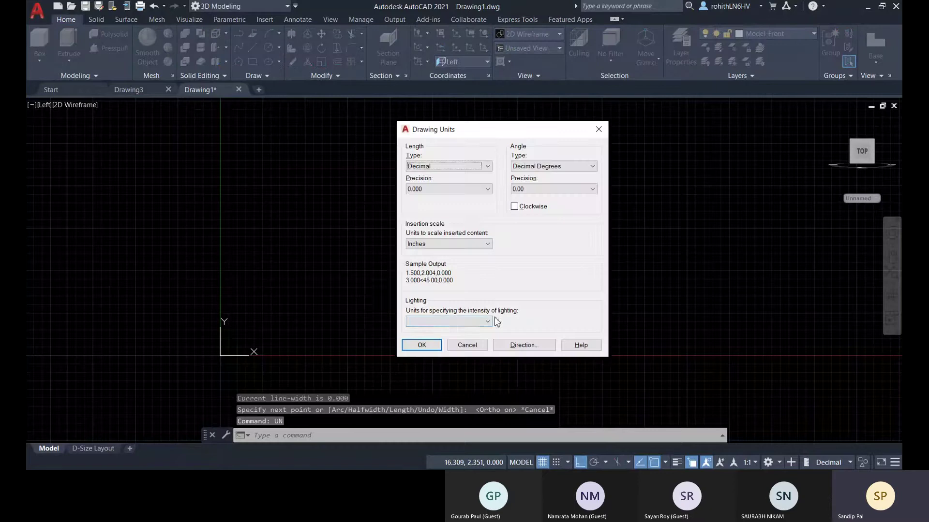
- Set the drawing's insertion units to Millimeters and the length precision to 0.00
{"action": "left_click", "coordinate": [440, 245]}
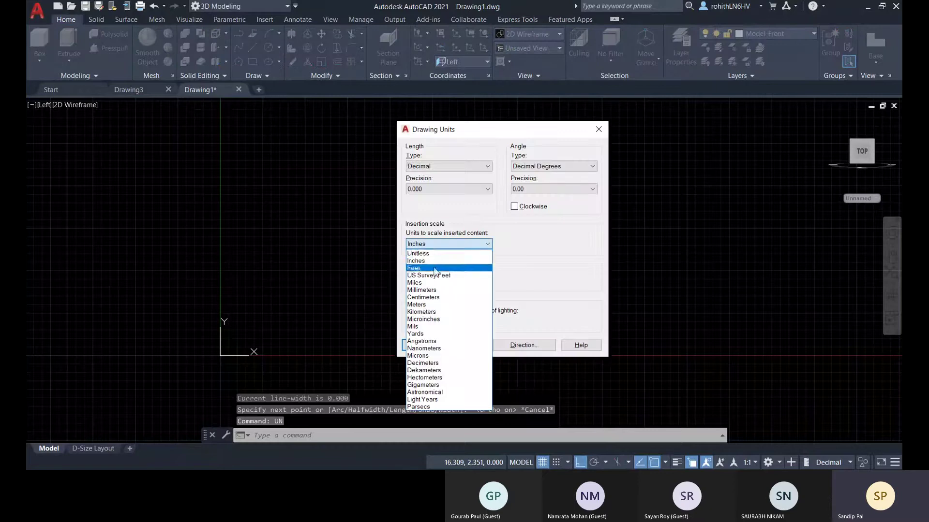
{"action": "left_click", "coordinate": [428, 288]}
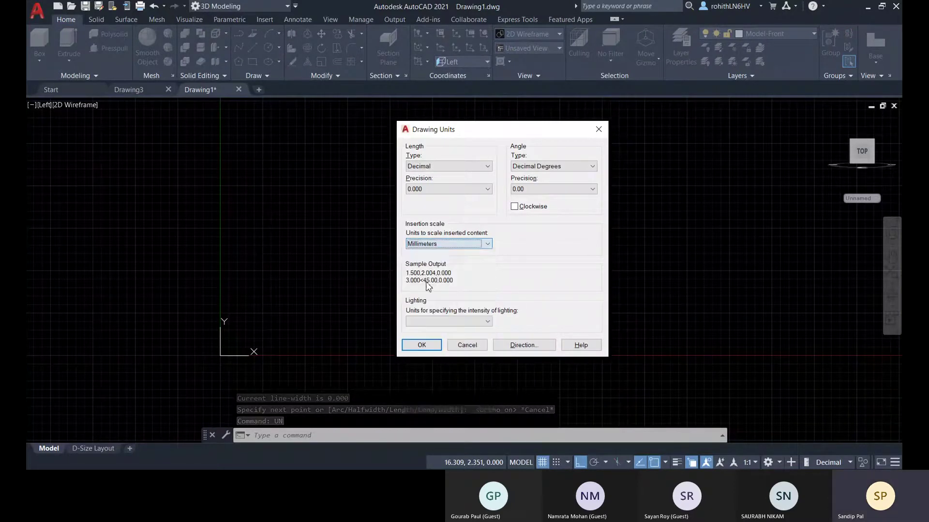
{"action": "left_click", "coordinate": [445, 189]}
{"action": "left_click", "coordinate": [427, 212]}
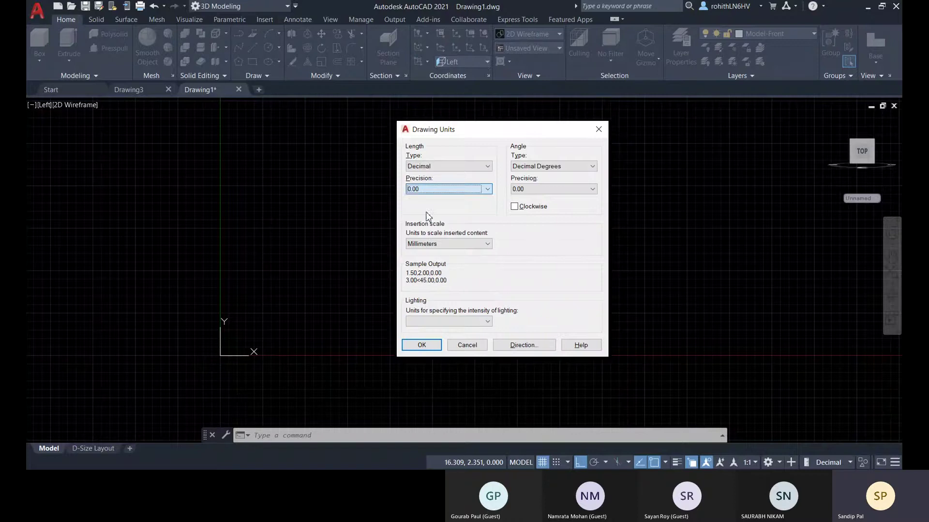
{"action": "left_click", "coordinate": [421, 345]}
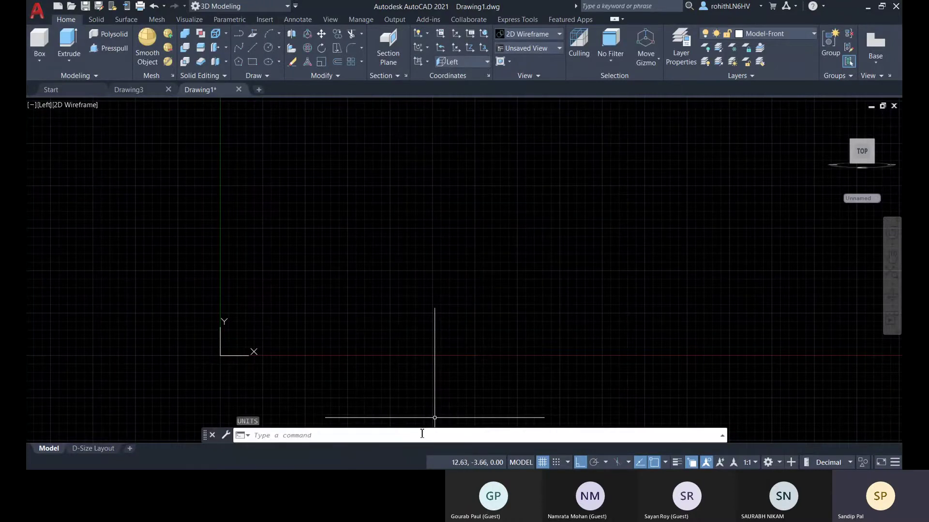
- Run -DWGUNITS with millimetres, decimal format and precision 2, accepting scaling of inserted and existing objects and matching INSUNITS to the drawing units
{"action": "left_click", "coordinate": [422, 434]}
{"action": "type", "text": "-DWG"}
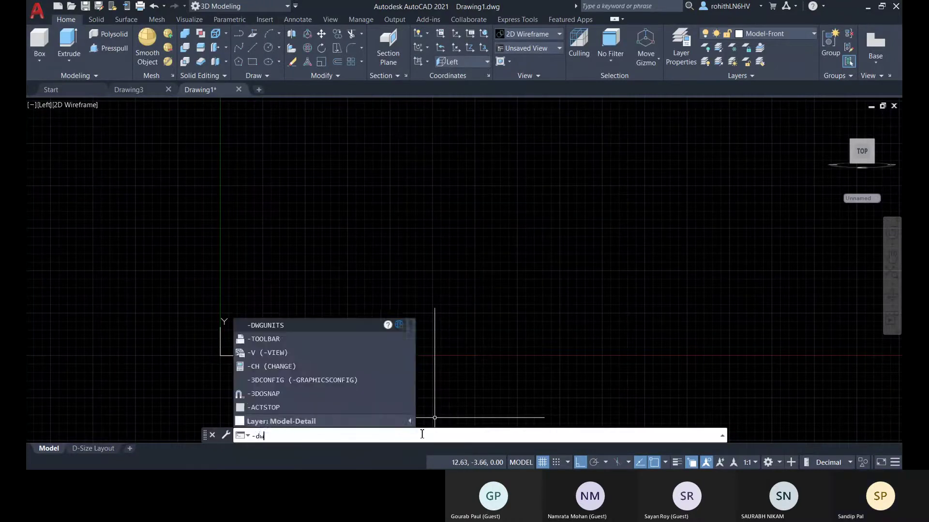
{"action": "type", "text": "UNITS"}
{"action": "key", "text": "Return"}
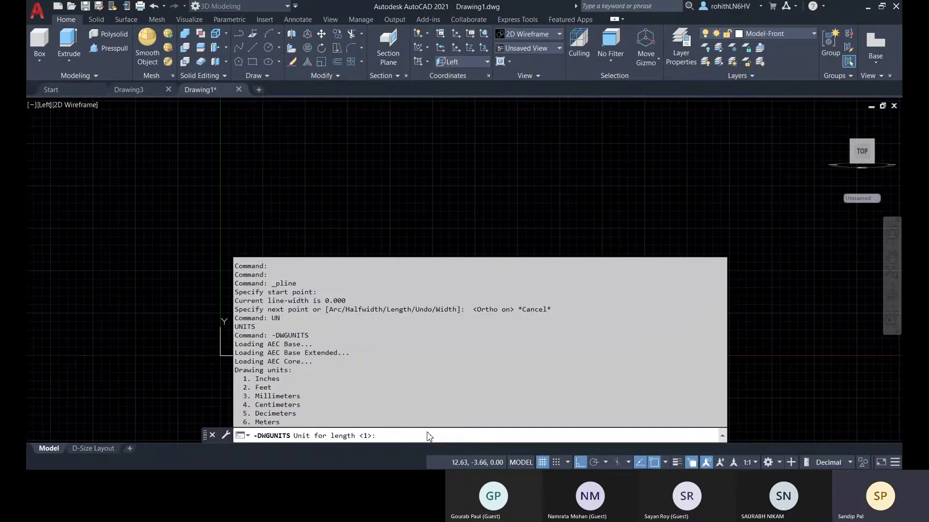
{"action": "type", "text": "3"}
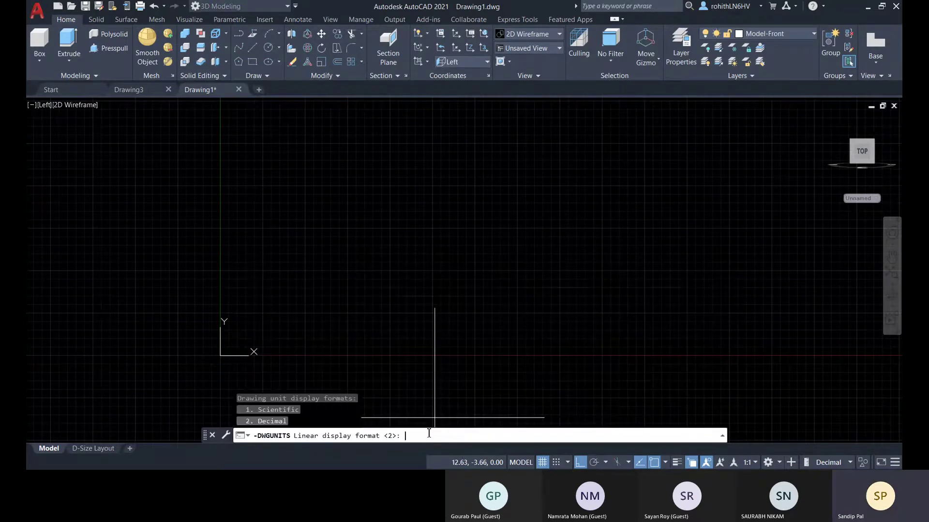
{"action": "key", "text": "Return"}
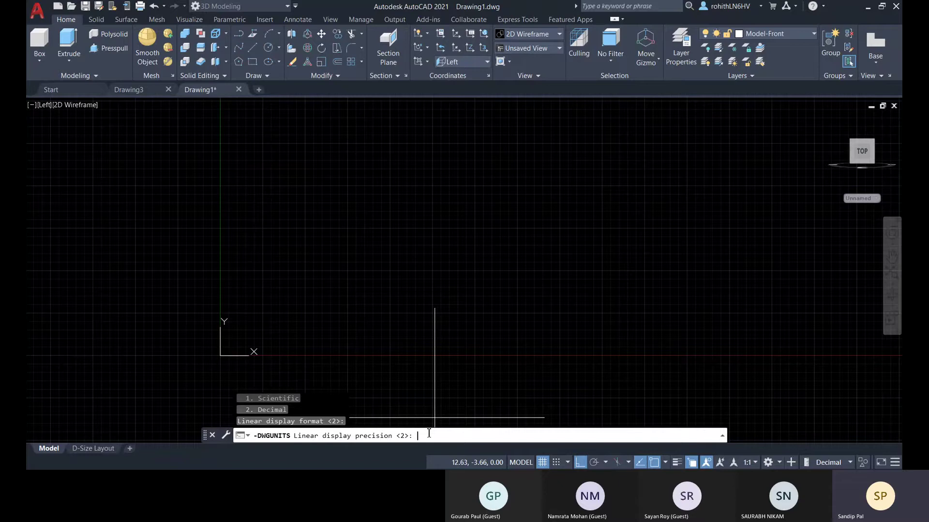
{"action": "key", "text": "Return"}
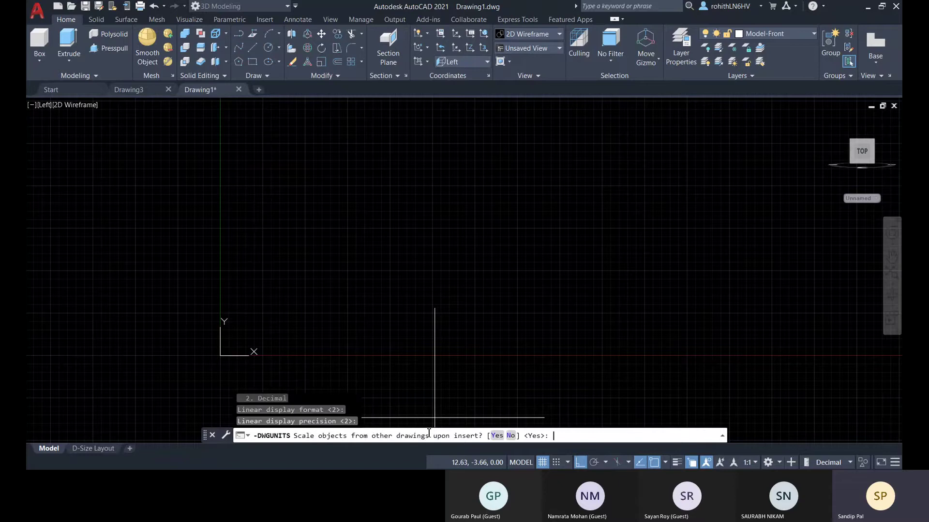
{"action": "key", "text": "Return"}
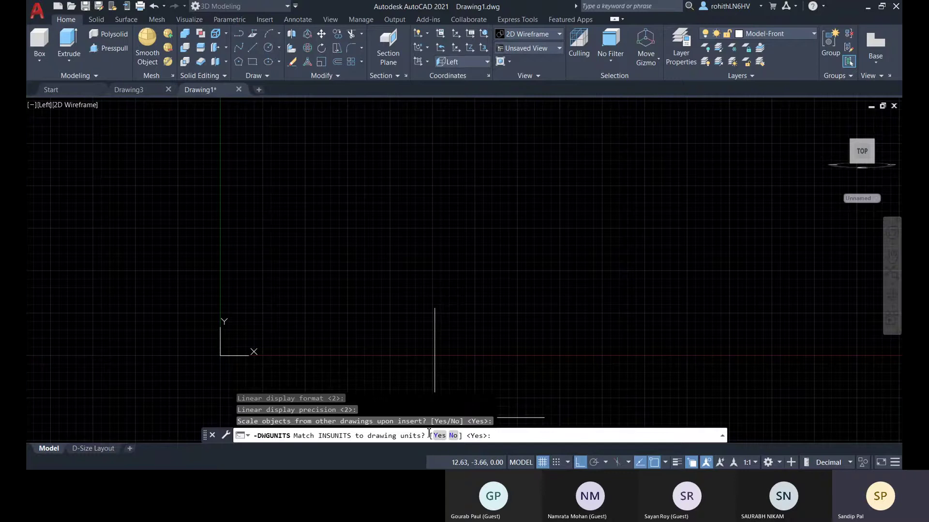
{"action": "key", "text": "Return"}
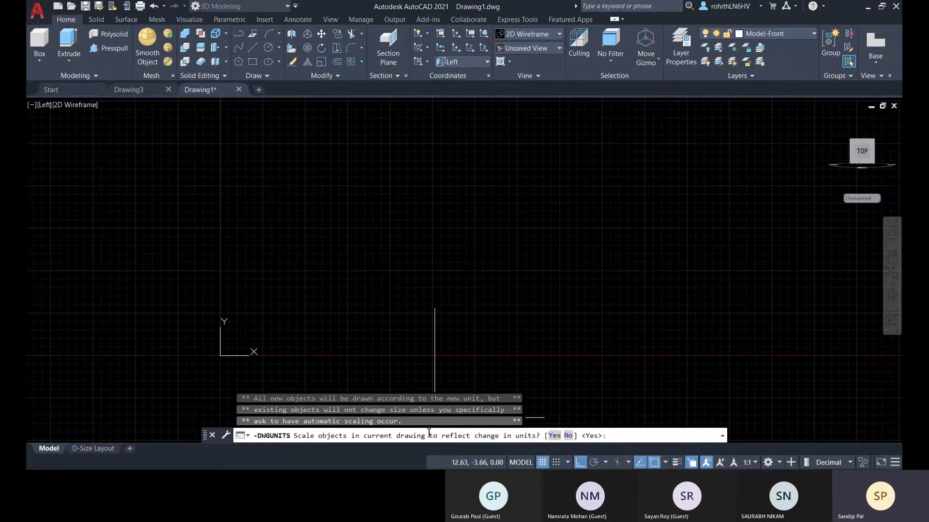
{"action": "key", "text": "Return"}
{"action": "key", "text": "Return"}
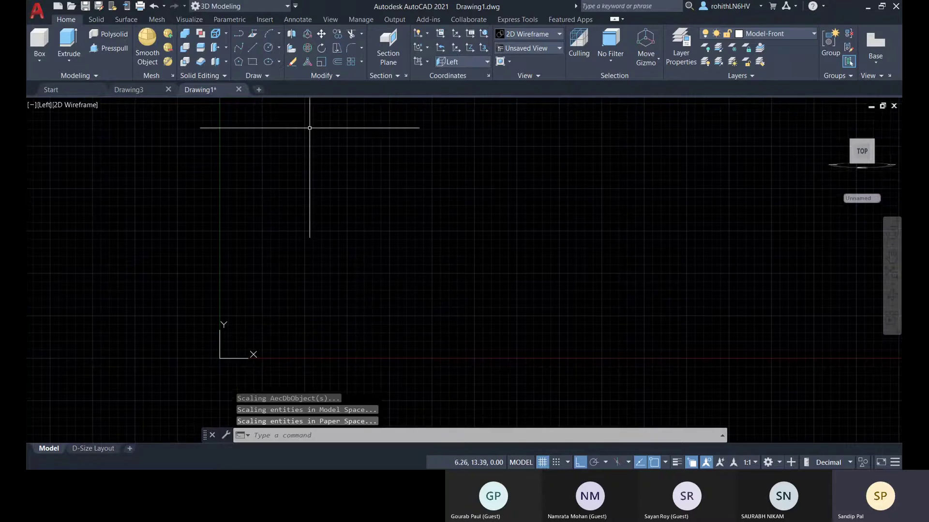
- Draw a 150 mm vertical polyline upward from a point near the X axis as the first stair riser
{"action": "left_click", "coordinate": [238, 33]}
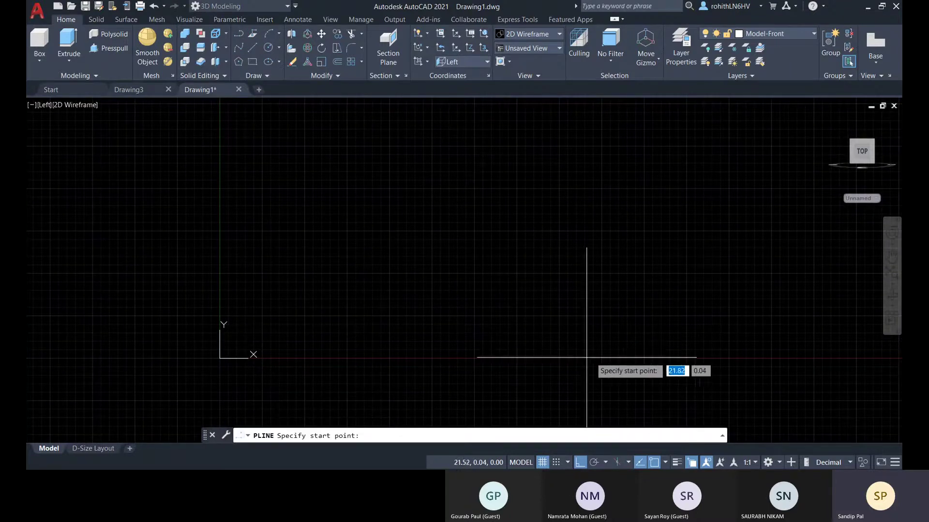
{"action": "middle_click_drag", "start_coordinate": [601, 359], "coordinate": [495, 365]}
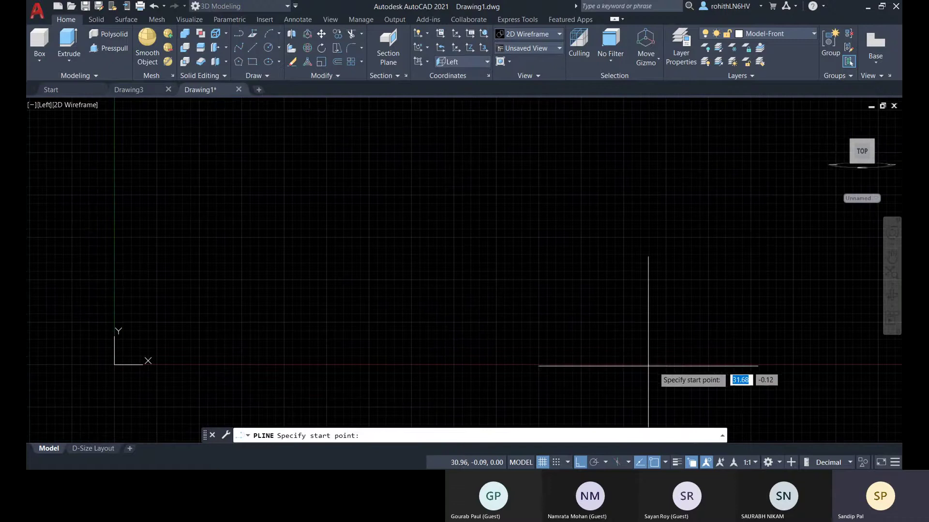
{"action": "left_click", "coordinate": [682, 364]}
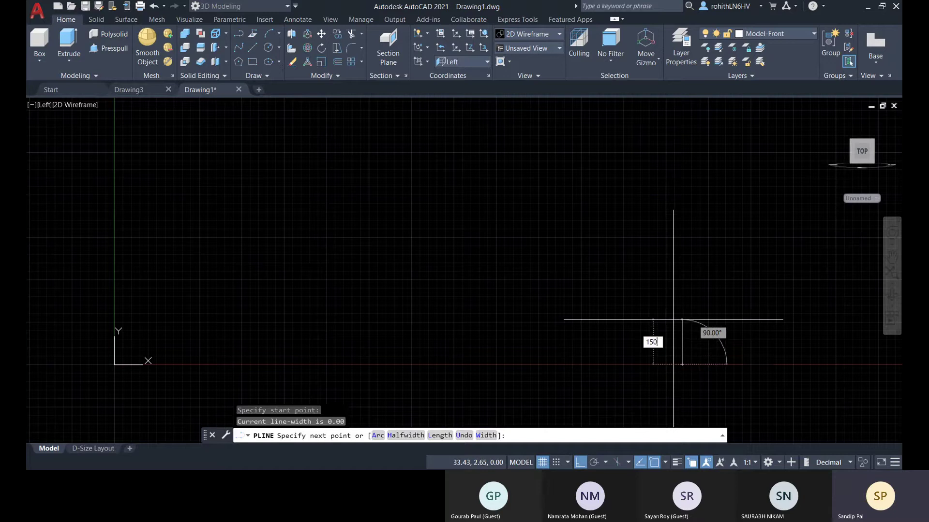
{"action": "type", "text": "150"}
{"action": "key", "text": "Return"}
{"action": "middle_click_drag", "start_coordinate": [503, 263], "coordinate": [649, 238]}
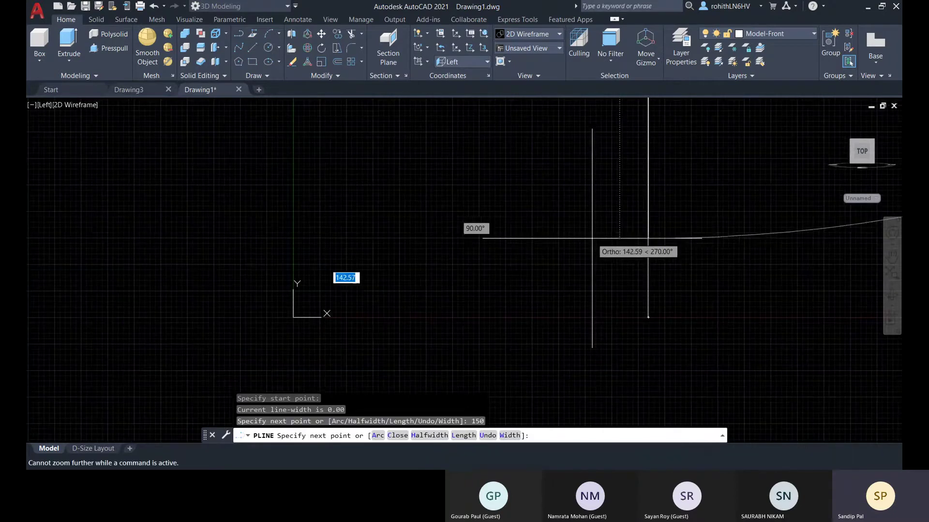
{"action": "key", "text": "Escape"}
- Draw a polyline from the riser's upper end: 250 mm leftward, 150 mm upward and 250 mm leftward
{"action": "scroll", "coordinate": [623, 249], "scroll_direction": "down", "scroll_amount": 3}
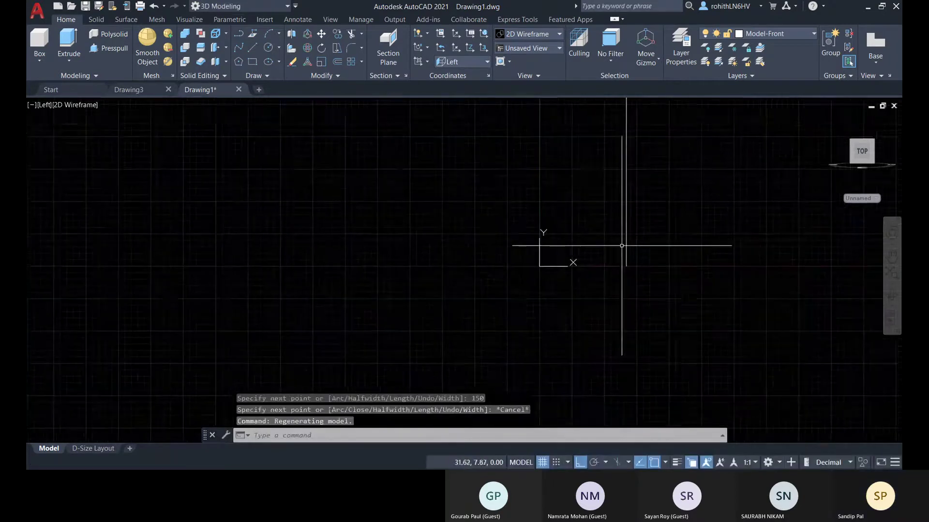
{"action": "middle_click", "coordinate": [583, 251]}
{"action": "middle_click", "coordinate": [582, 252]}
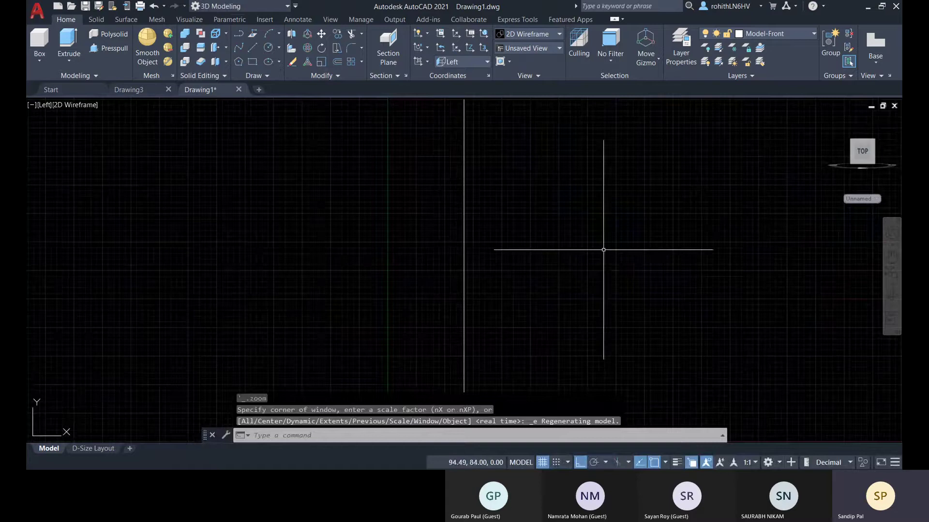
{"action": "scroll", "coordinate": [595, 257], "scroll_direction": "up", "scroll_amount": 3}
{"action": "middle_click_drag", "start_coordinate": [590, 259], "coordinate": [569, 305]}
{"action": "left_click", "coordinate": [238, 35]}
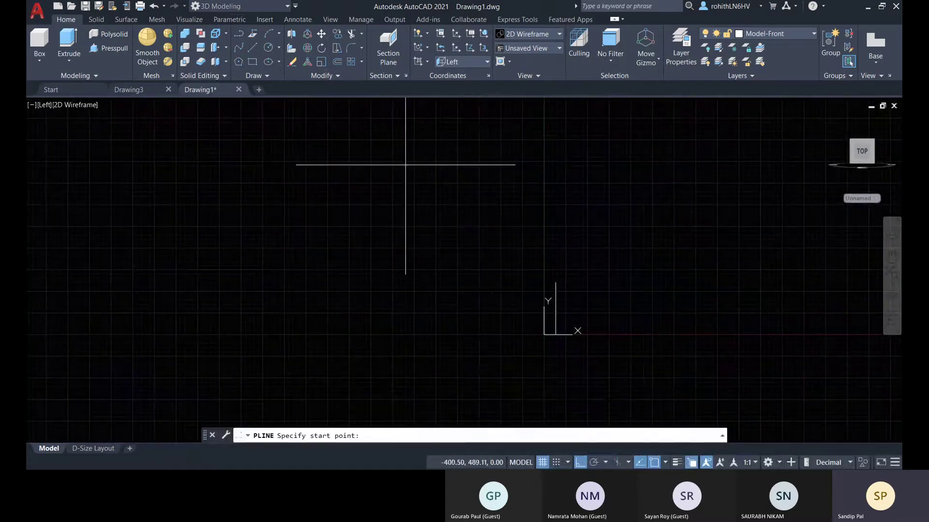
{"action": "left_click", "coordinate": [556, 282]}
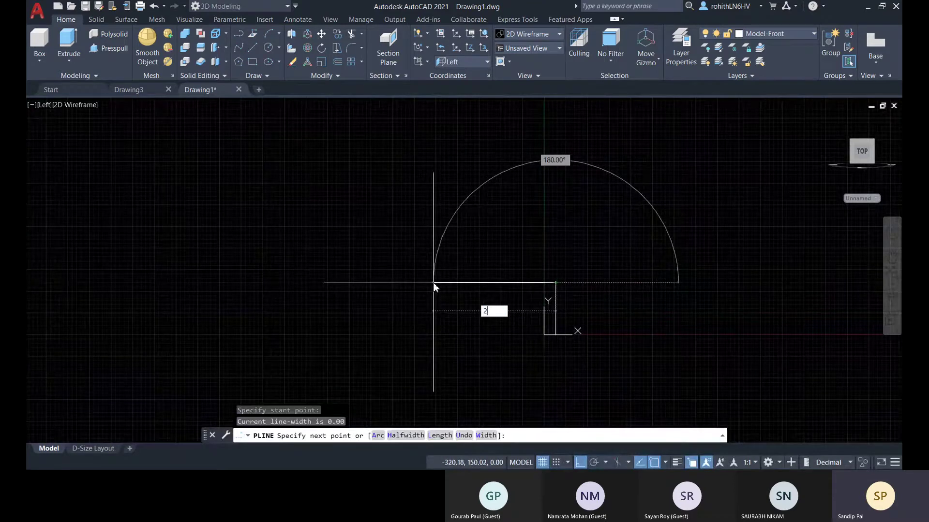
{"action": "type", "text": "250"}
{"action": "key", "text": "Return"}
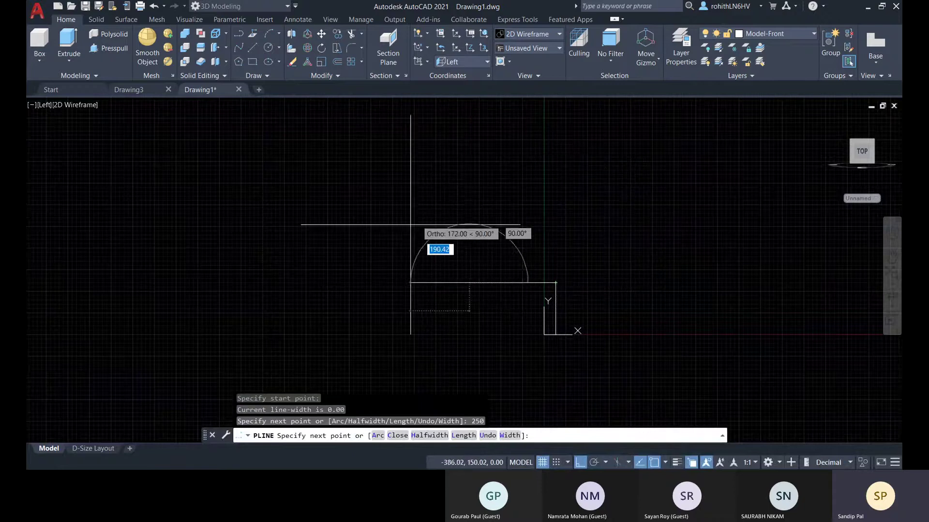
{"action": "type", "text": "150"}
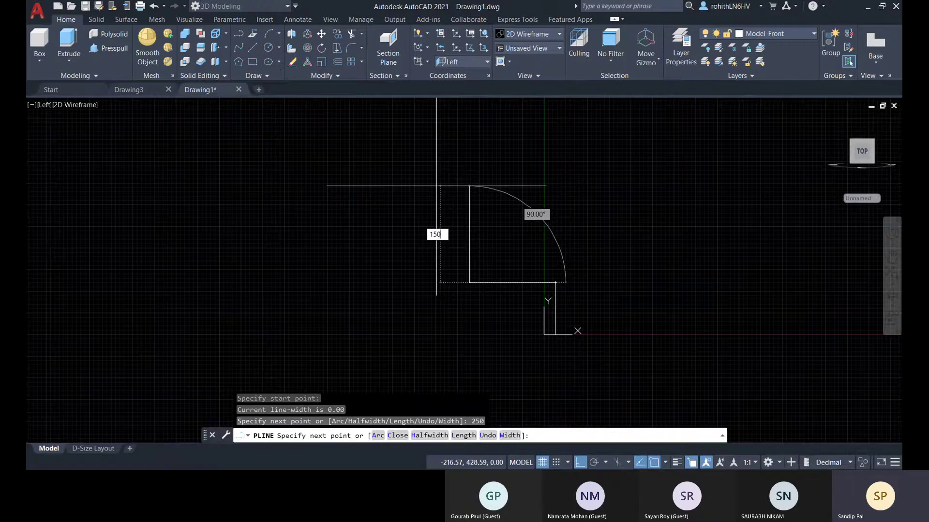
{"action": "key", "text": "Return"}
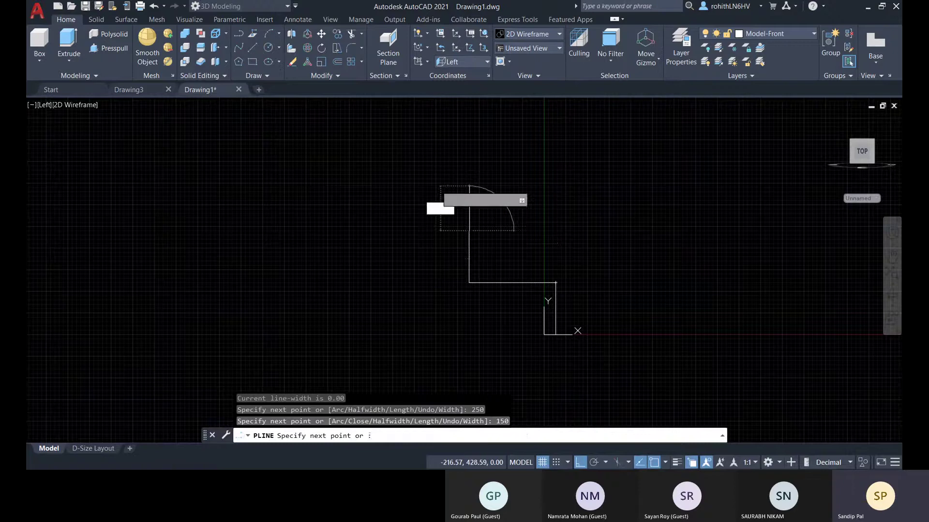
{"action": "type", "text": "2"}
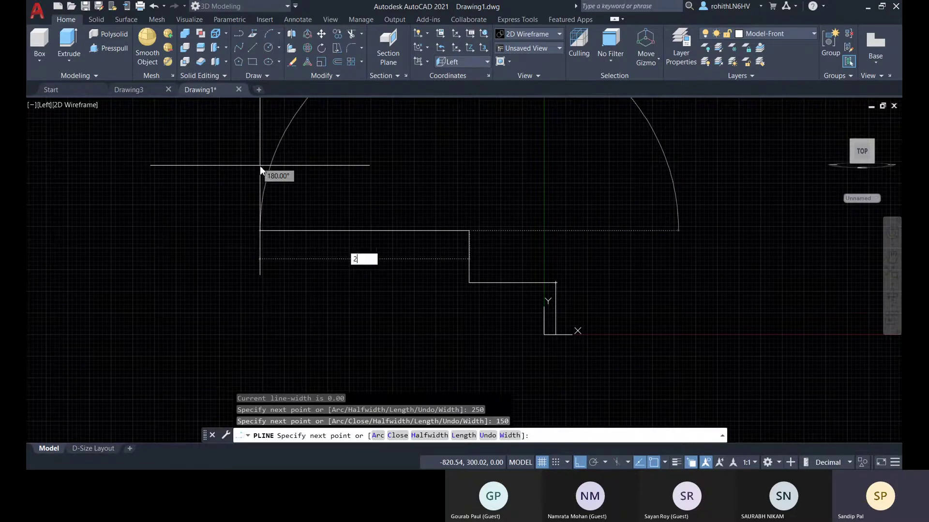
{"action": "type", "text": "50"}
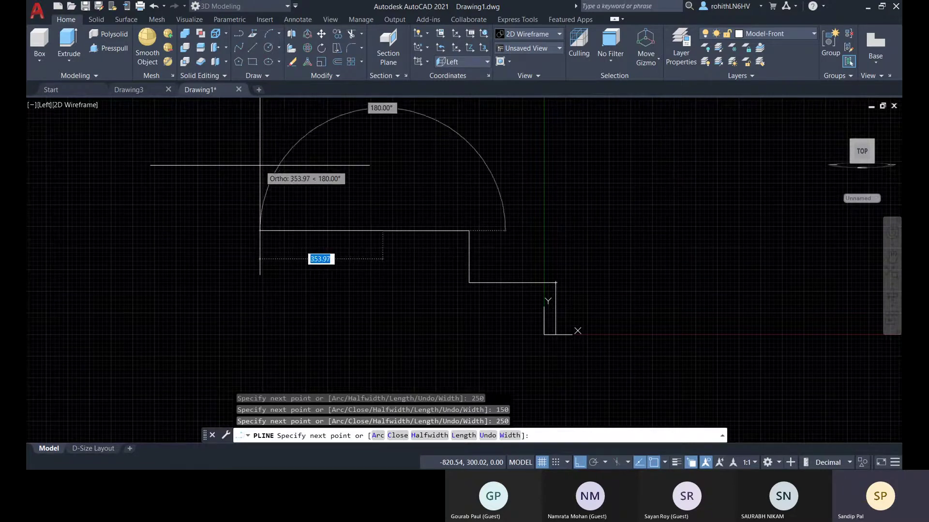
{"action": "key", "text": "Return"}
{"action": "key", "text": "Return"}
- Copy both polylines as a 15-item array from the lowest riser's foot, spaced to the free end of the upper tread
{"action": "middle_click_drag", "start_coordinate": [595, 326], "coordinate": [584, 325]}
{"action": "left_click", "coordinate": [614, 325]}
{"action": "left_click", "coordinate": [271, 98]}
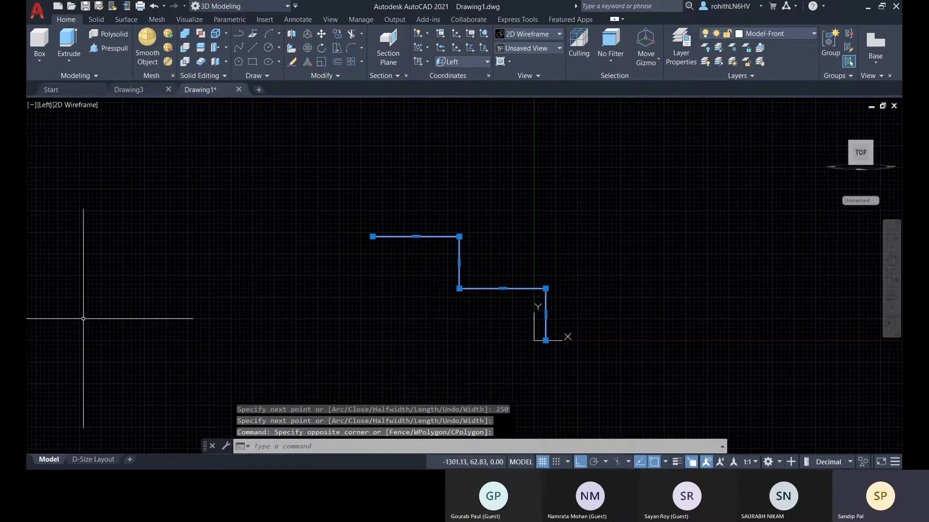
{"action": "type", "text": "c"}
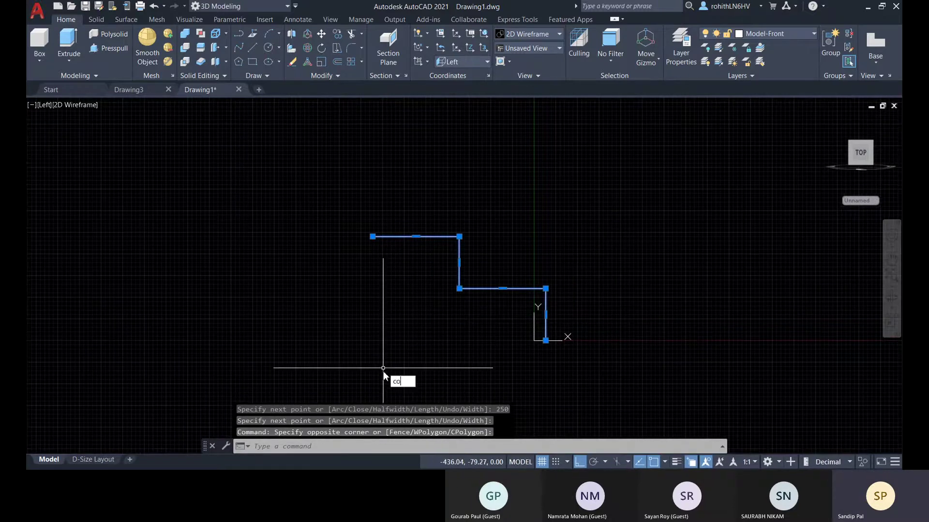
{"action": "type", "text": "o"}
{"action": "key", "text": "Return"}
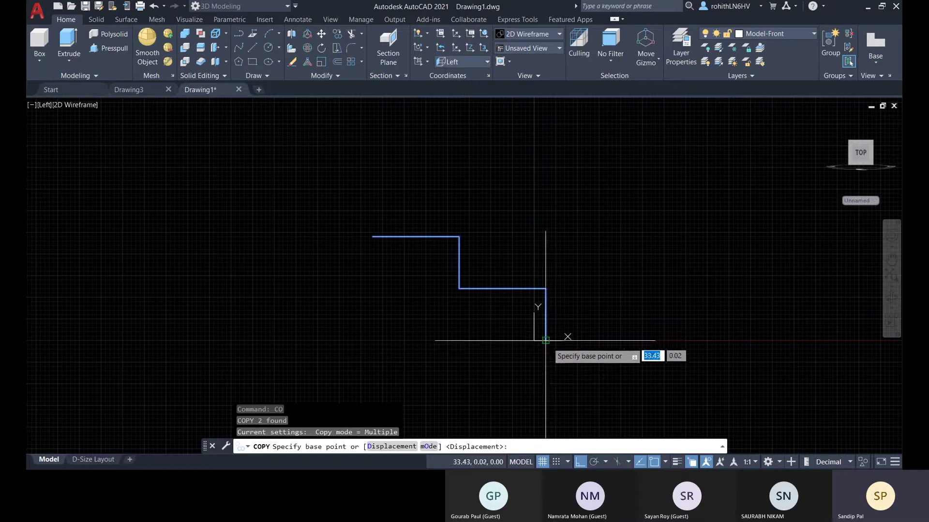
{"action": "left_click", "coordinate": [546, 341]}
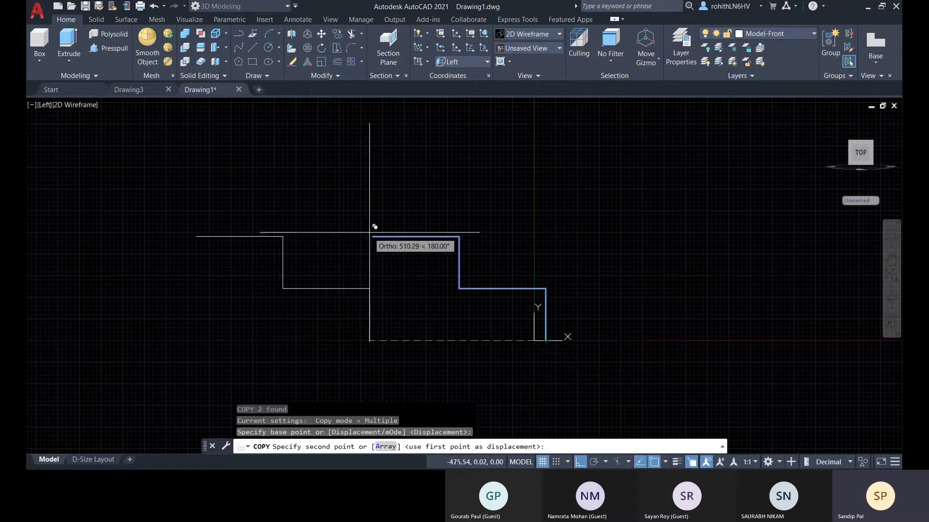
{"action": "left_click", "coordinate": [385, 447]}
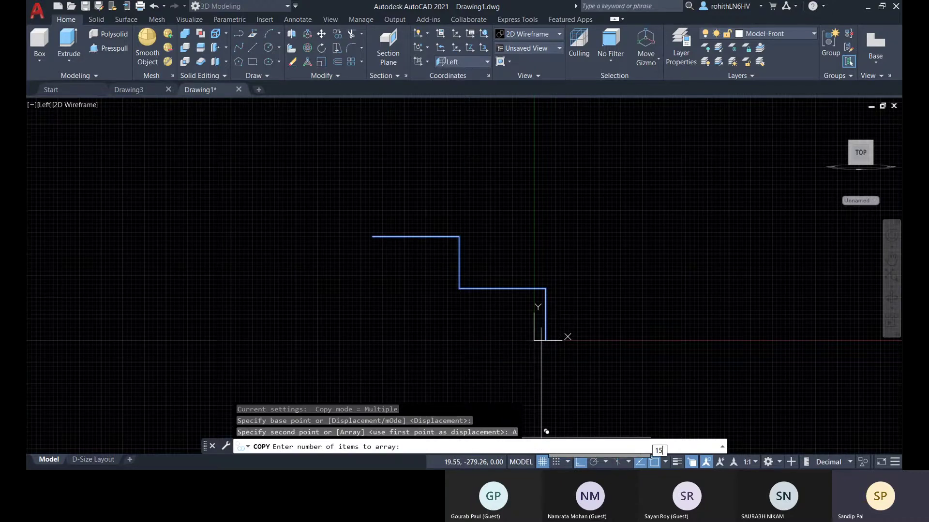
{"action": "key", "text": "Return"}
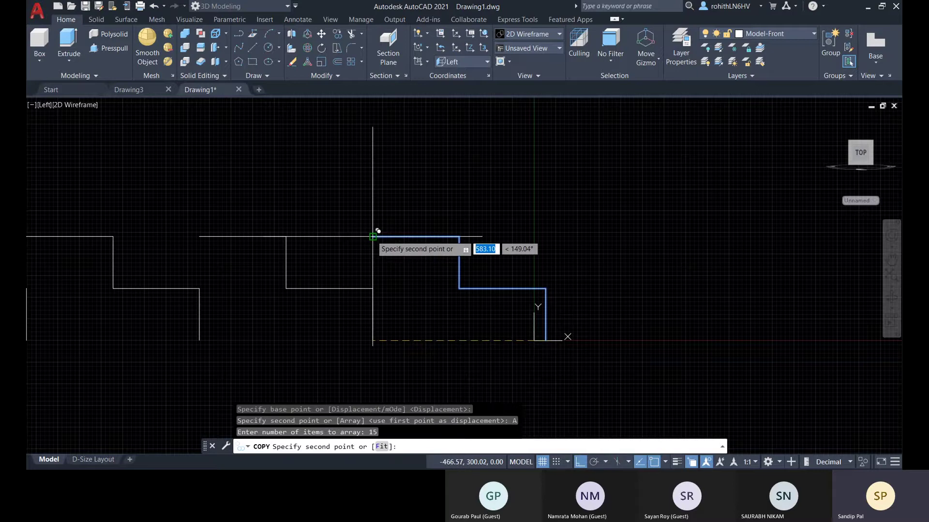
{"action": "scroll", "coordinate": [373, 236], "scroll_direction": "down", "scroll_amount": 3}
{"action": "left_click", "coordinate": [432, 307]}
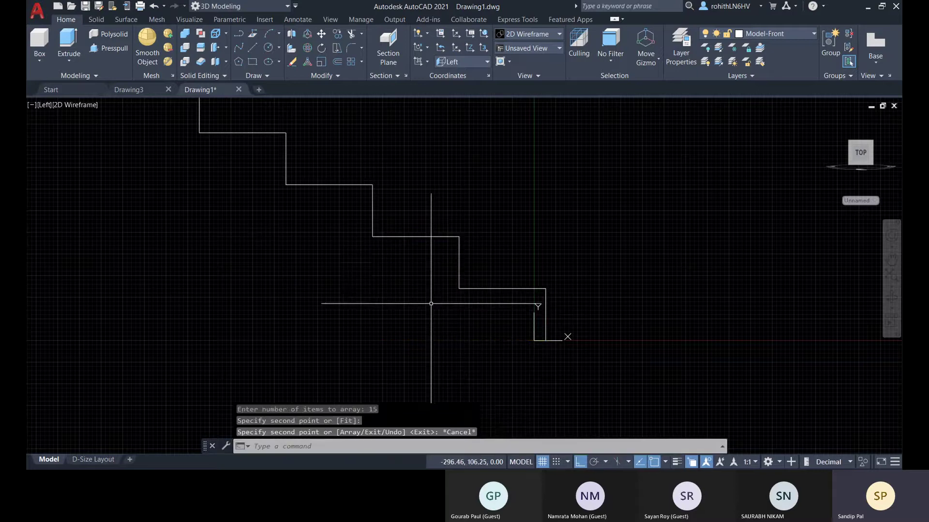
{"action": "key", "text": "Escape"}
{"action": "scroll", "coordinate": [427, 313], "scroll_direction": "down", "scroll_amount": 2}
{"action": "scroll", "coordinate": [380, 320], "scroll_direction": "down", "scroll_amount": 2}
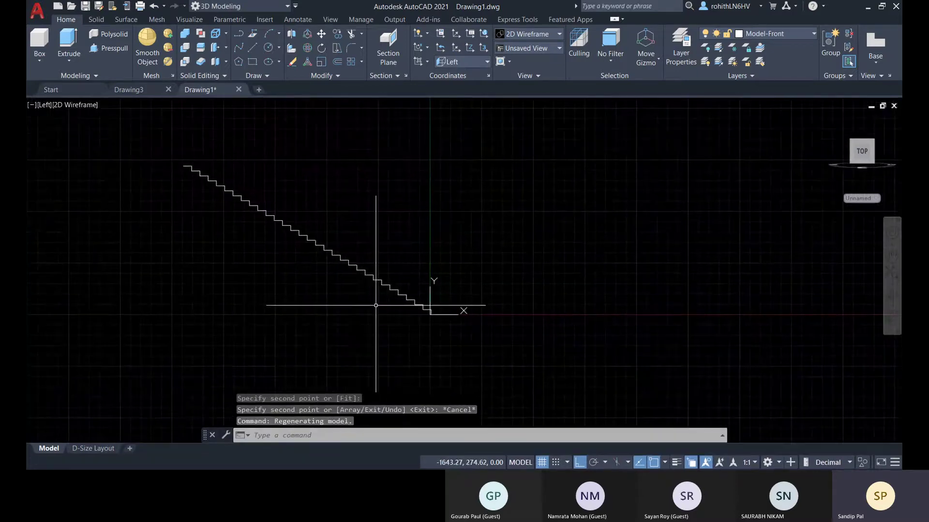
{"action": "scroll", "coordinate": [374, 311], "scroll_direction": "up", "scroll_amount": 5}
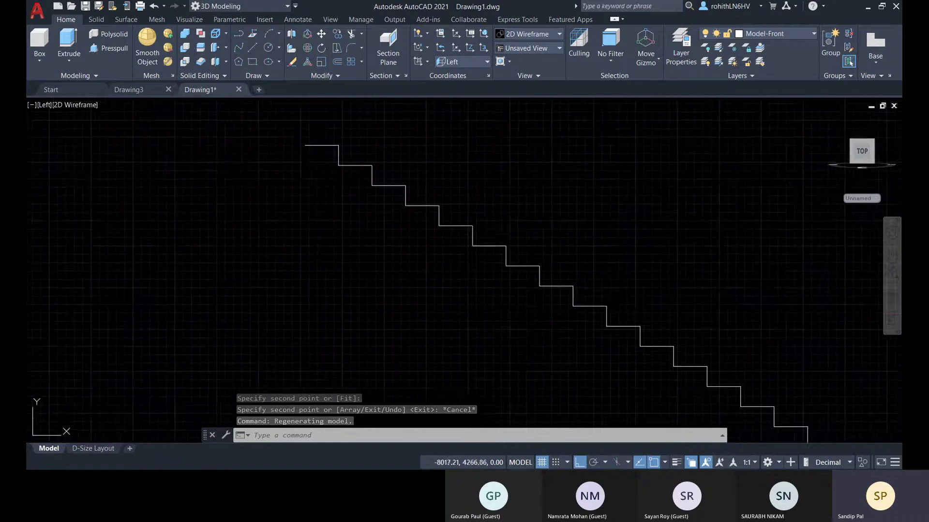
{"action": "middle_click_drag", "start_coordinate": [471, 284], "coordinate": [251, 166]}
{"action": "scroll", "coordinate": [498, 340], "scroll_direction": "down", "scroll_amount": 2}
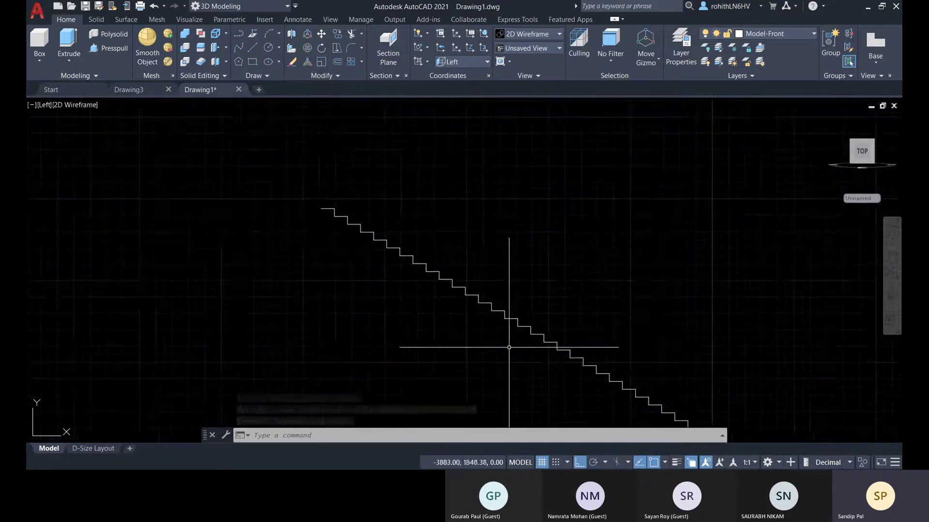
- Draw a 150 mm polyline straight down from the free end of the topmost tread
{"action": "middle_click_drag", "start_coordinate": [501, 331], "coordinate": [438, 265]}
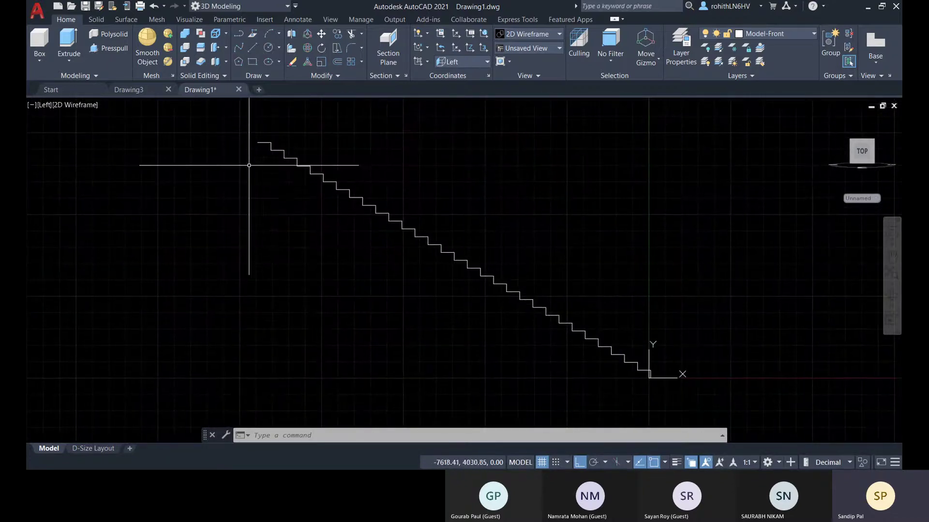
{"action": "scroll", "coordinate": [253, 147], "scroll_direction": "up", "scroll_amount": 2}
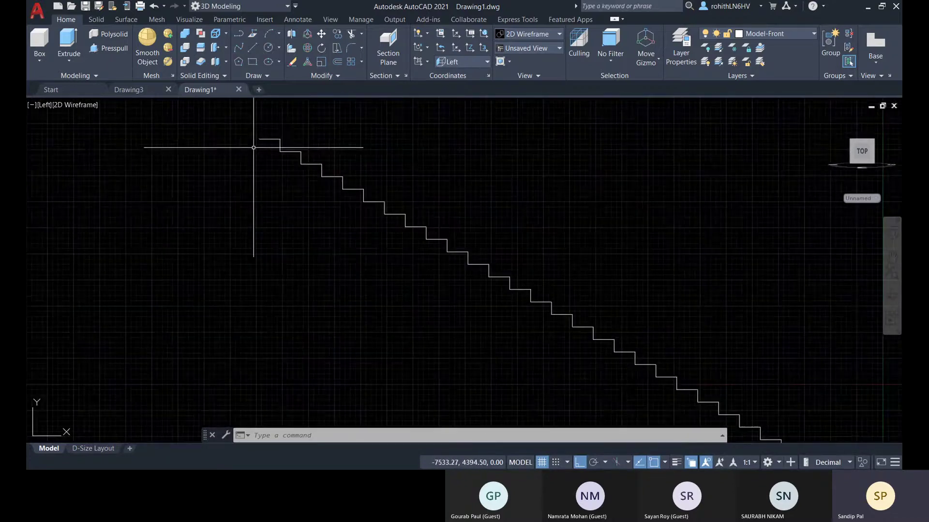
{"action": "left_click", "coordinate": [239, 35]}
{"action": "scroll", "coordinate": [271, 140], "scroll_direction": "up", "scroll_amount": 1}
{"action": "left_click", "coordinate": [266, 139]}
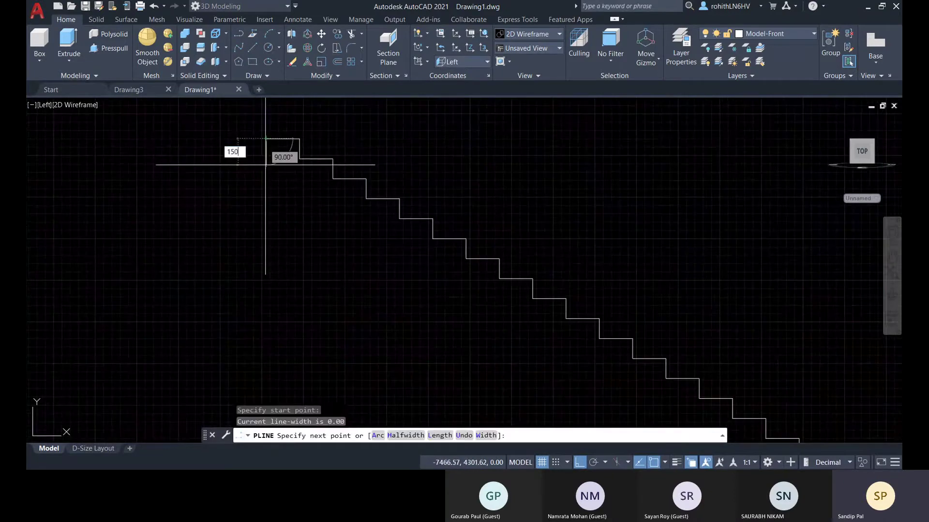
{"action": "type", "text": "150"}
{"action": "key", "text": "Return"}
{"action": "scroll", "coordinate": [321, 177], "scroll_direction": "down", "scroll_amount": 4}
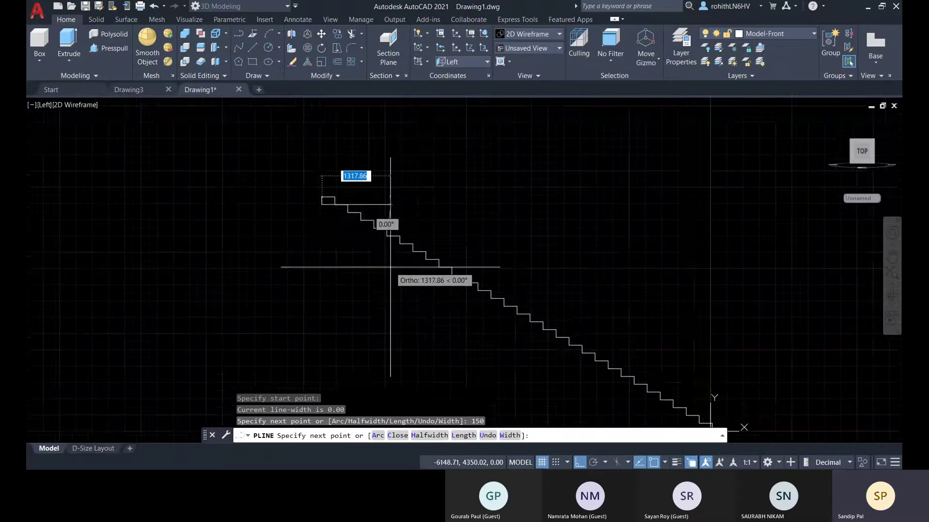
{"action": "middle_click_drag", "start_coordinate": [385, 268], "coordinate": [289, 174]}
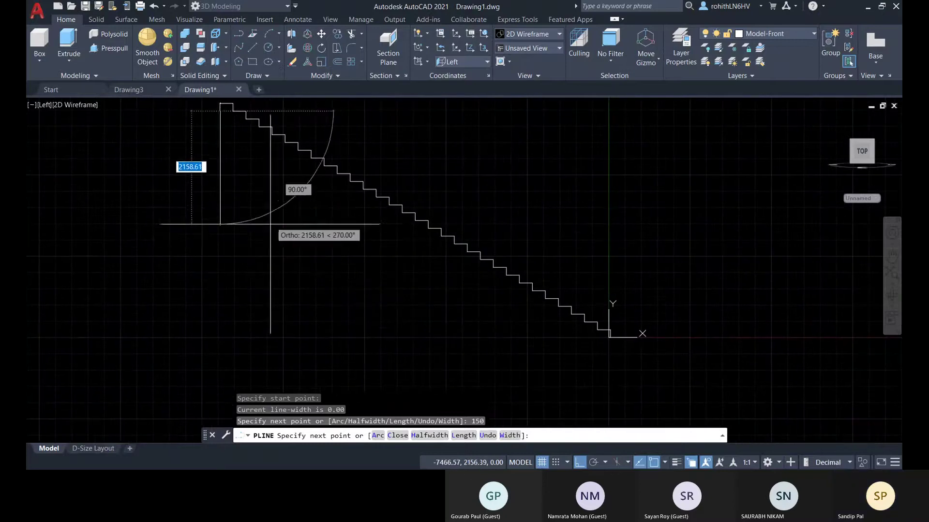
{"action": "middle_click_drag", "start_coordinate": [295, 219], "coordinate": [282, 208]}
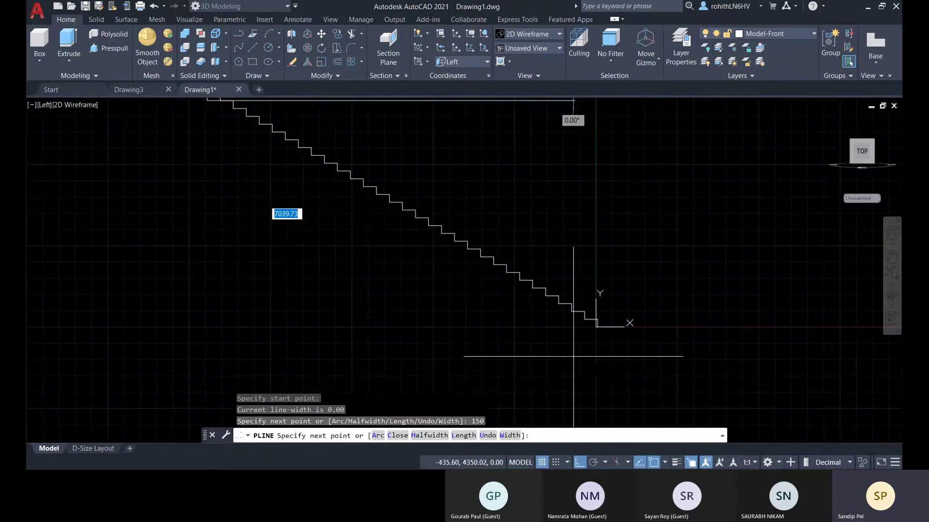
{"action": "scroll", "coordinate": [595, 330], "scroll_direction": "up", "scroll_amount": 4}
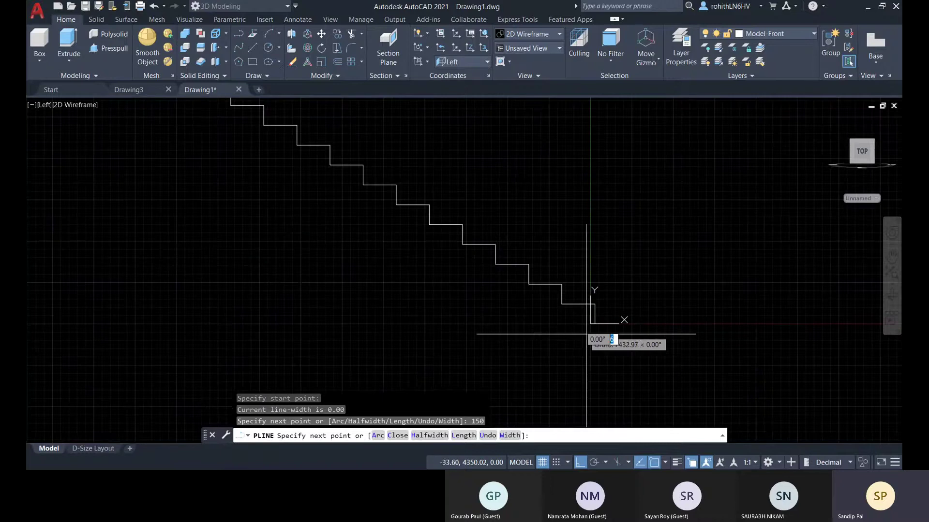
{"action": "key", "text": "Escape"}
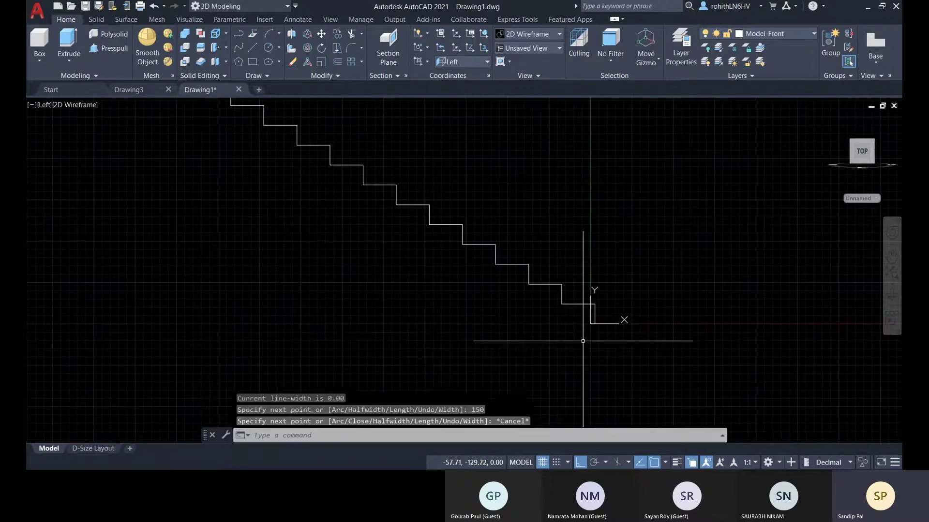
- Draw a sloping line from the foot of the topmost riser to the inner corner behind the lowest tread
{"action": "scroll", "coordinate": [560, 307], "scroll_direction": "up", "scroll_amount": 3}
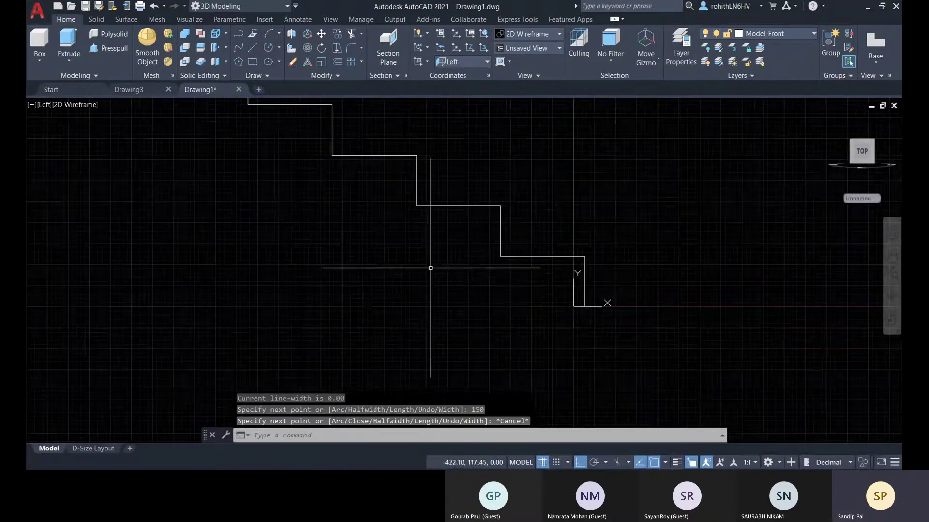
{"action": "scroll", "coordinate": [431, 269], "scroll_direction": "down", "scroll_amount": 3}
{"action": "scroll", "coordinate": [430, 270], "scroll_direction": "down", "scroll_amount": 4}
{"action": "middle_click_drag", "start_coordinate": [425, 267], "coordinate": [520, 317]}
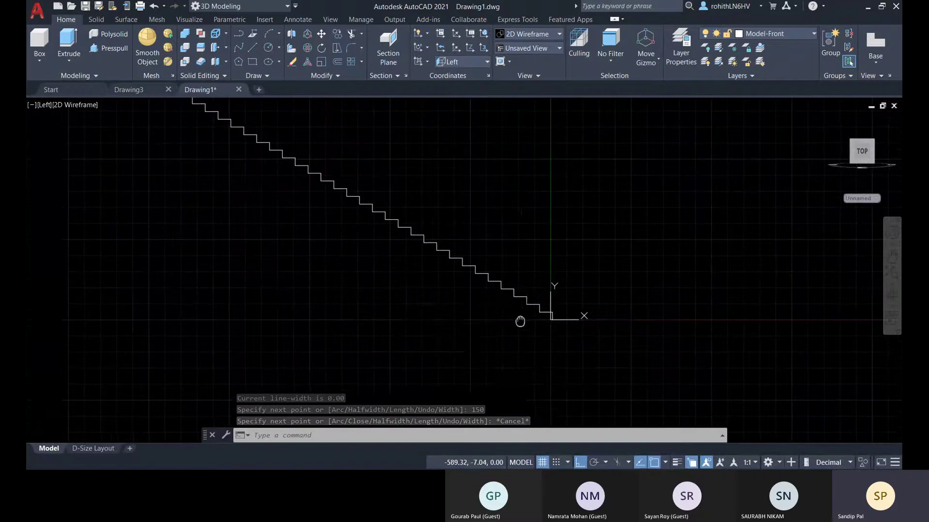
{"action": "scroll", "coordinate": [564, 319], "scroll_direction": "up", "scroll_amount": 4}
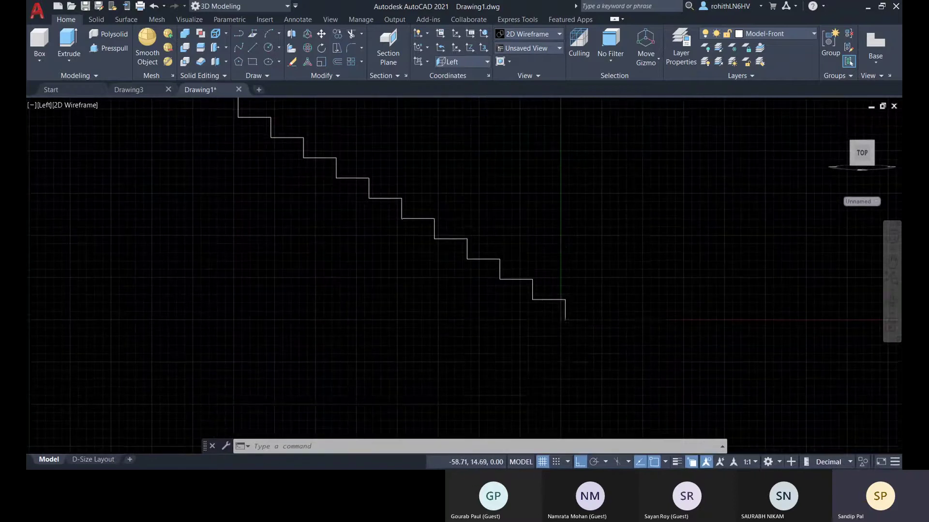
{"action": "scroll", "coordinate": [565, 314], "scroll_direction": "down", "scroll_amount": 6}
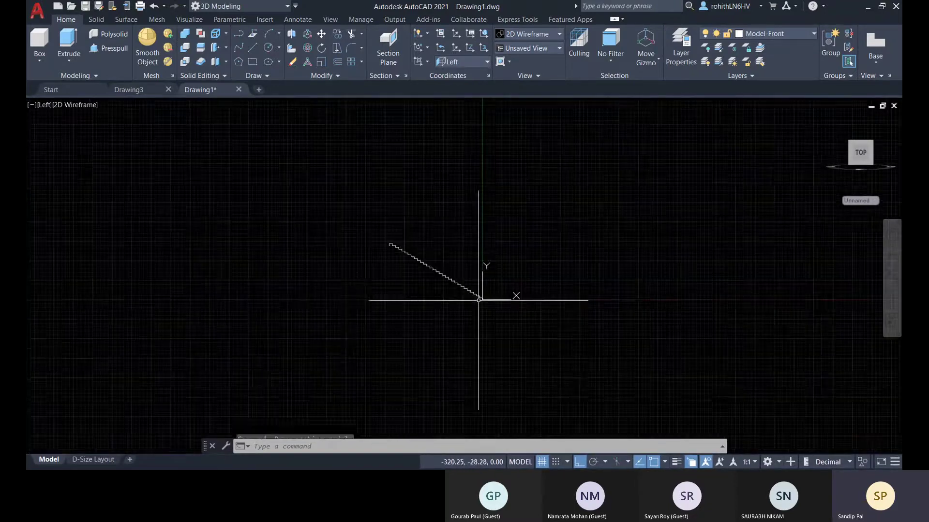
{"action": "scroll", "coordinate": [402, 251], "scroll_direction": "up", "scroll_amount": 5}
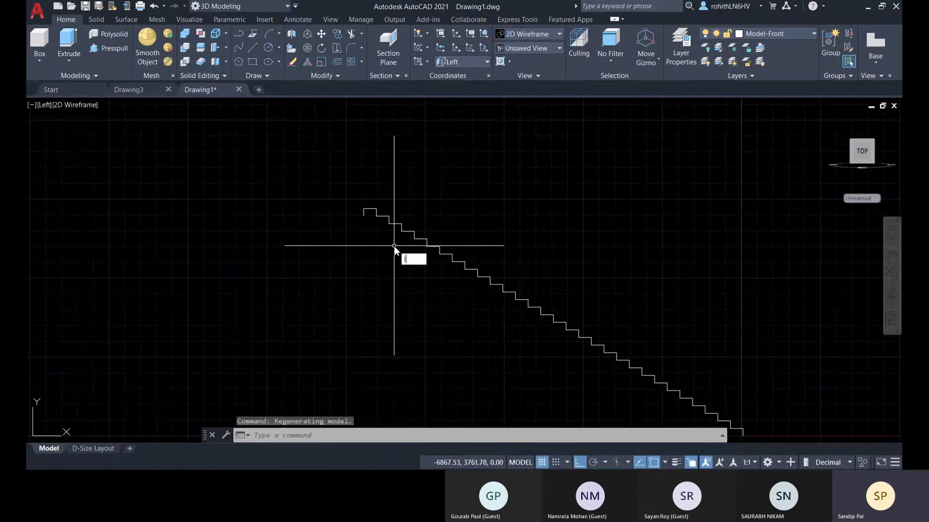
{"action": "key", "text": "Return"}
{"action": "scroll", "coordinate": [382, 232], "scroll_direction": "up", "scroll_amount": 3}
{"action": "left_click", "coordinate": [374, 194]}
{"action": "scroll", "coordinate": [483, 290], "scroll_direction": "down", "scroll_amount": 4}
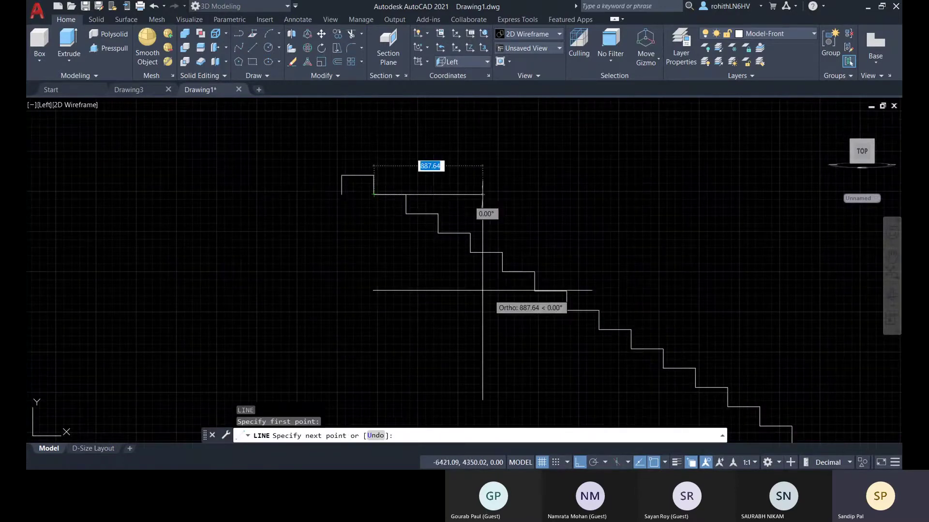
{"action": "scroll", "coordinate": [368, 203], "scroll_direction": "up", "scroll_amount": 4}
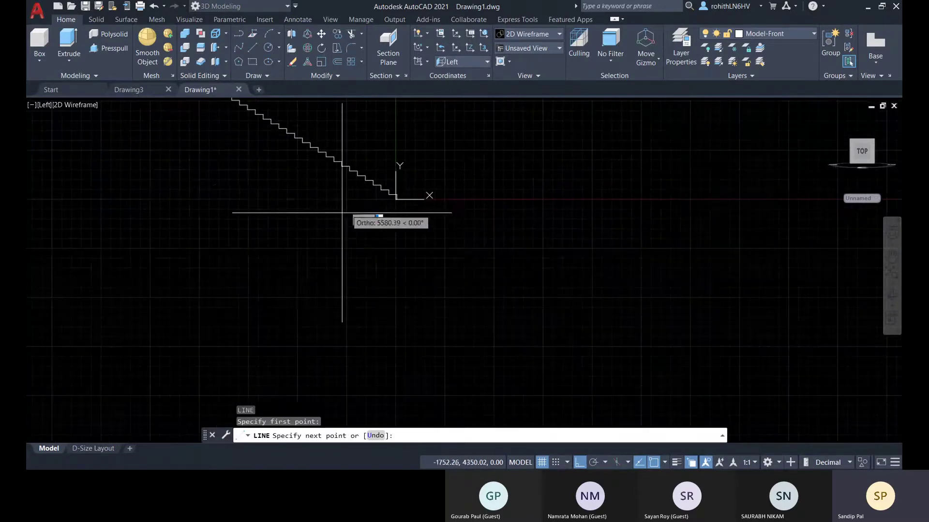
{"action": "left_click", "coordinate": [398, 188]}
{"action": "key", "text": "Escape"}
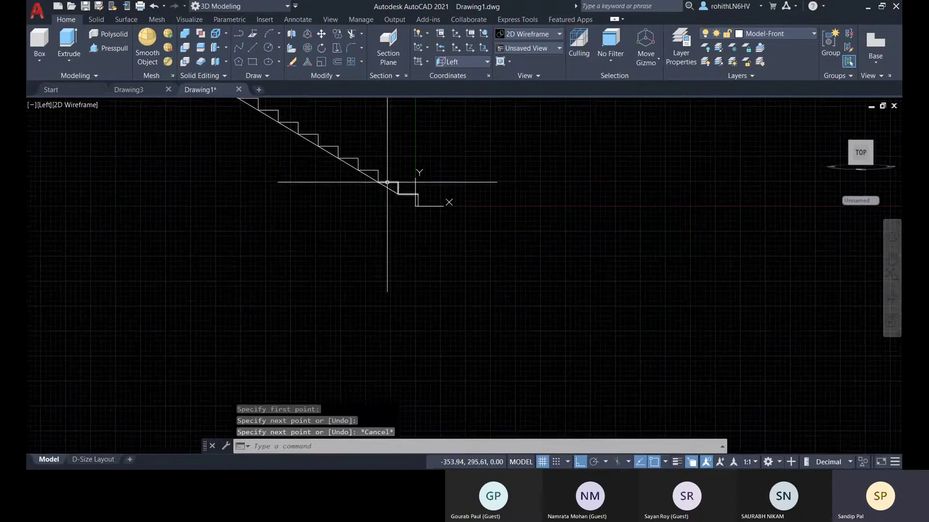
- Move the sloping line by its upper end onto the lower end of the 150 mm drop below the topmost tread
{"action": "left_click", "coordinate": [387, 187]}
{"action": "scroll", "coordinate": [353, 234], "scroll_direction": "down", "scroll_amount": 3}
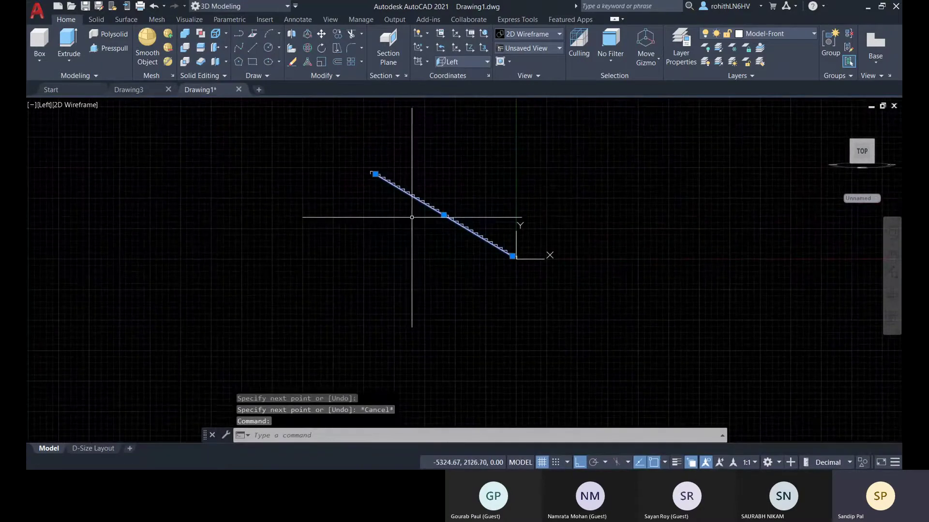
{"action": "scroll", "coordinate": [376, 174], "scroll_direction": "up", "scroll_amount": 4}
{"action": "scroll", "coordinate": [376, 173], "scroll_direction": "up", "scroll_amount": 4}
{"action": "left_click", "coordinate": [371, 158]}
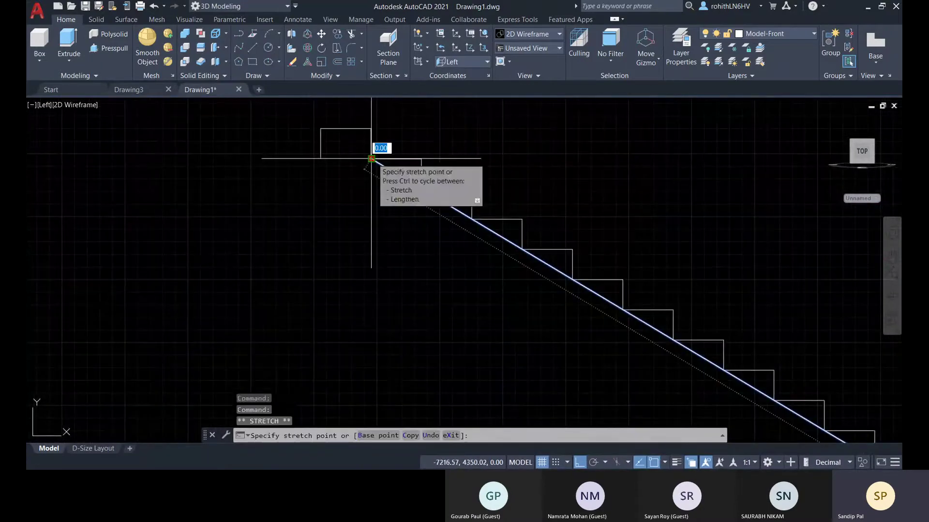
{"action": "key", "text": "space"}
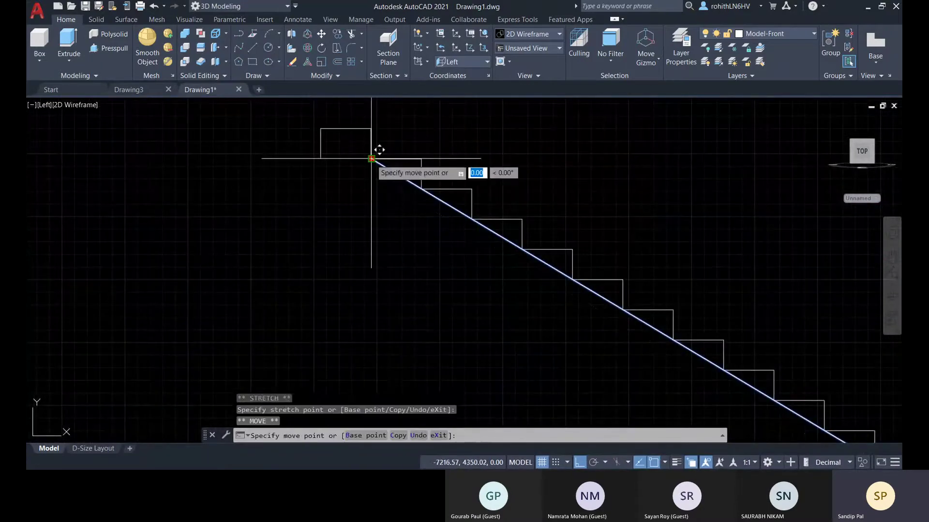
{"action": "left_click", "coordinate": [321, 158]}
{"action": "scroll", "coordinate": [365, 207], "scroll_direction": "down", "scroll_amount": 6}
{"action": "middle_click_drag", "start_coordinate": [414, 238], "coordinate": [242, 116]}
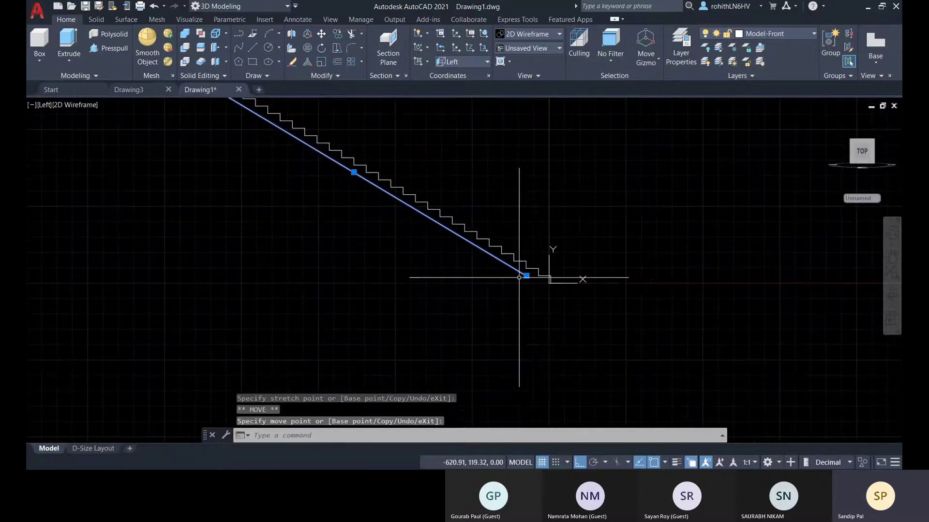
{"action": "scroll", "coordinate": [545, 278], "scroll_direction": "up", "scroll_amount": 4}
{"action": "scroll", "coordinate": [546, 278], "scroll_direction": "up", "scroll_amount": 3}
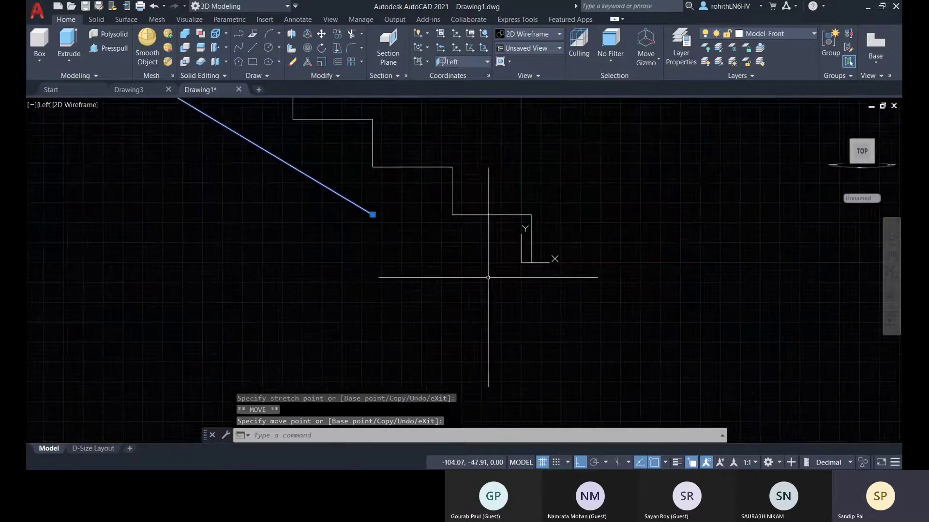
{"action": "key", "text": "Escape"}
- Draw a horizontal polyline leftward from the lowest riser's foot, ending directly below the second riser
{"action": "middle_click_drag", "start_coordinate": [542, 271], "coordinate": [514, 271]}
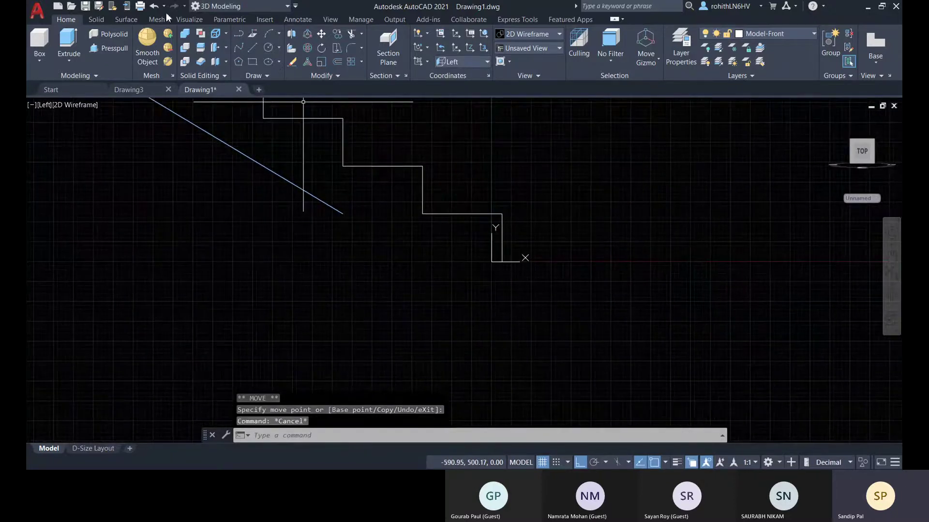
{"action": "left_click", "coordinate": [238, 34]}
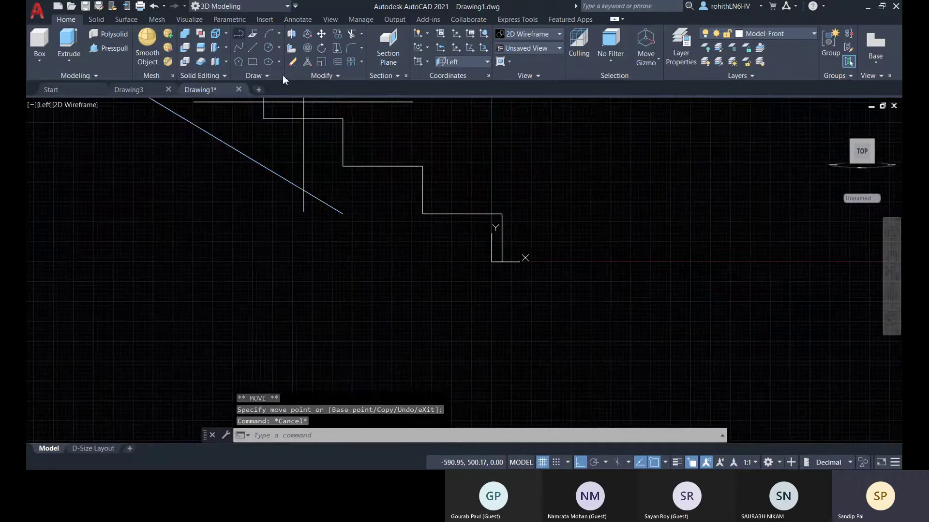
{"action": "left_click", "coordinate": [502, 262]}
{"action": "left_click", "coordinate": [421, 262]}
{"action": "key", "text": "Escape"}
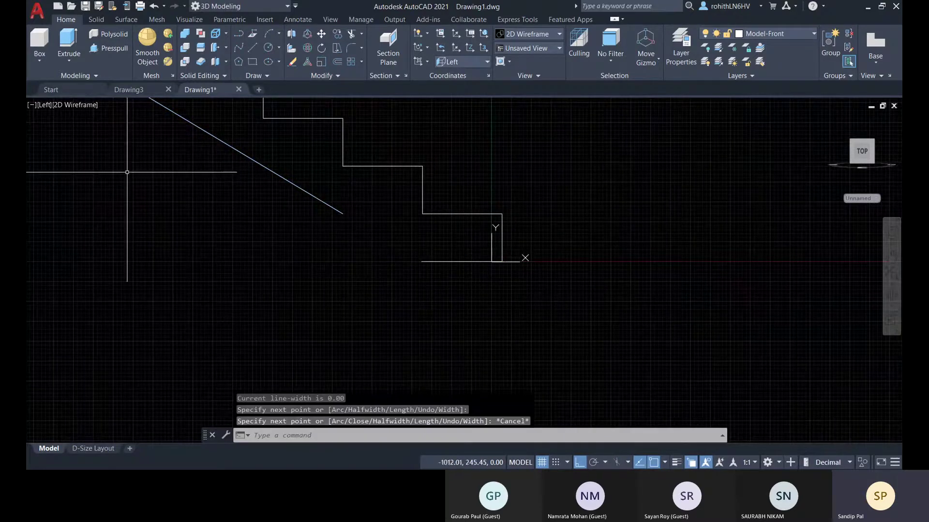
- Fillet the sloping line and the horizontal base line into a sharp corner with radius 0
{"action": "type", "text": "f"}
{"action": "key", "text": "Return"}
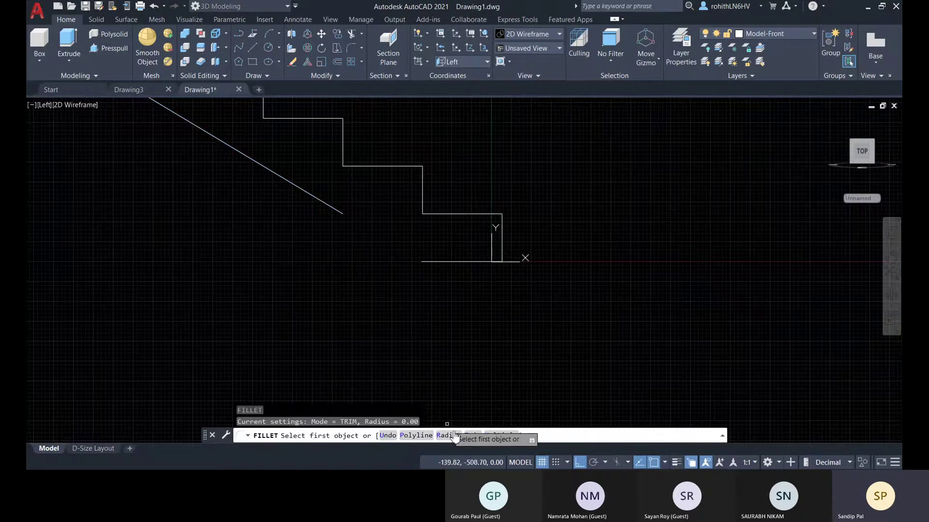
{"action": "left_click", "coordinate": [338, 211]}
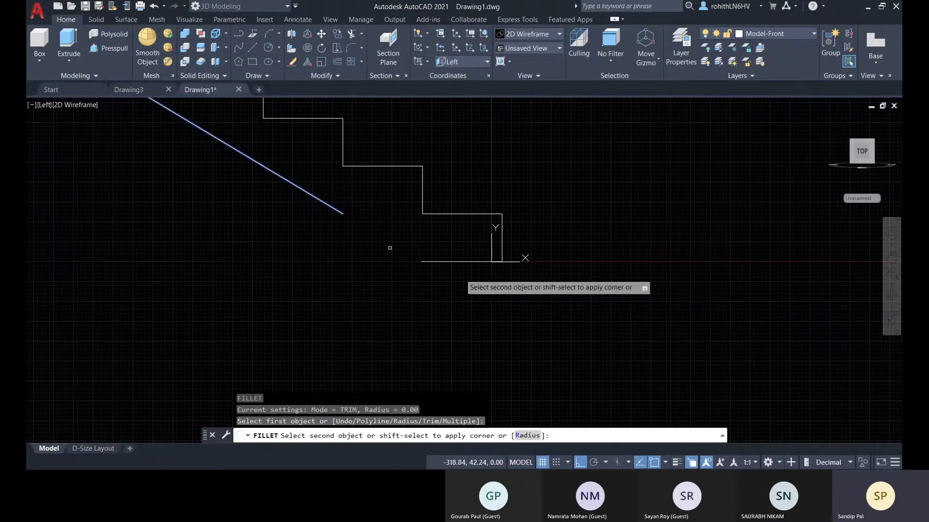
{"action": "left_click", "coordinate": [443, 261]}
- Join all the staircase segments, including the sloping and base lines, into one polyline
{"action": "scroll", "coordinate": [486, 338], "scroll_direction": "down", "scroll_amount": 5}
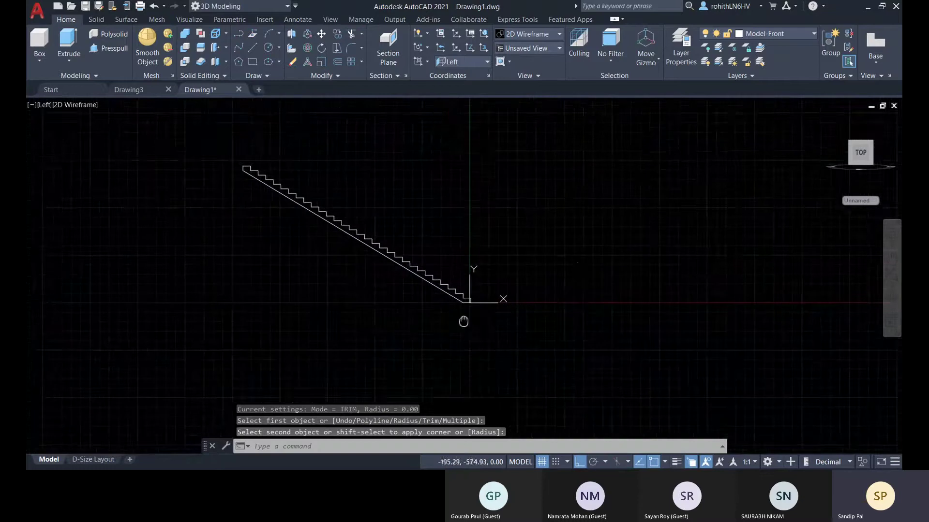
{"action": "middle_click_drag", "start_coordinate": [492, 343], "coordinate": [510, 342]}
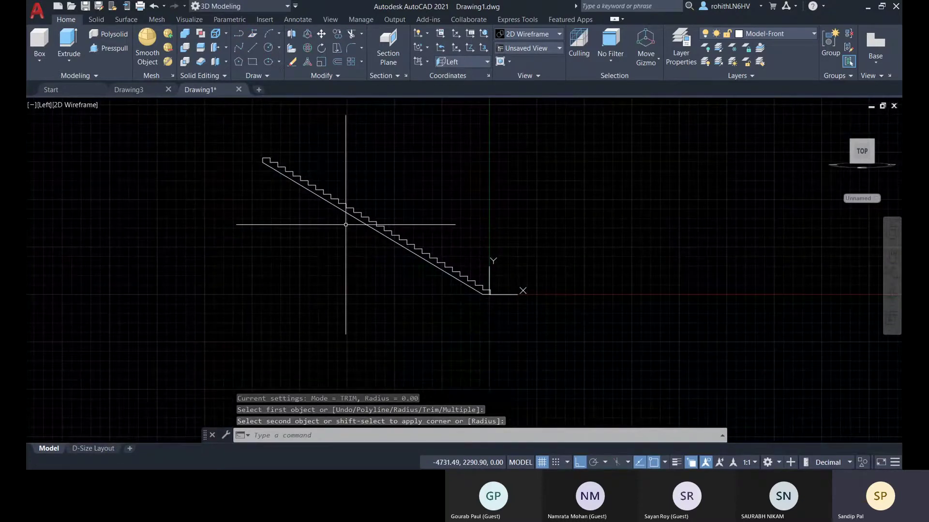
{"action": "type", "text": "j"}
{"action": "key", "text": "Return"}
{"action": "left_click", "coordinate": [581, 340]}
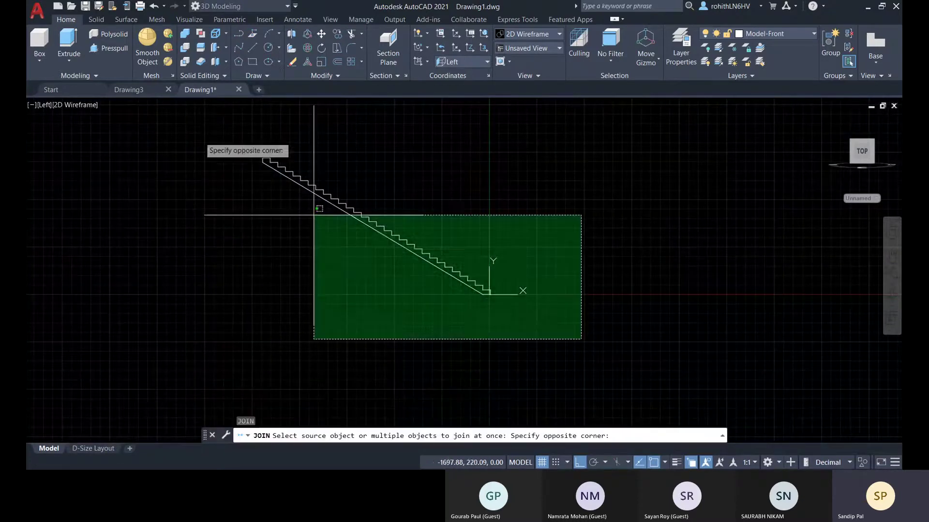
{"action": "left_click", "coordinate": [226, 132]}
{"action": "key", "text": "Return"}
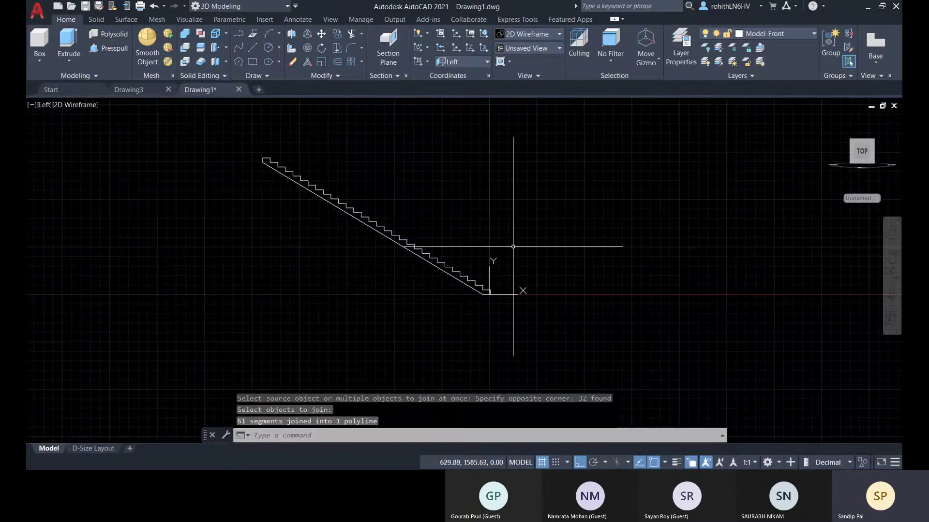
- Examine the joined staircase outline along its slope and closely around the lowest steps
{"action": "scroll", "coordinate": [369, 220], "scroll_direction": "up", "scroll_amount": 2}
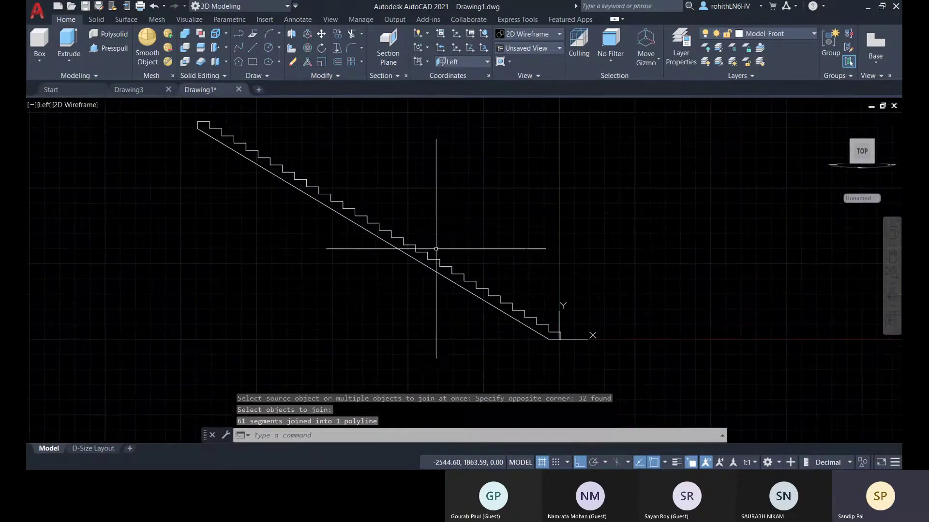
{"action": "middle_click_drag", "start_coordinate": [455, 267], "coordinate": [349, 259]}
{"action": "scroll", "coordinate": [436, 313], "scroll_direction": "up", "scroll_amount": 4}
{"action": "middle_click_drag", "start_coordinate": [360, 307], "coordinate": [390, 302]}
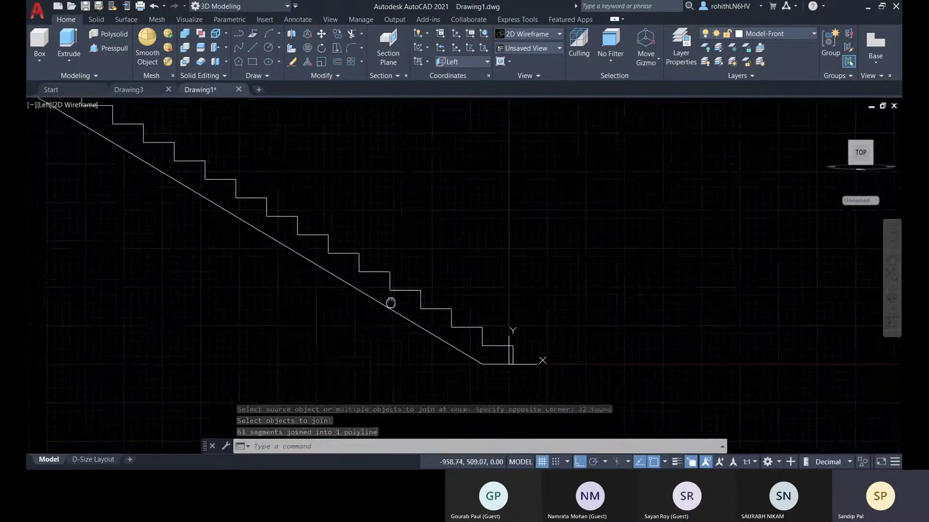
{"action": "scroll", "coordinate": [390, 303], "scroll_direction": "down", "scroll_amount": 2}
{"action": "scroll", "coordinate": [187, 231], "scroll_direction": "down", "scroll_amount": 2}
{"action": "middle_click_drag", "start_coordinate": [244, 263], "coordinate": [289, 288]}
{"action": "scroll", "coordinate": [479, 348], "scroll_direction": "up", "scroll_amount": 5}
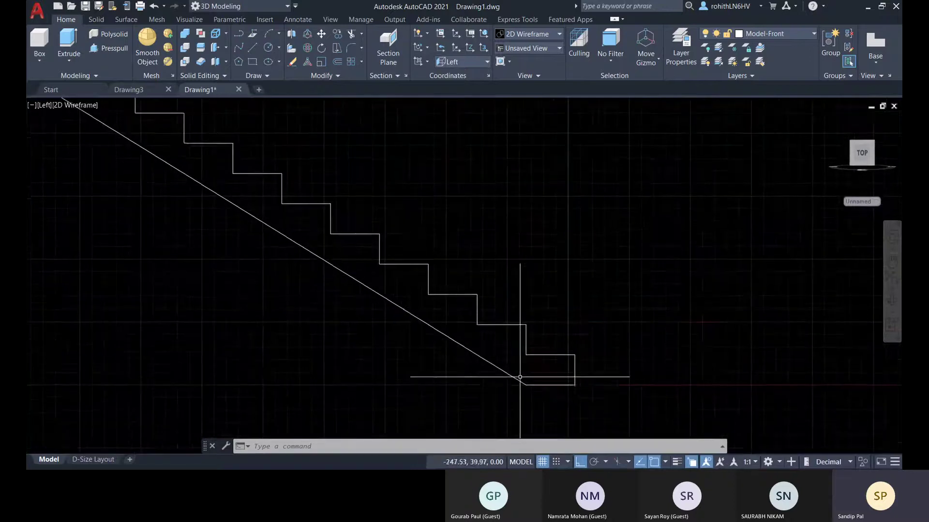
{"action": "scroll", "coordinate": [554, 357], "scroll_direction": "up", "scroll_amount": 2}
{"action": "middle_click_drag", "start_coordinate": [553, 353], "coordinate": [450, 326]}
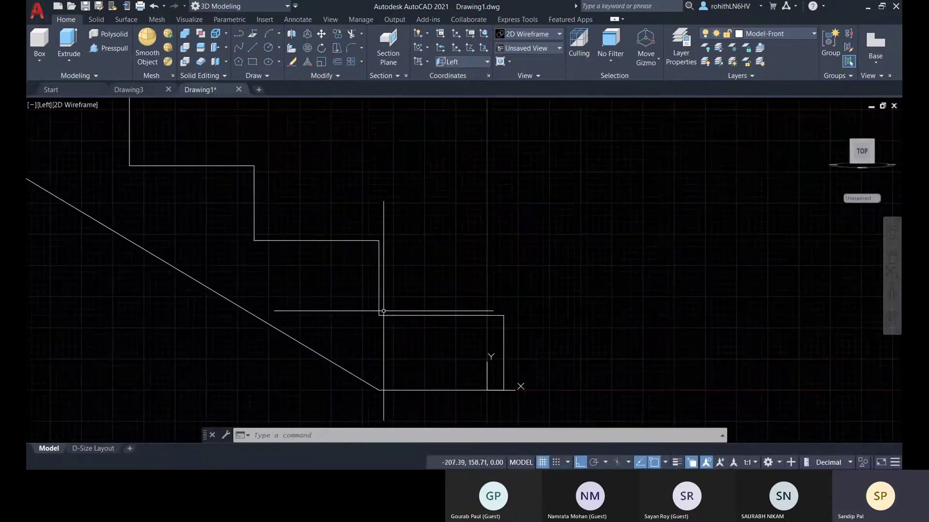
{"action": "scroll", "coordinate": [501, 317], "scroll_direction": "up", "scroll_amount": 2}
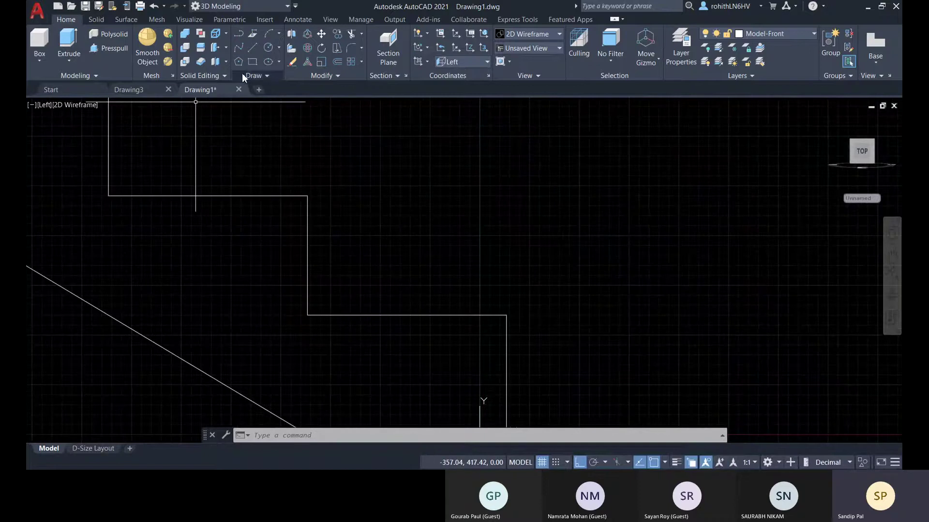
- Draw a 250 by 10 mm rectangle on the lowest tread, starting from the tread's inner corner
{"action": "left_click", "coordinate": [253, 63]}
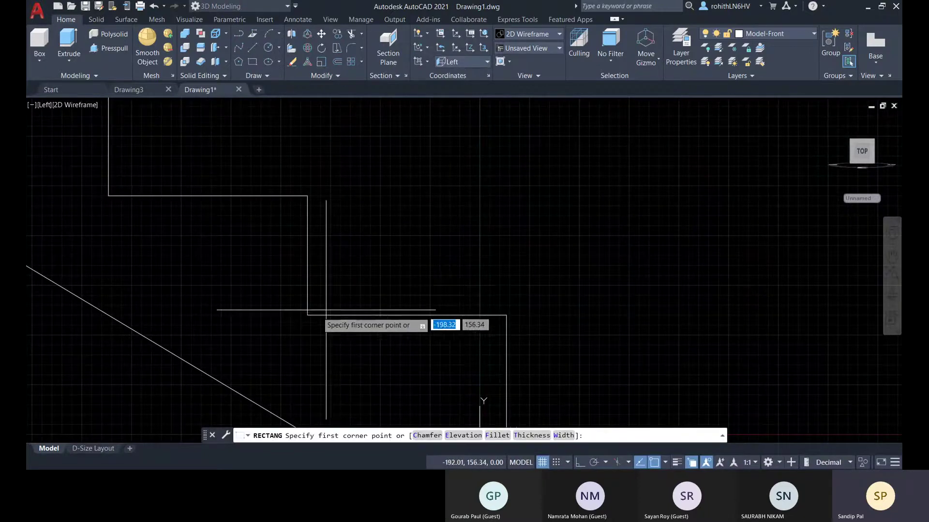
{"action": "scroll", "coordinate": [310, 300], "scroll_direction": "up", "scroll_amount": 2}
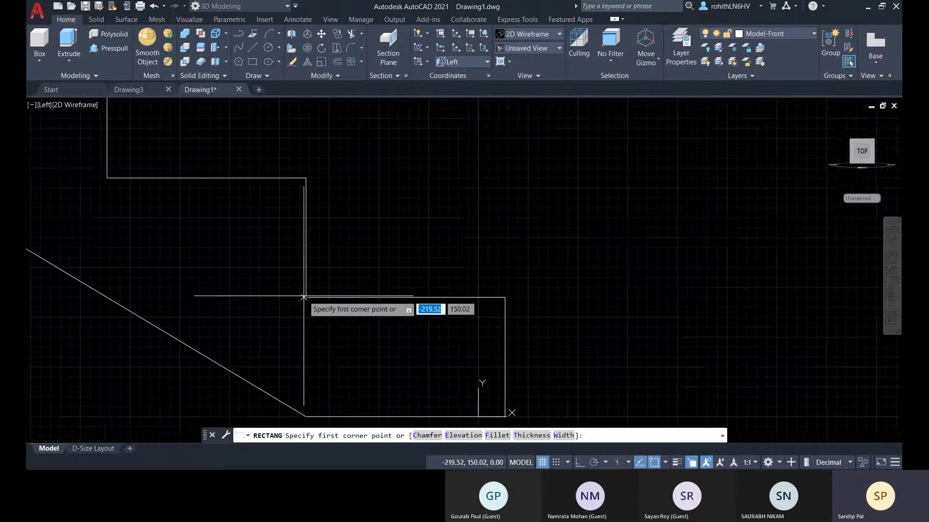
{"action": "middle_click_drag", "start_coordinate": [309, 298], "coordinate": [270, 291]}
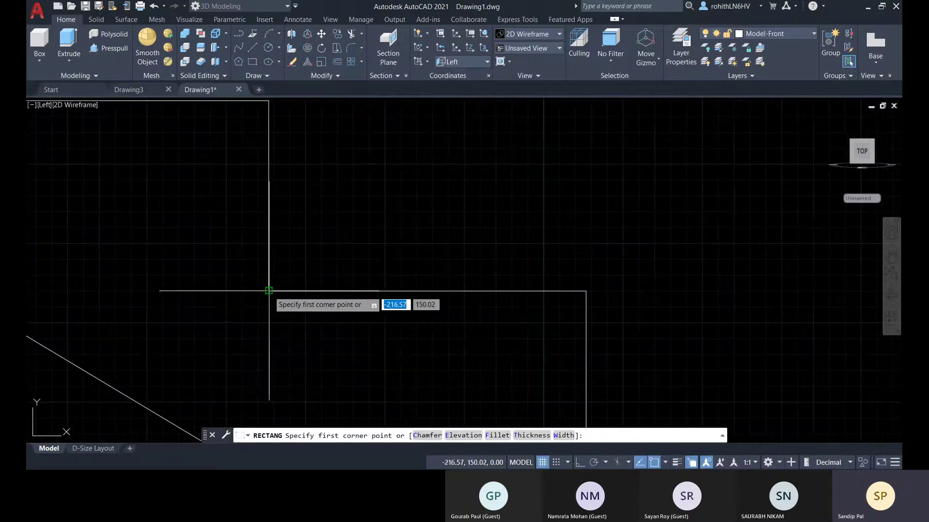
{"action": "left_click", "coordinate": [269, 290]}
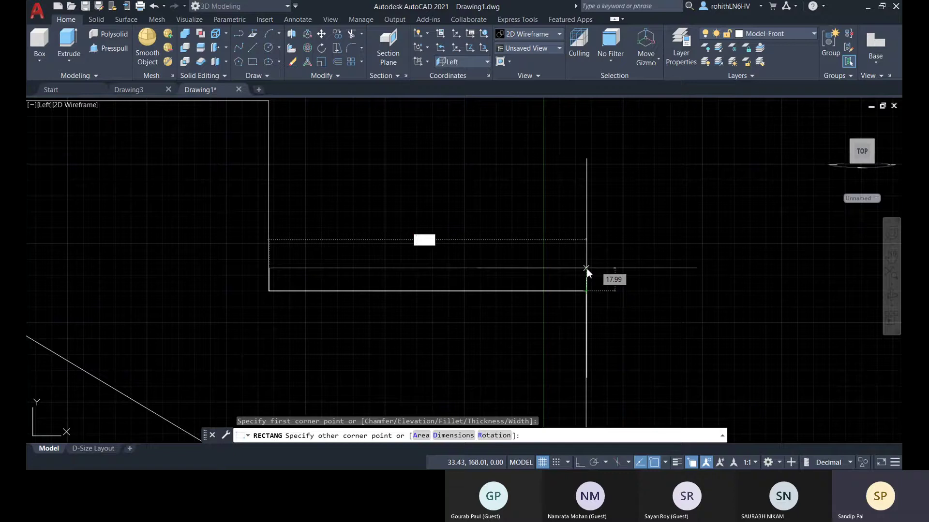
{"action": "type", "text": "250"}
{"action": "key", "text": "Tab"}
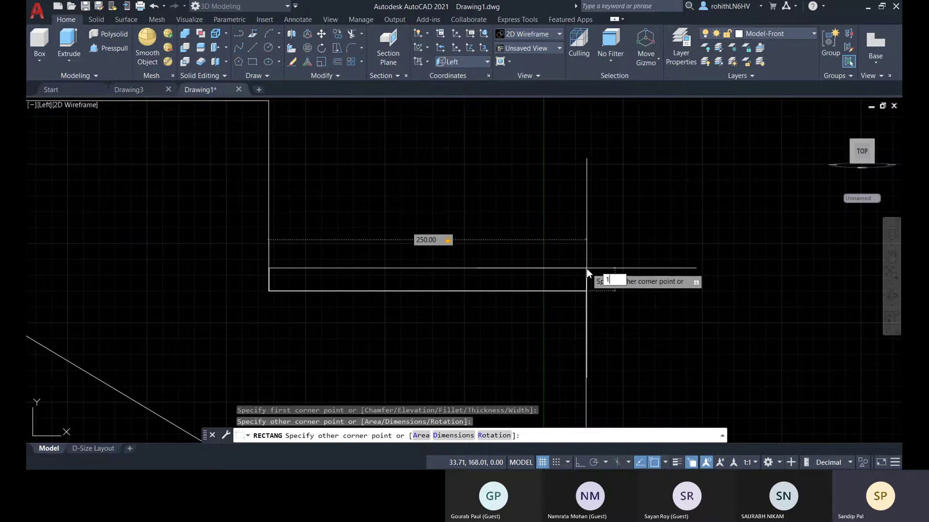
{"action": "key", "text": "Return"}
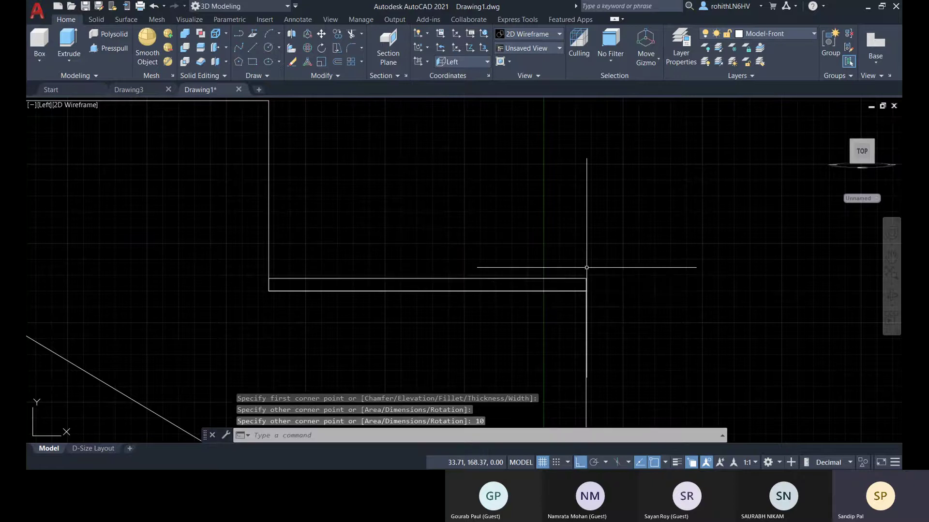
- Stretch the outer end of the lowest tread's rectangle 5 mm outward past the riser
{"action": "scroll", "coordinate": [602, 282], "scroll_direction": "up", "scroll_amount": 2}
{"action": "middle_click_drag", "start_coordinate": [605, 294], "coordinate": [588, 263]}
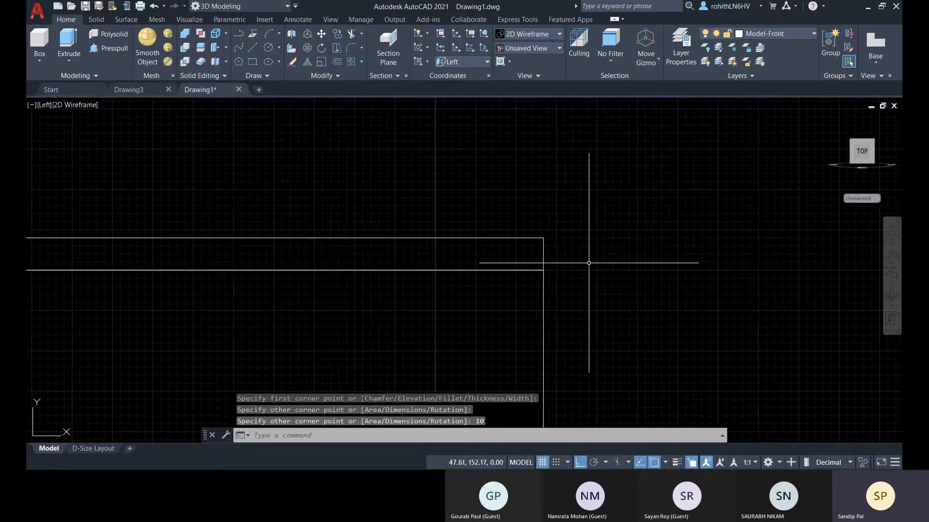
{"action": "left_click", "coordinate": [543, 248]}
{"action": "left_click", "coordinate": [543, 254]}
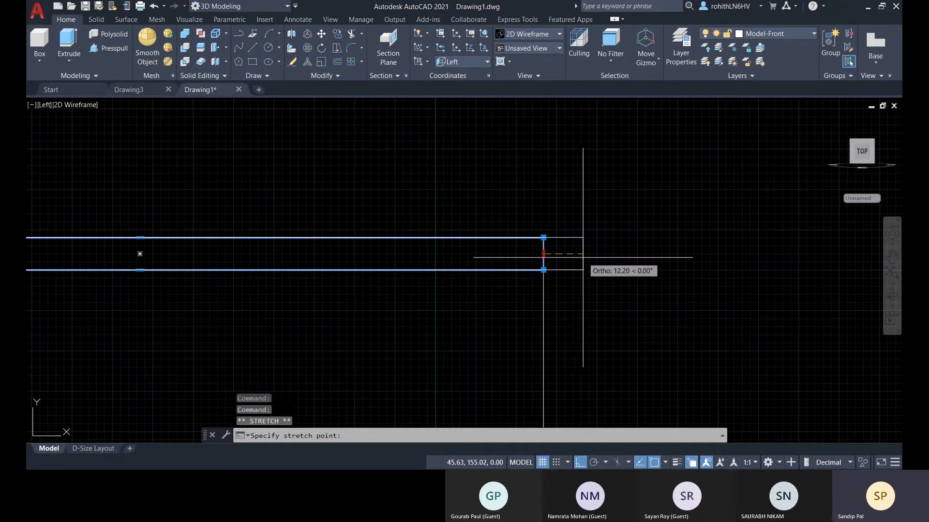
{"action": "type", "text": "5"}
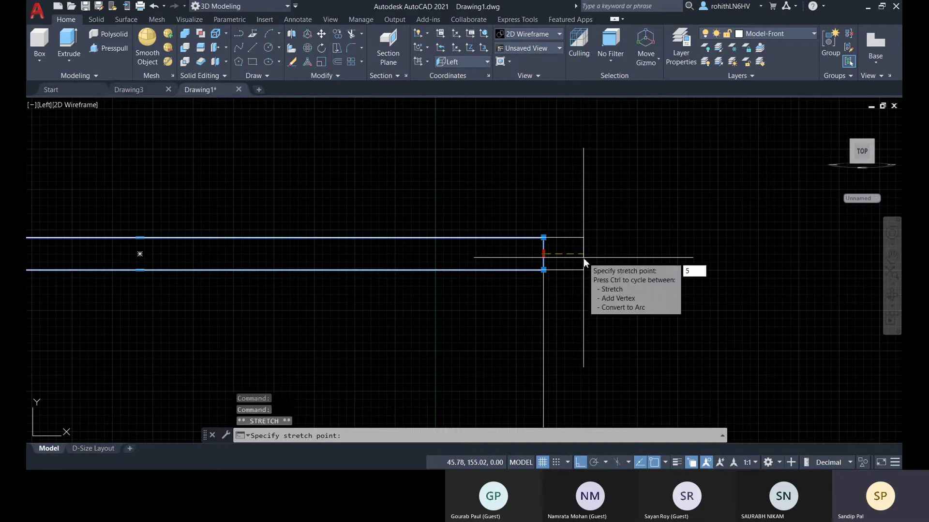
{"action": "key", "text": "Return"}
{"action": "scroll", "coordinate": [583, 257], "scroll_direction": "down", "scroll_amount": 3}
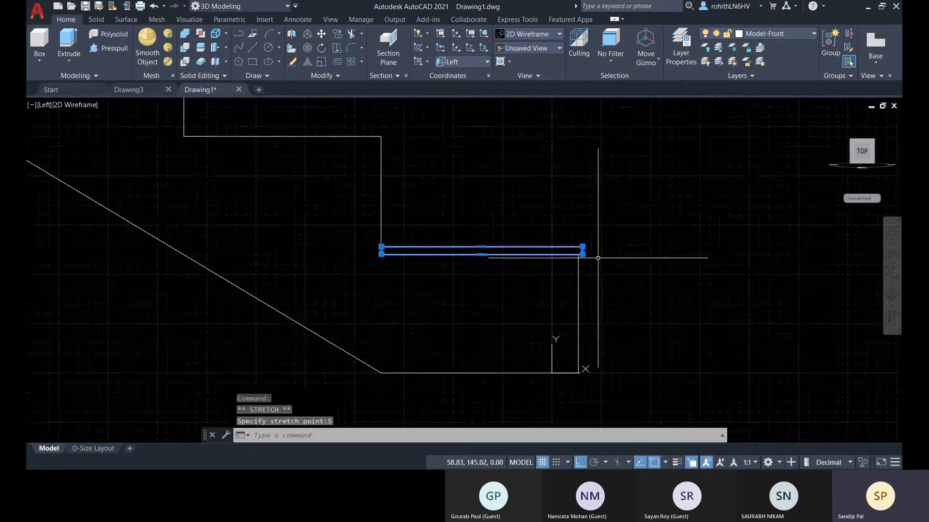
- Fillet the upper outer corner of the tread slab with a 3 mm radius
{"action": "scroll", "coordinate": [570, 249], "scroll_direction": "up", "scroll_amount": 3}
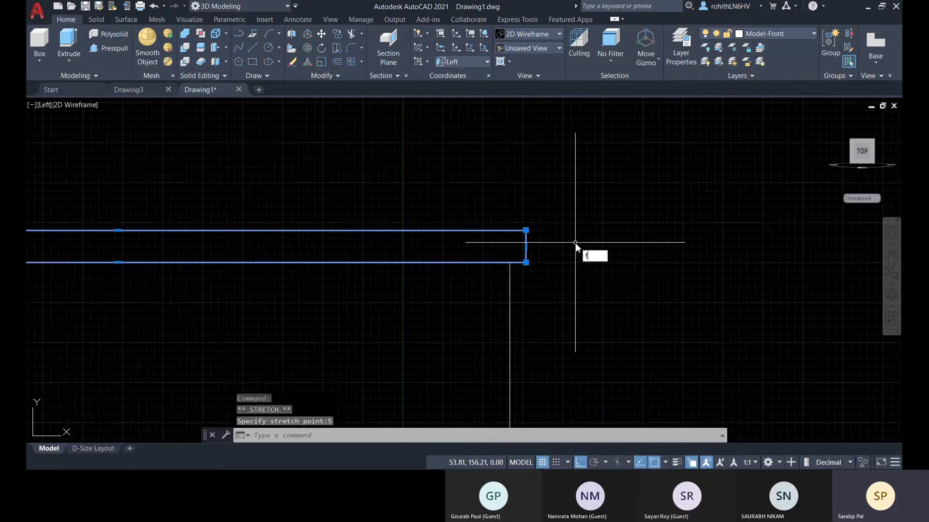
{"action": "type", "text": "F"}
{"action": "key", "text": "Return"}
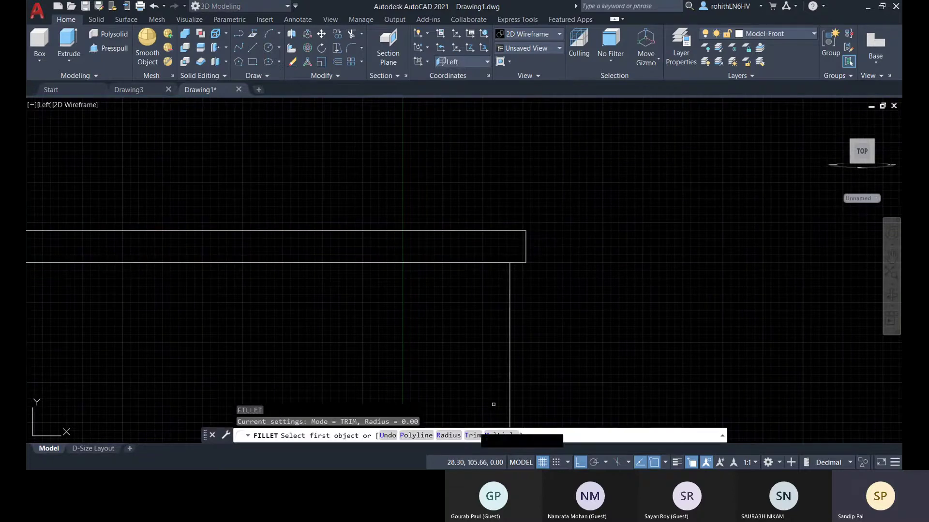
{"action": "left_click", "coordinate": [448, 436]}
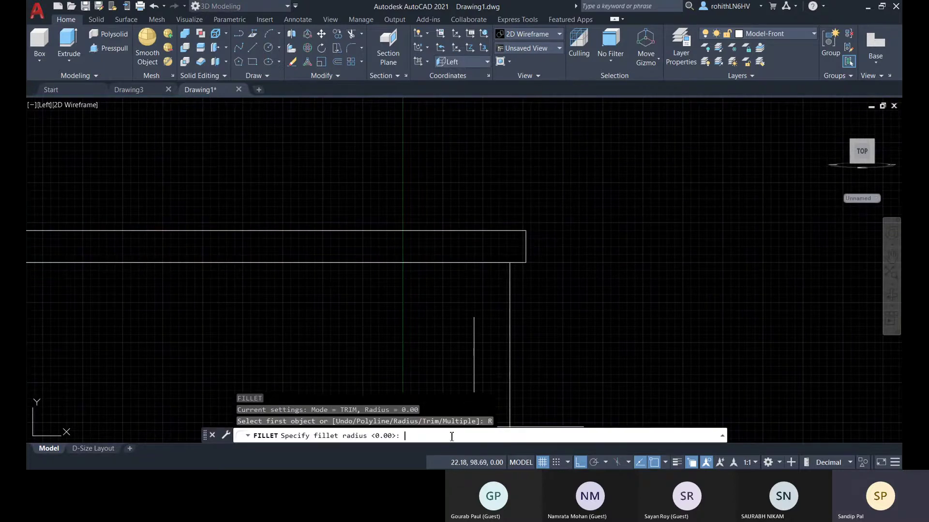
{"action": "type", "text": "3"}
{"action": "key", "text": "Return"}
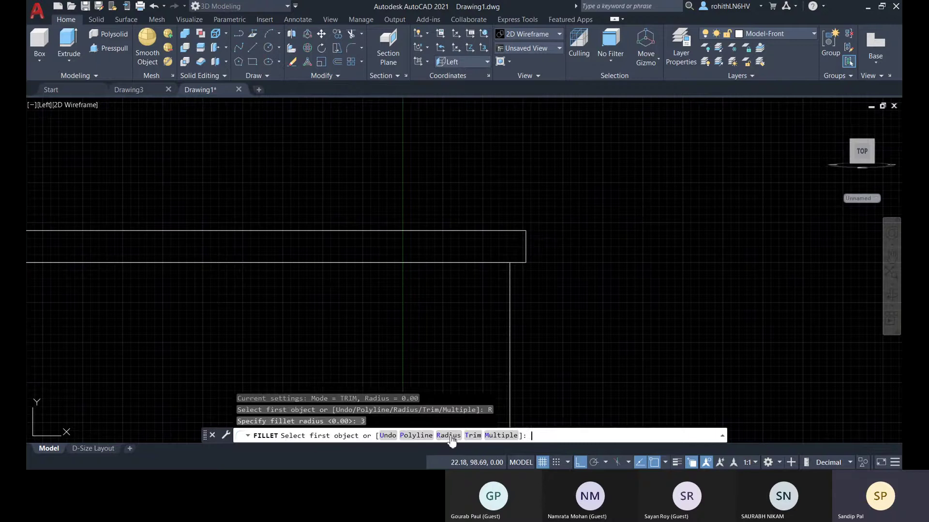
{"action": "left_click", "coordinate": [525, 241]}
{"action": "left_click", "coordinate": [519, 231]}
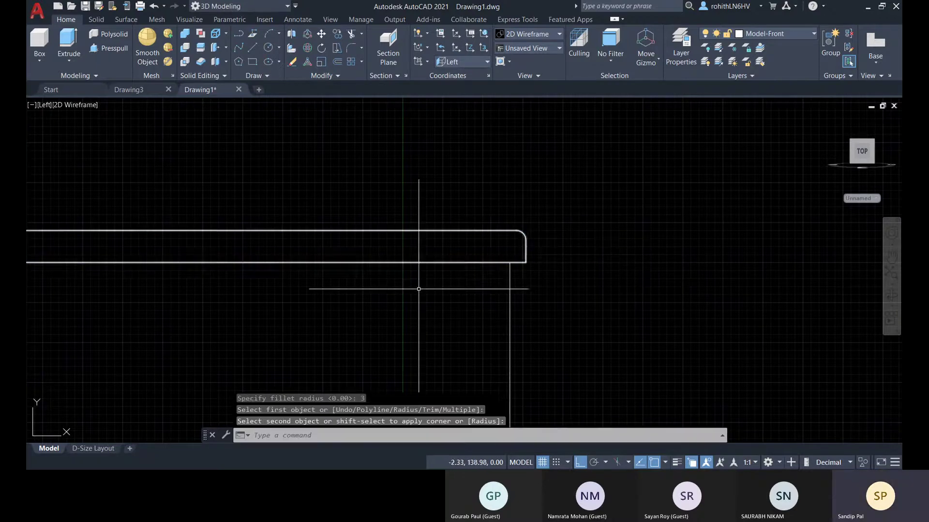
- Start copying the rounded tread slab, using its lower inner corner as the base point
{"action": "scroll", "coordinate": [419, 289], "scroll_direction": "down", "scroll_amount": 3}
{"action": "scroll", "coordinate": [414, 240], "scroll_direction": "down", "scroll_amount": 4}
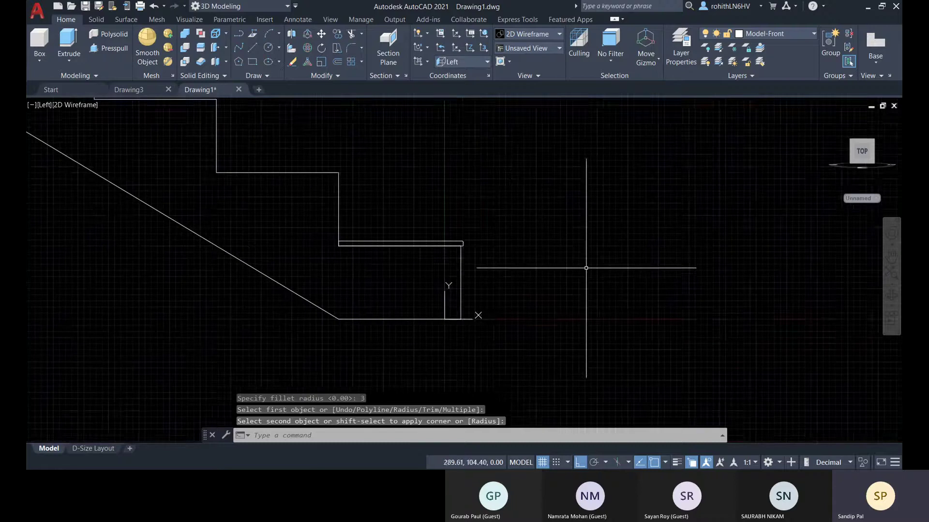
{"action": "scroll", "coordinate": [622, 265], "scroll_direction": "down", "scroll_amount": 1}
{"action": "left_click", "coordinate": [488, 252]}
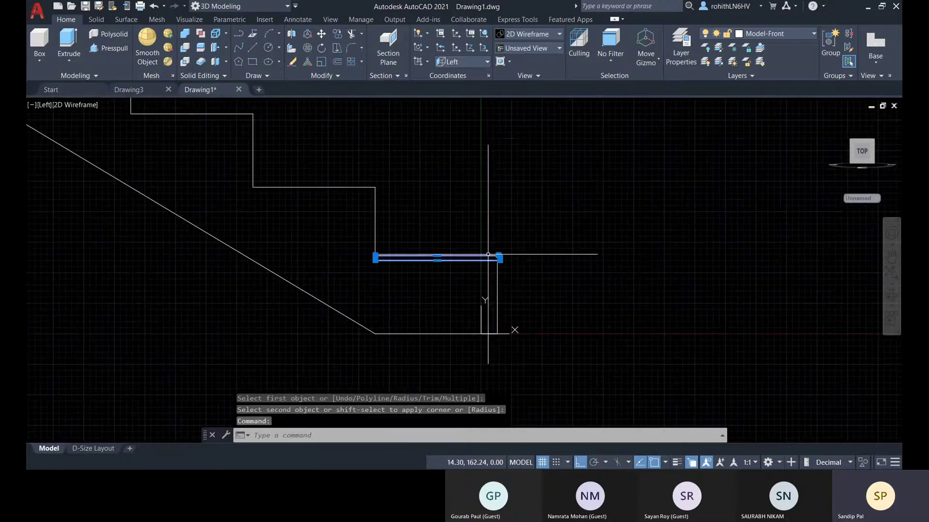
{"action": "scroll", "coordinate": [415, 244], "scroll_direction": "up", "scroll_amount": 4}
{"action": "scroll", "coordinate": [357, 201], "scroll_direction": "down", "scroll_amount": 4}
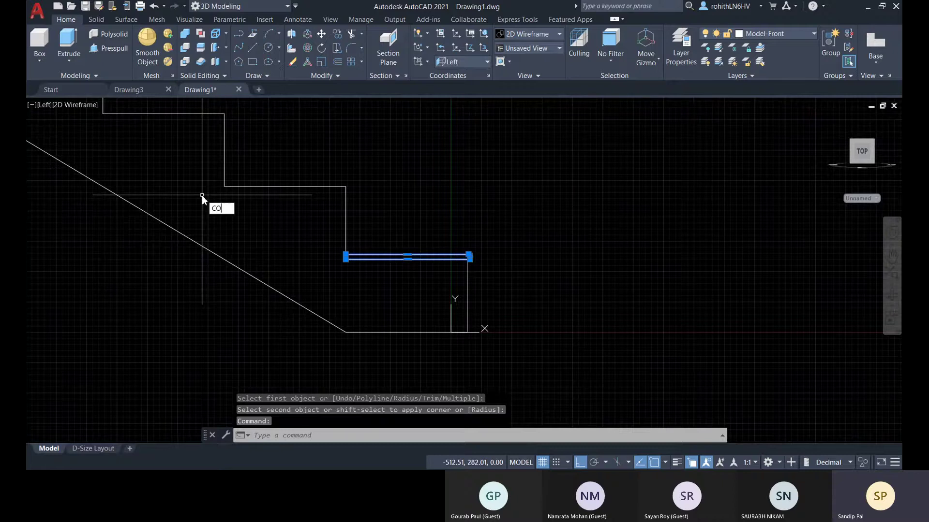
{"action": "key", "text": "Return"}
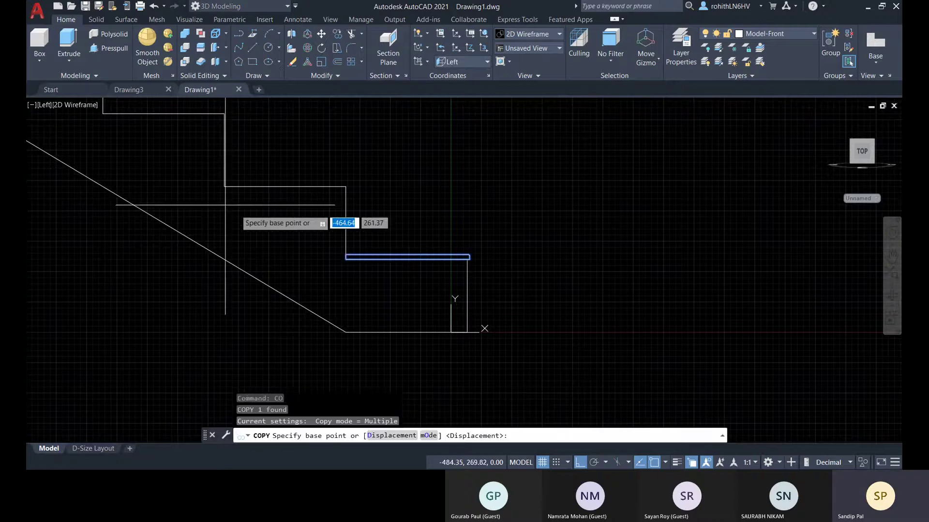
{"action": "left_click", "coordinate": [346, 259]}
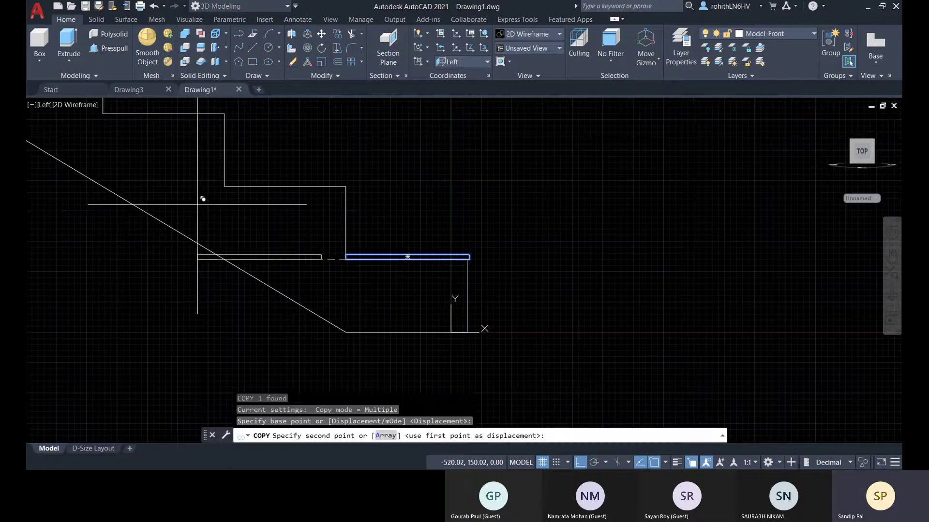
- Try a 15-item copy array of the tread slab up the staircase and undo it
{"action": "left_click", "coordinate": [386, 436]}
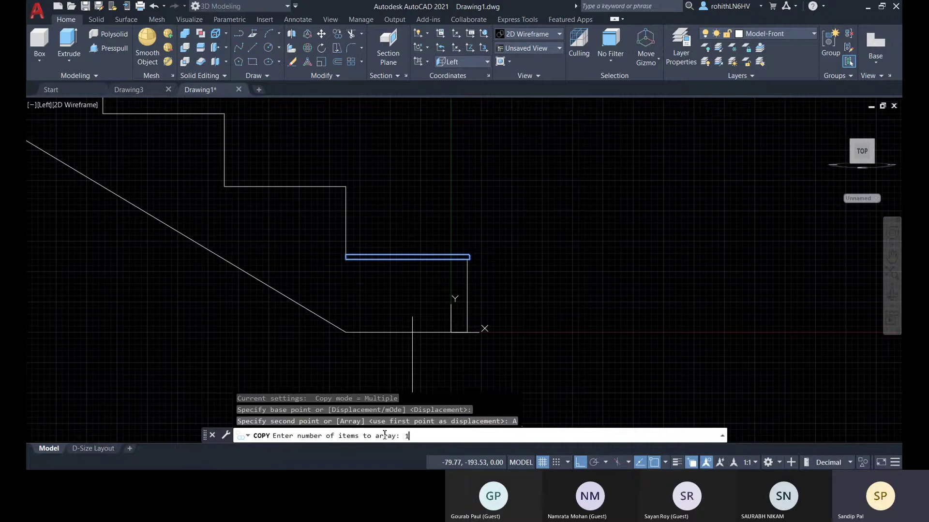
{"action": "key", "text": "Return"}
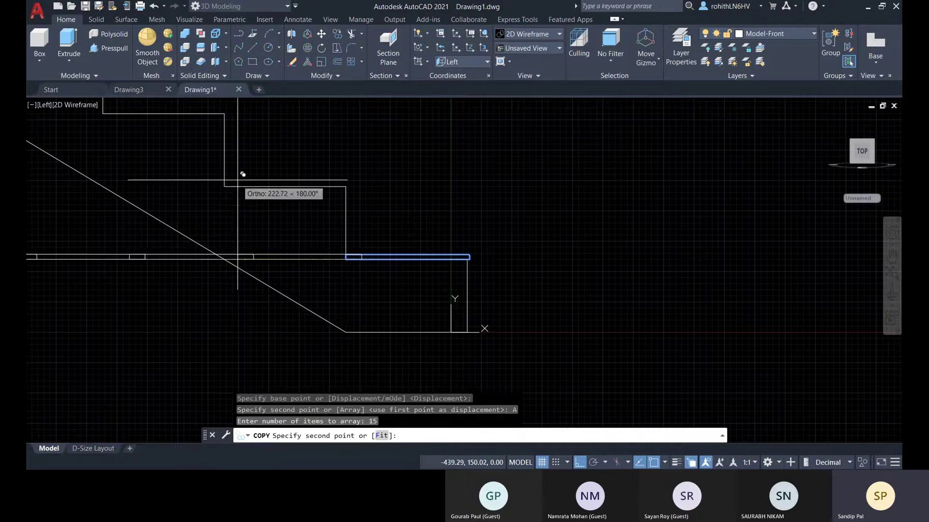
{"action": "left_click", "coordinate": [229, 181]}
{"action": "scroll", "coordinate": [435, 208], "scroll_direction": "down", "scroll_amount": 5}
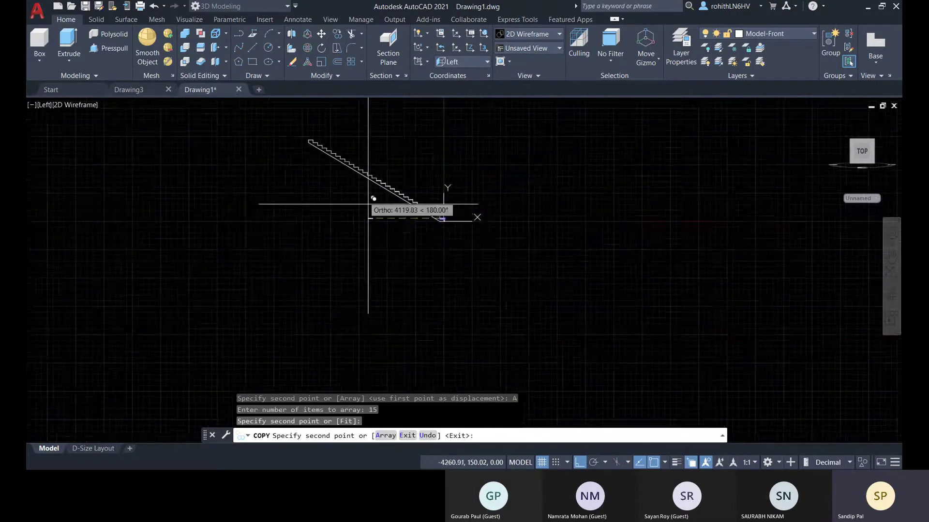
{"action": "scroll", "coordinate": [508, 290], "scroll_direction": "up", "scroll_amount": 4}
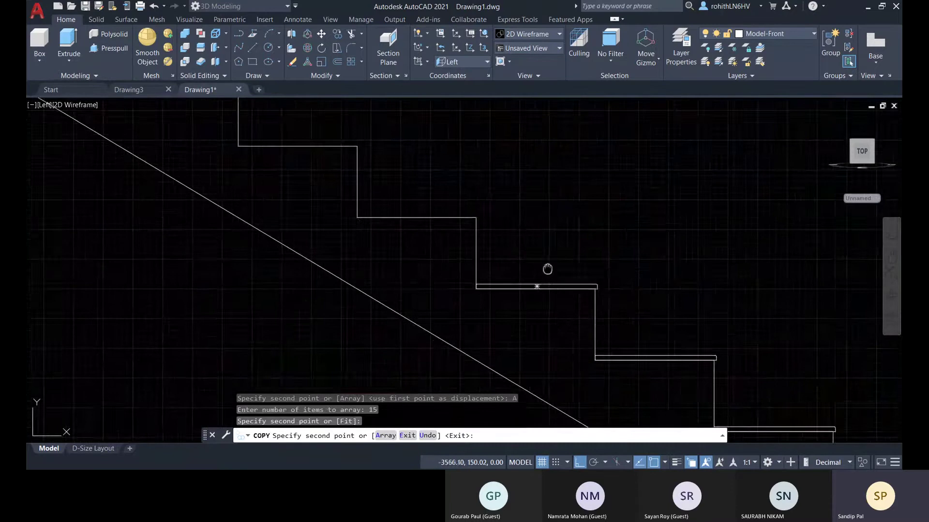
{"action": "scroll", "coordinate": [484, 277], "scroll_direction": "down", "scroll_amount": 5}
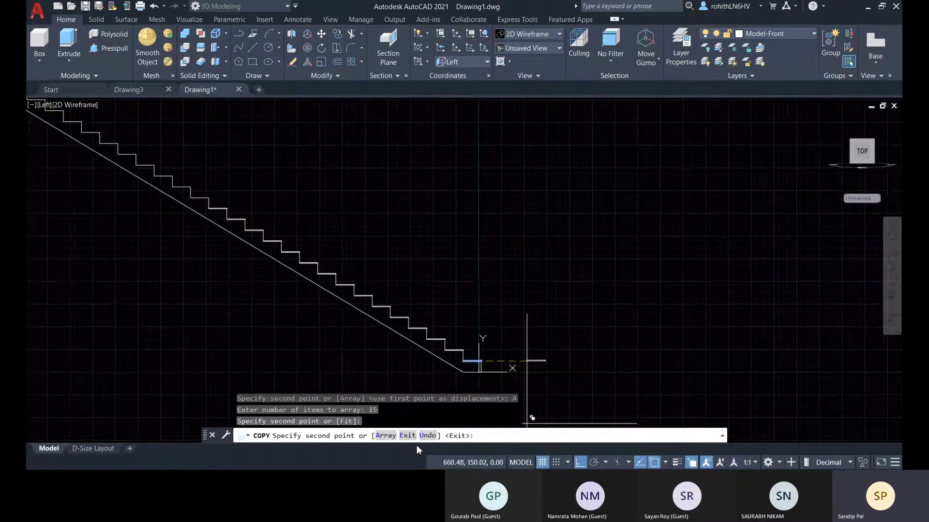
{"action": "left_click", "coordinate": [427, 436]}
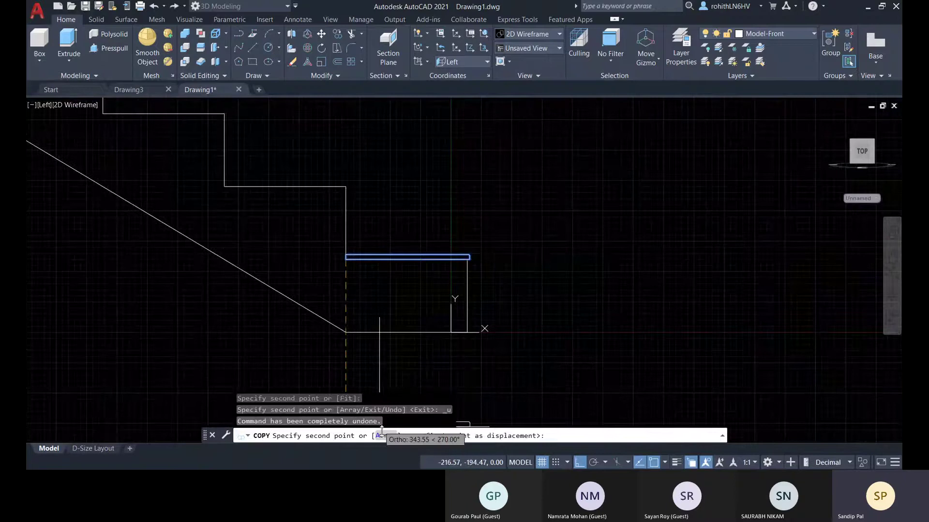
- Array the tread slab as 30 items up the staircase, spaced to the next tread's inner corner
{"action": "left_click", "coordinate": [386, 436]}
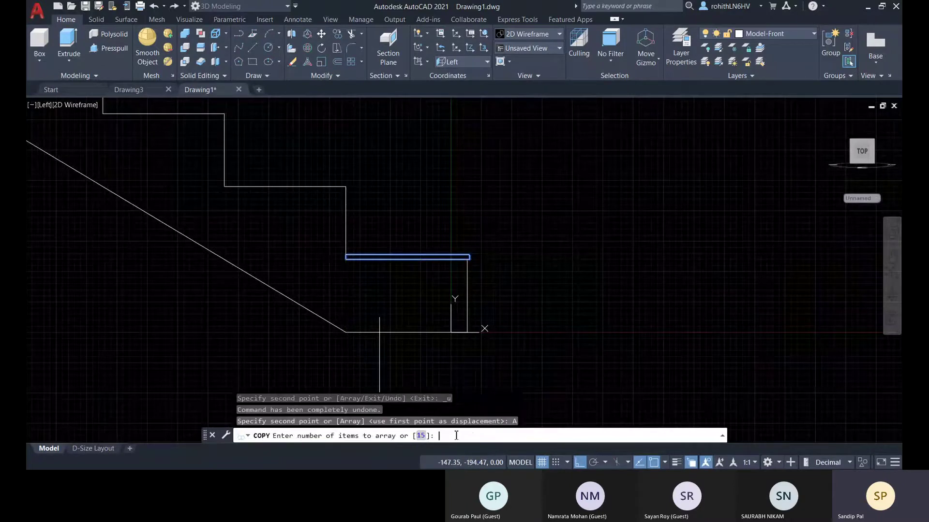
{"action": "key", "text": "Return"}
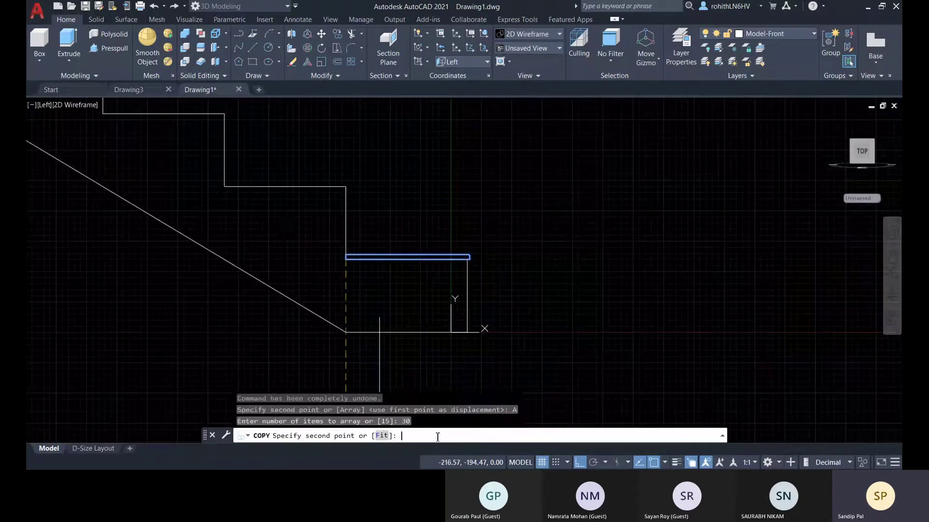
{"action": "left_click", "coordinate": [224, 185]}
{"action": "scroll", "coordinate": [228, 228], "scroll_direction": "down", "scroll_amount": 8}
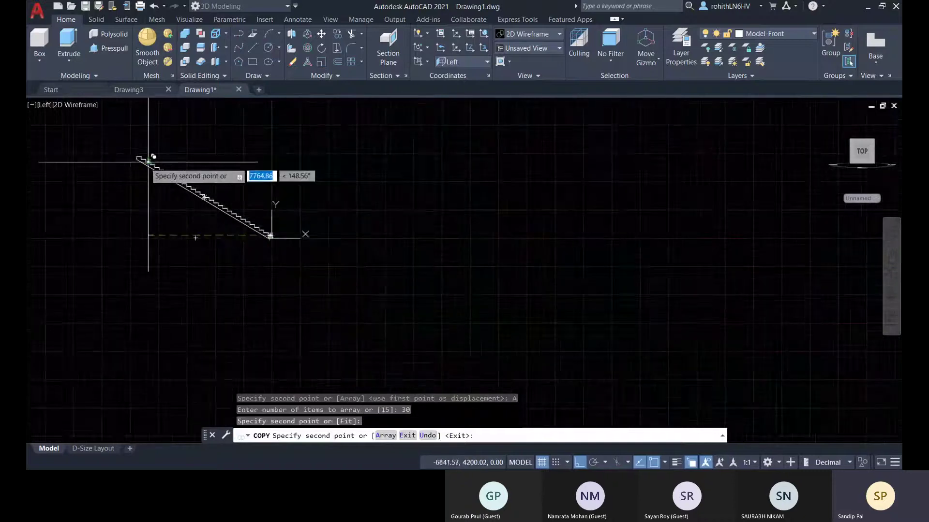
{"action": "scroll", "coordinate": [114, 141], "scroll_direction": "down", "scroll_amount": 2}
{"action": "scroll", "coordinate": [135, 171], "scroll_direction": "up", "scroll_amount": 7}
{"action": "scroll", "coordinate": [114, 198], "scroll_direction": "down", "scroll_amount": 5}
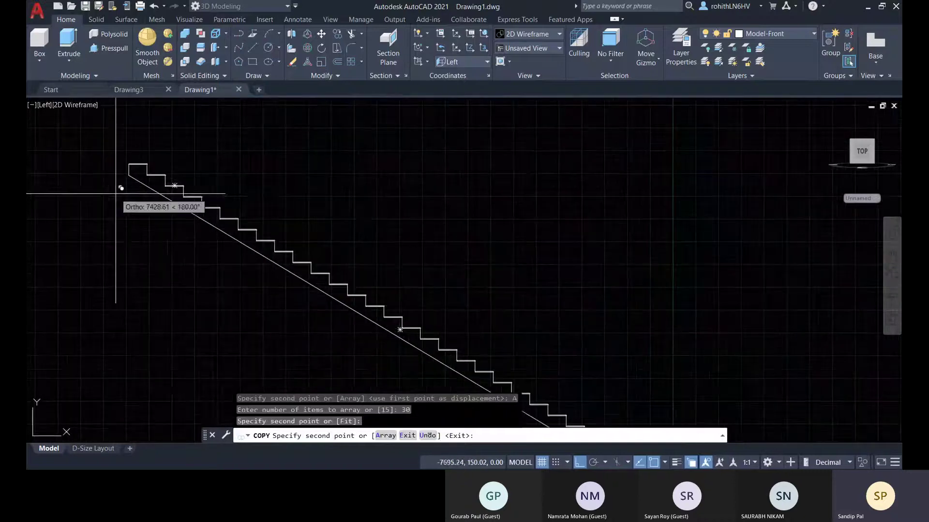
{"action": "key", "text": "Escape"}
{"action": "scroll", "coordinate": [130, 166], "scroll_direction": "up", "scroll_amount": 5}
{"action": "scroll", "coordinate": [177, 191], "scroll_direction": "down", "scroll_amount": 10}
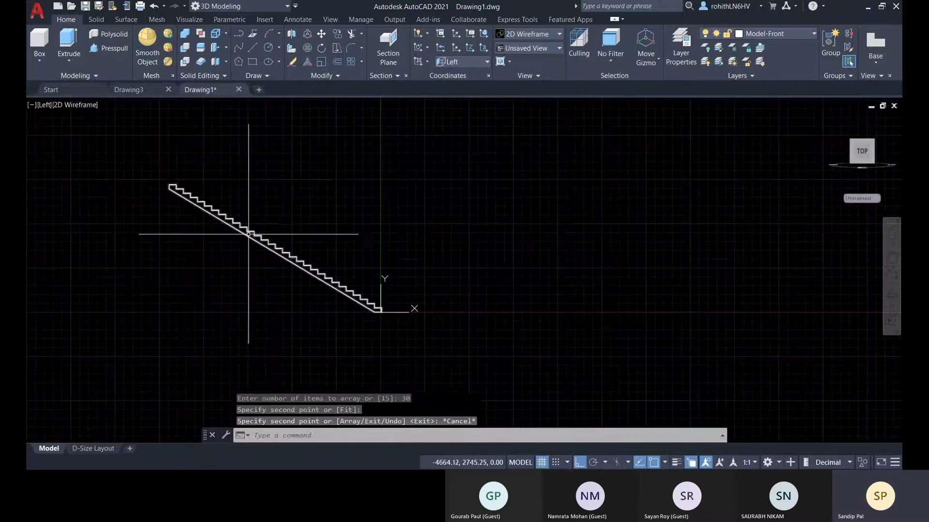
- Set the coordinate system to World and switch to an isometric view showing the top, left and front sides
{"action": "middle_click_drag", "start_coordinate": [323, 319], "coordinate": [345, 250]}
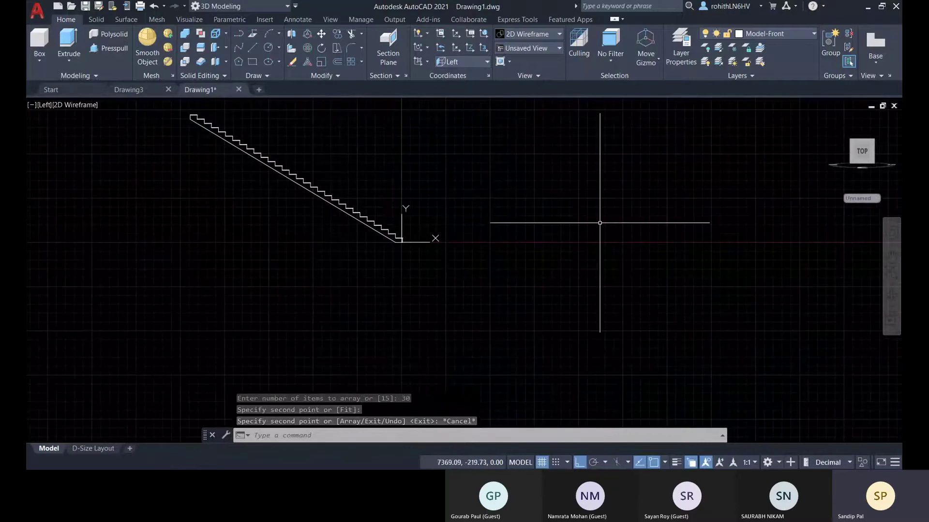
{"action": "left_click", "coordinate": [464, 62]}
{"action": "left_click", "coordinate": [460, 76]}
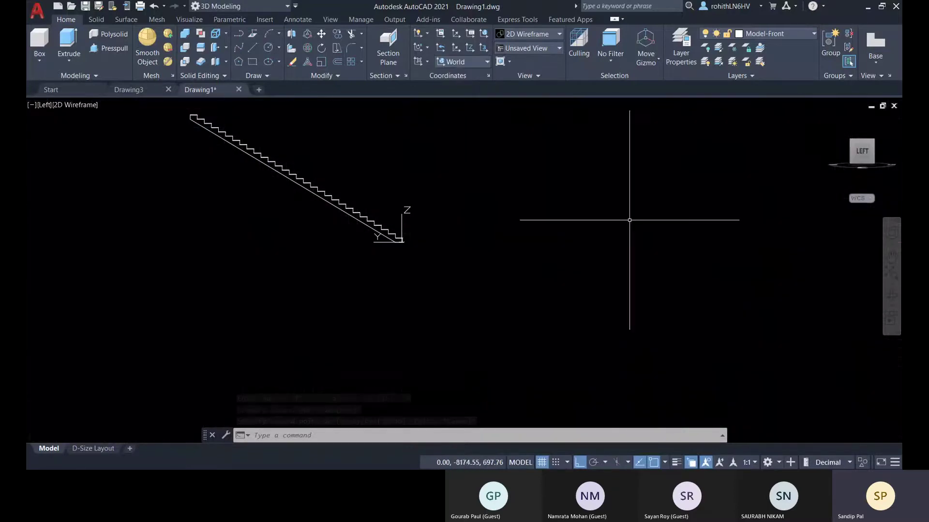
{"action": "left_click", "coordinate": [832, 119]}
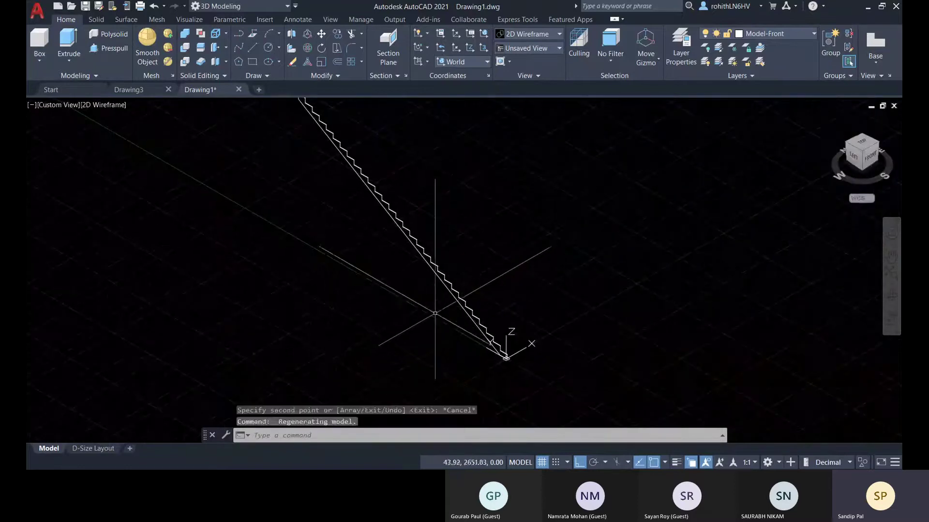
- Clear the staircase profile selection and switch the model to the SW Isometric view
{"action": "left_click", "coordinate": [456, 300]}
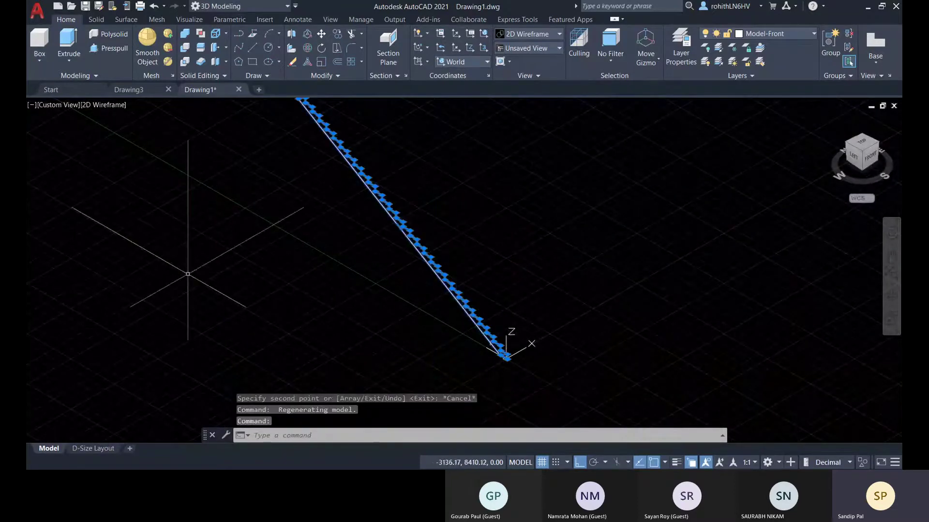
{"action": "key", "text": "Escape"}
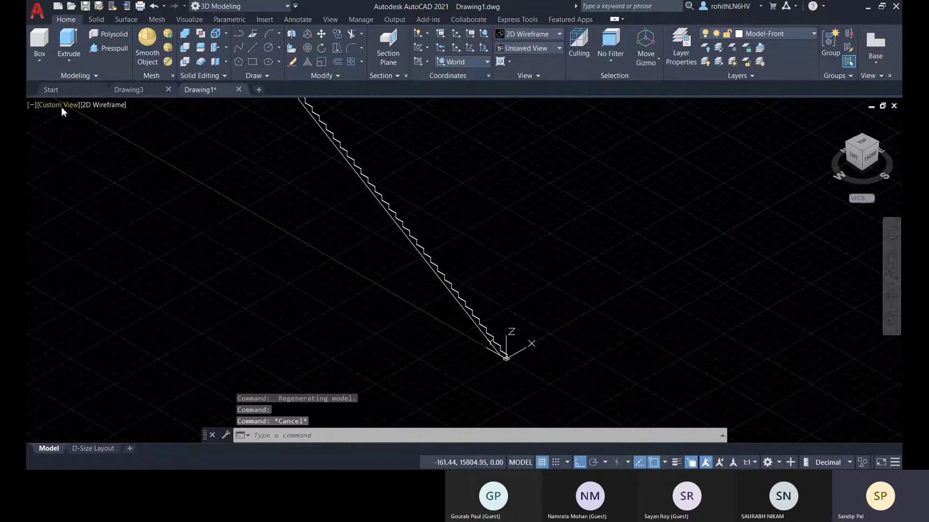
{"action": "left_click", "coordinate": [62, 108]}
{"action": "left_click", "coordinate": [94, 197]}
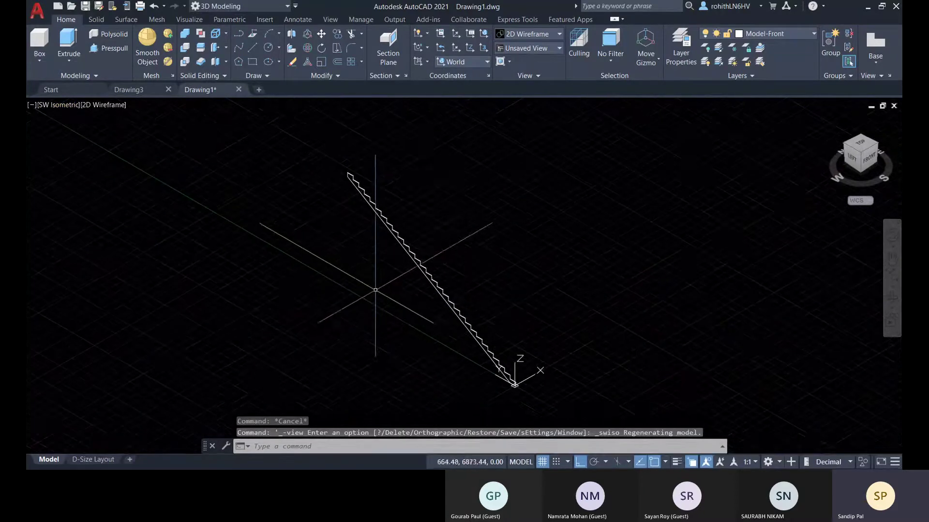
{"action": "middle_click_drag", "start_coordinate": [375, 290], "coordinate": [348, 276]}
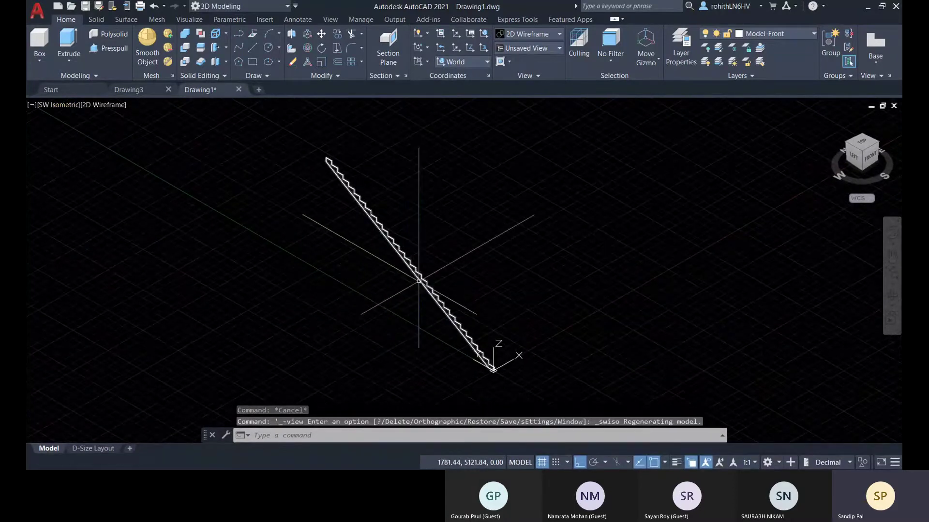
- Extrude the closed staircase profile to a height of 3000 and display the model in the Realistic visual style
{"action": "left_click", "coordinate": [419, 280]}
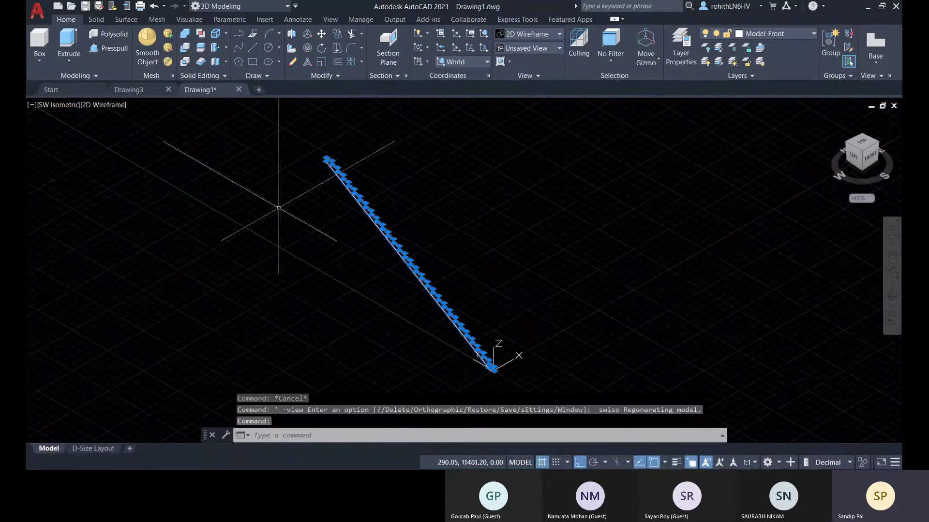
{"action": "left_click", "coordinate": [71, 44]}
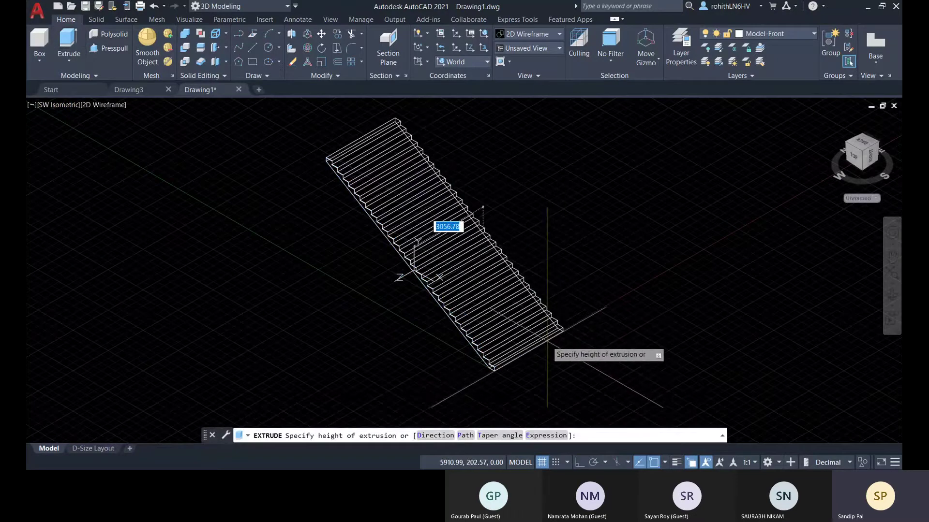
{"action": "type", "text": "3000"}
{"action": "key", "text": "Return"}
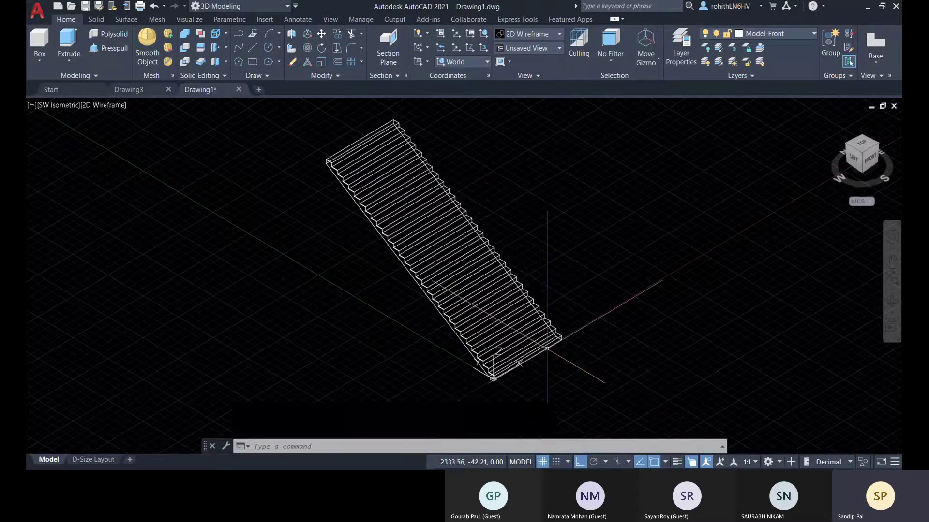
{"action": "left_click", "coordinate": [109, 105]}
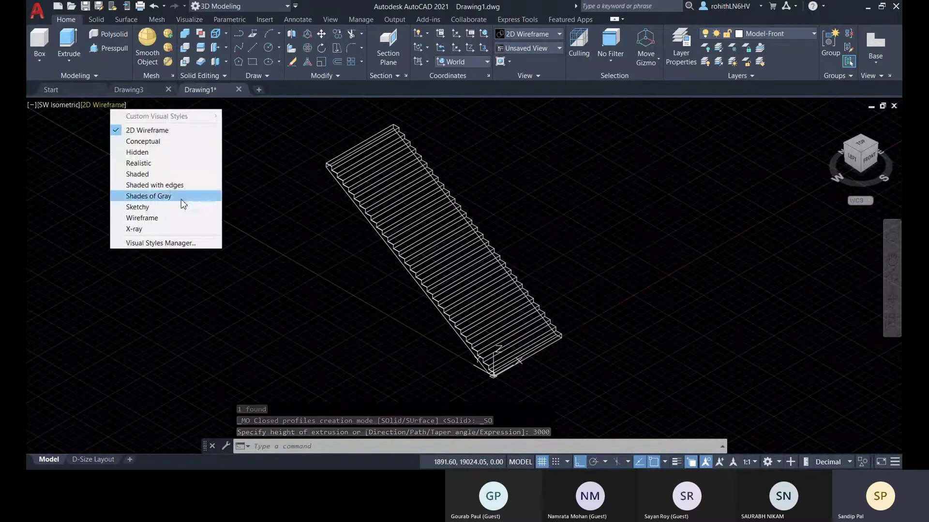
{"action": "left_click", "coordinate": [138, 164]}
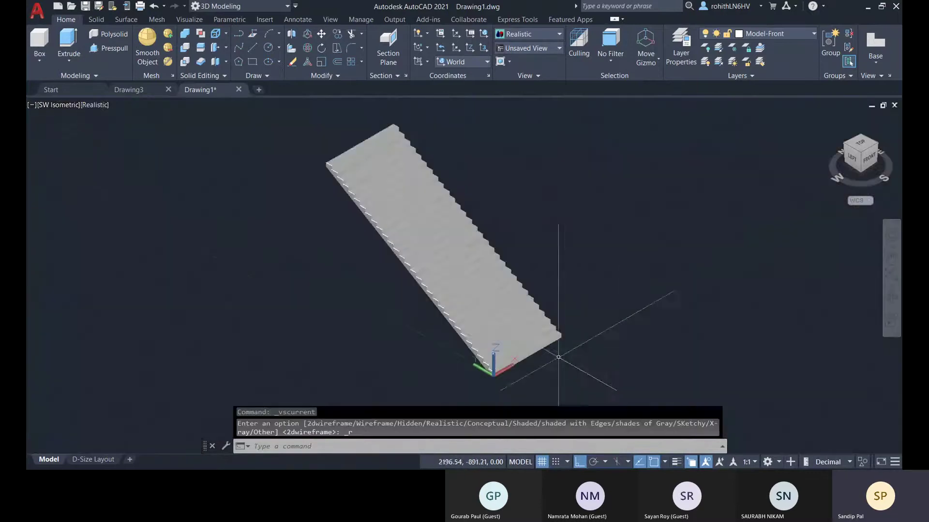
- Pick the lowest tread slab polyline, extend the selection to all similar slabs, and move them to the Model-Top layer
{"action": "scroll", "coordinate": [555, 373], "scroll_direction": "up", "scroll_amount": 3}
{"action": "scroll", "coordinate": [401, 360], "scroll_direction": "up", "scroll_amount": 10}
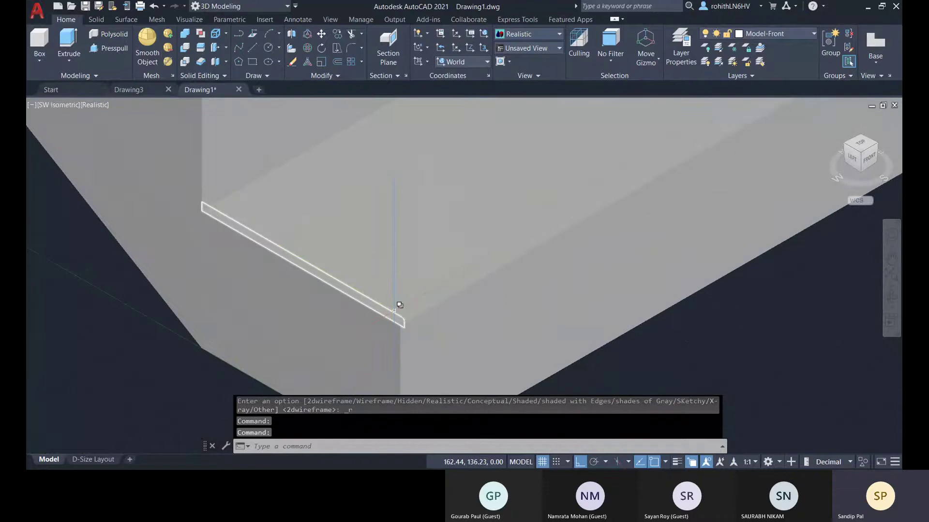
{"action": "scroll", "coordinate": [412, 315], "scroll_direction": "down", "scroll_amount": 5}
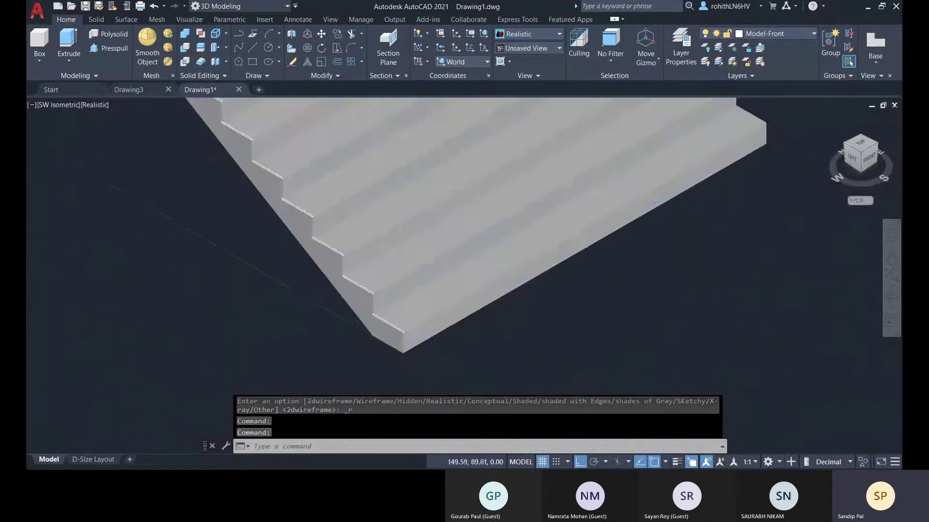
{"action": "left_click", "coordinate": [402, 333]}
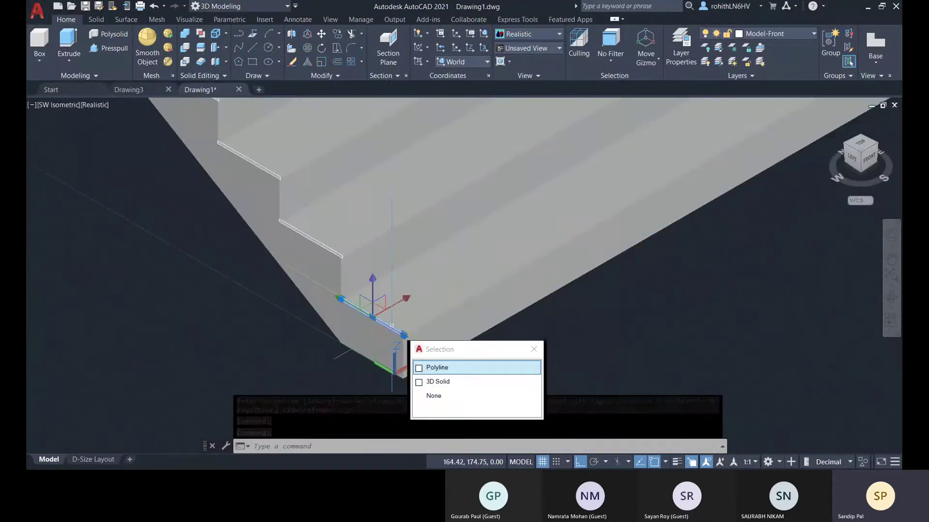
{"action": "left_click", "coordinate": [468, 366]}
{"action": "scroll", "coordinate": [435, 344], "scroll_direction": "down", "scroll_amount": 5}
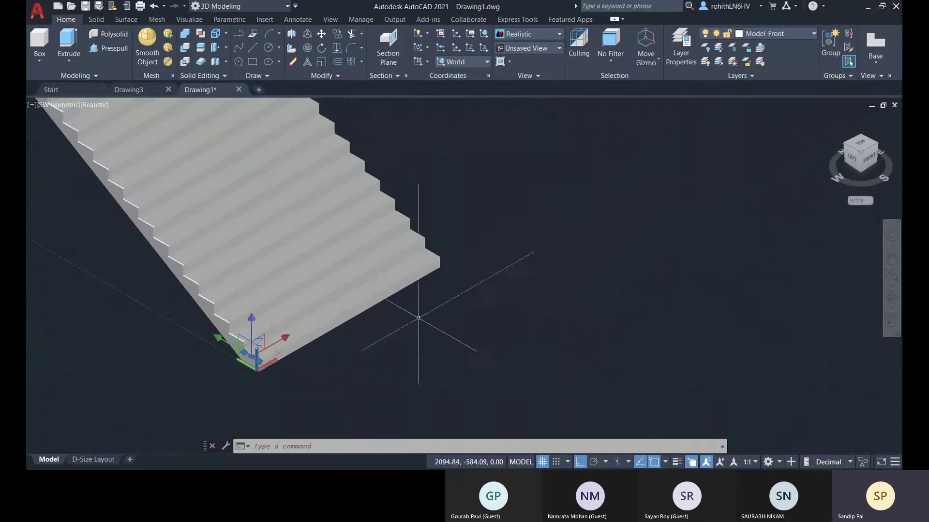
{"action": "right_click", "coordinate": [480, 182]}
{"action": "left_click", "coordinate": [538, 354]}
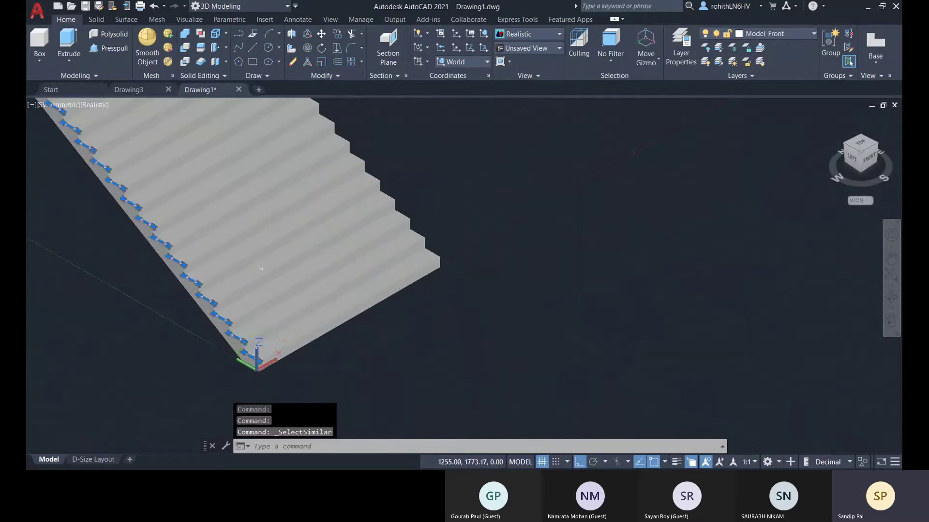
{"action": "scroll", "coordinate": [425, 242], "scroll_direction": "down", "scroll_amount": 2}
{"action": "middle_click_drag", "start_coordinate": [426, 237], "coordinate": [486, 305]}
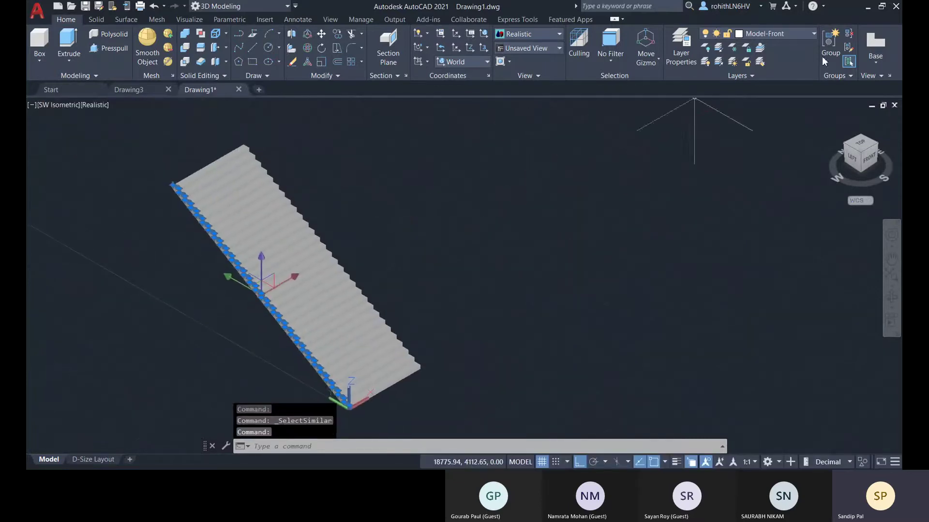
{"action": "left_click", "coordinate": [791, 36]}
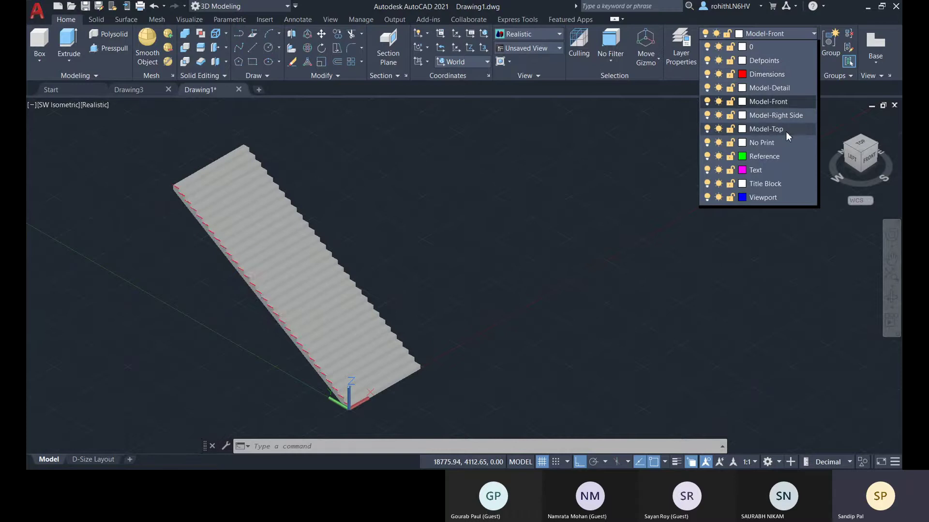
{"action": "left_click", "coordinate": [753, 130]}
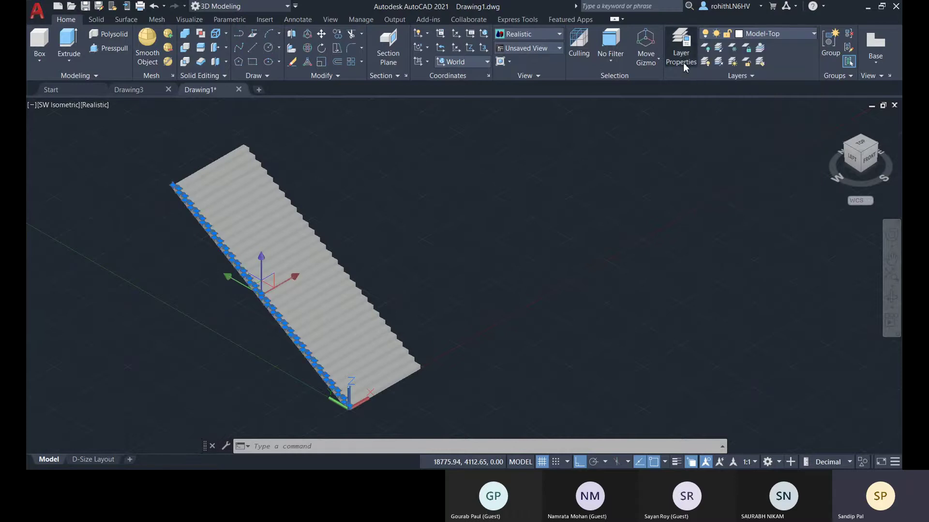
- Set the Model-Front layer's color to index color 51 and clear the selection
{"action": "left_click", "coordinate": [683, 62]}
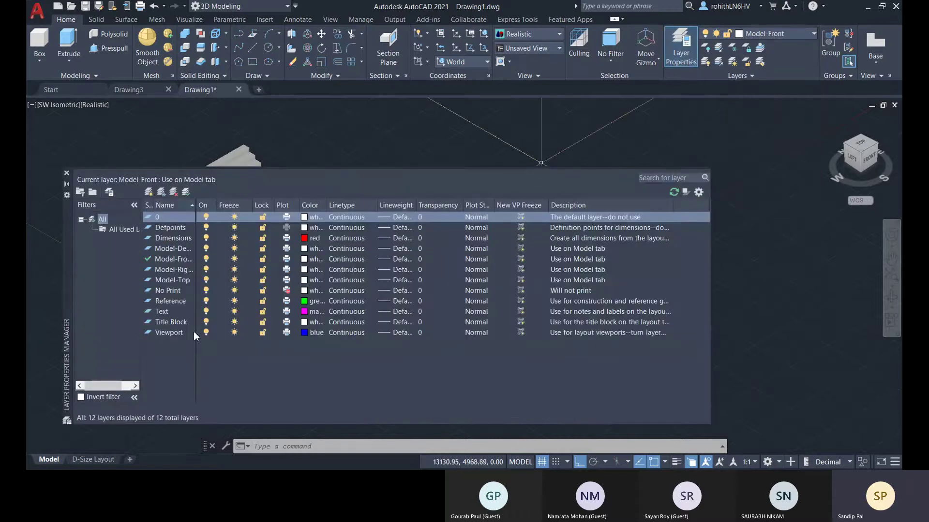
{"action": "left_click", "coordinate": [304, 260]}
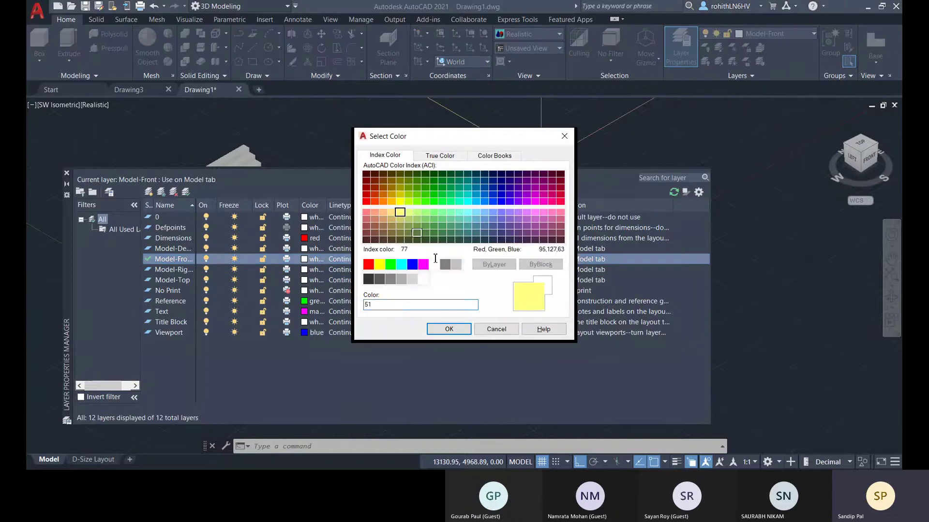
{"action": "left_click", "coordinate": [456, 333]}
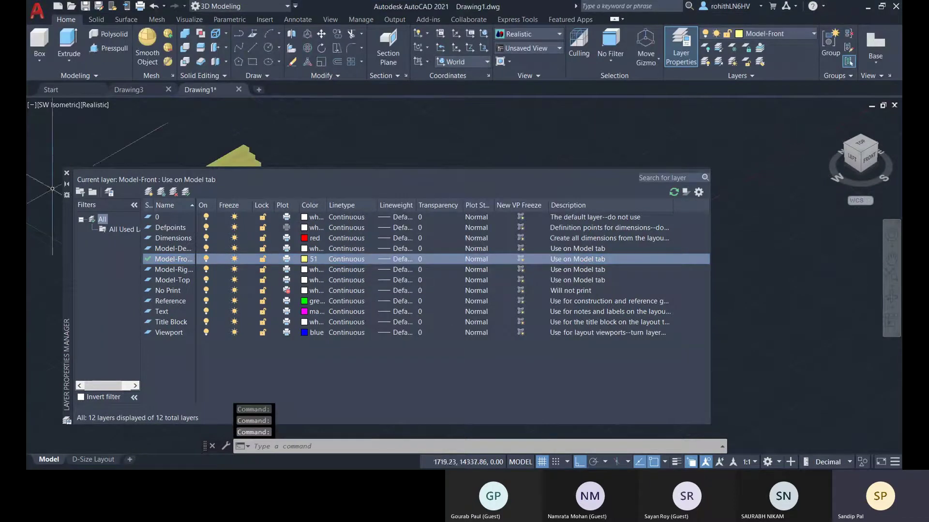
{"action": "left_click", "coordinate": [67, 174]}
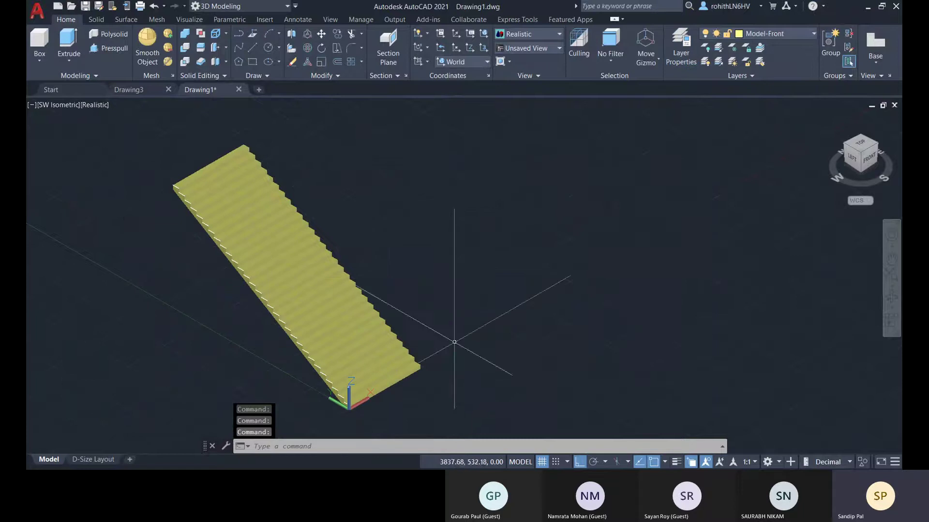
{"action": "key", "text": "Escape"}
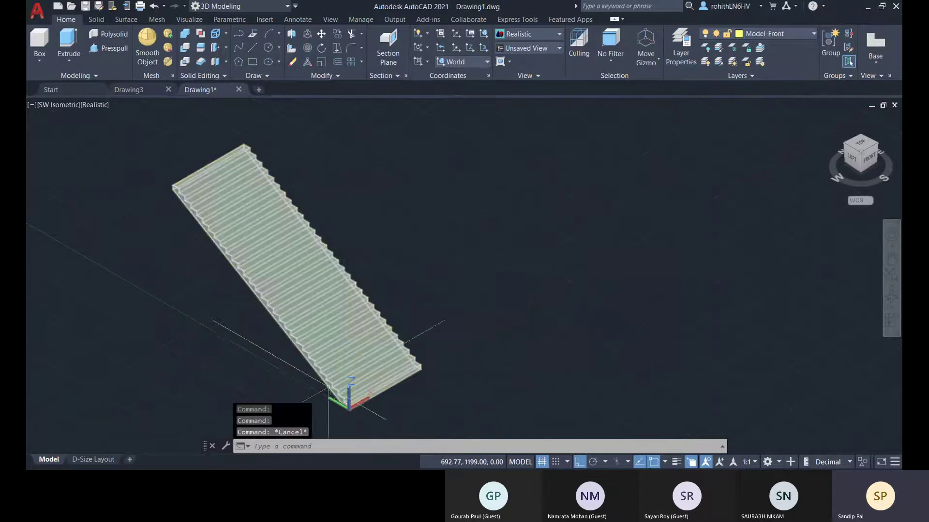
- Check the layers assigned to a tread slab polyline and to the staircase solid
{"action": "scroll", "coordinate": [338, 387], "scroll_direction": "up", "scroll_amount": 6}
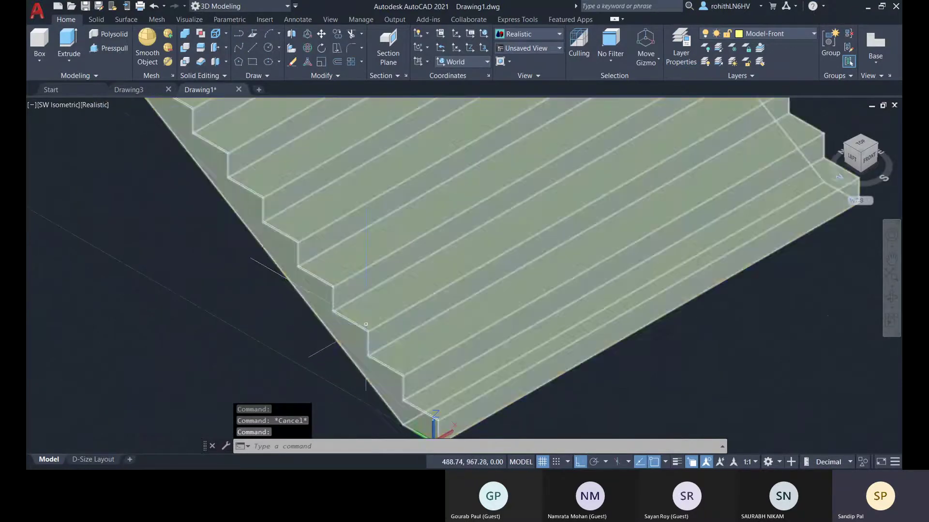
{"action": "scroll", "coordinate": [368, 328], "scroll_direction": "up", "scroll_amount": 3}
{"action": "left_click", "coordinate": [360, 331]}
{"action": "scroll", "coordinate": [501, 363], "scroll_direction": "down", "scroll_amount": 2}
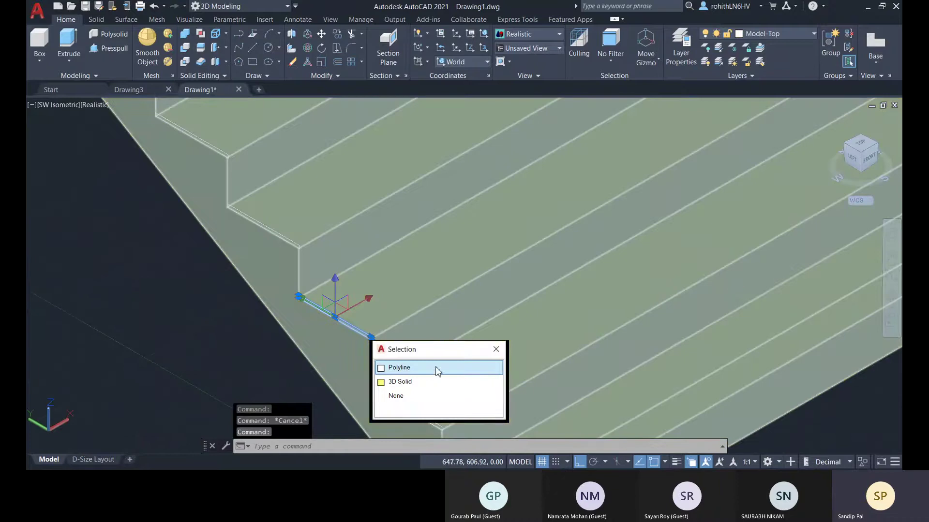
{"action": "left_click", "coordinate": [435, 367]}
{"action": "scroll", "coordinate": [585, 270], "scroll_direction": "down", "scroll_amount": 8}
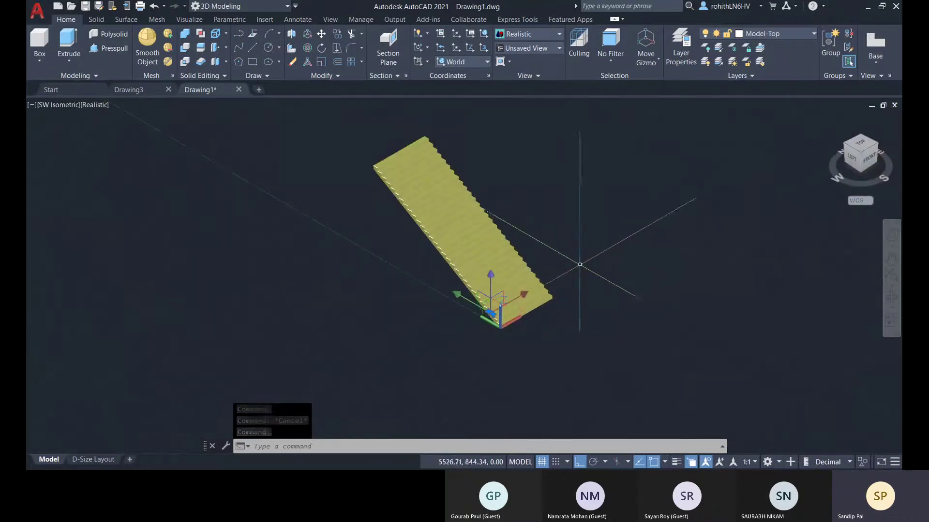
{"action": "left_click", "coordinate": [535, 288]}
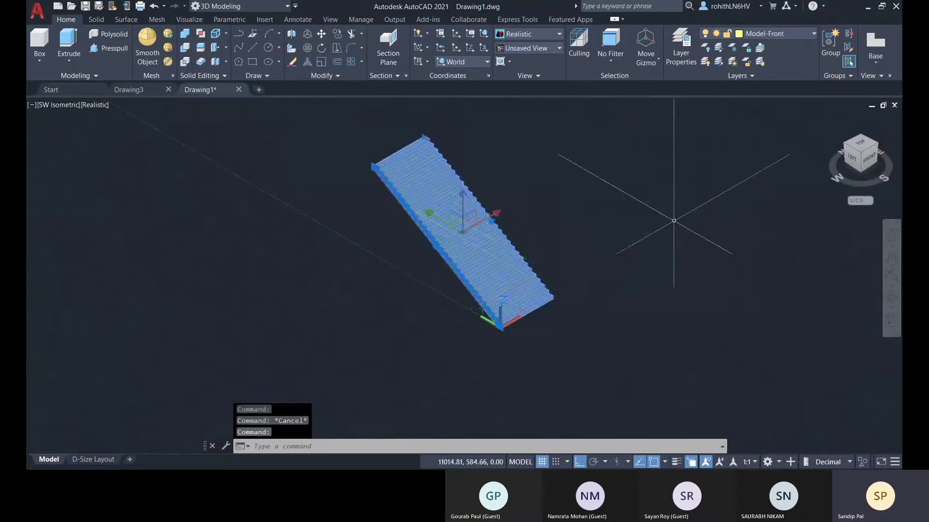
{"action": "key", "text": "Escape"}
- Select one tread slab polyline and all similar ones to check their layer, then clear the selection
{"action": "scroll", "coordinate": [481, 338], "scroll_direction": "up", "scroll_amount": 5}
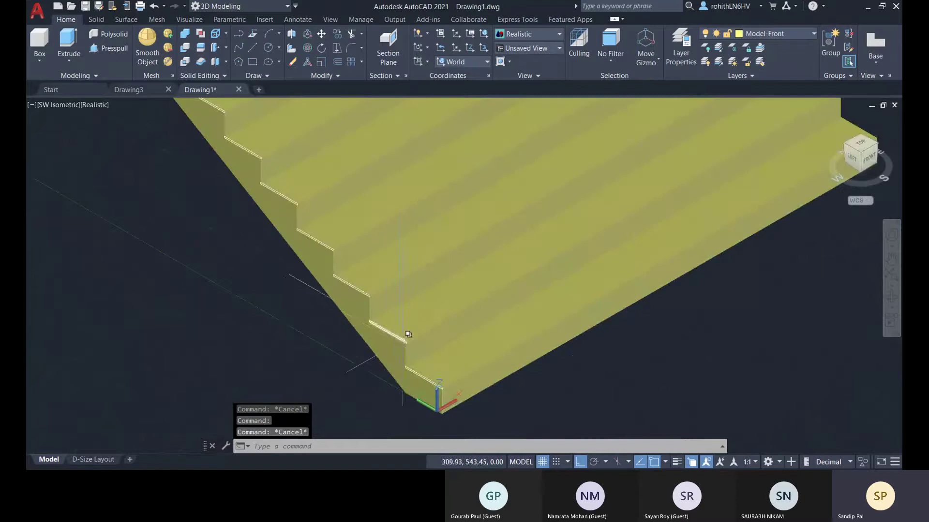
{"action": "left_click", "coordinate": [403, 340]}
{"action": "left_click", "coordinate": [484, 385]}
{"action": "scroll", "coordinate": [546, 380], "scroll_direction": "down", "scroll_amount": 6}
{"action": "middle_click_drag", "start_coordinate": [546, 380], "coordinate": [499, 369]}
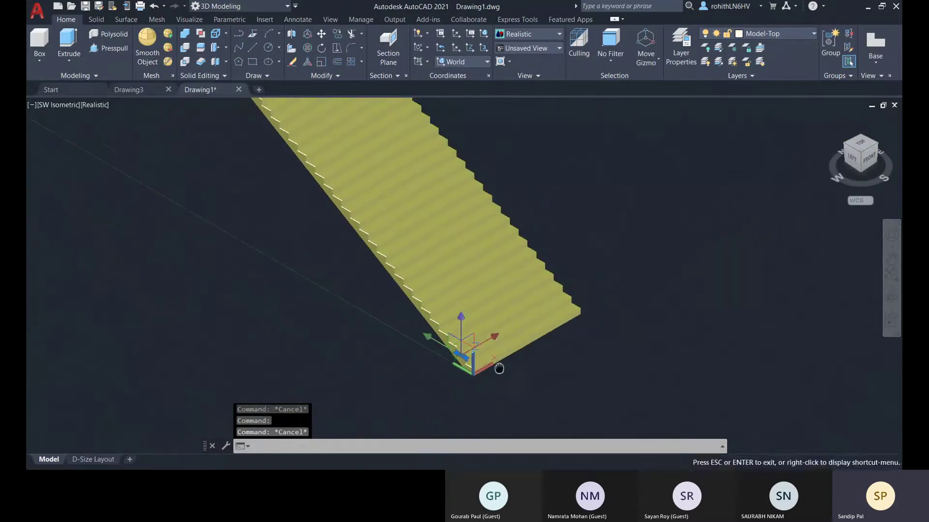
{"action": "key", "text": "Return"}
{"action": "right_click", "coordinate": [593, 213]}
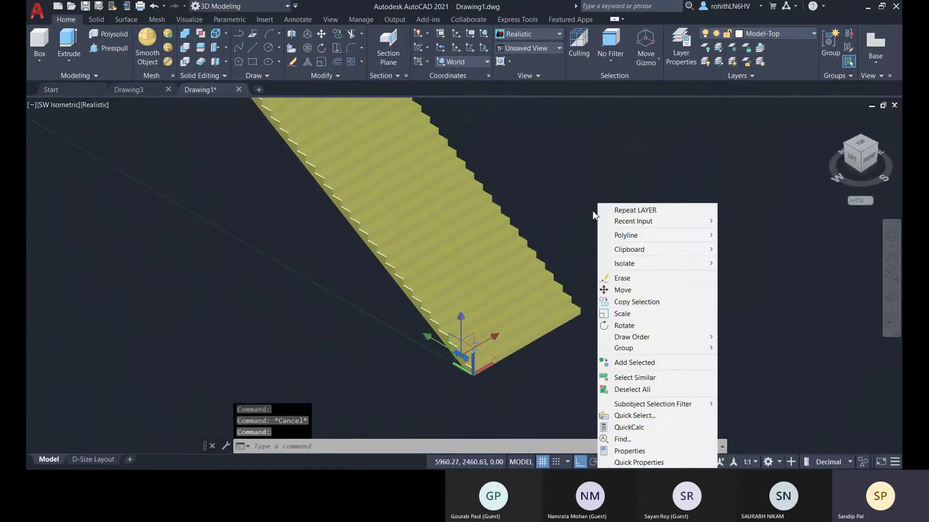
{"action": "left_click", "coordinate": [638, 377]}
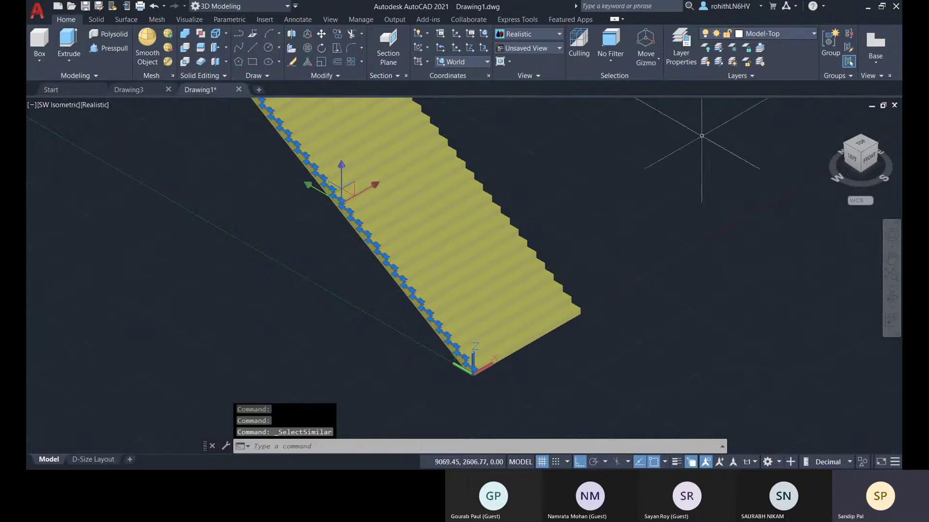
{"action": "key", "text": "Escape"}
- Set the Model-Top layer's color to orange, index color 30
{"action": "left_click", "coordinate": [687, 46]}
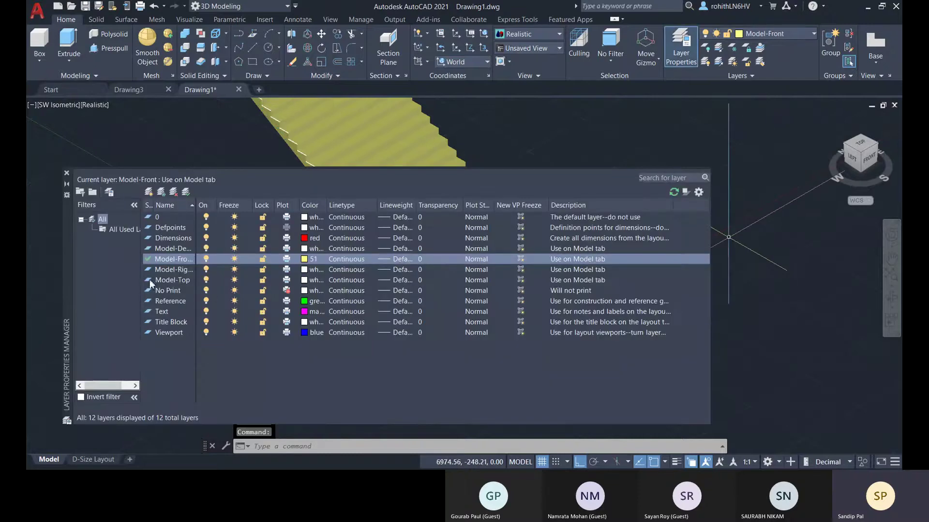
{"action": "left_click", "coordinate": [324, 279]}
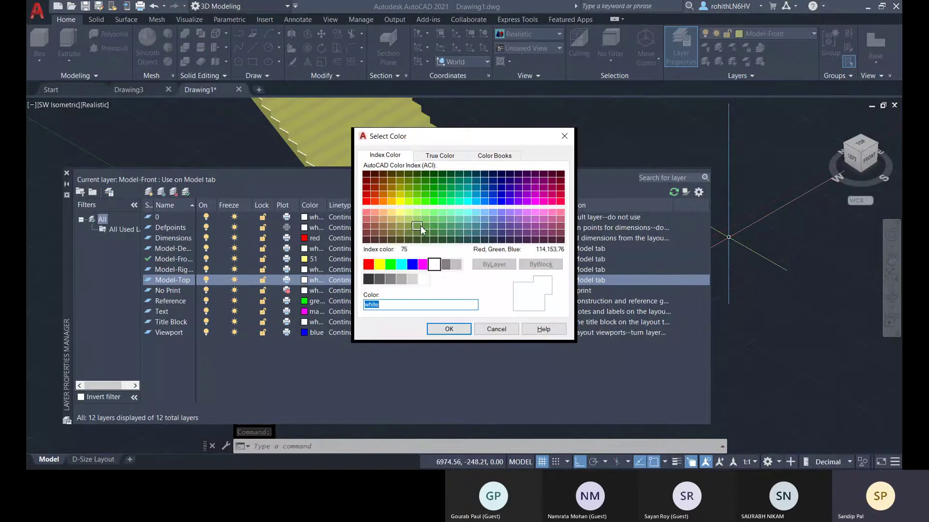
{"action": "left_click", "coordinate": [387, 206]}
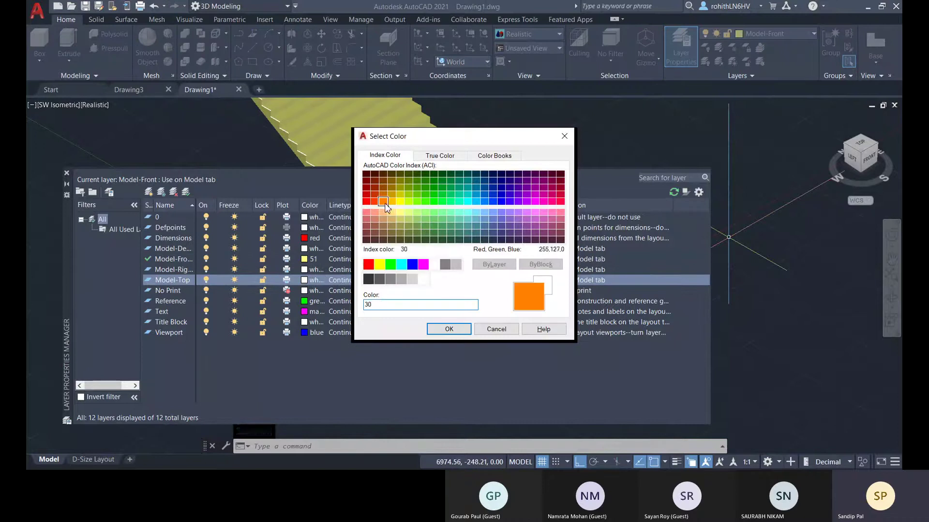
{"action": "left_click", "coordinate": [449, 329]}
{"action": "left_click", "coordinate": [66, 174]}
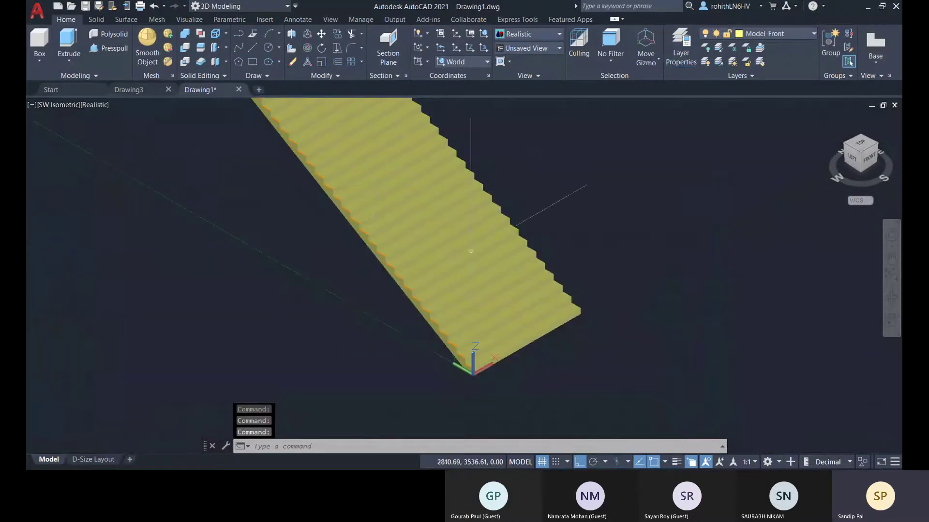
{"action": "key", "text": "Escape"}
{"action": "scroll", "coordinate": [388, 263], "scroll_direction": "up", "scroll_amount": 6}
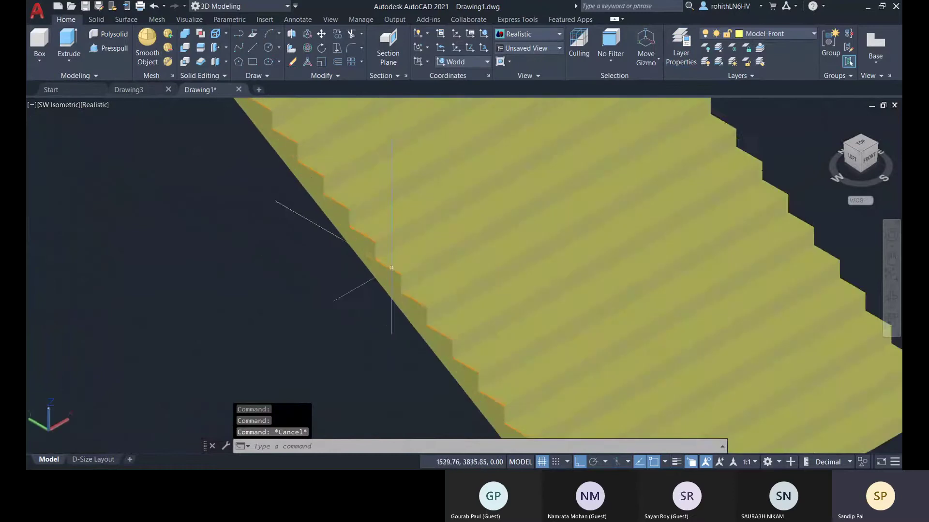
- Extrude all the tread slab polylines across the staircase's full width, up to the staircase's opposite end corner
{"action": "left_click", "coordinate": [395, 261]}
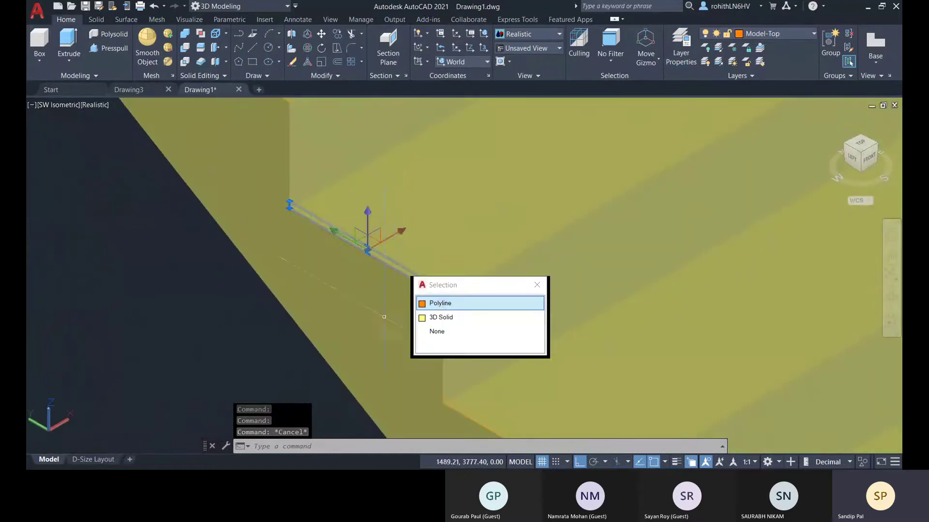
{"action": "left_click", "coordinate": [440, 303]}
{"action": "scroll", "coordinate": [234, 367], "scroll_direction": "down", "scroll_amount": 2}
{"action": "scroll", "coordinate": [261, 319], "scroll_direction": "down", "scroll_amount": 8}
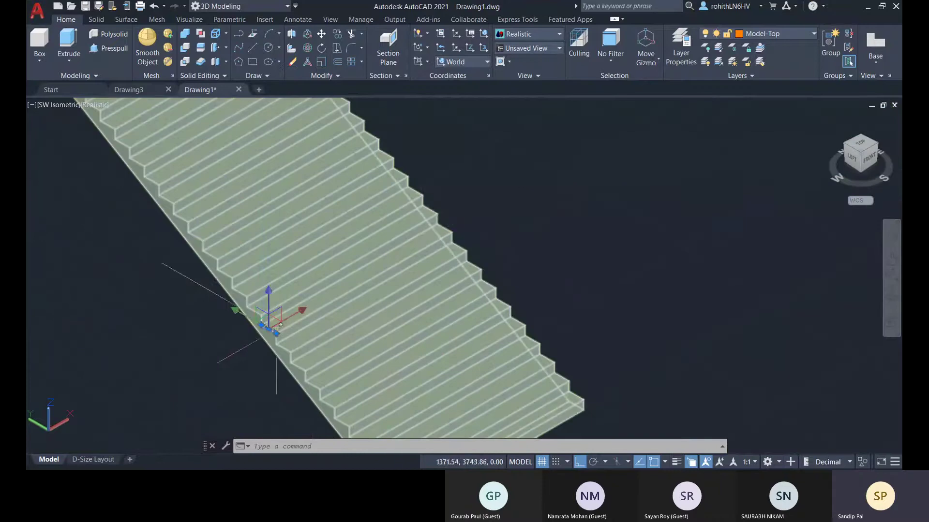
{"action": "right_click", "coordinate": [493, 201]}
{"action": "left_click", "coordinate": [558, 375]}
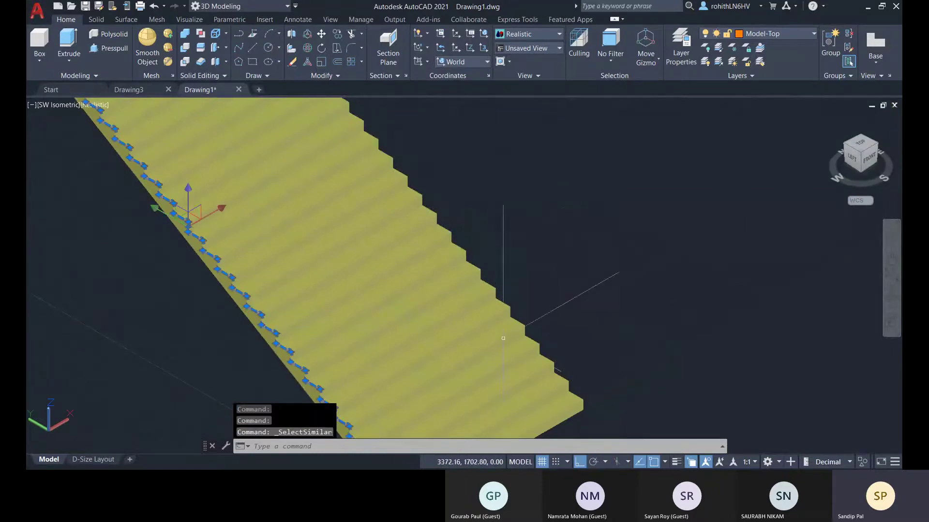
{"action": "left_click", "coordinate": [70, 51]}
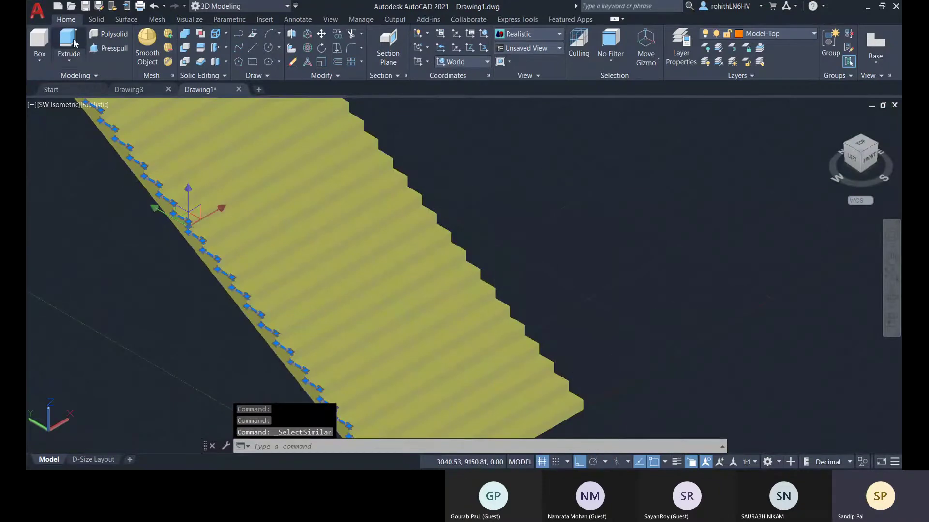
{"action": "scroll", "coordinate": [565, 288], "scroll_direction": "down", "scroll_amount": 5}
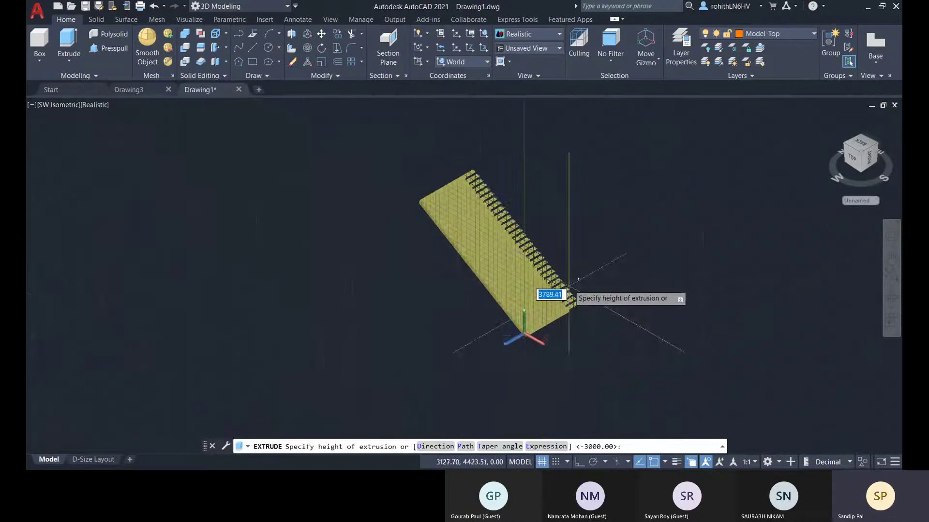
{"action": "scroll", "coordinate": [561, 309], "scroll_direction": "up", "scroll_amount": 3}
{"action": "scroll", "coordinate": [573, 300], "scroll_direction": "up", "scroll_amount": 3}
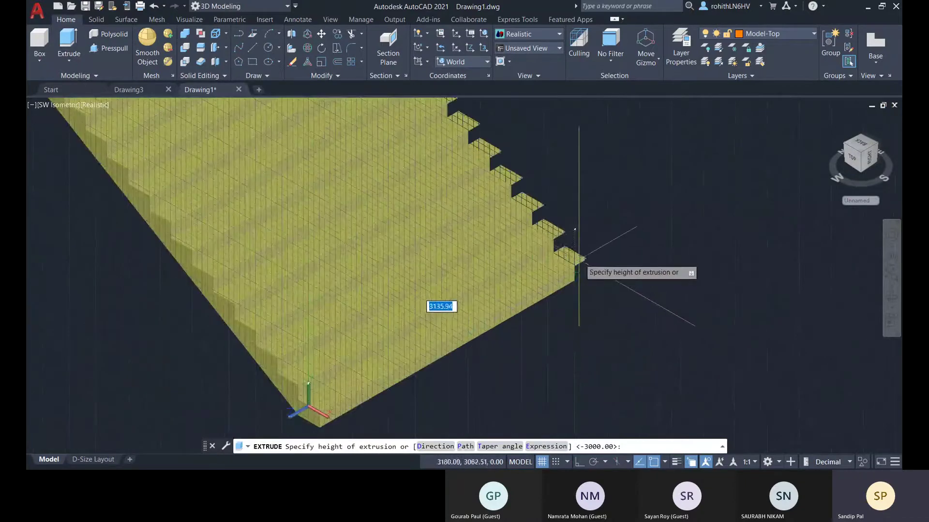
{"action": "left_click", "coordinate": [574, 265]}
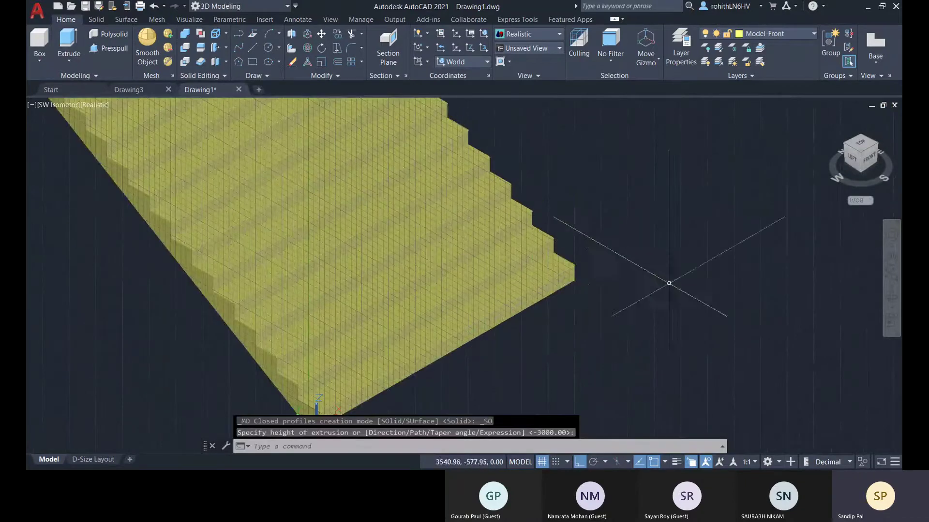
- Move all the extruded tread slabs, without the staircase solid, to the Model-Top layer and clear the selection
{"action": "left_click", "coordinate": [576, 264]}
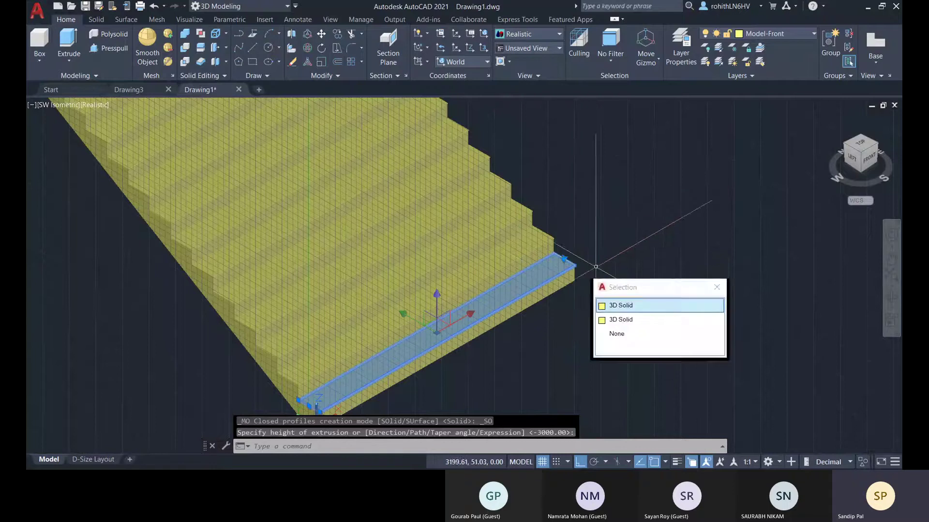
{"action": "left_click", "coordinate": [621, 306]}
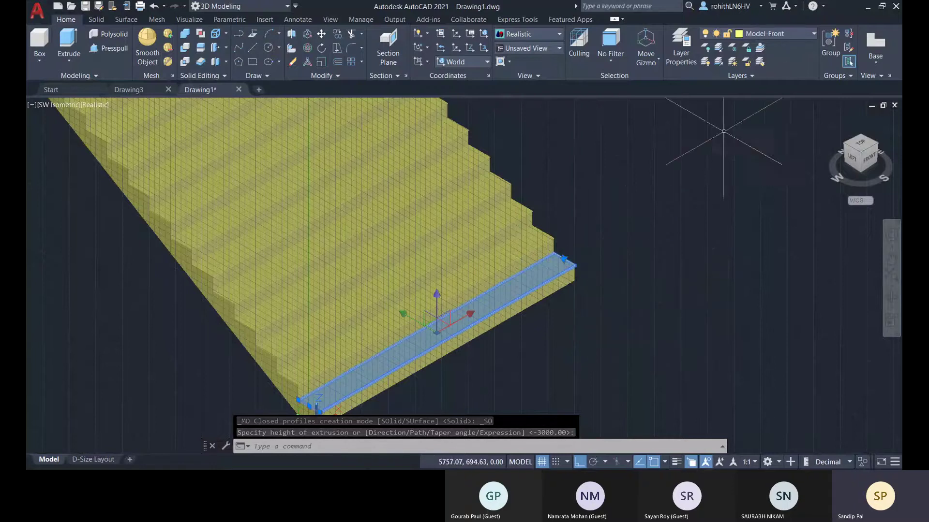
{"action": "scroll", "coordinate": [554, 235], "scroll_direction": "down", "scroll_amount": 2}
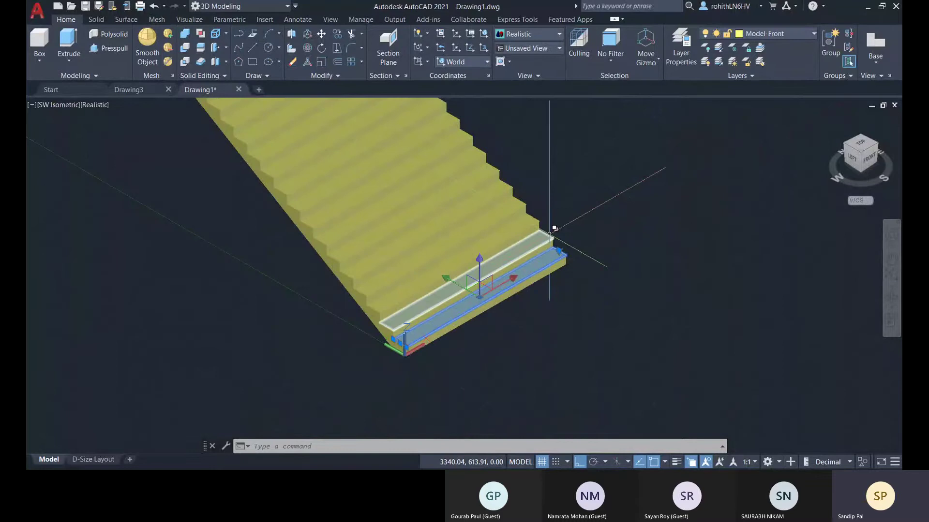
{"action": "left_click", "coordinate": [549, 234]}
{"action": "scroll", "coordinate": [577, 221], "scroll_direction": "down", "scroll_amount": 6}
{"action": "middle_click_drag", "start_coordinate": [606, 259], "coordinate": [573, 305]}
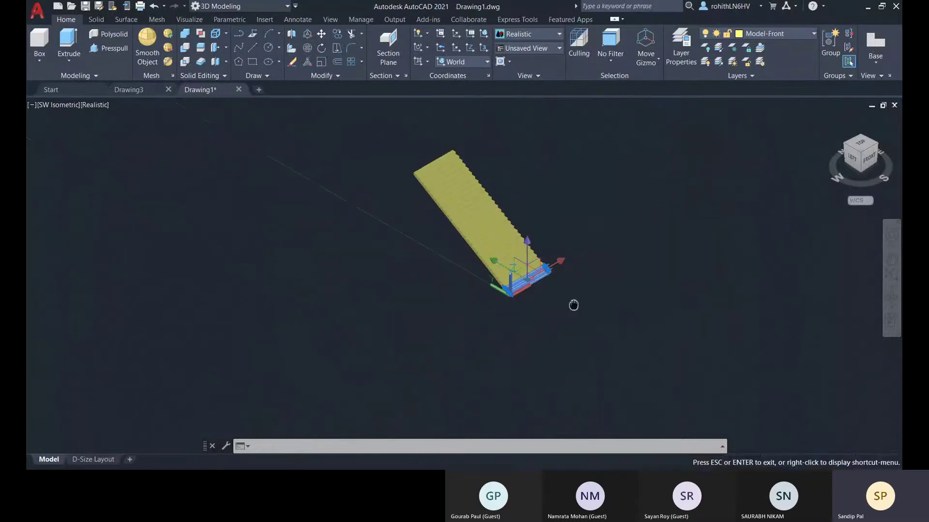
{"action": "left_click", "coordinate": [611, 327]}
{"action": "left_click", "coordinate": [394, 154]}
{"action": "scroll", "coordinate": [458, 240], "scroll_direction": "up", "scroll_amount": 3}
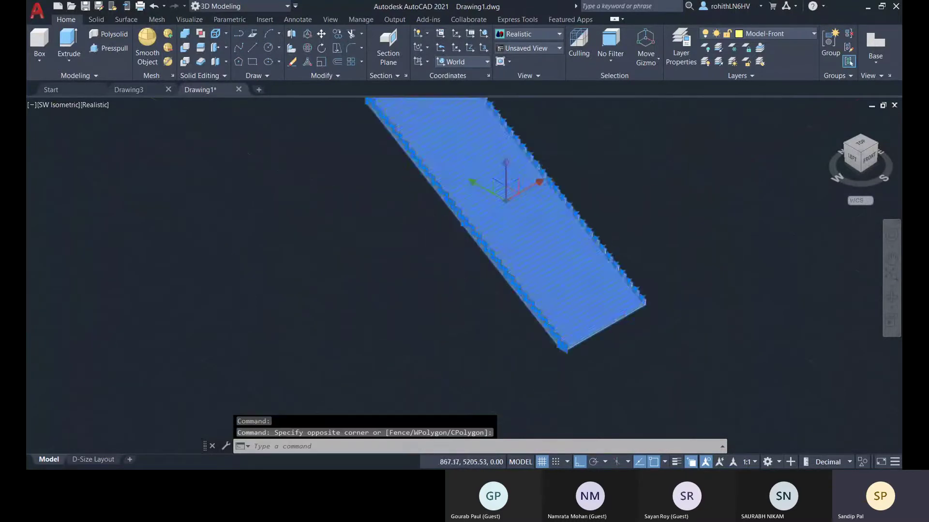
{"action": "scroll", "coordinate": [450, 230], "scroll_direction": "up", "scroll_amount": 3}
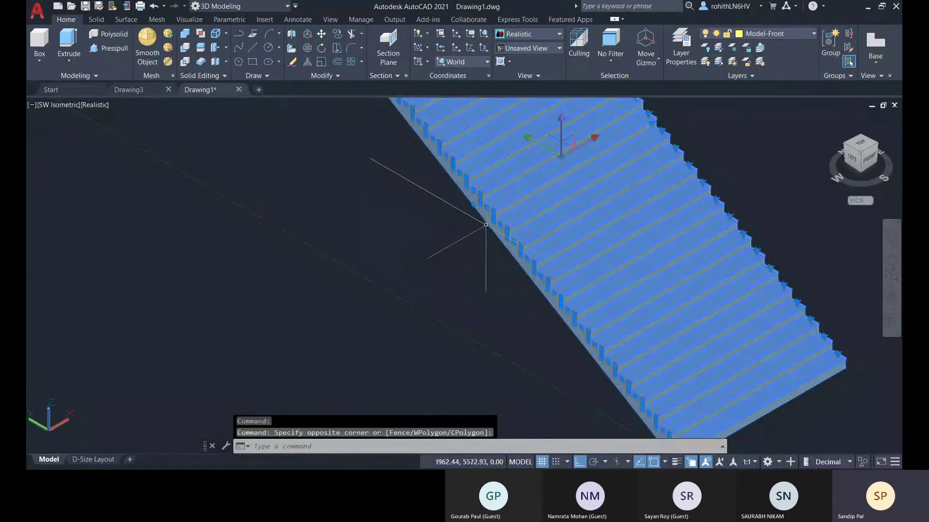
{"action": "key", "text": "Escape"}
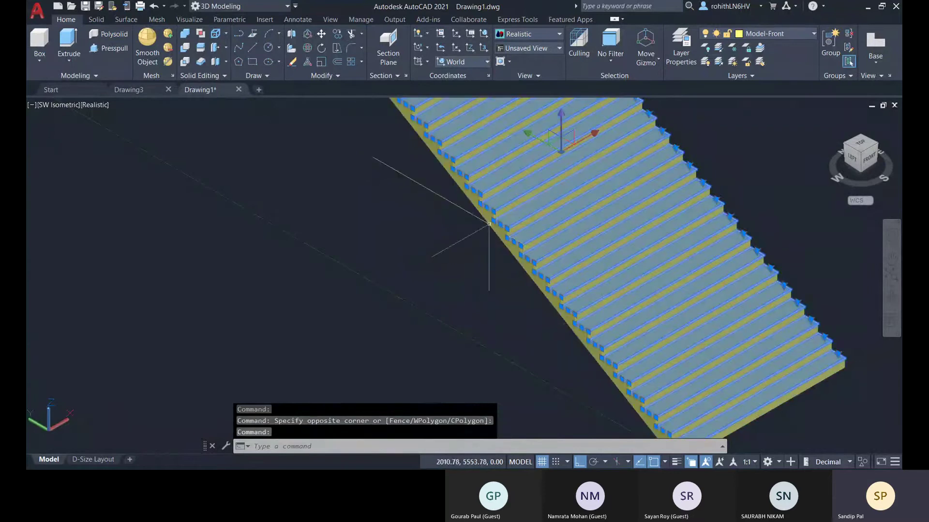
{"action": "left_click", "coordinate": [783, 34]}
{"action": "left_click", "coordinate": [773, 129]}
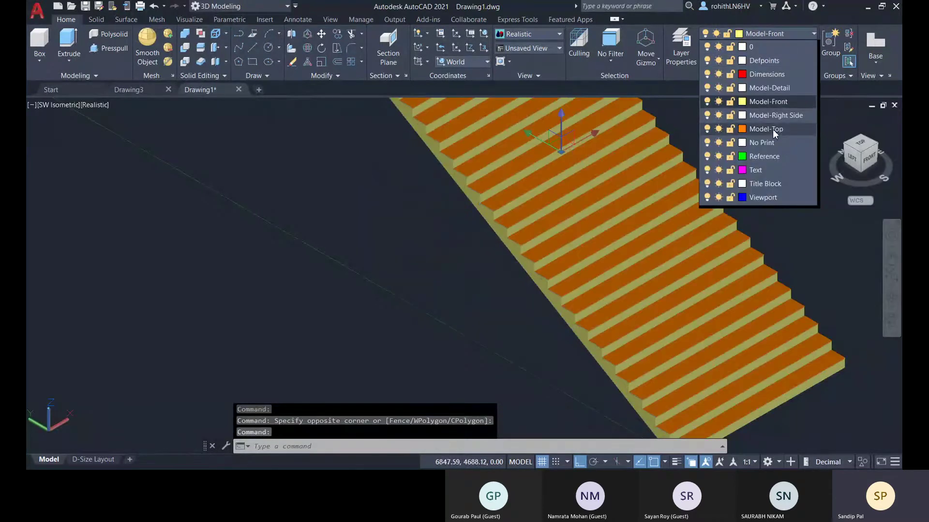
{"action": "key", "text": "Escape"}
- Examine the colored treads and risers along the staircase, from the whole flight to the lowest steps
{"action": "scroll", "coordinate": [724, 276], "scroll_direction": "down", "scroll_amount": 5}
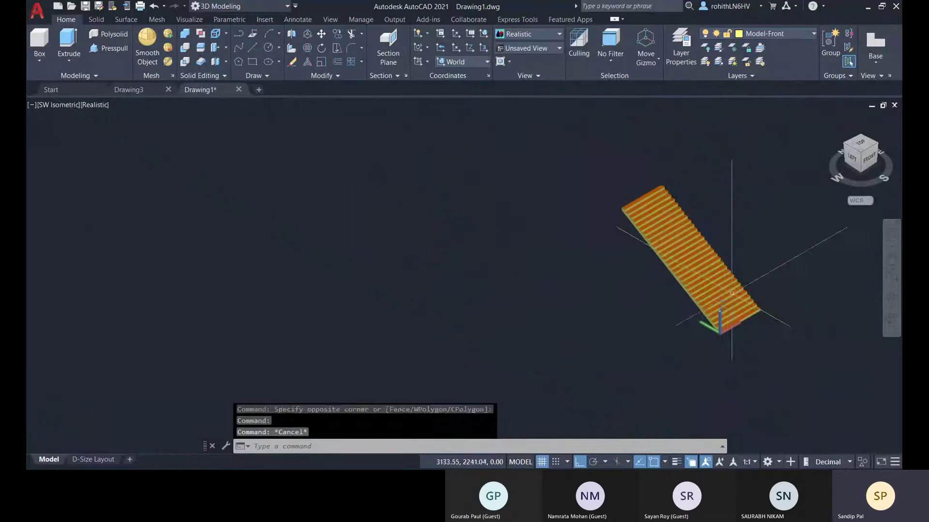
{"action": "middle_click_drag", "start_coordinate": [723, 276], "coordinate": [581, 280]}
{"action": "scroll", "coordinate": [580, 280], "scroll_direction": "up", "scroll_amount": 5}
{"action": "middle_click_drag", "start_coordinate": [636, 389], "coordinate": [608, 299]}
{"action": "key", "text": "Escape"}
{"action": "scroll", "coordinate": [633, 325], "scroll_direction": "up", "scroll_amount": 4}
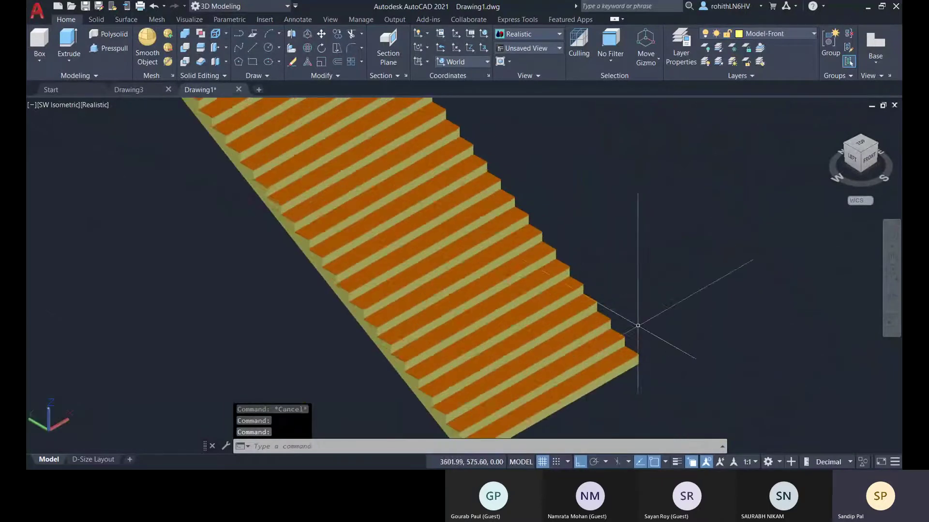
{"action": "left_click_drag", "start_coordinate": [671, 336], "coordinate": [699, 298]}
{"action": "key", "text": "Escape"}
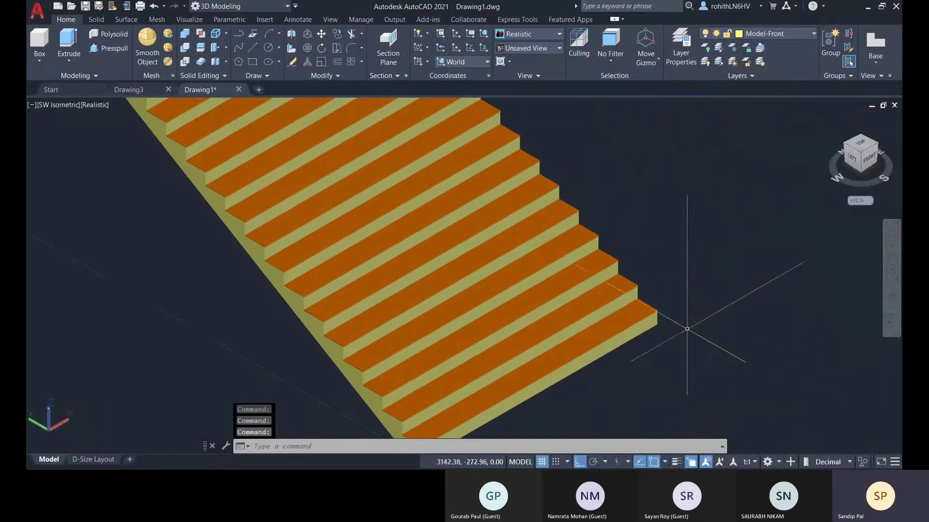
{"action": "middle_click_drag", "start_coordinate": [685, 321], "coordinate": [708, 269]}
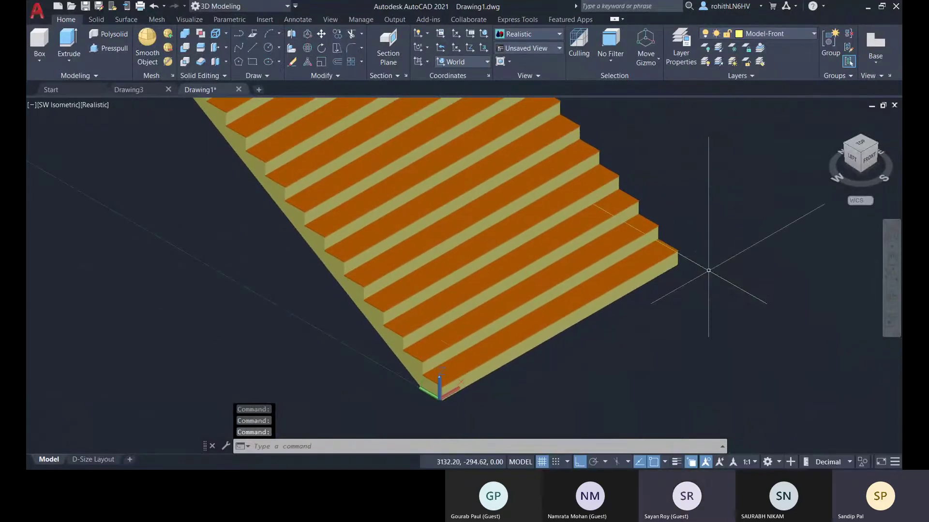
{"action": "middle_click_drag", "start_coordinate": [561, 362], "coordinate": [553, 359]}
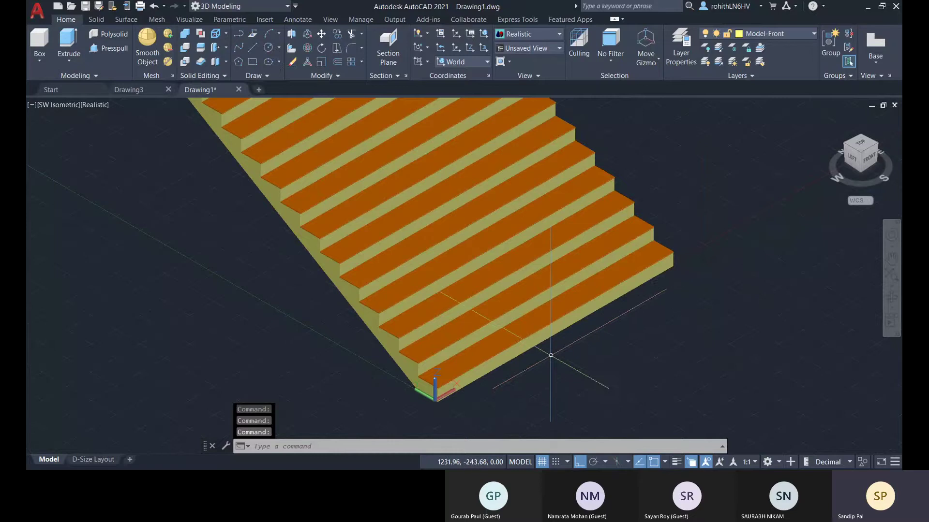
{"action": "scroll", "coordinate": [550, 355], "scroll_direction": "down", "scroll_amount": 8}
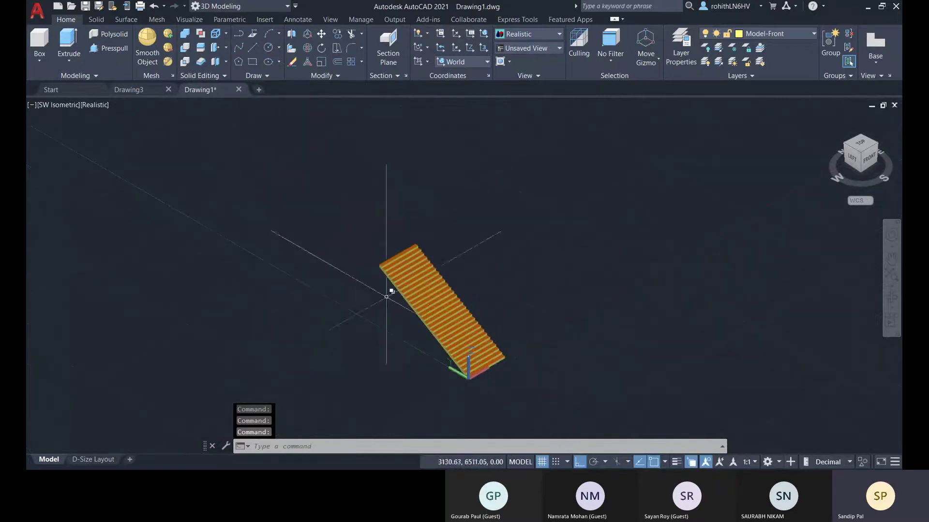
- Delete the entire staircase with all its tread slabs from Drawing1
{"action": "left_click", "coordinate": [314, 225]}
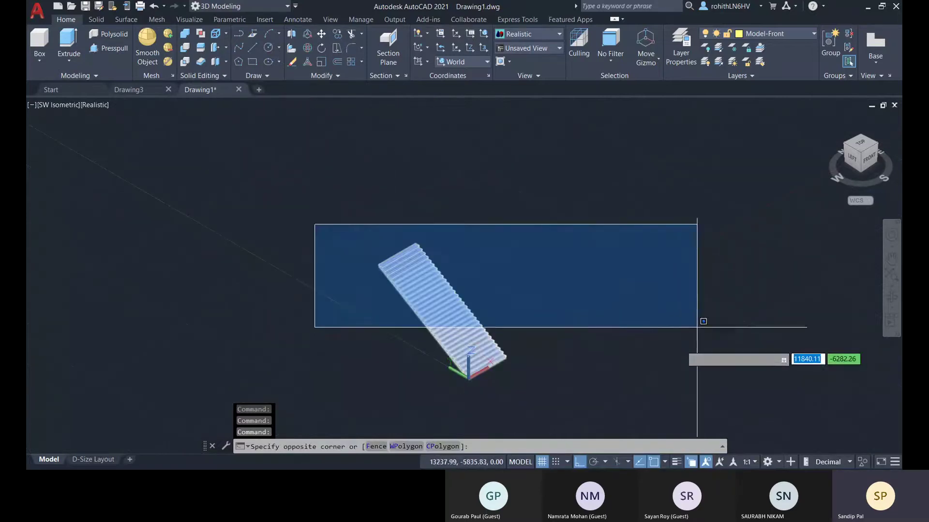
{"action": "left_click", "coordinate": [597, 407]}
{"action": "key", "text": "Delete"}
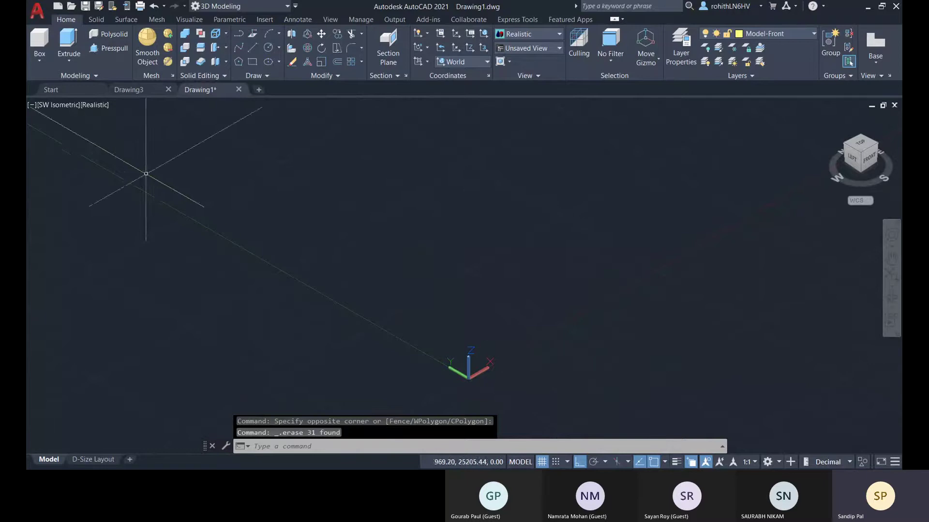
- Switch to Drawing3 and examine the vase-like half profile, especially the arcs and small circle on its outer side
{"action": "left_click", "coordinate": [134, 92]}
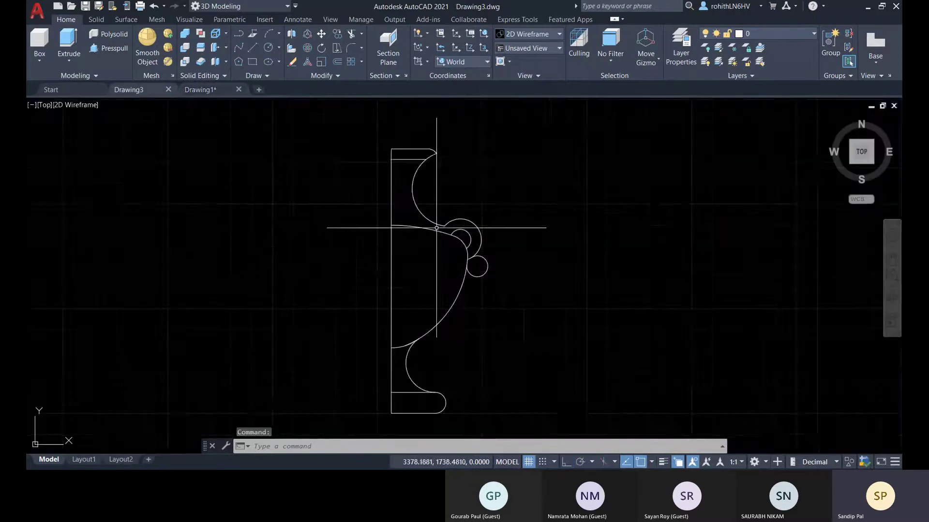
{"action": "scroll", "coordinate": [437, 228], "scroll_direction": "up", "scroll_amount": 4}
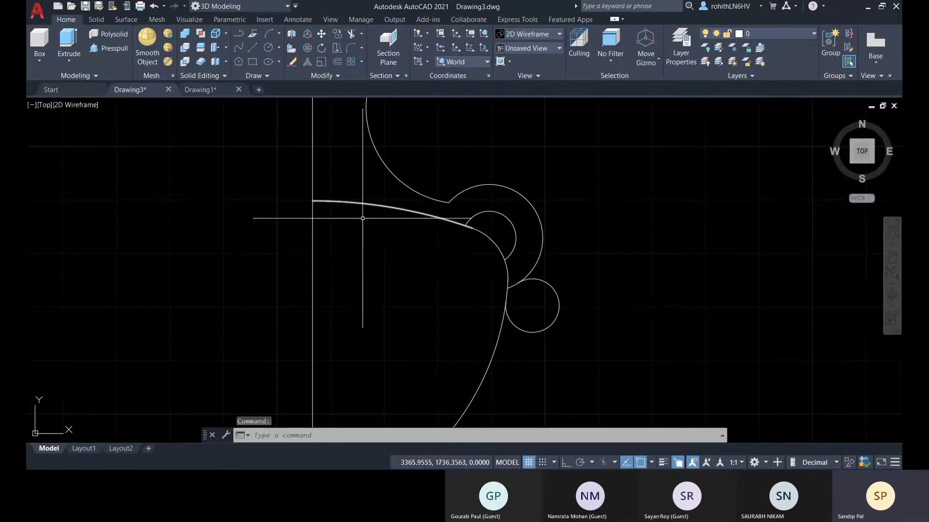
{"action": "scroll", "coordinate": [321, 201], "scroll_direction": "down", "scroll_amount": 4}
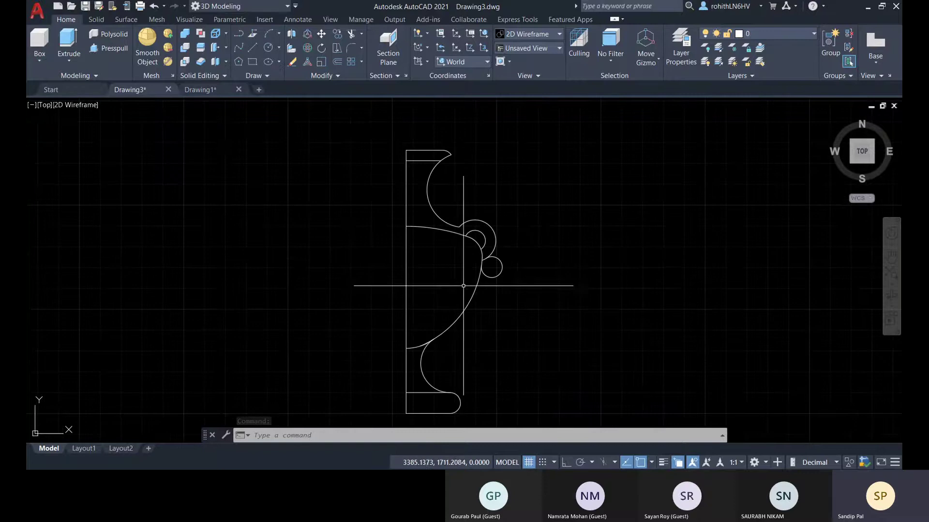
{"action": "middle_click_drag", "start_coordinate": [463, 285], "coordinate": [455, 246]}
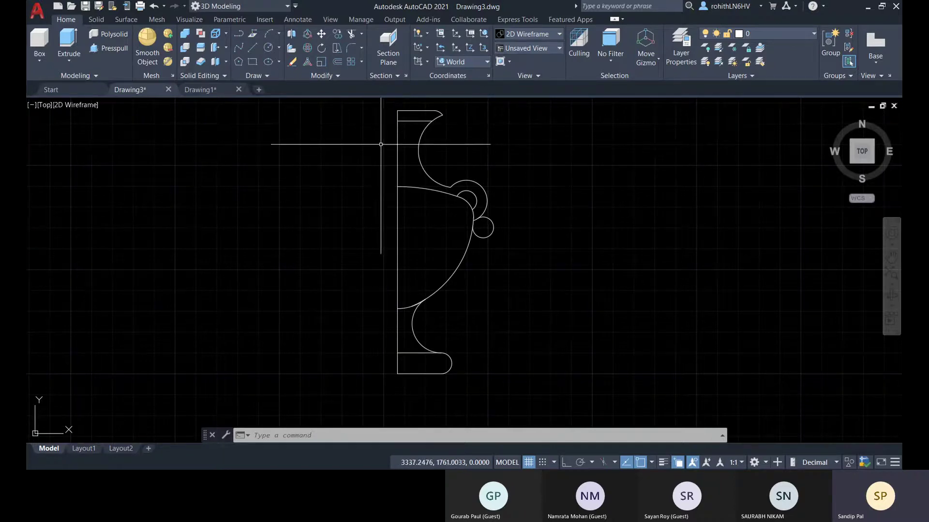
{"action": "scroll", "coordinate": [449, 192], "scroll_direction": "up", "scroll_amount": 5}
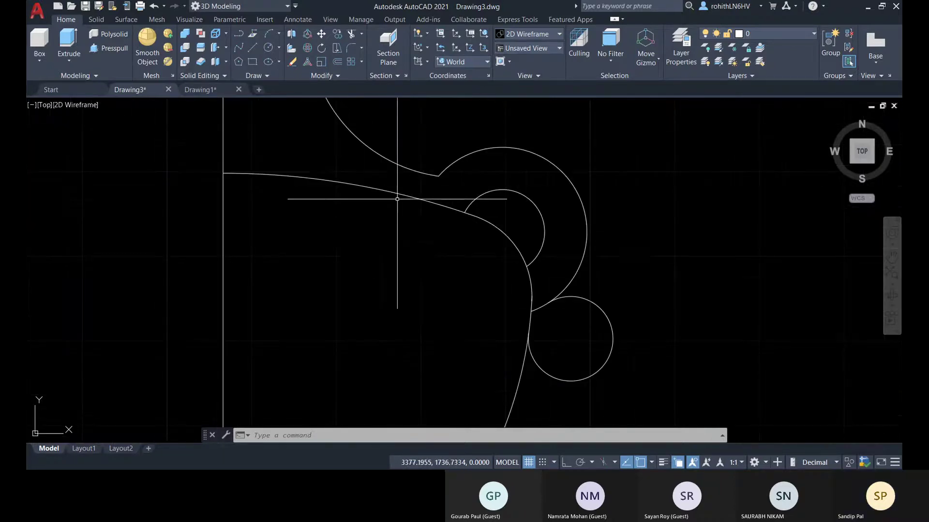
{"action": "scroll", "coordinate": [554, 269], "scroll_direction": "down", "scroll_amount": 5}
{"action": "scroll", "coordinate": [527, 253], "scroll_direction": "up", "scroll_amount": 4}
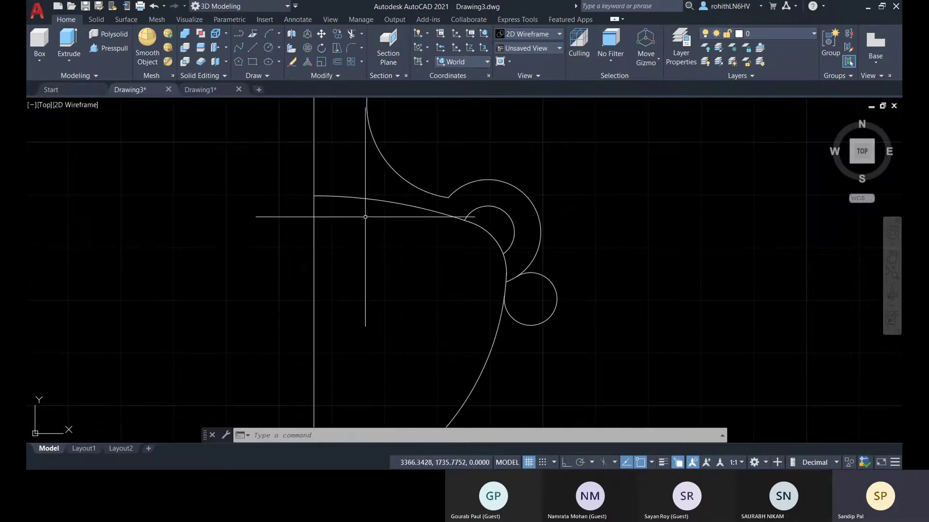
{"action": "scroll", "coordinate": [506, 272], "scroll_direction": "down", "scroll_amount": 4}
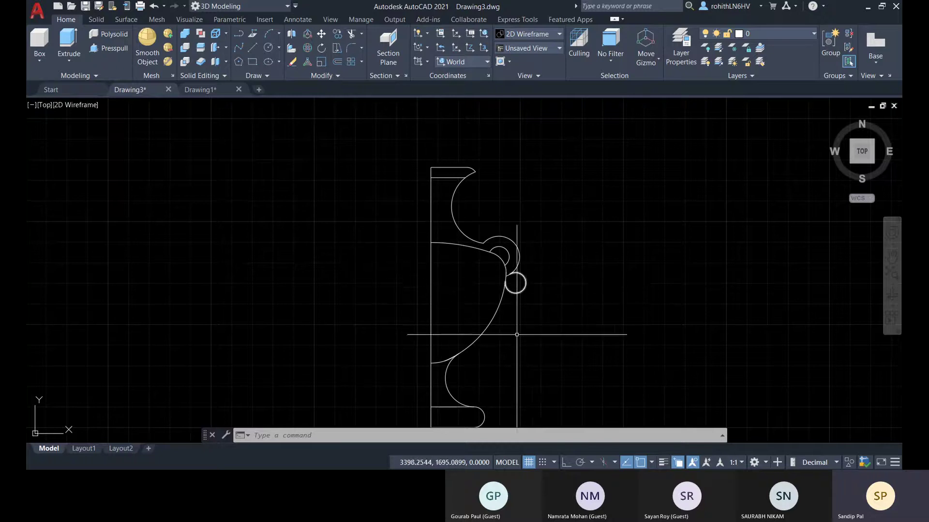
{"action": "middle_click_drag", "start_coordinate": [517, 335], "coordinate": [507, 312]}
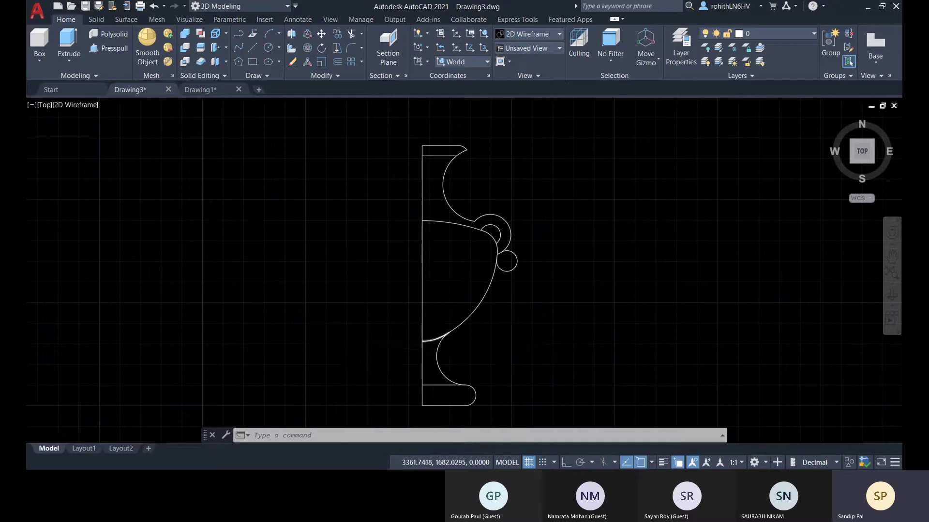
- Trim the overlapping curve ends where the lower side of the bowl meets the lower neck arc
{"action": "scroll", "coordinate": [435, 337], "scroll_direction": "up", "scroll_amount": 6}
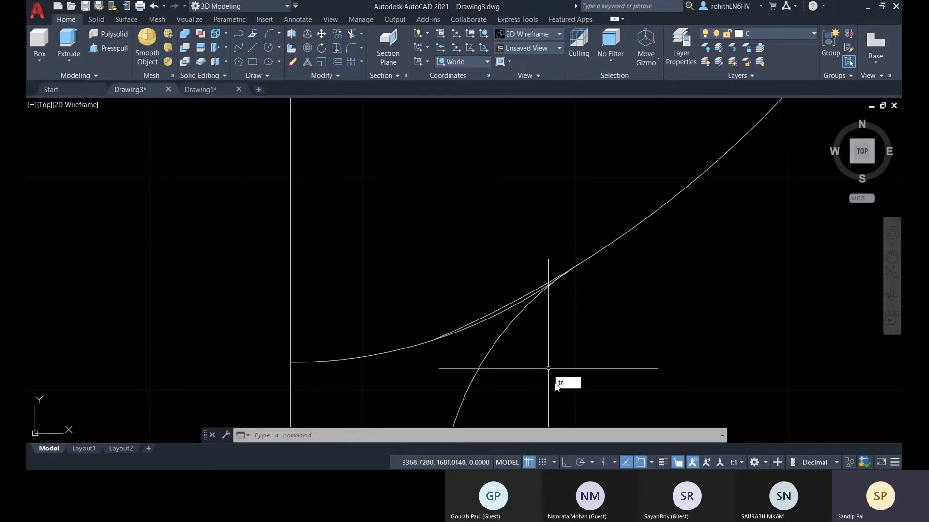
{"action": "key", "text": "Return"}
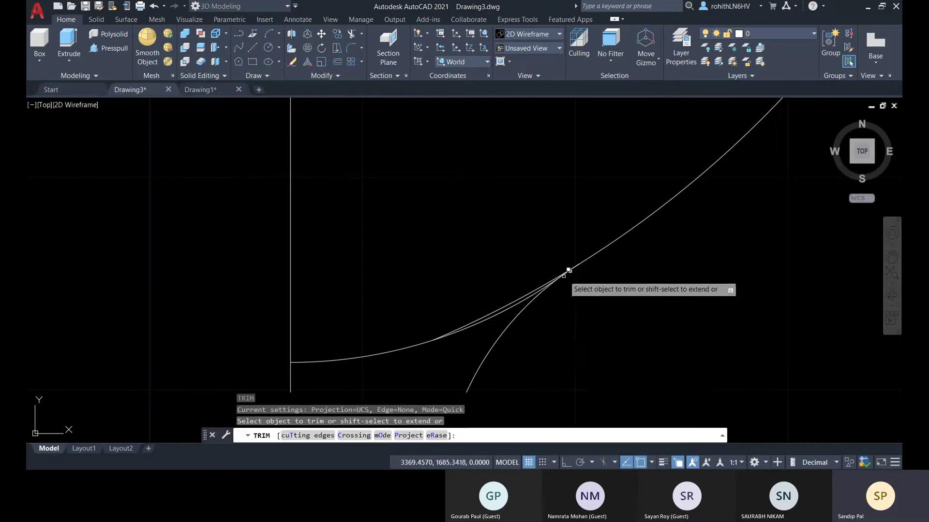
{"action": "scroll", "coordinate": [579, 268], "scroll_direction": "up", "scroll_amount": 3}
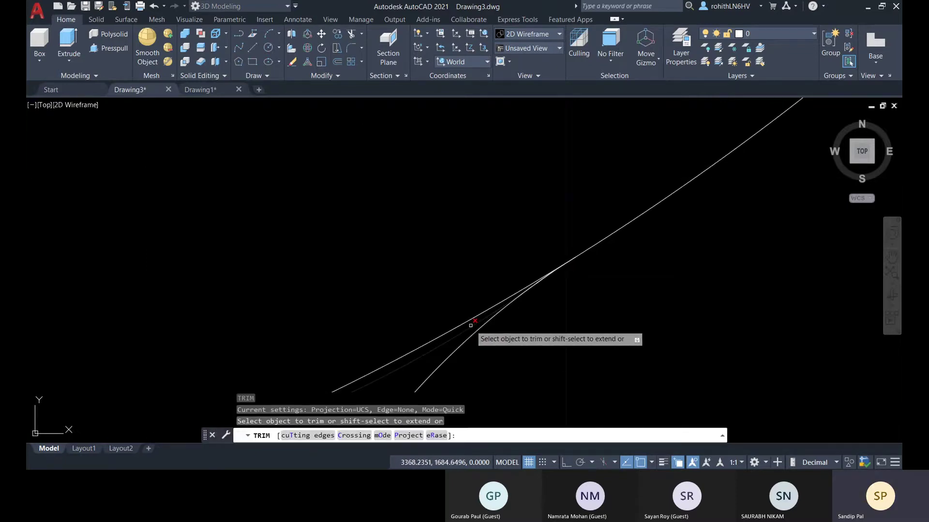
{"action": "scroll", "coordinate": [583, 272], "scroll_direction": "up", "scroll_amount": 5}
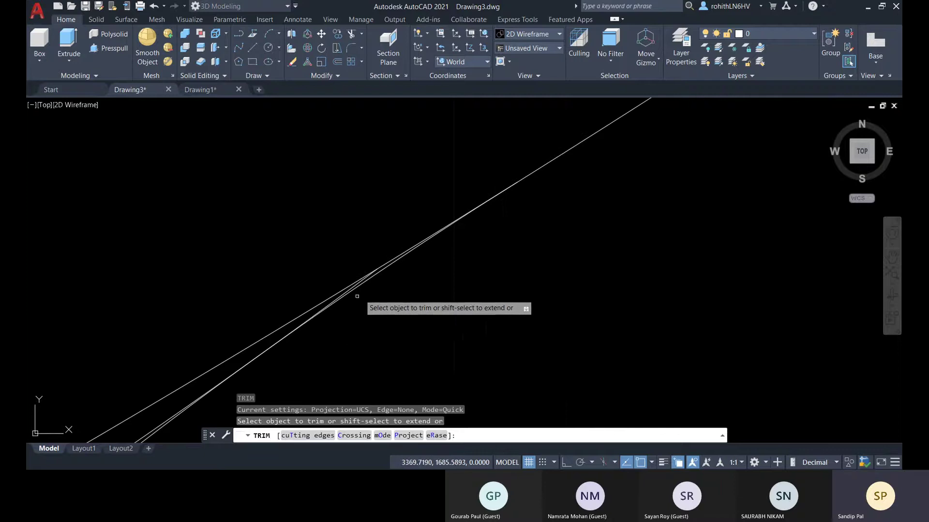
{"action": "middle_click_drag", "start_coordinate": [365, 293], "coordinate": [426, 224]}
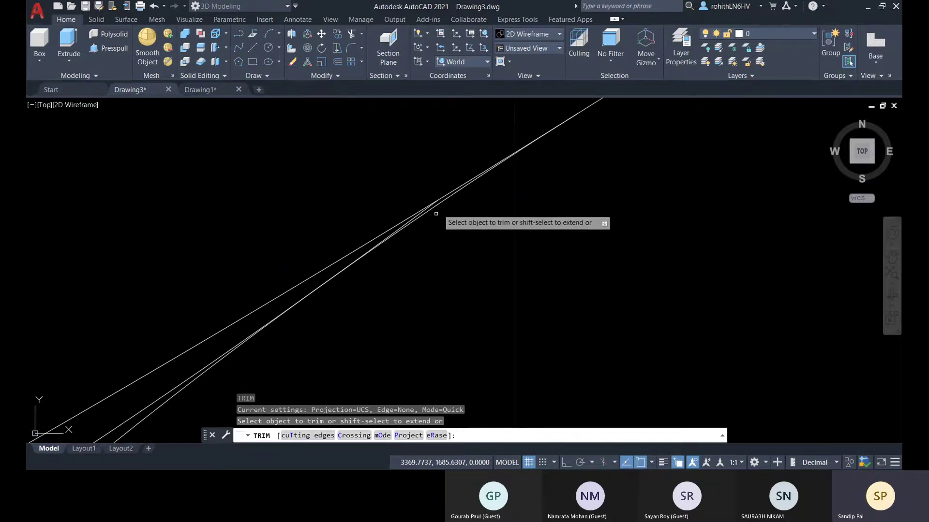
{"action": "left_click", "coordinate": [453, 187]}
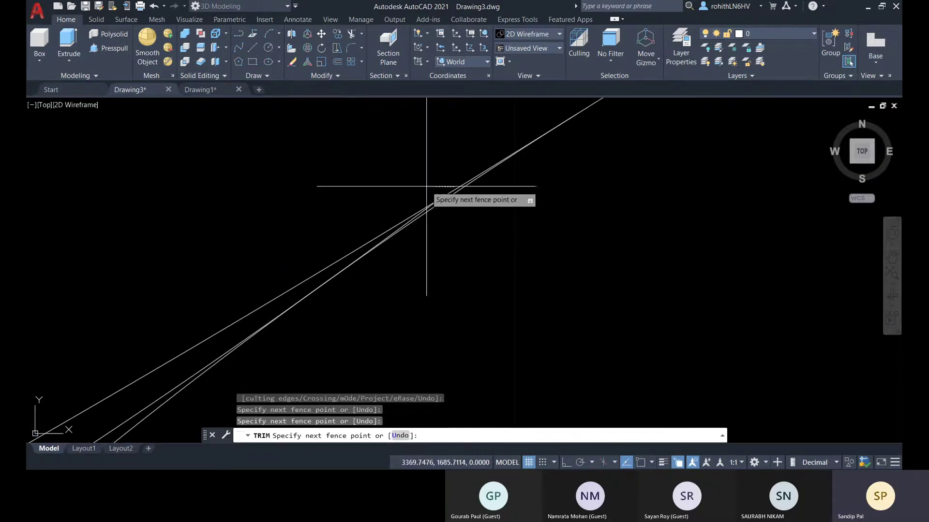
{"action": "key", "text": "Return"}
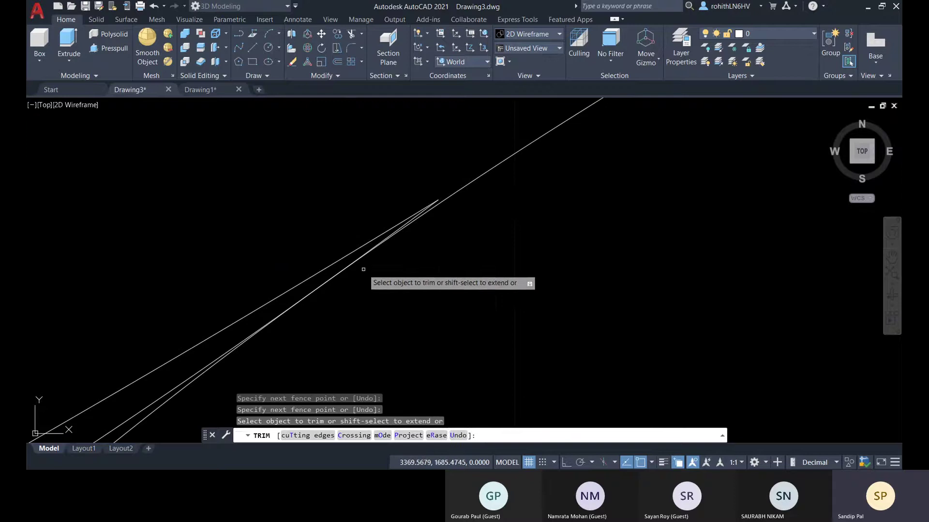
{"action": "middle_click_drag", "start_coordinate": [363, 267], "coordinate": [400, 209]}
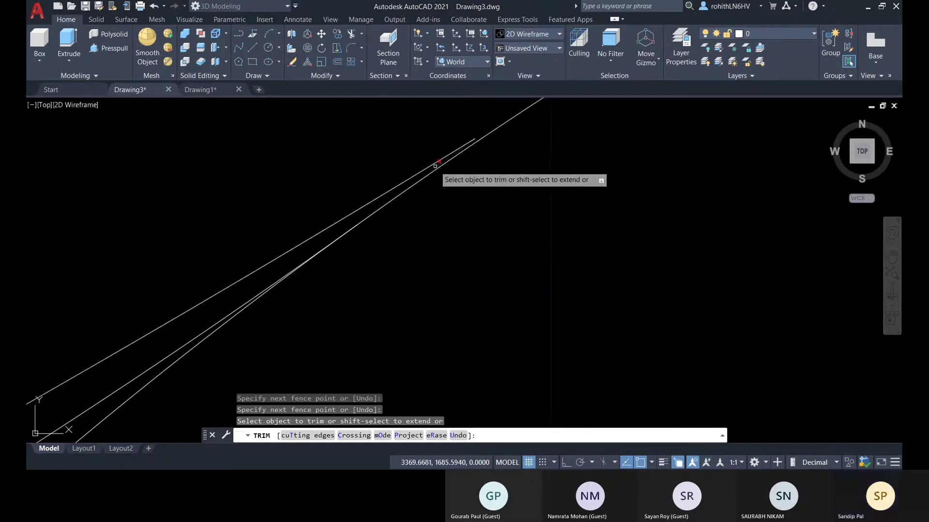
{"action": "left_click", "coordinate": [434, 166]}
{"action": "scroll", "coordinate": [290, 370], "scroll_direction": "up", "scroll_amount": 5}
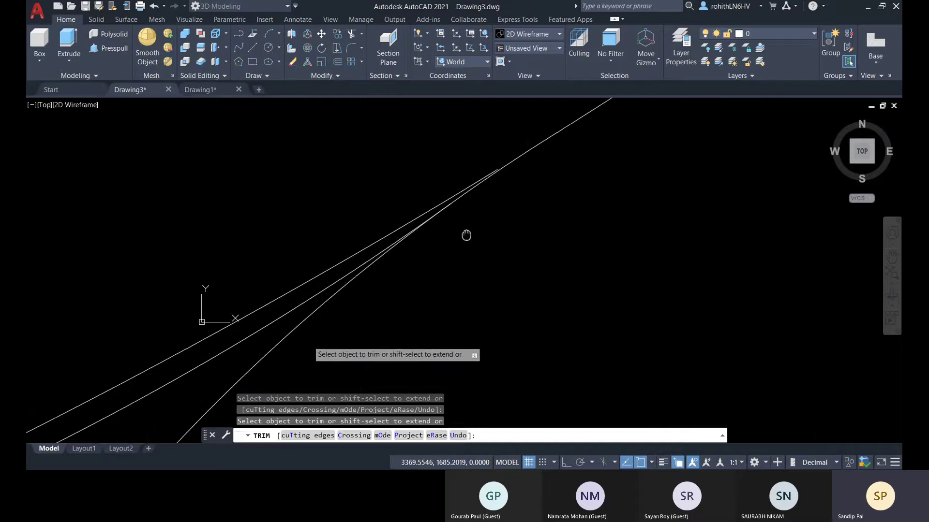
{"action": "scroll", "coordinate": [494, 280], "scroll_direction": "down", "scroll_amount": 2}
{"action": "key", "text": "Escape"}
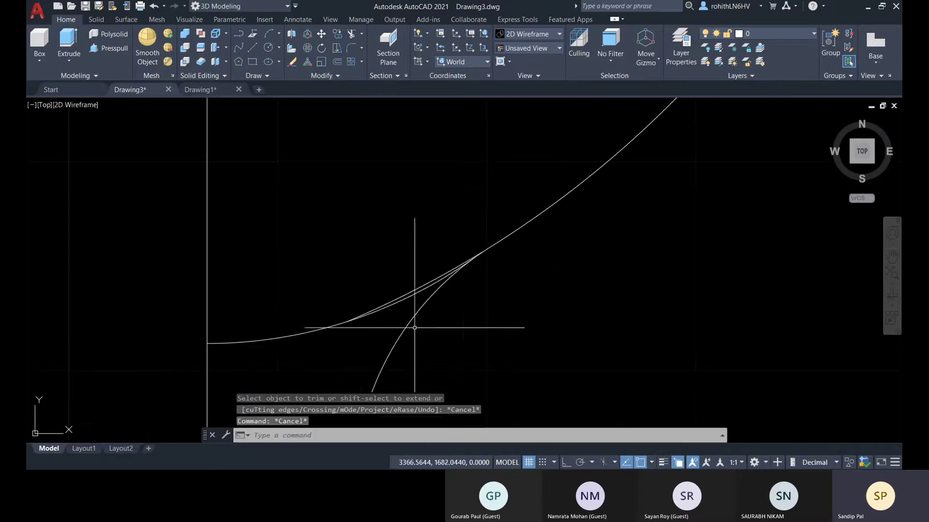
- Delete the two leftover curves closing the bowl's underside between the vertical axis line and the lower neck arc
{"action": "left_click", "coordinate": [383, 318]}
{"action": "left_click", "coordinate": [351, 257]}
{"action": "key", "text": "Delete"}
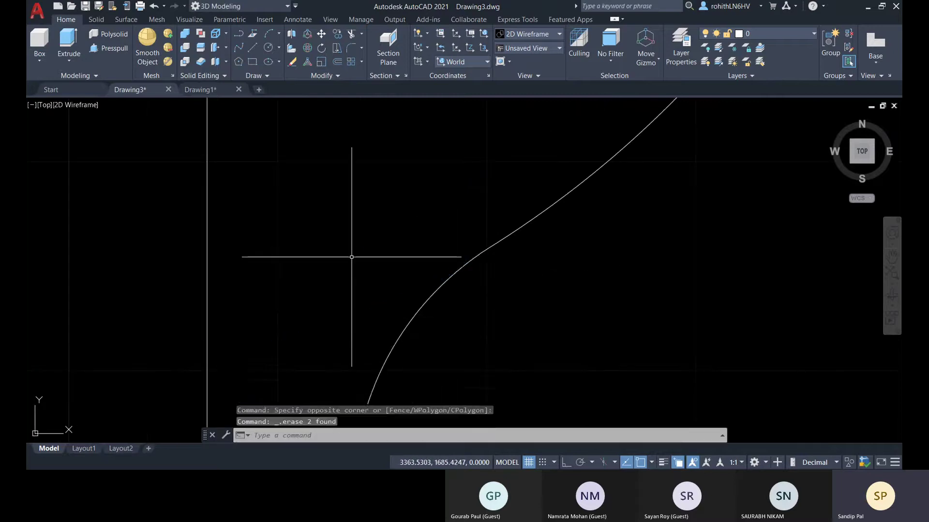
- Break the vertical axis line at the single point where the bowl's upper curve meets it, using the First point option
{"action": "scroll", "coordinate": [353, 256], "scroll_direction": "down", "scroll_amount": 3}
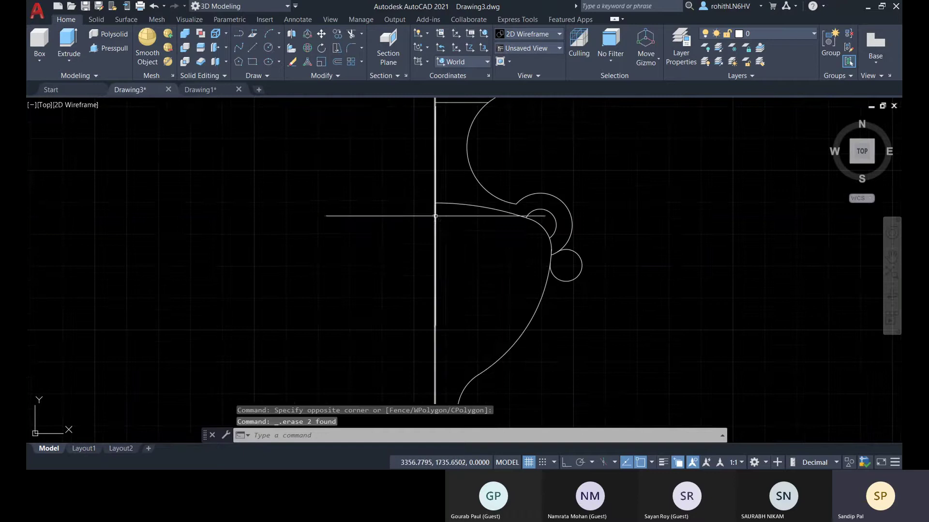
{"action": "middle_click_drag", "start_coordinate": [440, 217], "coordinate": [365, 218]}
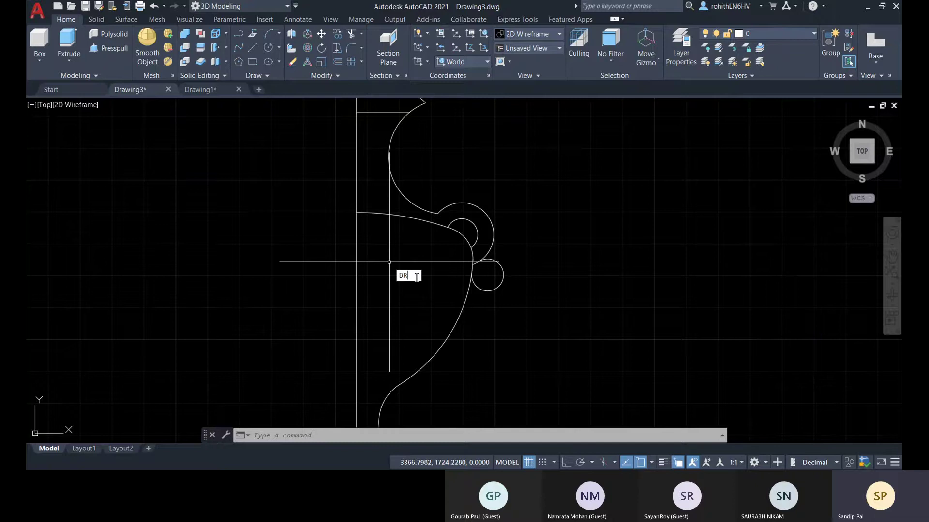
{"action": "key", "text": "Return"}
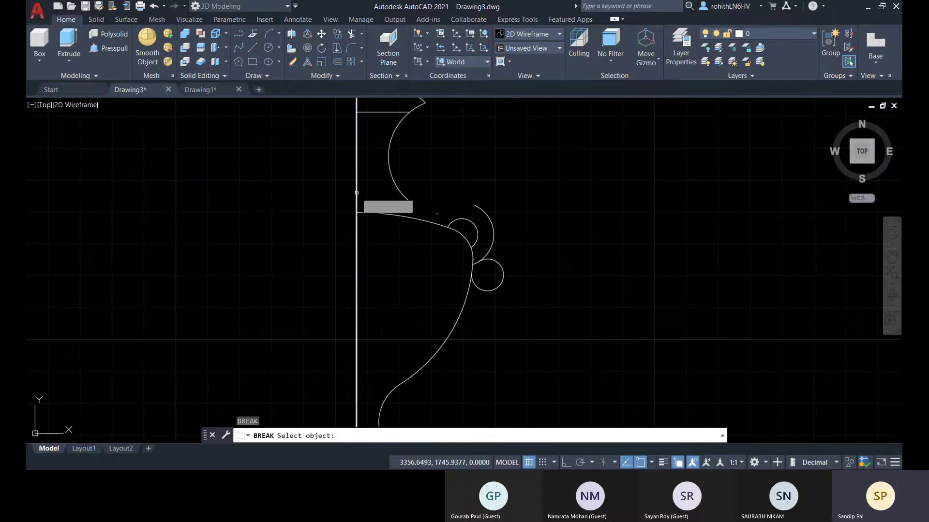
{"action": "left_click", "coordinate": [357, 193]}
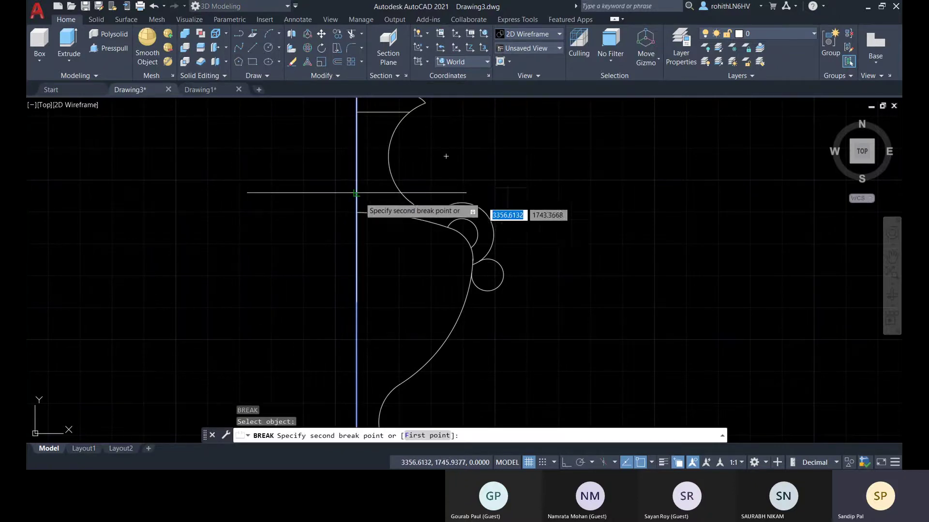
{"action": "left_click", "coordinate": [487, 398]}
{"action": "left_click", "coordinate": [420, 436]}
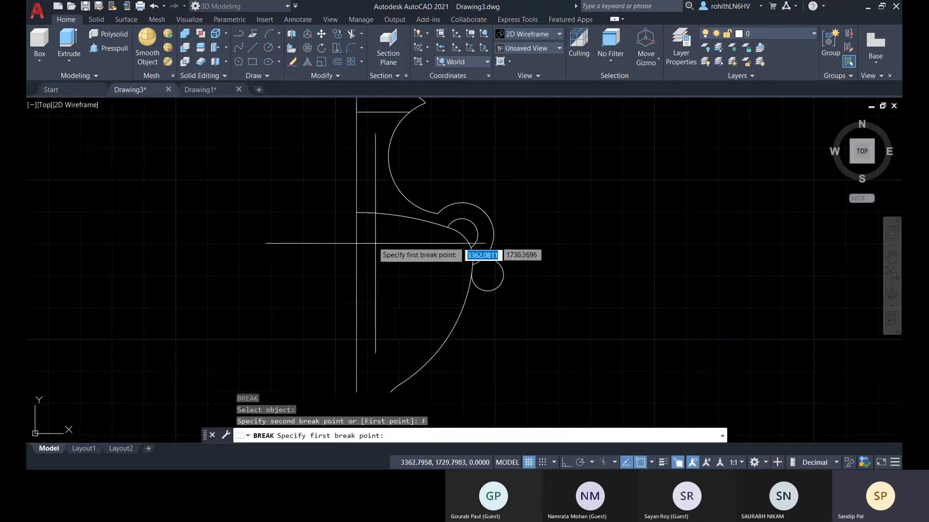
{"action": "left_click", "coordinate": [358, 212]}
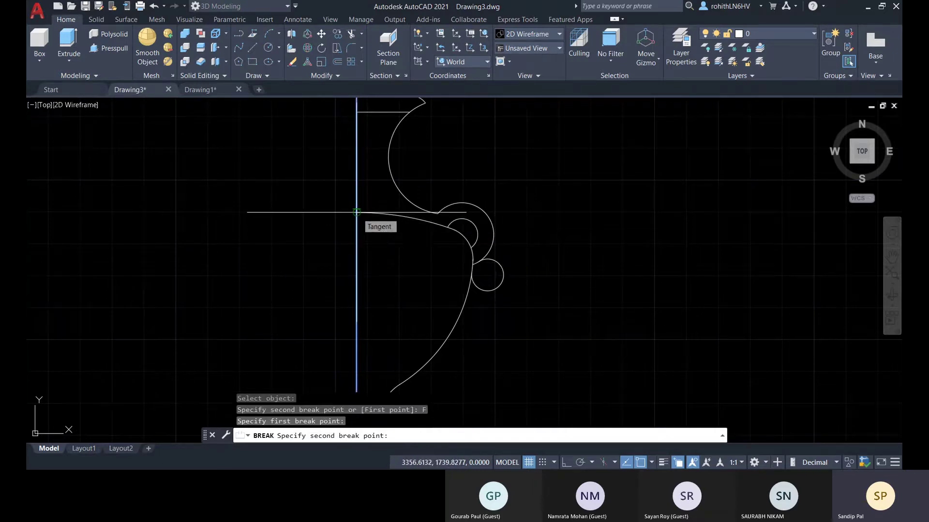
{"action": "left_click", "coordinate": [357, 213]}
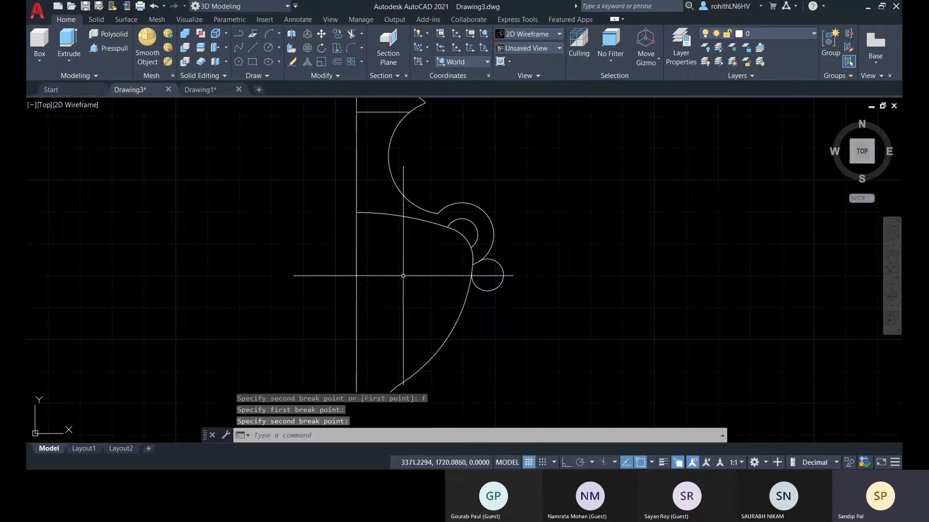
{"action": "left_click", "coordinate": [357, 228]}
{"action": "key", "text": "Escape"}
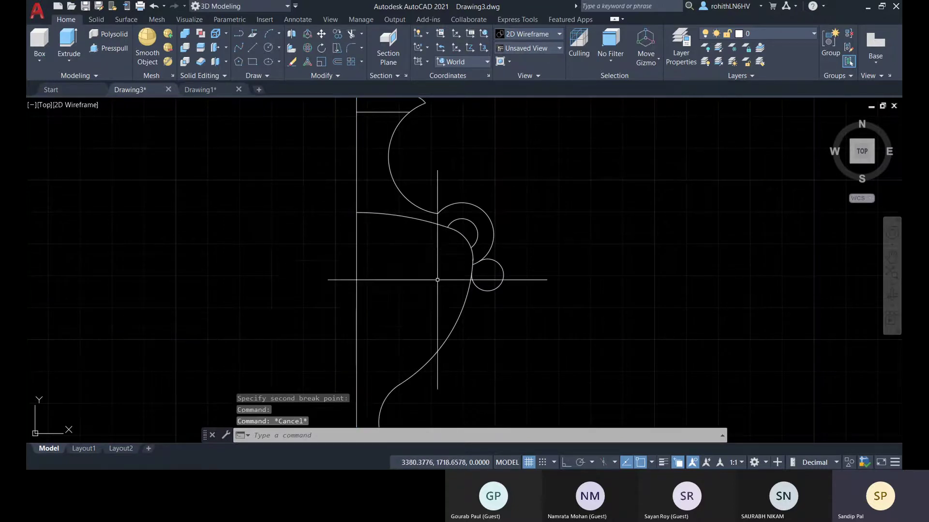
- Trim away the horizontal line separating the rounded base from the lower neck of the profile
{"action": "scroll", "coordinate": [402, 291], "scroll_direction": "down", "scroll_amount": 4}
{"action": "scroll", "coordinate": [404, 324], "scroll_direction": "up", "scroll_amount": 4}
{"action": "scroll", "coordinate": [404, 324], "scroll_direction": "up", "scroll_amount": 4}
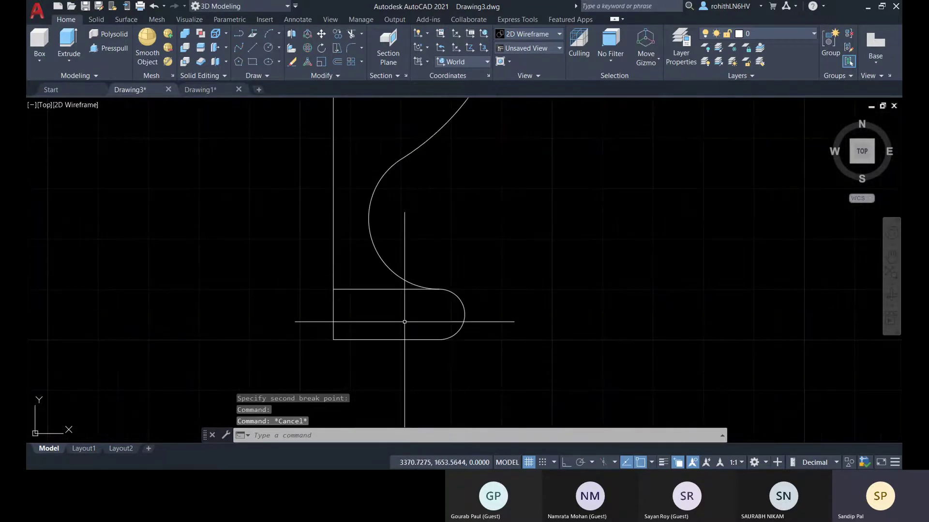
{"action": "key", "text": "Return"}
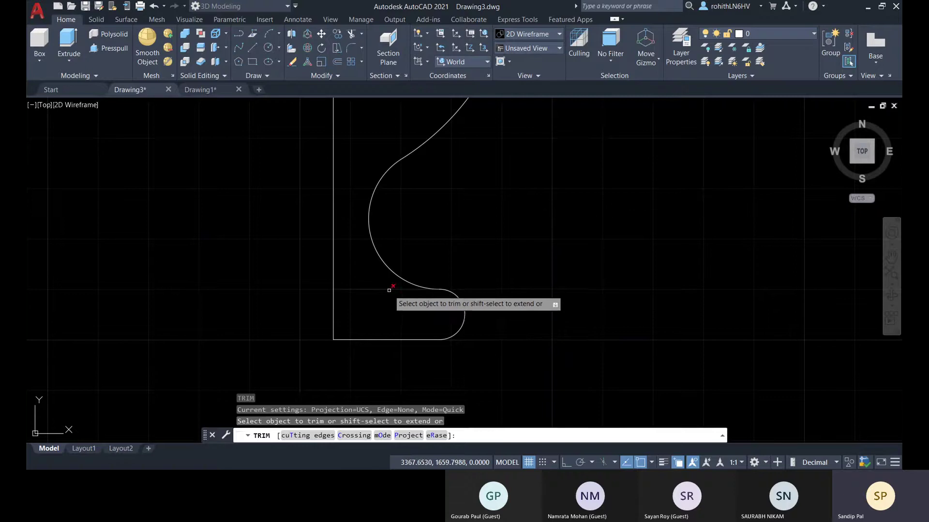
{"action": "key", "text": "Escape"}
{"action": "scroll", "coordinate": [435, 314], "scroll_direction": "down", "scroll_amount": 4}
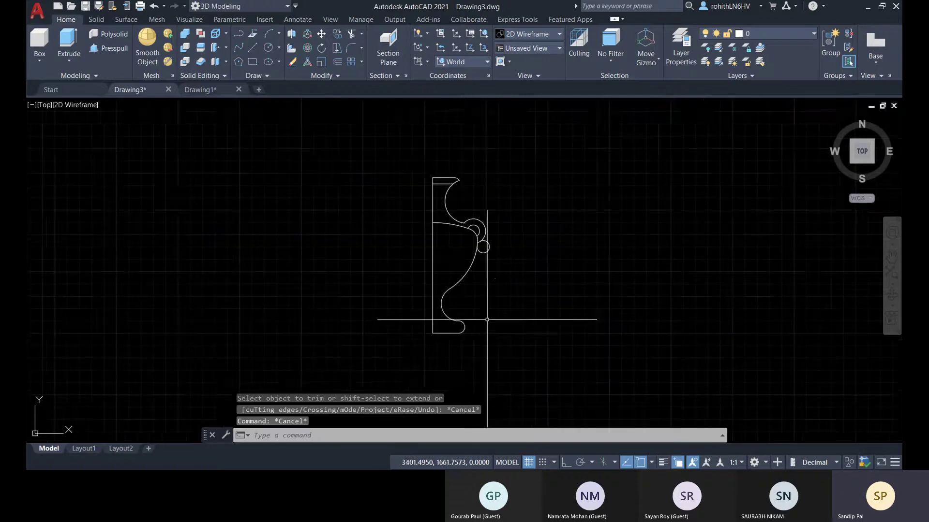
- Join the lower profile segments, the axis line below the break, the bowl's shoulder arc and its upper curve into polylines
{"action": "scroll", "coordinate": [430, 293], "scroll_direction": "up", "scroll_amount": 5}
{"action": "type", "text": "j"}
{"action": "key", "text": "Return"}
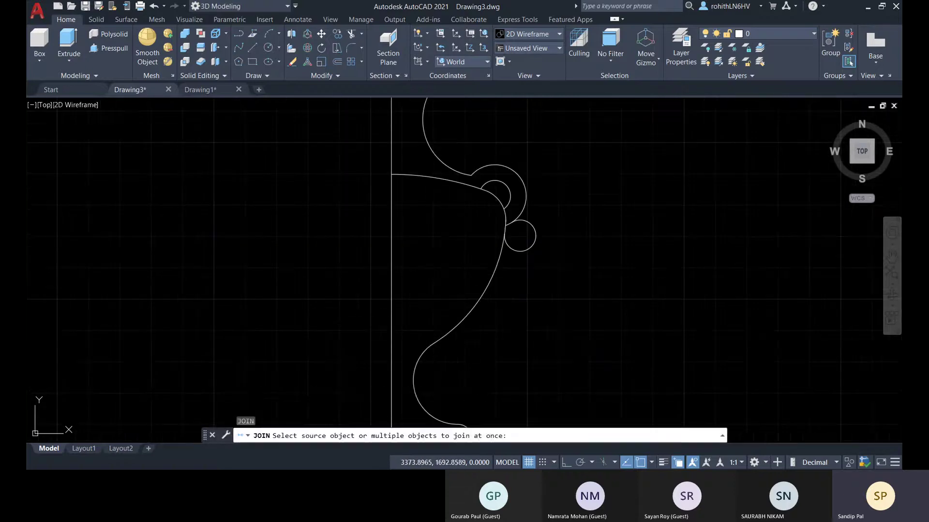
{"action": "scroll", "coordinate": [427, 321], "scroll_direction": "down", "scroll_amount": 4}
{"action": "left_click", "coordinate": [476, 394]}
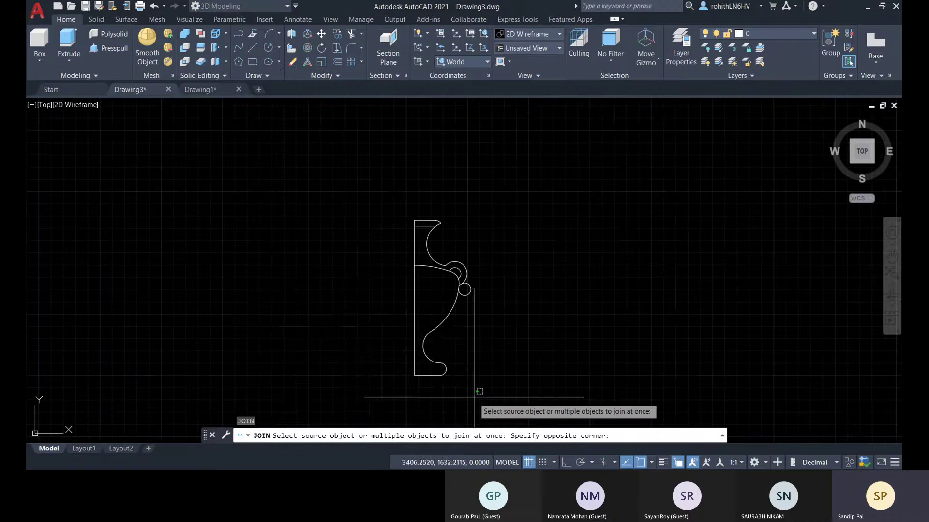
{"action": "left_click", "coordinate": [366, 314]}
{"action": "scroll", "coordinate": [440, 271], "scroll_direction": "up", "scroll_amount": 10}
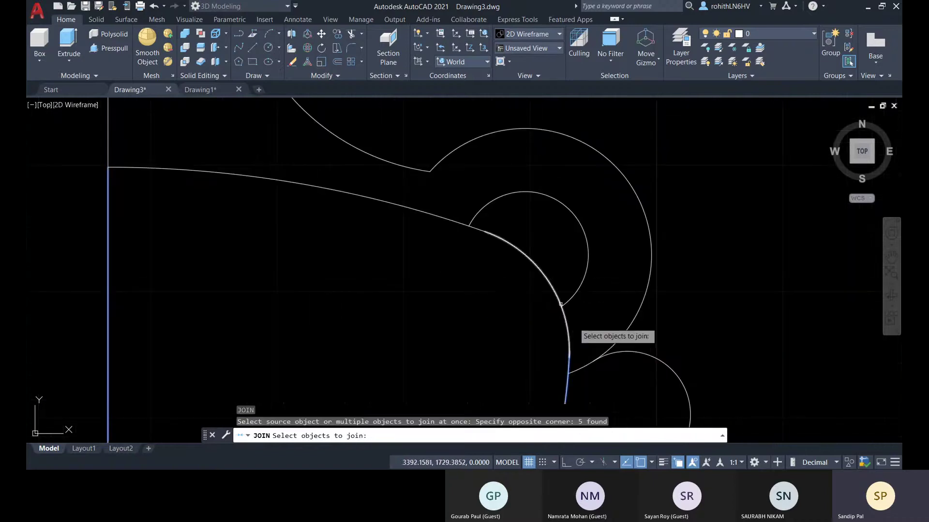
{"action": "left_click", "coordinate": [566, 330]}
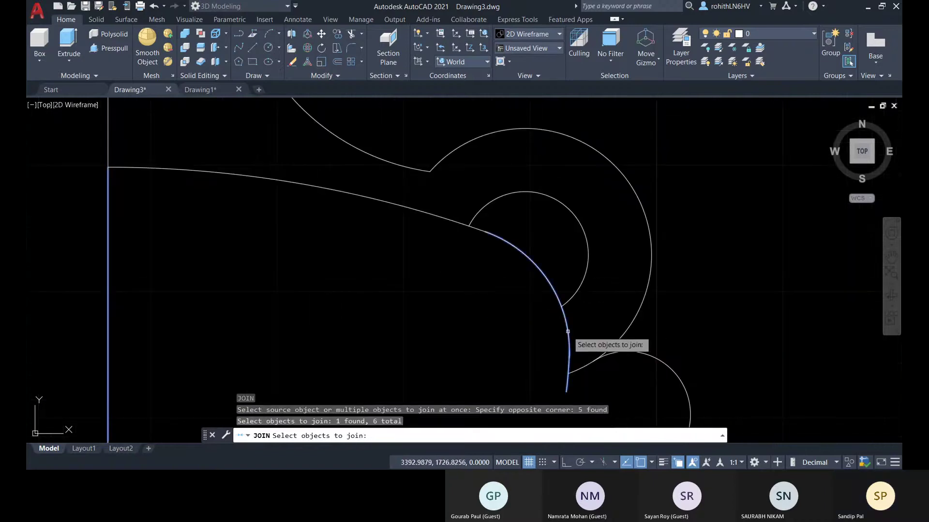
{"action": "left_click", "coordinate": [382, 203]}
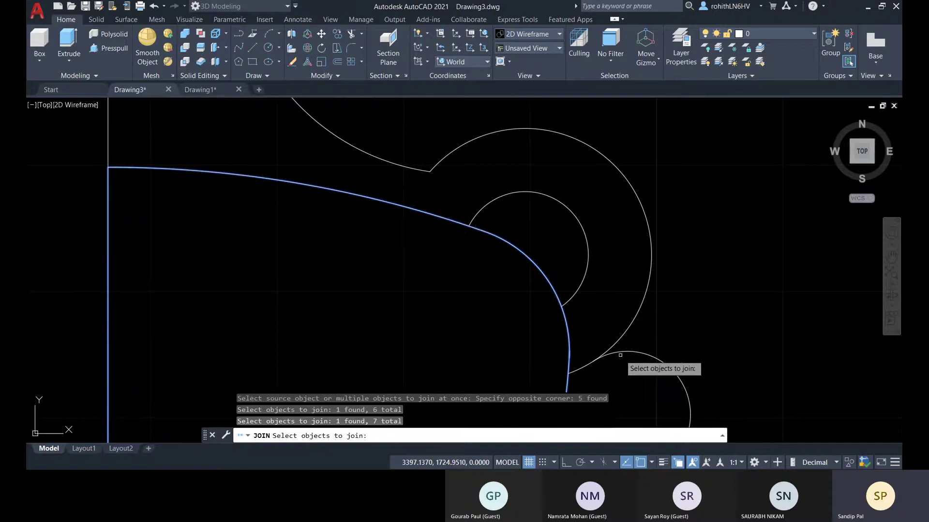
{"action": "key", "text": "Return"}
{"action": "scroll", "coordinate": [618, 332], "scroll_direction": "down", "scroll_amount": 8}
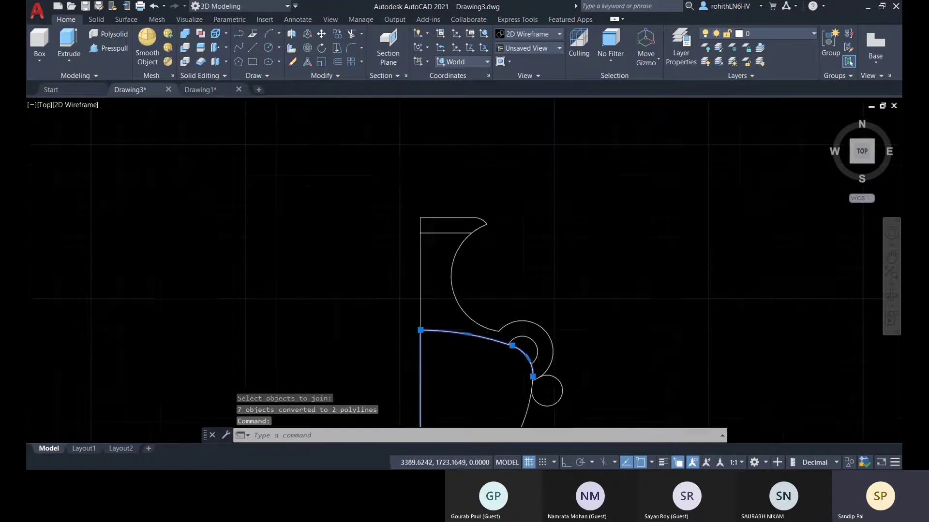
- Clear the selection and trim the short curve end overshooting the shoulder arc just above the small circle
{"action": "middle_click_drag", "start_coordinate": [505, 321], "coordinate": [524, 333]}
{"action": "scroll", "coordinate": [507, 311], "scroll_direction": "up", "scroll_amount": 10}
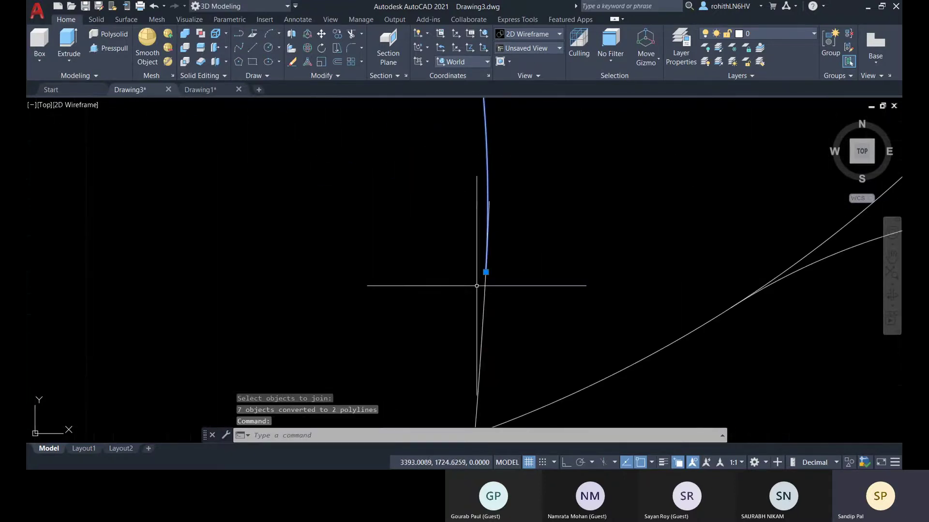
{"action": "key", "text": "Escape"}
{"action": "scroll", "coordinate": [491, 242], "scroll_direction": "up", "scroll_amount": 5}
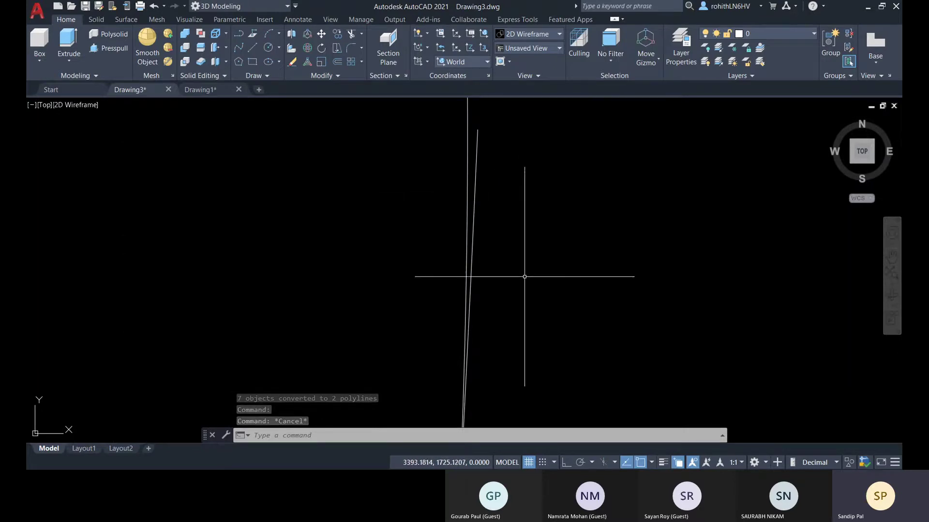
{"action": "type", "text": "tr"}
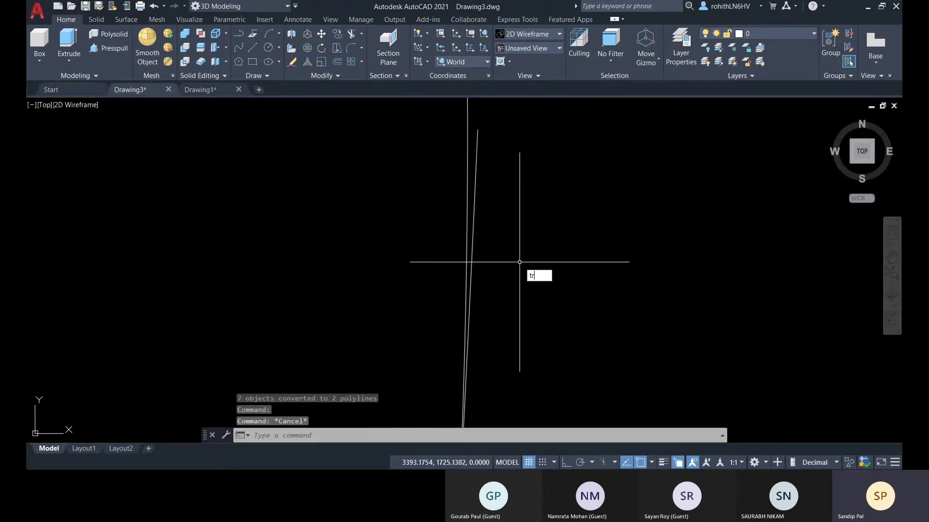
{"action": "key", "text": "Return"}
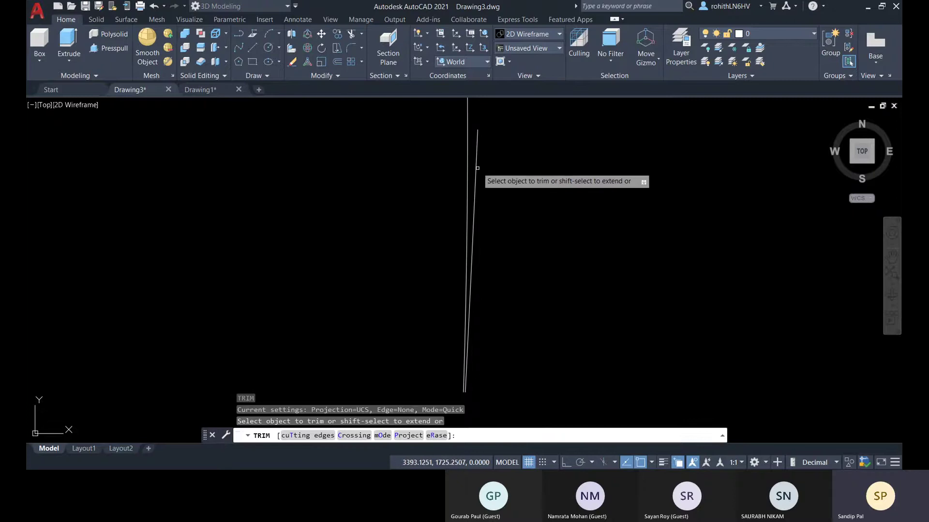
{"action": "scroll", "coordinate": [476, 166], "scroll_direction": "down", "scroll_amount": 5}
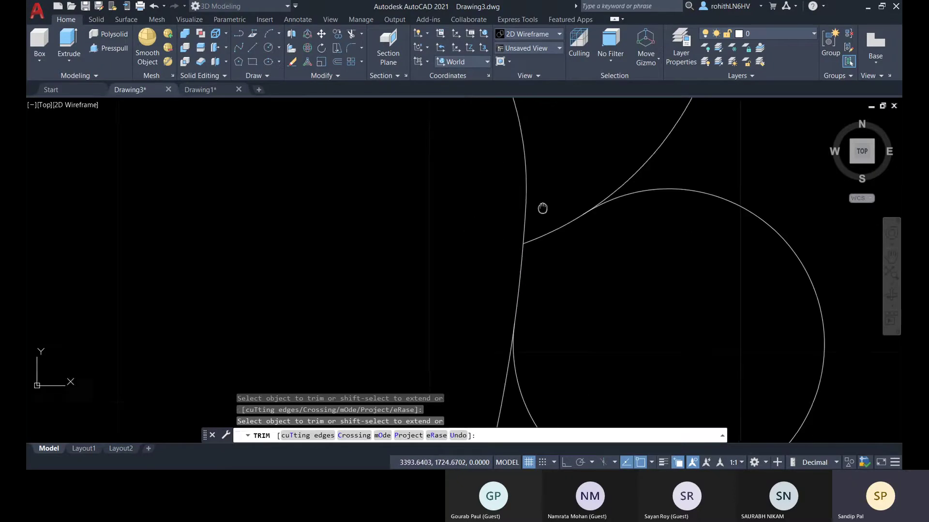
{"action": "key", "text": "Escape"}
{"action": "key", "text": "Escape"}
- Join the bowl outline and the lower profile with its axis line into one polyline, including the rounded shoulder
{"action": "left_click", "coordinate": [527, 168]}
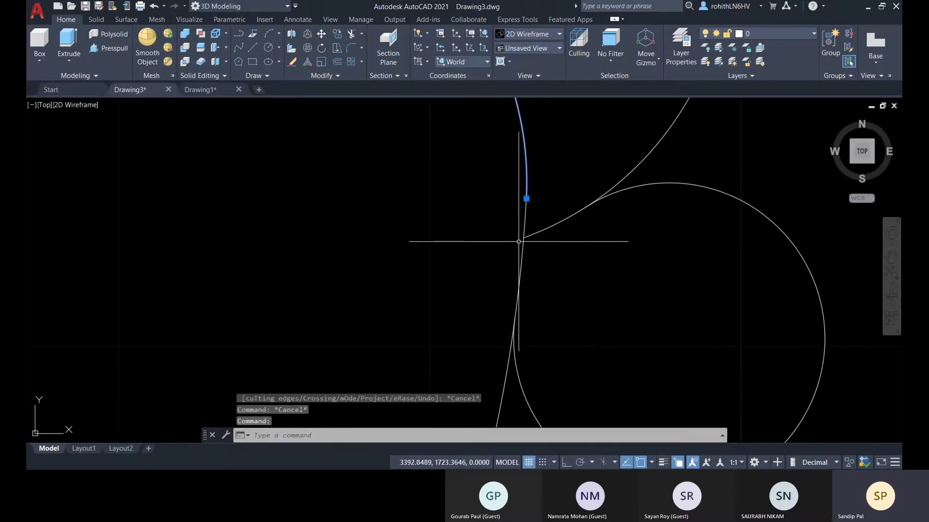
{"action": "left_click", "coordinate": [510, 354]}
{"action": "scroll", "coordinate": [552, 271], "scroll_direction": "down", "scroll_amount": 3}
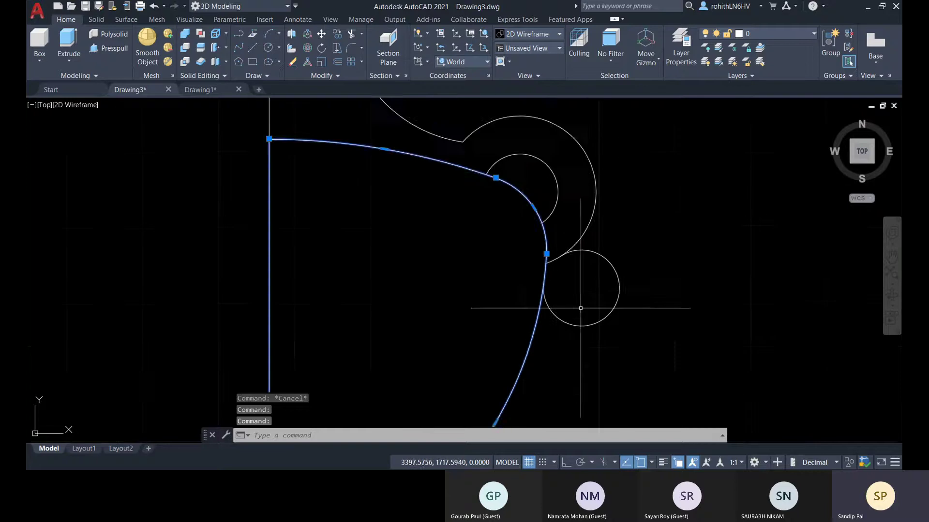
{"action": "scroll", "coordinate": [580, 308], "scroll_direction": "down", "scroll_amount": 5}
{"action": "key", "text": "Escape"}
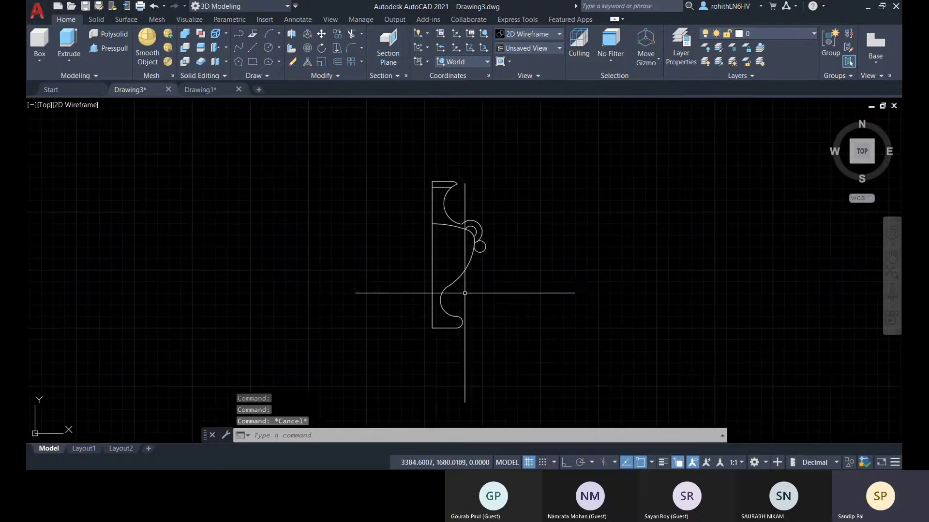
{"action": "type", "text": "j"}
{"action": "key", "text": "Return"}
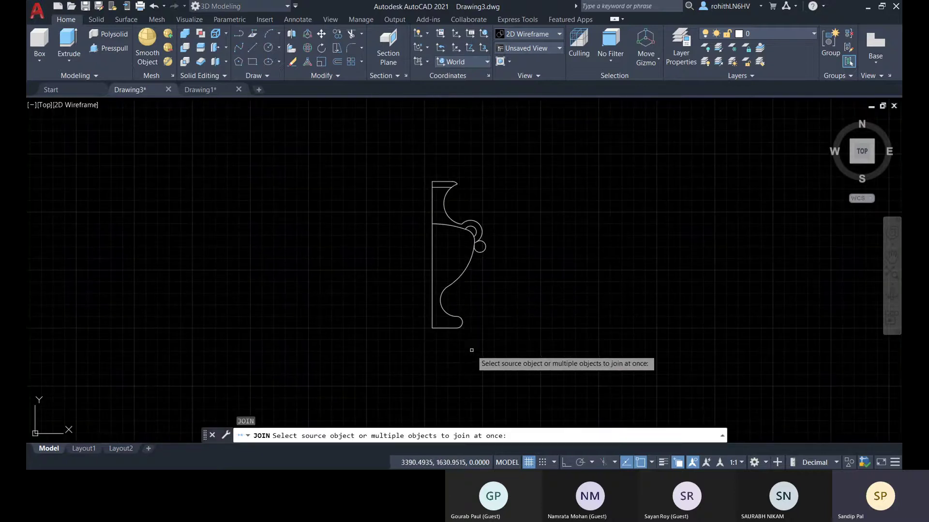
{"action": "left_click", "coordinate": [472, 397]}
{"action": "left_click", "coordinate": [415, 266]}
{"action": "scroll", "coordinate": [470, 229], "scroll_direction": "up", "scroll_amount": 5}
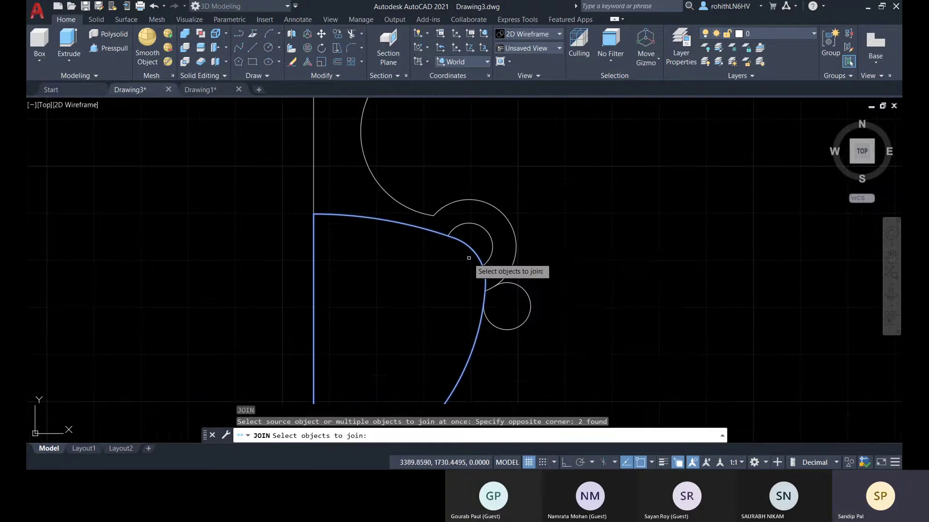
{"action": "left_click", "coordinate": [476, 245]}
{"action": "left_click", "coordinate": [453, 247]}
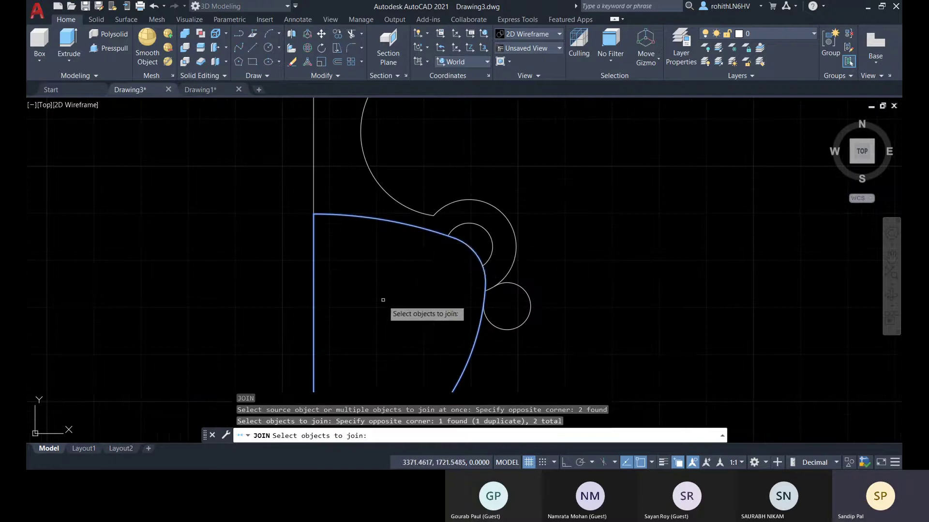
{"action": "key", "text": "Return"}
- Check the joined outline by selecting it, clear the selection and set the visual style to Realistic
{"action": "left_click", "coordinate": [410, 231]}
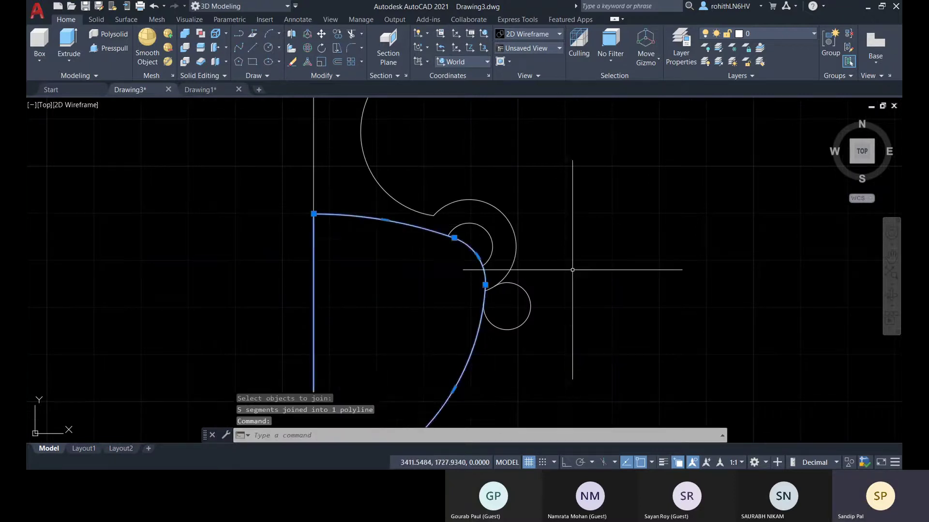
{"action": "scroll", "coordinate": [525, 227], "scroll_direction": "down", "scroll_amount": 6}
{"action": "key", "text": "Escape"}
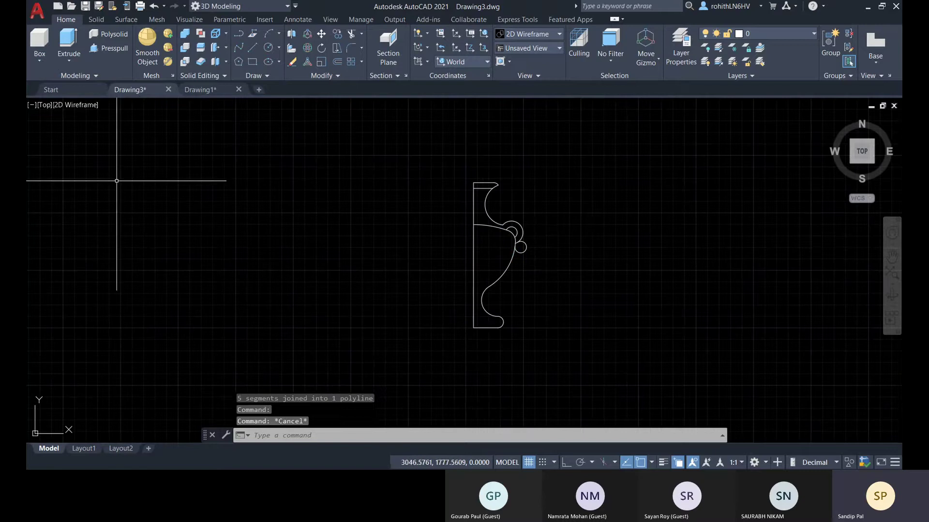
{"action": "left_click", "coordinate": [82, 106]}
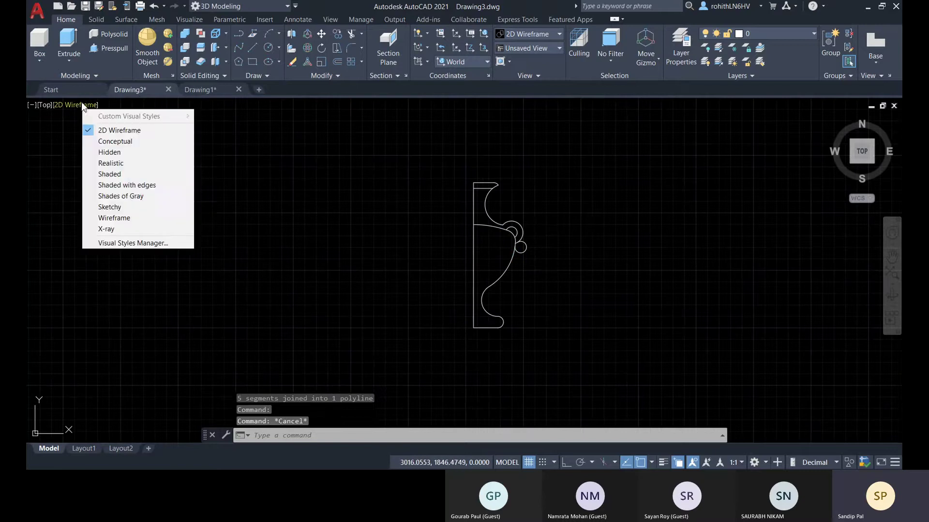
{"action": "left_click", "coordinate": [116, 161]}
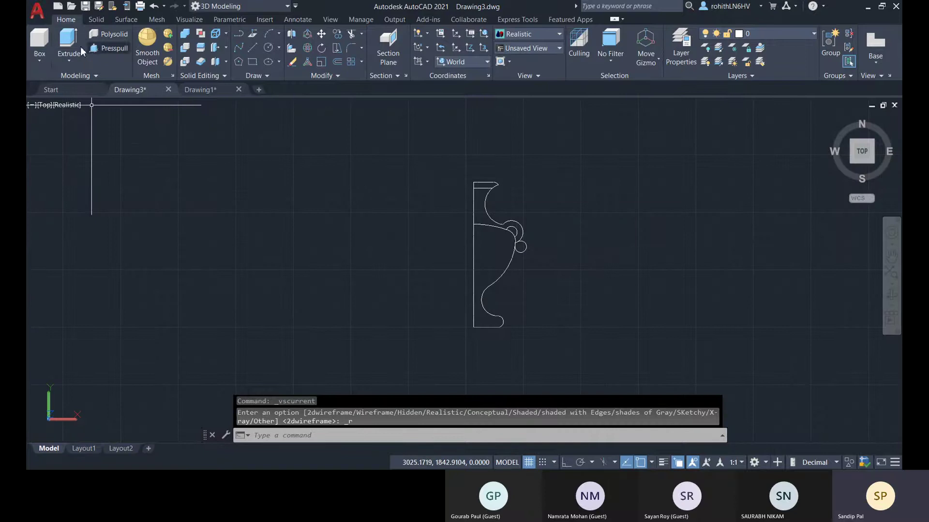
- Try to revolve the joined lower outline about its vertical axis edge, from the base corner up to the bowl's top end
{"action": "left_click", "coordinate": [69, 60]}
{"action": "left_click", "coordinate": [89, 122]}
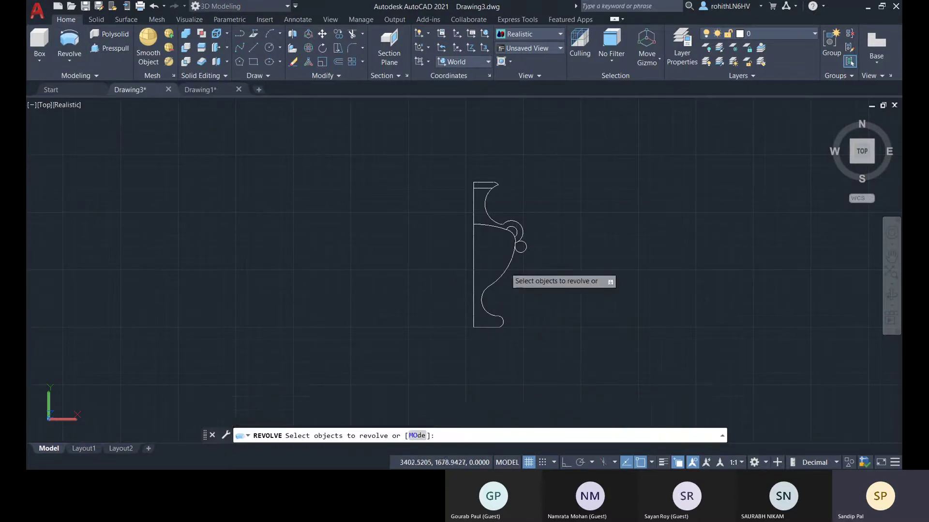
{"action": "left_click", "coordinate": [504, 272]}
{"action": "key", "text": "Return"}
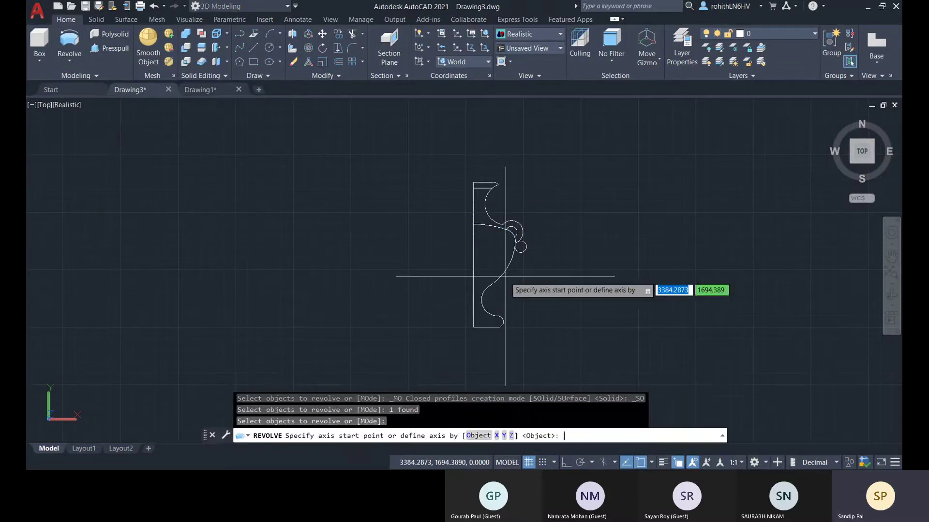
{"action": "left_click", "coordinate": [473, 328]}
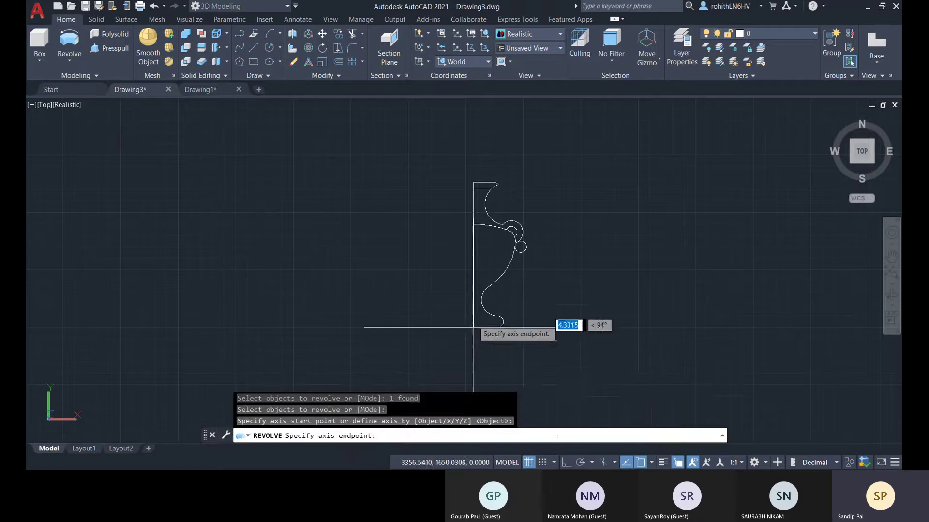
{"action": "left_click", "coordinate": [473, 225]}
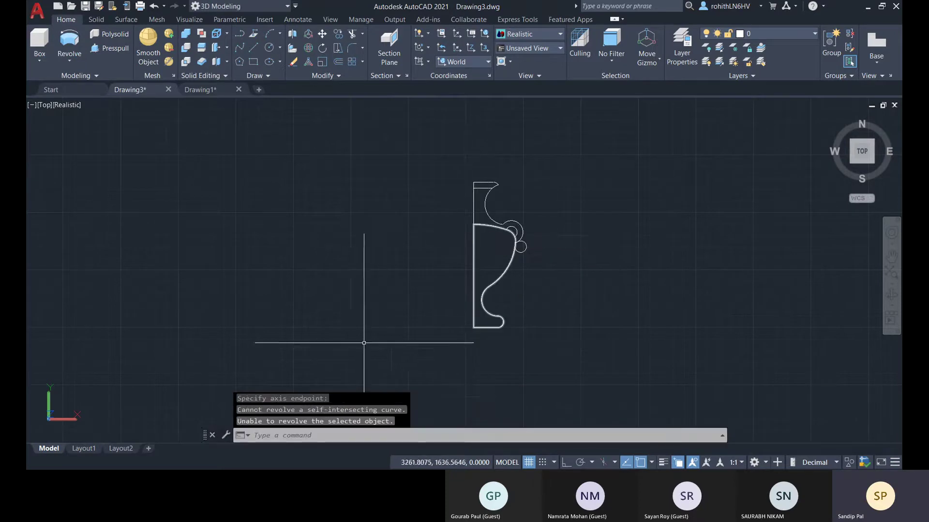
- Switch from the top view to the home isometric view and check the extent of the joined lower outline
{"action": "middle_click_drag", "start_coordinate": [408, 400], "coordinate": [408, 378]}
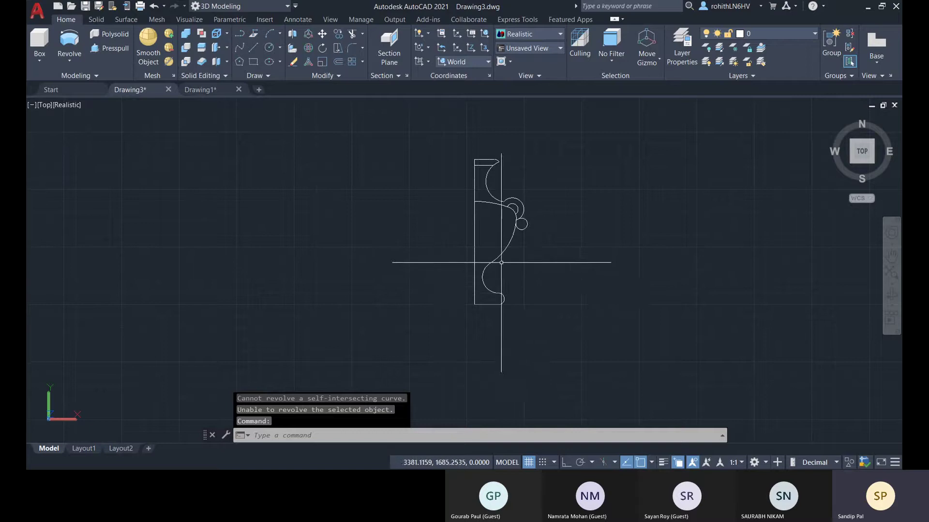
{"action": "scroll", "coordinate": [502, 295], "scroll_direction": "up", "scroll_amount": 6}
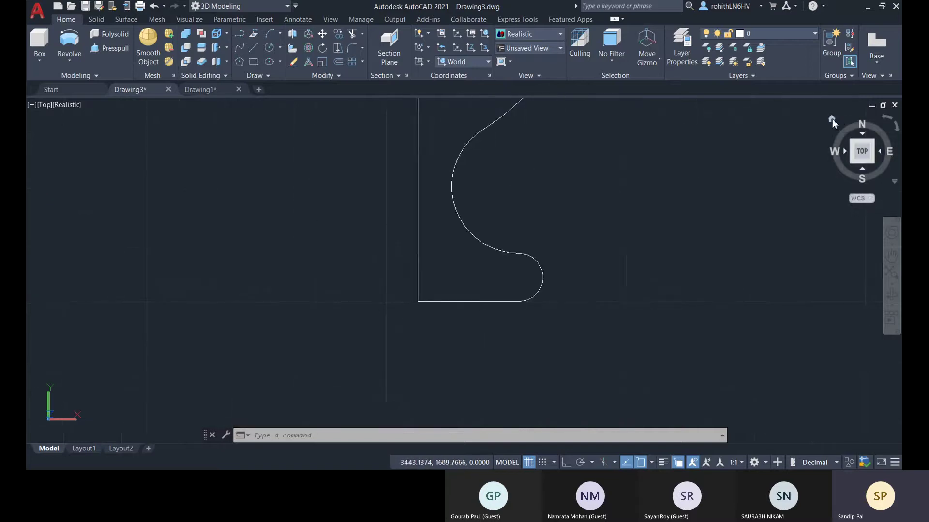
{"action": "left_click", "coordinate": [832, 119]}
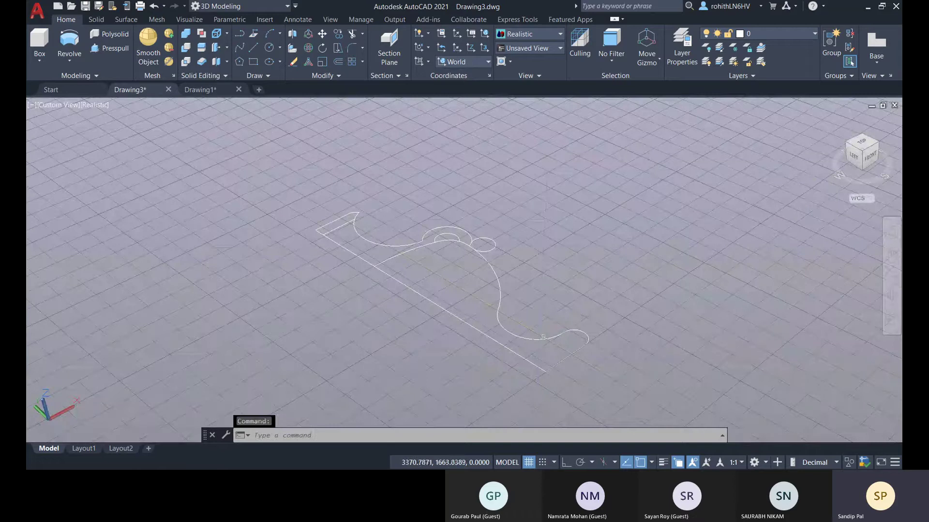
{"action": "left_click", "coordinate": [545, 338]}
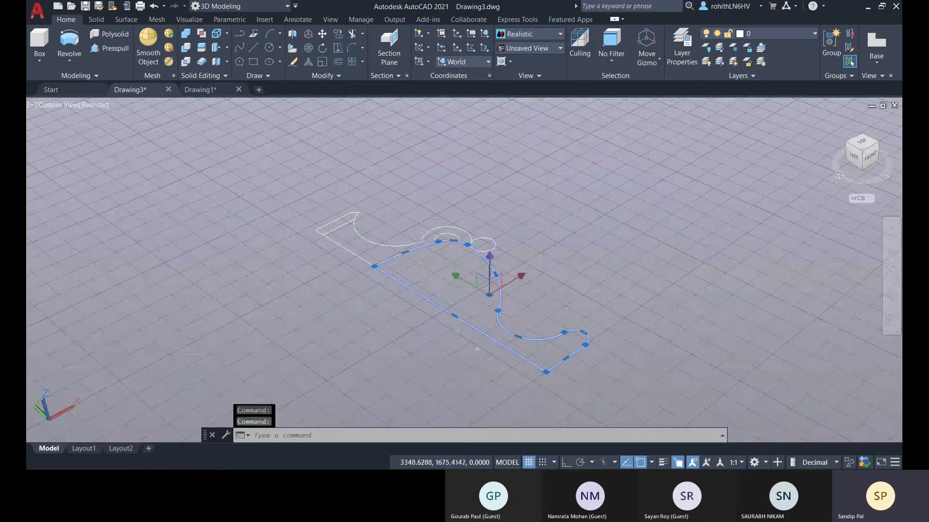
{"action": "key", "text": "Escape"}
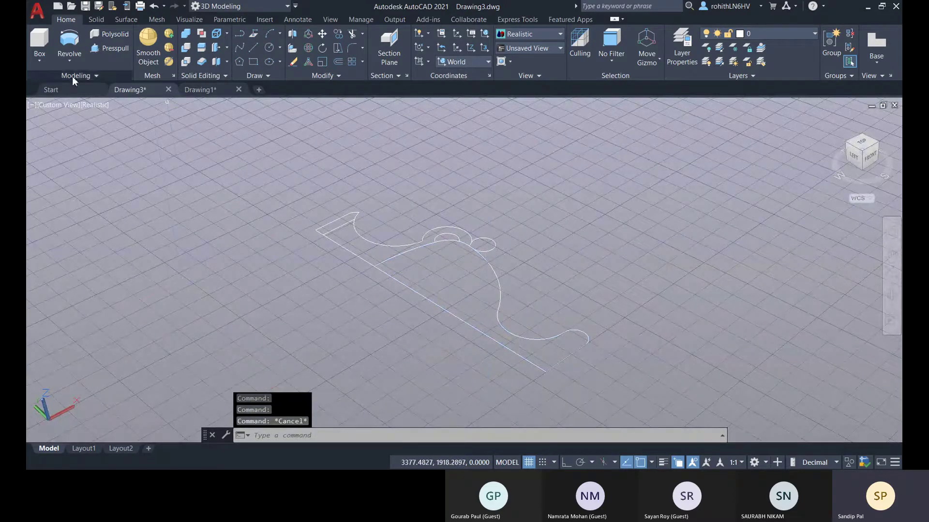
- Try again in the isometric view to revolve the lower outline about its straight edge, starting at the base corner
{"action": "left_click", "coordinate": [72, 54]}
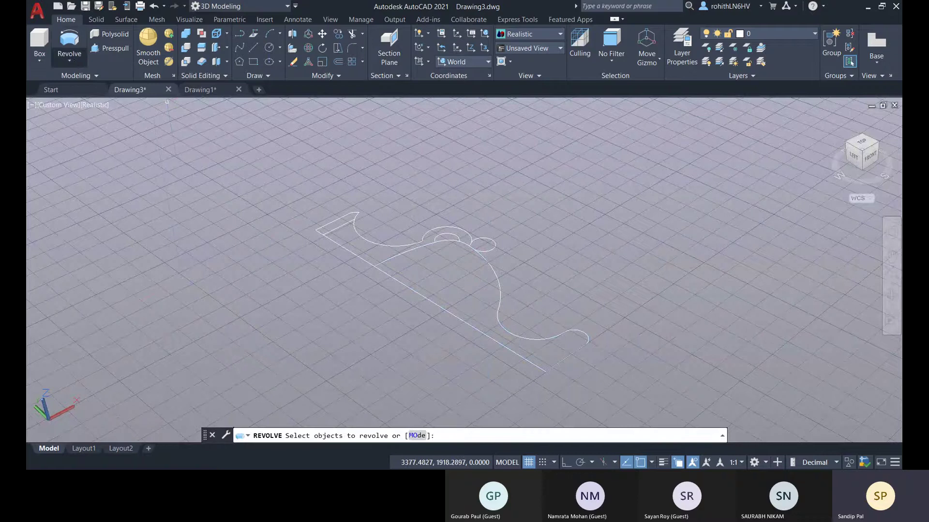
{"action": "left_click", "coordinate": [503, 328]}
{"action": "key", "text": "Return"}
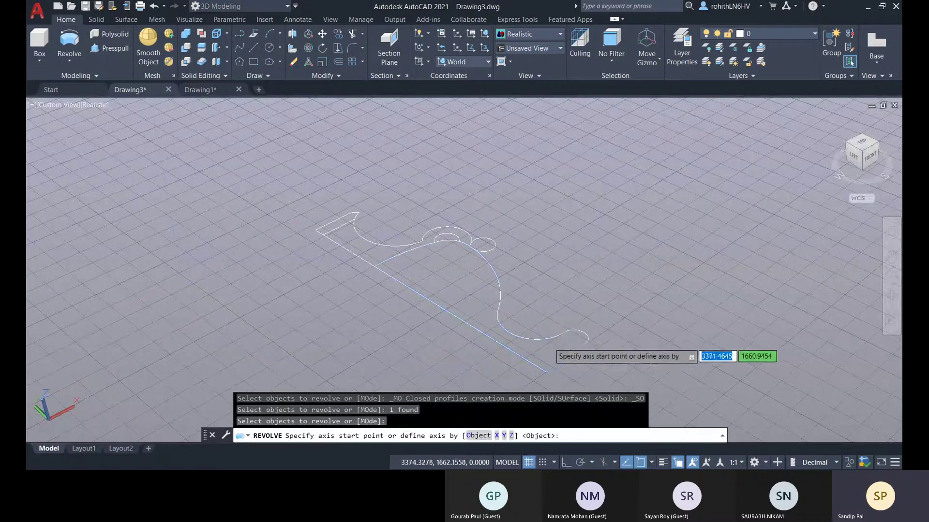
{"action": "left_click", "coordinate": [546, 371]}
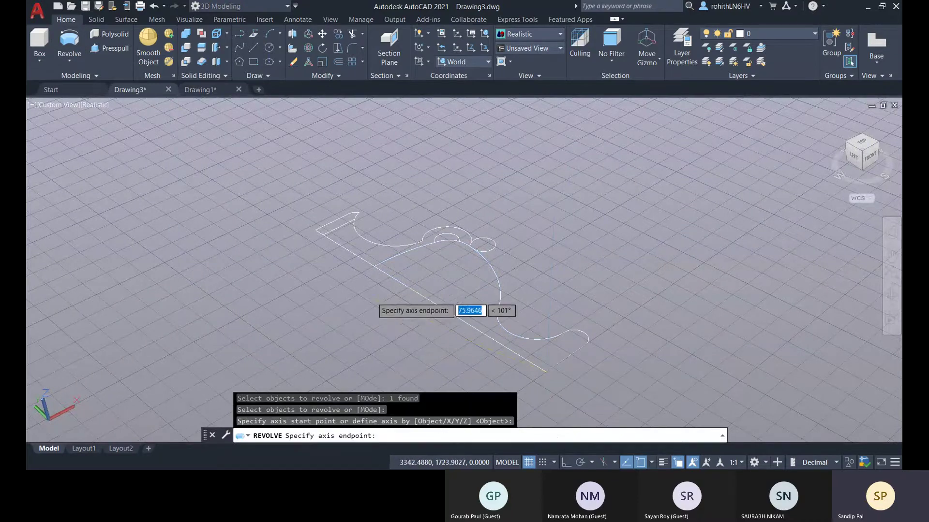
{"action": "left_click", "coordinate": [371, 266]}
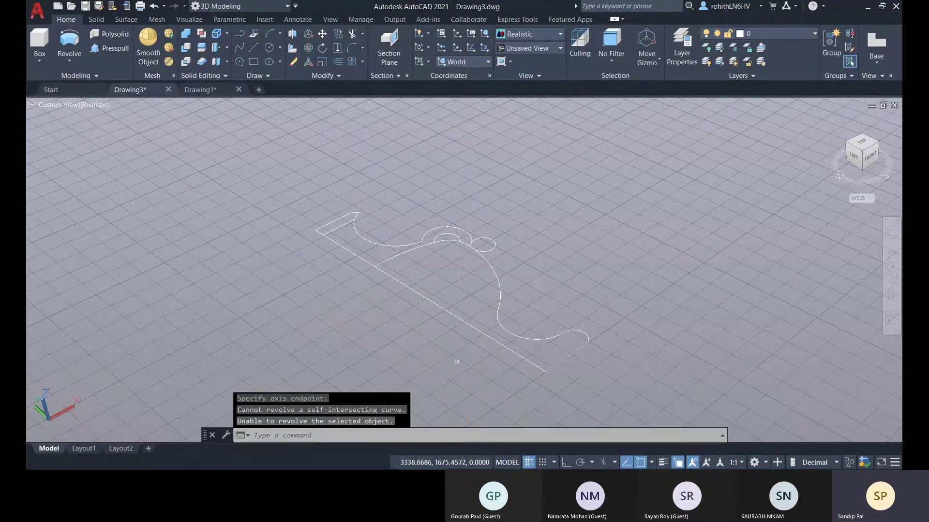
- Set the lower outline polyline's Closed property to Yes and clear the selection
{"action": "left_click", "coordinate": [474, 329]}
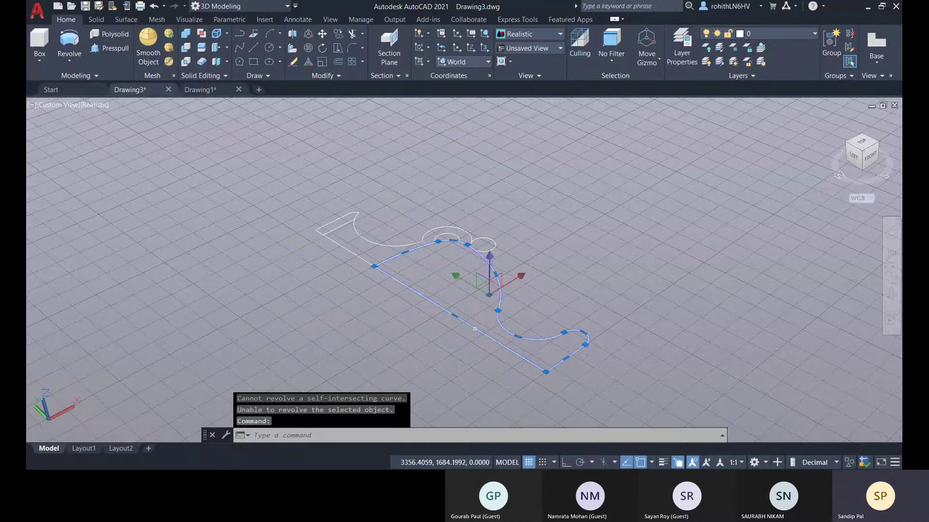
{"action": "middle_click_drag", "start_coordinate": [584, 356], "coordinate": [570, 369]}
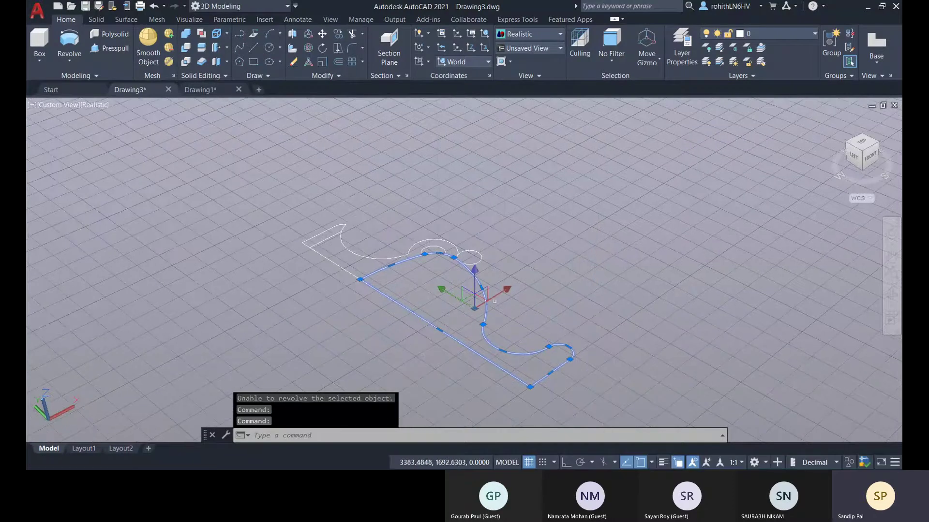
{"action": "key", "text": "ctrl+1"}
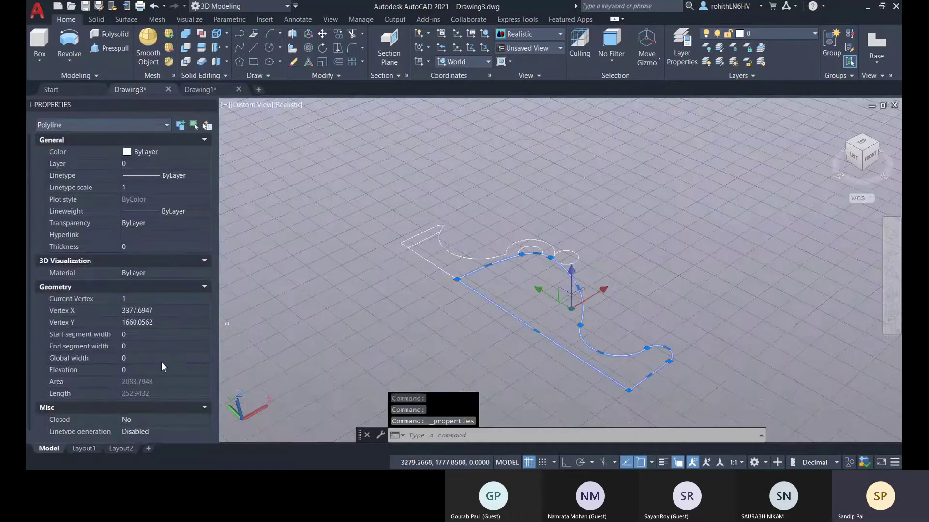
{"action": "scroll", "coordinate": [155, 362], "scroll_direction": "down", "scroll_amount": 1}
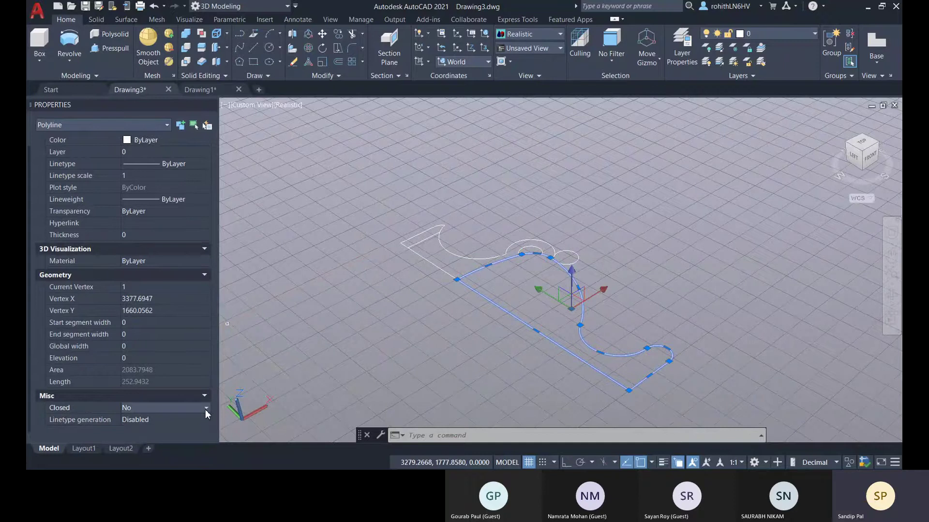
{"action": "left_click", "coordinate": [205, 409]}
{"action": "left_click", "coordinate": [180, 420]}
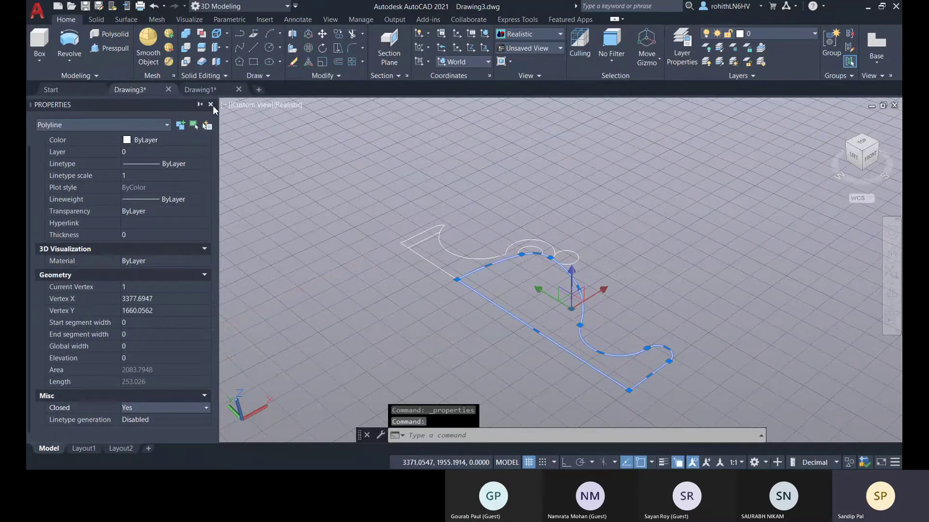
{"action": "left_click", "coordinate": [211, 105]}
{"action": "key", "text": "Escape"}
{"action": "key", "text": "Escape"}
{"action": "key", "text": "Escape"}
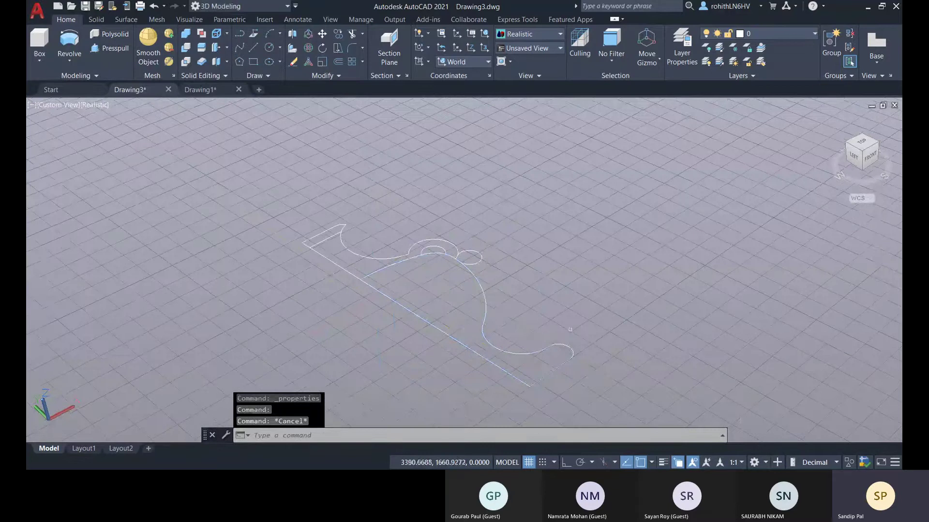
- Try to revolve the closed lower outline about its straight edge from the bowl's top end to the base corner, and reselect the outline
{"action": "left_click", "coordinate": [69, 44]}
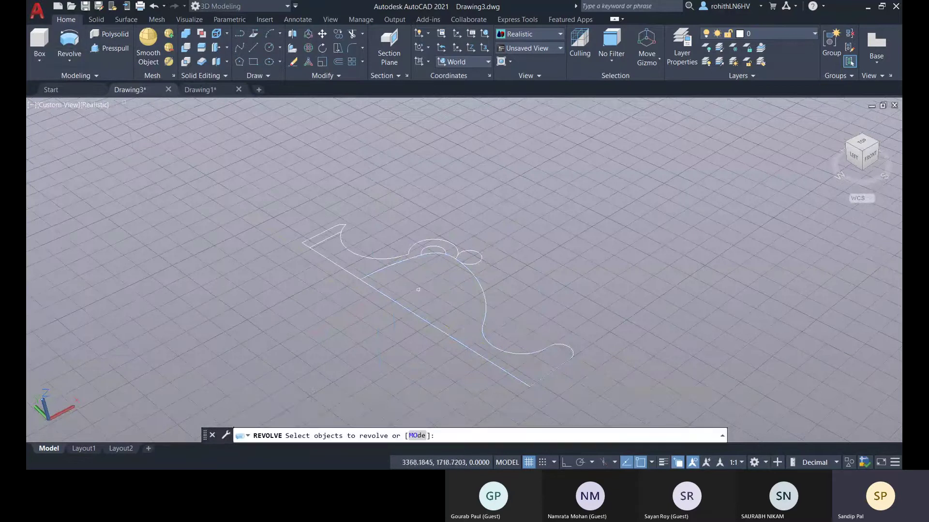
{"action": "left_click", "coordinate": [528, 353]}
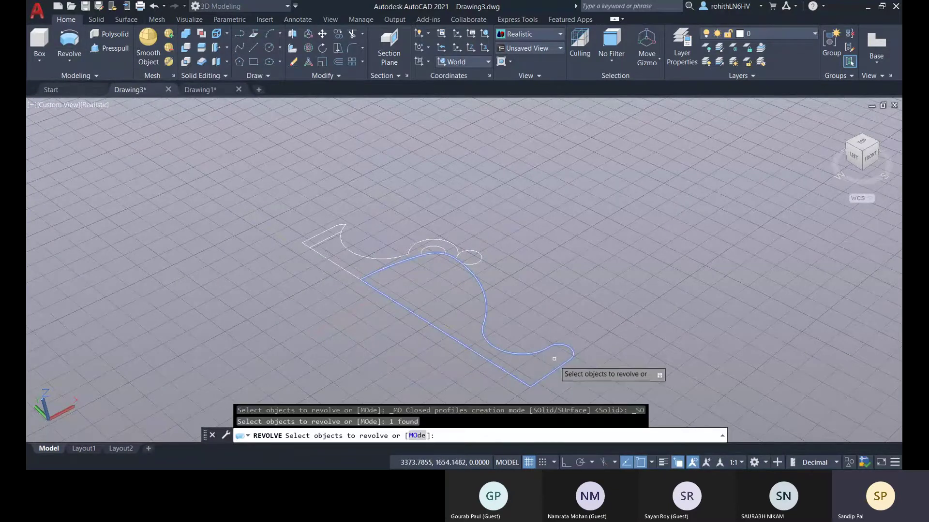
{"action": "key", "text": "Return"}
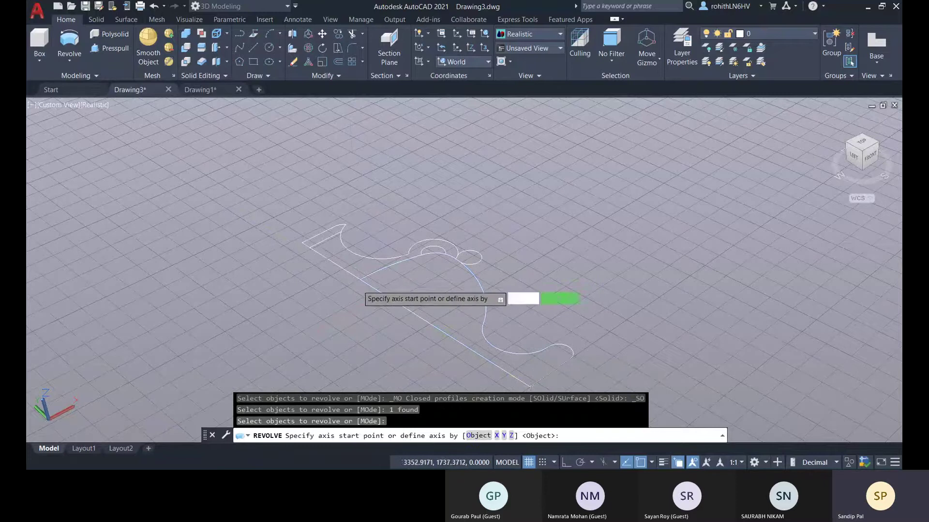
{"action": "left_click", "coordinate": [360, 280]}
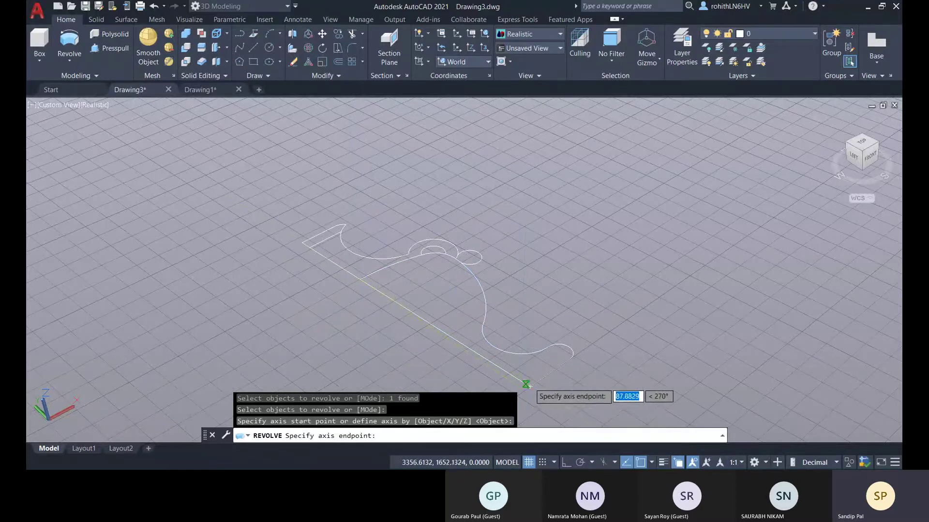
{"action": "left_click", "coordinate": [530, 386]}
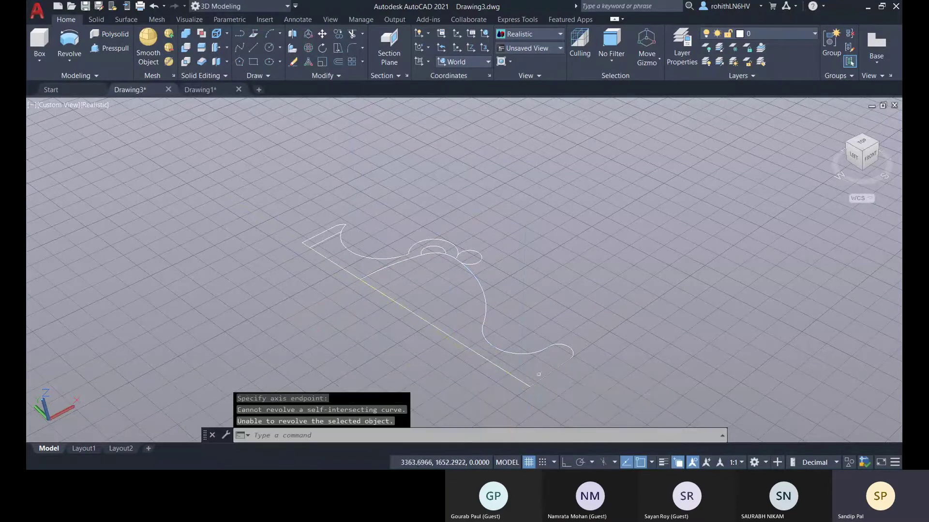
{"action": "left_click", "coordinate": [543, 351]}
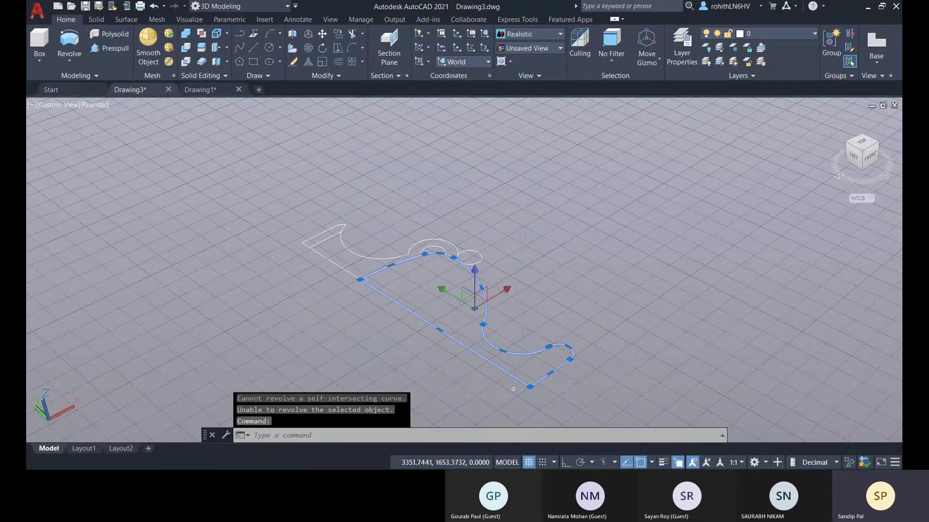
- Move the closed lower outline away from the remaining profile curves and clear the selection
{"action": "left_click", "coordinate": [500, 294]}
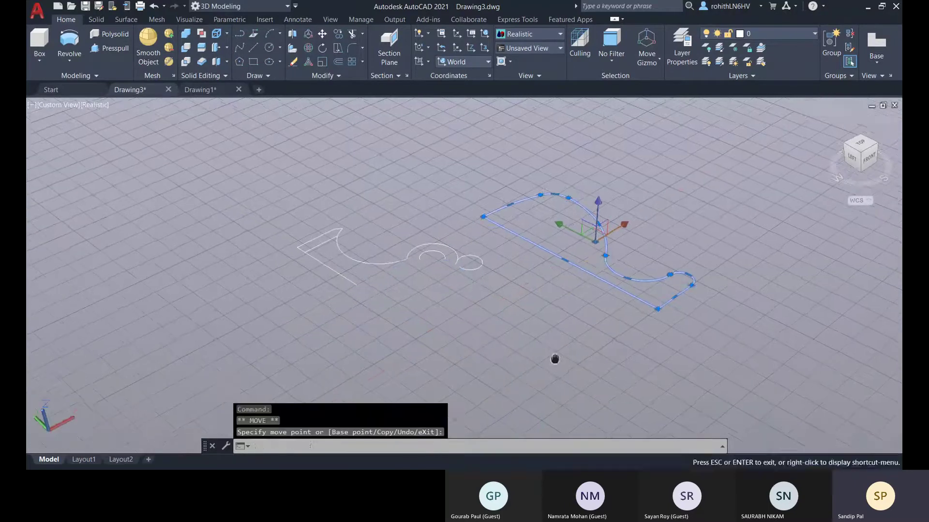
{"action": "middle_click_drag", "start_coordinate": [555, 359], "coordinate": [481, 389]}
{"action": "key", "text": "Escape"}
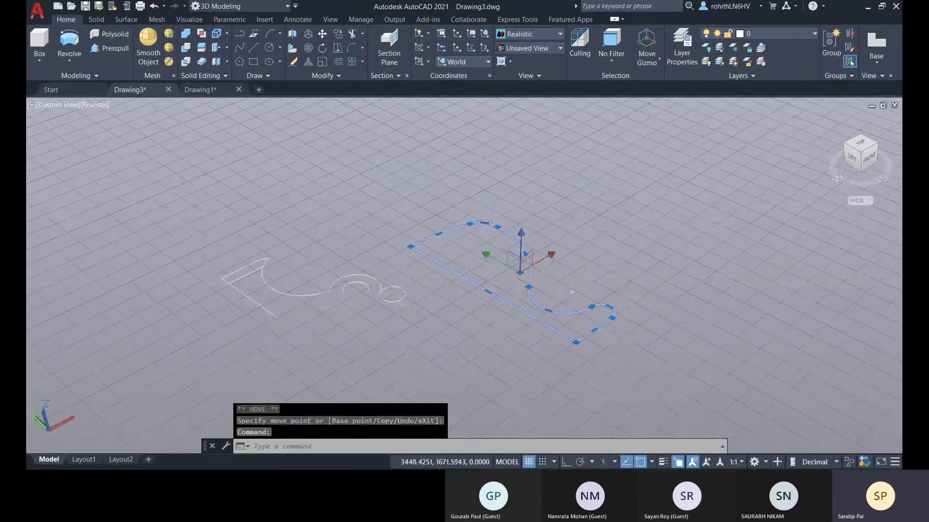
{"action": "key", "text": "Escape"}
{"action": "key", "text": "Escape"}
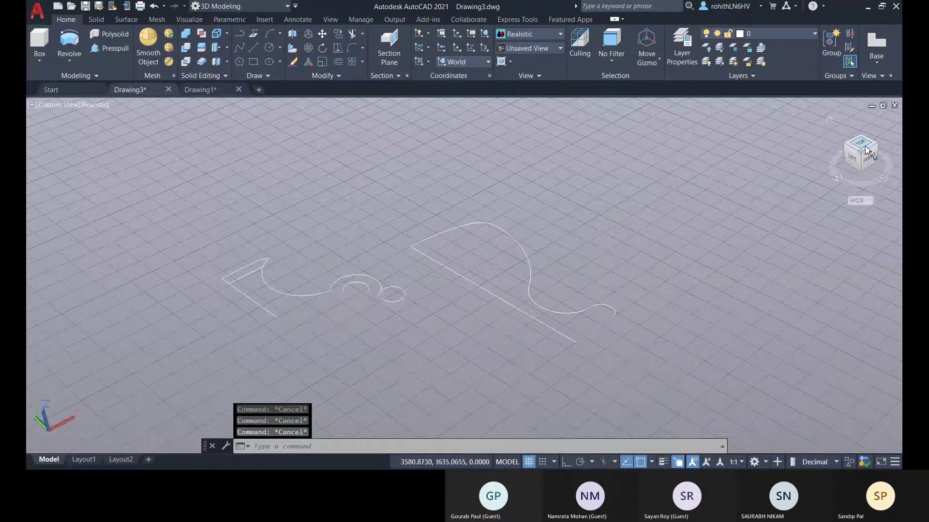
- Inspect the base corner of the separated outline and try to revolve the outline about the Y axis
{"action": "scroll", "coordinate": [666, 322], "scroll_direction": "up", "scroll_amount": 6}
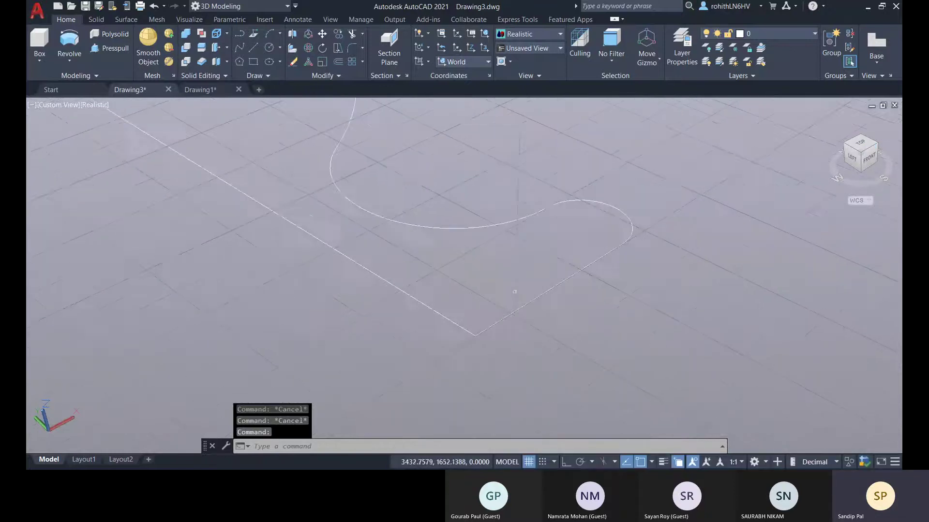
{"action": "scroll", "coordinate": [561, 326], "scroll_direction": "up", "scroll_amount": 2}
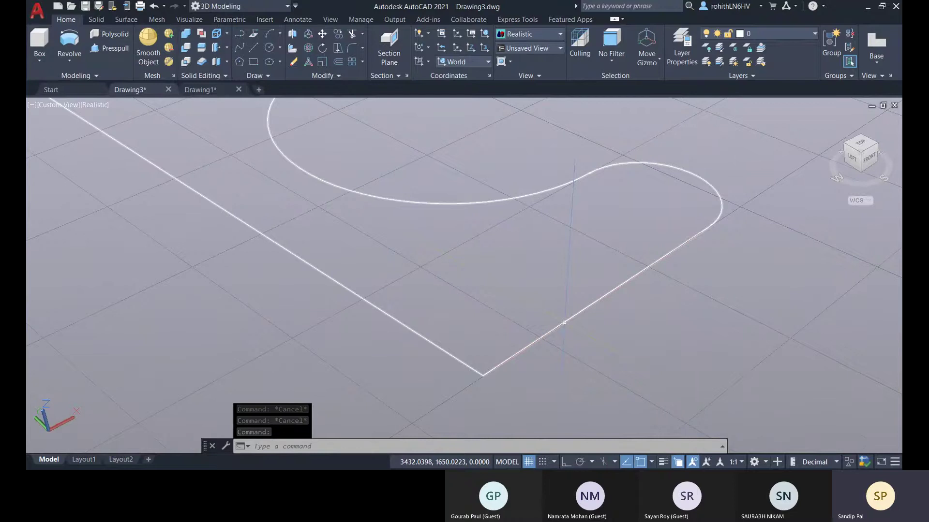
{"action": "scroll", "coordinate": [564, 322], "scroll_direction": "down", "scroll_amount": 5}
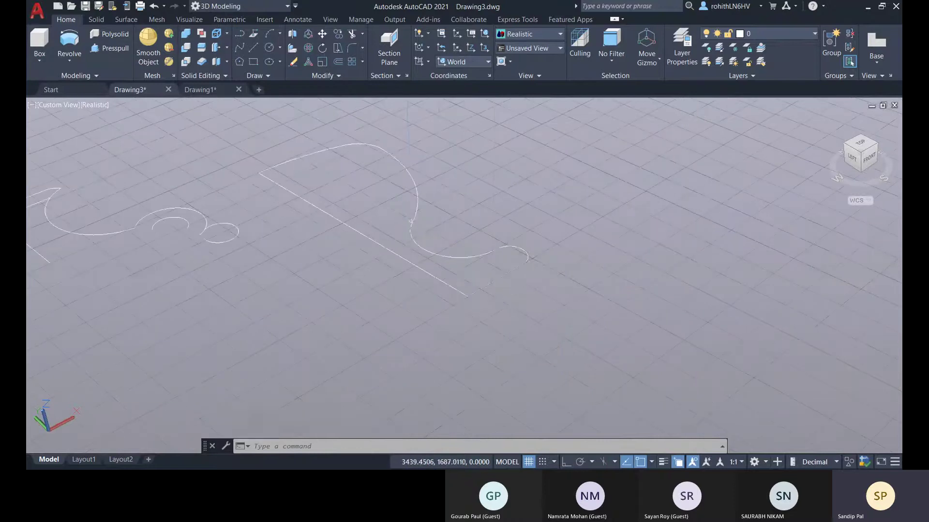
{"action": "left_click", "coordinate": [390, 250]}
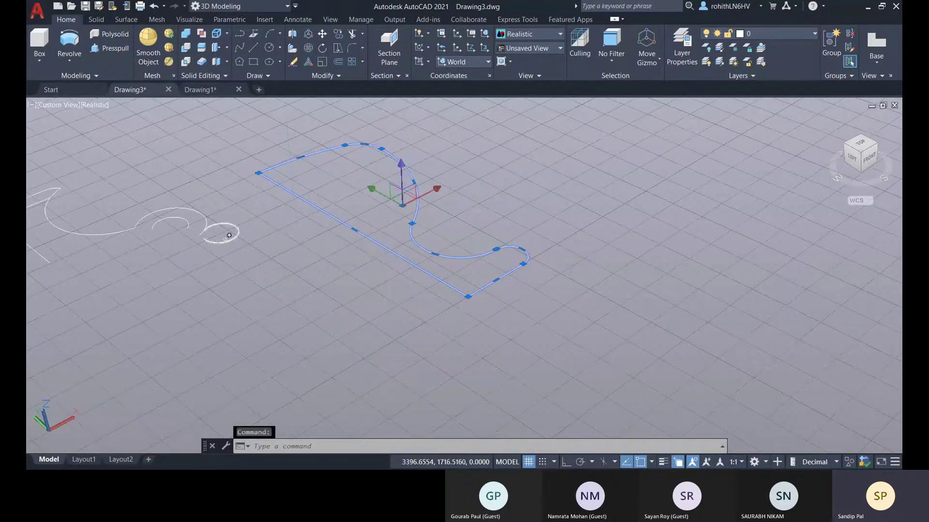
{"action": "left_click", "coordinate": [70, 46]}
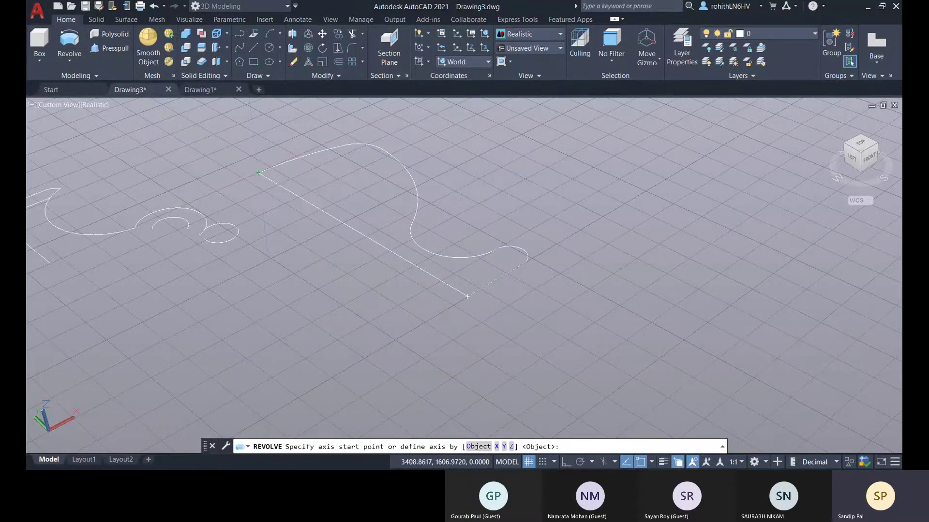
{"action": "left_click", "coordinate": [504, 447]}
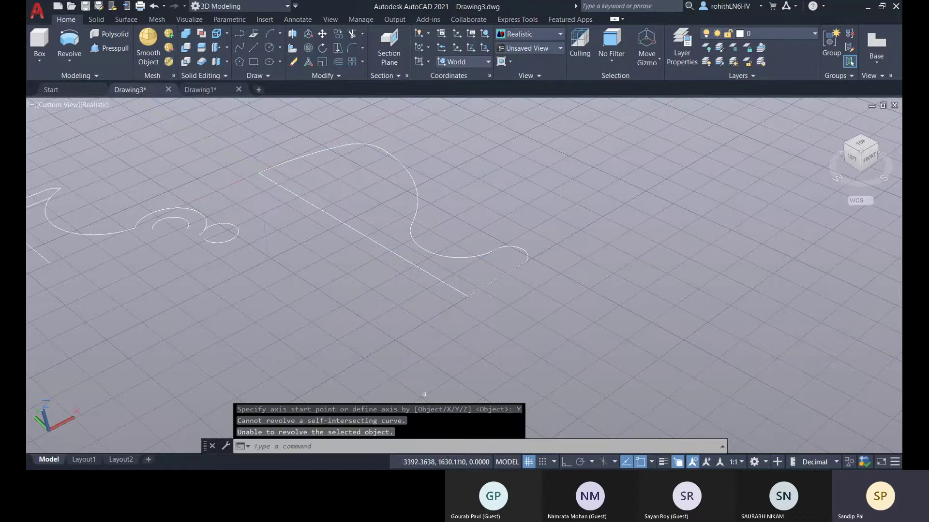
- Try to revolve the separated outline about its straight edge, from the bowl's top end to the base corner
{"action": "left_click", "coordinate": [71, 55]}
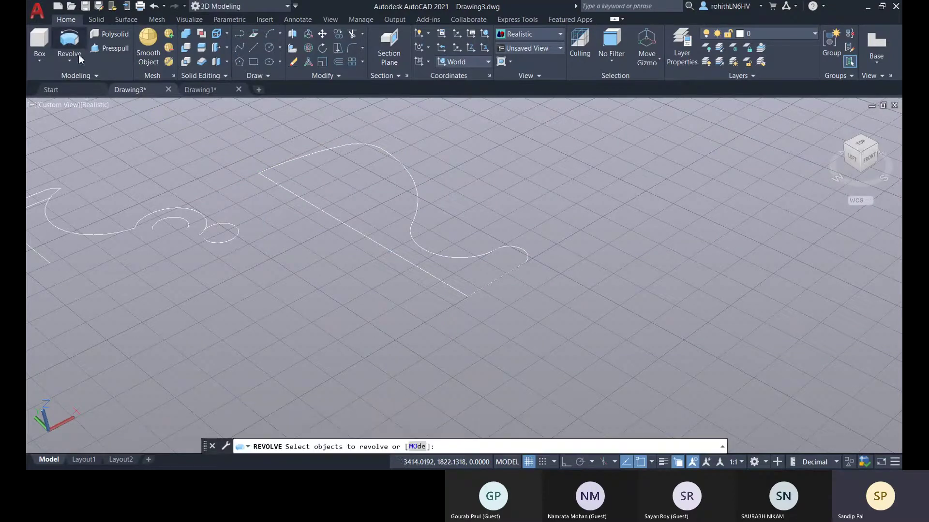
{"action": "left_click", "coordinate": [381, 250]}
{"action": "key", "text": "Return"}
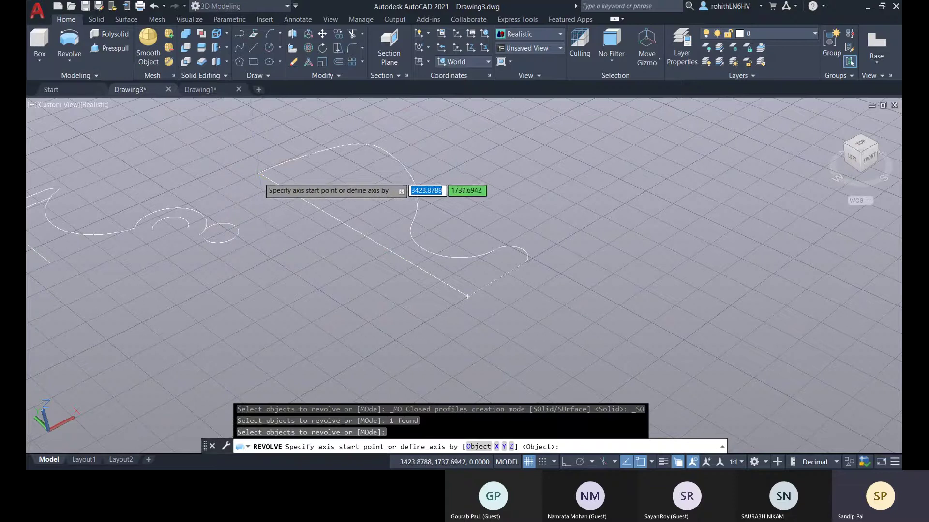
{"action": "left_click", "coordinate": [259, 172]}
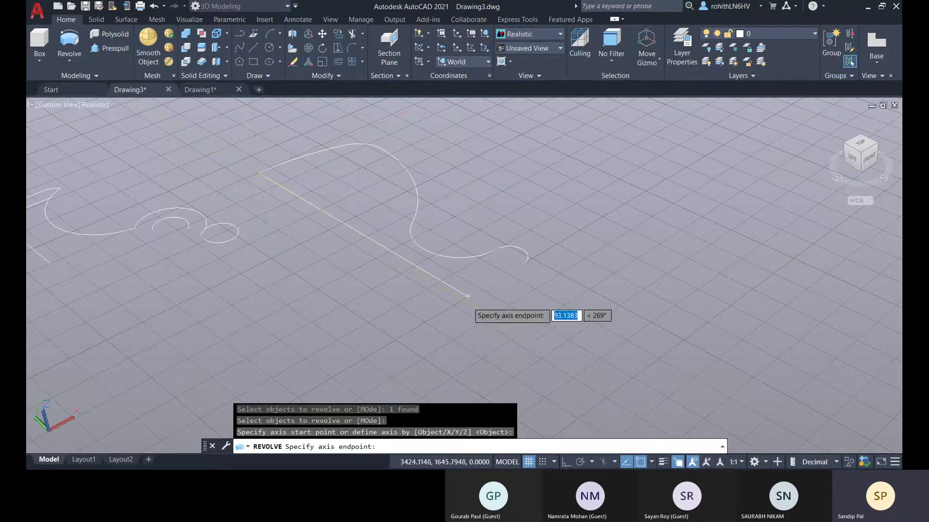
{"action": "left_click", "coordinate": [469, 294]}
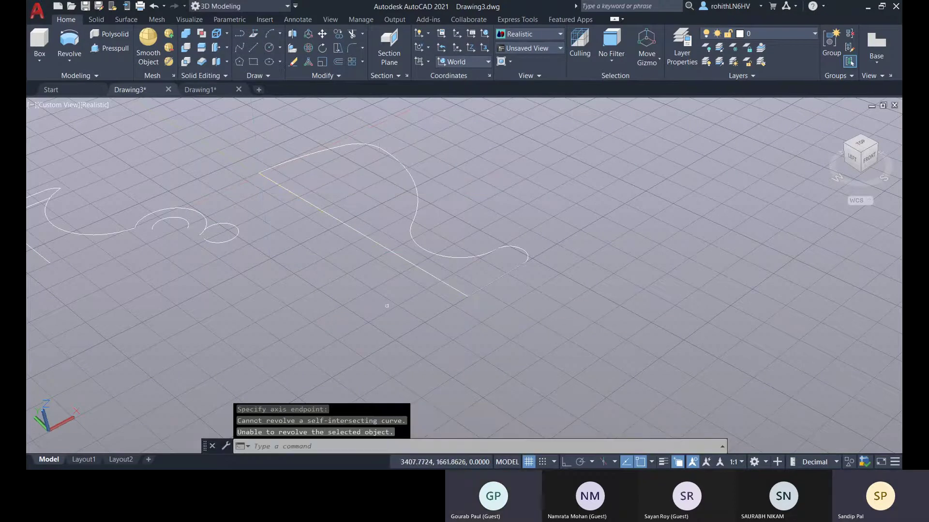
- Erase the separated outline and all remaining profile curves from the drawing
{"action": "scroll", "coordinate": [408, 247], "scroll_direction": "down", "scroll_amount": 4}
{"action": "scroll", "coordinate": [310, 234], "scroll_direction": "up", "scroll_amount": 3}
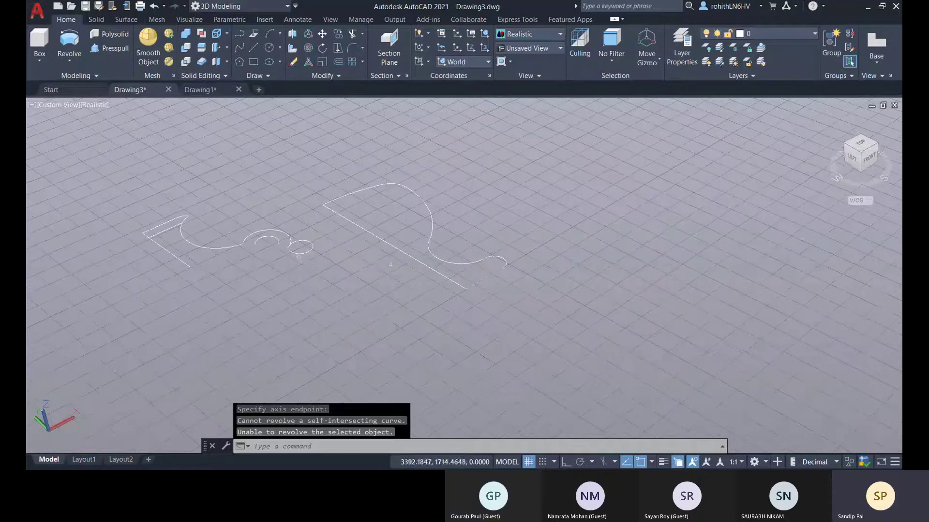
{"action": "middle_click_drag", "start_coordinate": [389, 267], "coordinate": [440, 291]}
{"action": "left_click", "coordinate": [465, 284]}
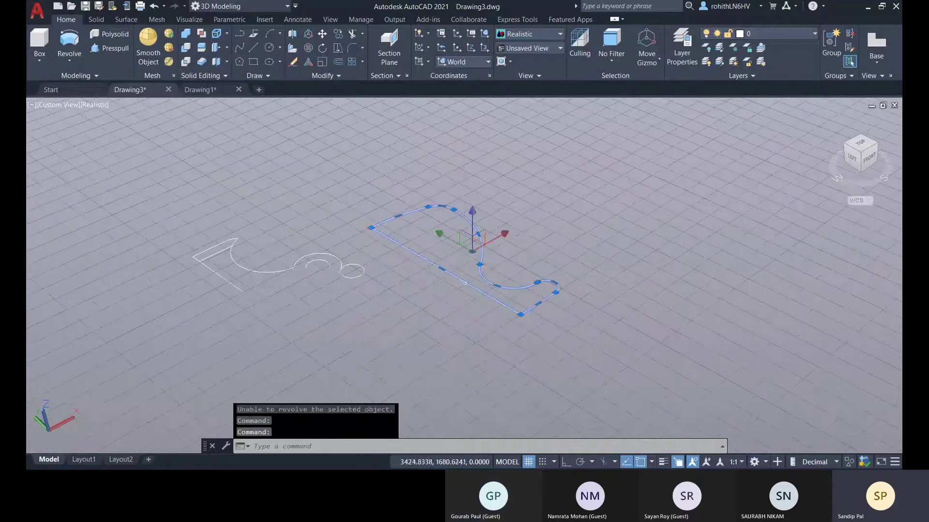
{"action": "key", "text": "Delete"}
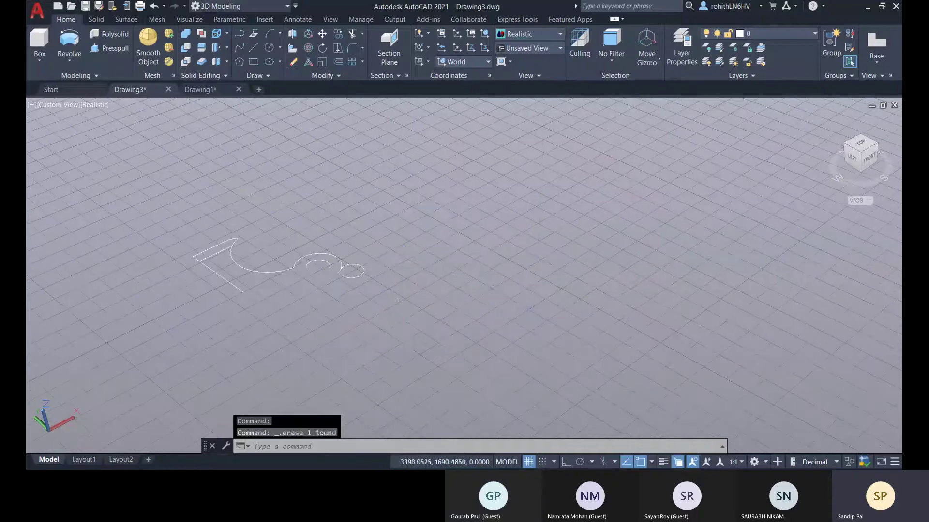
{"action": "left_click", "coordinate": [417, 303]}
{"action": "left_click", "coordinate": [130, 225]}
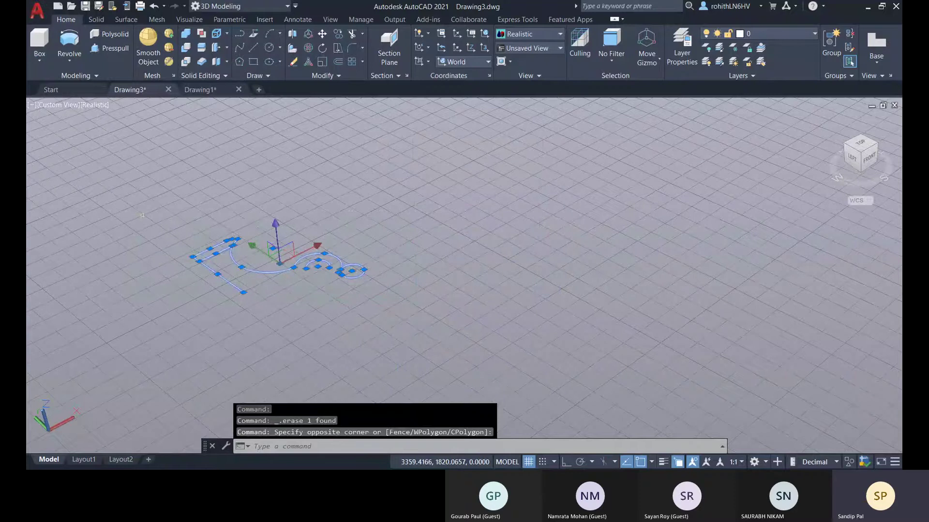
{"action": "key", "text": "Delete"}
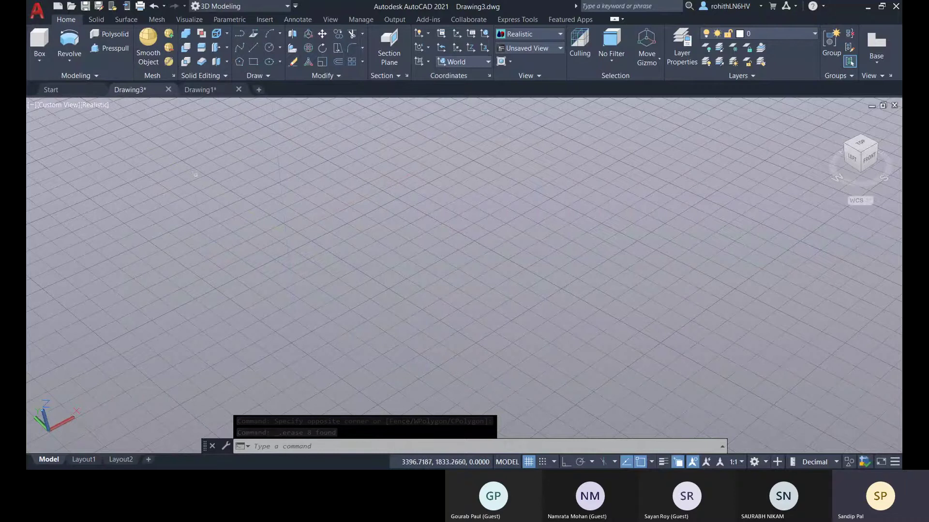
- Switch the empty drawing to the top view with the 2D Wireframe visual style
{"action": "left_click", "coordinate": [865, 148]}
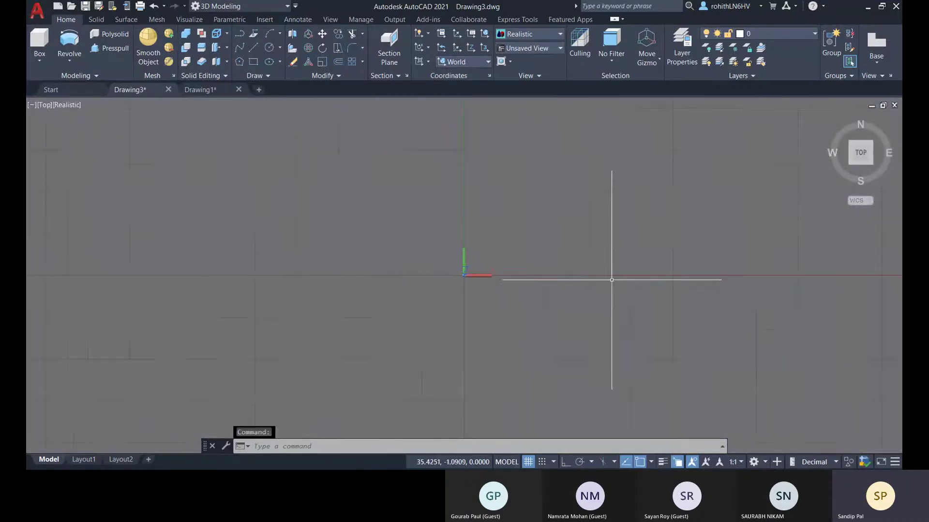
{"action": "key", "text": "ctrl+z"}
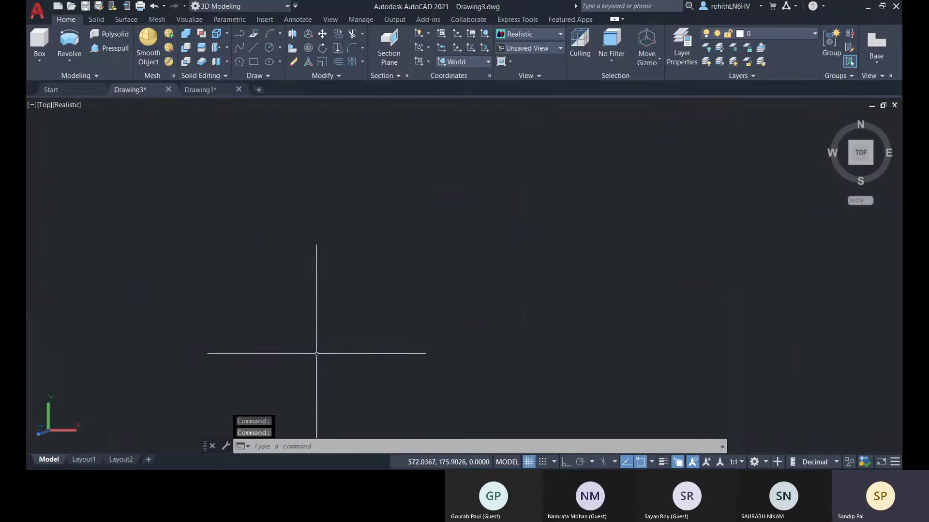
{"action": "scroll", "coordinate": [323, 340], "scroll_direction": "down", "scroll_amount": 2}
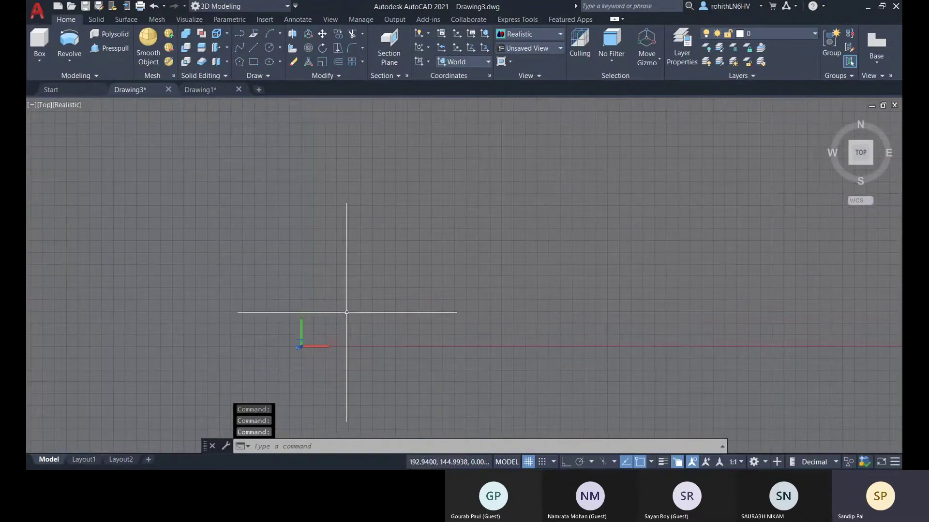
{"action": "left_click", "coordinate": [67, 105]}
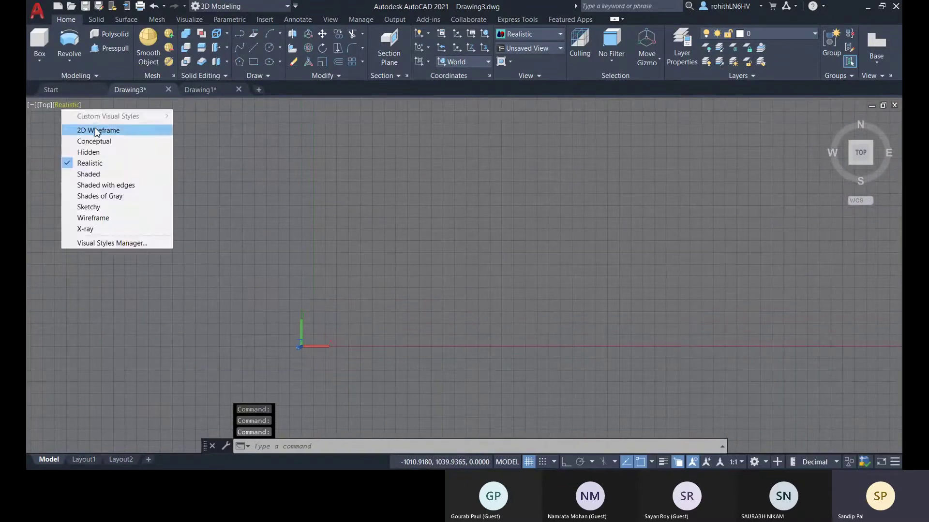
{"action": "left_click", "coordinate": [96, 132]}
{"action": "scroll", "coordinate": [433, 269], "scroll_direction": "down", "scroll_amount": 5}
{"action": "middle_click_drag", "start_coordinate": [507, 262], "coordinate": [327, 360]}
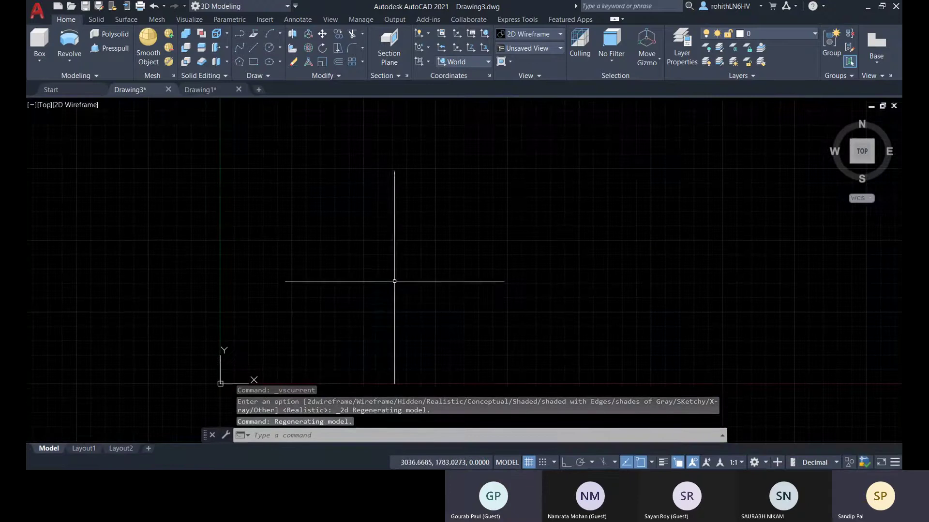
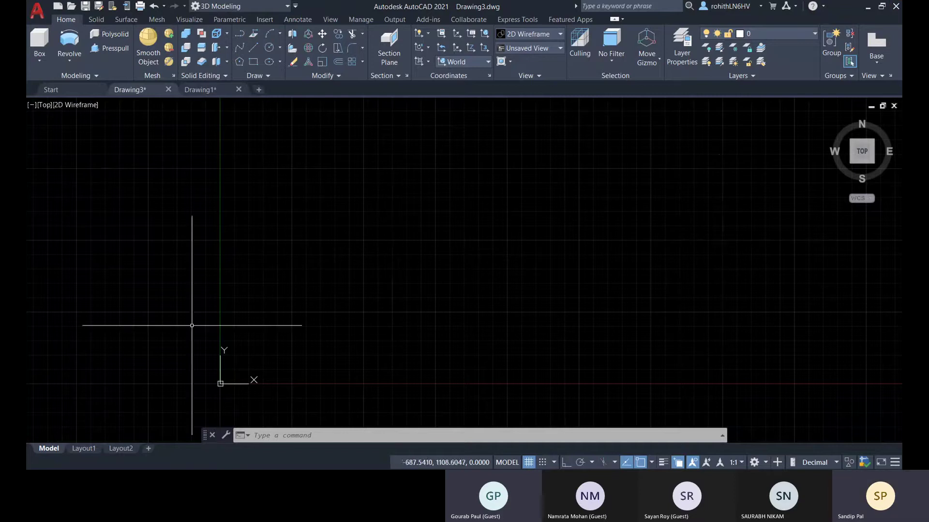
{"action": "middle_click_drag", "start_coordinate": [389, 285], "coordinate": [396, 281]}
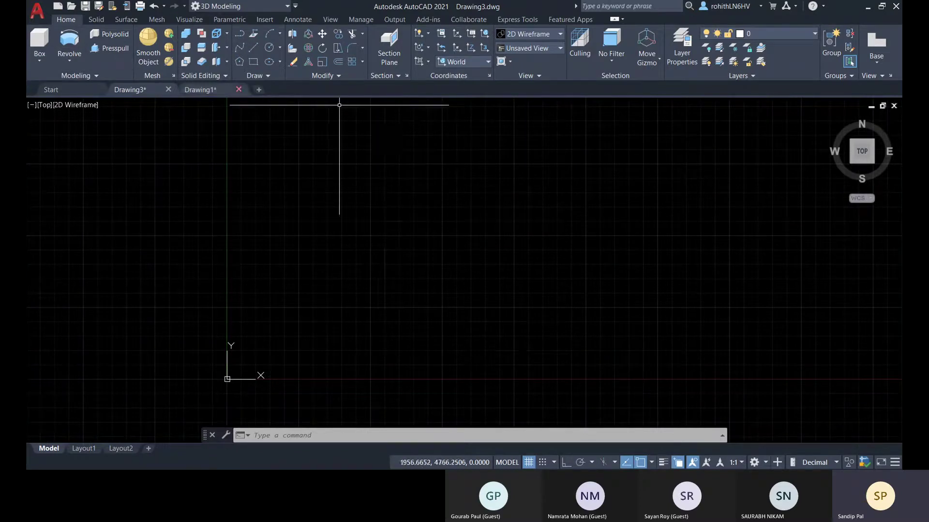
{"action": "middle_click_drag", "start_coordinate": [440, 332], "coordinate": [445, 328]}
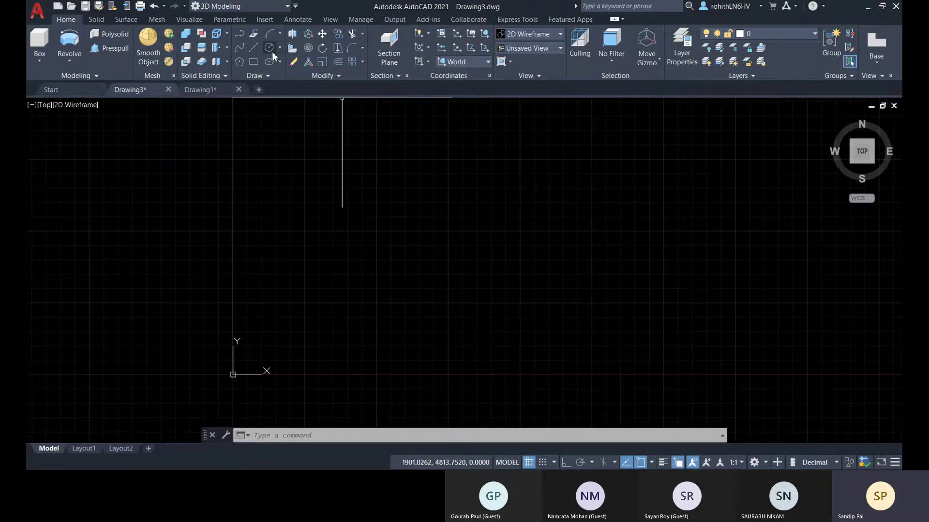
{"action": "left_click", "coordinate": [414, 330]}
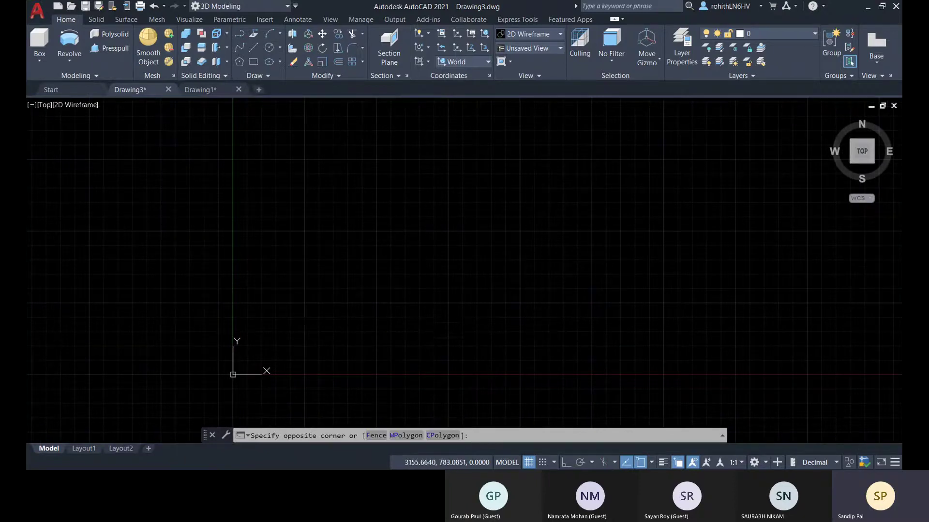
{"action": "left_click", "coordinate": [300, 135]}
- Draw two concentric circles with radii of 150 and 350, to the upper right of the origin
{"action": "left_click", "coordinate": [269, 48]}
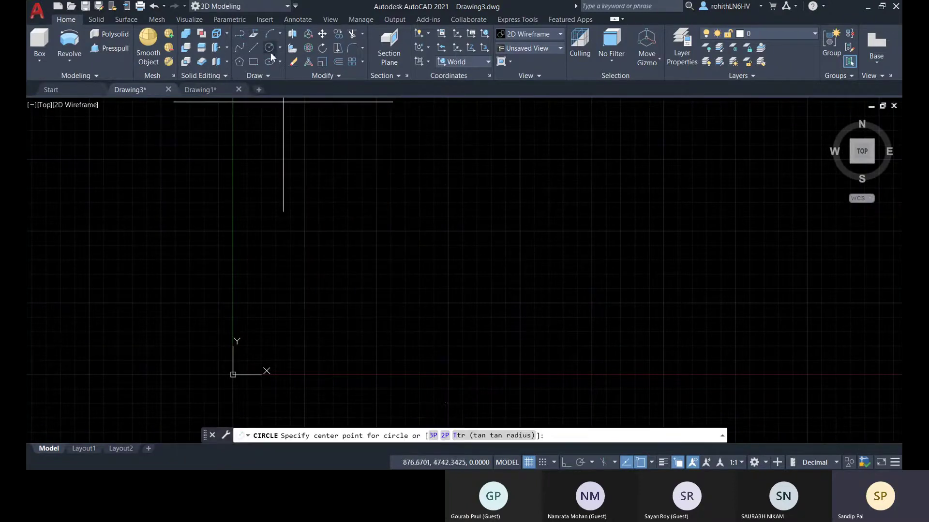
{"action": "left_click", "coordinate": [432, 321]}
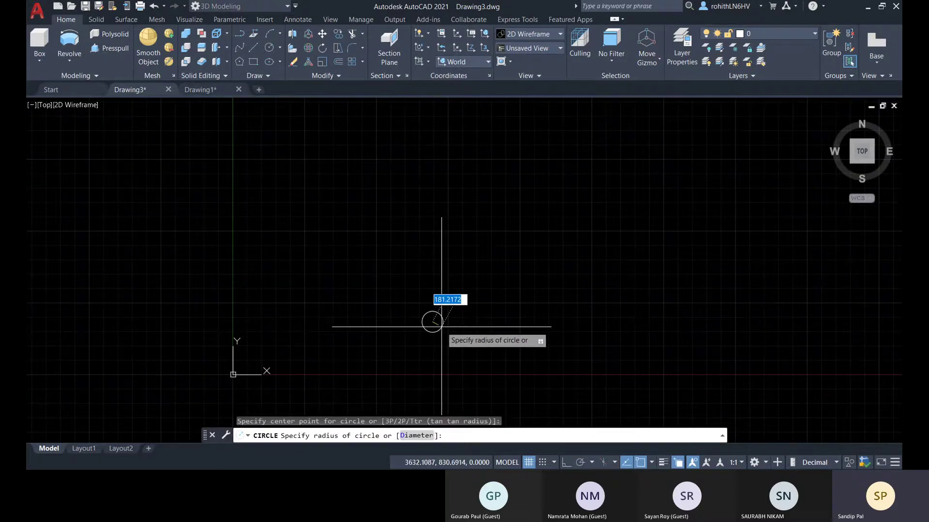
{"action": "type", "text": "150"}
{"action": "key", "text": "Return"}
{"action": "left_click", "coordinate": [270, 47]}
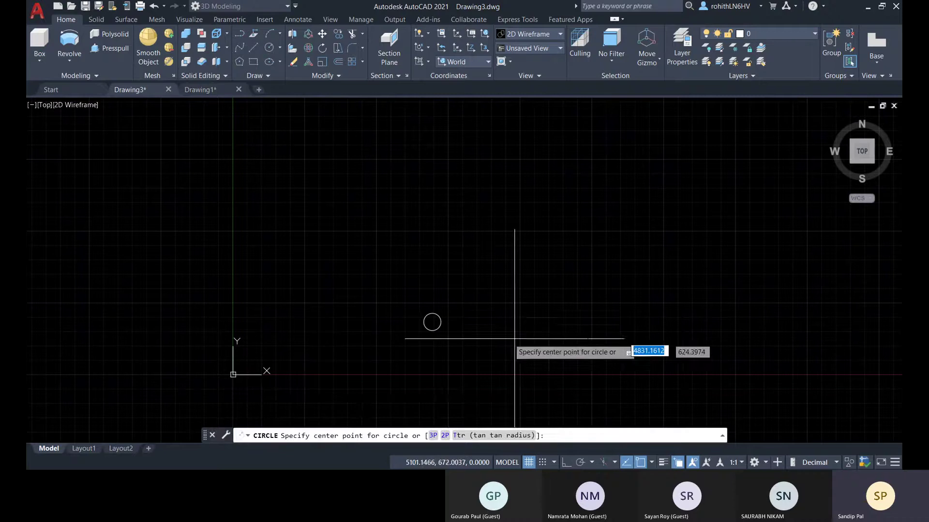
{"action": "left_click", "coordinate": [432, 322]}
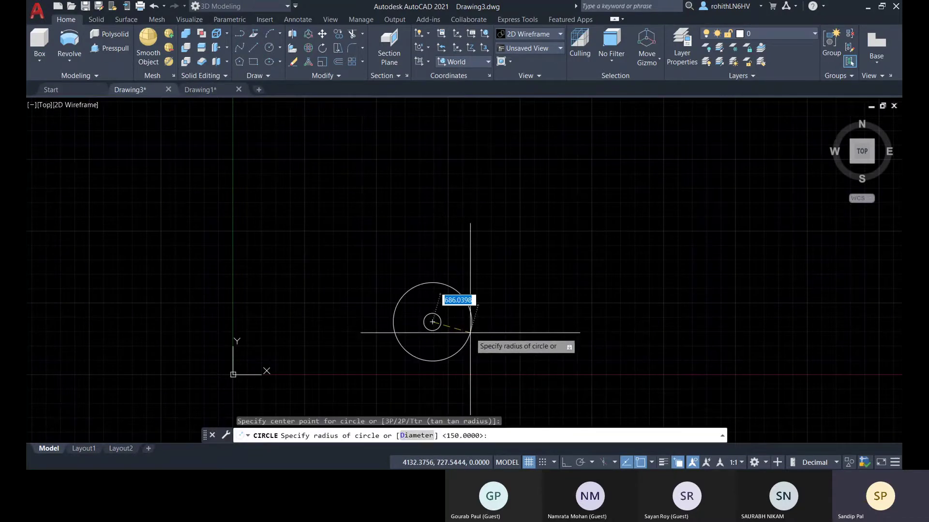
{"action": "type", "text": "350"}
{"action": "key", "text": "Return"}
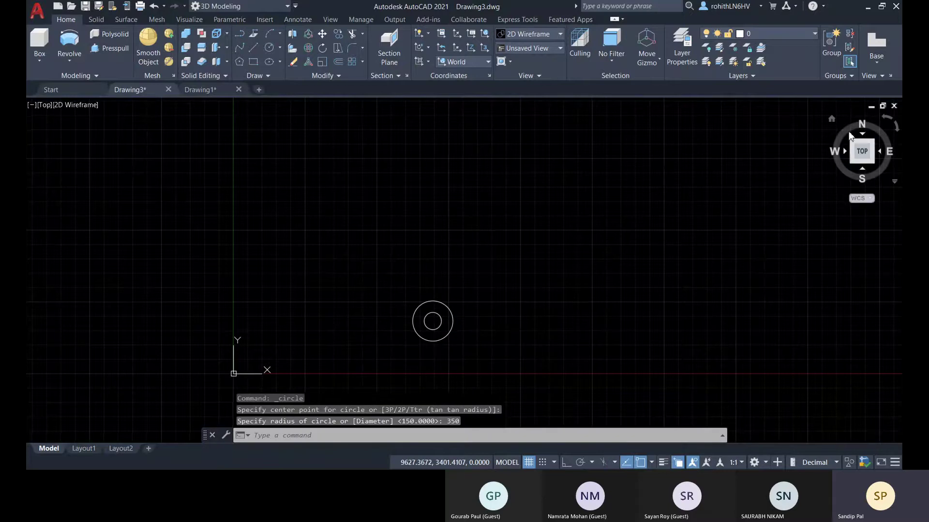
- Show the two circles in the isometric home view with the Realistic visual style and select the outer circle
{"action": "left_click", "coordinate": [831, 120]}
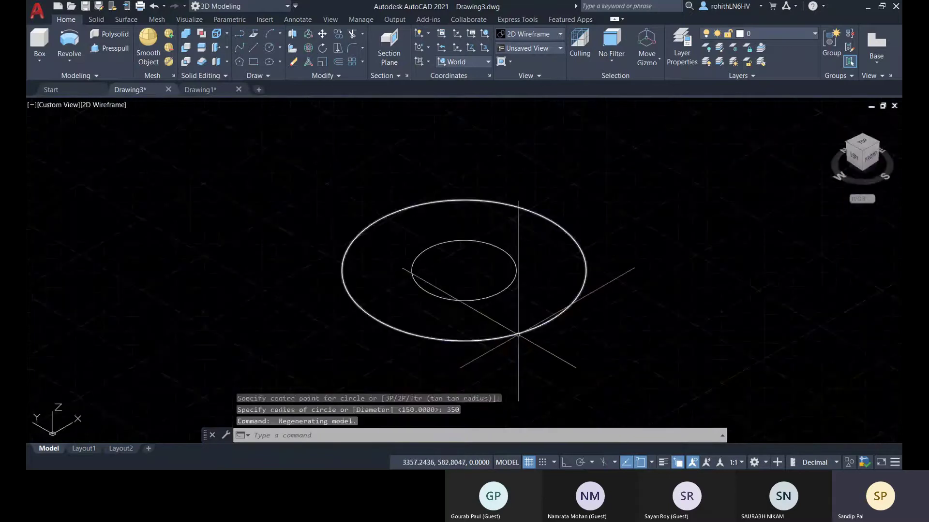
{"action": "left_click", "coordinate": [521, 332]}
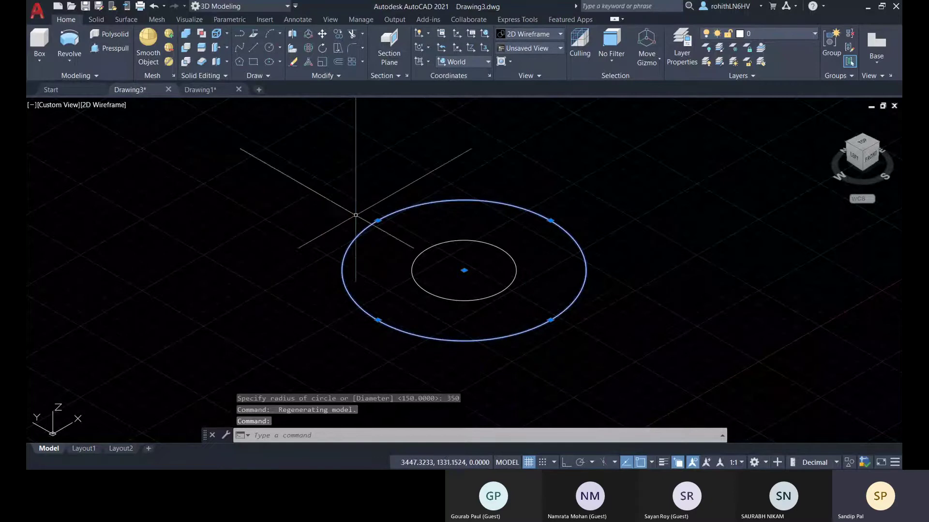
{"action": "left_click", "coordinate": [111, 111]}
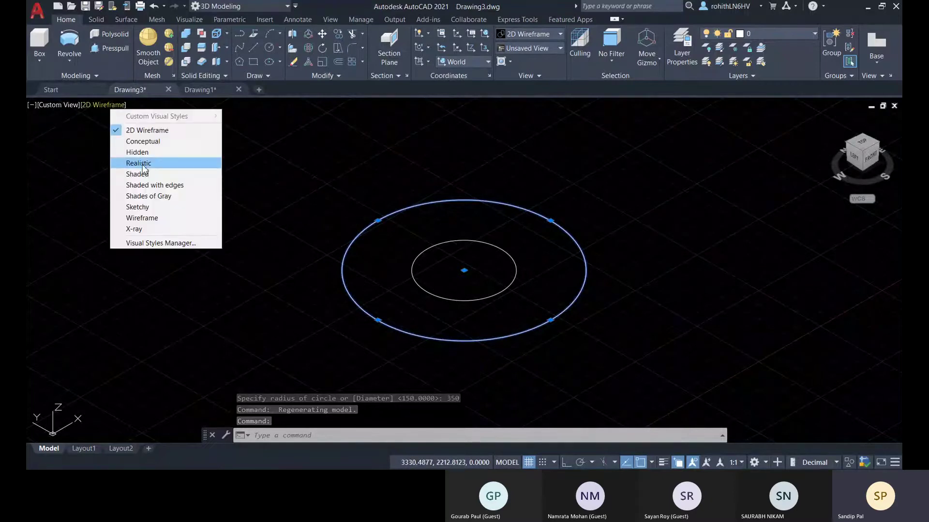
{"action": "left_click", "coordinate": [138, 170]}
{"action": "left_click", "coordinate": [531, 321]}
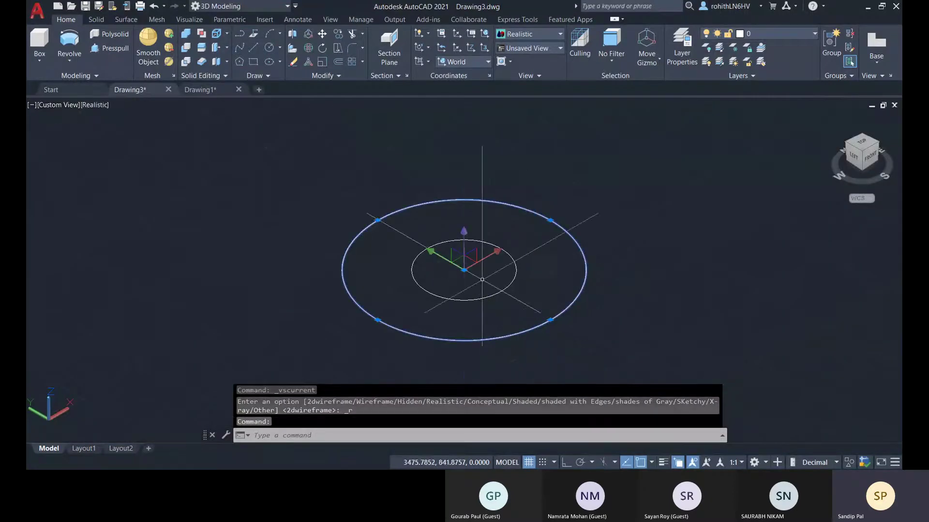
- Move the 350-radius circle straight up along the Z axis by 1200
{"action": "left_click", "coordinate": [463, 234]}
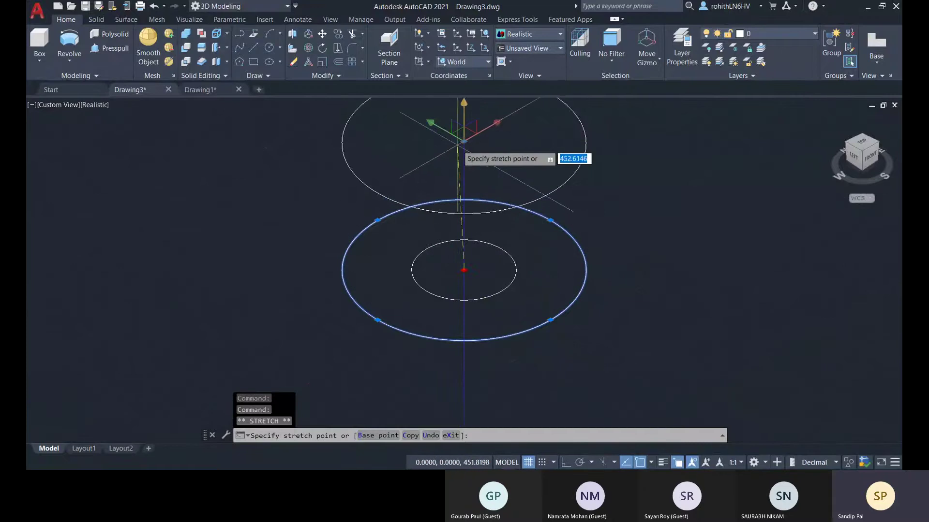
{"action": "scroll", "coordinate": [455, 159], "scroll_direction": "down", "scroll_amount": 3}
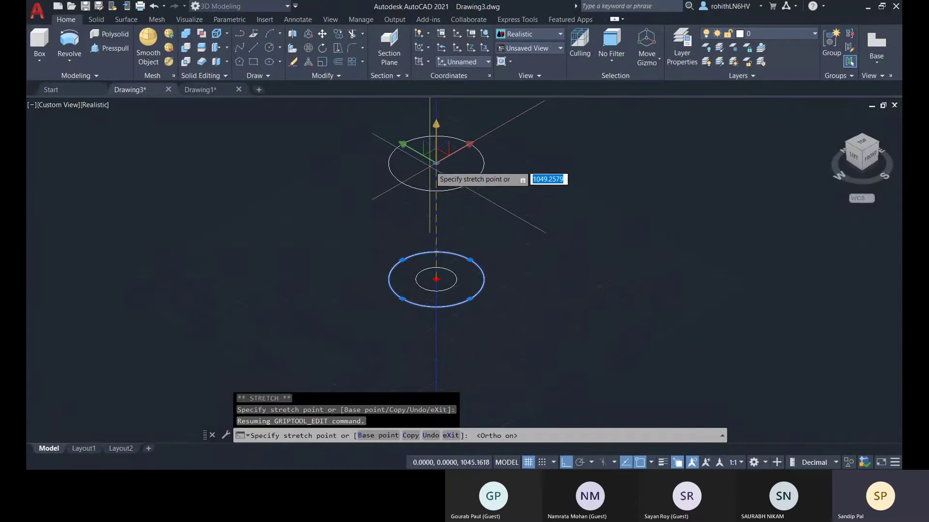
{"action": "type", "text": "1200"}
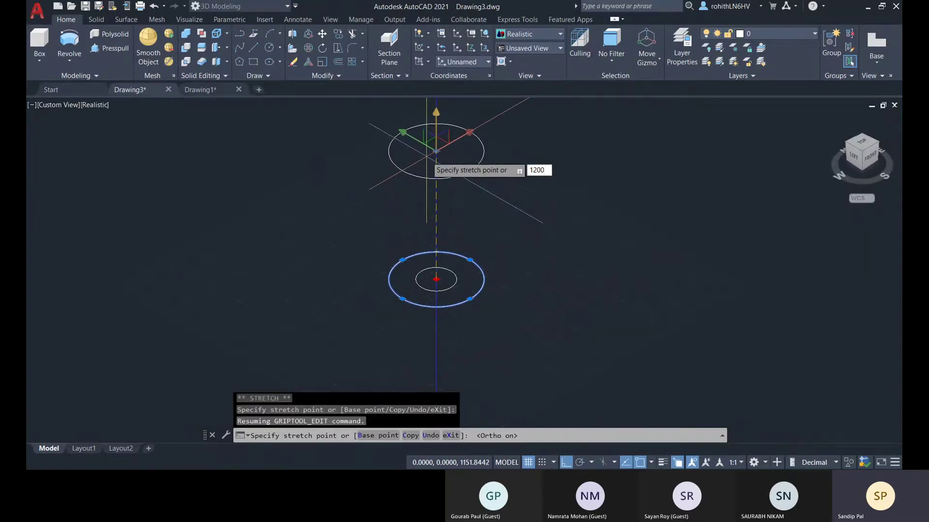
{"action": "key", "text": "Return"}
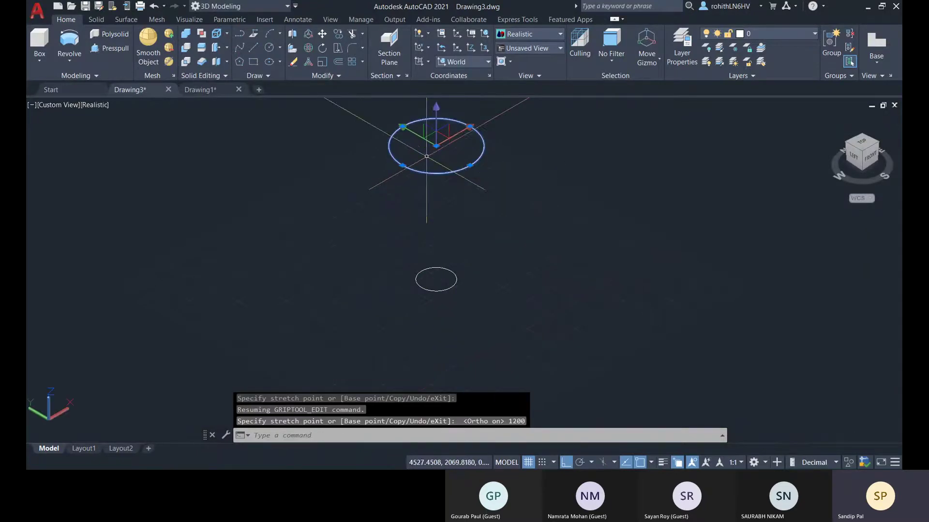
{"action": "key", "text": "Escape"}
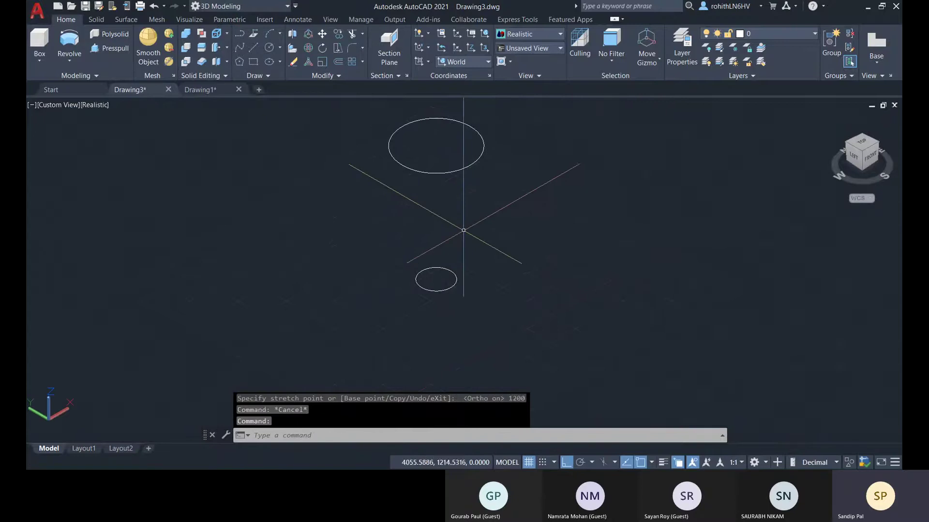
{"action": "middle_click_drag", "start_coordinate": [476, 278], "coordinate": [475, 294]}
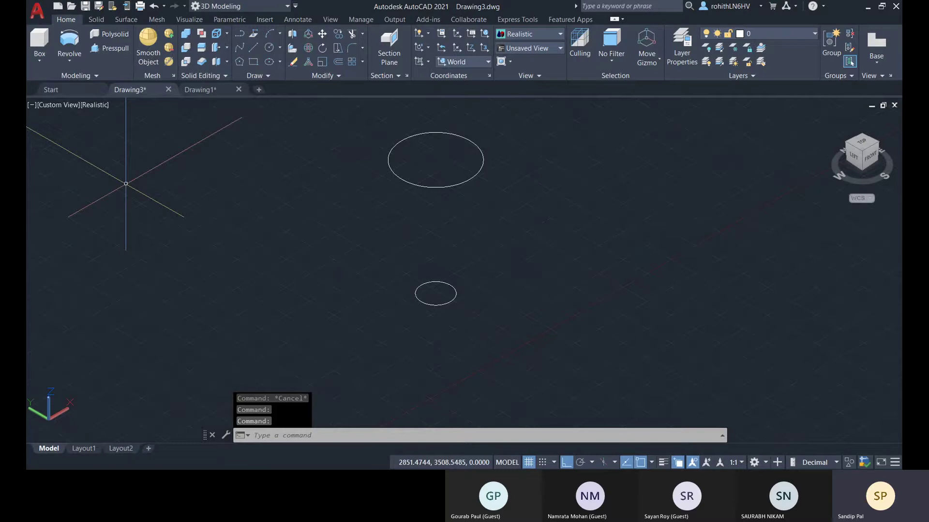
{"action": "left_click", "coordinate": [71, 60]}
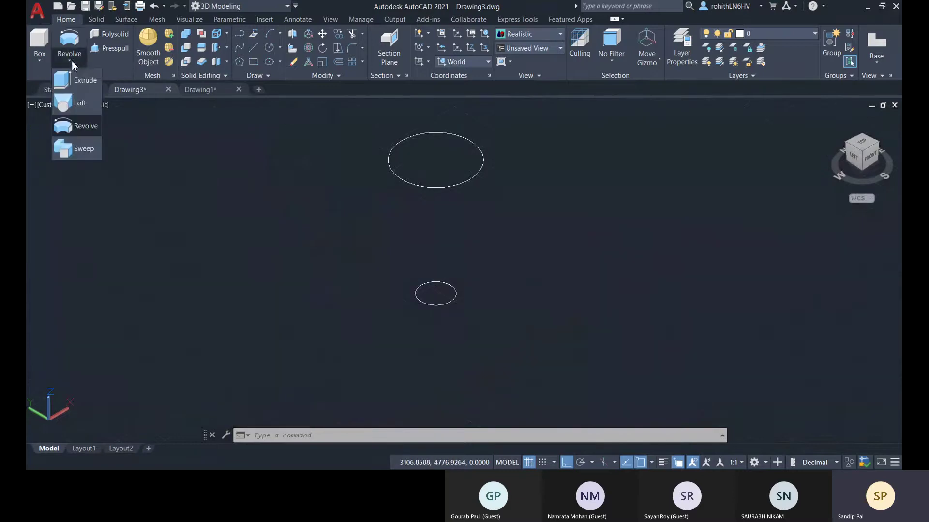
{"action": "left_click", "coordinate": [84, 103]}
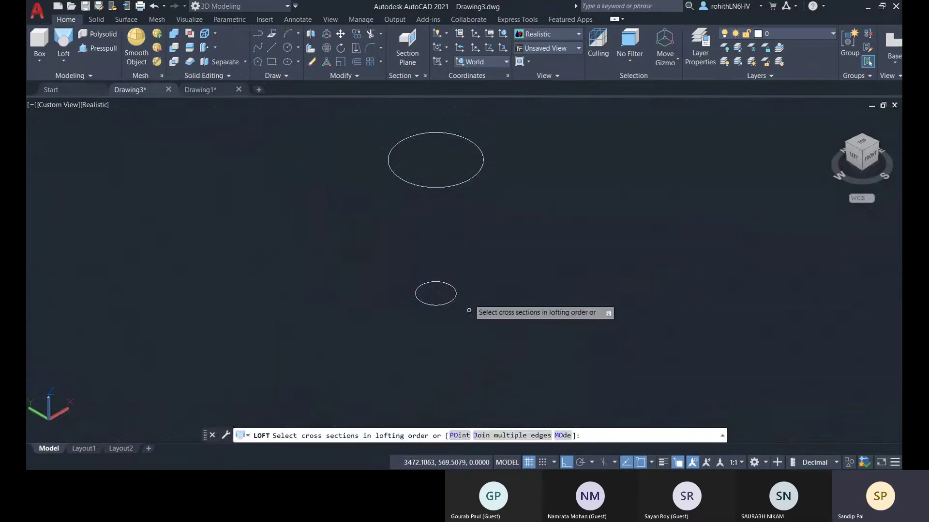
{"action": "left_click", "coordinate": [455, 291]}
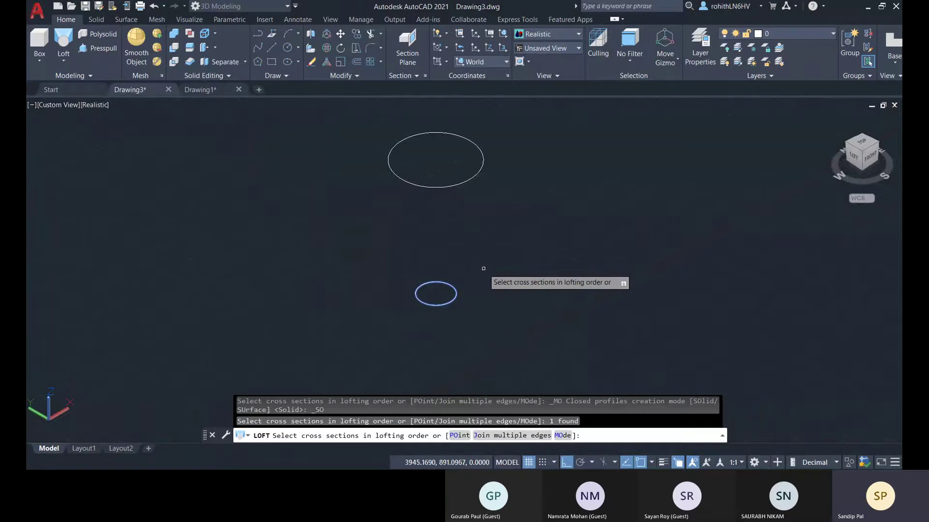
{"action": "key", "text": "Return"}
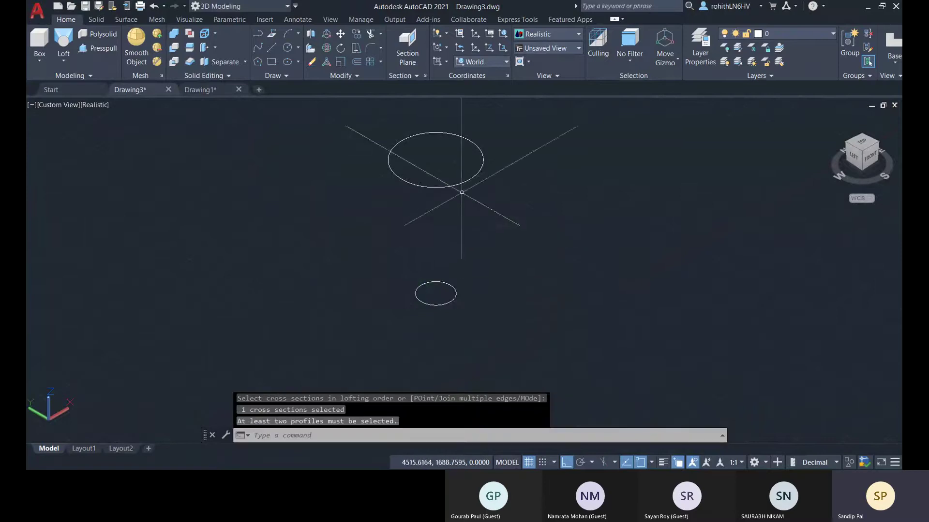
- Loft a solid from the small lower circle to the large raised circle, using the Cross sections only option
{"action": "left_click", "coordinate": [63, 42]}
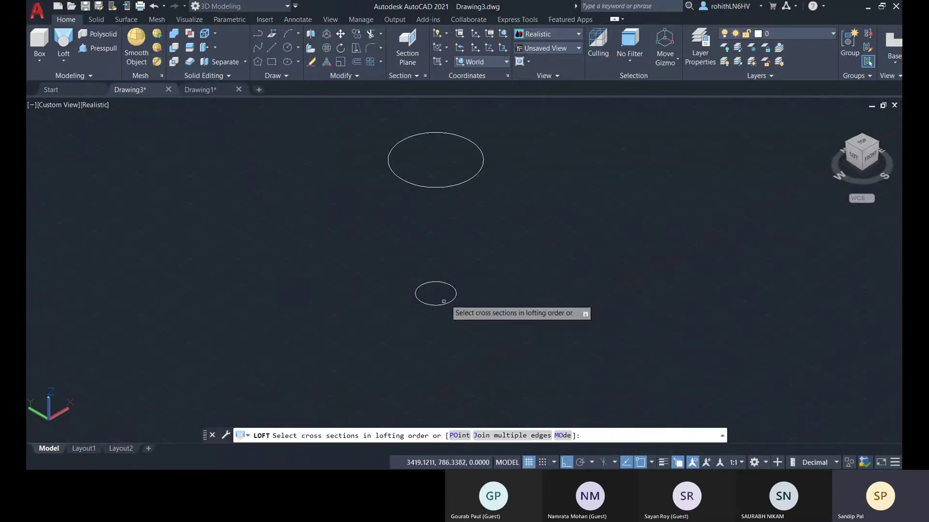
{"action": "left_click", "coordinate": [455, 294]}
{"action": "left_click", "coordinate": [450, 187]}
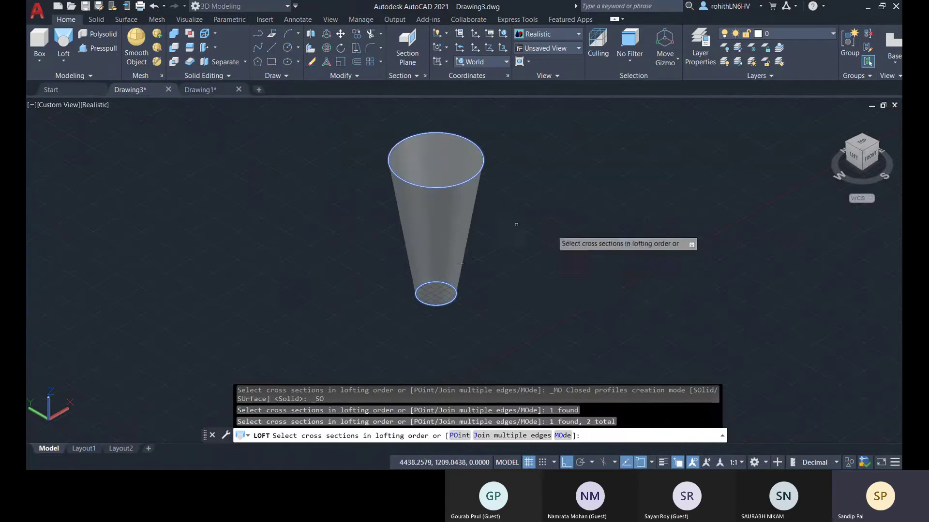
{"action": "key", "text": "Return"}
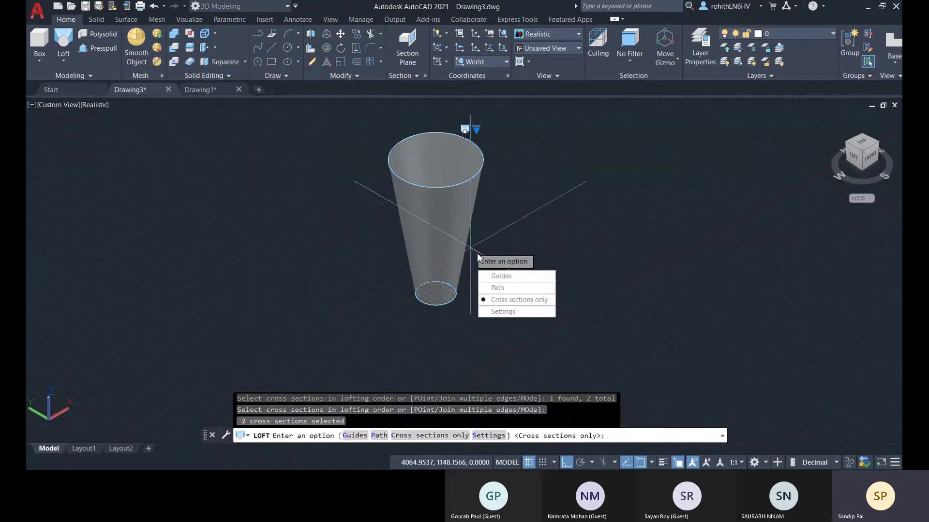
{"action": "key", "text": "Return"}
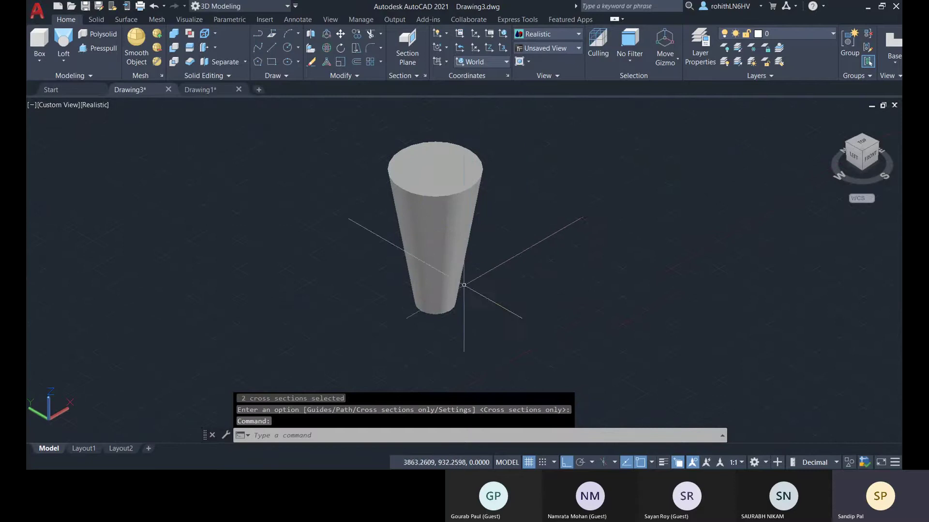
- Shell the lofted tapered solid with an offset distance of 10, keeping all of its faces closed
{"action": "scroll", "coordinate": [426, 154], "scroll_direction": "up", "scroll_amount": 3}
{"action": "left_click", "coordinate": [426, 150]}
{"action": "scroll", "coordinate": [457, 225], "scroll_direction": "down", "scroll_amount": 4}
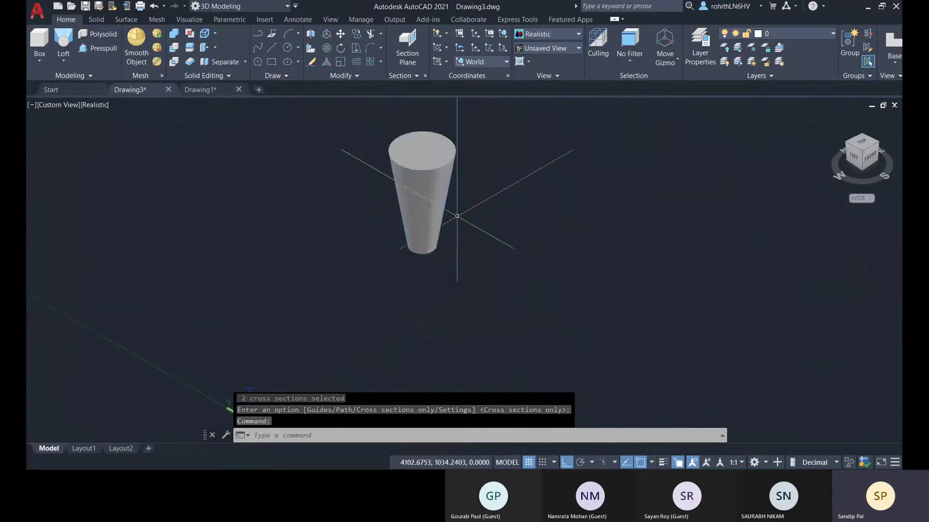
{"action": "middle_click_drag", "start_coordinate": [457, 216], "coordinate": [232, 244], "text": "shift"}
{"action": "scroll", "coordinate": [422, 197], "scroll_direction": "up", "scroll_amount": 3}
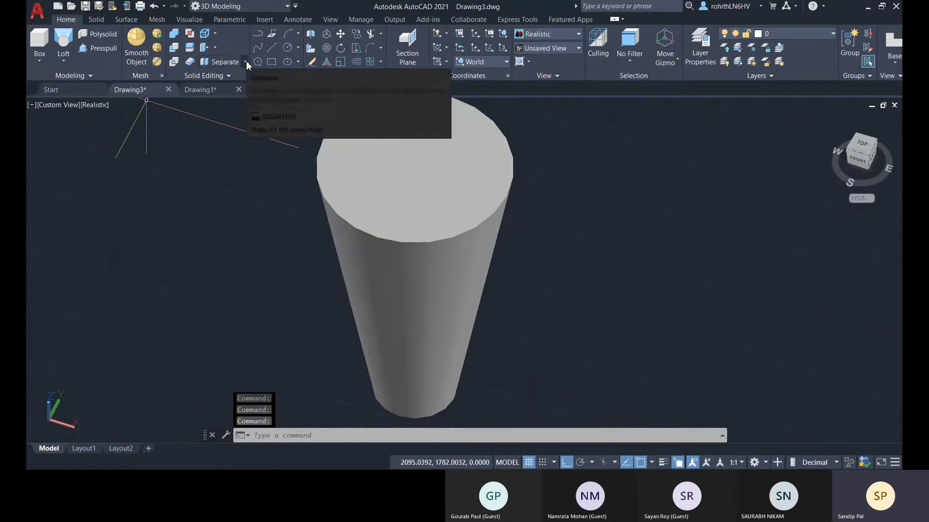
{"action": "left_click", "coordinate": [216, 47]}
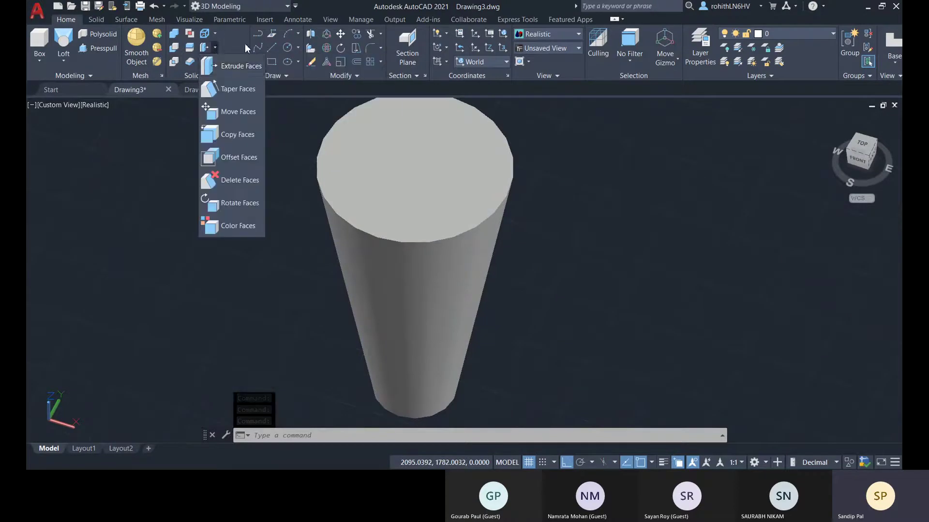
{"action": "left_click", "coordinate": [245, 61]}
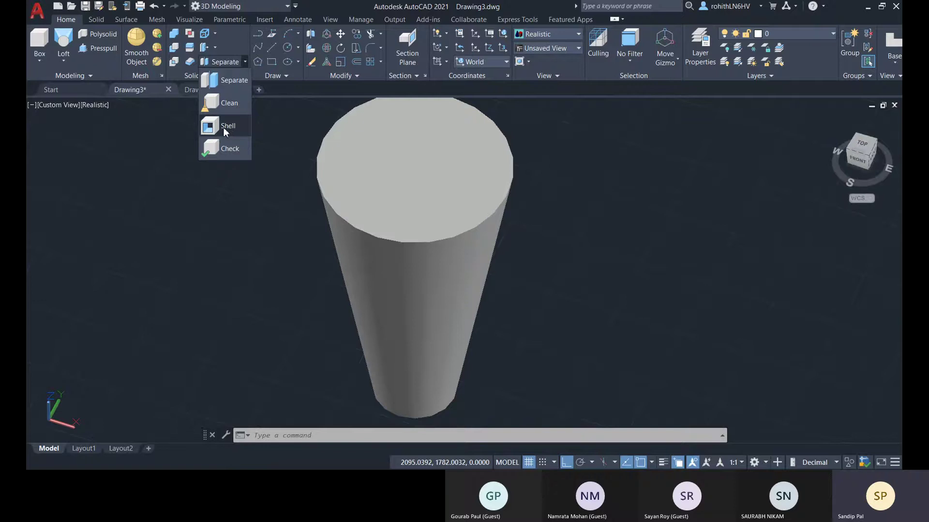
{"action": "left_click", "coordinate": [223, 128]}
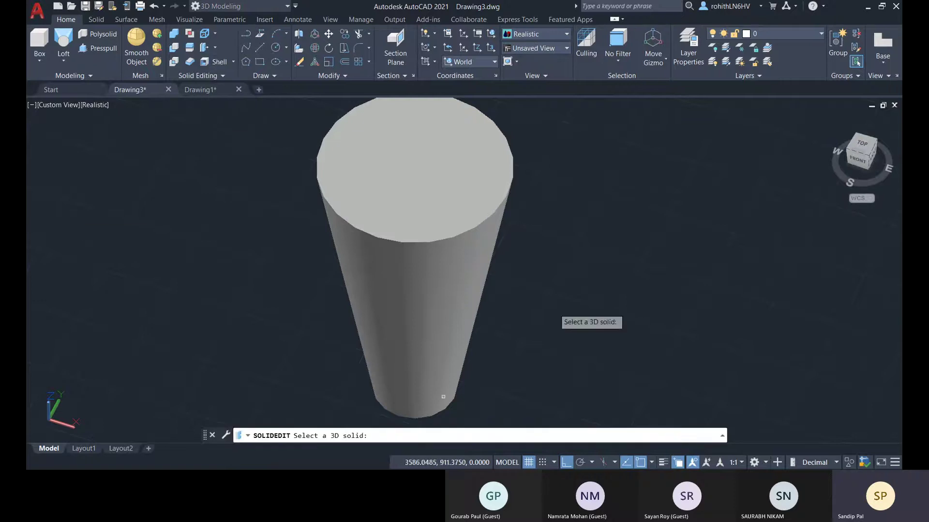
{"action": "left_click", "coordinate": [389, 236]}
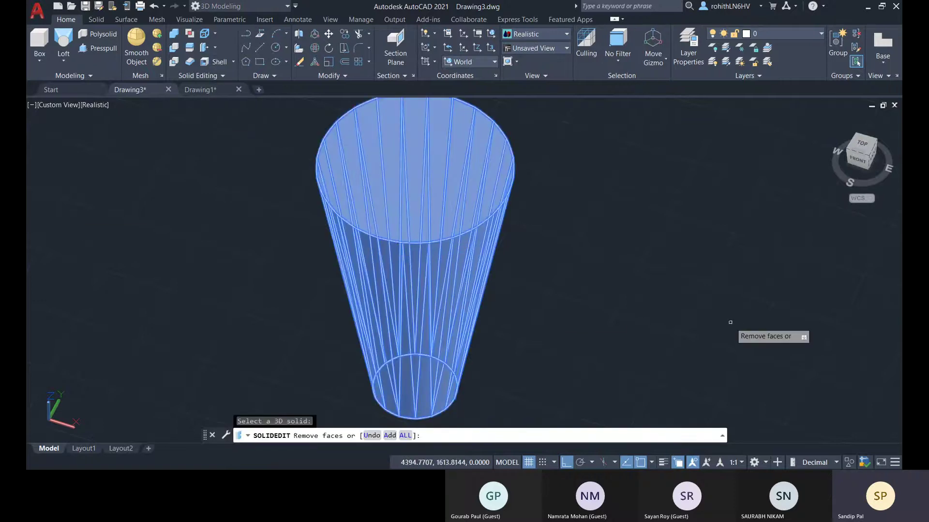
{"action": "key", "text": "Return"}
{"action": "scroll", "coordinate": [389, 234], "scroll_direction": "up", "scroll_amount": 3}
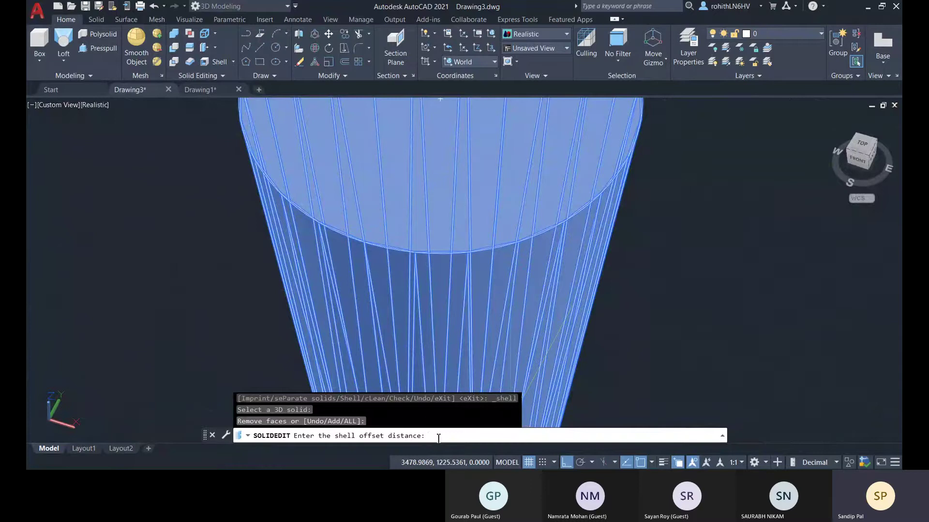
{"action": "type", "text": "10"}
{"action": "key", "text": "Return"}
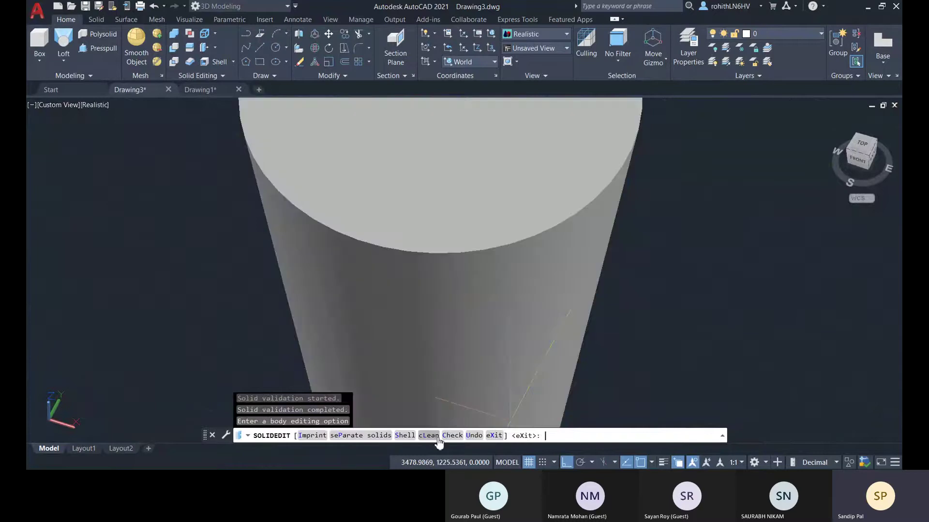
{"action": "key", "text": "Down"}
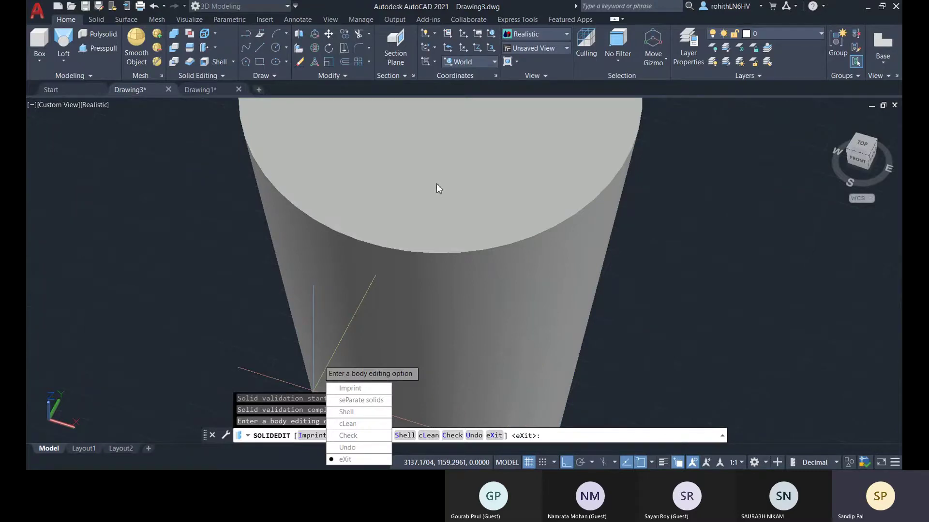
{"action": "key", "text": "Escape"}
{"action": "key", "text": "Escape"}
{"action": "key", "text": "Escape"}
- Try to shell the tapered solid again with its top face removed, to open it at the rim
{"action": "scroll", "coordinate": [566, 242], "scroll_direction": "down", "scroll_amount": 5}
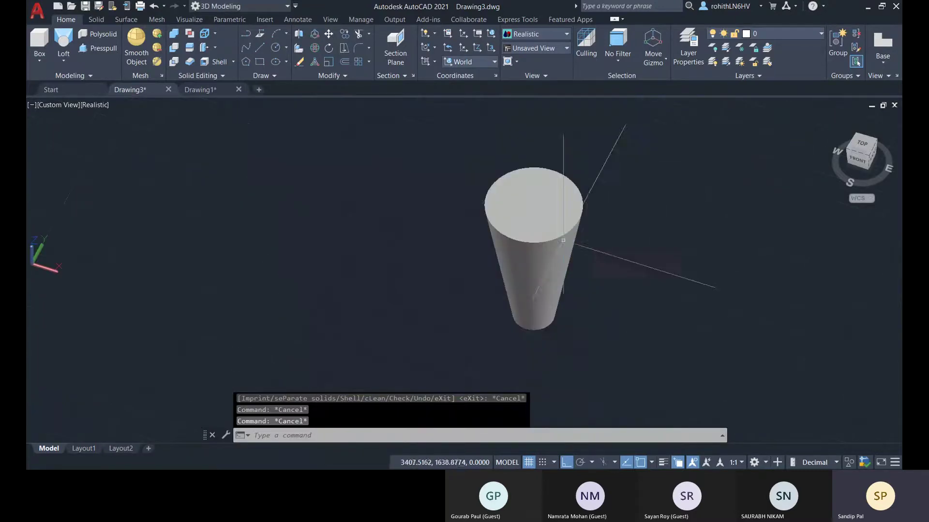
{"action": "left_click", "coordinate": [215, 61]}
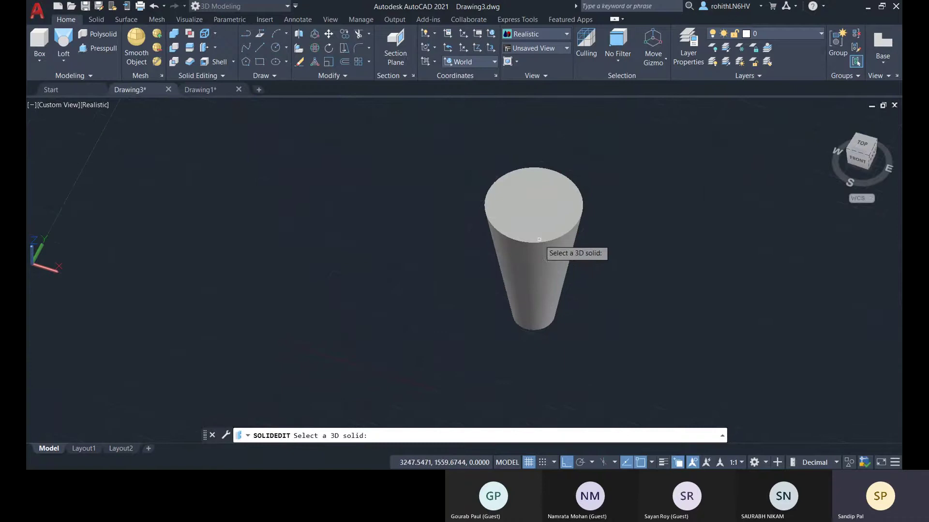
{"action": "left_click", "coordinate": [537, 214]}
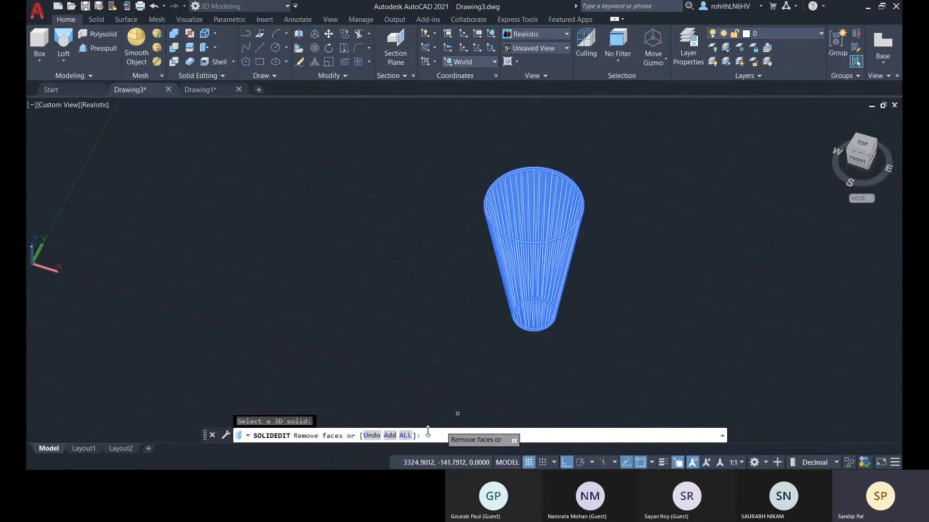
{"action": "middle_click_drag", "start_coordinate": [653, 253], "coordinate": [543, 190], "text": "shift"}
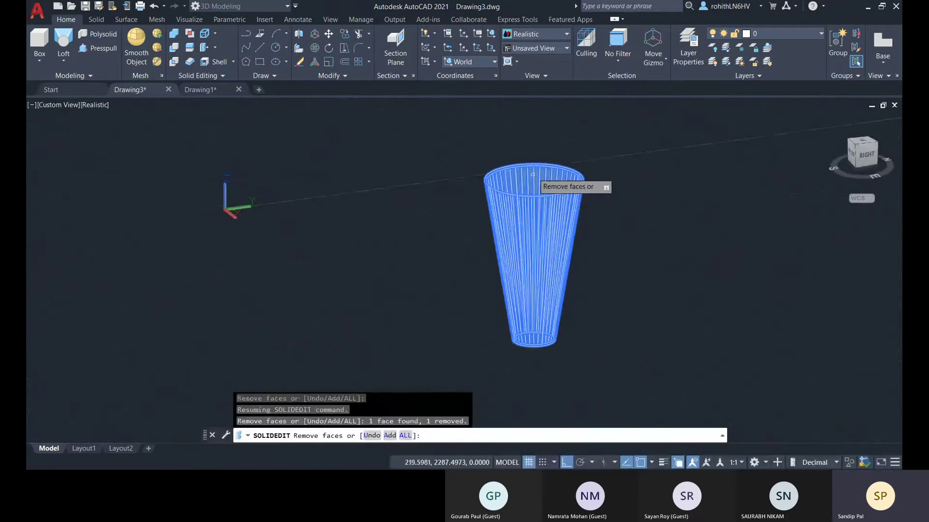
{"action": "scroll", "coordinate": [537, 189], "scroll_direction": "up", "scroll_amount": 2}
{"action": "middle_click_drag", "start_coordinate": [643, 214], "coordinate": [448, 386], "text": "shift"}
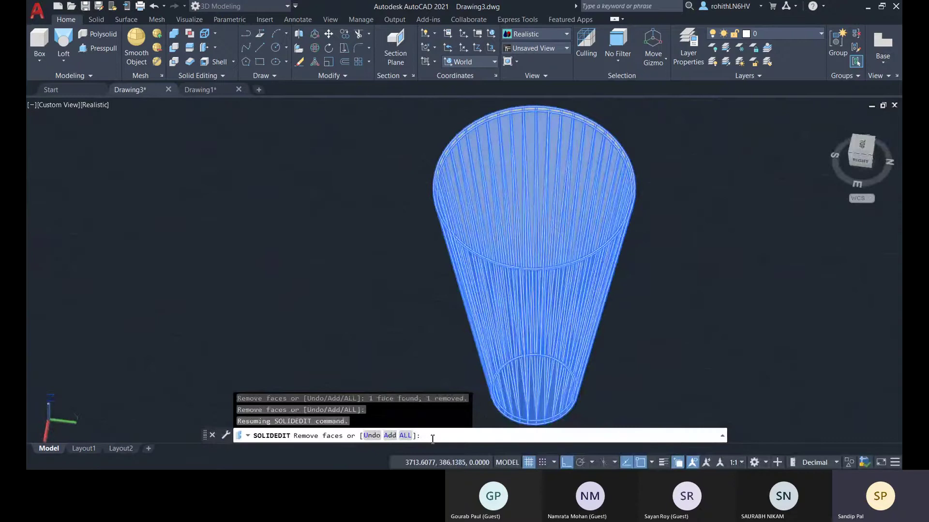
{"action": "key", "text": "Return"}
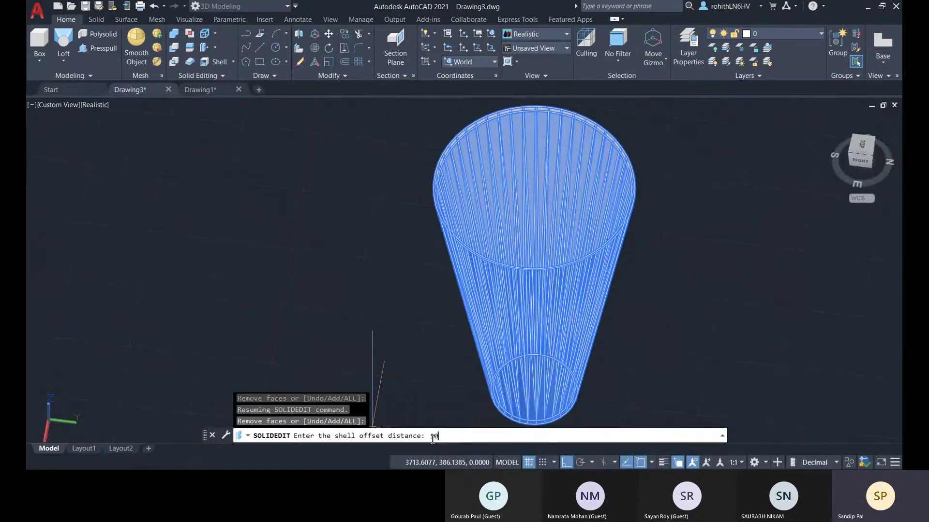
{"action": "key", "text": "Return"}
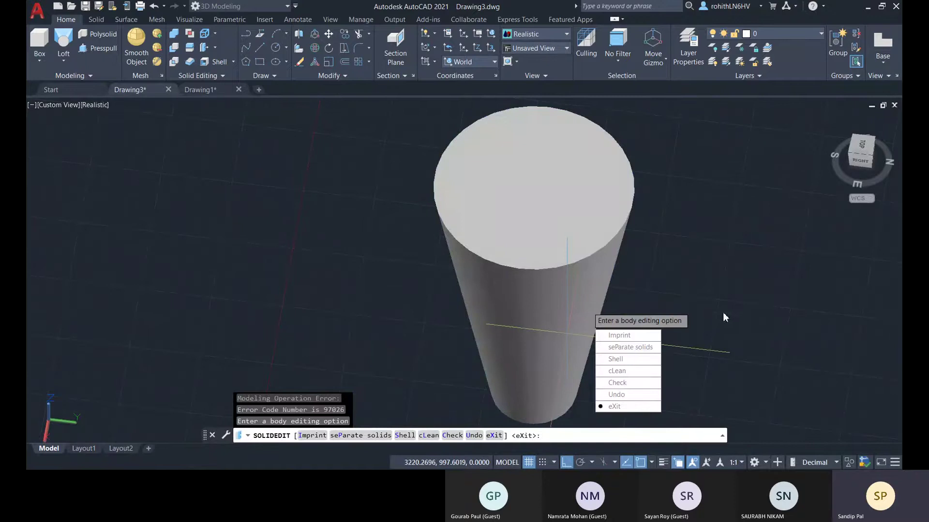
{"action": "left_click", "coordinate": [622, 406]}
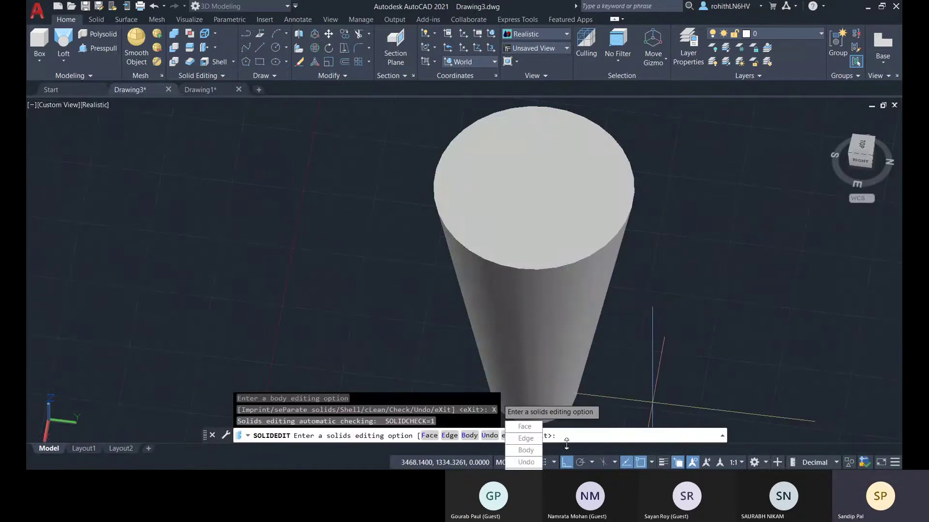
- Examine the top rim of the tapered solid from several angles for an opening
{"action": "key", "text": "Return"}
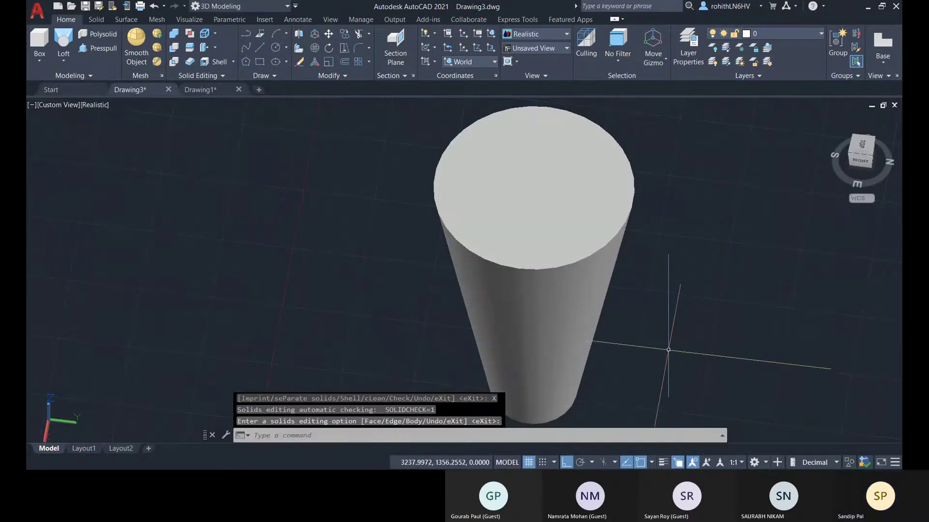
{"action": "middle_click_drag", "start_coordinate": [667, 347], "coordinate": [540, 203], "text": "shift"}
{"action": "scroll", "coordinate": [504, 289], "scroll_direction": "up", "scroll_amount": 5}
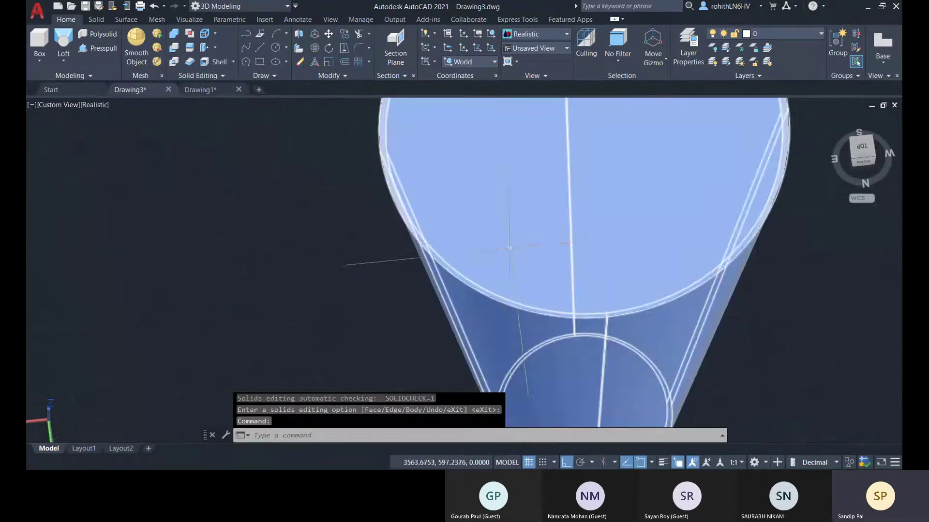
{"action": "scroll", "coordinate": [504, 289], "scroll_direction": "down", "scroll_amount": 3}
{"action": "scroll", "coordinate": [415, 300], "scroll_direction": "up", "scroll_amount": 3}
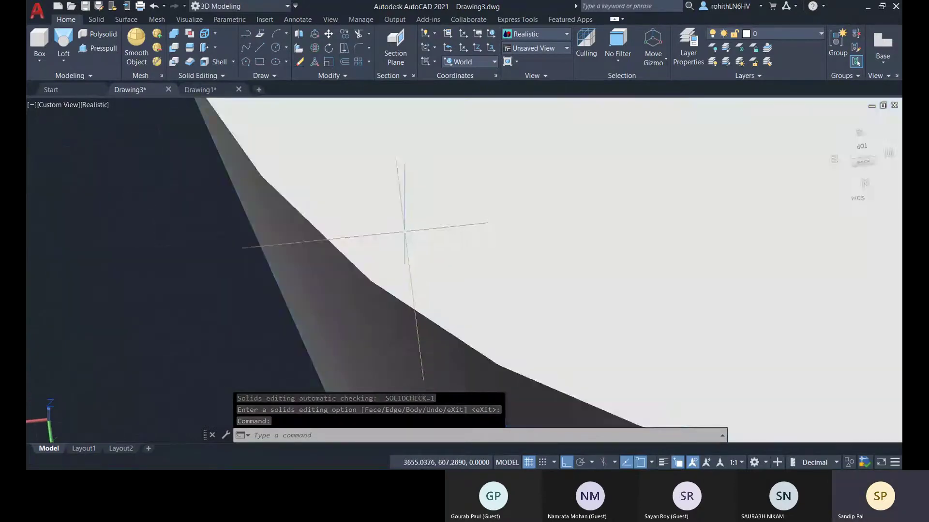
{"action": "scroll", "coordinate": [416, 260], "scroll_direction": "down", "scroll_amount": 3}
{"action": "scroll", "coordinate": [416, 259], "scroll_direction": "down", "scroll_amount": 5}
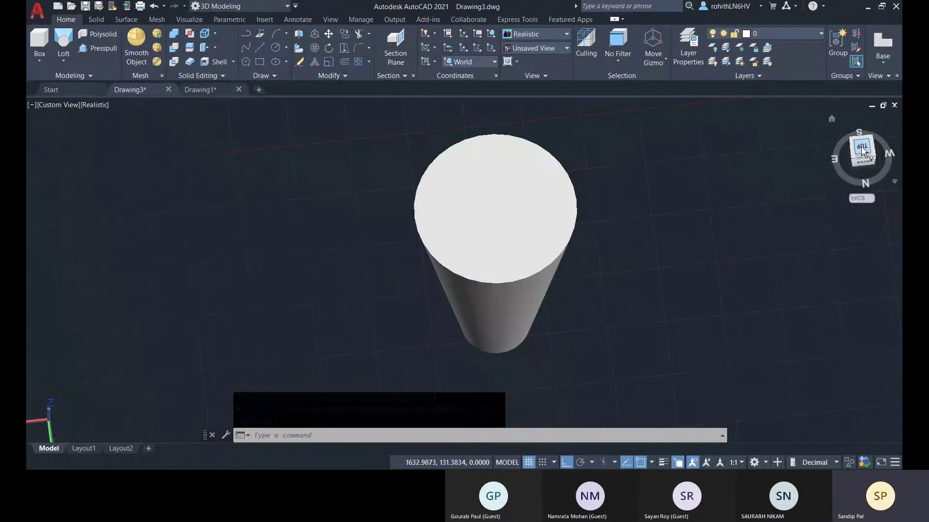
- Inspect the shelled solid's walls from the top in the 2D Wireframe visual style, and return to Realistic
{"action": "left_click", "coordinate": [887, 117]}
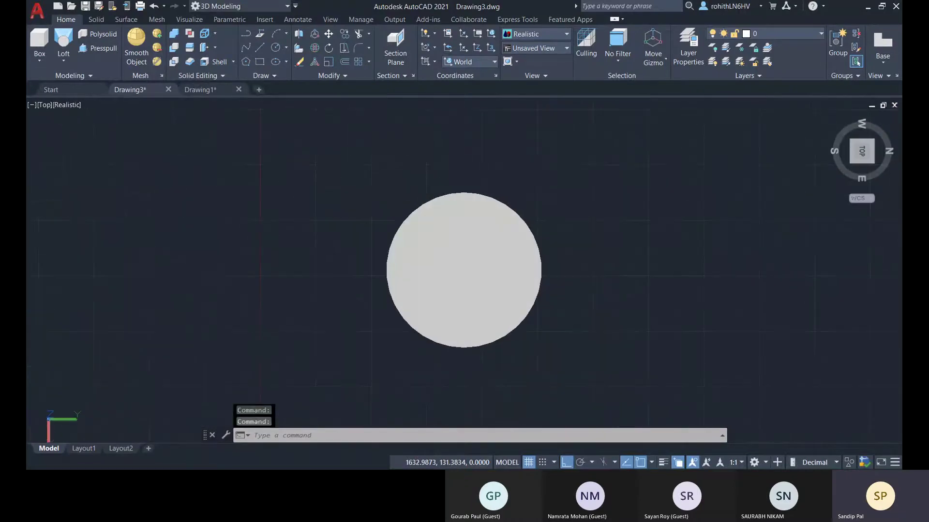
{"action": "left_click", "coordinate": [81, 106]}
{"action": "left_click", "coordinate": [97, 122]}
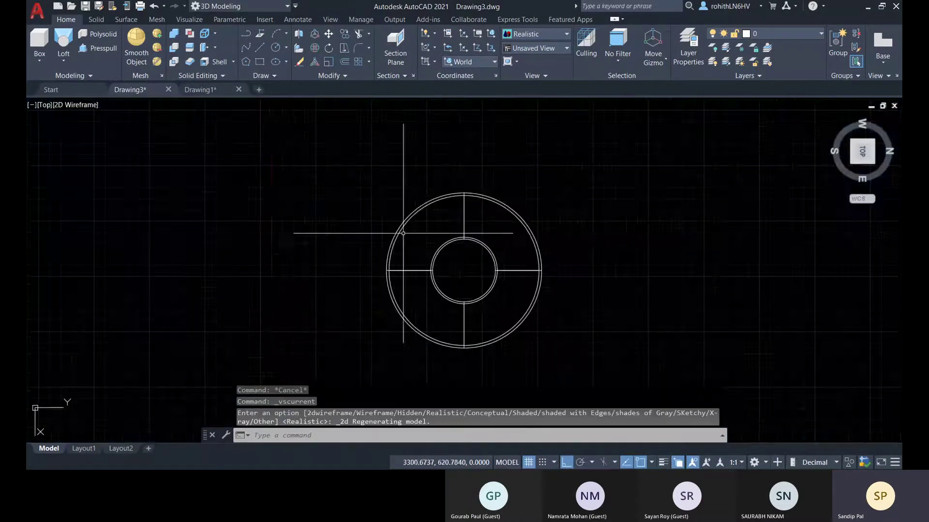
{"action": "scroll", "coordinate": [366, 205], "scroll_direction": "up", "scroll_amount": 4}
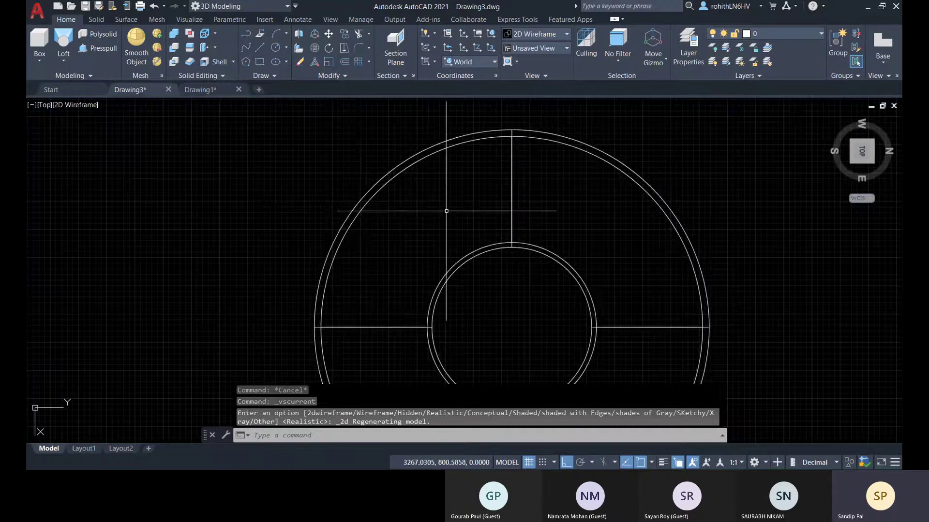
{"action": "scroll", "coordinate": [485, 224], "scroll_direction": "down", "scroll_amount": 4}
{"action": "scroll", "coordinate": [492, 234], "scroll_direction": "up", "scroll_amount": 4}
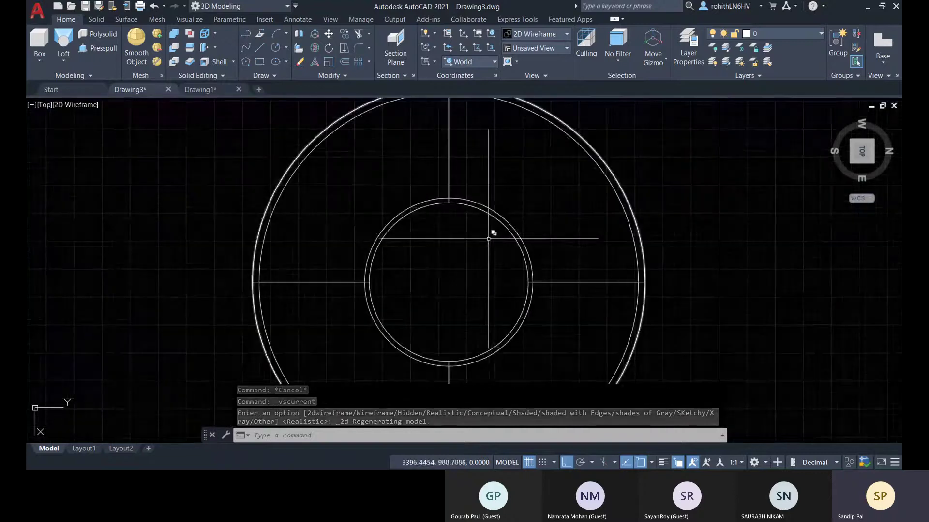
{"action": "key", "text": "ctrl+z"}
{"action": "key", "text": "ctrl+z"}
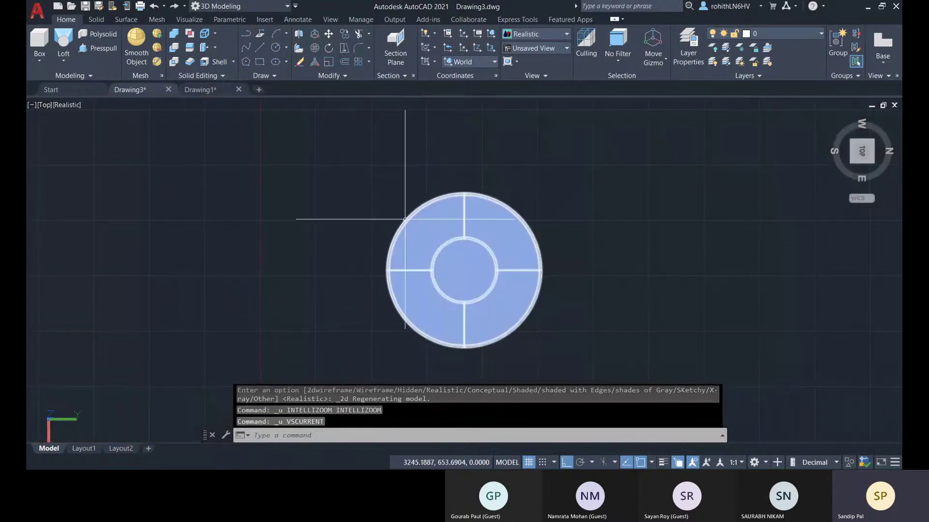
{"action": "scroll", "coordinate": [468, 197], "scroll_direction": "up", "scroll_amount": 2}
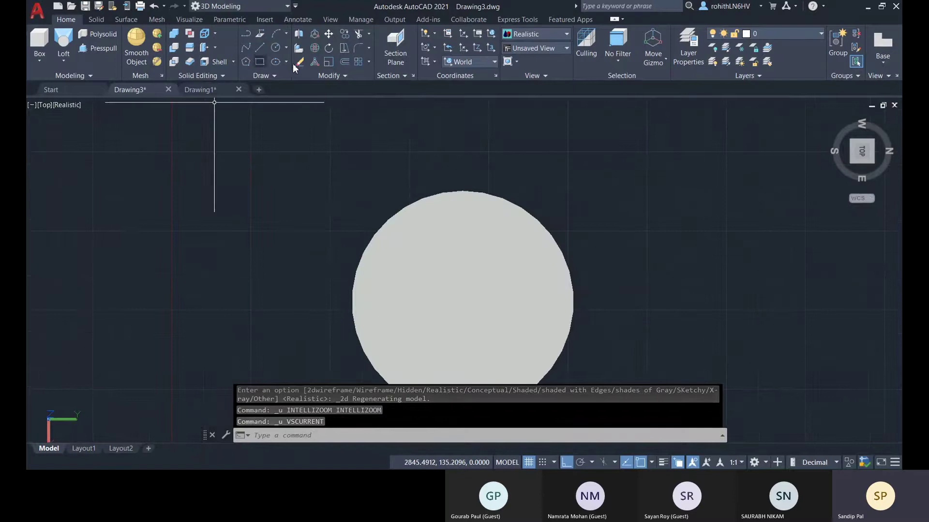
{"action": "type", "text": "dist"}
{"action": "key", "text": "Return"}
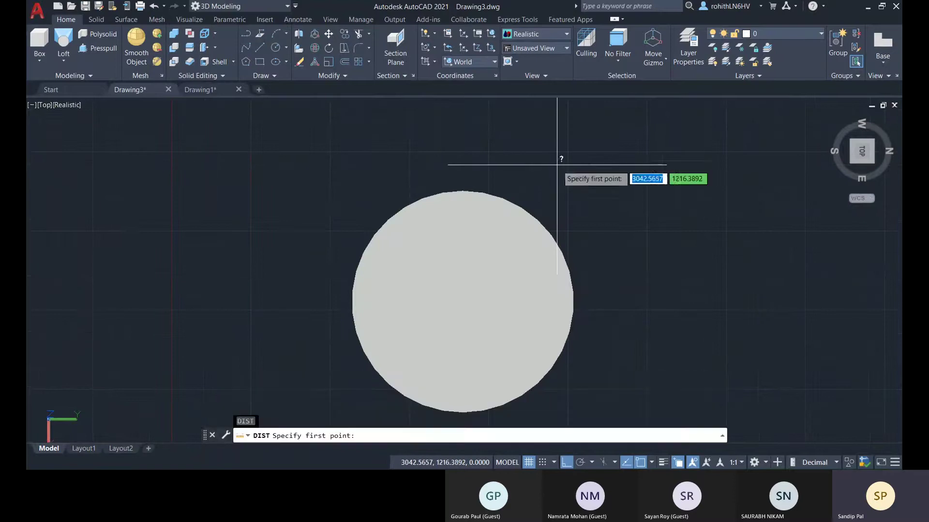
{"action": "left_click", "coordinate": [546, 229]}
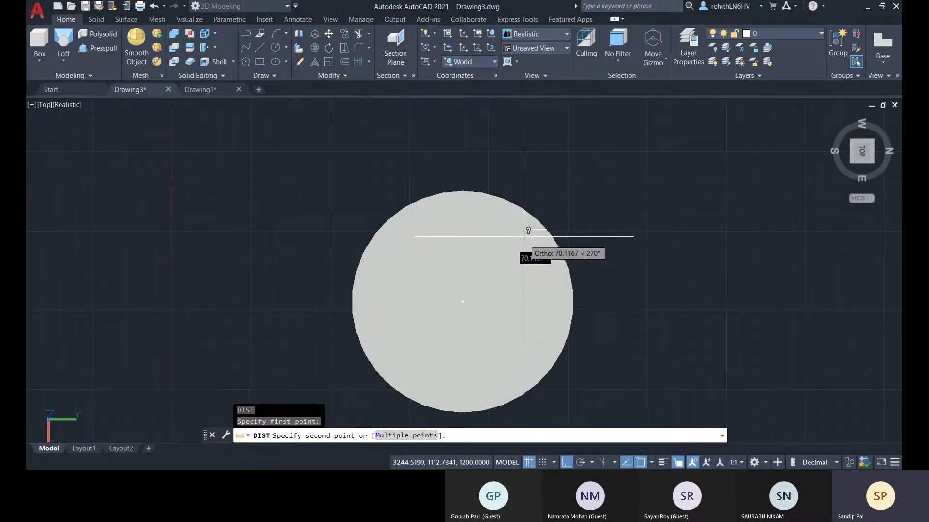
{"action": "key", "text": "Escape"}
{"action": "key", "text": "Escape"}
{"action": "key", "text": "Escape"}
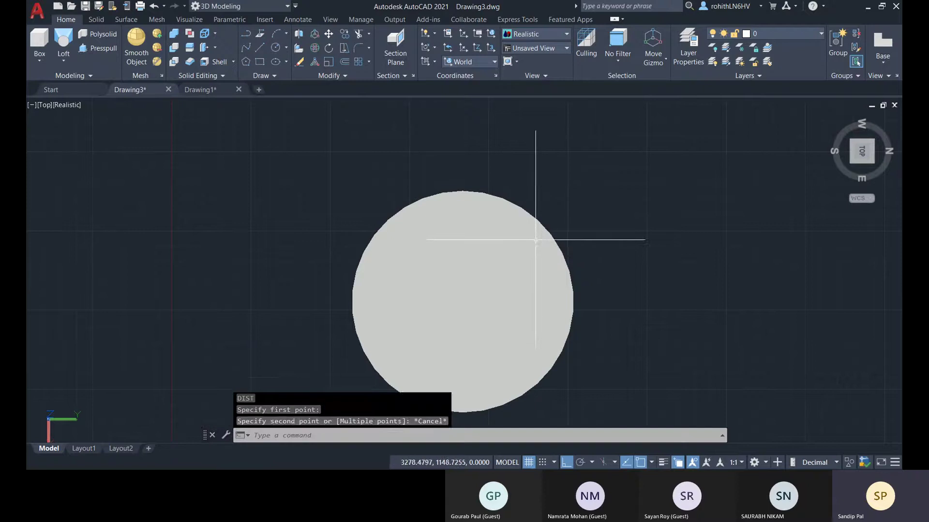
- Try to shell the tapered solid with its top face removed and an offset distance of 100
{"action": "left_click", "coordinate": [209, 64]}
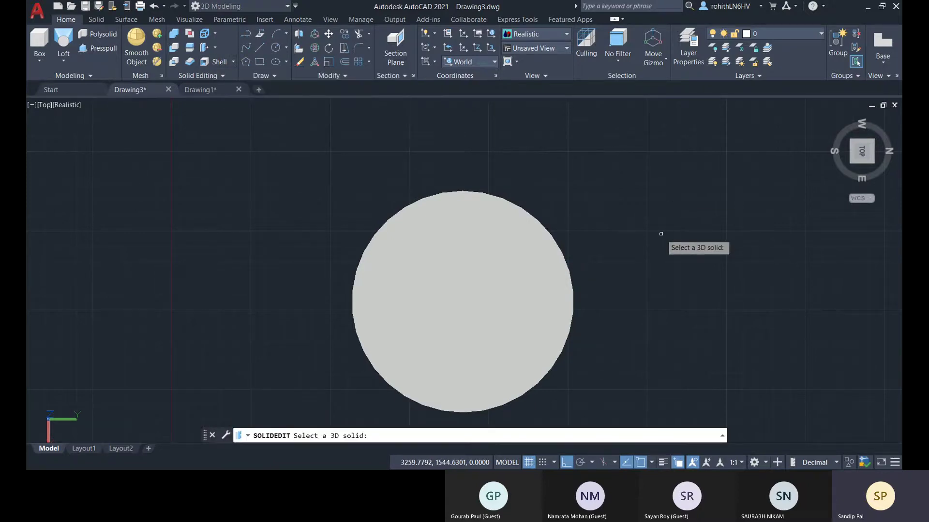
{"action": "middle_click_drag", "start_coordinate": [660, 234], "coordinate": [659, 184], "text": "shift"}
{"action": "left_click", "coordinate": [517, 276]}
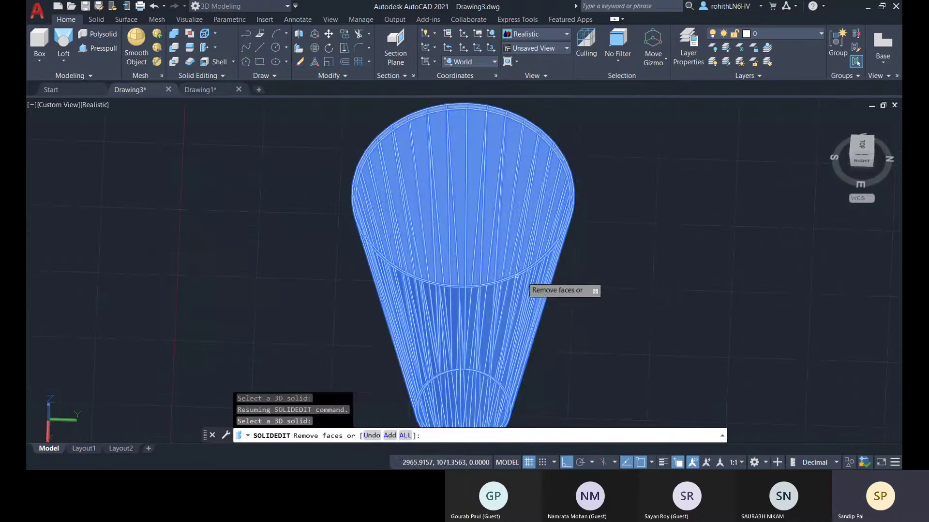
{"action": "middle_click_drag", "start_coordinate": [480, 237], "coordinate": [323, 148], "text": "shift"}
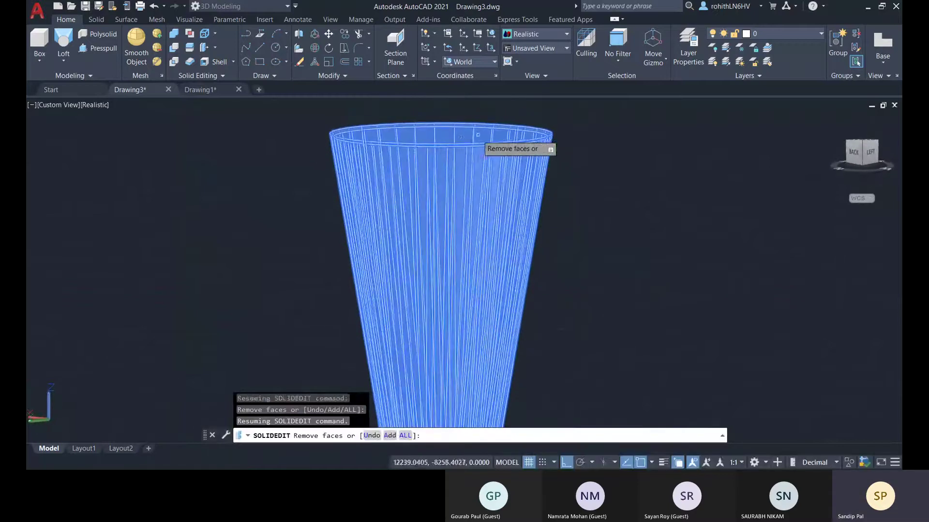
{"action": "left_click", "coordinate": [448, 135]}
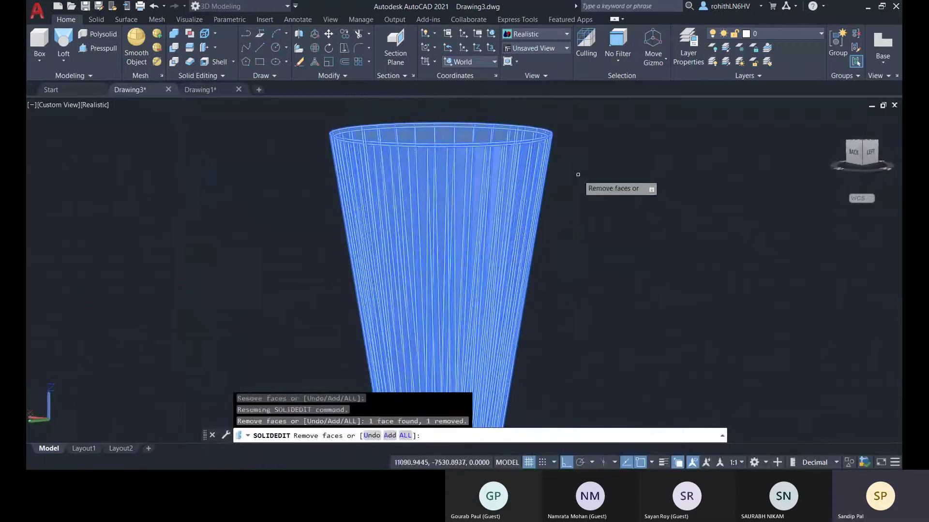
{"action": "middle_click_drag", "start_coordinate": [583, 169], "coordinate": [559, 237], "text": "shift"}
{"action": "key", "text": "Return"}
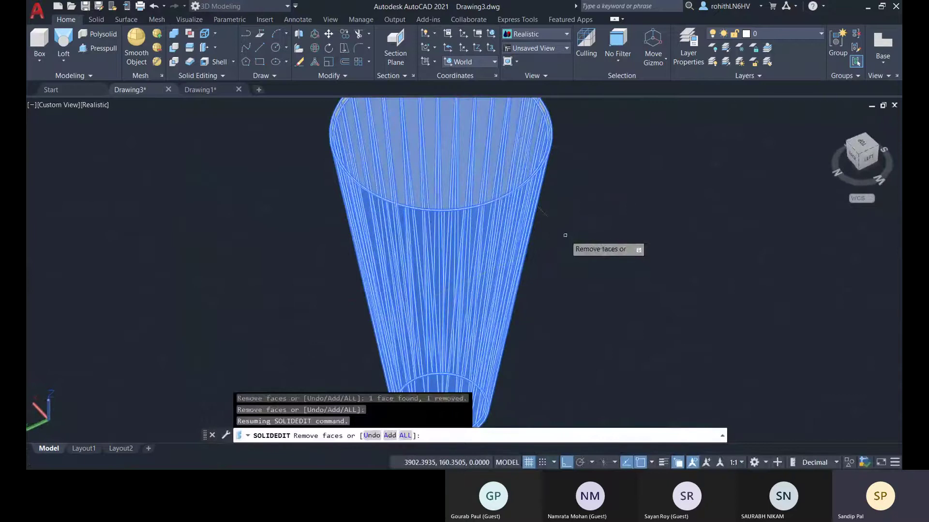
{"action": "type", "text": "1"}
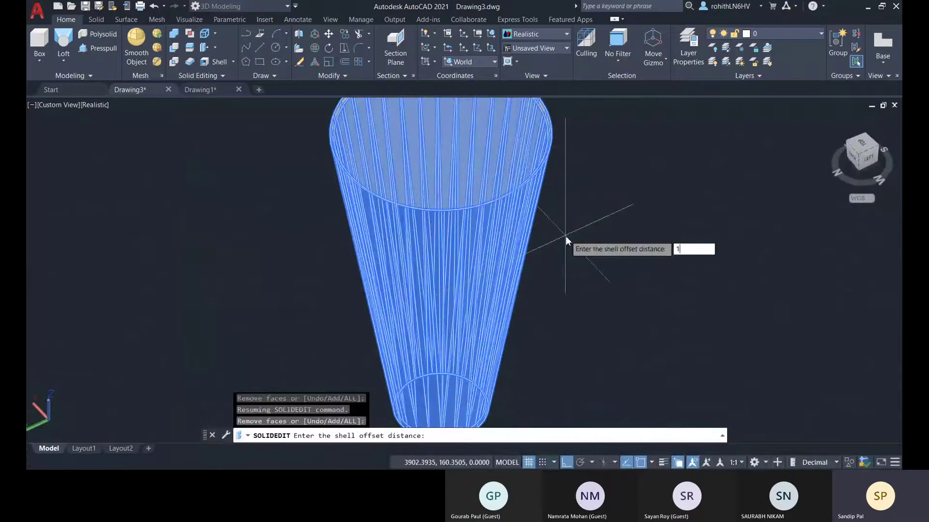
{"action": "type", "text": "00"}
{"action": "key", "text": "Return"}
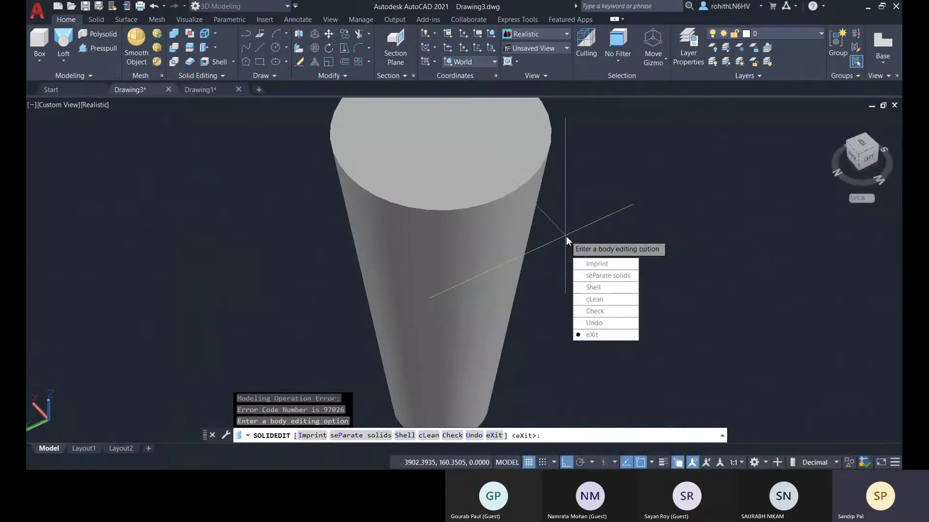
{"action": "key", "text": "Return"}
{"action": "key", "text": "Return"}
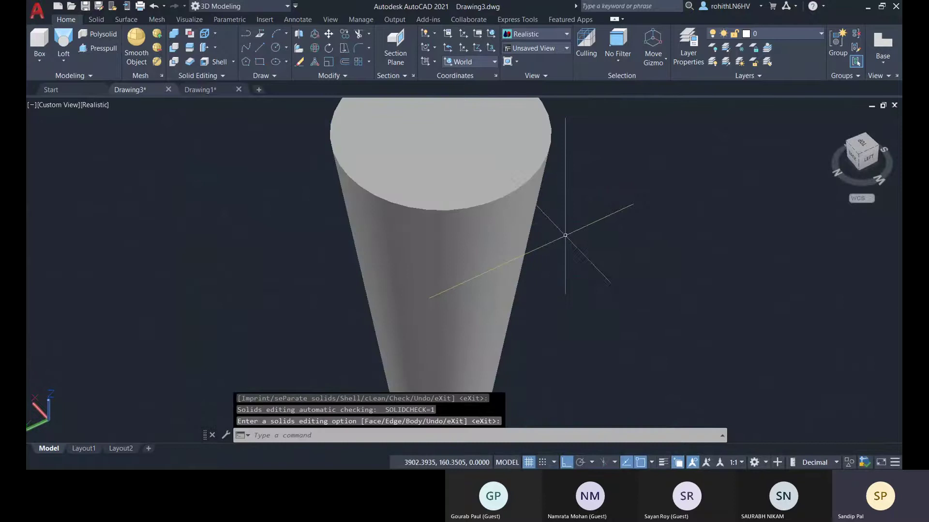
- Examine the tapered solid's top and bottom faces from above and below
{"action": "left_click", "coordinate": [452, 177]}
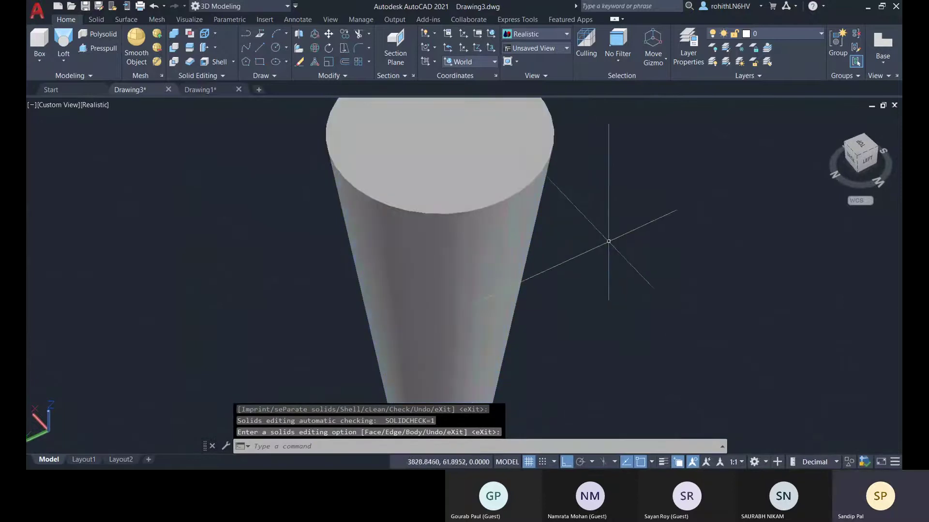
{"action": "middle_click_drag", "start_coordinate": [608, 241], "coordinate": [425, 121], "text": "shift"}
{"action": "scroll", "coordinate": [569, 291], "scroll_direction": "down", "scroll_amount": 5}
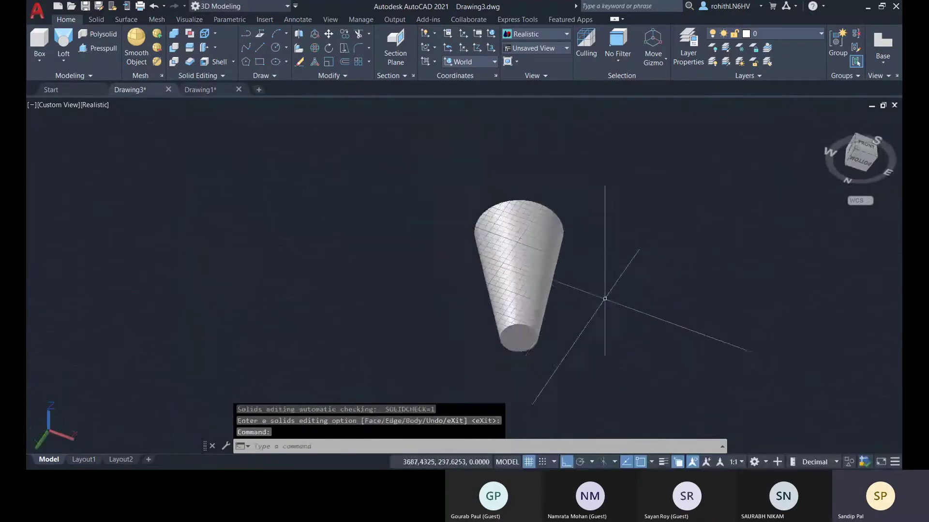
{"action": "middle_click_drag", "start_coordinate": [605, 296], "coordinate": [514, 332], "text": "shift"}
{"action": "middle_click_drag", "start_coordinate": [518, 285], "coordinate": [544, 281], "text": "shift"}
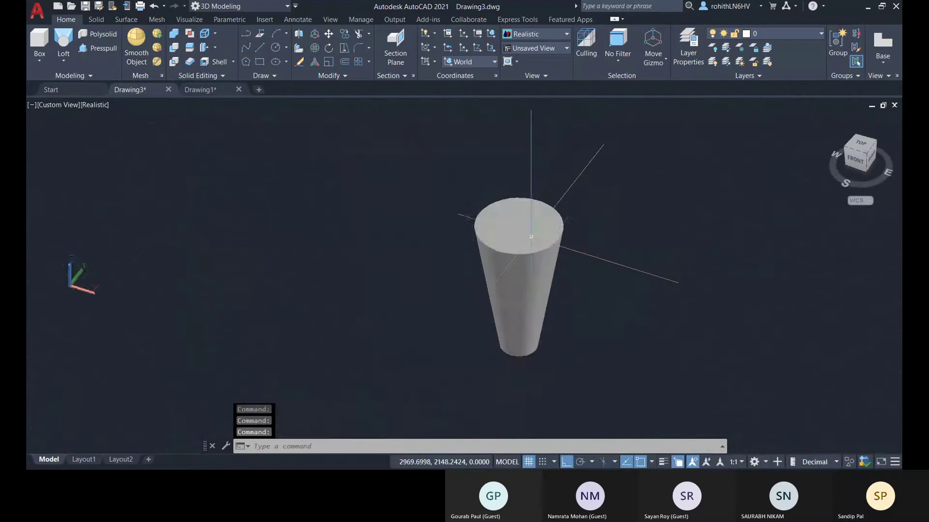
{"action": "scroll", "coordinate": [534, 261], "scroll_direction": "up", "scroll_amount": 3}
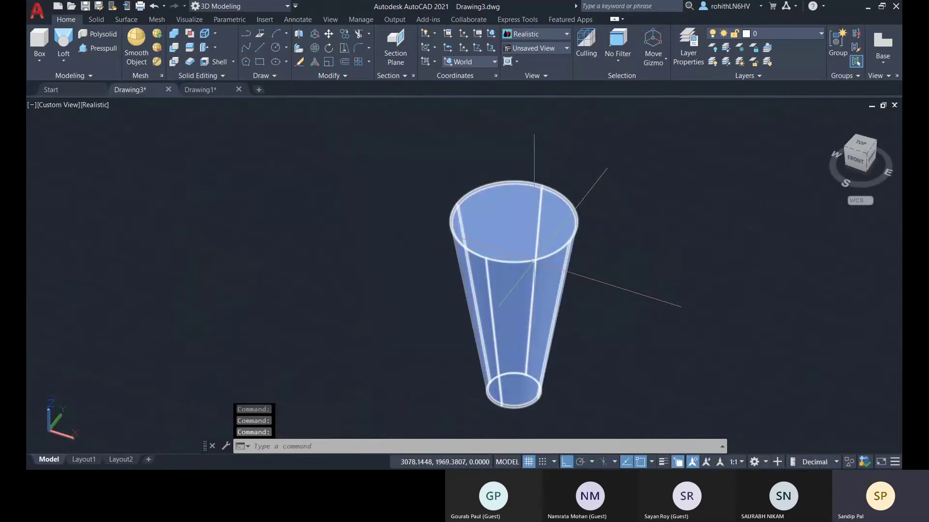
{"action": "scroll", "coordinate": [527, 256], "scroll_direction": "up", "scroll_amount": 5}
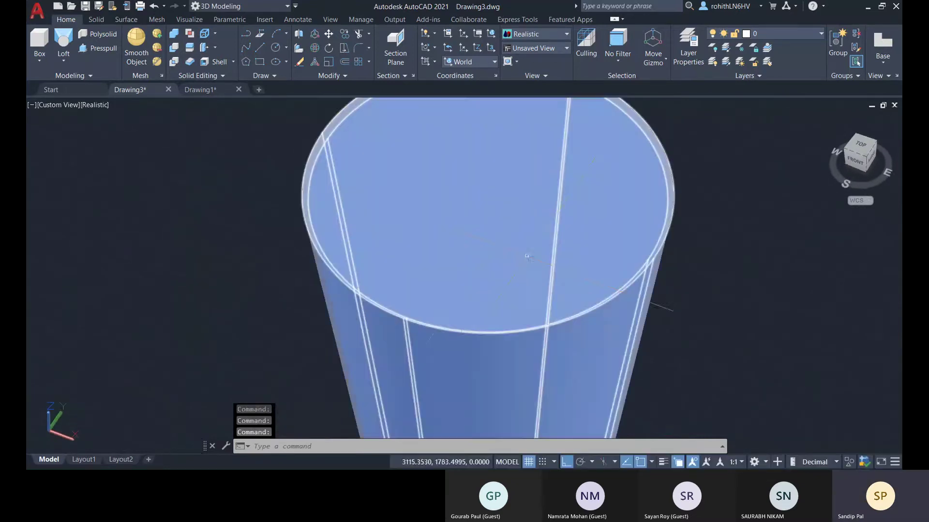
{"action": "scroll", "coordinate": [366, 293], "scroll_direction": "up", "scroll_amount": 1}
{"action": "scroll", "coordinate": [372, 287], "scroll_direction": "down", "scroll_amount": 4}
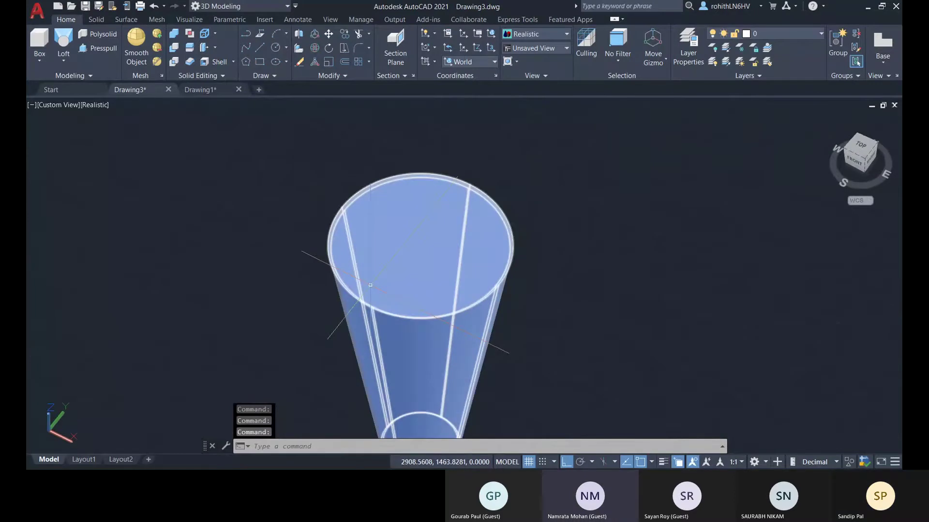
{"action": "middle_click_drag", "start_coordinate": [504, 300], "coordinate": [541, 208]}
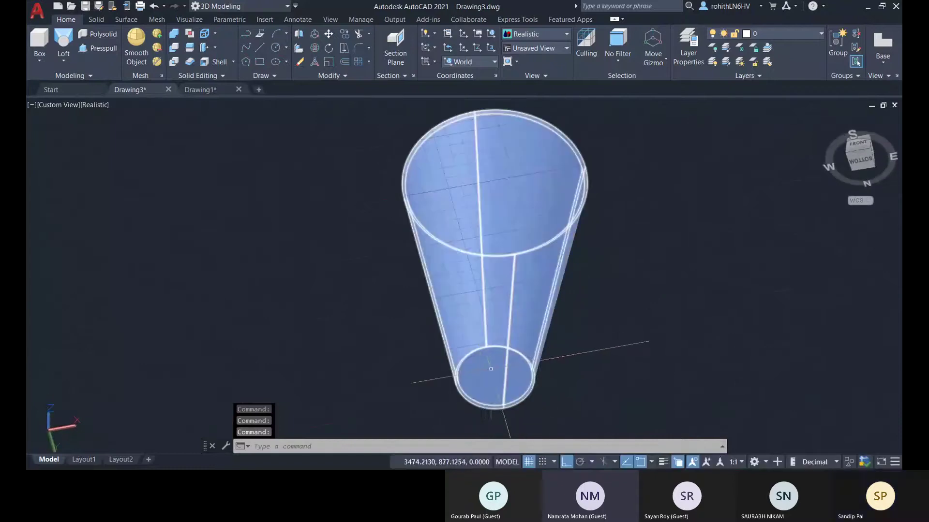
{"action": "scroll", "coordinate": [488, 371], "scroll_direction": "up", "scroll_amount": 2}
{"action": "middle_click_drag", "start_coordinate": [488, 371], "coordinate": [505, 444], "text": "shift"}
{"action": "middle_click_drag", "start_coordinate": [550, 300], "coordinate": [535, 178], "text": "shift"}
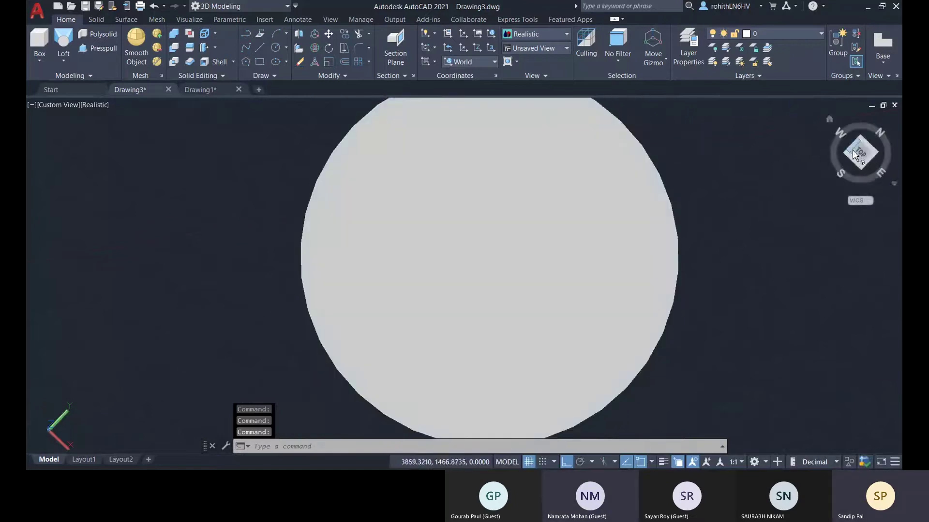
- Undo the shelling and the loft, back to the two separate circles
{"action": "key", "text": "ctrl+z"}
{"action": "key", "text": "ctrl+z"}
{"action": "key", "text": "ctrl+z"}
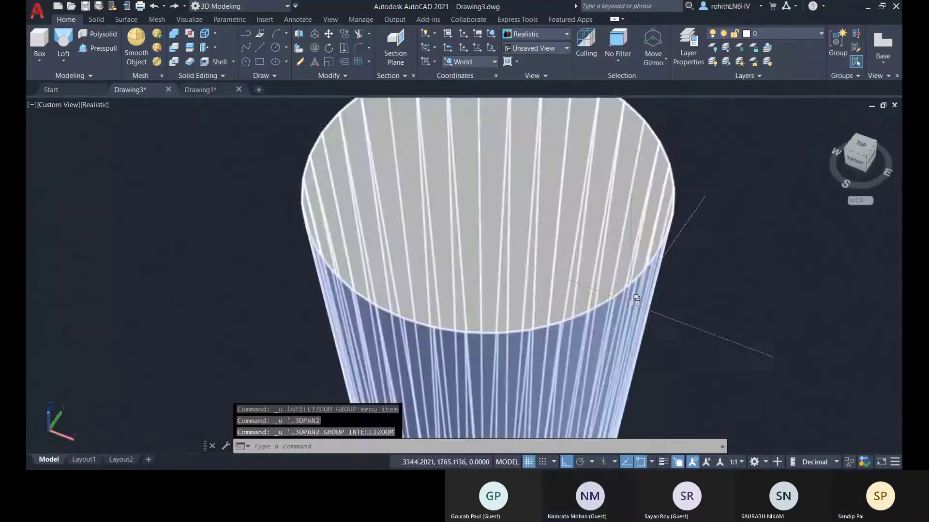
{"action": "key", "text": "ctrl+z"}
{"action": "key", "text": "ctrl+z"}
{"action": "key", "text": "ctrl+z"}
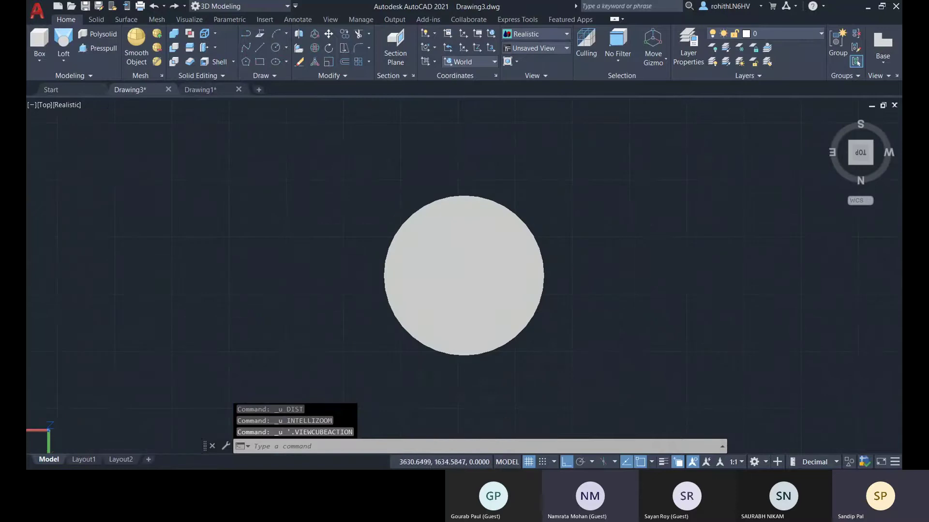
{"action": "key", "text": "ctrl+z"}
{"action": "key", "text": "ctrl+z"}
{"action": "key", "text": "ctrl+z"}
{"action": "key", "text": "ctrl+z"}
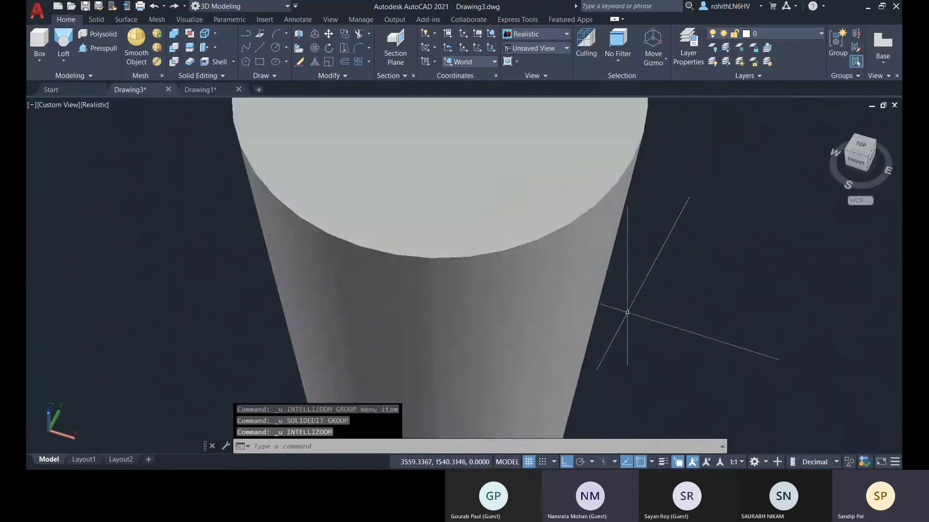
{"action": "key", "text": "ctrl+z"}
{"action": "key", "text": "ctrl+z"}
{"action": "key", "text": "ctrl+z"}
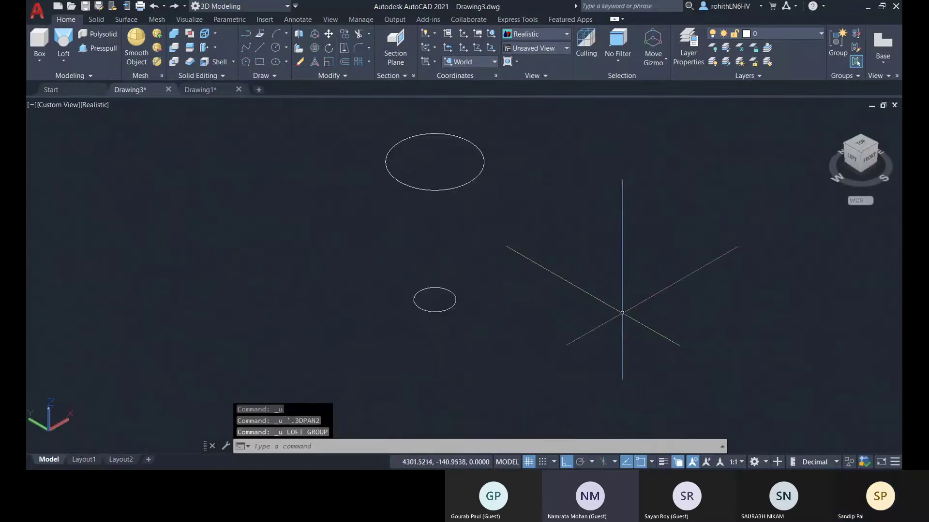
- Offset the larger circle inward by 50
{"action": "left_click", "coordinate": [863, 146]}
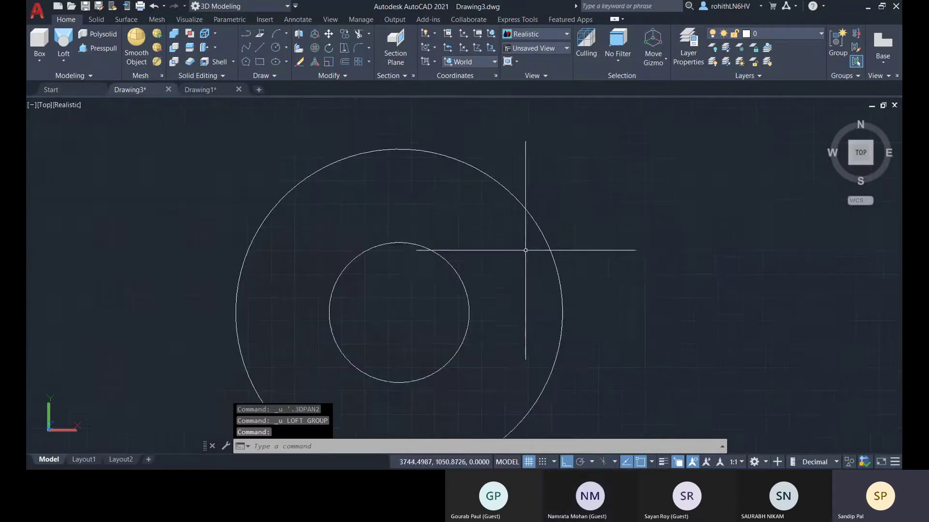
{"action": "left_click", "coordinate": [344, 63]}
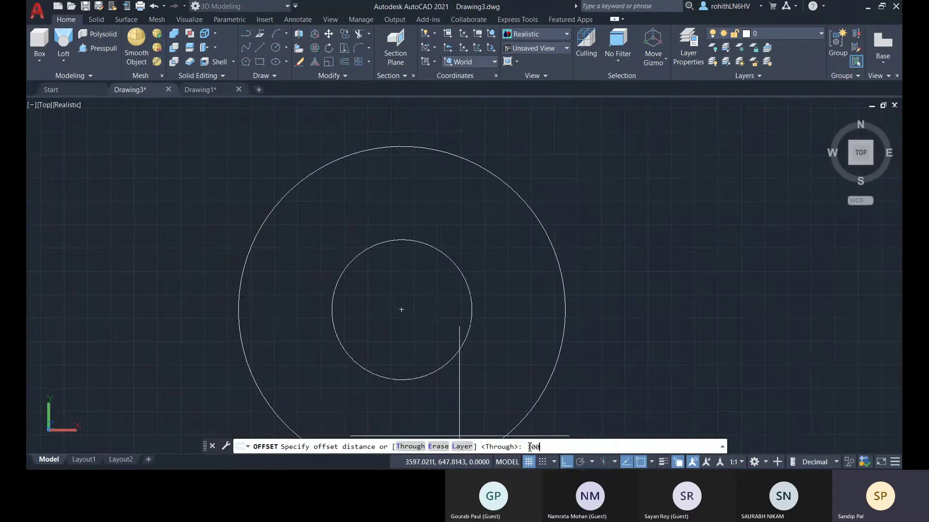
{"action": "key", "text": "Return"}
{"action": "left_click", "coordinate": [563, 346]}
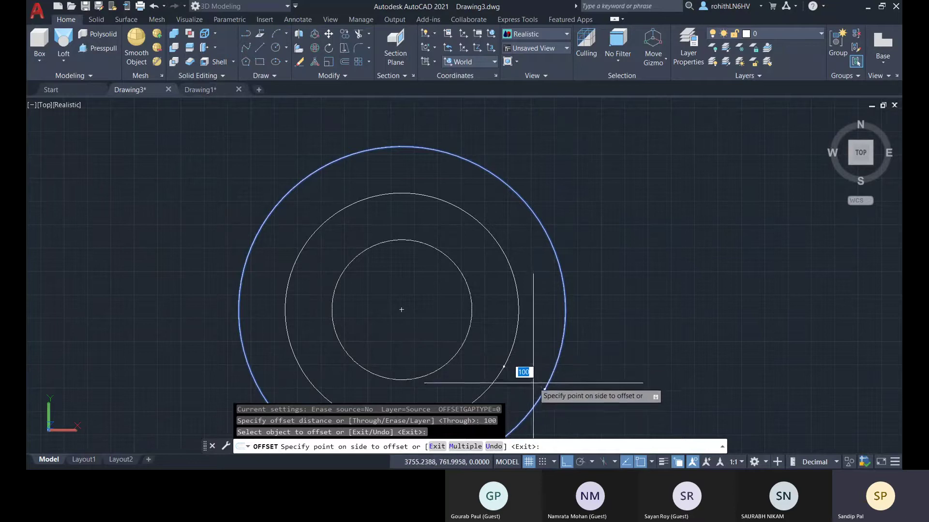
{"action": "type", "text": "50"}
{"action": "key", "text": "Return"}
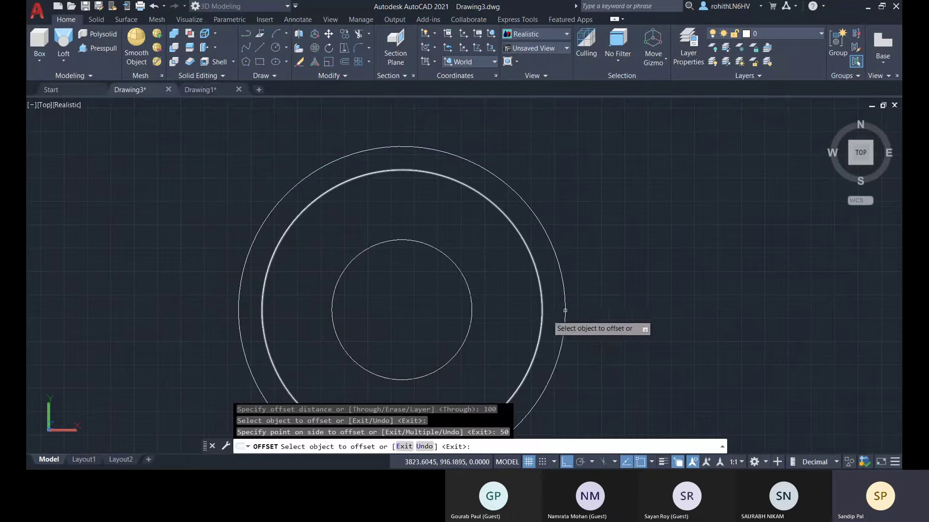
{"action": "key", "text": "Escape"}
{"action": "key", "text": "Escape"}
{"action": "key", "text": "Escape"}
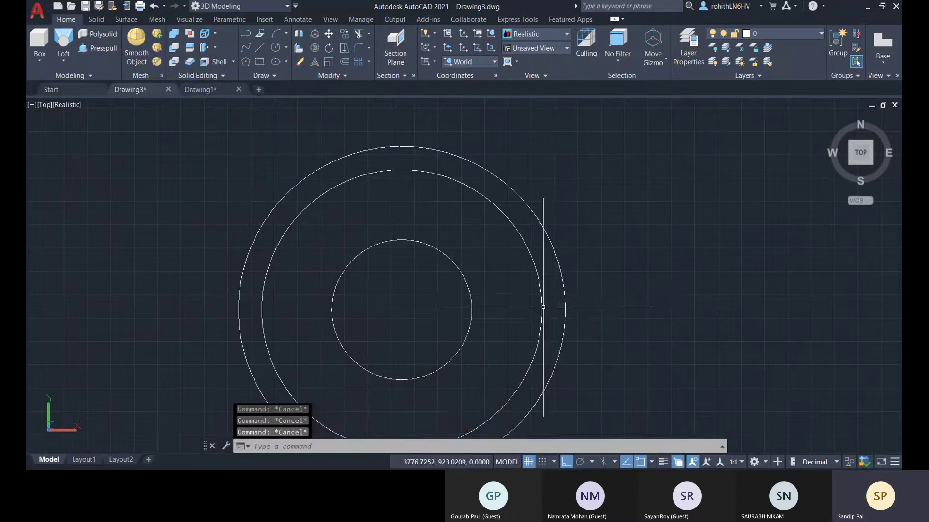
- Erase the inner offset circle and both original circles to clear the drawing
{"action": "left_click", "coordinate": [542, 305]}
{"action": "key", "text": "Delete"}
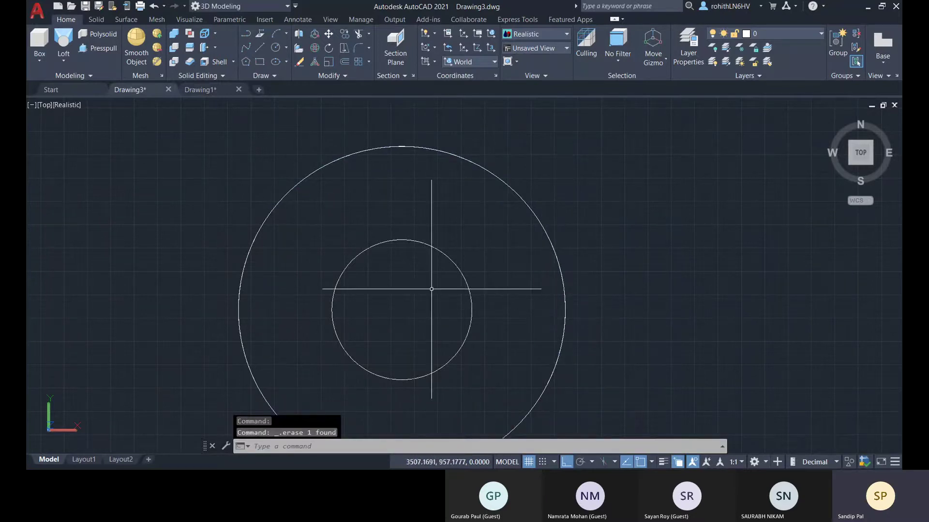
{"action": "scroll", "coordinate": [500, 322], "scroll_direction": "down", "scroll_amount": 2}
{"action": "middle_click_drag", "start_coordinate": [521, 350], "coordinate": [521, 344]}
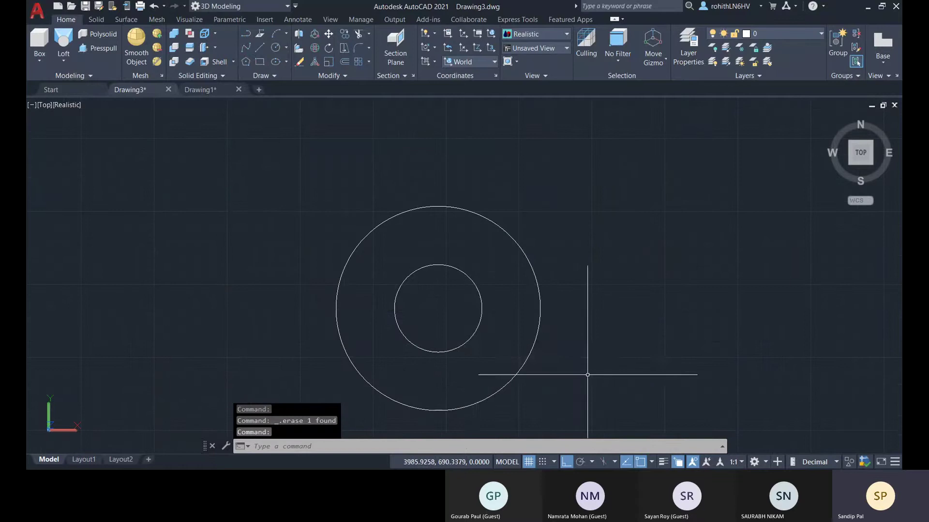
{"action": "left_click", "coordinate": [600, 384]}
{"action": "left_click", "coordinate": [287, 250]}
{"action": "key", "text": "Delete"}
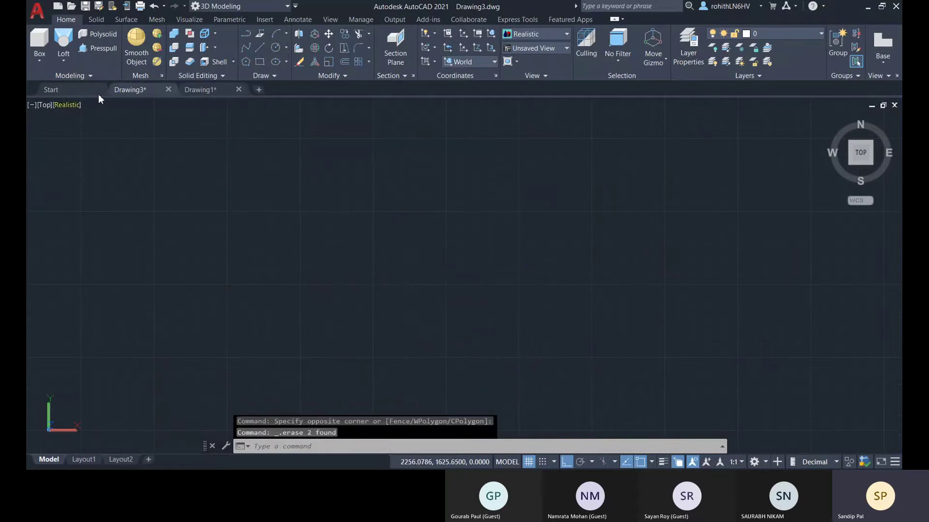
- Draw a new circle freehand by centre and radius in the emptied drawing area
{"action": "left_click", "coordinate": [275, 48]}
{"action": "left_click", "coordinate": [376, 321]}
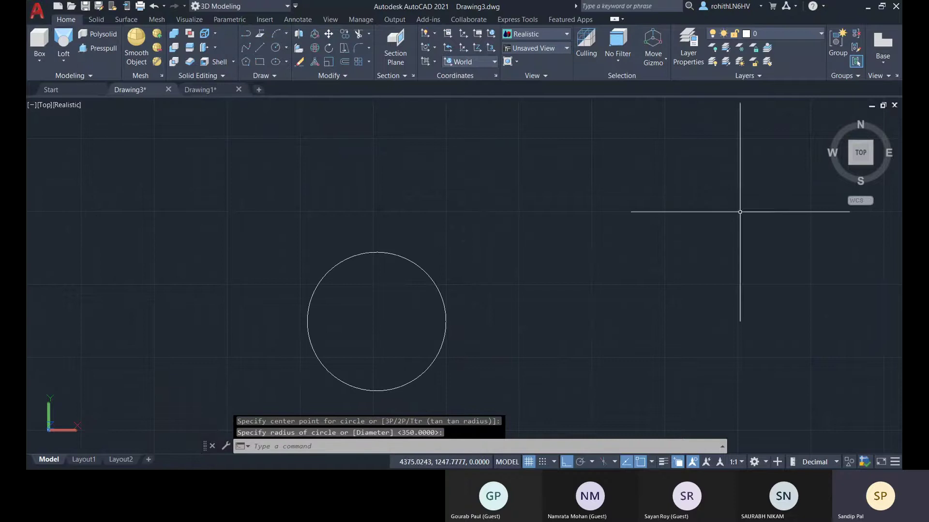
{"action": "left_click", "coordinate": [832, 120]}
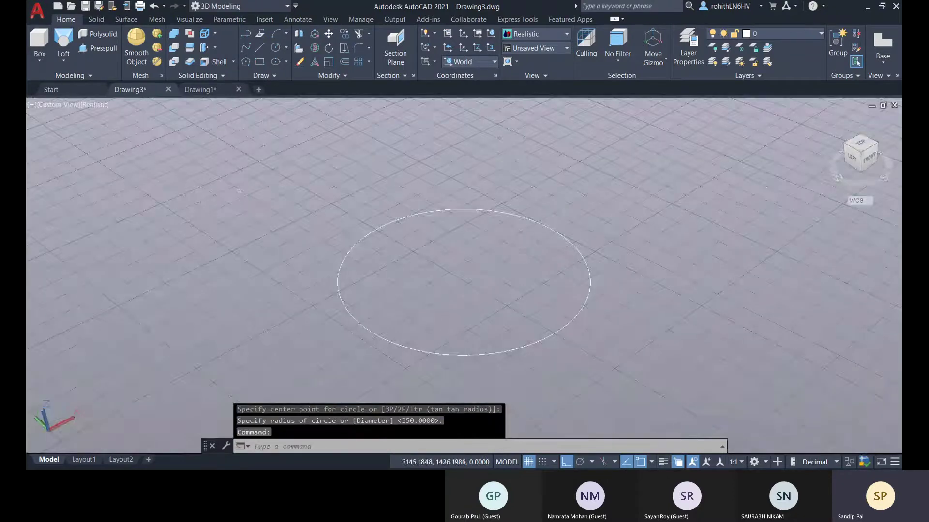
- Extrude the circle upward into a solid cylinder about 1125 high
{"action": "scroll", "coordinate": [476, 273], "scroll_direction": "down", "scroll_amount": 5}
{"action": "middle_click_drag", "start_coordinate": [491, 274], "coordinate": [449, 290]}
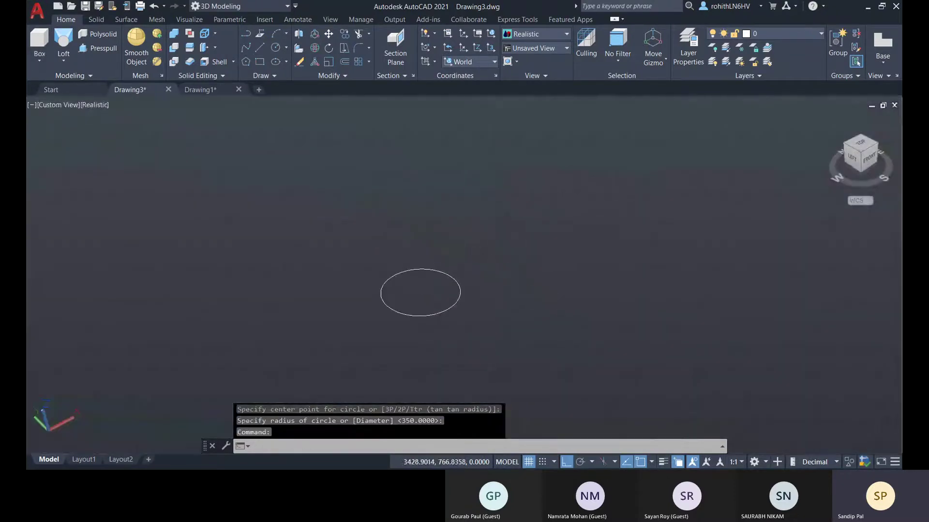
{"action": "left_click", "coordinate": [63, 60]}
{"action": "left_click", "coordinate": [77, 81]}
{"action": "left_click", "coordinate": [400, 272]}
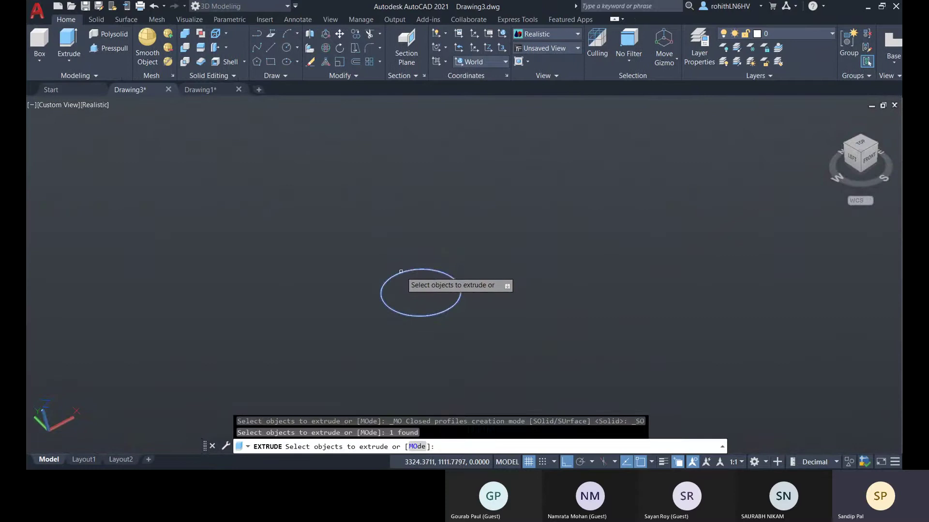
{"action": "key", "text": "Return"}
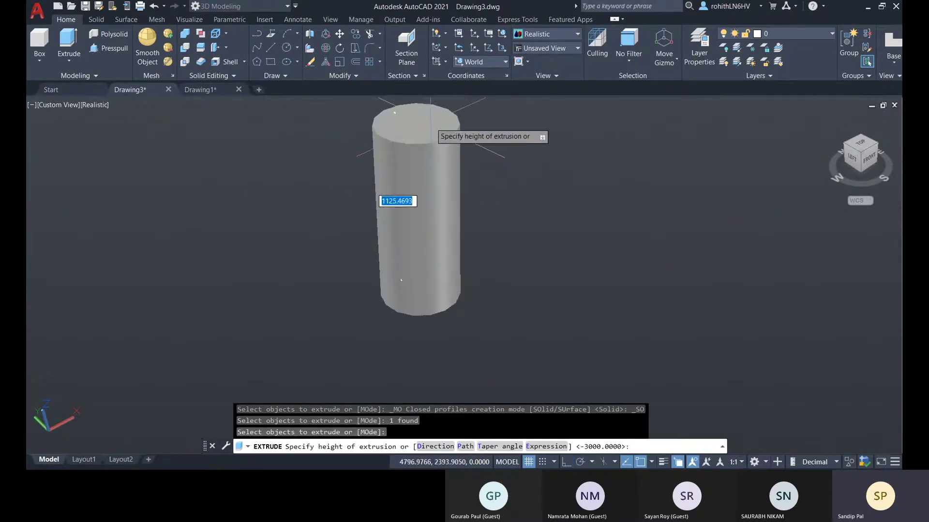
{"action": "left_click", "coordinate": [527, 203]}
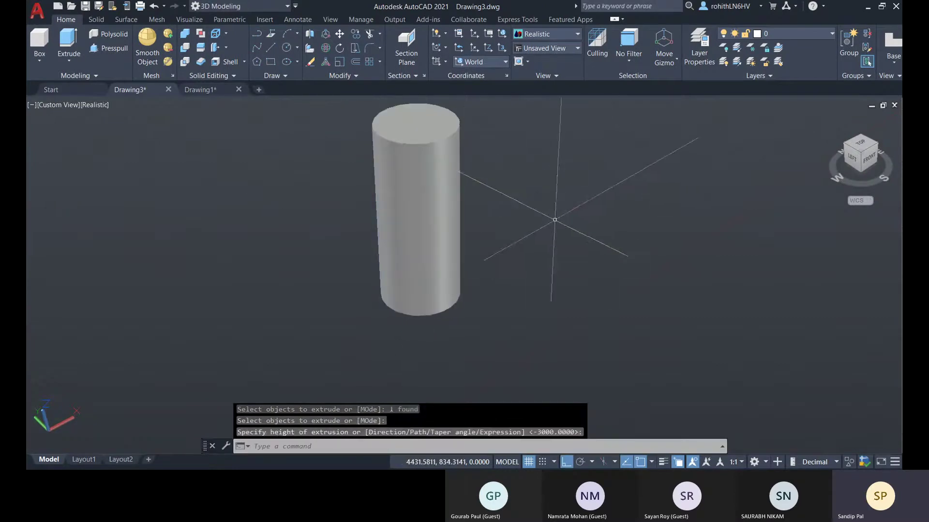
- Start the Shell operation on the extruded cylinder and remove its top face so that end is open
{"action": "left_click", "coordinate": [218, 63]}
{"action": "left_click", "coordinate": [410, 237]}
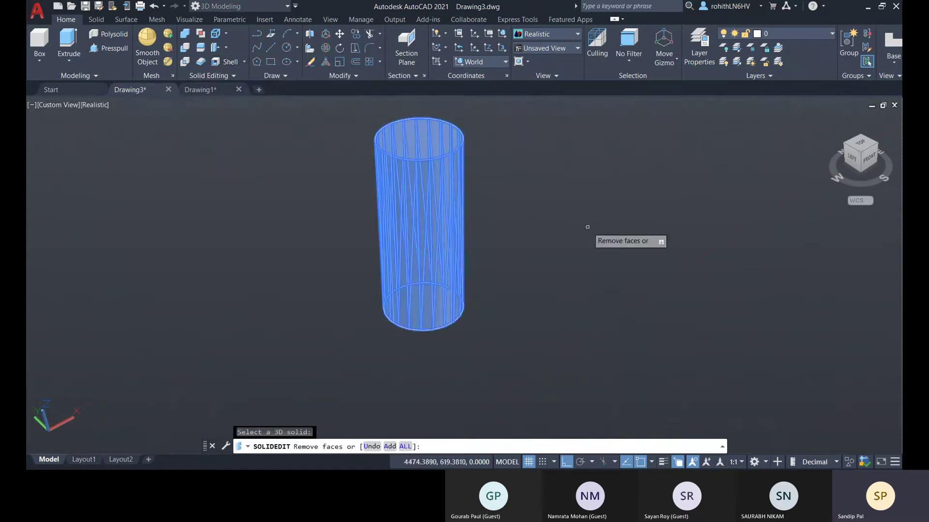
{"action": "scroll", "coordinate": [427, 148], "scroll_direction": "up", "scroll_amount": 3}
{"action": "scroll", "coordinate": [421, 192], "scroll_direction": "down", "scroll_amount": 1}
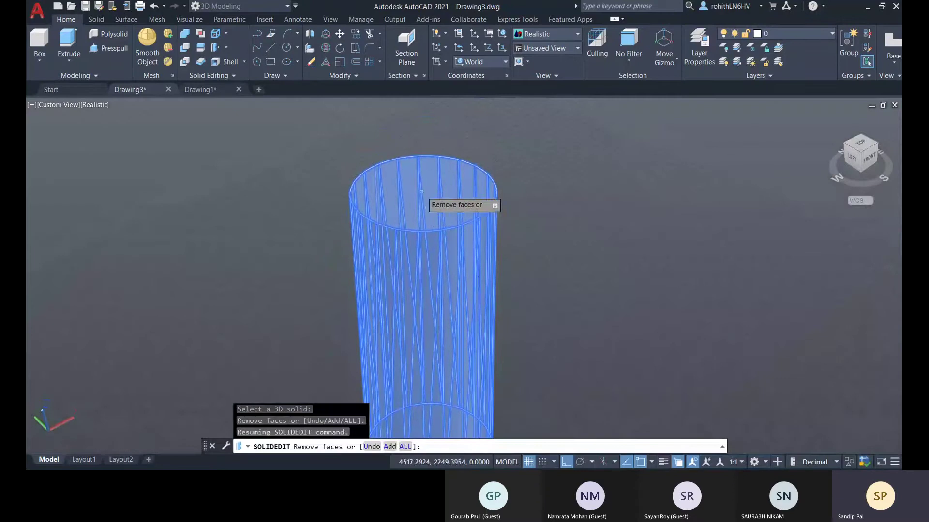
{"action": "middle_click_drag", "start_coordinate": [551, 245], "coordinate": [409, 270], "text": "shift"}
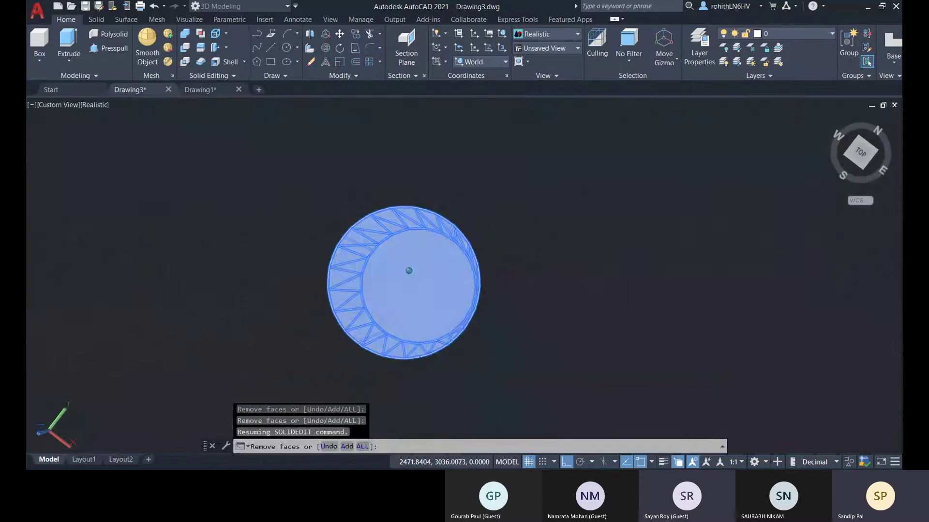
{"action": "left_click", "coordinate": [413, 300]}
{"action": "middle_click_drag", "start_coordinate": [556, 272], "coordinate": [537, 198], "text": "shift"}
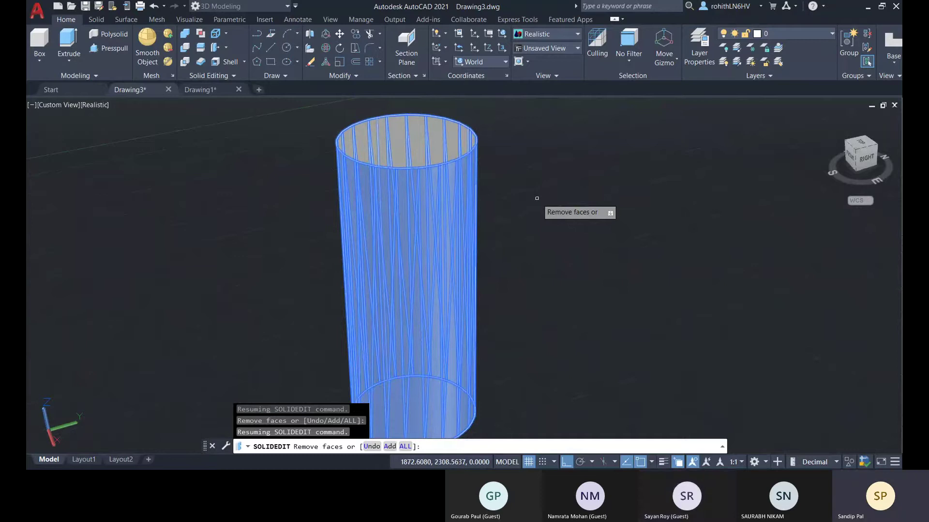
{"action": "middle_click_drag", "start_coordinate": [477, 171], "coordinate": [423, 176], "text": "shift"}
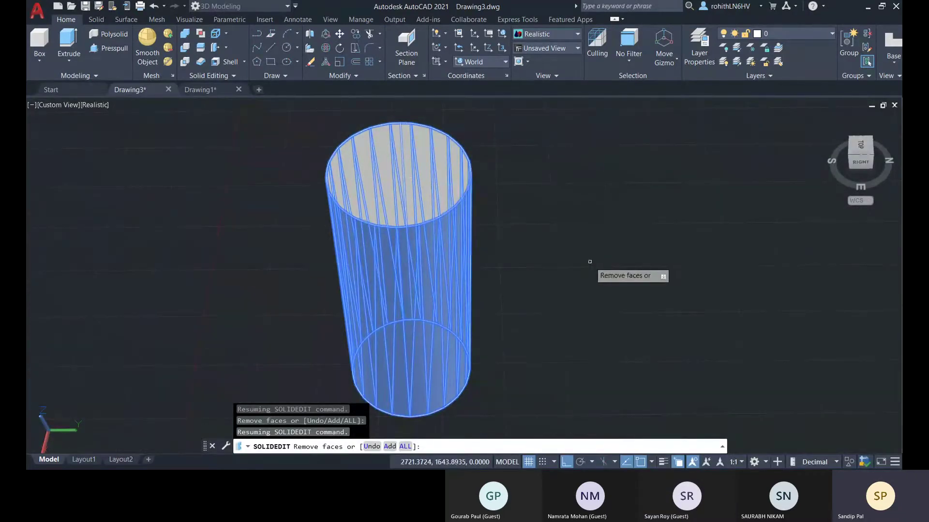
- Hollow the cylinder with a thin wall by picking two points near its top rim as the shell offset, and exit solid editing
{"action": "key", "text": "Return"}
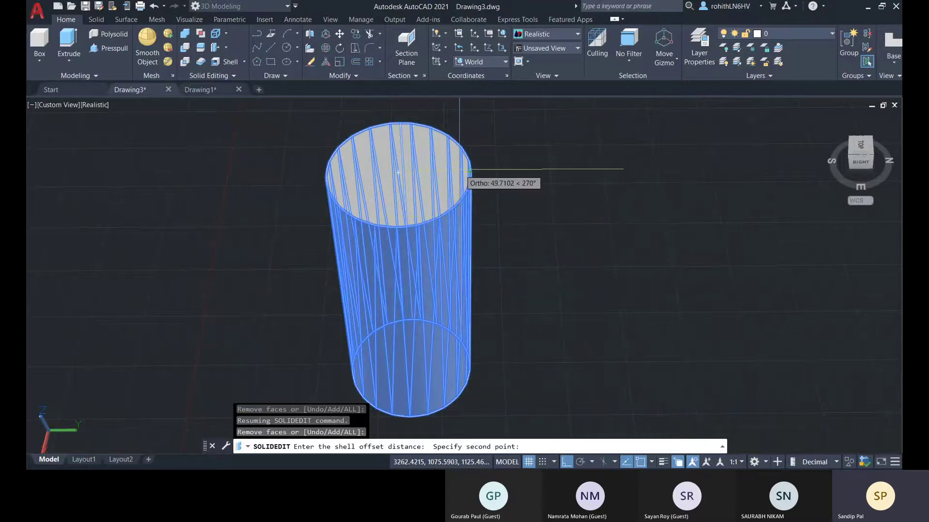
{"action": "scroll", "coordinate": [460, 170], "scroll_direction": "up", "scroll_amount": 4}
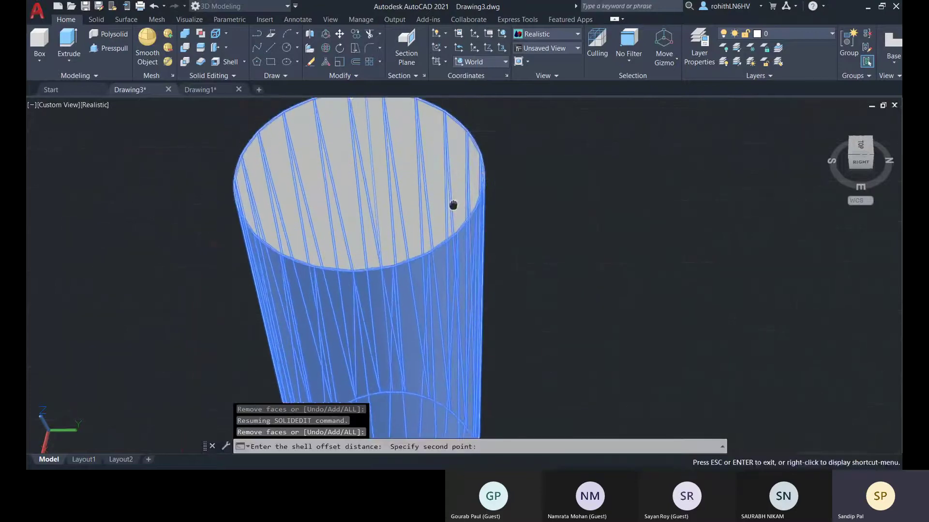
{"action": "left_click", "coordinate": [472, 172]}
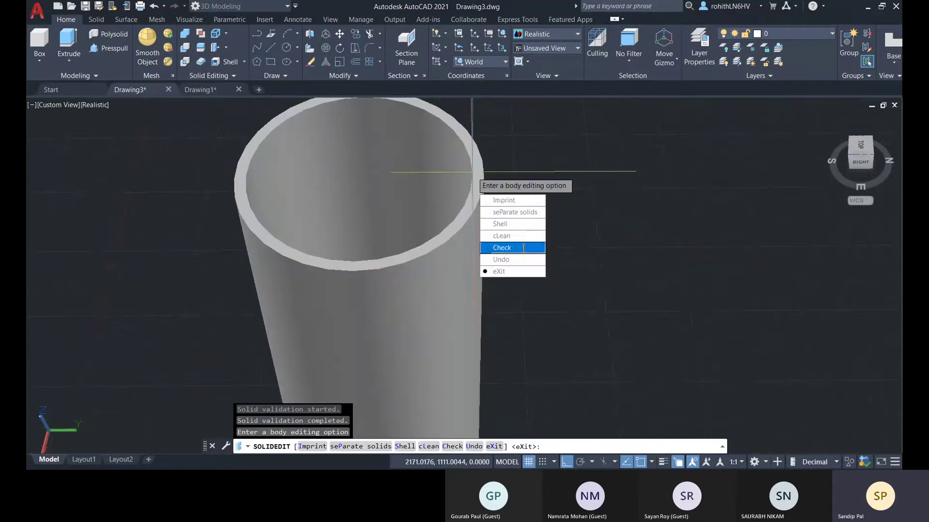
{"action": "left_click", "coordinate": [527, 273]}
{"action": "left_click", "coordinate": [499, 248]}
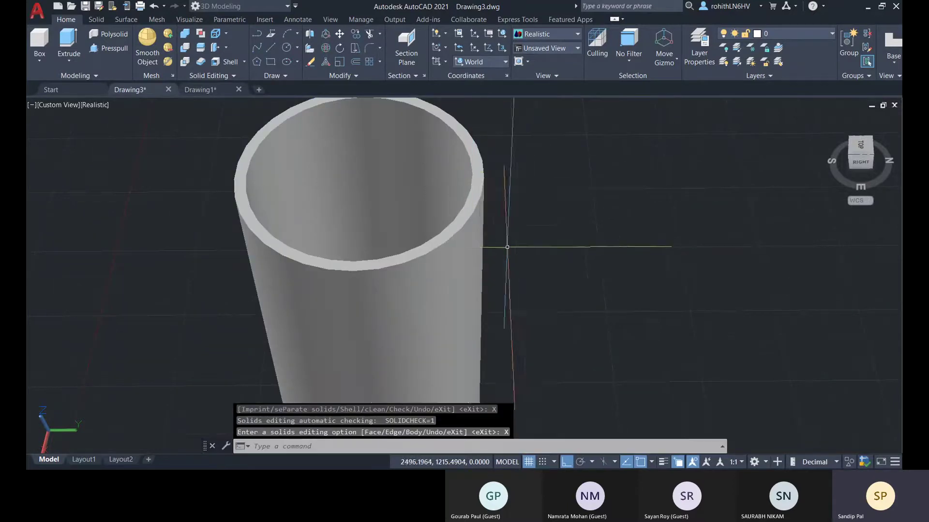
- Draw a circle with a radius of 250 on the ground plane beside the hollow cylinder
{"action": "mouse_move", "coordinate": [527, 266]}
{"action": "middle_mouse_down", "text": "shift"}
{"action": "mouse_move", "coordinate": [568, 267]}
{"action": "mouse_move", "coordinate": [553, 309]}
{"action": "mouse_move", "coordinate": [356, 238]}
{"action": "mouse_move", "coordinate": [408, 201]}
{"action": "mouse_move", "coordinate": [488, 274]}
{"action": "mouse_move", "coordinate": [455, 309]}
{"action": "mouse_move", "coordinate": [454, 252]}
{"action": "mouse_move", "coordinate": [502, 205]}
{"action": "mouse_move", "coordinate": [535, 282]}
{"action": "middle_mouse_up", "text": "shift"}
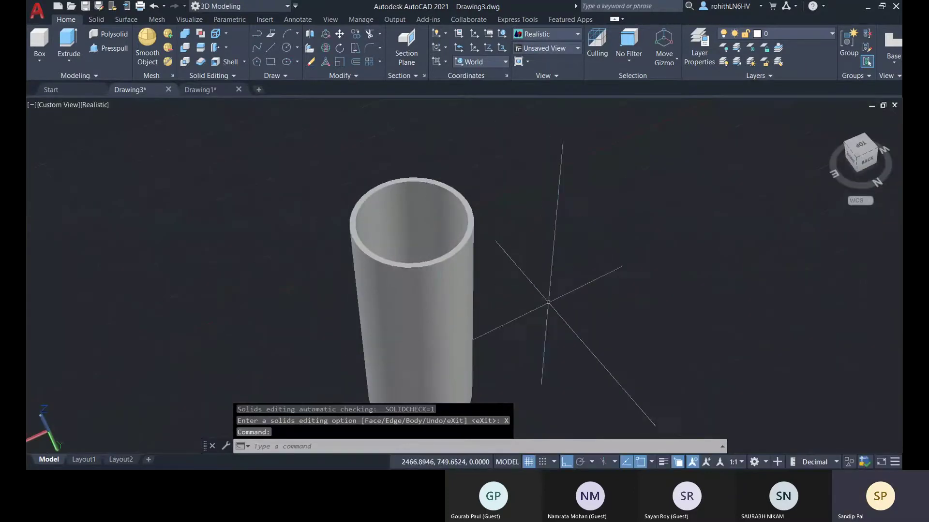
{"action": "scroll", "coordinate": [548, 303], "scroll_direction": "down", "scroll_amount": 3}
{"action": "middle_click_drag", "start_coordinate": [464, 294], "coordinate": [357, 286], "text": "shift"}
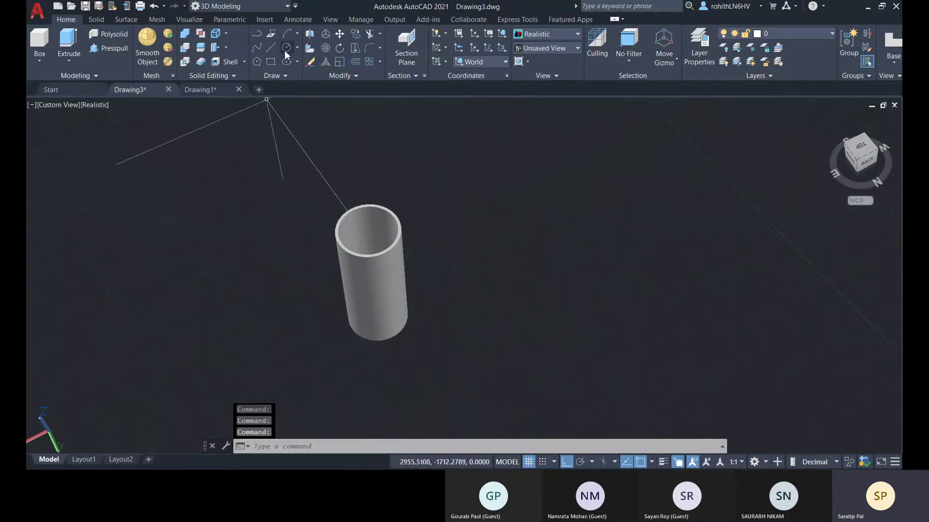
{"action": "left_click", "coordinate": [287, 49]}
{"action": "left_click", "coordinate": [512, 298]}
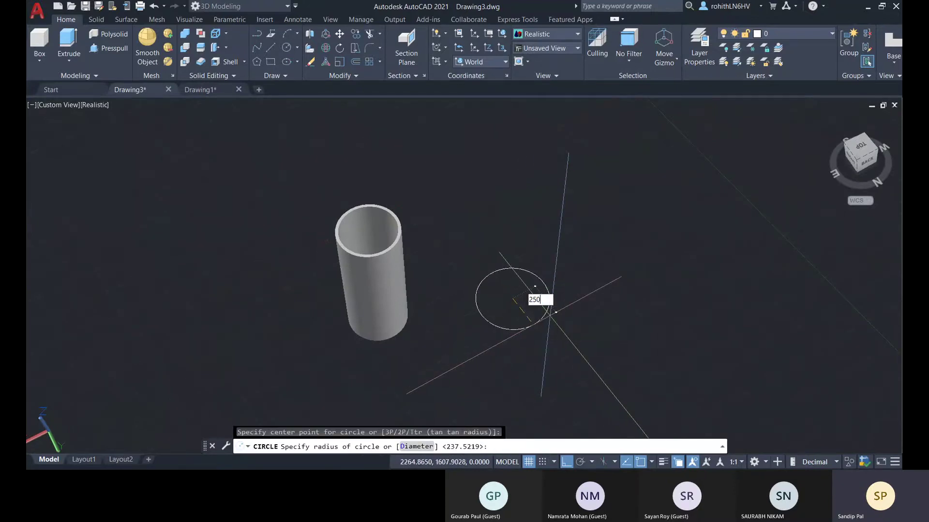
{"action": "key", "text": "Return"}
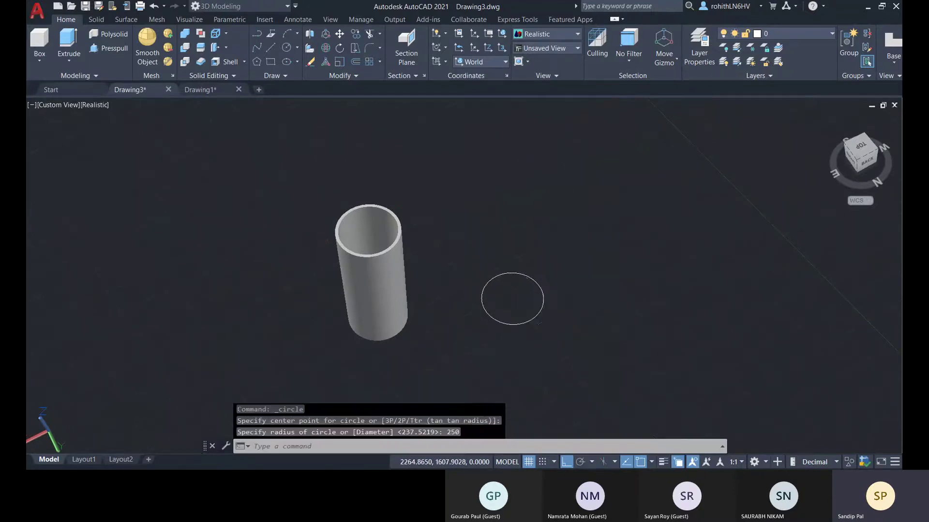
- Draw a concentric circle with a radius of 350 around the 250-radius circle
{"action": "left_click", "coordinate": [287, 48]}
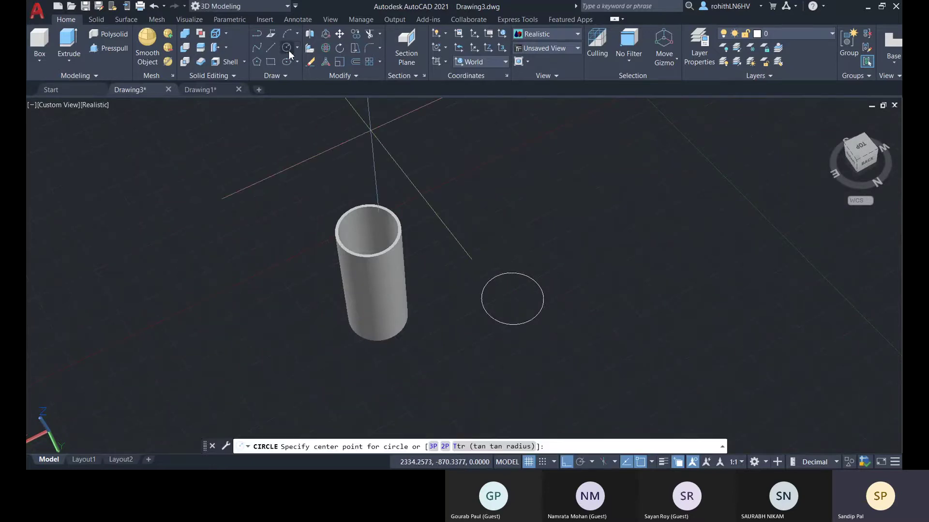
{"action": "left_click", "coordinate": [512, 299]}
{"action": "type", "text": "3"}
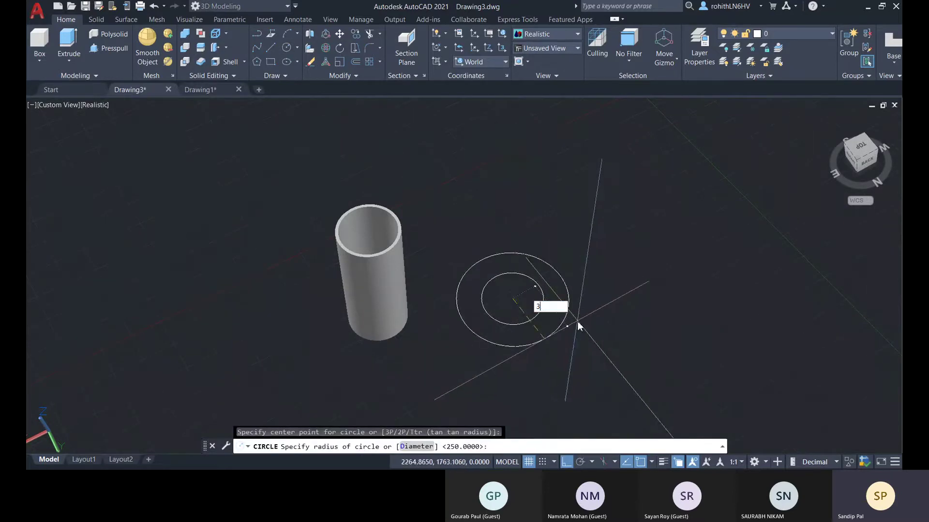
{"action": "type", "text": "50"}
{"action": "key", "text": "Return"}
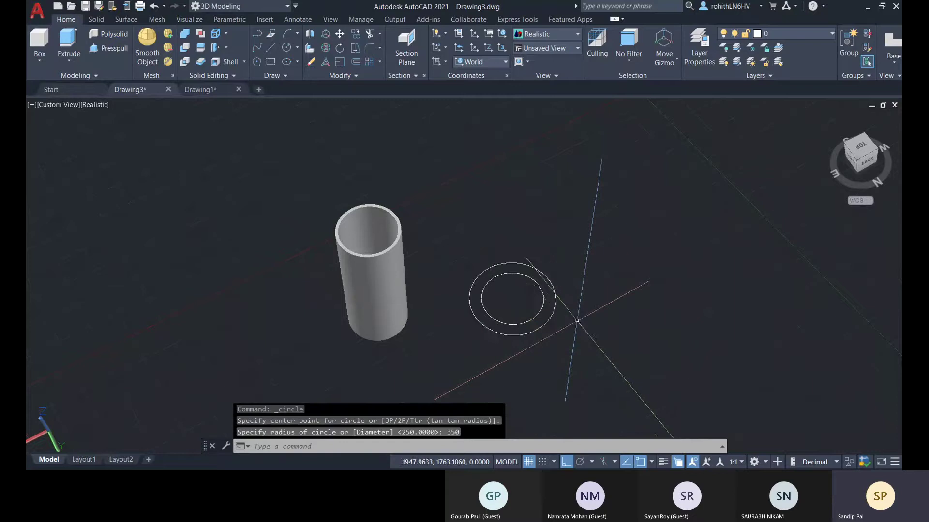
- Move the outer circle 1500 straight up from its center, above the smaller circle
{"action": "left_click", "coordinate": [556, 302]}
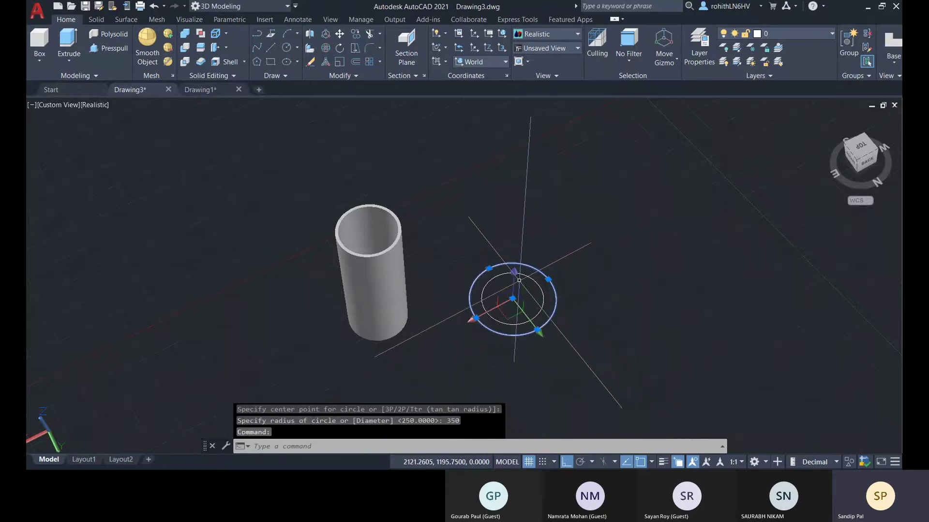
{"action": "left_click", "coordinate": [513, 299]}
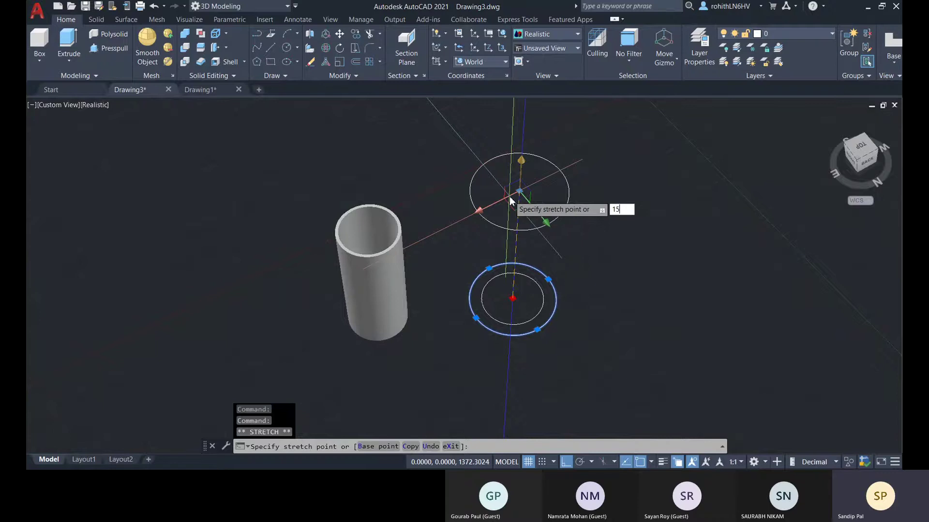
{"action": "type", "text": "1500"}
{"action": "key", "text": "Return"}
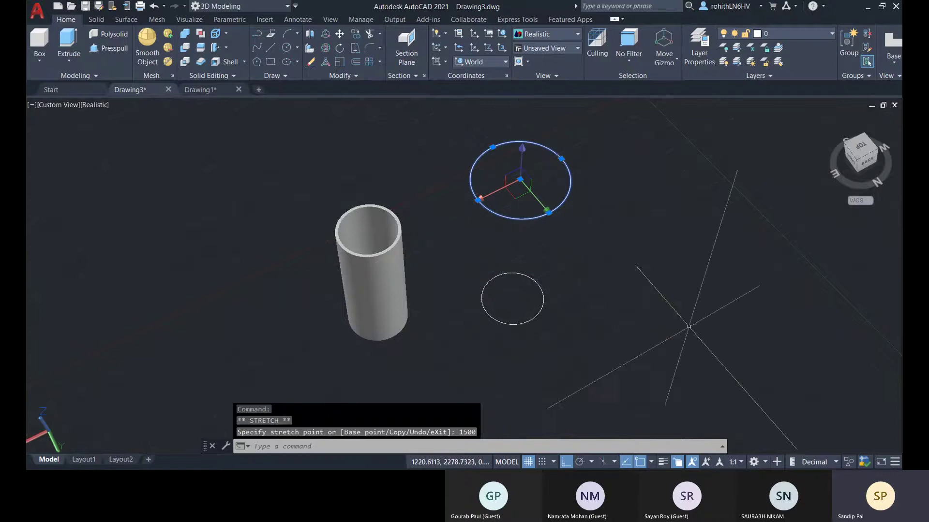
- Loft a solid from the small lower circle to the large raised circle, using cross sections only
{"action": "left_click", "coordinate": [70, 59]}
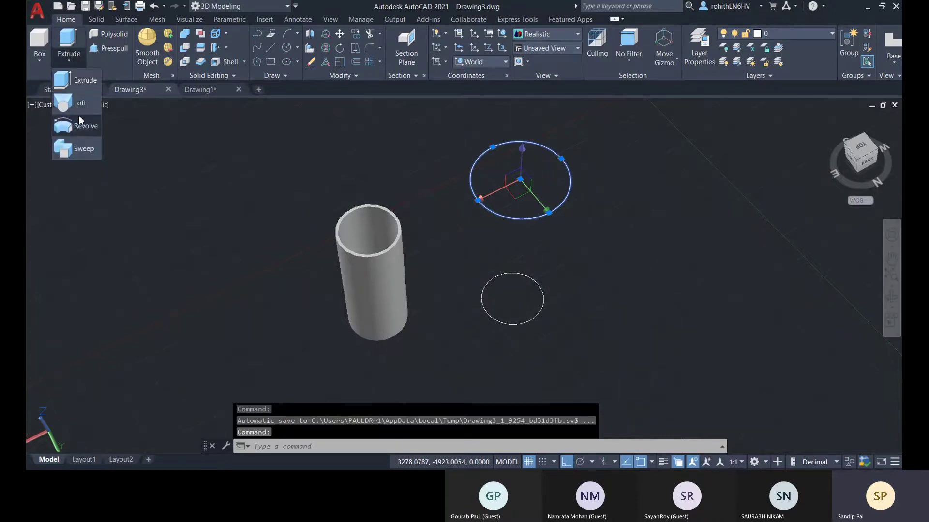
{"action": "left_click", "coordinate": [78, 115]}
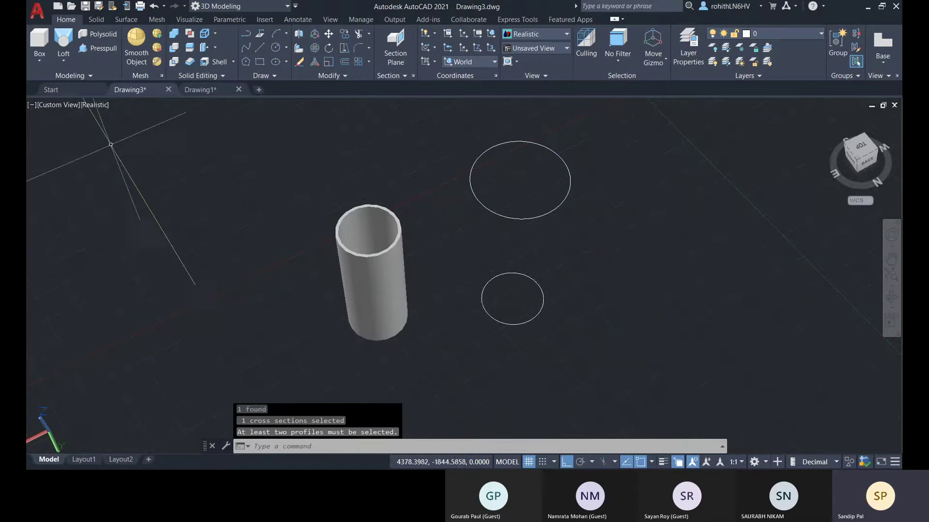
{"action": "left_click", "coordinate": [64, 41]}
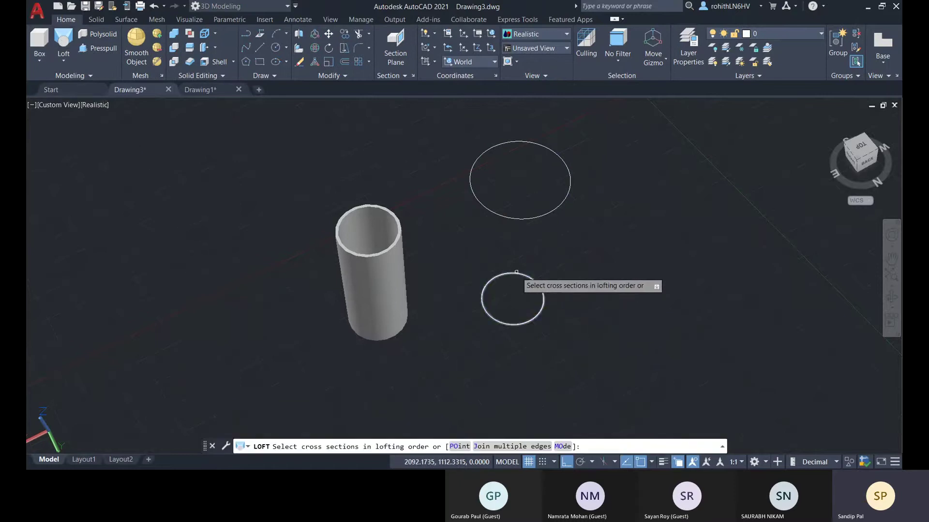
{"action": "left_click", "coordinate": [513, 274]}
{"action": "left_click", "coordinate": [549, 208]}
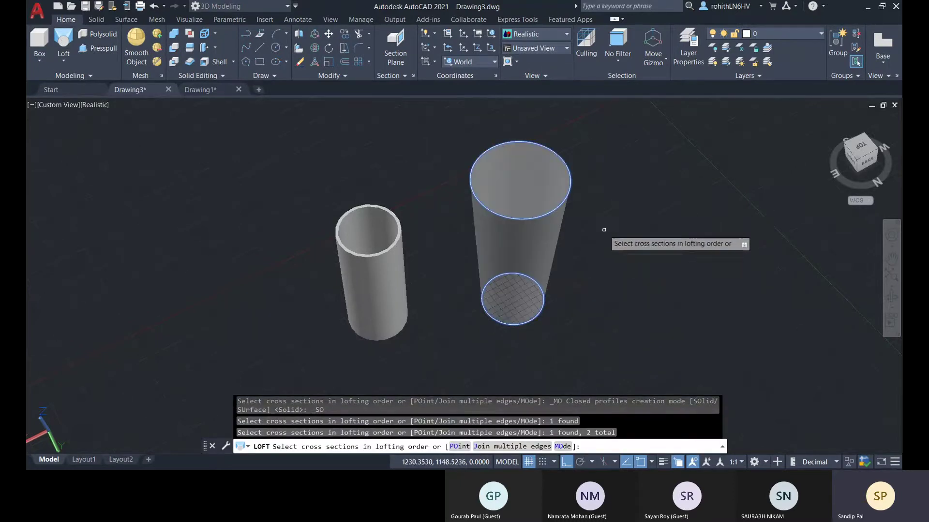
{"action": "key", "text": "Return"}
{"action": "key", "text": "Return"}
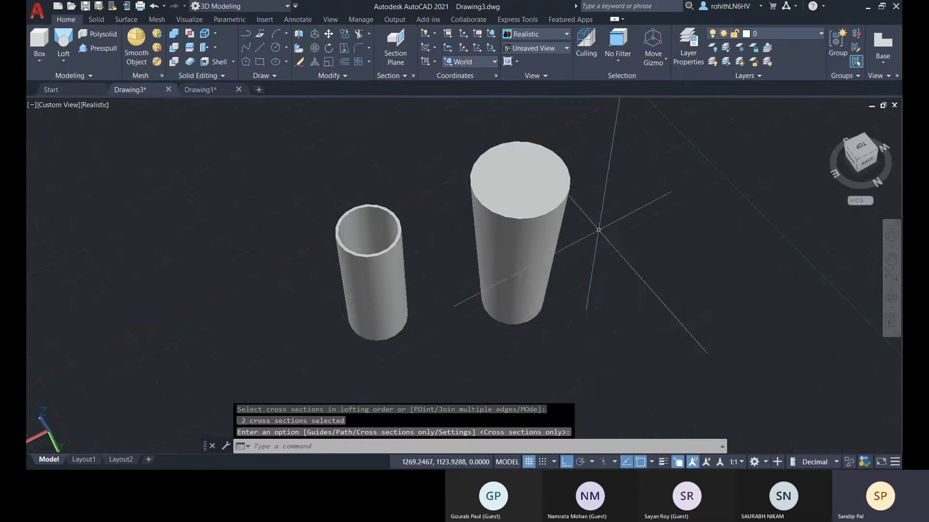
{"action": "left_click", "coordinate": [208, 65]}
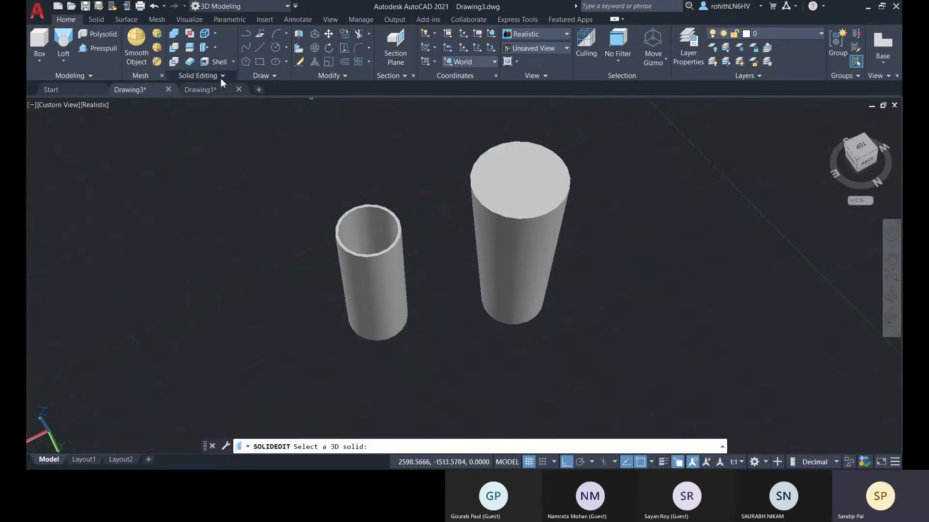
{"action": "left_click", "coordinate": [531, 214]}
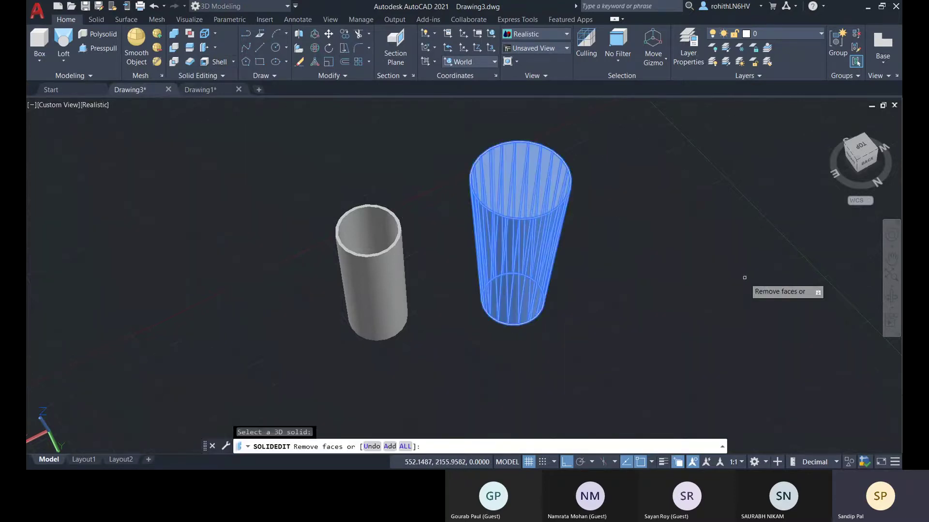
{"action": "key", "text": "Return"}
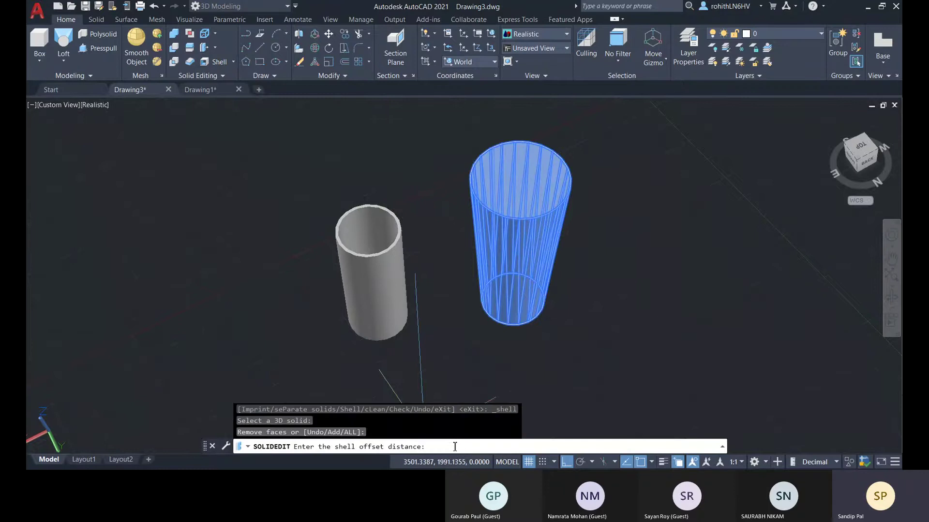
{"action": "key", "text": "Escape"}
- Shell the lofted tapered solid with its top face removed and a shell offset distance of 50
{"action": "left_click", "coordinate": [205, 63]}
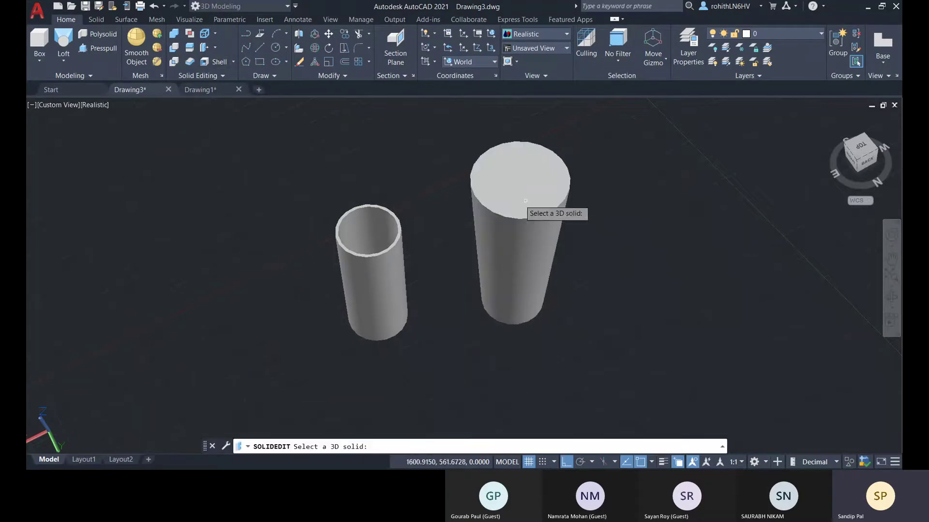
{"action": "left_click", "coordinate": [525, 237]}
{"action": "scroll", "coordinate": [541, 174], "scroll_direction": "up", "scroll_amount": 1}
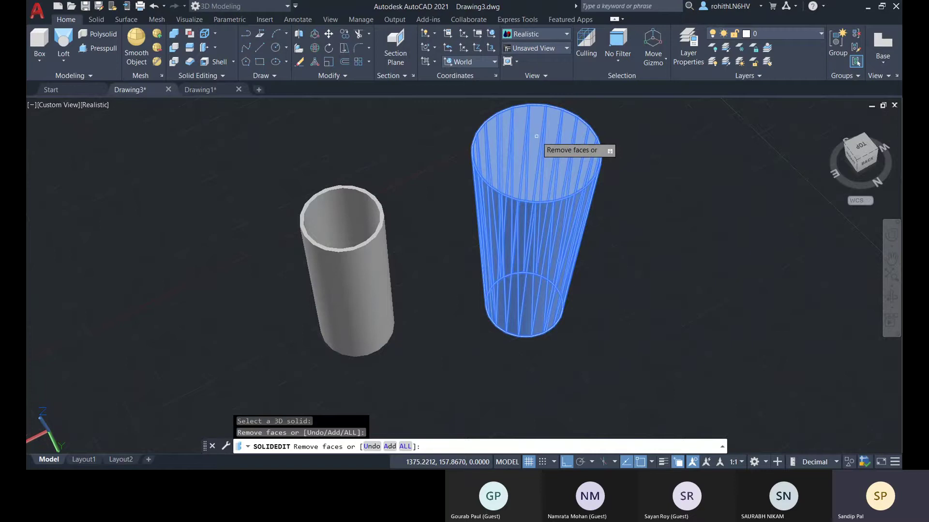
{"action": "middle_click_drag", "start_coordinate": [656, 216], "coordinate": [543, 233], "text": "shift"}
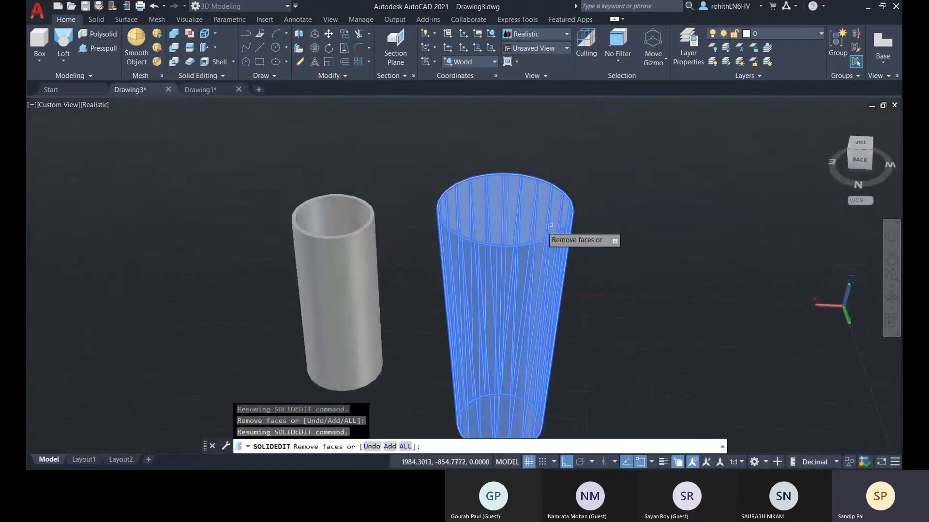
{"action": "left_click", "coordinate": [524, 229]}
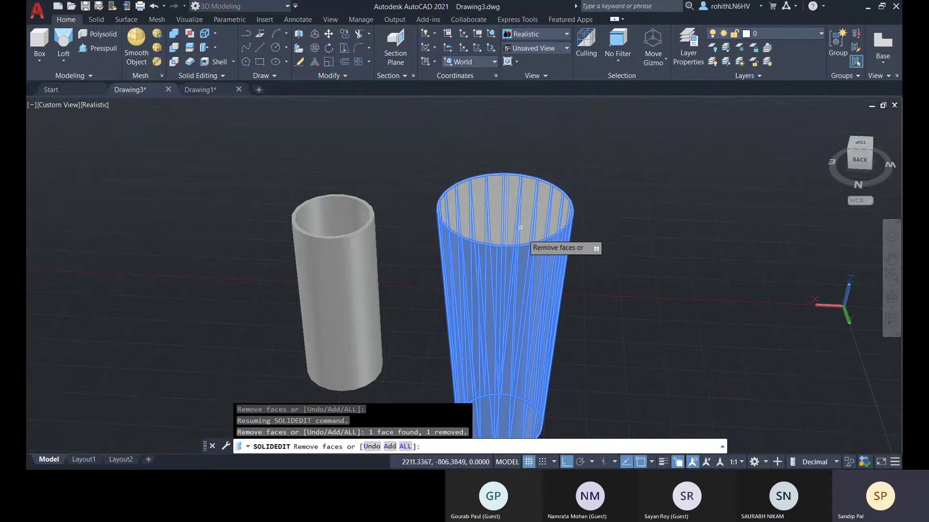
{"action": "middle_click_drag", "start_coordinate": [586, 312], "coordinate": [594, 314]}
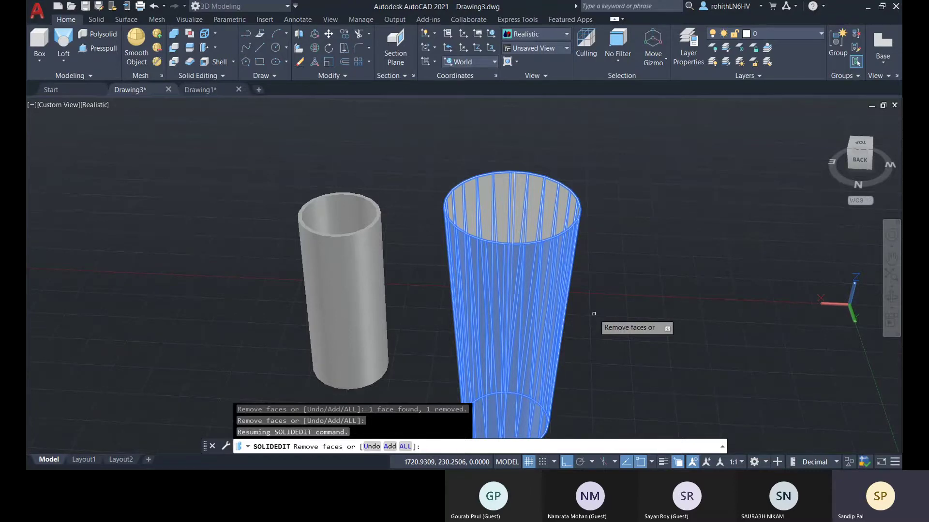
{"action": "key", "text": "Return"}
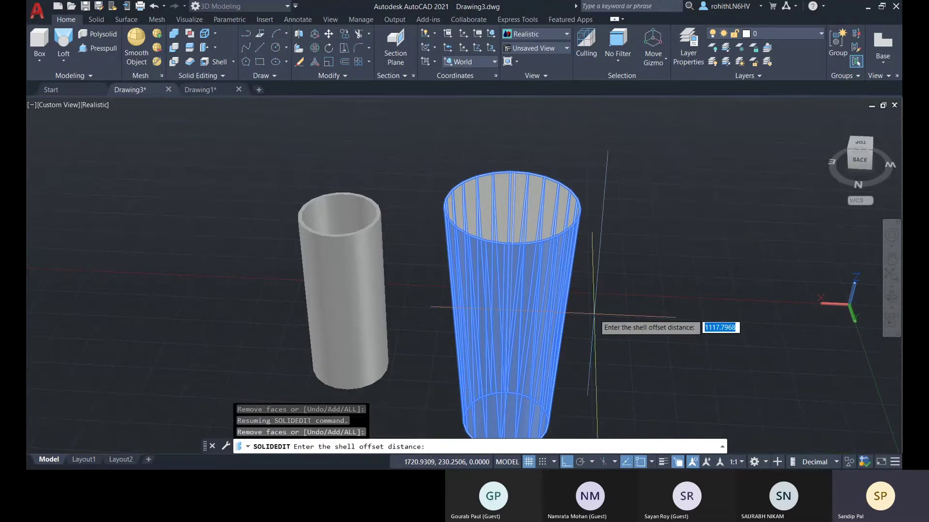
{"action": "type", "text": "50"}
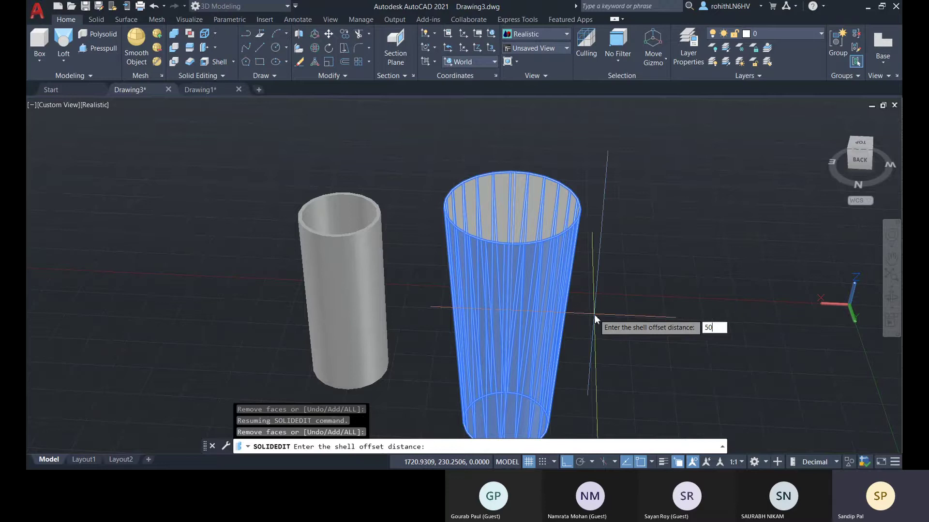
{"action": "key", "text": "Return"}
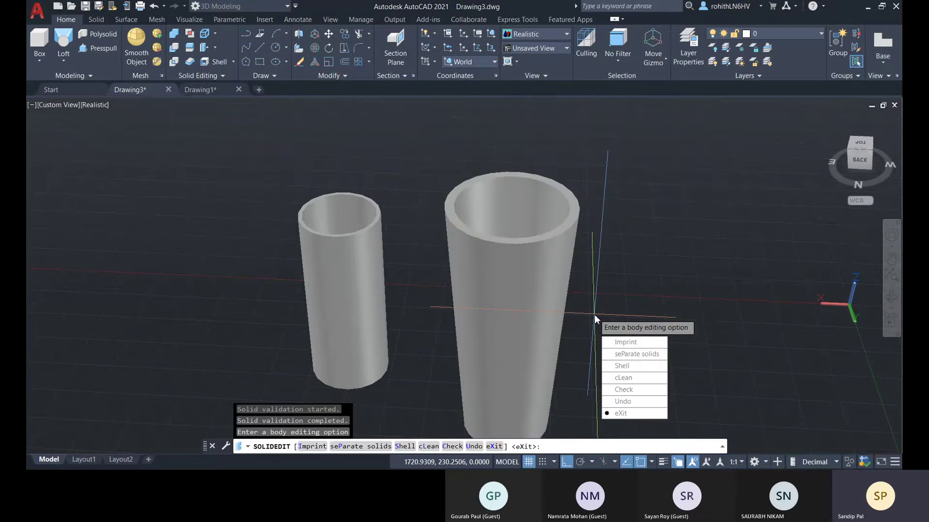
{"action": "left_click", "coordinate": [622, 413]}
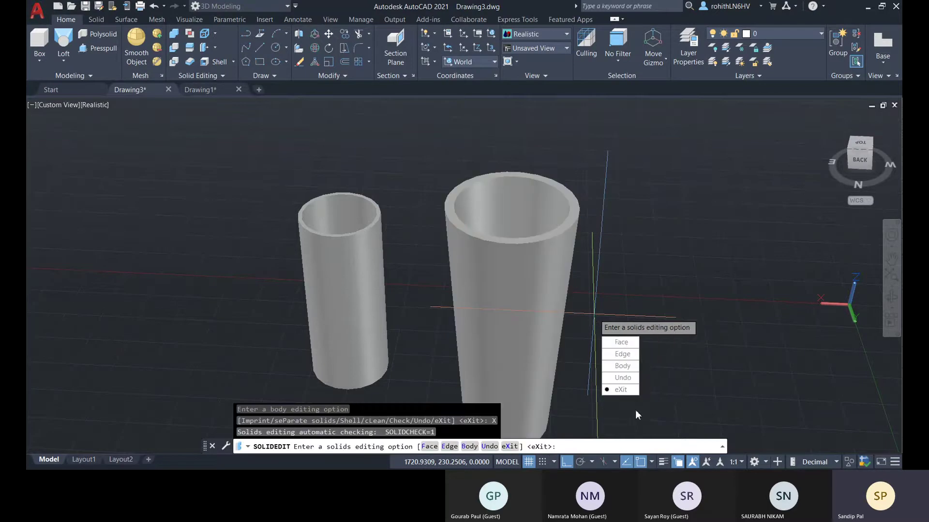
{"action": "left_click", "coordinate": [623, 390]}
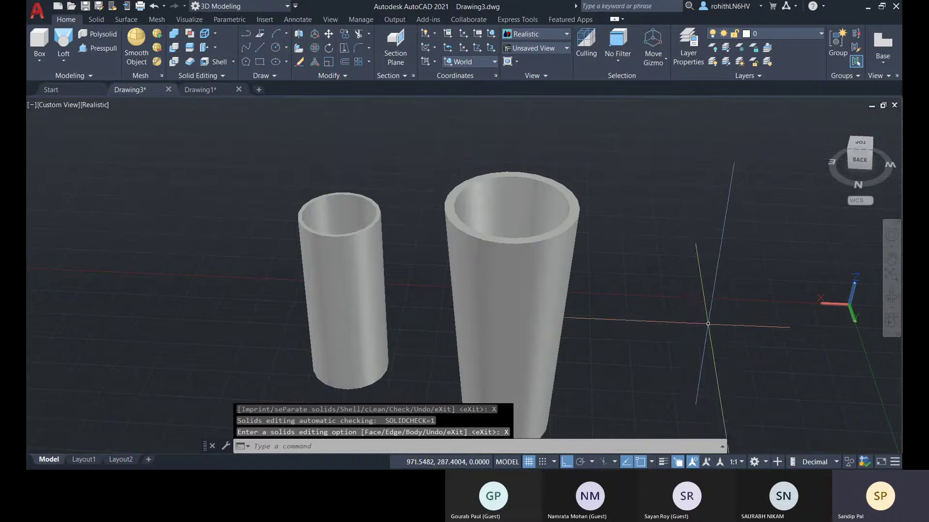
- Erase both hollow vessels from the drawing
{"action": "middle_click_drag", "start_coordinate": [707, 323], "coordinate": [709, 166], "text": "shift"}
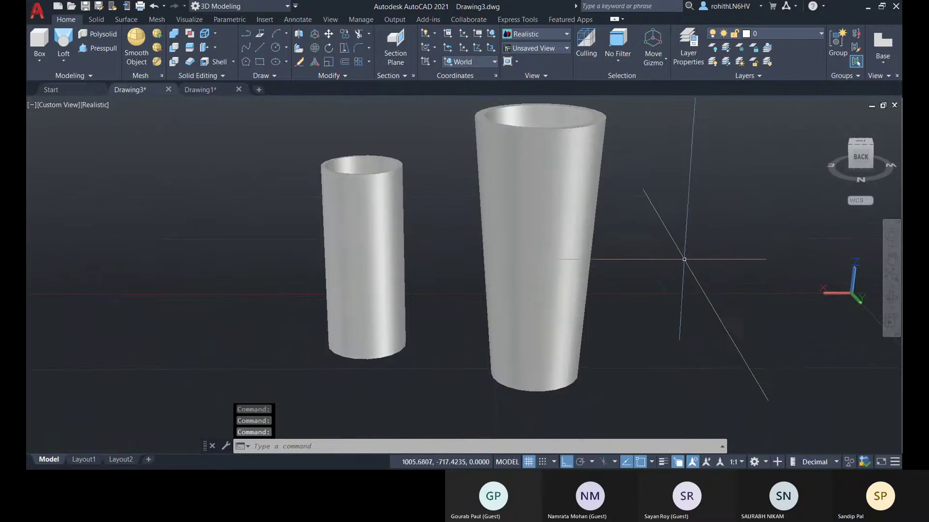
{"action": "scroll", "coordinate": [663, 273], "scroll_direction": "down", "scroll_amount": 3}
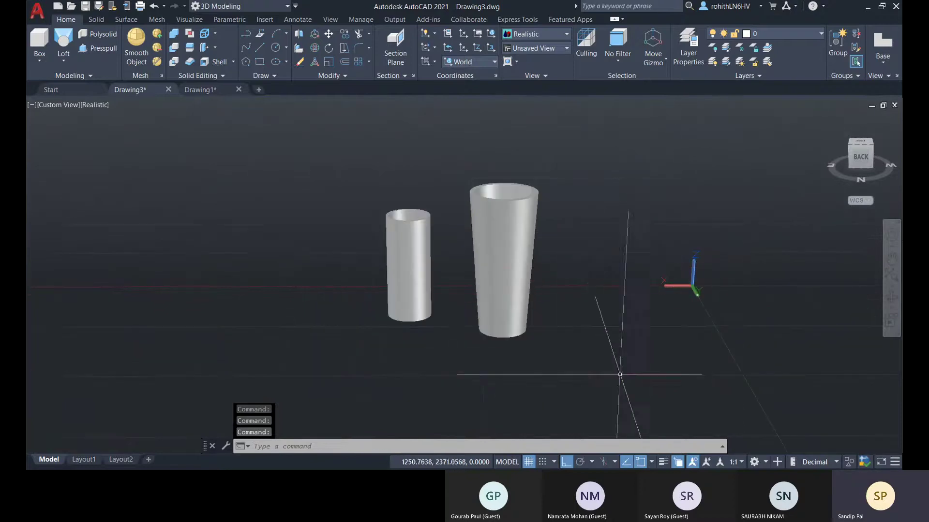
{"action": "left_click", "coordinate": [610, 376]}
{"action": "left_click", "coordinate": [383, 232]}
{"action": "key", "text": "Delete"}
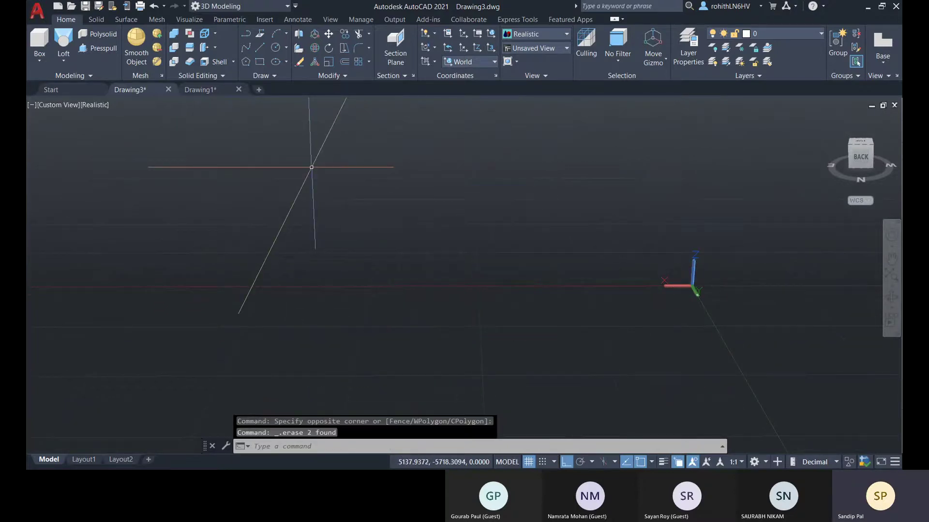
- Set the empty model space to the SW Isometric view with room to draw beside the origin
{"action": "scroll", "coordinate": [424, 248], "scroll_direction": "down", "scroll_amount": 4}
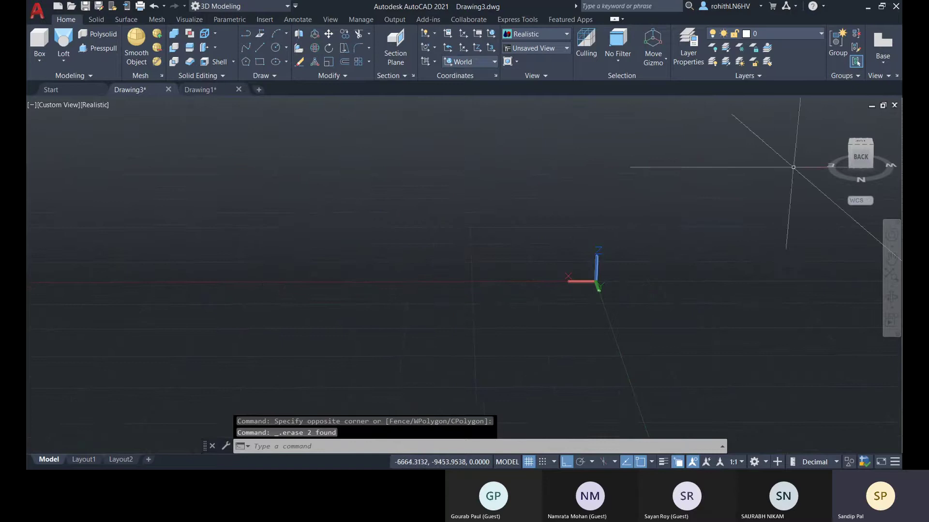
{"action": "left_click", "coordinate": [829, 118]}
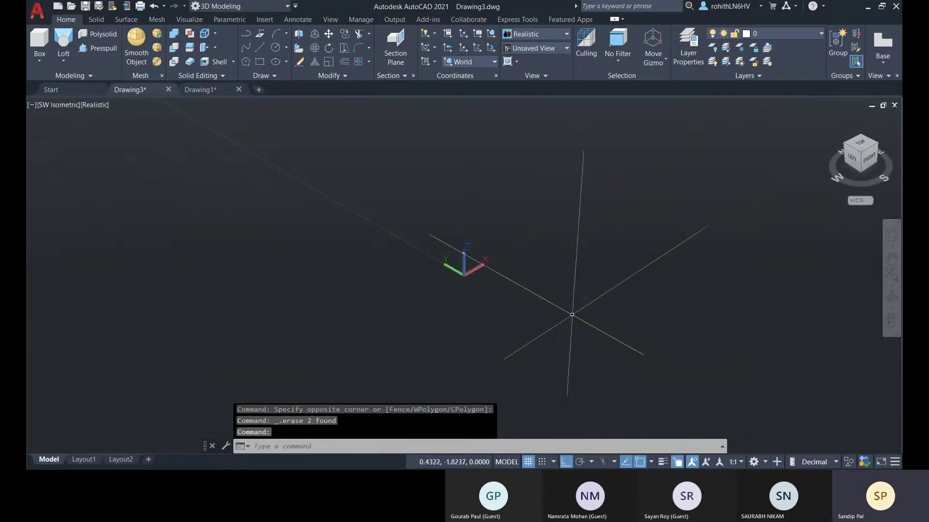
{"action": "middle_click", "coordinate": [576, 320]}
{"action": "middle_click", "coordinate": [578, 318]}
{"action": "middle_click_drag", "start_coordinate": [367, 341], "coordinate": [453, 296]}
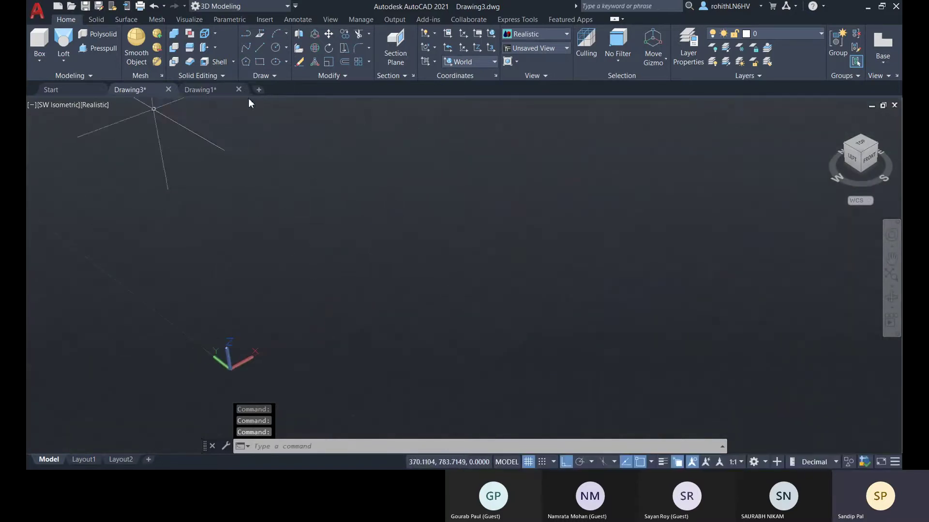
{"action": "middle_click_drag", "start_coordinate": [404, 264], "coordinate": [460, 272]}
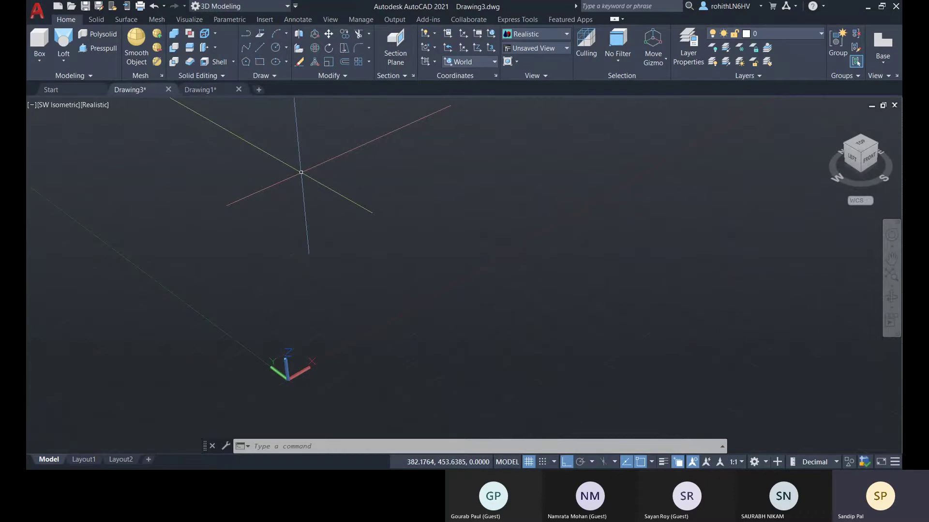
- Draw a rectangle 3000 by 3600 on the ground plane near the origin
{"action": "left_click", "coordinate": [259, 62]}
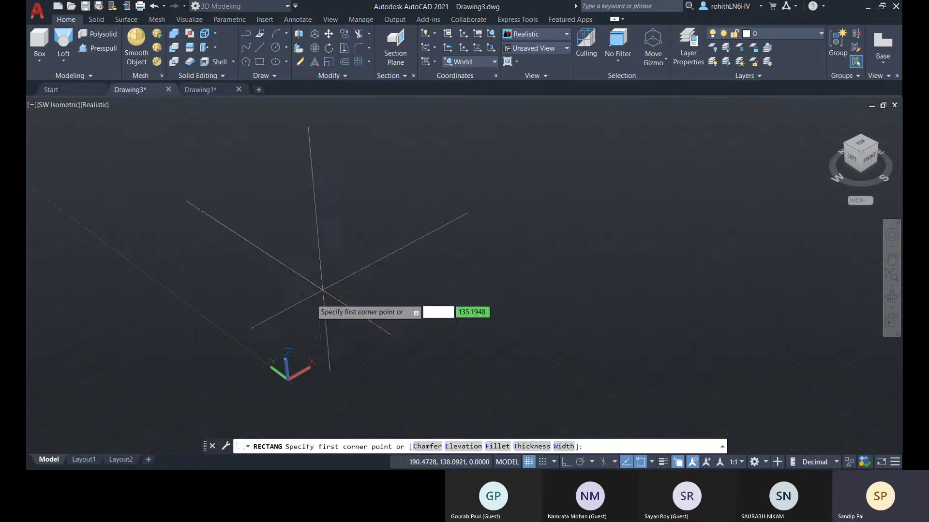
{"action": "left_click", "coordinate": [165, 253]}
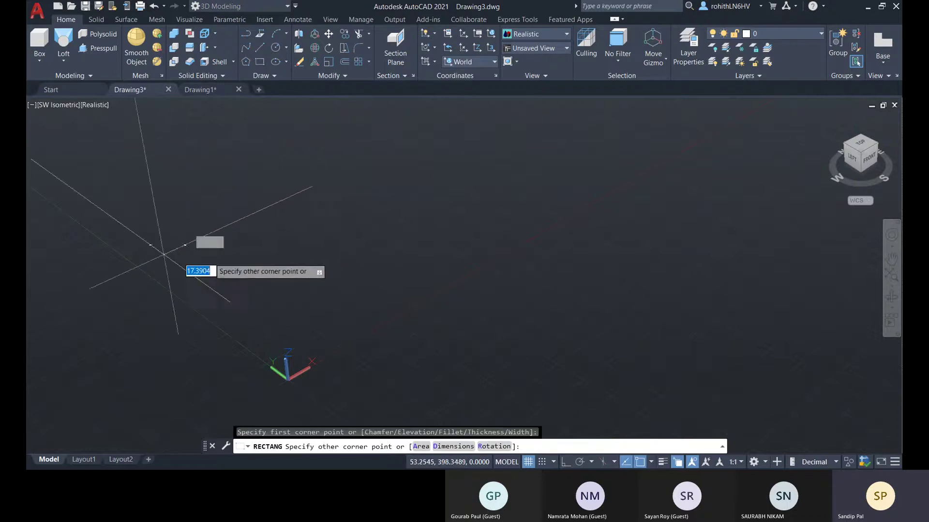
{"action": "middle_click_drag", "start_coordinate": [434, 239], "coordinate": [514, 279]}
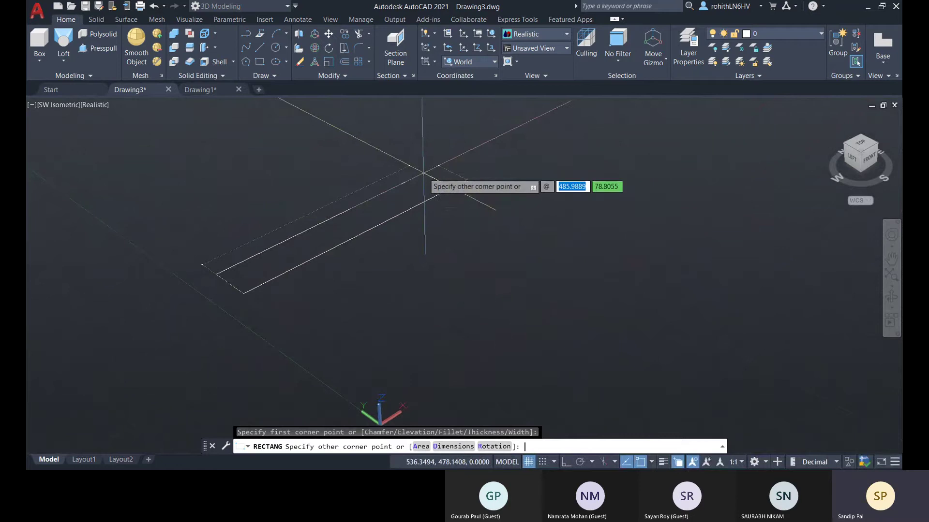
{"action": "type", "text": "000"}
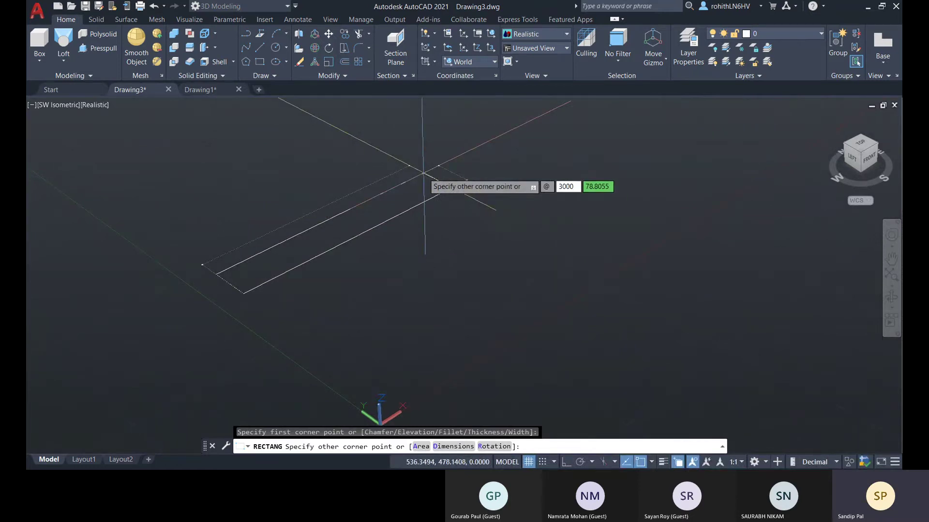
{"action": "key", "text": "Tab"}
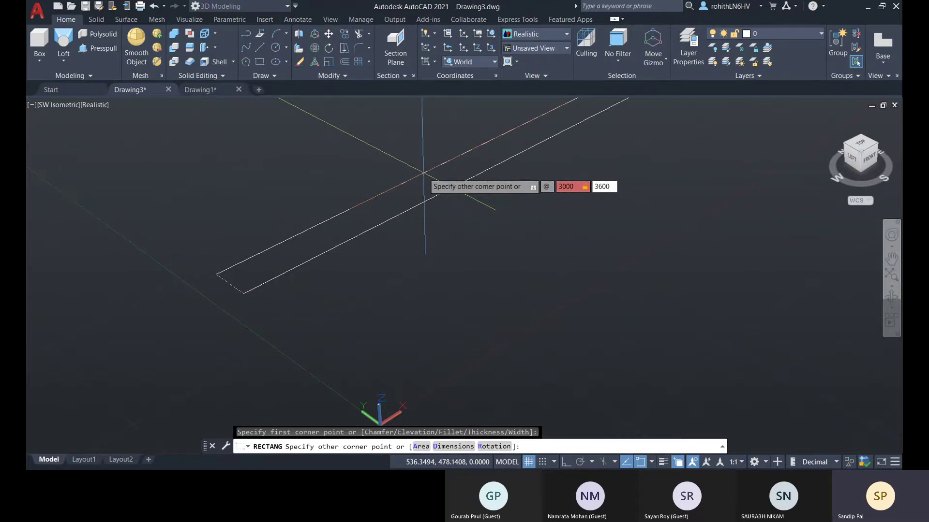
{"action": "type", "text": "3600"}
{"action": "key", "text": "Return"}
- Offset the rectangle outward by 250
{"action": "scroll", "coordinate": [424, 174], "scroll_direction": "up", "scroll_amount": 5}
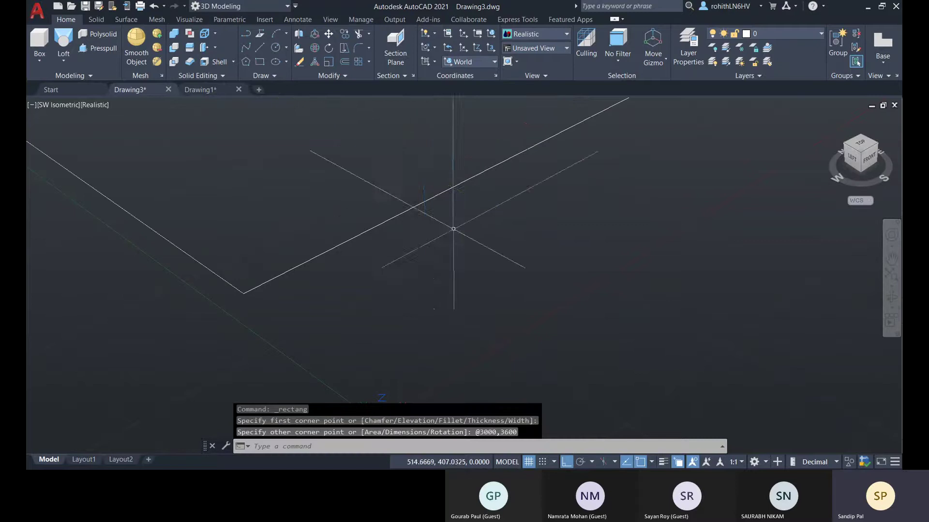
{"action": "scroll", "coordinate": [498, 257], "scroll_direction": "down", "scroll_amount": 3}
{"action": "scroll", "coordinate": [278, 134], "scroll_direction": "up", "scroll_amount": 3}
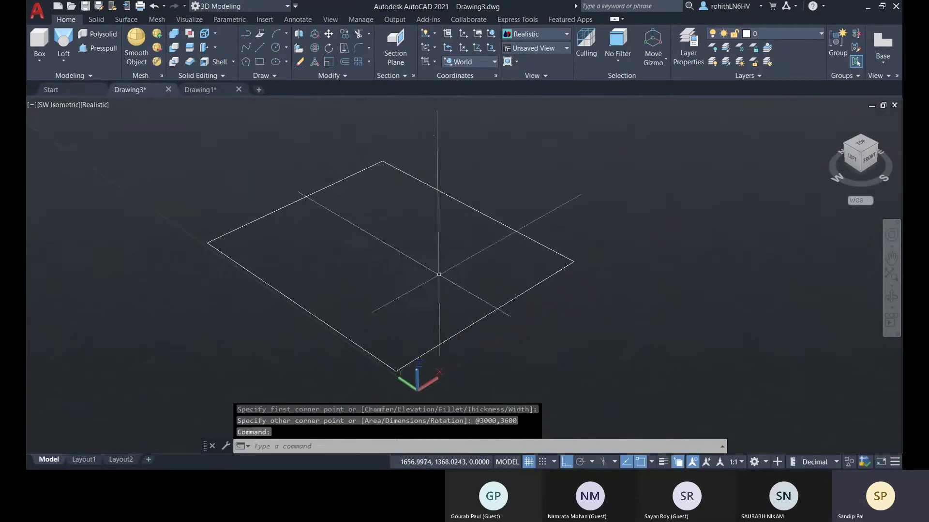
{"action": "left_click", "coordinate": [345, 61]}
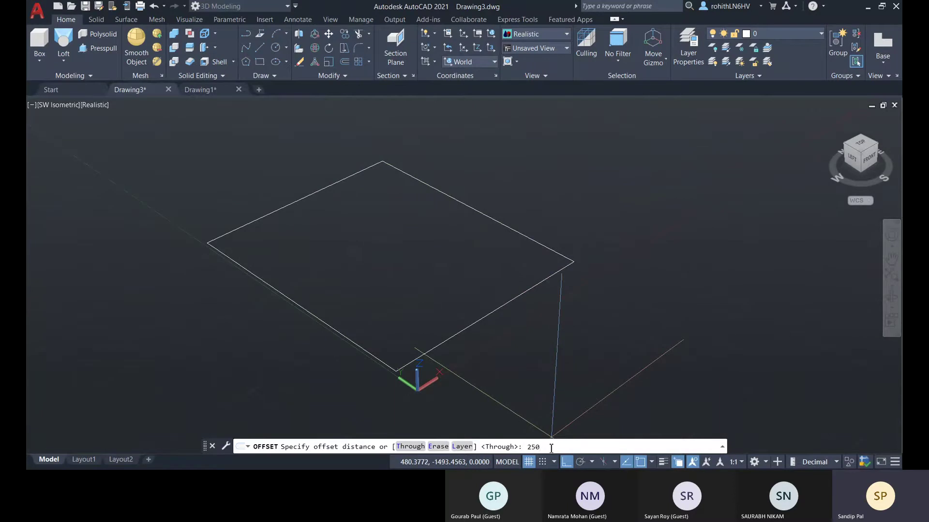
{"action": "key", "text": "Return"}
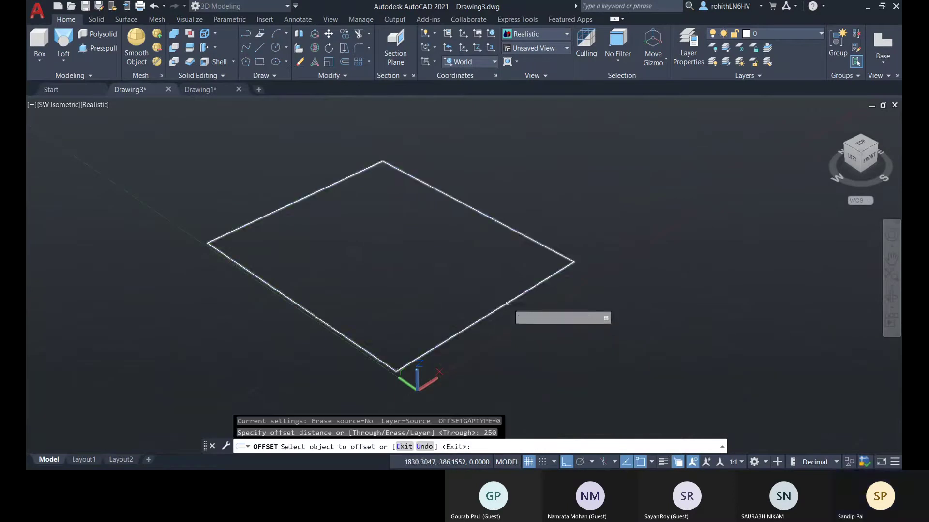
{"action": "left_click", "coordinate": [511, 300]}
{"action": "left_click", "coordinate": [528, 315]}
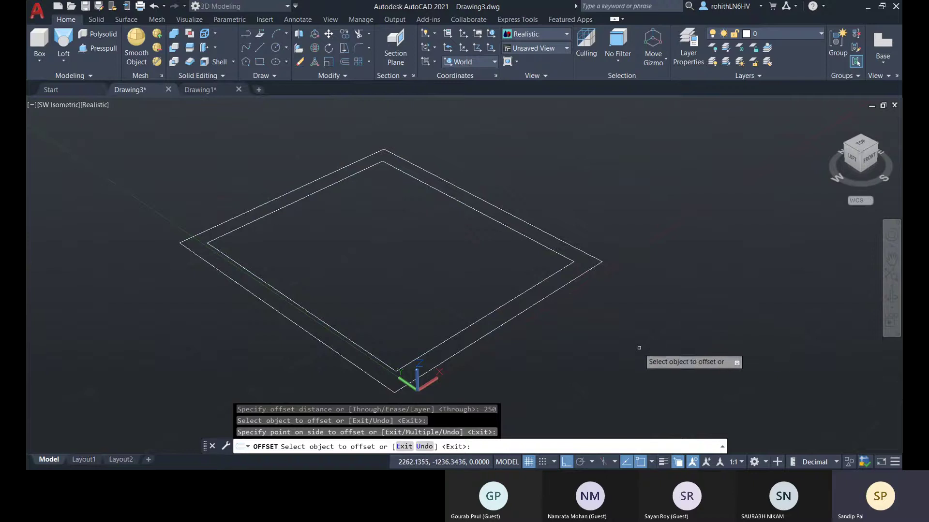
{"action": "key", "text": "Escape"}
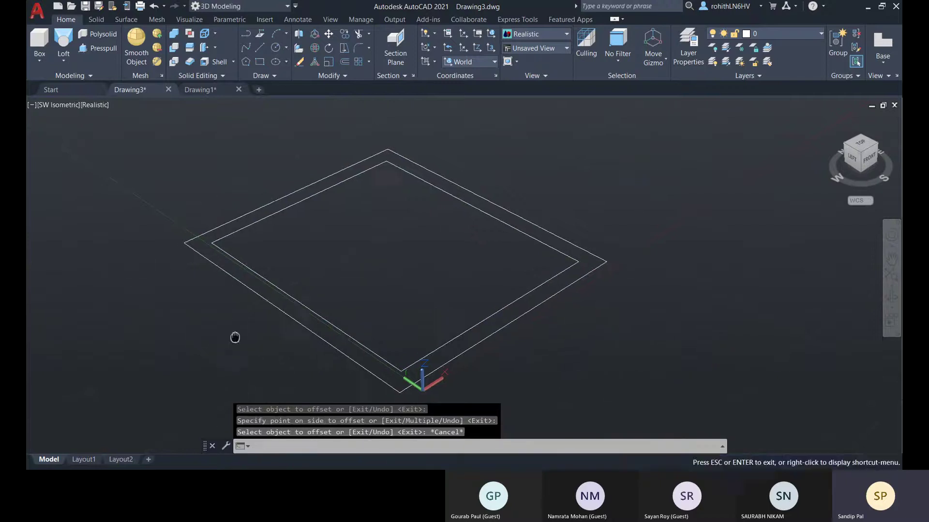
- Draw a 250 polyline extending the inner rectangle's long side from its far corner to the outer rectangle's edge
{"action": "scroll", "coordinate": [247, 255], "scroll_direction": "up", "scroll_amount": 3}
{"action": "middle_click_drag", "start_coordinate": [245, 252], "coordinate": [266, 258]}
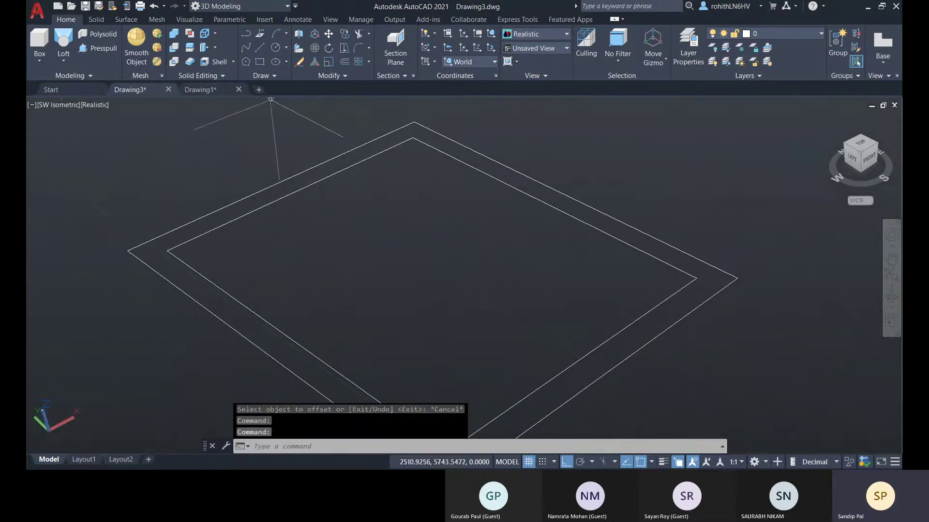
{"action": "left_click", "coordinate": [248, 47]}
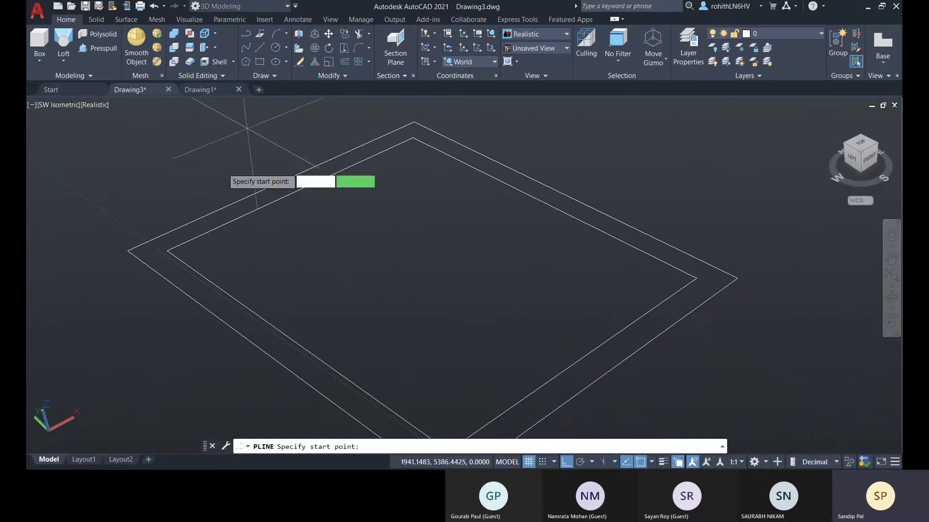
{"action": "left_click", "coordinate": [167, 251]}
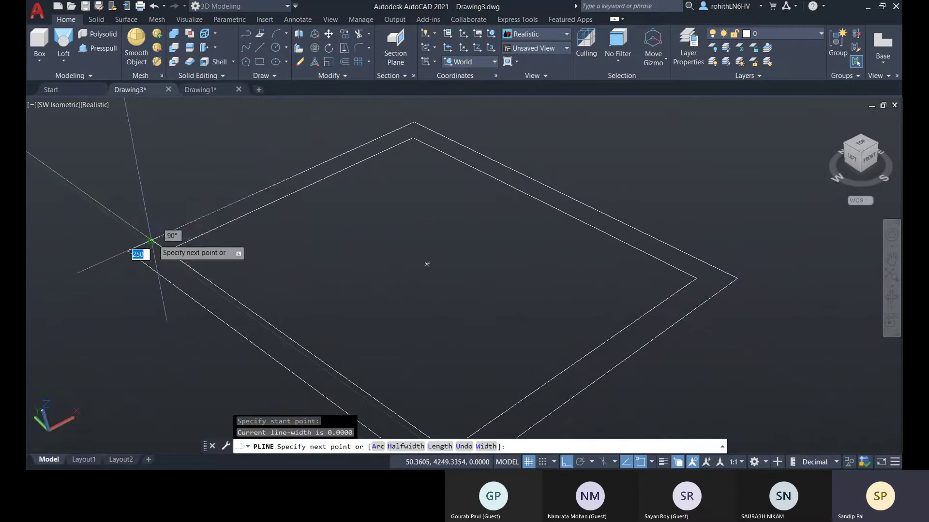
{"action": "left_click", "coordinate": [150, 240]}
{"action": "key", "text": "Escape"}
- Draw a 250 polyline extending the inner rectangle's long side from its near corner to the outer rectangle's edge
{"action": "middle_click_drag", "start_coordinate": [359, 276], "coordinate": [358, 245]}
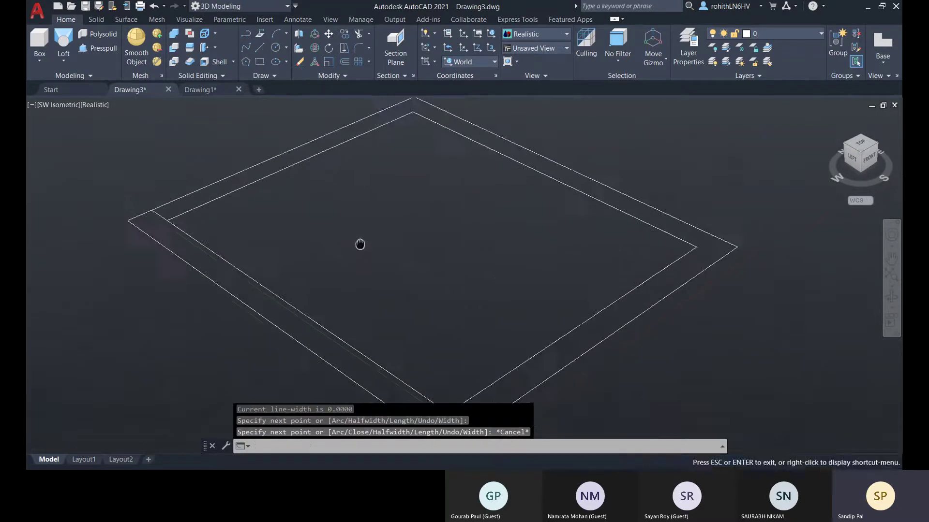
{"action": "middle_click_drag", "start_coordinate": [454, 326], "coordinate": [444, 288]}
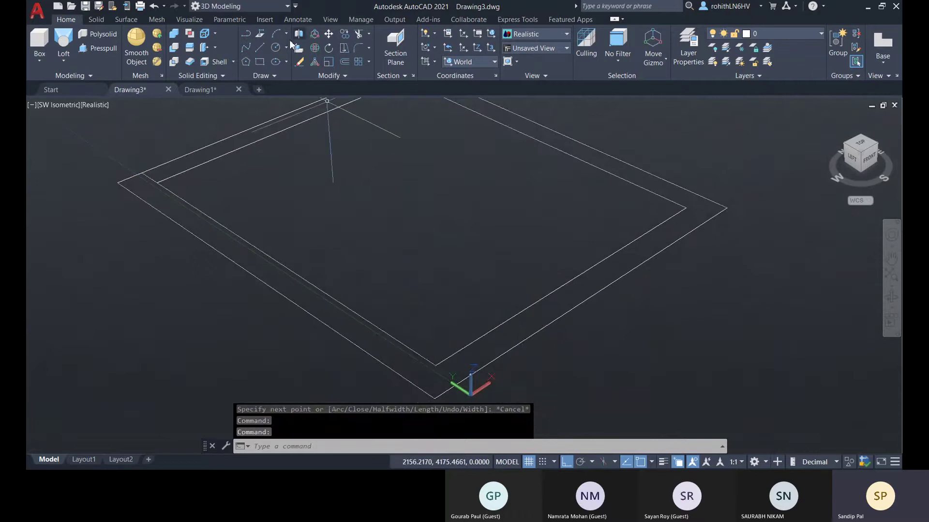
{"action": "left_click", "coordinate": [246, 33]}
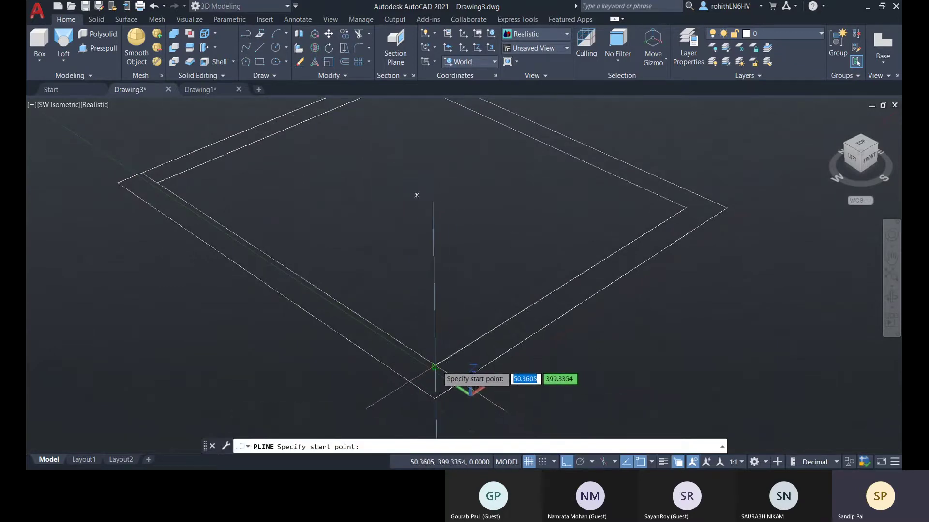
{"action": "left_click", "coordinate": [435, 367]}
{"action": "middle_click_drag", "start_coordinate": [428, 384], "coordinate": [389, 336]}
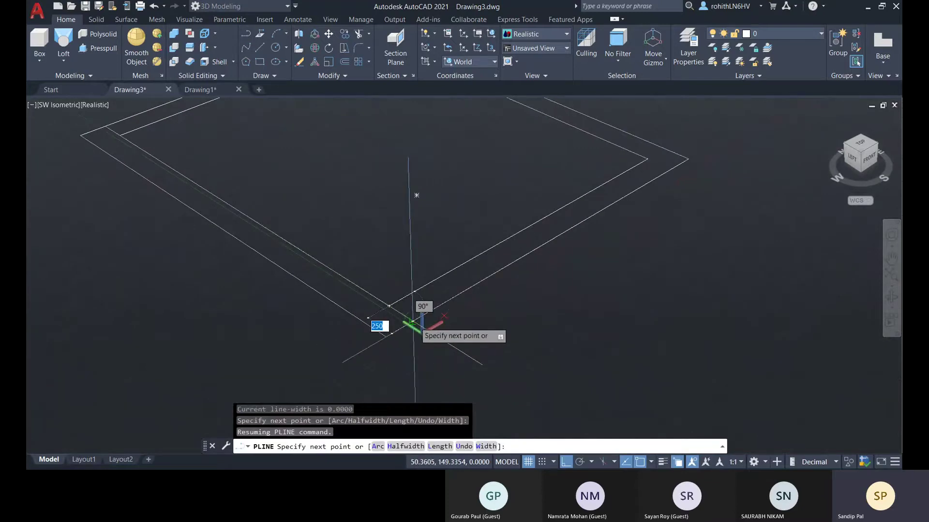
{"action": "left_click", "coordinate": [412, 321]}
{"action": "key", "text": "Escape"}
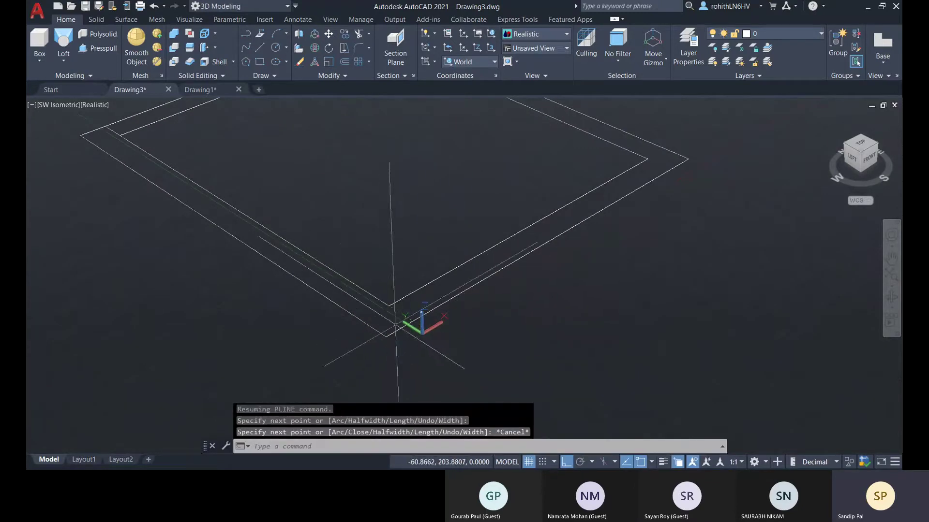
- Trim away the inner and outer edges of the border's long side between the two 250 divider lines
{"action": "scroll", "coordinate": [458, 338], "scroll_direction": "down", "scroll_amount": 2}
{"action": "mouse_move", "coordinate": [470, 332]}
{"action": "middle_mouse_down", "text": "shift"}
{"action": "mouse_move", "coordinate": [477, 344]}
{"action": "mouse_move", "coordinate": [444, 358]}
{"action": "middle_mouse_up", "text": "shift"}
{"action": "middle_click_drag", "start_coordinate": [277, 259], "coordinate": [288, 276]}
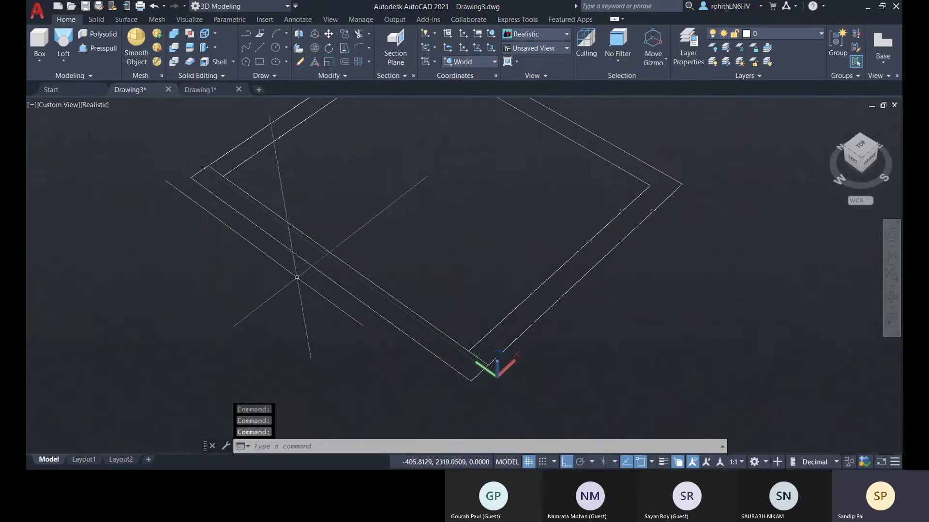
{"action": "key", "text": "Return"}
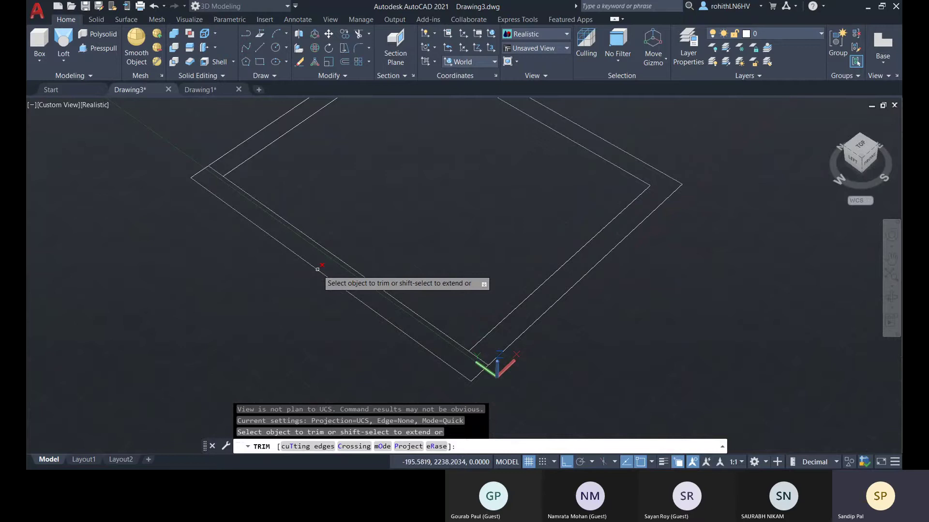
{"action": "key", "text": "Escape"}
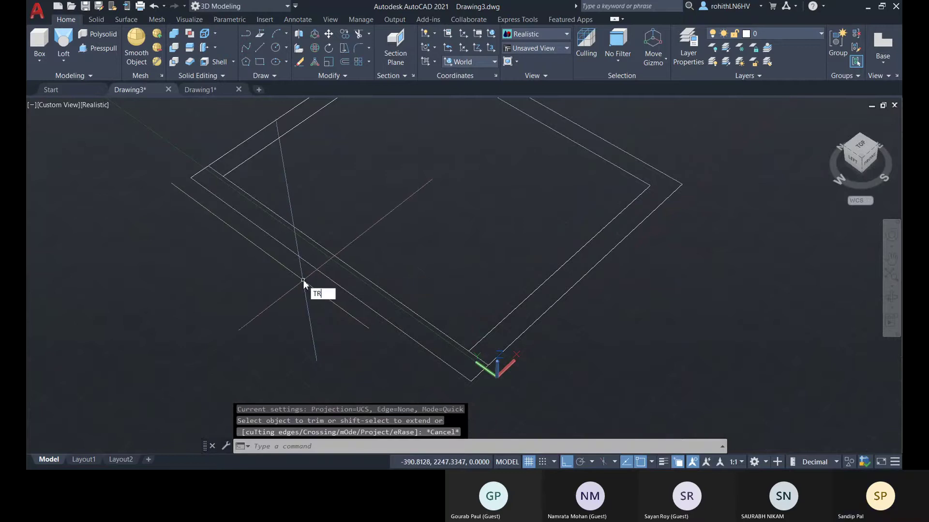
{"action": "key", "text": "Return"}
{"action": "left_click", "coordinate": [312, 267]}
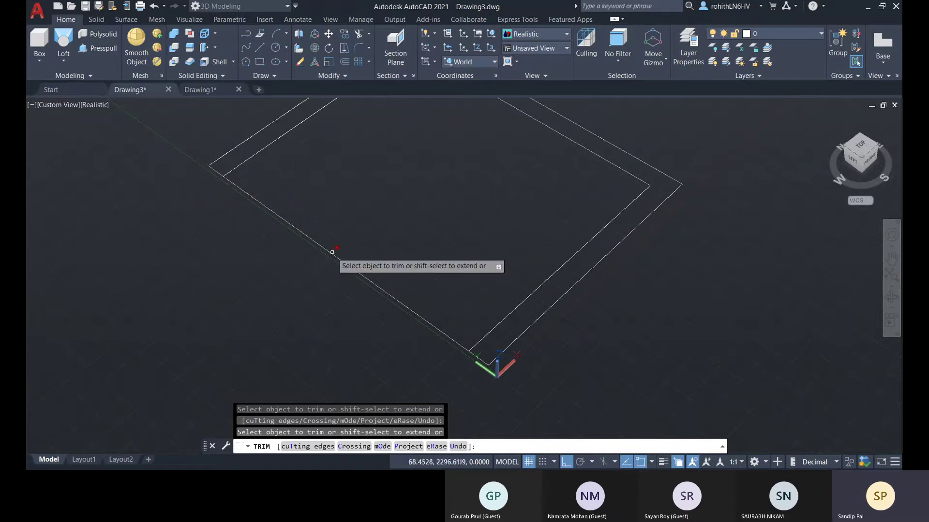
{"action": "key", "text": "Escape"}
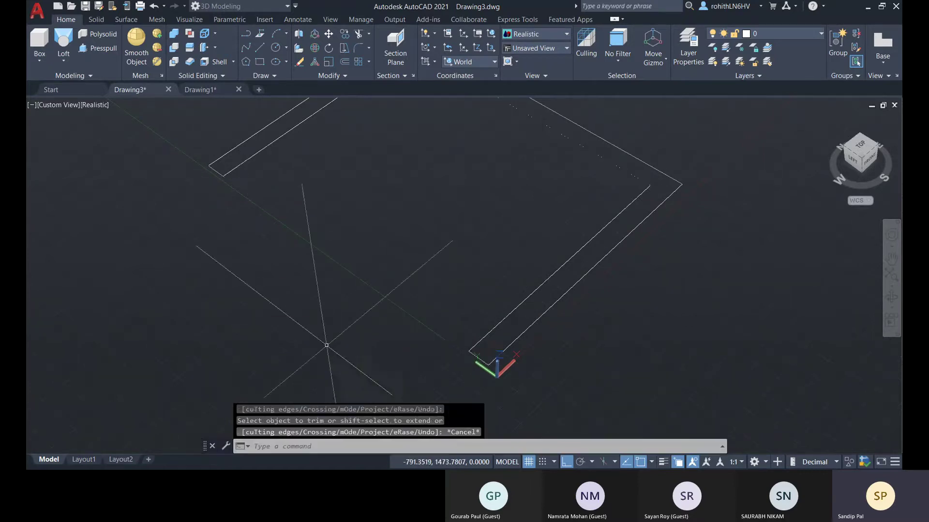
- Join all the remaining border segments into one closed U-shaped polyline
{"action": "scroll", "coordinate": [459, 290], "scroll_direction": "down", "scroll_amount": 2}
{"action": "middle_click_drag", "start_coordinate": [673, 286], "coordinate": [609, 284], "text": "shift"}
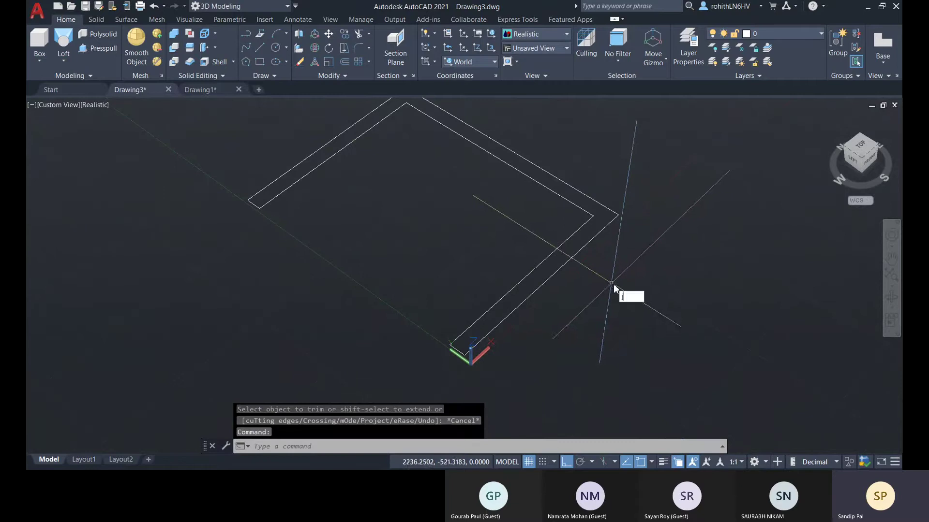
{"action": "key", "text": "Return"}
{"action": "left_click", "coordinate": [665, 375]}
{"action": "left_click", "coordinate": [196, 169]}
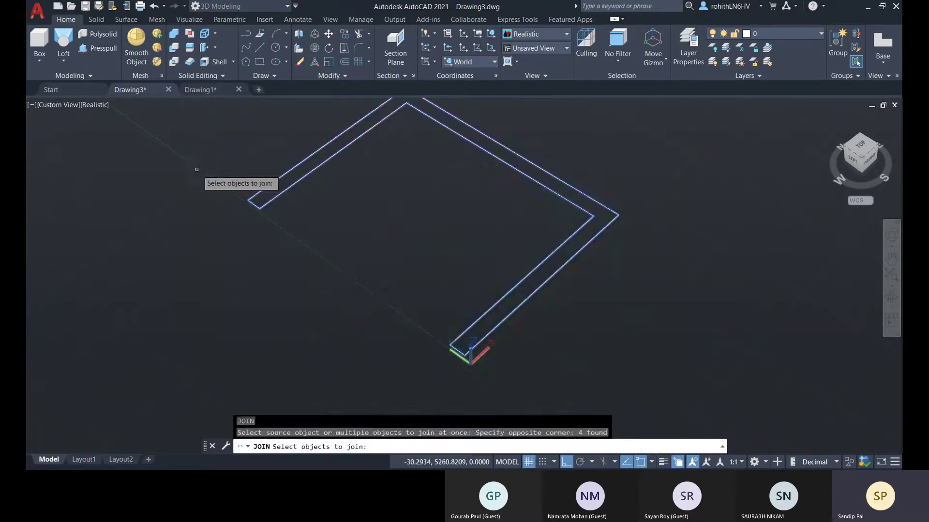
{"action": "key", "text": "Return"}
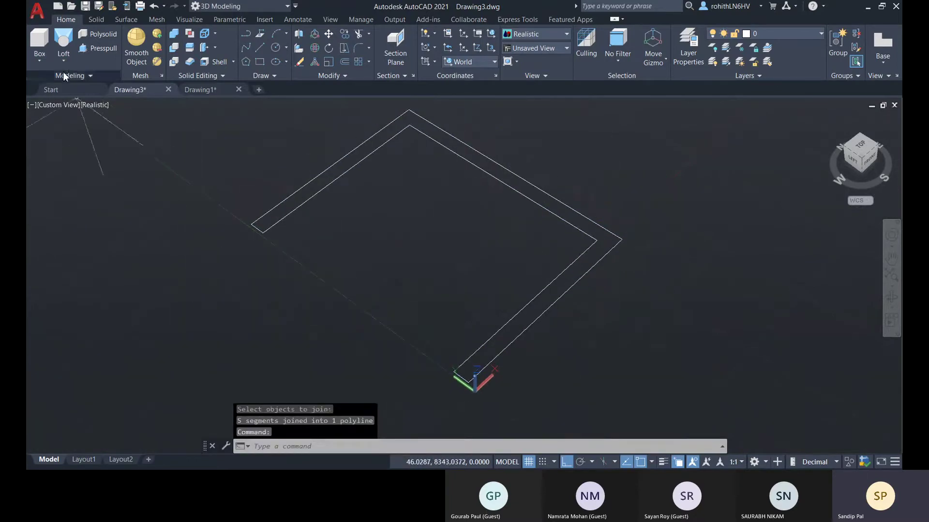
- Extrude the U-shaped border profile as a solid to a height of 2900
{"action": "left_click", "coordinate": [64, 60]}
{"action": "left_click", "coordinate": [83, 84]}
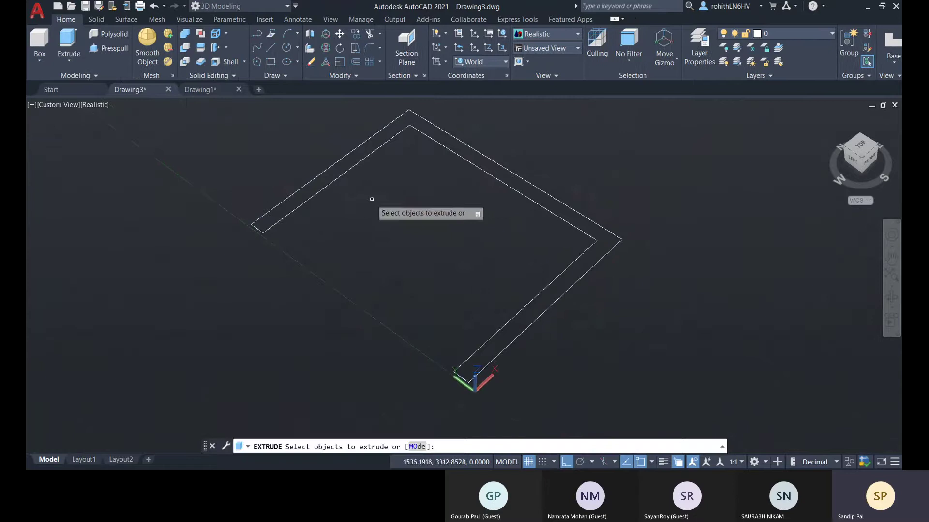
{"action": "left_click", "coordinate": [326, 181]}
{"action": "key", "text": "Return"}
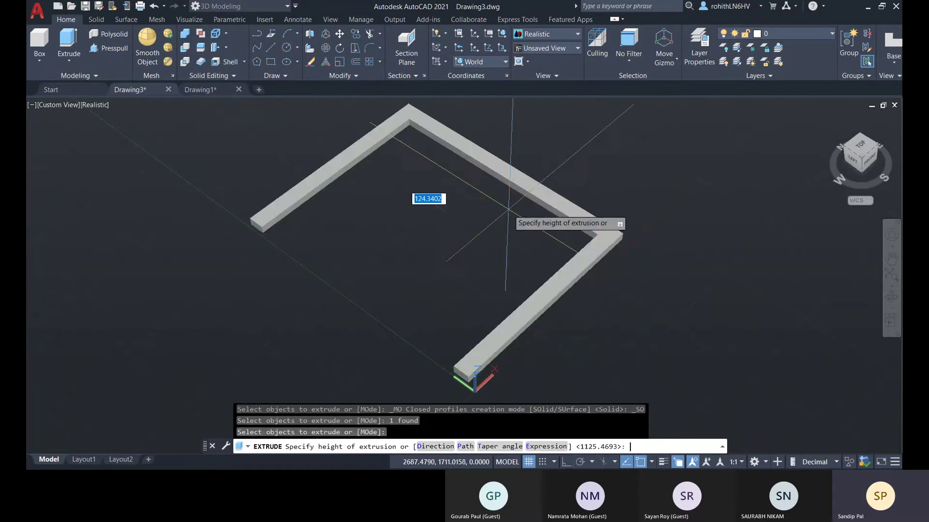
{"action": "middle_click_drag", "start_coordinate": [508, 146], "coordinate": [419, 220]}
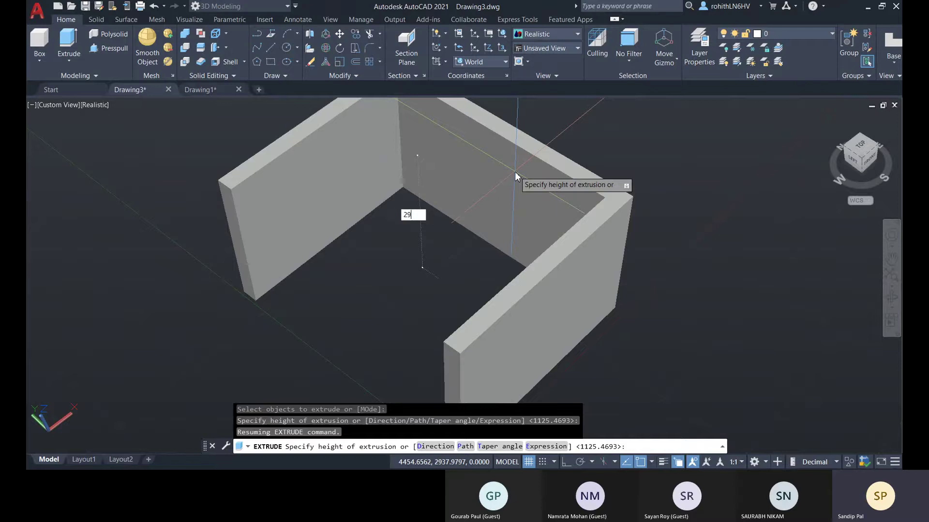
{"action": "key", "text": "Return"}
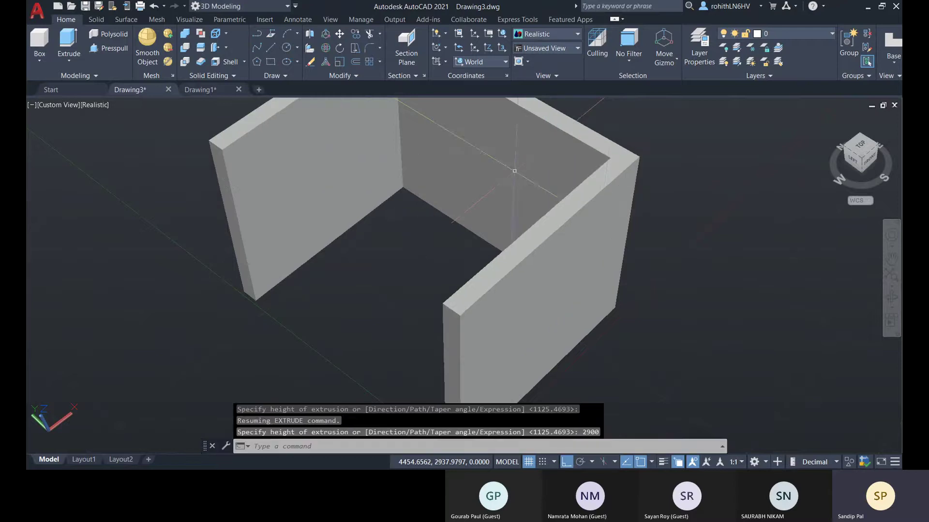
{"action": "scroll", "coordinate": [629, 275], "scroll_direction": "down", "scroll_amount": 2}
{"action": "middle_click_drag", "start_coordinate": [629, 275], "coordinate": [658, 311]}
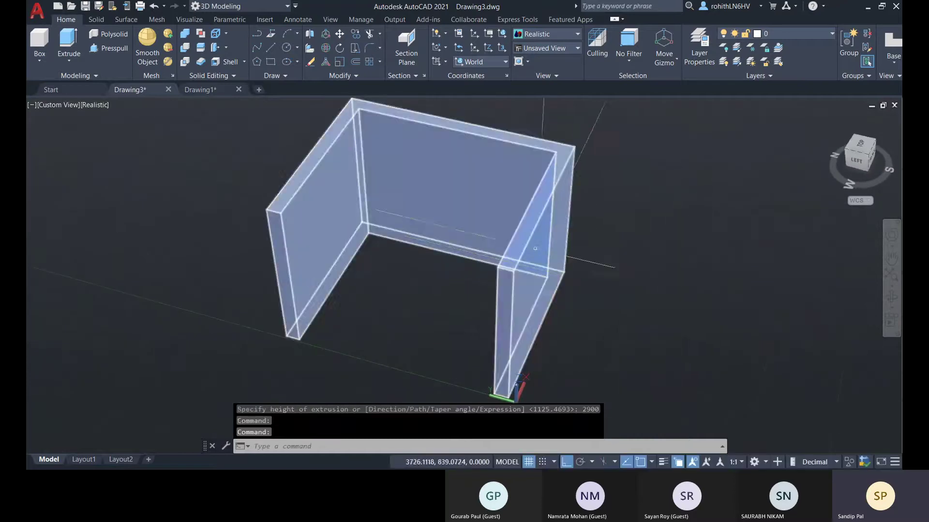
- Undo the extrusion of the U-shaped profile
{"action": "key", "text": "ctrl+z"}
{"action": "key", "text": "ctrl+z"}
{"action": "key", "text": "ctrl+z"}
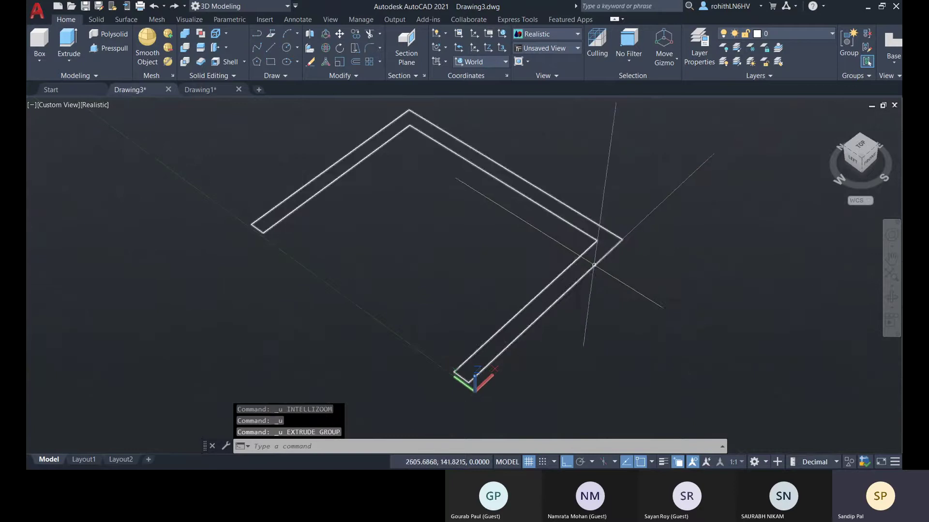
- Draw a line continuing the inner long edge from the inner corner across the short arm to the outer edge
{"action": "left_click", "coordinate": [269, 48]}
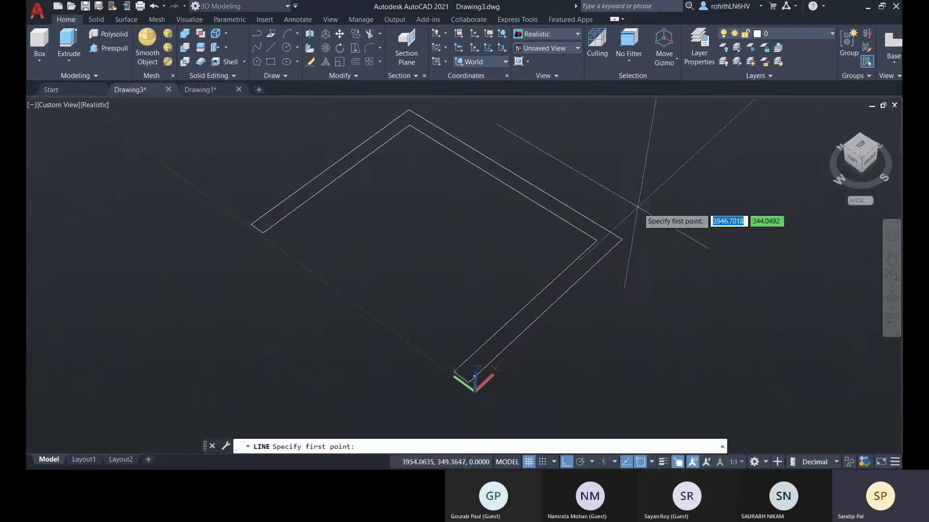
{"action": "left_click", "coordinate": [597, 241]}
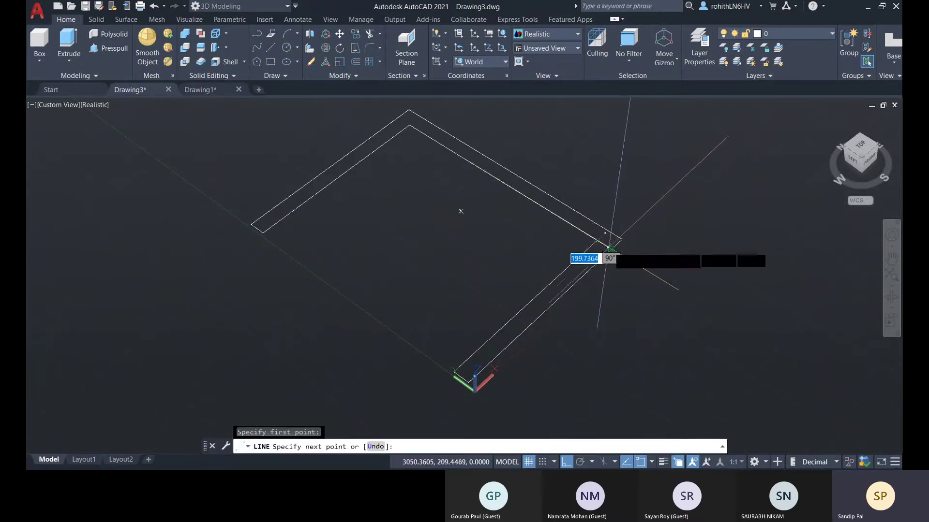
{"action": "key", "text": "Escape"}
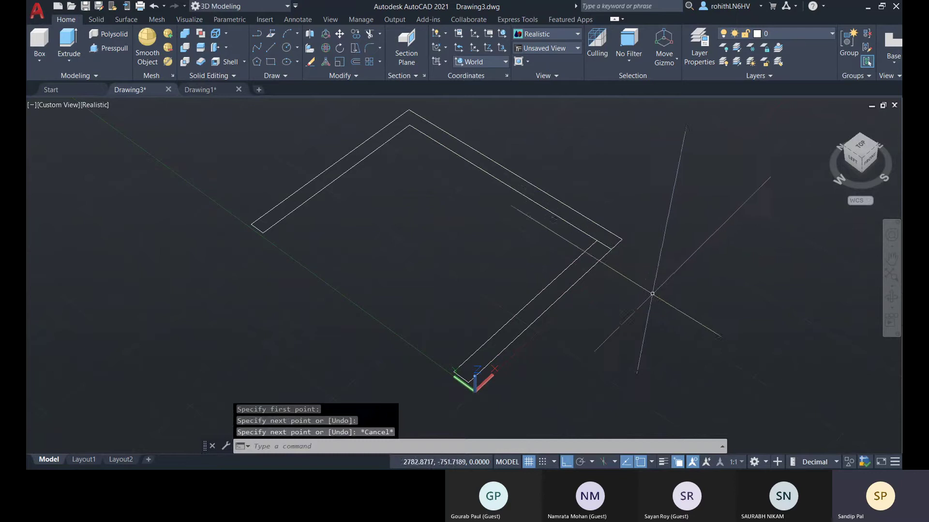
- Trim off both edges of the short arm nearest the origin and delete its leftover end segment
{"action": "type", "text": "TR"}
{"action": "key", "text": "Return"}
{"action": "left_click", "coordinate": [587, 324]}
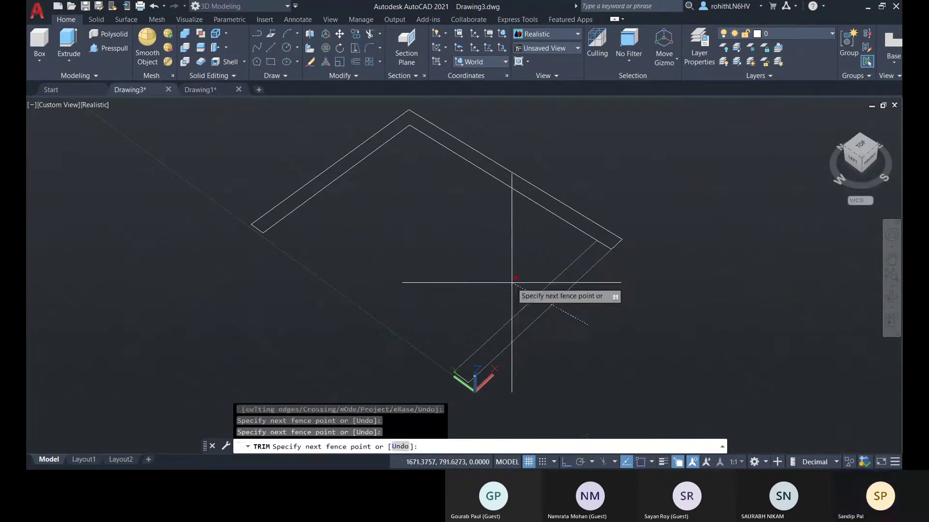
{"action": "left_click", "coordinate": [512, 282]}
{"action": "key", "text": "Return"}
{"action": "key", "text": "Escape"}
{"action": "key", "text": "Escape"}
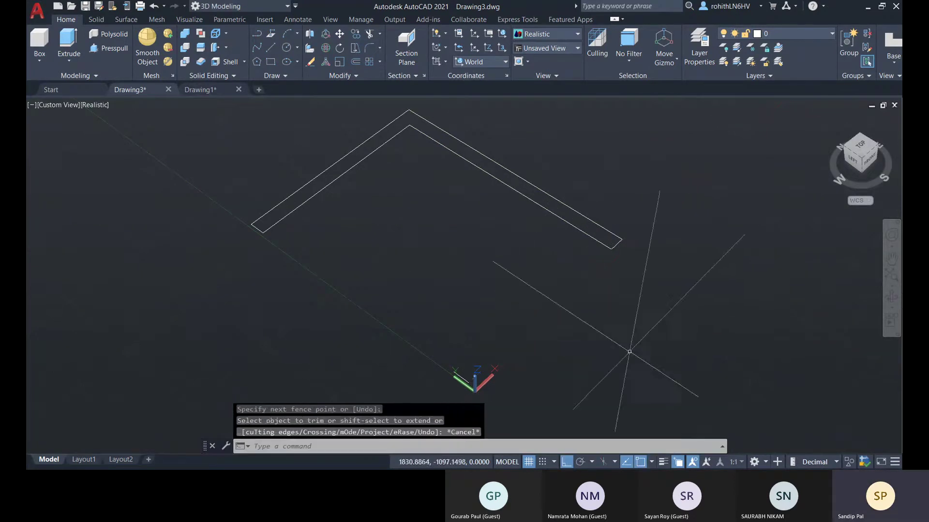
{"action": "left_click", "coordinate": [496, 361]}
{"action": "left_click", "coordinate": [445, 384]}
{"action": "key", "text": "Delete"}
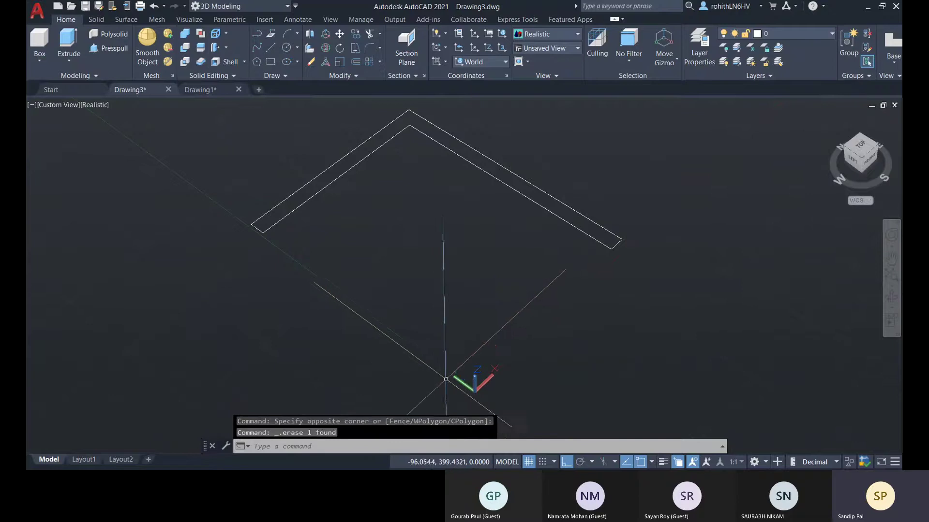
- Join the remaining segments into one closed L-shaped polyline
{"action": "type", "text": "j"}
{"action": "key", "text": "Return"}
{"action": "left_click", "coordinate": [760, 352]}
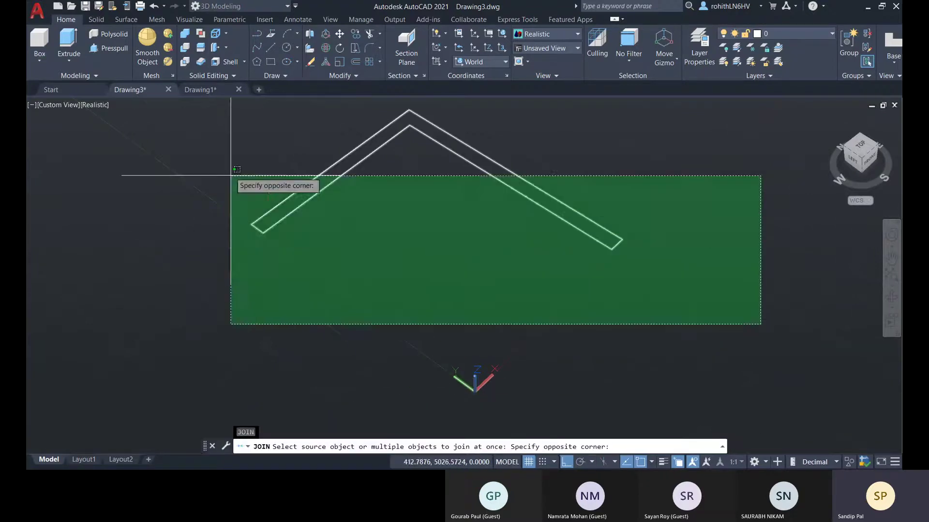
{"action": "left_click", "coordinate": [231, 173]}
{"action": "key", "text": "Return"}
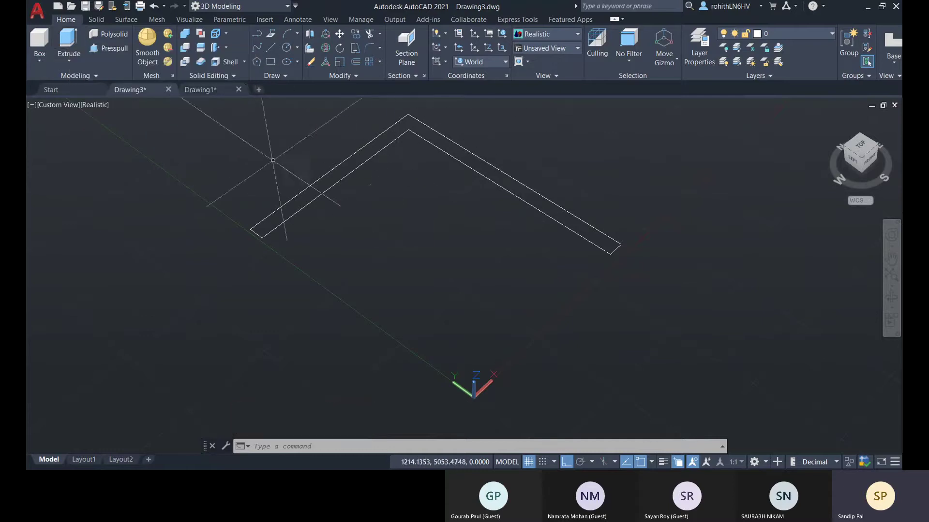
- Draw a rectangle between the outer corners at the two ends of the L-shaped profile
{"action": "left_click", "coordinate": [270, 60]}
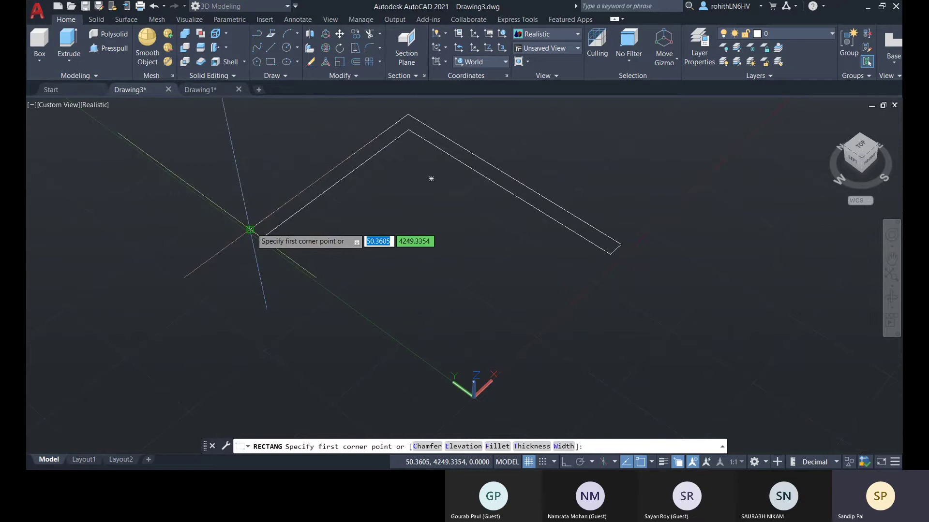
{"action": "left_click", "coordinate": [251, 227]}
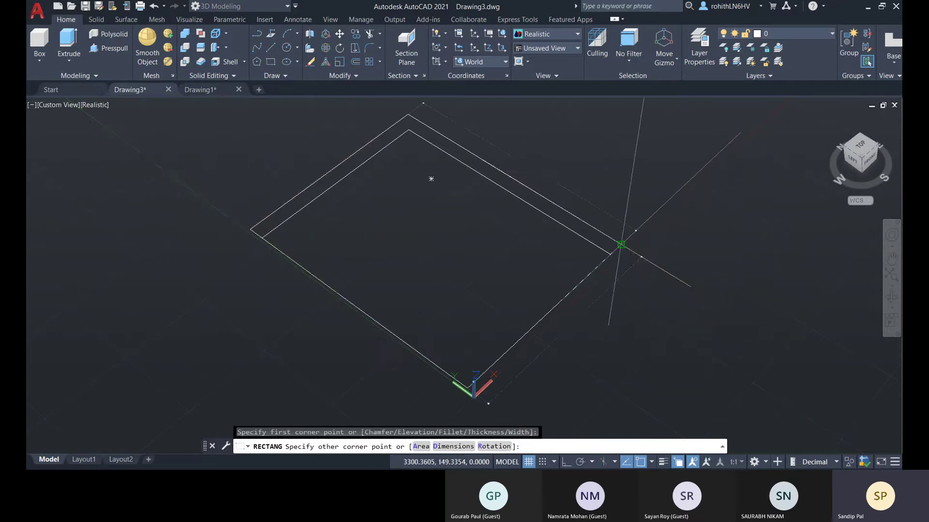
{"action": "left_click", "coordinate": [621, 245]}
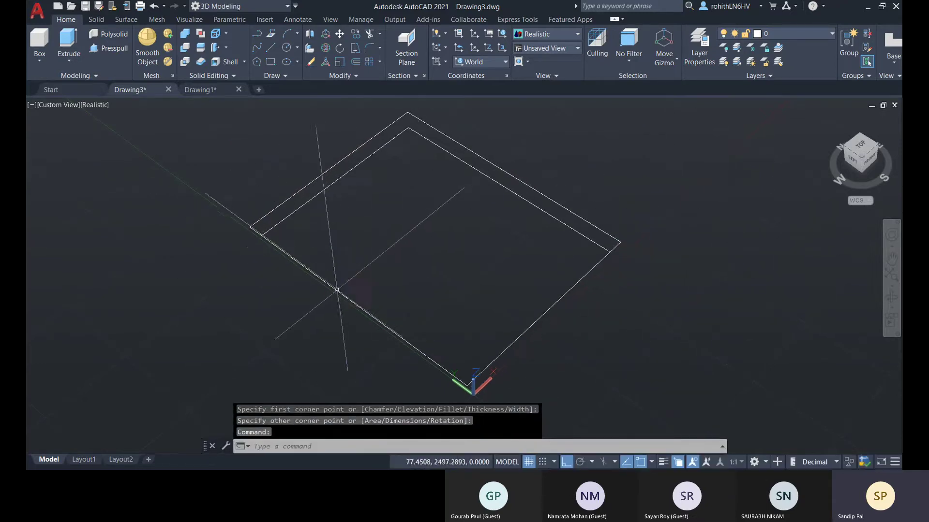
- Extrude the L-shaped profile to a height of 2900 as two adjoining walls
{"action": "left_click", "coordinate": [291, 213]}
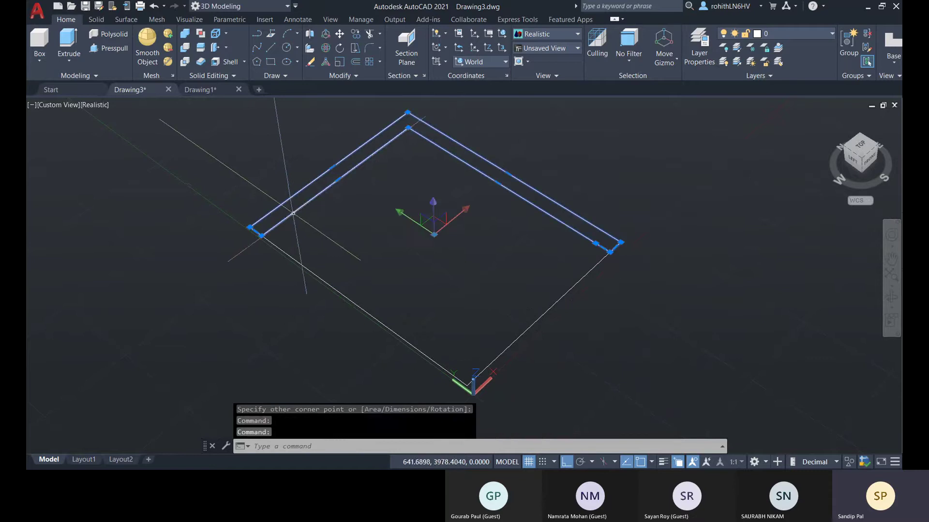
{"action": "left_click", "coordinate": [69, 43]}
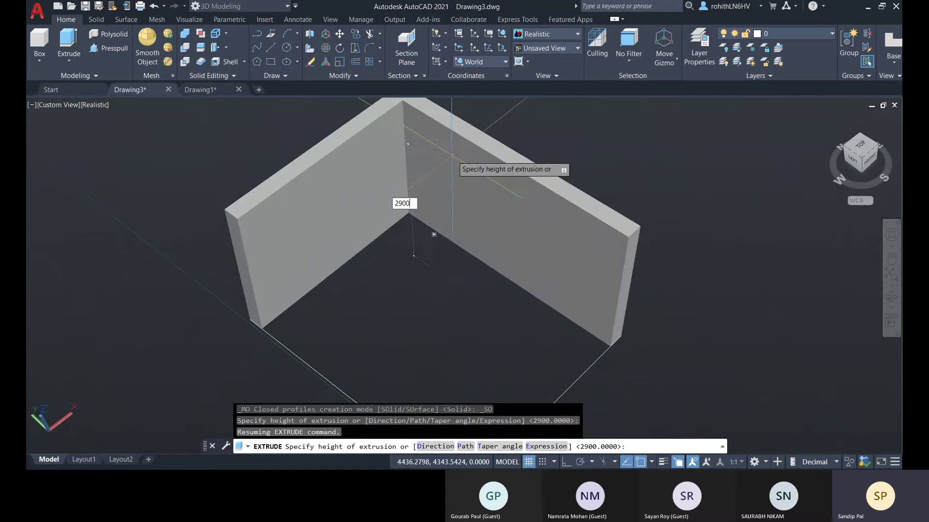
{"action": "key", "text": "Return"}
- Extrude the floor rectangle downward by 150 to form a slab beneath the two walls
{"action": "scroll", "coordinate": [491, 273], "scroll_direction": "down", "scroll_amount": 2}
{"action": "middle_click_drag", "start_coordinate": [500, 291], "coordinate": [474, 269]}
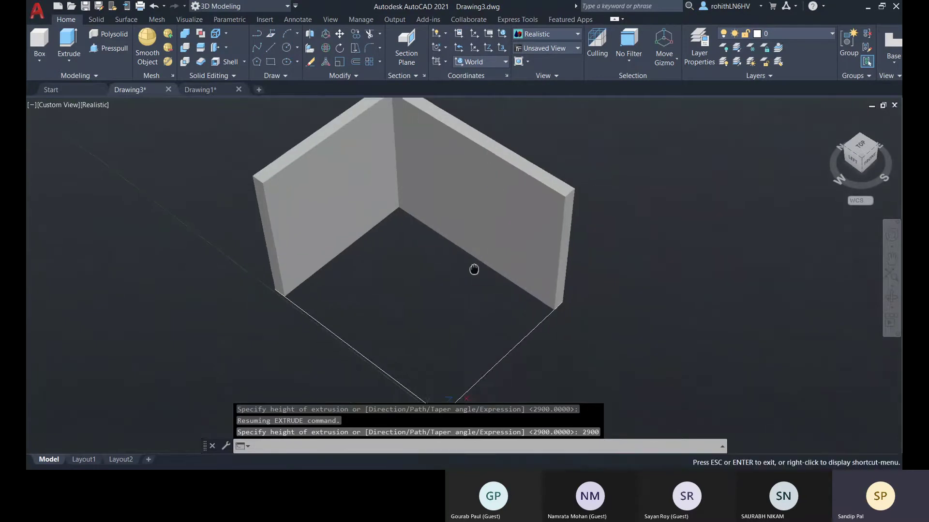
{"action": "middle_click_drag", "start_coordinate": [375, 383], "coordinate": [363, 346]}
{"action": "left_click", "coordinate": [355, 326]}
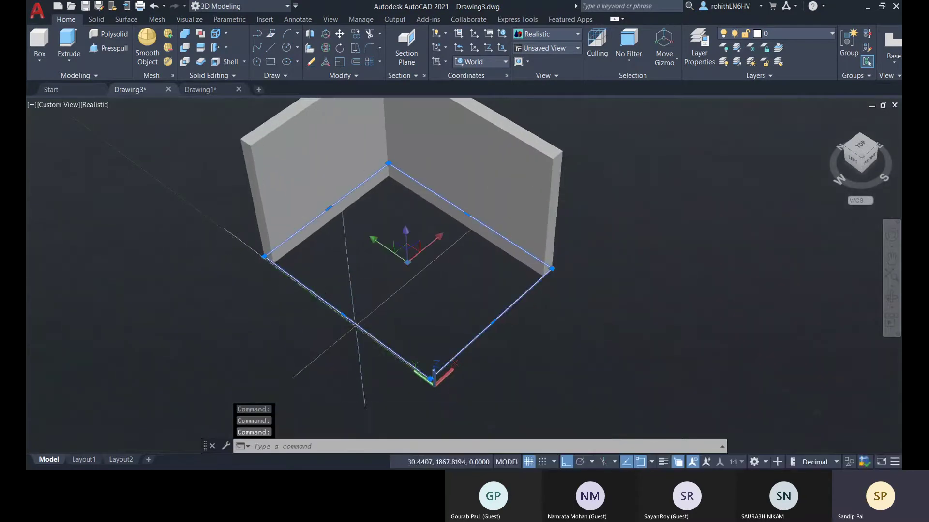
{"action": "left_click", "coordinate": [69, 46]}
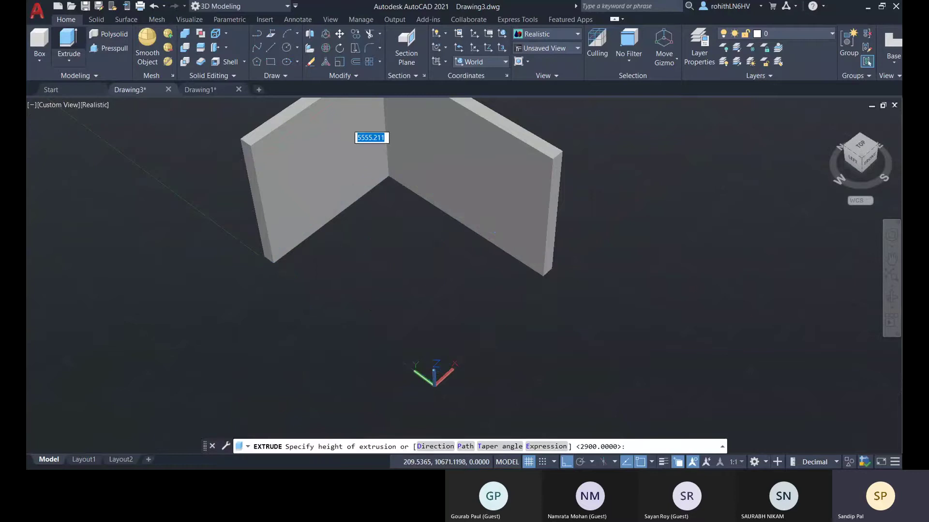
{"action": "middle_click_drag", "start_coordinate": [319, 325], "coordinate": [319, 312]}
{"action": "scroll", "coordinate": [452, 259], "scroll_direction": "up", "scroll_amount": 2}
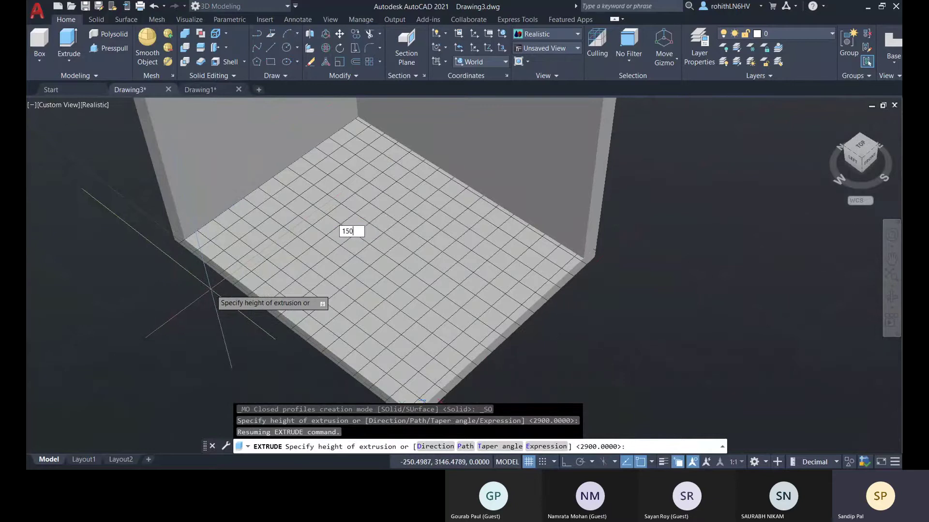
{"action": "type", "text": "150"}
{"action": "key", "text": "Return"}
- Copy the floor slab from its lower outer corner to the matching top outer corner of the walls as a roof
{"action": "scroll", "coordinate": [391, 329], "scroll_direction": "down", "scroll_amount": 2}
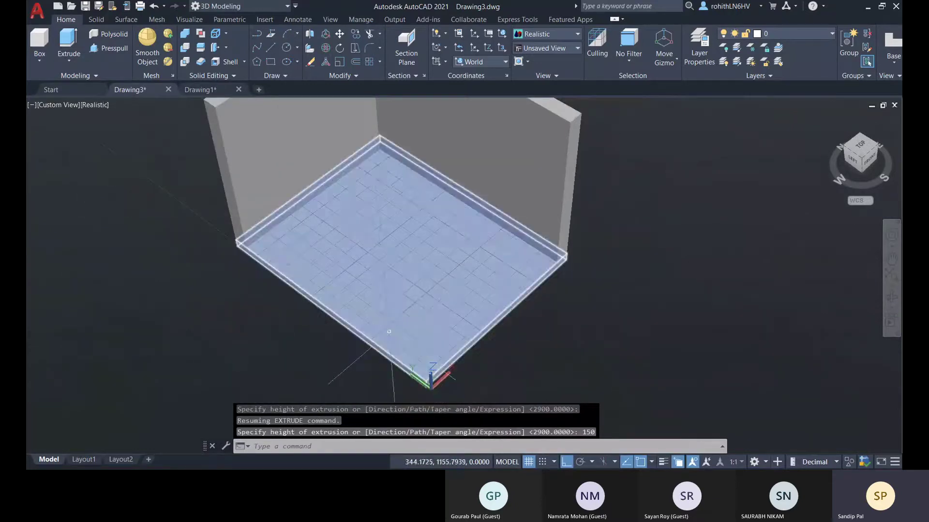
{"action": "middle_click_drag", "start_coordinate": [385, 322], "coordinate": [454, 341]}
{"action": "left_click", "coordinate": [409, 319]}
{"action": "left_click", "coordinate": [443, 339]}
{"action": "scroll", "coordinate": [266, 300], "scroll_direction": "up", "scroll_amount": 4}
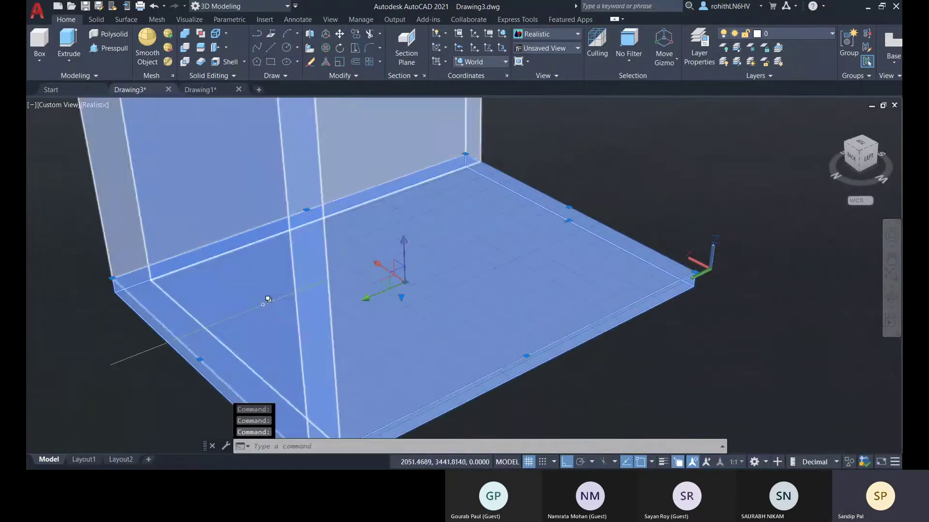
{"action": "left_click", "coordinate": [264, 131]}
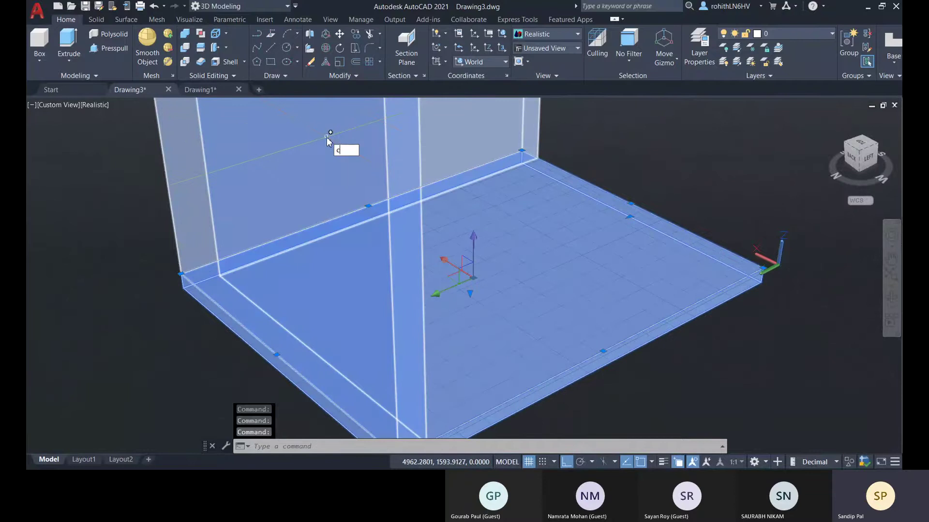
{"action": "key", "text": "Return"}
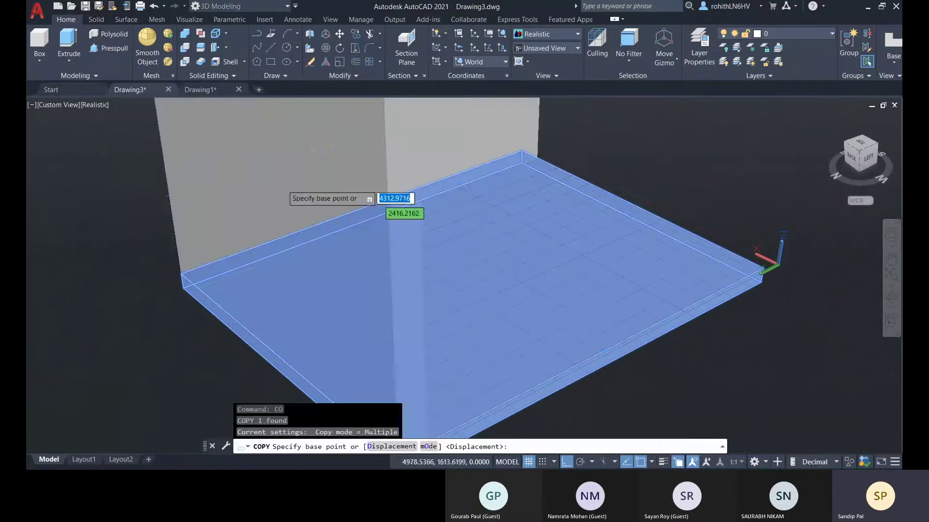
{"action": "left_click", "coordinate": [183, 288]}
{"action": "scroll", "coordinate": [464, 269], "scroll_direction": "down", "scroll_amount": 3}
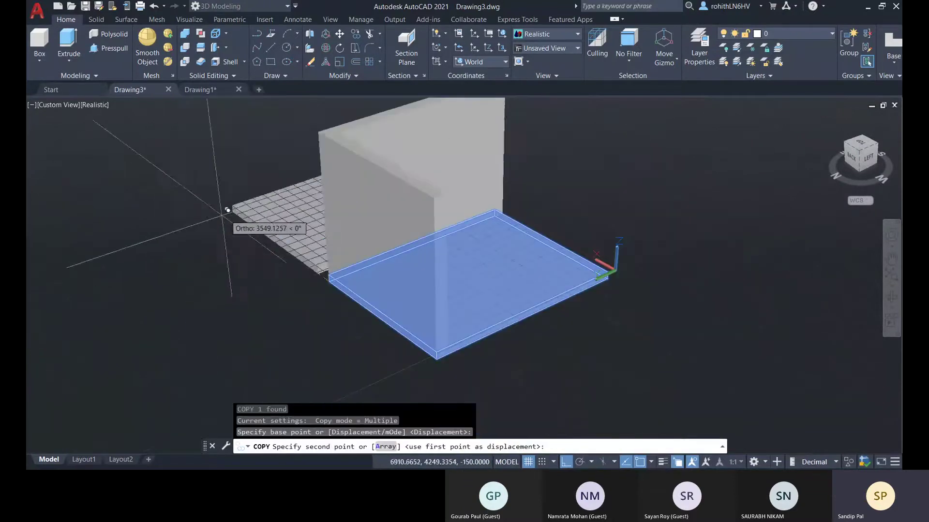
{"action": "left_click", "coordinate": [318, 131]}
{"action": "key", "text": "Escape"}
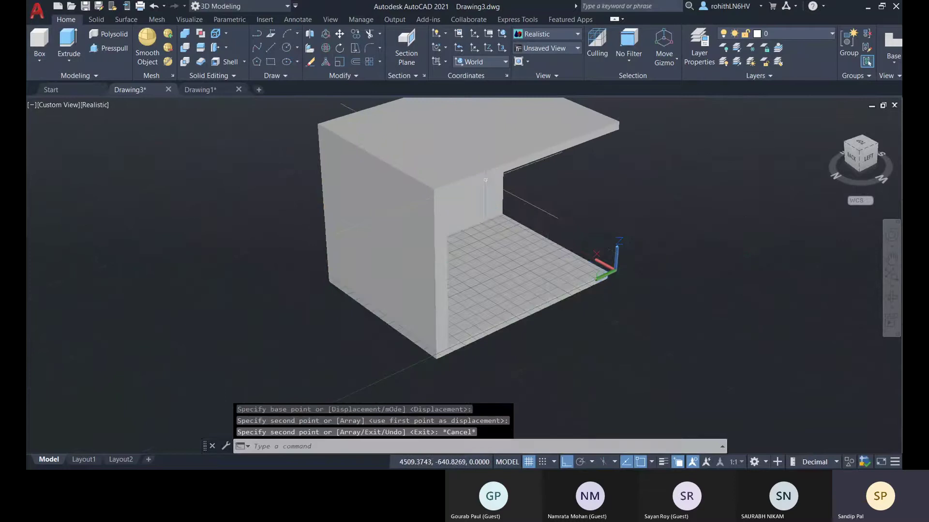
- Start the Polysolid command and set its height to 150 and width to 15
{"action": "middle_click_drag", "start_coordinate": [549, 218], "coordinate": [568, 273]}
{"action": "scroll", "coordinate": [508, 276], "scroll_direction": "up", "scroll_amount": 3}
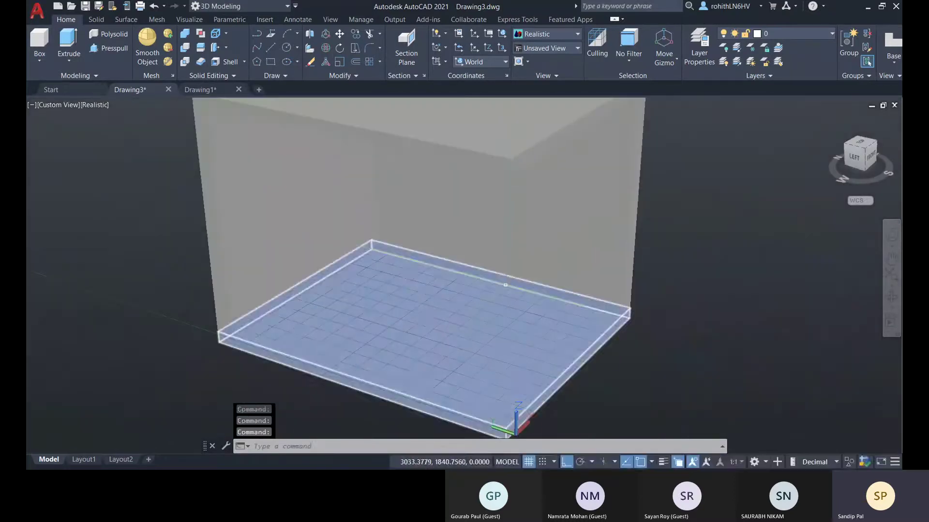
{"action": "middle_click_drag", "start_coordinate": [508, 278], "coordinate": [522, 291], "text": "shift"}
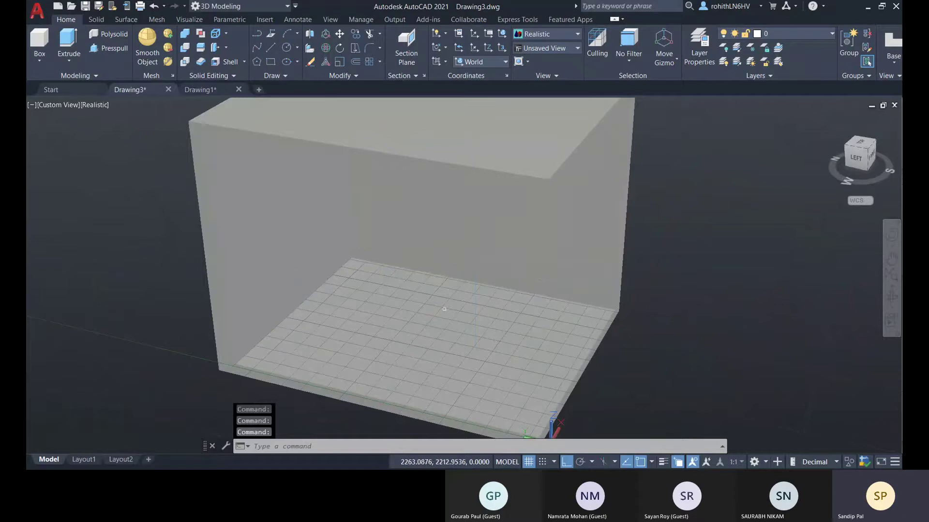
{"action": "left_click", "coordinate": [112, 35]}
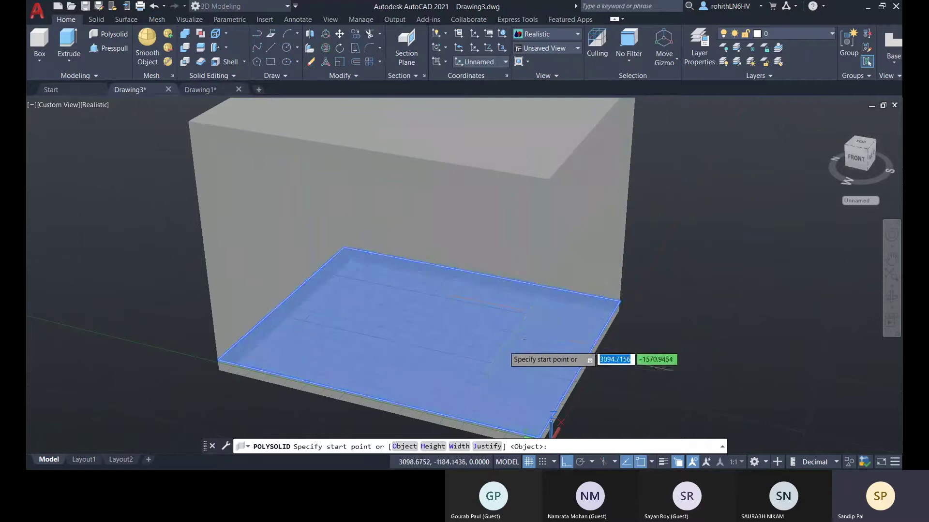
{"action": "left_click", "coordinate": [432, 446]}
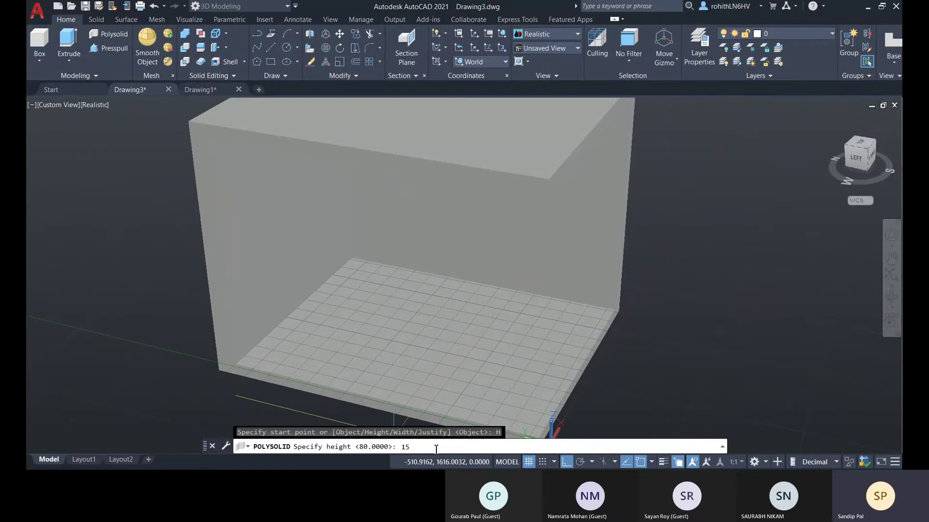
{"action": "key", "text": "Return"}
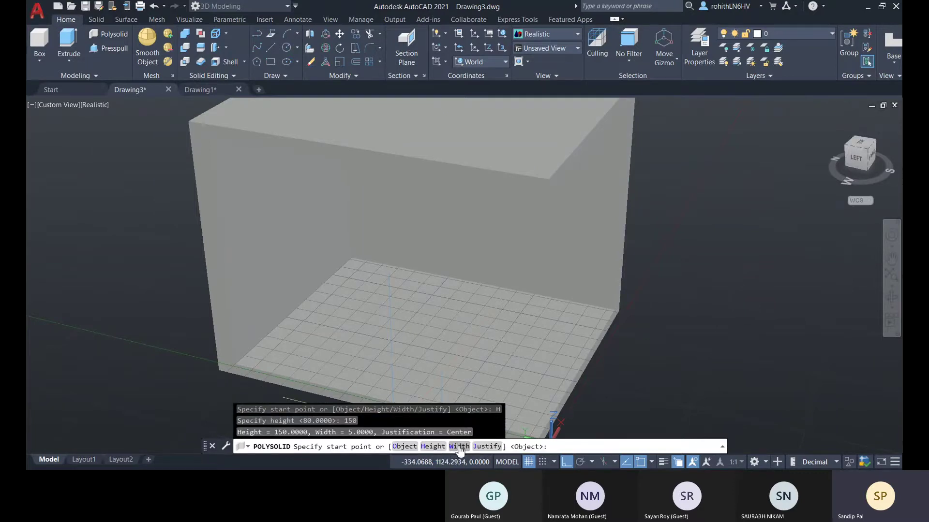
{"action": "left_click", "coordinate": [459, 447]}
{"action": "type", "text": "15"}
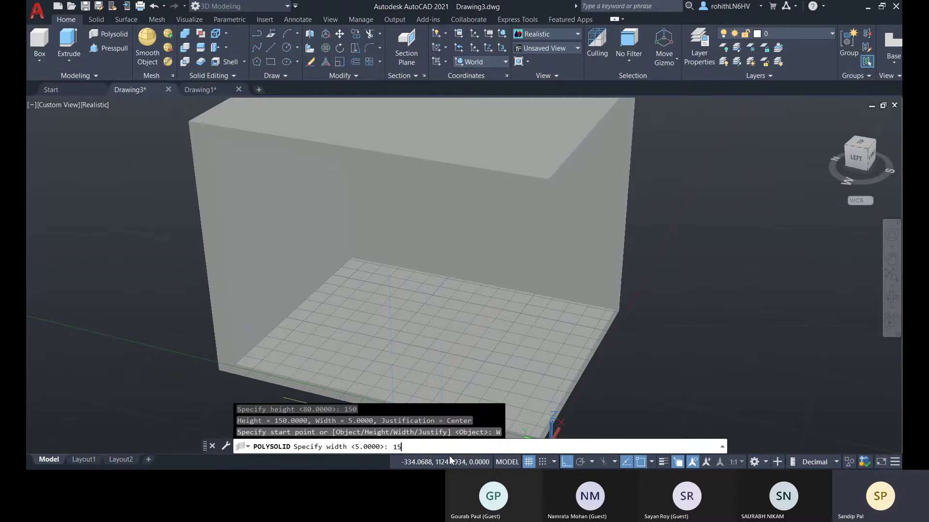
{"action": "key", "text": "Return"}
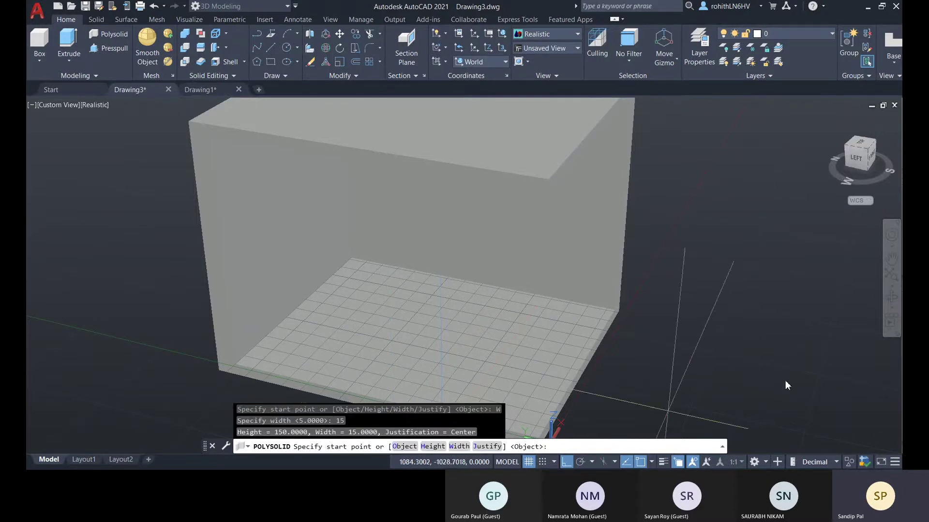
{"action": "scroll", "coordinate": [235, 360], "scroll_direction": "up", "scroll_amount": 2}
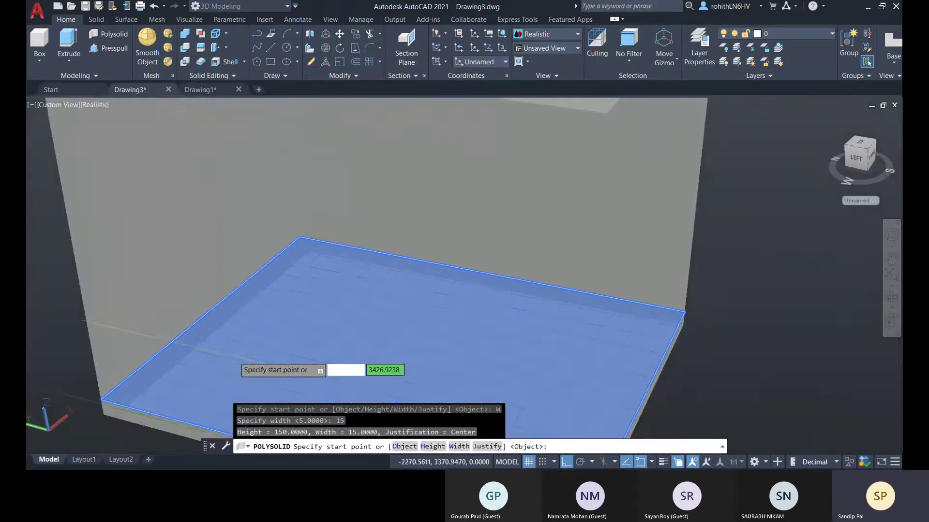
{"action": "middle_click_drag", "start_coordinate": [232, 357], "coordinate": [307, 322]}
{"action": "scroll", "coordinate": [258, 347], "scroll_direction": "up", "scroll_amount": 2}
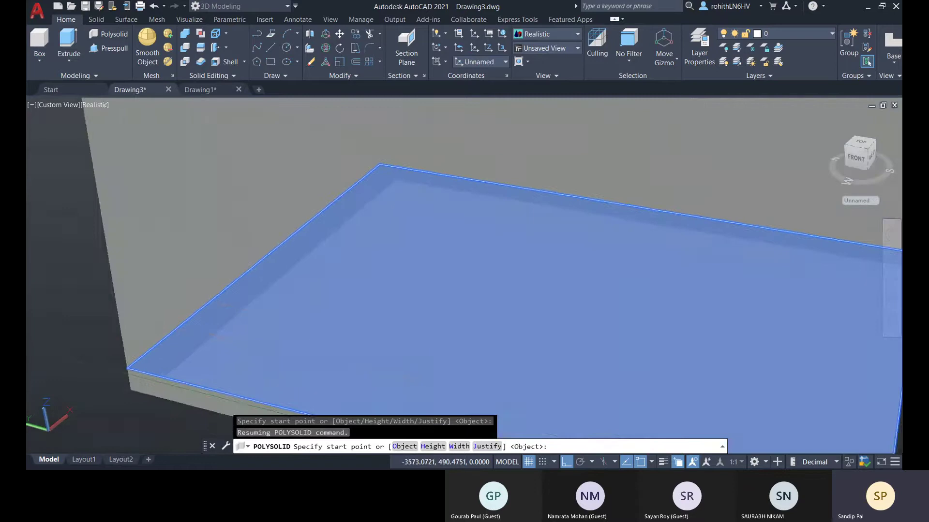
{"action": "middle_click_drag", "start_coordinate": [187, 368], "coordinate": [242, 342]}
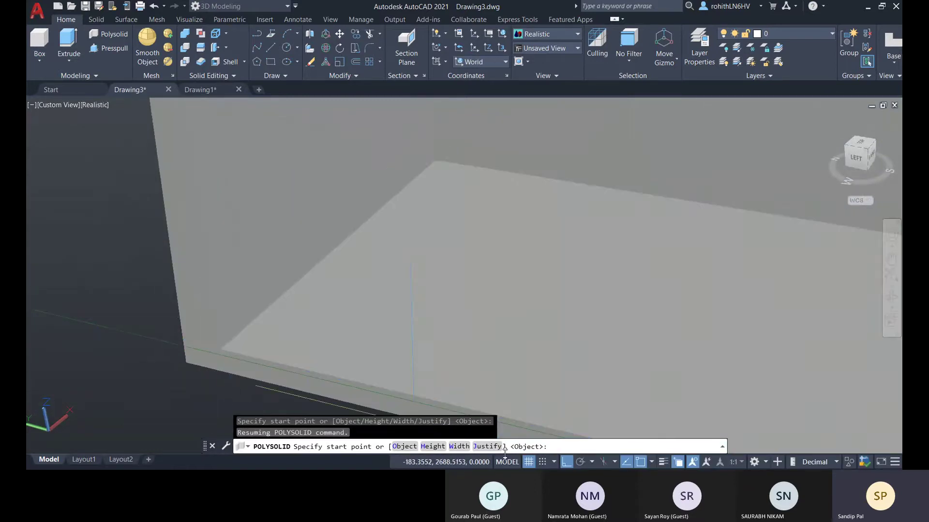
{"action": "left_click", "coordinate": [485, 447]}
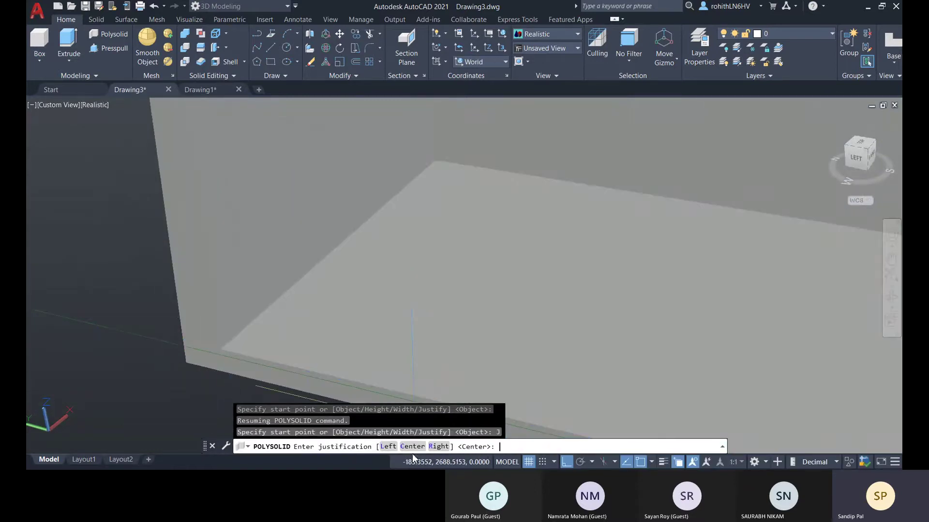
{"action": "left_click", "coordinate": [388, 447]}
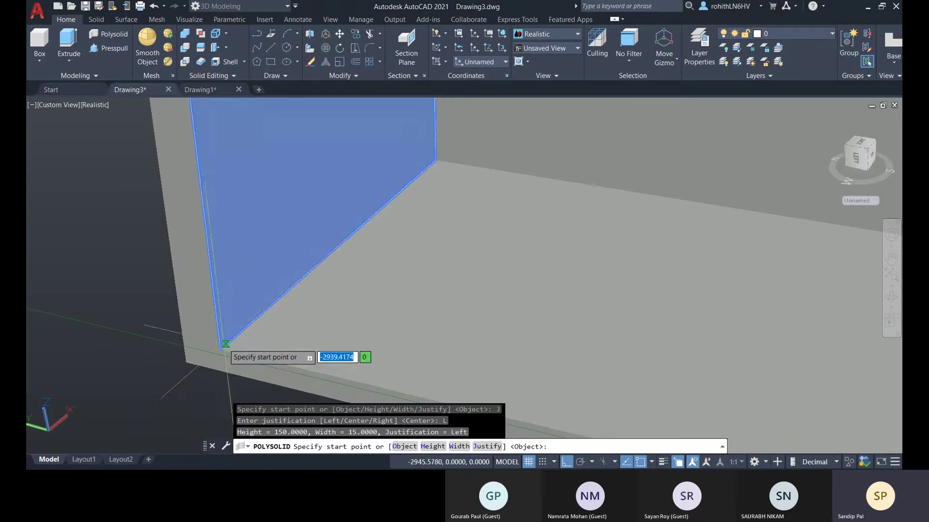
{"action": "left_click", "coordinate": [220, 350]}
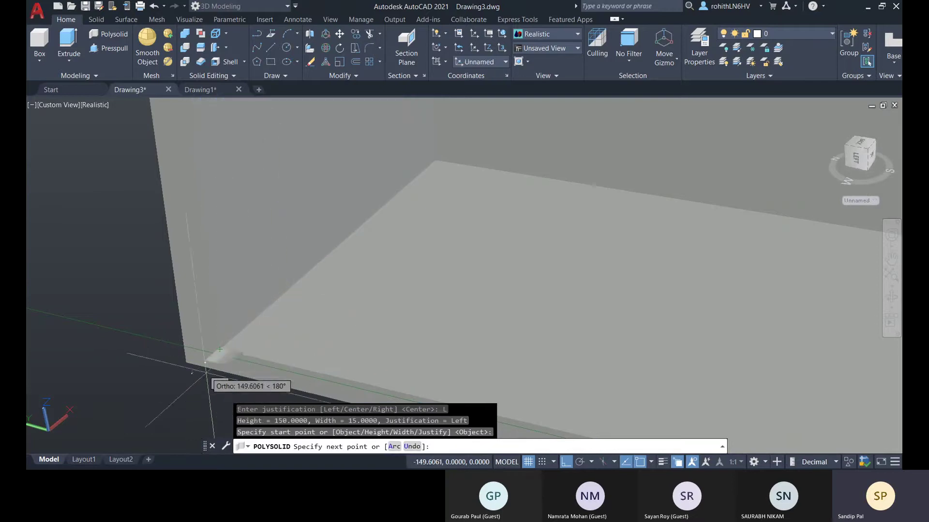
{"action": "scroll", "coordinate": [261, 334], "scroll_direction": "up", "scroll_amount": 1}
{"action": "middle_click_drag", "start_coordinate": [258, 331], "coordinate": [273, 328]}
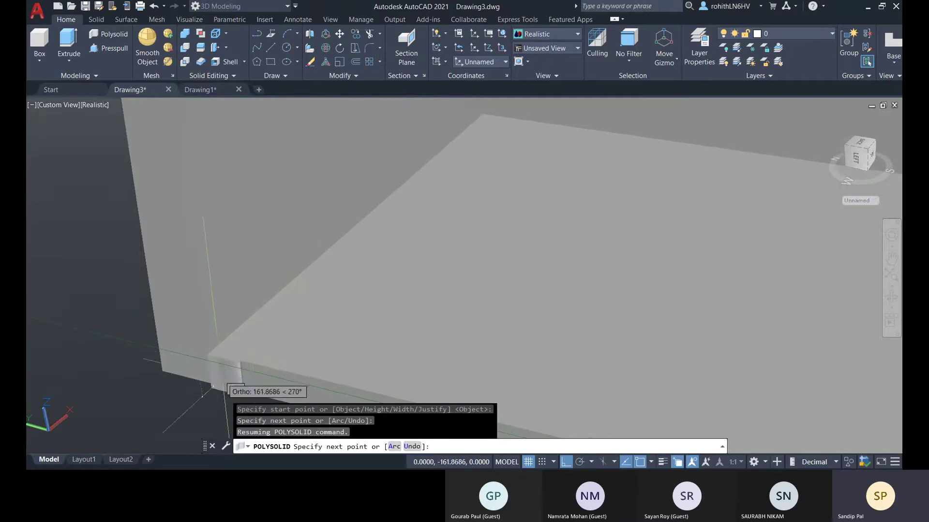
{"action": "middle_click_drag", "start_coordinate": [254, 396], "coordinate": [271, 380]}
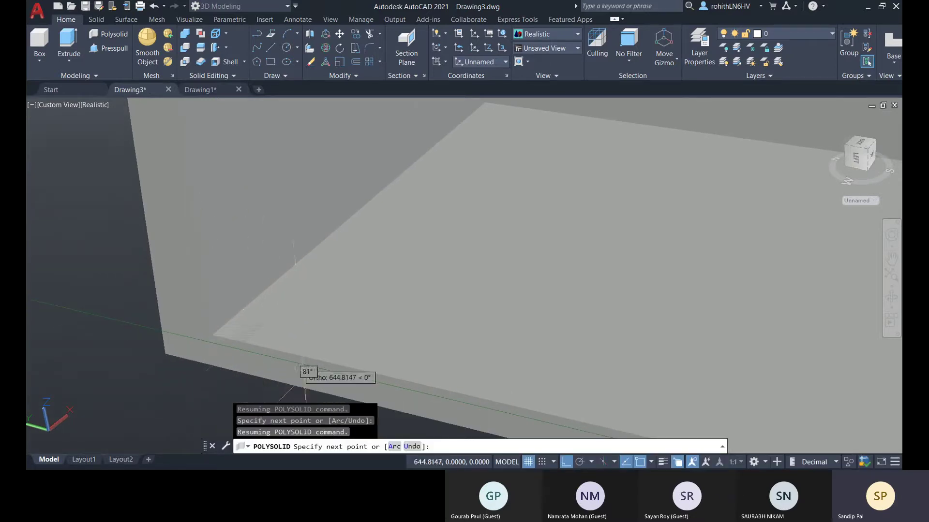
{"action": "key", "text": "Escape"}
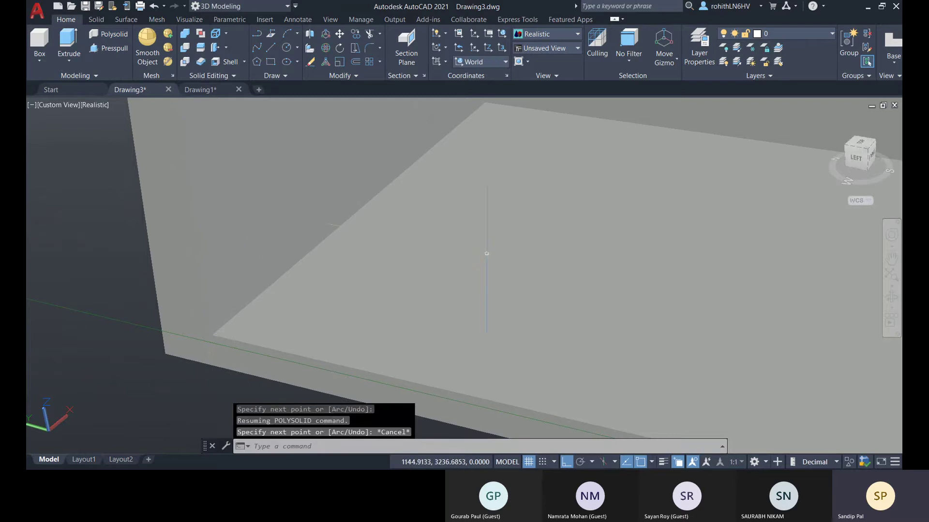
- Restart the Polysolid command, keep its height at 150 and set its justification to Right
{"action": "left_click", "coordinate": [116, 36]}
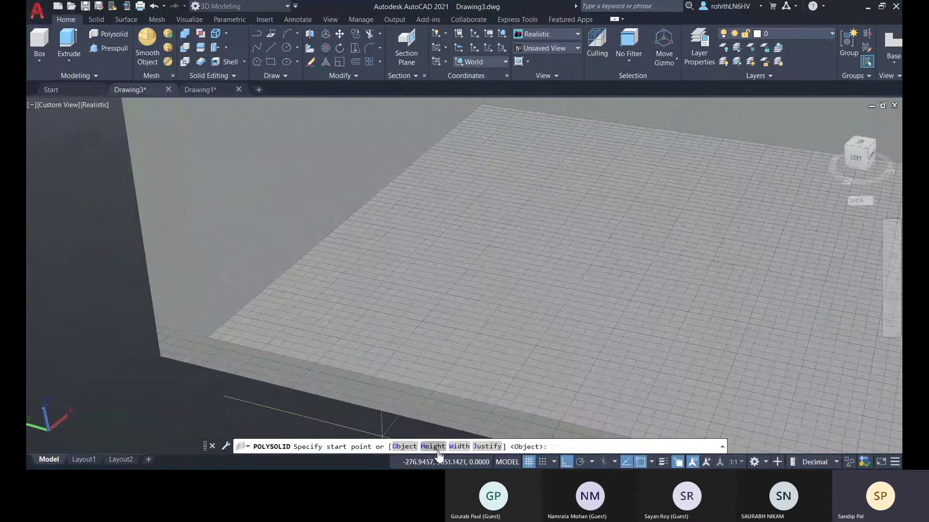
{"action": "left_click", "coordinate": [432, 447]}
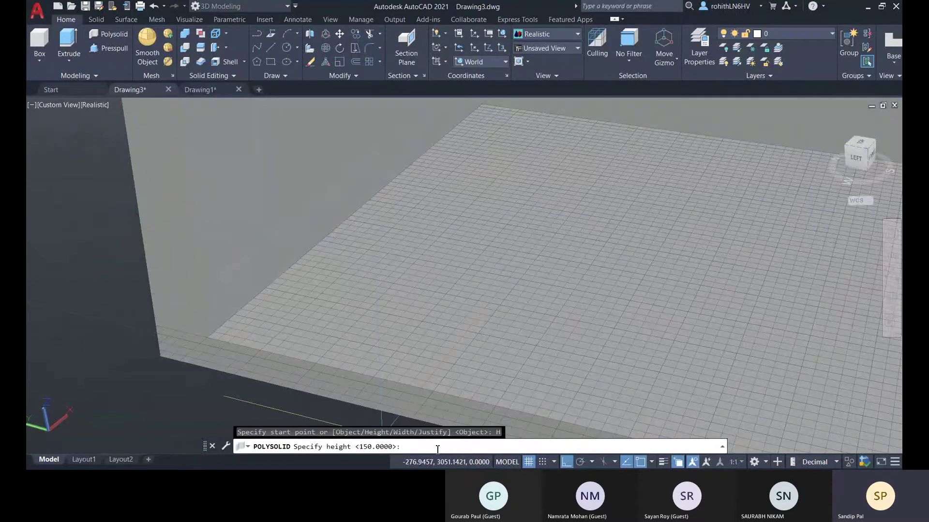
{"action": "key", "text": "Return"}
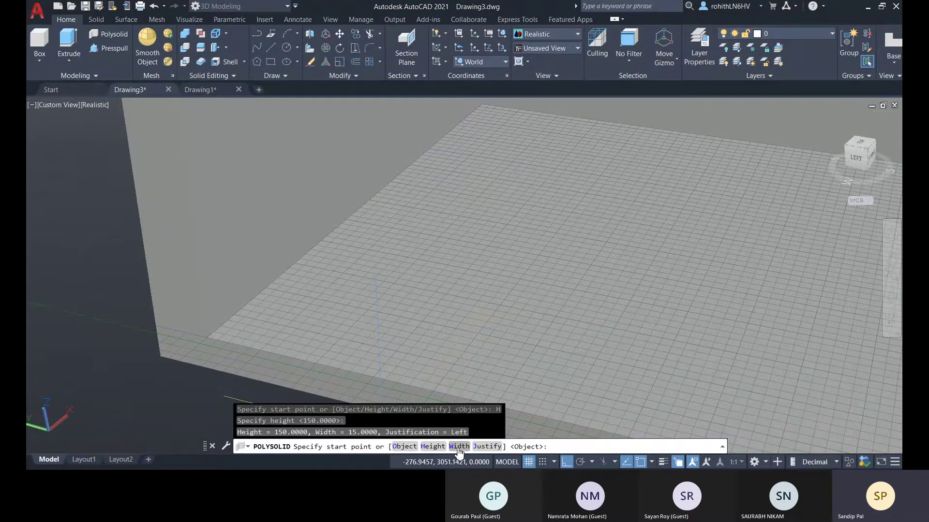
{"action": "scroll", "coordinate": [446, 325], "scroll_direction": "down", "scroll_amount": 2}
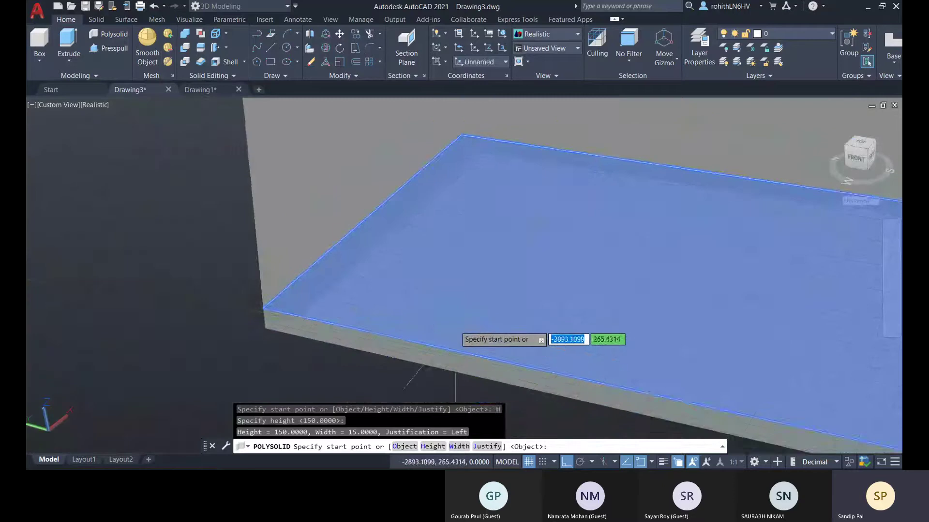
{"action": "middle_click_drag", "start_coordinate": [446, 325], "coordinate": [425, 353]}
{"action": "left_click", "coordinate": [487, 447]}
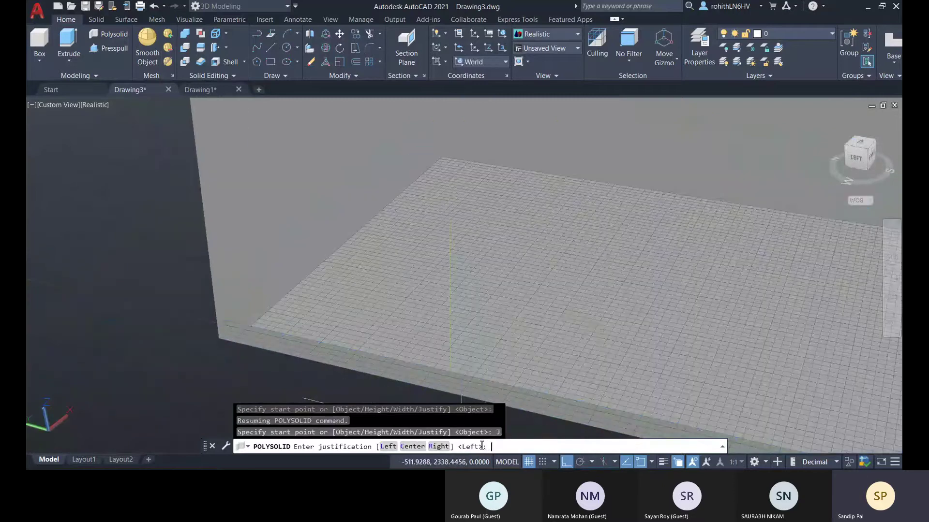
{"action": "left_click", "coordinate": [437, 446]}
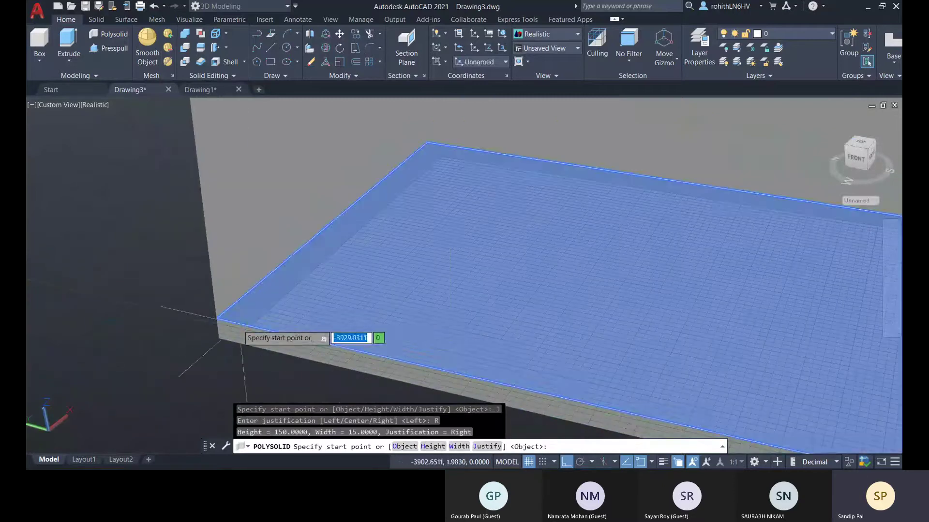
{"action": "left_click", "coordinate": [250, 327]}
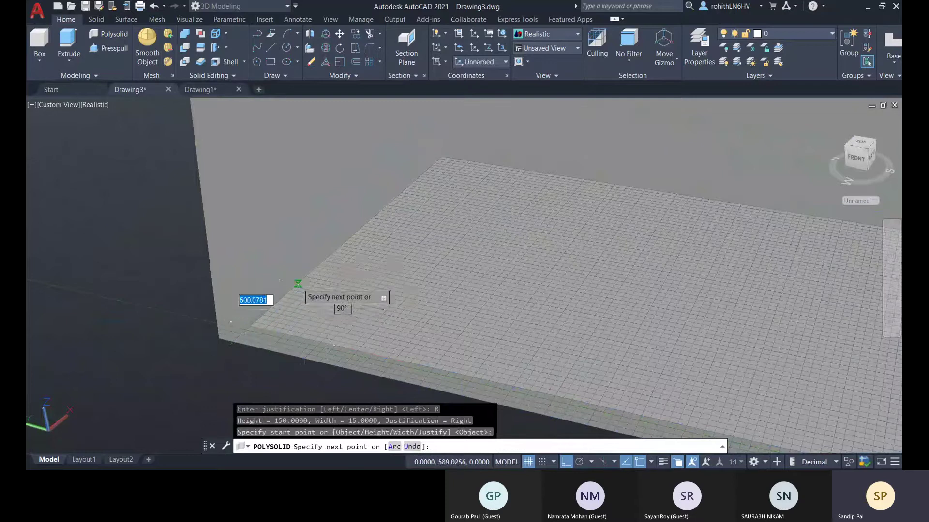
{"action": "scroll", "coordinate": [297, 280], "scroll_direction": "up", "scroll_amount": 2}
{"action": "middle_click_drag", "start_coordinate": [29, 343], "coordinate": [217, 297], "text": "shift"}
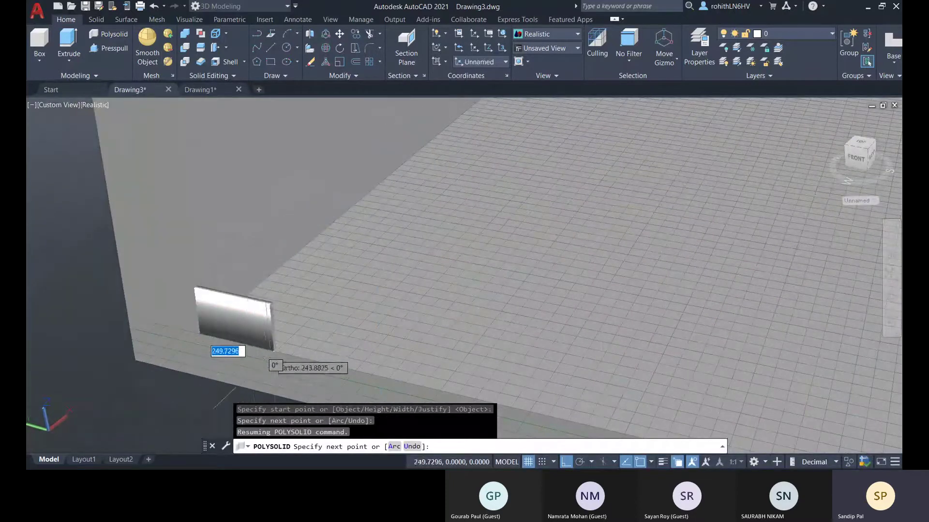
{"action": "scroll", "coordinate": [370, 301], "scroll_direction": "down", "scroll_amount": 2}
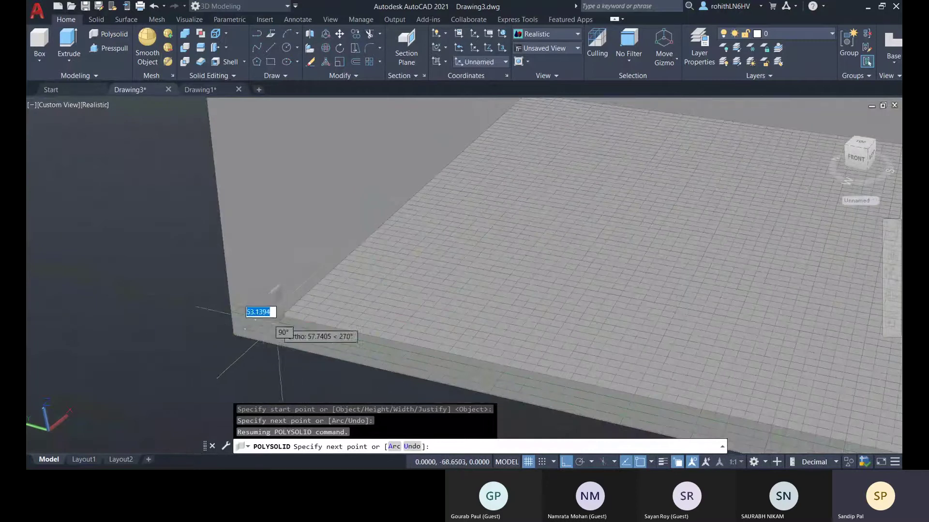
{"action": "scroll", "coordinate": [284, 322], "scroll_direction": "down", "scroll_amount": 3}
{"action": "key", "text": "Escape"}
{"action": "key", "text": "Return"}
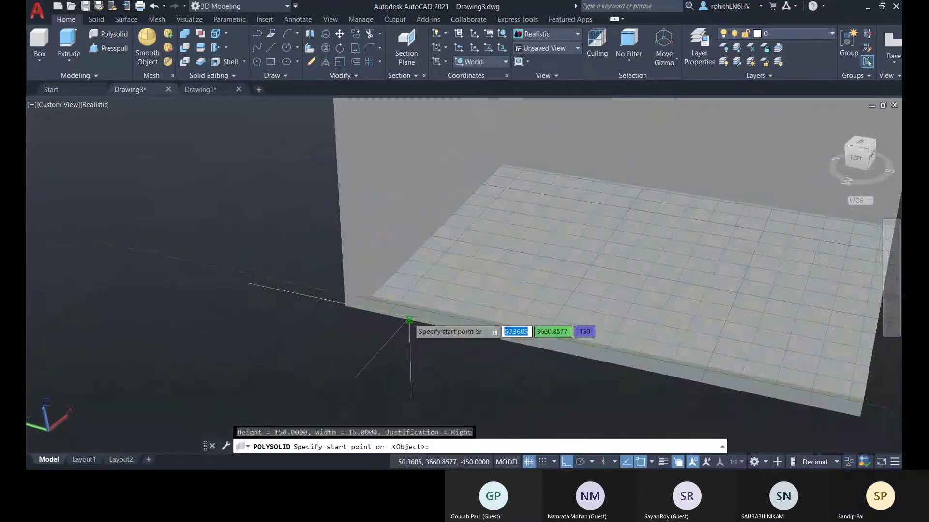
{"action": "middle_click_drag", "start_coordinate": [648, 333], "coordinate": [525, 332]}
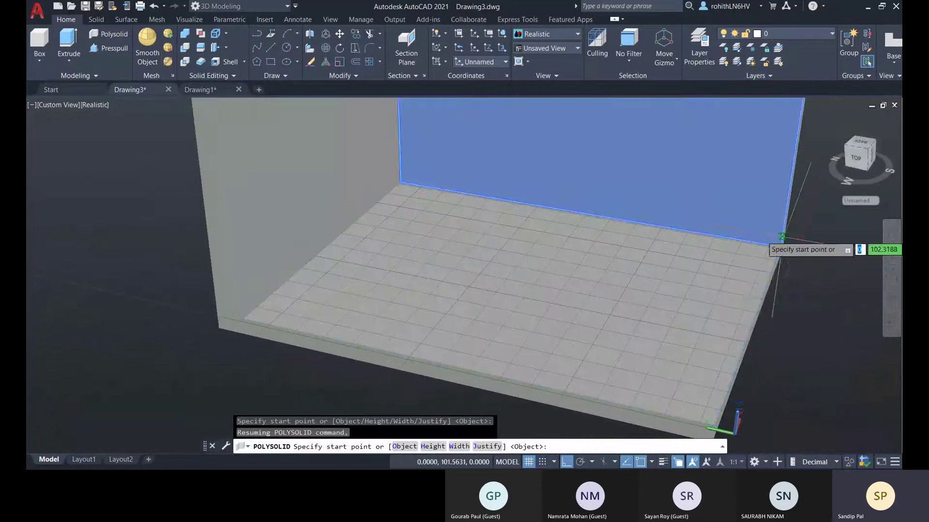
{"action": "left_click", "coordinate": [779, 246]}
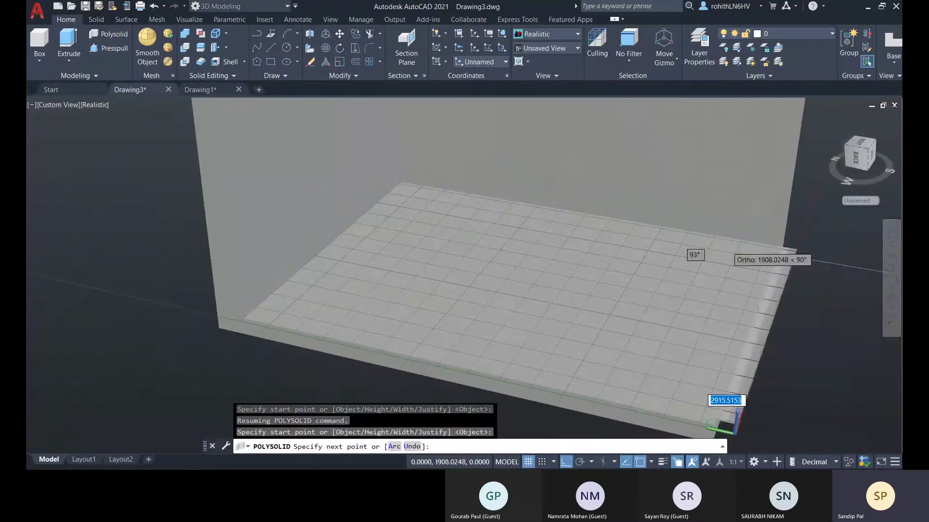
{"action": "scroll", "coordinate": [736, 423], "scroll_direction": "down", "scroll_amount": 2}
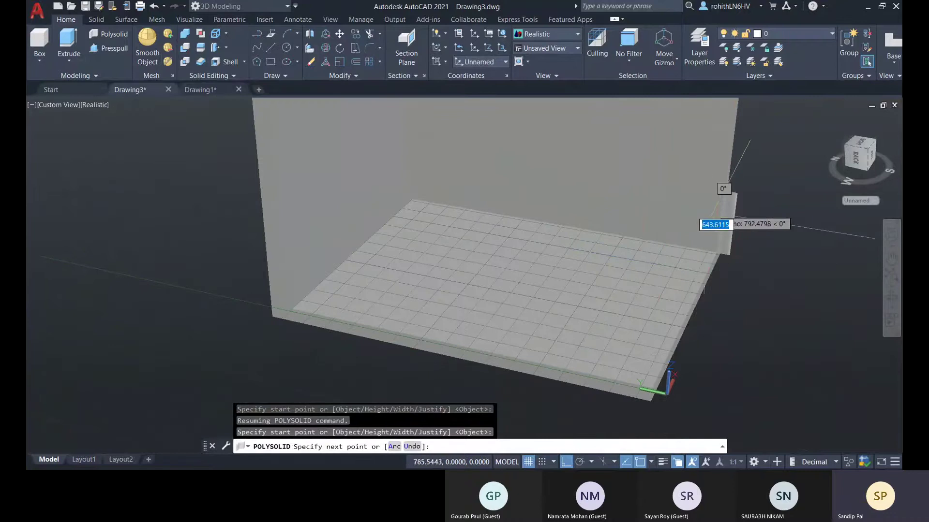
{"action": "scroll", "coordinate": [726, 246], "scroll_direction": "up", "scroll_amount": 1}
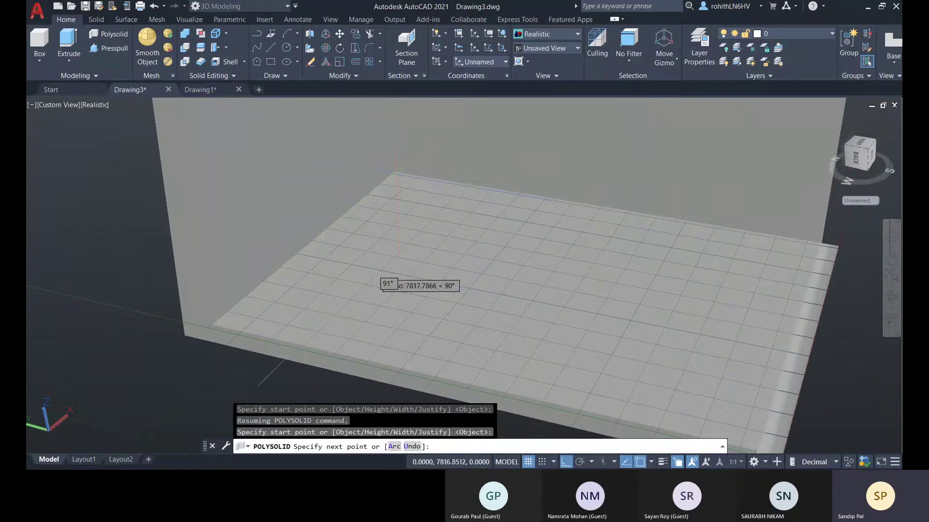
- Turn off Ortho mode and cancel the unfinished polysolid
{"action": "scroll", "coordinate": [386, 278], "scroll_direction": "down", "scroll_amount": 1}
{"action": "left_click", "coordinate": [568, 461]}
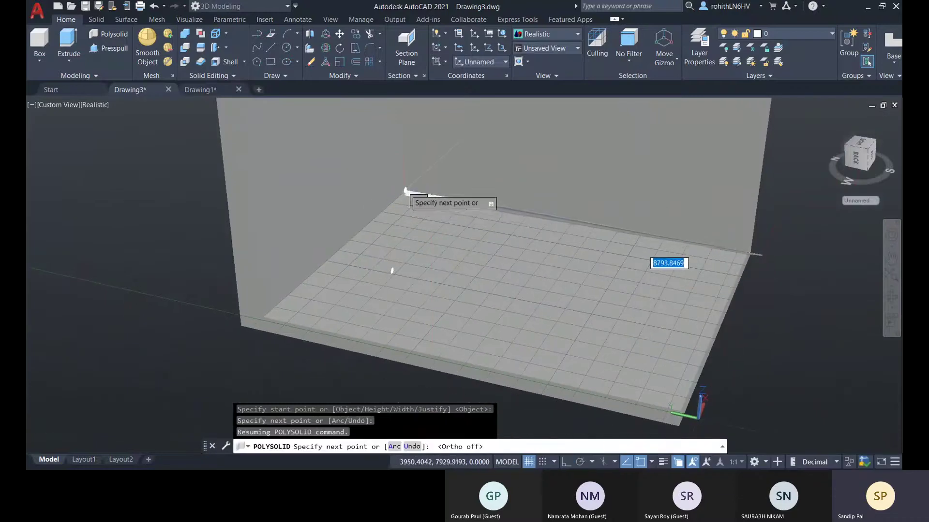
{"action": "scroll", "coordinate": [405, 195], "scroll_direction": "up", "scroll_amount": 3}
{"action": "key", "text": "Escape"}
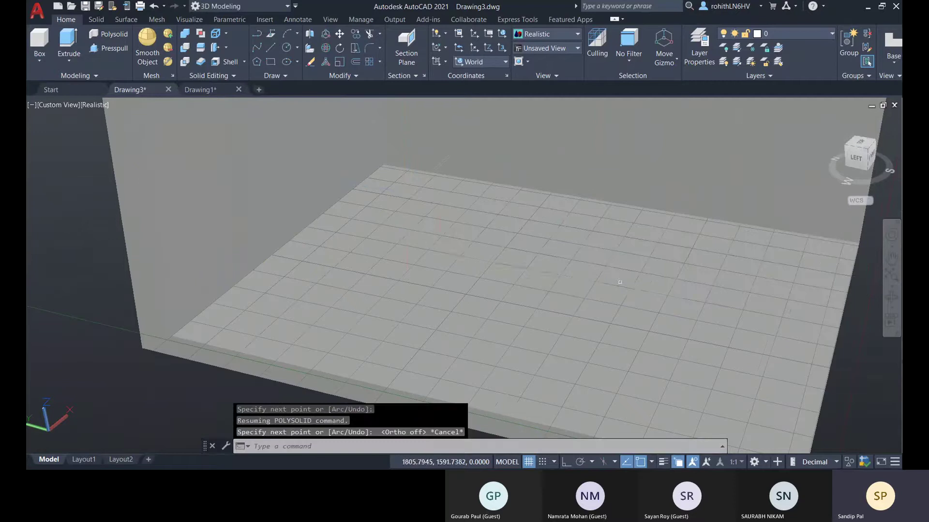
- With dynamic UCS off, draw the polysolid along the inner base of both walls, from one wall's outer end through the corner to the other's
{"action": "scroll", "coordinate": [617, 284], "scroll_direction": "down", "scroll_amount": 3}
{"action": "middle_click_drag", "start_coordinate": [665, 298], "coordinate": [595, 290]}
{"action": "middle_click_drag", "start_coordinate": [696, 313], "coordinate": [596, 316], "text": "shift"}
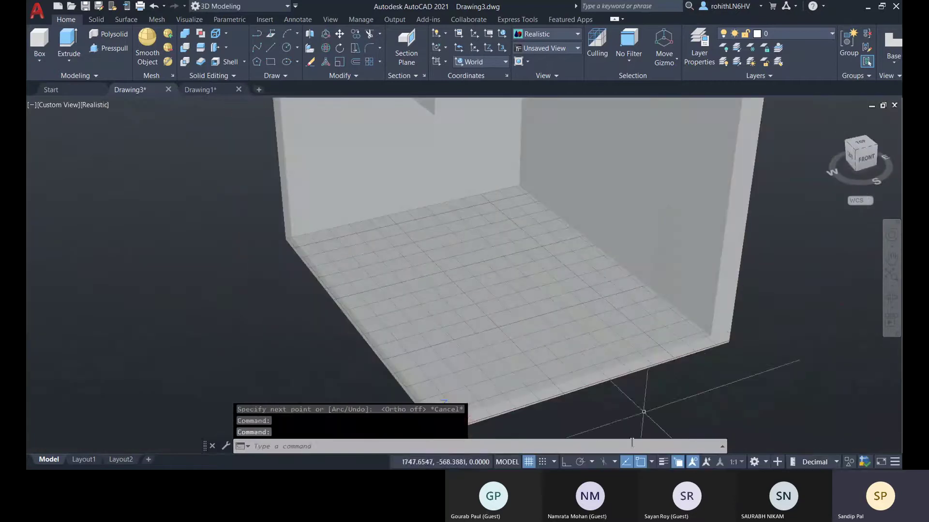
{"action": "left_click", "coordinate": [114, 38]}
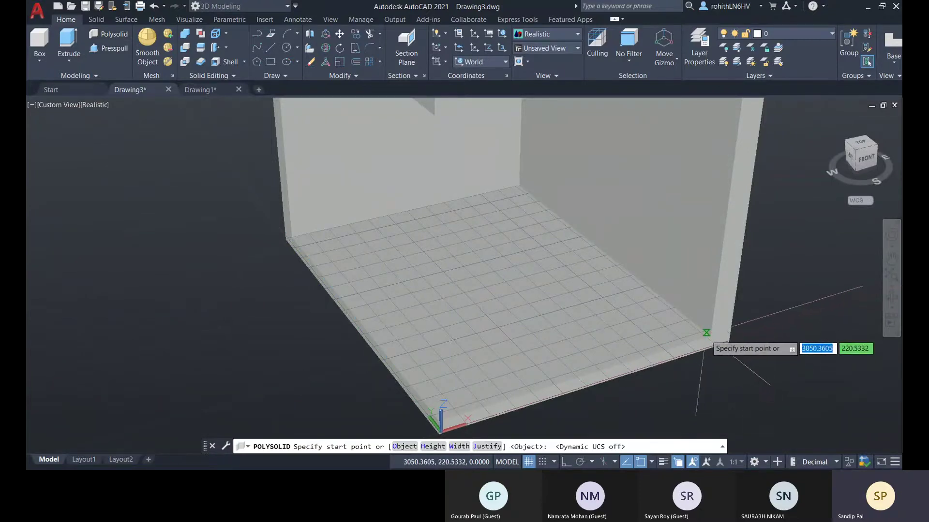
{"action": "left_click", "coordinate": [709, 334]}
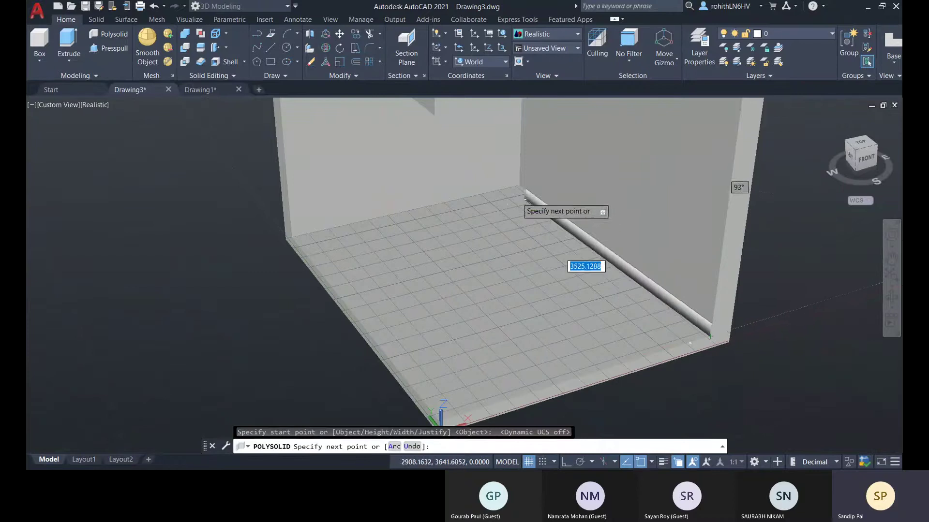
{"action": "left_click", "coordinate": [519, 186]}
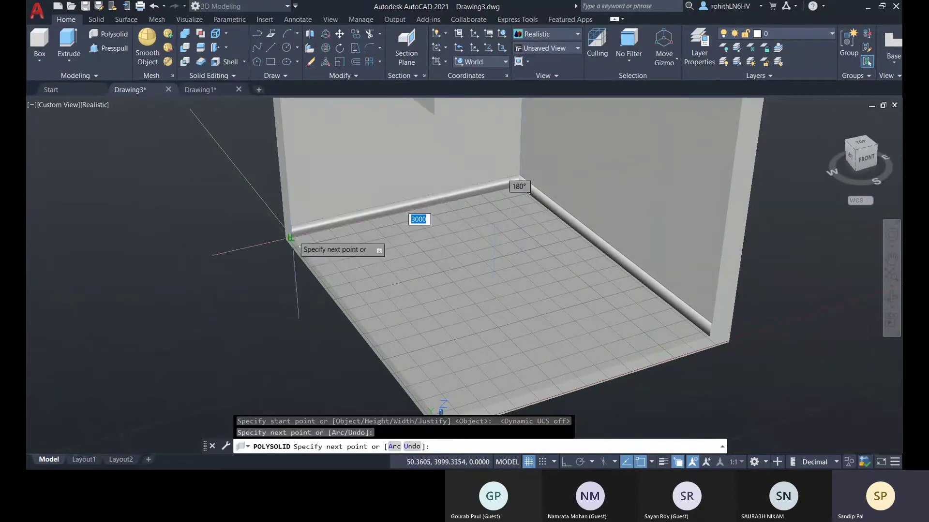
{"action": "left_click", "coordinate": [290, 238]}
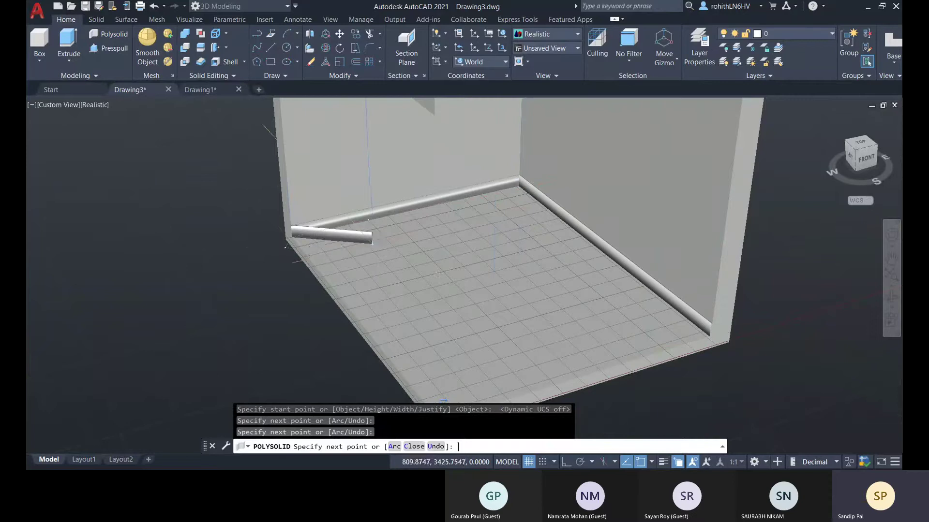
{"action": "key", "text": "Return"}
- Examine the polysolid strip up close at the end where it meets the wall and floor
{"action": "scroll", "coordinate": [548, 197], "scroll_direction": "up", "scroll_amount": 3}
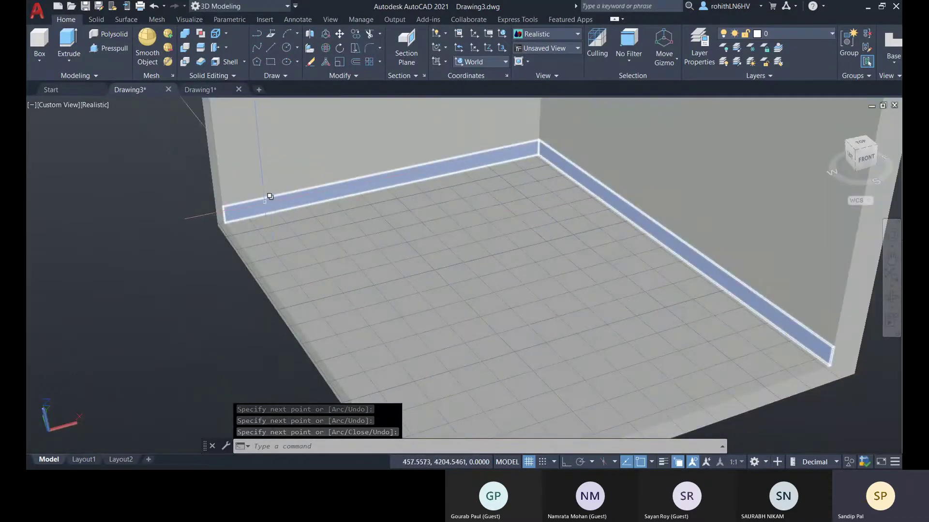
{"action": "left_click", "coordinate": [270, 204]}
{"action": "middle_click_drag", "start_coordinate": [759, 332], "coordinate": [638, 316]}
{"action": "scroll", "coordinate": [563, 299], "scroll_direction": "up", "scroll_amount": 3}
{"action": "scroll", "coordinate": [623, 318], "scroll_direction": "up", "scroll_amount": 3}
{"action": "middle_click_drag", "start_coordinate": [774, 355], "coordinate": [470, 265]}
{"action": "scroll", "coordinate": [473, 262], "scroll_direction": "up", "scroll_amount": 3}
{"action": "scroll", "coordinate": [473, 262], "scroll_direction": "up", "scroll_amount": 3}
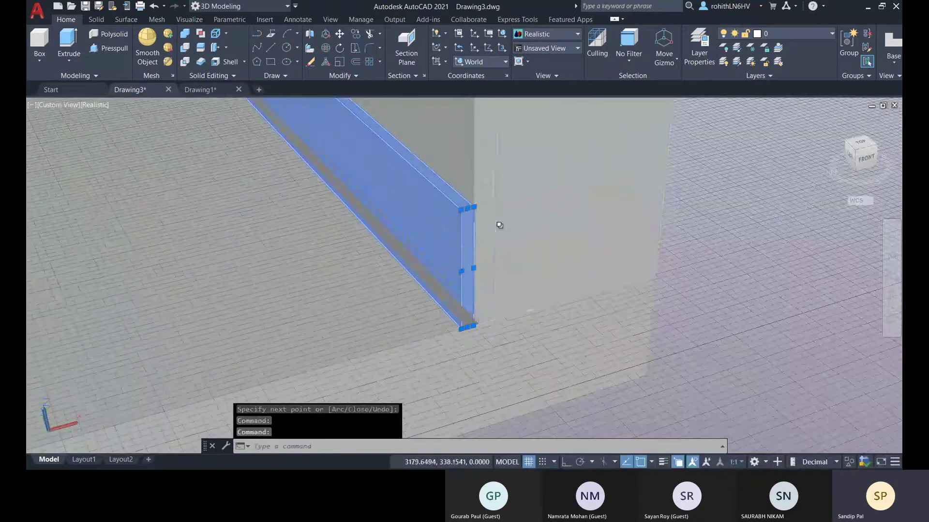
{"action": "scroll", "coordinate": [492, 257], "scroll_direction": "down", "scroll_amount": 5}
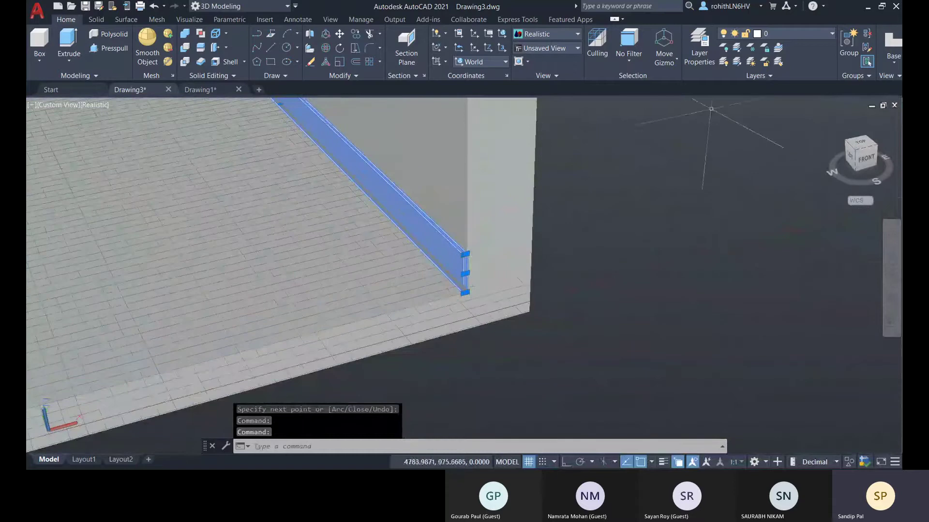
{"action": "left_click", "coordinate": [809, 33]}
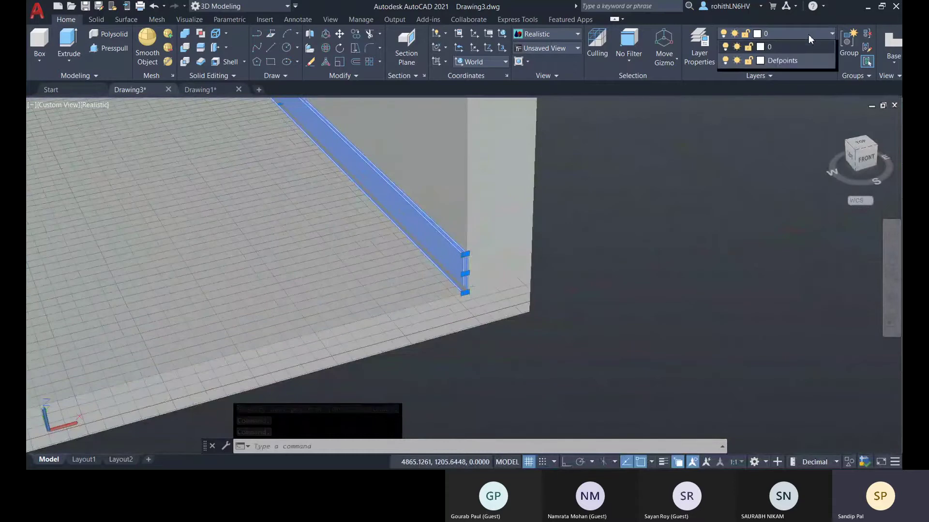
{"action": "left_click", "coordinate": [761, 61]}
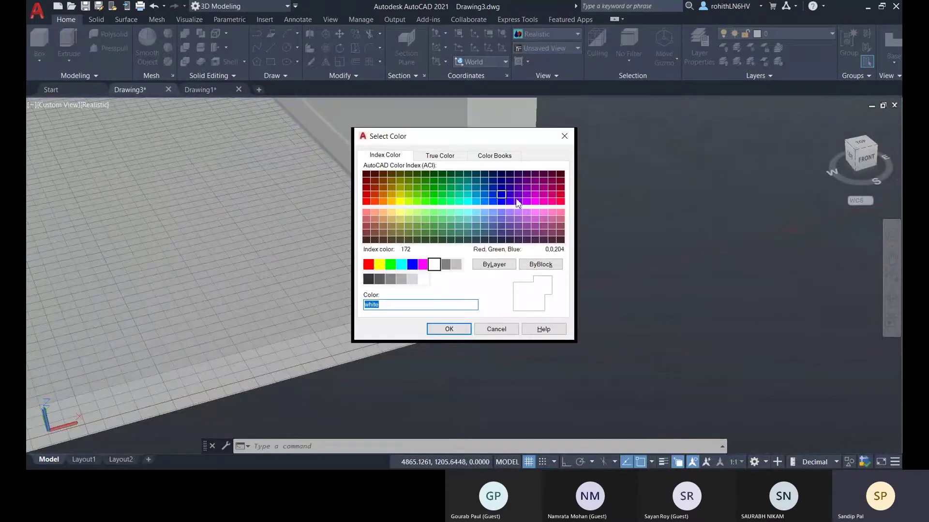
{"action": "left_click", "coordinate": [564, 139]}
{"action": "key", "text": "Escape"}
{"action": "key", "text": "Escape"}
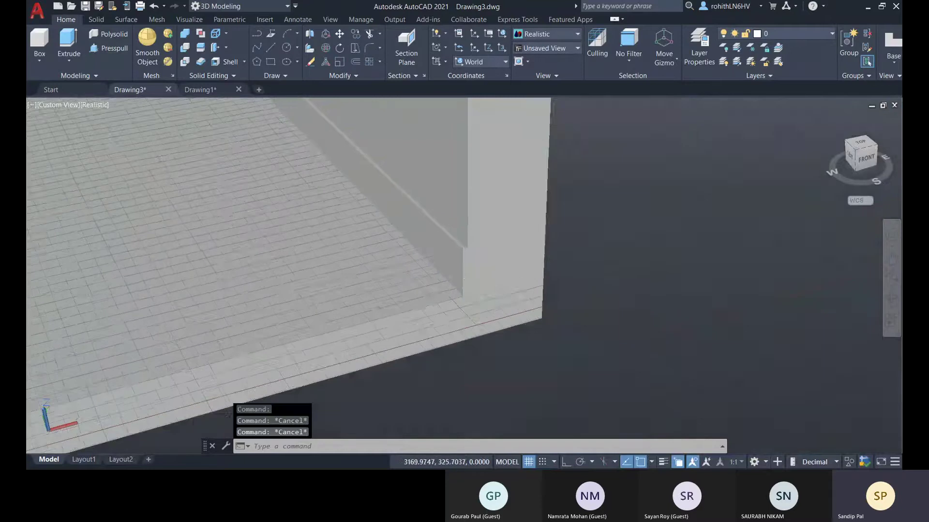
{"action": "scroll", "coordinate": [481, 248], "scroll_direction": "down", "scroll_amount": 5}
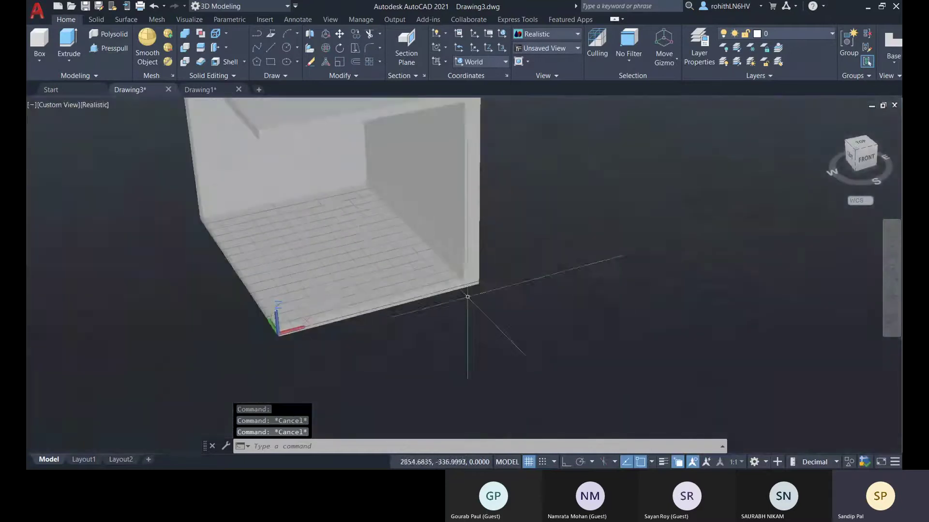
{"action": "middle_click_drag", "start_coordinate": [348, 200], "coordinate": [449, 314], "text": "shift"}
{"action": "scroll", "coordinate": [386, 296], "scroll_direction": "up", "scroll_amount": 4}
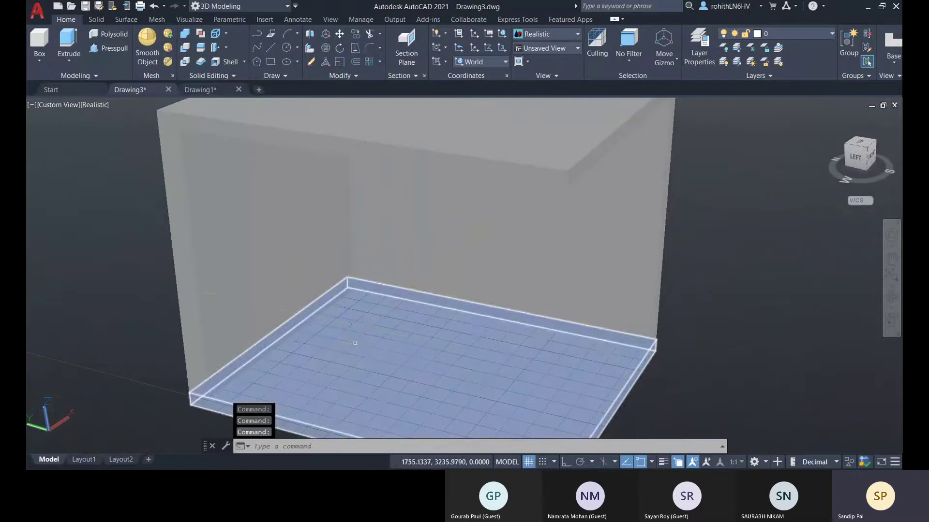
{"action": "scroll", "coordinate": [372, 322], "scroll_direction": "down", "scroll_amount": 3}
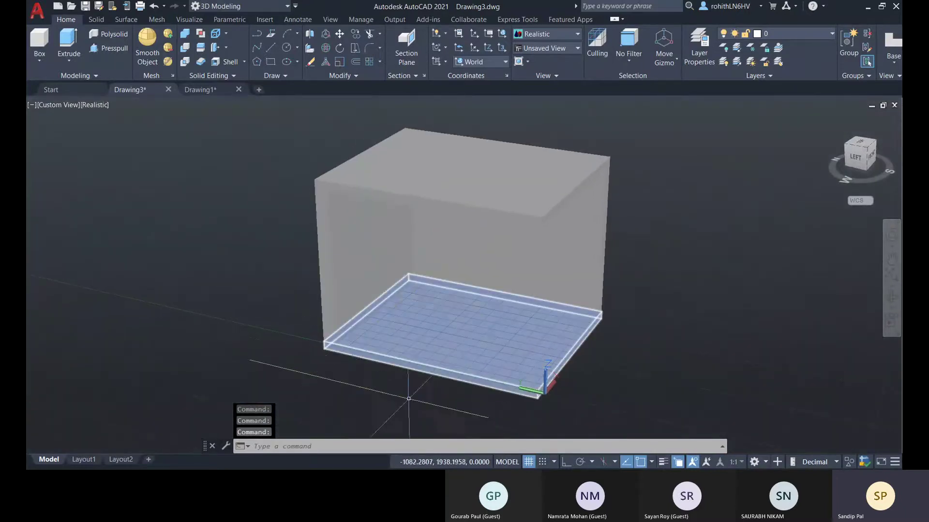
{"action": "scroll", "coordinate": [411, 313], "scroll_direction": "up", "scroll_amount": 2}
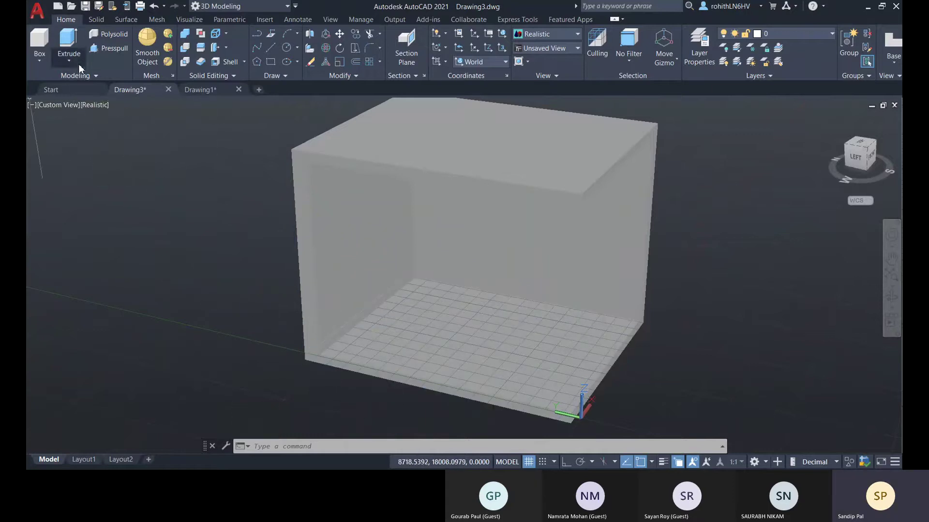
- Open the external references manager and choose Kitchen L Shape Best Layout.dwg from the DWG Files folder as a DWG attachment
{"action": "middle_click_drag", "start_coordinate": [170, 205], "coordinate": [214, 182]}
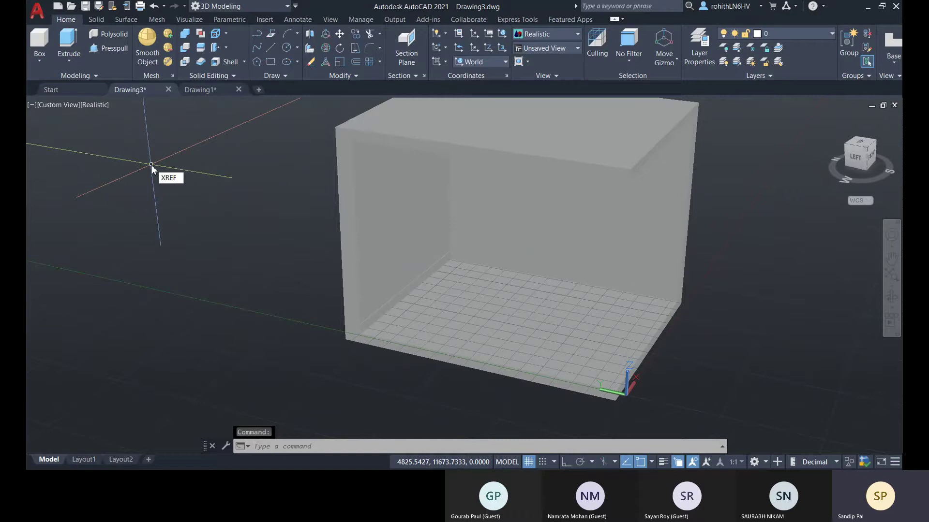
{"action": "key", "text": "Return"}
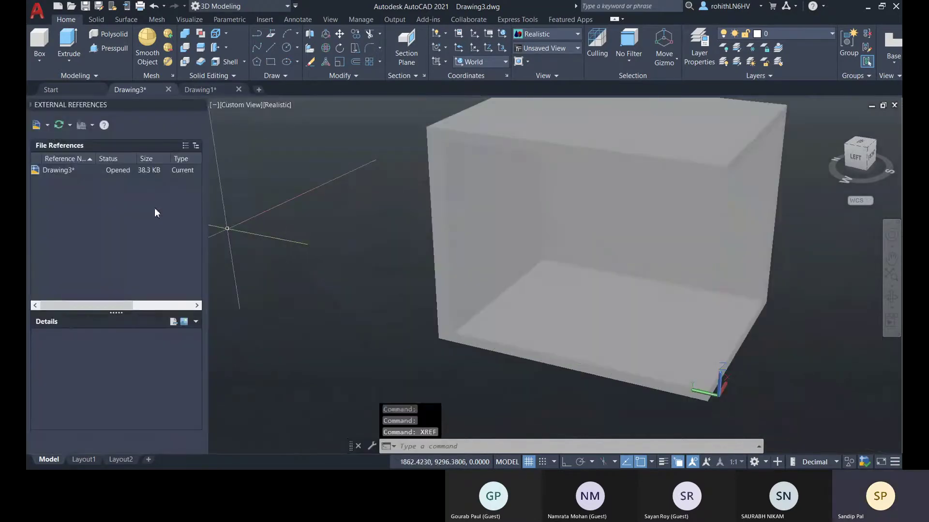
{"action": "left_click", "coordinate": [48, 127]}
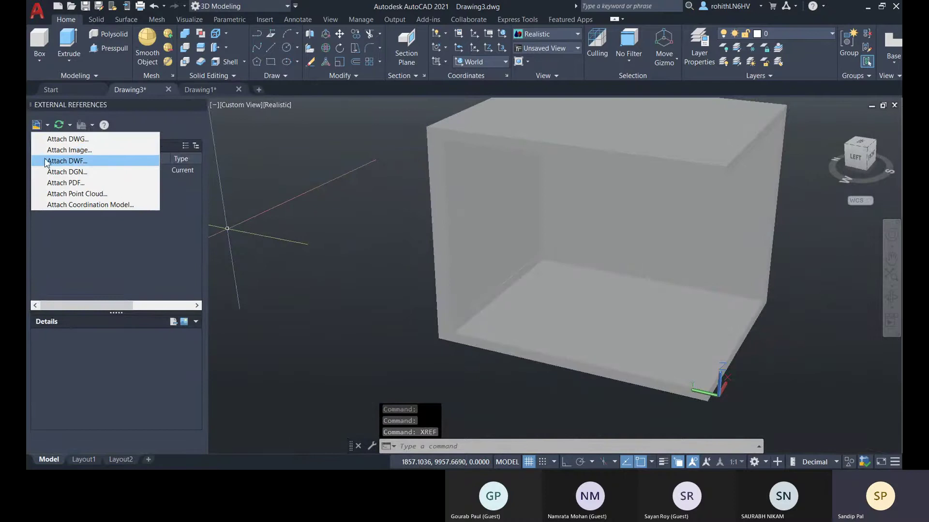
{"action": "left_click", "coordinate": [70, 141]}
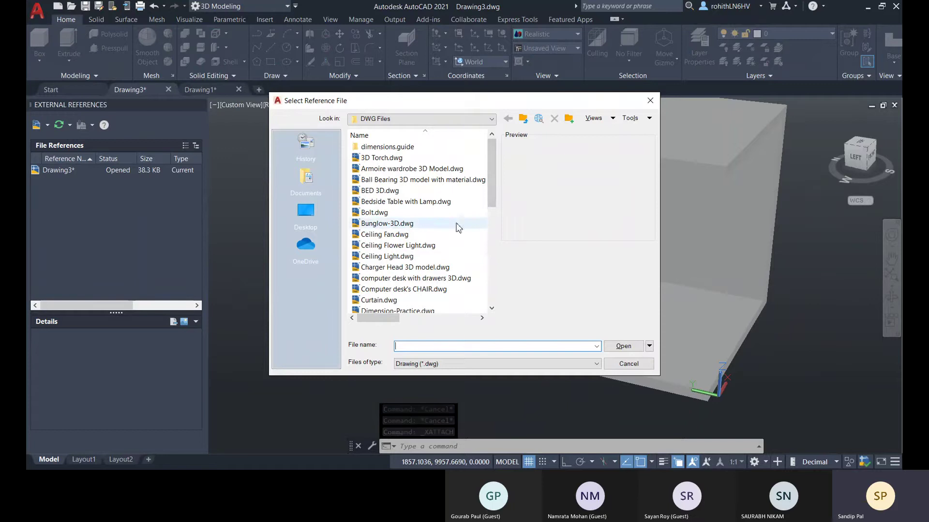
{"action": "scroll", "coordinate": [442, 235], "scroll_direction": "down", "scroll_amount": 1}
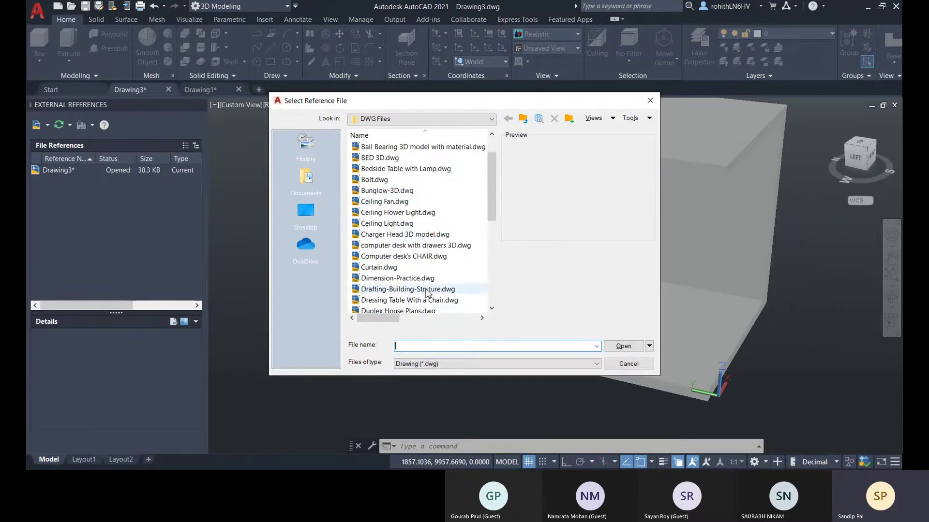
{"action": "scroll", "coordinate": [430, 289], "scroll_direction": "down", "scroll_amount": 1}
{"action": "scroll", "coordinate": [458, 269], "scroll_direction": "down", "scroll_amount": 1}
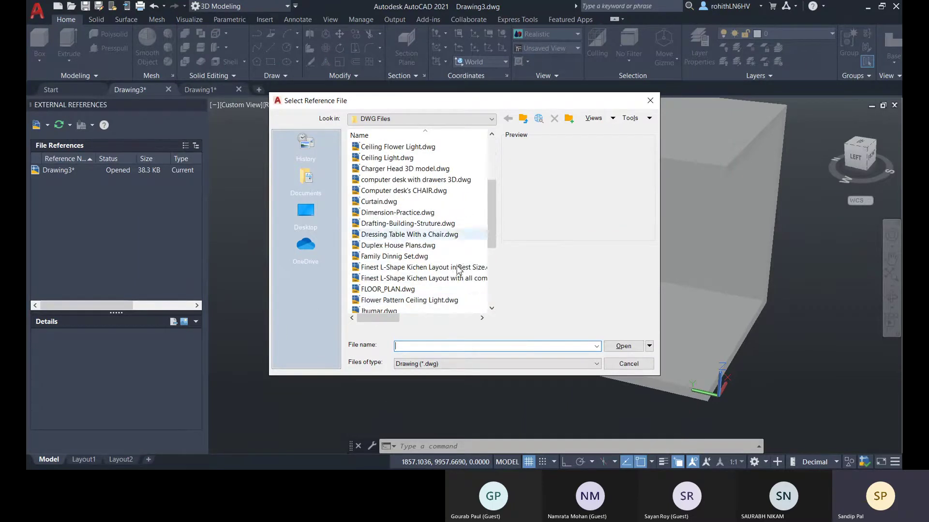
{"action": "scroll", "coordinate": [465, 299], "scroll_direction": "down", "scroll_amount": 1}
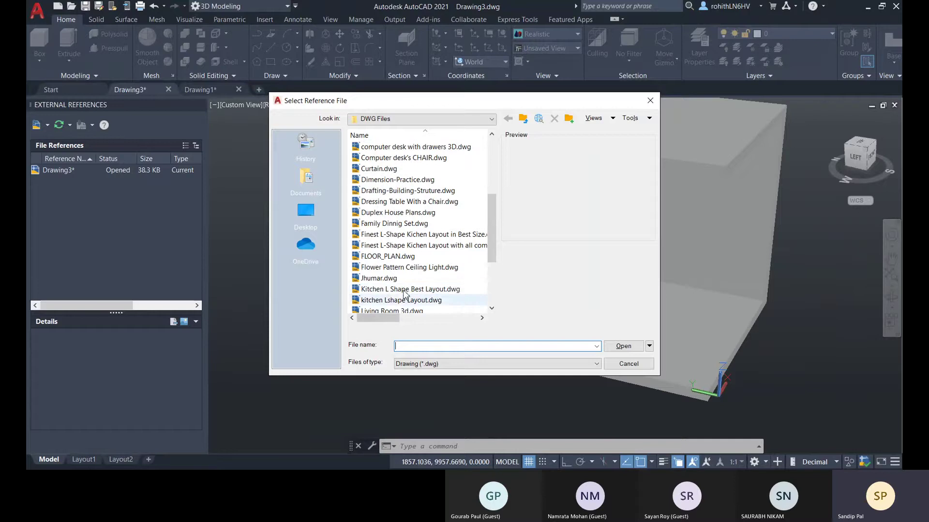
{"action": "scroll", "coordinate": [435, 283], "scroll_direction": "down", "scroll_amount": 1}
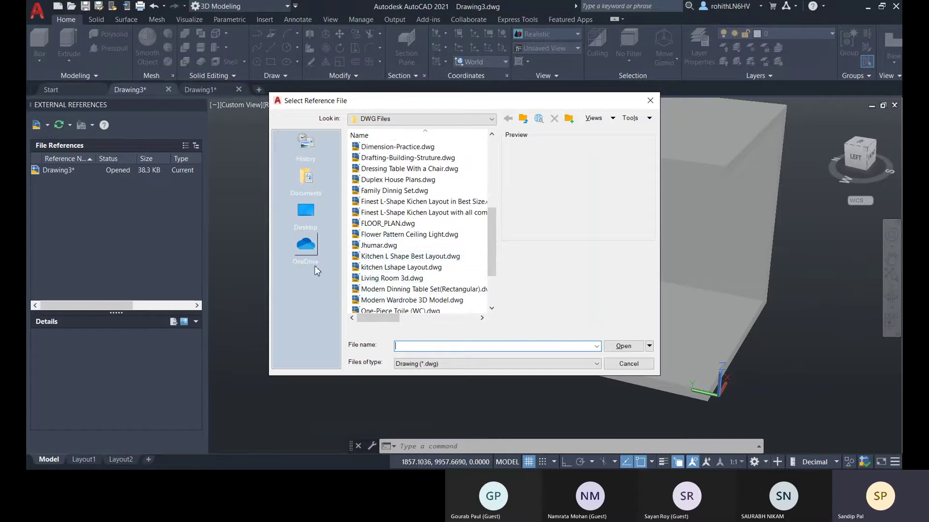
{"action": "left_click", "coordinate": [424, 257]}
{"action": "left_click", "coordinate": [417, 269]}
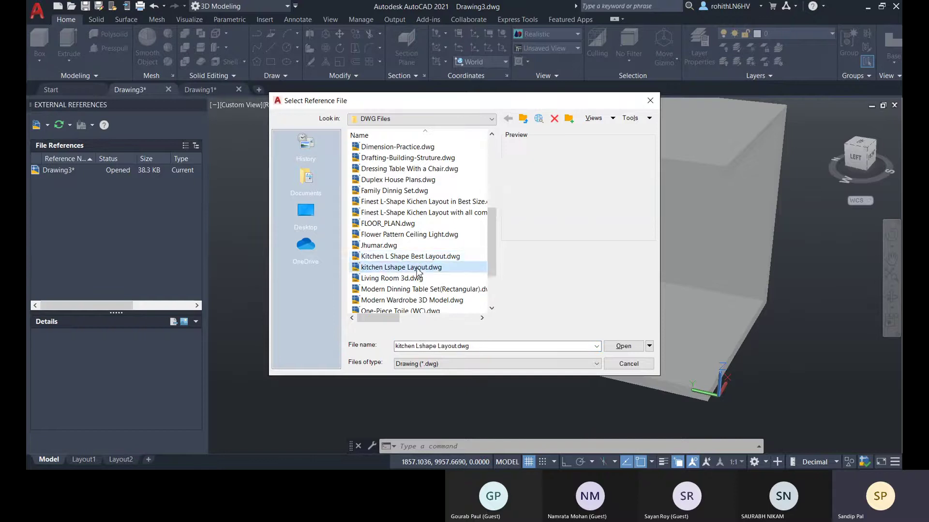
{"action": "left_click", "coordinate": [423, 258]}
{"action": "left_click", "coordinate": [622, 346]}
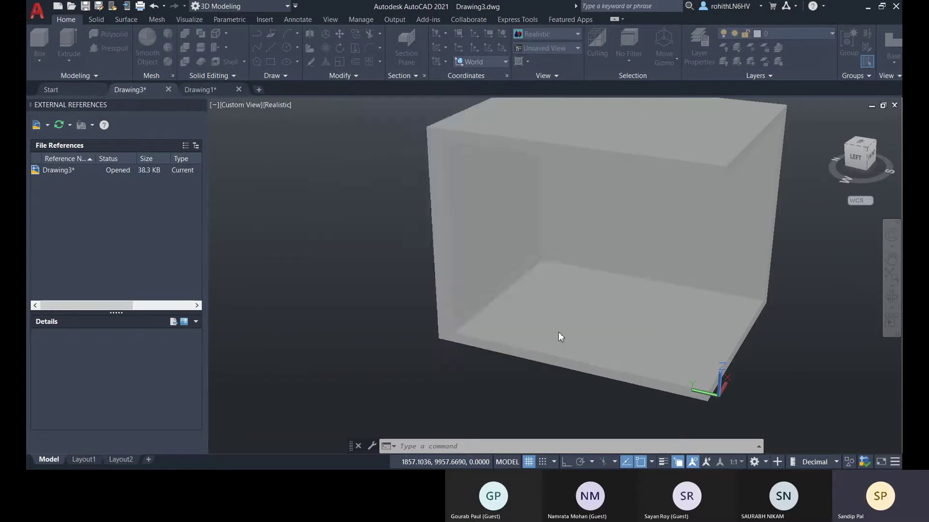
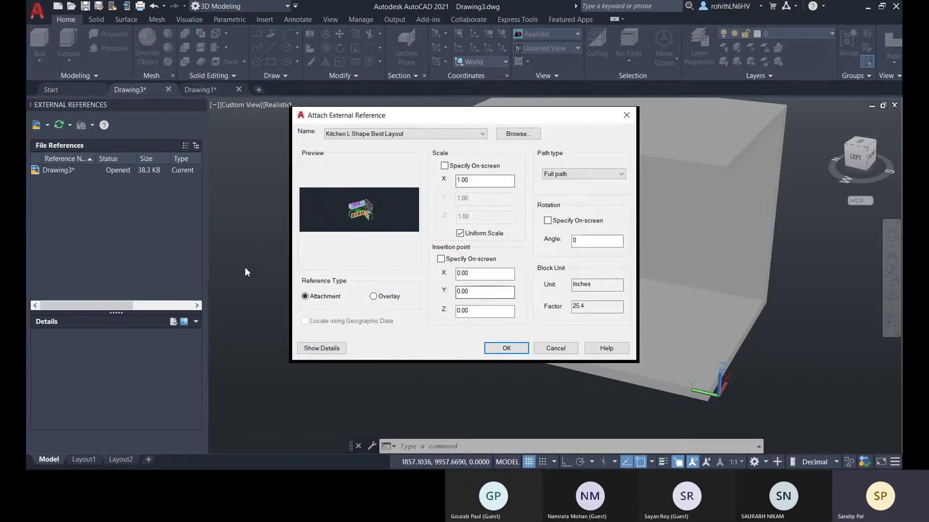
- Attach the kitchen drawing with its insertion point specified on-screen, placing it at the room's outer floor corner
{"action": "left_click", "coordinate": [440, 260]}
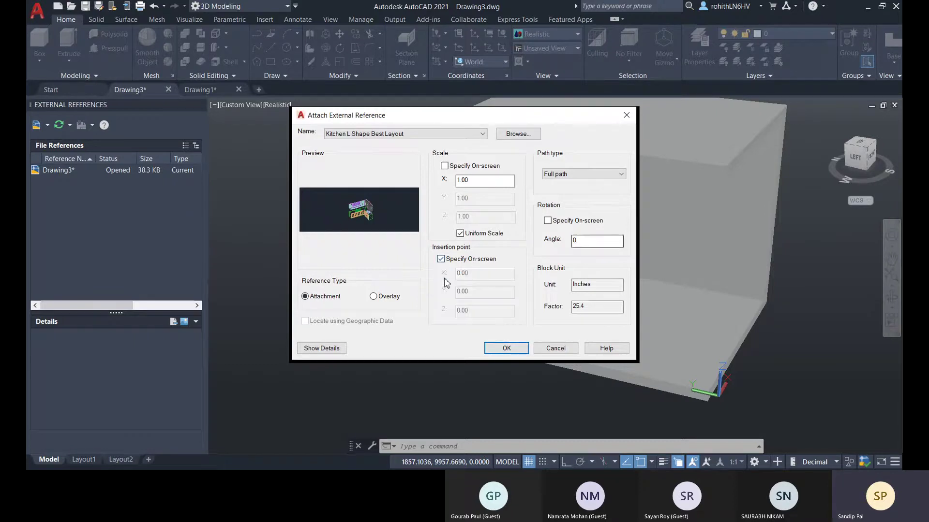
{"action": "left_click", "coordinate": [506, 348]}
{"action": "scroll", "coordinate": [518, 309], "scroll_direction": "down", "scroll_amount": 4}
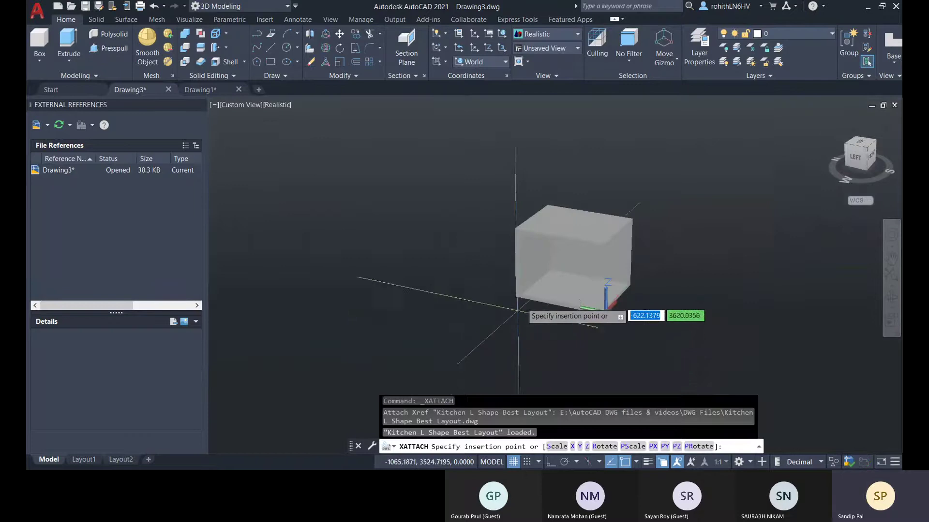
{"action": "left_click", "coordinate": [520, 295]}
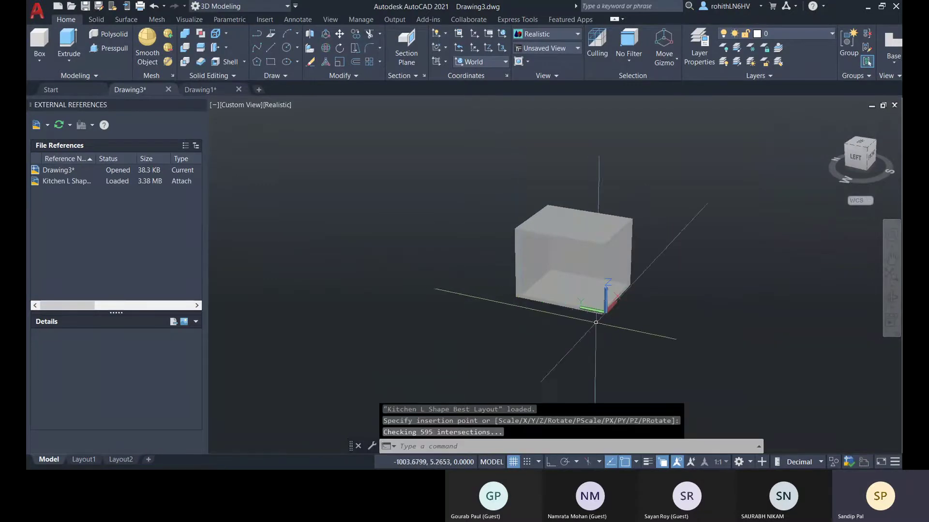
- Bind the attached kitchen reference into the drawing with the Bind type, and close the external references manager
{"action": "scroll", "coordinate": [556, 281], "scroll_direction": "down", "scroll_amount": 3}
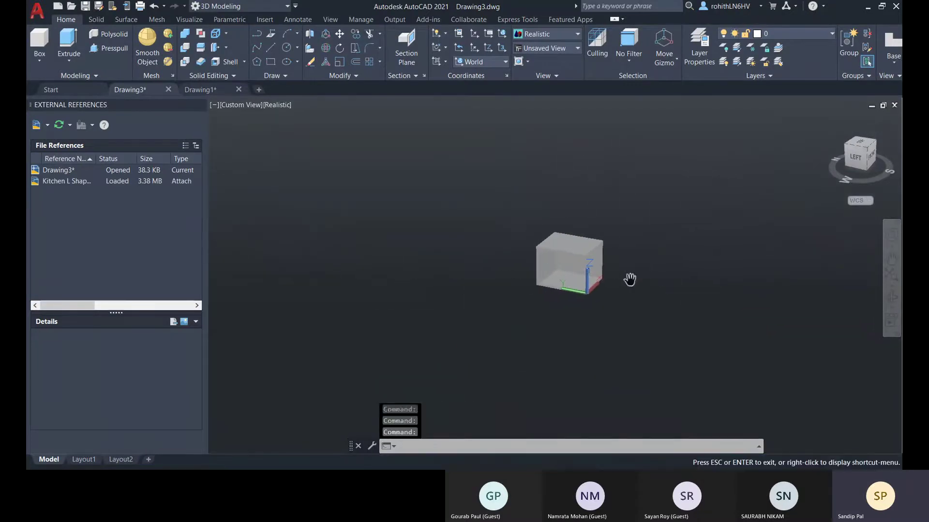
{"action": "middle_click", "coordinate": [627, 278]}
{"action": "middle_click", "coordinate": [628, 278]}
{"action": "middle_click_drag", "start_coordinate": [435, 318], "coordinate": [274, 271]}
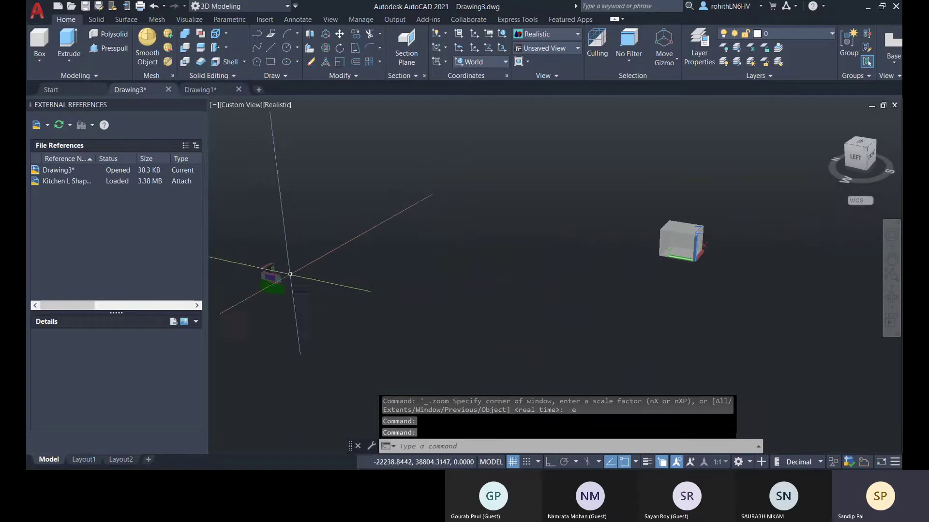
{"action": "left_click", "coordinate": [272, 275]}
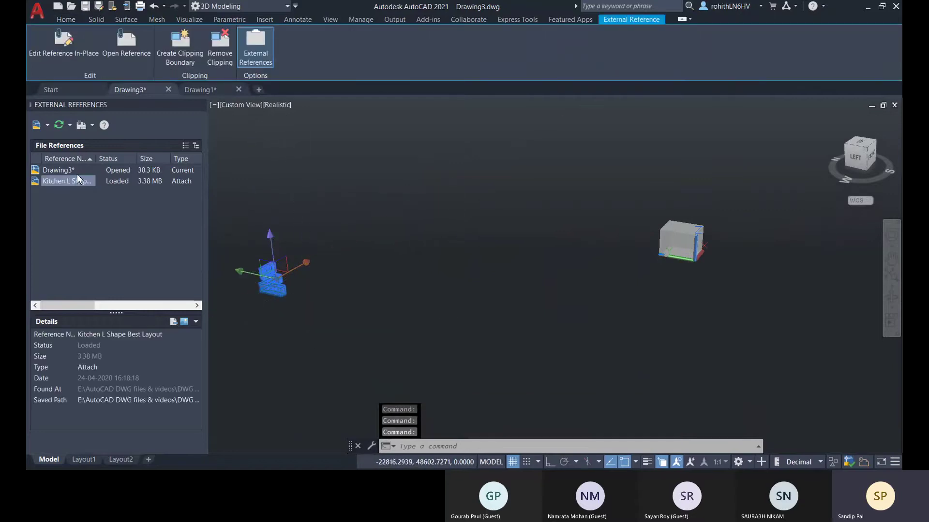
{"action": "right_click", "coordinate": [80, 186]}
{"action": "left_click", "coordinate": [114, 257]}
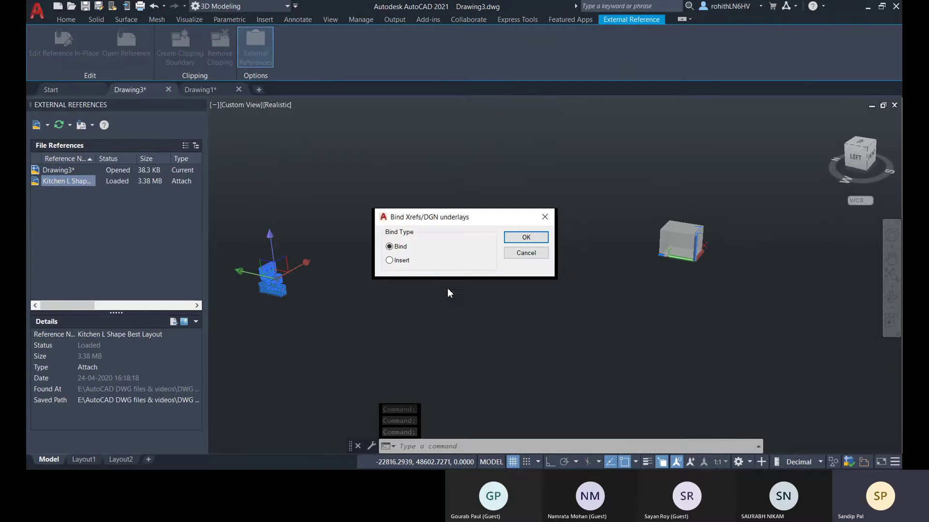
{"action": "left_click", "coordinate": [513, 240]}
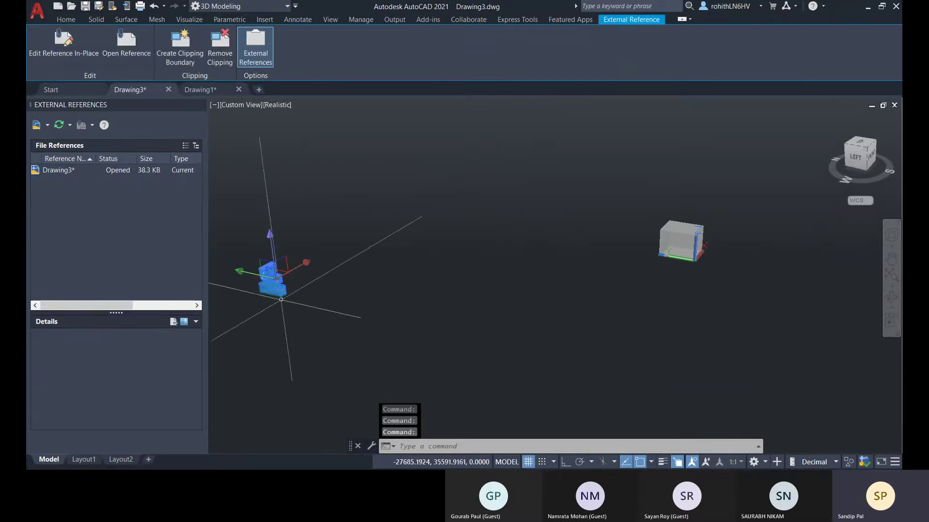
{"action": "left_click", "coordinate": [199, 105]}
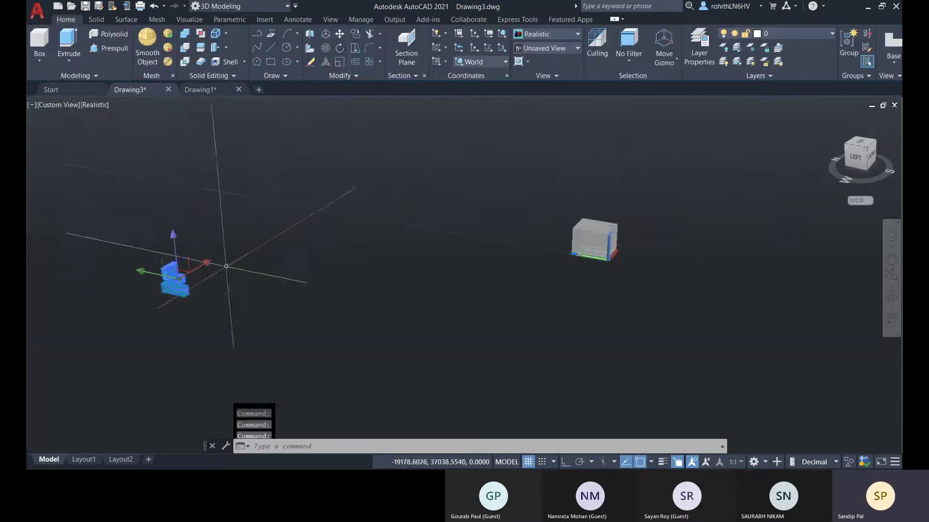
- Move the kitchen model along its X axis and along its Y axis to bring it beside the room
{"action": "left_click", "coordinate": [203, 268]}
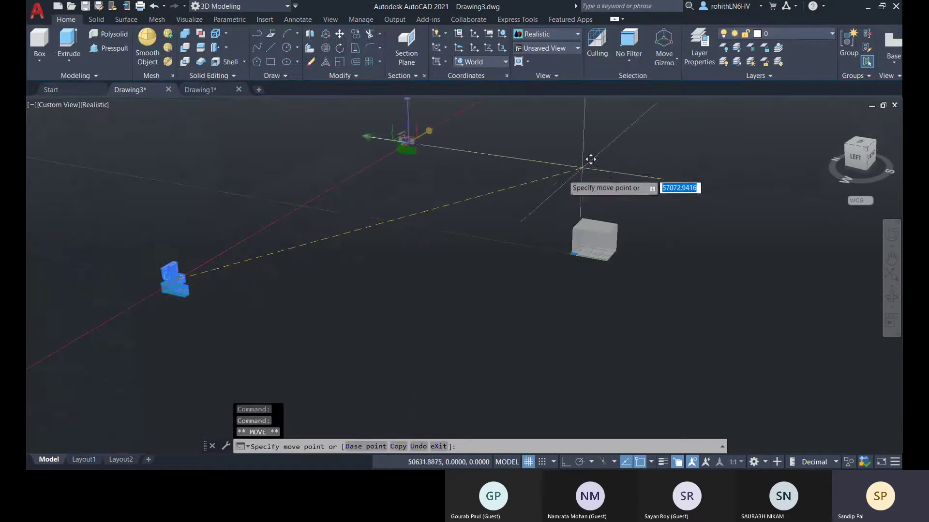
{"action": "left_click", "coordinate": [341, 179]}
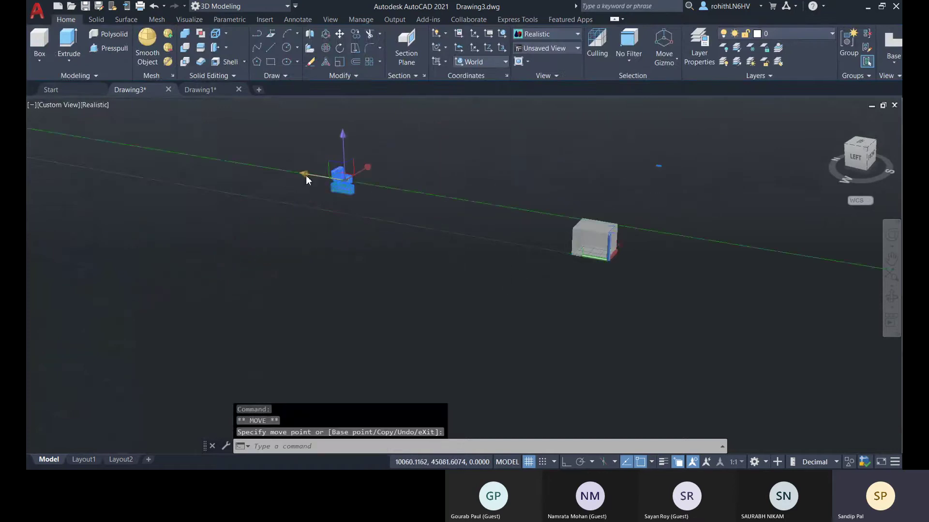
{"action": "left_click", "coordinate": [342, 178]}
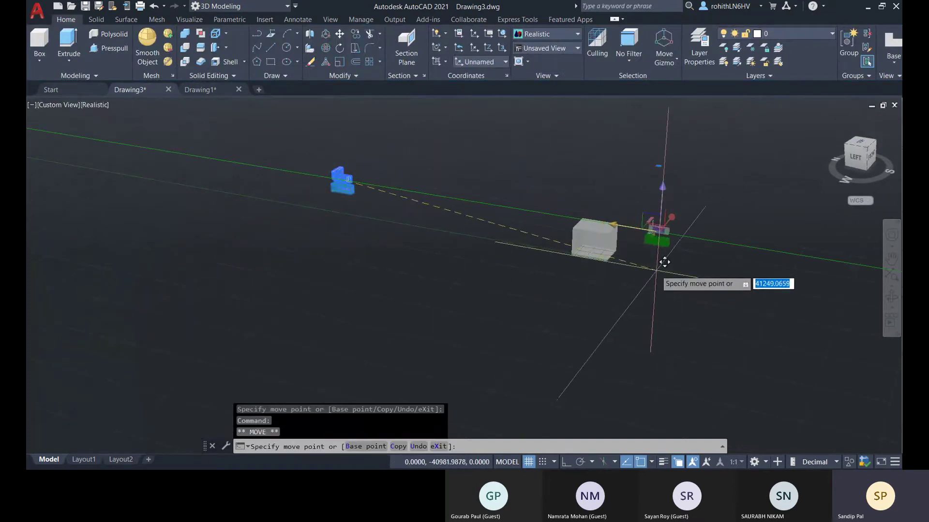
{"action": "left_click", "coordinate": [655, 270]}
{"action": "scroll", "coordinate": [677, 227], "scroll_direction": "up", "scroll_amount": 5}
{"action": "middle_click_drag", "start_coordinate": [739, 228], "coordinate": [498, 265]}
{"action": "key", "text": "Escape"}
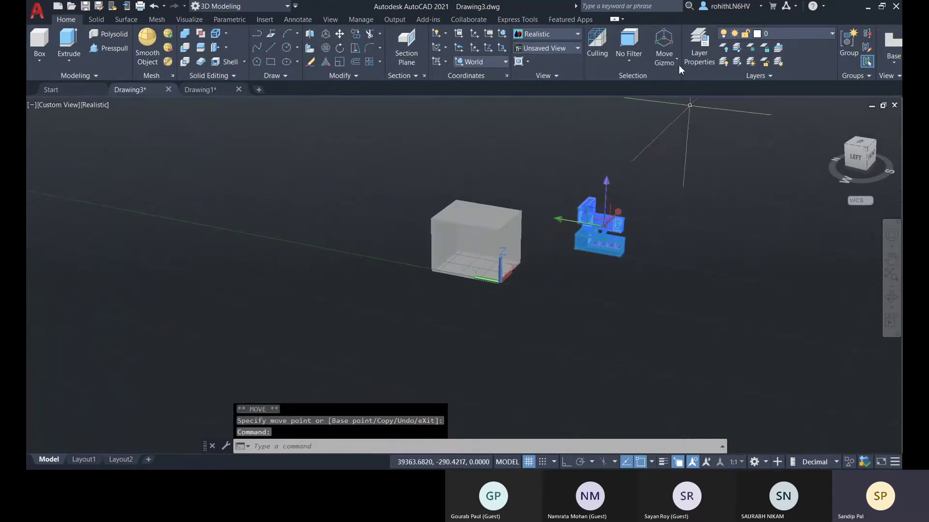
- Rotate the kitchen model 270 degrees about its vertical axis using the Rotate Gizmo with Ortho mode on
{"action": "left_click", "coordinate": [663, 63]}
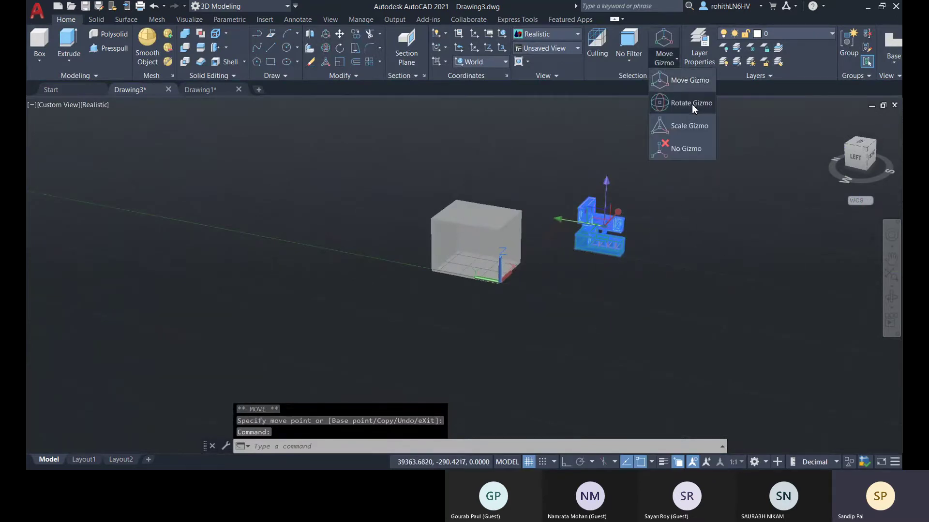
{"action": "left_click", "coordinate": [604, 234]}
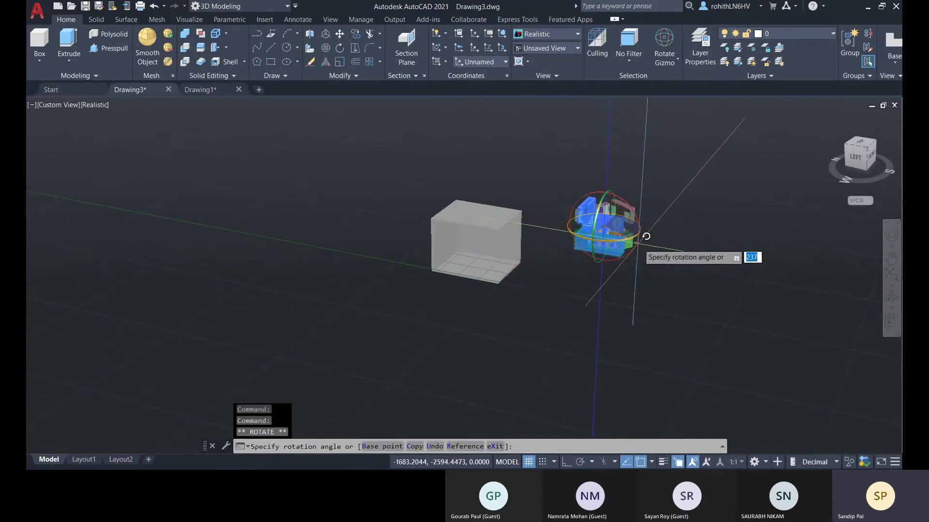
{"action": "scroll", "coordinate": [647, 236], "scroll_direction": "up", "scroll_amount": 2}
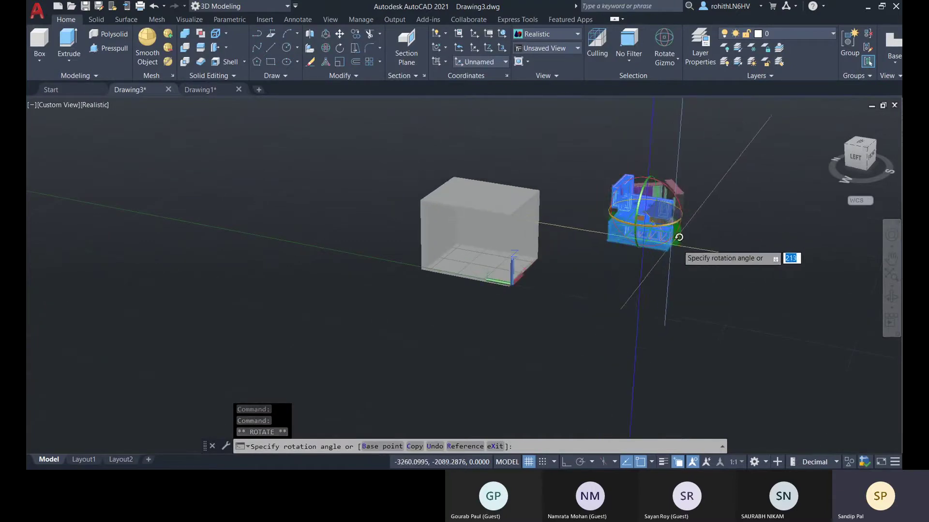
{"action": "key", "text": "F8"}
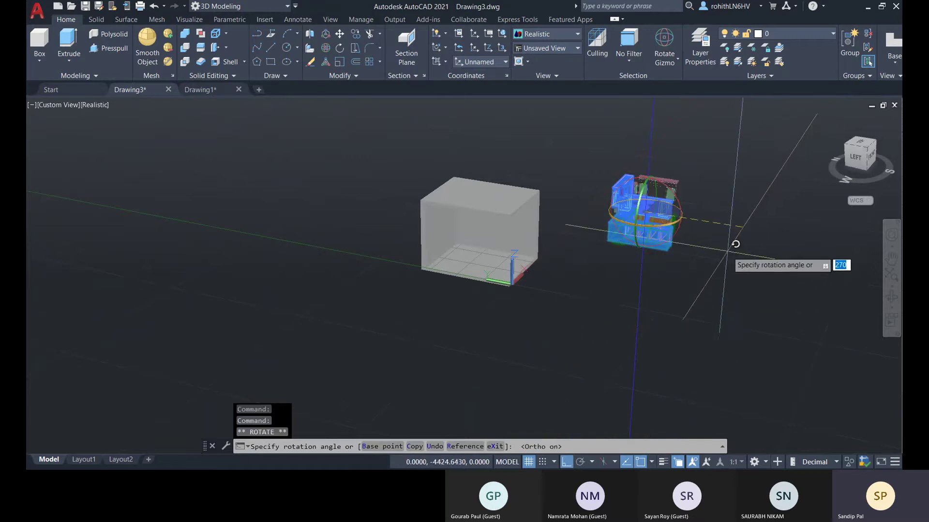
{"action": "scroll", "coordinate": [730, 222], "scroll_direction": "up", "scroll_amount": 4}
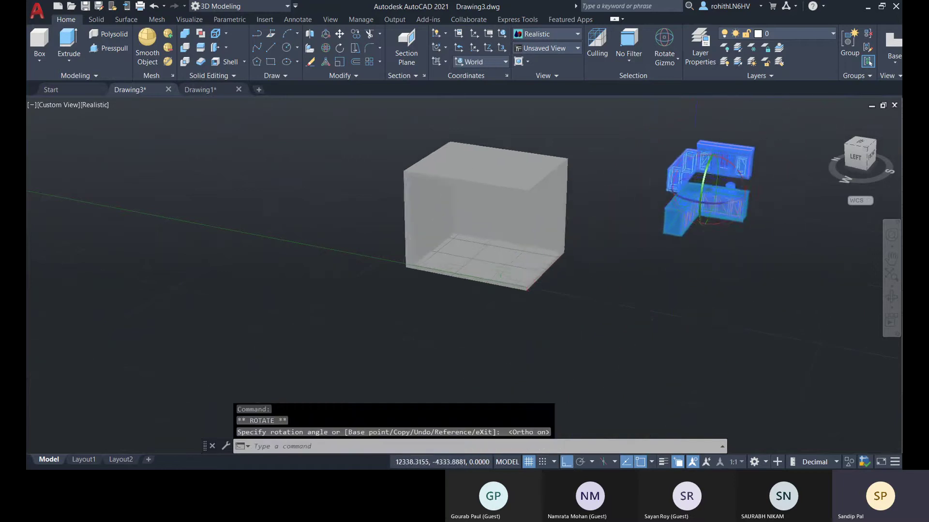
{"action": "middle_click_drag", "start_coordinate": [728, 201], "coordinate": [653, 240]}
{"action": "key", "text": "Escape"}
{"action": "key", "text": "Escape"}
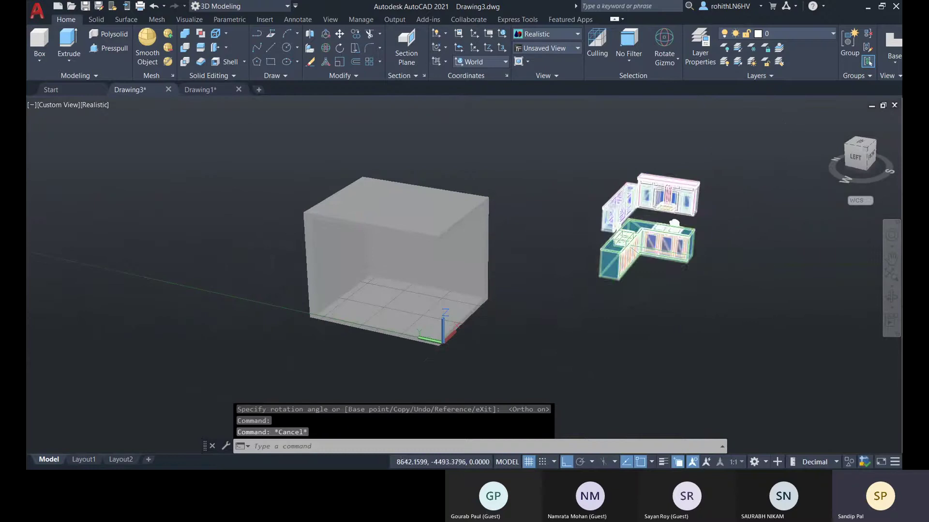
- Measure the bottom edge along the back of the kitchen counter's sink wing, from the outer corner to its end
{"action": "middle_click_drag", "start_coordinate": [695, 305], "coordinate": [837, 294], "text": "shift"}
{"action": "scroll", "coordinate": [701, 263], "scroll_direction": "up", "scroll_amount": 2}
{"action": "middle_click_drag", "start_coordinate": [708, 262], "coordinate": [526, 299]}
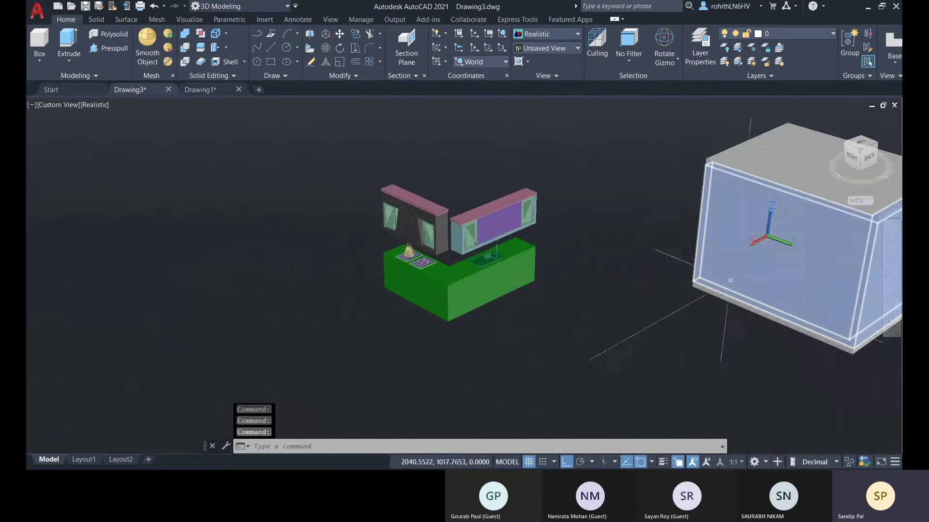
{"action": "middle_click_drag", "start_coordinate": [677, 241], "coordinate": [611, 253]}
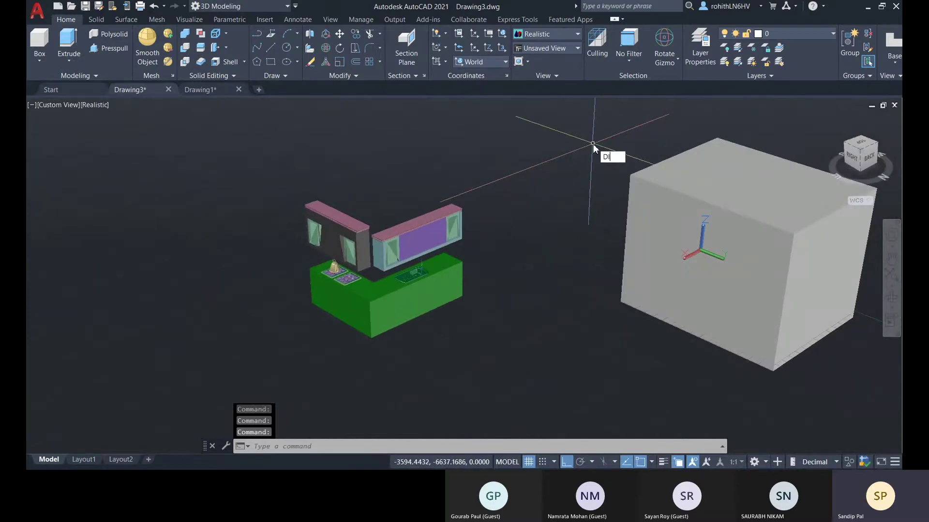
{"action": "type", "text": "ST"}
{"action": "key", "text": "Return"}
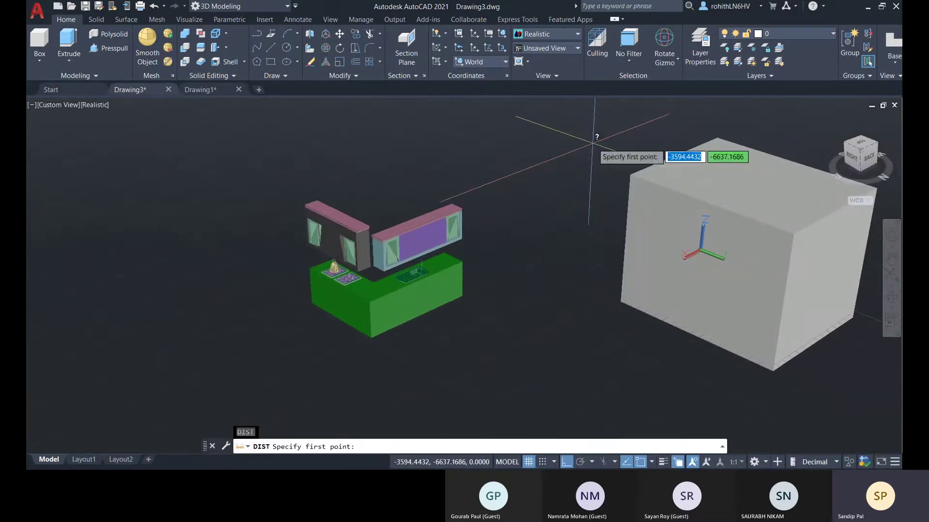
{"action": "left_click", "coordinate": [371, 339]}
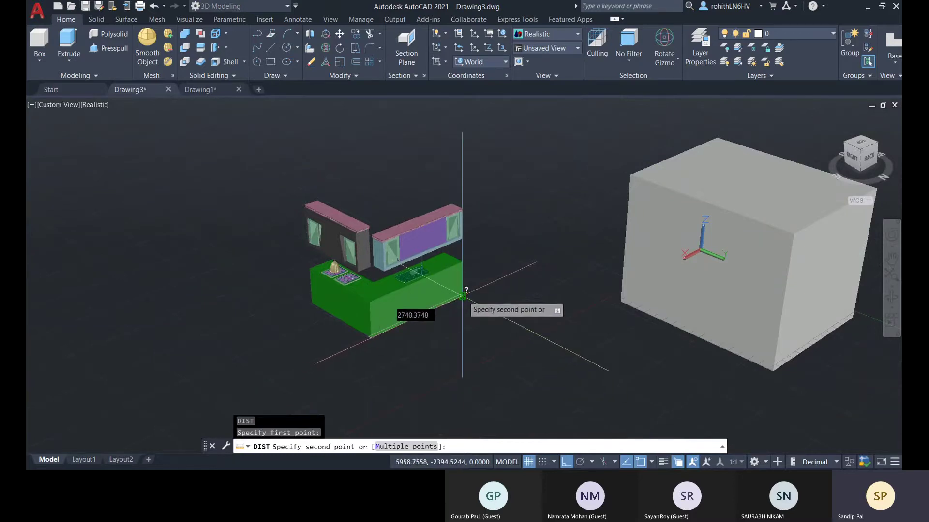
{"action": "scroll", "coordinate": [463, 295], "scroll_direction": "up", "scroll_amount": 1}
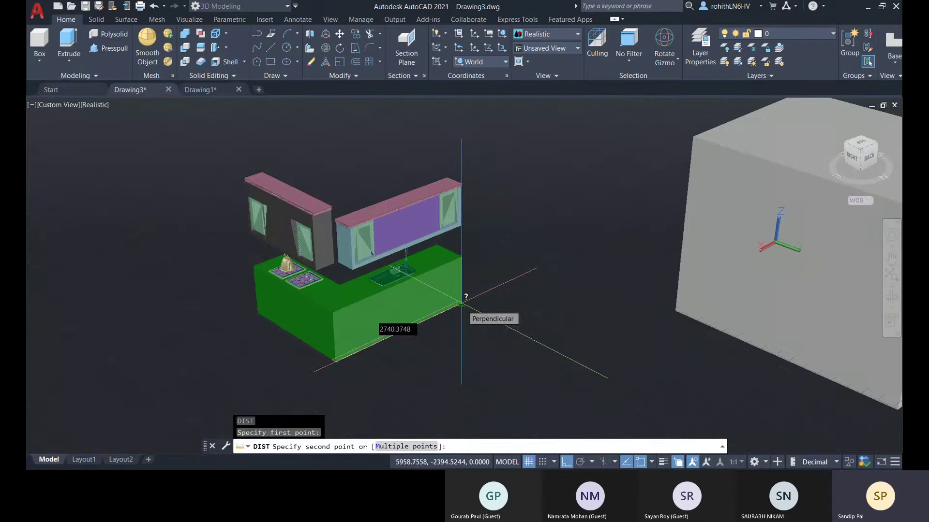
{"action": "left_click", "coordinate": [462, 303]}
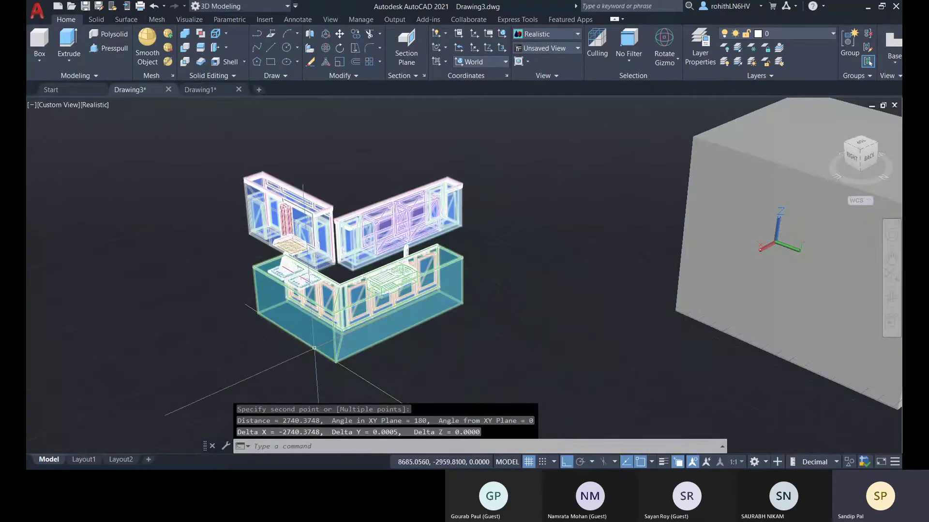
- Measure the bottom edge along the back of the counter's cooktop wing, from the outer corner to its end
{"action": "key", "text": "Return"}
{"action": "left_click", "coordinate": [336, 362]}
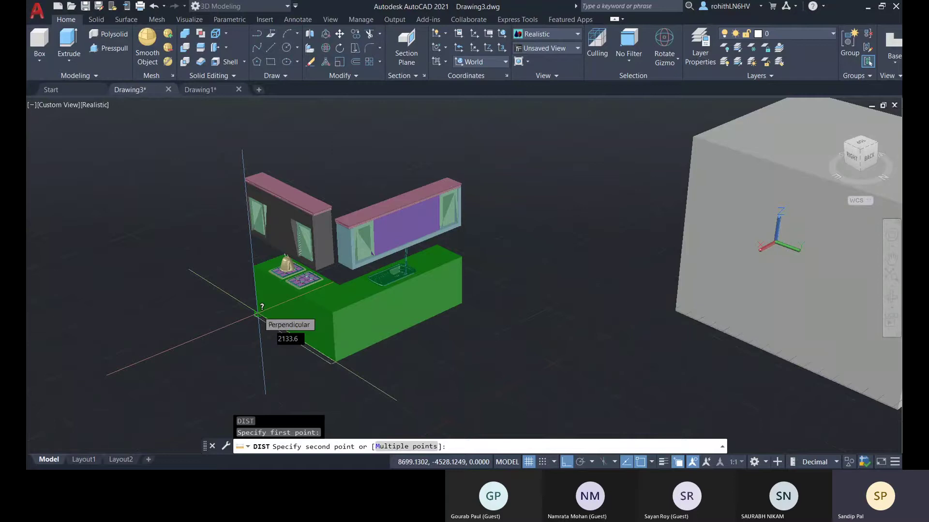
{"action": "left_click", "coordinate": [257, 313]}
{"action": "key", "text": "Escape"}
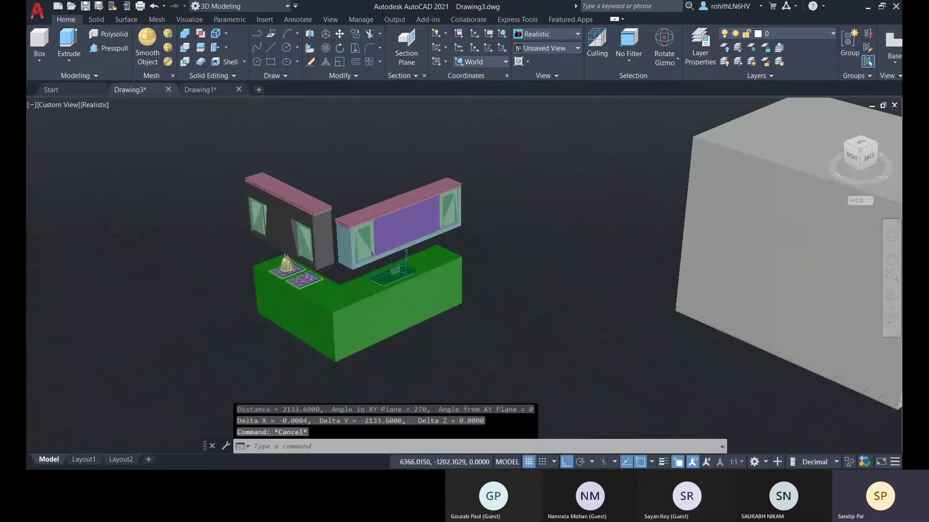
- Move the kitchen model by its outer bottom corner to the inner floor corner where the room's two walls meet
{"action": "scroll", "coordinate": [461, 278], "scroll_direction": "down", "scroll_amount": 1}
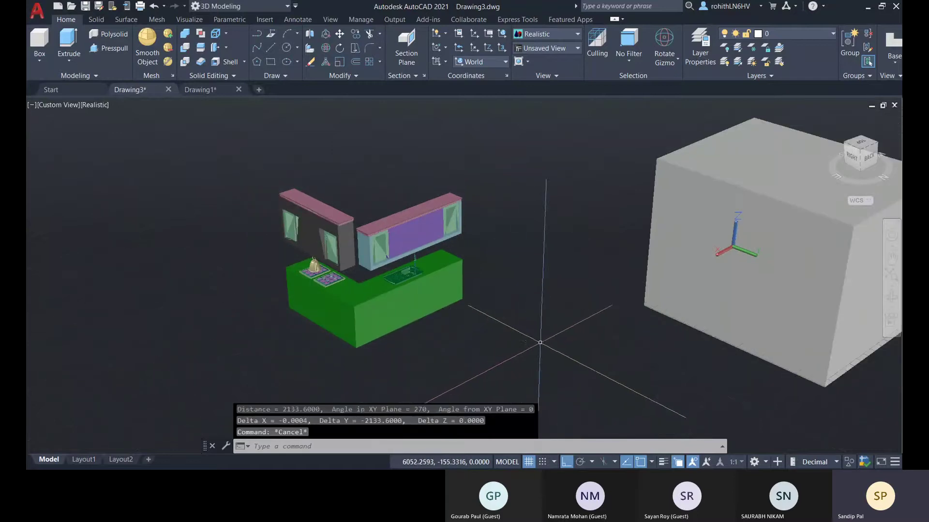
{"action": "middle_click_drag", "start_coordinate": [530, 352], "coordinate": [522, 344]}
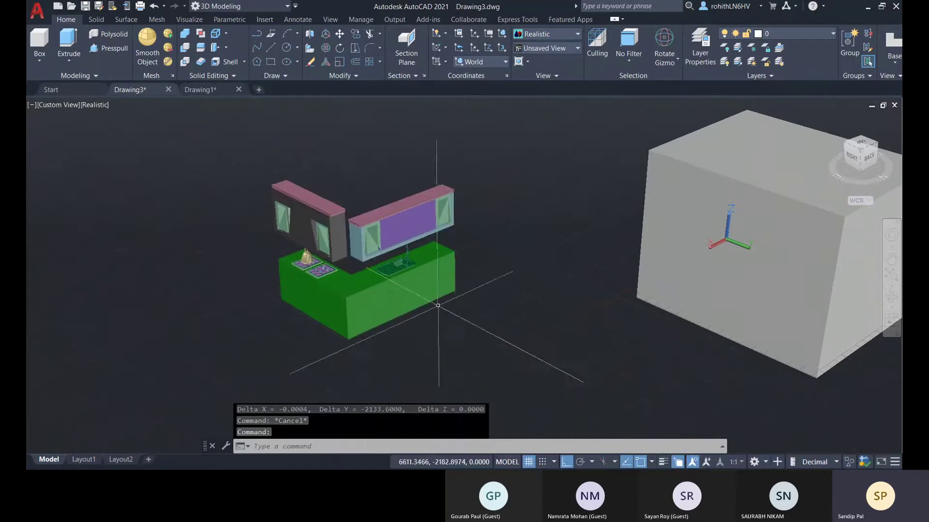
{"action": "middle_click_drag", "start_coordinate": [438, 305], "coordinate": [332, 342], "text": "shift"}
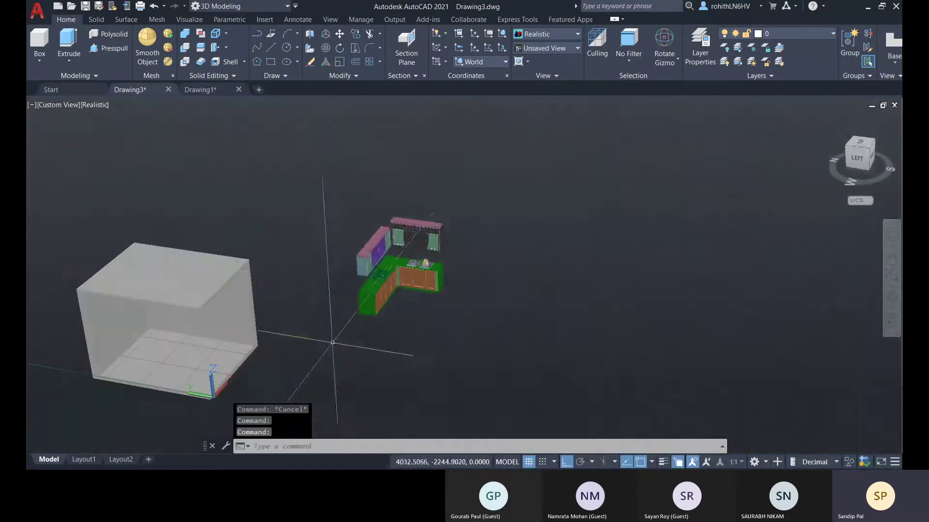
{"action": "left_click", "coordinate": [376, 286]}
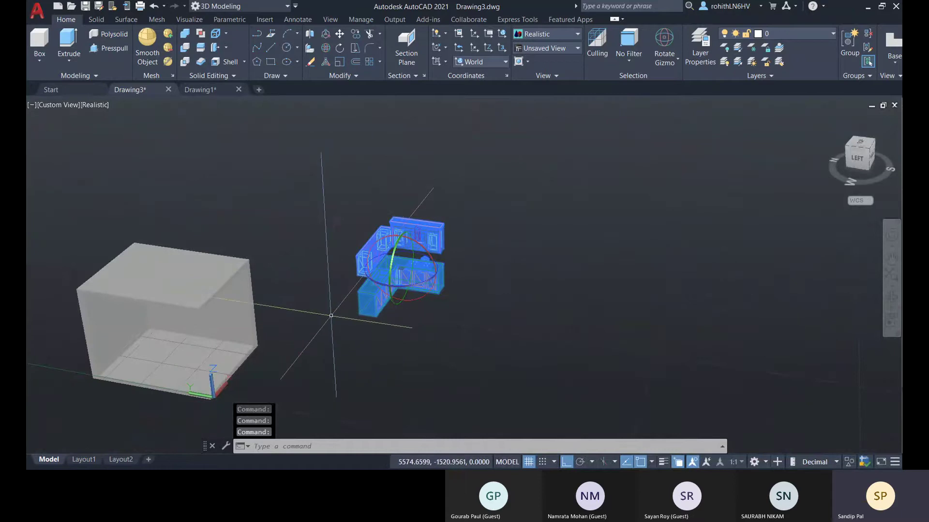
{"action": "key", "text": "Return"}
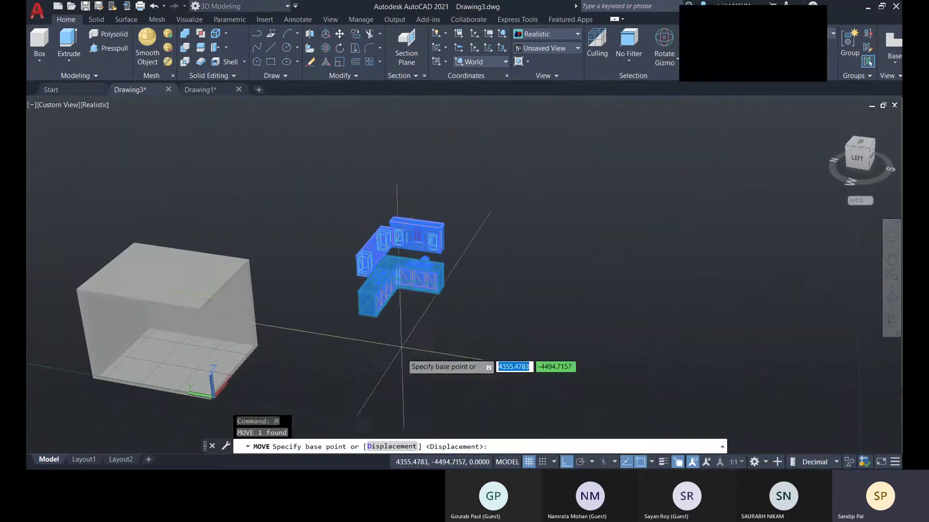
{"action": "middle_click_drag", "start_coordinate": [396, 348], "coordinate": [648, 352], "text": "shift"}
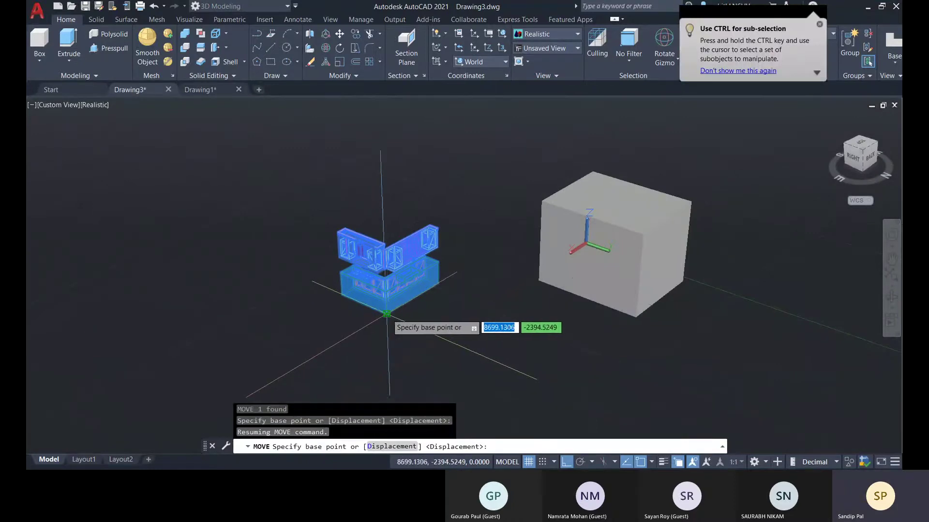
{"action": "left_click", "coordinate": [387, 313]}
{"action": "middle_click_drag", "start_coordinate": [632, 266], "coordinate": [538, 262], "text": "shift"}
{"action": "scroll", "coordinate": [538, 263], "scroll_direction": "up", "scroll_amount": 4}
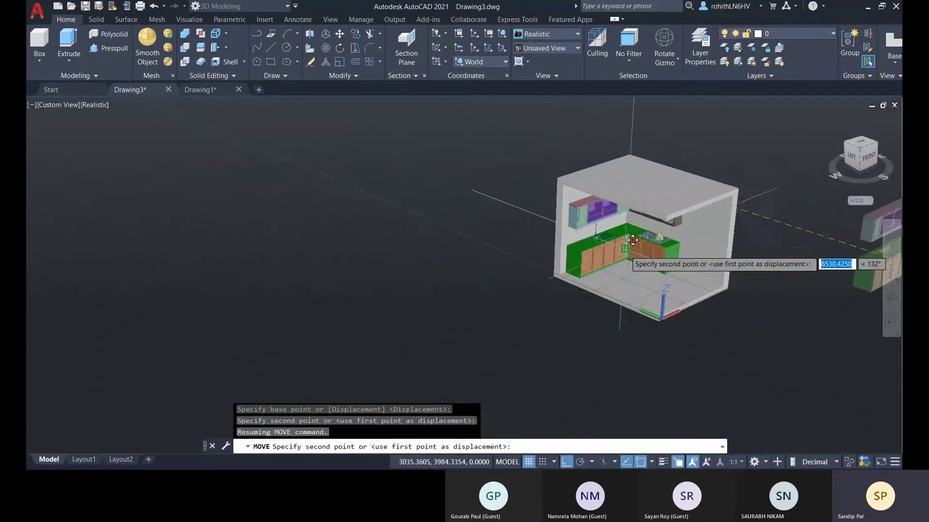
{"action": "left_click", "coordinate": [633, 245]}
- Examine the kitchen's fit inside the room from several angles and distances, including the counter, wall cabinets and floor
{"action": "middle_click_drag", "start_coordinate": [676, 308], "coordinate": [533, 308]}
{"action": "scroll", "coordinate": [497, 299], "scroll_direction": "up", "scroll_amount": 2}
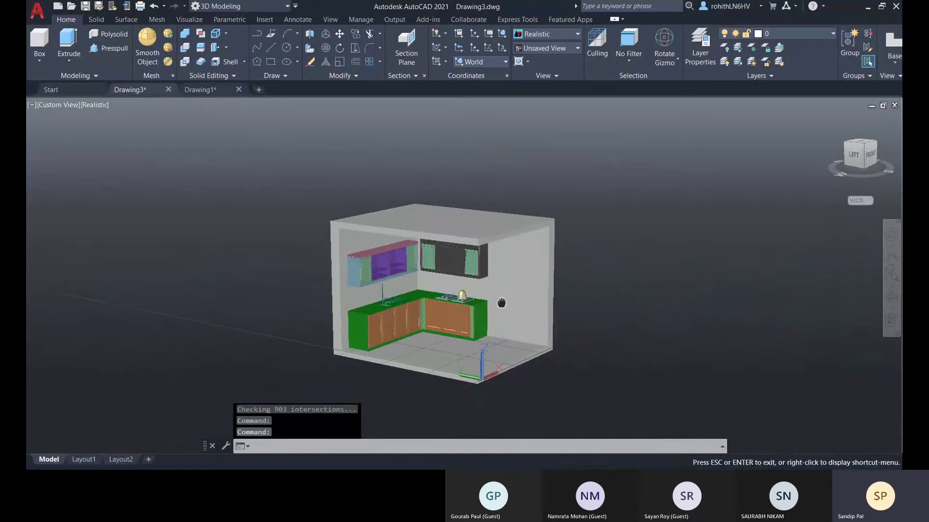
{"action": "scroll", "coordinate": [498, 305], "scroll_direction": "up", "scroll_amount": 5}
{"action": "scroll", "coordinate": [498, 290], "scroll_direction": "down", "scroll_amount": 3}
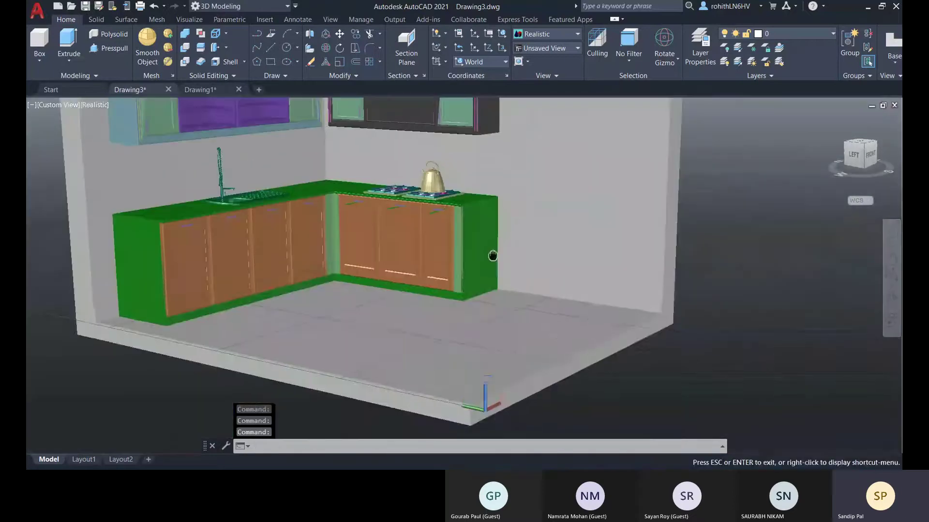
{"action": "scroll", "coordinate": [522, 315], "scroll_direction": "up", "scroll_amount": 3}
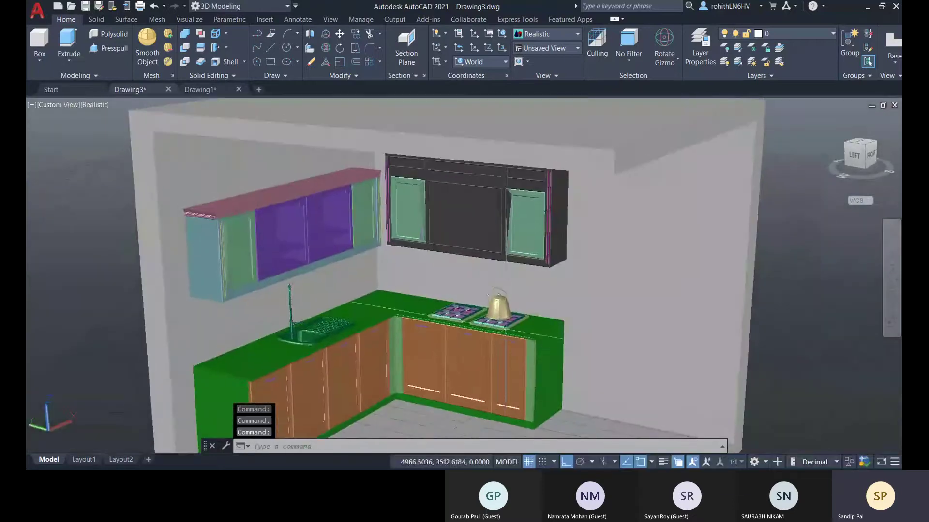
{"action": "middle_click_drag", "start_coordinate": [484, 310], "coordinate": [572, 348], "text": "shift"}
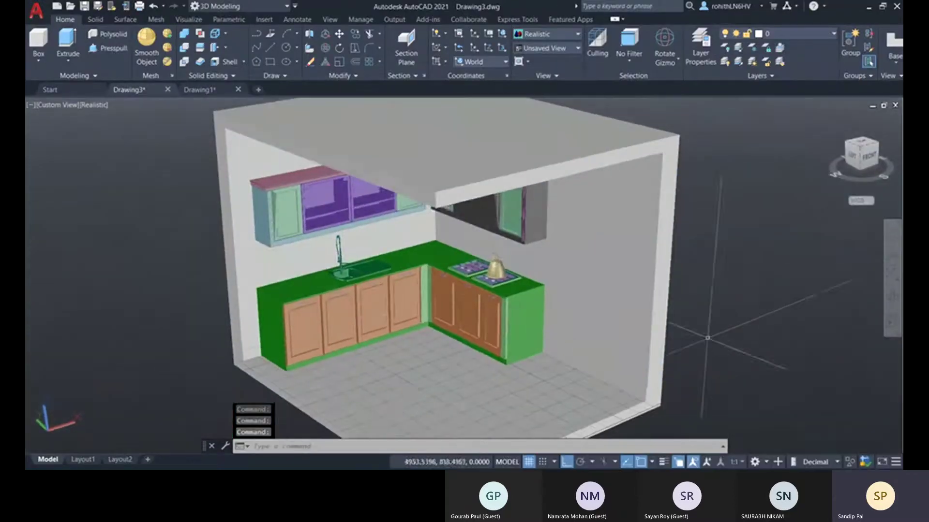
{"action": "middle_click_drag", "start_coordinate": [708, 338], "coordinate": [709, 316]}
{"action": "middle_click_drag", "start_coordinate": [536, 354], "coordinate": [516, 388]}
{"action": "scroll", "coordinate": [468, 348], "scroll_direction": "down", "scroll_amount": 3}
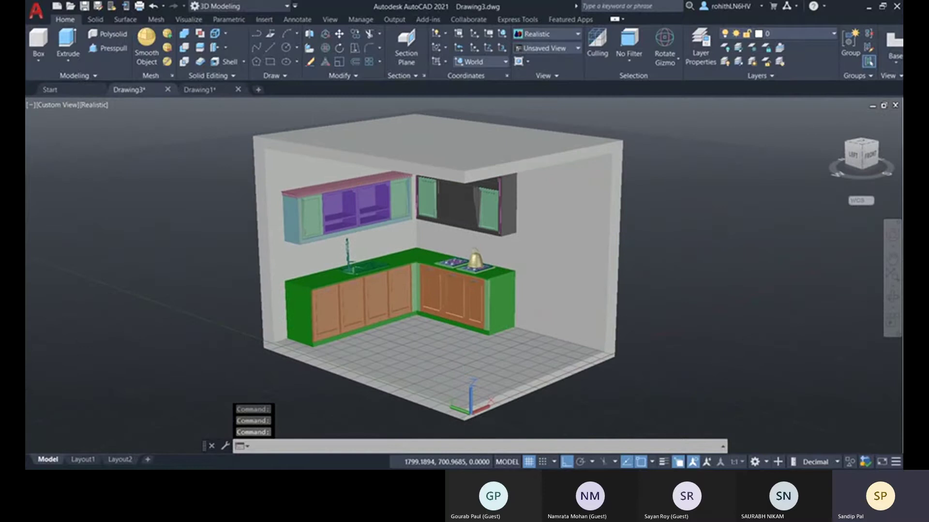
- Explode the kitchen block reference
{"action": "left_click", "coordinate": [309, 283]}
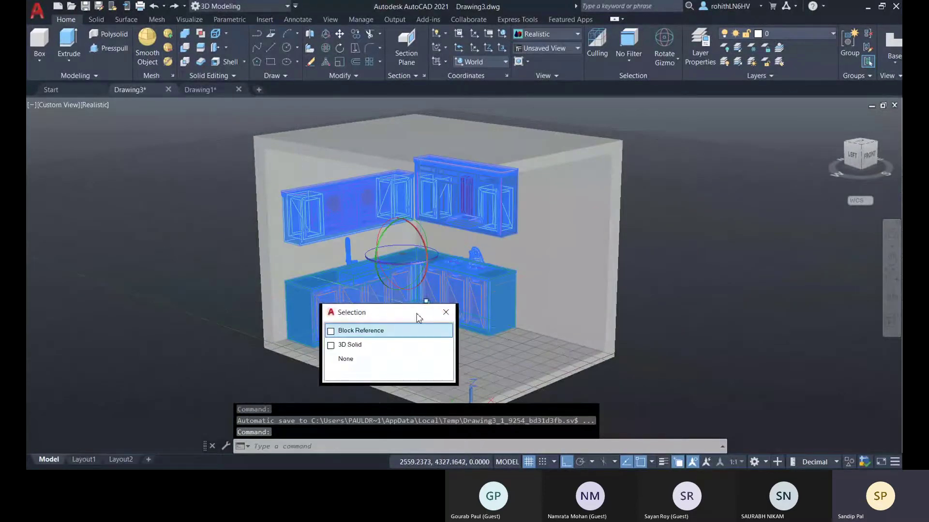
{"action": "left_click", "coordinate": [380, 333]}
{"action": "type", "text": "x"}
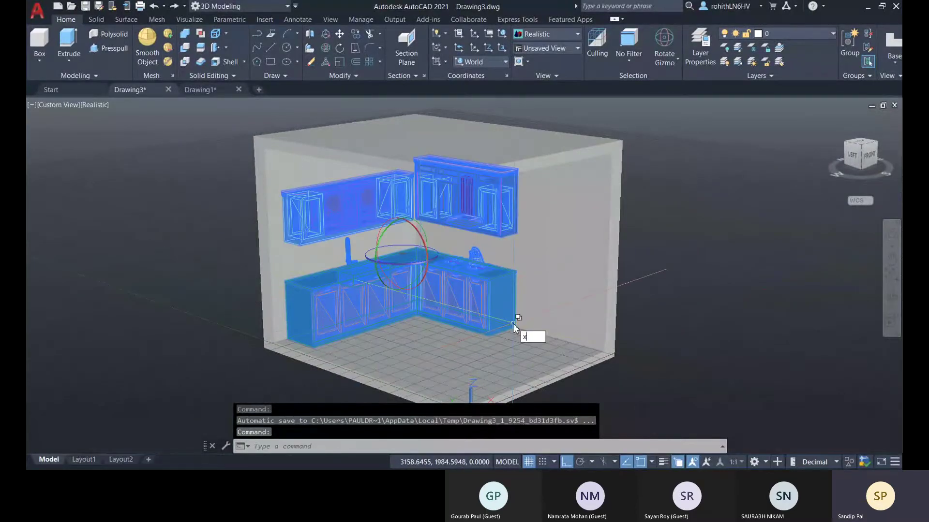
{"action": "key", "text": "Return"}
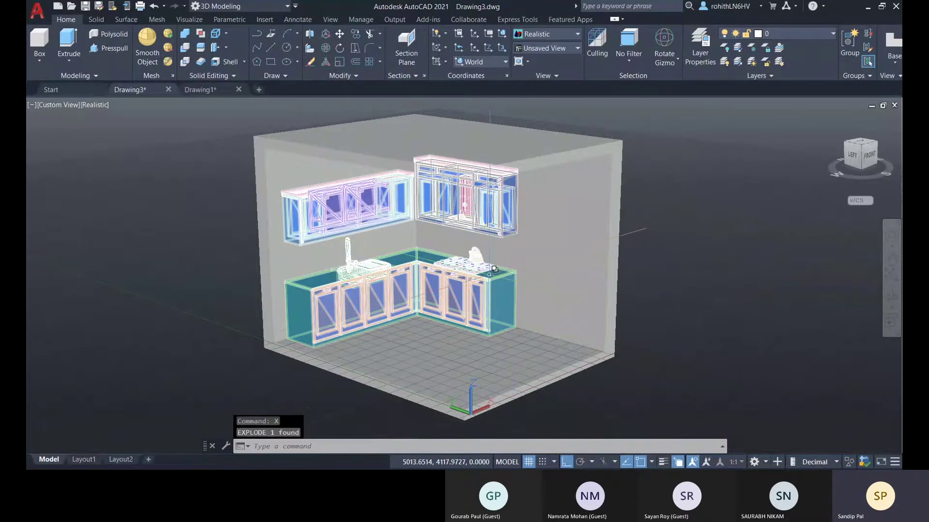
- Ungroup the exploded kitchen model so its parts are separate objects
{"action": "left_click", "coordinate": [489, 275]}
{"action": "left_click", "coordinate": [545, 319]}
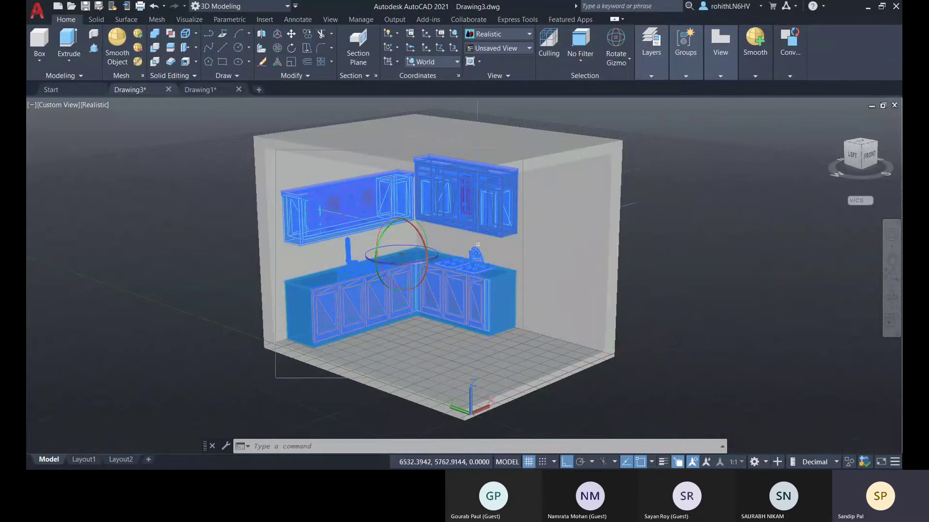
{"action": "left_click", "coordinate": [692, 72]}
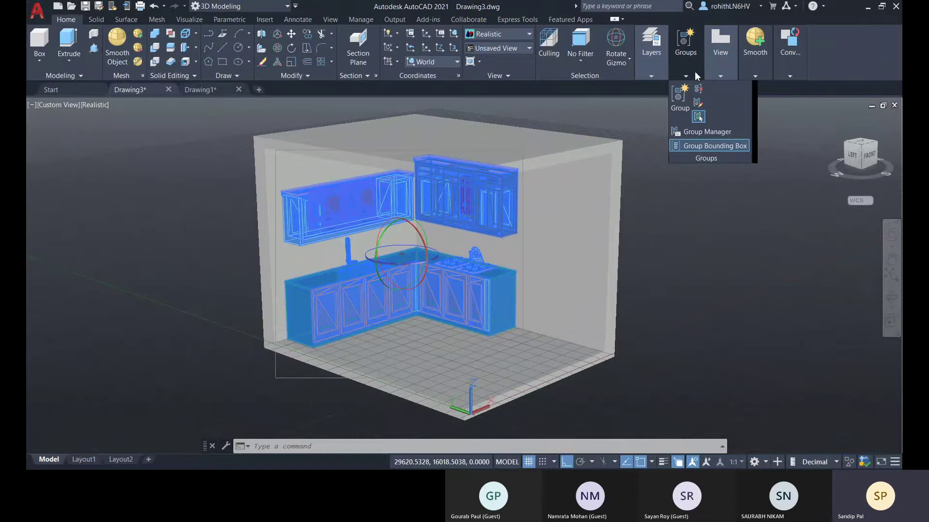
{"action": "left_click", "coordinate": [698, 100]}
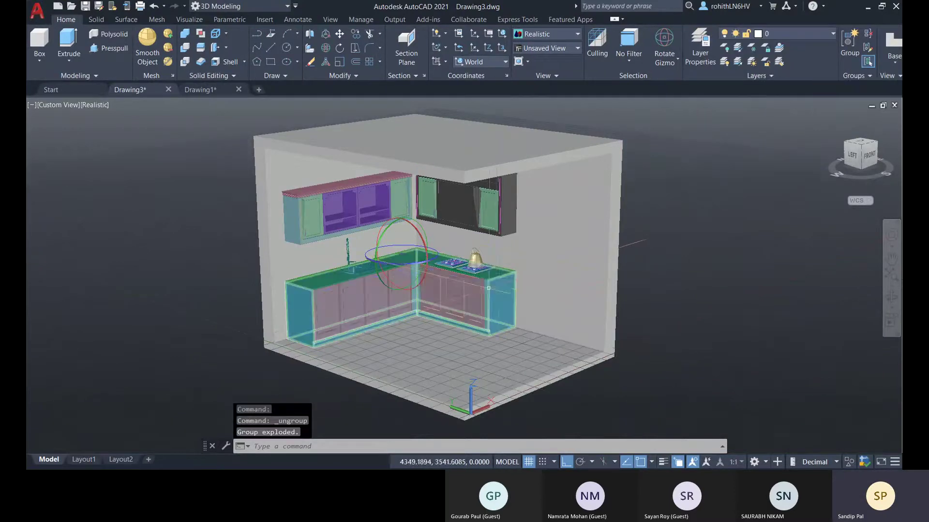
- Check individual selection of the base cabinet mesh, the kettle and the sink, and clear the selection
{"action": "left_click", "coordinate": [499, 286]}
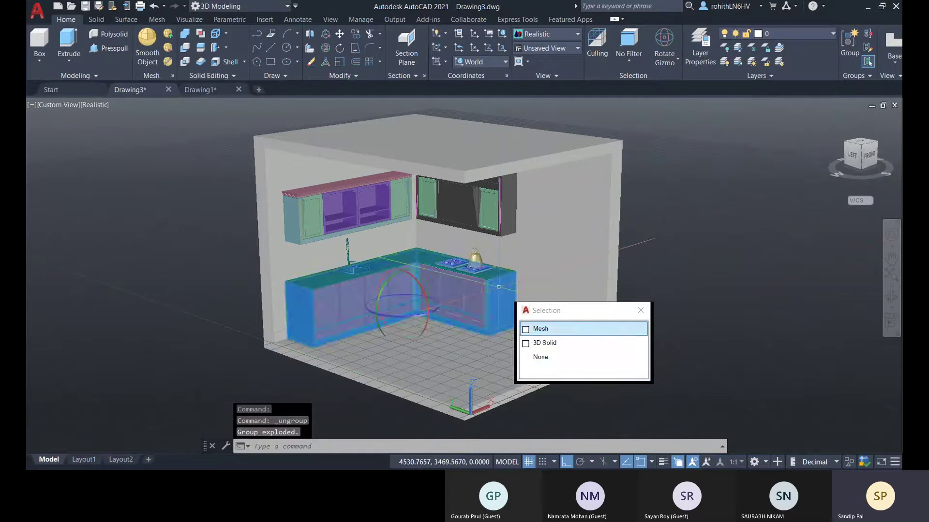
{"action": "left_click", "coordinate": [586, 330]}
{"action": "scroll", "coordinate": [460, 266], "scroll_direction": "up", "scroll_amount": 2}
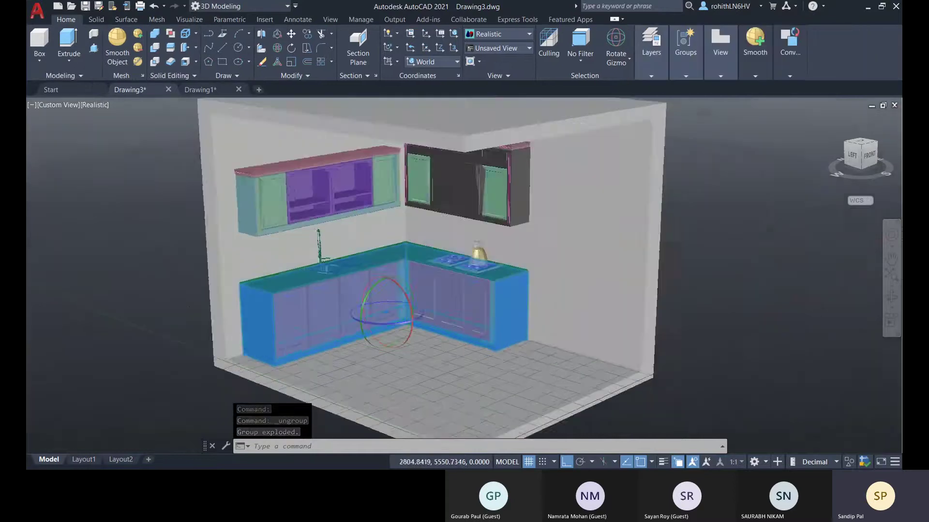
{"action": "scroll", "coordinate": [489, 246], "scroll_direction": "up", "scroll_amount": 2}
{"action": "key", "text": "Escape"}
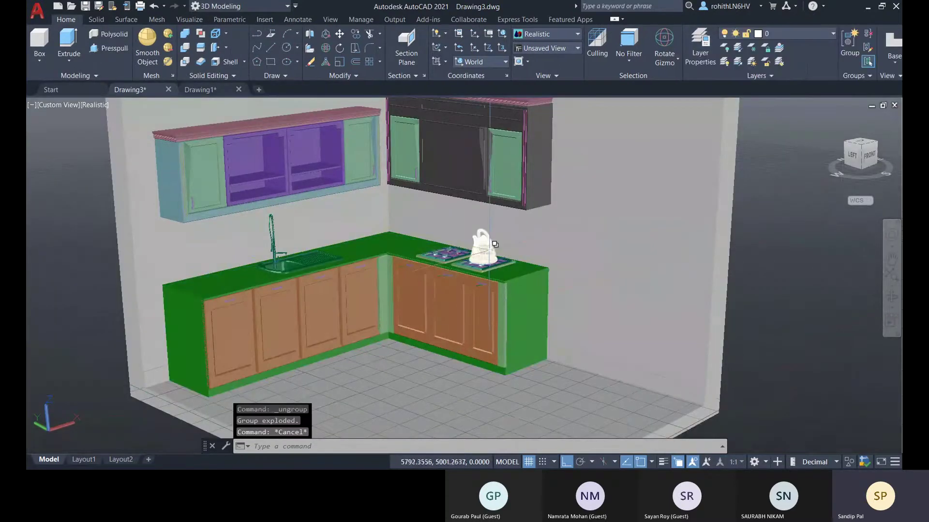
{"action": "left_click", "coordinate": [494, 244]}
{"action": "left_click", "coordinate": [561, 292]}
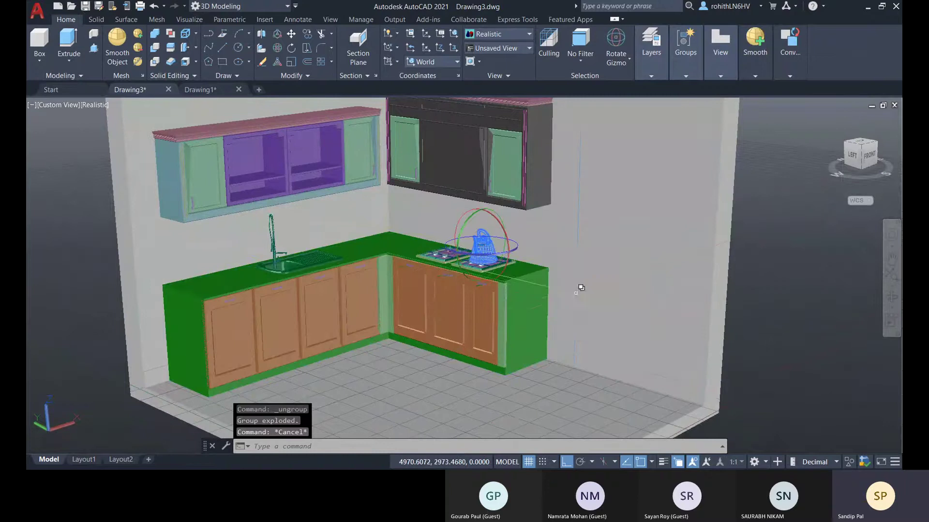
{"action": "left_click", "coordinate": [293, 265]}
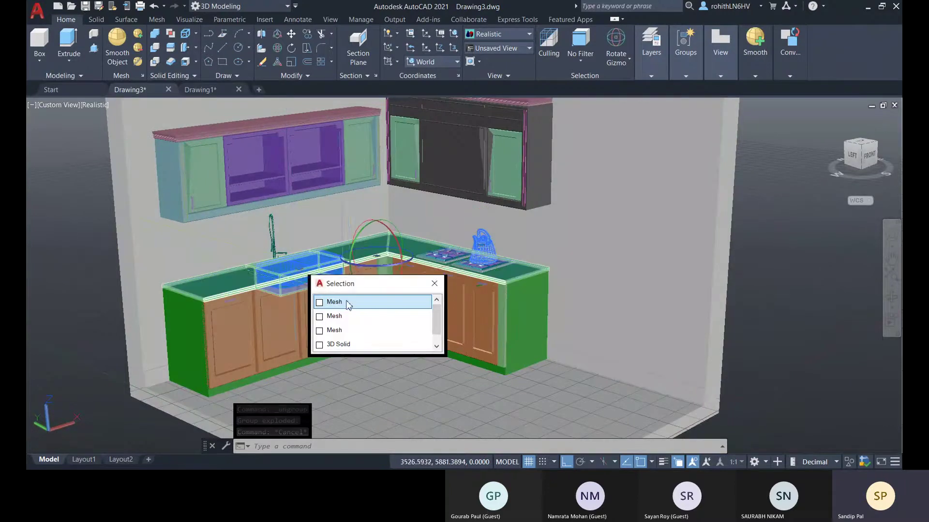
{"action": "key", "text": "Escape"}
{"action": "key", "text": "Escape"}
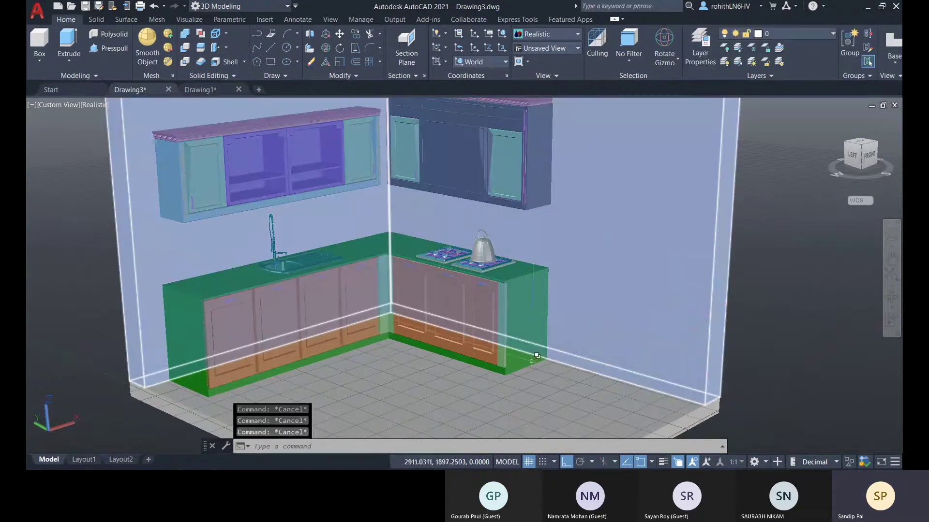
- Open the Materials Browser with the whole kitchen in view
{"action": "scroll", "coordinate": [482, 322], "scroll_direction": "down", "scroll_amount": 2}
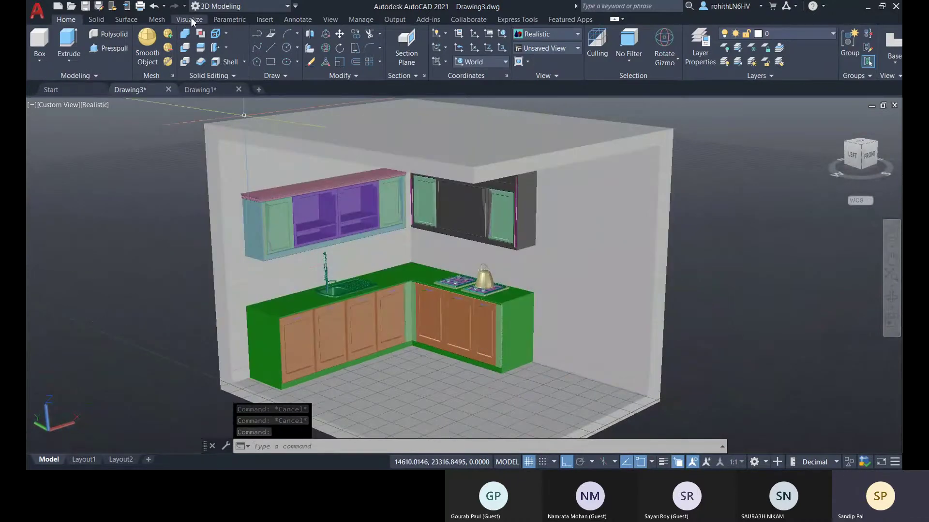
{"action": "left_click", "coordinate": [193, 19]}
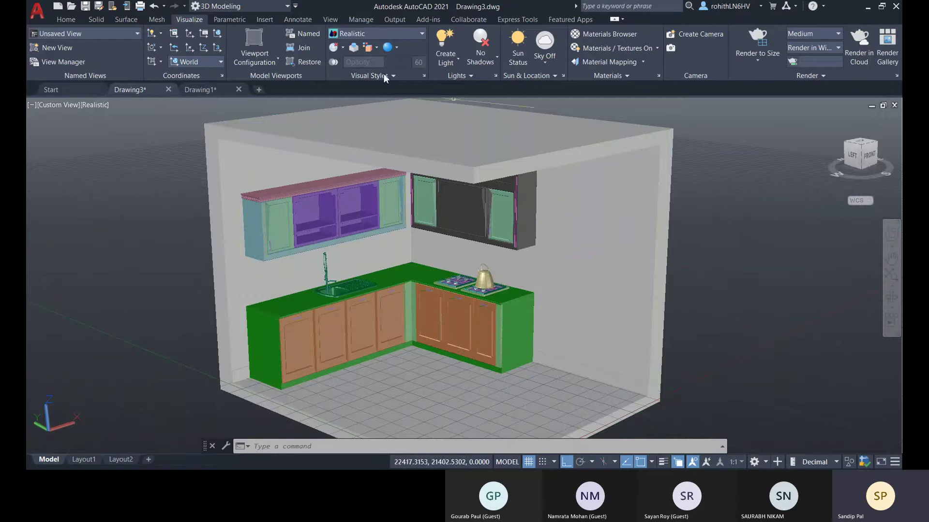
{"action": "left_click", "coordinate": [600, 35]}
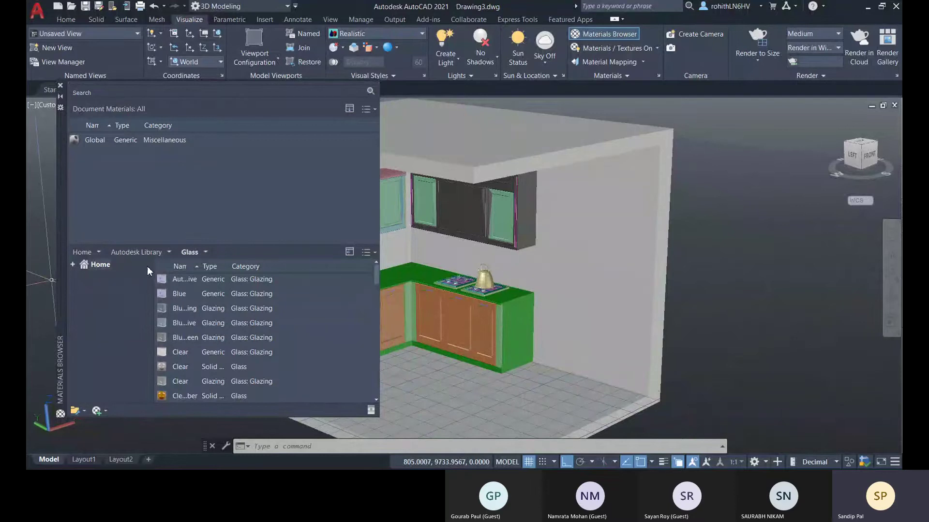
- Add the Granite - Brown-Black stone material from the Autodesk Library's Flooring category to the document materials
{"action": "scroll", "coordinate": [164, 269], "scroll_direction": "up", "scroll_amount": 1}
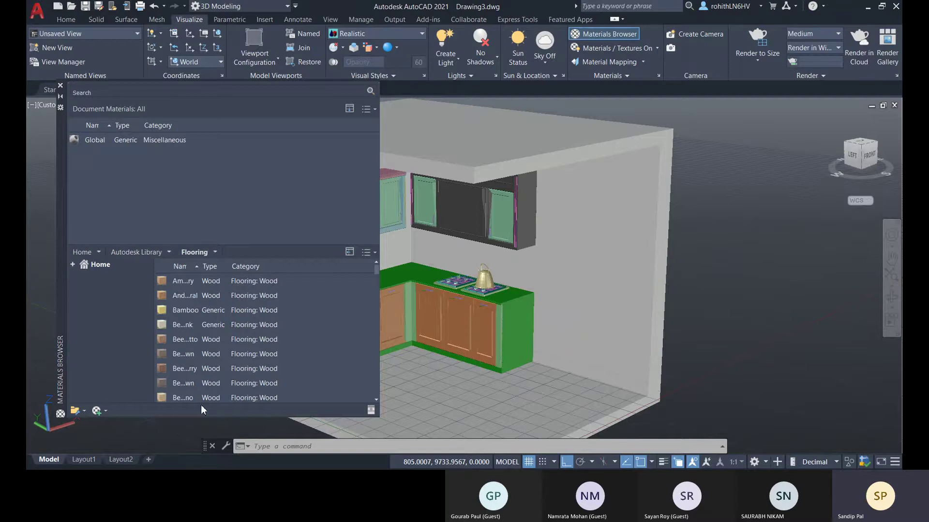
{"action": "scroll", "coordinate": [242, 340], "scroll_direction": "down", "scroll_amount": 10}
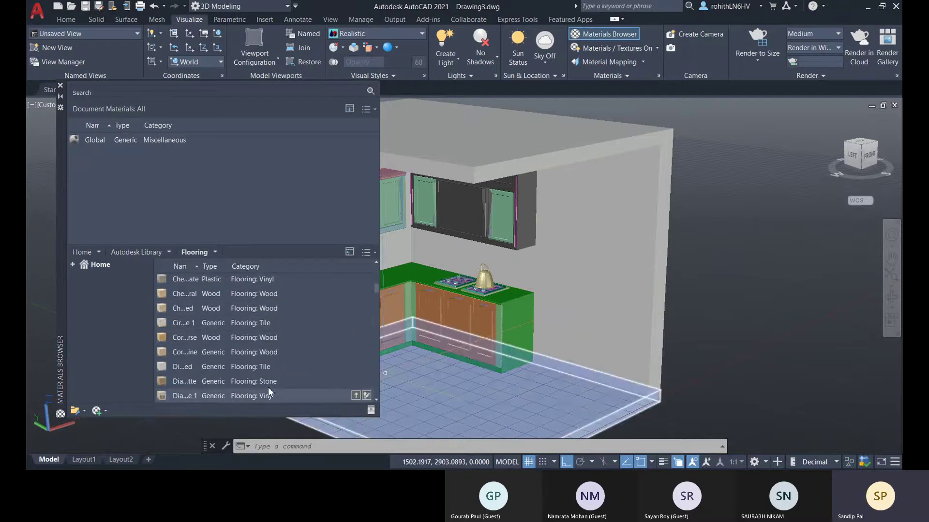
{"action": "scroll", "coordinate": [273, 278], "scroll_direction": "up", "scroll_amount": 1}
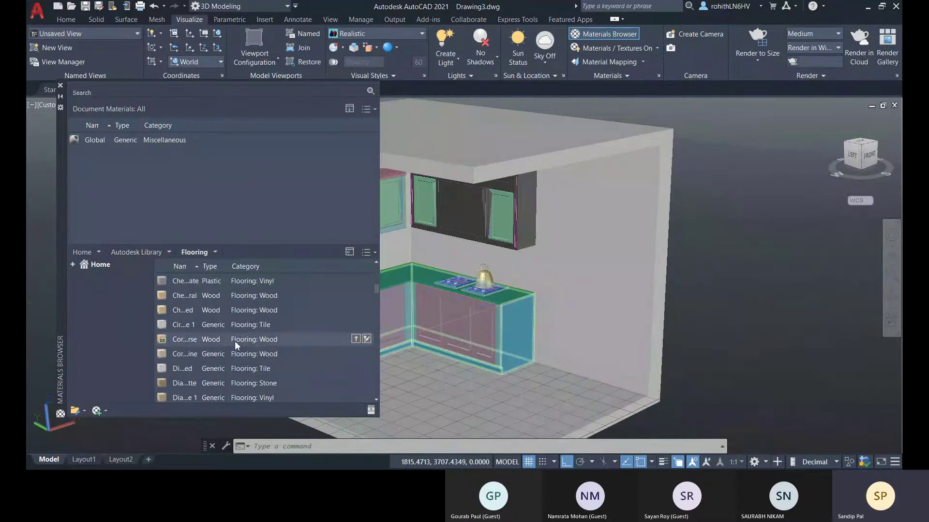
{"action": "scroll", "coordinate": [242, 337], "scroll_direction": "down", "scroll_amount": 3}
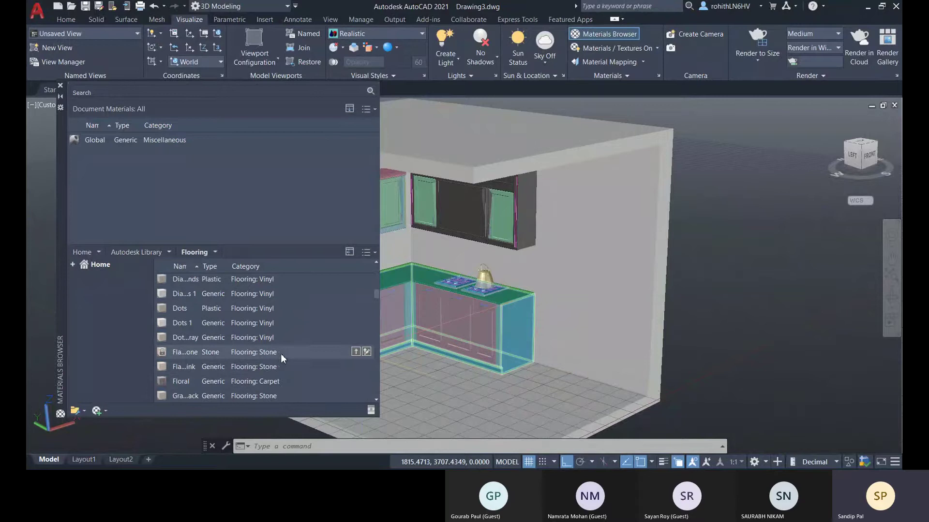
{"action": "scroll", "coordinate": [295, 346], "scroll_direction": "down", "scroll_amount": 3}
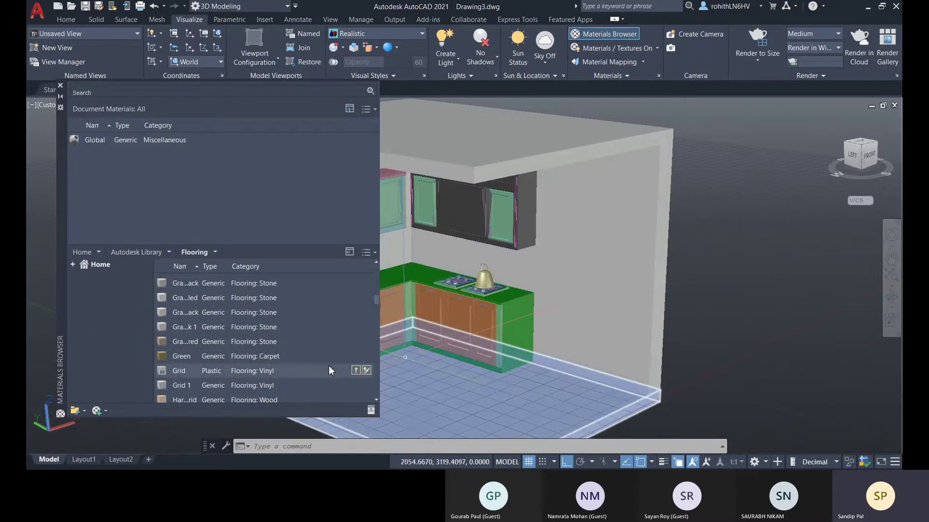
{"action": "scroll", "coordinate": [329, 371], "scroll_direction": "down", "scroll_amount": 1}
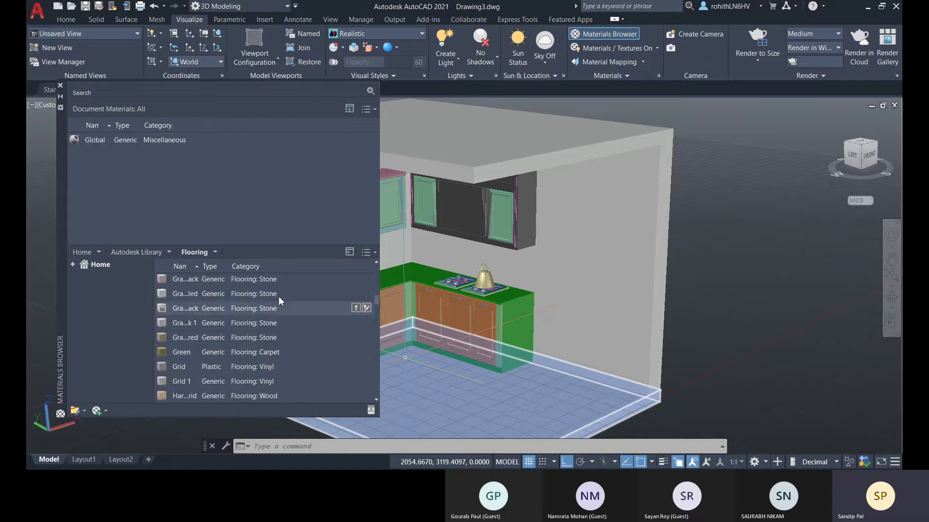
{"action": "left_click", "coordinate": [356, 281]}
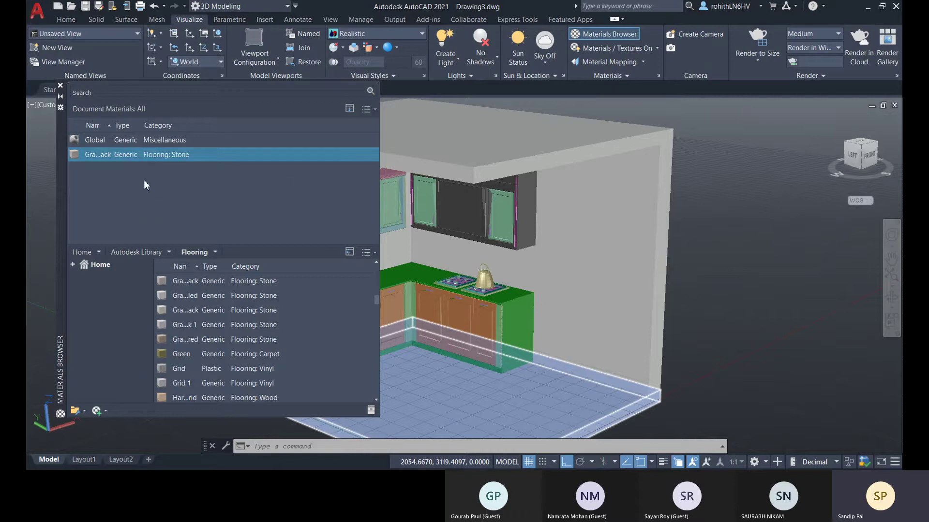
- Apply the Granite - Brown-Black material to the room's floor slab
{"action": "left_click_drag", "start_coordinate": [143, 156], "coordinate": [422, 252]}
{"action": "left_click_drag", "start_coordinate": [443, 395], "coordinate": [179, 168]}
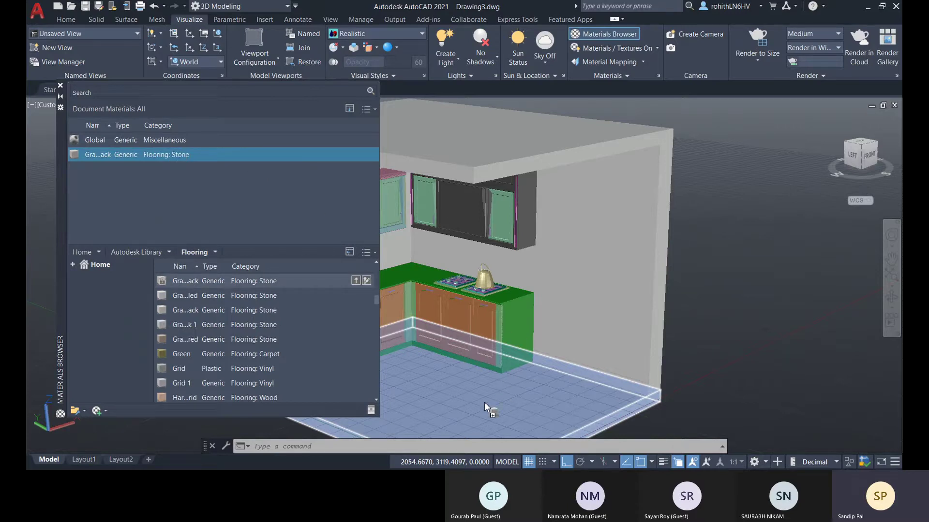
{"action": "left_click_drag", "start_coordinate": [460, 403], "coordinate": [432, 405]}
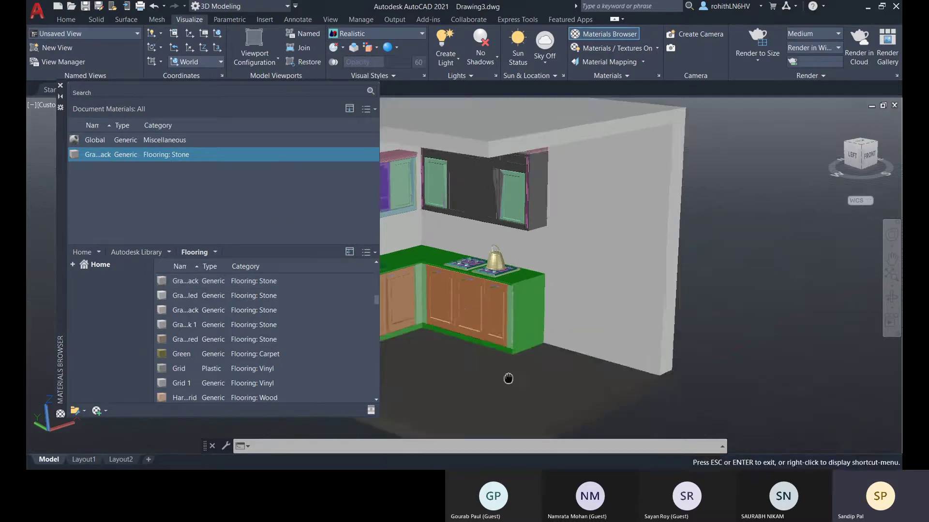
- Examine the granite texture on the floor surface and its edge up close
{"action": "scroll", "coordinate": [508, 382], "scroll_direction": "up", "scroll_amount": 5}
{"action": "middle_click_drag", "start_coordinate": [508, 385], "coordinate": [503, 315]}
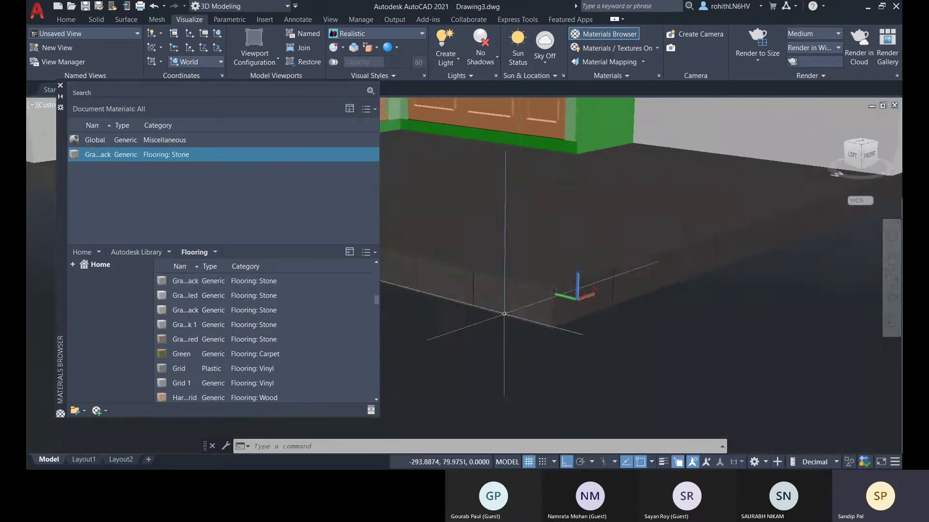
{"action": "scroll", "coordinate": [518, 273], "scroll_direction": "up", "scroll_amount": 2}
{"action": "scroll", "coordinate": [516, 296], "scroll_direction": "down", "scroll_amount": 4}
{"action": "middle_click_drag", "start_coordinate": [553, 290], "coordinate": [548, 331], "text": "shift"}
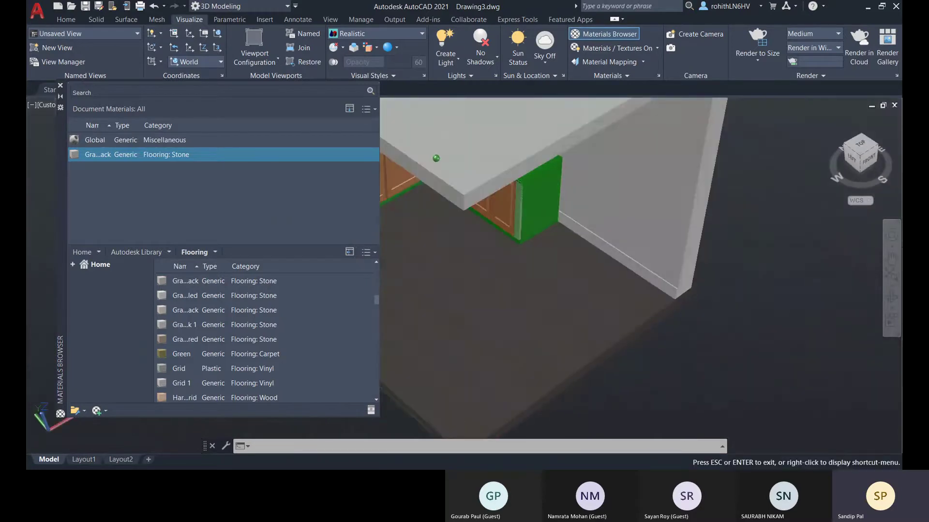
{"action": "scroll", "coordinate": [514, 341], "scroll_direction": "up", "scroll_amount": 5}
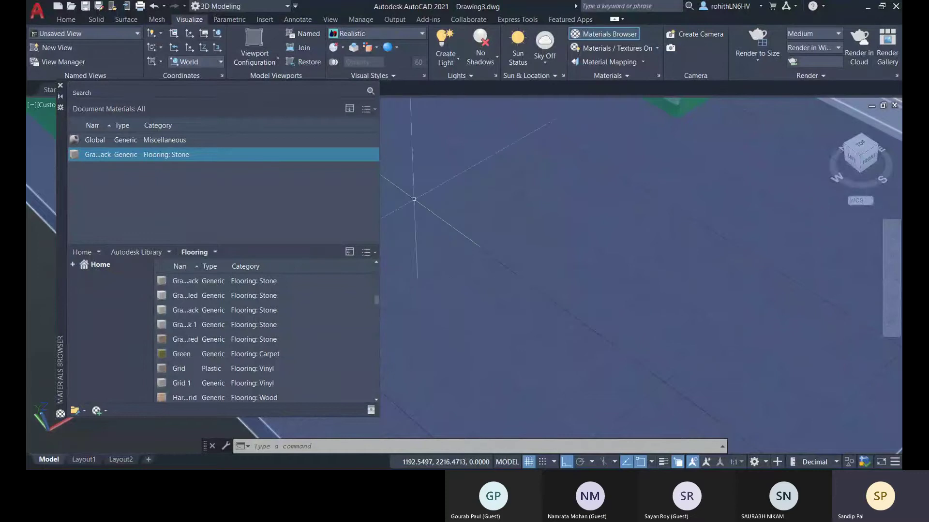
{"action": "middle_click_drag", "start_coordinate": [595, 306], "coordinate": [534, 235]}
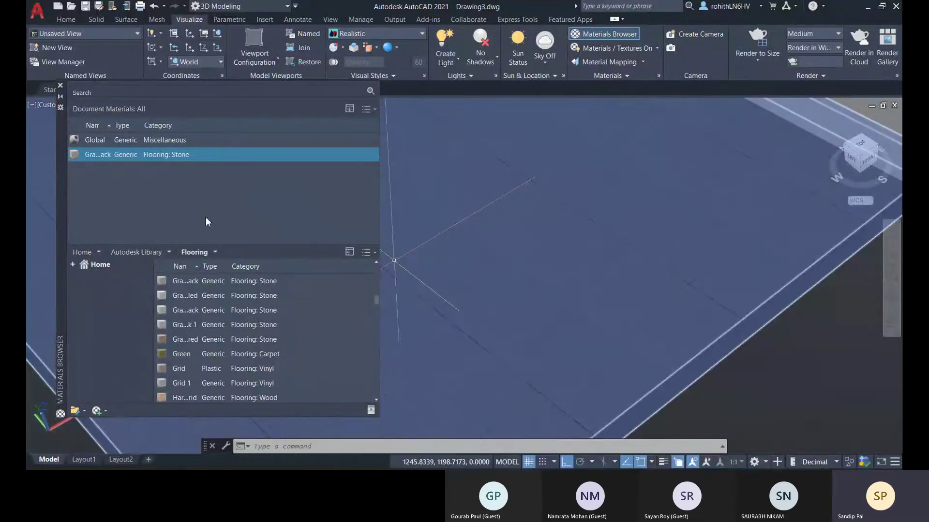
- Replace the granite floor material's color image with Brownish Grey Polished Marble-Tile.jpg
{"action": "left_click", "coordinate": [371, 154]}
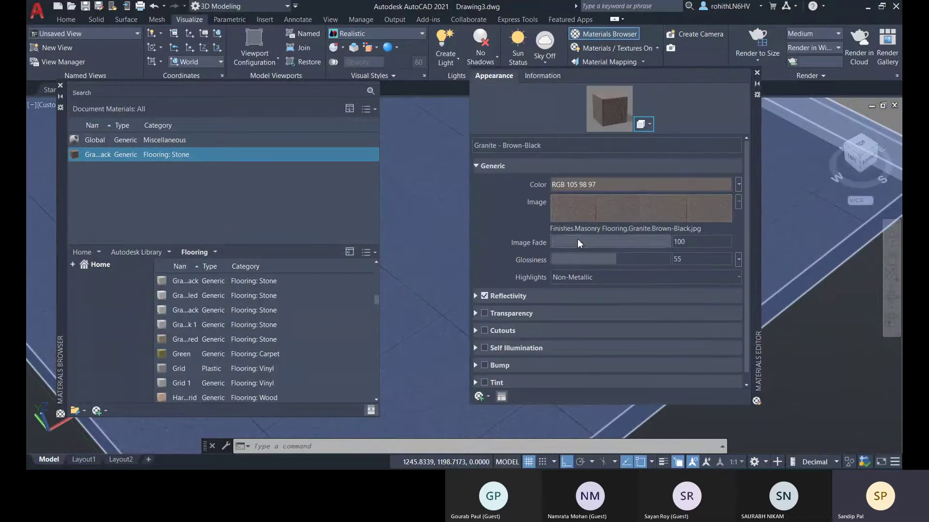
{"action": "left_click", "coordinate": [608, 210]}
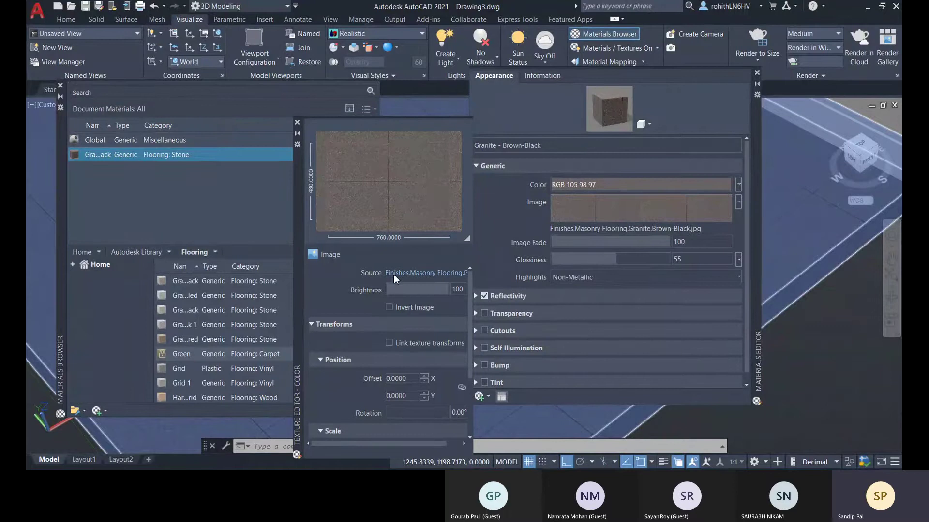
{"action": "left_click", "coordinate": [408, 274]}
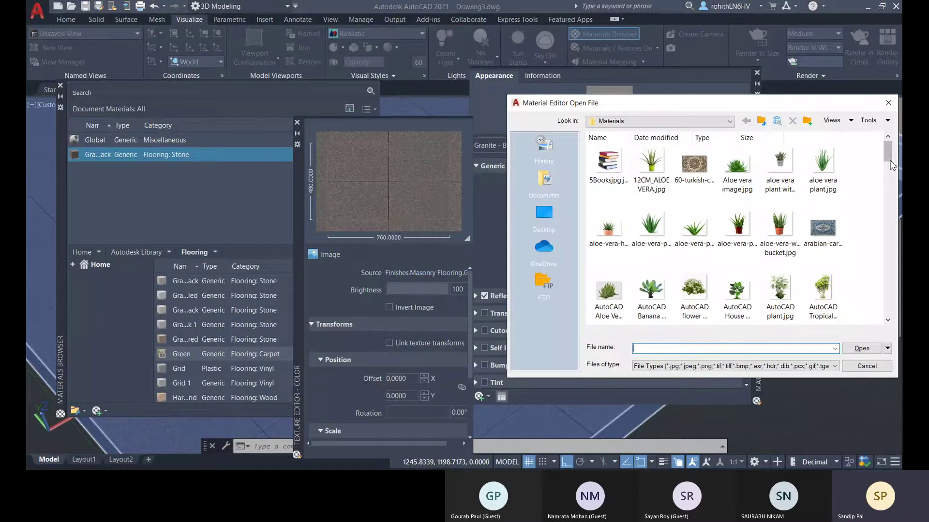
{"action": "left_click_drag", "start_coordinate": [891, 162], "coordinate": [890, 173]}
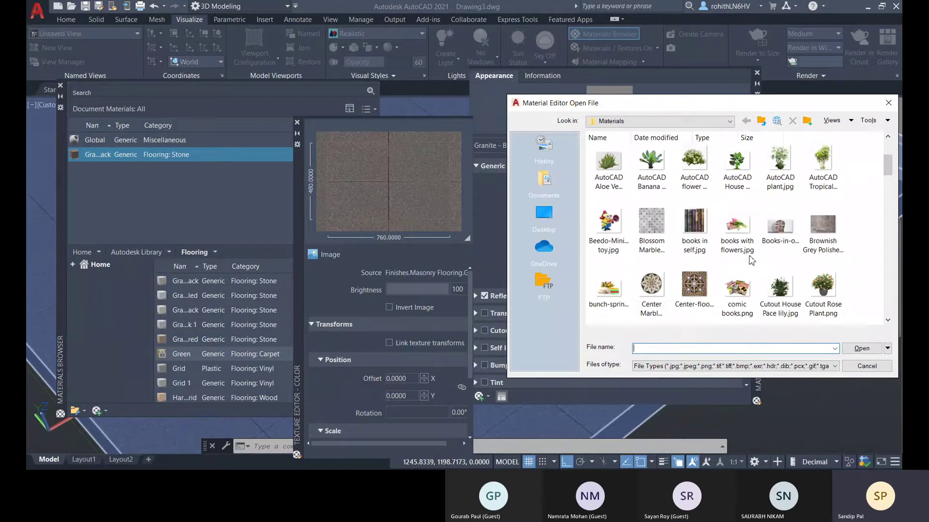
{"action": "left_click", "coordinate": [827, 232]}
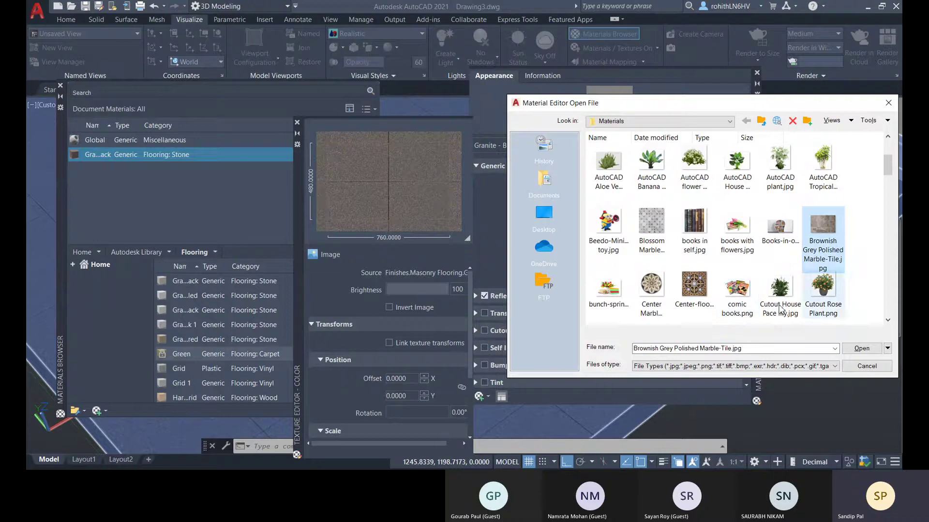
{"action": "left_click", "coordinate": [862, 349]}
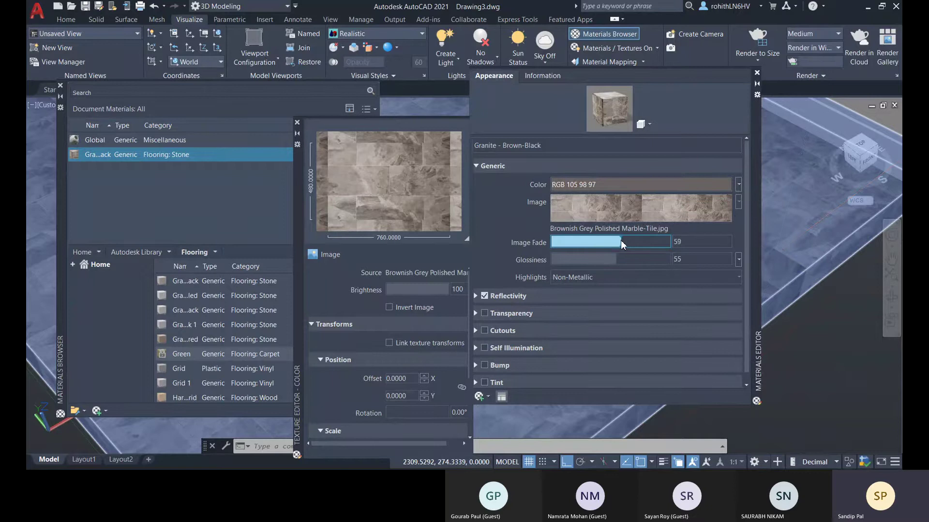
- Try lower image fade values down to 0 on the floor material and restore the fade to 100
{"action": "left_click_drag", "start_coordinate": [620, 239], "coordinate": [610, 242]}
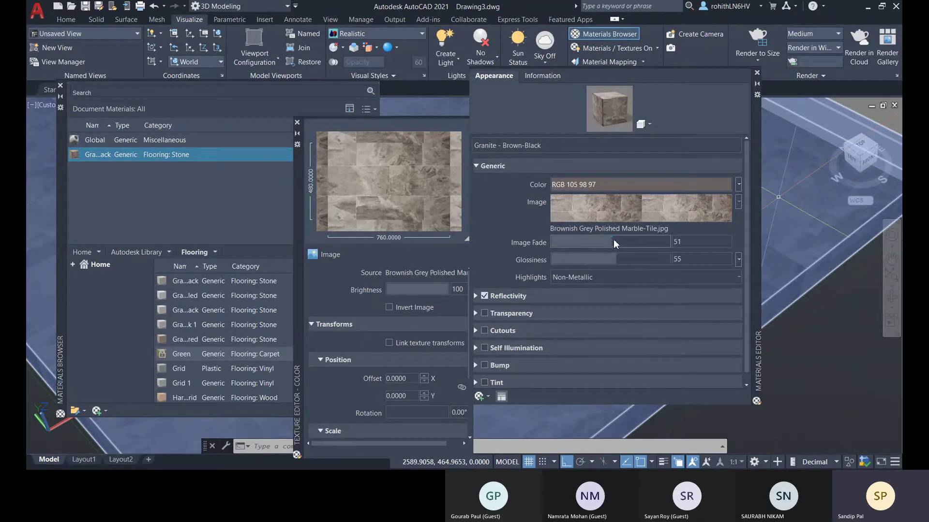
{"action": "left_click_drag", "start_coordinate": [611, 241], "coordinate": [551, 242]}
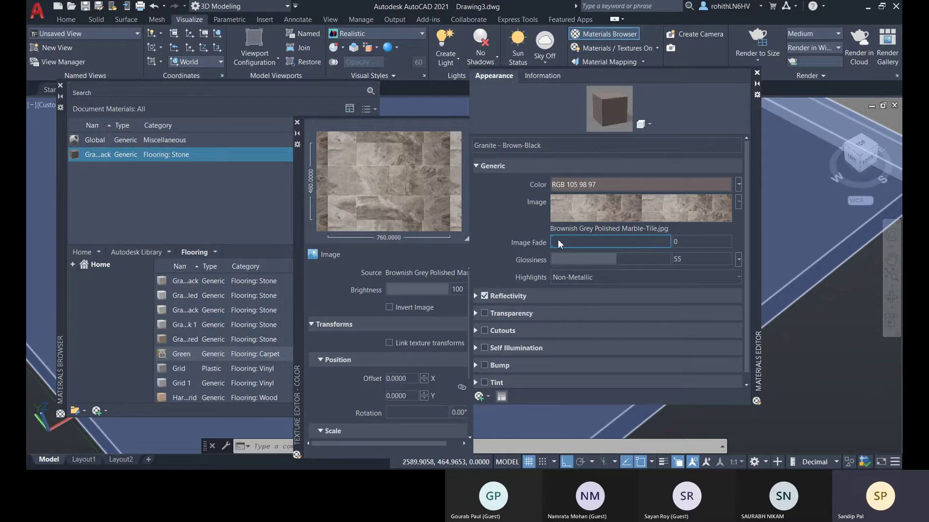
{"action": "left_click_drag", "start_coordinate": [559, 243], "coordinate": [673, 245]}
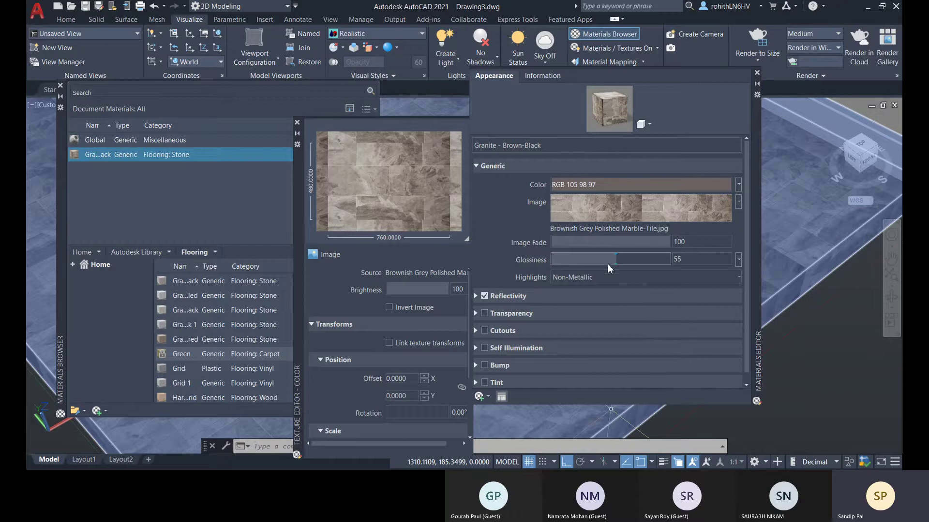
- Set the floor material's glossiness to 35, with direct reflectivity 15 and oblique reflectivity 12
{"action": "left_click_drag", "start_coordinate": [618, 263], "coordinate": [598, 262]}
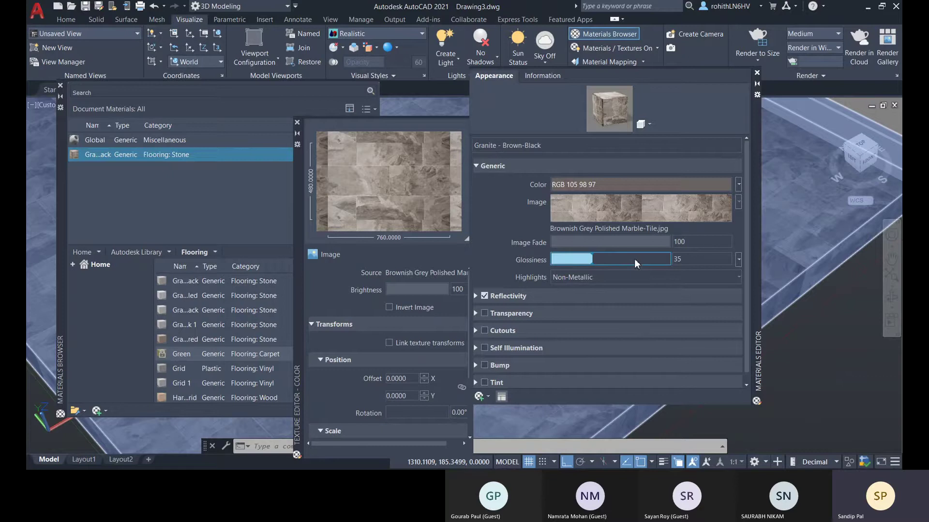
{"action": "left_click", "coordinate": [475, 297]}
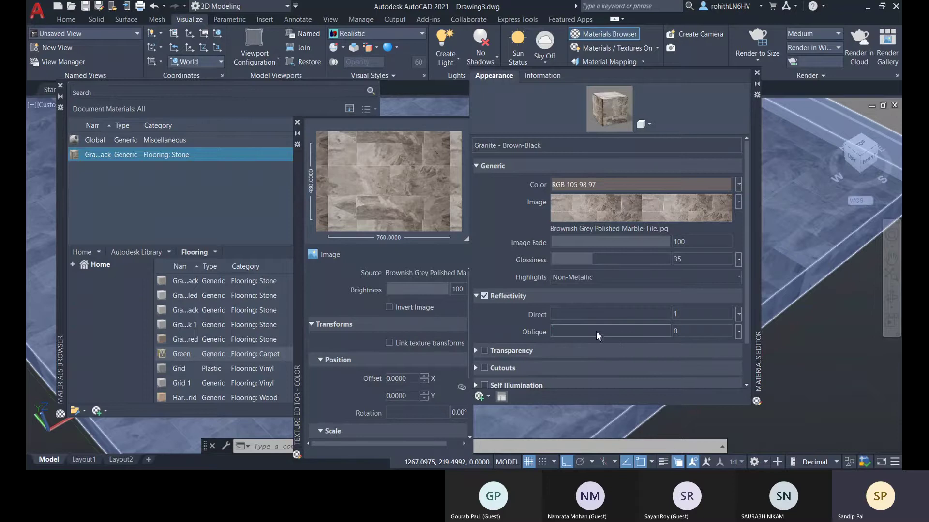
{"action": "left_click_drag", "start_coordinate": [551, 315], "coordinate": [576, 315]}
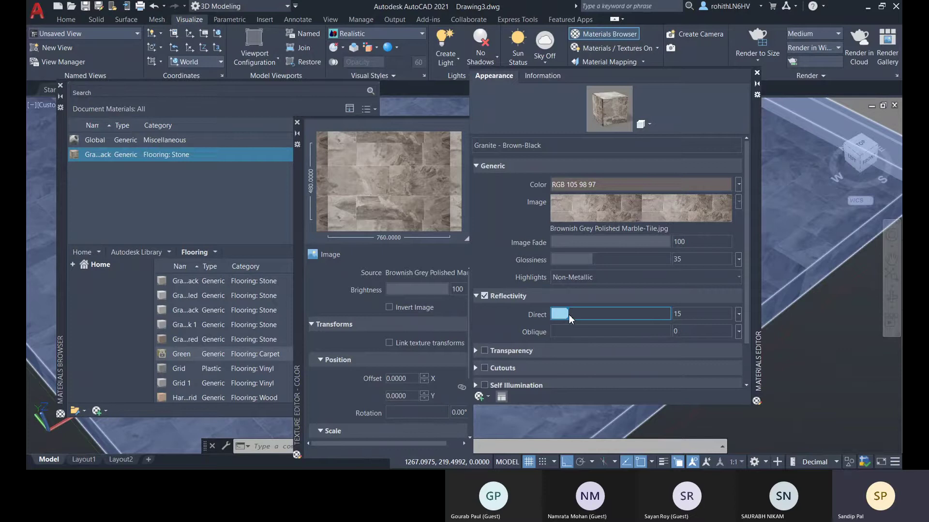
{"action": "left_click_drag", "start_coordinate": [552, 334], "coordinate": [567, 332]}
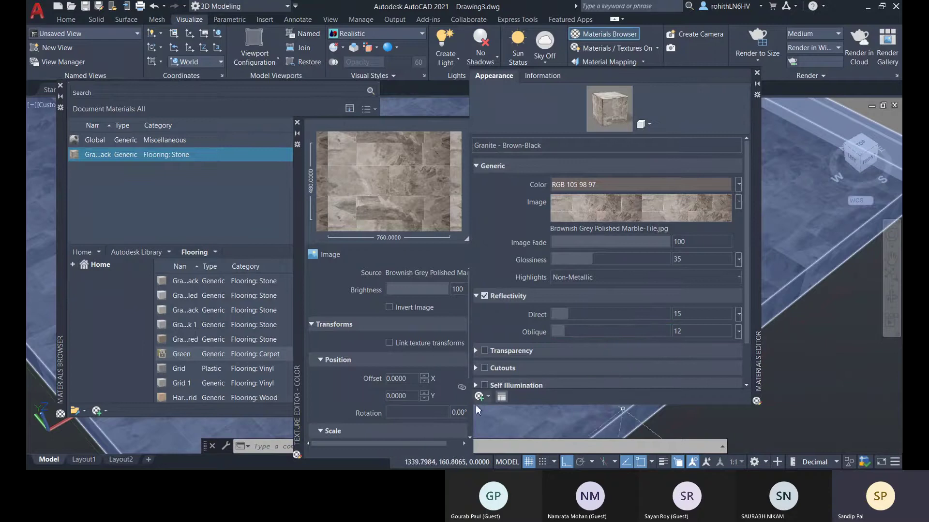
- Enable cutouts on the floor material using the image minion toy.jpeg
{"action": "scroll", "coordinate": [616, 365], "scroll_direction": "down", "scroll_amount": 2}
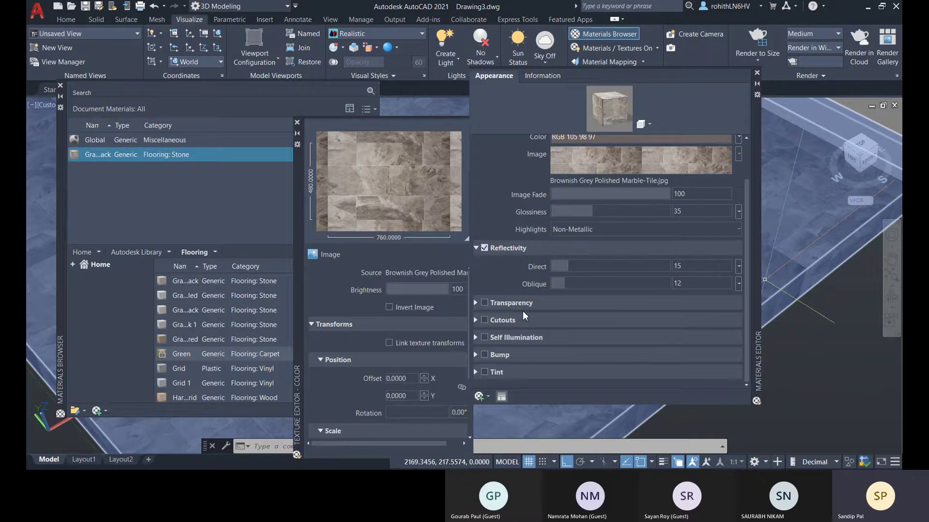
{"action": "left_click", "coordinate": [475, 320]}
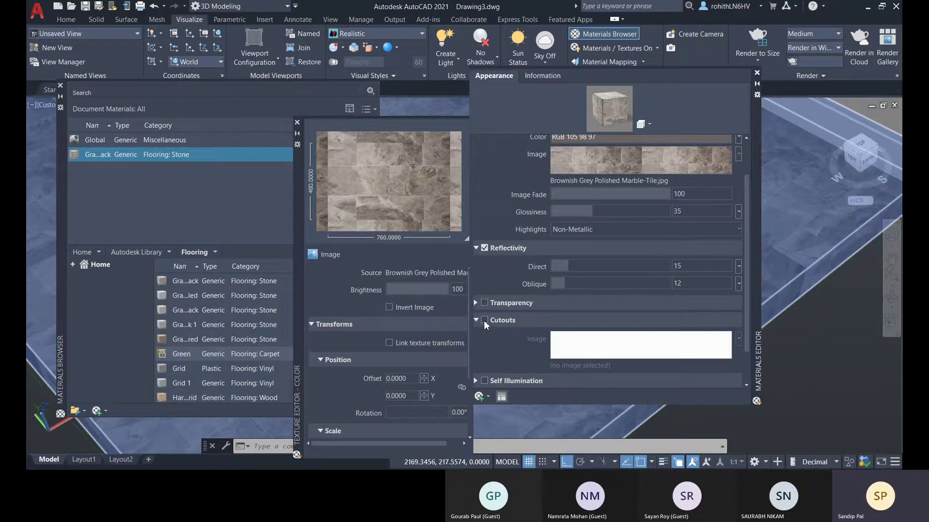
{"action": "left_click", "coordinate": [484, 320]}
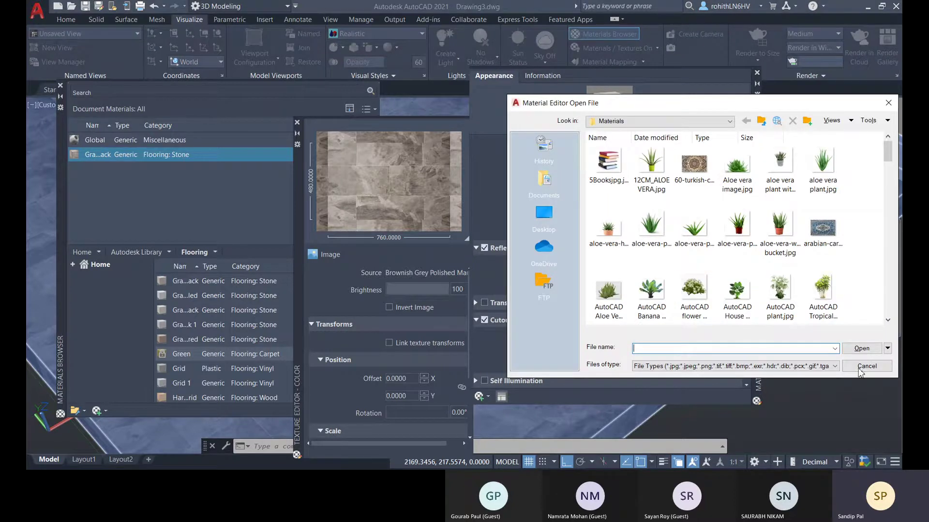
{"action": "scroll", "coordinate": [858, 251], "scroll_direction": "down", "scroll_amount": 5}
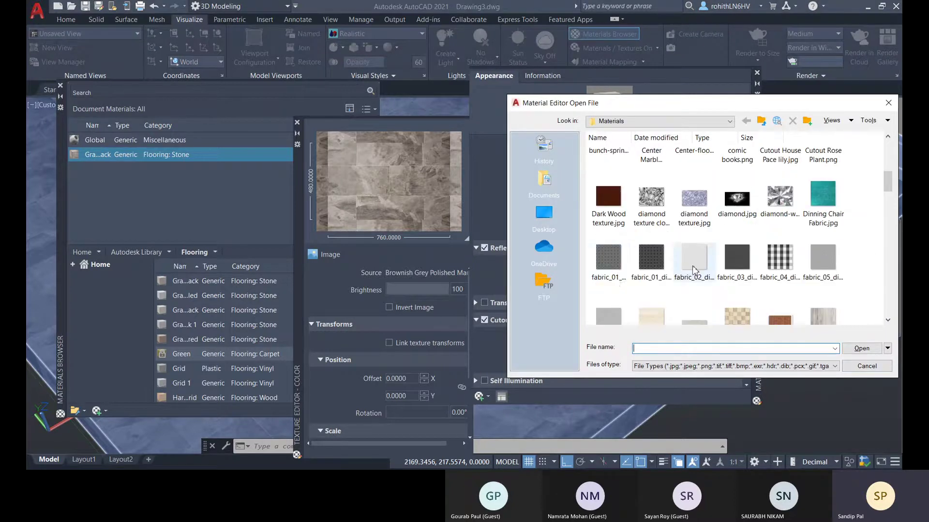
{"action": "scroll", "coordinate": [714, 241], "scroll_direction": "down", "scroll_amount": 3}
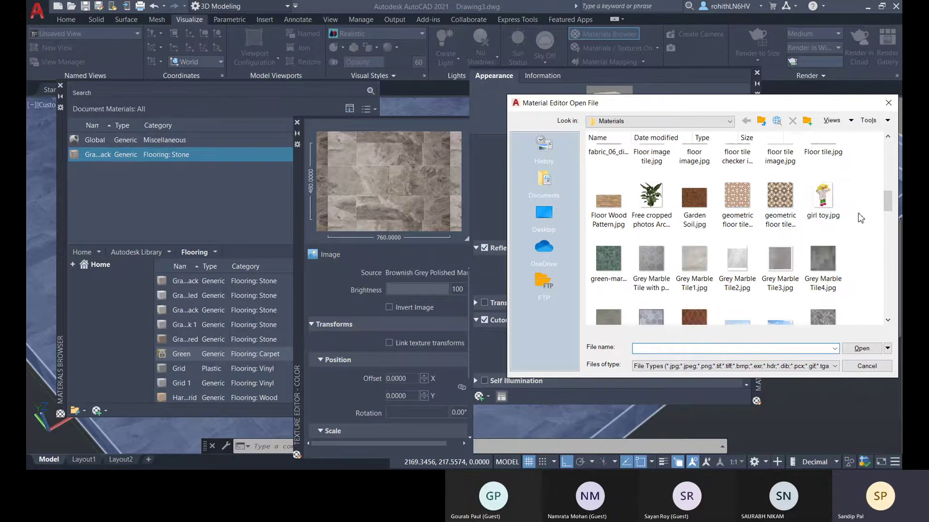
{"action": "scroll", "coordinate": [859, 224], "scroll_direction": "down", "scroll_amount": 2}
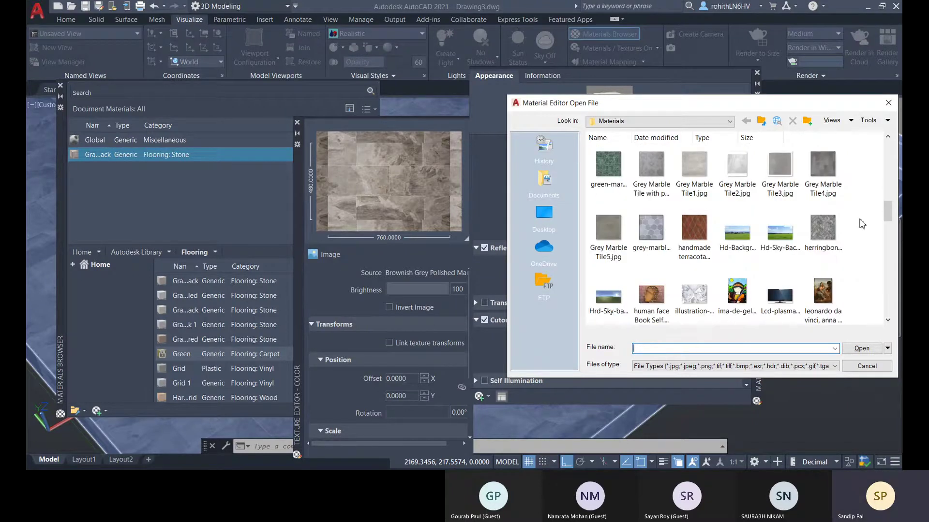
{"action": "scroll", "coordinate": [862, 223], "scroll_direction": "down", "scroll_amount": 3}
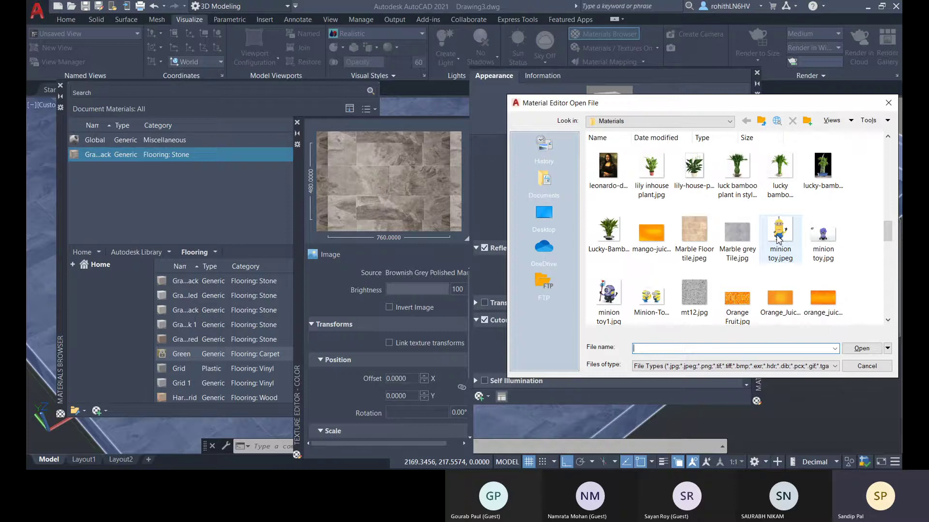
{"action": "left_click", "coordinate": [791, 234]}
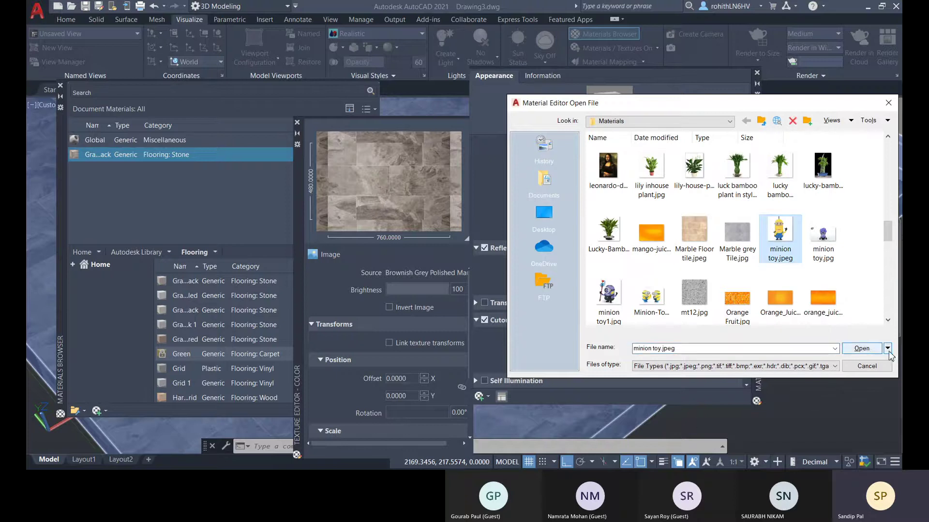
{"action": "left_click", "coordinate": [863, 348]}
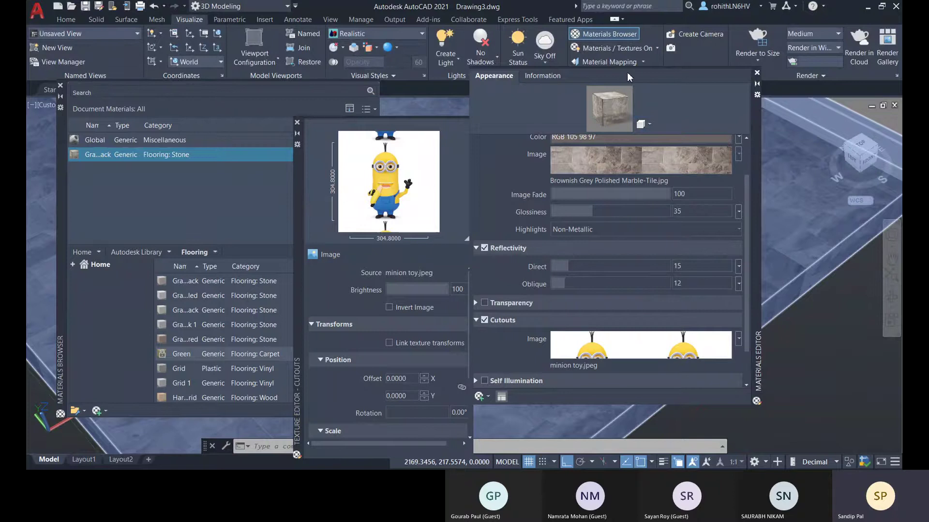
- Close the material editor and examine the floor's tile texture and cutouts up close and from a distance
{"action": "left_click", "coordinate": [757, 73]}
{"action": "scroll", "coordinate": [463, 267], "scroll_direction": "down", "scroll_amount": 5}
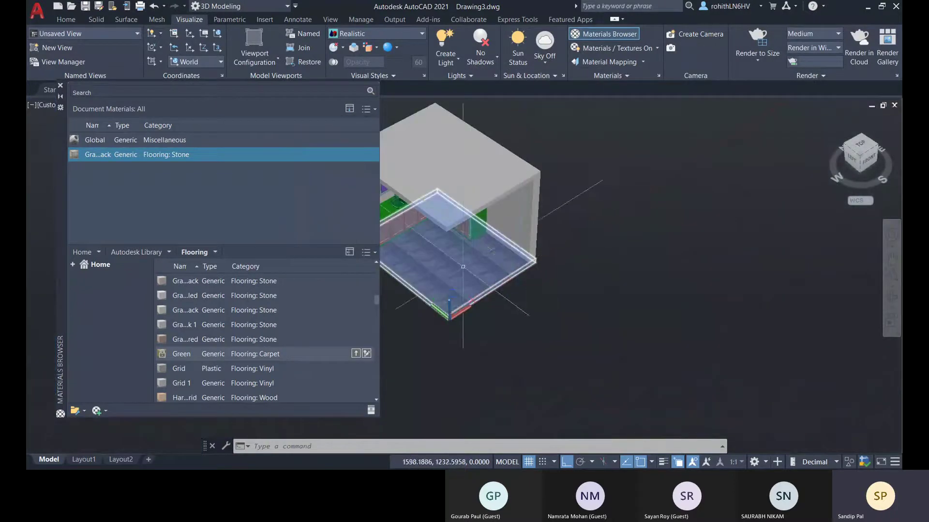
{"action": "scroll", "coordinate": [463, 267], "scroll_direction": "down", "scroll_amount": 2}
{"action": "scroll", "coordinate": [620, 303], "scroll_direction": "up", "scroll_amount": 8}
{"action": "middle_click_drag", "start_coordinate": [620, 303], "coordinate": [478, 198]}
{"action": "middle_click_drag", "start_coordinate": [593, 291], "coordinate": [553, 213]}
{"action": "middle_click_drag", "start_coordinate": [555, 177], "coordinate": [619, 348]}
{"action": "scroll", "coordinate": [619, 349], "scroll_direction": "up", "scroll_amount": 10}
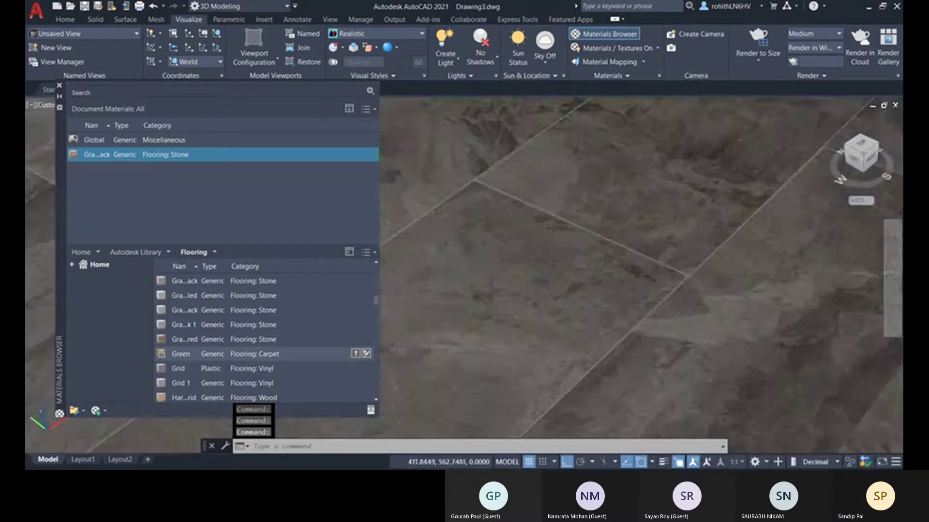
{"action": "scroll", "coordinate": [640, 336], "scroll_direction": "down", "scroll_amount": 8}
{"action": "middle_click_drag", "start_coordinate": [641, 336], "coordinate": [615, 351]}
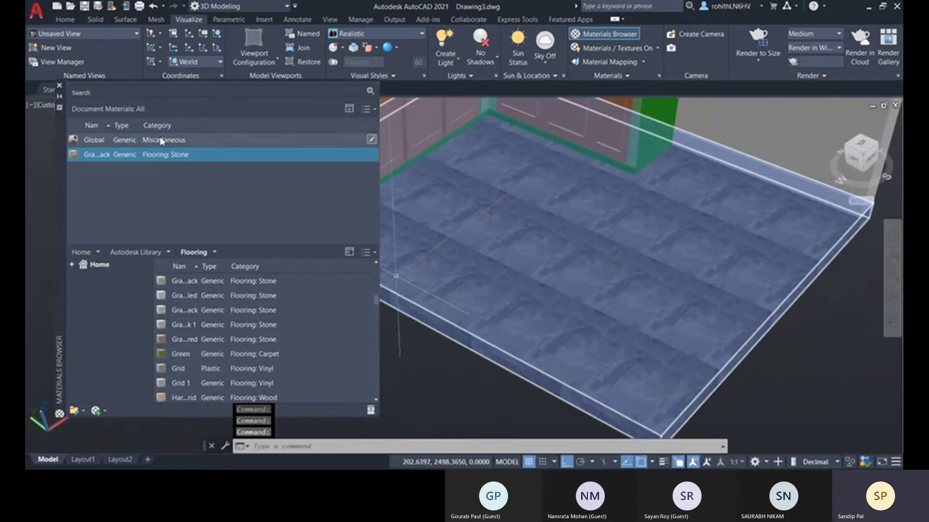
- Set the horizontal and vertical repeat of the floor material's cutout texture to None
{"action": "left_click", "coordinate": [371, 154]}
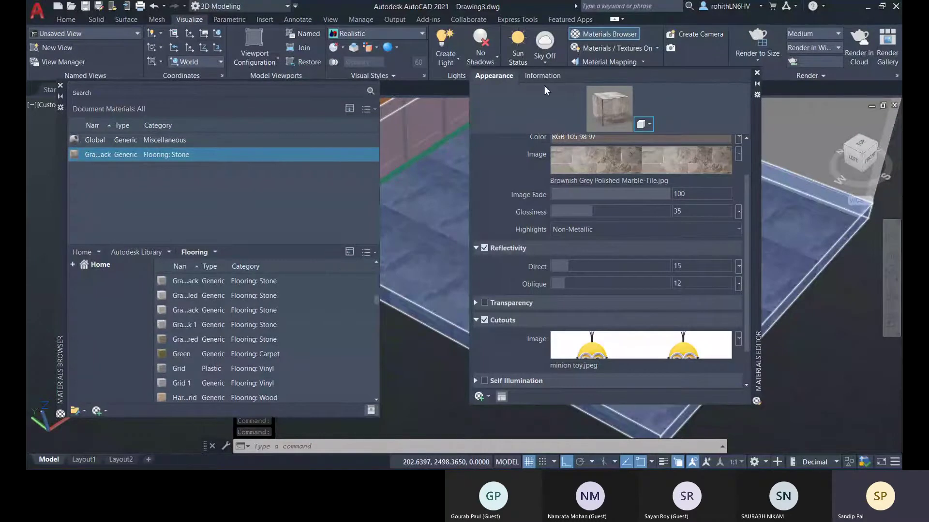
{"action": "left_click_drag", "start_coordinate": [758, 134], "coordinate": [419, 103]}
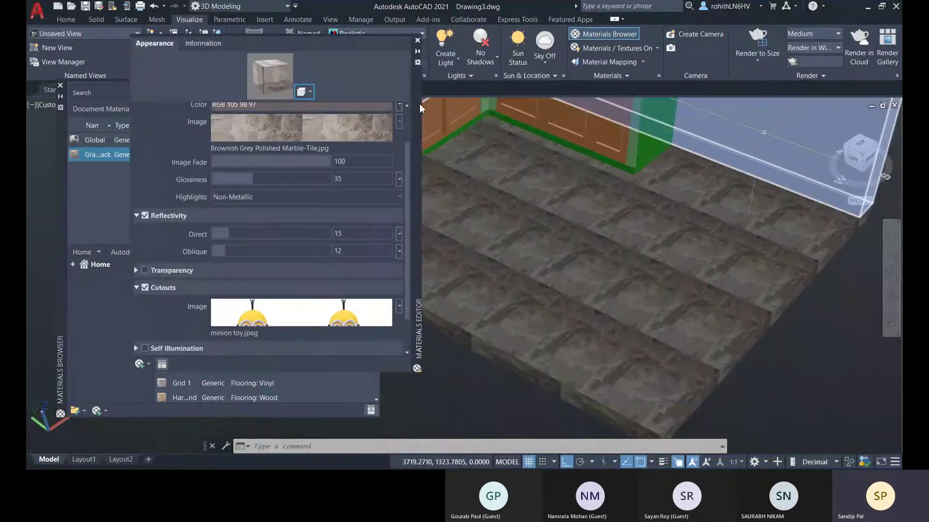
{"action": "left_click", "coordinate": [341, 324]}
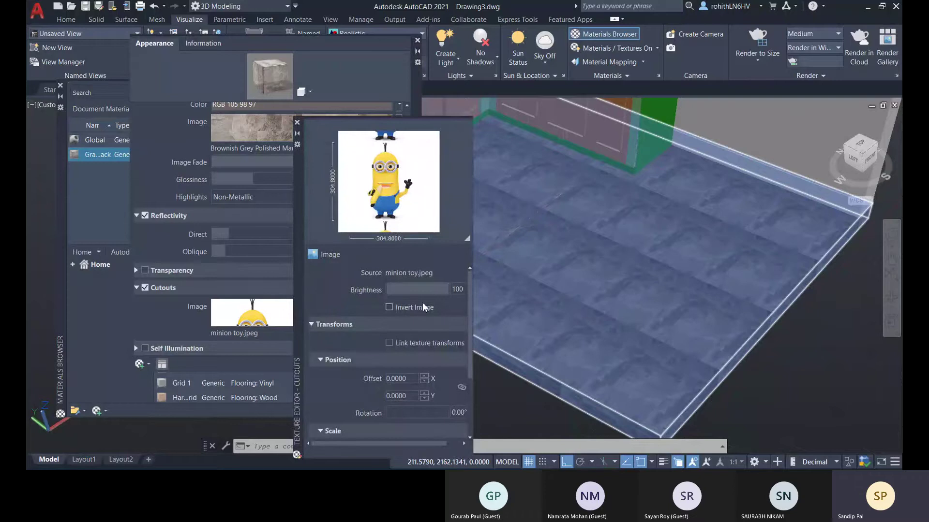
{"action": "scroll", "coordinate": [410, 372], "scroll_direction": "down", "scroll_amount": 3}
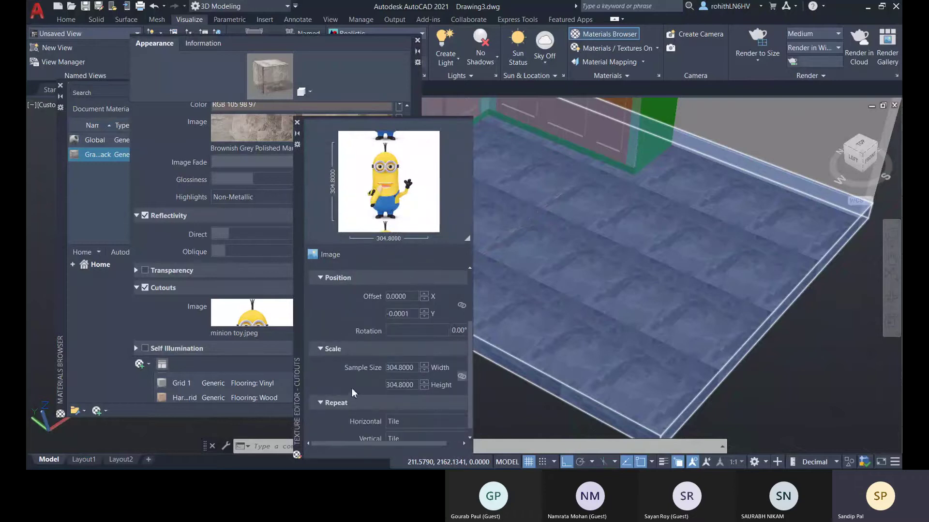
{"action": "scroll", "coordinate": [389, 314], "scroll_direction": "up", "scroll_amount": 2}
{"action": "scroll", "coordinate": [428, 437], "scroll_direction": "down", "scroll_amount": 1}
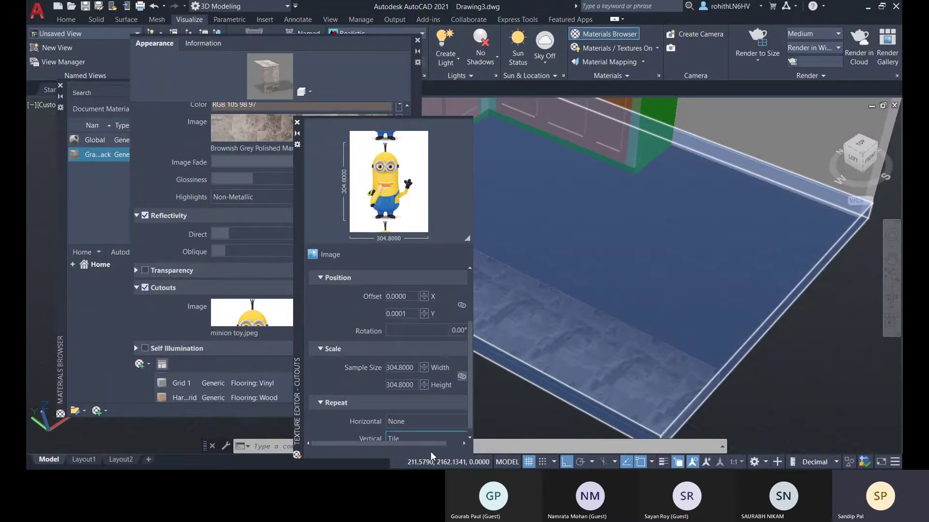
{"action": "scroll", "coordinate": [430, 452], "scroll_direction": "down", "scroll_amount": 1}
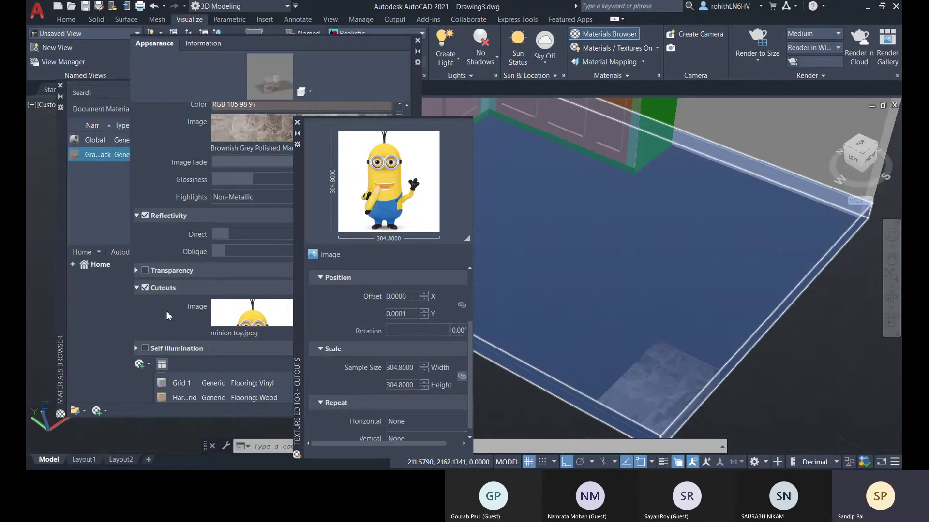
{"action": "left_click", "coordinate": [250, 314]}
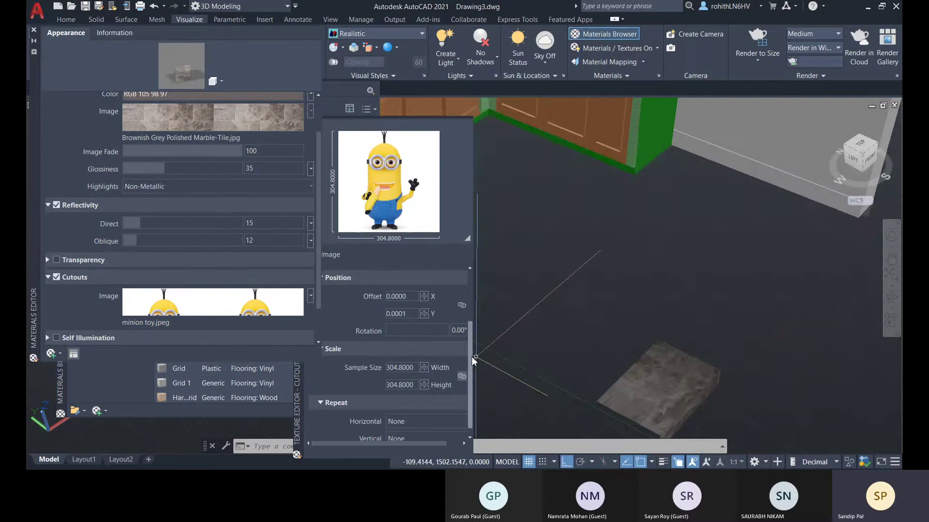
{"action": "left_click_drag", "start_coordinate": [471, 356], "coordinate": [471, 372]}
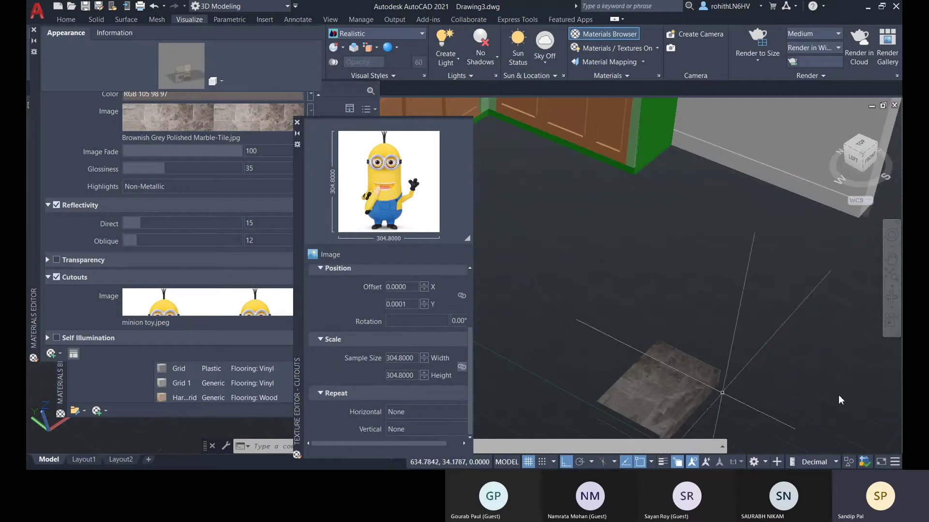
- Set the sample size of the floor material's cutout texture to 1200 width by 1200 height
{"action": "scroll", "coordinate": [738, 356], "scroll_direction": "down", "scroll_amount": 4}
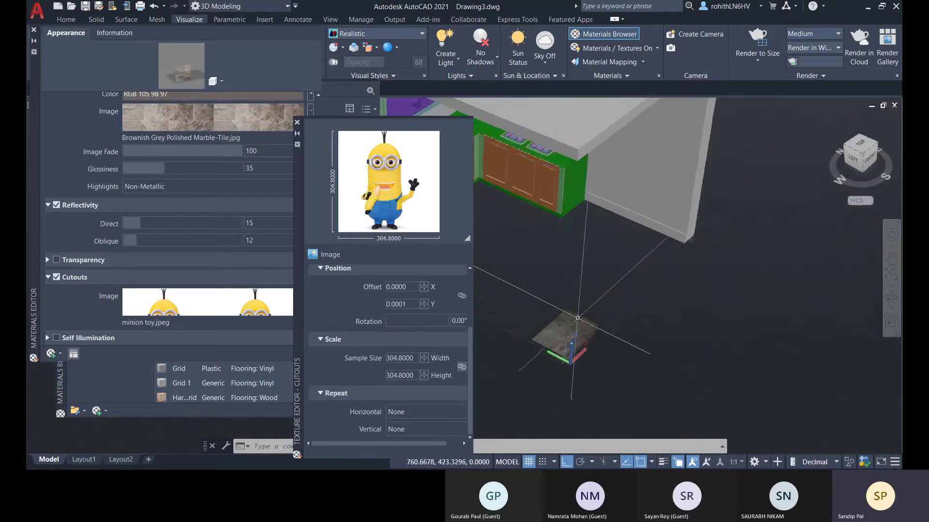
{"action": "scroll", "coordinate": [546, 292], "scroll_direction": "up", "scroll_amount": 5}
{"action": "middle_click_drag", "start_coordinate": [658, 413], "coordinate": [616, 307]}
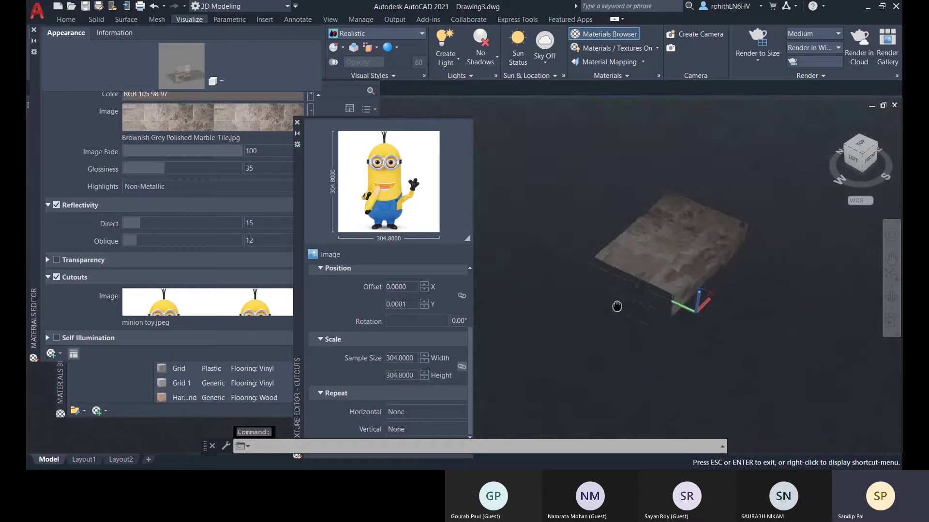
{"action": "key", "text": "Escape"}
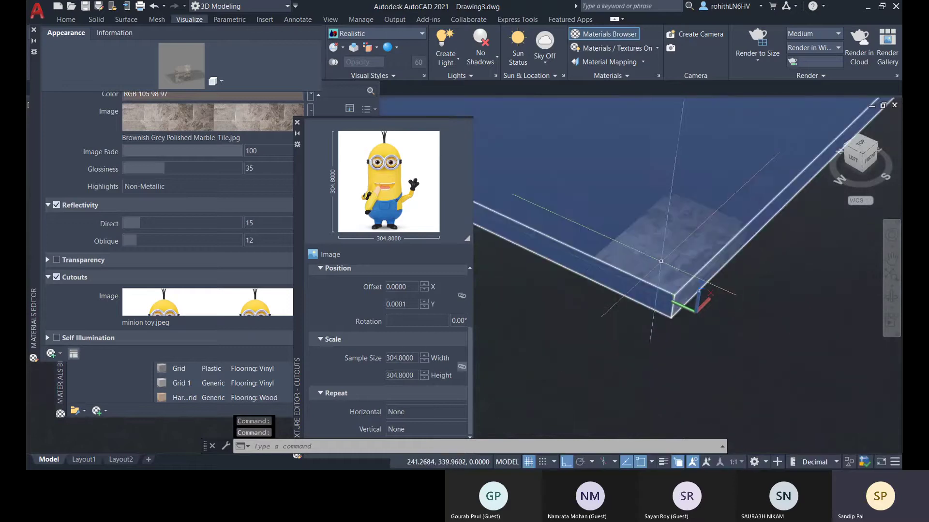
{"action": "left_click", "coordinate": [468, 290]}
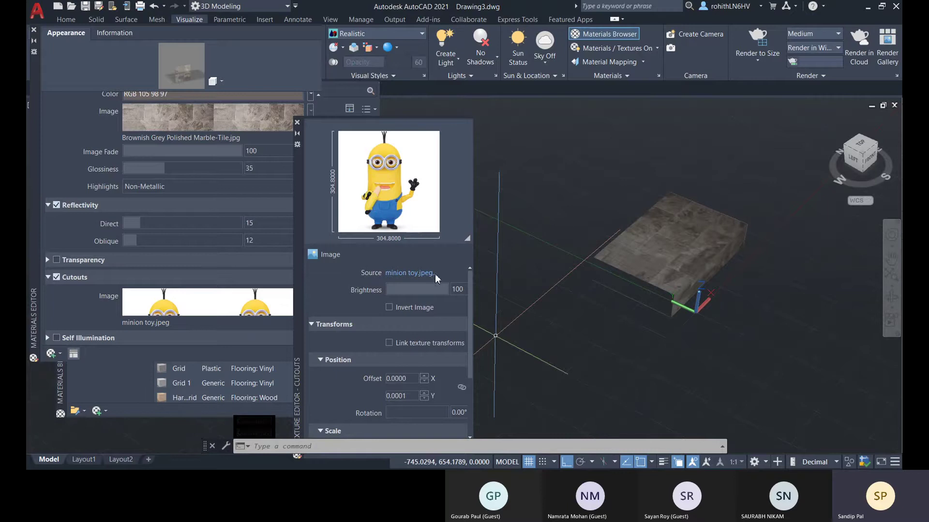
{"action": "scroll", "coordinate": [387, 338], "scroll_direction": "down", "scroll_amount": 2}
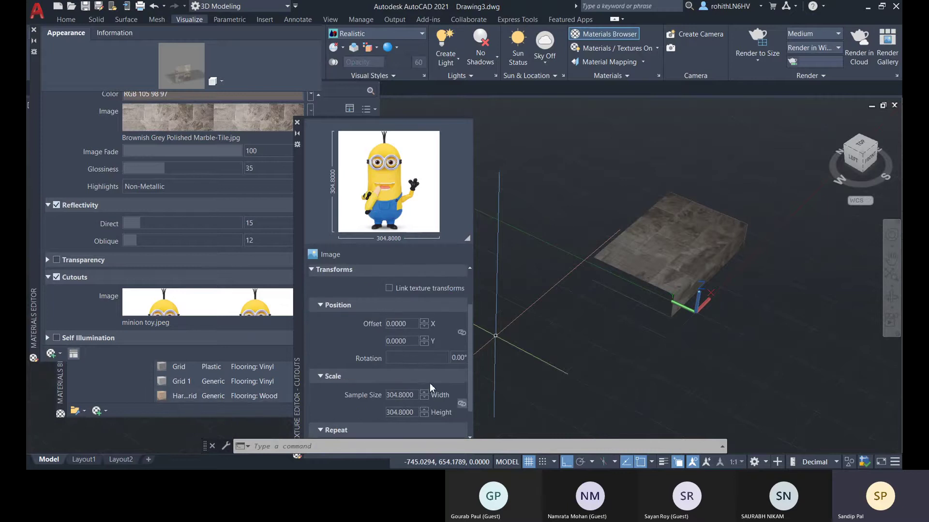
{"action": "scroll", "coordinate": [429, 383], "scroll_direction": "down", "scroll_amount": 1}
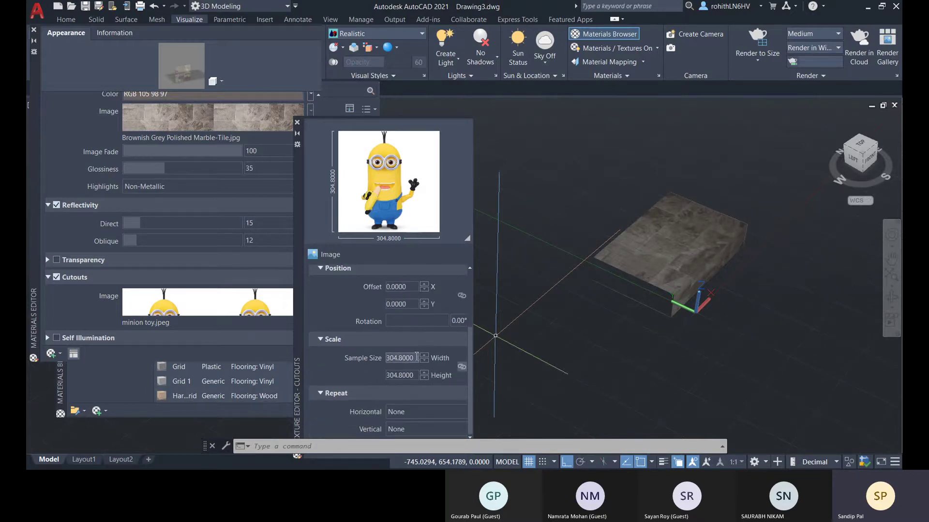
{"action": "left_click", "coordinate": [416, 357]}
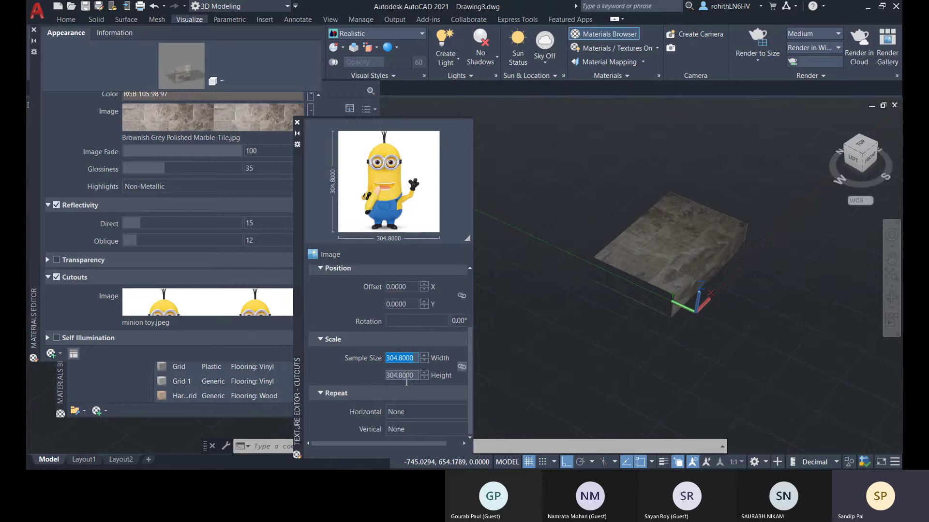
{"action": "type", "text": "1200"}
{"action": "key", "text": "Return"}
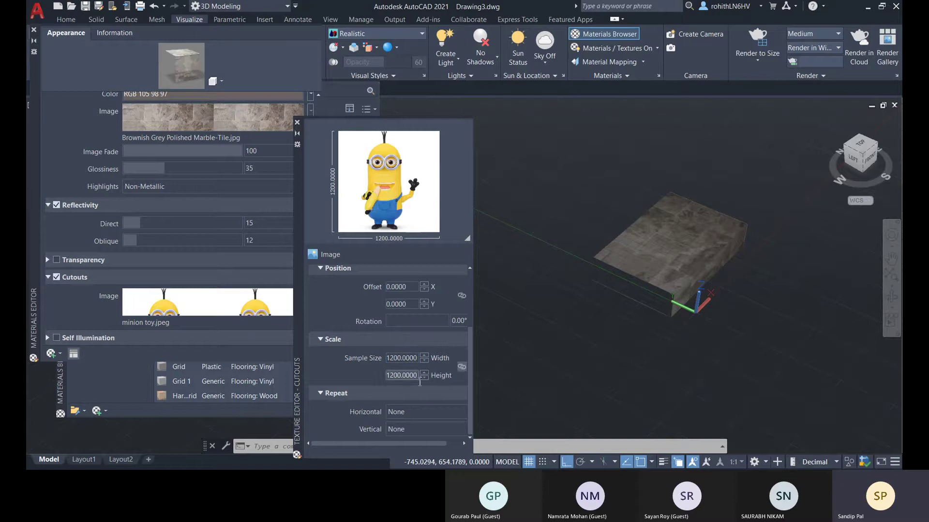
- Close the cutout texture editor and the floor material's editor
{"action": "scroll", "coordinate": [259, 204], "scroll_direction": "down", "scroll_amount": 3}
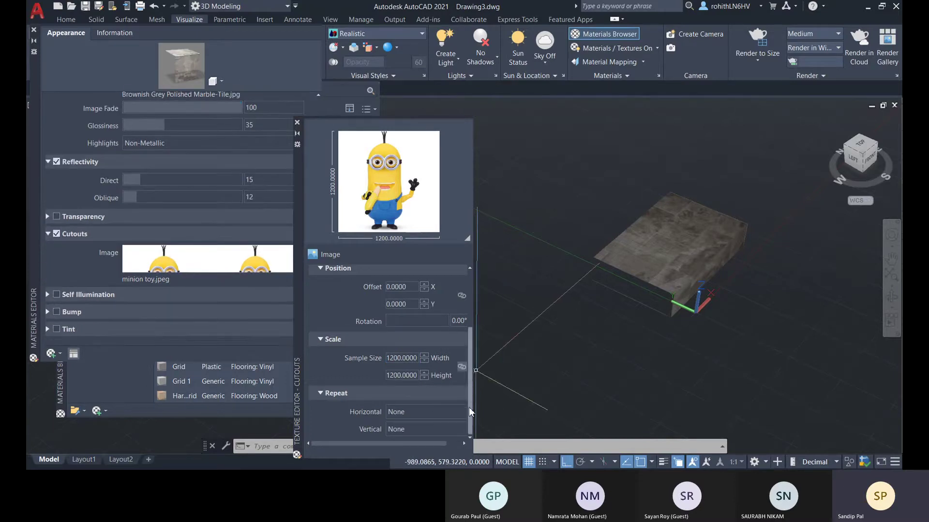
{"action": "left_click", "coordinate": [297, 123]}
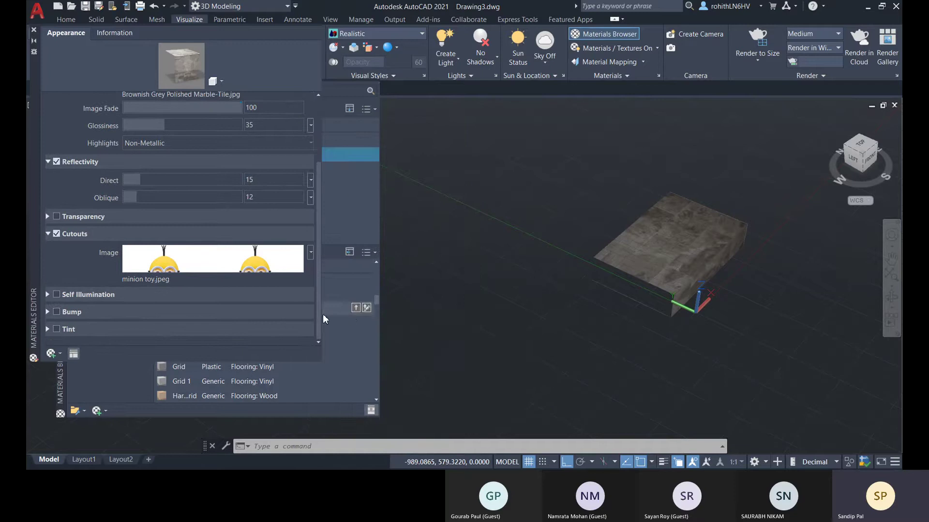
{"action": "scroll", "coordinate": [215, 260], "scroll_direction": "up", "scroll_amount": 5}
{"action": "scroll", "coordinate": [214, 260], "scroll_direction": "up", "scroll_amount": 2}
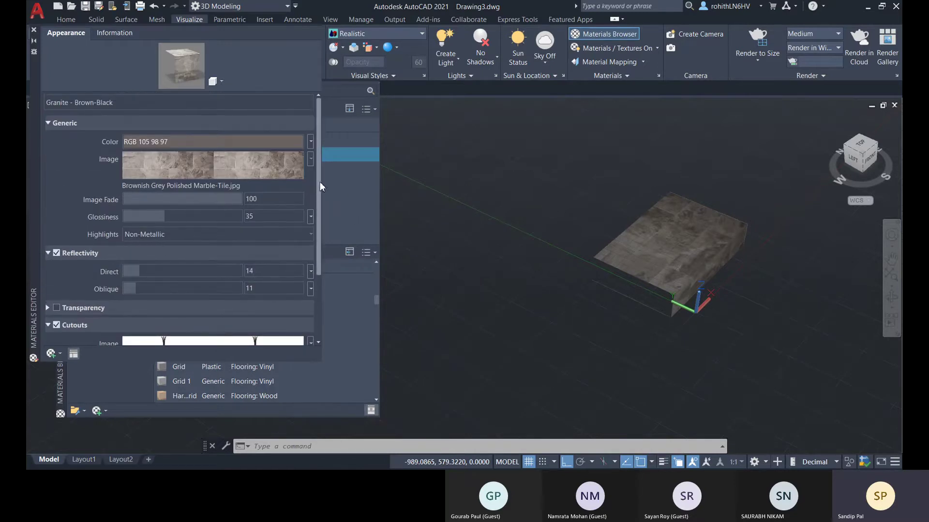
{"action": "mouse_move", "coordinate": [320, 182]}
{"action": "left_mouse_down"}
{"action": "mouse_move", "coordinate": [323, 233]}
{"action": "mouse_move", "coordinate": [320, 178]}
{"action": "left_mouse_up"}
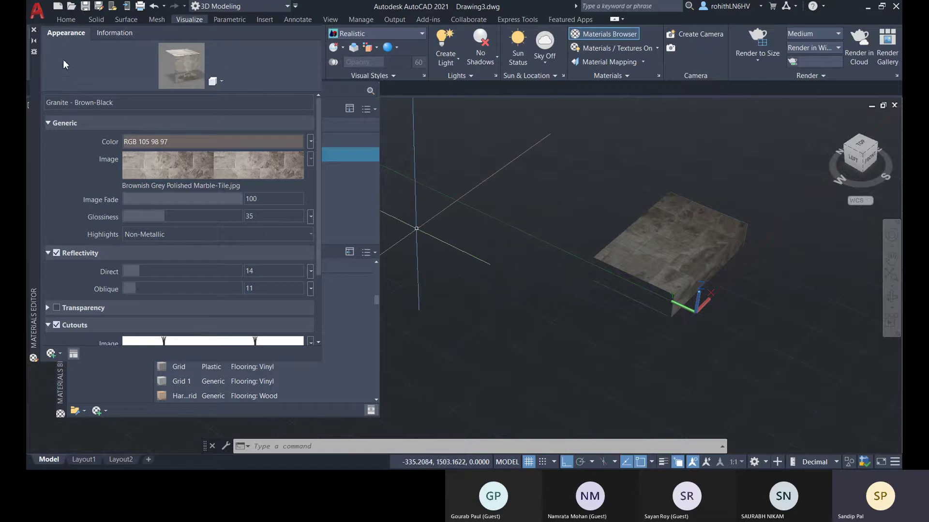
{"action": "left_click", "coordinate": [34, 30]}
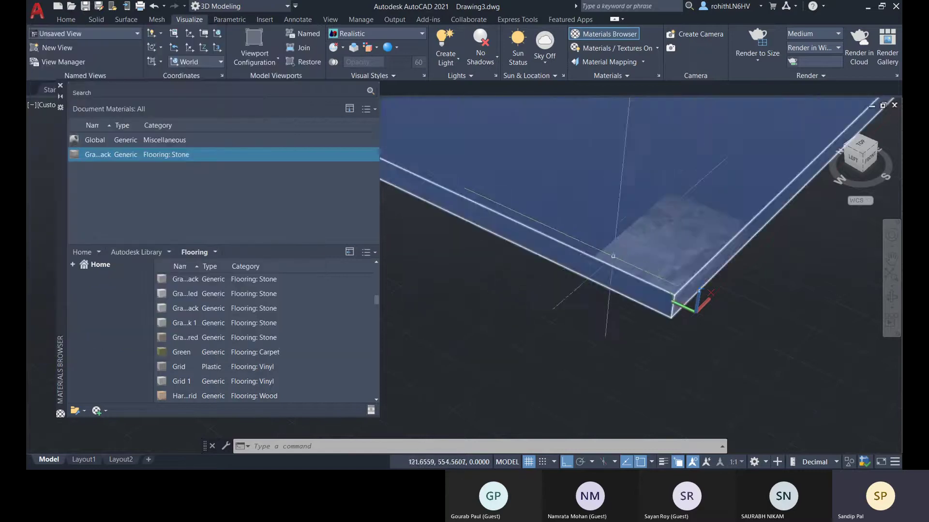
- Reapply the granite floor material to the floor slab and examine the cutout area from several angles
{"action": "scroll", "coordinate": [420, 257], "scroll_direction": "down", "scroll_amount": 4}
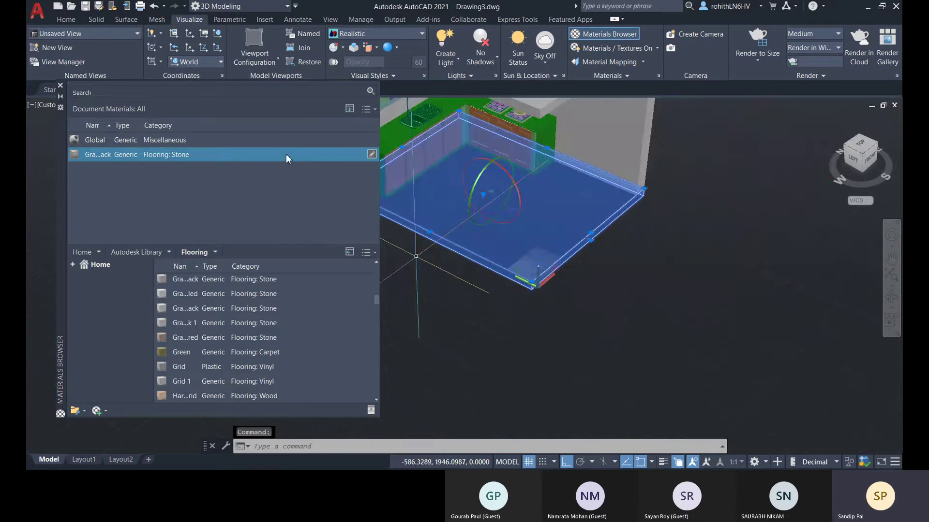
{"action": "left_click", "coordinate": [305, 161]}
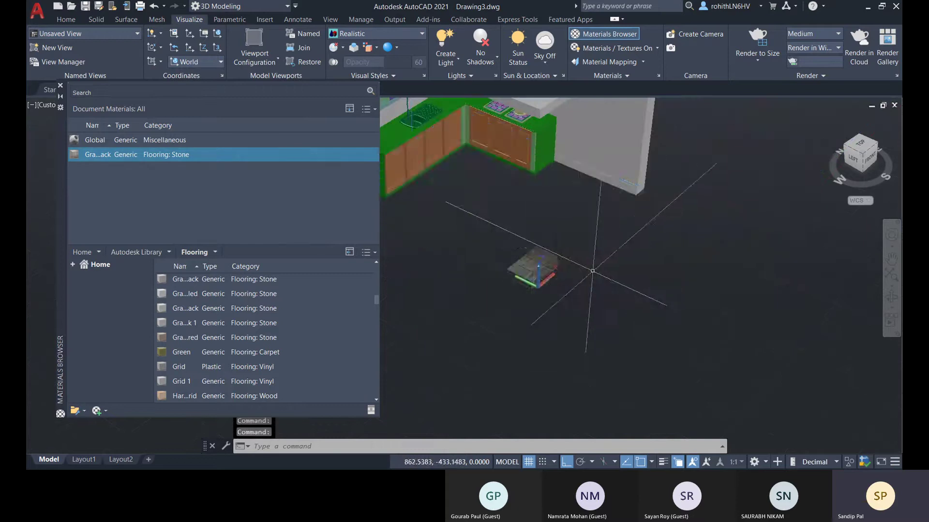
{"action": "scroll", "coordinate": [568, 263], "scroll_direction": "up", "scroll_amount": 8}
{"action": "middle_click_drag", "start_coordinate": [571, 264], "coordinate": [617, 262]}
{"action": "scroll", "coordinate": [616, 262], "scroll_direction": "down", "scroll_amount": 5}
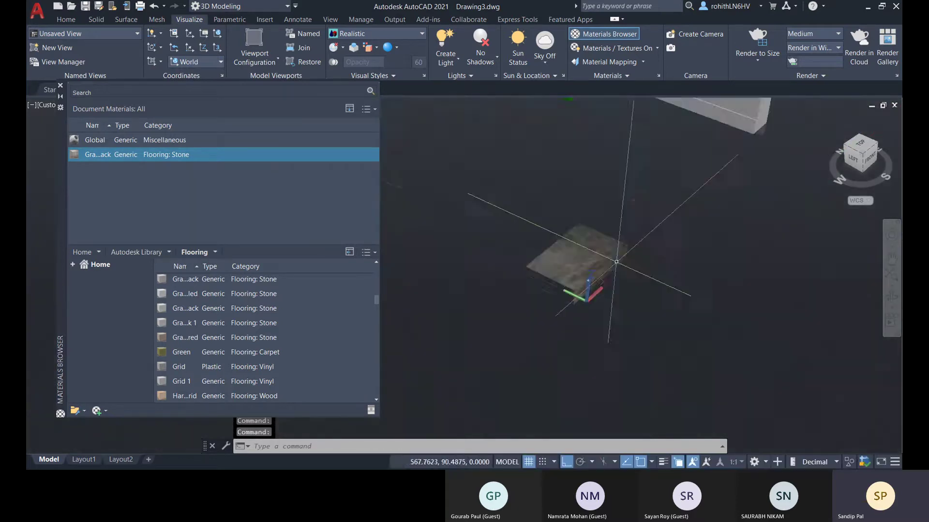
{"action": "scroll", "coordinate": [629, 263], "scroll_direction": "up", "scroll_amount": 6}
{"action": "scroll", "coordinate": [668, 265], "scroll_direction": "down", "scroll_amount": 4}
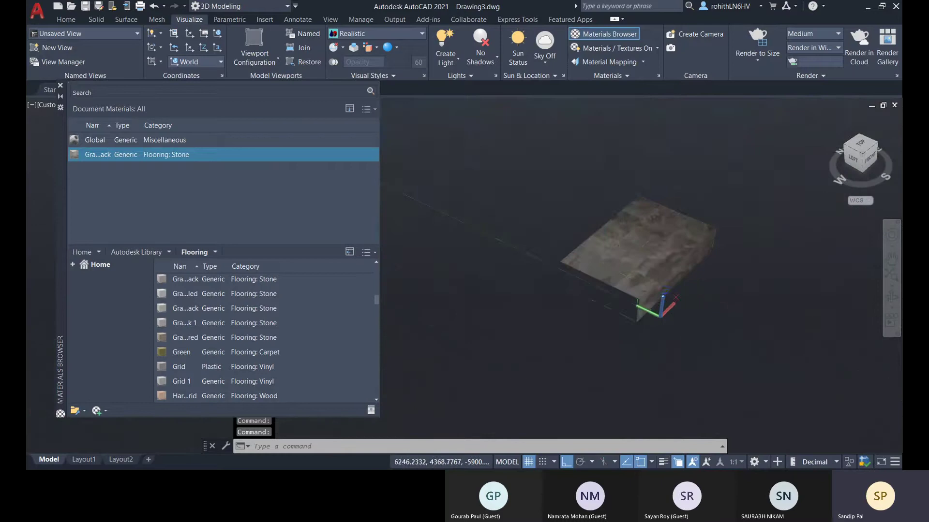
{"action": "middle_click_drag", "start_coordinate": [699, 304], "coordinate": [542, 150], "text": "shift"}
{"action": "middle_click_drag", "start_coordinate": [675, 229], "coordinate": [629, 368], "text": "shift"}
{"action": "scroll", "coordinate": [495, 233], "scroll_direction": "up", "scroll_amount": 3}
{"action": "scroll", "coordinate": [585, 183], "scroll_direction": "down", "scroll_amount": 6}
{"action": "left_click", "coordinate": [609, 343]}
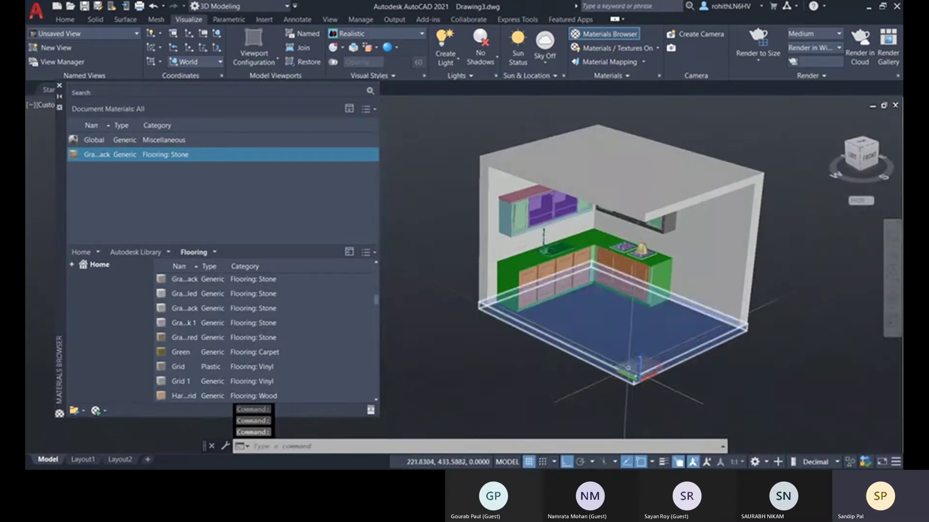
- Replace the image of the granite floor material's cutout texture with snake_plant.jpeg from the Materials folder
{"action": "left_click", "coordinate": [371, 154]}
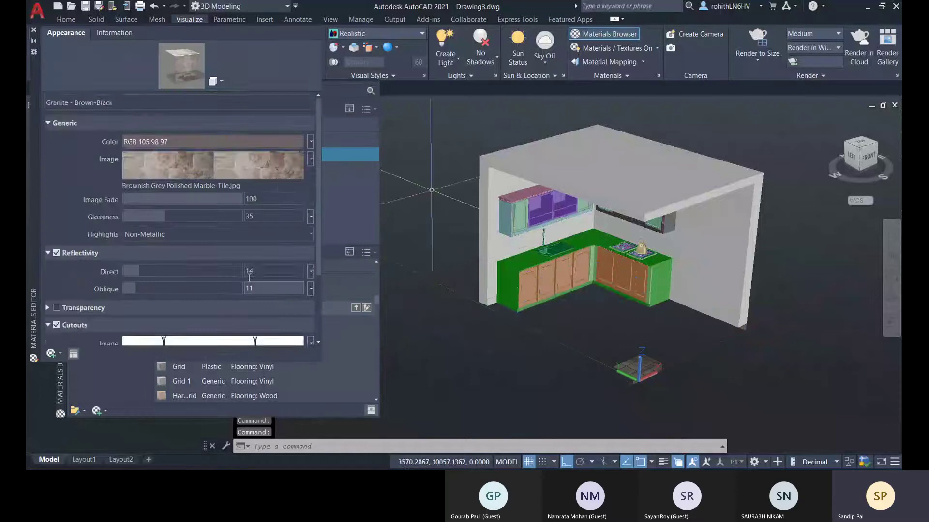
{"action": "left_click", "coordinate": [188, 275]}
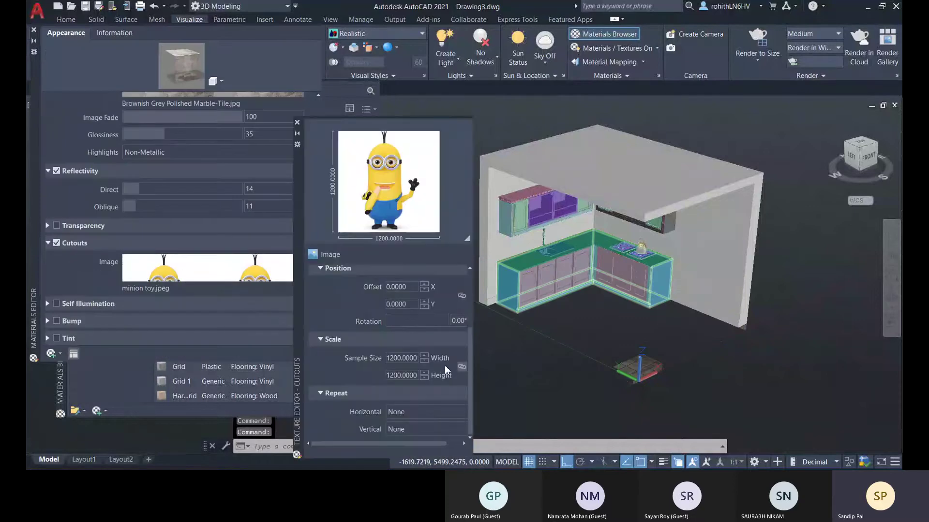
{"action": "scroll", "coordinate": [399, 281], "scroll_direction": "up", "scroll_amount": 3}
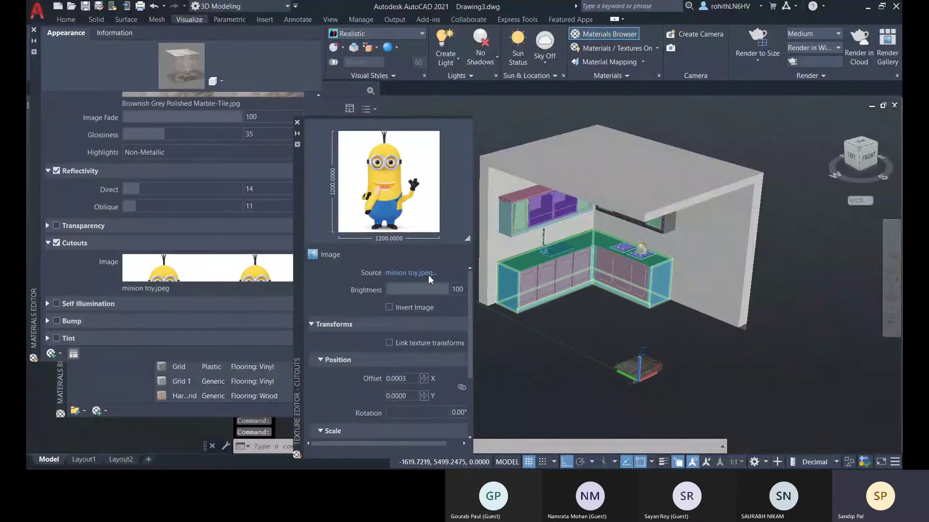
{"action": "left_click", "coordinate": [428, 275]}
{"action": "scroll", "coordinate": [829, 236], "scroll_direction": "down", "scroll_amount": 10}
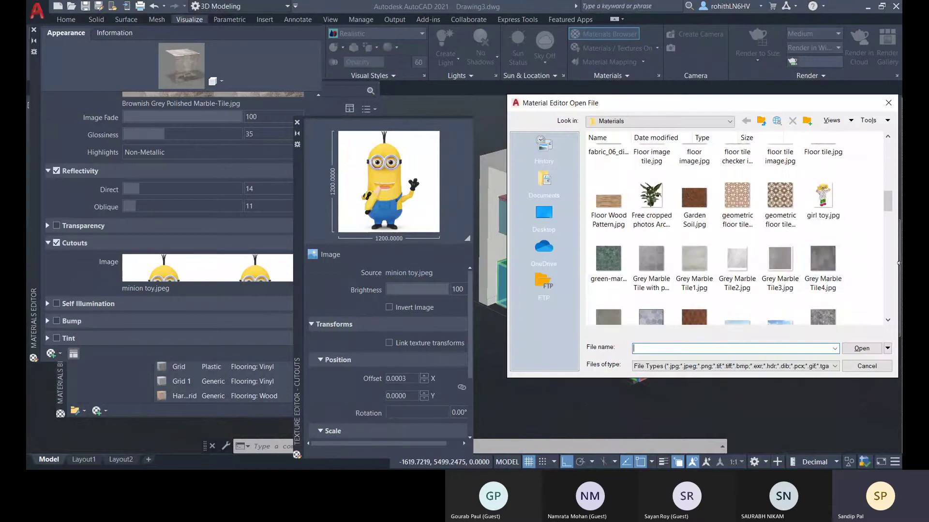
{"action": "scroll", "coordinate": [884, 237], "scroll_direction": "down", "scroll_amount": 10}
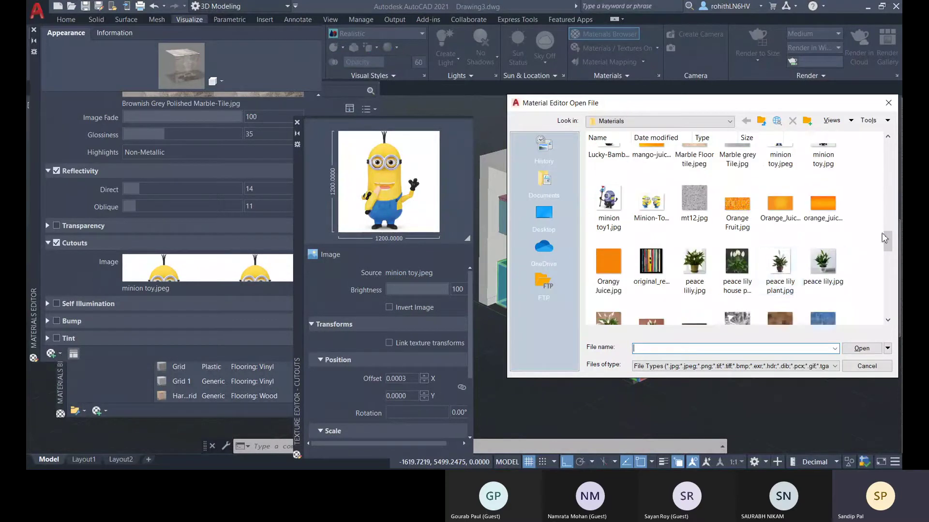
{"action": "scroll", "coordinate": [884, 237], "scroll_direction": "down", "scroll_amount": 5}
{"action": "scroll", "coordinate": [875, 226], "scroll_direction": "down", "scroll_amount": 3}
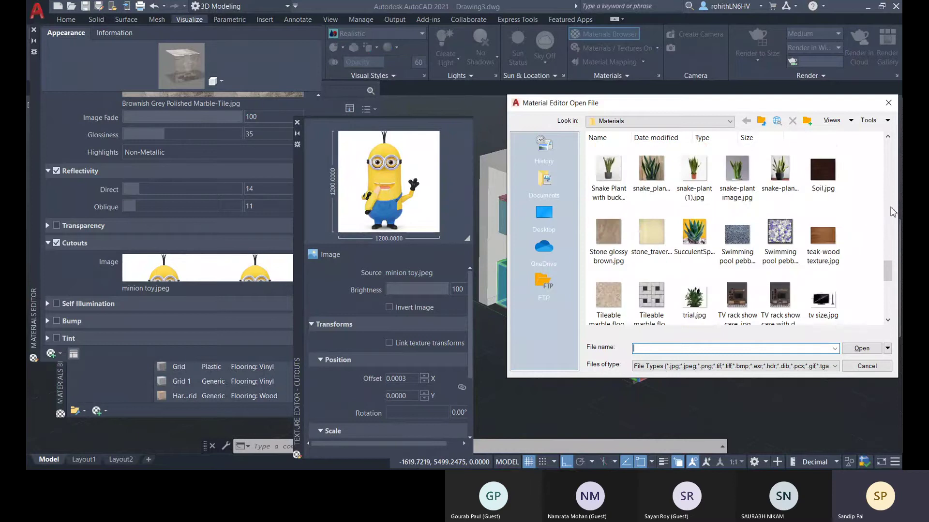
{"action": "left_click", "coordinate": [654, 182]}
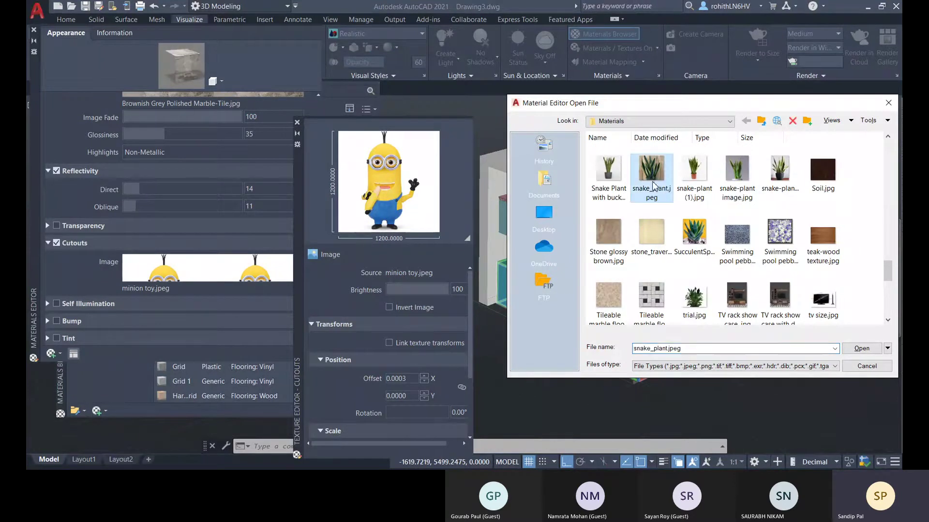
{"action": "left_click", "coordinate": [861, 348]}
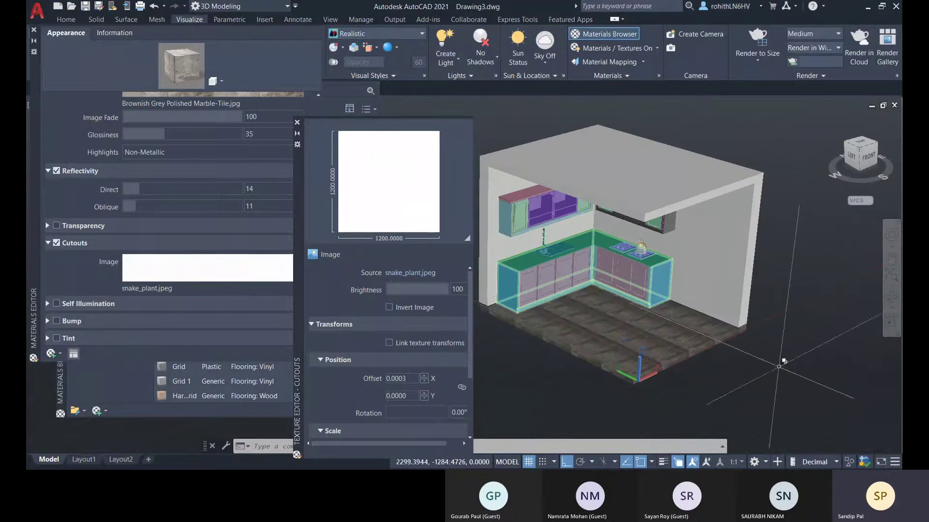
- Examine the kitchen floor slab closely from above, below and the side to check the effect of the new cutout image
{"action": "scroll", "coordinate": [651, 368], "scroll_direction": "up", "scroll_amount": 5}
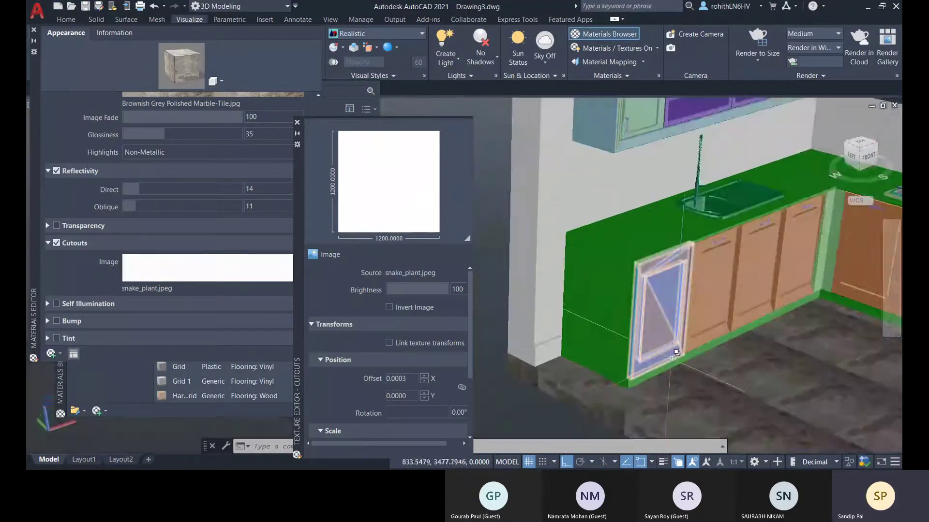
{"action": "middle_click_drag", "start_coordinate": [674, 352], "coordinate": [512, 266]}
{"action": "scroll", "coordinate": [512, 265], "scroll_direction": "down", "scroll_amount": 2}
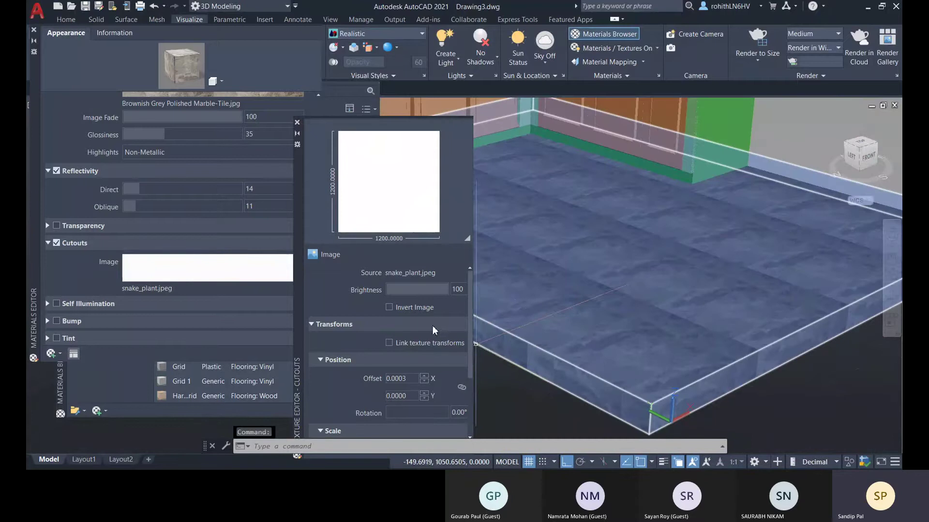
{"action": "scroll", "coordinate": [473, 379], "scroll_direction": "down", "scroll_amount": 3}
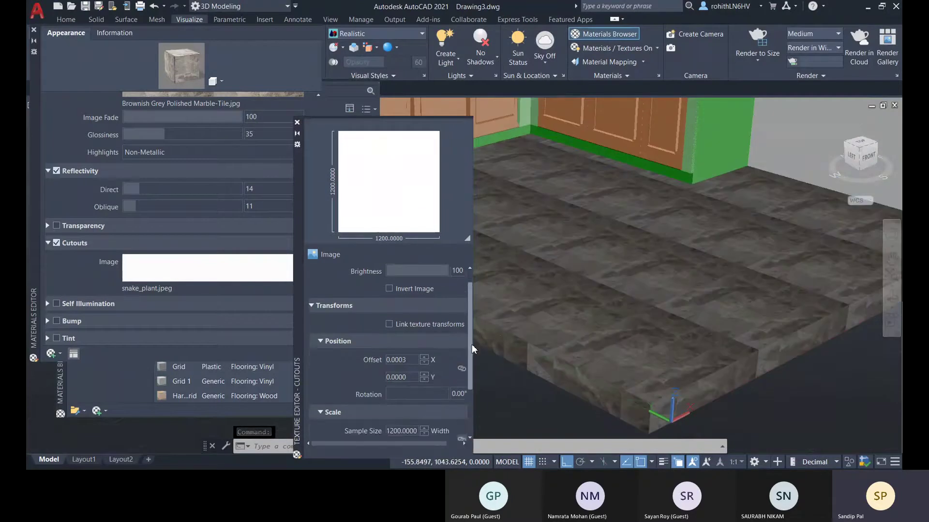
{"action": "left_click_drag", "start_coordinate": [471, 374], "coordinate": [468, 314]}
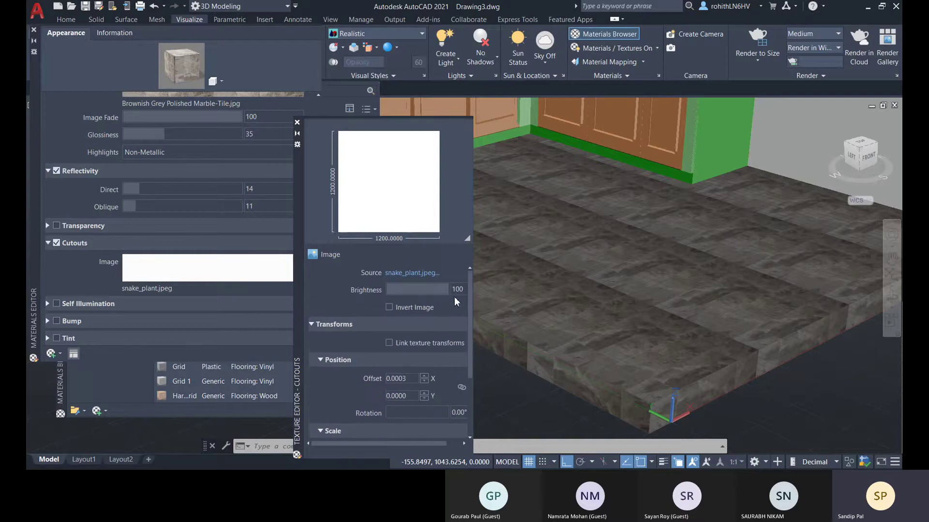
{"action": "middle_click_drag", "start_coordinate": [642, 347], "coordinate": [478, 147], "text": "shift"}
{"action": "scroll", "coordinate": [666, 182], "scroll_direction": "up", "scroll_amount": 2}
{"action": "scroll", "coordinate": [679, 222], "scroll_direction": "down", "scroll_amount": 3}
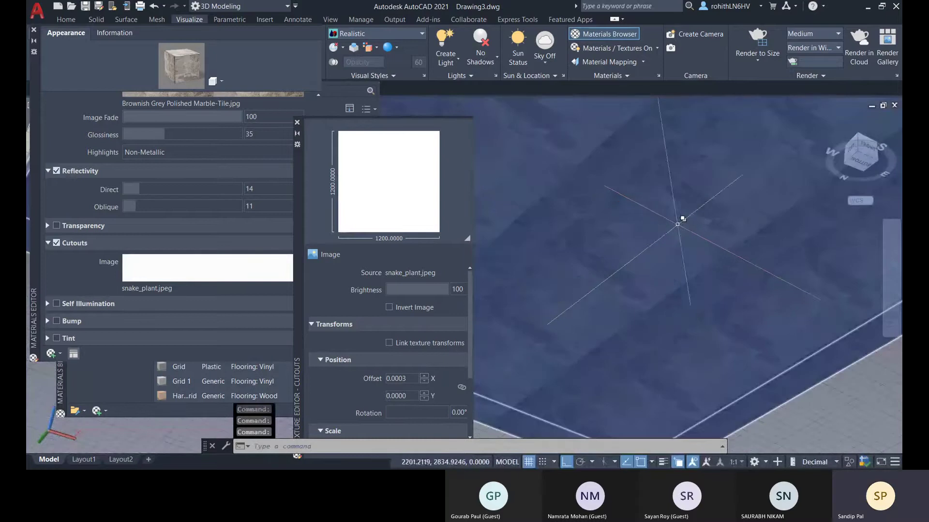
{"action": "middle_click_drag", "start_coordinate": [701, 183], "coordinate": [634, 283], "text": "shift"}
{"action": "scroll", "coordinate": [630, 268], "scroll_direction": "up", "scroll_amount": 3}
{"action": "scroll", "coordinate": [690, 276], "scroll_direction": "up", "scroll_amount": 3}
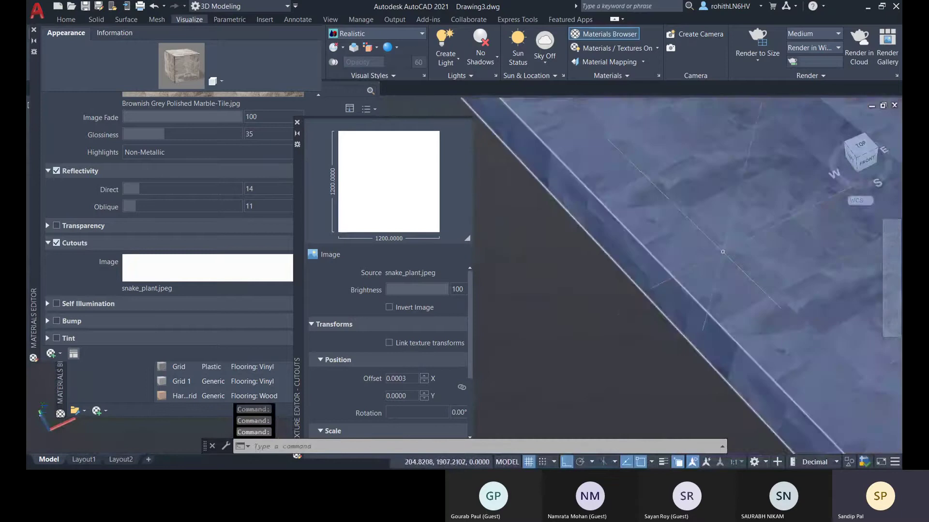
{"action": "middle_click_drag", "start_coordinate": [711, 237], "coordinate": [652, 303]}
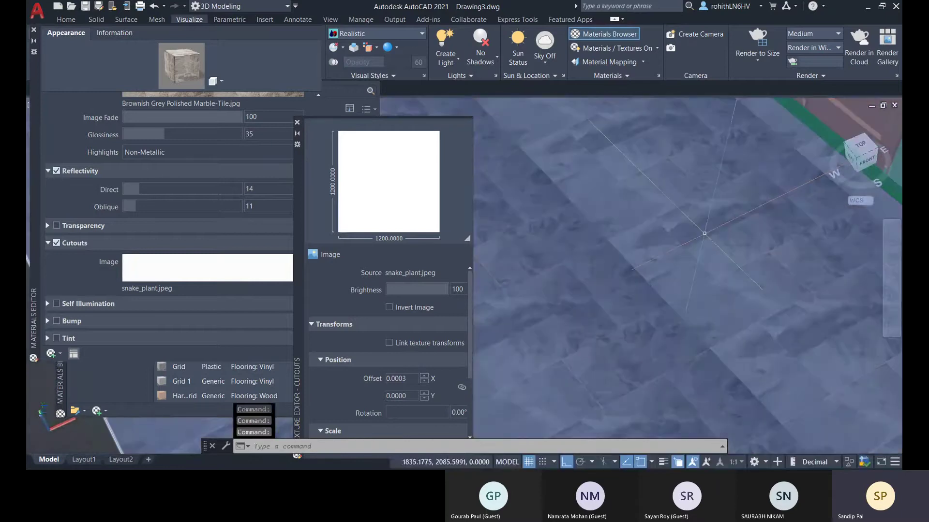
{"action": "middle_click_drag", "start_coordinate": [705, 232], "coordinate": [773, 233], "text": "shift"}
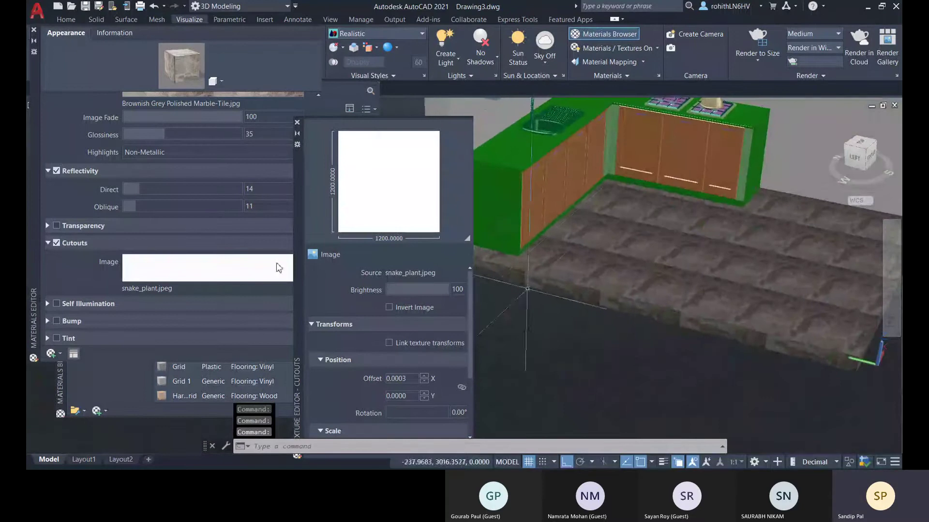
- Close the cutout texture editor, the floor material's editor and the materials browser
{"action": "left_click", "coordinate": [297, 123]}
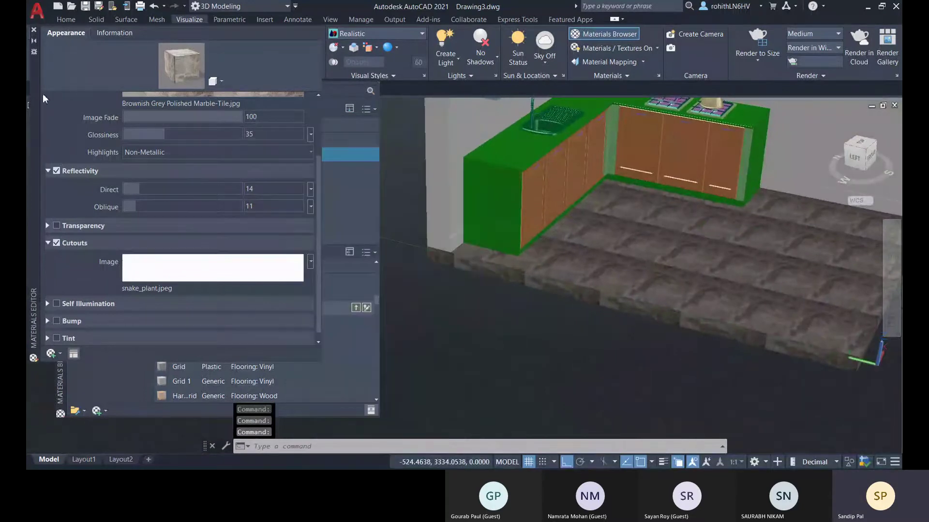
{"action": "left_click", "coordinate": [34, 30]}
{"action": "left_click", "coordinate": [60, 86]}
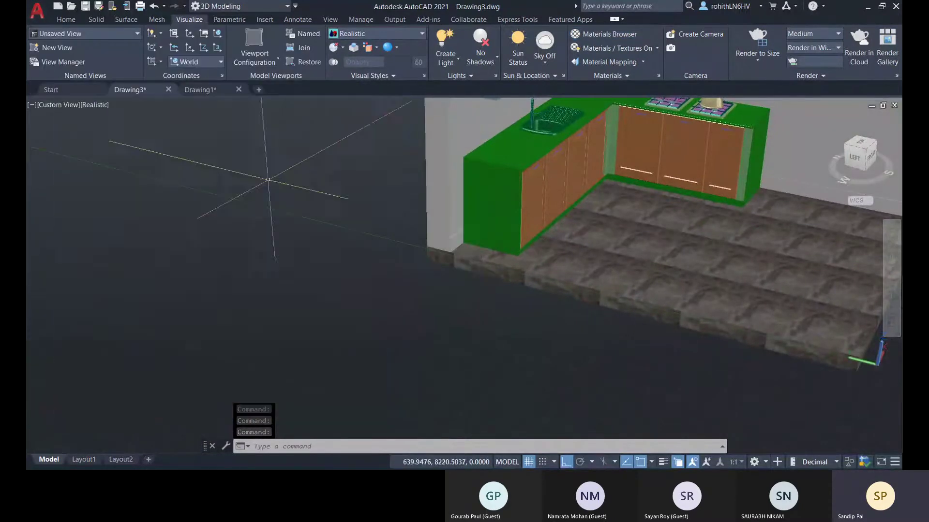
- Model a flat rectangular box about 222 high in the empty space beside the room as a test slab
{"action": "scroll", "coordinate": [603, 277], "scroll_direction": "down", "scroll_amount": 5}
{"action": "middle_click_drag", "start_coordinate": [603, 277], "coordinate": [371, 311]}
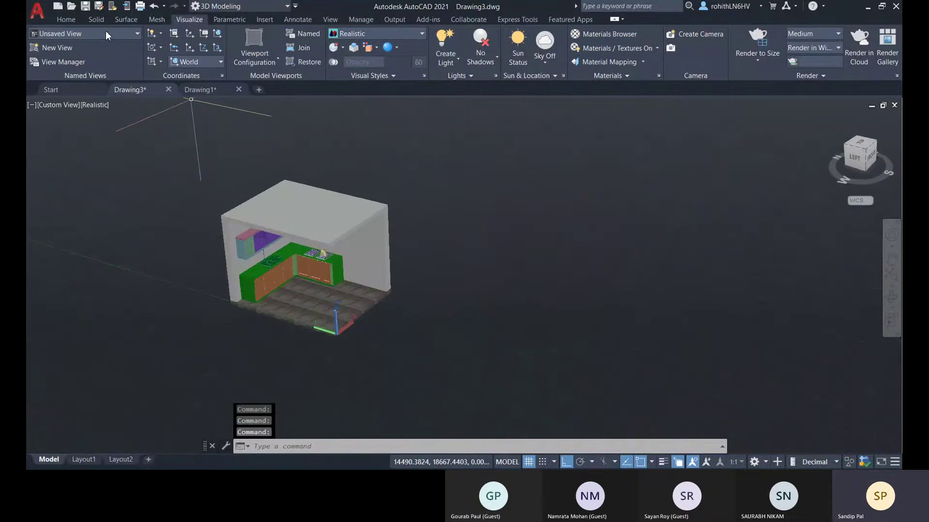
{"action": "left_click", "coordinate": [66, 18]}
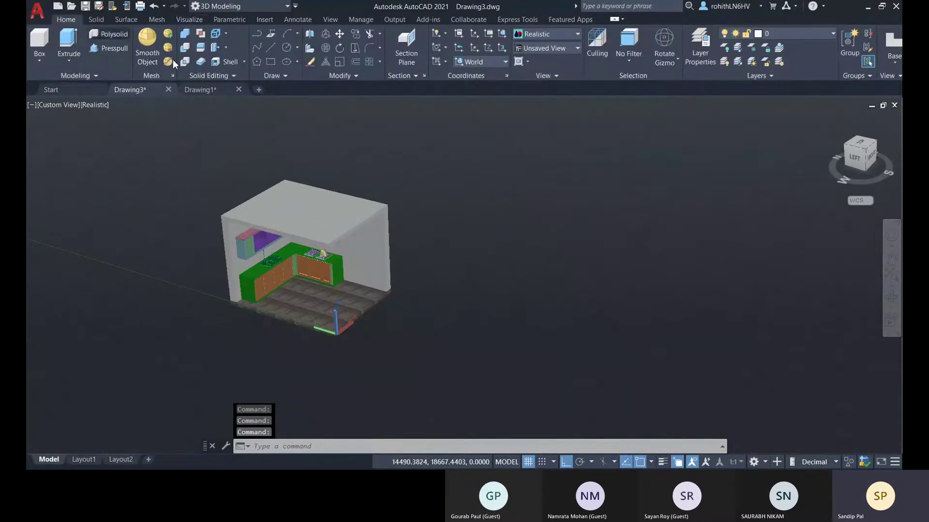
{"action": "left_click", "coordinate": [40, 39]}
{"action": "left_click", "coordinate": [515, 274]}
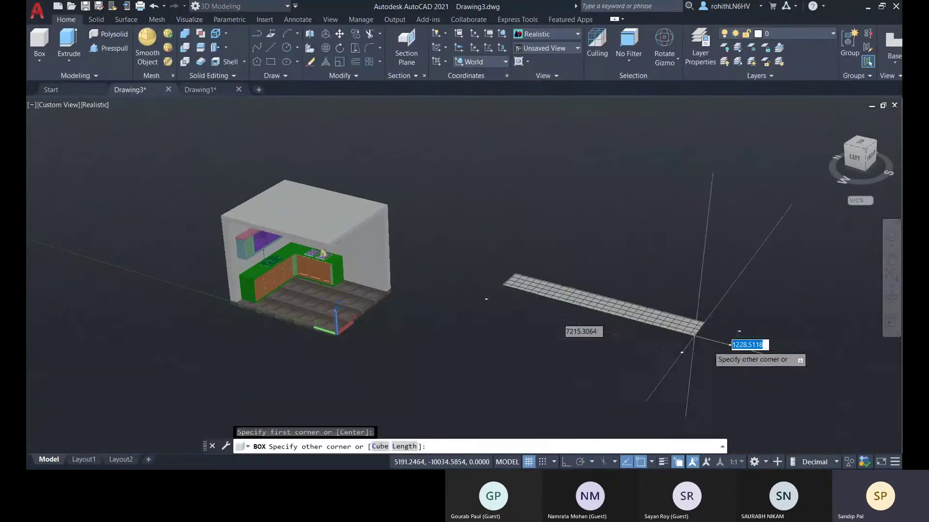
{"action": "left_click", "coordinate": [604, 400]}
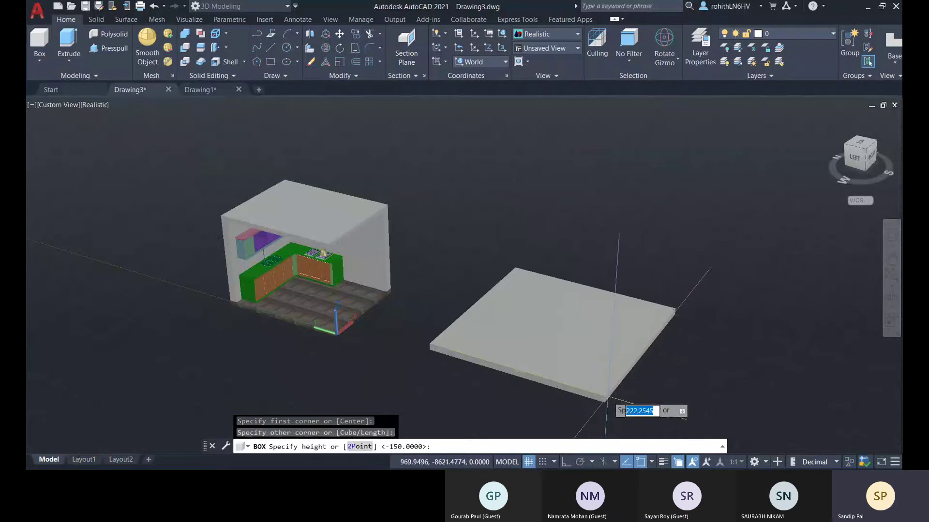
{"action": "left_click", "coordinate": [605, 400]}
{"action": "middle_click_drag", "start_coordinate": [631, 390], "coordinate": [544, 358]}
{"action": "scroll", "coordinate": [611, 375], "scroll_direction": "up", "scroll_amount": 3}
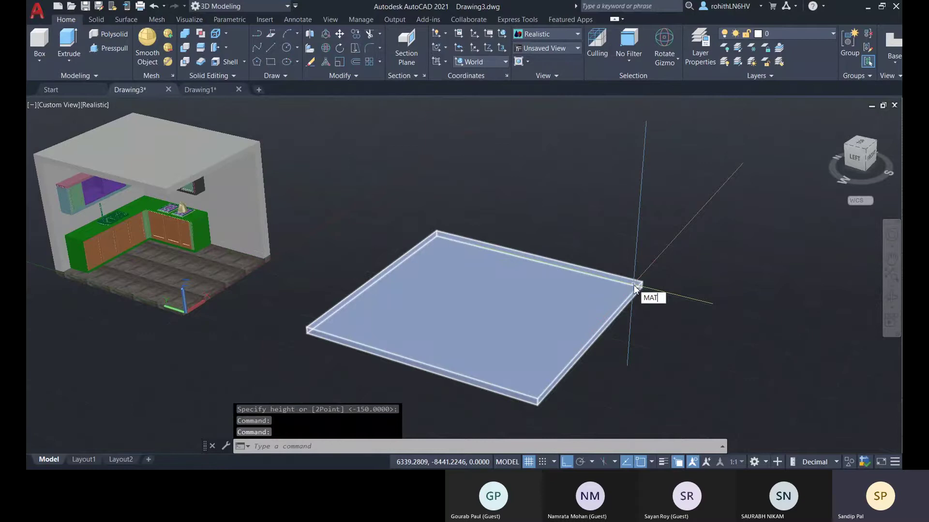
- Apply the document's granite flooring material to the new test slab and examine its surface up close
{"action": "key", "text": "Return"}
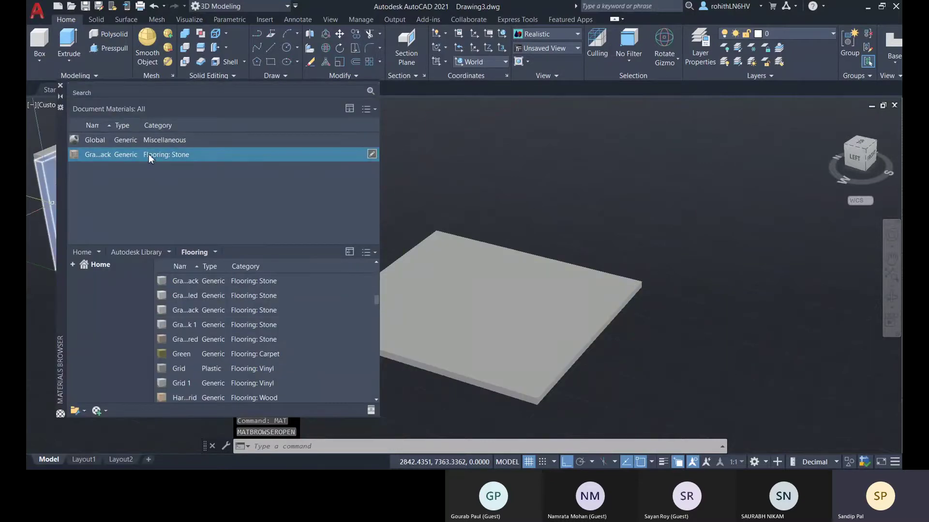
{"action": "left_click_drag", "start_coordinate": [146, 155], "coordinate": [526, 250]}
{"action": "left_click_drag", "start_coordinate": [492, 326], "coordinate": [493, 327]}
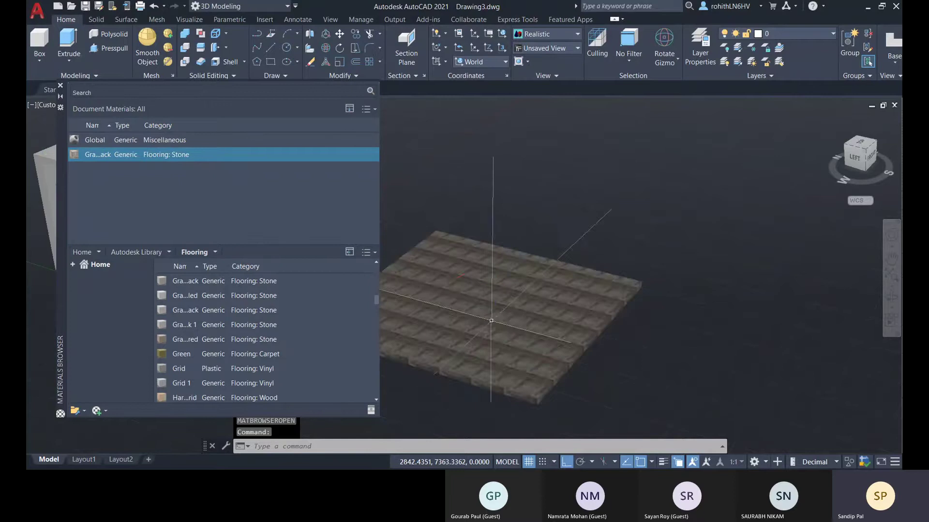
{"action": "scroll", "coordinate": [619, 208], "scroll_direction": "up", "scroll_amount": 5}
{"action": "middle_click_drag", "start_coordinate": [619, 208], "coordinate": [693, 213]}
{"action": "scroll", "coordinate": [687, 241], "scroll_direction": "down", "scroll_amount": 3}
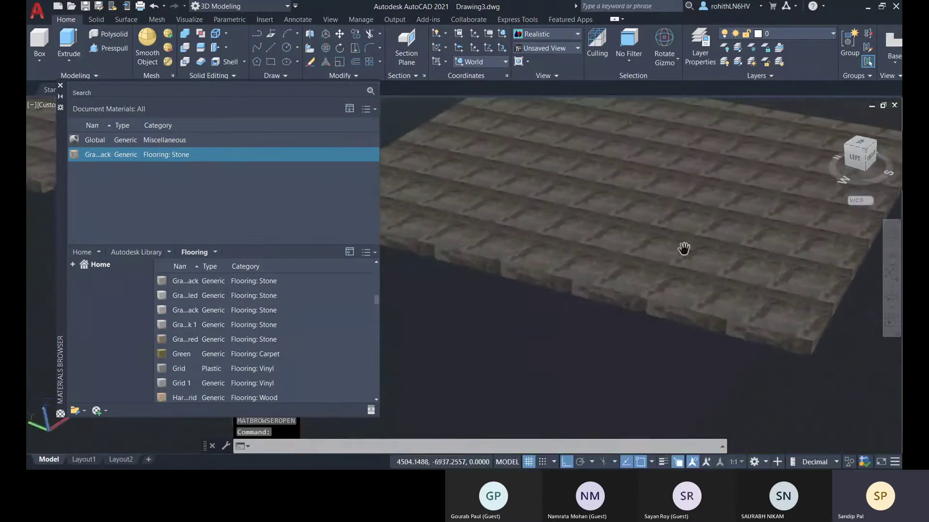
{"action": "key", "text": "Escape"}
{"action": "scroll", "coordinate": [635, 288], "scroll_direction": "up", "scroll_amount": 5}
{"action": "scroll", "coordinate": [634, 287], "scroll_direction": "down", "scroll_amount": 4}
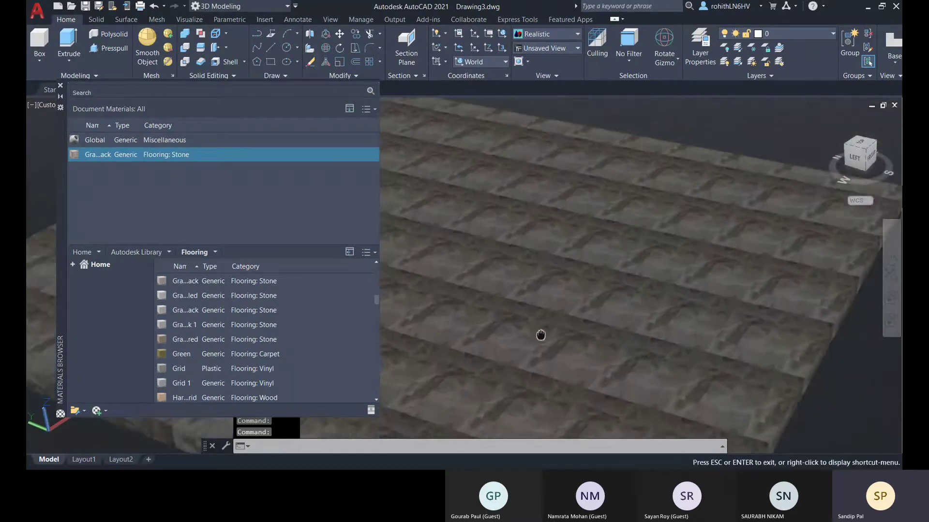
{"action": "scroll", "coordinate": [541, 335], "scroll_direction": "up", "scroll_amount": 2}
- Replace the image of the granite material's cutout texture with the 60-turkish-carpet image from the Materials folder
{"action": "left_click", "coordinate": [371, 154]}
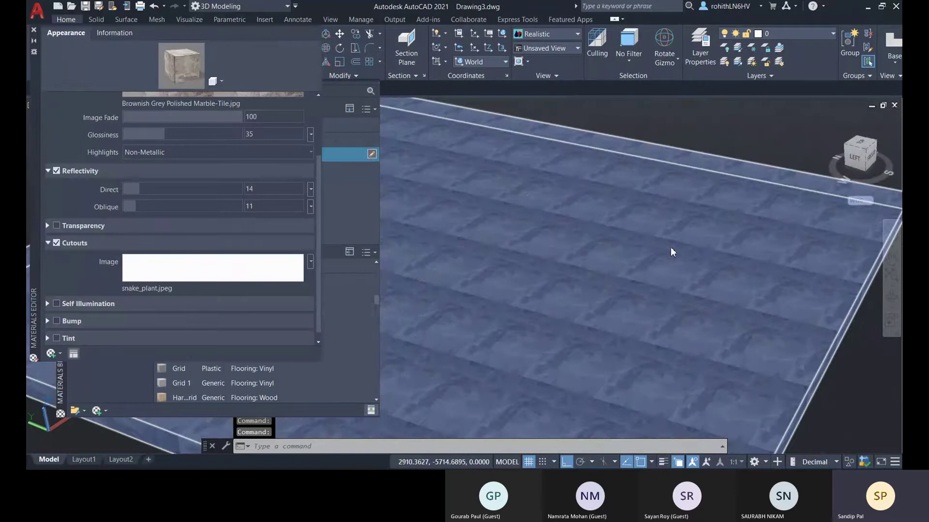
{"action": "scroll", "coordinate": [128, 228], "scroll_direction": "down", "scroll_amount": 1}
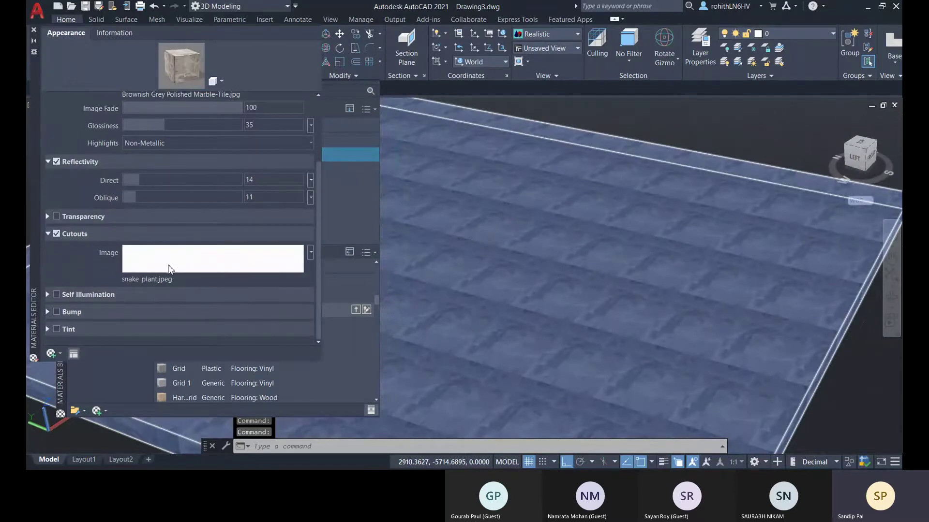
{"action": "left_click", "coordinate": [170, 269]}
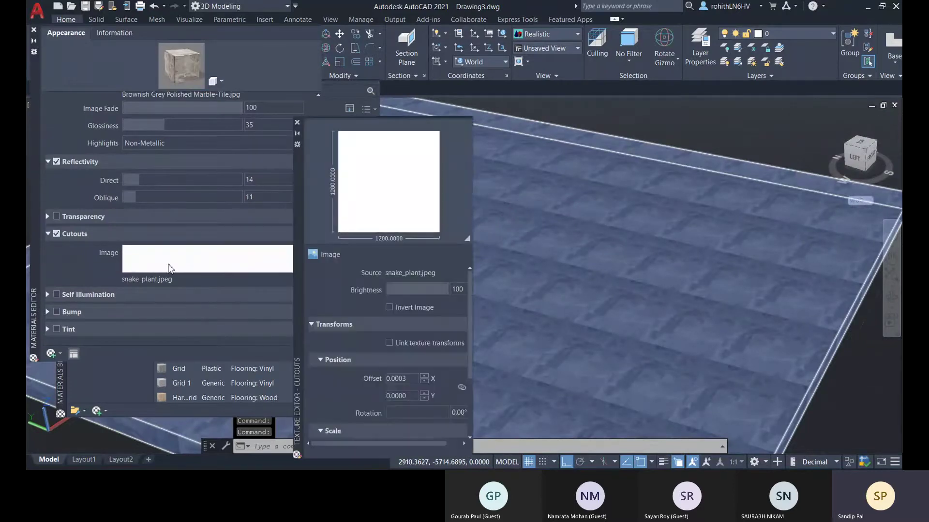
{"action": "left_click", "coordinate": [412, 273]}
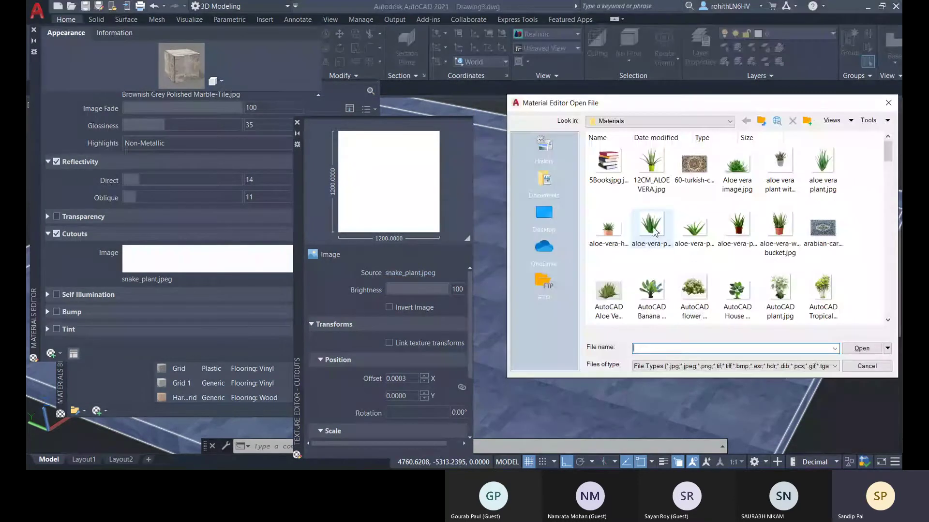
{"action": "left_click", "coordinate": [654, 232]}
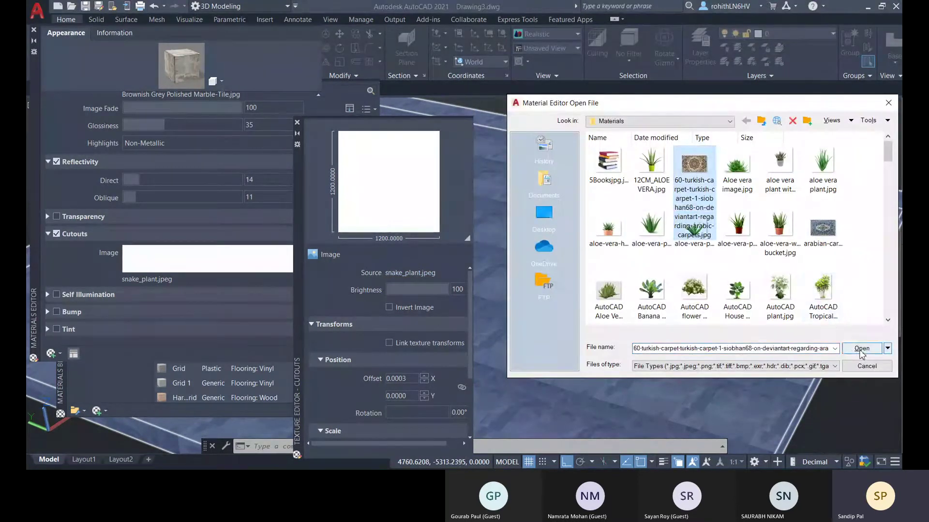
{"action": "left_click", "coordinate": [860, 349]}
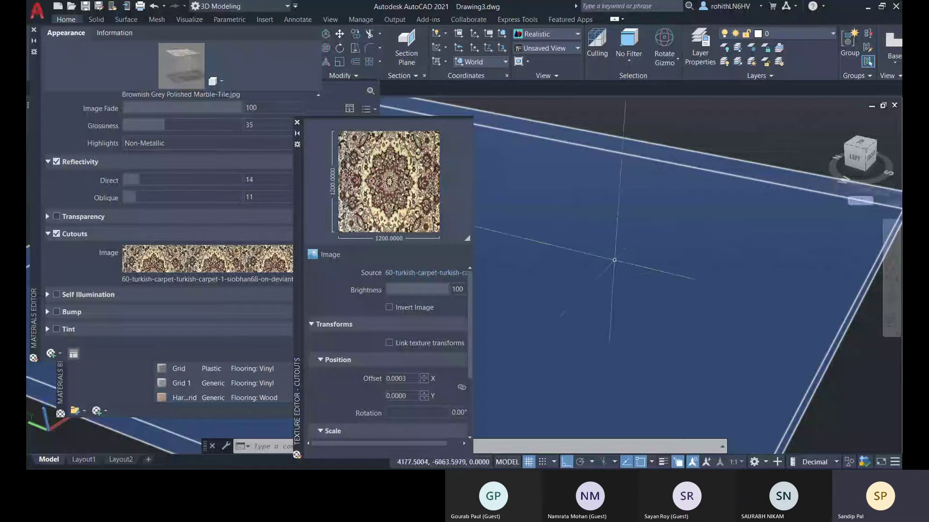
{"action": "scroll", "coordinate": [614, 260], "scroll_direction": "down", "scroll_amount": 5}
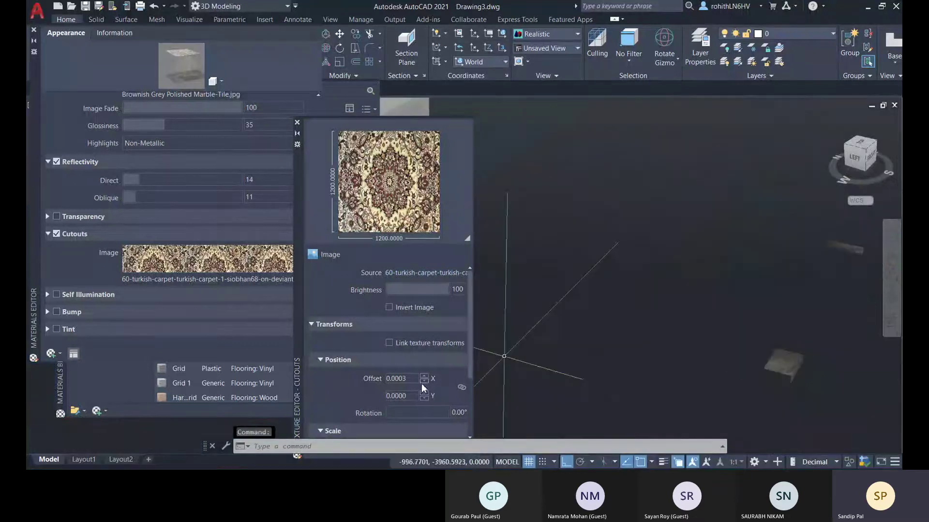
{"action": "scroll", "coordinate": [422, 401], "scroll_direction": "down", "scroll_amount": 3}
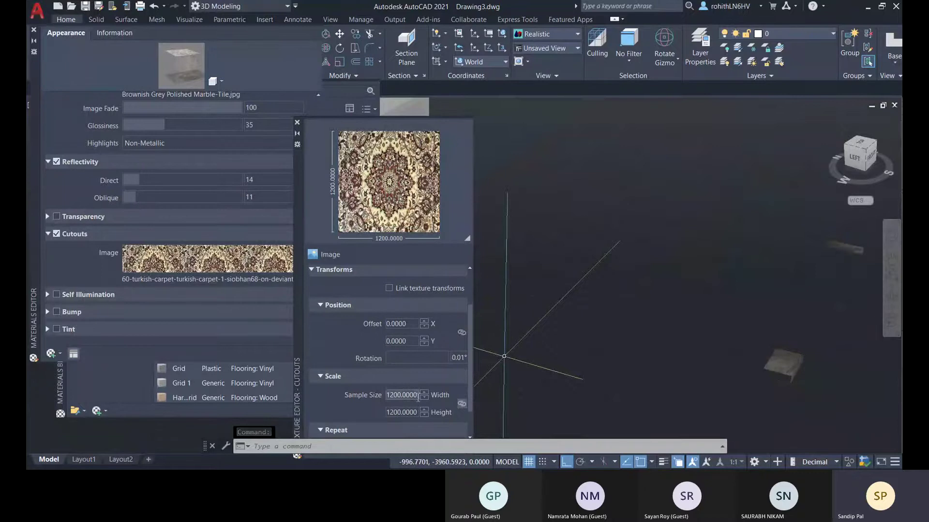
- Set the carpet cutout texture's sample size to 600 by 600 and close the texture editor
{"action": "double_click", "coordinate": [418, 397]}
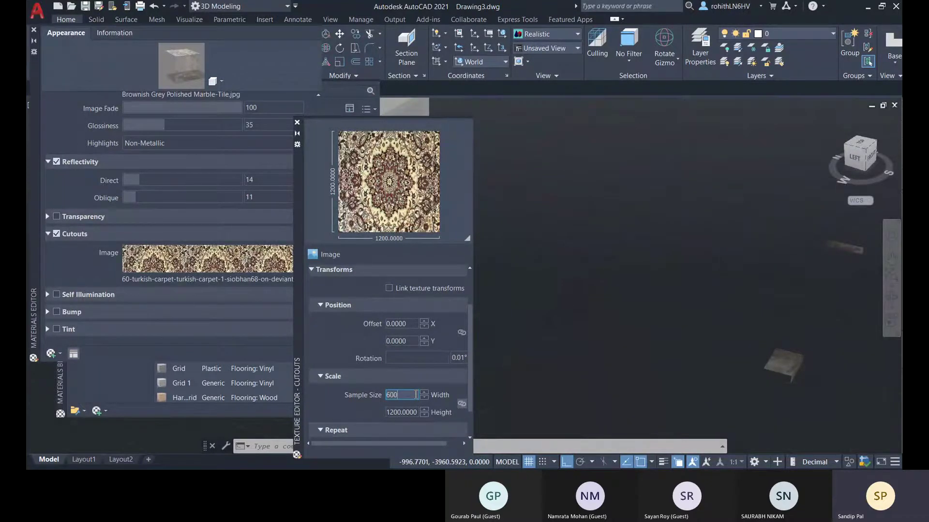
{"action": "left_click", "coordinate": [409, 425]}
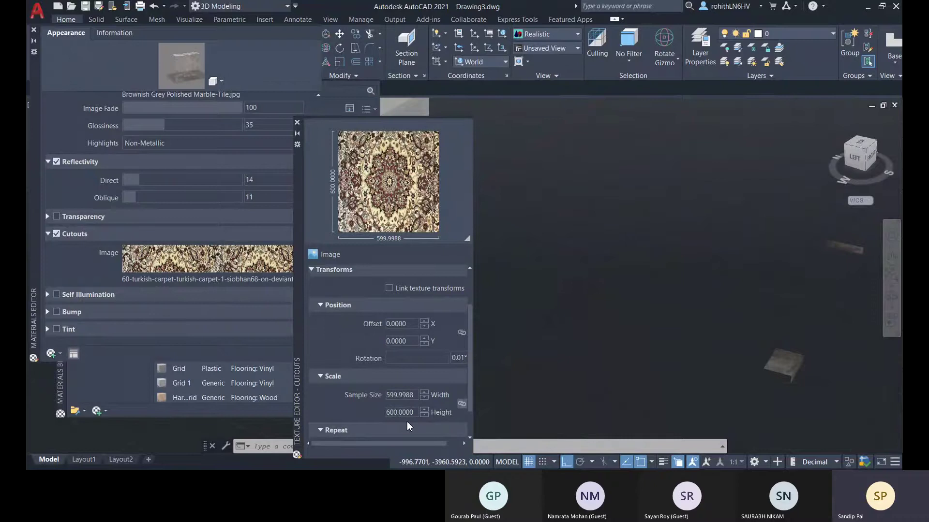
{"action": "left_click", "coordinate": [228, 264]}
{"action": "scroll", "coordinate": [749, 314], "scroll_direction": "down", "scroll_amount": 3}
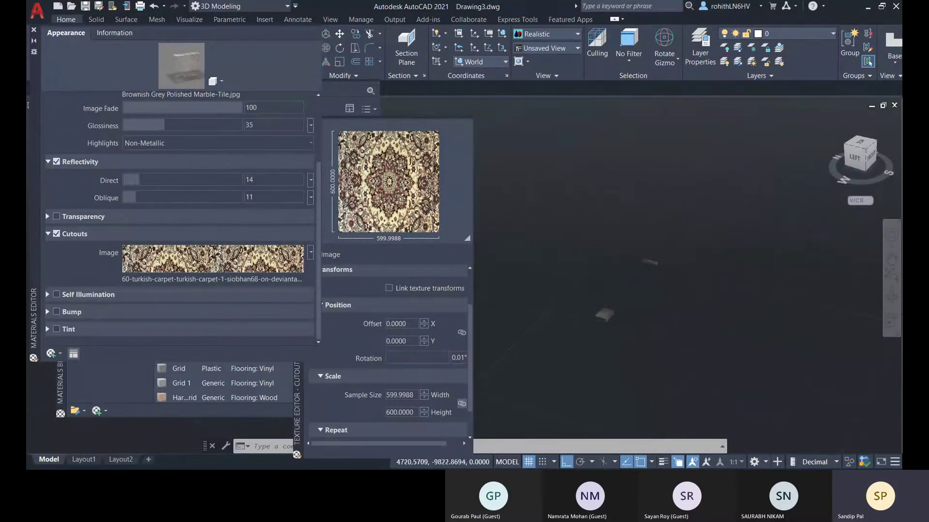
{"action": "scroll", "coordinate": [628, 290], "scroll_direction": "up", "scroll_amount": 3}
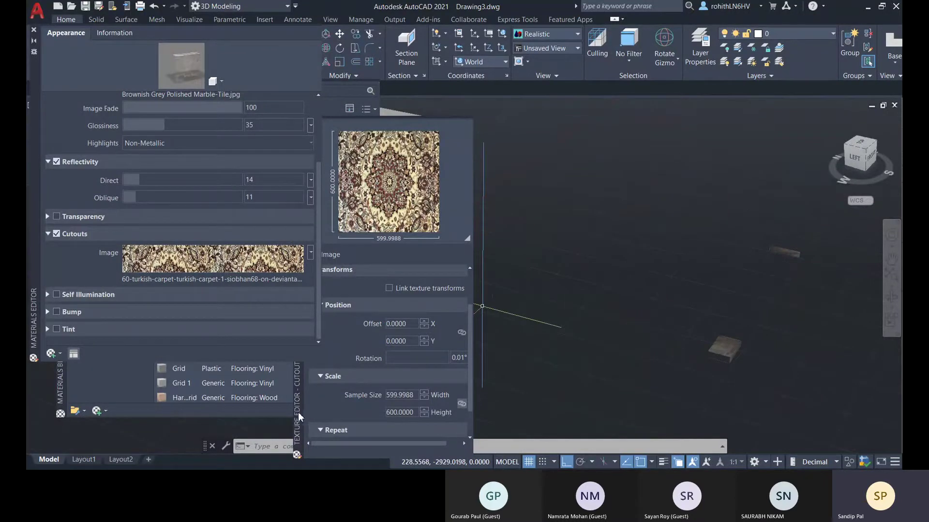
{"action": "left_click_drag", "start_coordinate": [474, 385], "coordinate": [469, 334]}
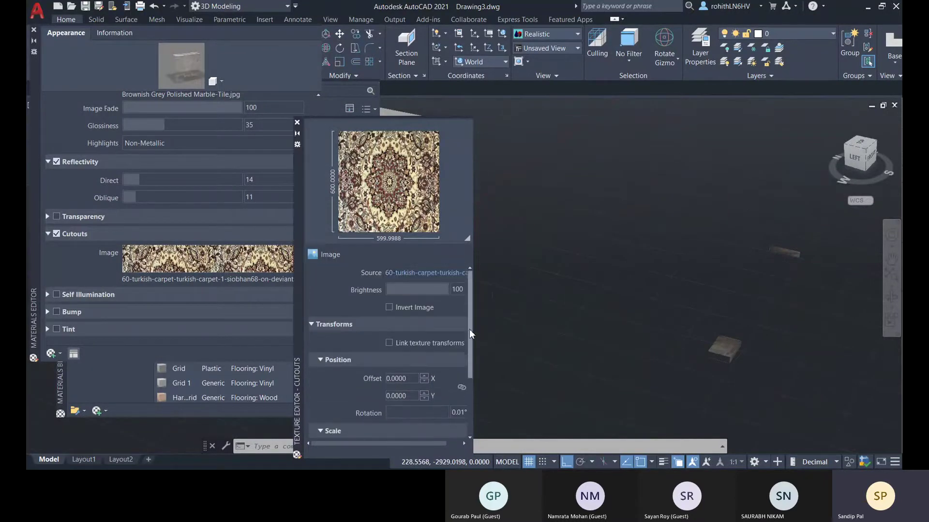
{"action": "left_click", "coordinate": [297, 122]}
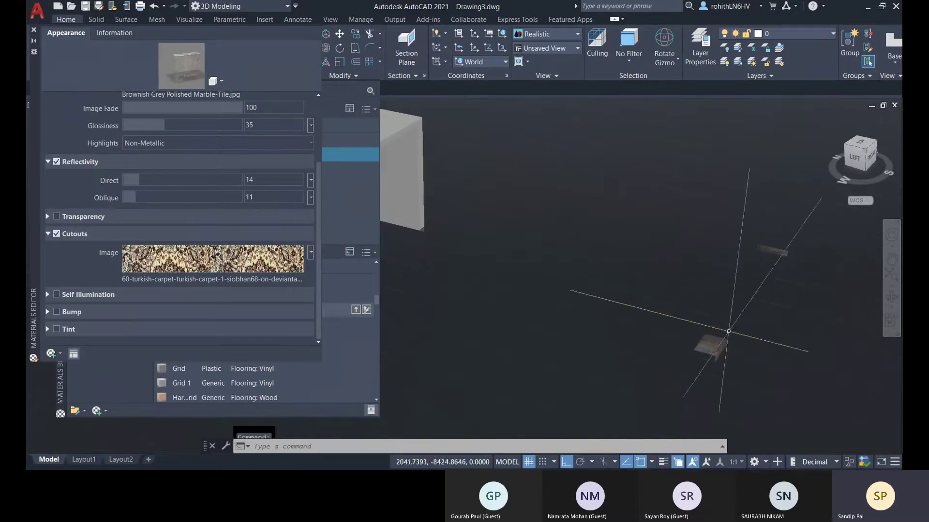
- Examine the granite-covered test slab up close, closing the material's editor and the materials browser
{"action": "scroll", "coordinate": [717, 346], "scroll_direction": "up", "scroll_amount": 2}
{"action": "middle_click_drag", "start_coordinate": [752, 353], "coordinate": [678, 329]}
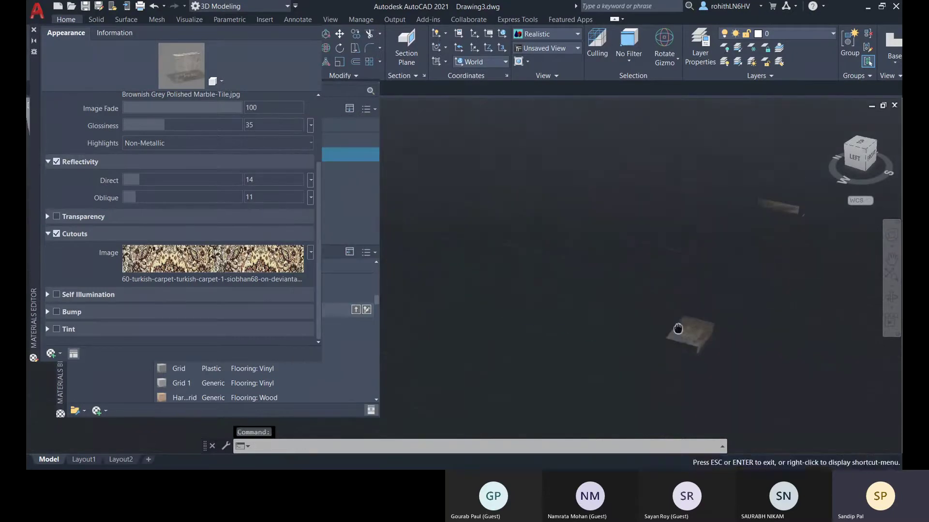
{"action": "scroll", "coordinate": [733, 333], "scroll_direction": "up", "scroll_amount": 8}
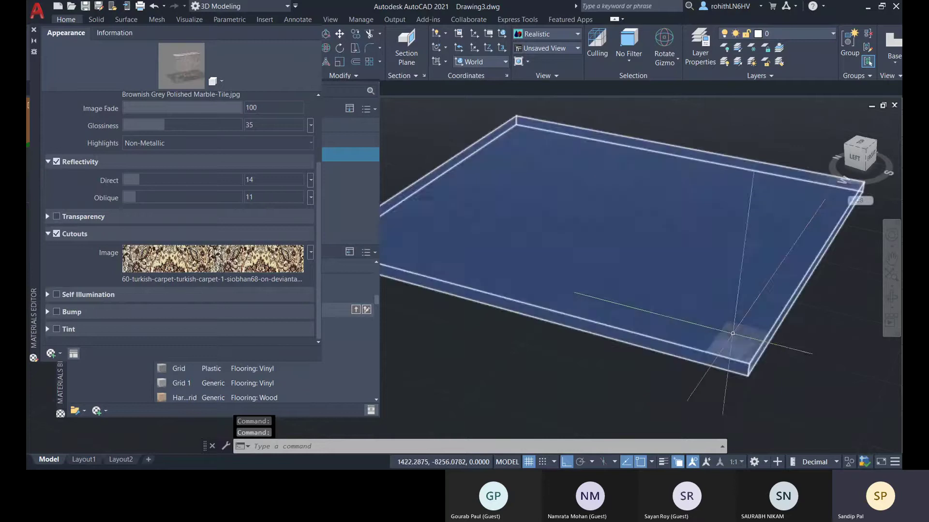
{"action": "scroll", "coordinate": [732, 333], "scroll_direction": "down", "scroll_amount": 3}
{"action": "middle_click_drag", "start_coordinate": [633, 320], "coordinate": [669, 344]}
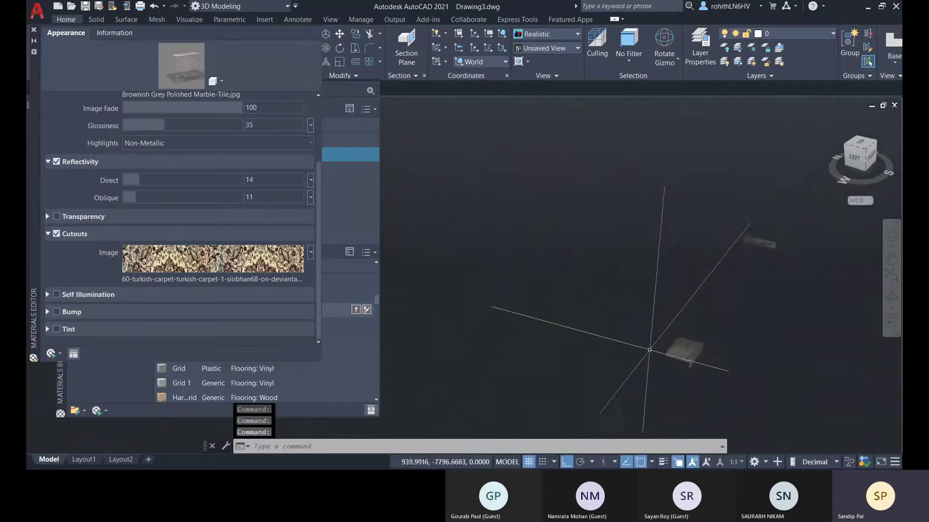
{"action": "scroll", "coordinate": [649, 349], "scroll_direction": "up", "scroll_amount": 10}
{"action": "left_click", "coordinate": [33, 31]}
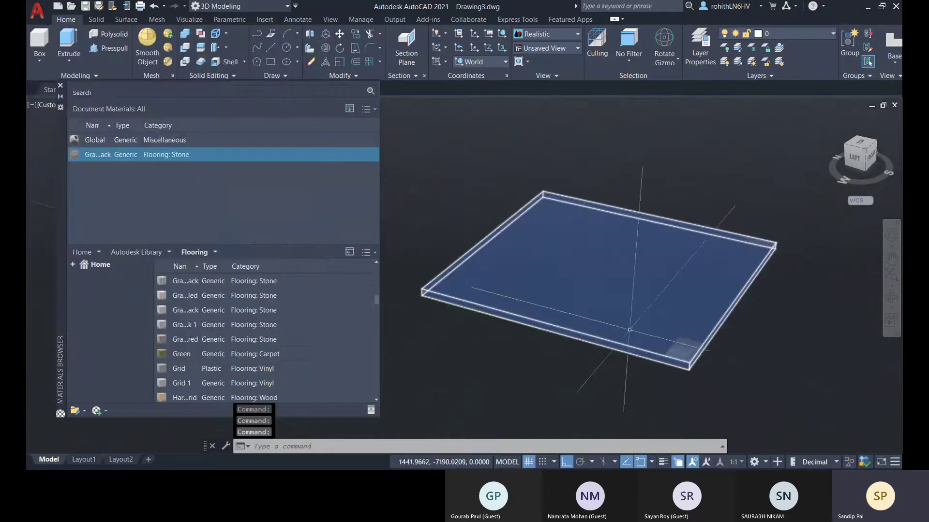
{"action": "left_click", "coordinate": [61, 86]}
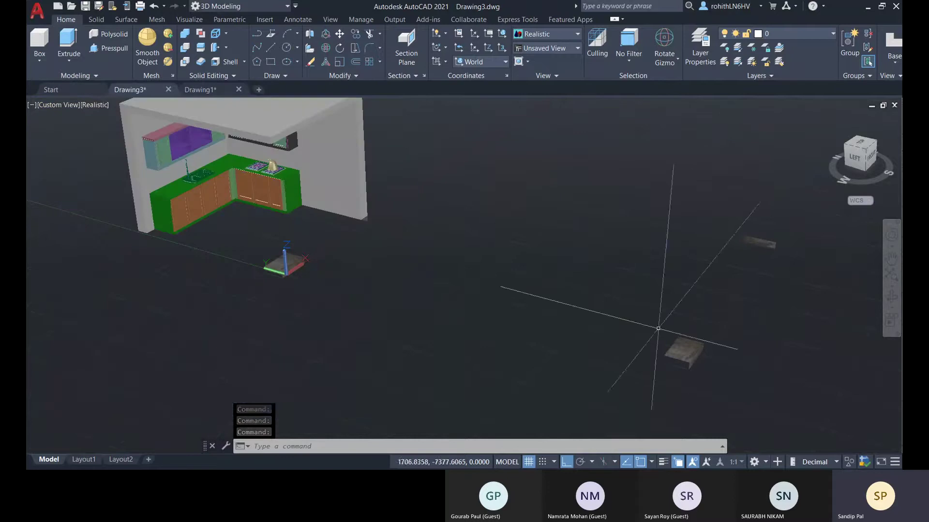
- Undo the recent view and material changes and delete the test slab beside the room
{"action": "left_click", "coordinate": [657, 333]}
{"action": "key", "text": "ctrl+z"}
{"action": "key", "text": "ctrl+z"}
{"action": "key", "text": "ctrl+z"}
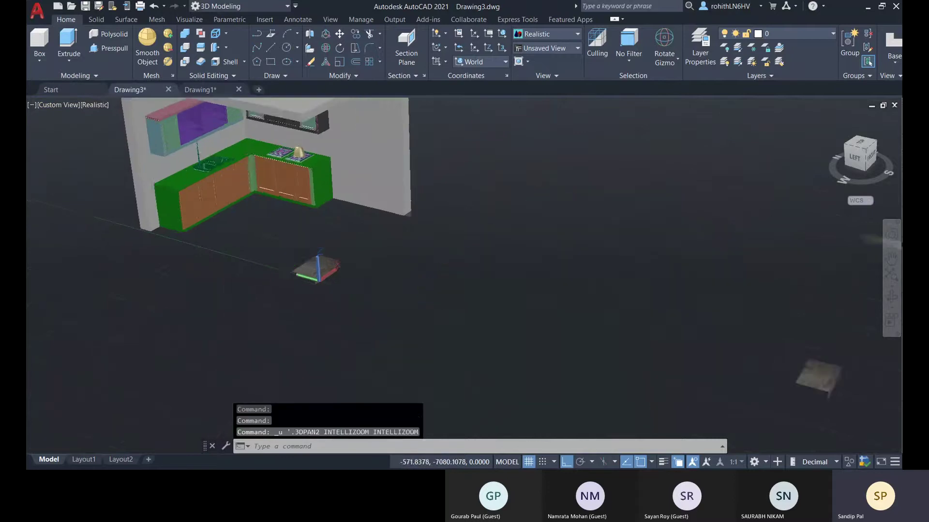
{"action": "key", "text": "ctrl+z"}
{"action": "key", "text": "ctrl+z"}
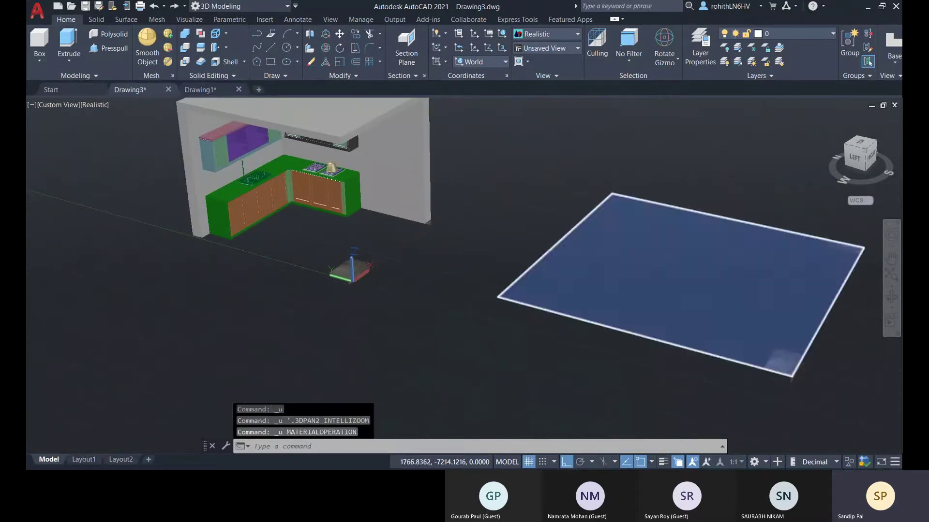
{"action": "key", "text": "ctrl+z"}
{"action": "key", "text": "ctrl+z"}
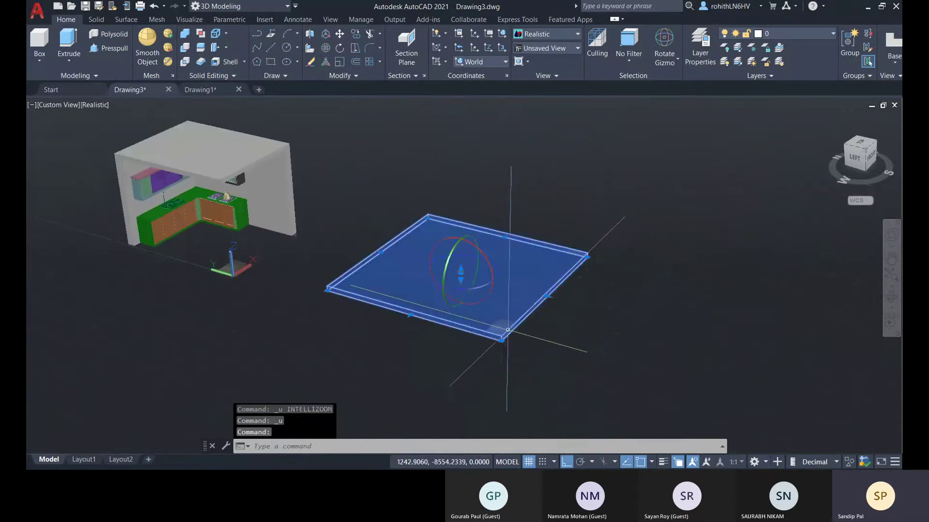
{"action": "key", "text": "Delete"}
- Model a new flat rectangular box as a test slab in the empty space beside the room
{"action": "left_click", "coordinate": [39, 41]}
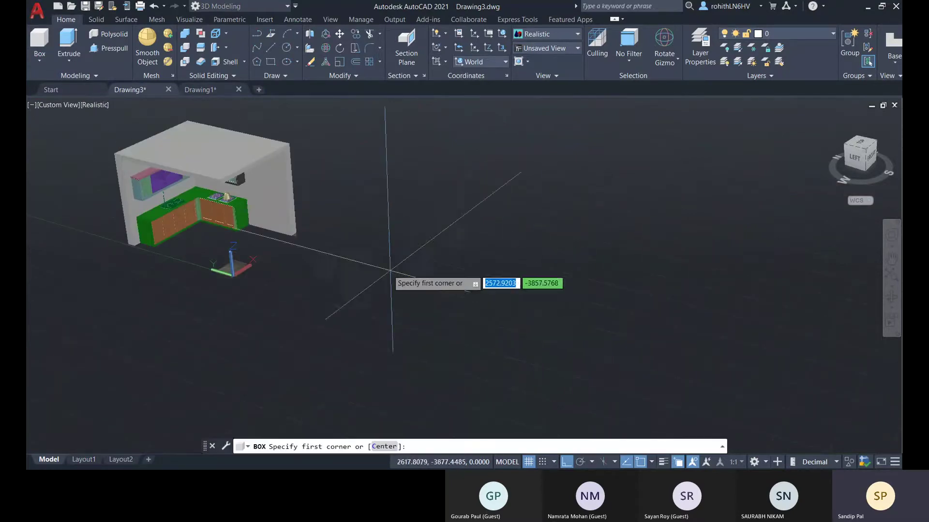
{"action": "left_click", "coordinate": [390, 259]}
{"action": "left_click", "coordinate": [592, 254]}
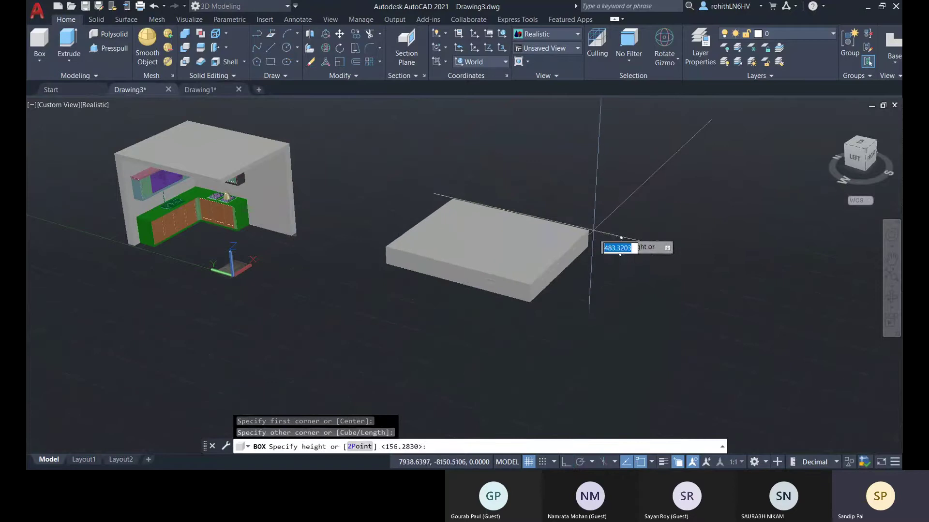
{"action": "left_click", "coordinate": [591, 236]}
{"action": "scroll", "coordinate": [541, 251], "scroll_direction": "up", "scroll_amount": 2}
{"action": "middle_click_drag", "start_coordinate": [540, 251], "coordinate": [519, 283]}
{"action": "left_click", "coordinate": [432, 286]}
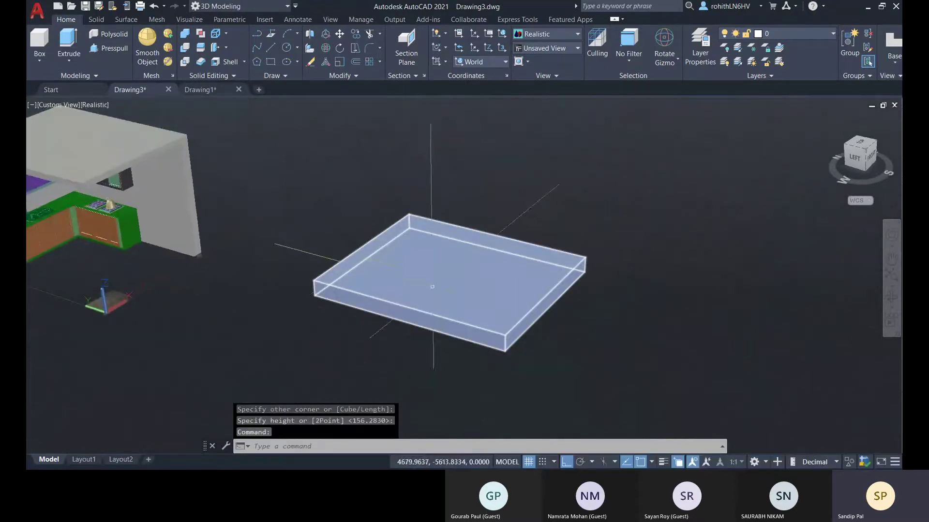
{"action": "scroll", "coordinate": [368, 249], "scroll_direction": "up", "scroll_amount": 2}
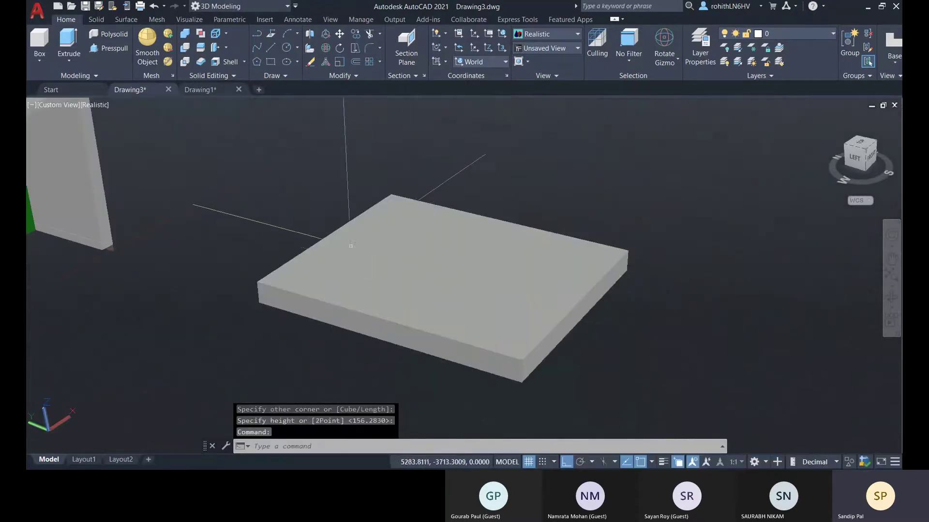
{"action": "left_click", "coordinate": [512, 270]}
{"action": "key", "text": "Escape"}
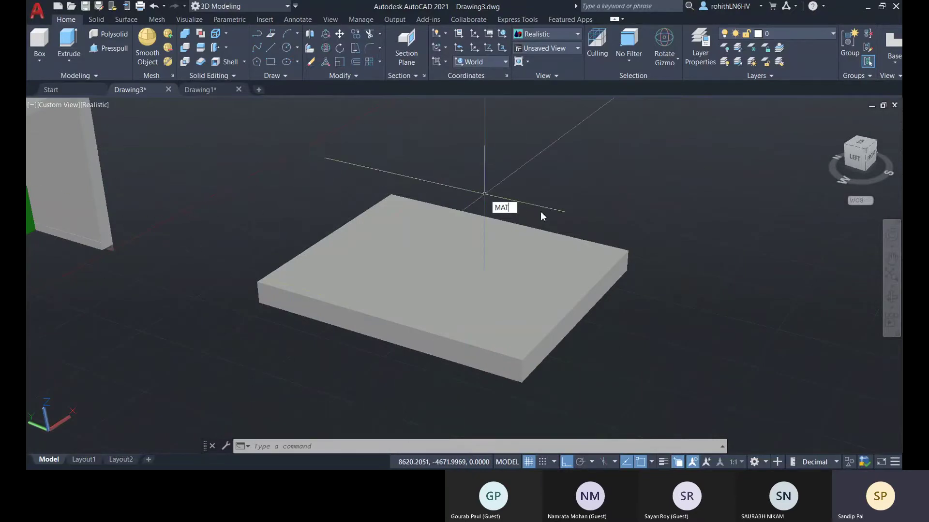
- Apply the document's granite flooring material to only the top face of the new slab and examine the surface
{"action": "type", "text": "MAT"}
{"action": "key", "text": "Return"}
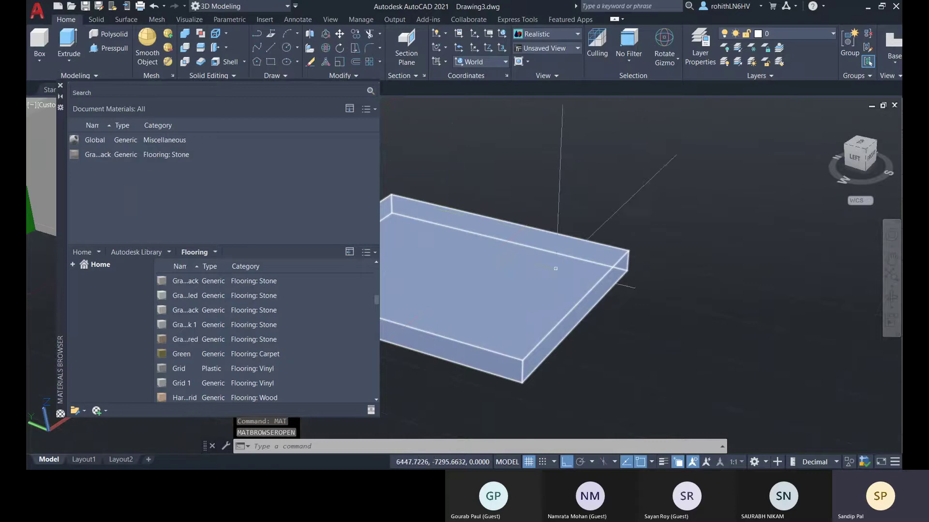
{"action": "left_click", "coordinate": [537, 248], "text": "ctrl"}
{"action": "left_click", "coordinate": [612, 301]}
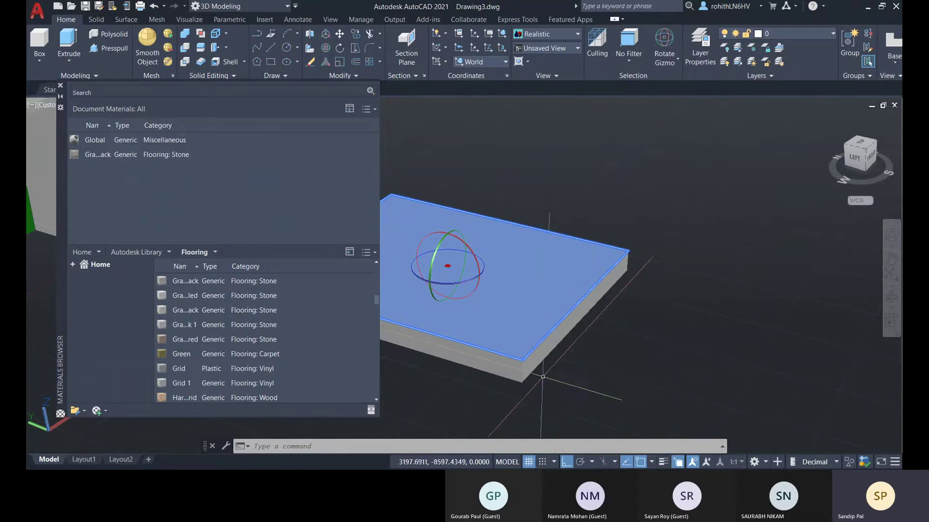
{"action": "left_click", "coordinate": [628, 66]}
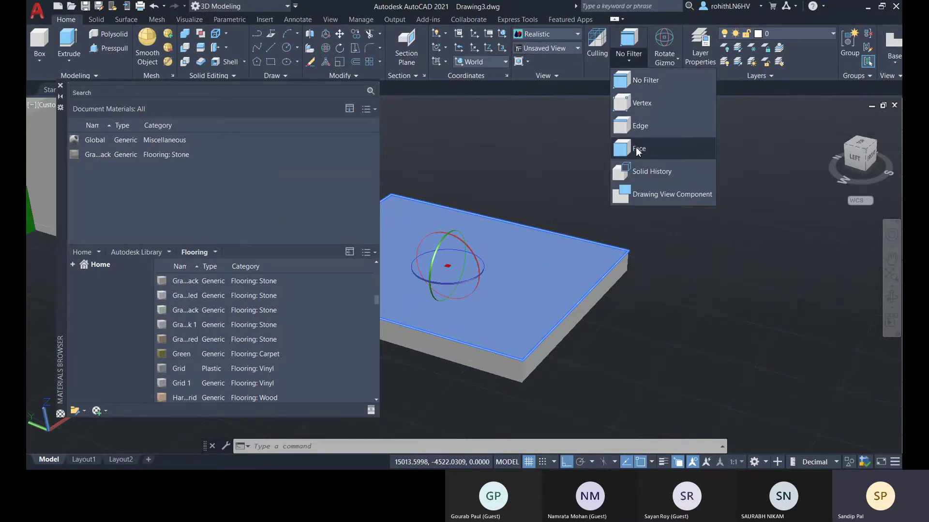
{"action": "left_click", "coordinate": [604, 90]}
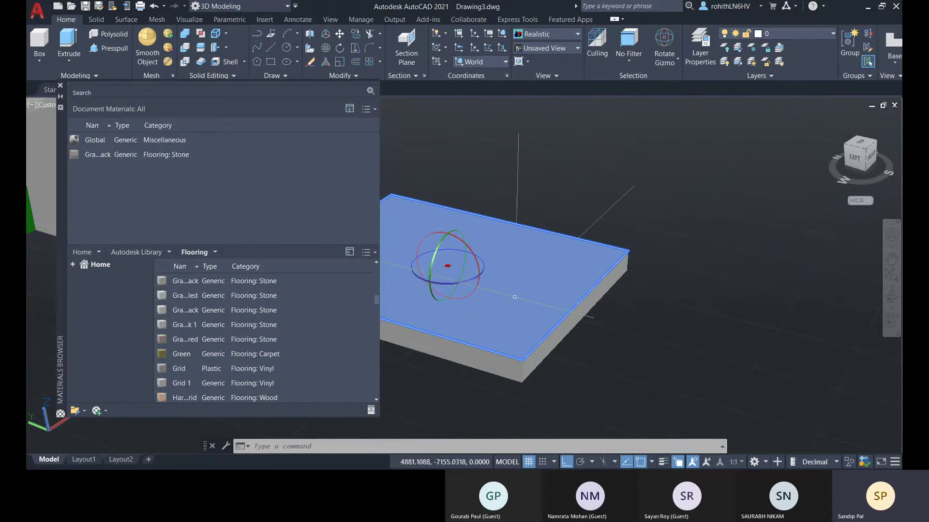
{"action": "left_click", "coordinate": [195, 155]}
{"action": "left_click", "coordinate": [222, 164]}
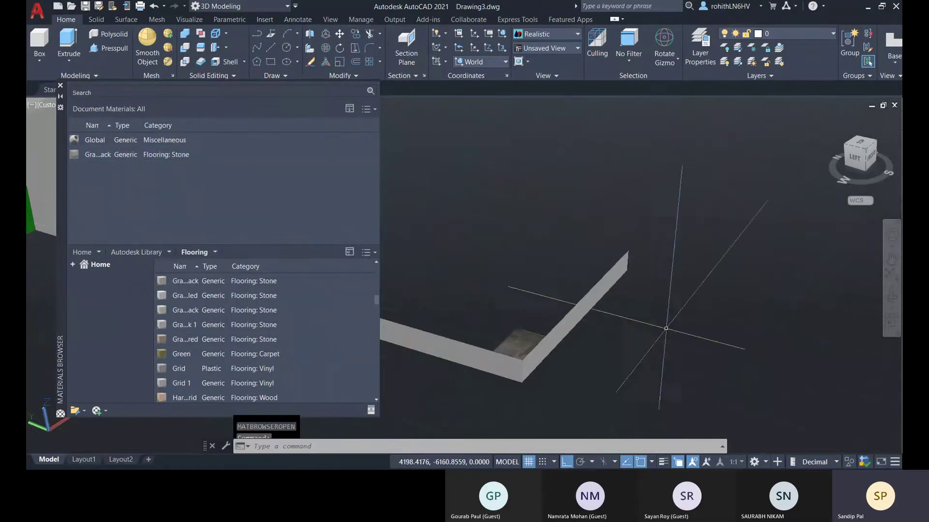
{"action": "middle_click_drag", "start_coordinate": [549, 317], "coordinate": [660, 316]}
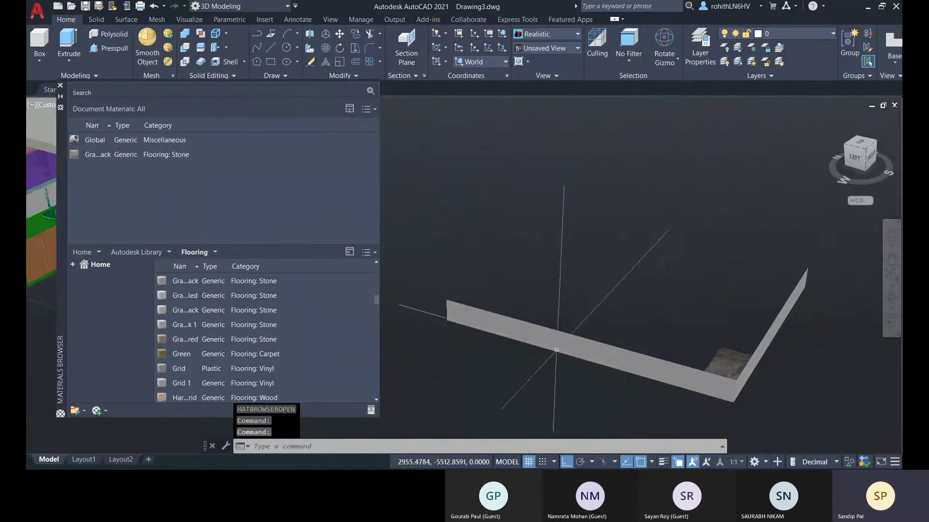
{"action": "middle_click_drag", "start_coordinate": [716, 284], "coordinate": [714, 283]}
{"action": "key", "text": "Escape"}
{"action": "key", "text": "Escape"}
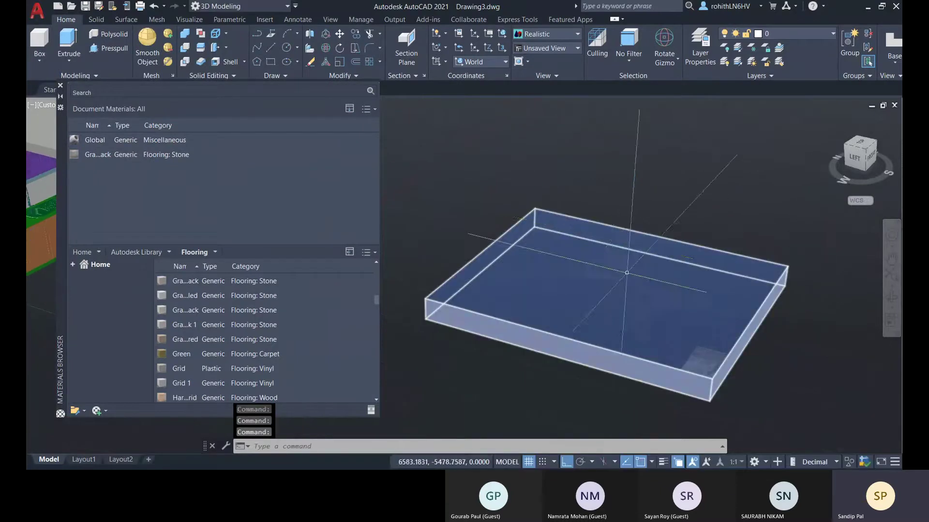
{"action": "middle_click_drag", "start_coordinate": [718, 361], "coordinate": [632, 290], "text": "shift"}
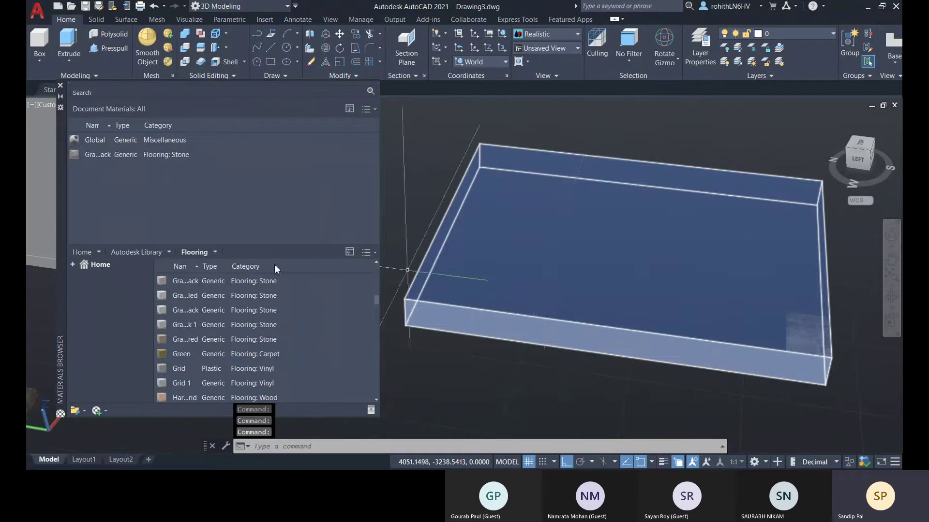
- Review the sample sizes of the granite material's cutout and colour images, and close its texture and materials editors
{"action": "left_click", "coordinate": [156, 155]}
{"action": "left_click", "coordinate": [372, 154]}
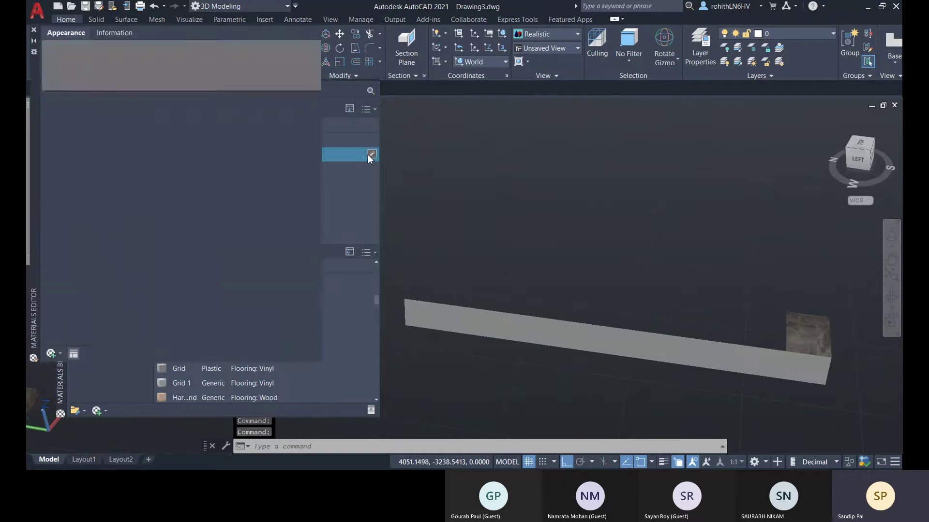
{"action": "scroll", "coordinate": [208, 294], "scroll_direction": "down", "scroll_amount": 2}
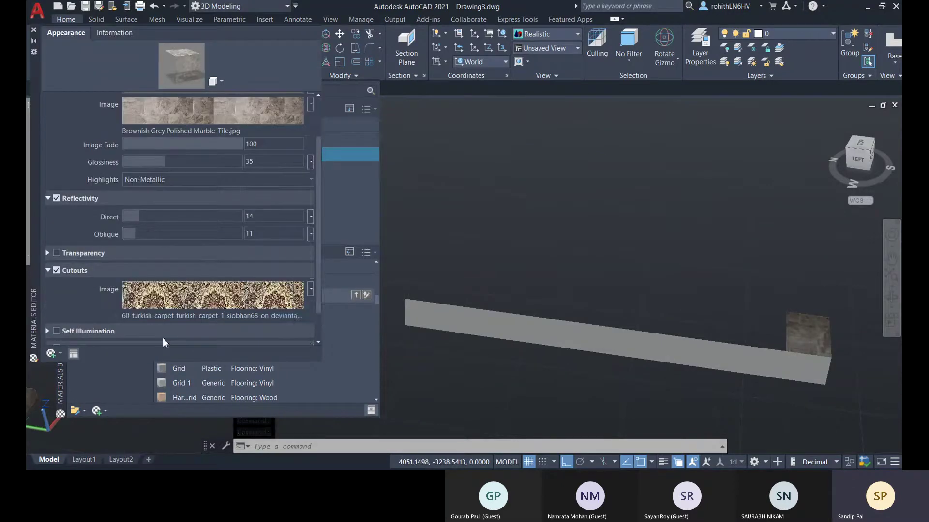
{"action": "left_click", "coordinate": [184, 294]}
{"action": "scroll", "coordinate": [417, 335], "scroll_direction": "down", "scroll_amount": 3}
{"action": "scroll", "coordinate": [414, 387], "scroll_direction": "down", "scroll_amount": 2}
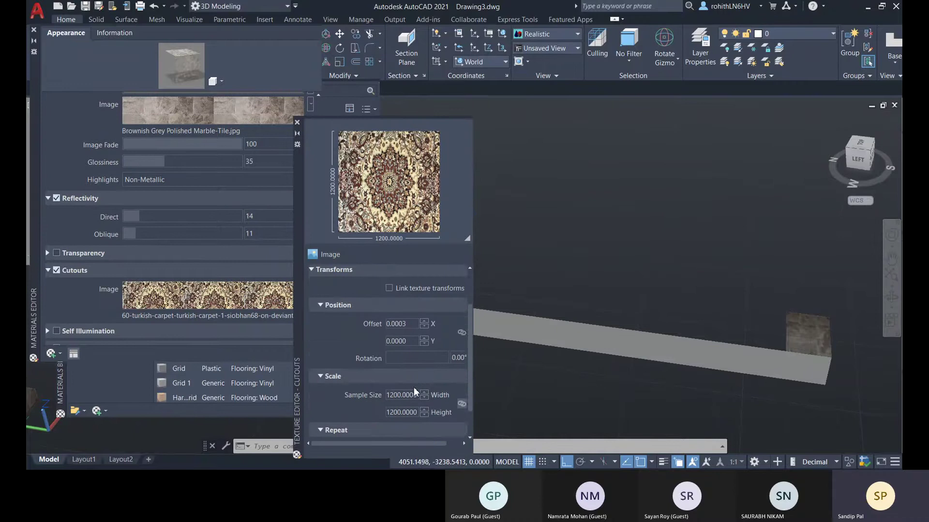
{"action": "scroll", "coordinate": [239, 307], "scroll_direction": "up", "scroll_amount": 2}
{"action": "left_click", "coordinate": [200, 171]}
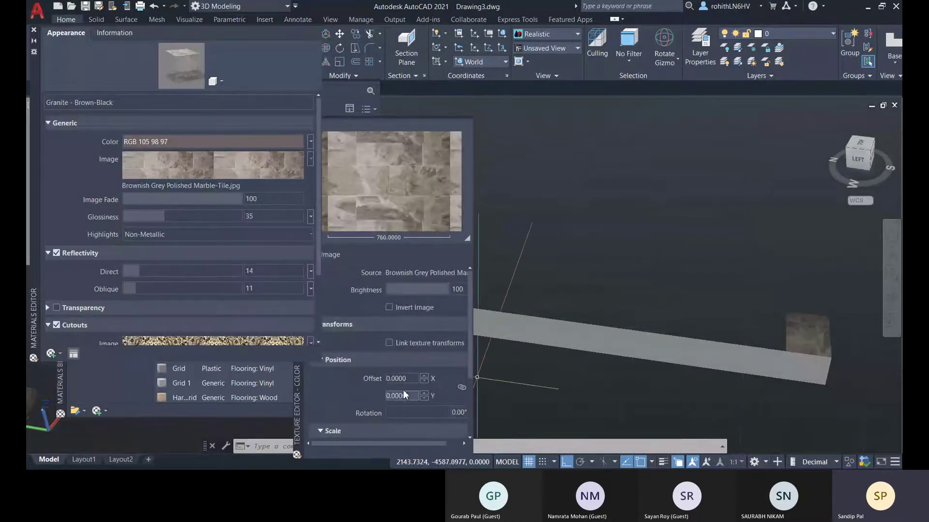
{"action": "scroll", "coordinate": [403, 390], "scroll_direction": "down", "scroll_amount": 2}
{"action": "double_click", "coordinate": [415, 395]}
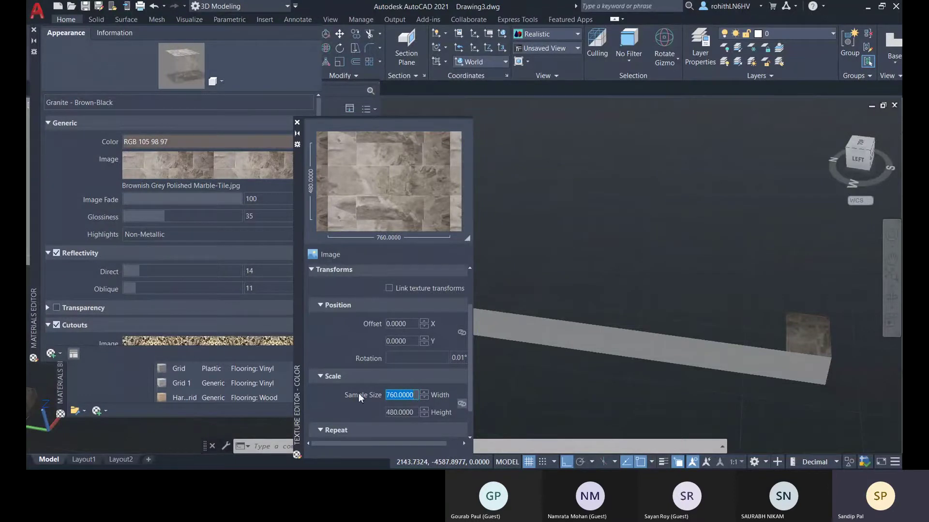
{"action": "left_click", "coordinate": [298, 123]}
{"action": "left_click", "coordinate": [34, 30]}
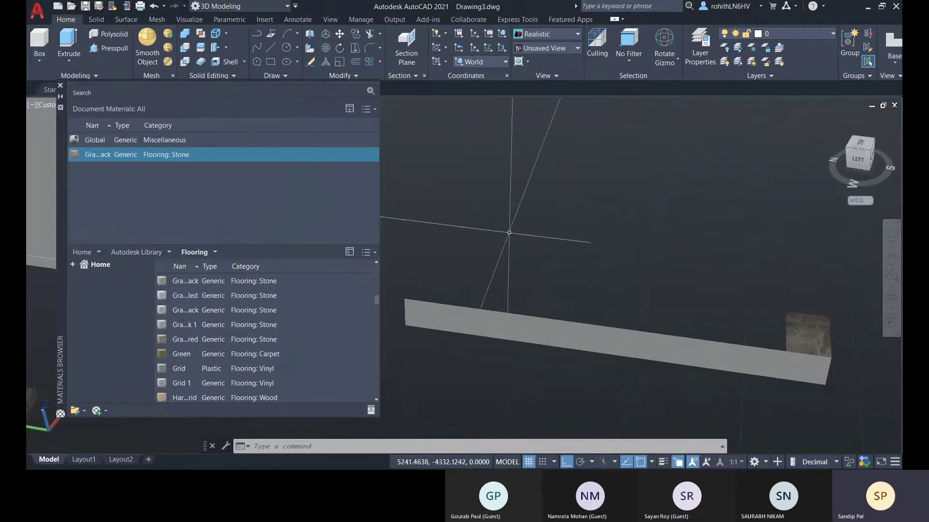
- Try to measure the length of the floor slab's front edge with the Distance command
{"action": "scroll", "coordinate": [509, 232], "scroll_direction": "down", "scroll_amount": 2}
{"action": "left_click", "coordinate": [60, 86]}
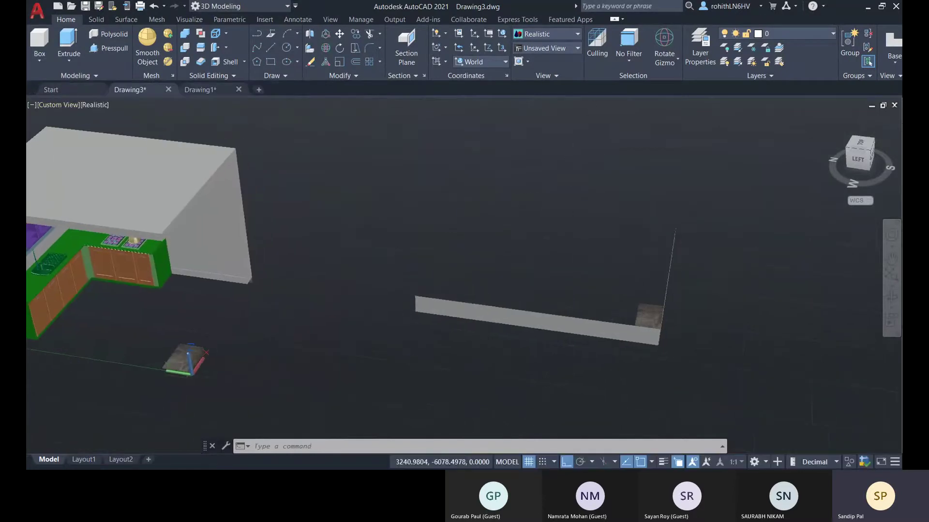
{"action": "left_click", "coordinate": [546, 307]}
{"action": "type", "text": "d"}
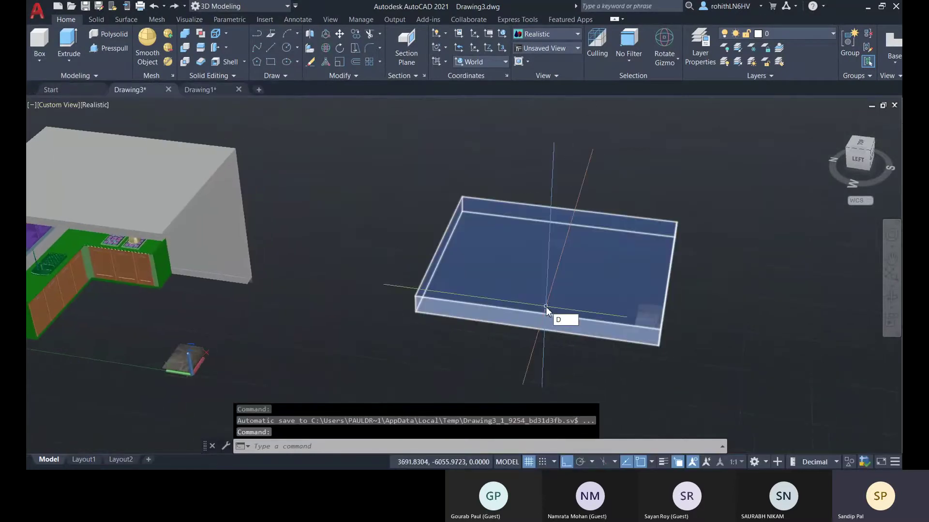
{"action": "type", "text": "ist"}
{"action": "key", "text": "Return"}
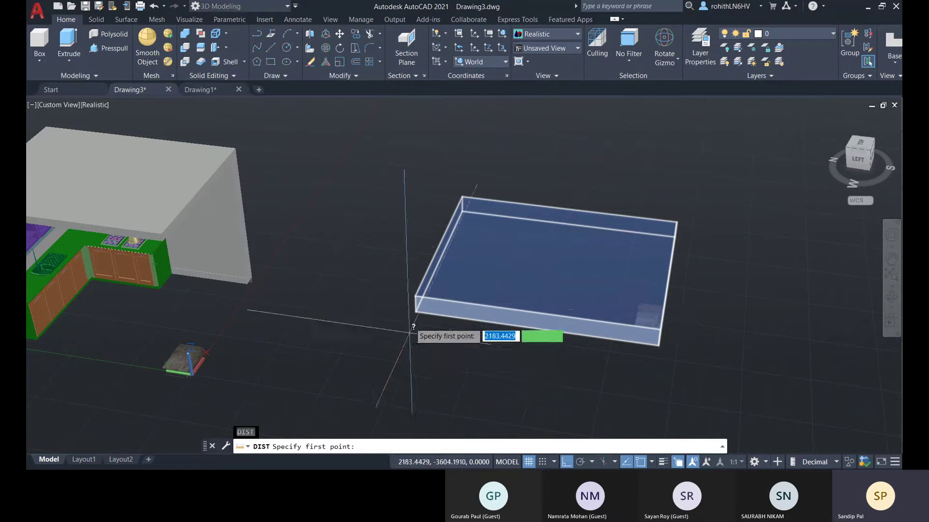
{"action": "left_click", "coordinate": [415, 309]}
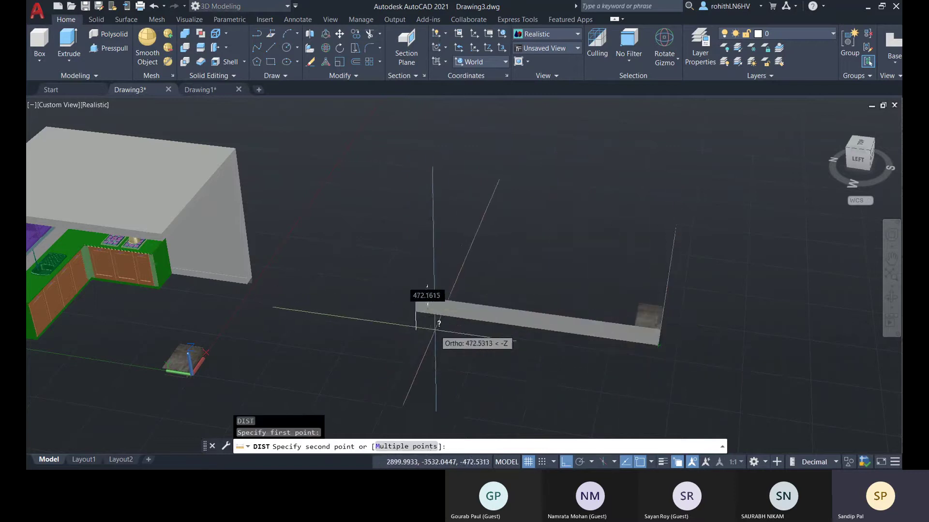
{"action": "middle_click_drag", "start_coordinate": [435, 328], "coordinate": [489, 334], "text": "shift"}
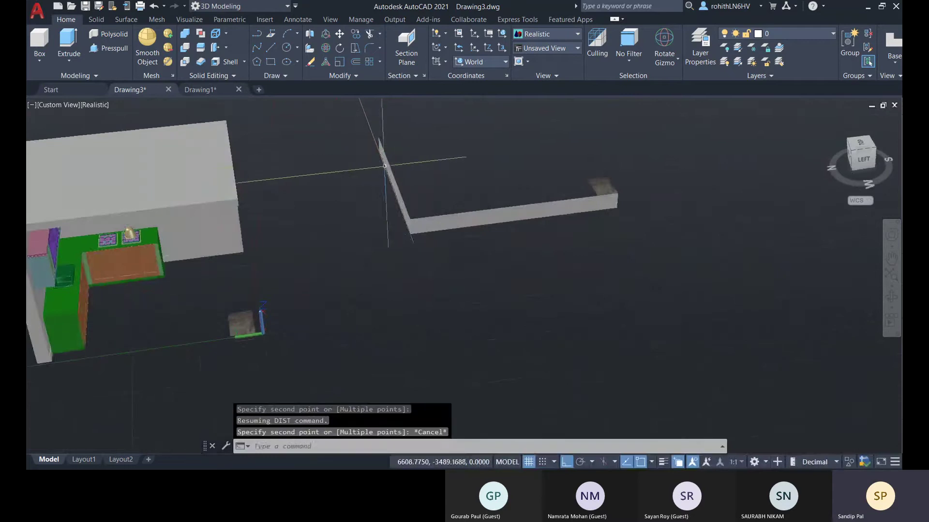
{"action": "middle_click_drag", "start_coordinate": [379, 174], "coordinate": [445, 321], "text": "shift"}
{"action": "key", "text": "Escape"}
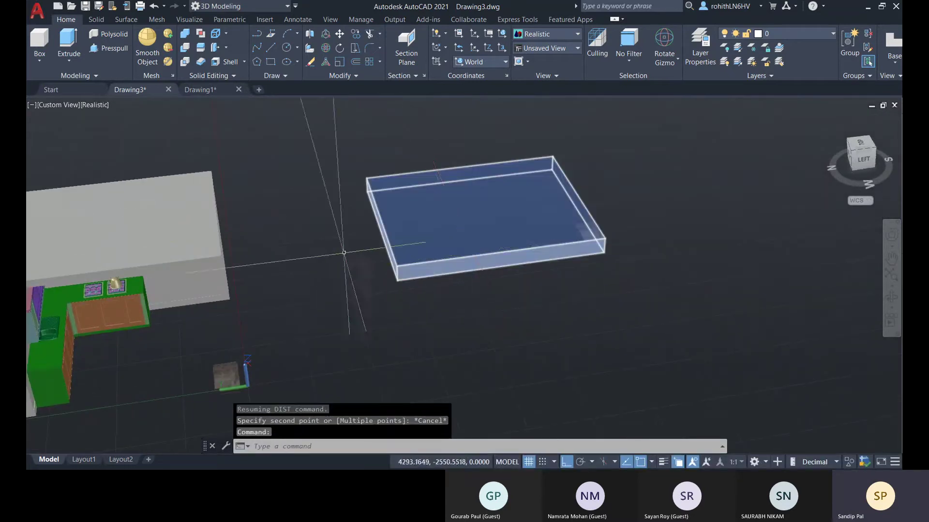
- Open the colour image texture of the Granite - Brown-Black material for editing
{"action": "type", "text": "mat"}
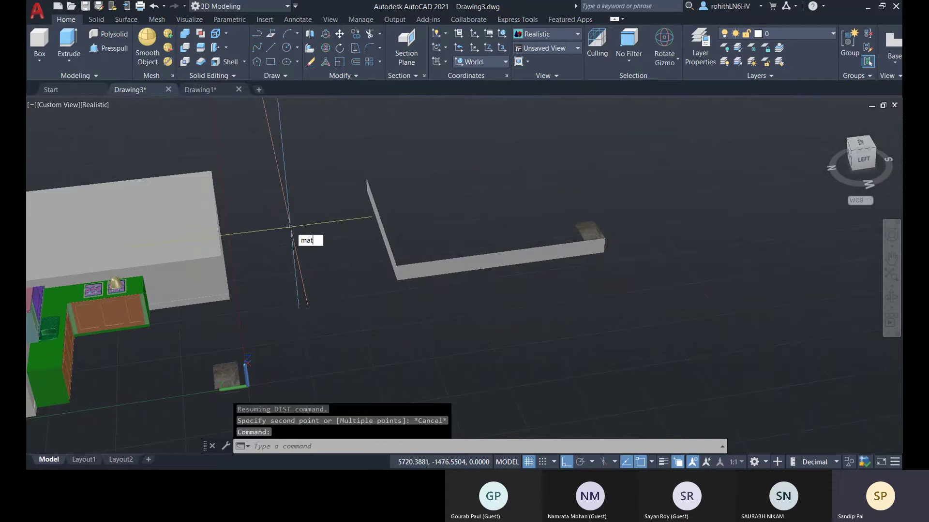
{"action": "key", "text": "Return"}
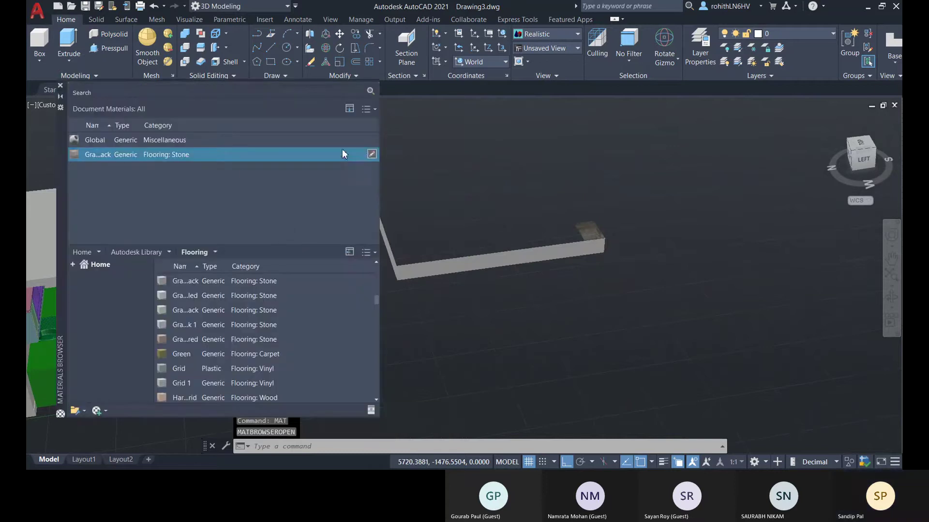
{"action": "left_click", "coordinate": [372, 154]}
{"action": "left_click", "coordinate": [180, 169]}
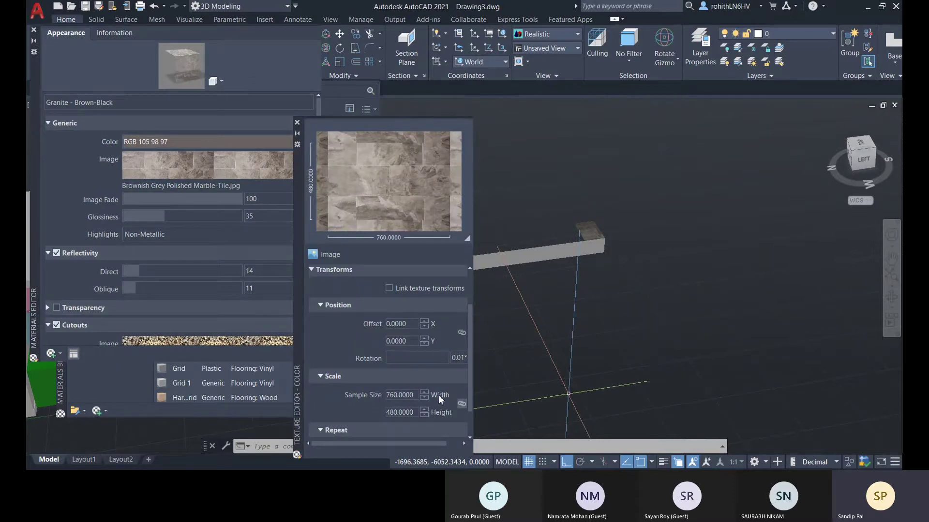
- Set the marble tile texture's sample size to 4863 wide and 4054 high
{"action": "left_click", "coordinate": [462, 404]}
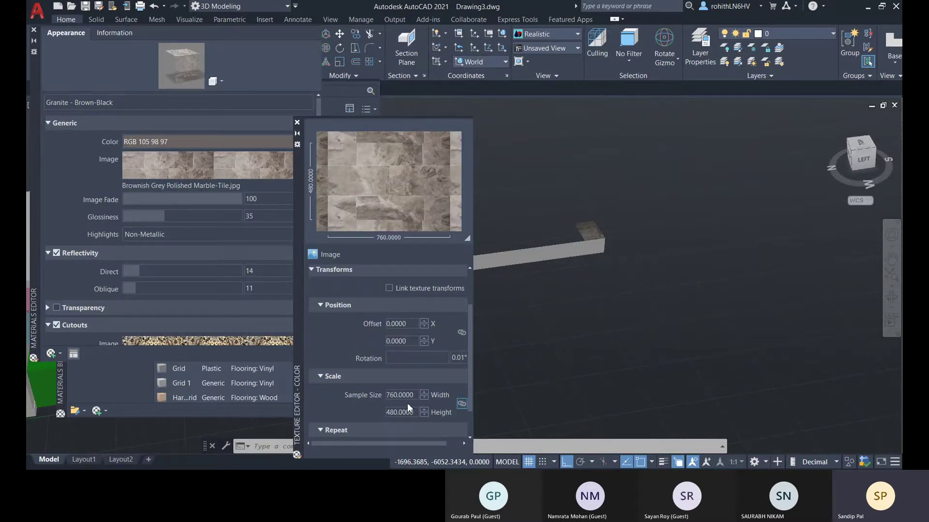
{"action": "left_click", "coordinate": [399, 412]}
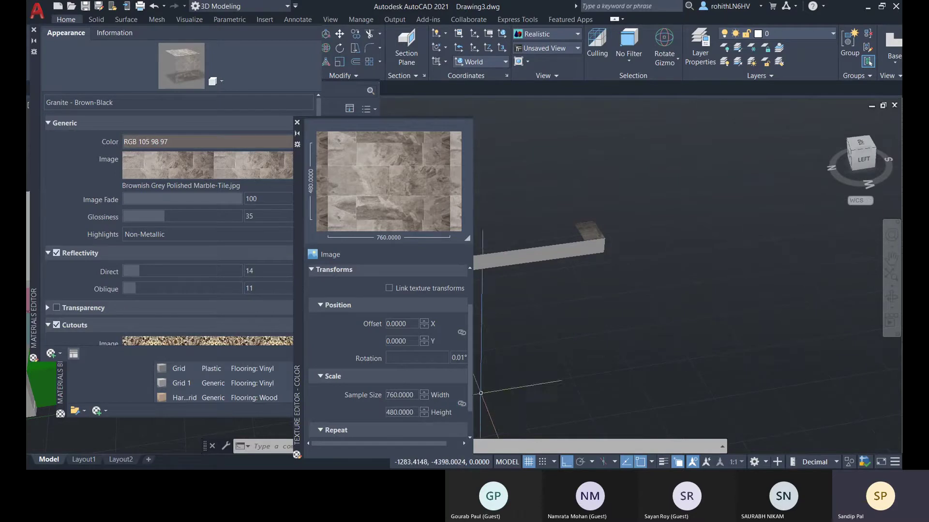
{"action": "double_click", "coordinate": [400, 395]}
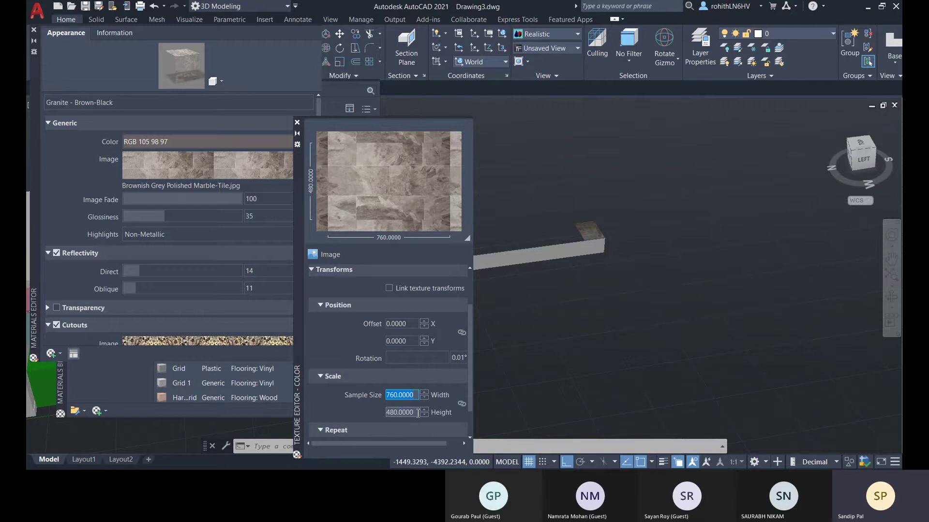
{"action": "type", "text": "4863"}
{"action": "key", "text": "Tab"}
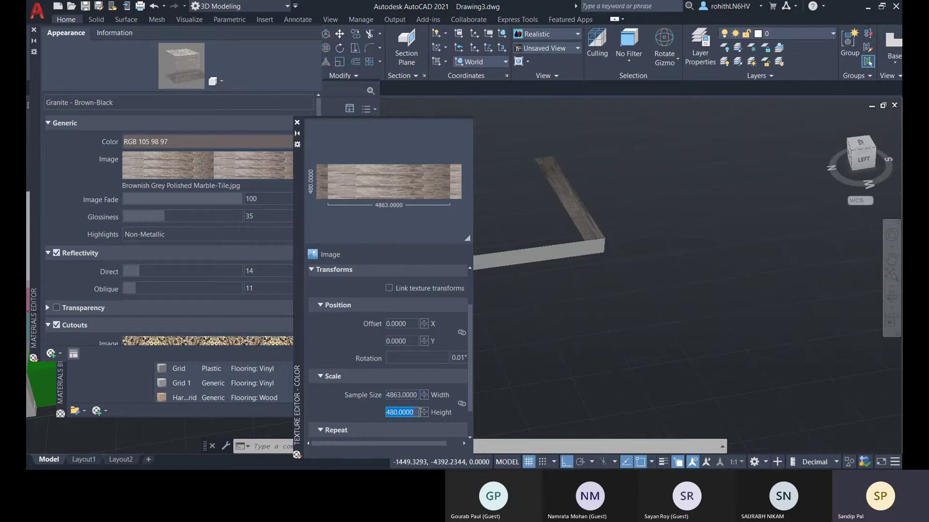
{"action": "type", "text": "4054"}
{"action": "left_click", "coordinate": [414, 342]}
{"action": "middle_click_drag", "start_coordinate": [622, 292], "coordinate": [629, 295]}
{"action": "left_click_drag", "start_coordinate": [629, 295], "coordinate": [796, 327]}
{"action": "key", "text": "Escape"}
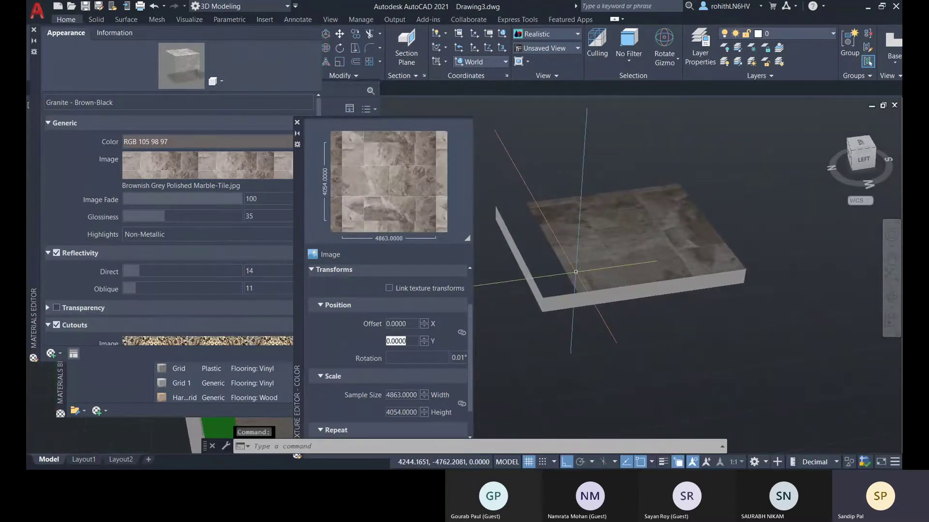
- Set the marble tile texture's sample size to 4054 wide and 4863 high and check the coverage on the slab
{"action": "left_click", "coordinate": [415, 395]}
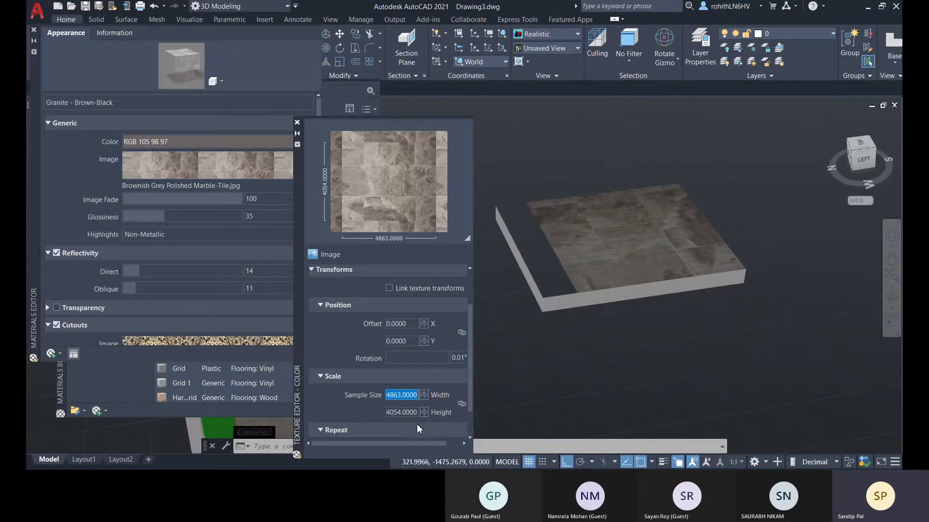
{"action": "type", "text": "4054"}
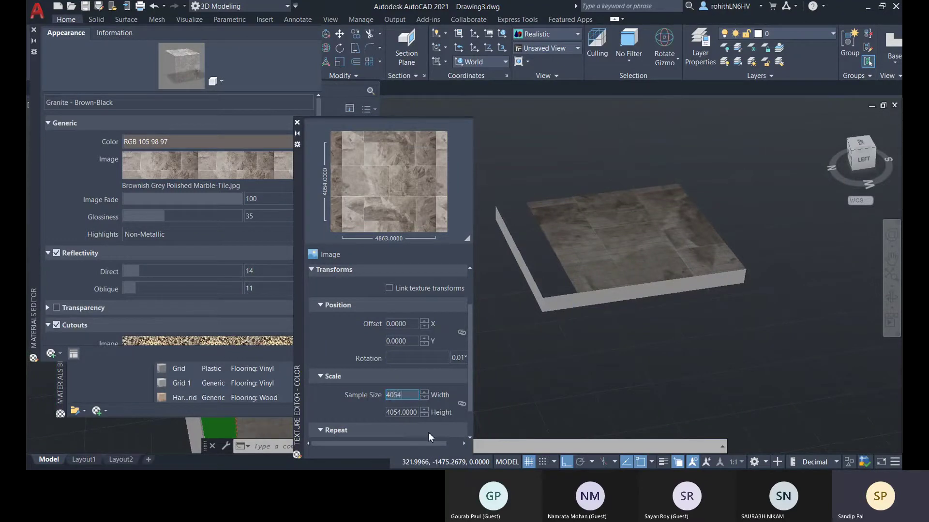
{"action": "left_click", "coordinate": [412, 413]}
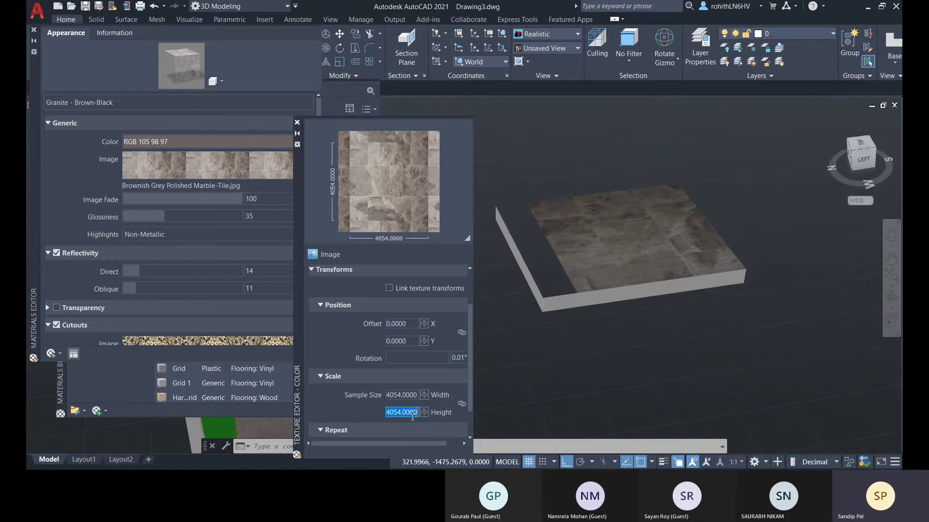
{"action": "type", "text": "4863"}
{"action": "left_click", "coordinate": [417, 395]}
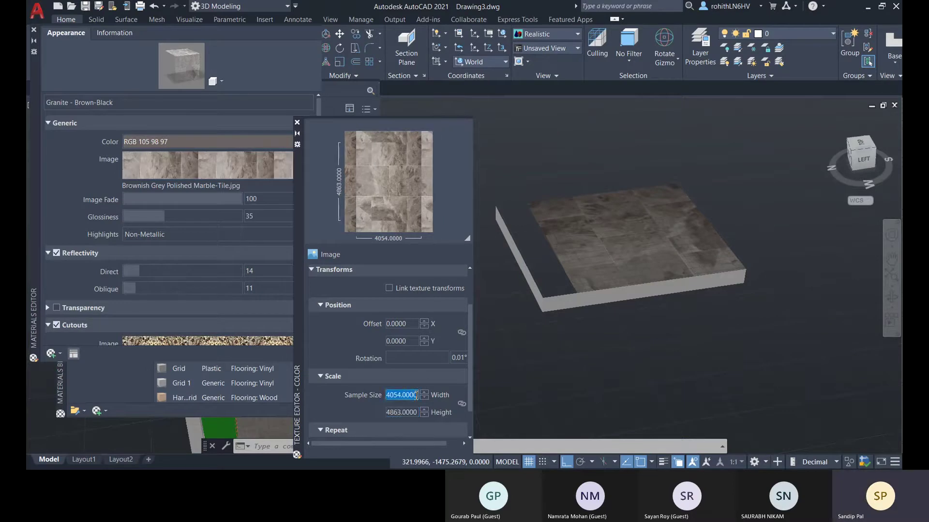
{"action": "middle_click_drag", "start_coordinate": [598, 268], "coordinate": [609, 267]}
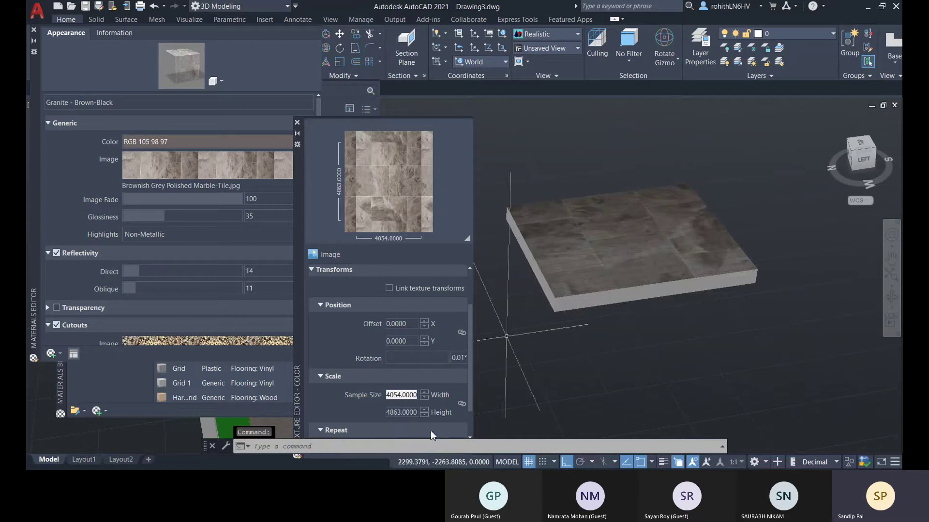
{"action": "scroll", "coordinate": [673, 185], "scroll_direction": "up", "scroll_amount": 5}
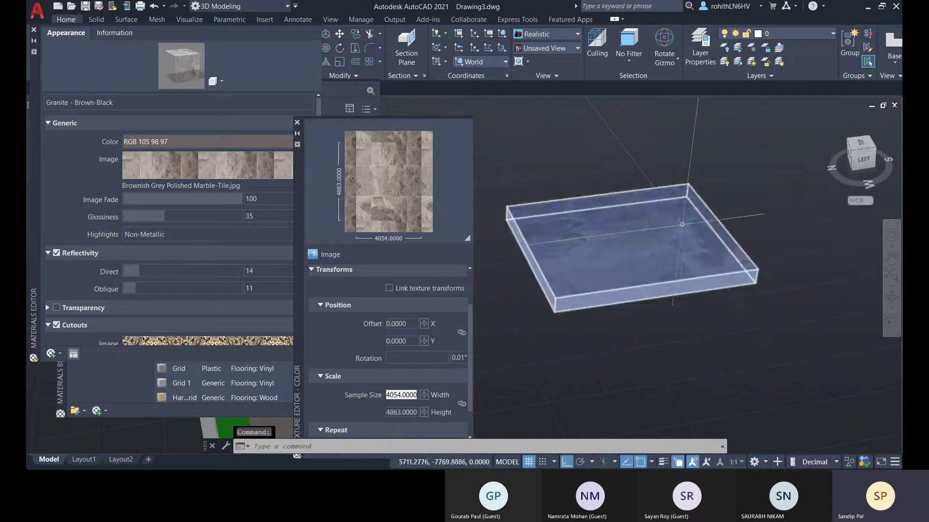
{"action": "scroll", "coordinate": [689, 272], "scroll_direction": "down", "scroll_amount": 5}
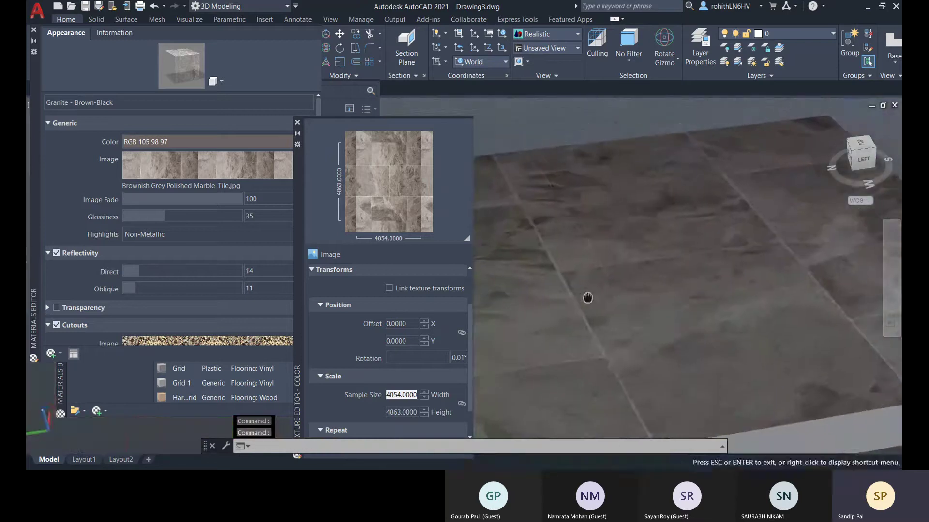
{"action": "scroll", "coordinate": [738, 330], "scroll_direction": "up", "scroll_amount": 3}
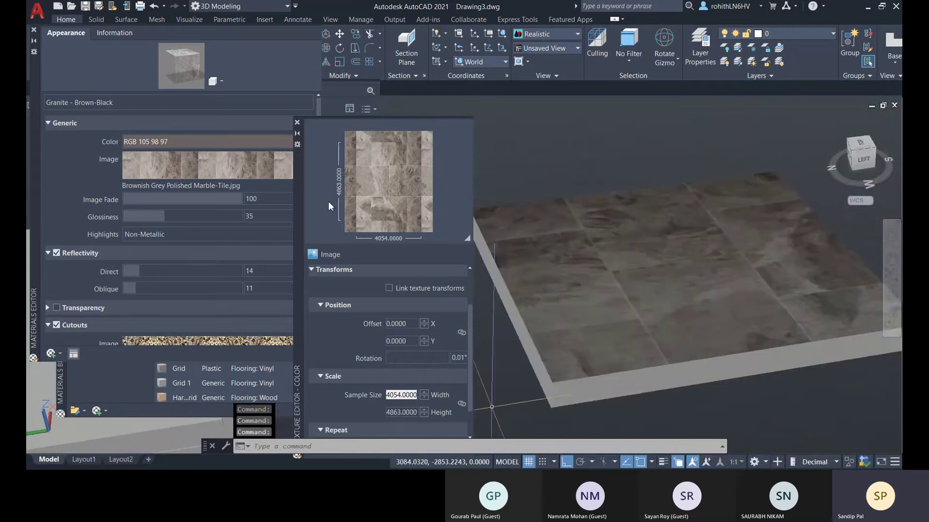
- Close the colour texture editor and open the Cutouts carpet image of the granite material for editing
{"action": "left_click", "coordinate": [297, 124]}
{"action": "scroll", "coordinate": [245, 341], "scroll_direction": "down", "scroll_amount": 3}
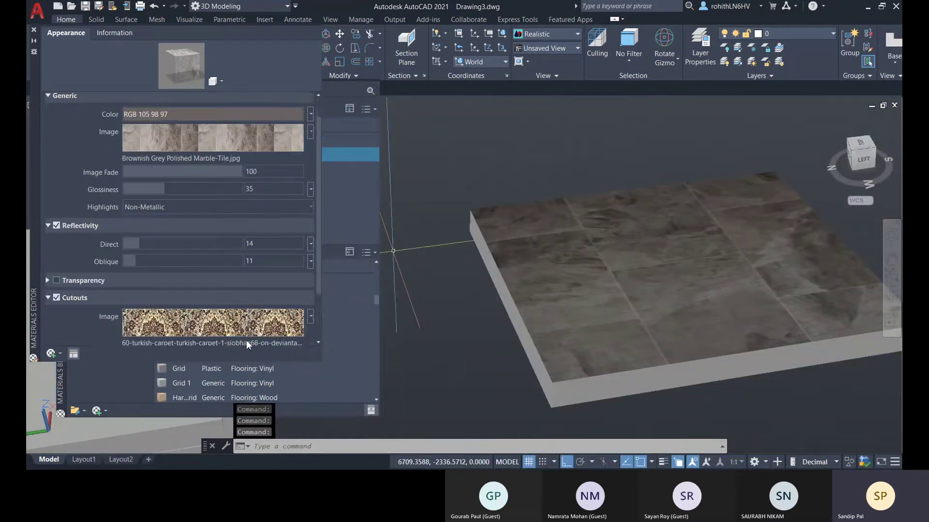
{"action": "left_click", "coordinate": [236, 278]}
{"action": "scroll", "coordinate": [426, 352], "scroll_direction": "down", "scroll_amount": 1}
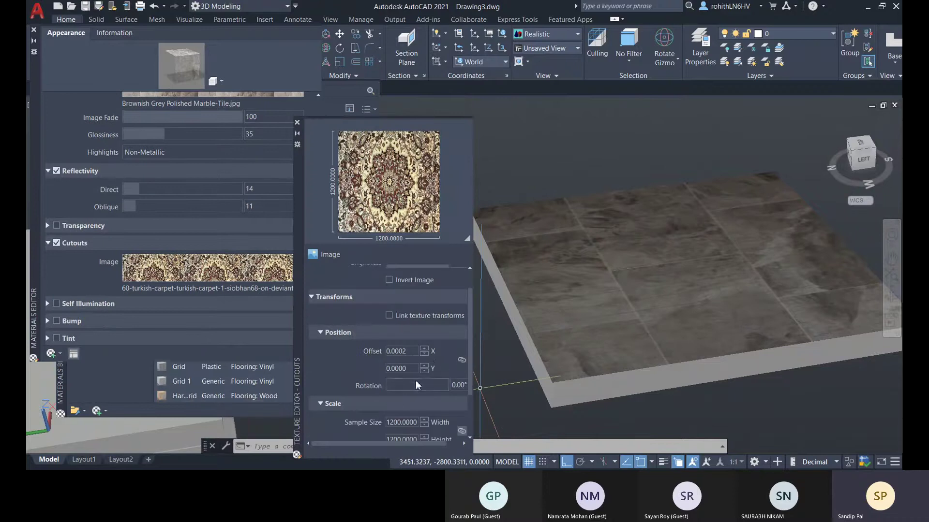
- Set the position offset of the cutout carpet image to 100 in both X and Y
{"action": "left_click", "coordinate": [425, 354]}
{"action": "left_click", "coordinate": [426, 354]}
{"action": "left_click", "coordinate": [425, 354]}
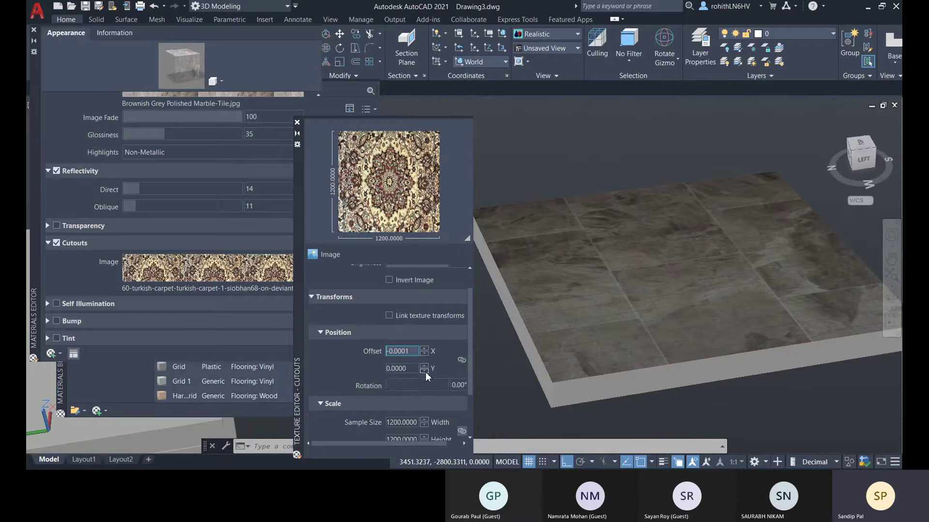
{"action": "left_click", "coordinate": [426, 348]}
{"action": "type", "text": "100"}
{"action": "left_click", "coordinate": [419, 369]}
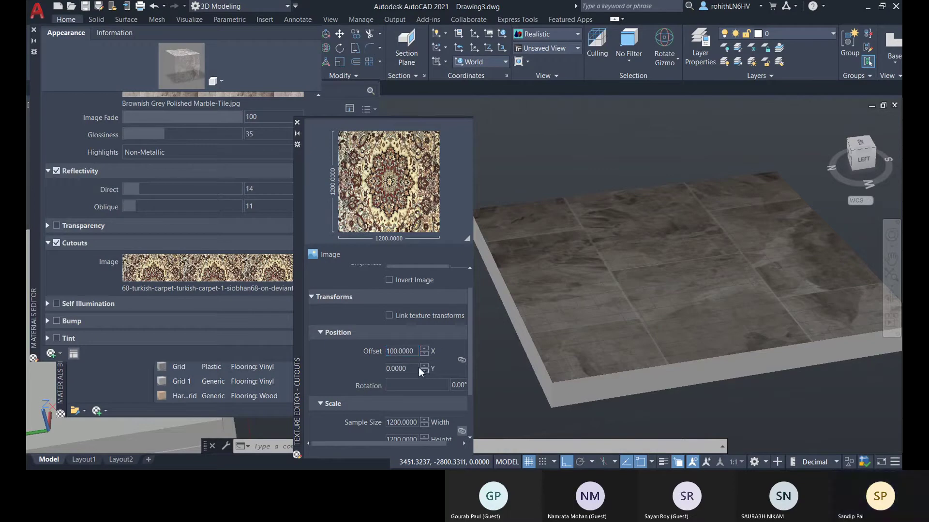
{"action": "double_click", "coordinate": [414, 368]}
{"action": "type", "text": "1"}
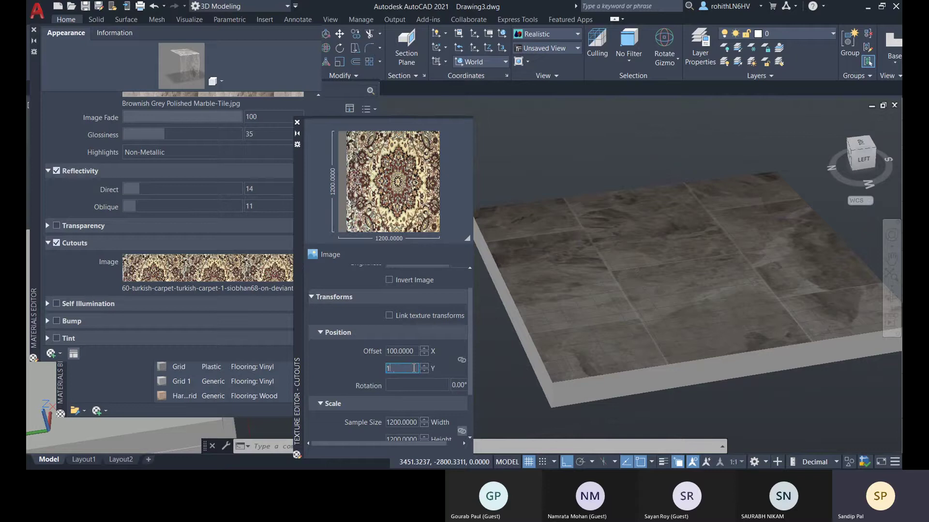
{"action": "key", "text": "Return"}
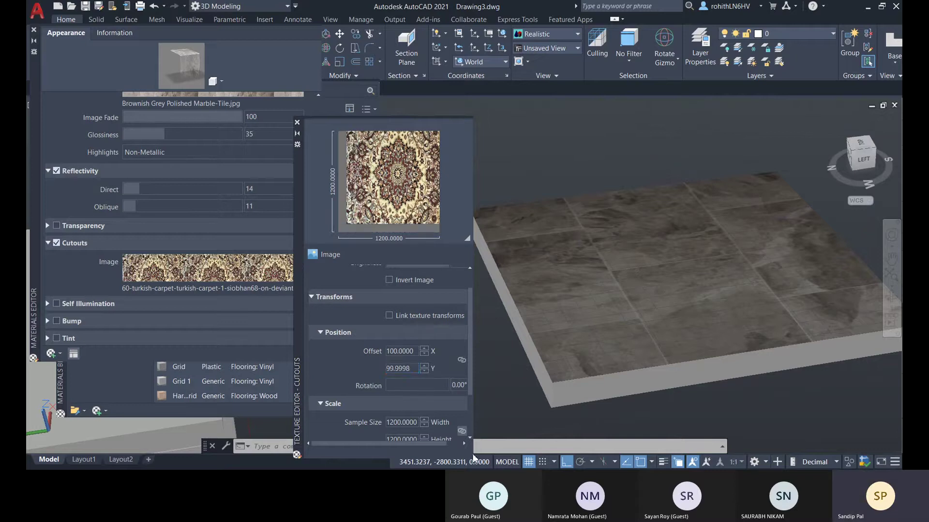
- Set the cutout carpet image's sample size to 2000 in width and height
{"action": "scroll", "coordinate": [426, 411], "scroll_direction": "down", "scroll_amount": 1}
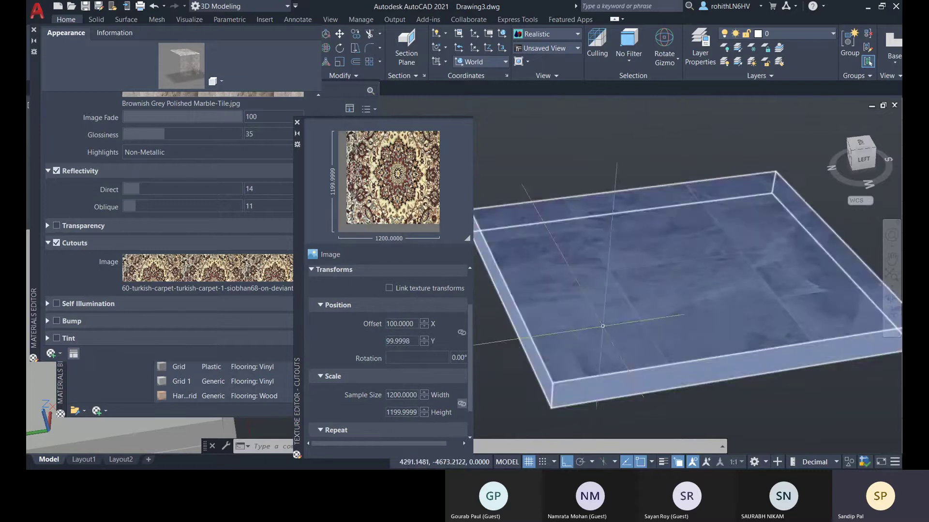
{"action": "double_click", "coordinate": [407, 395]}
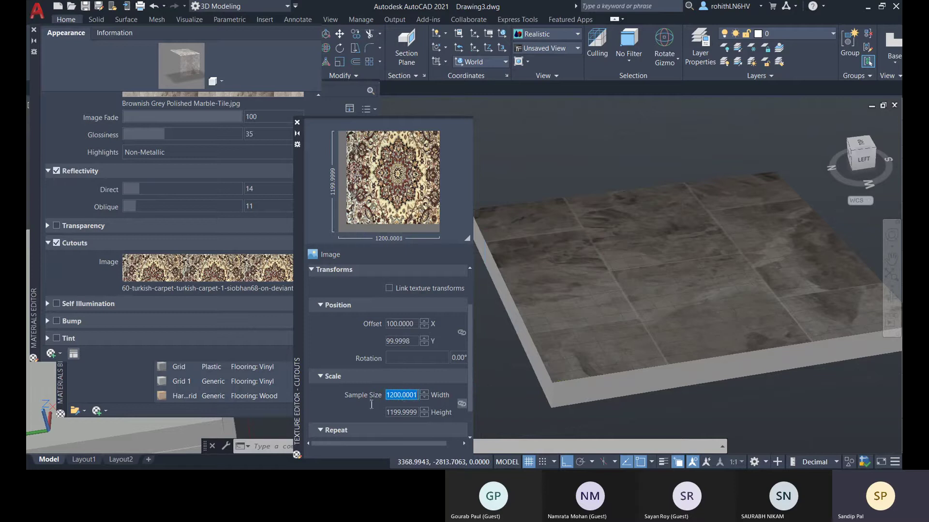
{"action": "type", "text": "2000"}
{"action": "key", "text": "Return"}
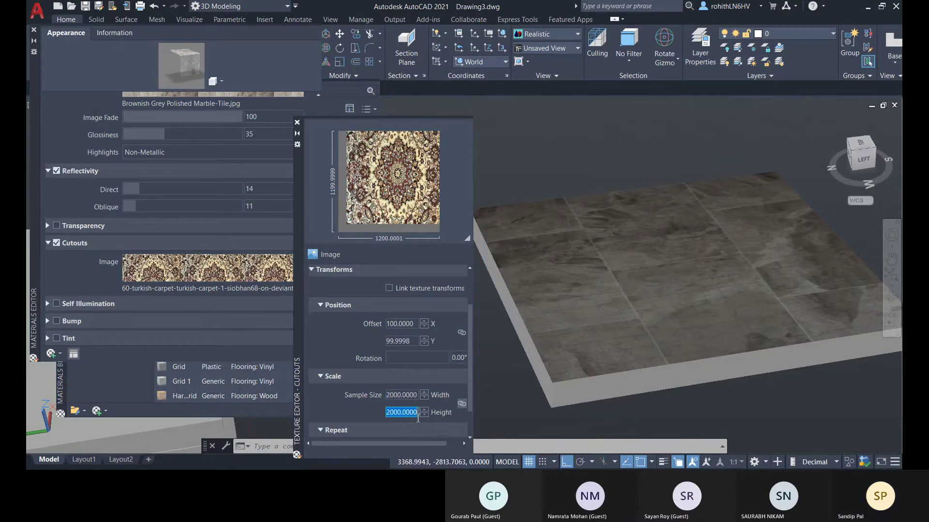
- Examine the textured floor slab from several angles and up close to check the cutout image's effect
{"action": "scroll", "coordinate": [626, 333], "scroll_direction": "down", "scroll_amount": 3}
{"action": "middle_click_drag", "start_coordinate": [627, 333], "coordinate": [798, 366], "text": "shift"}
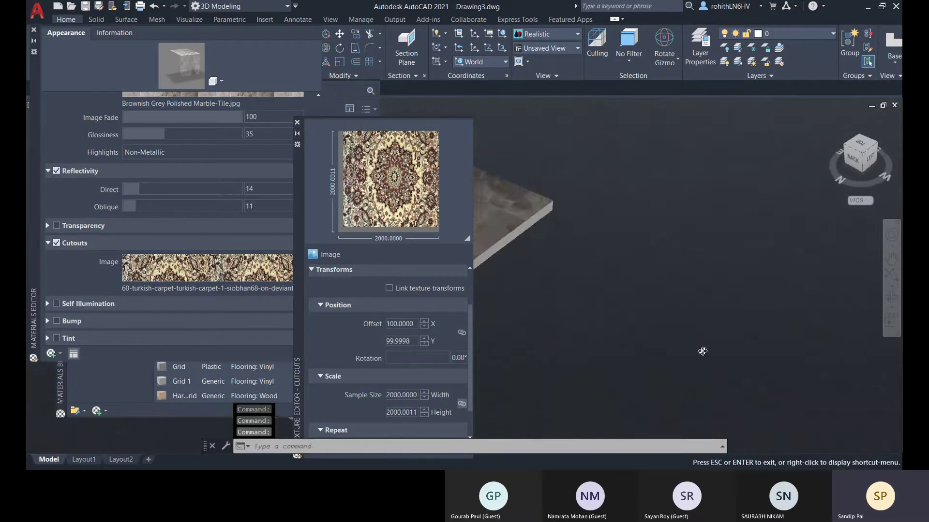
{"action": "middle_click_drag", "start_coordinate": [702, 351], "coordinate": [774, 386], "text": "shift"}
{"action": "middle_click_drag", "start_coordinate": [678, 321], "coordinate": [832, 358]}
{"action": "middle_click_drag", "start_coordinate": [508, 319], "coordinate": [902, 449]}
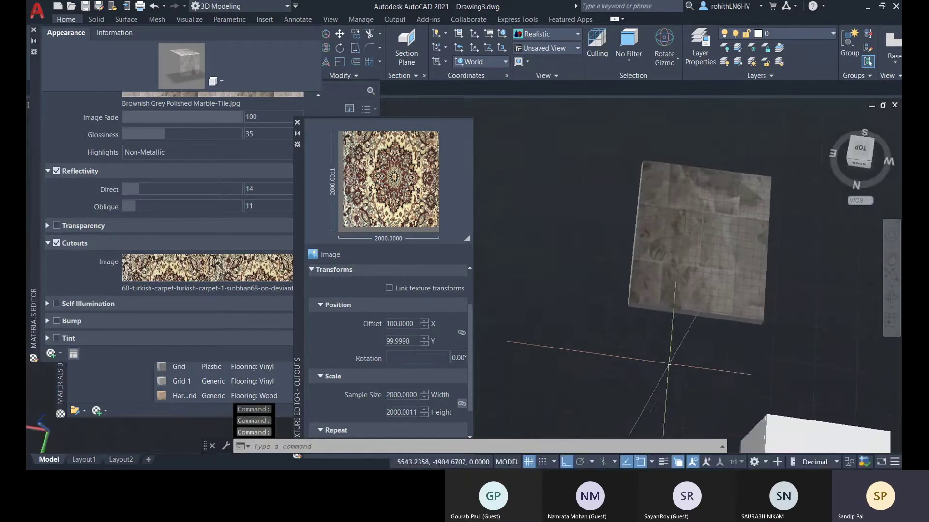
{"action": "middle_click_drag", "start_coordinate": [647, 354], "coordinate": [624, 285], "text": "shift"}
{"action": "scroll", "coordinate": [706, 257], "scroll_direction": "up", "scroll_amount": 3}
{"action": "scroll", "coordinate": [659, 339], "scroll_direction": "up", "scroll_amount": 3}
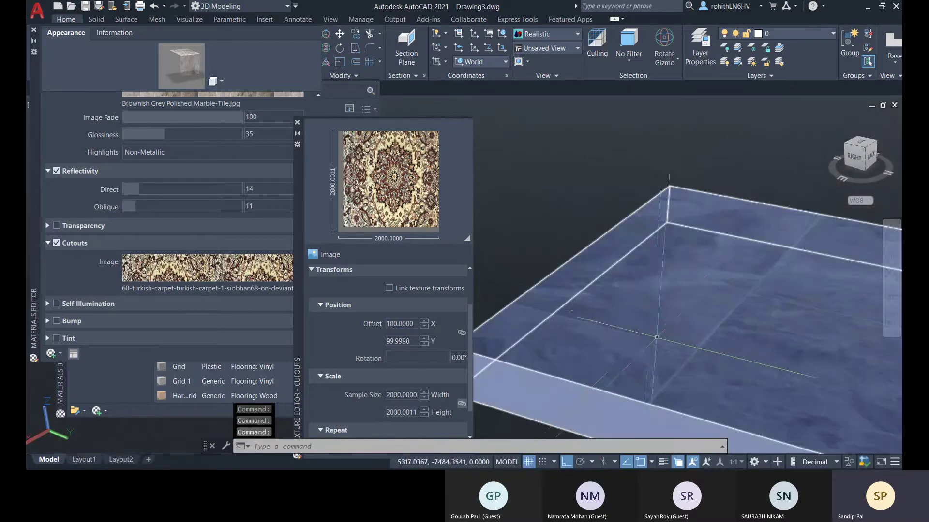
{"action": "middle_click_drag", "start_coordinate": [659, 338], "coordinate": [628, 296]}
{"action": "scroll", "coordinate": [716, 270], "scroll_direction": "down", "scroll_amount": 4}
{"action": "middle_click_drag", "start_coordinate": [716, 271], "coordinate": [493, 305], "text": "shift"}
{"action": "scroll", "coordinate": [622, 280], "scroll_direction": "up", "scroll_amount": 4}
{"action": "middle_click_drag", "start_coordinate": [622, 281], "coordinate": [625, 257]}
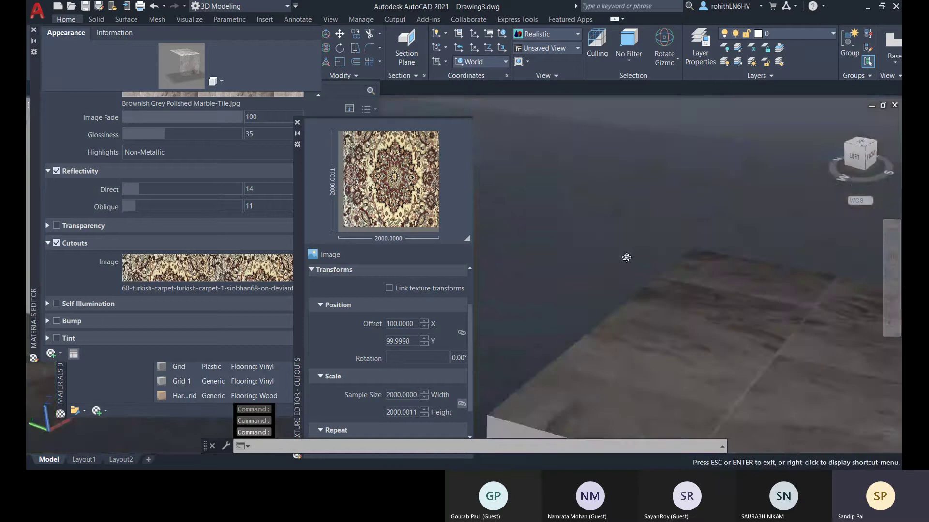
- Close the cutout image's texture editor and move the Materials Editor clear of the Materials Browser
{"action": "middle_click_drag", "start_coordinate": [658, 340], "coordinate": [542, 282]}
{"action": "key", "text": "Escape"}
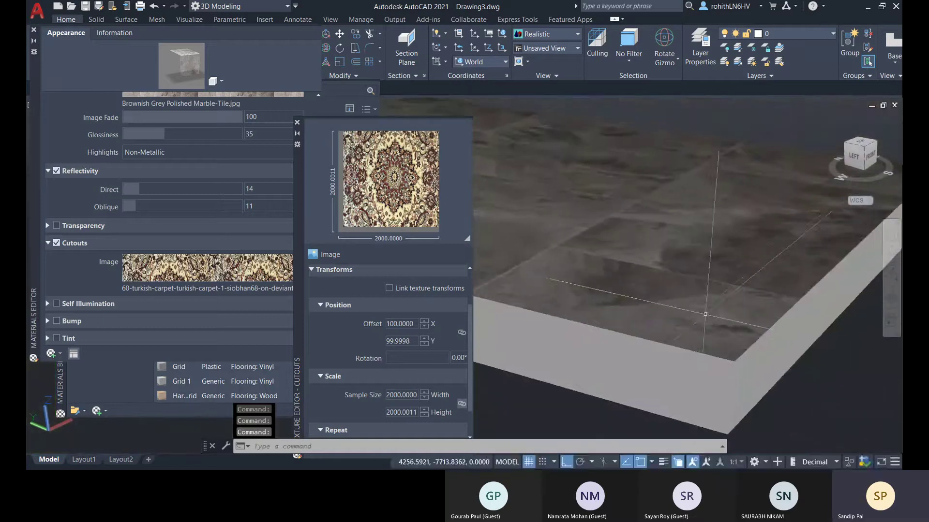
{"action": "scroll", "coordinate": [506, 313], "scroll_direction": "down", "scroll_amount": 5}
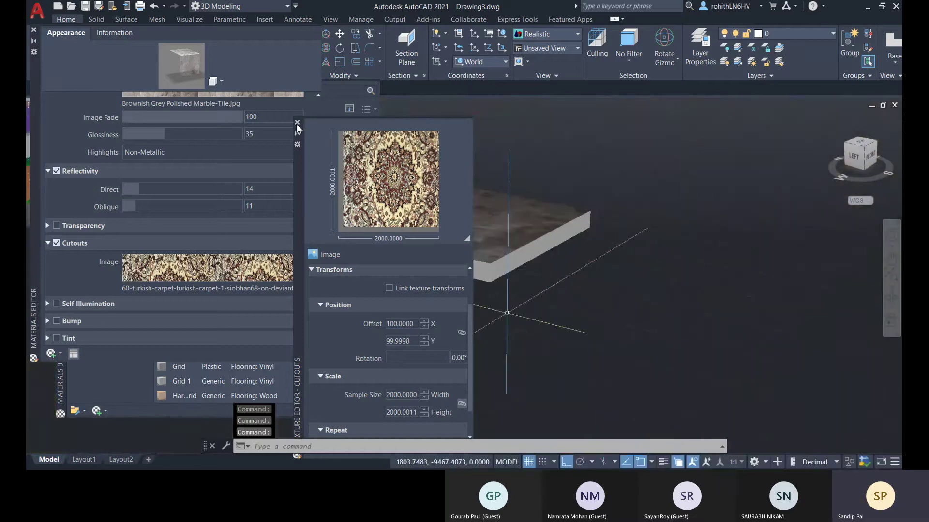
{"action": "left_click", "coordinate": [297, 122]}
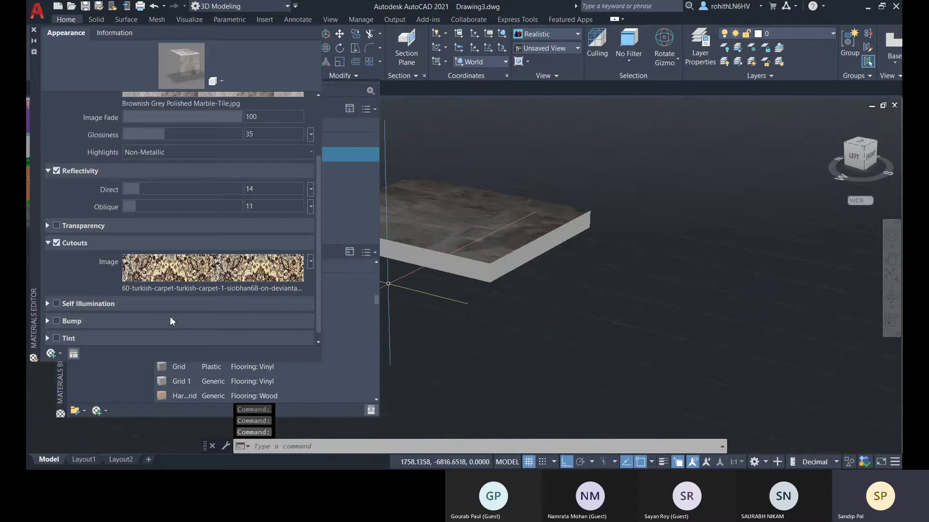
{"action": "left_click_drag", "start_coordinate": [34, 337], "coordinate": [486, 317]}
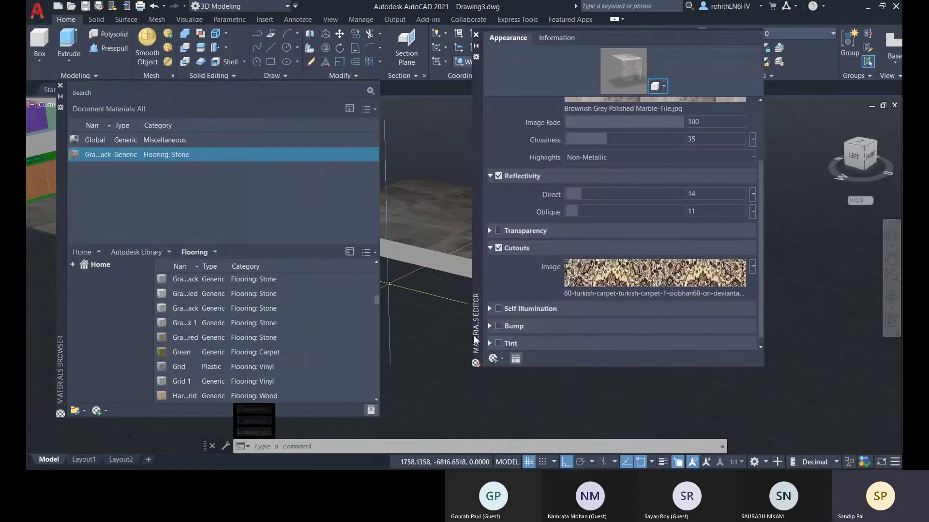
{"action": "middle_click_drag", "start_coordinate": [457, 317], "coordinate": [458, 366], "text": "shift"}
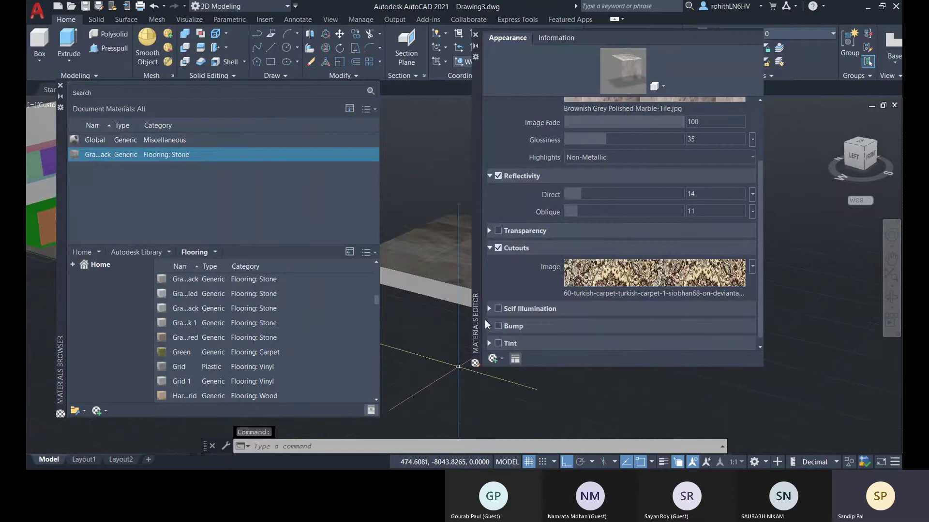
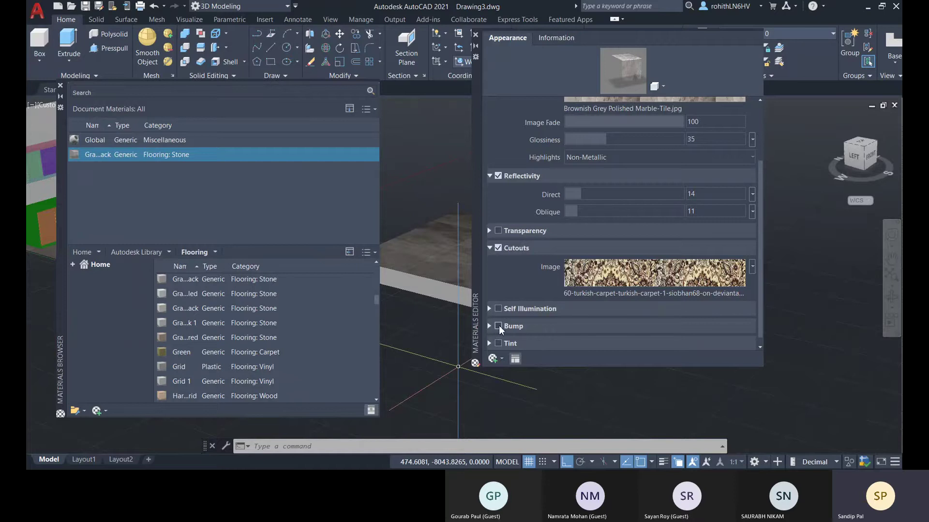
- Turn off the granite material's Cutouts and close the Materials Editor
{"action": "left_click", "coordinate": [497, 247]}
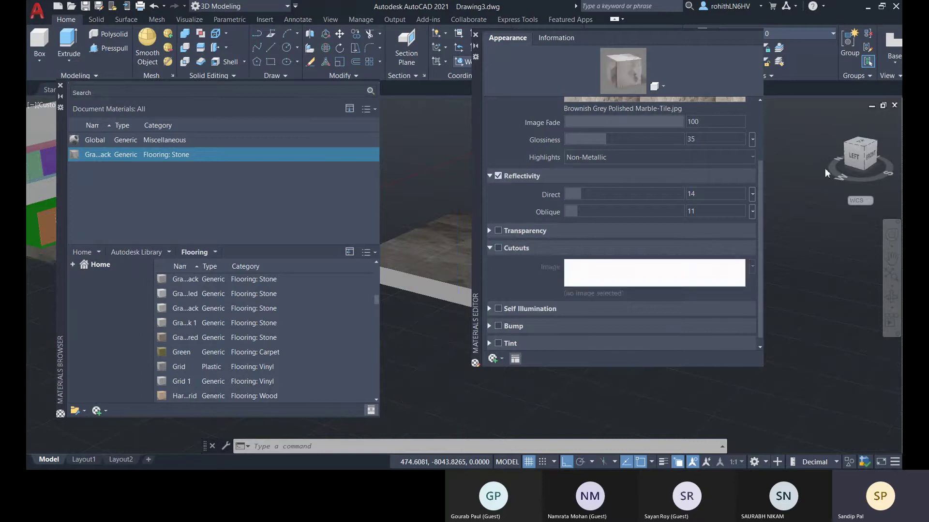
{"action": "left_click", "coordinate": [475, 35]}
- Examine the floor slab's tile joints and surface from above and up close with the cutouts disabled
{"action": "scroll", "coordinate": [541, 276], "scroll_direction": "up", "scroll_amount": 4}
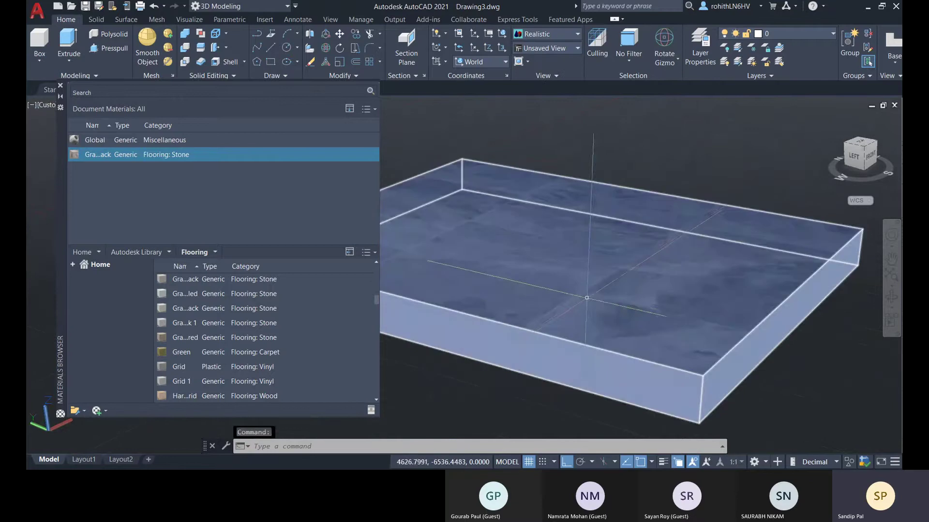
{"action": "middle_click_drag", "start_coordinate": [552, 259], "coordinate": [672, 334], "text": "shift"}
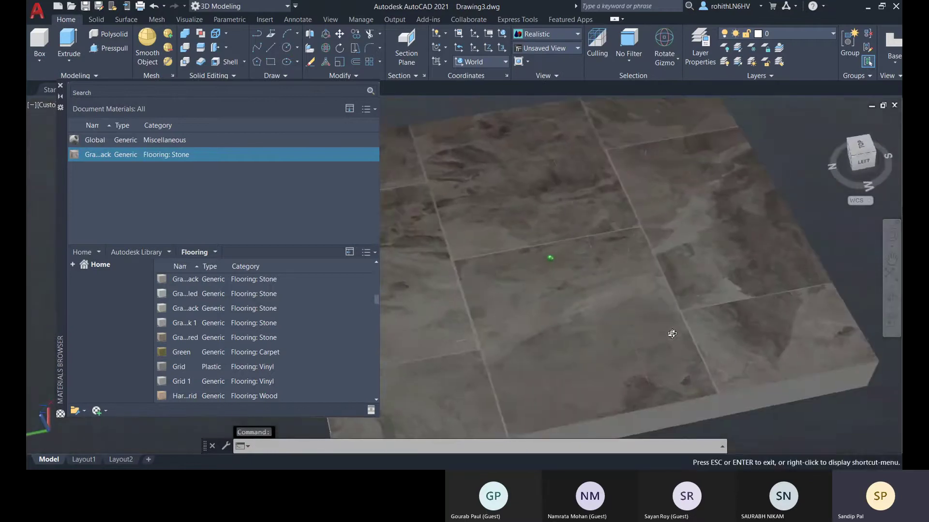
{"action": "scroll", "coordinate": [414, 208], "scroll_direction": "up", "scroll_amount": 5}
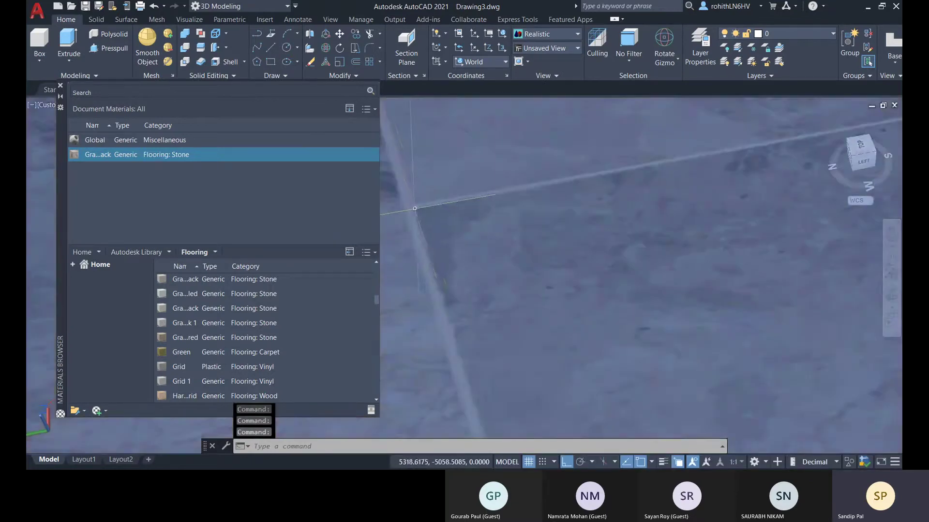
{"action": "scroll", "coordinate": [465, 202], "scroll_direction": "down", "scroll_amount": 5}
{"action": "middle_click_drag", "start_coordinate": [464, 202], "coordinate": [598, 241]}
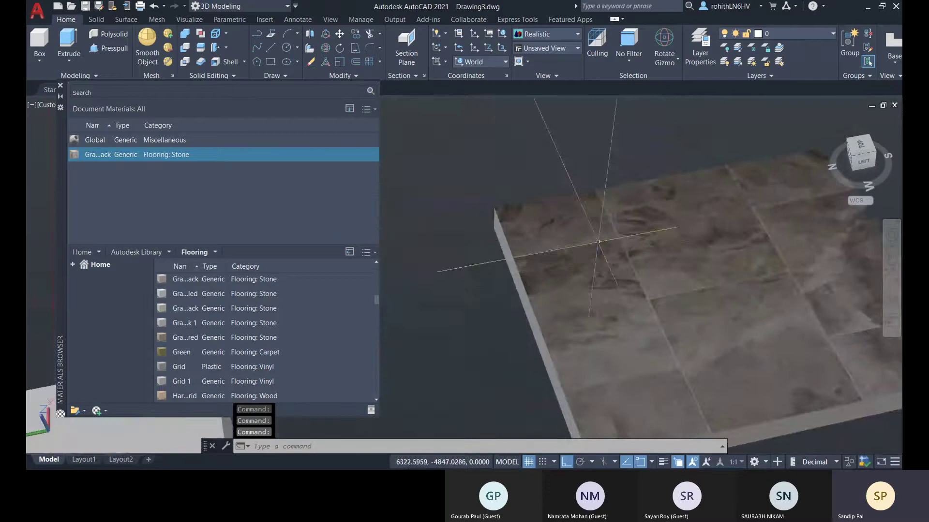
{"action": "scroll", "coordinate": [598, 242], "scroll_direction": "down", "scroll_amount": 4}
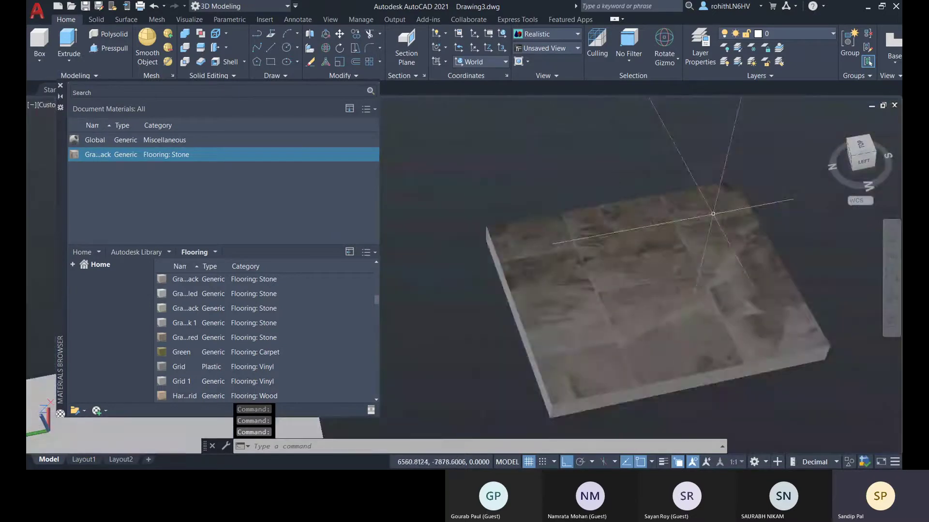
{"action": "left_click", "coordinate": [570, 226]}
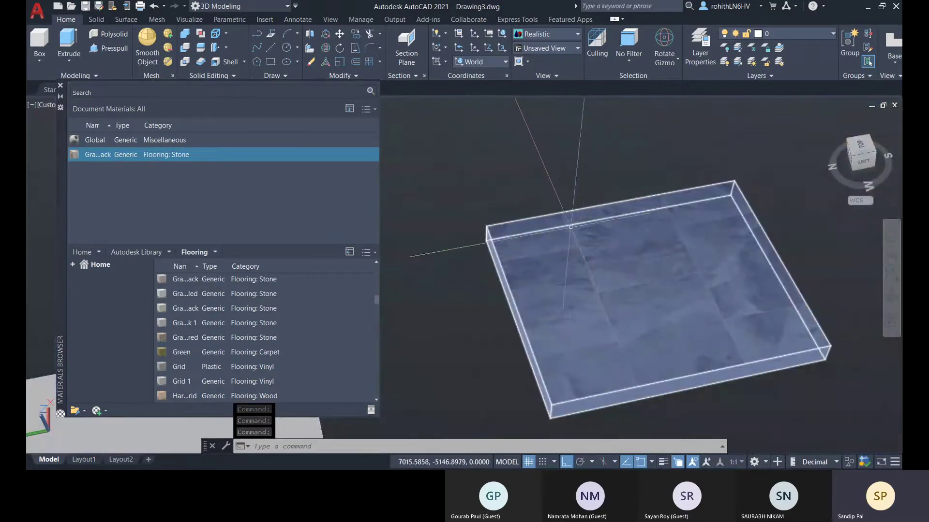
{"action": "scroll", "coordinate": [632, 232], "scroll_direction": "up", "scroll_amount": 2}
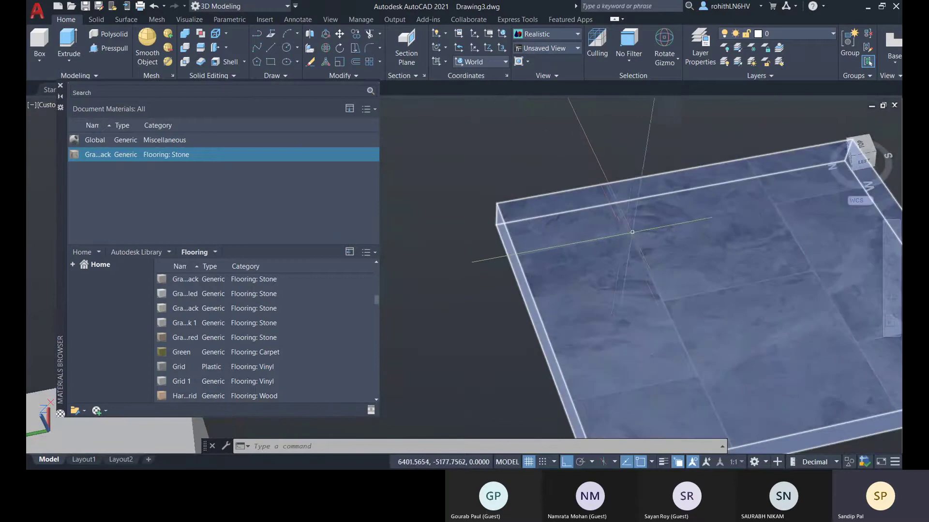
{"action": "scroll", "coordinate": [623, 233], "scroll_direction": "up", "scroll_amount": 3}
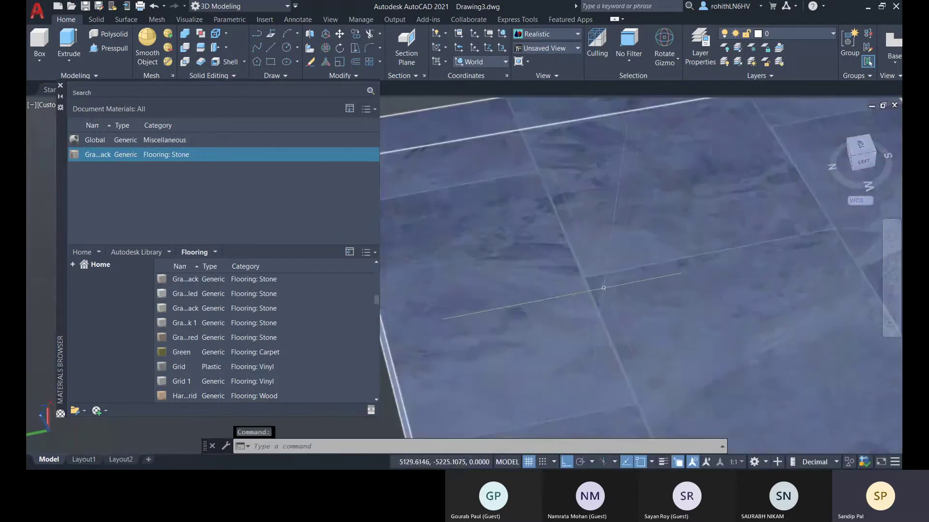
{"action": "middle_click_drag", "start_coordinate": [608, 329], "coordinate": [497, 215]}
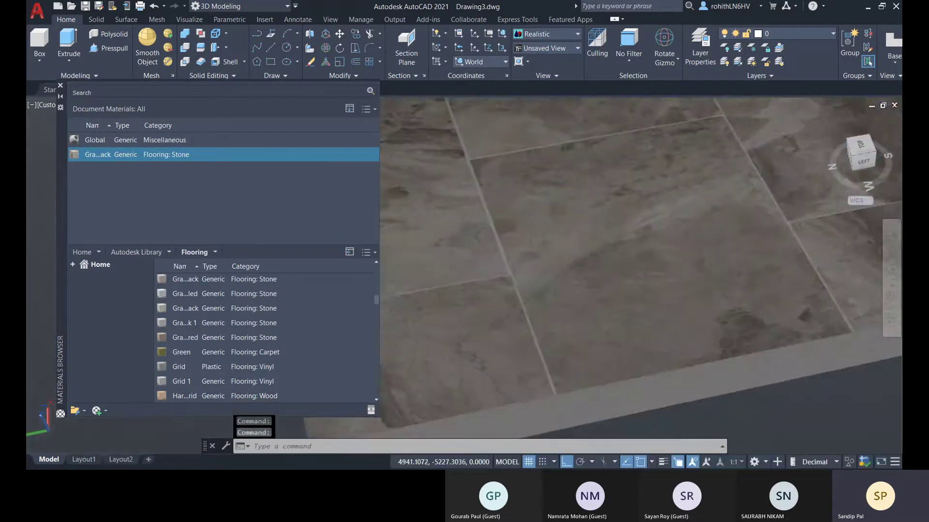
{"action": "scroll", "coordinate": [532, 322], "scroll_direction": "up", "scroll_amount": 3}
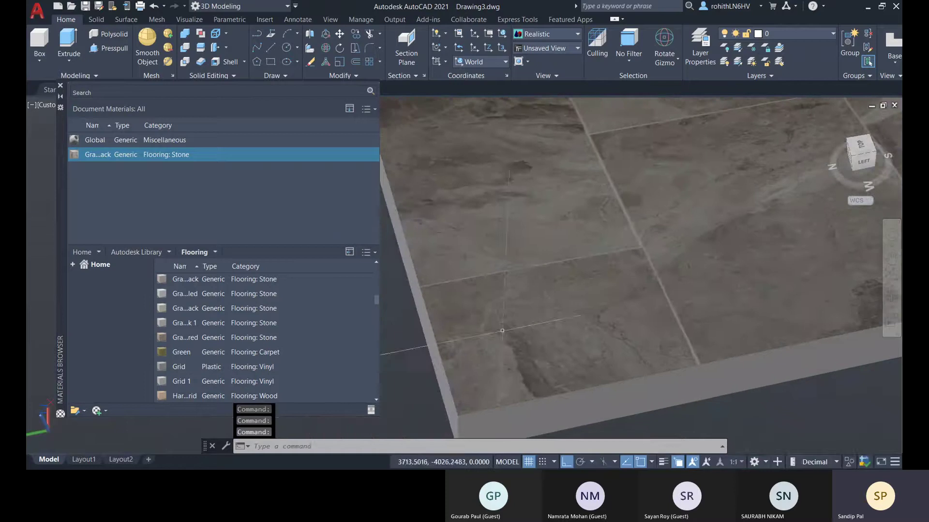
{"action": "scroll", "coordinate": [543, 321], "scroll_direction": "down", "scroll_amount": 3}
{"action": "scroll", "coordinate": [564, 329], "scroll_direction": "up", "scroll_amount": 1}
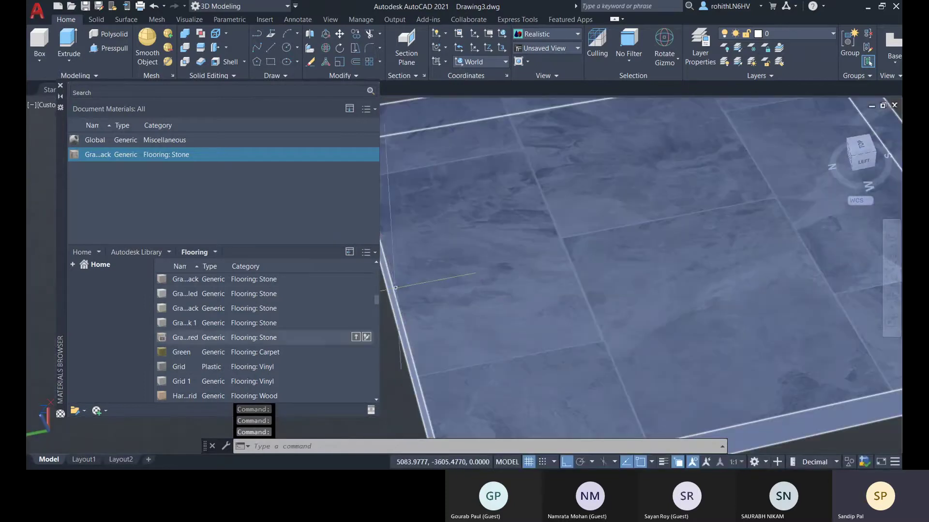
- Reopen the granite material for editing, enable Bump and load Marble Floor tile.jpeg as the bump image
{"action": "left_click", "coordinate": [372, 154]}
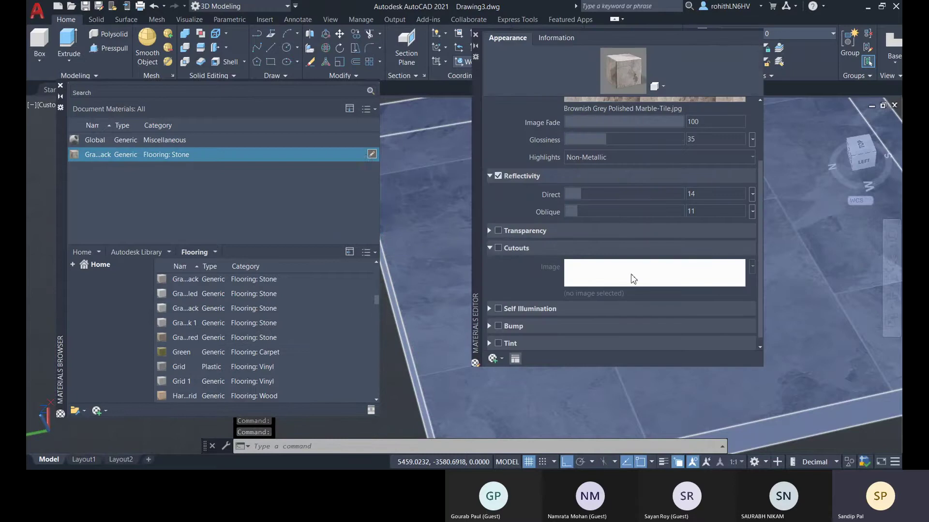
{"action": "left_click", "coordinate": [528, 327]}
{"action": "left_click", "coordinate": [649, 353]}
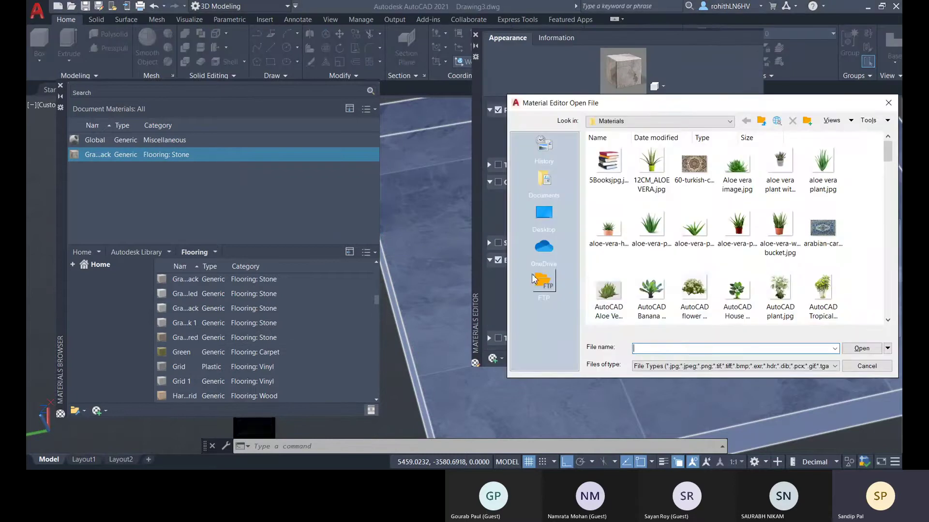
{"action": "scroll", "coordinate": [675, 279], "scroll_direction": "down", "scroll_amount": 10}
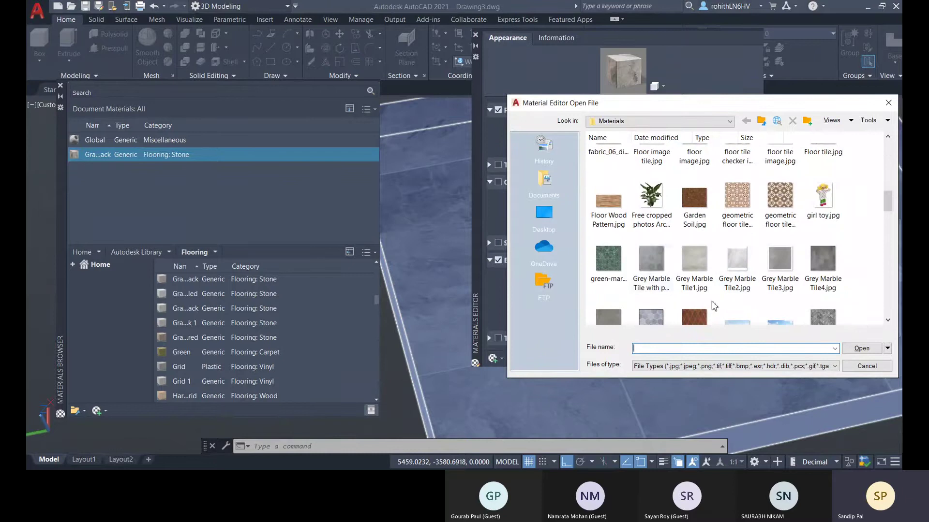
{"action": "scroll", "coordinate": [682, 282], "scroll_direction": "down", "scroll_amount": 2}
{"action": "scroll", "coordinate": [682, 282], "scroll_direction": "down", "scroll_amount": 4}
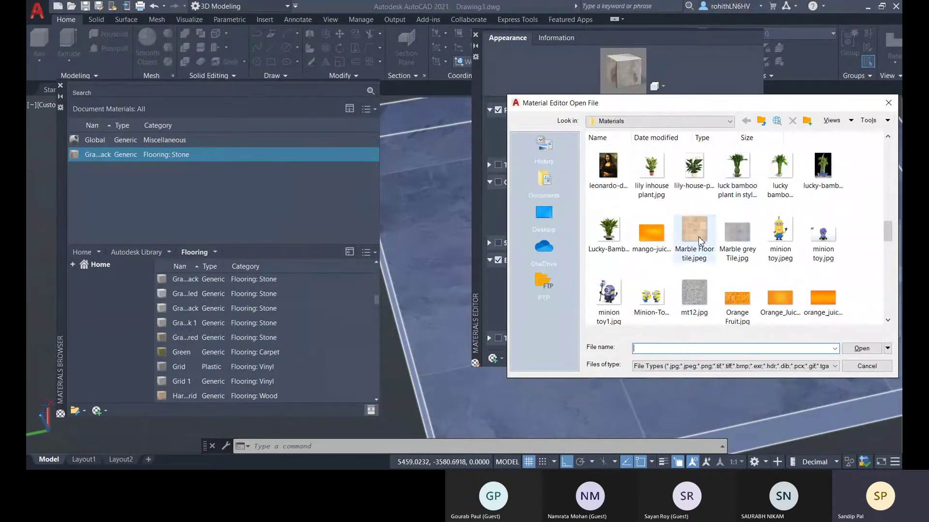
{"action": "left_click", "coordinate": [697, 236]}
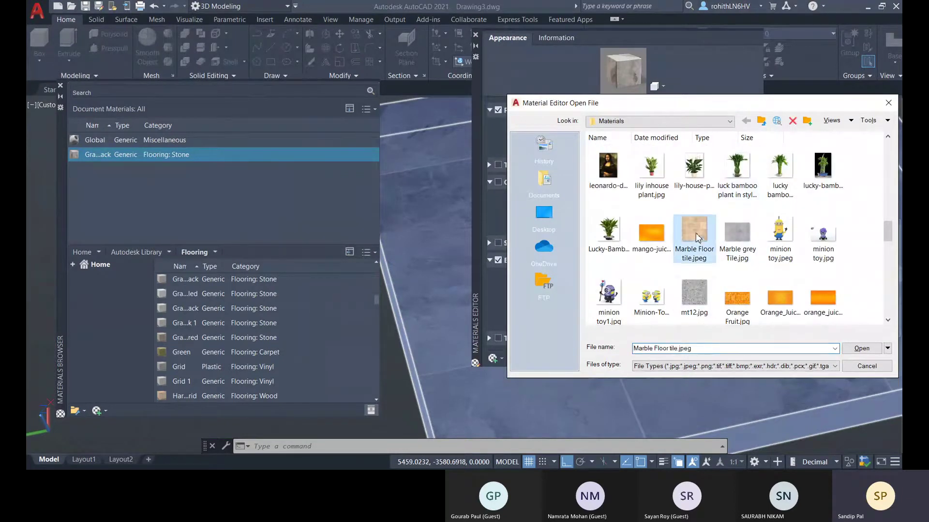
{"action": "left_click", "coordinate": [855, 348]}
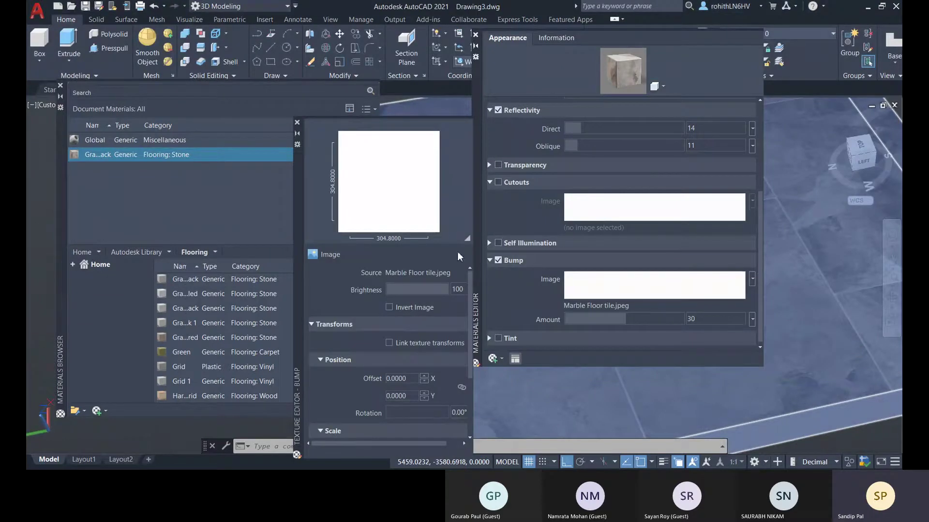
- Replace the bump image with floor tile checker image.jpg and close the Materials Editor
{"action": "left_click", "coordinate": [579, 293]}
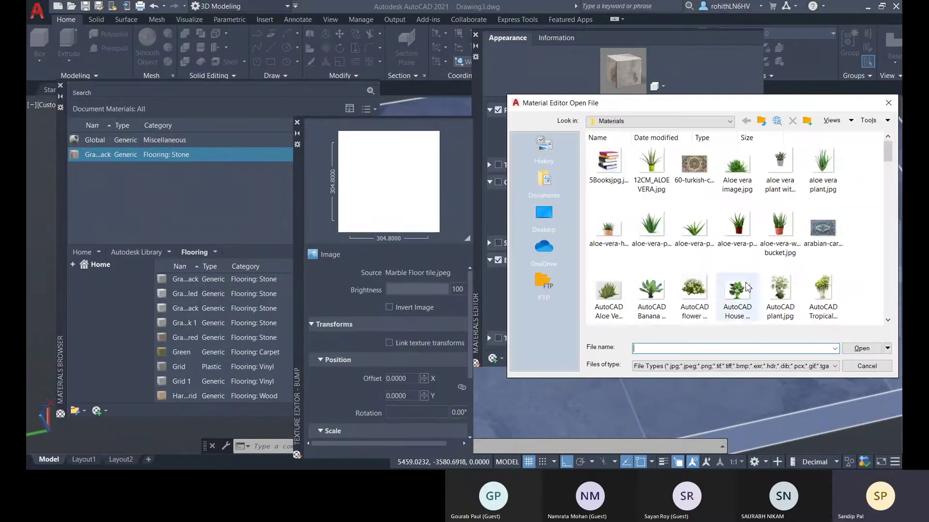
{"action": "scroll", "coordinate": [700, 292], "scroll_direction": "down", "scroll_amount": 5}
{"action": "left_click", "coordinate": [737, 227]}
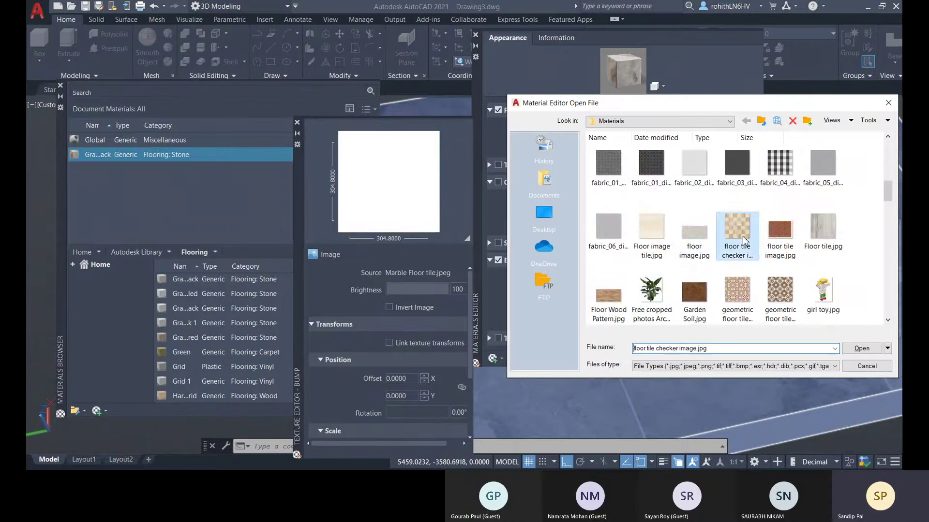
{"action": "left_click", "coordinate": [859, 348]}
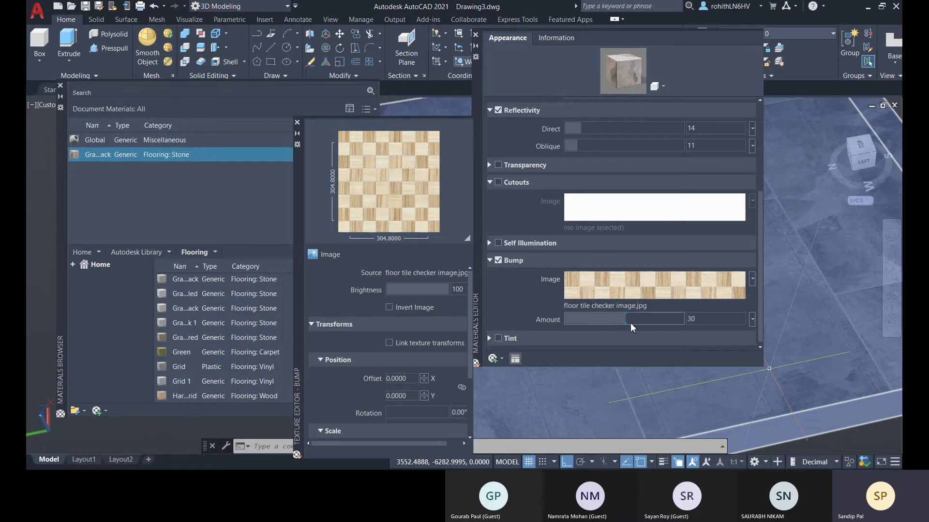
{"action": "left_click", "coordinate": [476, 36]}
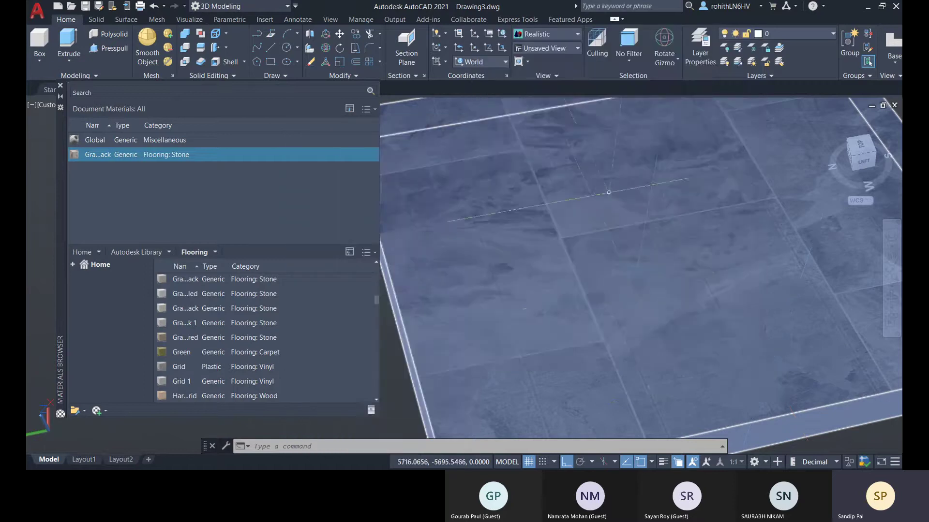
- Examine the floor slab's surface and edges up close to check the effect of the checker bump image
{"action": "scroll", "coordinate": [547, 335], "scroll_direction": "up", "scroll_amount": 5}
{"action": "key", "text": "Escape"}
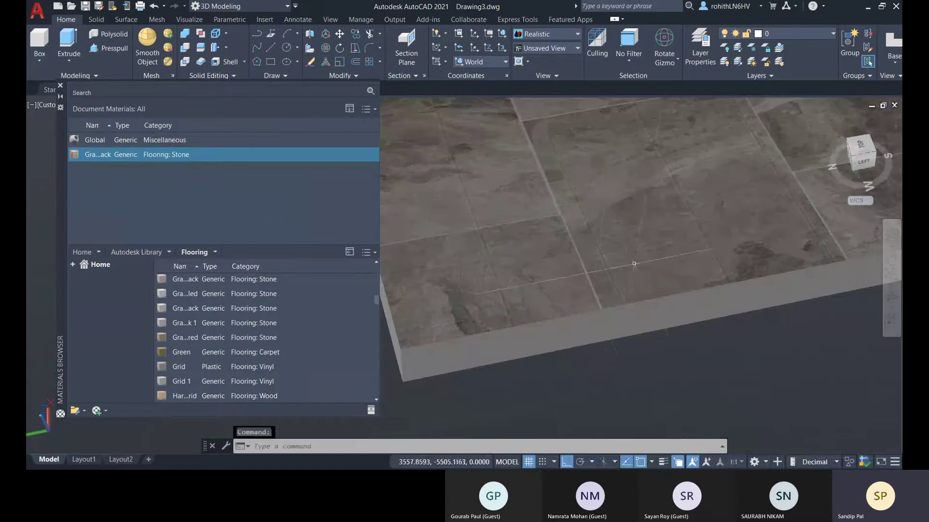
{"action": "scroll", "coordinate": [632, 261], "scroll_direction": "up", "scroll_amount": 2}
{"action": "scroll", "coordinate": [634, 258], "scroll_direction": "up", "scroll_amount": 2}
{"action": "scroll", "coordinate": [631, 261], "scroll_direction": "down", "scroll_amount": 4}
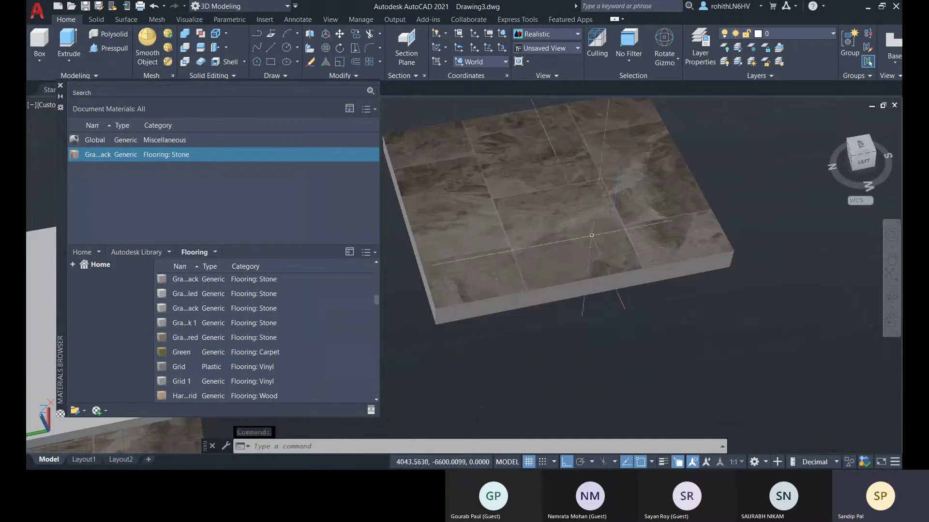
{"action": "scroll", "coordinate": [580, 242], "scroll_direction": "up", "scroll_amount": 2}
{"action": "left_click", "coordinate": [565, 225]}
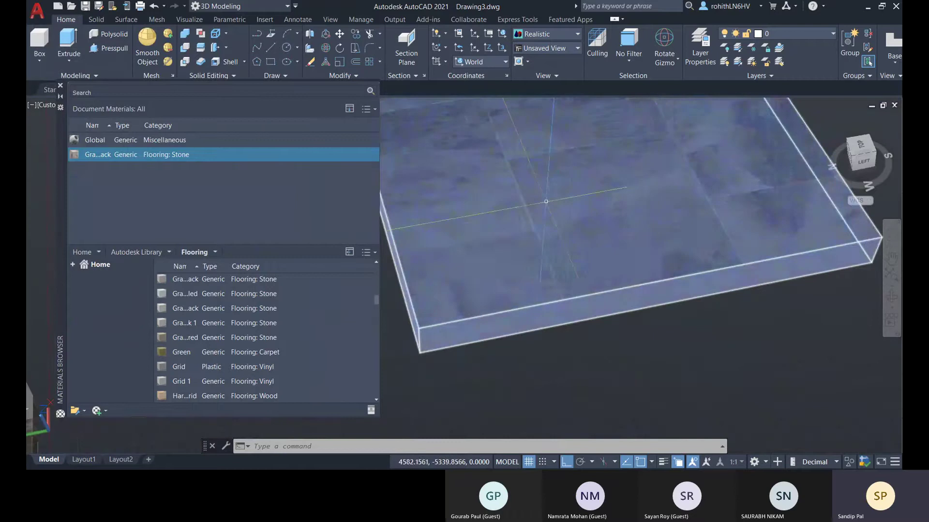
{"action": "scroll", "coordinate": [537, 232], "scroll_direction": "up", "scroll_amount": 2}
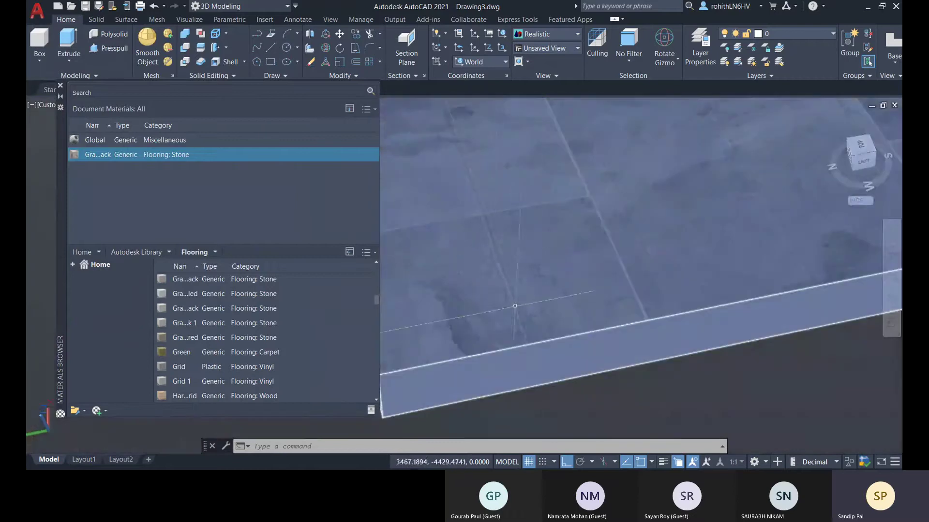
{"action": "scroll", "coordinate": [537, 239], "scroll_direction": "up", "scroll_amount": 2}
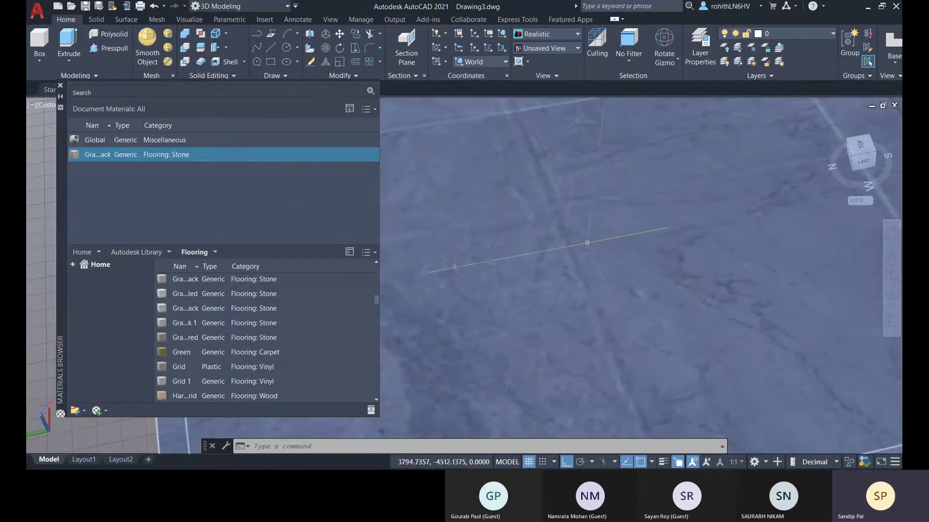
{"action": "scroll", "coordinate": [582, 234], "scroll_direction": "down", "scroll_amount": 2}
{"action": "middle_click_drag", "start_coordinate": [500, 228], "coordinate": [523, 248]}
{"action": "key", "text": "Escape"}
{"action": "scroll", "coordinate": [480, 249], "scroll_direction": "up", "scroll_amount": 3}
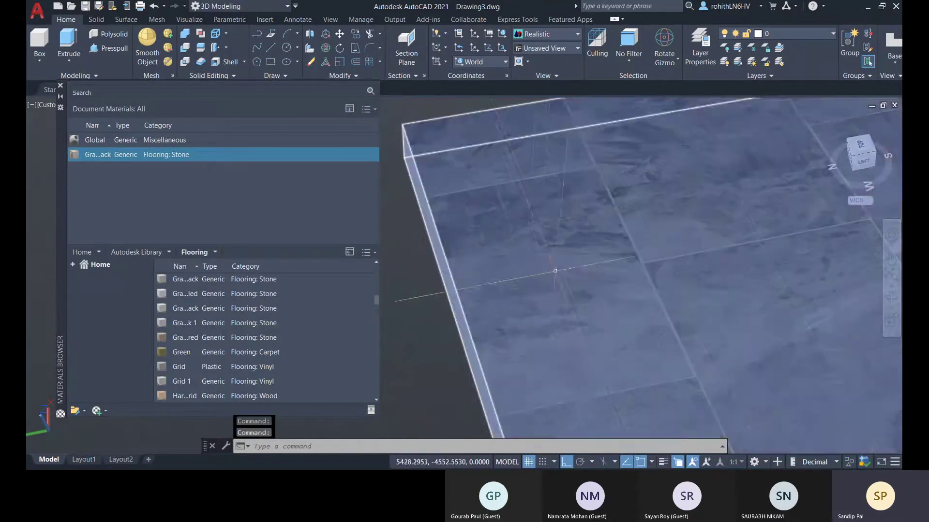
{"action": "middle_click_drag", "start_coordinate": [547, 292], "coordinate": [548, 292]}
{"action": "key", "text": "Escape"}
{"action": "left_click", "coordinate": [438, 263]}
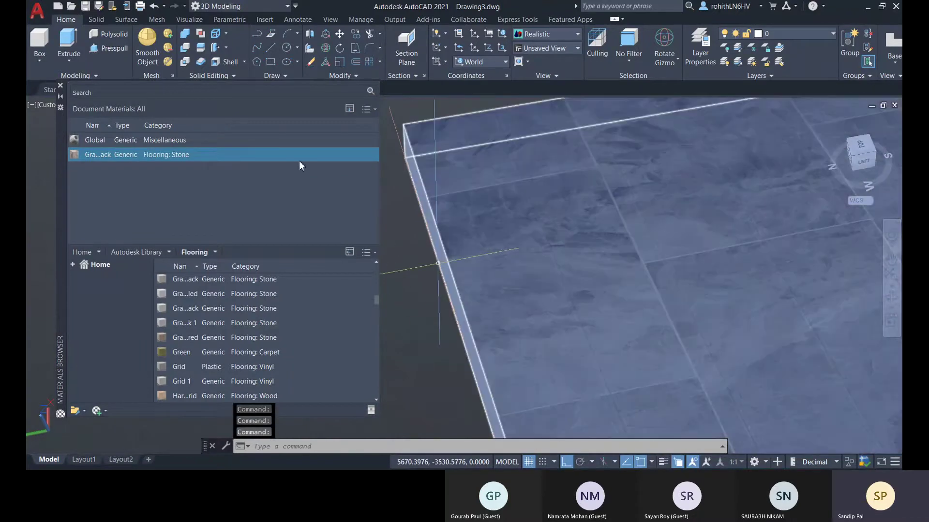
- Reopen the granite material for editing and switch its Bump off and back on
{"action": "left_click", "coordinate": [371, 155]}
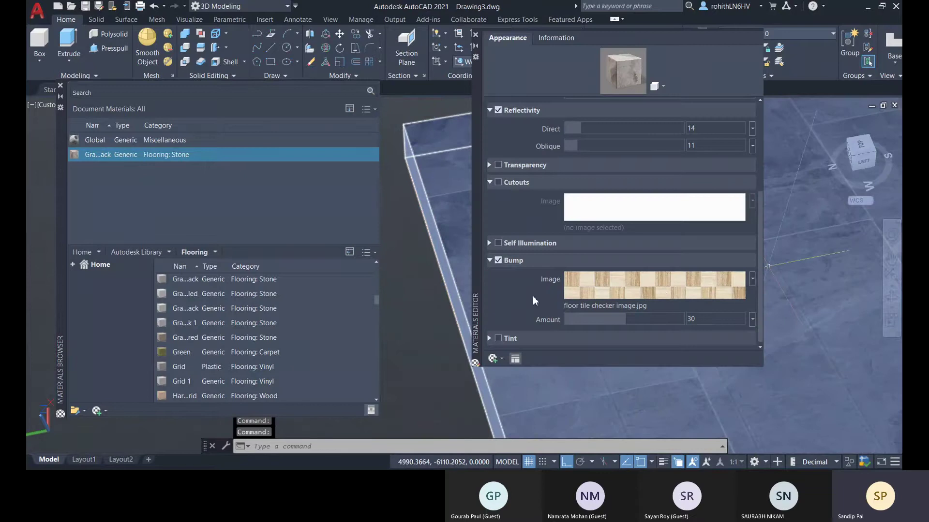
{"action": "left_click", "coordinate": [498, 261]}
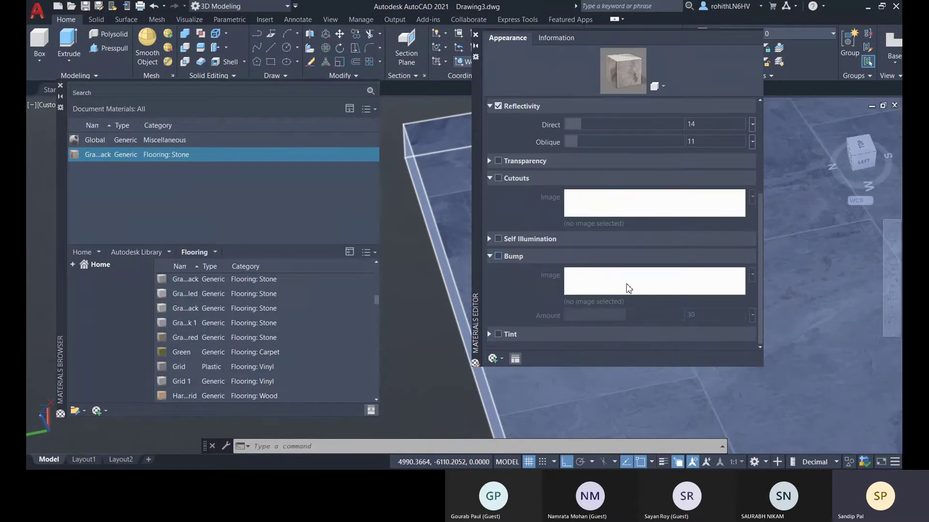
{"action": "left_click", "coordinate": [498, 256]}
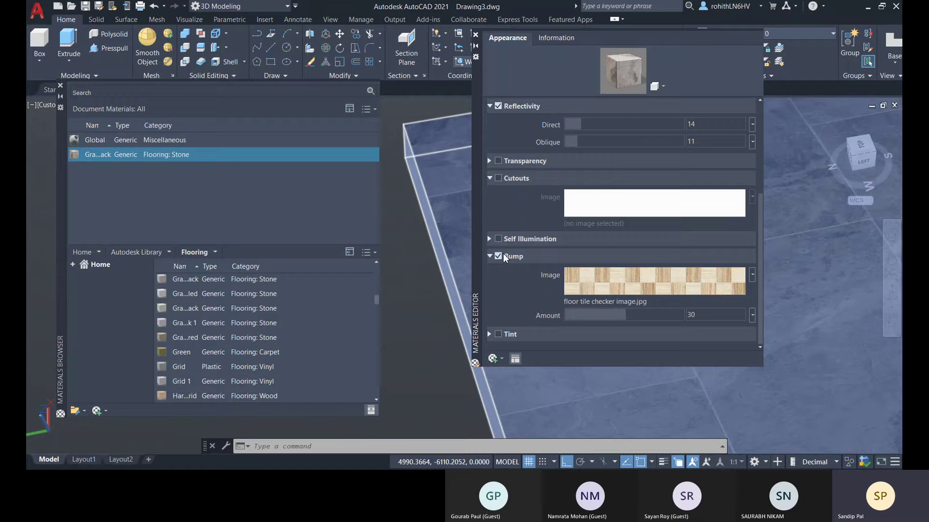
{"action": "left_click", "coordinate": [620, 291]}
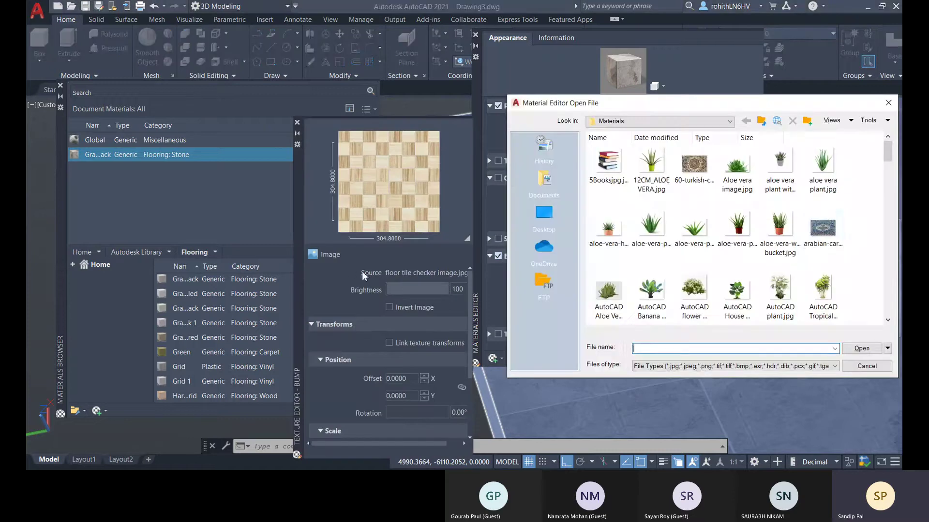
{"action": "scroll", "coordinate": [692, 298], "scroll_direction": "down", "scroll_amount": 3}
{"action": "scroll", "coordinate": [696, 299], "scroll_direction": "down", "scroll_amount": 2}
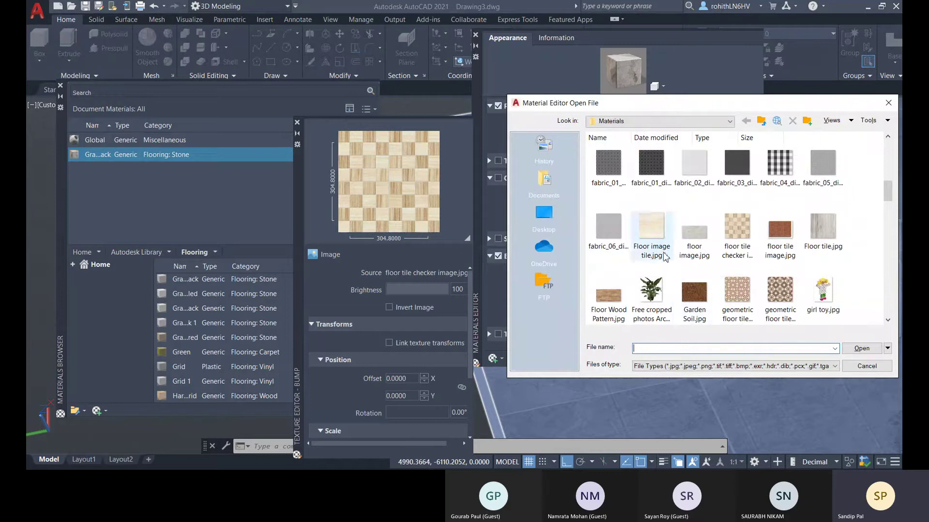
{"action": "scroll", "coordinate": [759, 234], "scroll_direction": "down", "scroll_amount": 2}
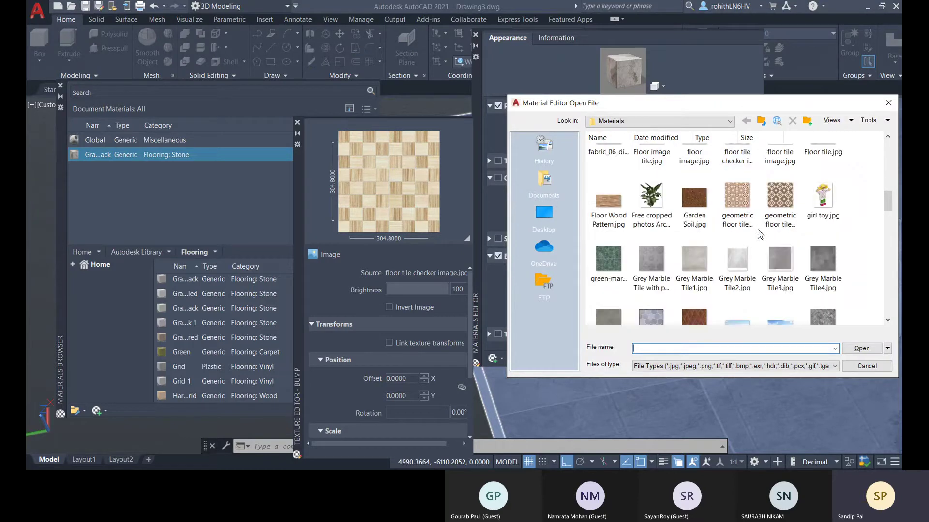
{"action": "left_click", "coordinate": [888, 102]}
{"action": "left_click", "coordinate": [297, 123]}
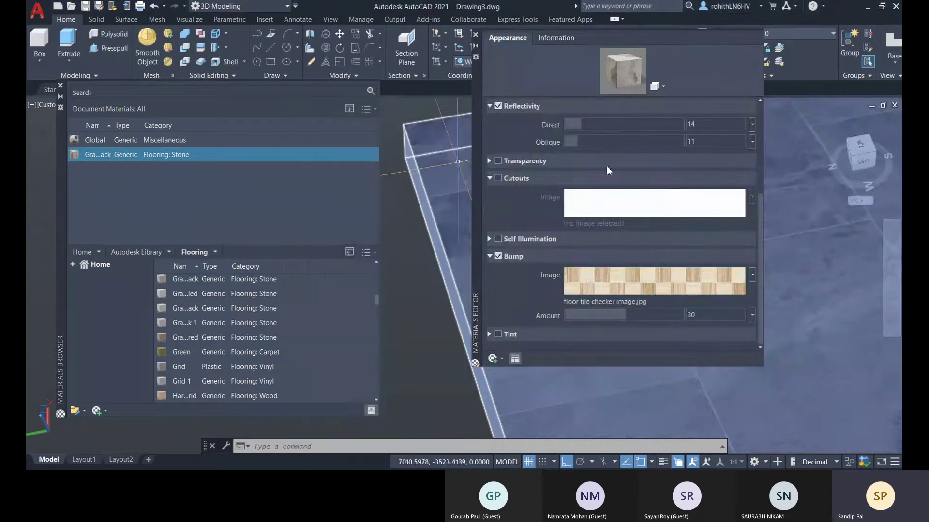
- Replace the granite material's bump image with Brownish Grey Polished Marble-Tile.jpg, matching the image used for its colour
{"action": "scroll", "coordinate": [606, 166], "scroll_direction": "up", "scroll_amount": 4}
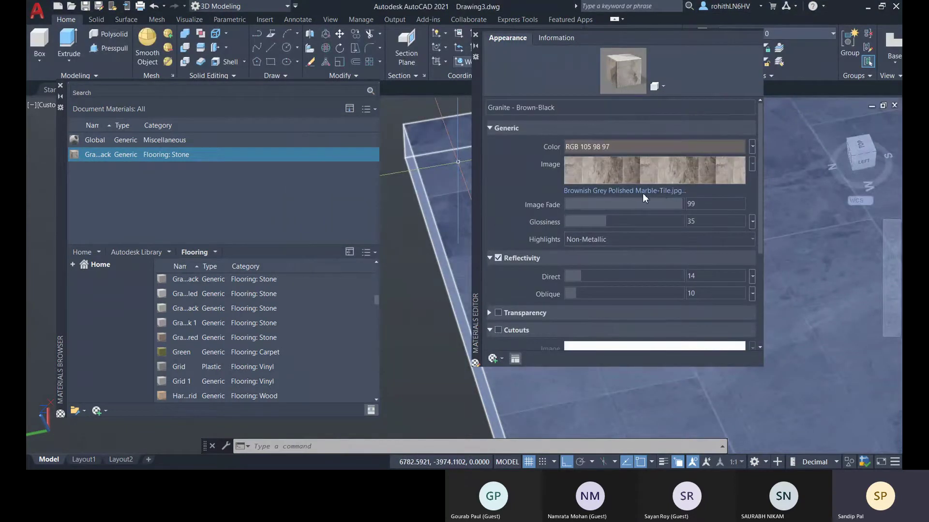
{"action": "scroll", "coordinate": [642, 193], "scroll_direction": "down", "scroll_amount": 3}
{"action": "left_click", "coordinate": [639, 321]}
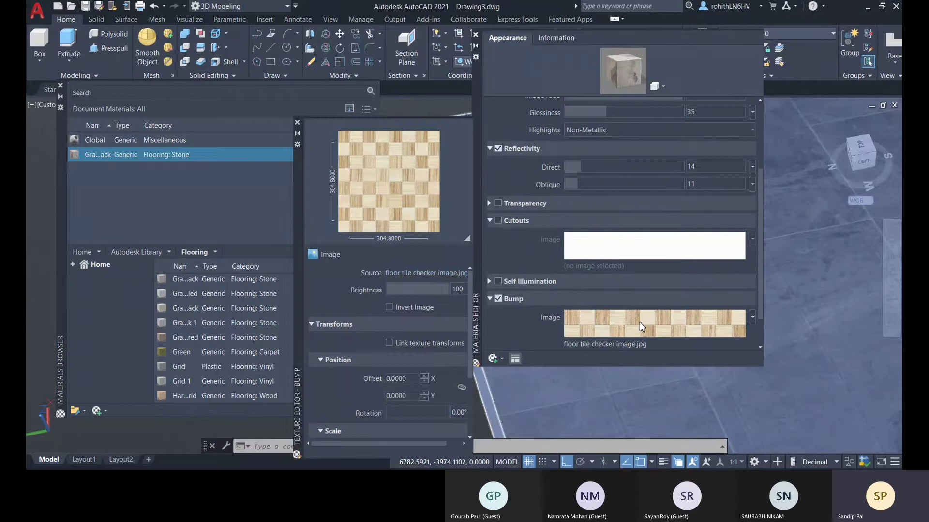
{"action": "left_click", "coordinate": [396, 273]}
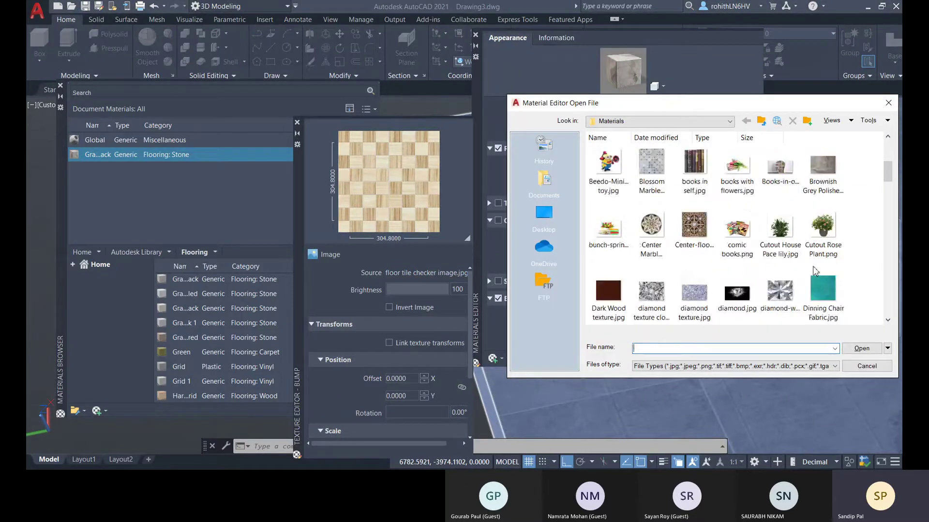
{"action": "left_click", "coordinate": [822, 188]}
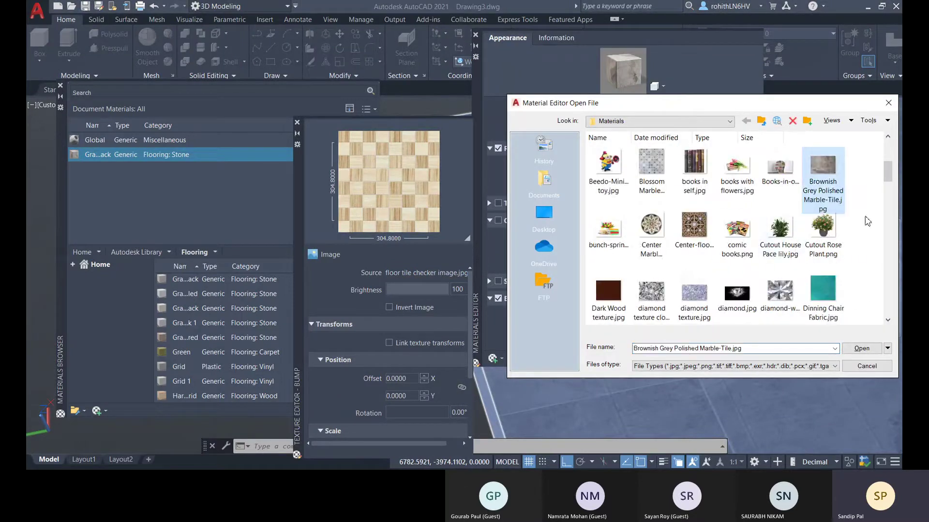
{"action": "left_click", "coordinate": [861, 345]}
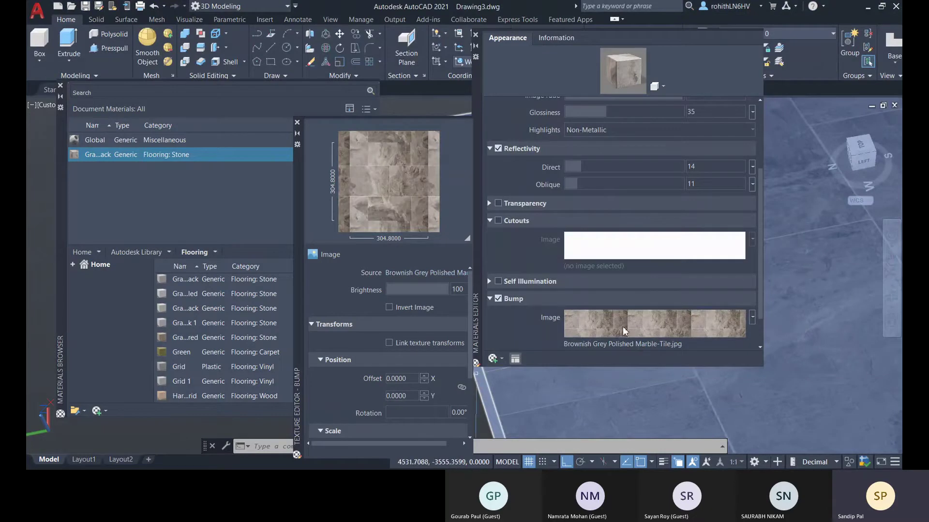
- Try the Tint option on the granite material with the colour RGB 80 80 80 and turn it back off
{"action": "scroll", "coordinate": [517, 321], "scroll_direction": "down", "scroll_amount": 2}
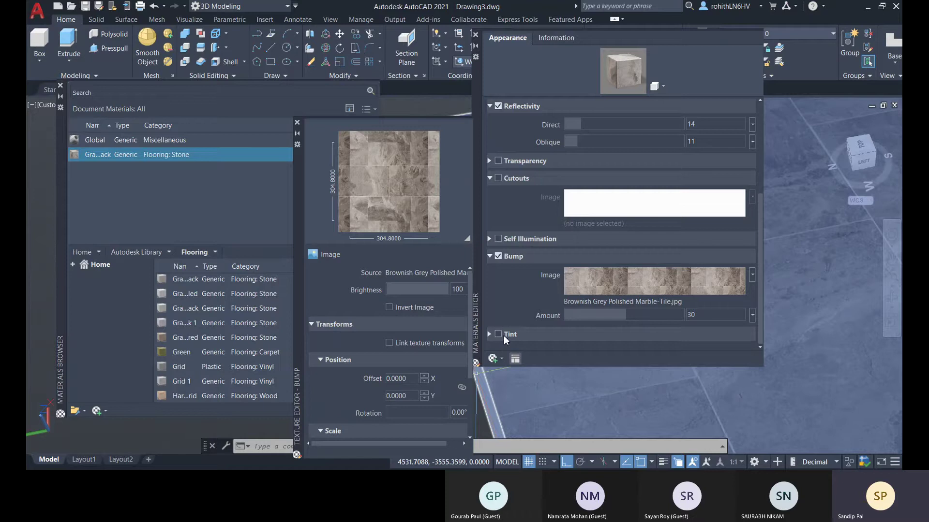
{"action": "scroll", "coordinate": [622, 322], "scroll_direction": "up", "scroll_amount": 5}
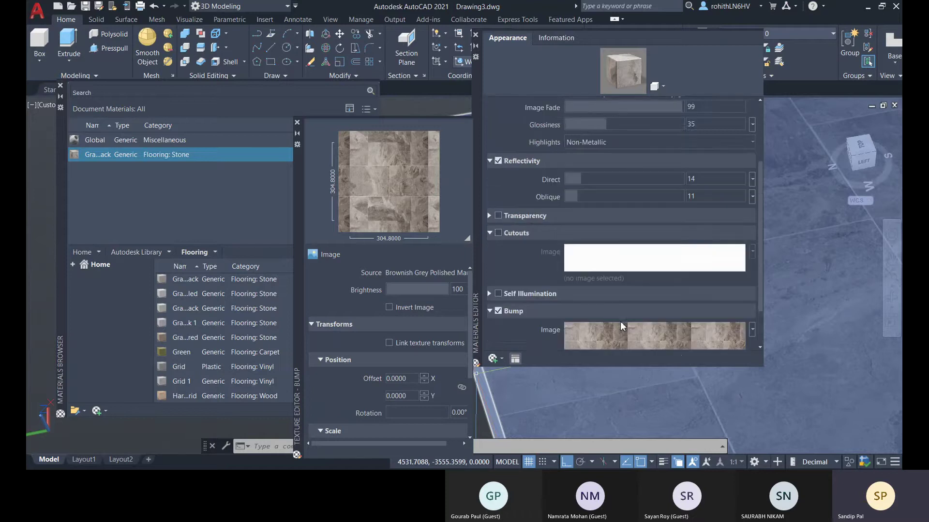
{"action": "scroll", "coordinate": [536, 320], "scroll_direction": "down", "scroll_amount": 1}
{"action": "scroll", "coordinate": [536, 320], "scroll_direction": "down", "scroll_amount": 3}
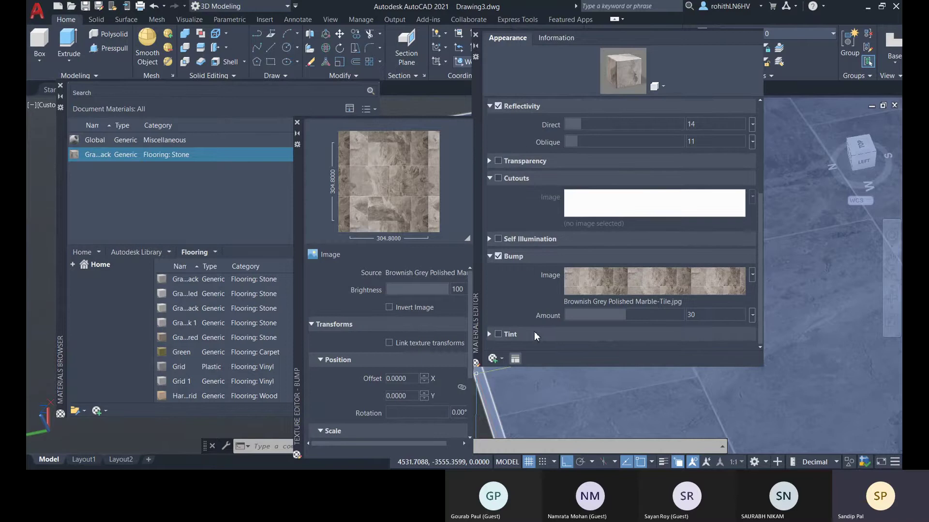
{"action": "left_click", "coordinate": [497, 334]}
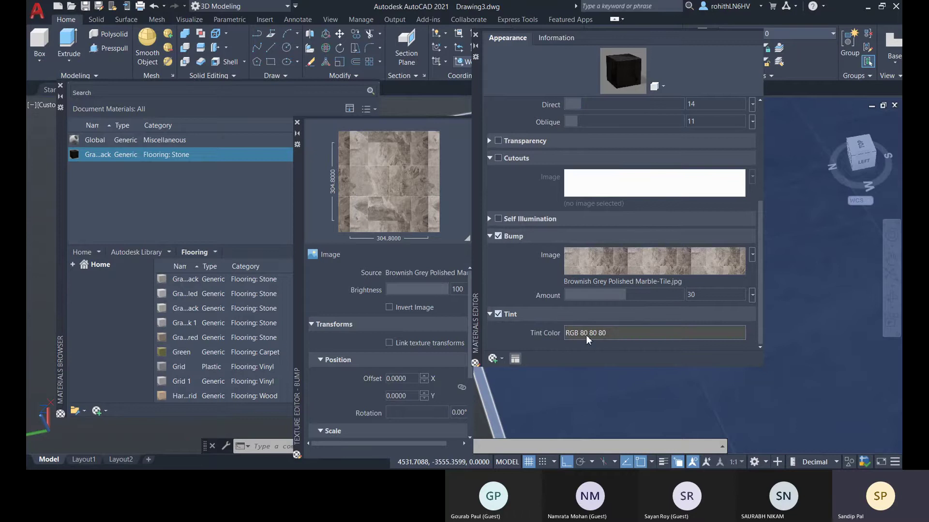
{"action": "scroll", "coordinate": [605, 341], "scroll_direction": "up", "scroll_amount": 3}
{"action": "scroll", "coordinate": [605, 340], "scroll_direction": "up", "scroll_amount": 2}
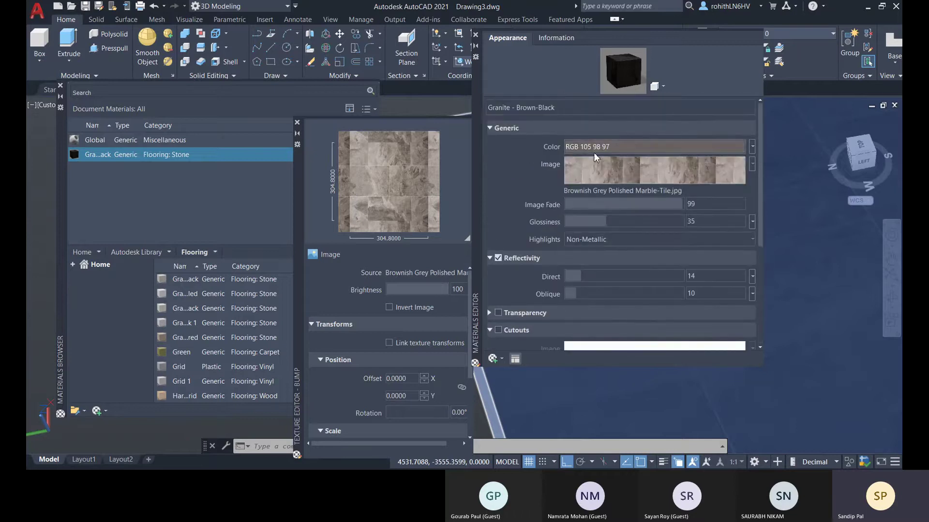
{"action": "scroll", "coordinate": [614, 327], "scroll_direction": "down", "scroll_amount": 5}
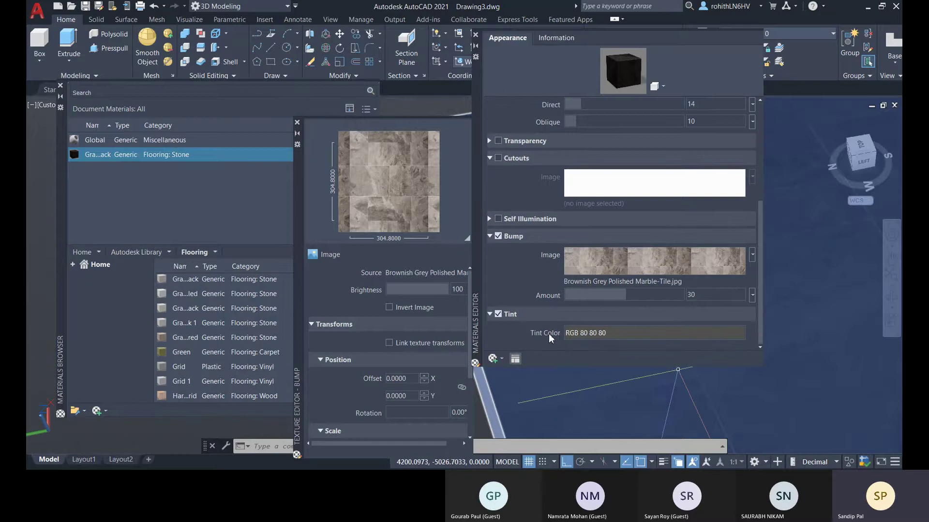
{"action": "left_click", "coordinate": [498, 314]}
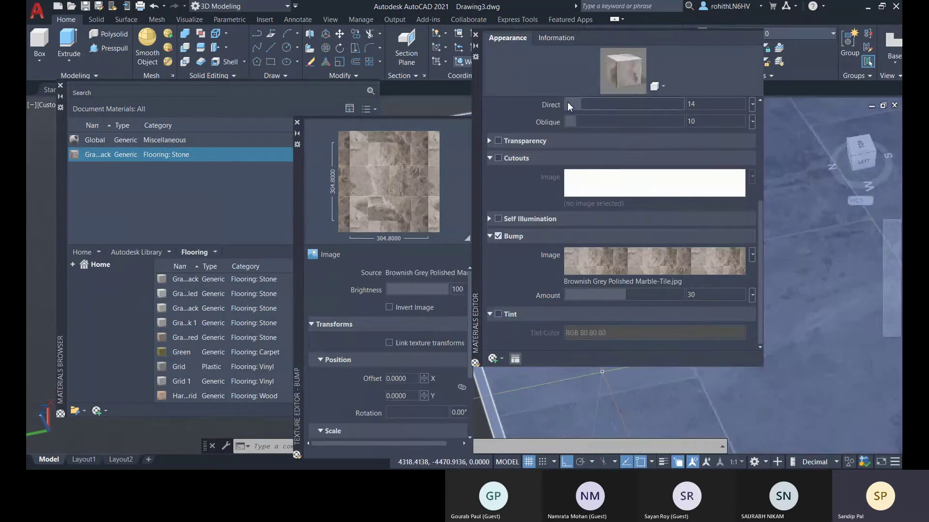
- Check the granite material's general information and texture paths, and close the Materials Editor
{"action": "scroll", "coordinate": [568, 103], "scroll_direction": "up", "scroll_amount": 5}
{"action": "left_click", "coordinate": [562, 39]}
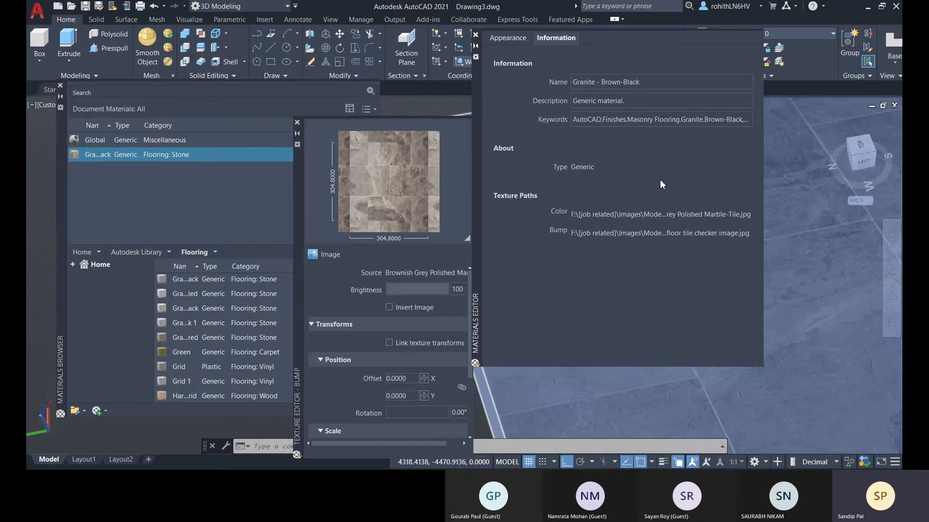
{"action": "left_click", "coordinate": [475, 35]}
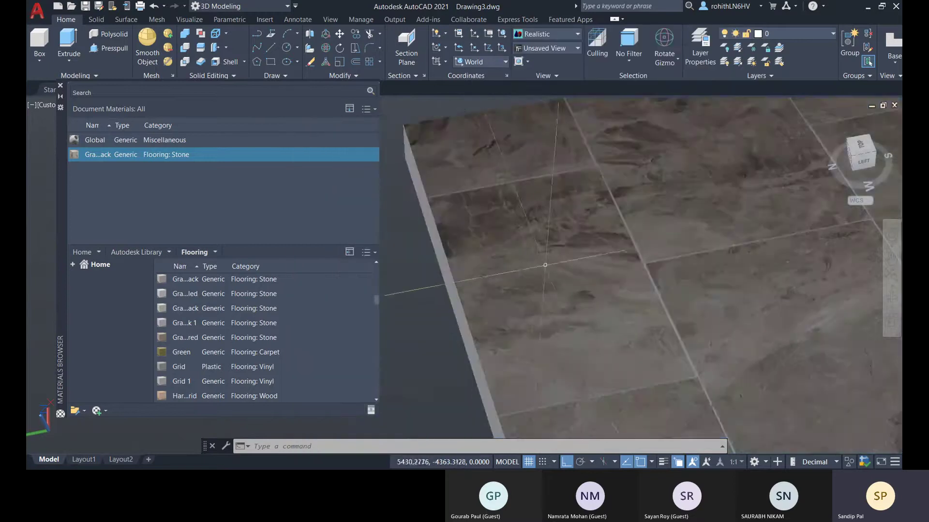
- Examine the tiled floor inside the kitchen model up close and compare it with the separate slab
{"action": "scroll", "coordinate": [547, 281], "scroll_direction": "down", "scroll_amount": 5}
{"action": "middle_click_drag", "start_coordinate": [551, 332], "coordinate": [619, 301]}
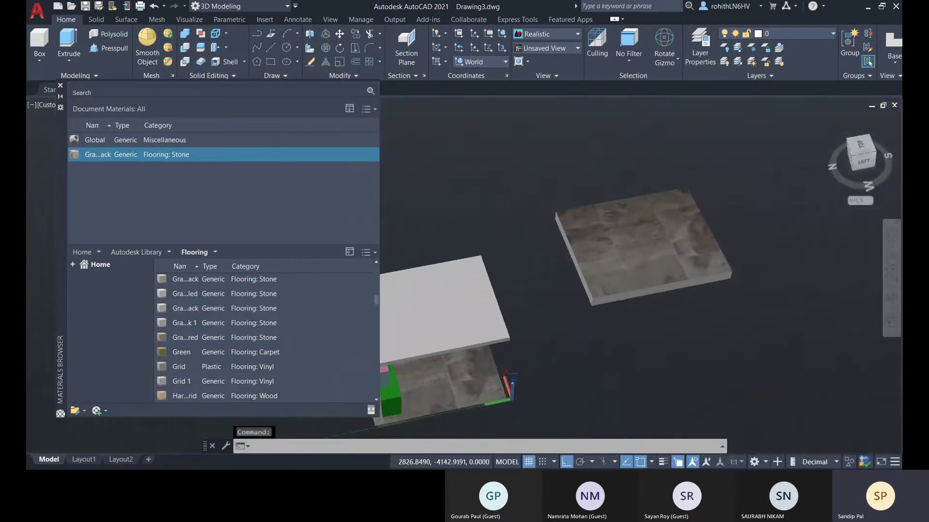
{"action": "middle_click_drag", "start_coordinate": [592, 334], "coordinate": [683, 288], "text": "shift"}
{"action": "scroll", "coordinate": [563, 341], "scroll_direction": "up", "scroll_amount": 8}
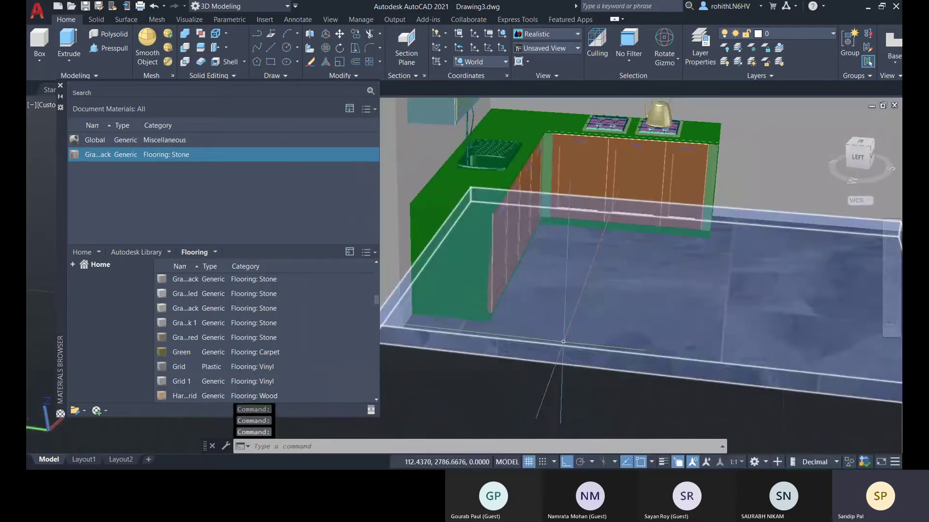
{"action": "middle_click_drag", "start_coordinate": [713, 354], "coordinate": [583, 334]}
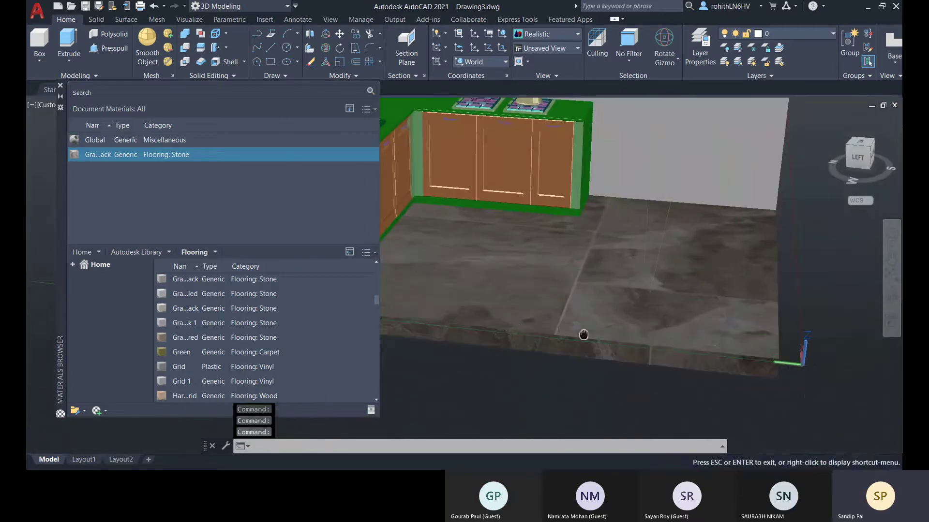
{"action": "scroll", "coordinate": [641, 348], "scroll_direction": "up", "scroll_amount": 3}
{"action": "scroll", "coordinate": [641, 348], "scroll_direction": "down", "scroll_amount": 5}
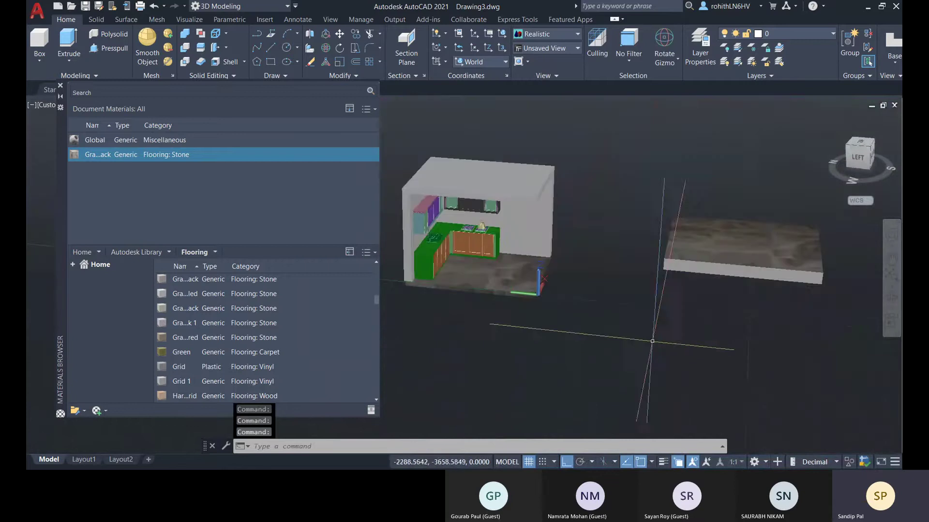
{"action": "left_click", "coordinate": [765, 274]}
{"action": "key", "text": "Delete"}
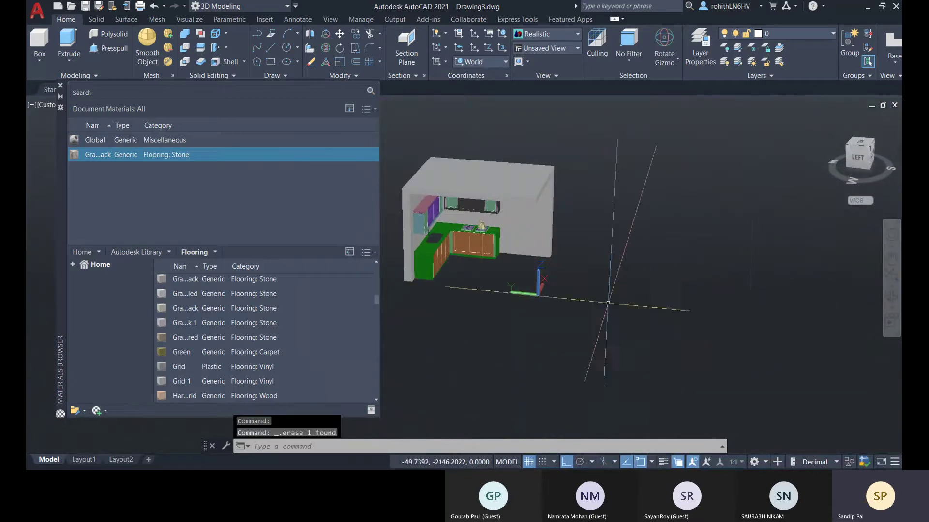
{"action": "key", "text": "ctrl+z"}
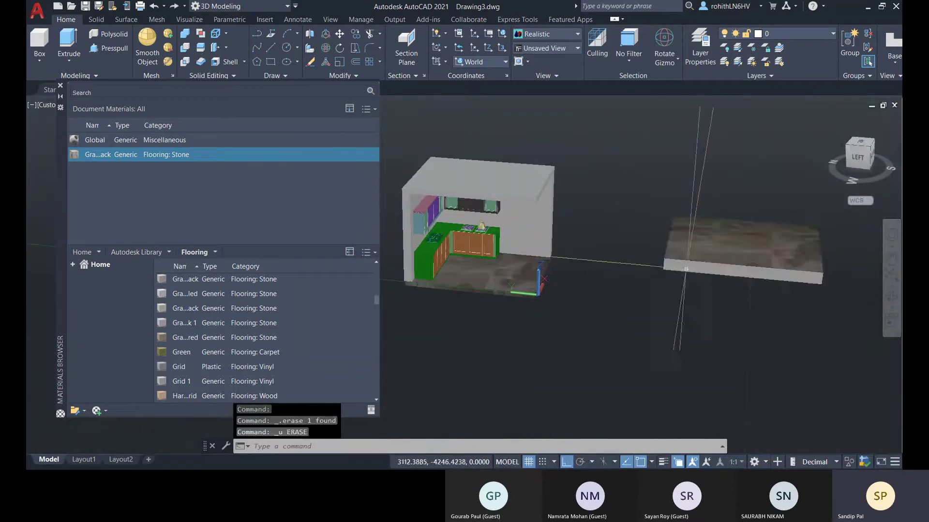
- Erase the separate floor slab beside the kitchen model
{"action": "left_click", "coordinate": [688, 273]}
{"action": "key", "text": "Delete"}
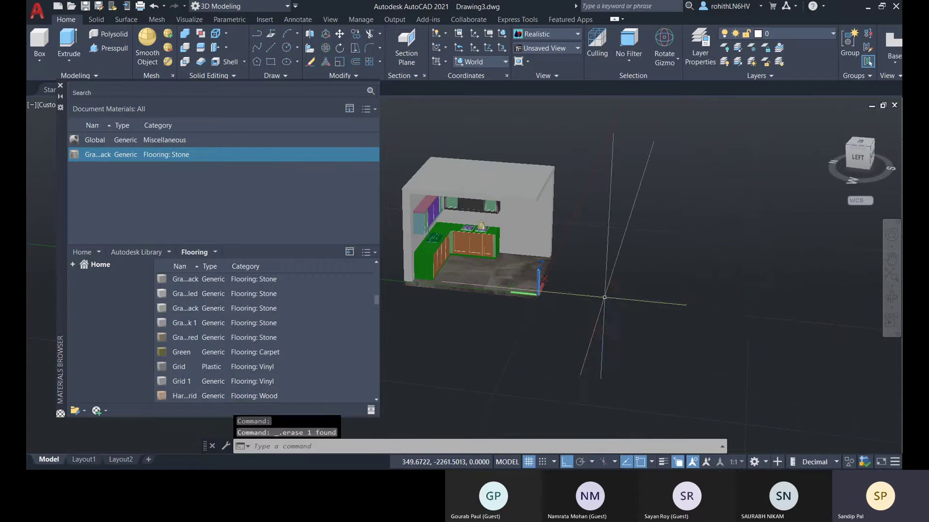
- Apply the Granite - Brown-Black material to the skirting solid along the base of the kitchen walls and check it up close
{"action": "scroll", "coordinate": [590, 274], "scroll_direction": "up", "scroll_amount": 5}
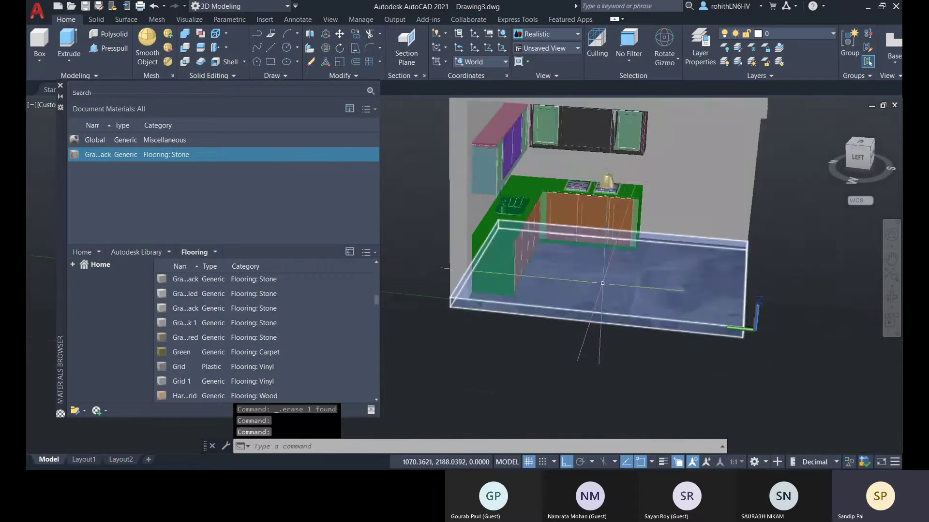
{"action": "middle_click_drag", "start_coordinate": [556, 262], "coordinate": [412, 261], "text": "shift"}
{"action": "scroll", "coordinate": [412, 261], "scroll_direction": "up", "scroll_amount": 6}
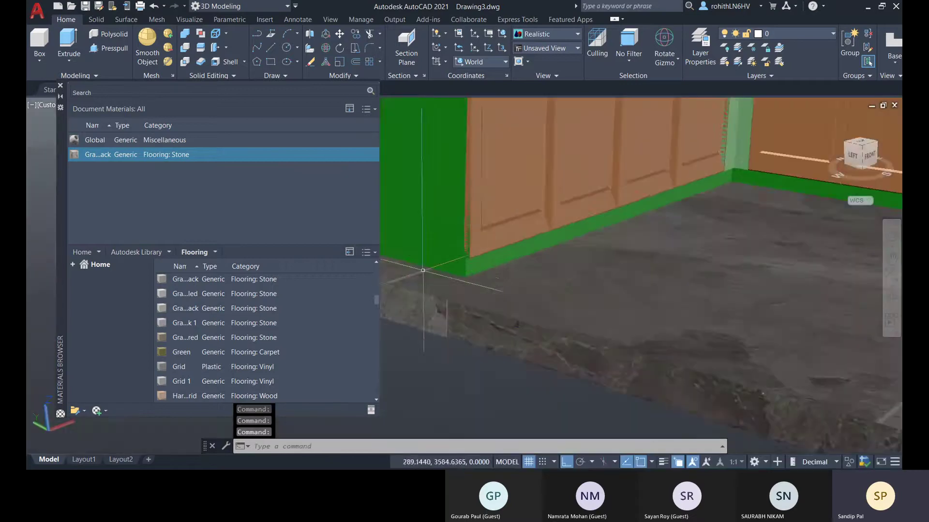
{"action": "left_click", "coordinate": [494, 286]}
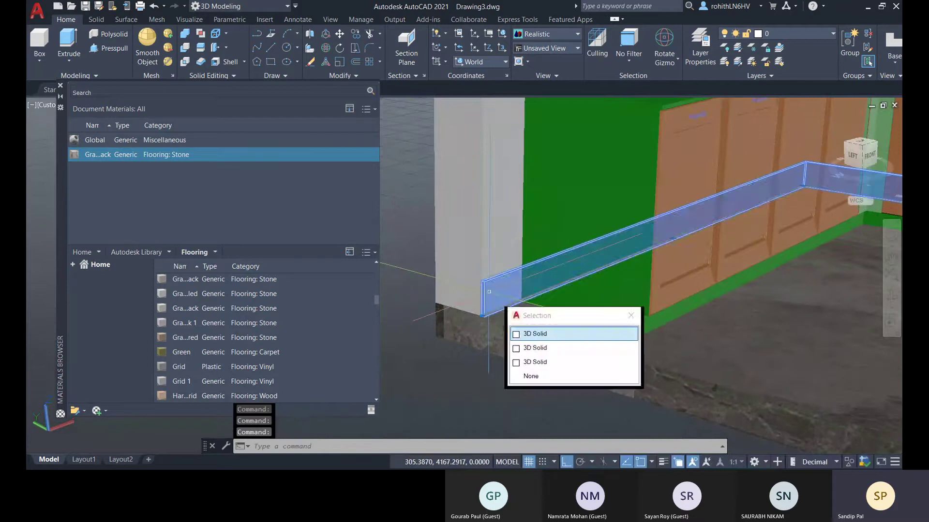
{"action": "left_click", "coordinate": [532, 332]}
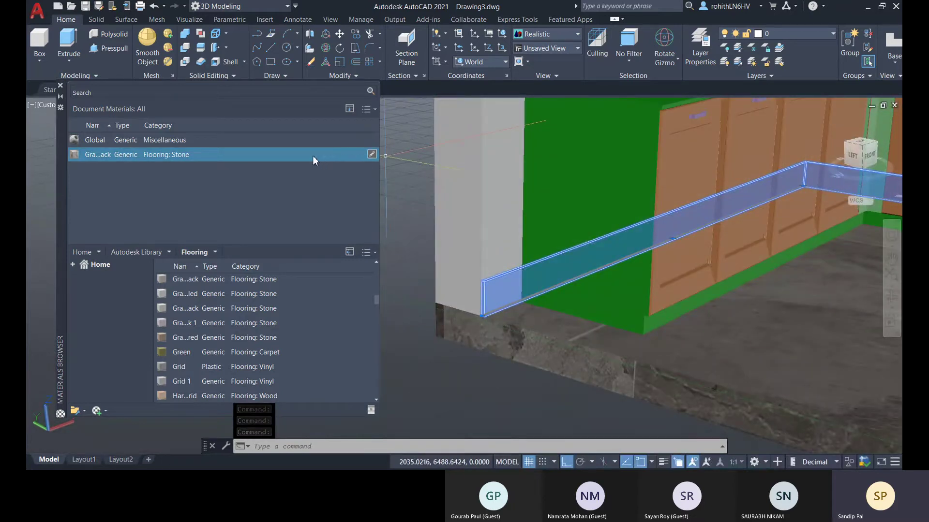
{"action": "left_click_drag", "start_coordinate": [331, 159], "coordinate": [540, 284]}
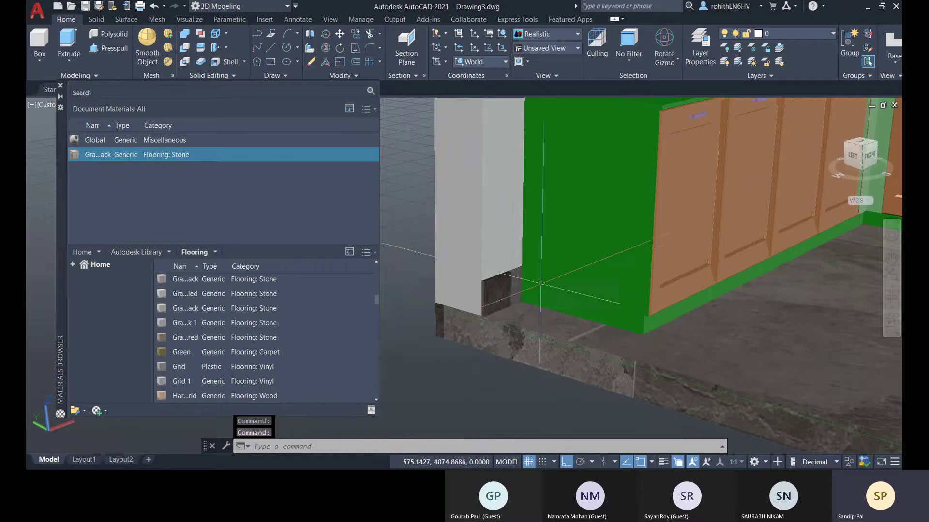
{"action": "scroll", "coordinate": [540, 283], "scroll_direction": "up", "scroll_amount": 5}
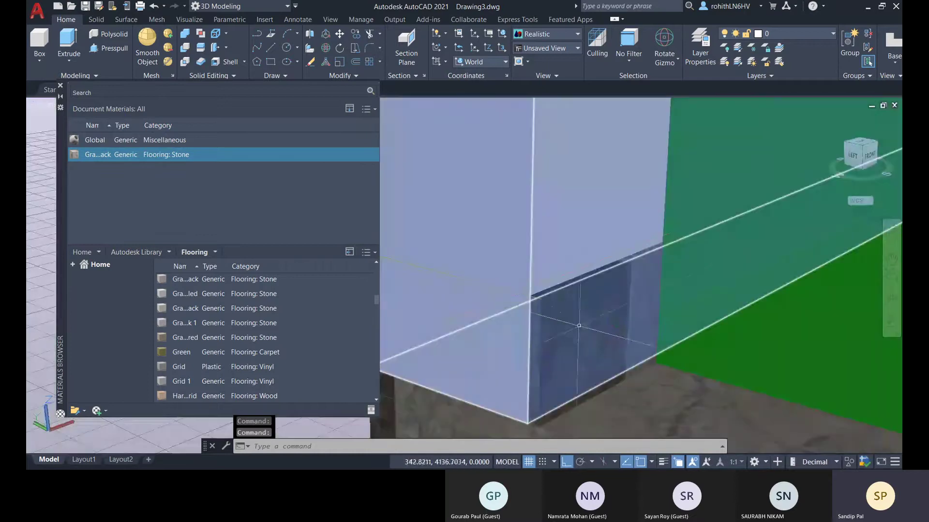
{"action": "scroll", "coordinate": [578, 326], "scroll_direction": "down", "scroll_amount": 6}
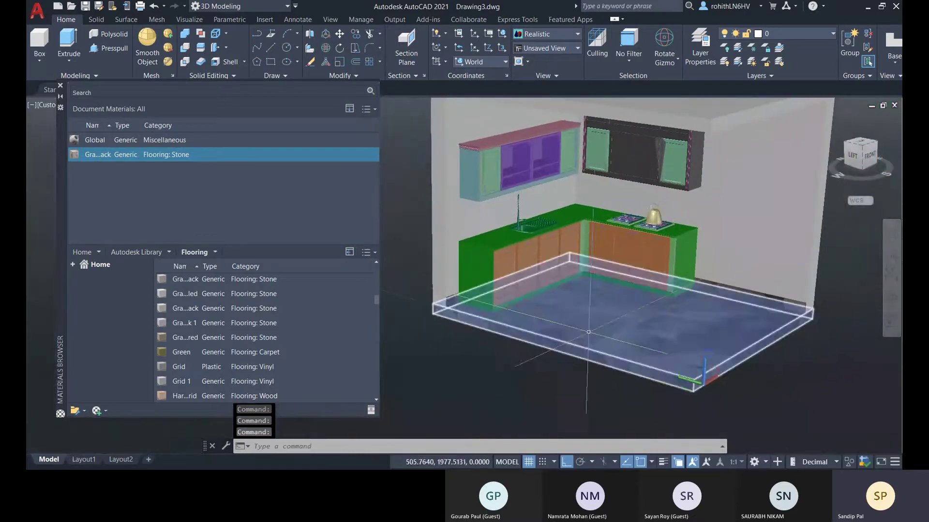
{"action": "key", "text": "Escape"}
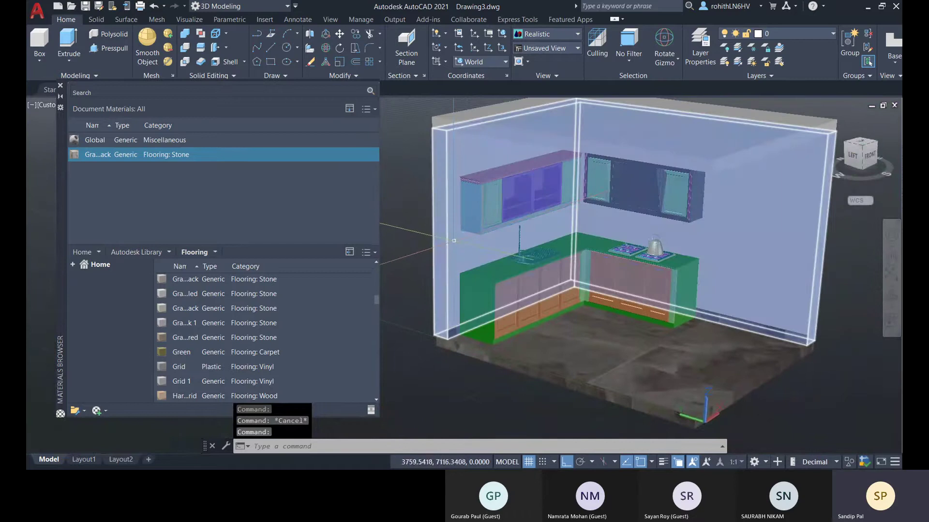
{"action": "left_click", "coordinate": [453, 240]}
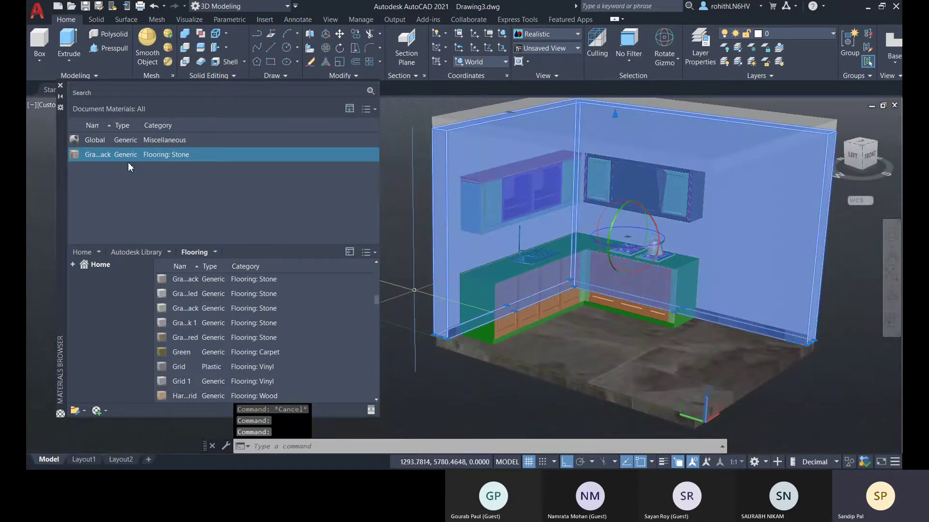
{"action": "key", "text": "Escape"}
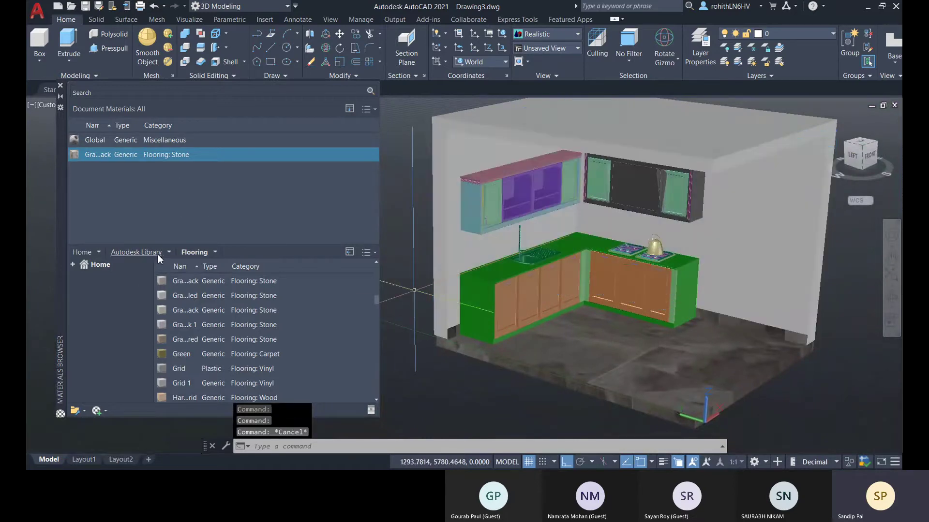
- Find the Fireproofing paint in the Autodesk Library, add it to the document materials and open its appearance settings for editing
{"action": "left_click", "coordinate": [158, 253]}
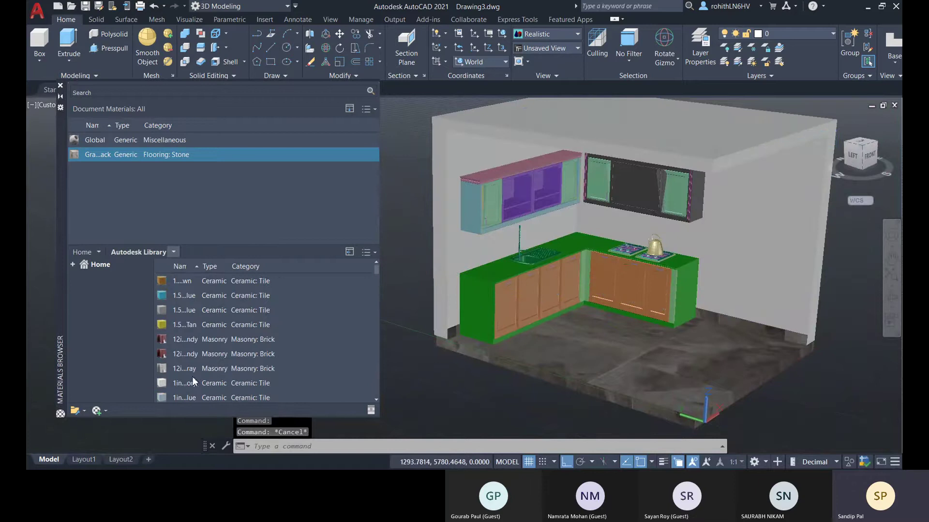
{"action": "left_click", "coordinate": [118, 368]}
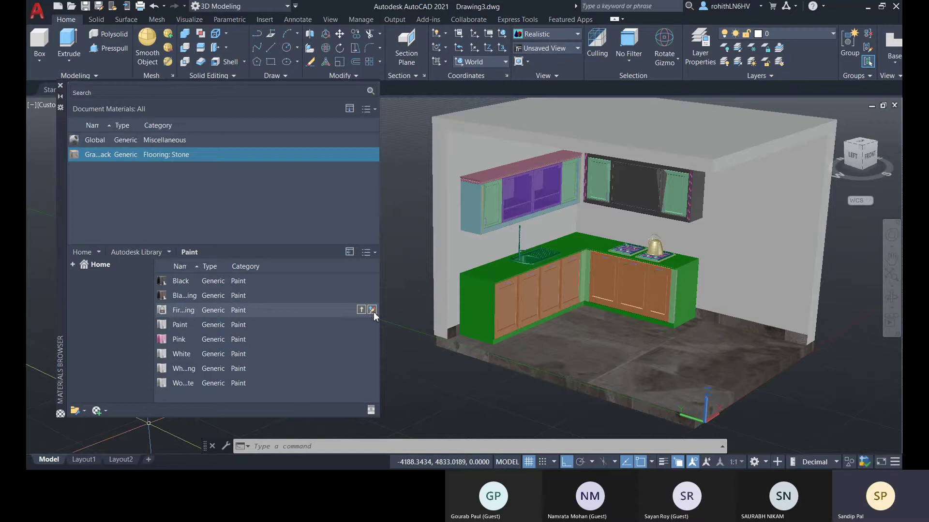
{"action": "left_click", "coordinate": [371, 310]}
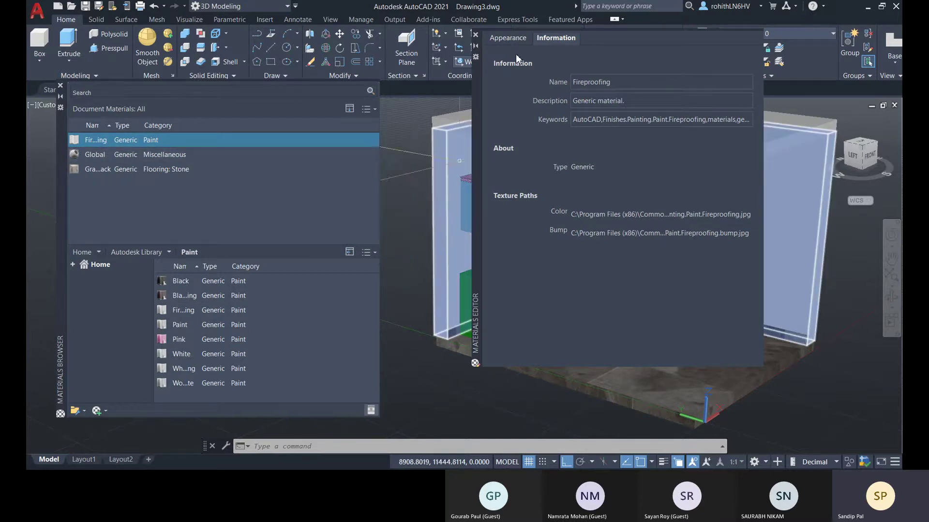
{"action": "left_click", "coordinate": [509, 37]}
{"action": "left_click_drag", "start_coordinate": [479, 178], "coordinate": [395, 245]}
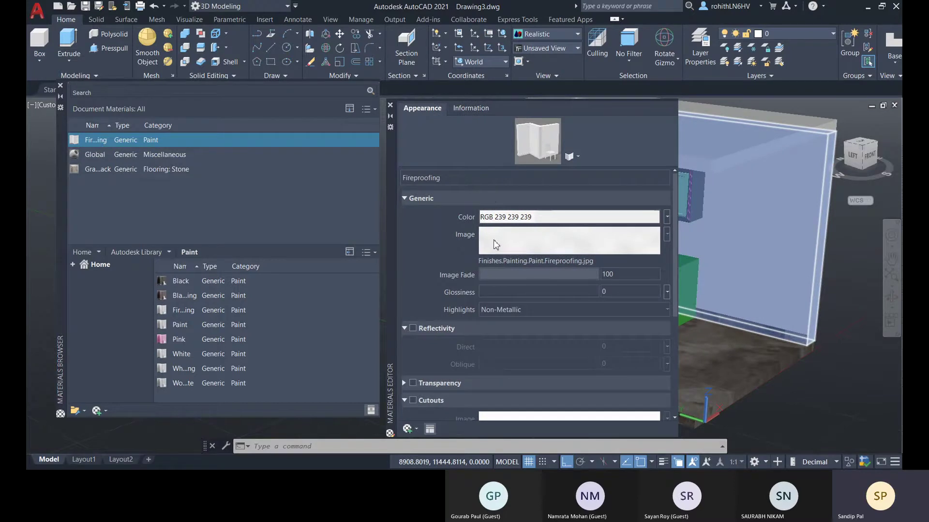
- Set the Fireproofing material's generic colour to the pale yellow RGB 243, 248, 196
{"action": "left_click", "coordinate": [614, 220]}
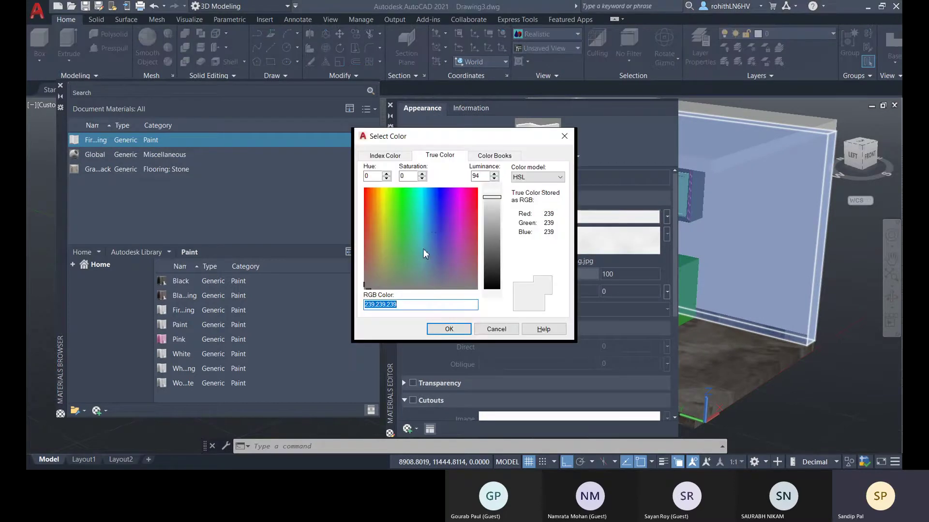
{"action": "left_click", "coordinate": [433, 223]}
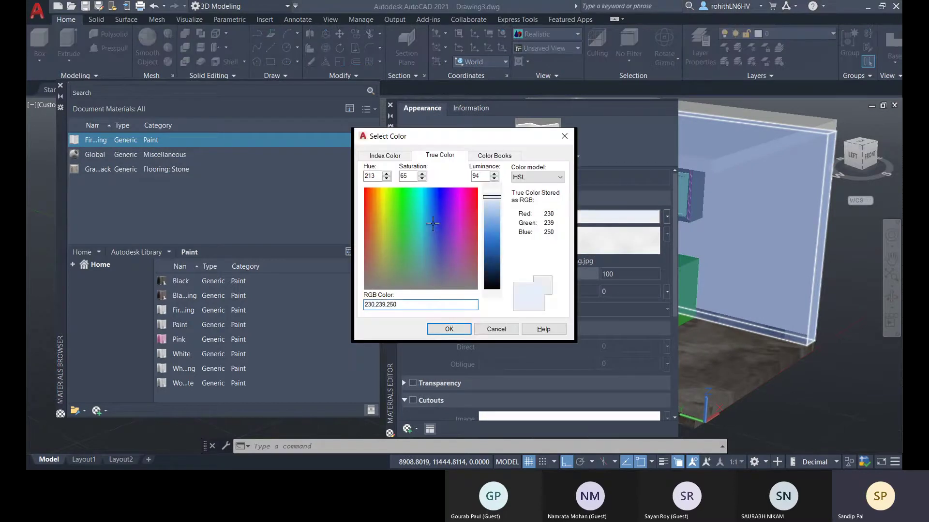
{"action": "left_click", "coordinate": [493, 219]}
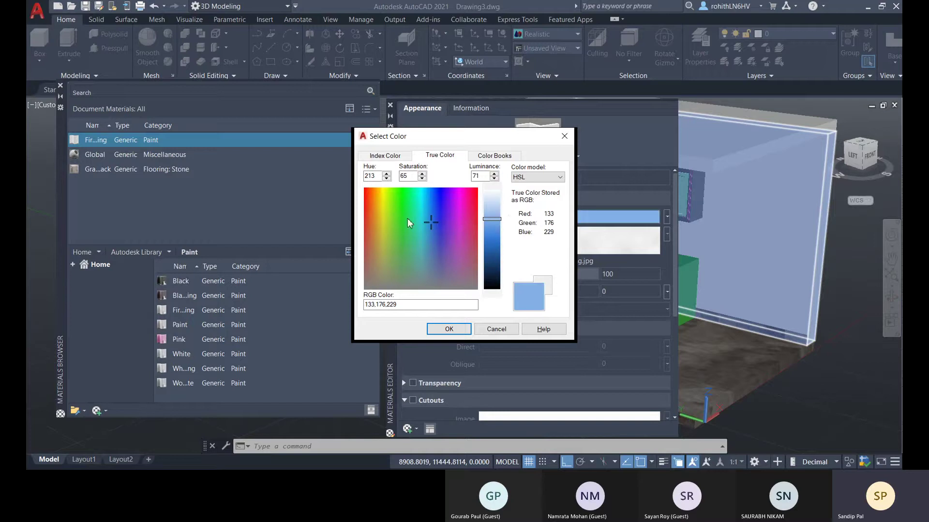
{"action": "left_click", "coordinate": [423, 213]}
{"action": "left_click", "coordinate": [494, 209]}
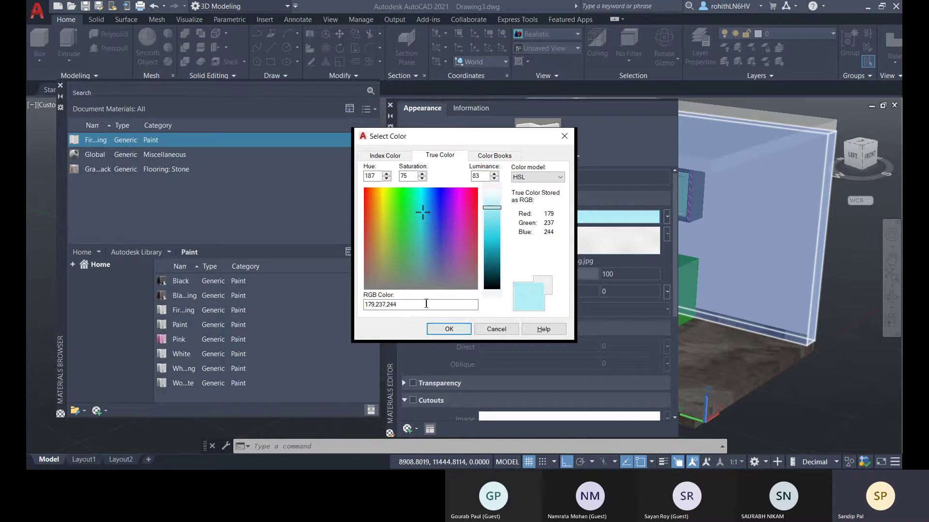
{"action": "left_click", "coordinate": [386, 209]}
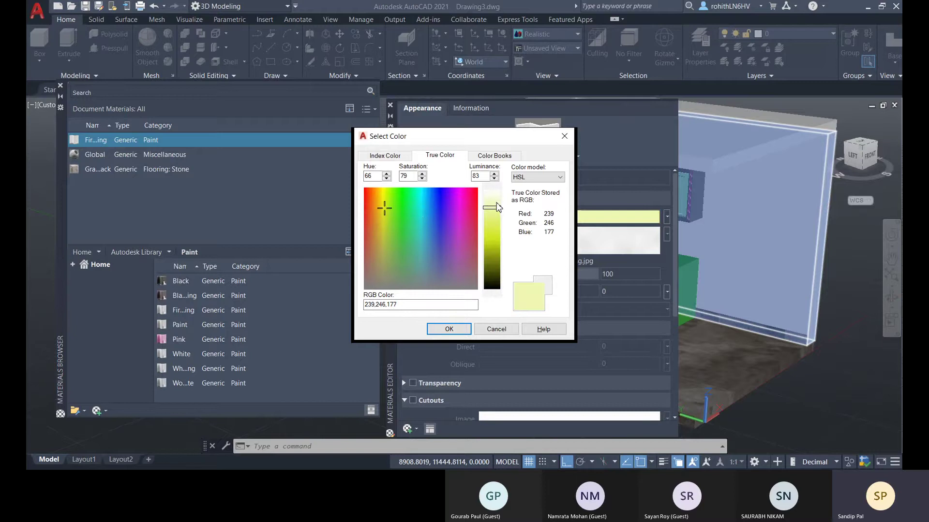
{"action": "left_click_drag", "start_coordinate": [498, 208], "coordinate": [498, 204]}
{"action": "left_click", "coordinate": [449, 328]}
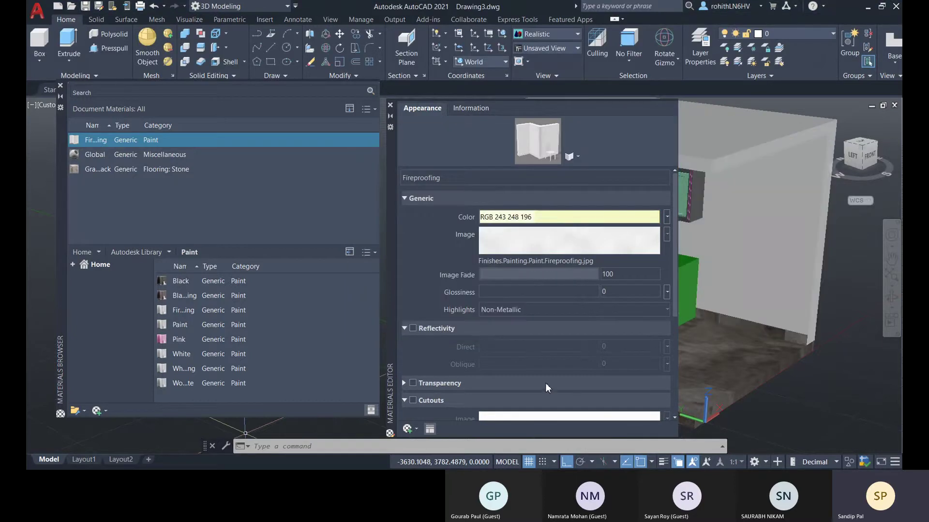
- Look through the image files in the Materials folder for the Fireproofing colour texture, and close the Texture Editor without replacing the image
{"action": "left_click", "coordinate": [570, 245]}
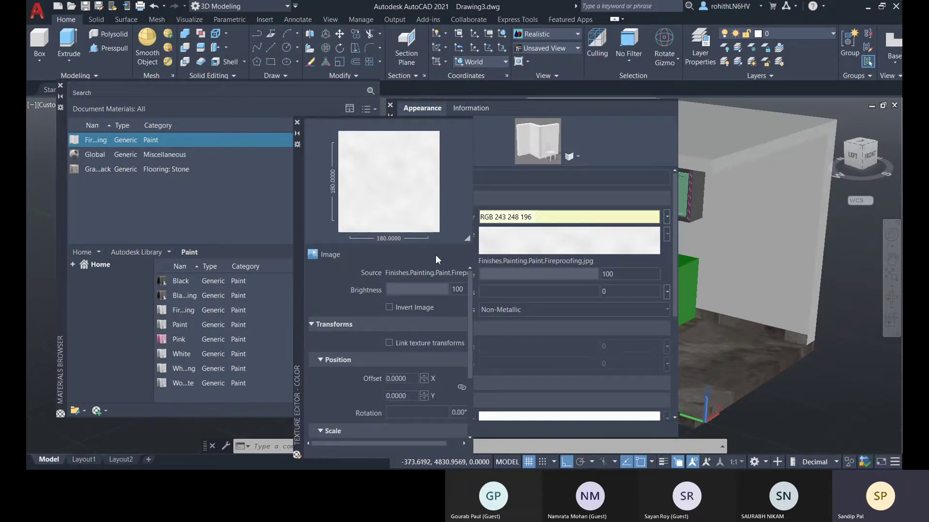
{"action": "left_click", "coordinate": [418, 273]}
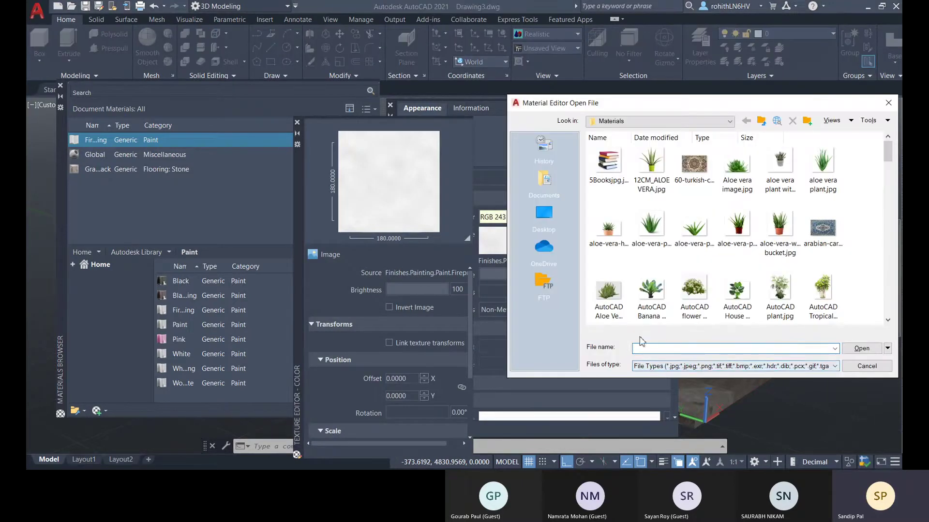
{"action": "scroll", "coordinate": [737, 240], "scroll_direction": "down", "scroll_amount": 2}
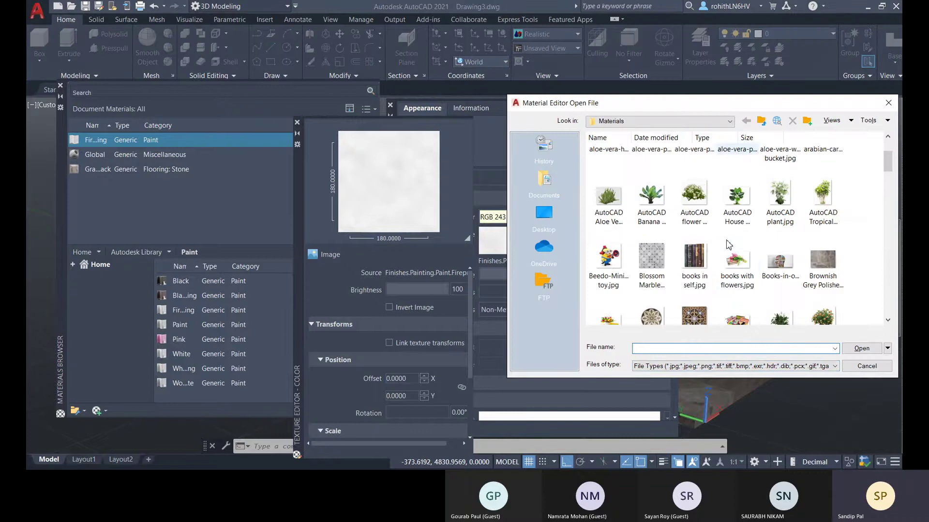
{"action": "scroll", "coordinate": [784, 282], "scroll_direction": "down", "scroll_amount": 3}
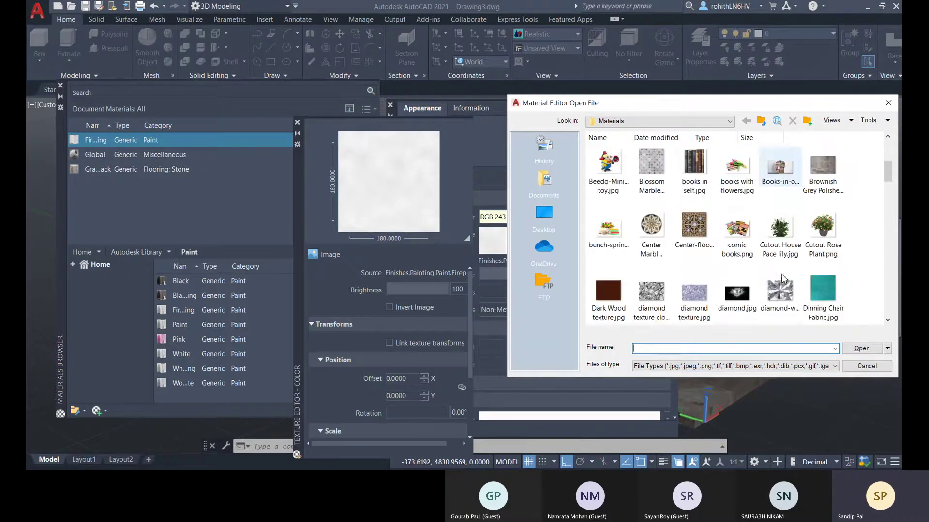
{"action": "scroll", "coordinate": [769, 279], "scroll_direction": "up", "scroll_amount": 4}
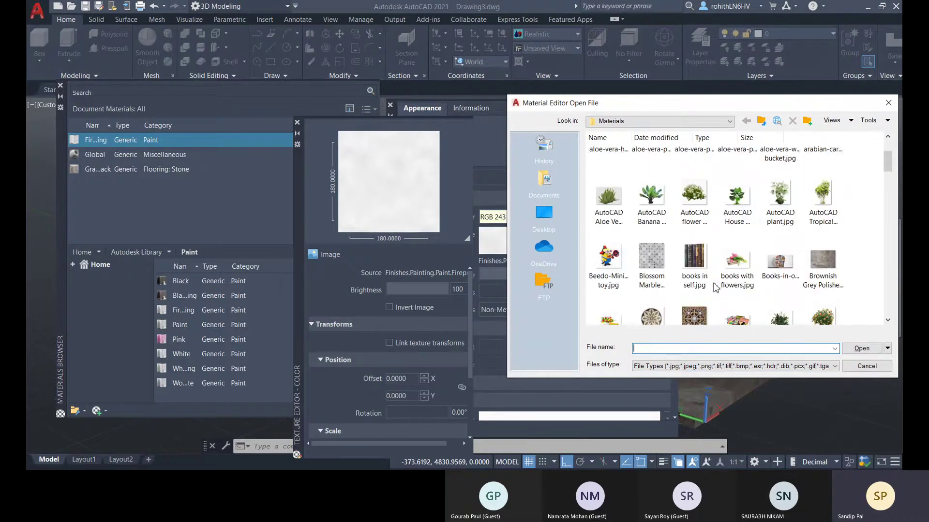
{"action": "scroll", "coordinate": [774, 276], "scroll_direction": "down", "scroll_amount": 5}
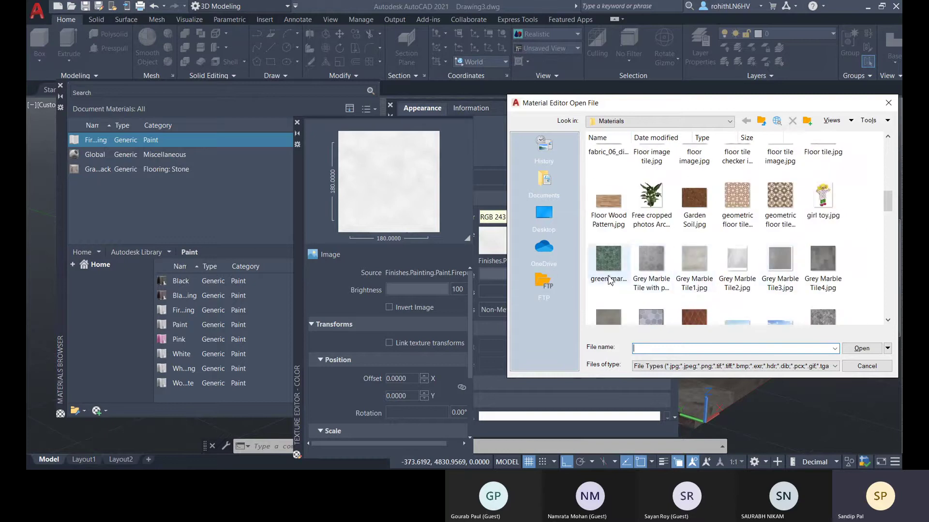
{"action": "scroll", "coordinate": [614, 261], "scroll_direction": "down", "scroll_amount": 3}
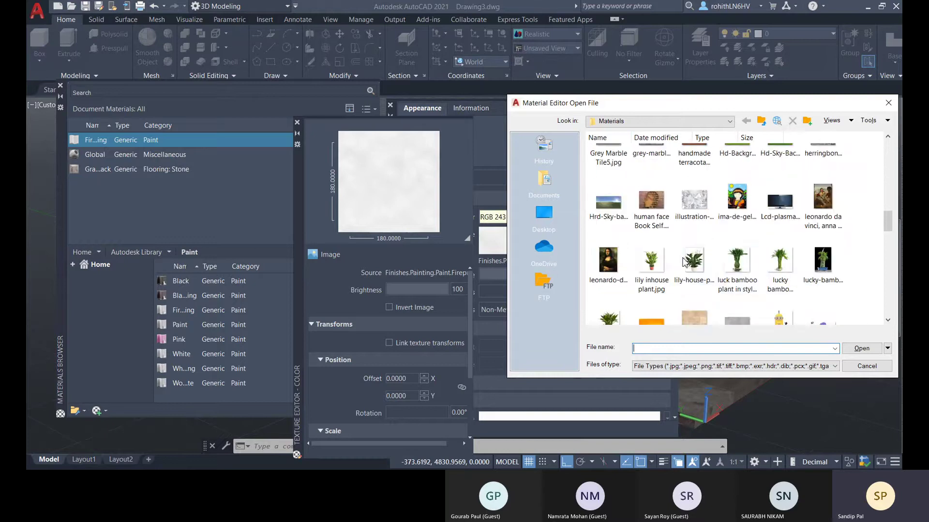
{"action": "scroll", "coordinate": [677, 246], "scroll_direction": "down", "scroll_amount": 3}
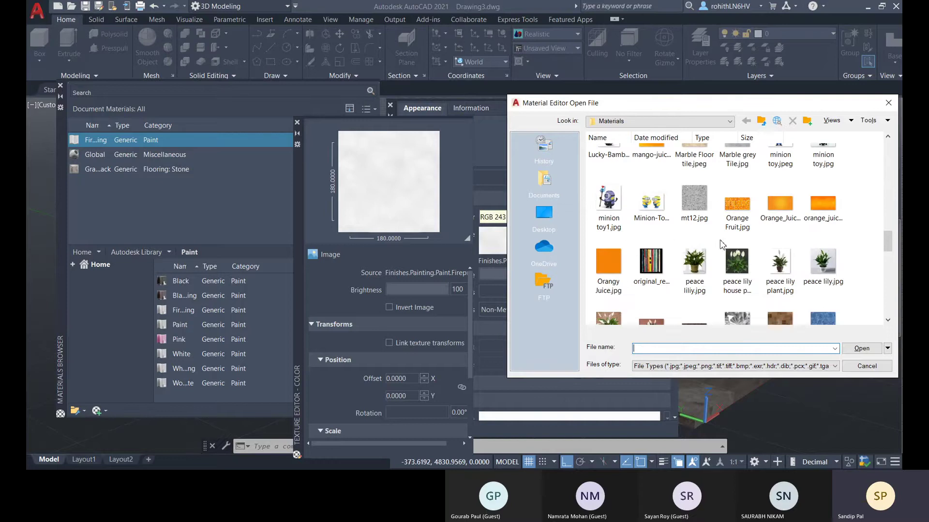
{"action": "scroll", "coordinate": [774, 251], "scroll_direction": "down", "scroll_amount": 3}
{"action": "scroll", "coordinate": [773, 251], "scroll_direction": "down", "scroll_amount": 3}
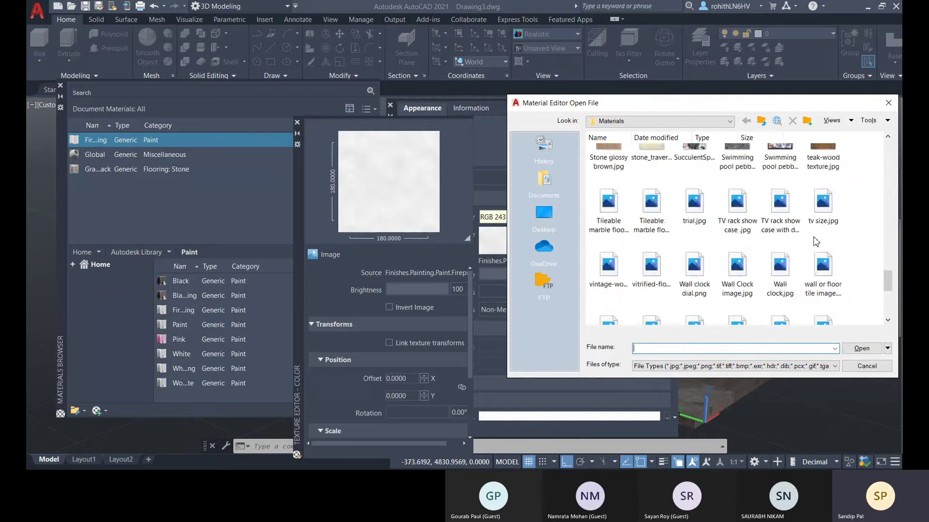
{"action": "scroll", "coordinate": [851, 247], "scroll_direction": "down", "scroll_amount": 3}
{"action": "scroll", "coordinate": [877, 249], "scroll_direction": "down", "scroll_amount": 3}
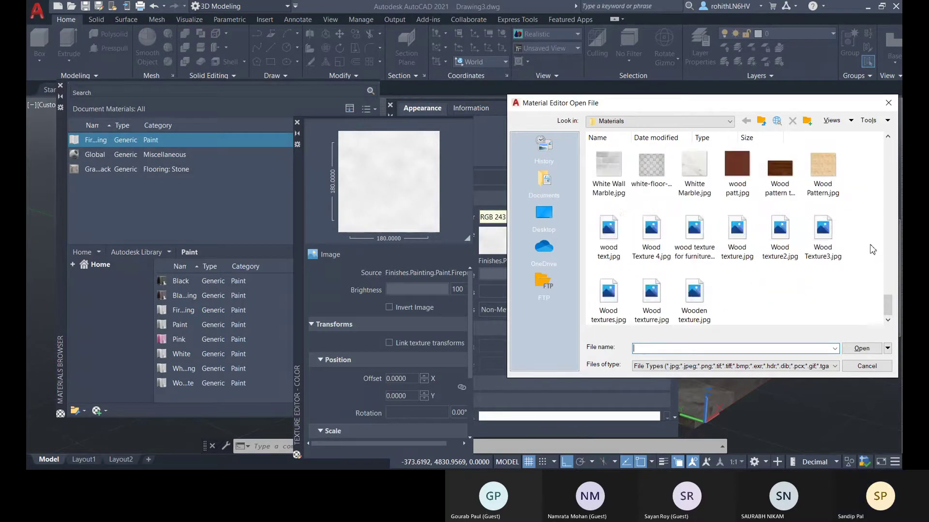
{"action": "scroll", "coordinate": [873, 266], "scroll_direction": "up", "scroll_amount": 5}
{"action": "scroll", "coordinate": [759, 279], "scroll_direction": "up", "scroll_amount": 5}
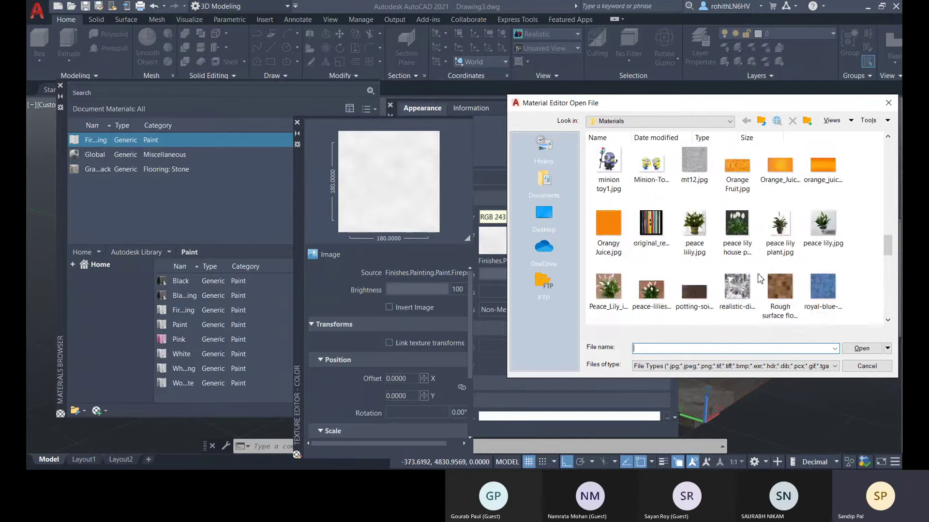
{"action": "scroll", "coordinate": [677, 283], "scroll_direction": "up", "scroll_amount": 5}
{"action": "scroll", "coordinate": [627, 265], "scroll_direction": "up", "scroll_amount": 3}
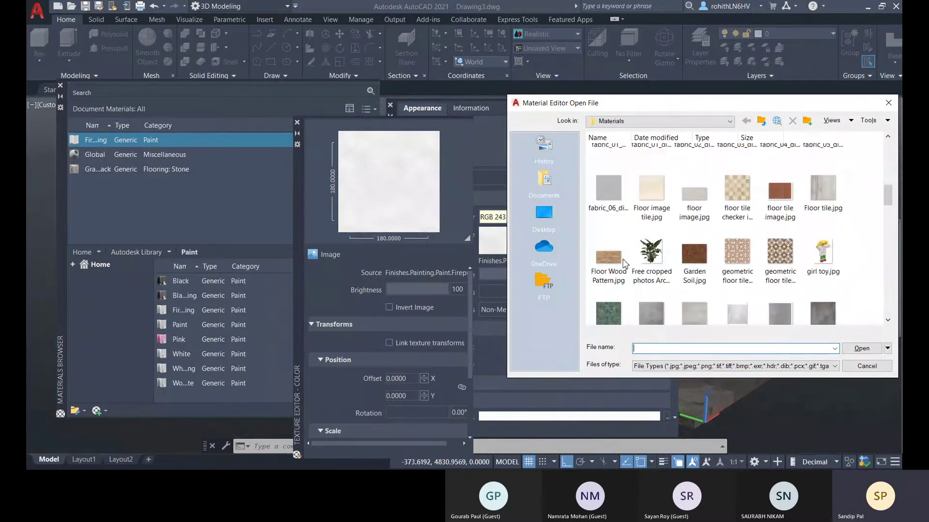
{"action": "left_click", "coordinate": [866, 366]}
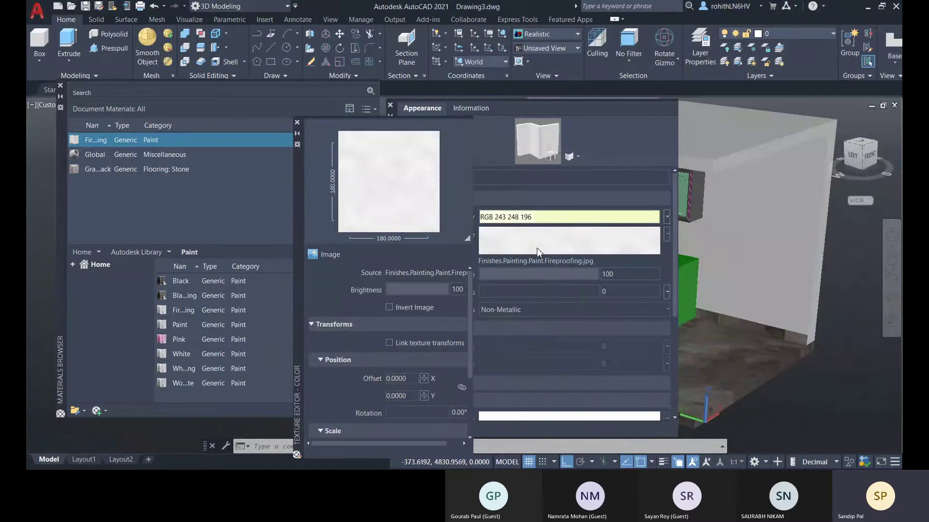
{"action": "left_click_drag", "start_coordinate": [295, 239], "coordinate": [257, 230]}
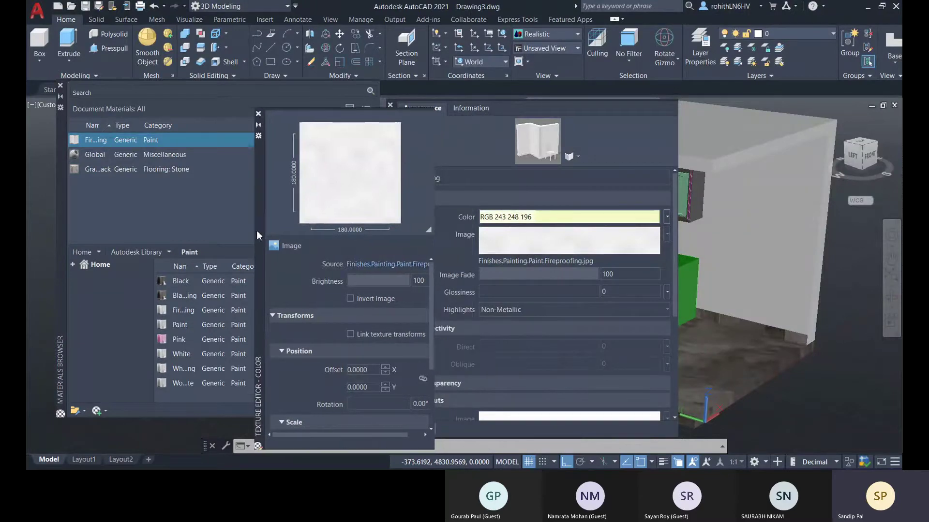
{"action": "left_click", "coordinate": [258, 114]}
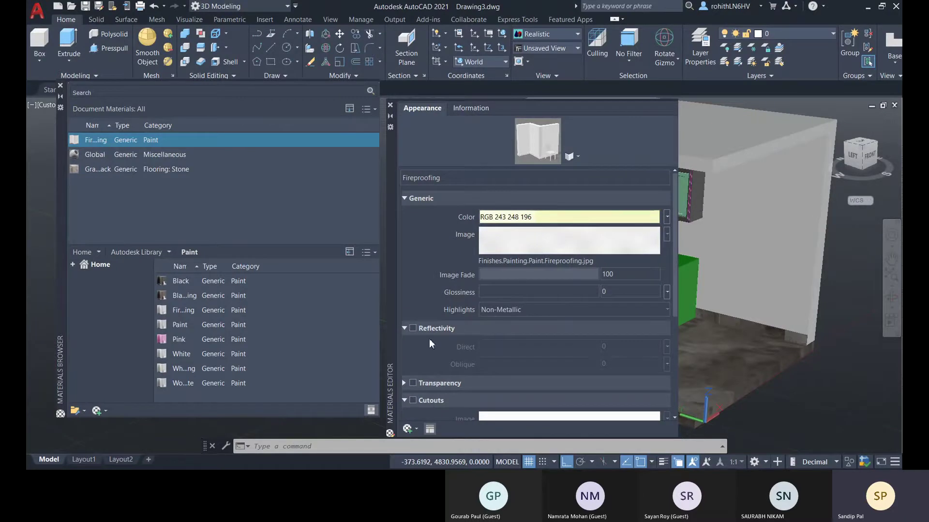
- Enable reflectivity for the Fireproofing material with direct 6 and oblique 7, check its bump settings, and close the Materials Editor
{"action": "left_click", "coordinate": [412, 329]}
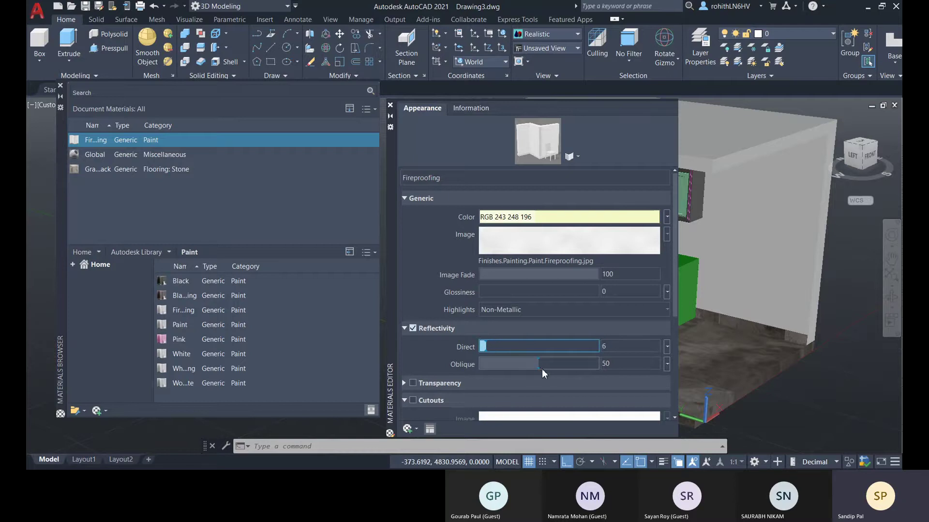
{"action": "left_click_drag", "start_coordinate": [539, 367], "coordinate": [488, 364]}
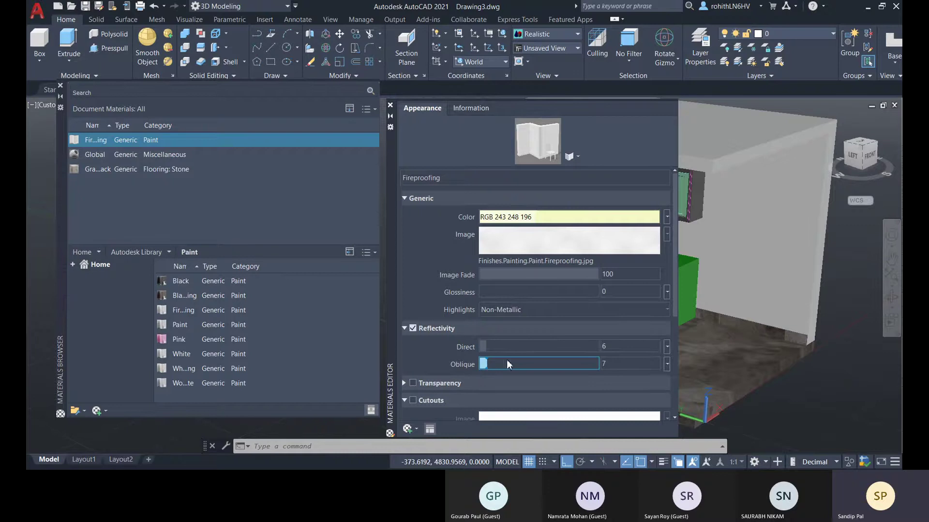
{"action": "scroll", "coordinate": [442, 381], "scroll_direction": "down", "scroll_amount": 3}
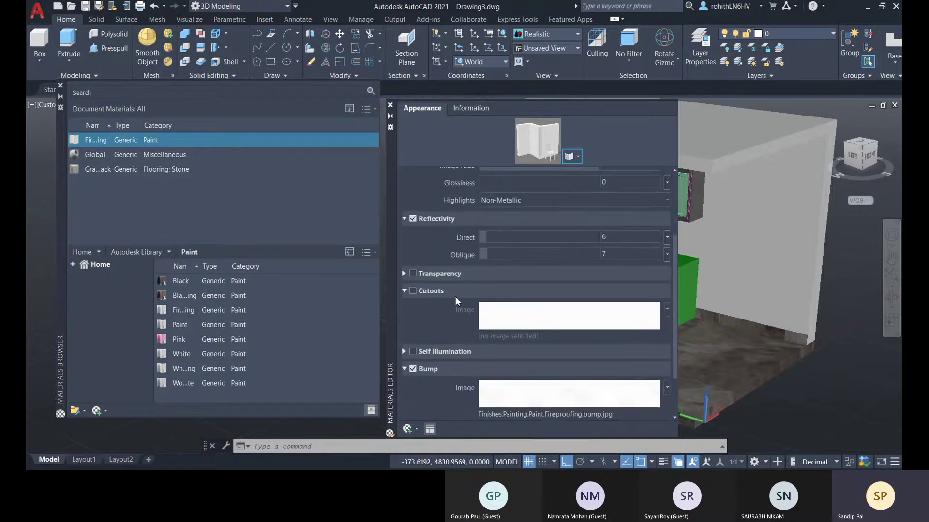
{"action": "scroll", "coordinate": [483, 367], "scroll_direction": "down", "scroll_amount": 2}
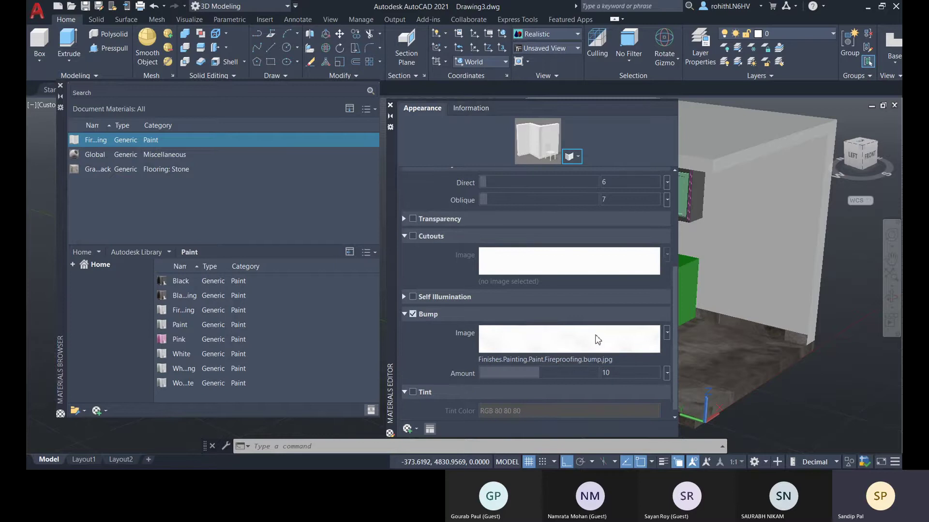
{"action": "scroll", "coordinate": [575, 339], "scroll_direction": "down", "scroll_amount": 1}
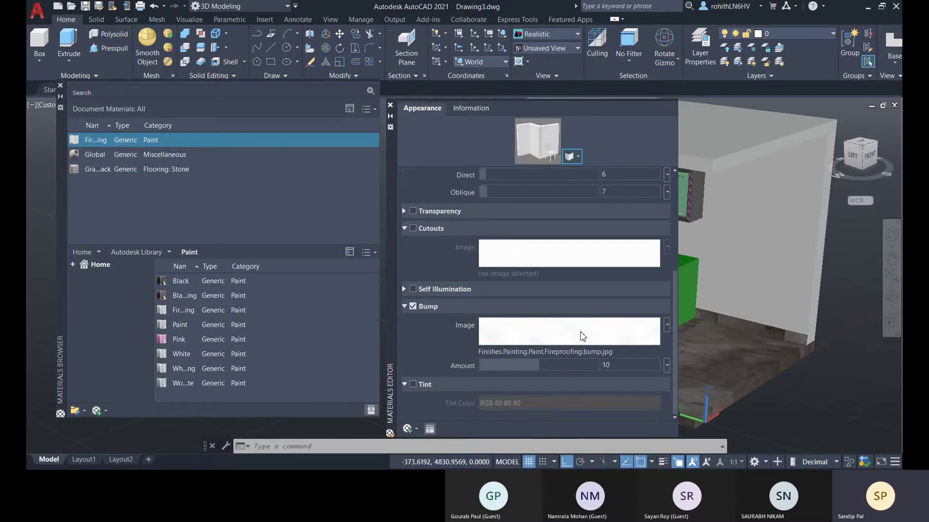
{"action": "left_click", "coordinate": [390, 105]}
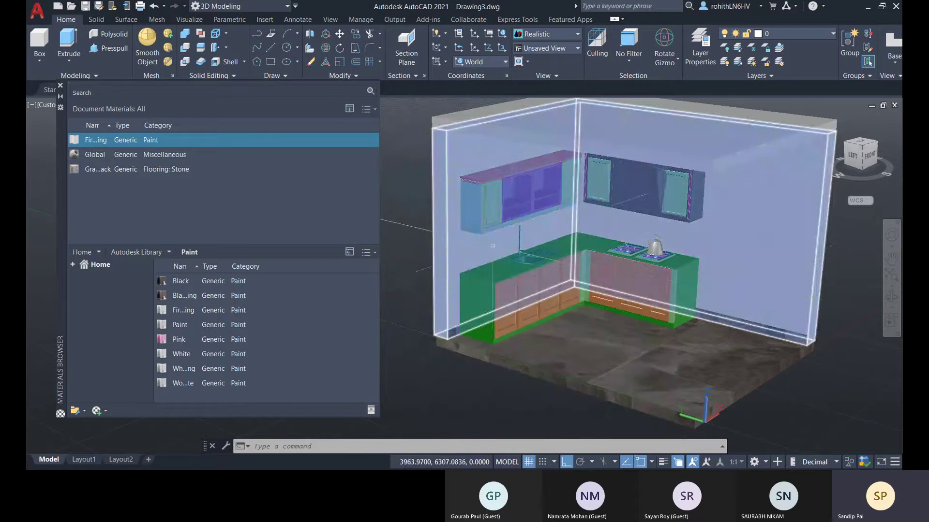
{"action": "mouse_move", "coordinate": [100, 142]}
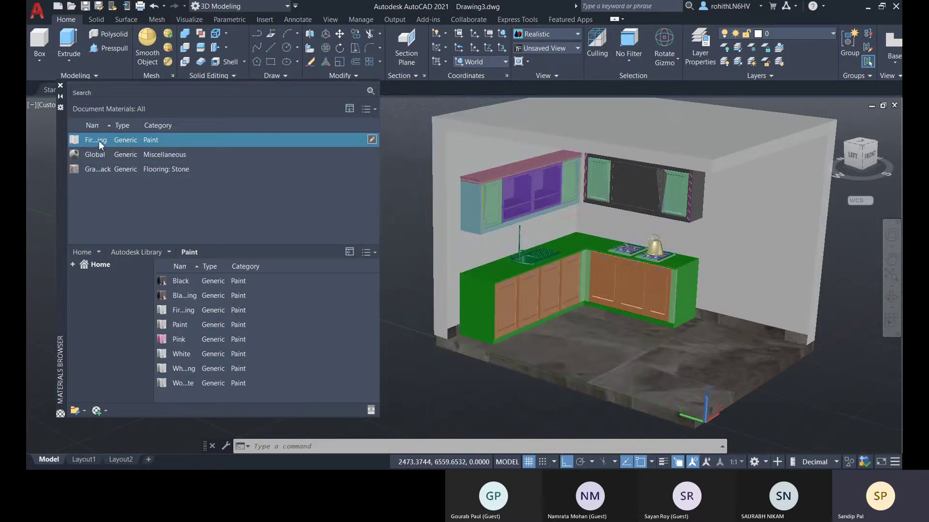
- Rename the Fireproofing material in the document materials as Inner Wall Paint
{"action": "key", "text": "F2"}
{"action": "key", "text": "Escape"}
{"action": "type", "text": "Inner Wall"}
{"action": "type", "text": " Paint"}
{"action": "key", "text": "Return"}
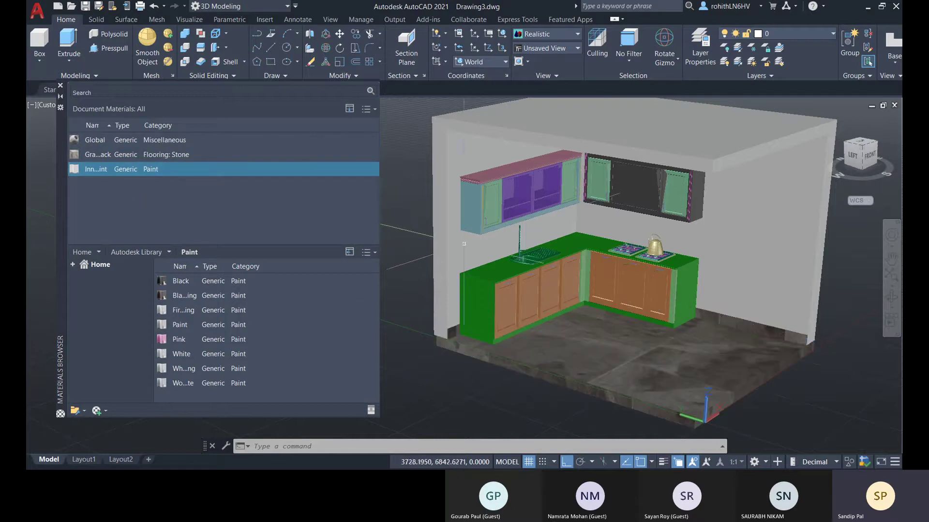
- Assign the Inner Wall Paint material to the two inner wall faces behind the kitchen cabinets
{"action": "left_click", "coordinate": [457, 242], "text": "ctrl"}
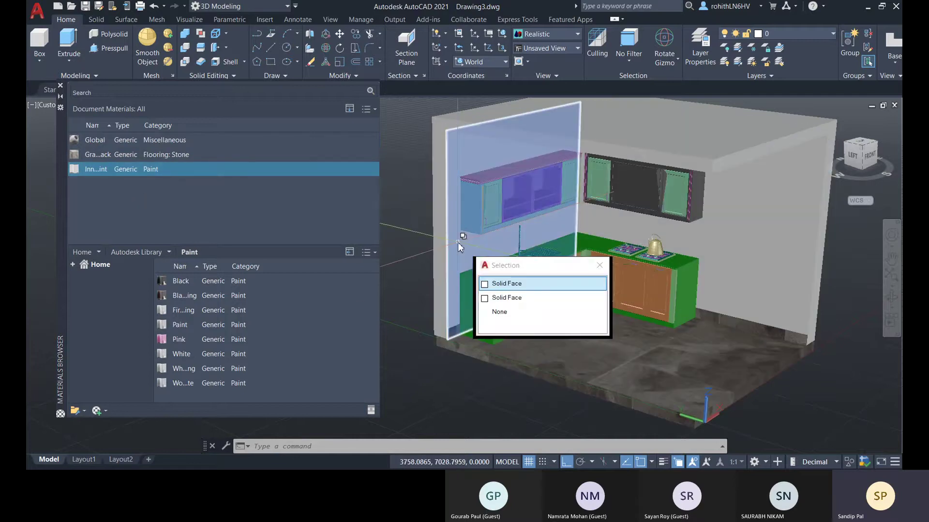
{"action": "left_click", "coordinate": [729, 242], "text": "ctrl"}
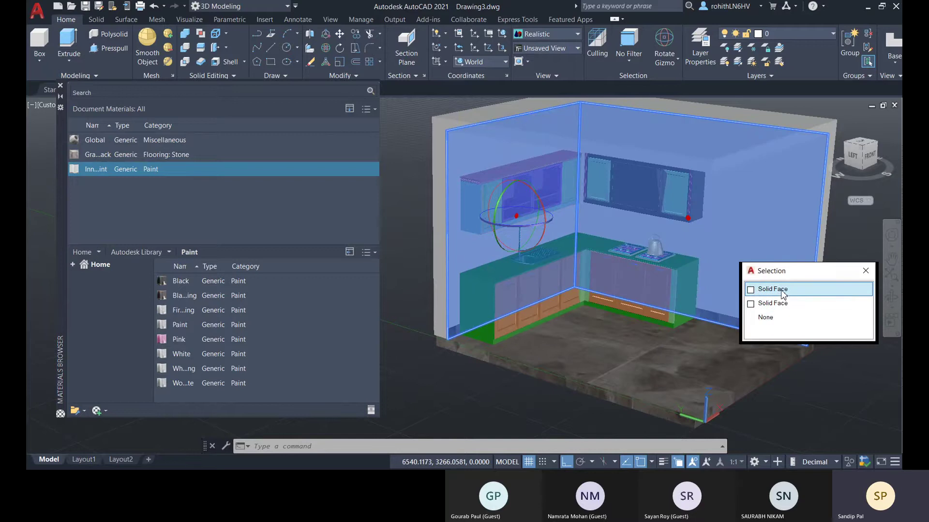
{"action": "left_click", "coordinate": [783, 294]}
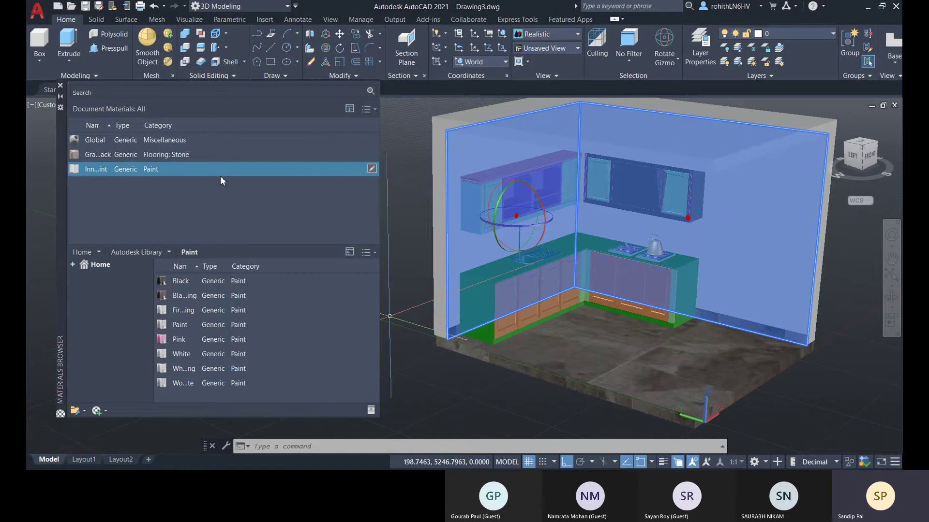
{"action": "key", "text": "Escape"}
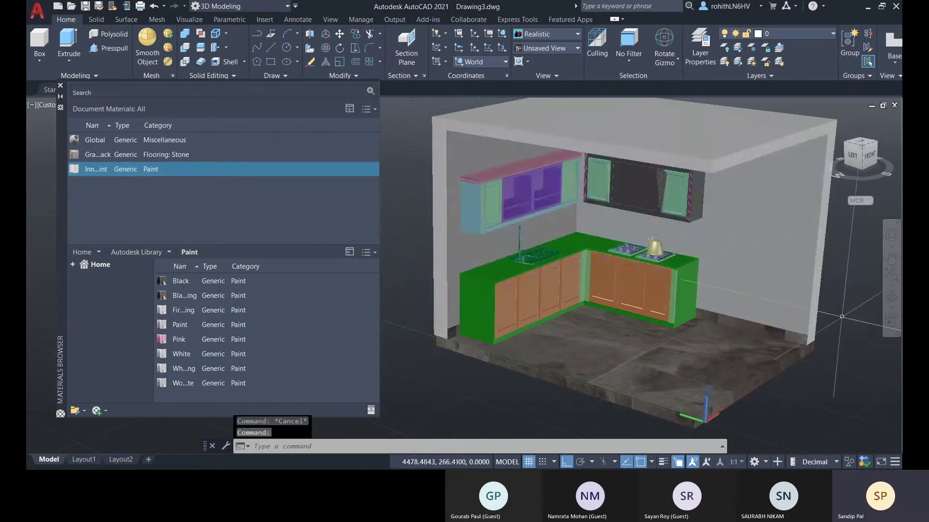
- Examine the paint on the inner wall beside the counter up close and reopen the appearance settings of Inner Wall Paint
{"action": "middle_click_drag", "start_coordinate": [827, 293], "coordinate": [780, 302]}
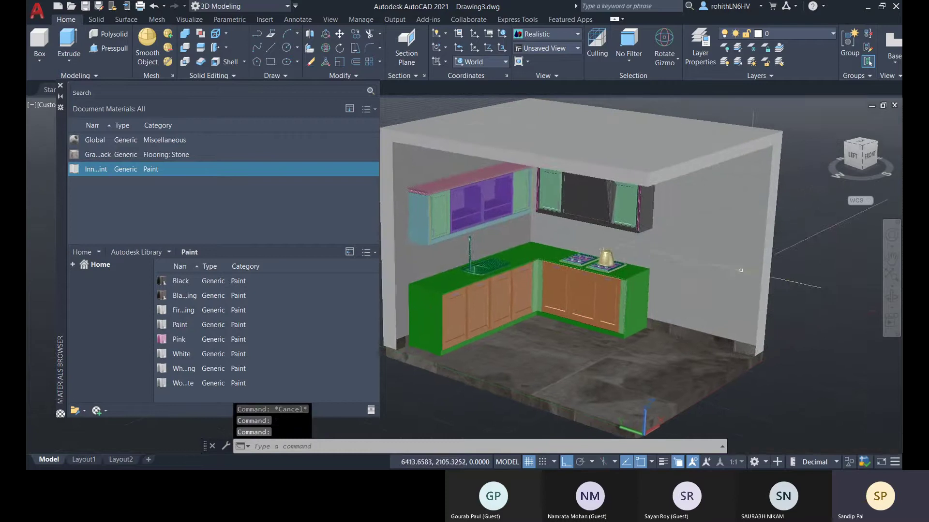
{"action": "scroll", "coordinate": [764, 272], "scroll_direction": "up", "scroll_amount": 3}
{"action": "middle_click_drag", "start_coordinate": [755, 269], "coordinate": [600, 282]}
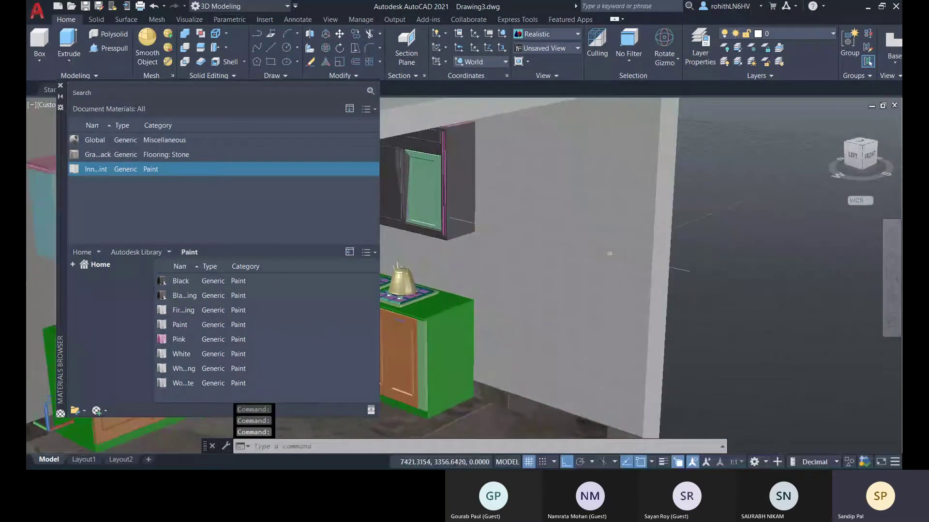
{"action": "scroll", "coordinate": [609, 248], "scroll_direction": "up", "scroll_amount": 3}
{"action": "middle_click_drag", "start_coordinate": [614, 248], "coordinate": [555, 251]}
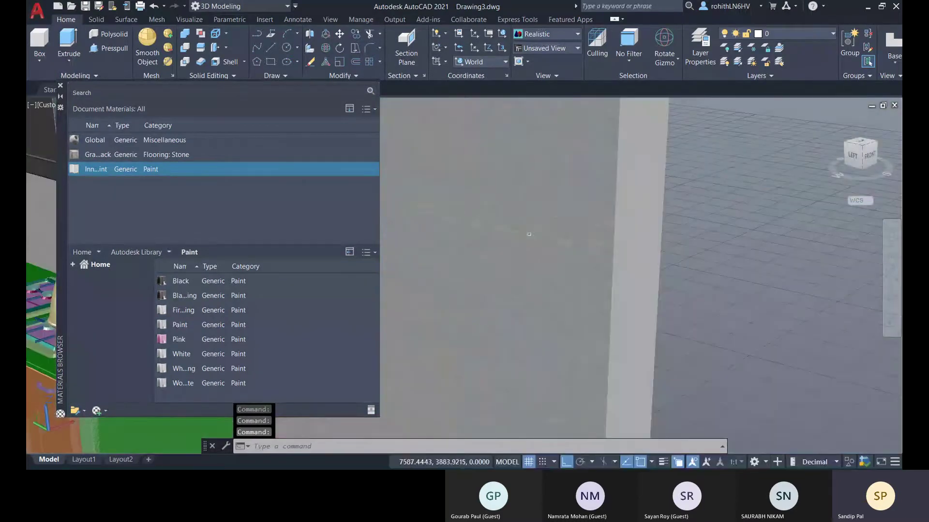
{"action": "left_click", "coordinate": [435, 214]}
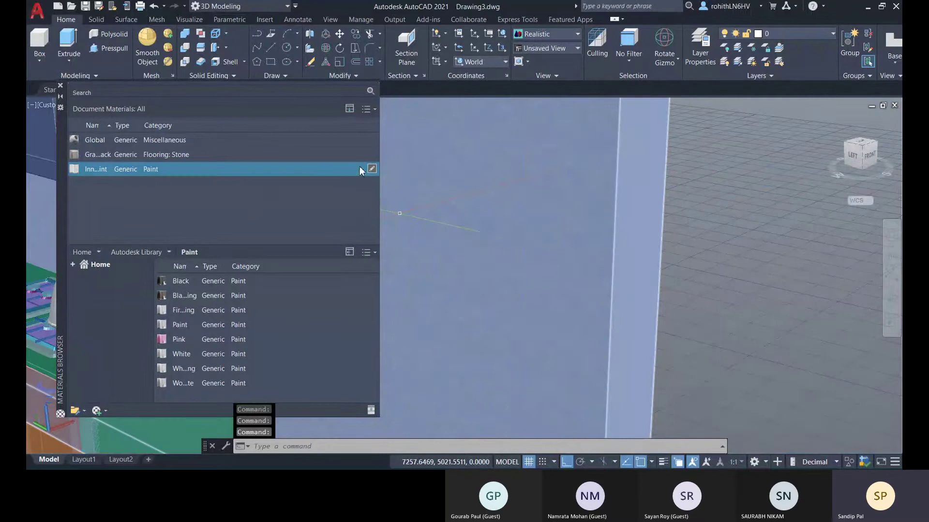
{"action": "mouse_move", "coordinate": [331, 169]}
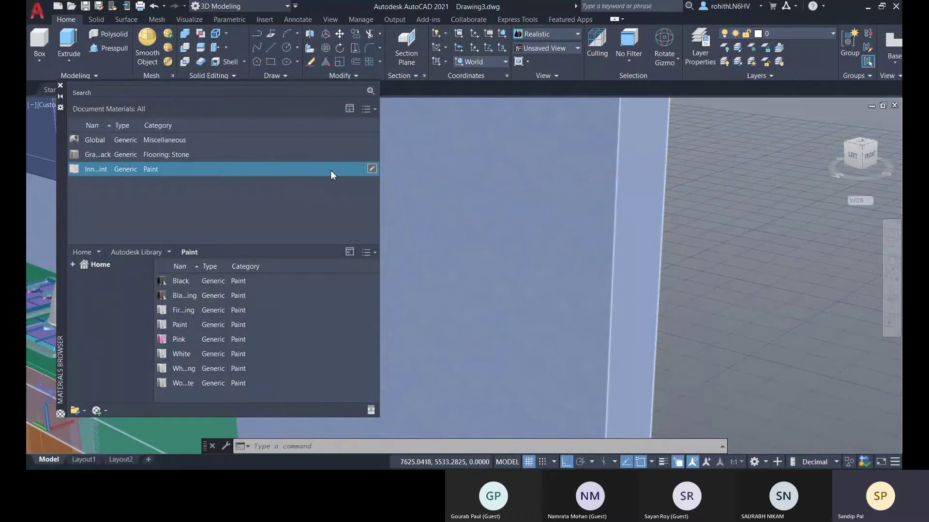
{"action": "left_click", "coordinate": [372, 169]}
{"action": "scroll", "coordinate": [522, 244], "scroll_direction": "up", "scroll_amount": 5}
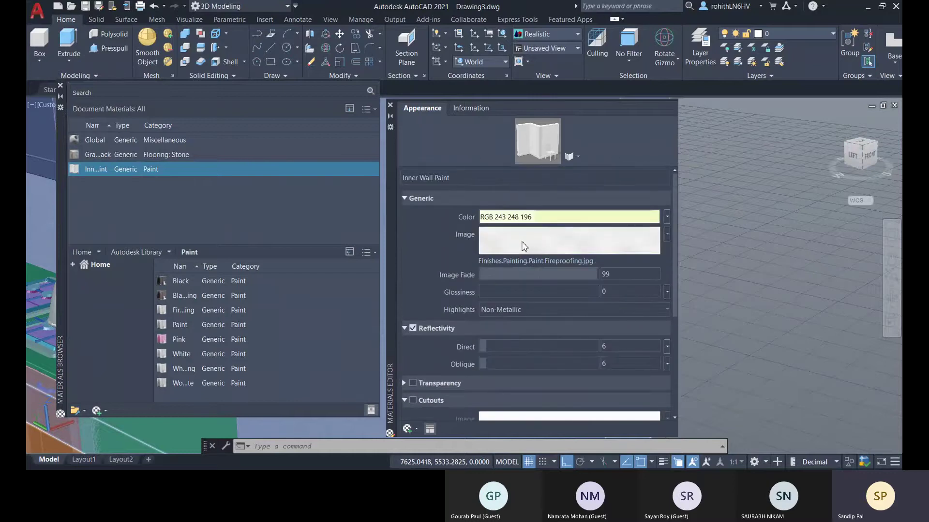
- Check the image source and texture scale of Inner Wall Paint, and close the Texture Editor, Materials Browser and Materials Editor
{"action": "left_click", "coordinate": [569, 260]}
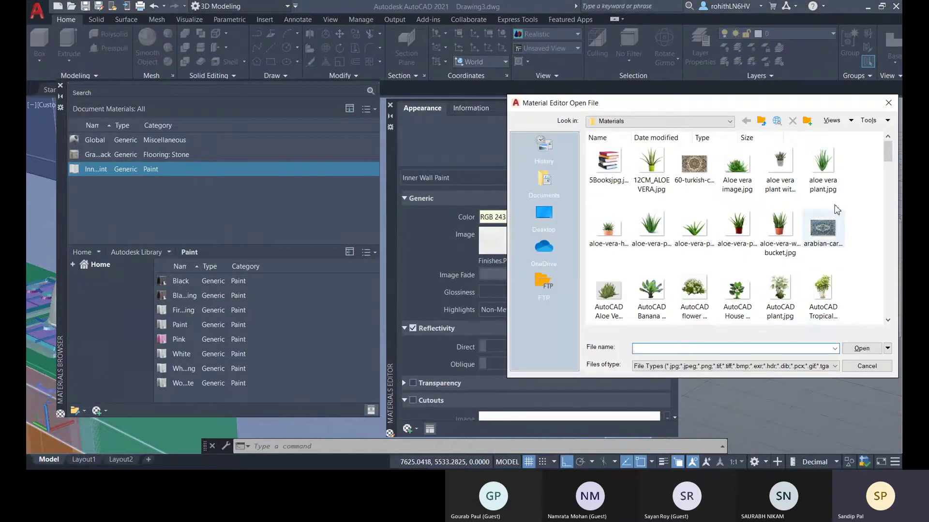
{"action": "left_click", "coordinate": [867, 366]}
{"action": "left_click", "coordinate": [574, 250]}
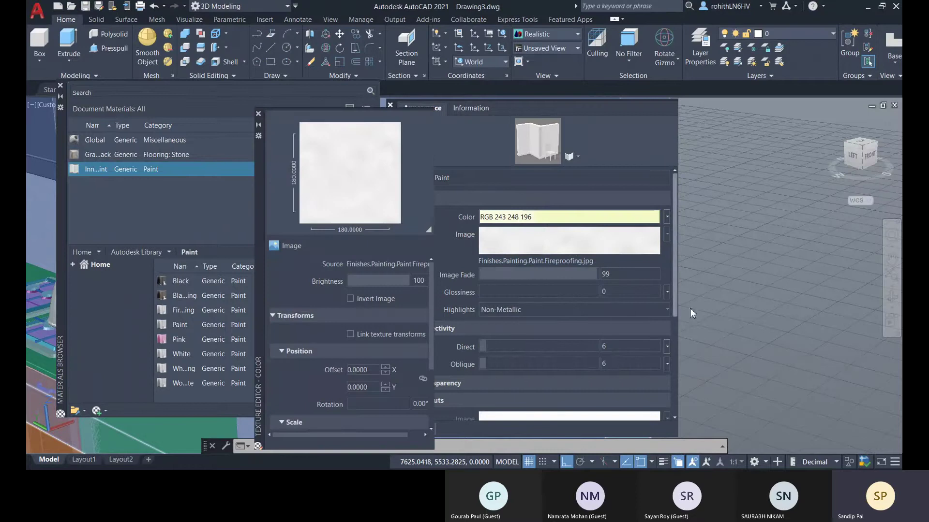
{"action": "scroll", "coordinate": [359, 378], "scroll_direction": "down", "scroll_amount": 2}
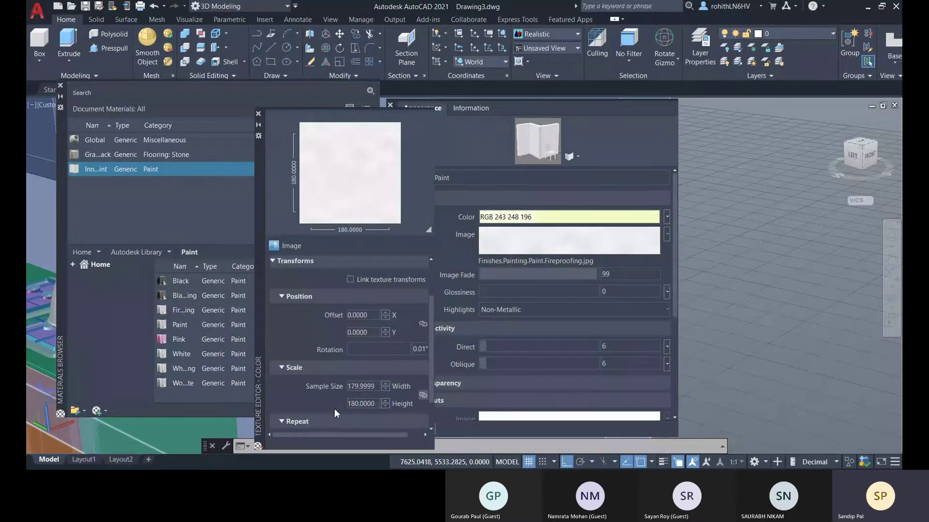
{"action": "double_click", "coordinate": [378, 387]}
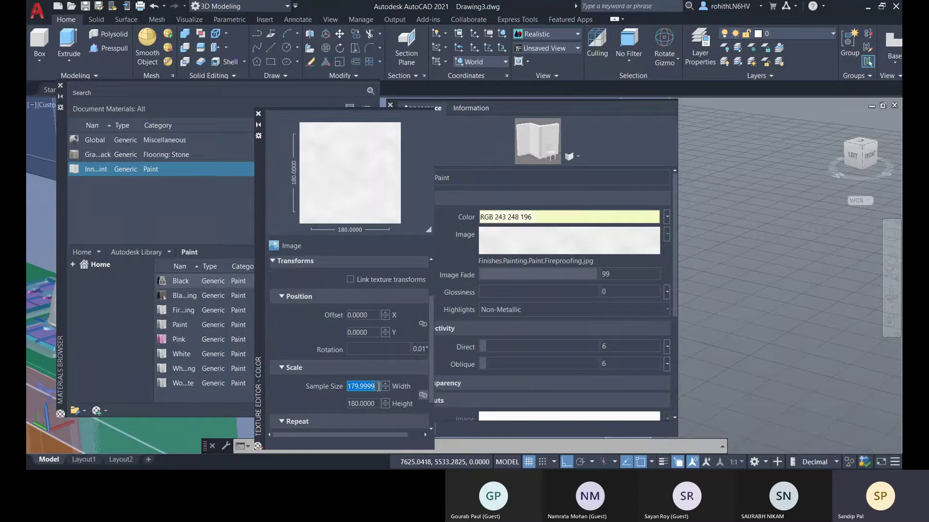
{"action": "left_click", "coordinate": [258, 114]}
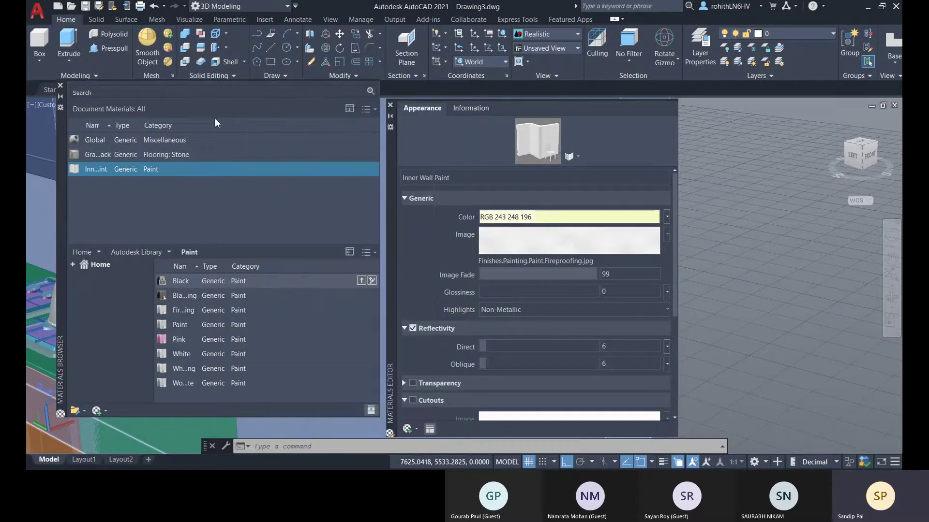
{"action": "left_click", "coordinate": [60, 86]}
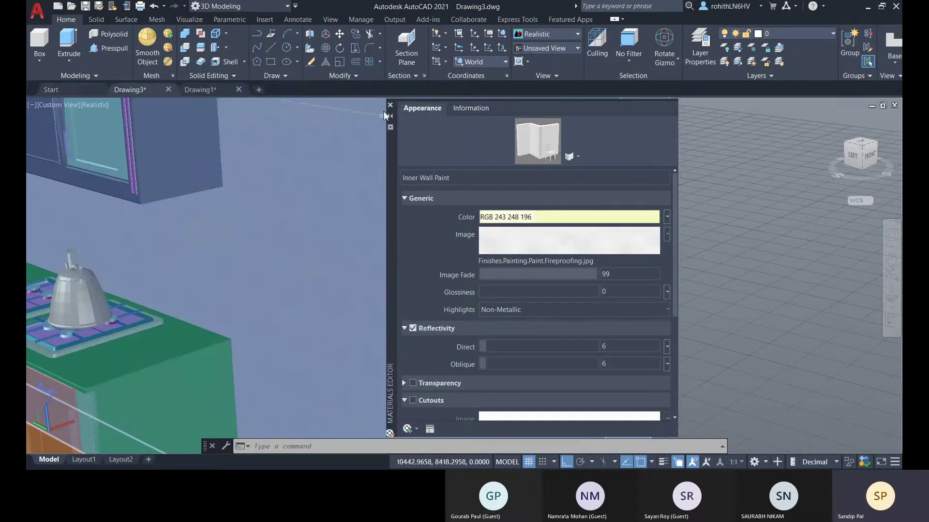
{"action": "left_click", "coordinate": [390, 105]}
- Examine the painted inner walls of the whole kitchen from above and from the front
{"action": "scroll", "coordinate": [467, 248], "scroll_direction": "down", "scroll_amount": 8}
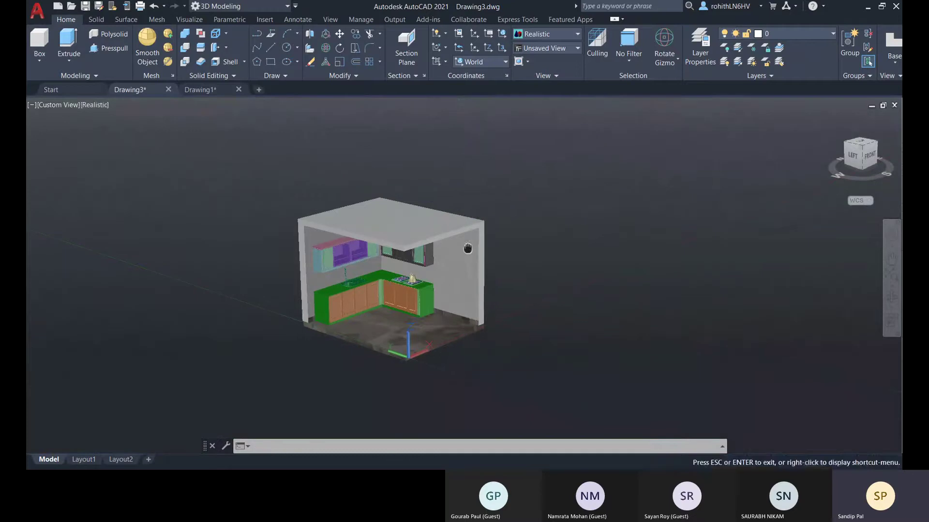
{"action": "key", "text": "Escape"}
{"action": "scroll", "coordinate": [399, 252], "scroll_direction": "up", "scroll_amount": 5}
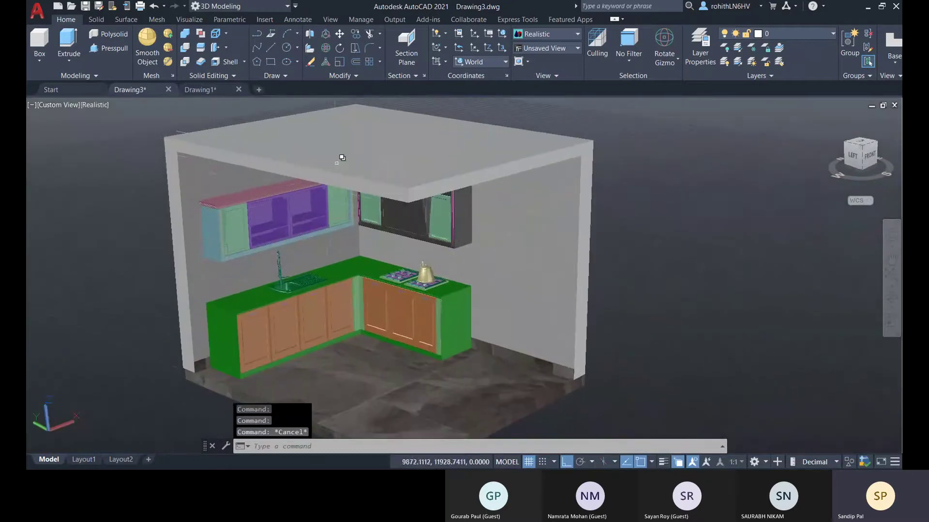
{"action": "middle_click_drag", "start_coordinate": [336, 163], "coordinate": [465, 300], "text": "shift"}
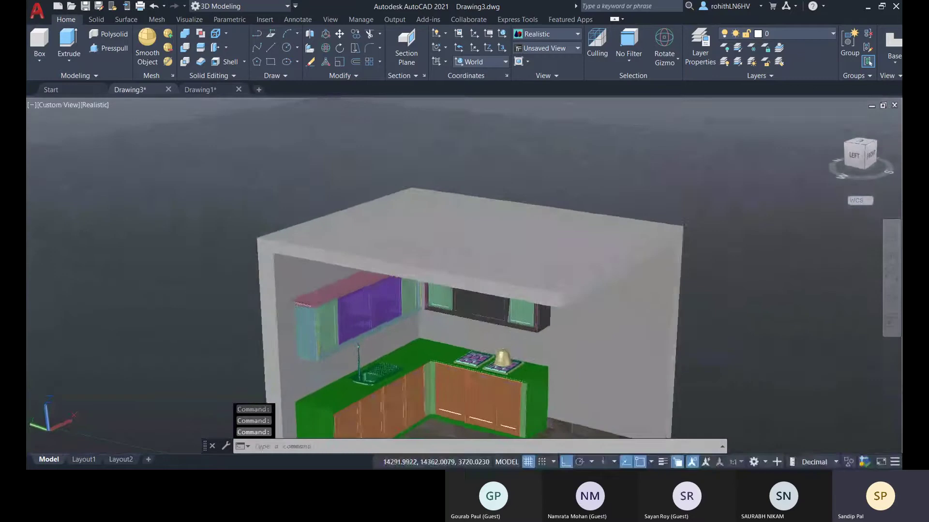
{"action": "middle_click_drag", "start_coordinate": [283, 273], "coordinate": [246, 196], "text": "shift"}
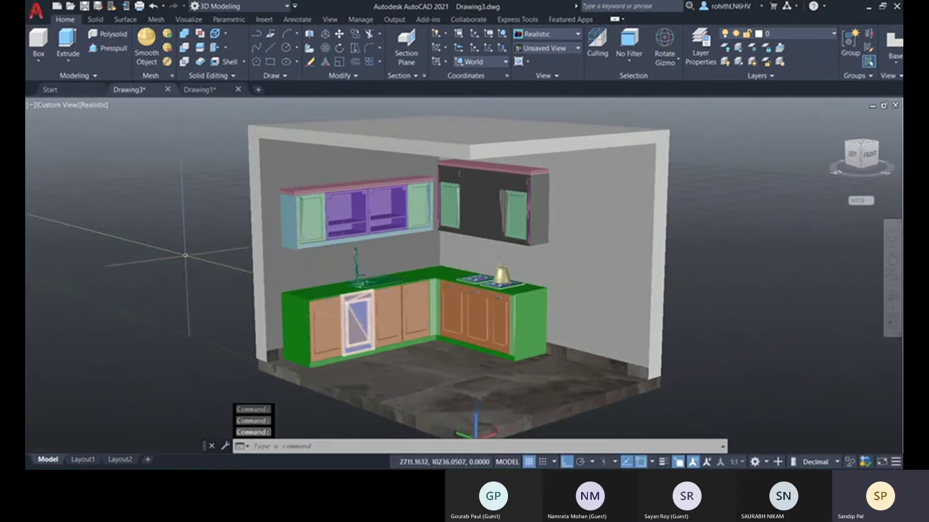
- Reopen the Materials Browser, create a new Wall Paint material and set its colour to the yellow RGB 221, 201, 100
{"action": "type", "text": "MA"}
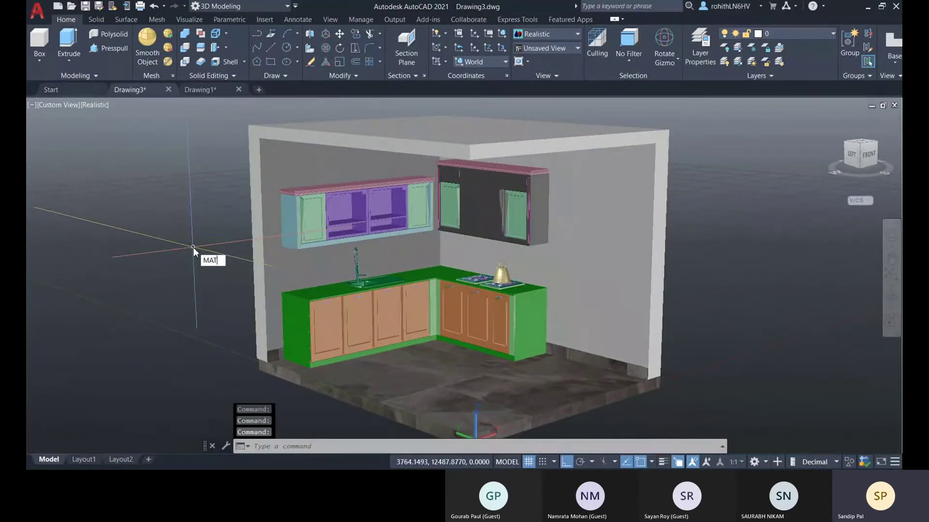
{"action": "type", "text": "T"}
{"action": "key", "text": "Return"}
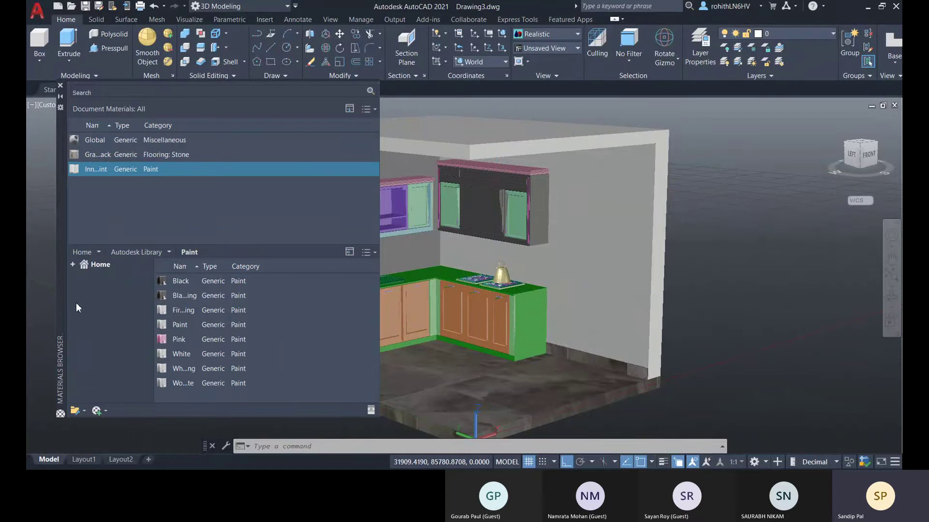
{"action": "double_click", "coordinate": [211, 169]}
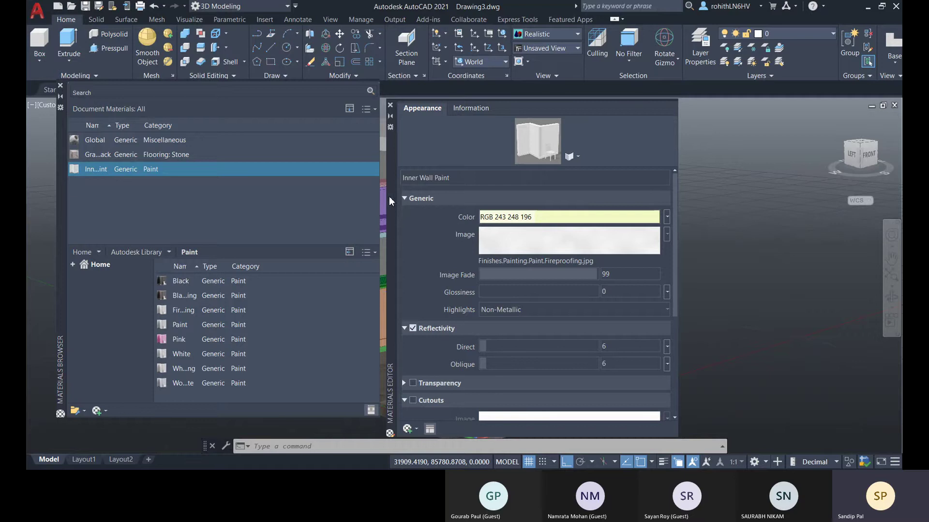
{"action": "left_click", "coordinate": [390, 106]}
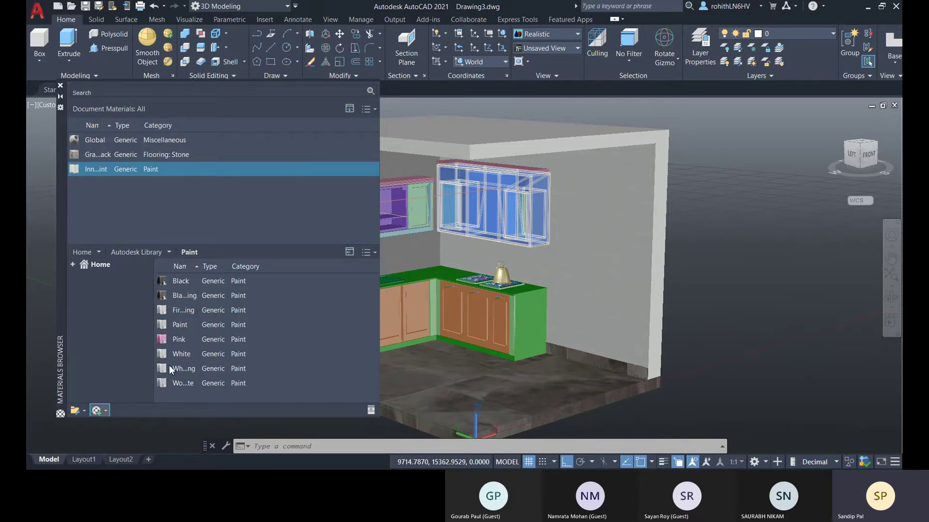
{"action": "left_click", "coordinate": [127, 448]}
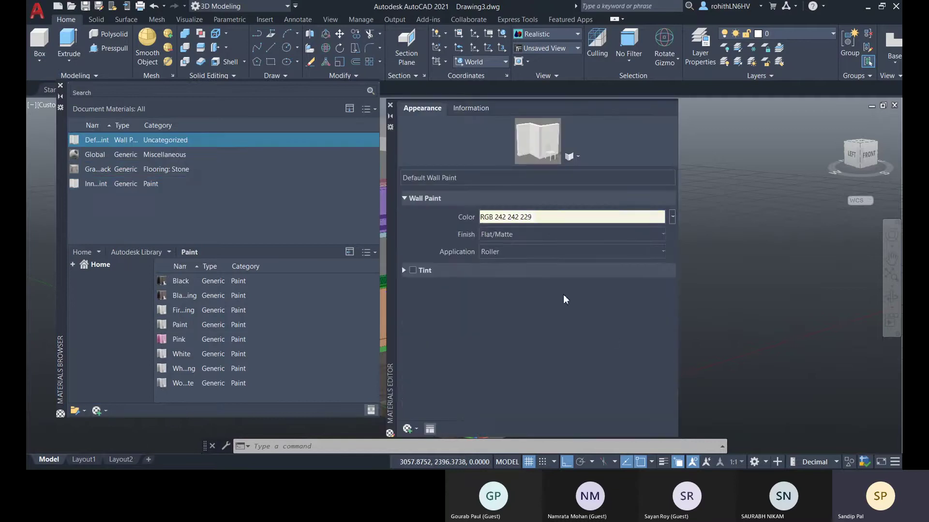
{"action": "left_click", "coordinate": [611, 220]}
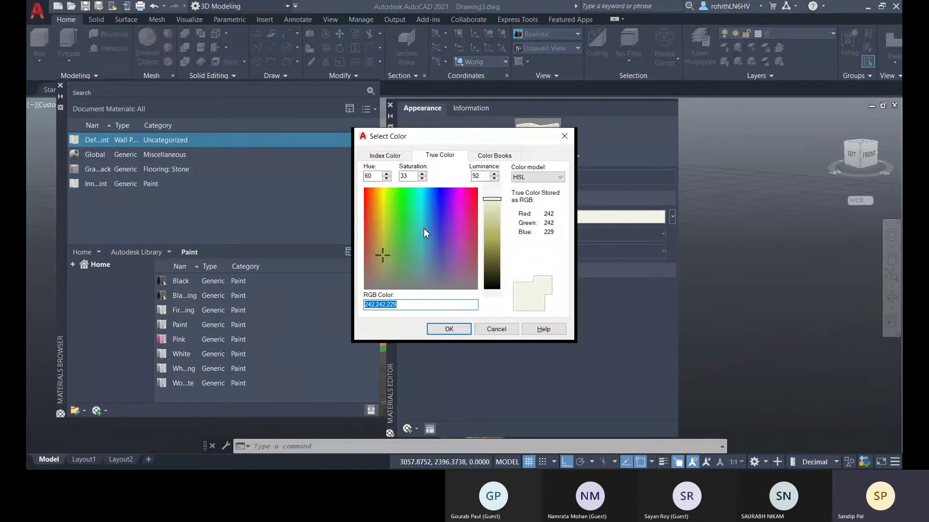
{"action": "left_click", "coordinate": [379, 223]}
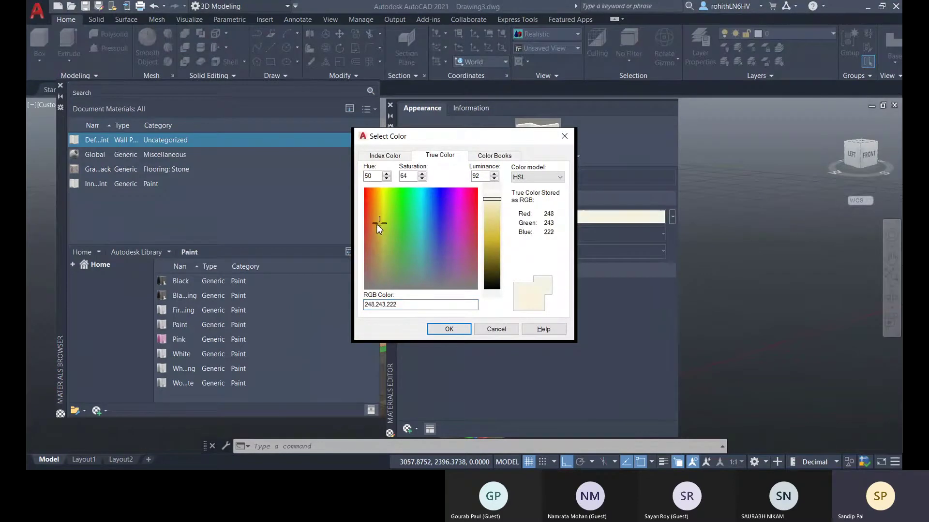
{"action": "left_click", "coordinate": [493, 227]}
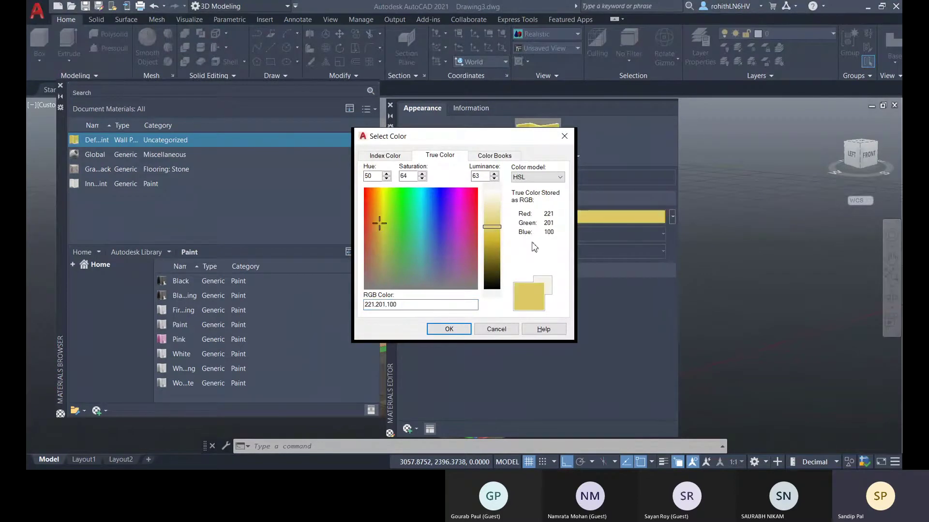
{"action": "left_click", "coordinate": [442, 330]}
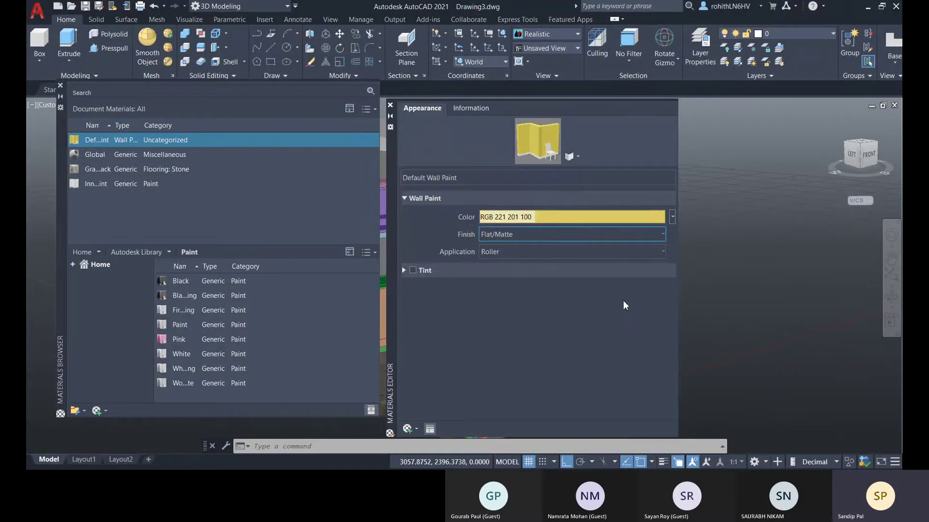
- Set the new wall paint's finish to Pearl, rename it Ext. Wall Paint and close the Materials Editor
{"action": "left_click", "coordinate": [616, 287]}
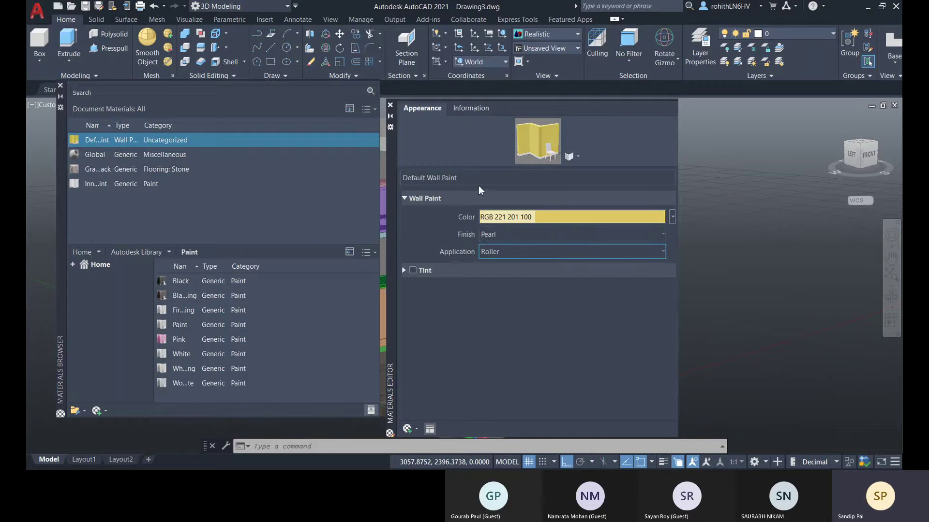
{"action": "double_click", "coordinate": [428, 179]}
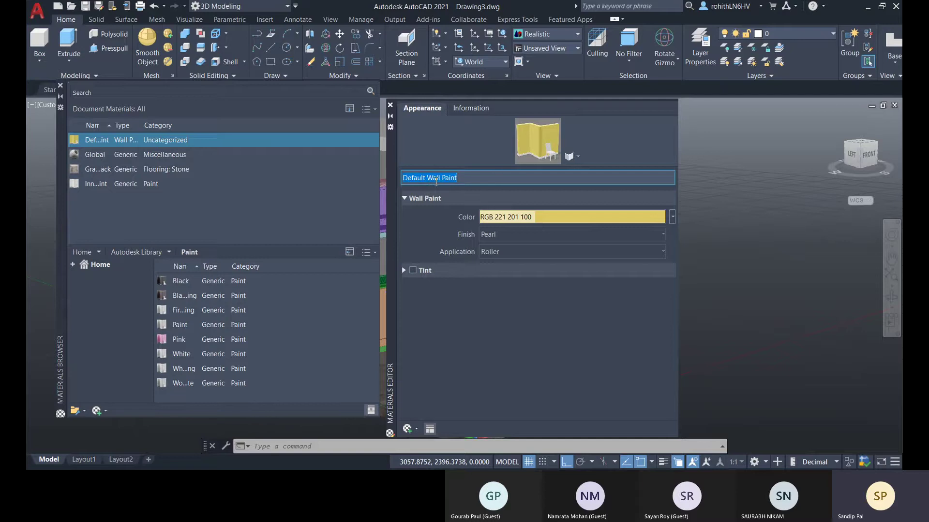
{"action": "double_click", "coordinate": [435, 180]}
{"action": "type", "text": "Ext."}
{"action": "left_click", "coordinate": [430, 429]}
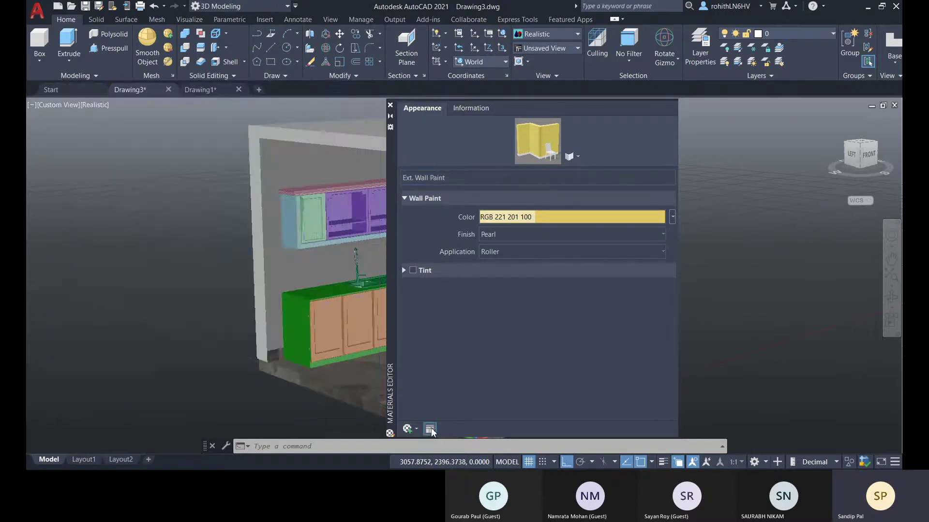
{"action": "left_click", "coordinate": [430, 429]}
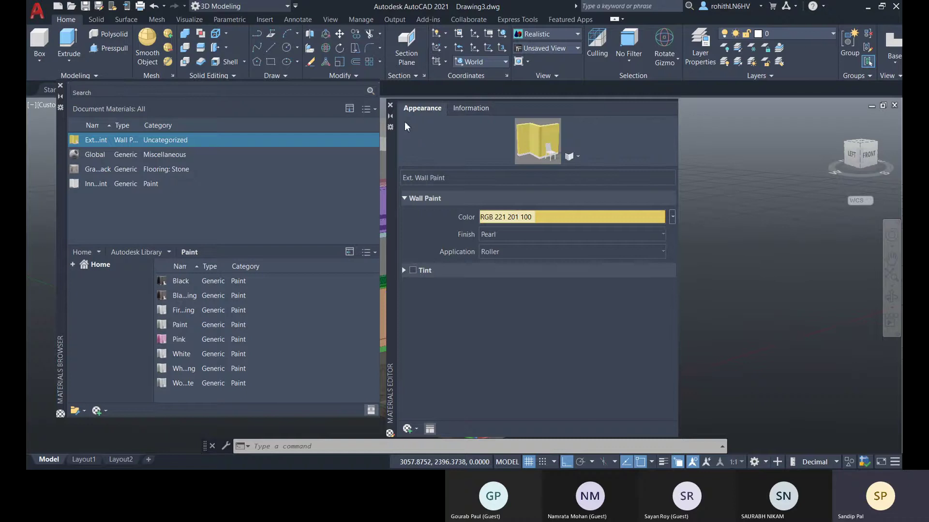
{"action": "left_click", "coordinate": [389, 105]}
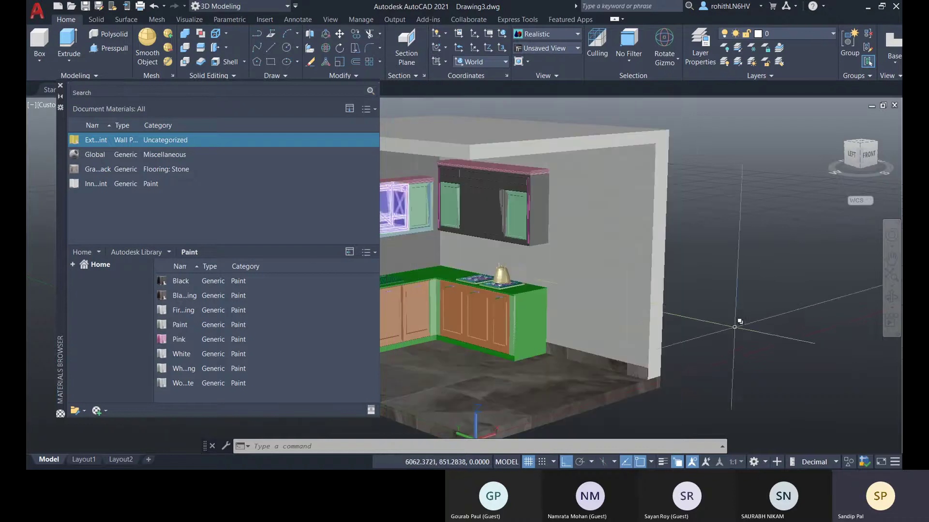
- Apply the Ext. Wall Paint material to the outer faces of the kitchen's right and back walls
{"action": "scroll", "coordinate": [690, 325], "scroll_direction": "down", "scroll_amount": 2}
{"action": "middle_click_drag", "start_coordinate": [677, 327], "coordinate": [608, 317], "text": "shift"}
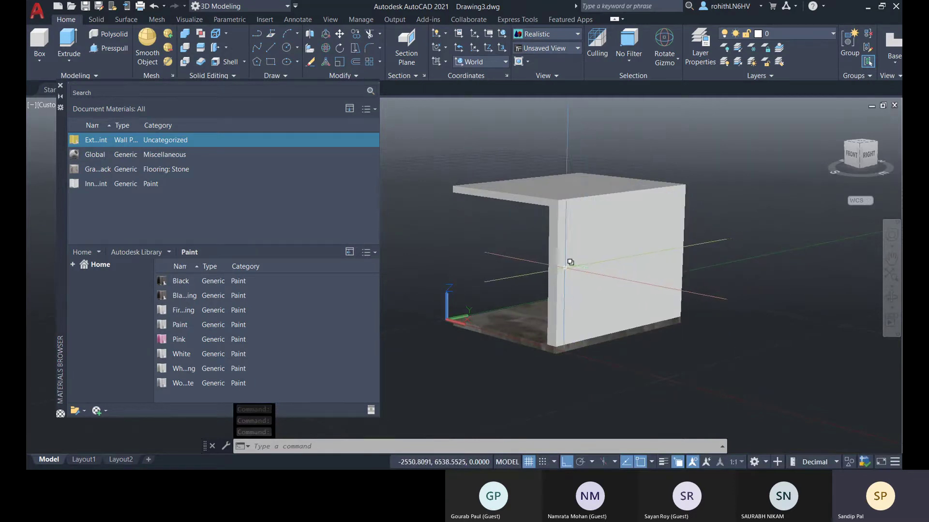
{"action": "middle_click_drag", "start_coordinate": [611, 271], "coordinate": [543, 236], "text": "shift"}
{"action": "left_click", "coordinate": [547, 231], "text": "ctrl"}
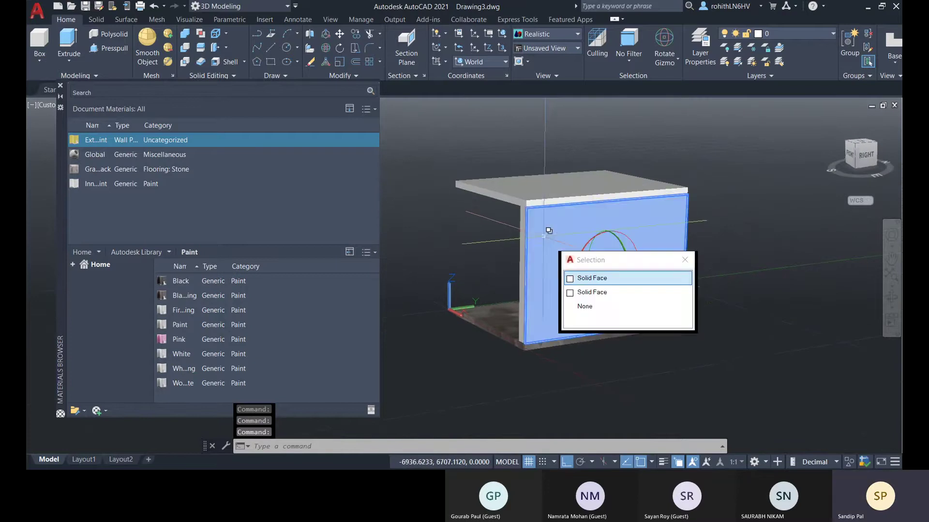
{"action": "left_click", "coordinate": [679, 292]}
{"action": "middle_click_drag", "start_coordinate": [679, 292], "coordinate": [619, 264], "text": "shift"}
{"action": "left_click", "coordinate": [615, 265], "text": "ctrl"}
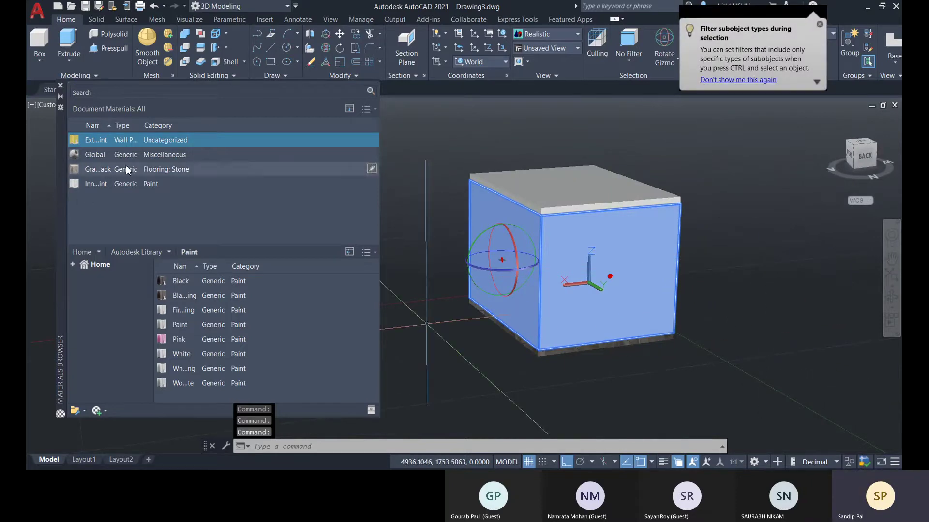
{"action": "left_click", "coordinate": [226, 145]}
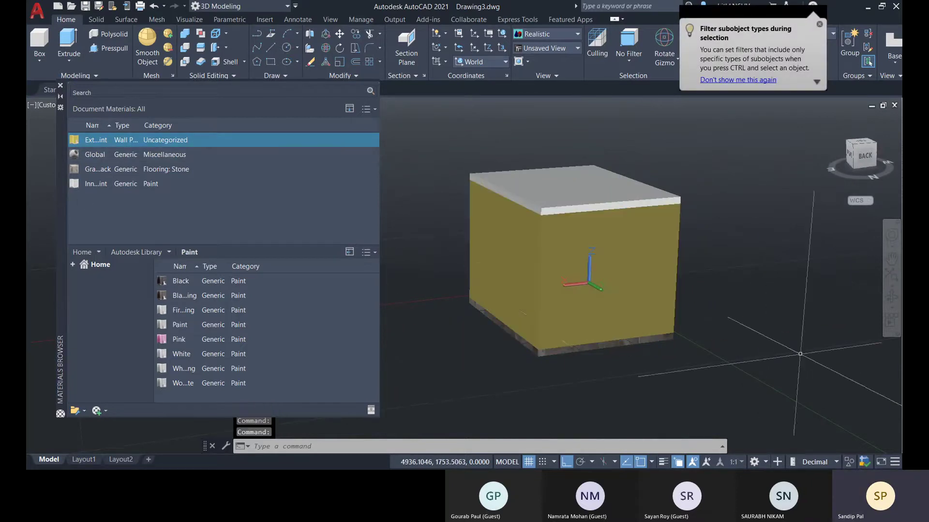
- Examine the kitchen's painted exterior walls and its interior from several sides, and close the Materials Browser
{"action": "mouse_move", "coordinate": [628, 298]}
{"action": "middle_mouse_down", "text": "shift"}
{"action": "mouse_move", "coordinate": [651, 306]}
{"action": "mouse_move", "coordinate": [531, 303]}
{"action": "mouse_move", "coordinate": [484, 271]}
{"action": "middle_mouse_up", "text": "shift"}
{"action": "scroll", "coordinate": [480, 266], "scroll_direction": "up", "scroll_amount": 10}
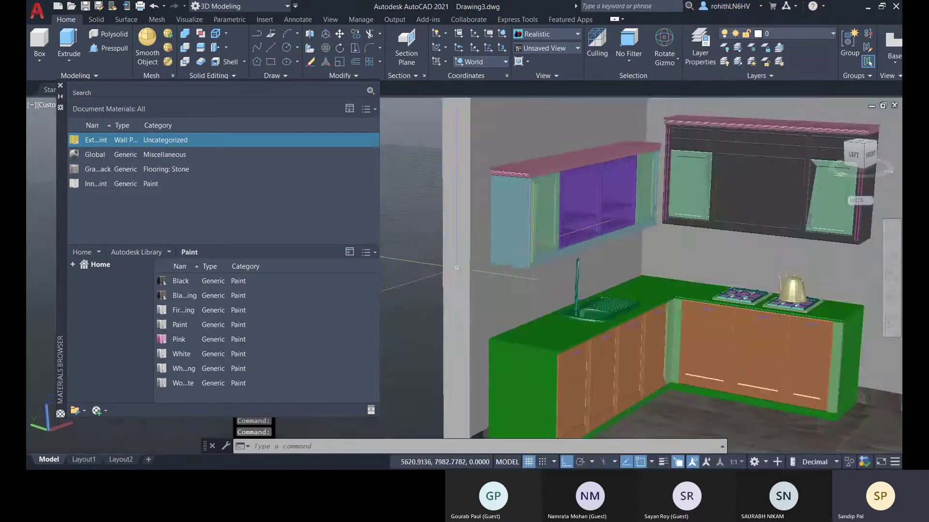
{"action": "scroll", "coordinate": [480, 267], "scroll_direction": "down", "scroll_amount": 15}
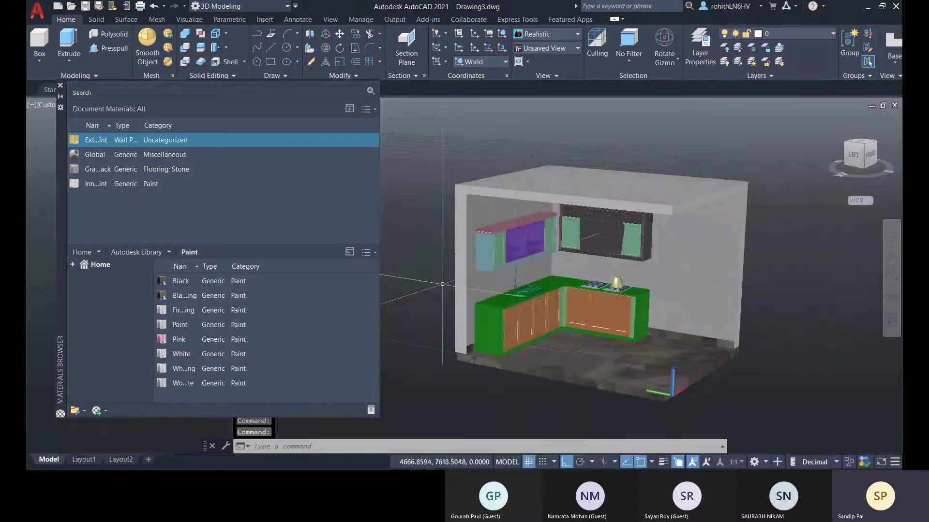
{"action": "middle_click_drag", "start_coordinate": [551, 309], "coordinate": [532, 271], "text": "shift"}
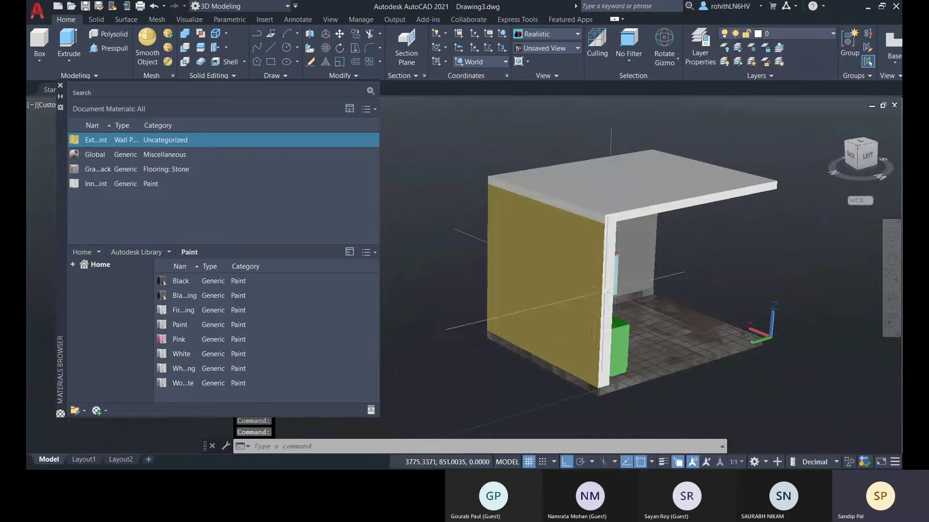
{"action": "left_click", "coordinate": [572, 258]}
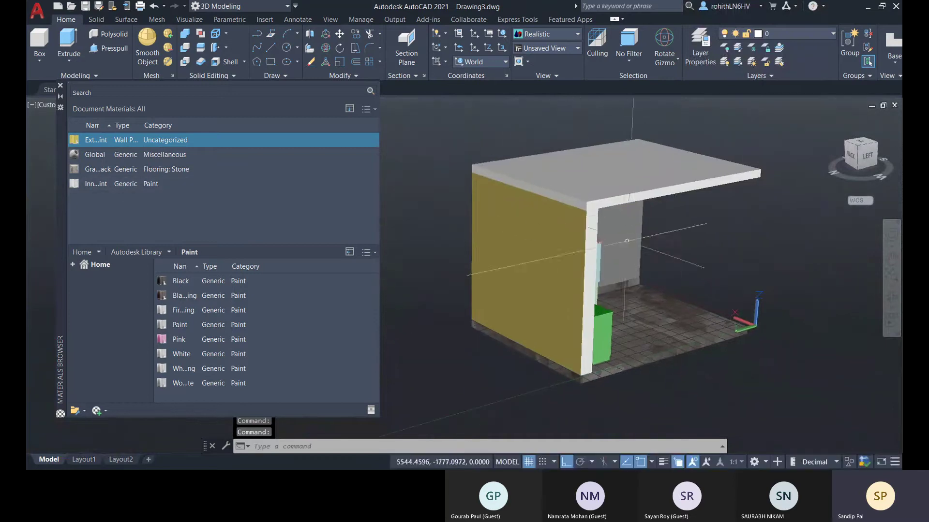
{"action": "middle_click_drag", "start_coordinate": [582, 260], "coordinate": [682, 254], "text": "shift"}
{"action": "scroll", "coordinate": [719, 256], "scroll_direction": "up", "scroll_amount": 4}
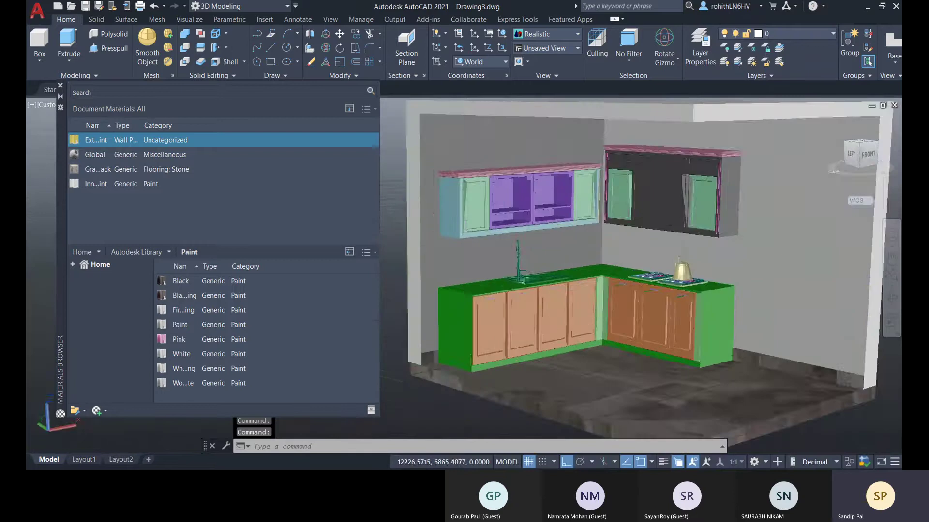
{"action": "scroll", "coordinate": [566, 245], "scroll_direction": "down", "scroll_amount": 3}
{"action": "scroll", "coordinate": [440, 266], "scroll_direction": "down", "scroll_amount": 3}
{"action": "scroll", "coordinate": [435, 266], "scroll_direction": "up", "scroll_amount": 2}
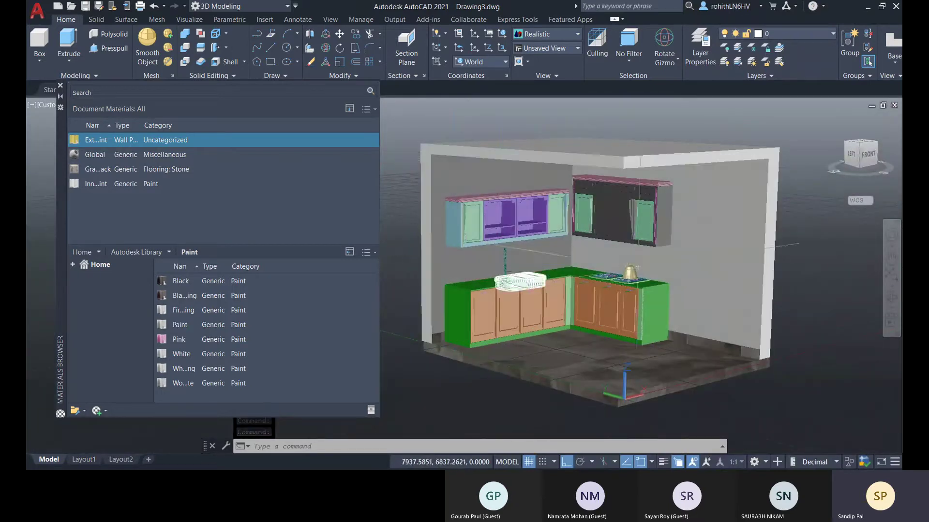
{"action": "middle_click_drag", "start_coordinate": [626, 268], "coordinate": [630, 270]}
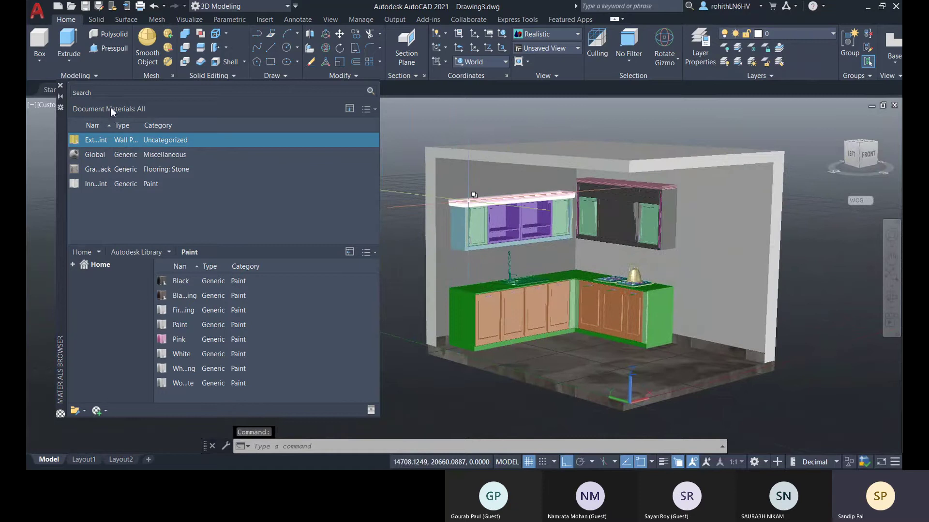
{"action": "left_click", "coordinate": [61, 87]}
{"action": "middle_click_drag", "start_coordinate": [617, 235], "coordinate": [573, 256], "text": "shift"}
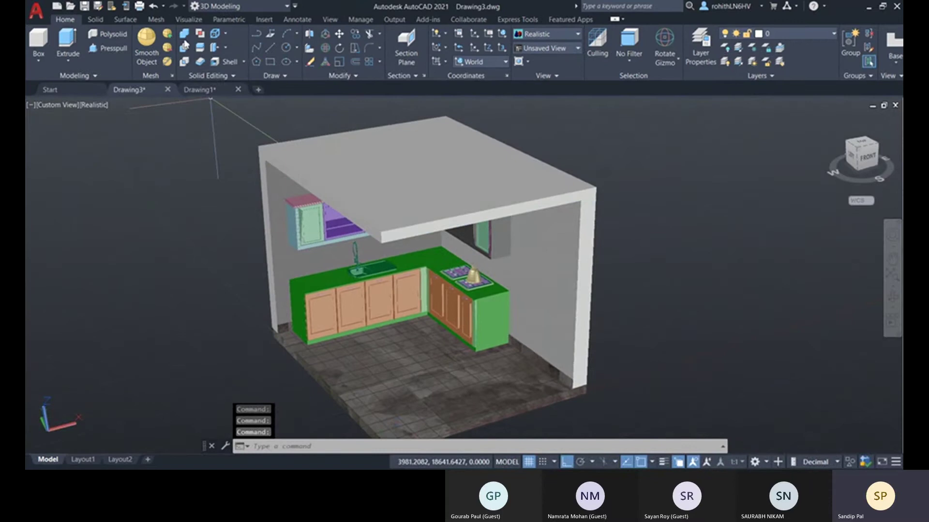
- Switch the sun on for the scene, accepting the recommended adjustment of the exposure settings
{"action": "left_click", "coordinate": [190, 19]}
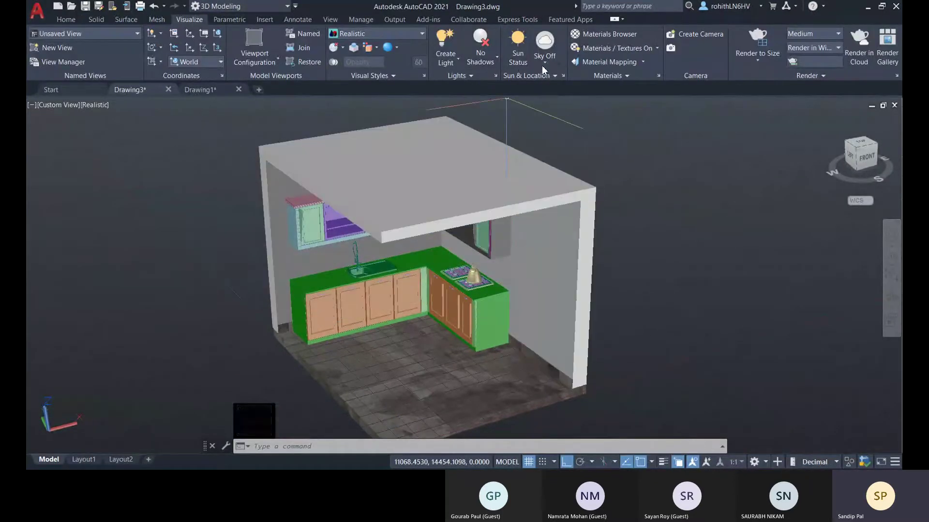
{"action": "left_click", "coordinate": [521, 60]}
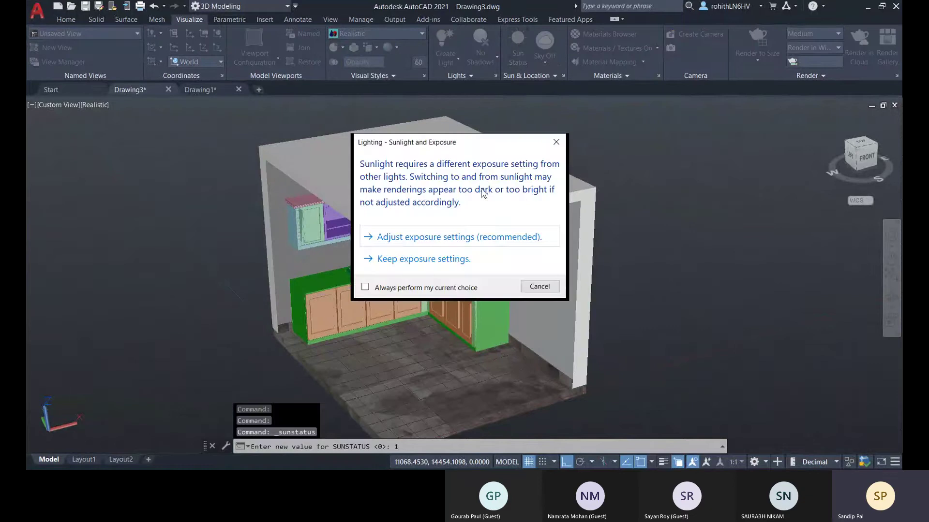
{"action": "left_click", "coordinate": [470, 238]}
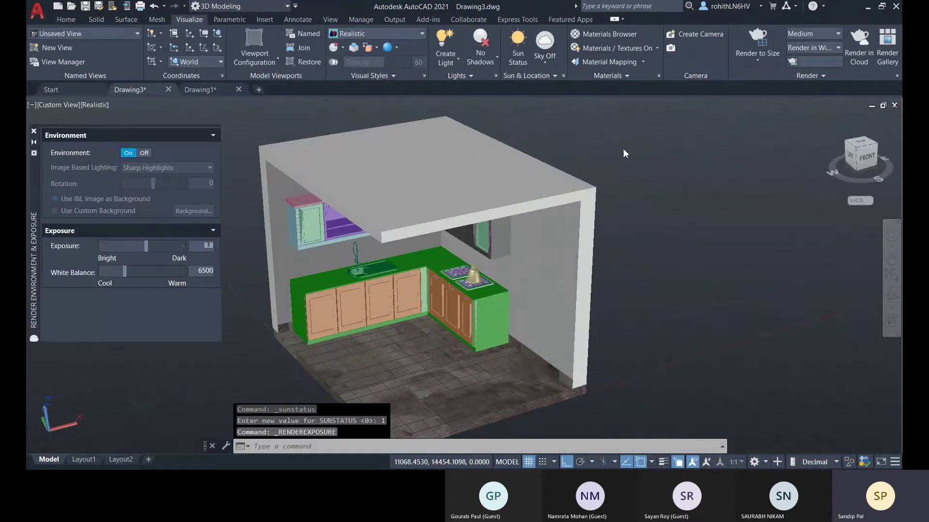
- Turn on the render environment with the IBL image as background, try Snow Field, and set the image-based lighting to Village
{"action": "left_click", "coordinate": [143, 154]}
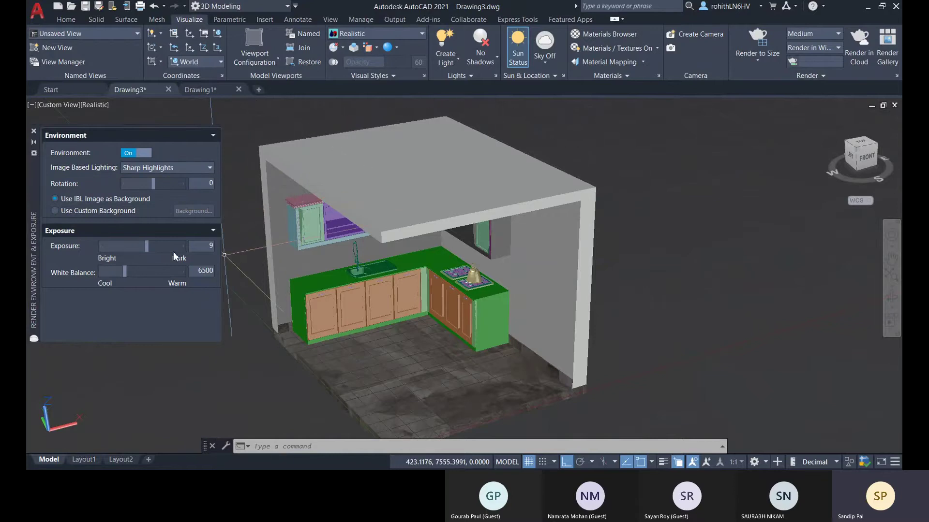
{"action": "left_click", "coordinate": [55, 199]}
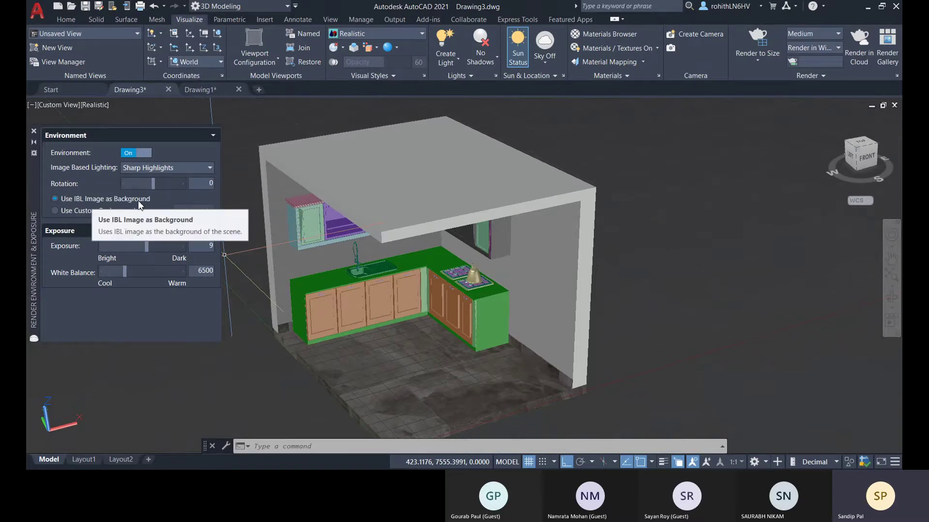
{"action": "left_click", "coordinate": [175, 167]}
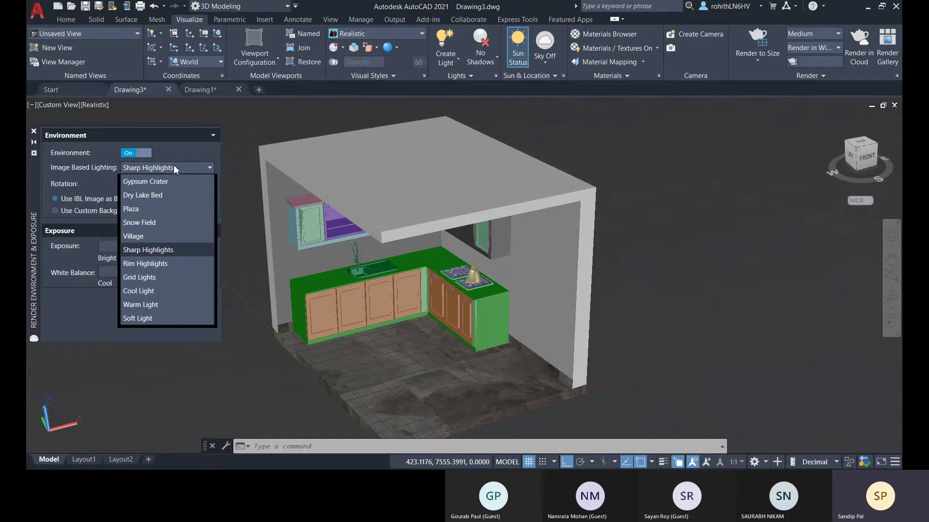
{"action": "left_click", "coordinate": [142, 224]}
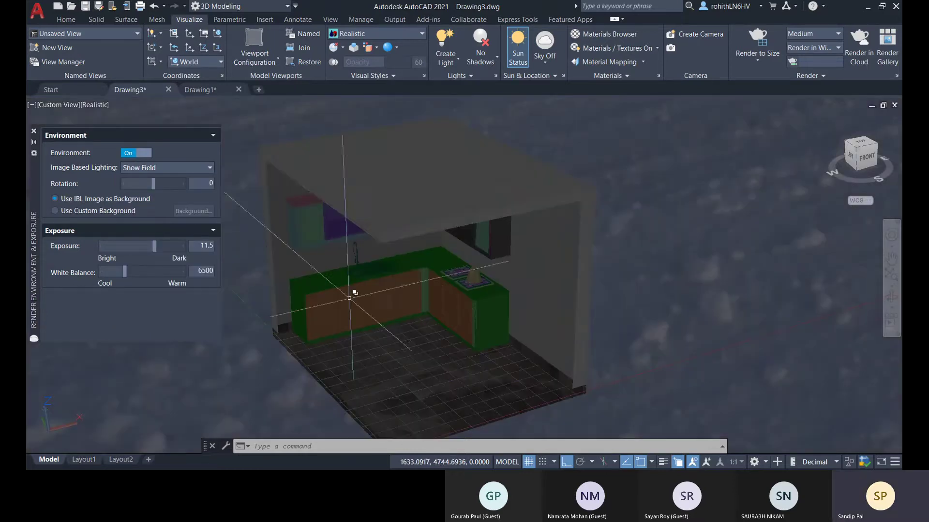
{"action": "left_click", "coordinate": [173, 168]}
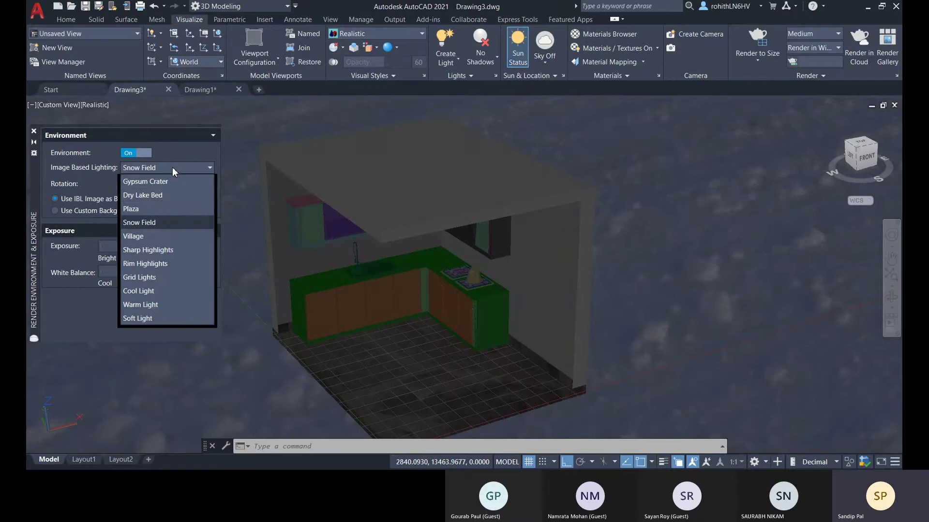
{"action": "left_click", "coordinate": [154, 235]}
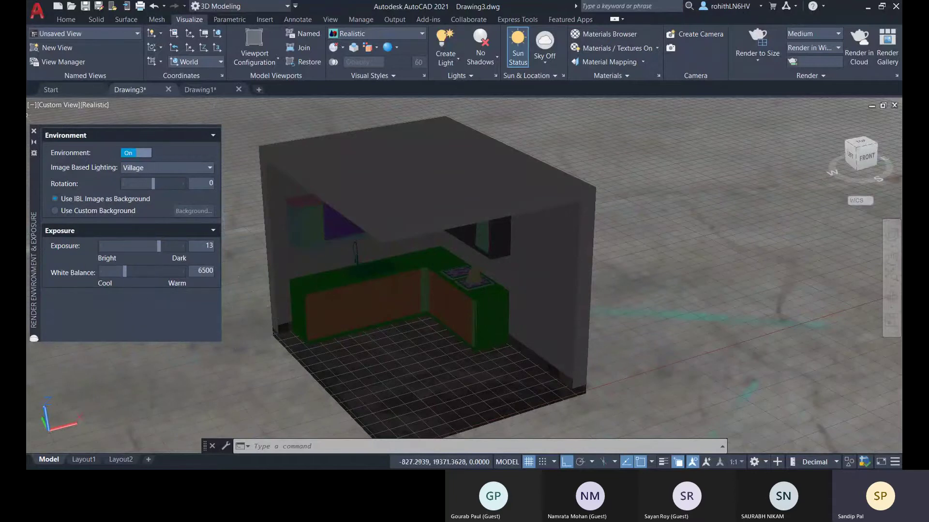
- Close the Render Environment & Exposure palette and examine the kitchen against the Village background from several angles
{"action": "left_click", "coordinate": [34, 131]}
{"action": "middle_click_drag", "start_coordinate": [629, 299], "coordinate": [263, 258], "text": "shift"}
{"action": "left_click_drag", "start_coordinate": [223, 258], "coordinate": [191, 258]}
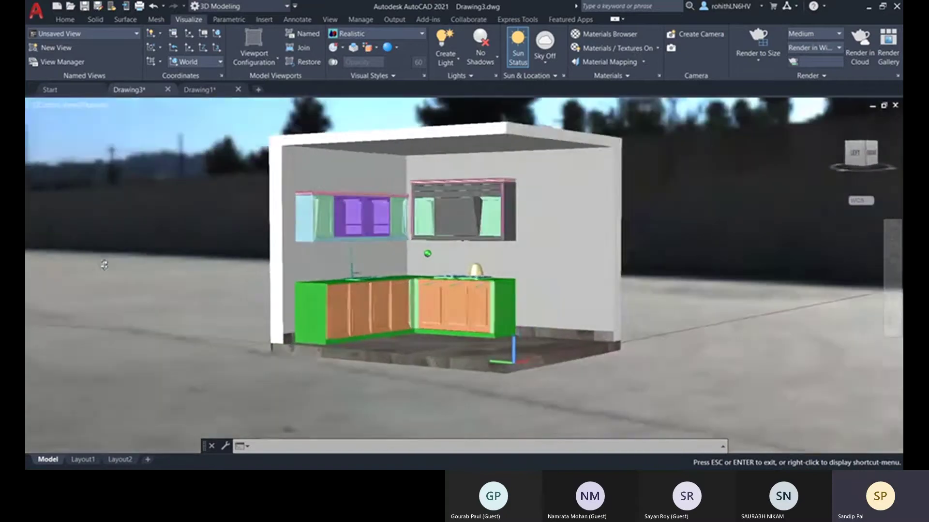
{"action": "left_click_drag", "start_coordinate": [104, 264], "coordinate": [113, 261]}
{"action": "key", "text": "Escape"}
{"action": "middle_click_drag", "start_coordinate": [555, 276], "coordinate": [538, 291], "text": "shift"}
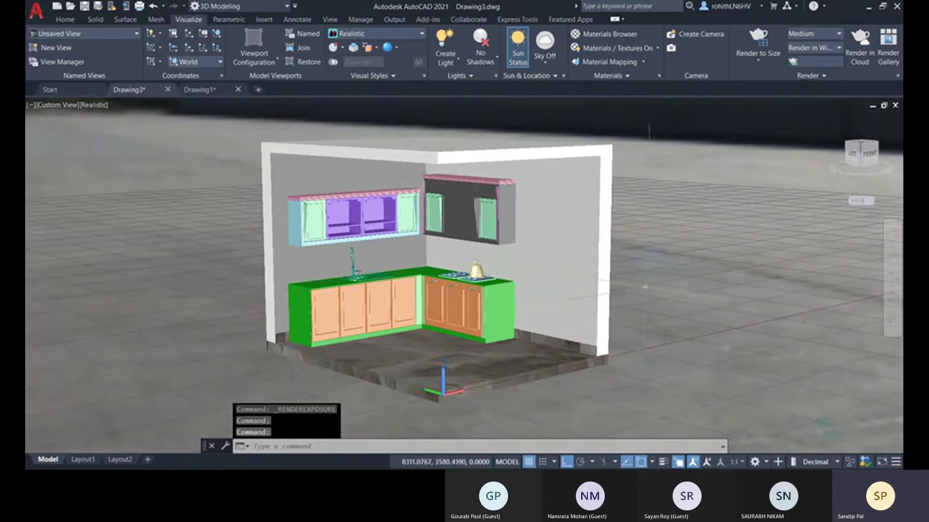
{"action": "mouse_move", "coordinate": [637, 288]}
{"action": "middle_mouse_down", "text": "shift"}
{"action": "mouse_move", "coordinate": [665, 239]}
{"action": "mouse_move", "coordinate": [722, 201]}
{"action": "mouse_move", "coordinate": [780, 194]}
{"action": "mouse_move", "coordinate": [892, 214]}
{"action": "mouse_move", "coordinate": [771, 266]}
{"action": "mouse_move", "coordinate": [641, 294]}
{"action": "middle_mouse_up", "text": "shift"}
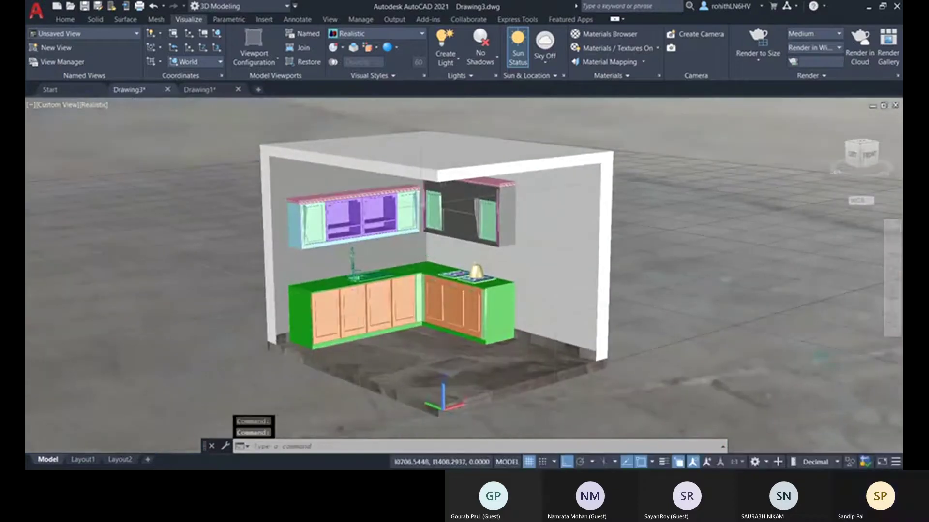
- Try Sky Background and Illumination, orbiting the kitchen to check it, try Sky Background, and set the sky back to Sky Off
{"action": "left_click", "coordinate": [542, 64]}
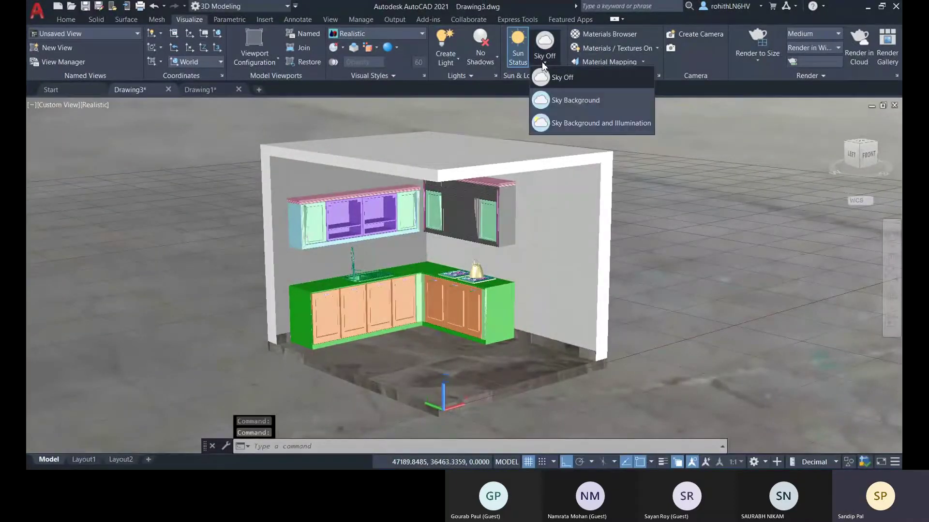
{"action": "left_click", "coordinate": [578, 123]}
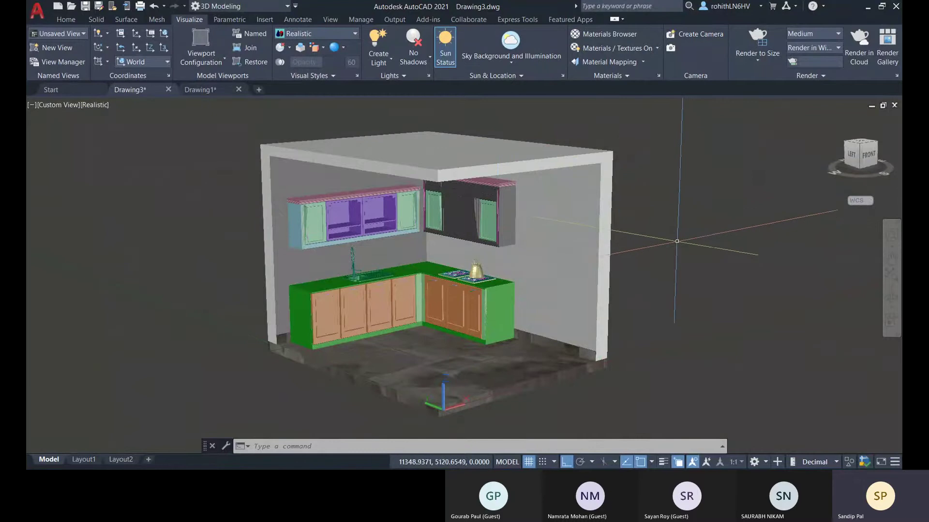
{"action": "middle_click_drag", "start_coordinate": [706, 249], "coordinate": [329, 227], "text": "shift"}
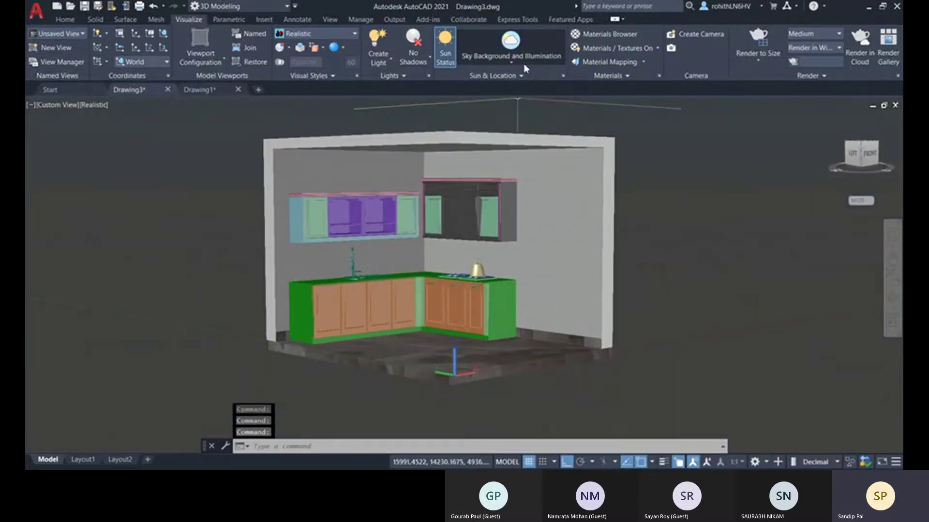
{"action": "left_click", "coordinate": [511, 61]}
{"action": "left_click", "coordinate": [515, 98]}
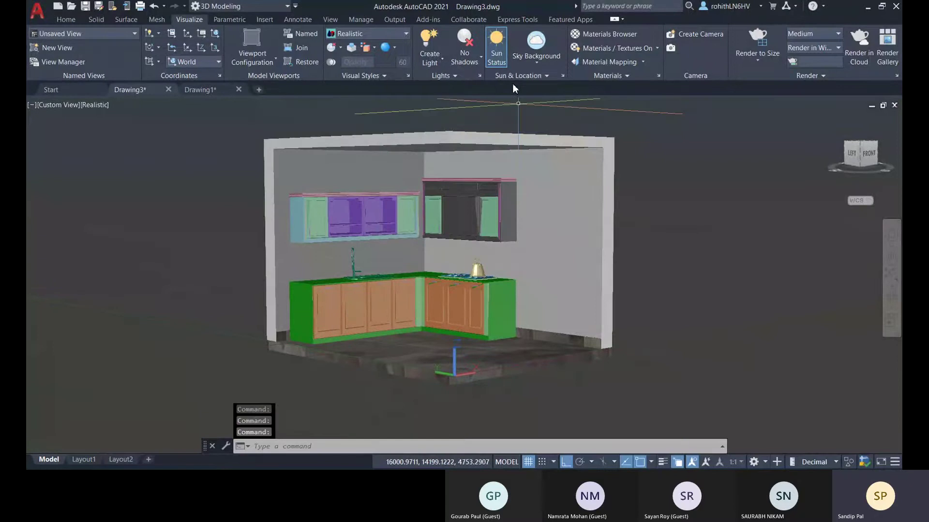
{"action": "left_click", "coordinate": [540, 62]}
{"action": "left_click", "coordinate": [547, 84]}
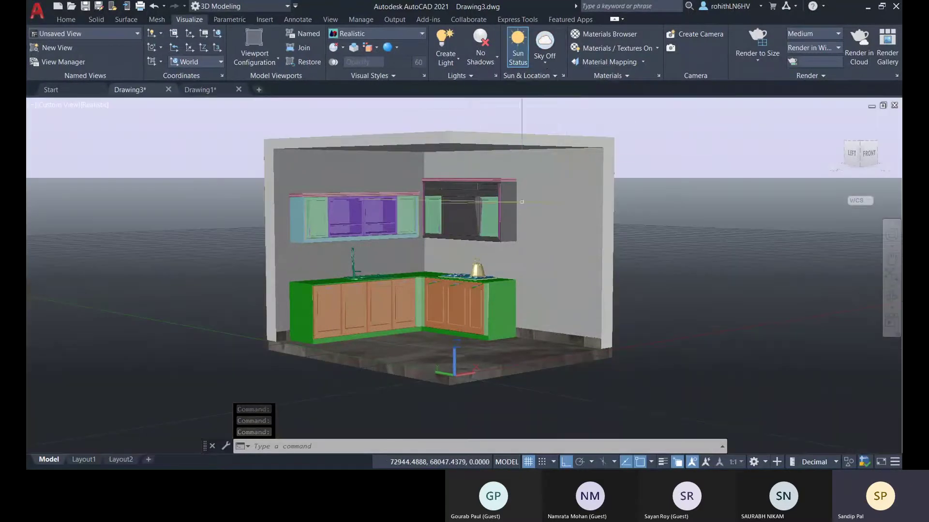
{"action": "left_click", "coordinate": [562, 76]}
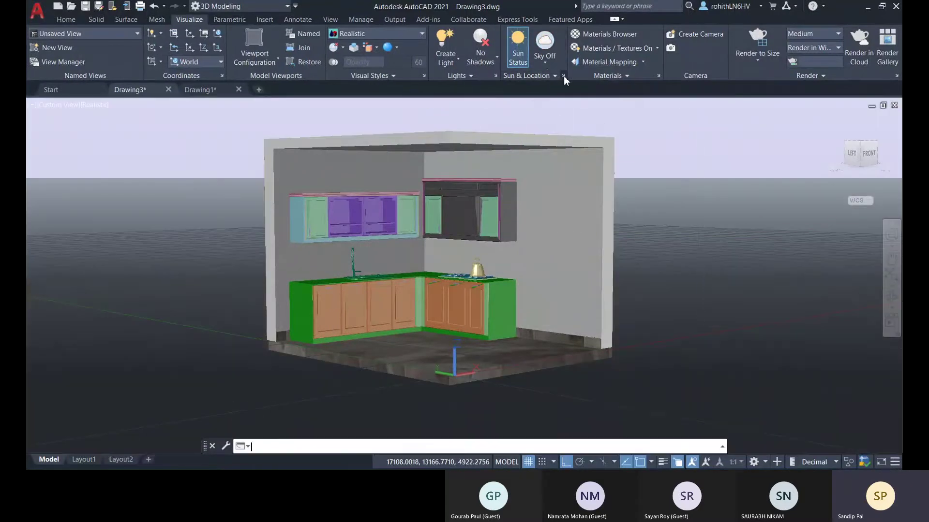
{"action": "left_click", "coordinate": [34, 105]}
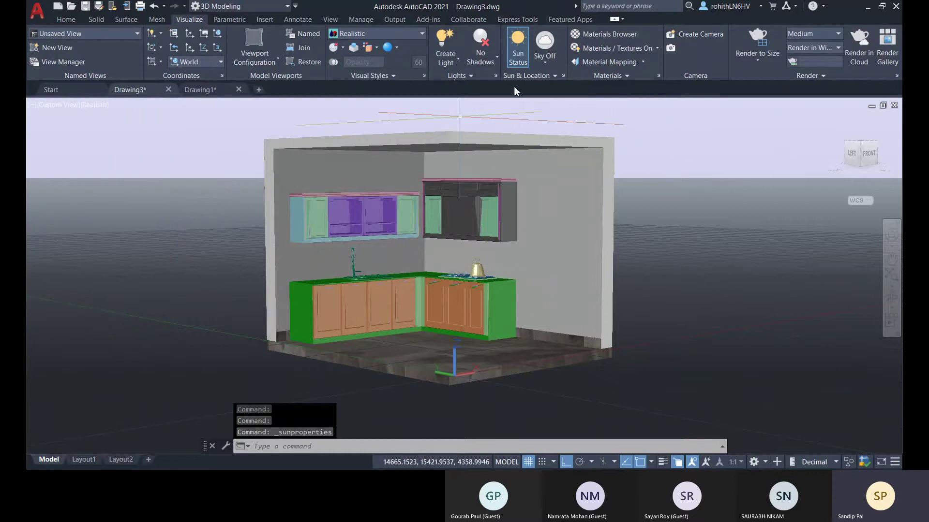
{"action": "type", "text": "ev"}
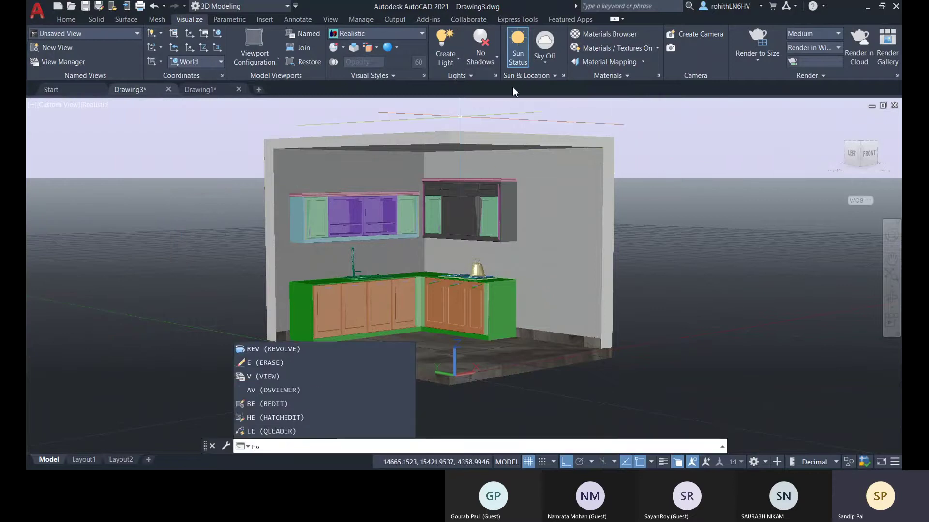
{"action": "key", "text": "BackSpace"}
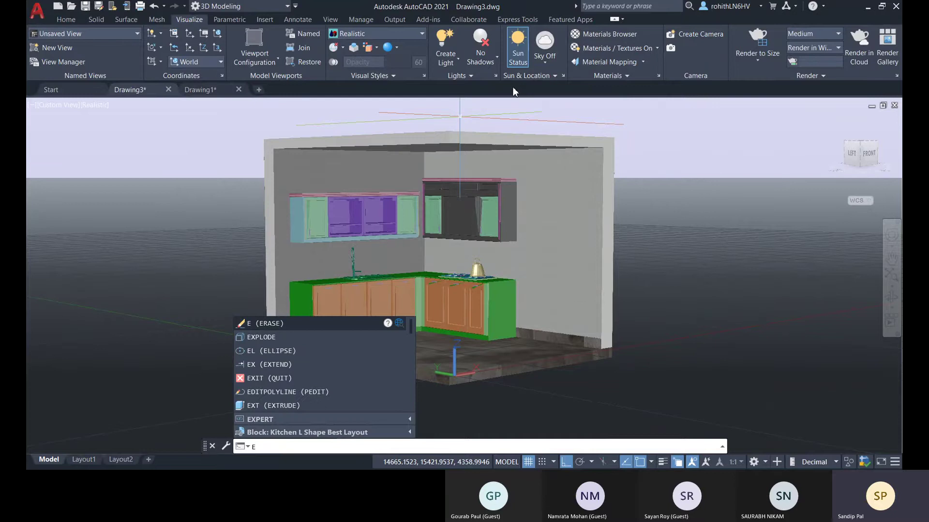
{"action": "type", "text": "n"}
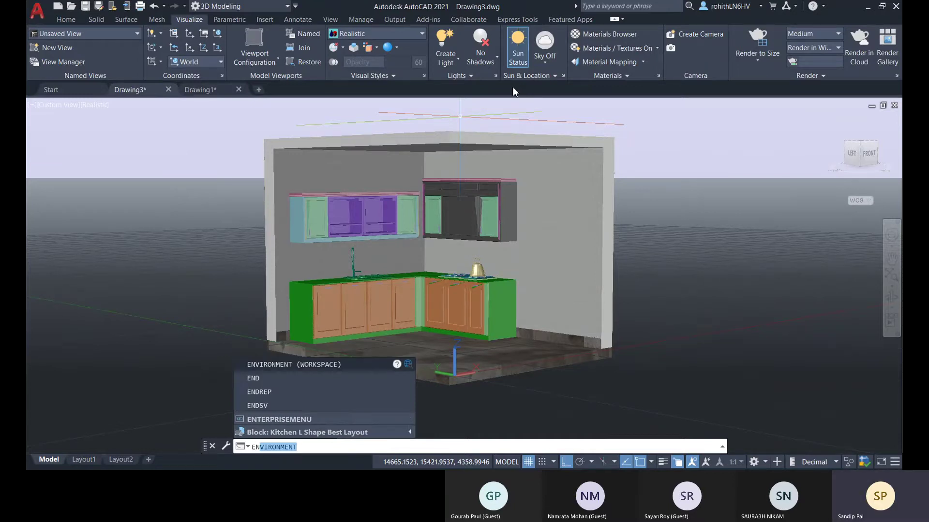
{"action": "key", "text": "Return"}
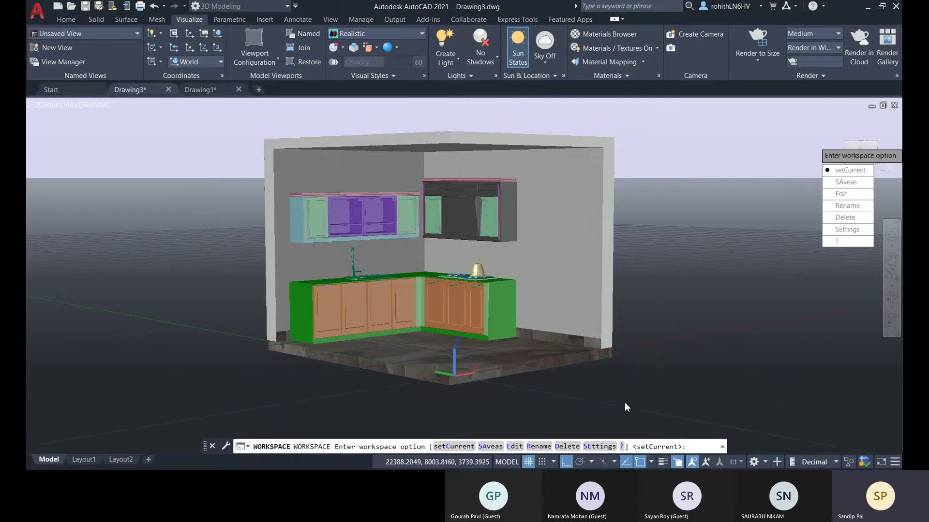
{"action": "key", "text": "Escape"}
{"action": "key", "text": "Escape"}
{"action": "key", "text": "Escape"}
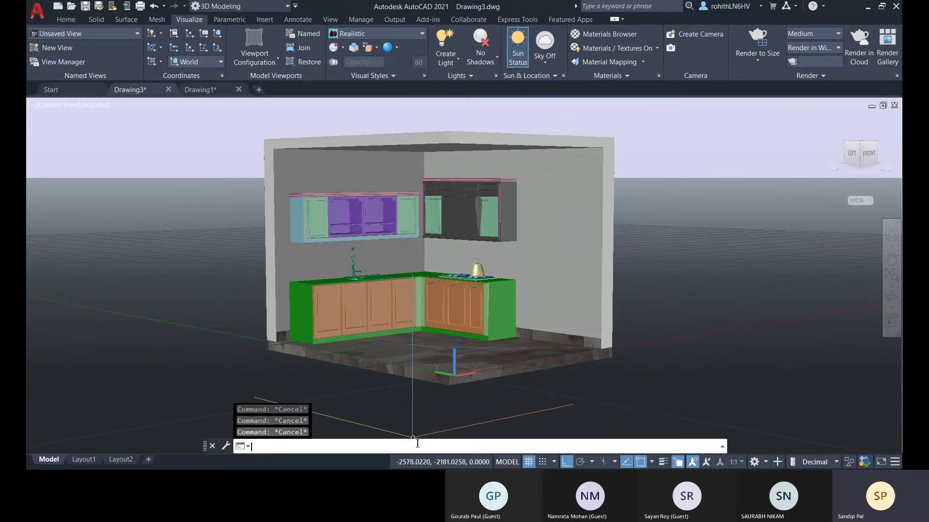
- Open the render environment settings, try Sky Background and Illumination, and switch the environment on with Village image-based lighting
{"action": "type", "text": "env"}
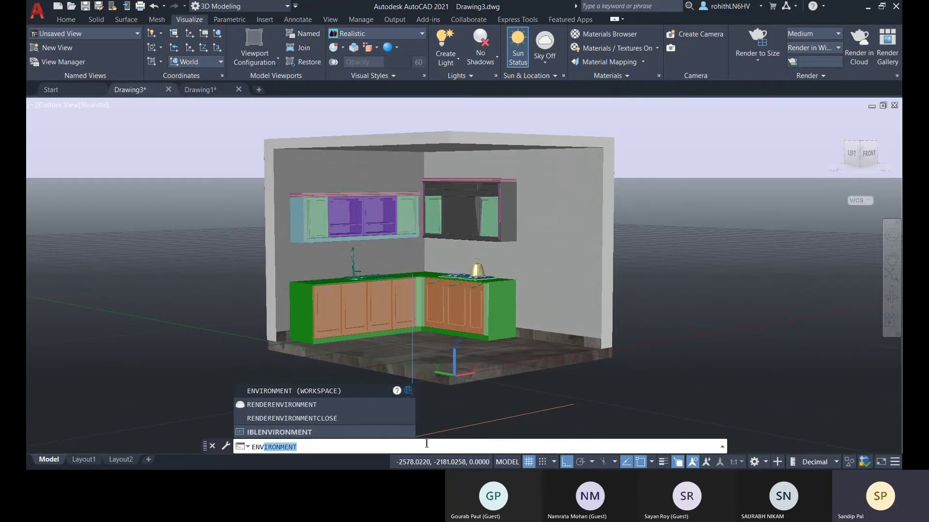
{"action": "left_click", "coordinate": [290, 404]}
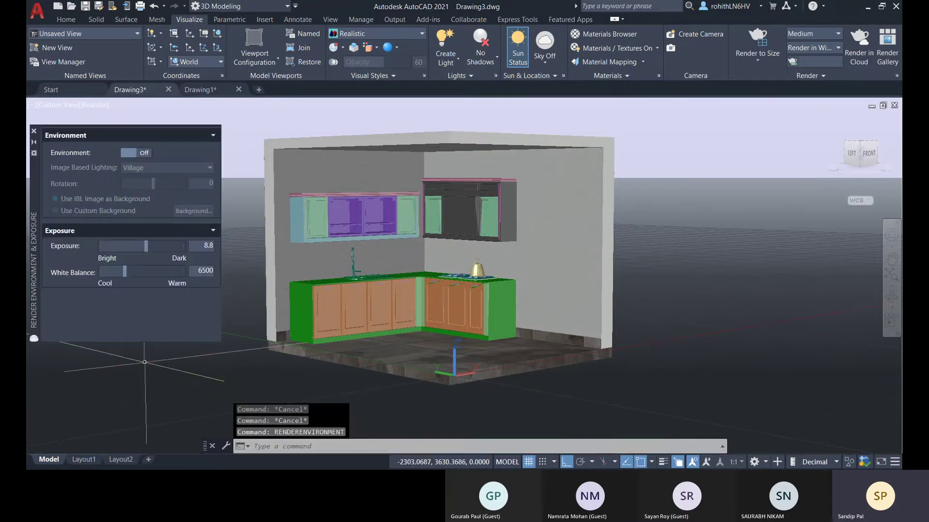
{"action": "left_click", "coordinate": [143, 153]}
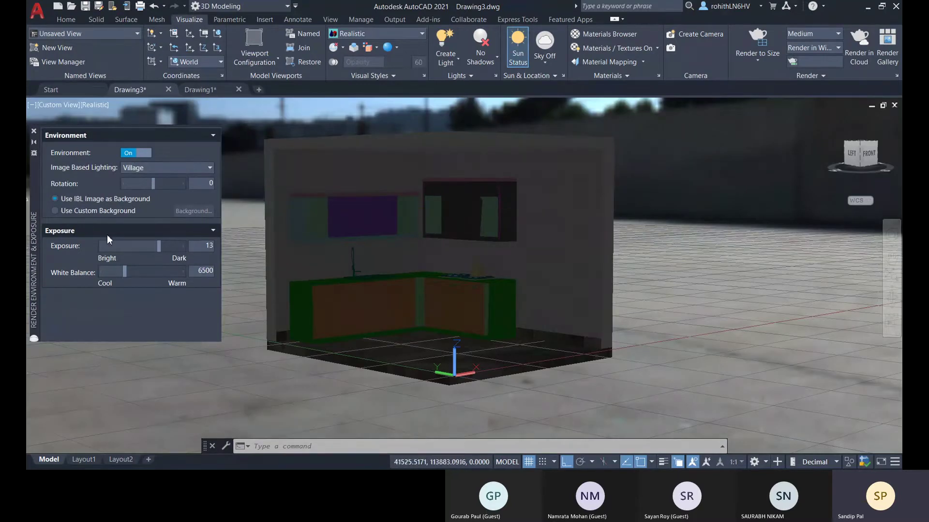
{"action": "left_click", "coordinate": [544, 61]}
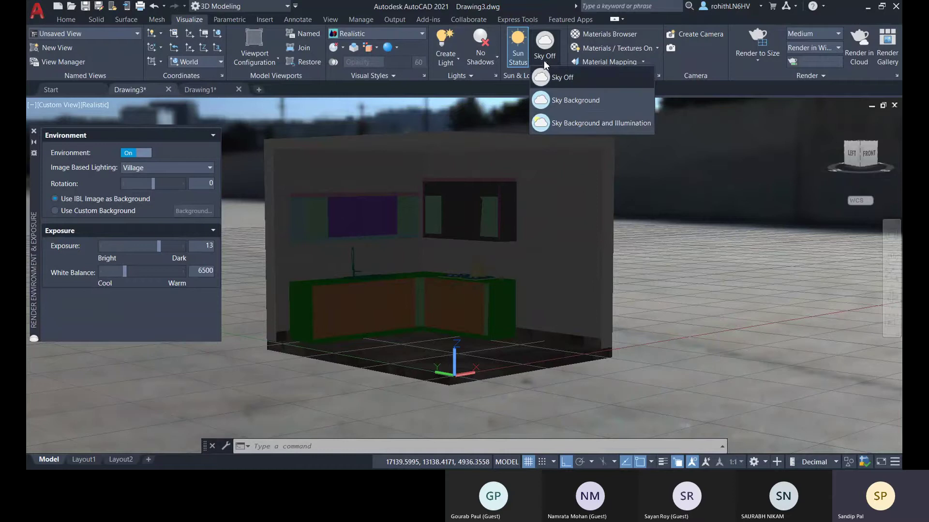
{"action": "left_click", "coordinate": [567, 129]}
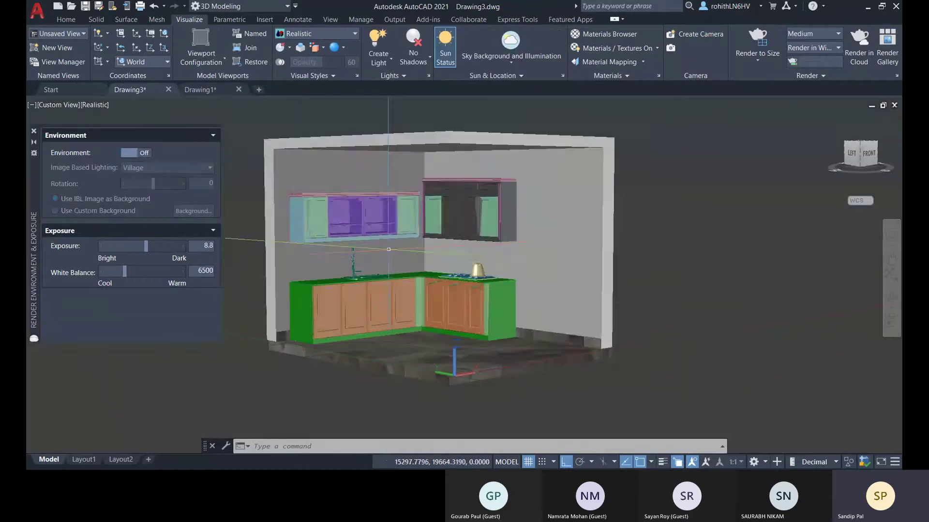
{"action": "left_click", "coordinate": [148, 154]}
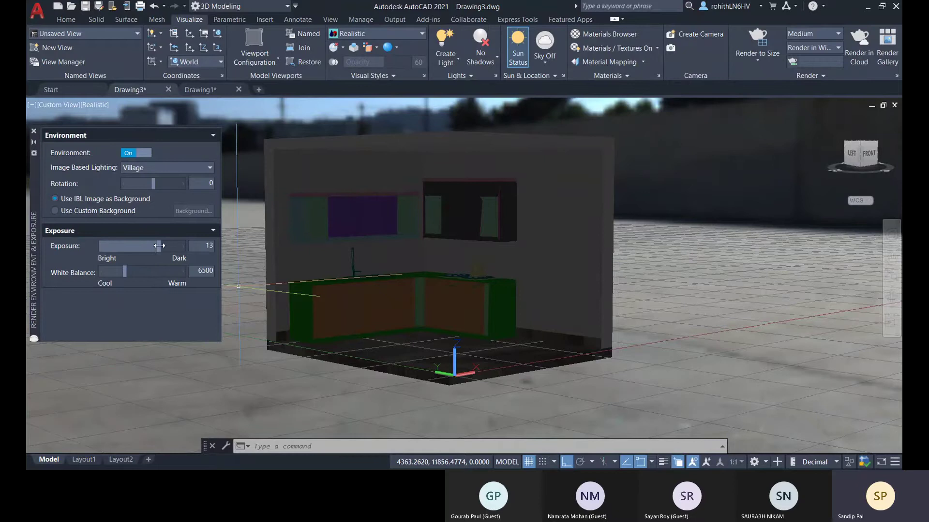
- Set the render exposure to 12 and the white balance to 5344
{"action": "mouse_move", "coordinate": [159, 246]}
{"action": "left_mouse_down"}
{"action": "mouse_move", "coordinate": [135, 247]}
{"action": "mouse_move", "coordinate": [183, 247]}
{"action": "mouse_move", "coordinate": [155, 250]}
{"action": "left_mouse_up"}
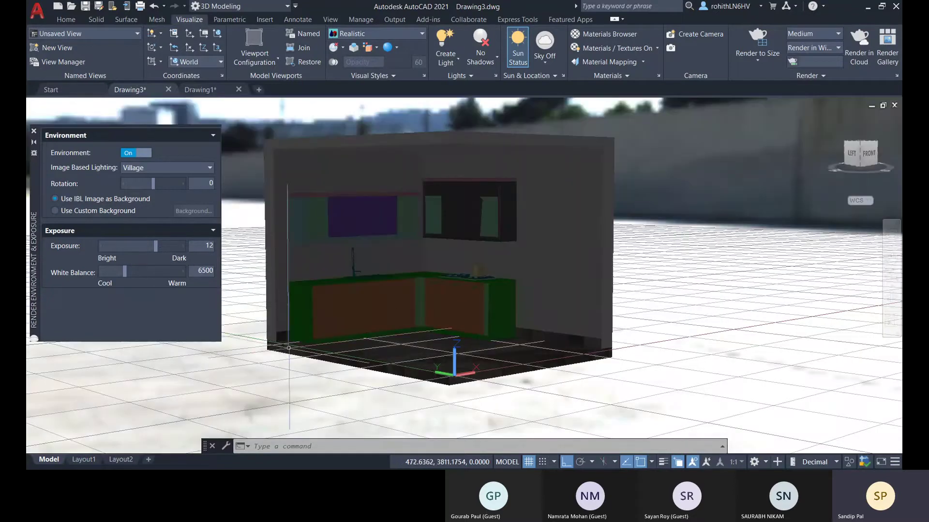
{"action": "left_click_drag", "start_coordinate": [139, 272], "coordinate": [140, 272]}
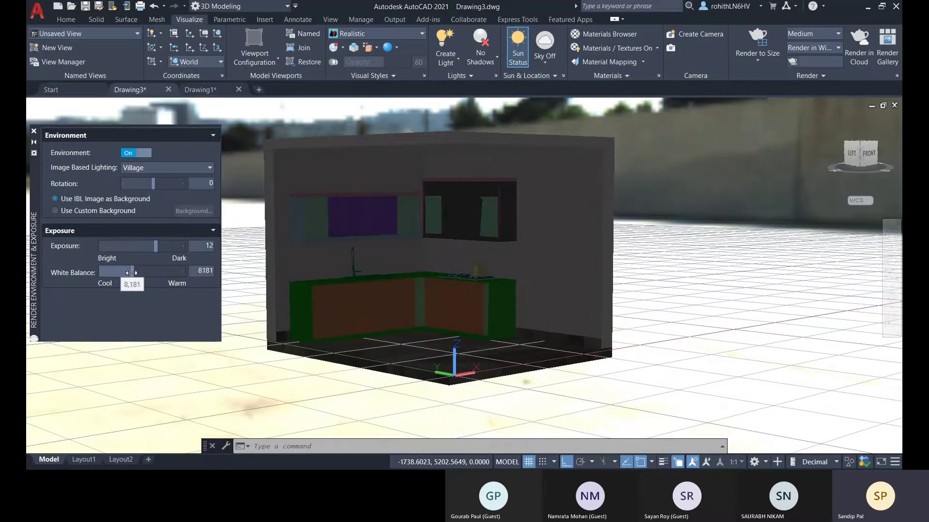
{"action": "left_click_drag", "start_coordinate": [129, 274], "coordinate": [121, 274]}
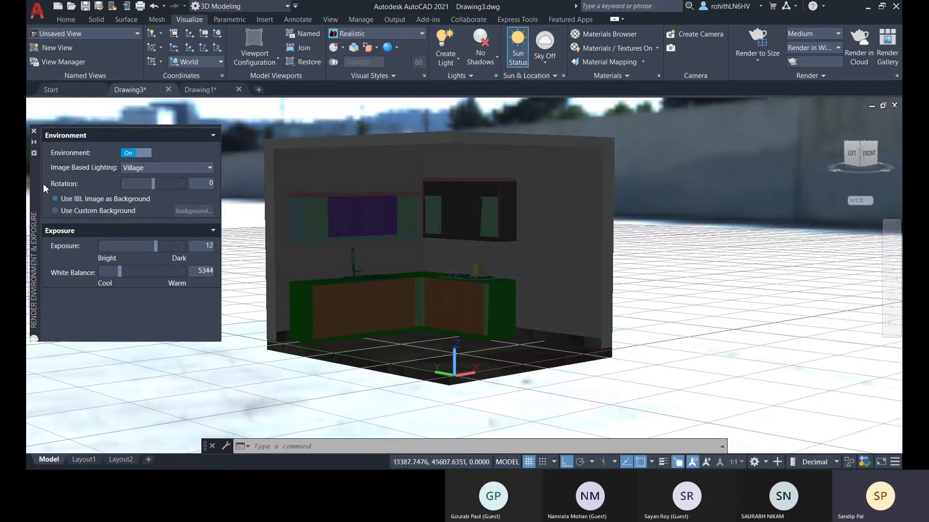
- Switch the environment to a custom background of type Image and load Hd-Sky-Back.jpg from the Materials folder
{"action": "left_click", "coordinate": [55, 211]}
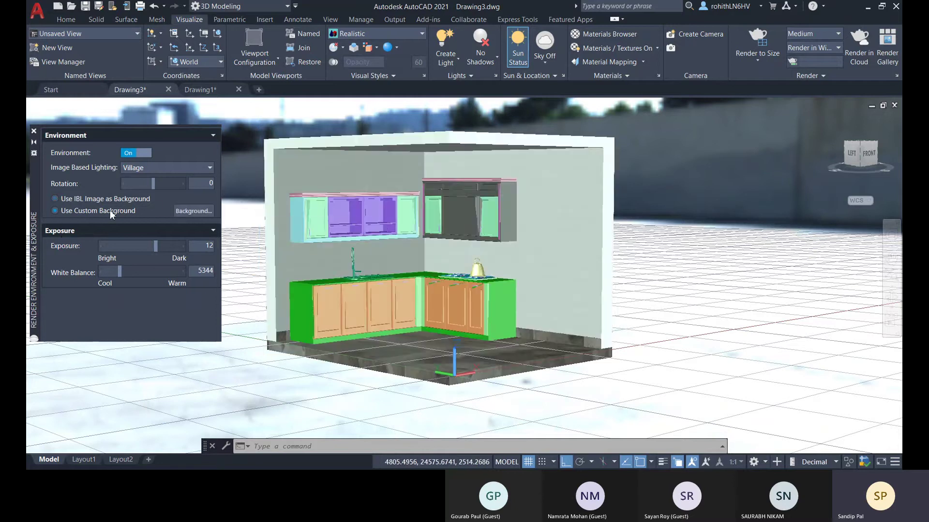
{"action": "left_click", "coordinate": [199, 212]}
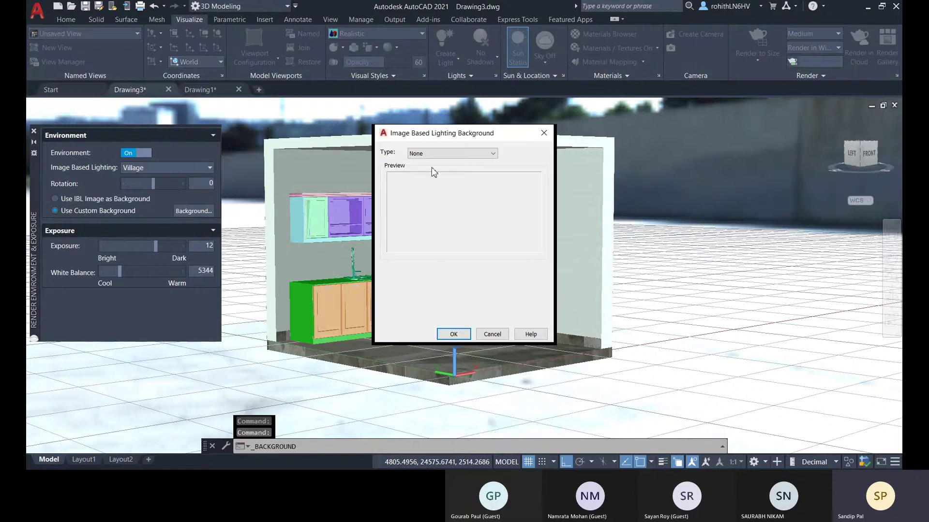
{"action": "left_click", "coordinate": [432, 153]}
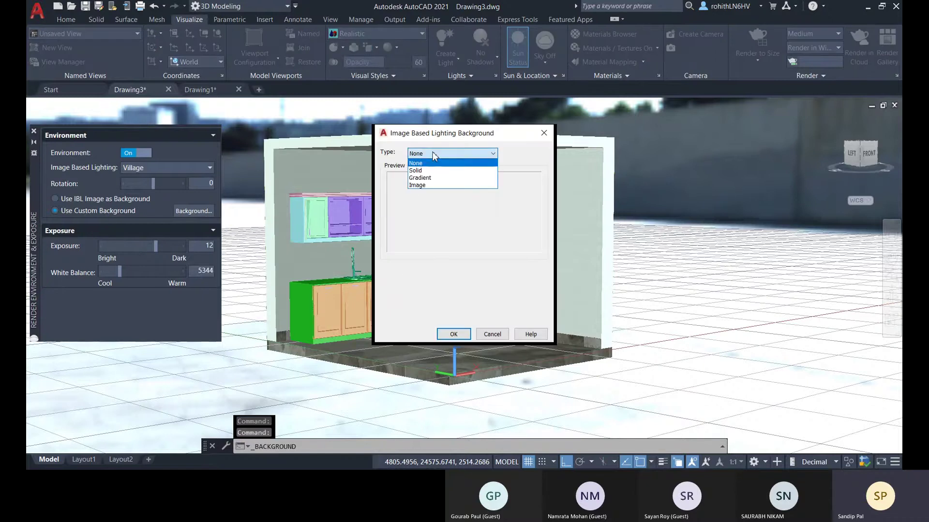
{"action": "left_click", "coordinate": [431, 185]}
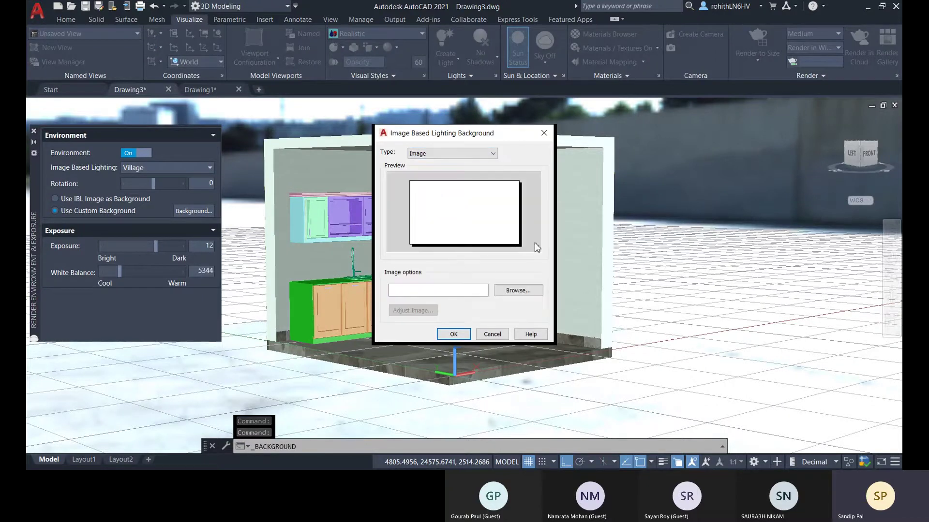
{"action": "left_click", "coordinate": [518, 290]}
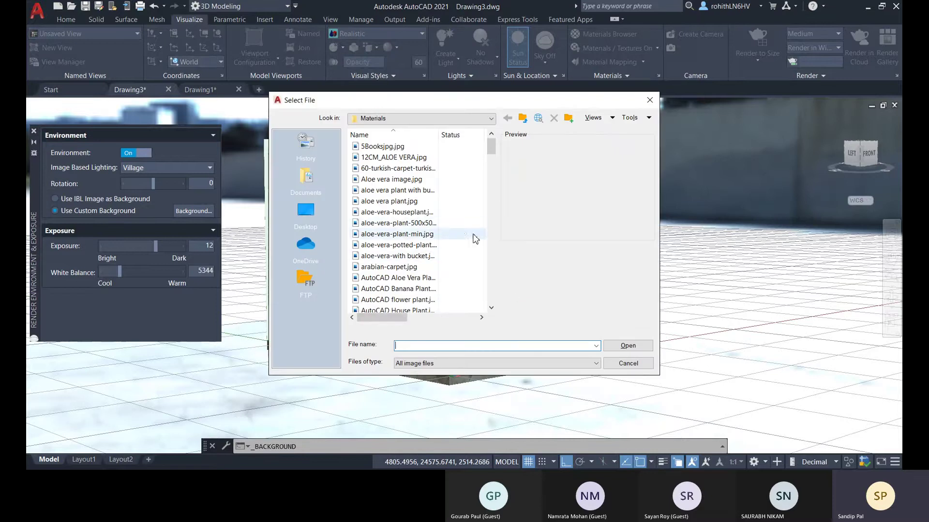
{"action": "left_click", "coordinate": [609, 118]}
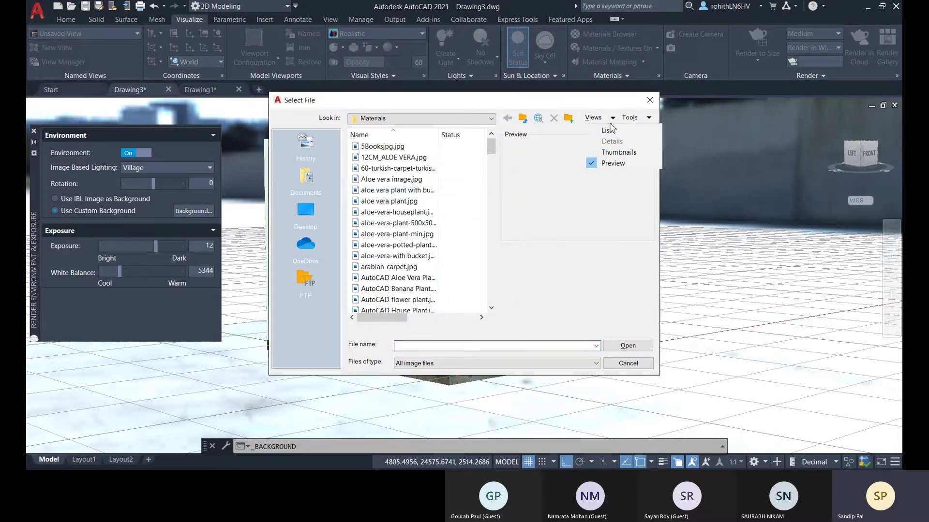
{"action": "left_click", "coordinate": [618, 152]}
{"action": "scroll", "coordinate": [449, 249], "scroll_direction": "down", "scroll_amount": 6}
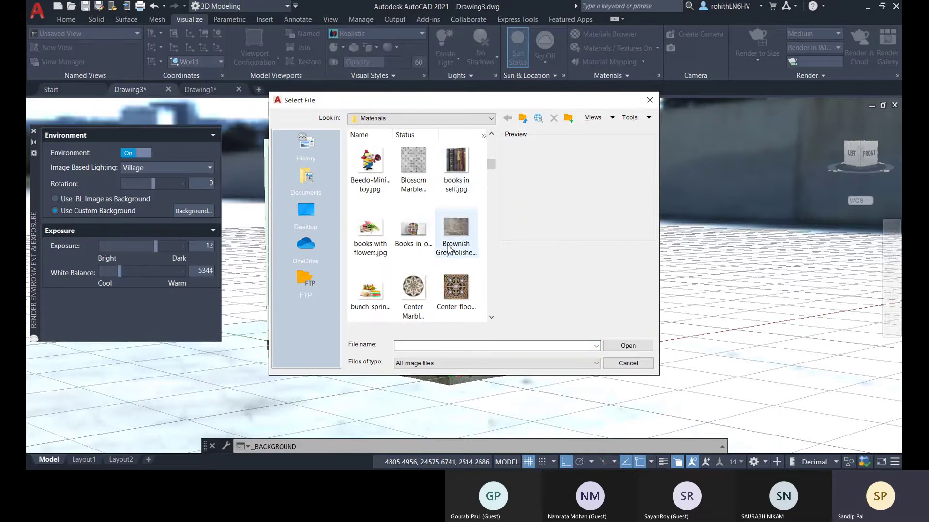
{"action": "scroll", "coordinate": [448, 249], "scroll_direction": "down", "scroll_amount": 10}
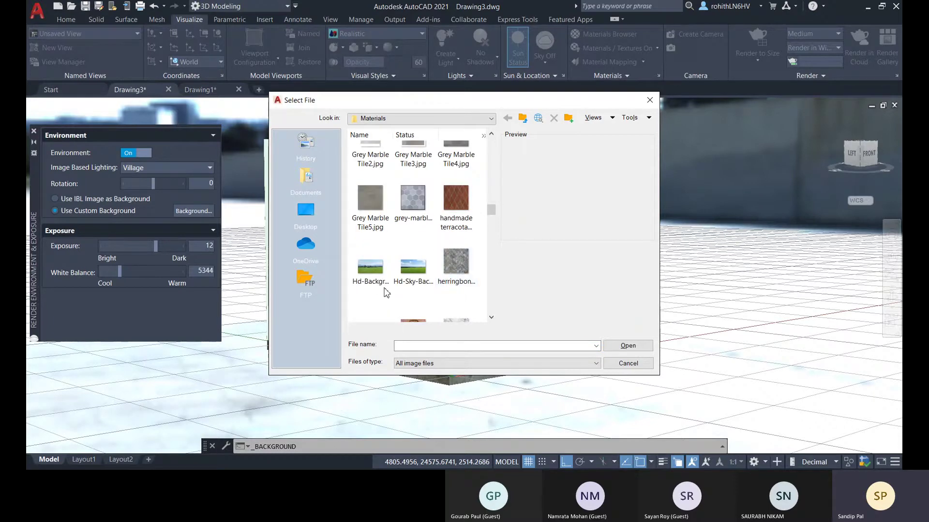
{"action": "left_click", "coordinate": [412, 265]}
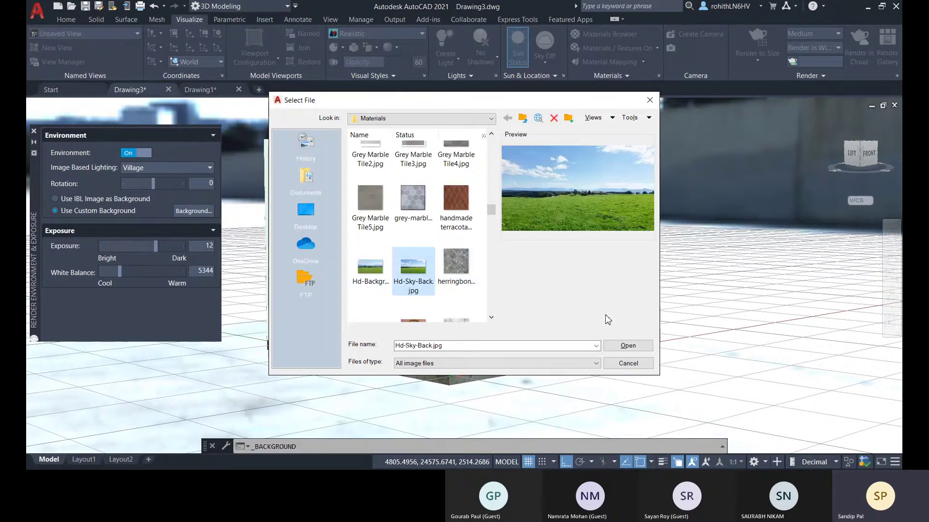
{"action": "left_click", "coordinate": [628, 346]}
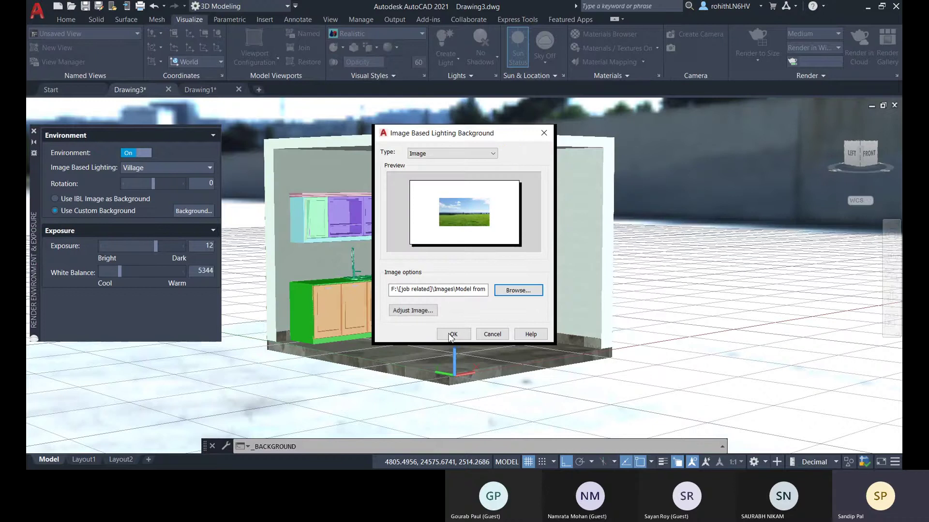
- Set the background image's position to Stretch and apply the custom background to the scene
{"action": "left_click", "coordinate": [413, 311]}
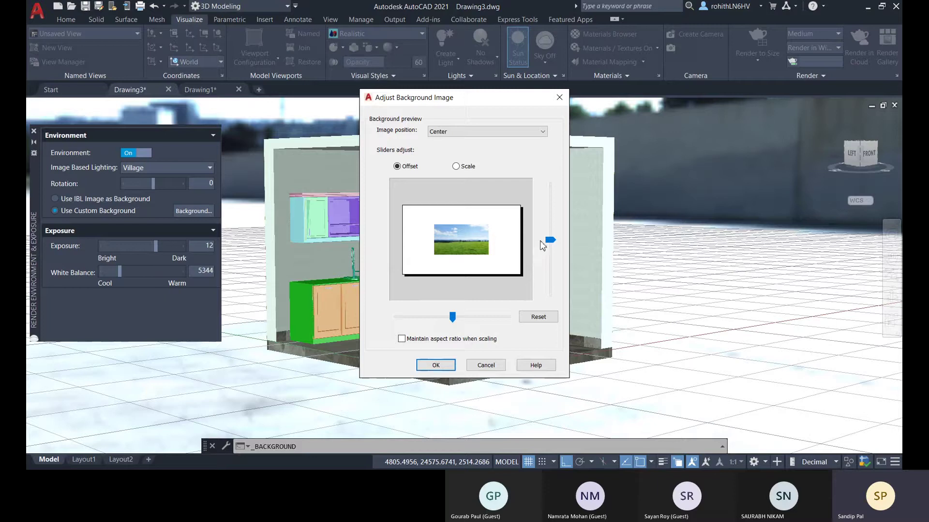
{"action": "left_click", "coordinate": [455, 166]}
{"action": "left_click", "coordinate": [449, 132]}
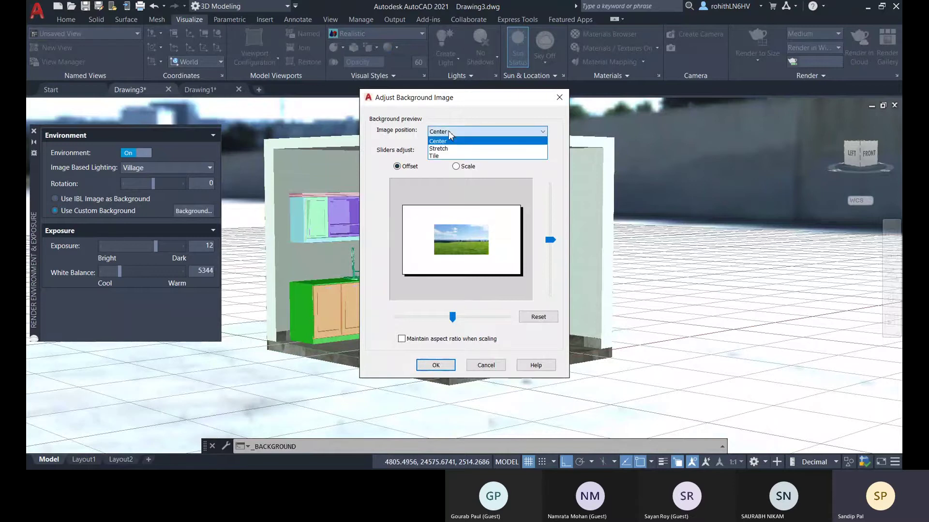
{"action": "left_click", "coordinate": [442, 149]}
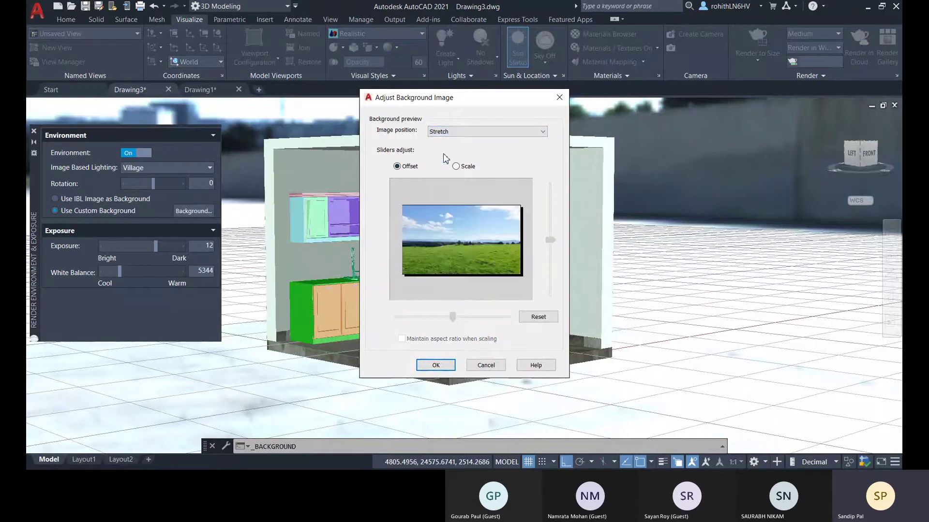
{"action": "left_click", "coordinate": [437, 366]}
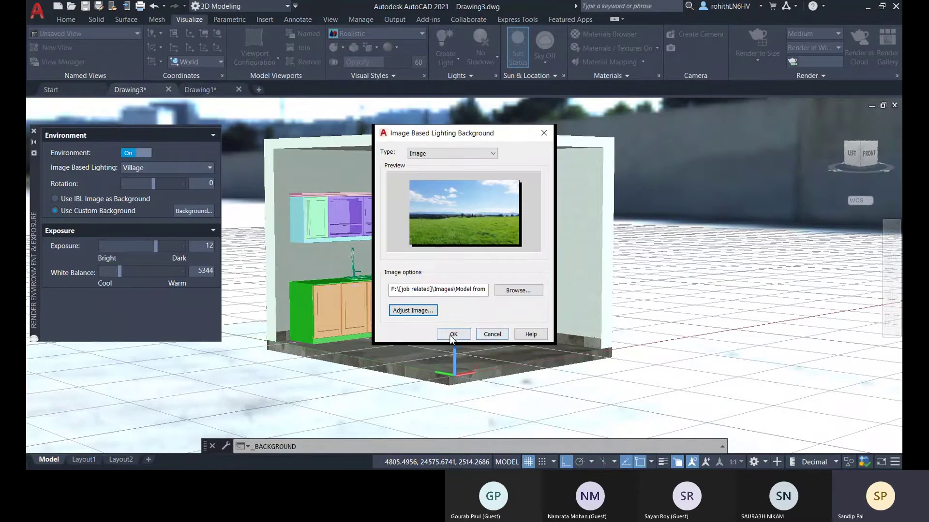
{"action": "left_click", "coordinate": [453, 335]}
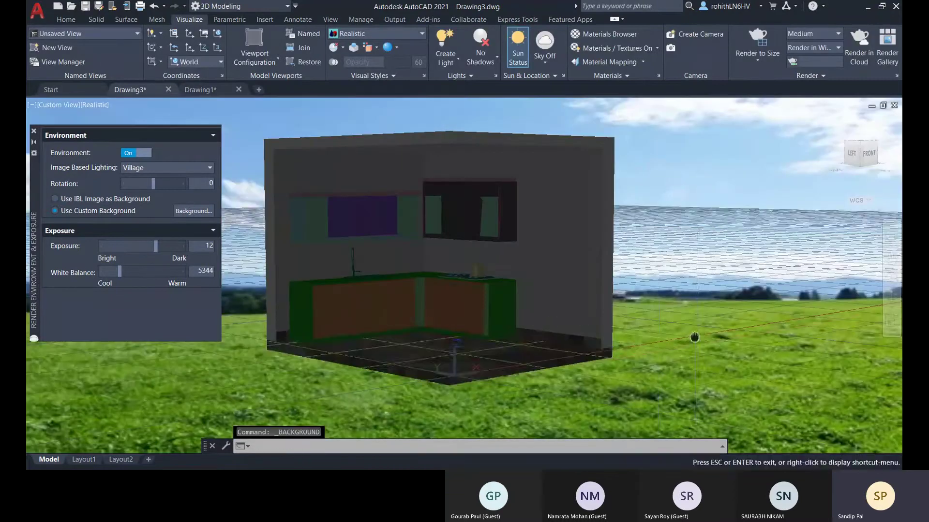
- Orbit the kitchen slightly to examine how it sits against the sky-and-field background, keeping the Perspective projection
{"action": "middle_click_drag", "start_coordinate": [688, 339], "coordinate": [707, 332]}
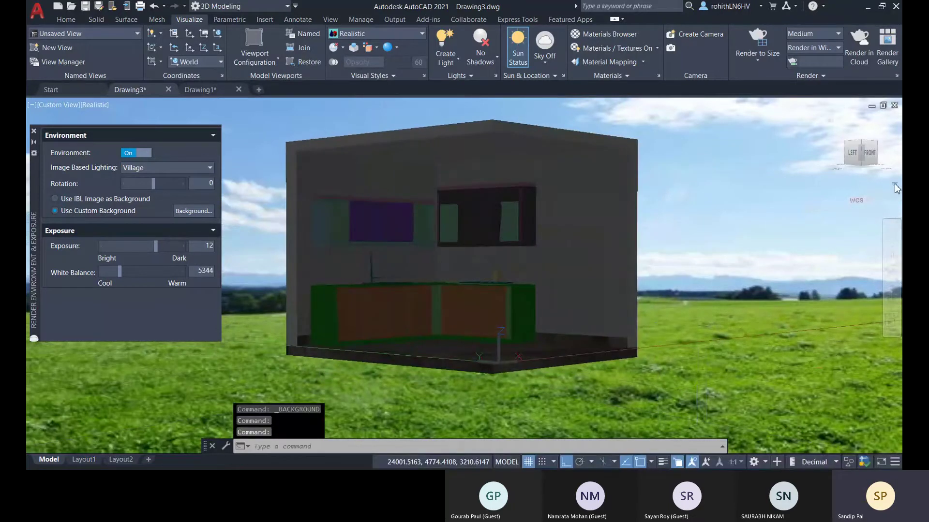
{"action": "left_click", "coordinate": [894, 184]}
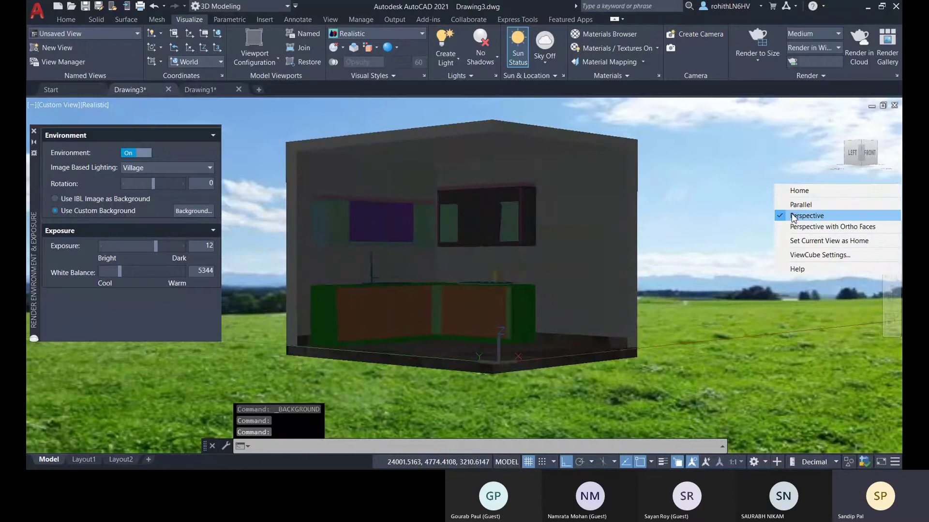
{"action": "left_click", "coordinate": [703, 281]}
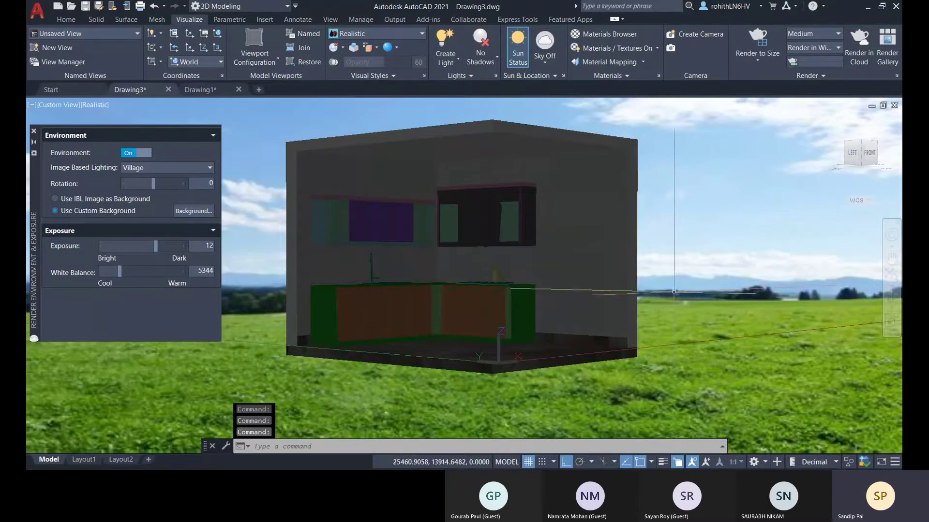
{"action": "left_click", "coordinate": [475, 236]}
{"action": "key", "text": "Escape"}
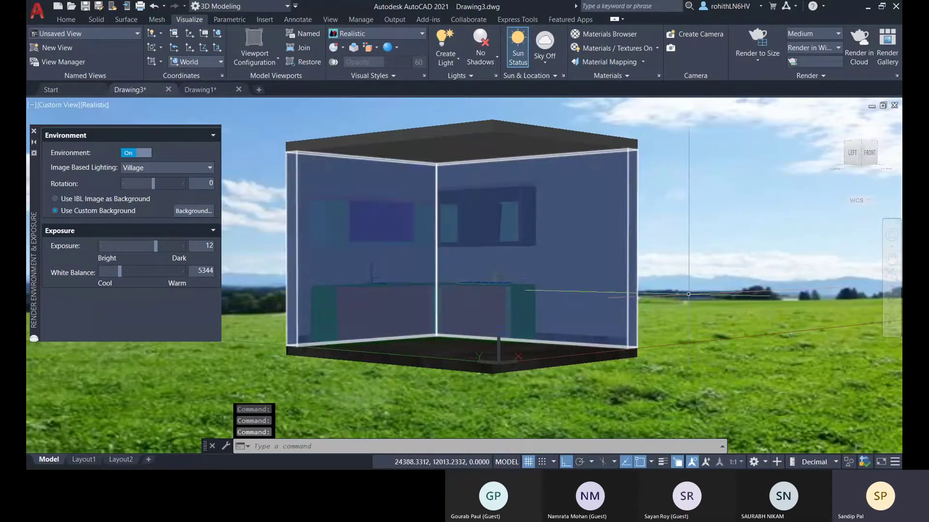
- Switch the kitchen view to Parallel projection, orbit it against the background image, and return it to Perspective projection
{"action": "middle_click_drag", "start_coordinate": [686, 308], "coordinate": [718, 308]}
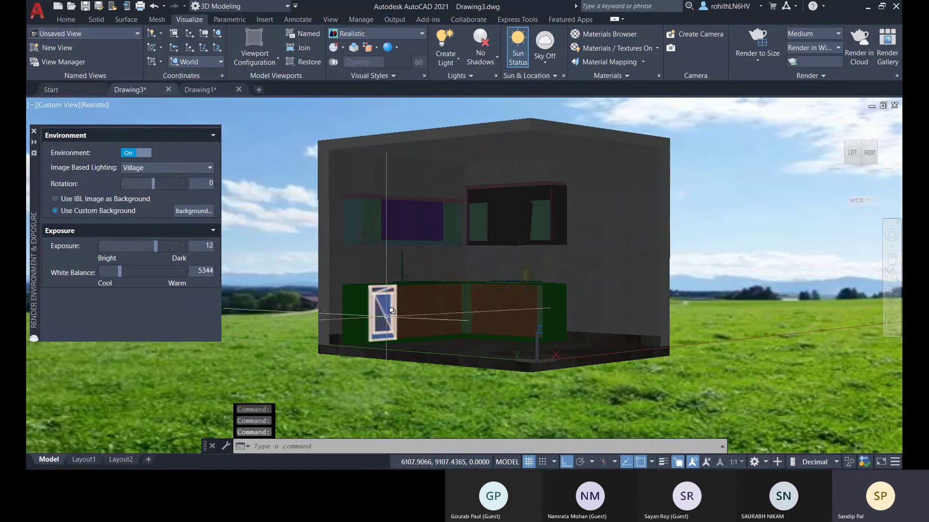
{"action": "left_click", "coordinate": [892, 185]}
{"action": "left_click", "coordinate": [833, 208]}
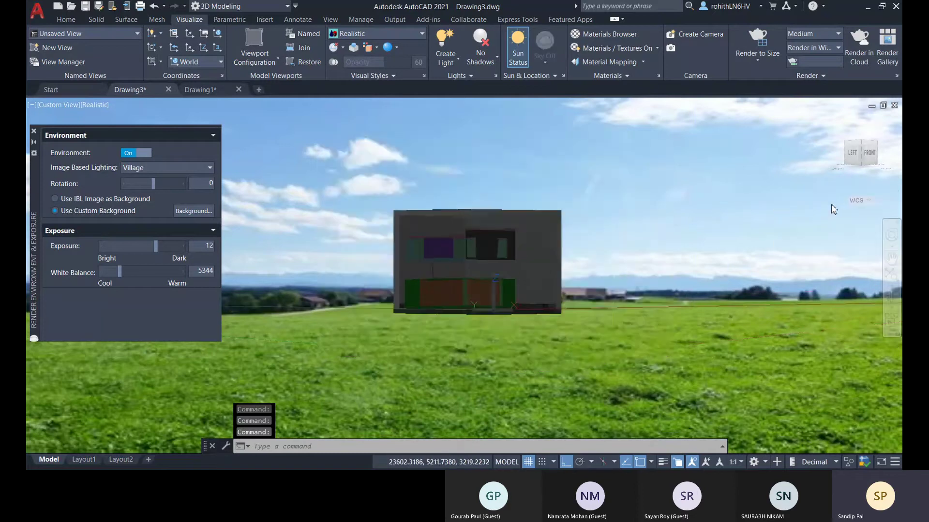
{"action": "middle_click_drag", "start_coordinate": [607, 276], "coordinate": [489, 283], "text": "shift"}
{"action": "left_click", "coordinate": [892, 187]}
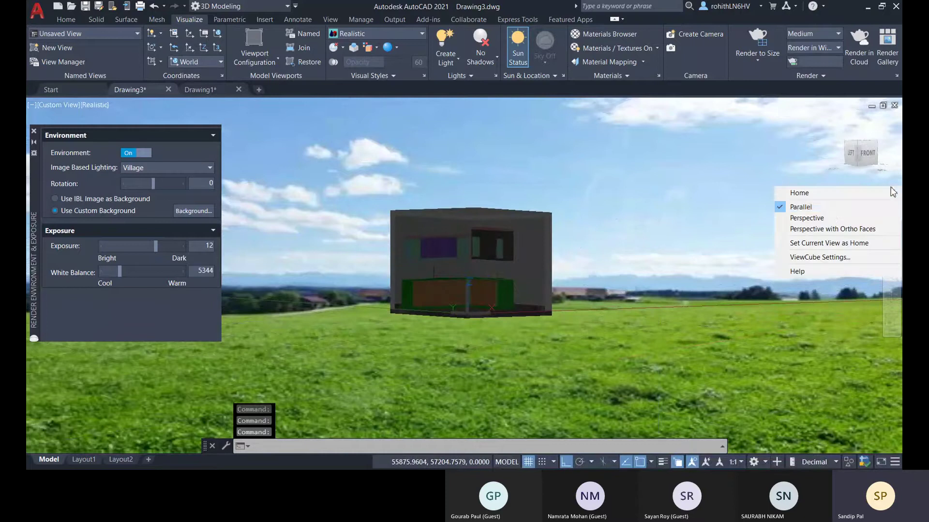
{"action": "left_click", "coordinate": [796, 222]}
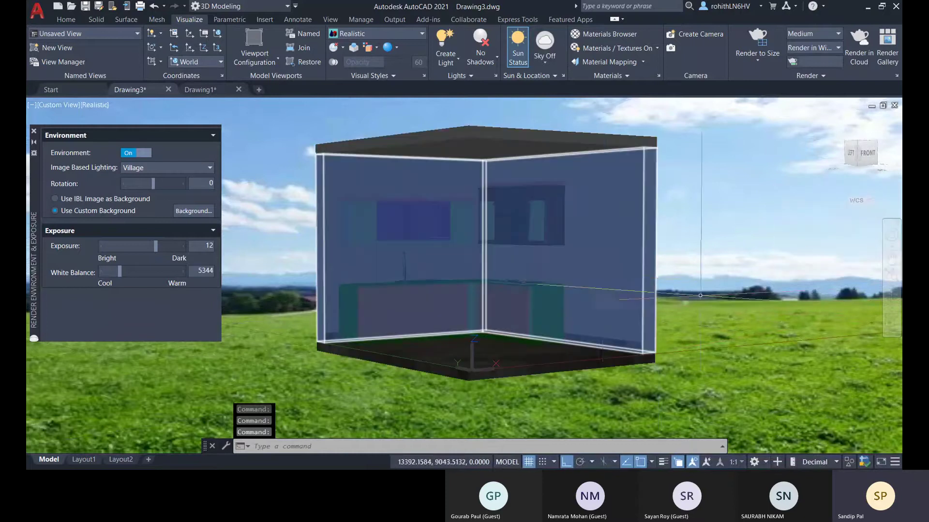
{"action": "middle_click_drag", "start_coordinate": [469, 304], "coordinate": [465, 307], "text": "shift"}
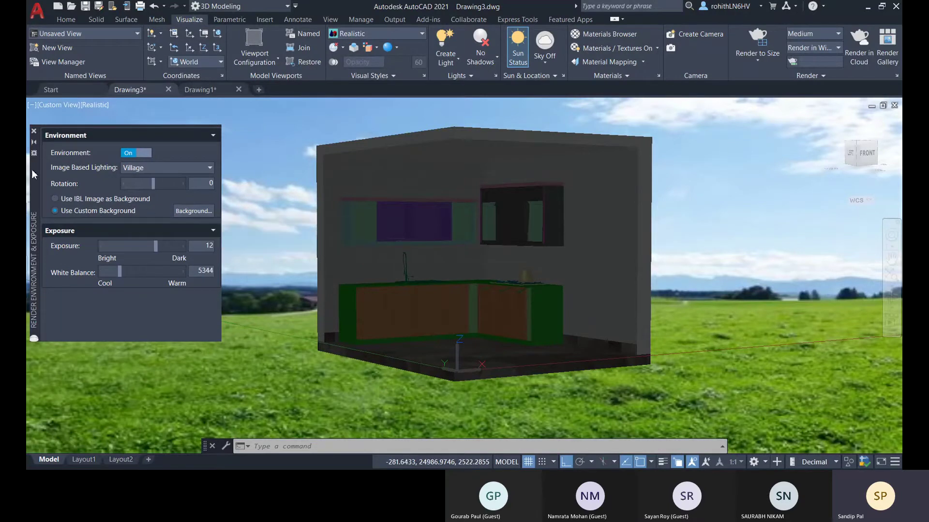
{"action": "left_click", "coordinate": [34, 131]}
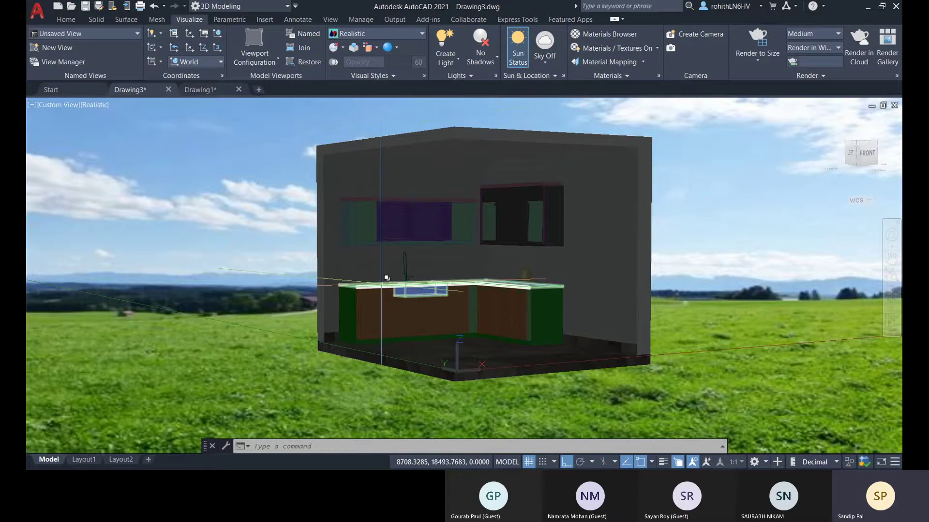
{"action": "type", "text": "background"}
{"action": "key", "text": "Return"}
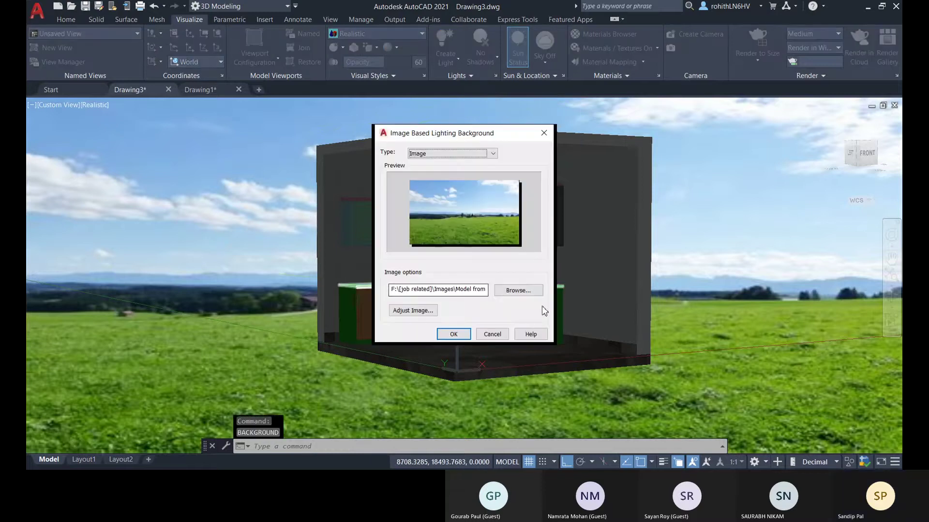
{"action": "left_click", "coordinate": [491, 335]}
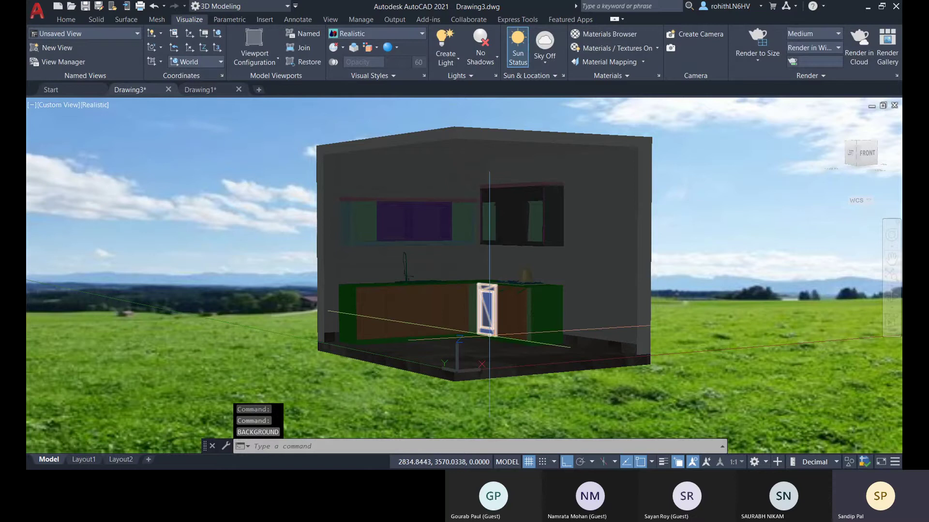
- Turn off the image-based render environment with the RENDERENVIRONMENT command and close its palette
{"action": "type", "text": "r"}
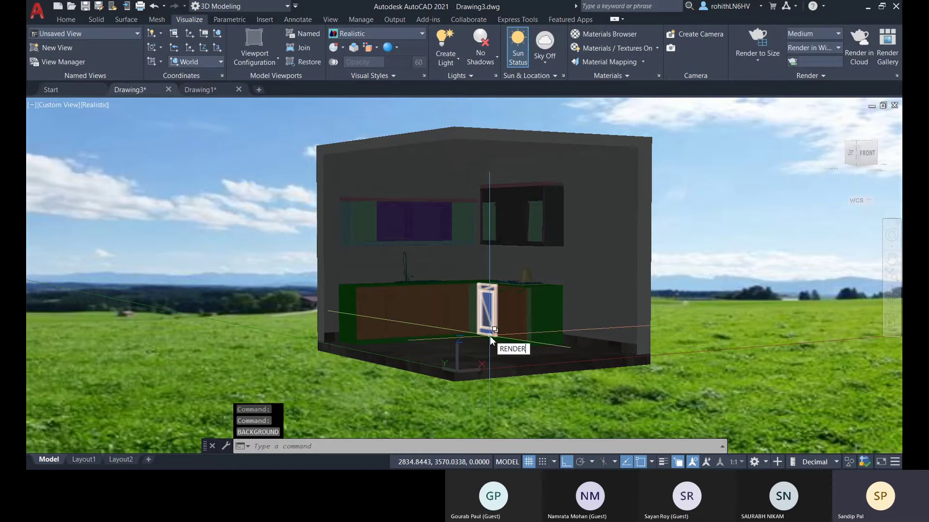
{"action": "type", "text": "ENDERENVIRONMENT"}
{"action": "key", "text": "Return"}
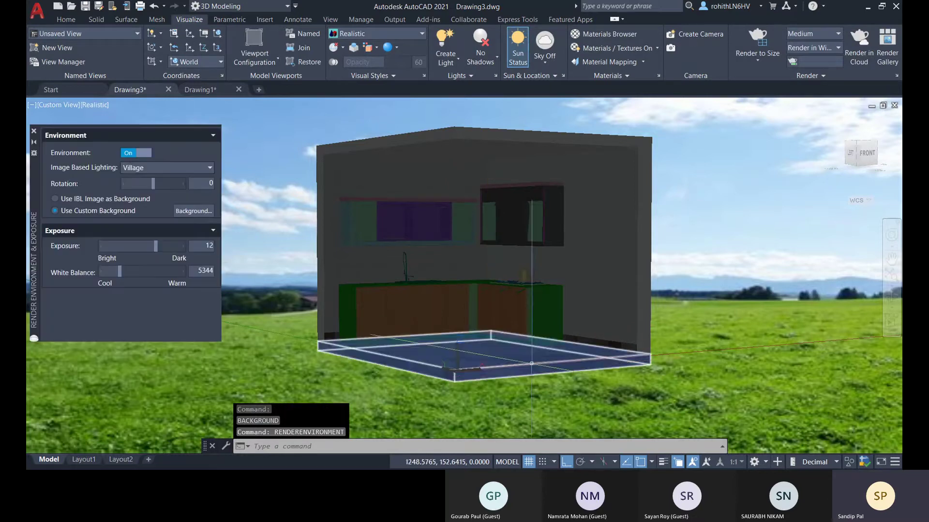
{"action": "left_click", "coordinate": [146, 153]}
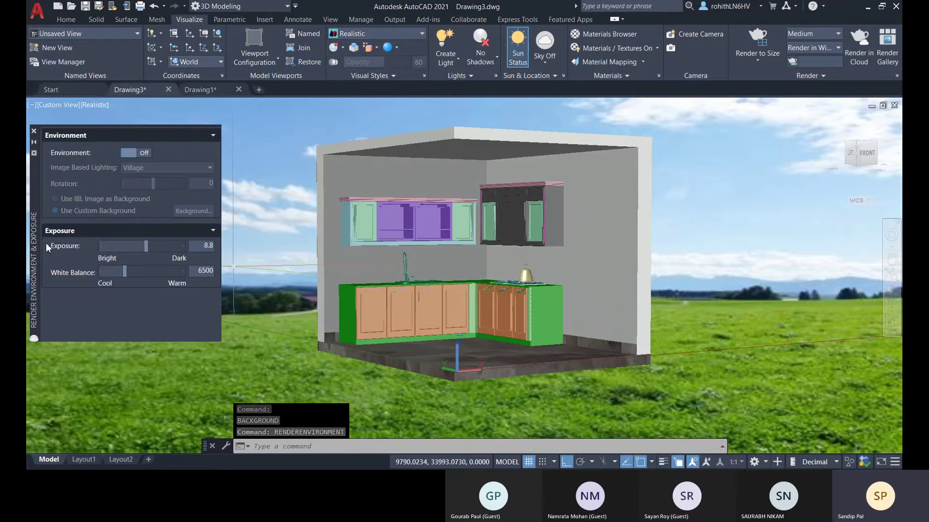
{"action": "left_click", "coordinate": [34, 131]}
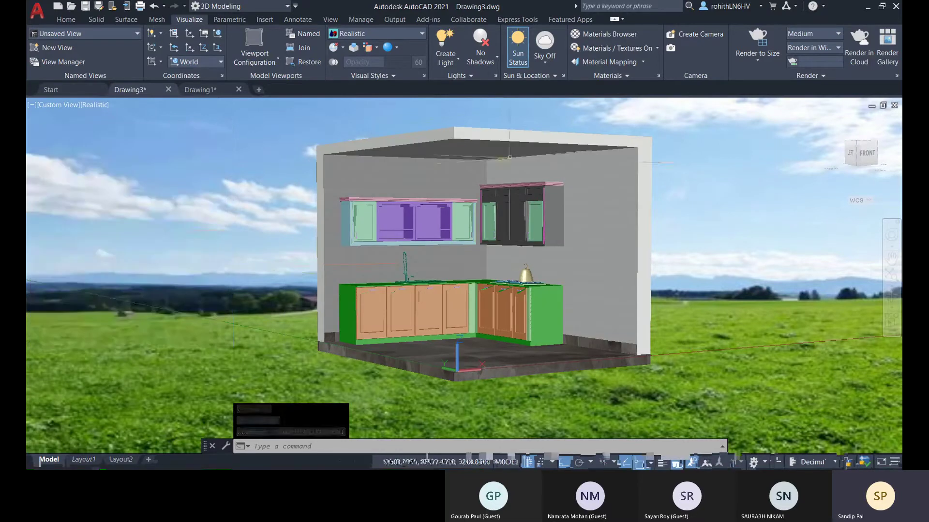
- Switch the sky to Sky Background and Illumination and orbit below the kitchen to bring the sun disk into view
{"action": "left_click", "coordinate": [545, 60]}
{"action": "left_click", "coordinate": [604, 122]}
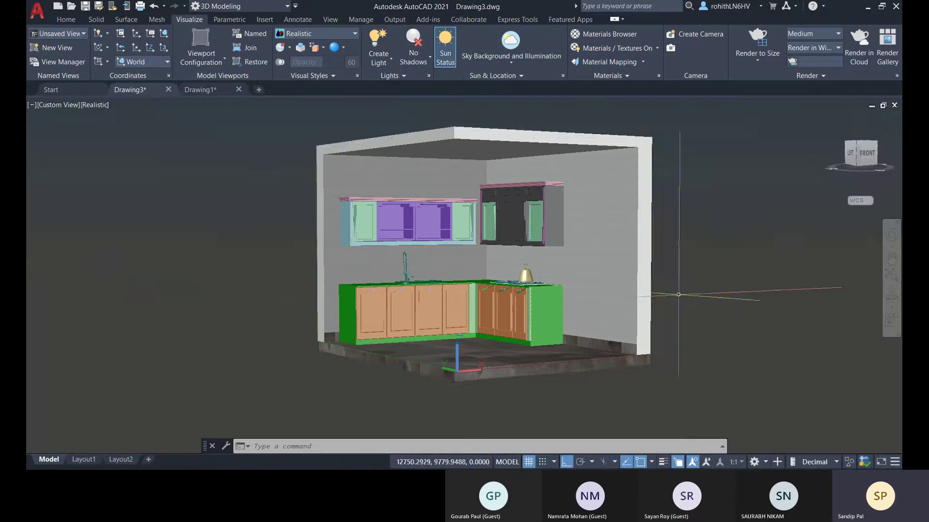
{"action": "scroll", "coordinate": [687, 271], "scroll_direction": "down", "scroll_amount": 5}
{"action": "middle_click_drag", "start_coordinate": [657, 300], "coordinate": [394, 247]}
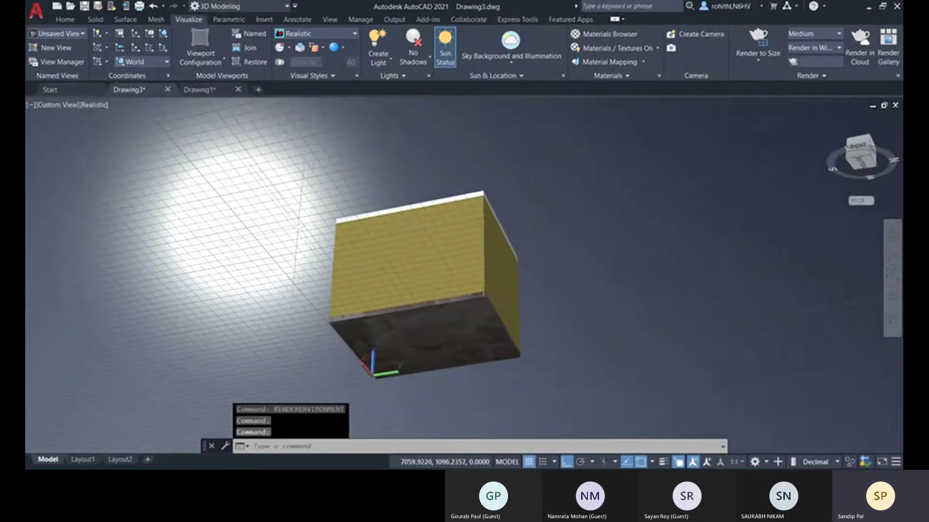
- Set the sun angle calculator's time to 11:30 in the sun properties and orbit back to the kitchen's open front
{"action": "left_click", "coordinate": [563, 76]}
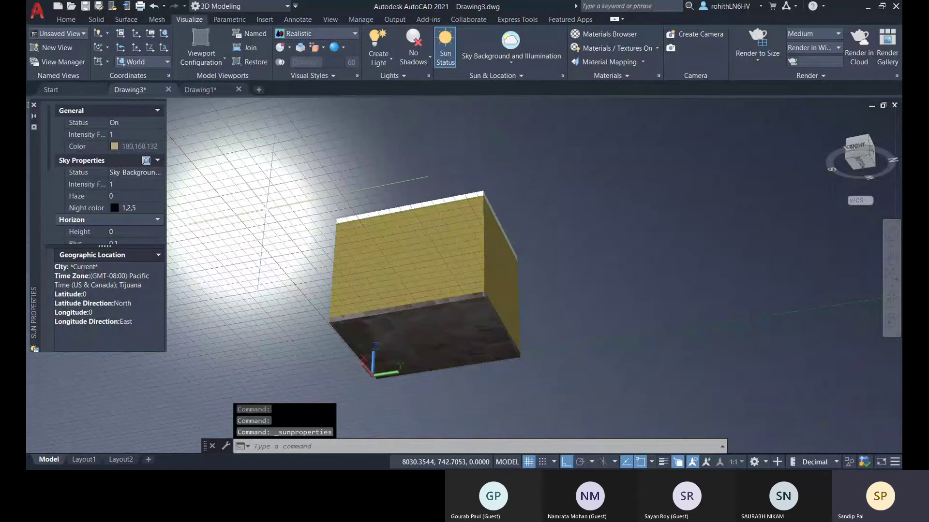
{"action": "scroll", "coordinate": [136, 208], "scroll_direction": "down", "scroll_amount": 3}
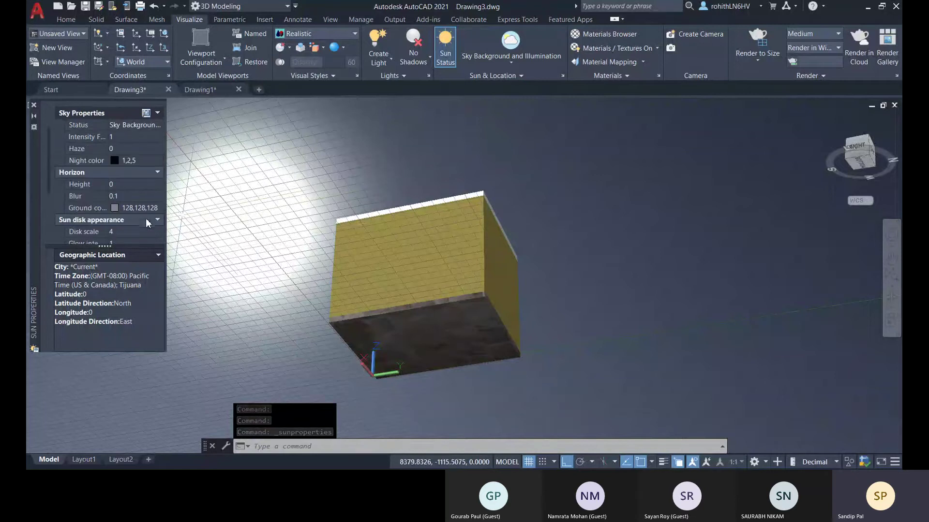
{"action": "scroll", "coordinate": [129, 236], "scroll_direction": "down", "scroll_amount": 3}
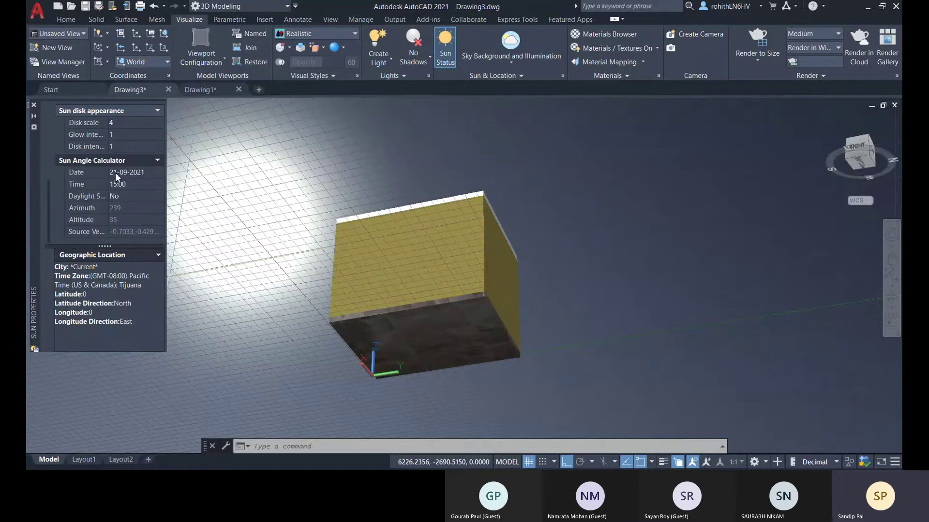
{"action": "left_click", "coordinate": [130, 183]}
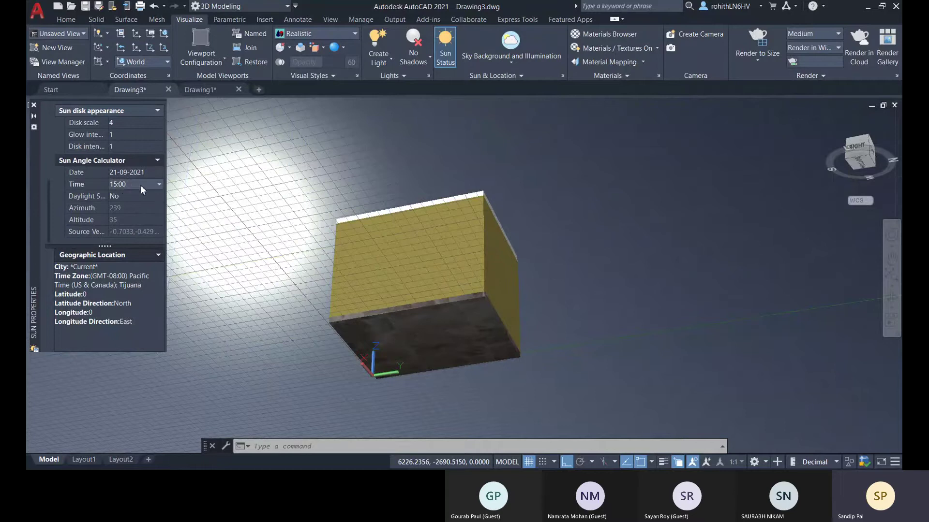
{"action": "left_click", "coordinate": [140, 185]}
{"action": "scroll", "coordinate": [137, 210], "scroll_direction": "up", "scroll_amount": 3}
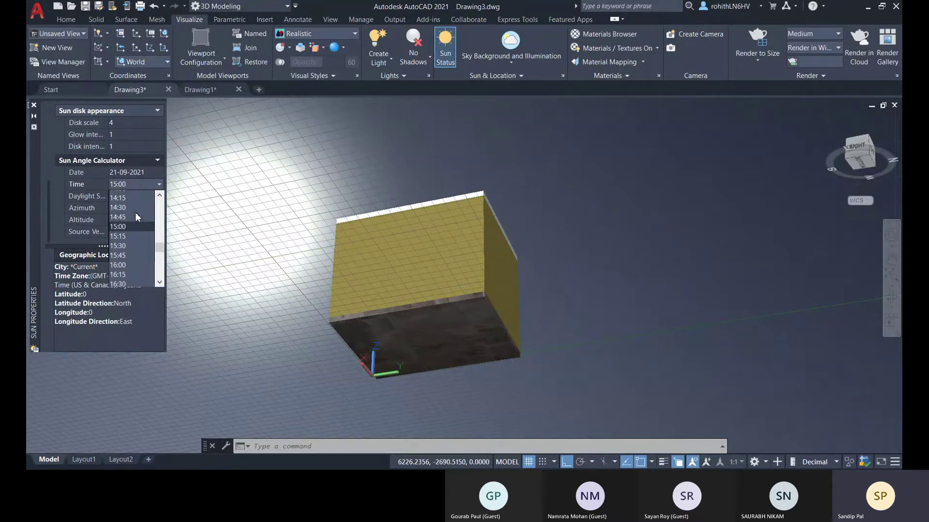
{"action": "scroll", "coordinate": [129, 200], "scroll_direction": "up", "scroll_amount": 2}
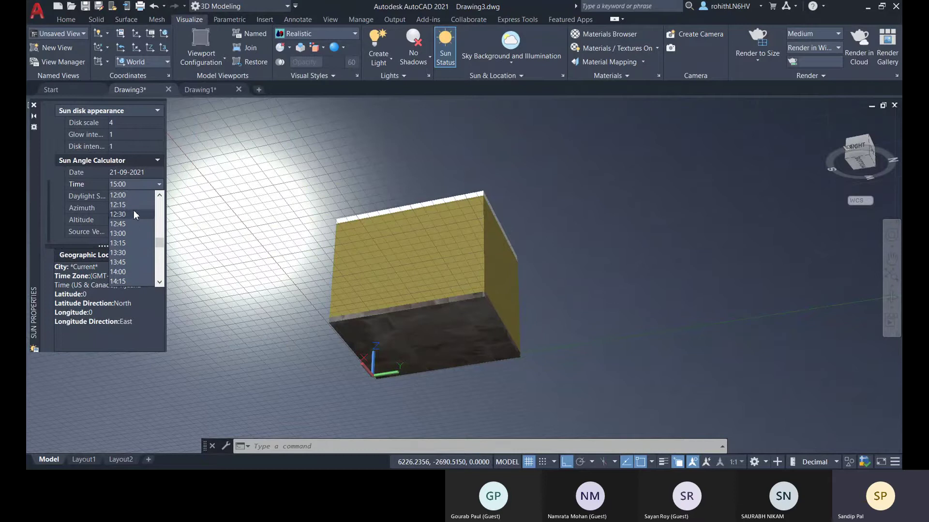
{"action": "left_click", "coordinate": [129, 204]}
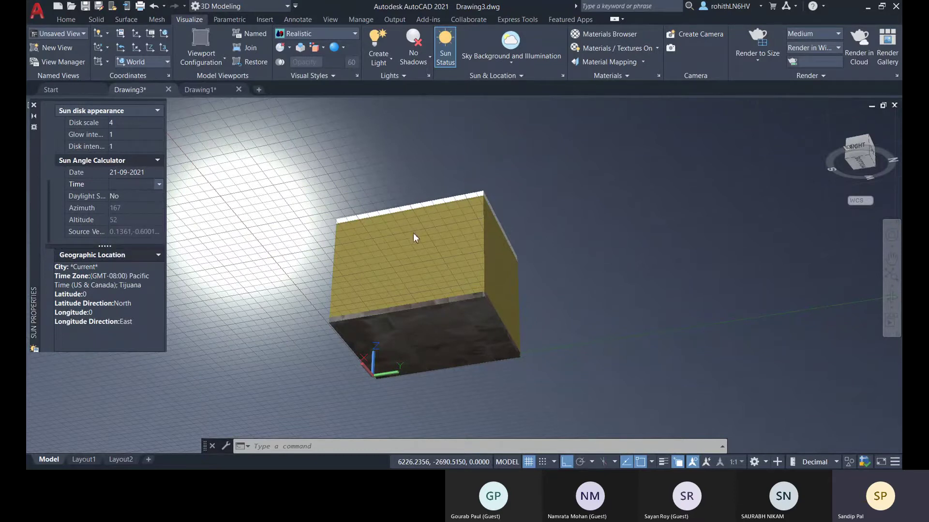
{"action": "scroll", "coordinate": [555, 228], "scroll_direction": "down", "scroll_amount": 1}
{"action": "middle_click_drag", "start_coordinate": [555, 229], "coordinate": [240, 312], "text": "shift"}
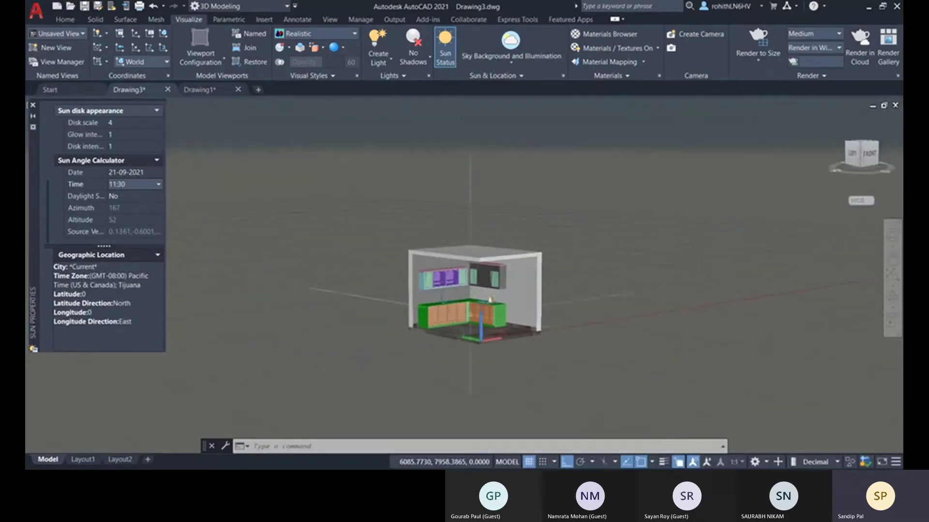
{"action": "scroll", "coordinate": [537, 332], "scroll_direction": "up", "scroll_amount": 3}
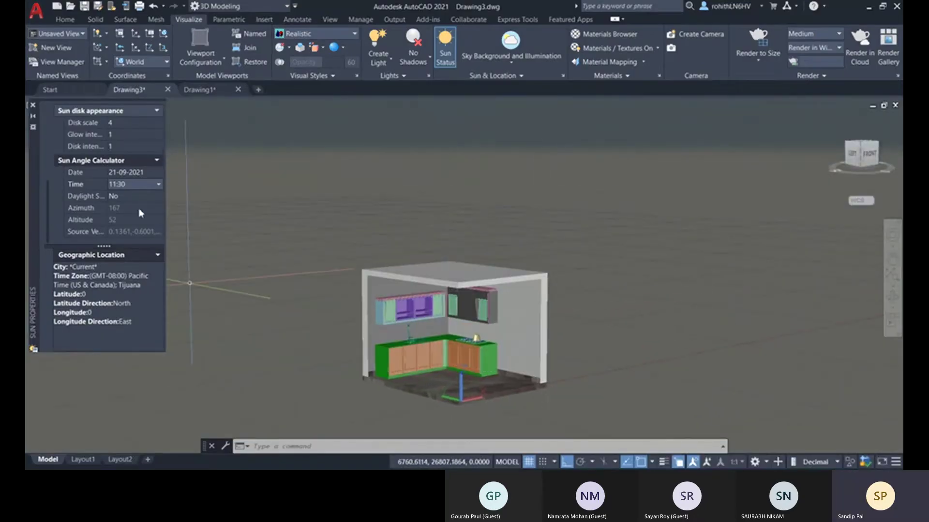
- Bring the sun disk back into view, try a disk scale of 3, and return it to 4
{"action": "scroll", "coordinate": [110, 198], "scroll_direction": "up", "scroll_amount": 3}
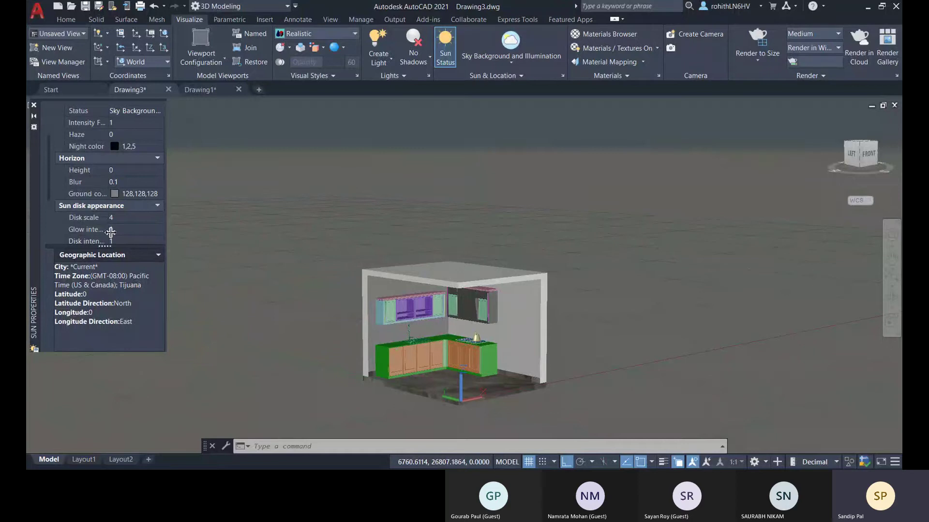
{"action": "scroll", "coordinate": [110, 232], "scroll_direction": "down", "scroll_amount": 2}
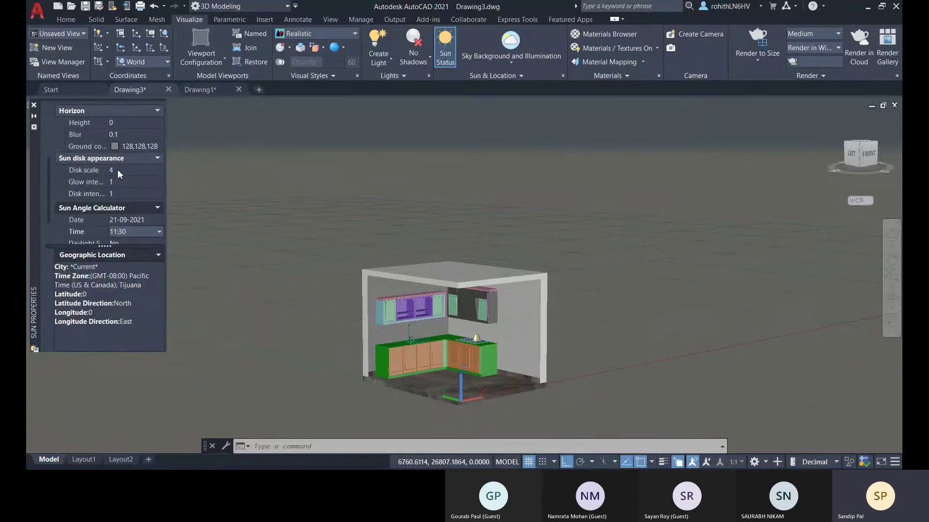
{"action": "scroll", "coordinate": [492, 225], "scroll_direction": "down", "scroll_amount": 3}
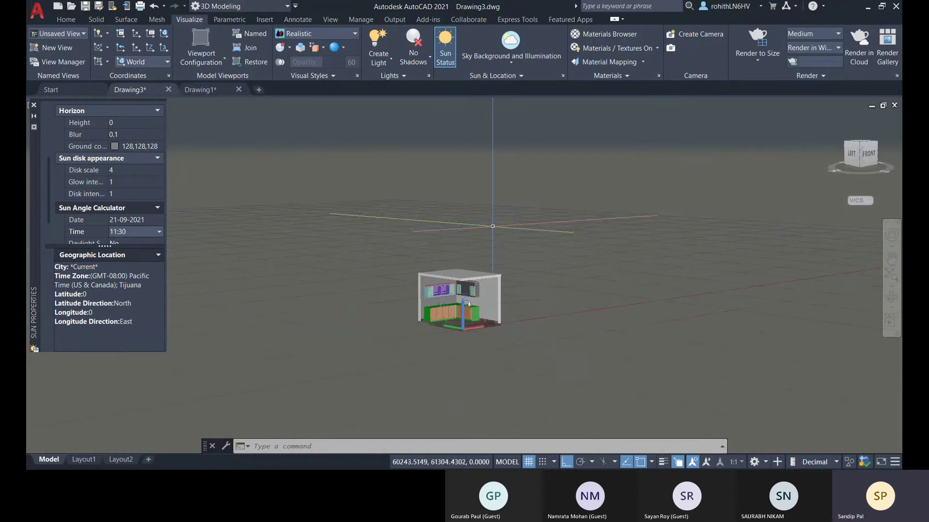
{"action": "middle_click_drag", "start_coordinate": [492, 225], "coordinate": [261, 218], "text": "shift"}
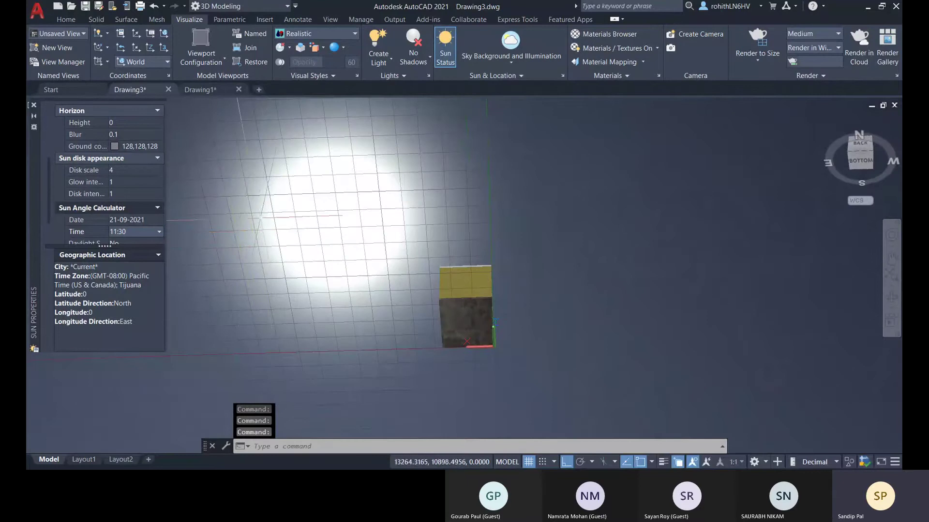
{"action": "left_click", "coordinate": [158, 172]}
{"action": "left_click", "coordinate": [160, 173]}
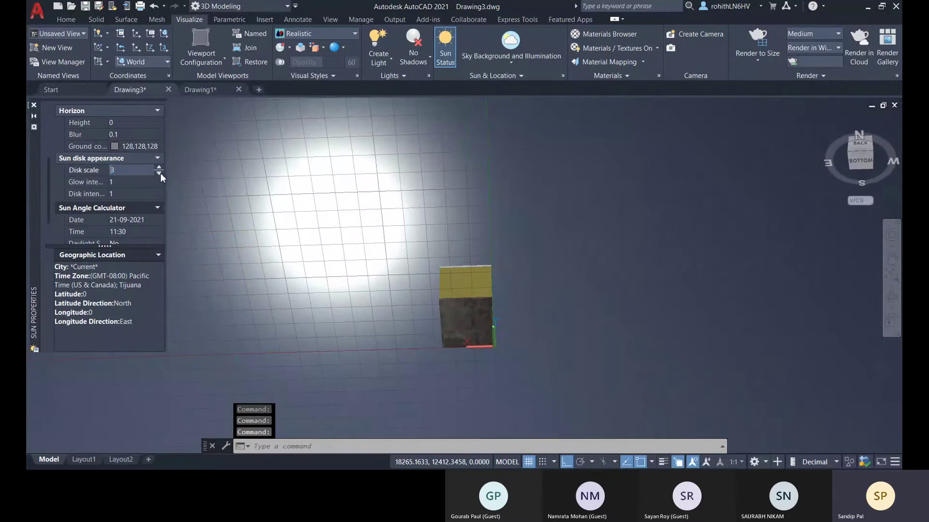
{"action": "left_click", "coordinate": [160, 173]}
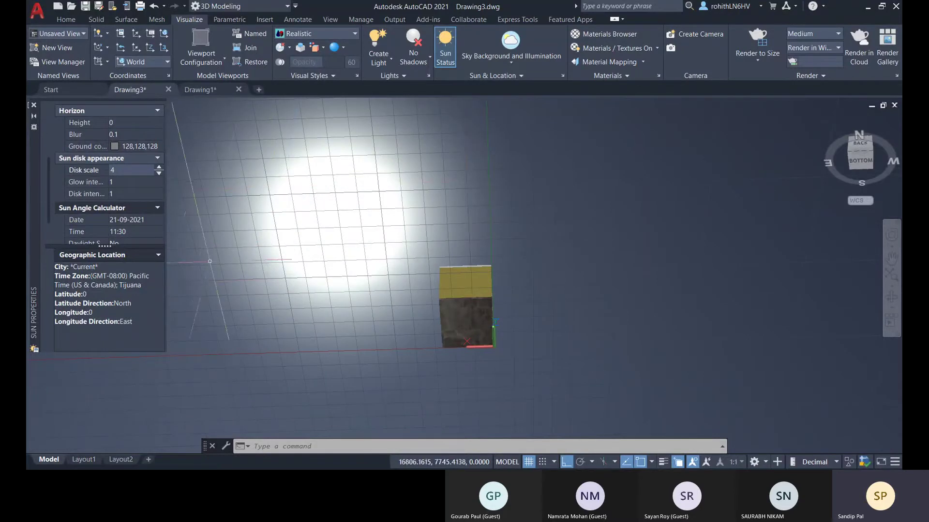
- Try a sun disk intensity of 2 and return it to 1, leaving the glow intensity at 1
{"action": "left_click", "coordinate": [120, 182]}
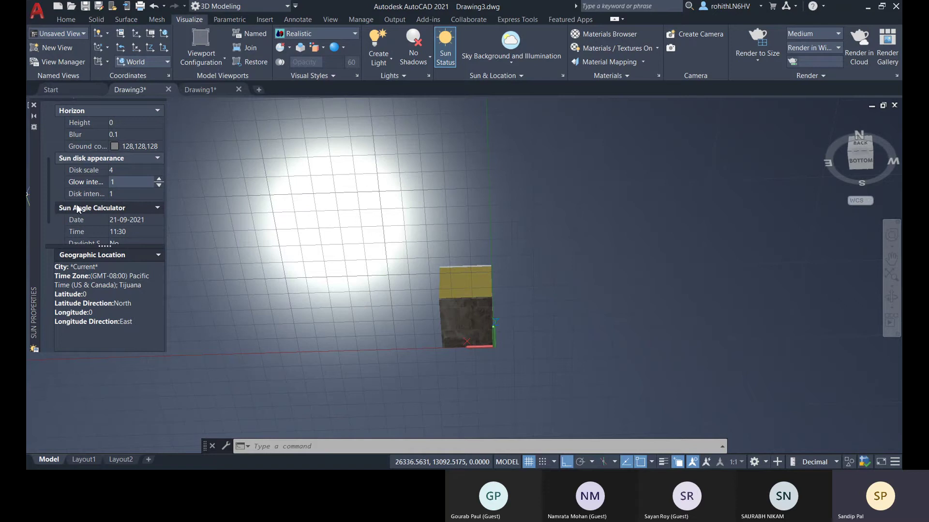
{"action": "left_click", "coordinate": [134, 194]}
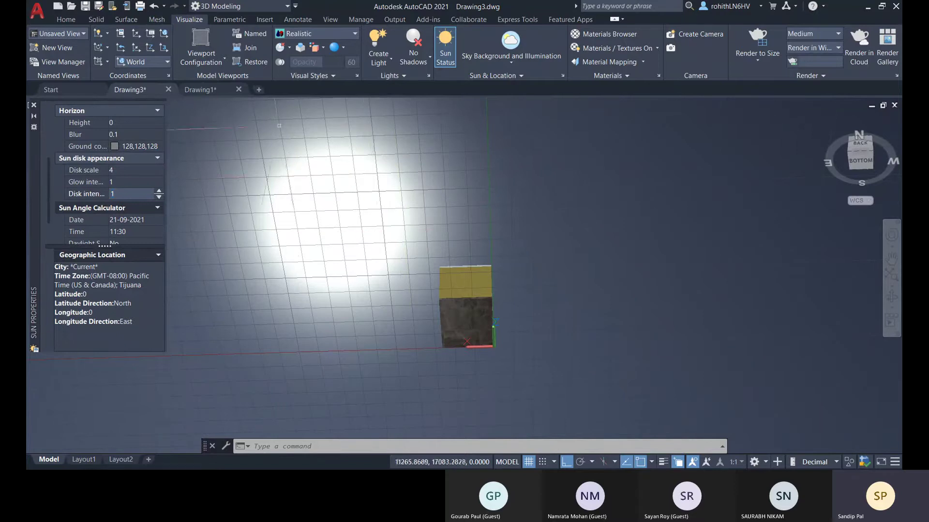
{"action": "left_click", "coordinate": [159, 192]}
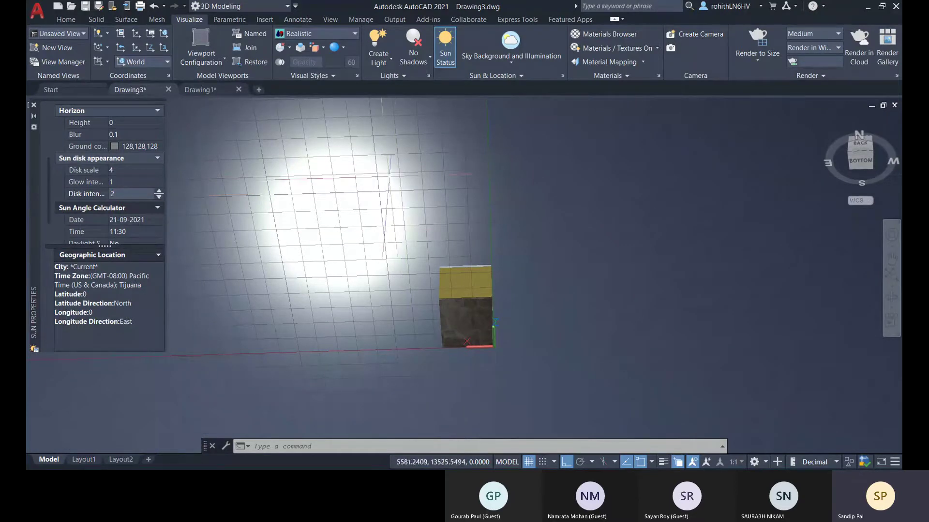
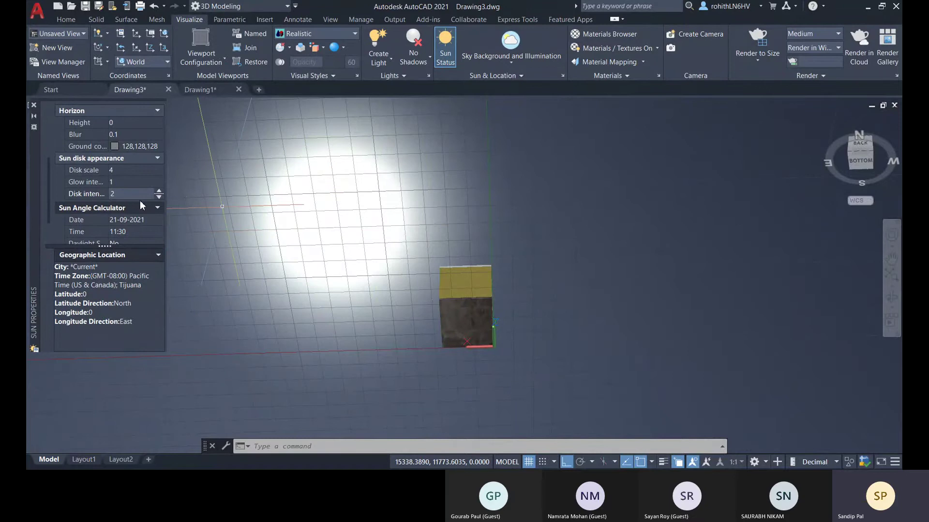
{"action": "left_click", "coordinate": [159, 197]}
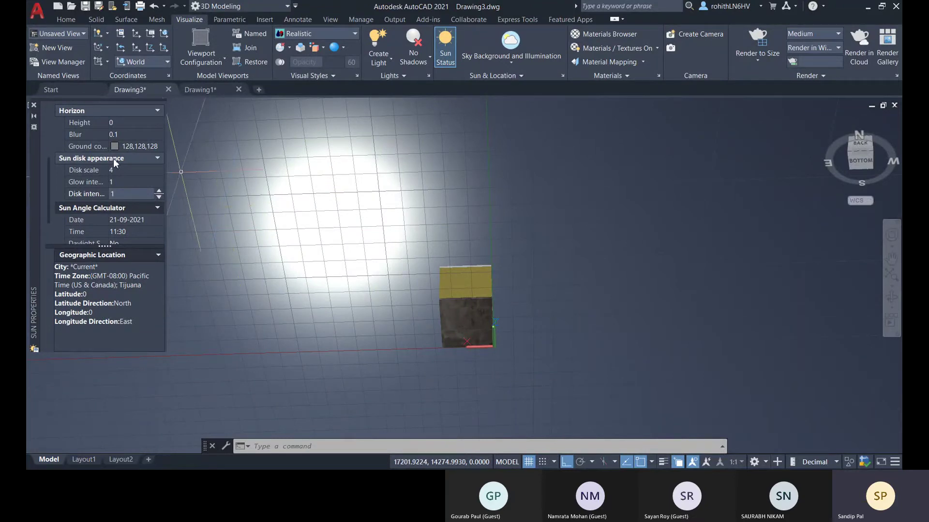
{"action": "scroll", "coordinate": [115, 162], "scroll_direction": "up", "scroll_amount": 3}
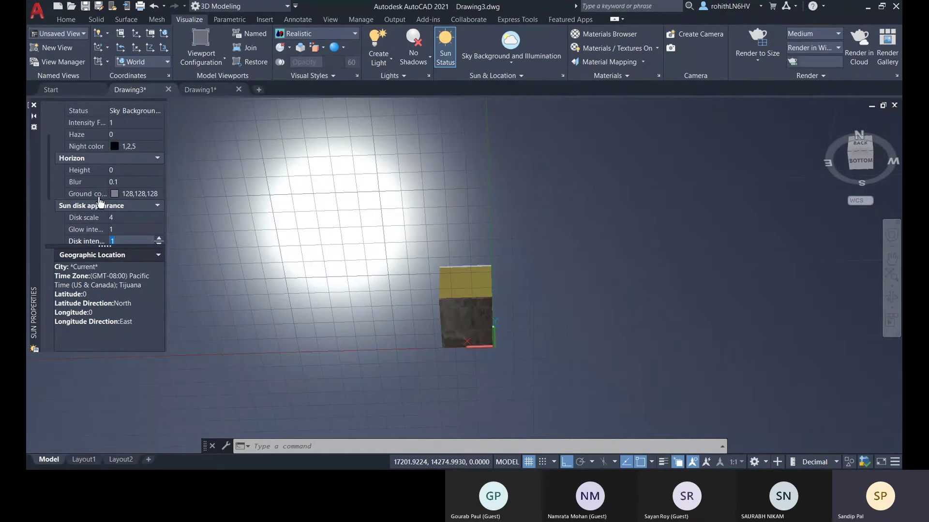
- Close the sun properties and turn off both the sun and the sky background, with the kitchen's open front in view
{"action": "scroll", "coordinate": [120, 182], "scroll_direction": "up", "scroll_amount": 3}
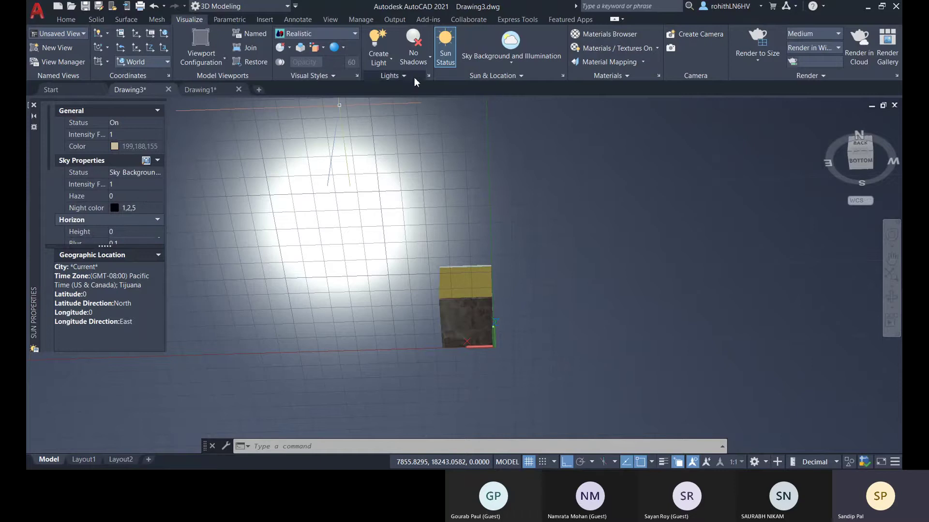
{"action": "left_click", "coordinate": [34, 105]}
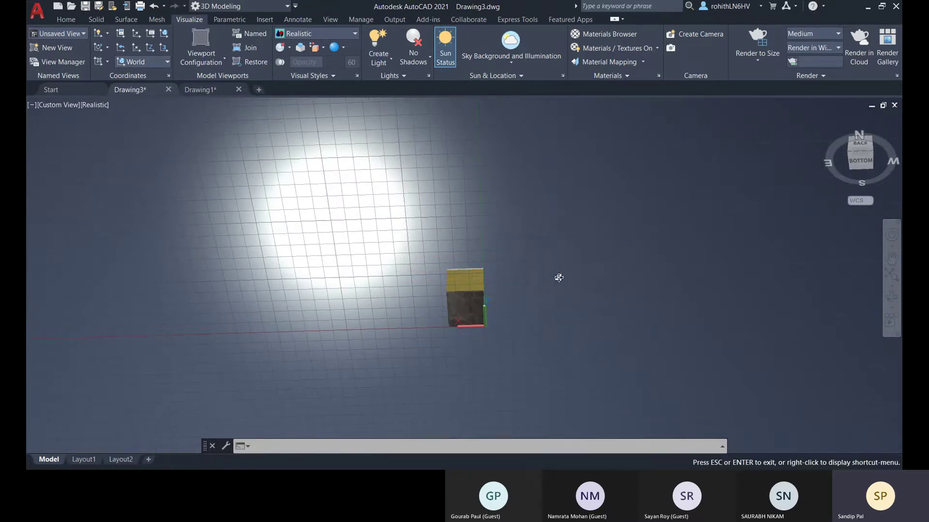
{"action": "middle_click_drag", "start_coordinate": [555, 276], "coordinate": [369, 357], "text": "shift"}
{"action": "scroll", "coordinate": [491, 306], "scroll_direction": "up", "scroll_amount": 5}
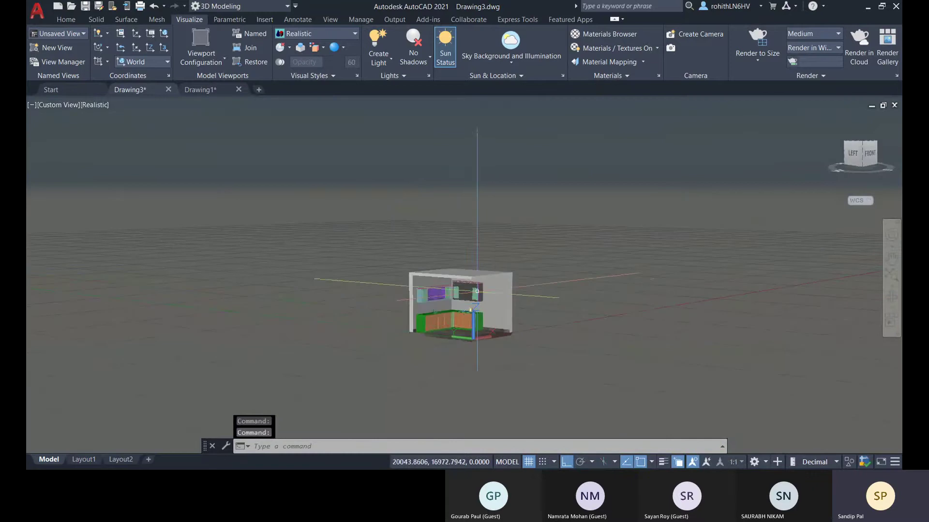
{"action": "scroll", "coordinate": [491, 306], "scroll_direction": "up", "scroll_amount": 4}
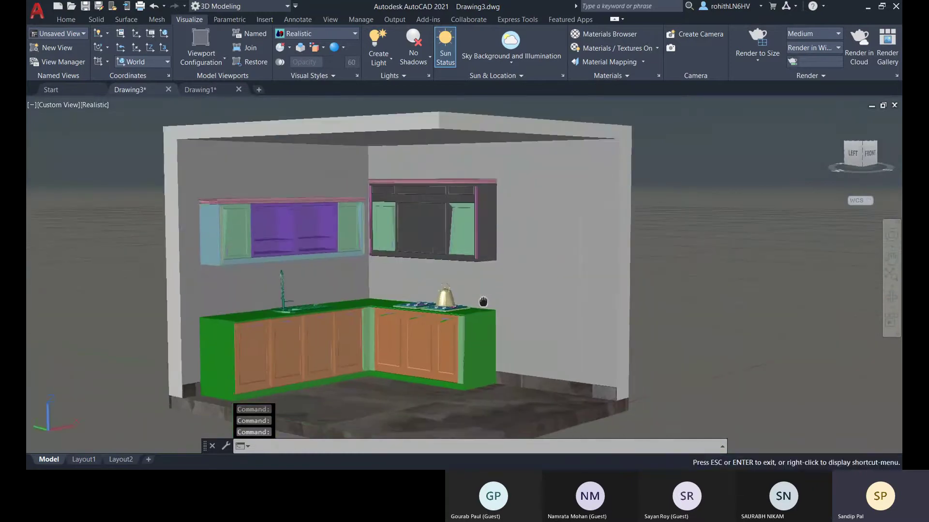
{"action": "left_click", "coordinate": [446, 51]}
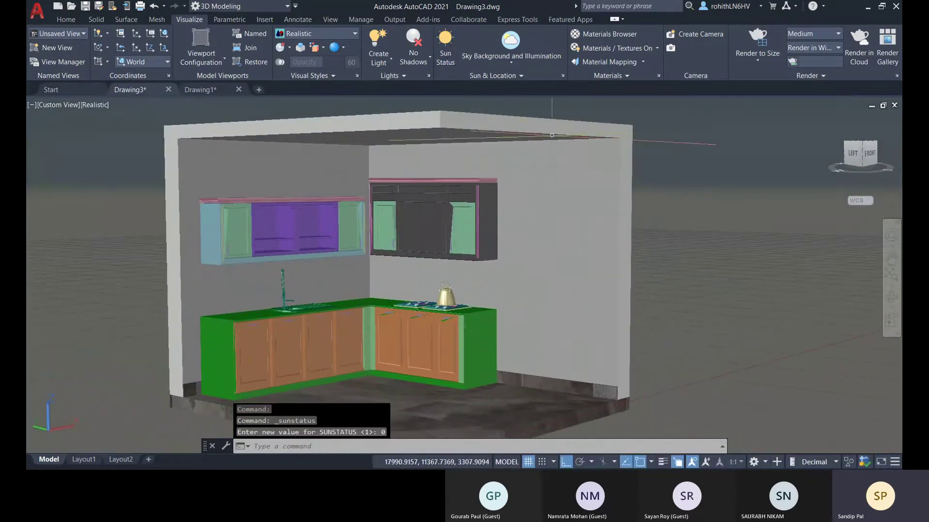
{"action": "left_click", "coordinate": [512, 63]}
{"action": "left_click", "coordinate": [508, 78]}
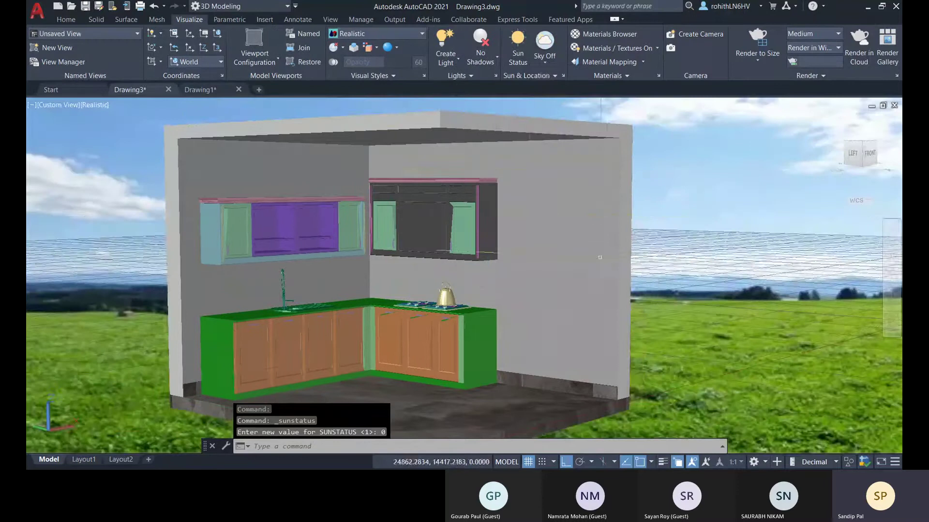
- Turn on the render environment with Village lighting, use its IBL image as background, and turn the environment off again
{"action": "middle_click_drag", "start_coordinate": [568, 267], "coordinate": [580, 254]}
{"action": "key", "text": "Escape"}
{"action": "left_click", "coordinate": [537, 319]}
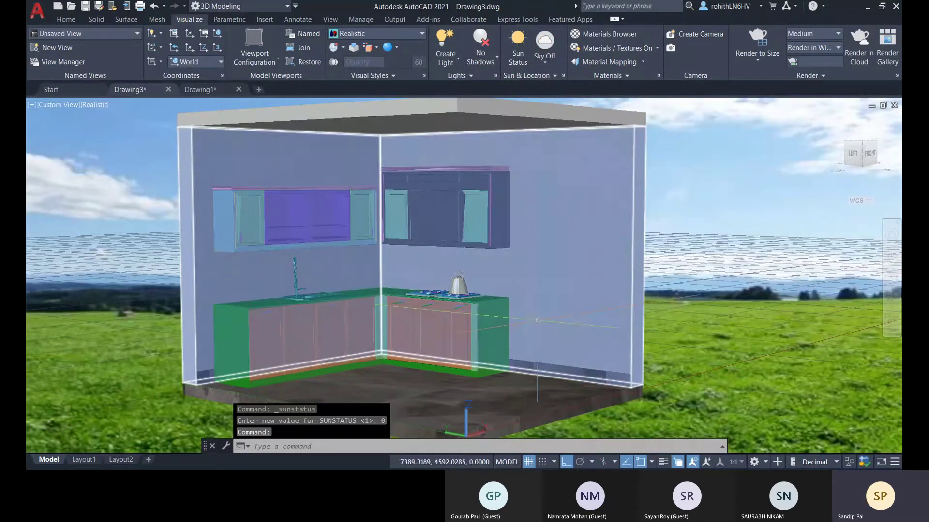
{"action": "type", "text": "REND"}
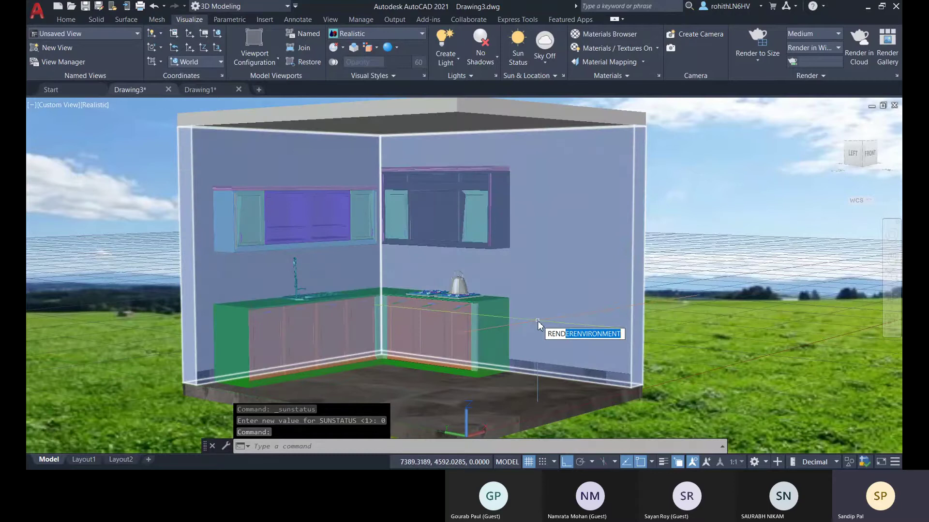
{"action": "key", "text": "Return"}
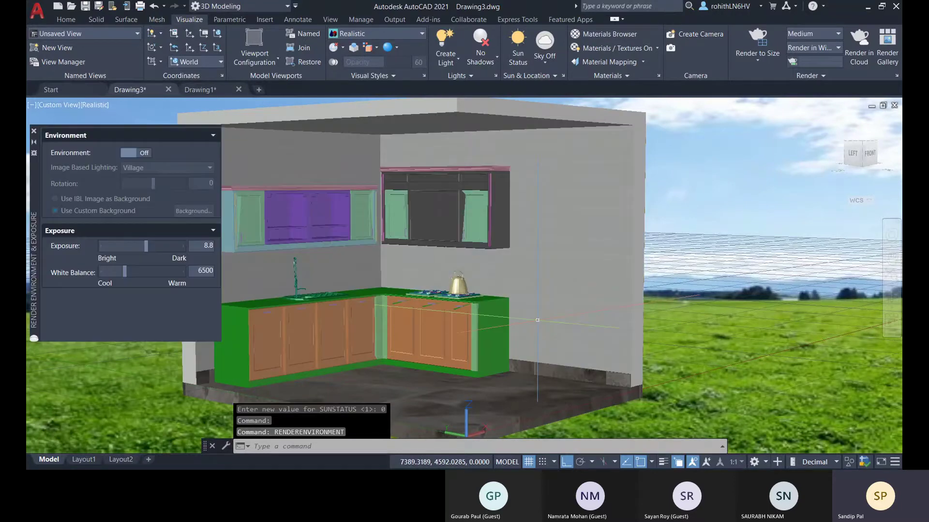
{"action": "left_click", "coordinate": [145, 153]}
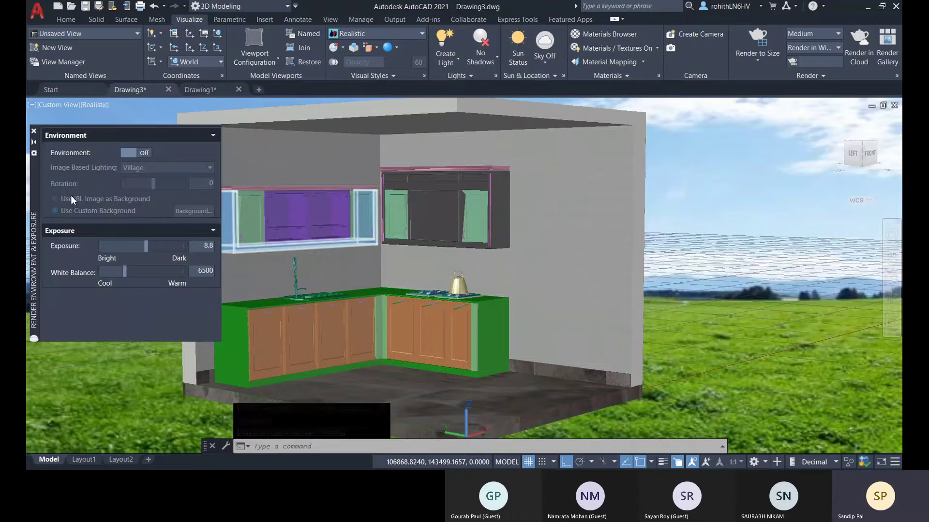
{"action": "left_click", "coordinate": [144, 154]}
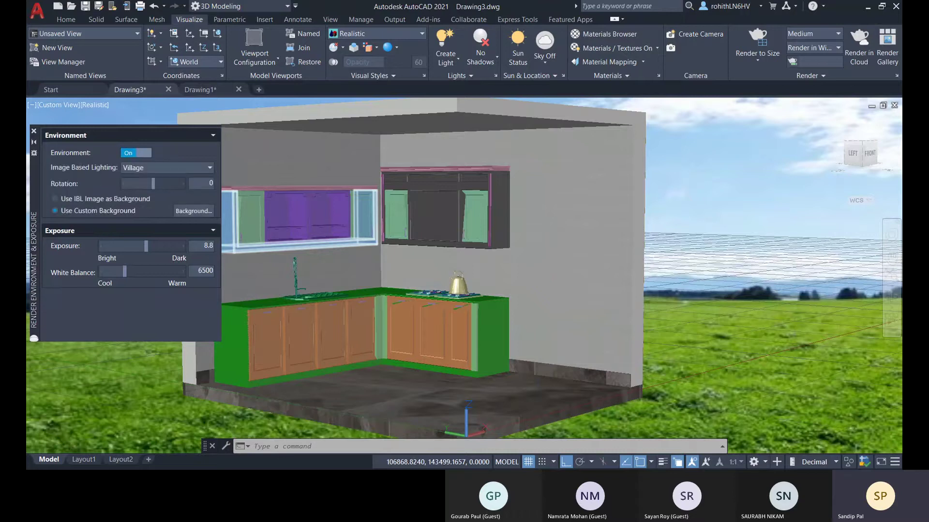
{"action": "left_click", "coordinate": [55, 199]}
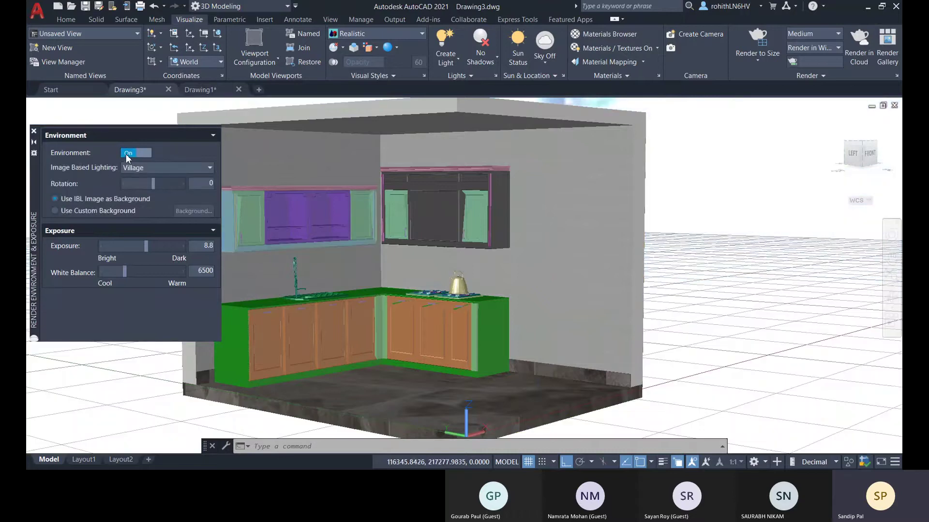
{"action": "left_click", "coordinate": [127, 153]}
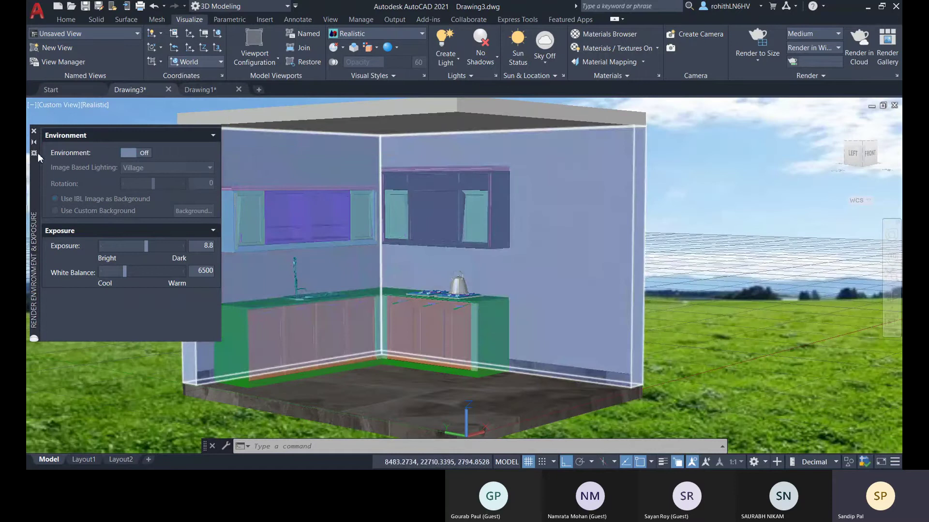
{"action": "left_click", "coordinate": [34, 131]}
- Open the render presets manager, review the Medium preset's settings and close it
{"action": "scroll", "coordinate": [529, 252], "scroll_direction": "down", "scroll_amount": 1}
{"action": "middle_click_drag", "start_coordinate": [530, 253], "coordinate": [637, 285], "text": "shift"}
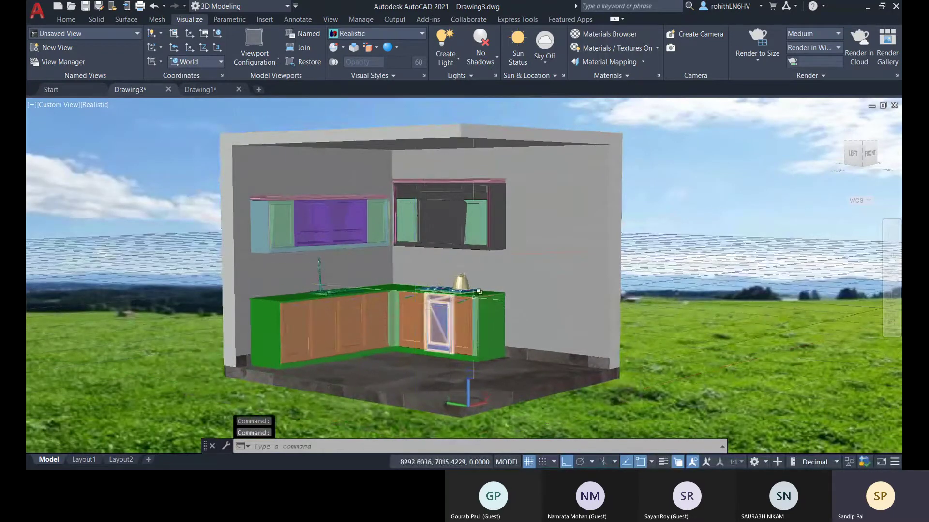
{"action": "middle_click_drag", "start_coordinate": [496, 302], "coordinate": [532, 303]}
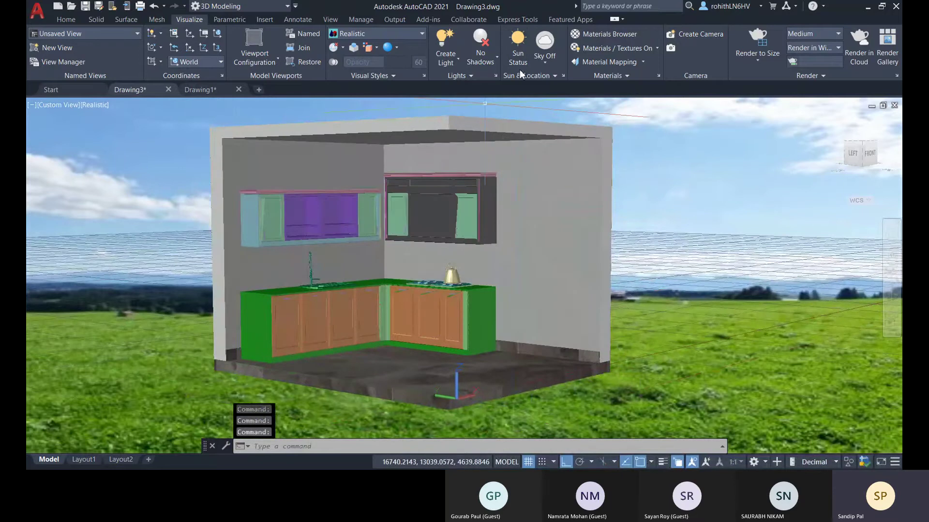
{"action": "middle_click_drag", "start_coordinate": [616, 203], "coordinate": [624, 203]}
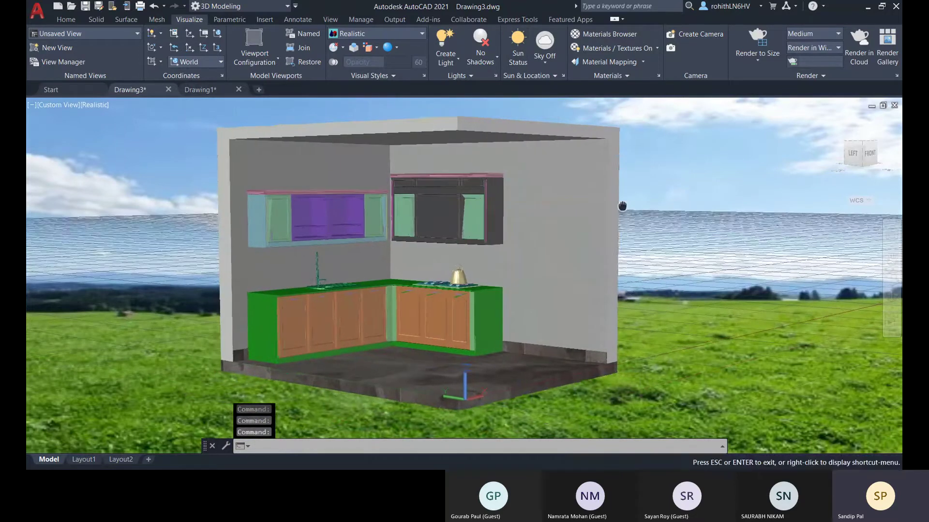
{"action": "left_click", "coordinate": [896, 76]}
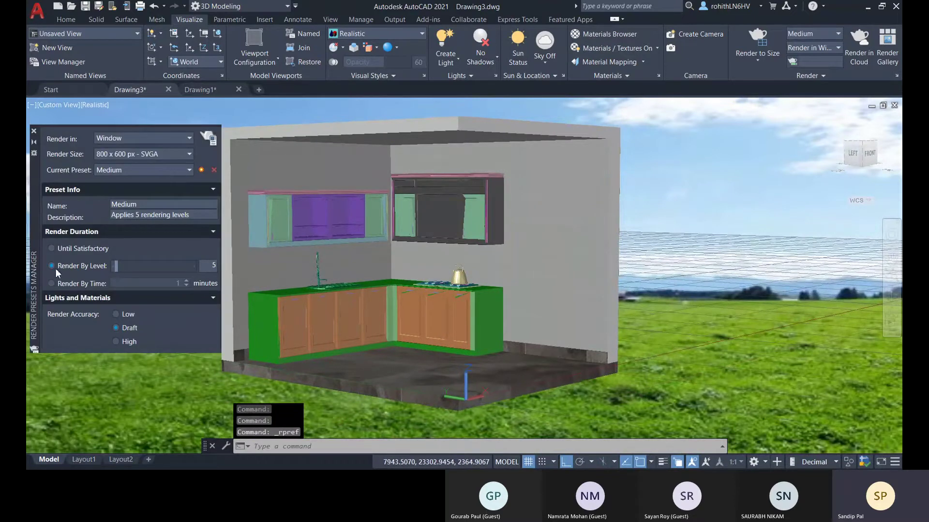
{"action": "left_click", "coordinate": [34, 131]}
{"action": "key", "text": "Escape"}
{"action": "key", "text": "Escape"}
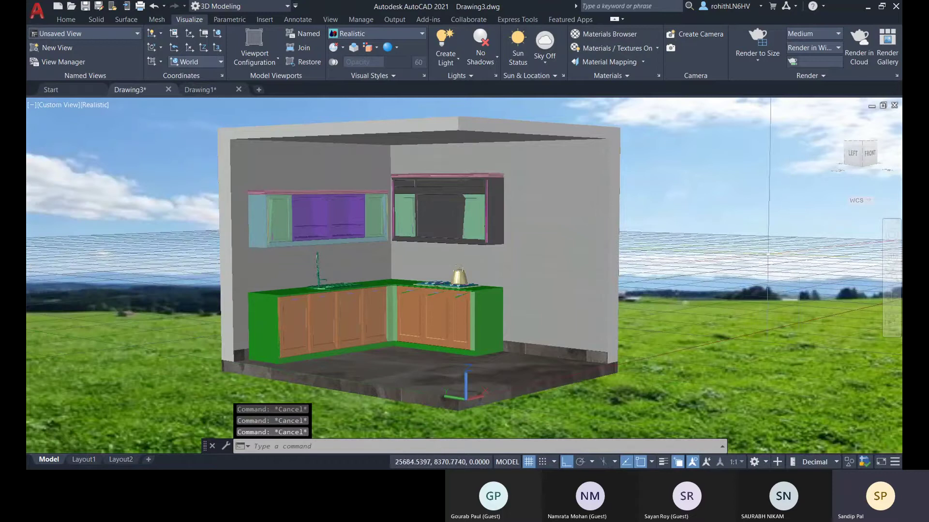
- Turn on the render environment, choose Sharp Highlights as the image-based lighting, and switch the environment off again
{"action": "scroll", "coordinate": [643, 270], "scroll_direction": "up", "scroll_amount": 4}
{"action": "scroll", "coordinate": [643, 271], "scroll_direction": "down", "scroll_amount": 5}
{"action": "middle_click_drag", "start_coordinate": [649, 281], "coordinate": [663, 295], "text": "shift"}
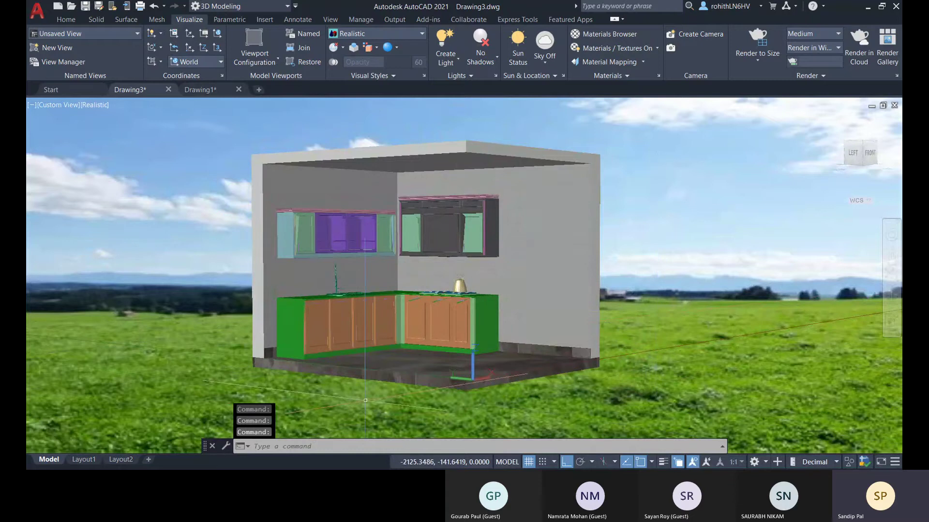
{"action": "type", "text": "r"}
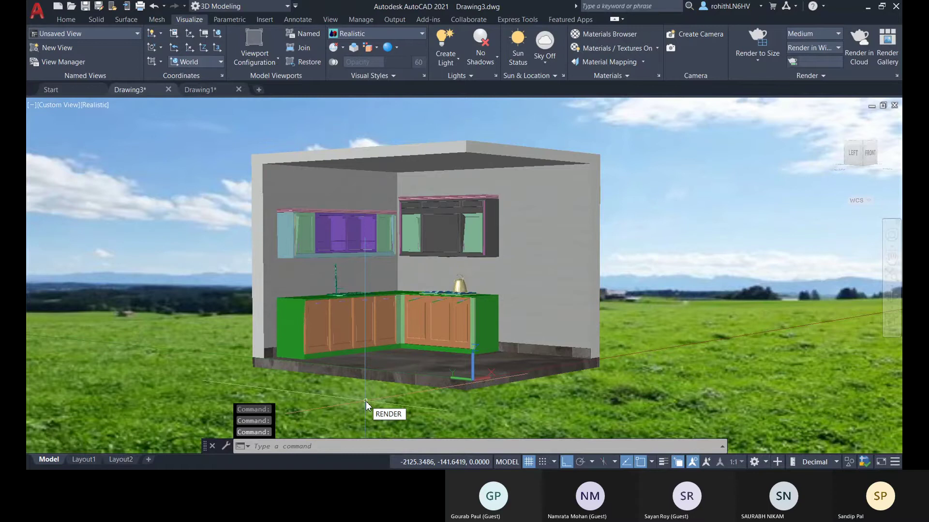
{"action": "left_click", "coordinate": [466, 352]}
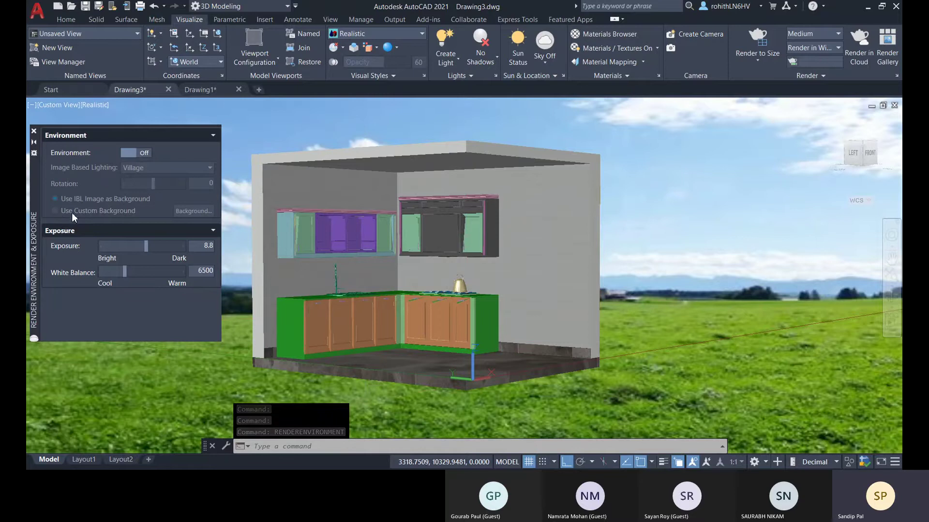
{"action": "left_click", "coordinate": [146, 154]}
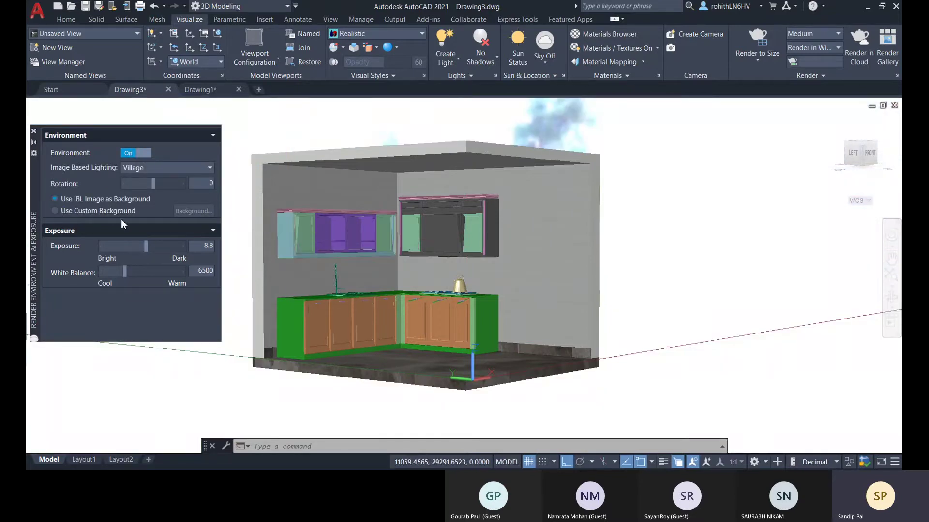
{"action": "left_click", "coordinate": [177, 168]}
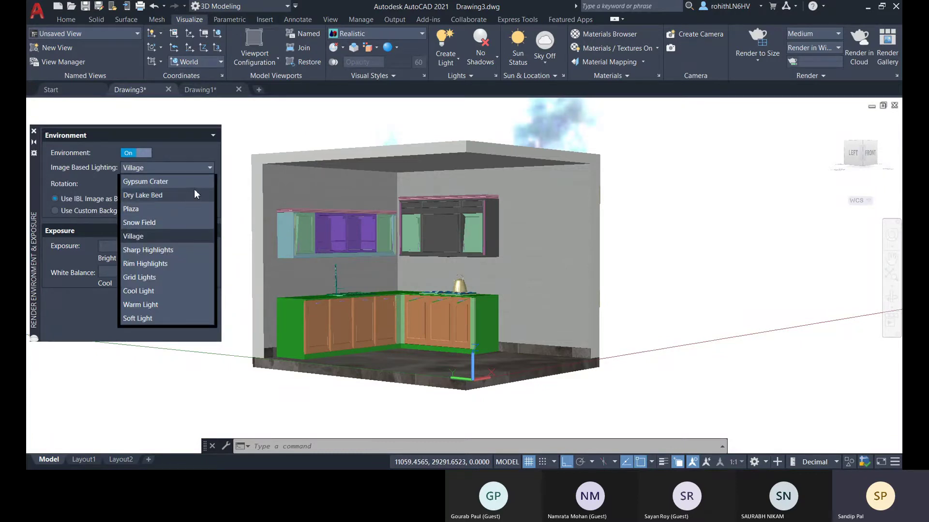
{"action": "left_click", "coordinate": [176, 250]}
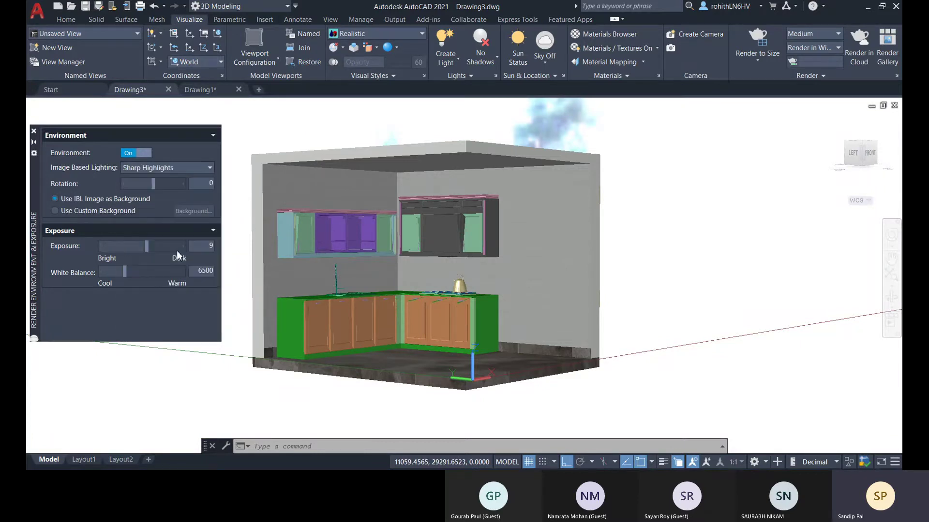
{"action": "left_click", "coordinate": [147, 153]}
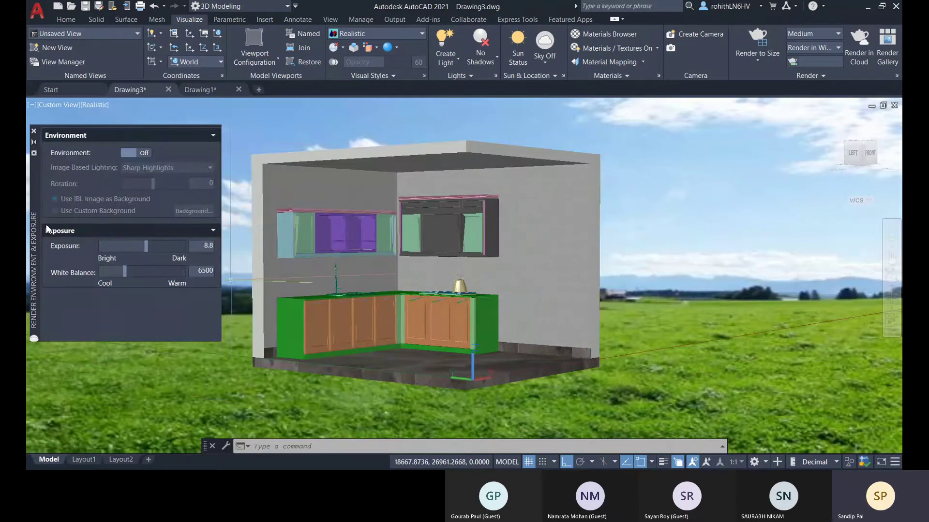
{"action": "left_click", "coordinate": [34, 132]}
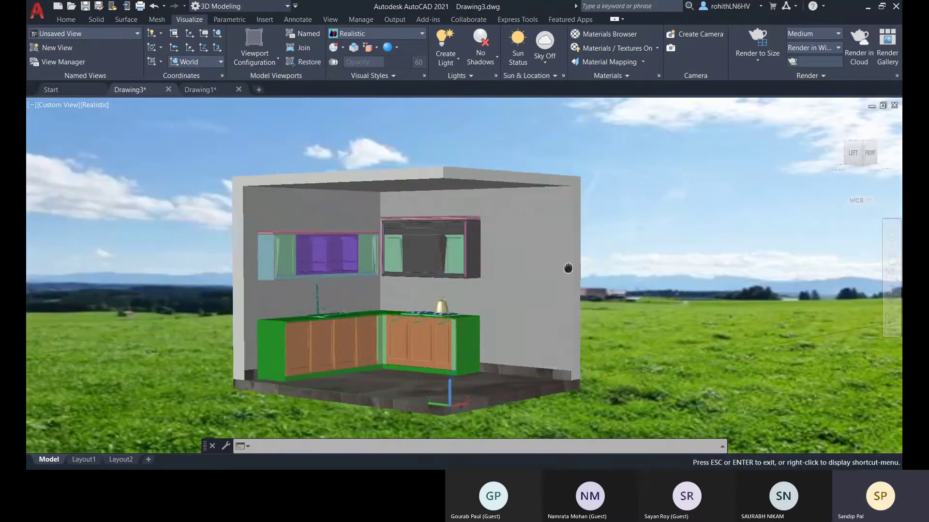
- Place a point light at the ceiling's front corner with the default lighting turned off, exiting without changing its options
{"action": "left_click", "coordinate": [453, 59]}
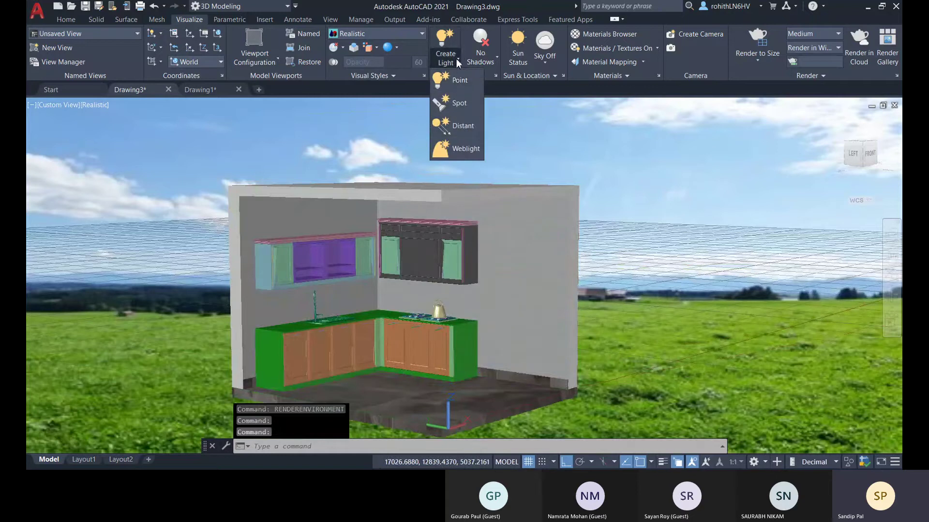
{"action": "left_click", "coordinate": [452, 59]}
{"action": "left_click", "coordinate": [451, 59]}
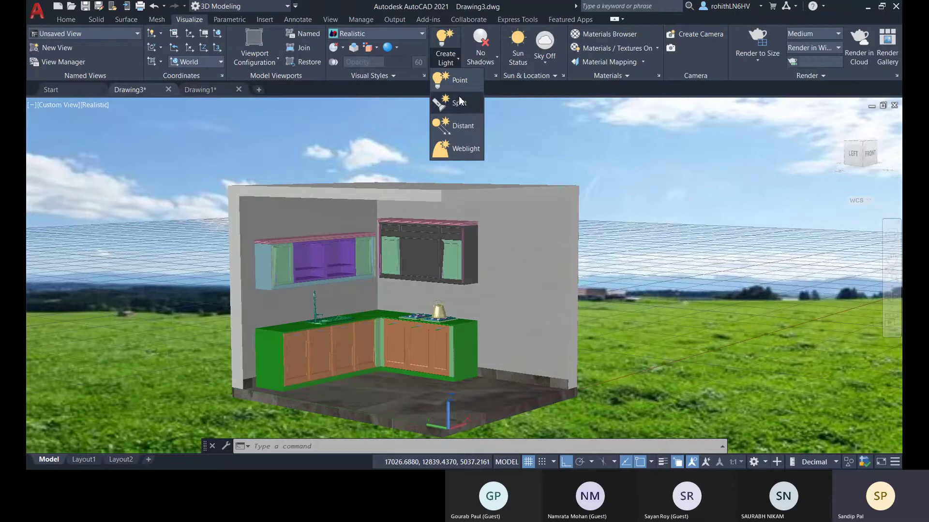
{"action": "left_click", "coordinate": [467, 80]}
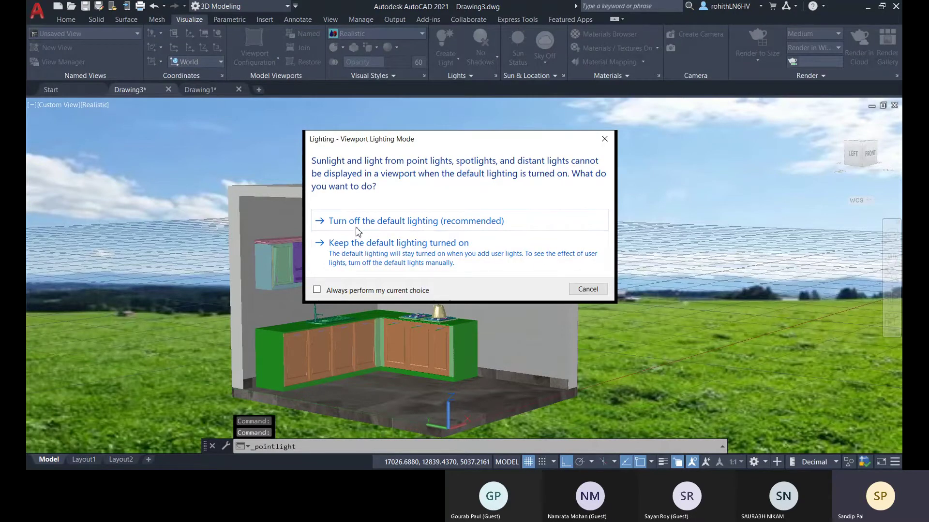
{"action": "left_click", "coordinate": [394, 224]}
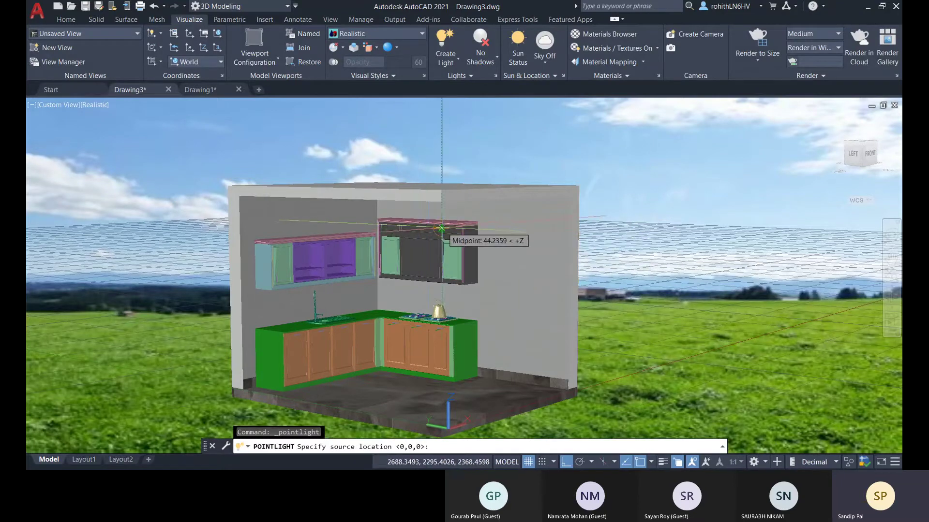
{"action": "middle_click_drag", "start_coordinate": [426, 228], "coordinate": [428, 203], "text": "shift"}
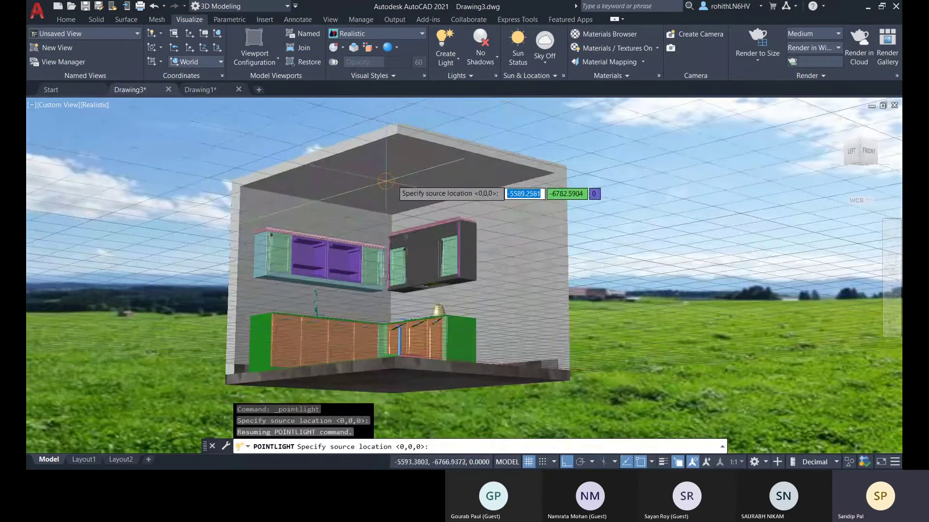
{"action": "middle_click_drag", "start_coordinate": [395, 173], "coordinate": [433, 185], "text": "shift"}
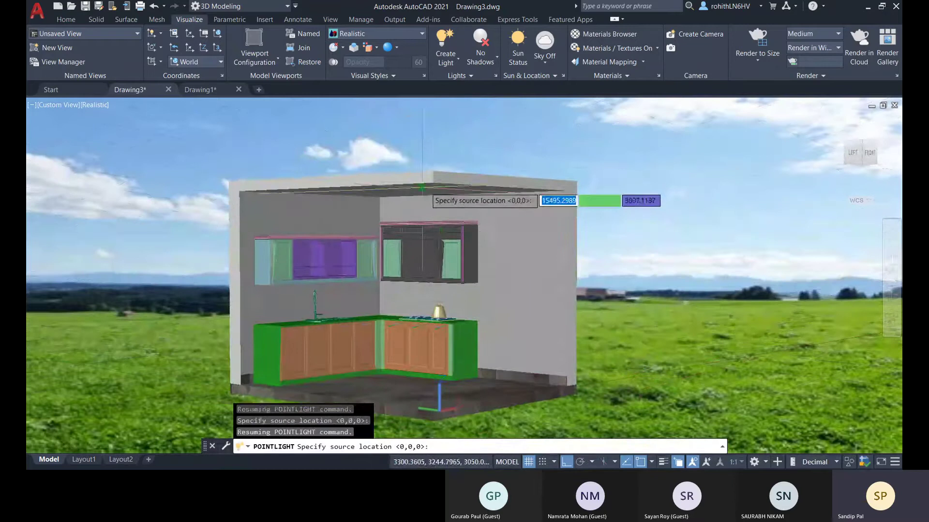
{"action": "left_click", "coordinate": [433, 181]}
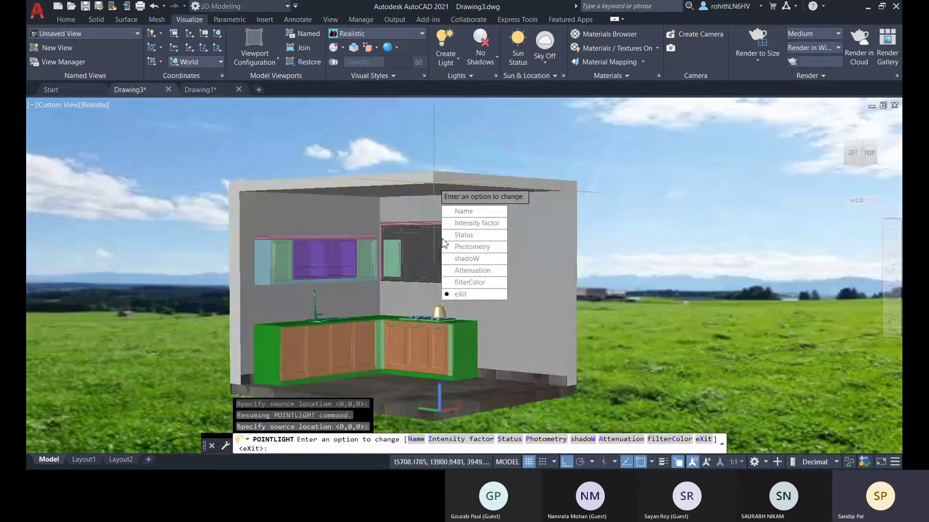
{"action": "left_click", "coordinate": [460, 293]}
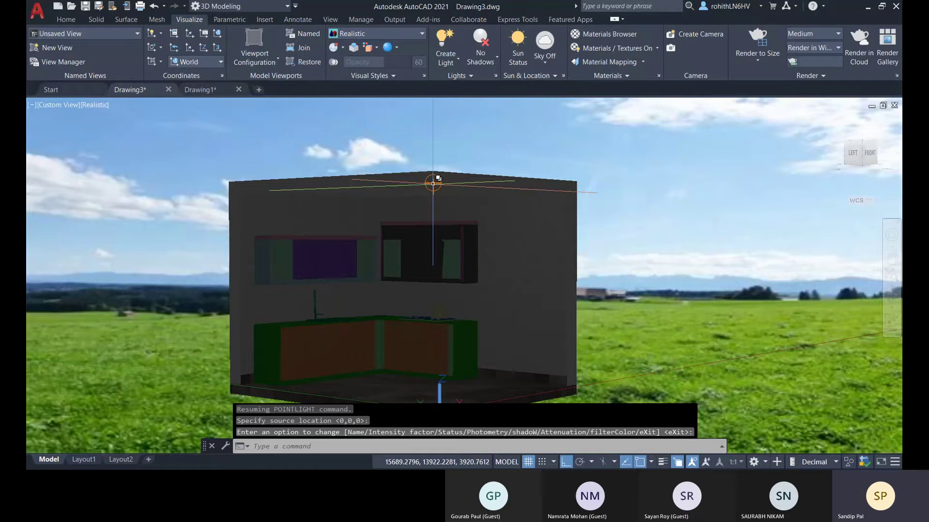
{"action": "middle_click_drag", "start_coordinate": [483, 213], "coordinate": [445, 192], "text": "shift"}
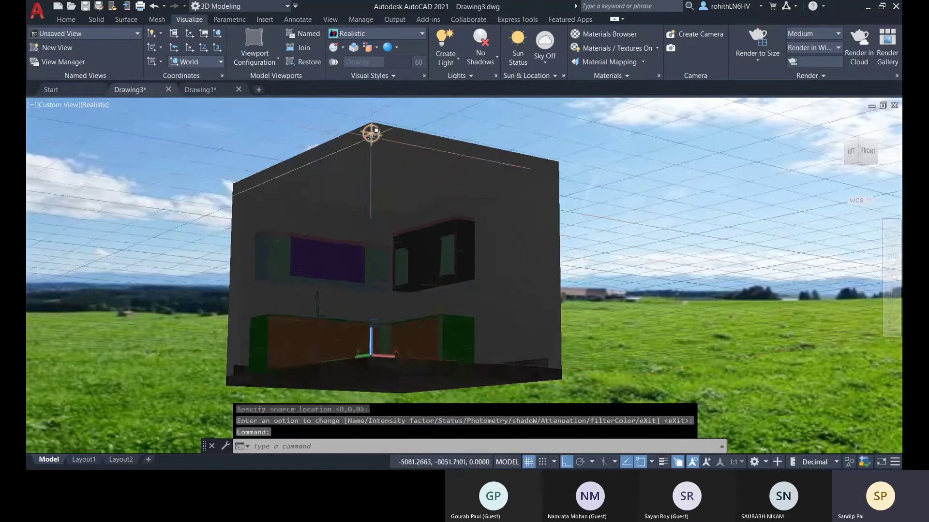
- Select the point light at the ceiling's front corner and set its gizmo to Move
{"action": "middle_click_drag", "start_coordinate": [464, 270], "coordinate": [495, 319], "text": "shift"}
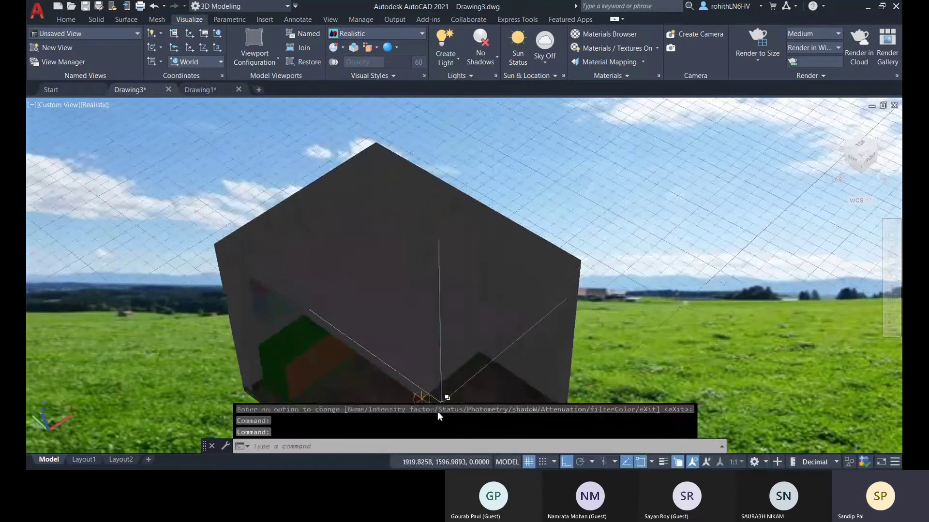
{"action": "middle_click_drag", "start_coordinate": [533, 389], "coordinate": [556, 332]}
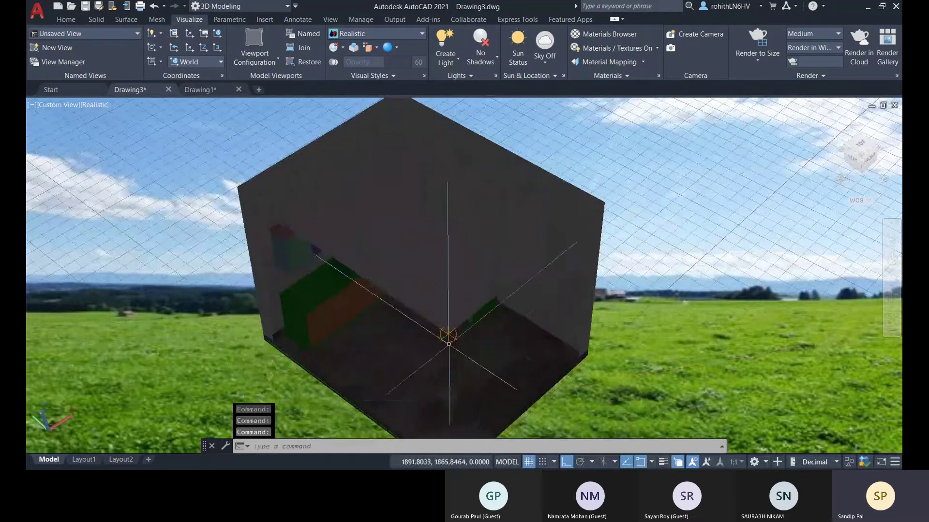
{"action": "left_click", "coordinate": [449, 344]}
{"action": "left_click", "coordinate": [518, 378]}
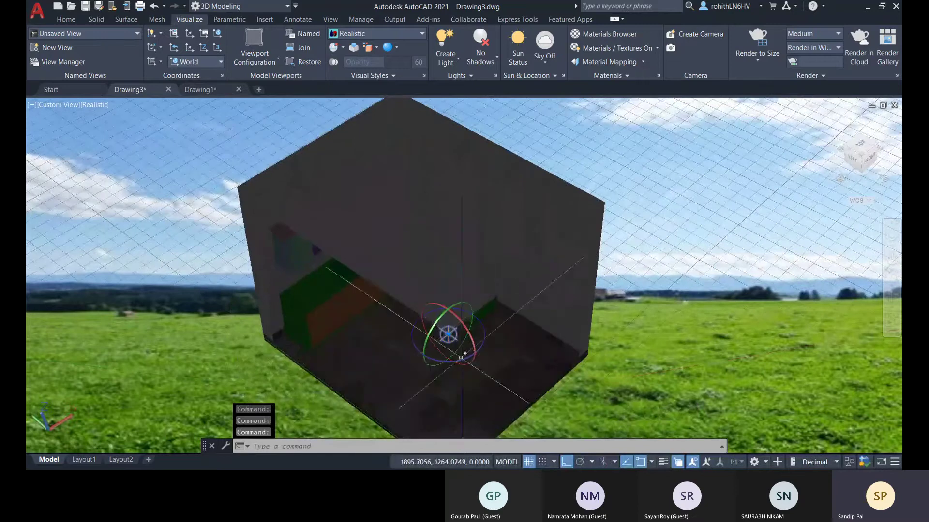
{"action": "right_click", "coordinate": [448, 335]}
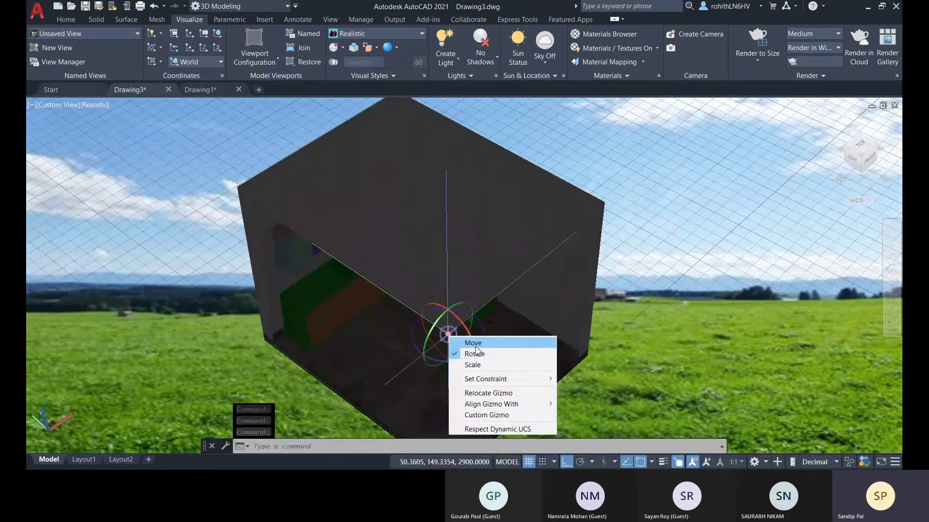
{"action": "left_click", "coordinate": [476, 347]}
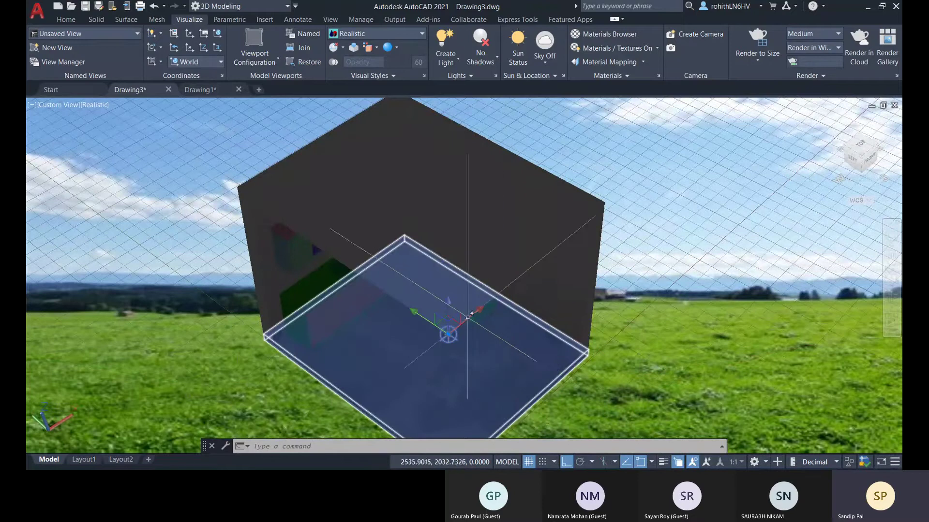
- Move the point light in several shifts along the ceiling towards the wall with the purple cabinets, and clear the selection
{"action": "left_click", "coordinate": [419, 315]}
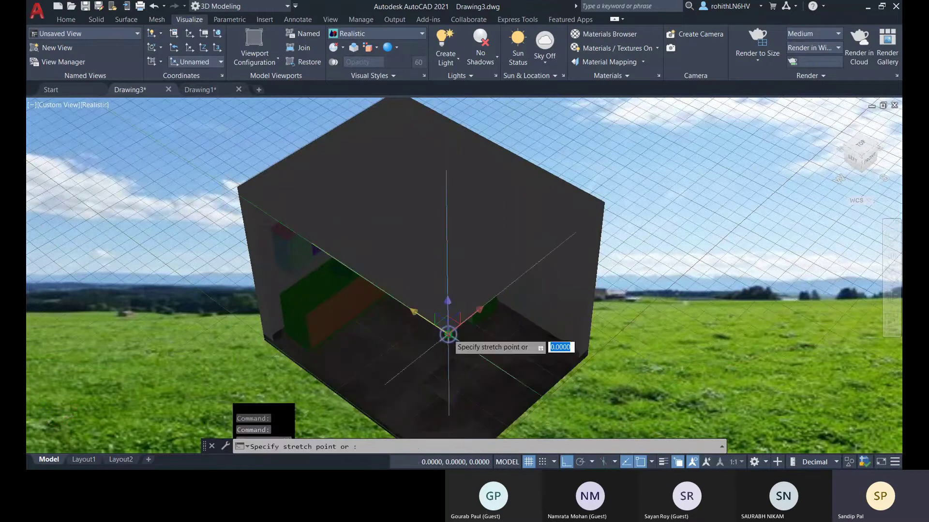
{"action": "left_click", "coordinate": [346, 266]}
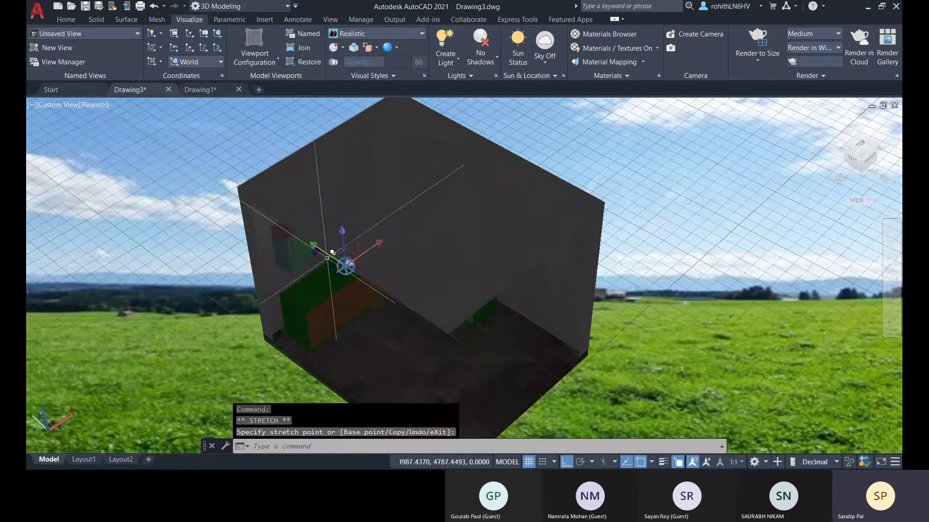
{"action": "left_click", "coordinate": [327, 254]}
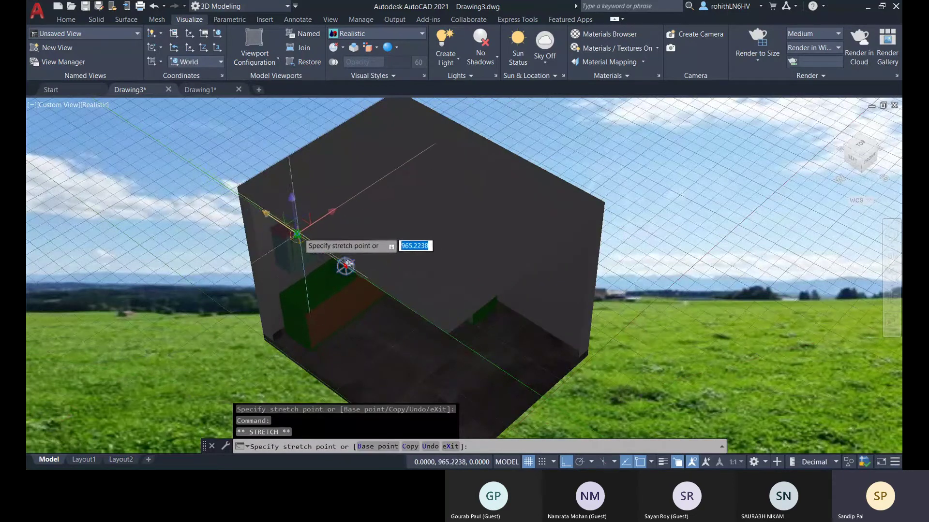
{"action": "left_click", "coordinate": [326, 214]}
{"action": "left_click", "coordinate": [328, 214]}
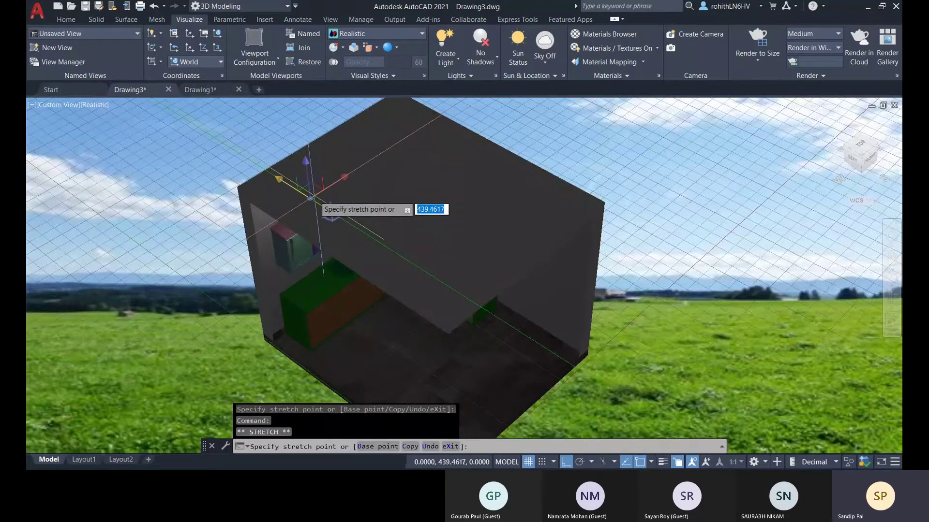
{"action": "left_click", "coordinate": [312, 197]}
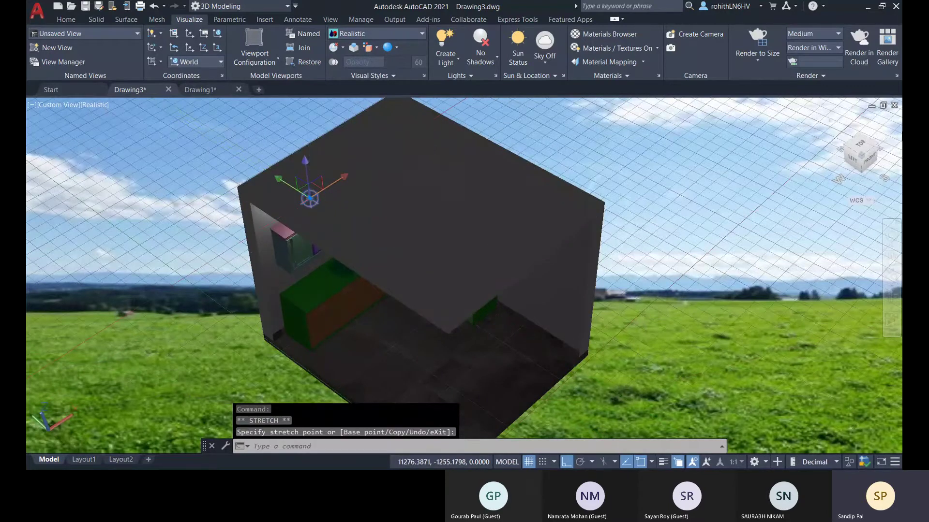
{"action": "left_click", "coordinate": [866, 147]}
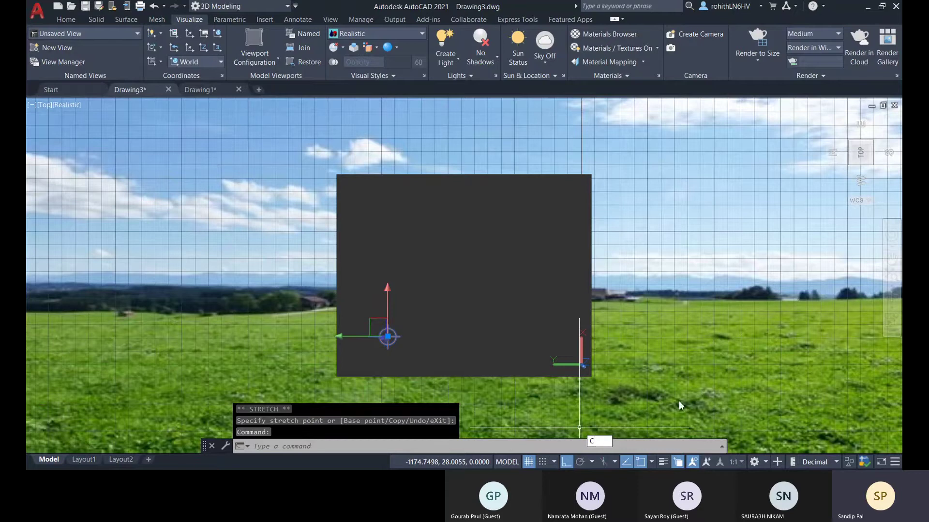
{"action": "key", "text": "Escape"}
{"action": "key", "text": "Escape"}
{"action": "key", "text": "Escape"}
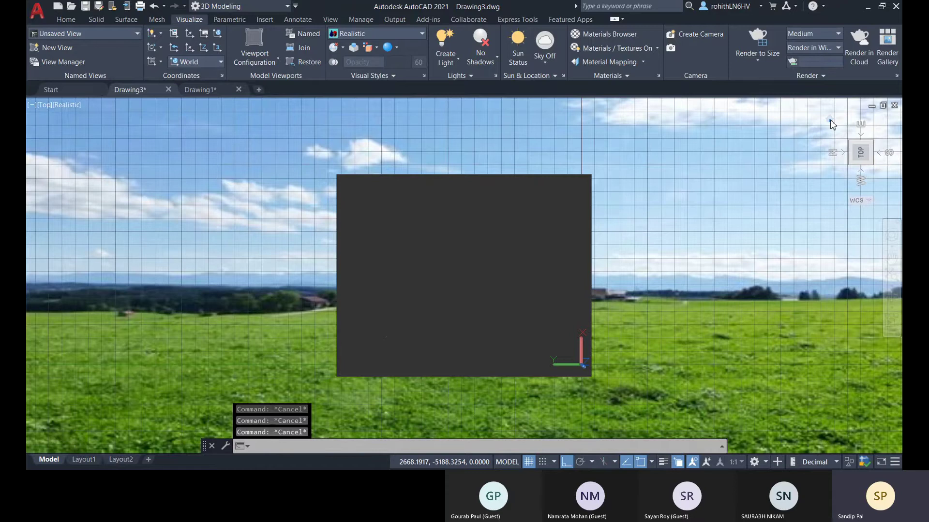
- Reselect only the point light and lower it along Z to slightly below the ceiling above the purple cabinets
{"action": "middle_click_drag", "start_coordinate": [830, 120], "coordinate": [419, 179], "text": "shift"}
{"action": "scroll", "coordinate": [416, 181], "scroll_direction": "up", "scroll_amount": 2}
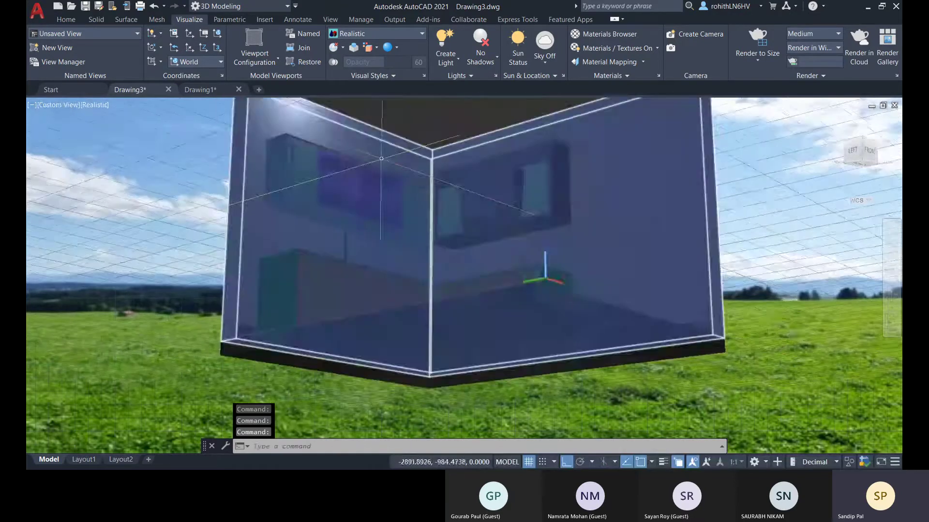
{"action": "scroll", "coordinate": [391, 190], "scroll_direction": "down", "scroll_amount": 2}
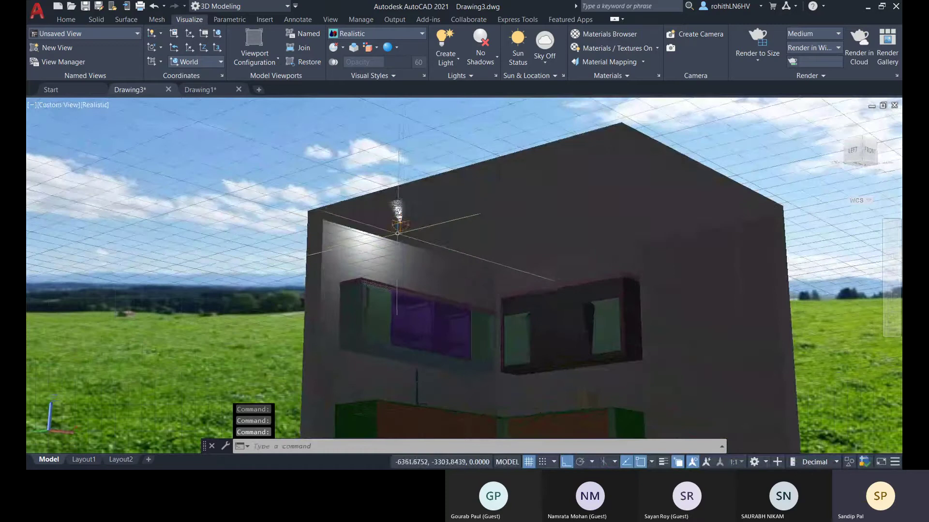
{"action": "left_click", "coordinate": [406, 224]}
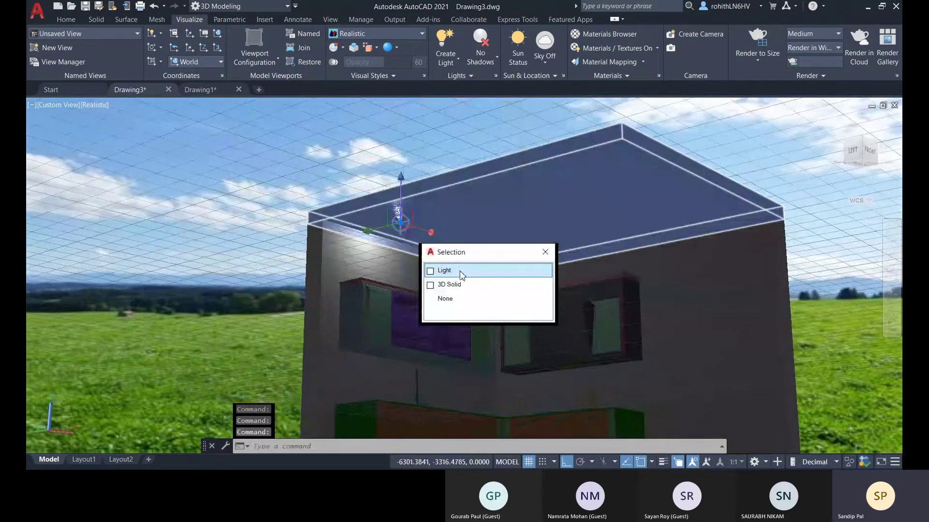
{"action": "left_click", "coordinate": [463, 272]}
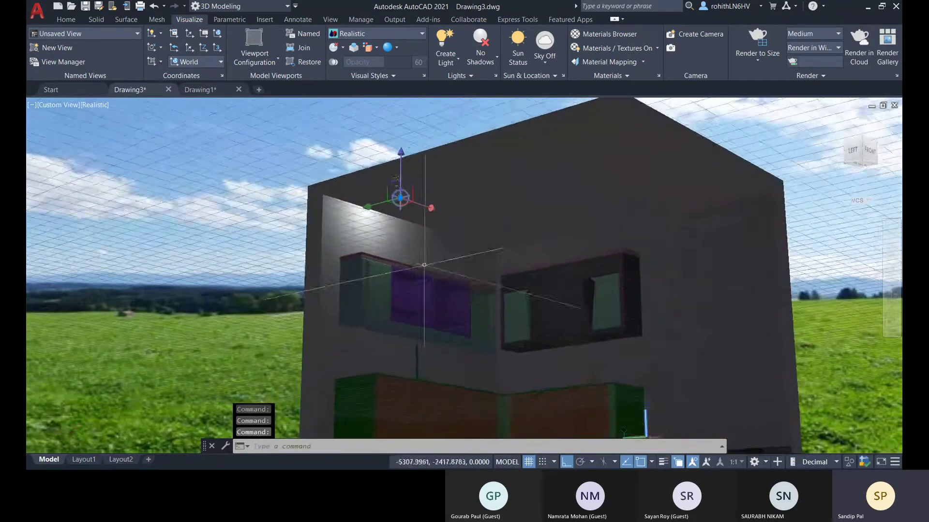
{"action": "middle_click_drag", "start_coordinate": [424, 265], "coordinate": [466, 306], "text": "shift"}
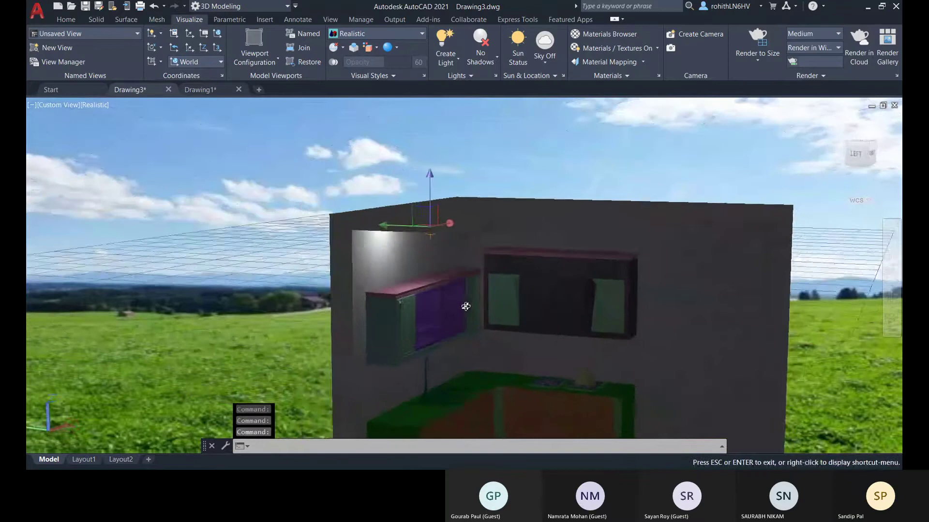
{"action": "left_click", "coordinate": [440, 227]}
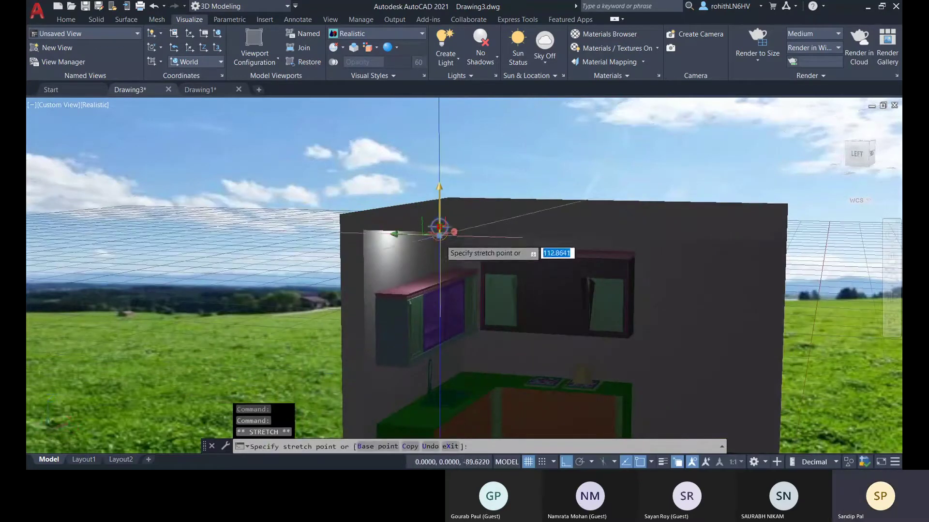
{"action": "middle_click_drag", "start_coordinate": [440, 227], "coordinate": [460, 290], "text": "shift"}
{"action": "key", "text": "Escape"}
- Create a spotlight near the ceiling aimed straight down at the floor about 2811 units below, exiting without changing its options
{"action": "left_click", "coordinate": [446, 65]}
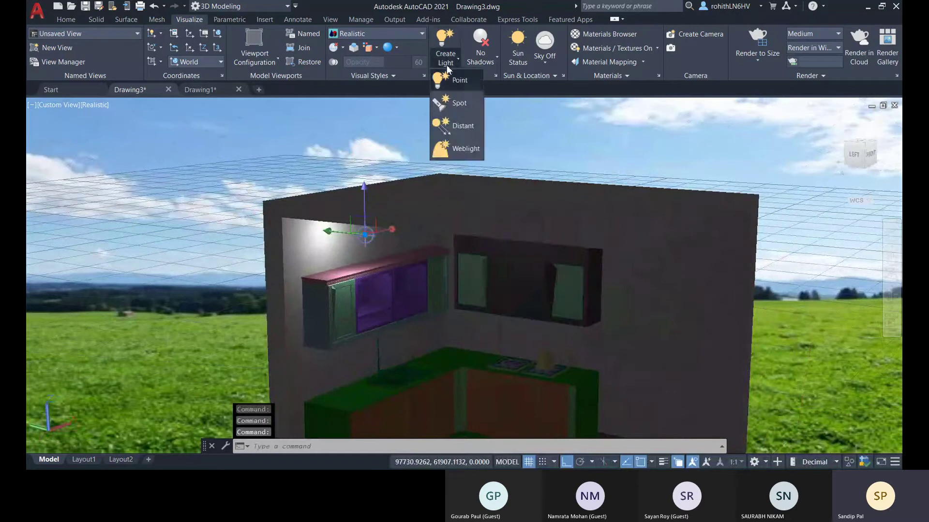
{"action": "left_click", "coordinate": [447, 122]}
{"action": "middle_click_drag", "start_coordinate": [470, 315], "coordinate": [514, 311], "text": "shift"}
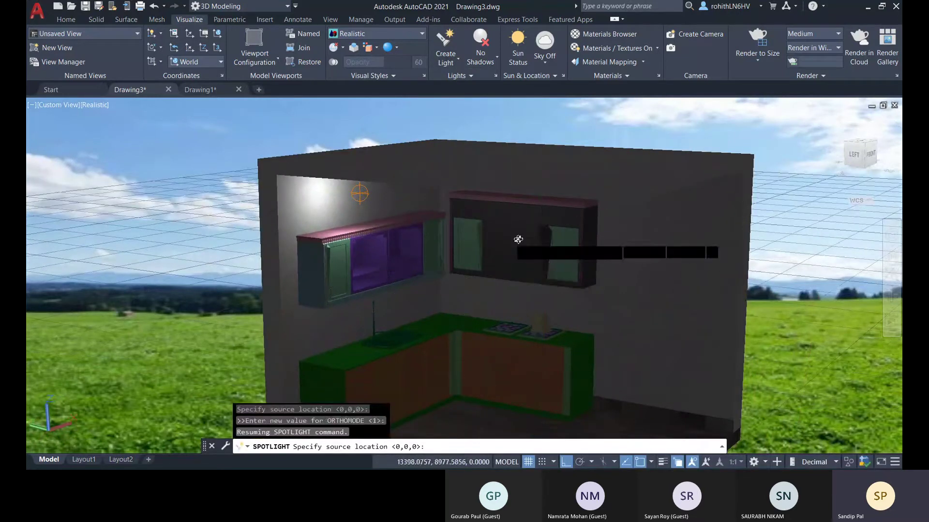
{"action": "middle_click_drag", "start_coordinate": [518, 238], "coordinate": [516, 162], "text": "shift"}
{"action": "left_click", "coordinate": [519, 155]}
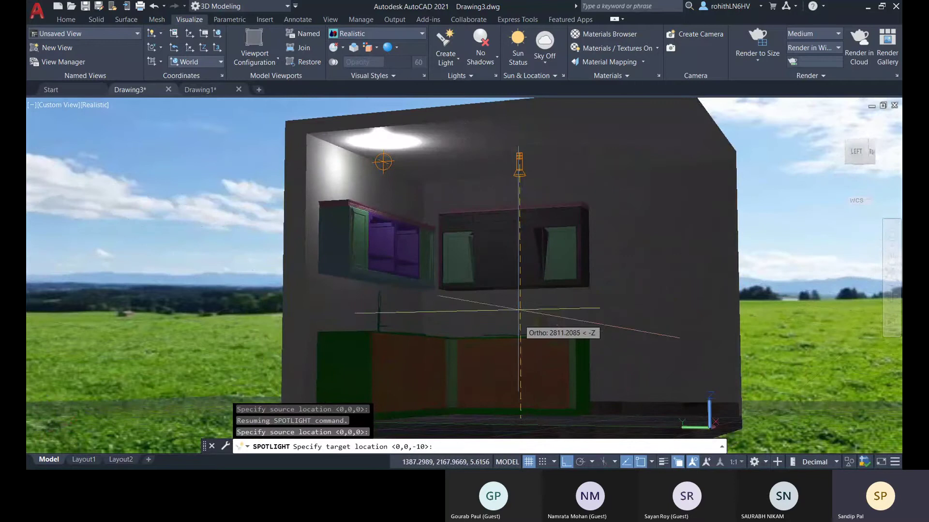
{"action": "left_click", "coordinate": [519, 320]}
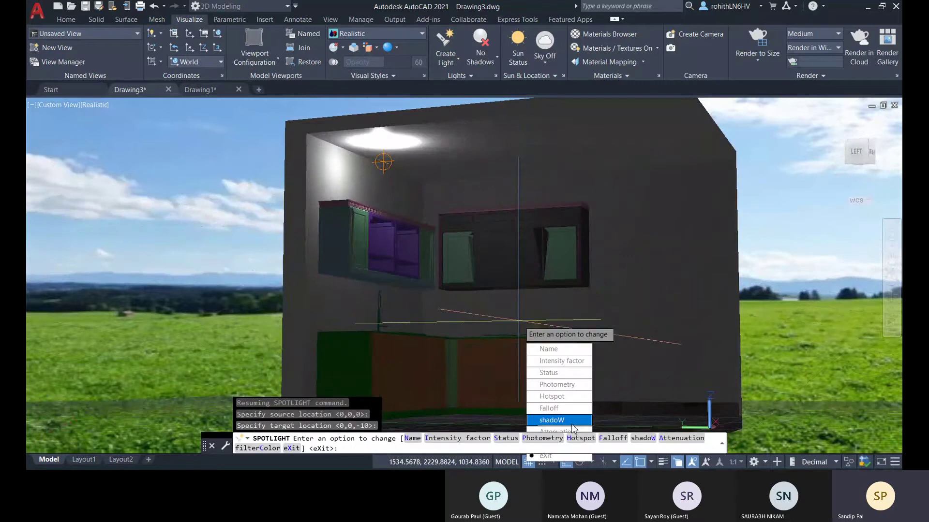
{"action": "key", "text": "Return"}
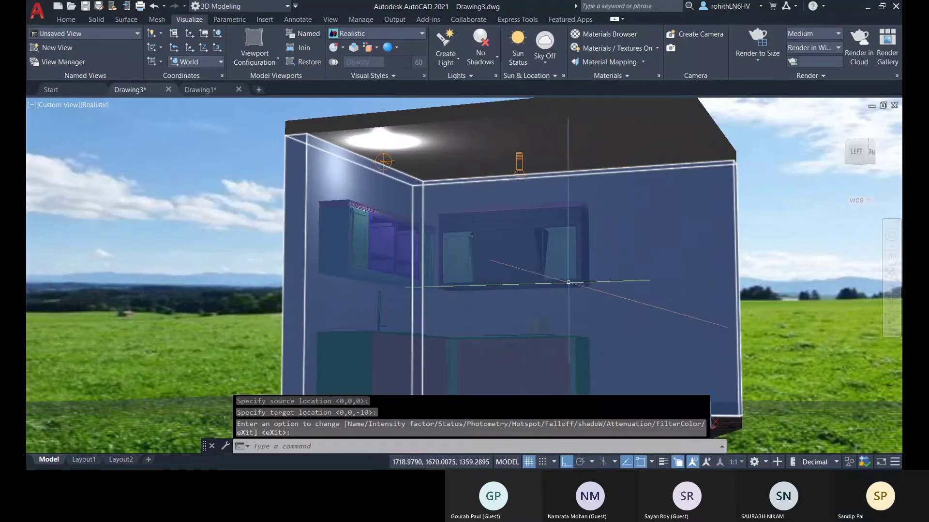
- Select the new spotlight and examine its light cone, hotspot and falloff angles, and lamp intensity in its properties
{"action": "left_click", "coordinate": [526, 165]}
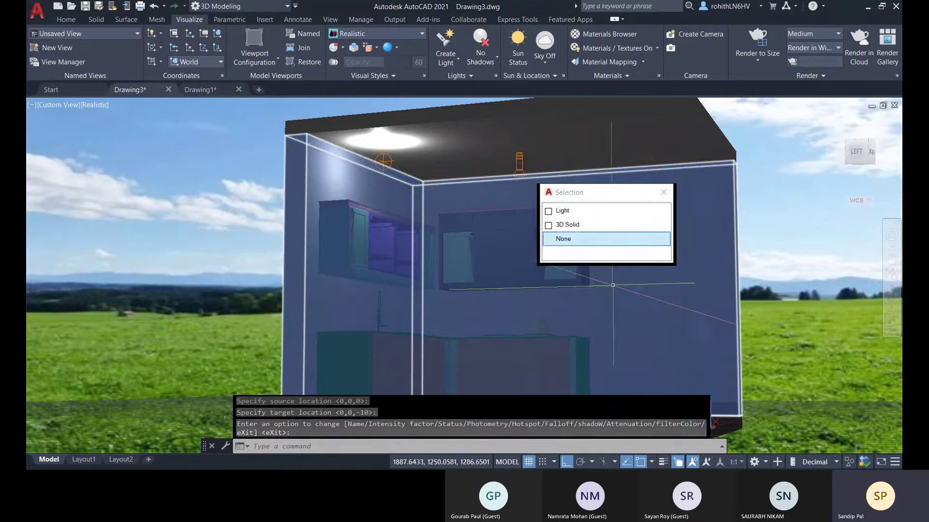
{"action": "left_click", "coordinate": [590, 211]}
{"action": "middle_click_drag", "start_coordinate": [590, 216], "coordinate": [606, 392], "text": "shift"}
{"action": "key", "text": "Escape"}
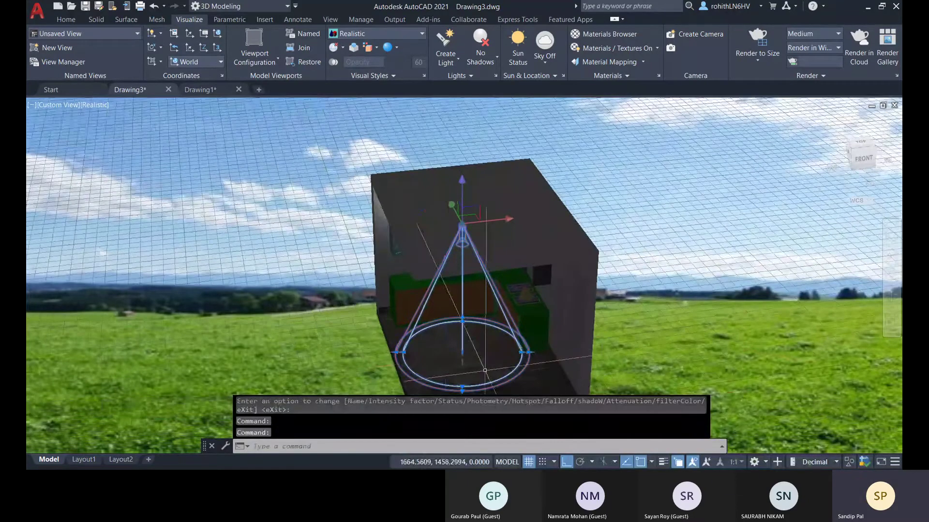
{"action": "middle_click_drag", "start_coordinate": [492, 378], "coordinate": [482, 319]}
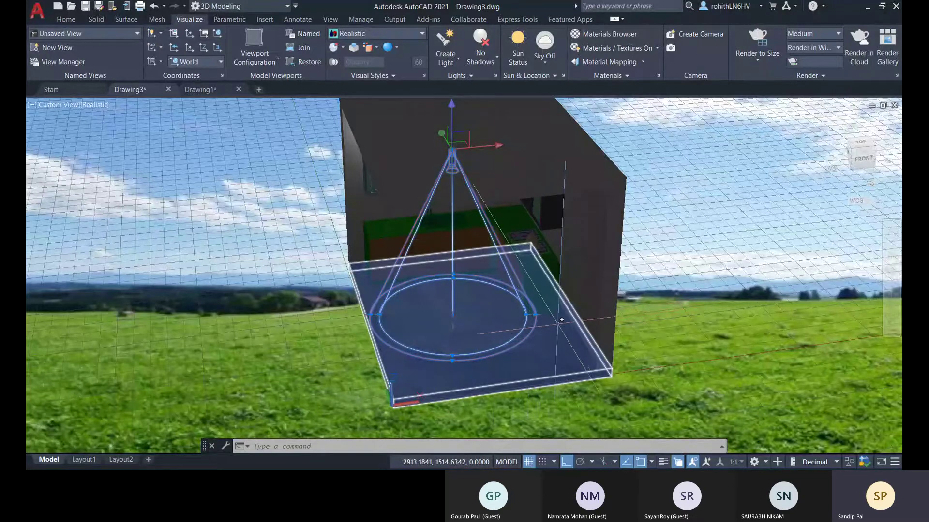
{"action": "scroll", "coordinate": [508, 317], "scroll_direction": "up", "scroll_amount": 4}
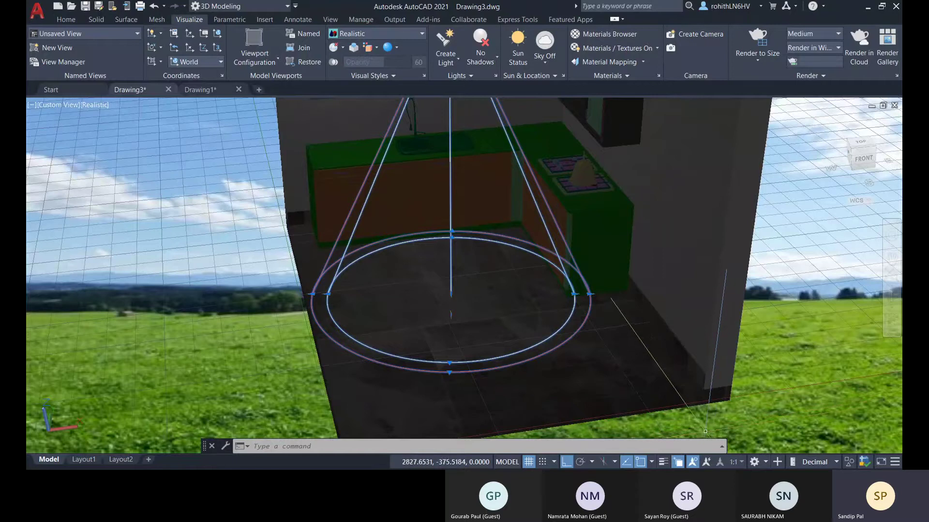
{"action": "key", "text": "ctrl+1"}
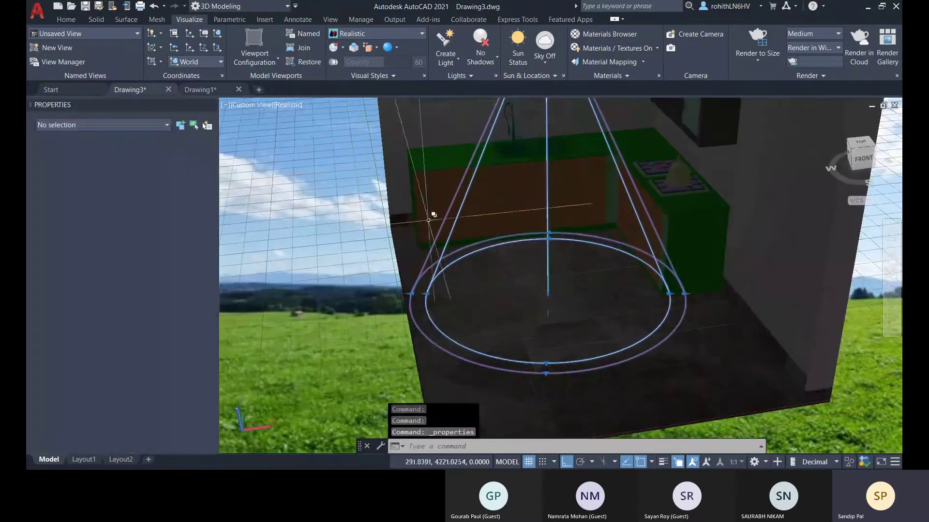
{"action": "middle_click_drag", "start_coordinate": [451, 196], "coordinate": [380, 304]}
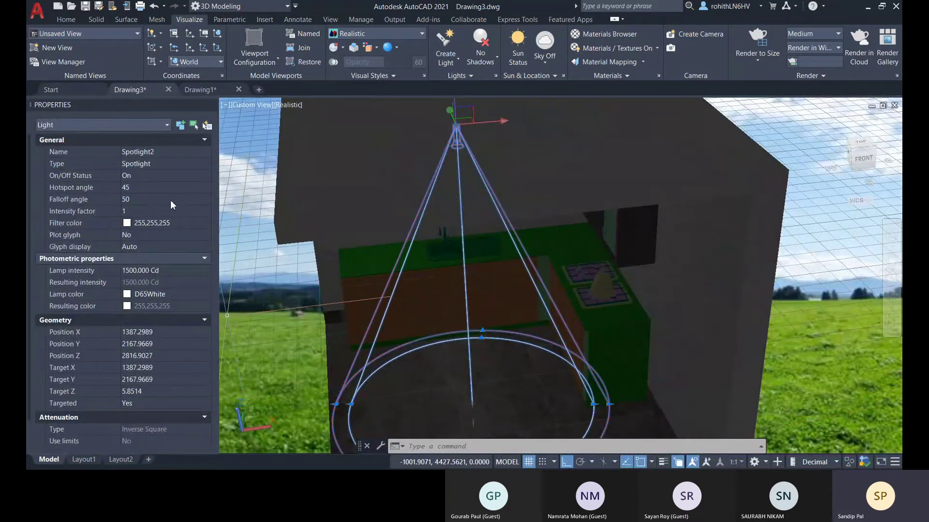
{"action": "left_click", "coordinate": [136, 270]}
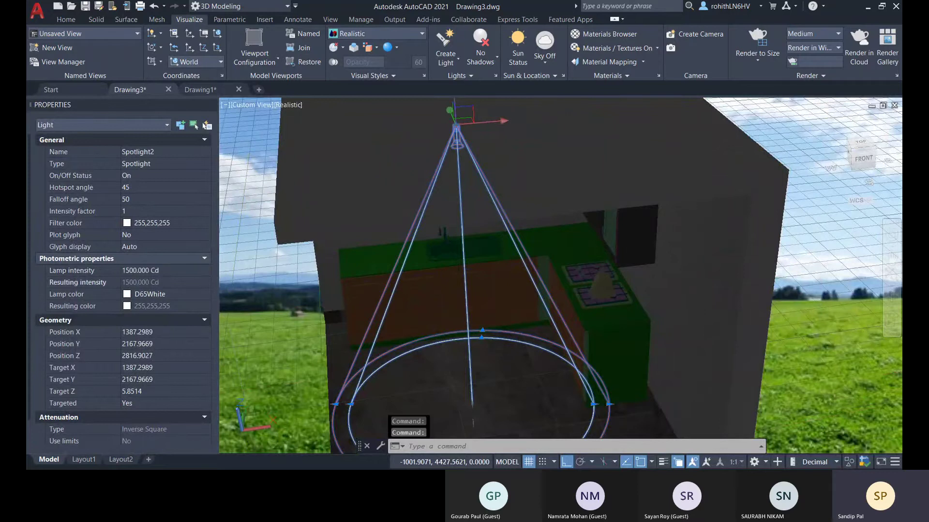
{"action": "middle_click_drag", "start_coordinate": [474, 356], "coordinate": [484, 337]}
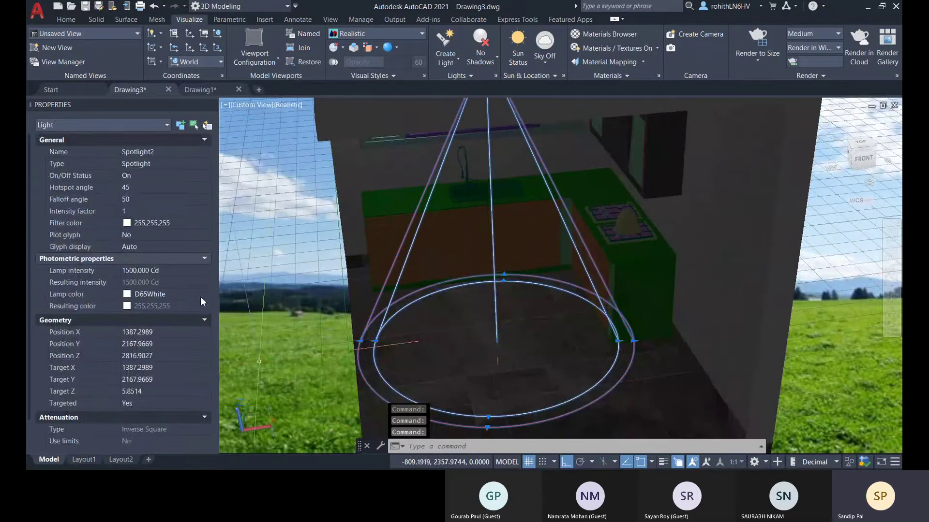
- Shift the spotlight's source along X in two moves to about X -224, tilting its beam towards the floor target
{"action": "scroll", "coordinate": [202, 302], "scroll_direction": "down", "scroll_amount": 1}
{"action": "scroll", "coordinate": [557, 280], "scroll_direction": "down", "scroll_amount": 2}
{"action": "middle_click_drag", "start_coordinate": [558, 282], "coordinate": [520, 299]}
{"action": "left_click", "coordinate": [412, 175]}
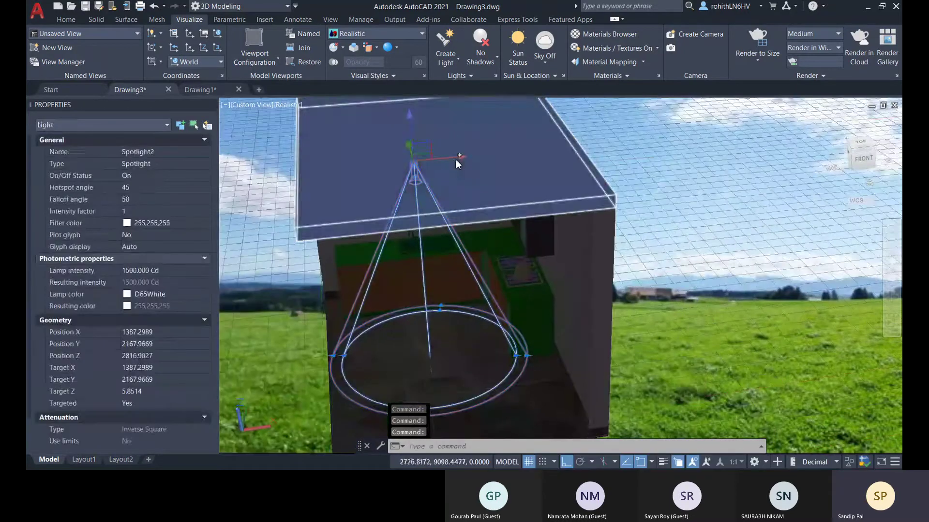
{"action": "left_click", "coordinate": [414, 165]}
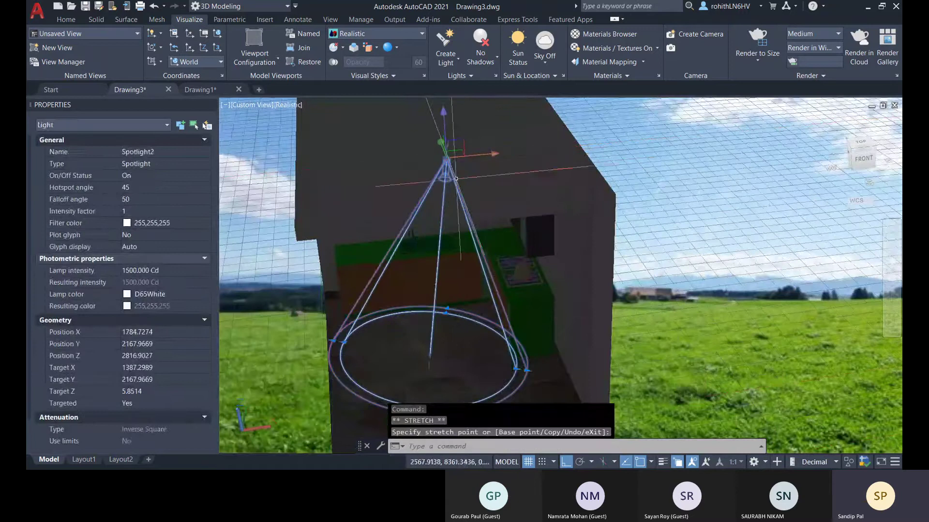
{"action": "middle_click_drag", "start_coordinate": [550, 269], "coordinate": [564, 250]}
{"action": "mouse_move", "coordinate": [528, 278]}
{"action": "middle_mouse_down", "text": "shift"}
{"action": "mouse_move", "coordinate": [593, 251]}
{"action": "mouse_move", "coordinate": [660, 260]}
{"action": "mouse_move", "coordinate": [649, 283]}
{"action": "mouse_move", "coordinate": [637, 279]}
{"action": "mouse_move", "coordinate": [597, 294]}
{"action": "mouse_move", "coordinate": [522, 291]}
{"action": "middle_mouse_up", "text": "shift"}
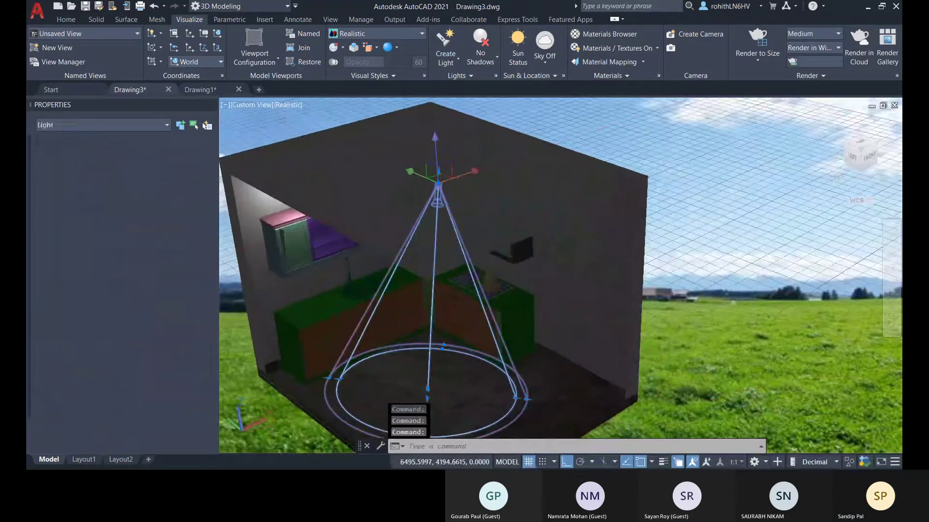
{"action": "left_click", "coordinate": [438, 182]}
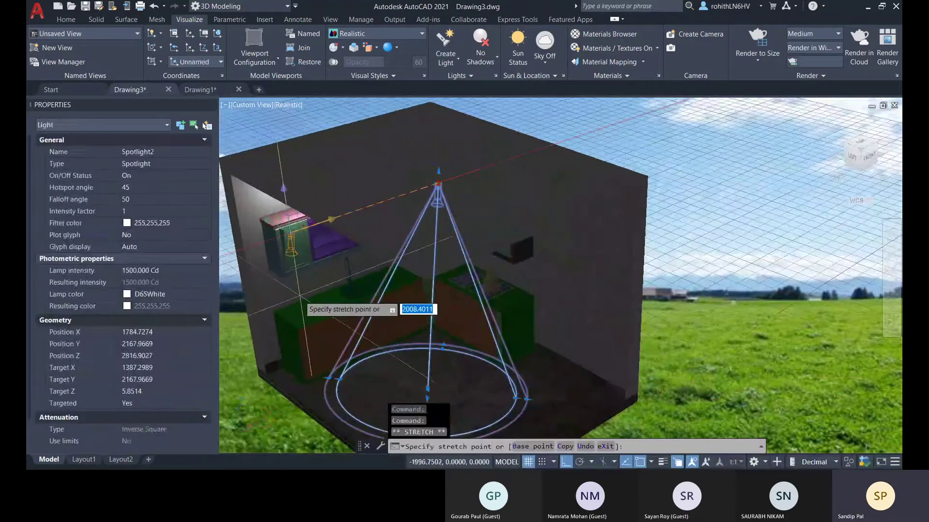
{"action": "middle_click_drag", "start_coordinate": [343, 394], "coordinate": [495, 262]}
{"action": "scroll", "coordinate": [496, 262], "scroll_direction": "down", "scroll_amount": 4}
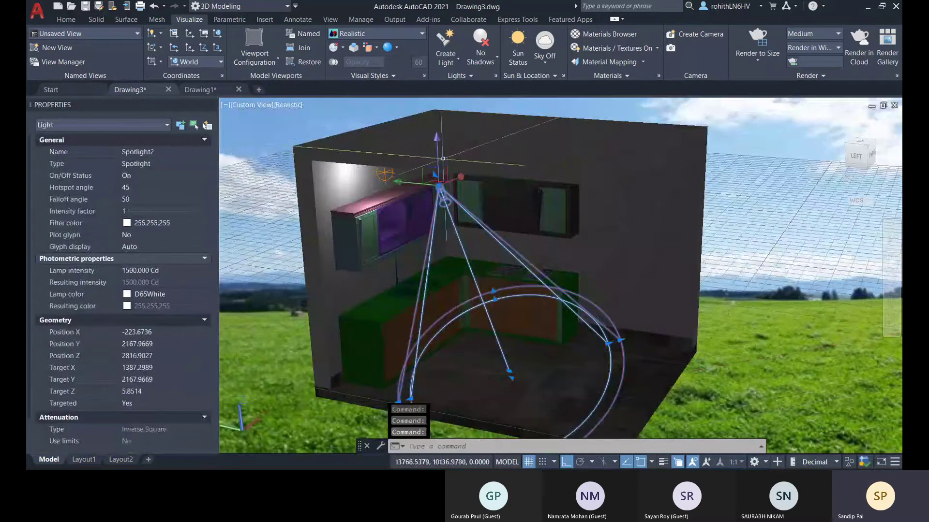
- Lower the spotlight's source along Z to about 1447
{"action": "left_click", "coordinate": [425, 301]}
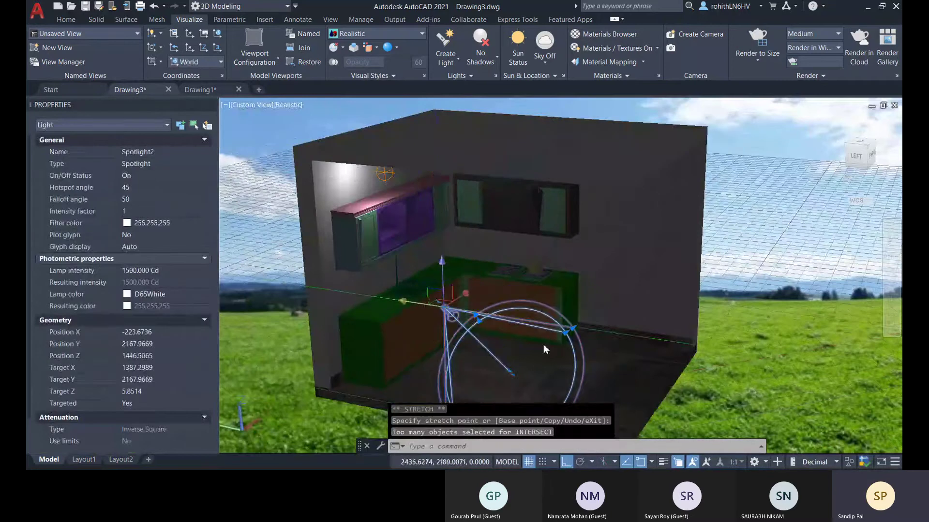
{"action": "middle_click_drag", "start_coordinate": [544, 345], "coordinate": [571, 289]}
{"action": "scroll", "coordinate": [576, 345], "scroll_direction": "up", "scroll_amount": 4}
{"action": "key", "text": "Escape"}
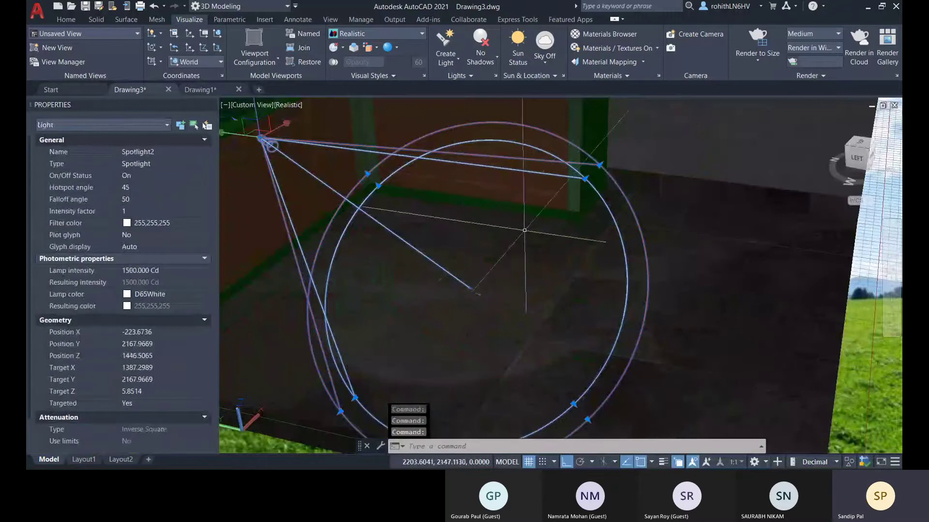
- Set the selected spotlight's lamp intensity to 15000 Cd
{"action": "left_click", "coordinate": [134, 271]}
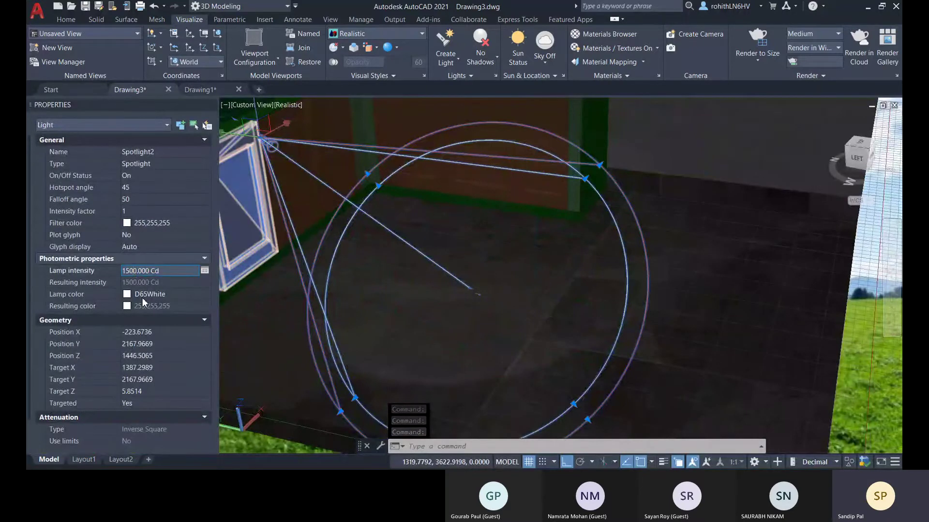
{"action": "key", "text": "Return"}
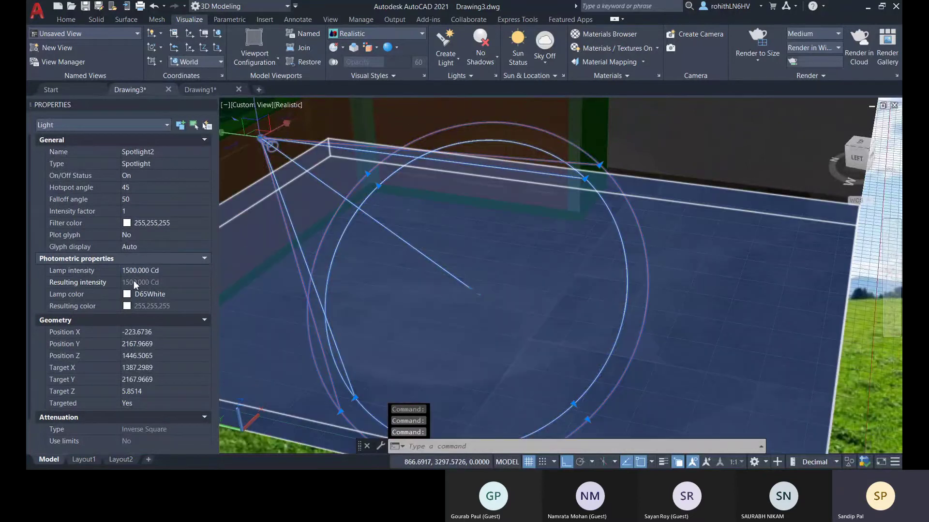
{"action": "left_click", "coordinate": [135, 271]}
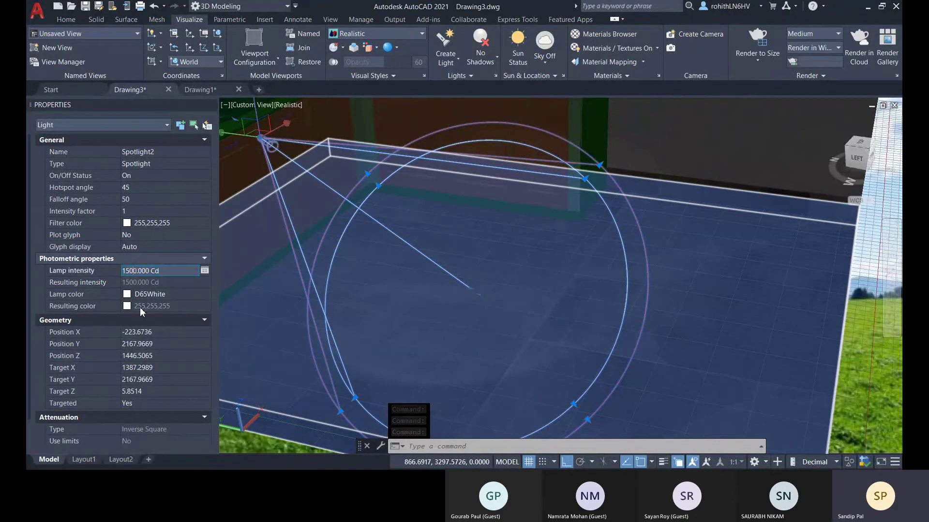
{"action": "key", "text": "Return"}
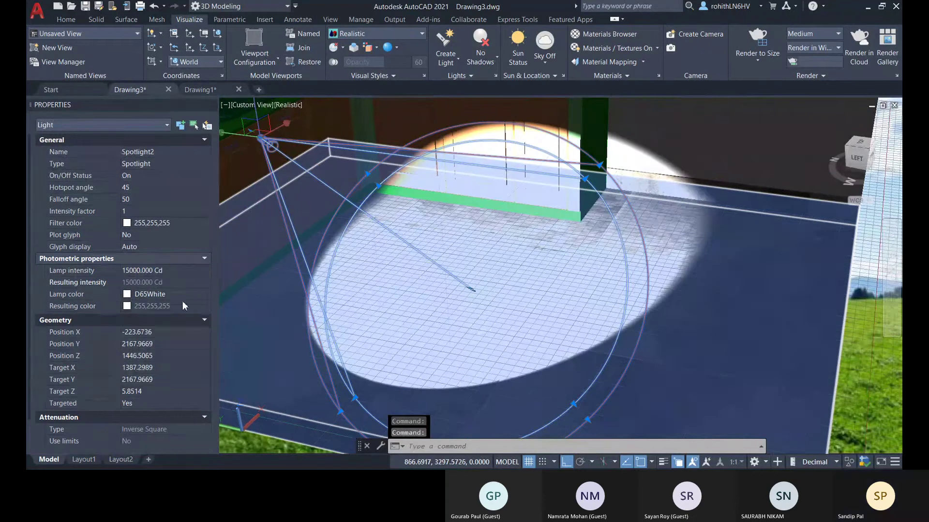
- Set the spotlight's falloff angle to 80 degrees to widen its light spread across the kitchen
{"action": "scroll", "coordinate": [451, 259], "scroll_direction": "down", "scroll_amount": 3}
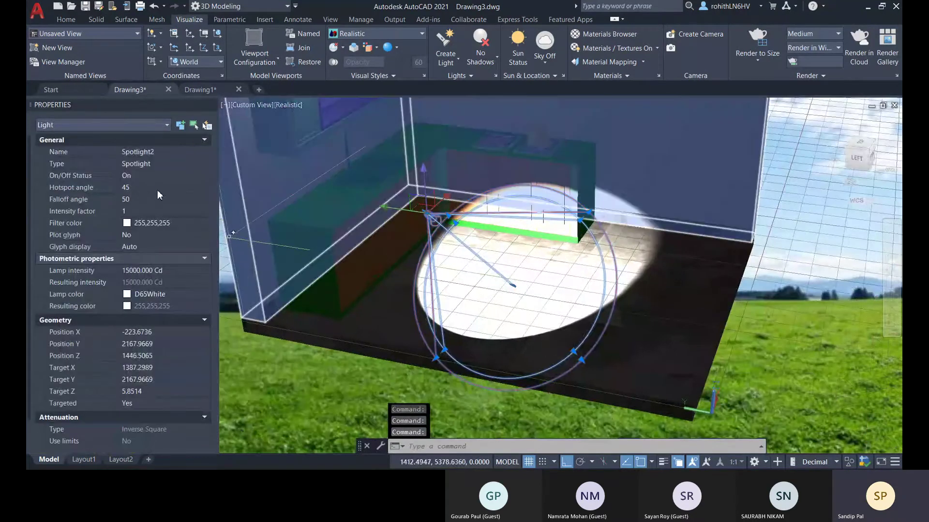
{"action": "left_click", "coordinate": [166, 200]}
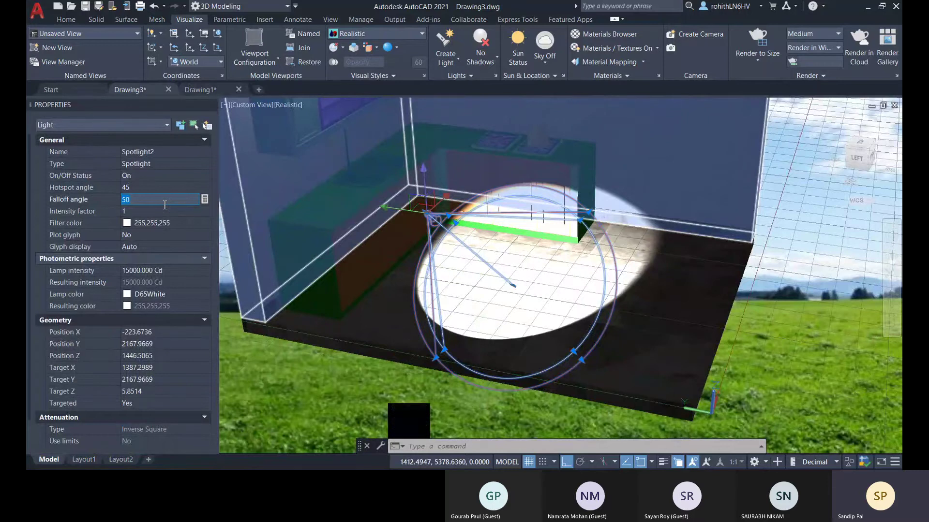
{"action": "left_click", "coordinate": [174, 188]}
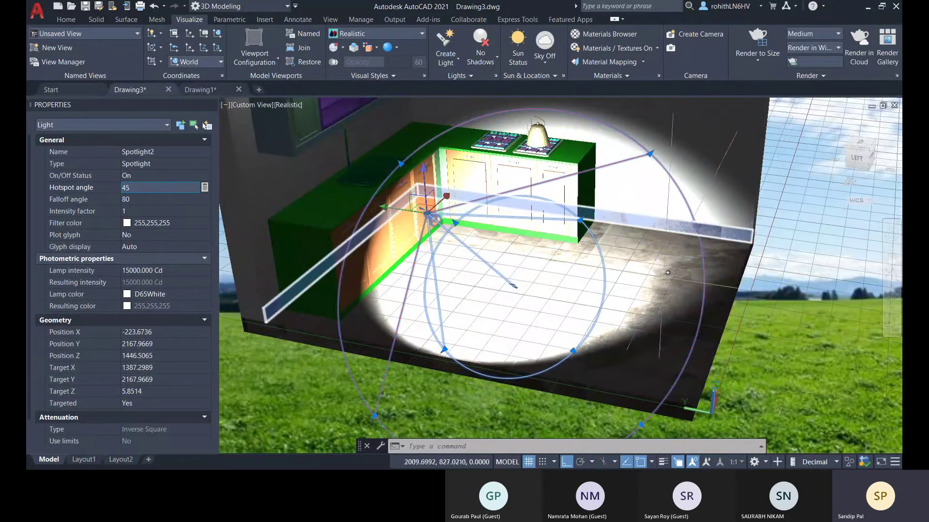
{"action": "middle_click_drag", "start_coordinate": [630, 279], "coordinate": [574, 325], "text": "shift"}
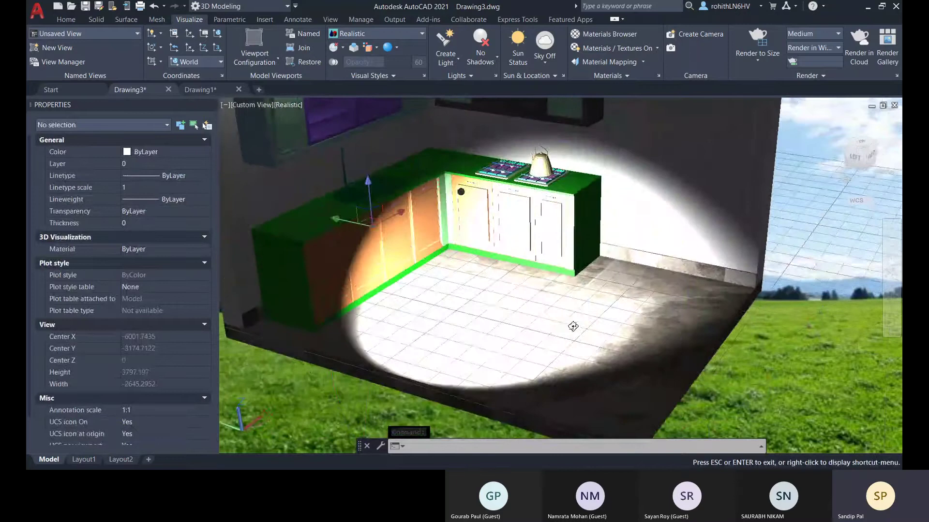
- Reselect the spotlight and narrow its falloff angle to 45 degrees
{"action": "left_click", "coordinate": [395, 236]}
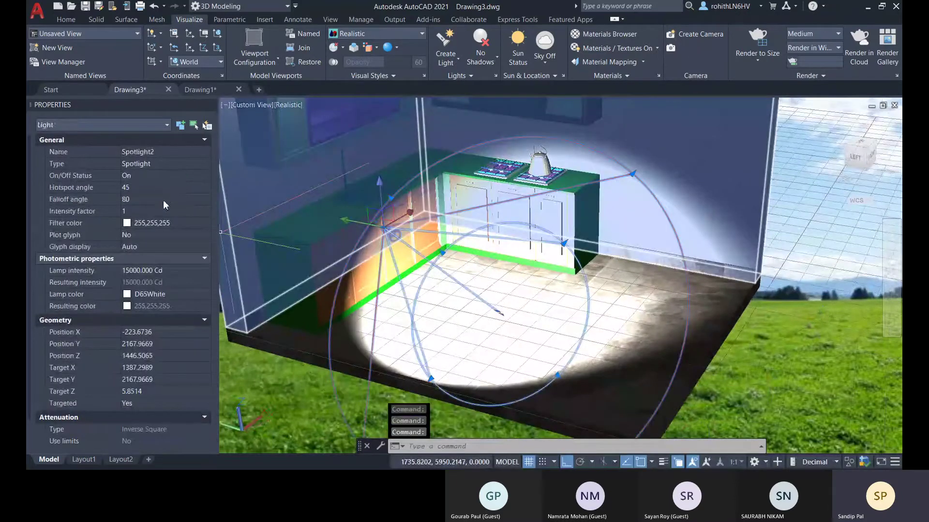
{"action": "left_click", "coordinate": [164, 200]}
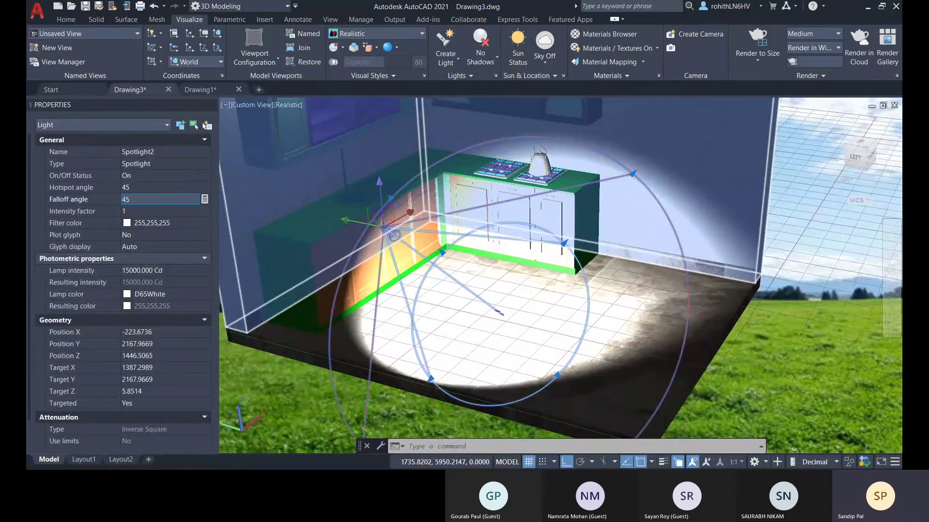
{"action": "left_click", "coordinate": [154, 211]}
{"action": "middle_click_drag", "start_coordinate": [500, 255], "coordinate": [368, 227], "text": "shift"}
- Raise the spotlight's source to about Z 1789 and move its target to about Y 2654, Z 579
{"action": "left_click", "coordinate": [329, 209]}
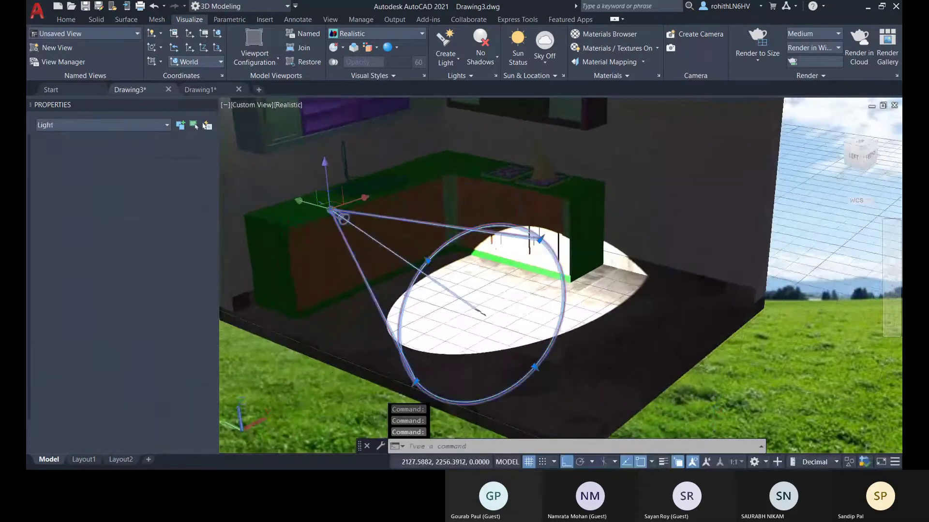
{"action": "left_click", "coordinate": [326, 183]}
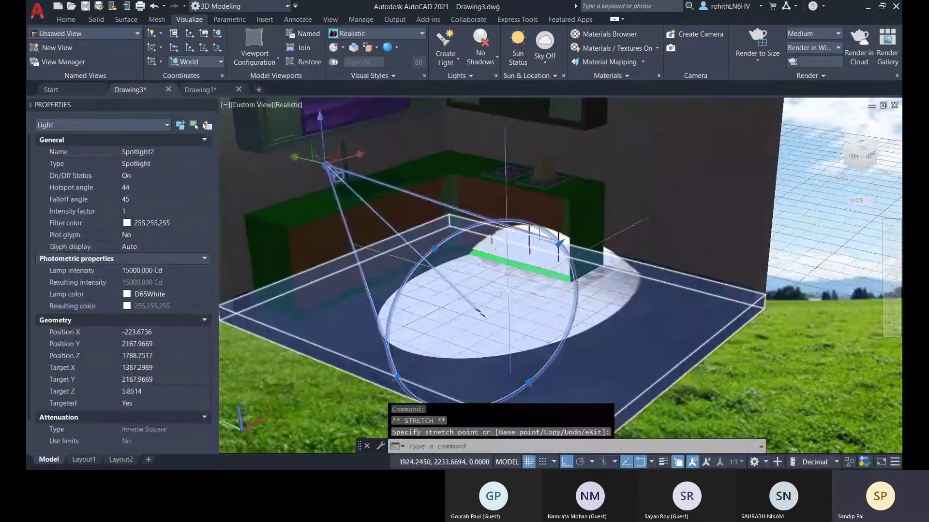
{"action": "middle_click_drag", "start_coordinate": [508, 239], "coordinate": [411, 300], "text": "shift"}
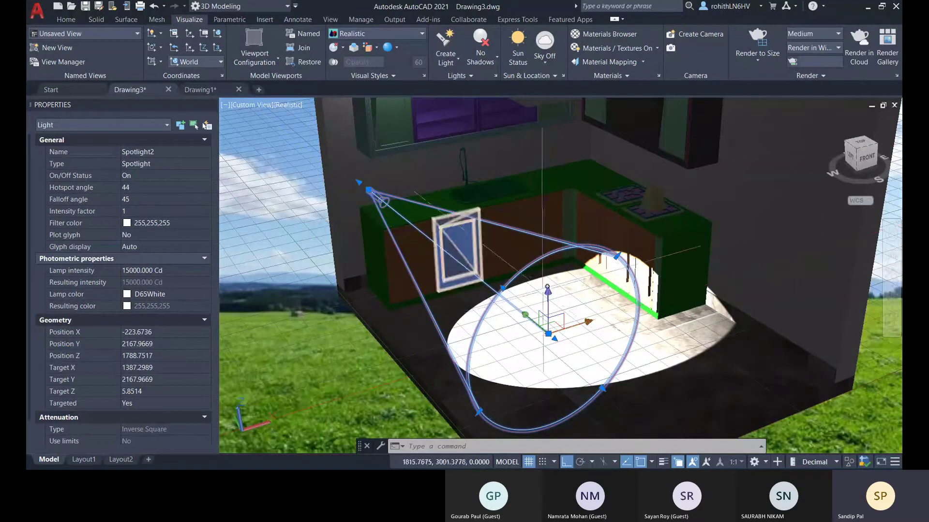
{"action": "left_click", "coordinate": [548, 334]}
{"action": "left_click", "coordinate": [581, 282]}
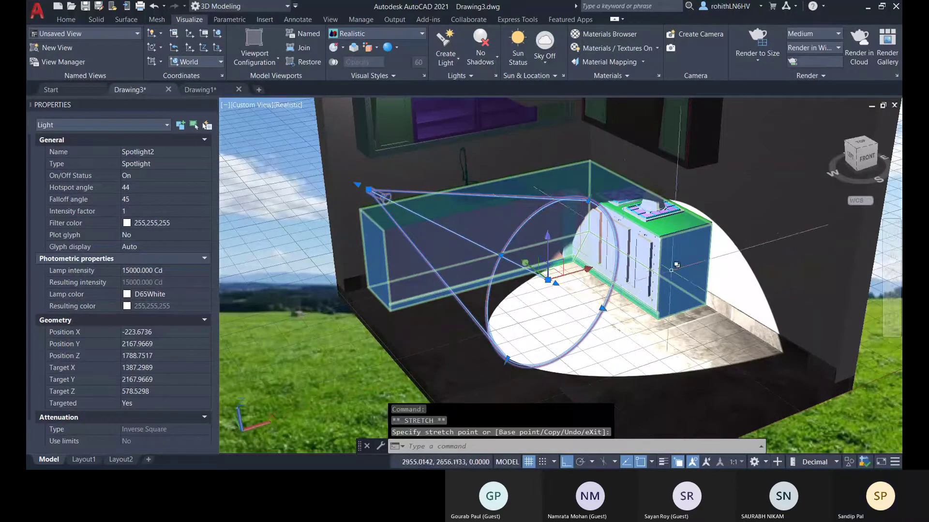
{"action": "middle_click_drag", "start_coordinate": [671, 270], "coordinate": [700, 260], "text": "shift"}
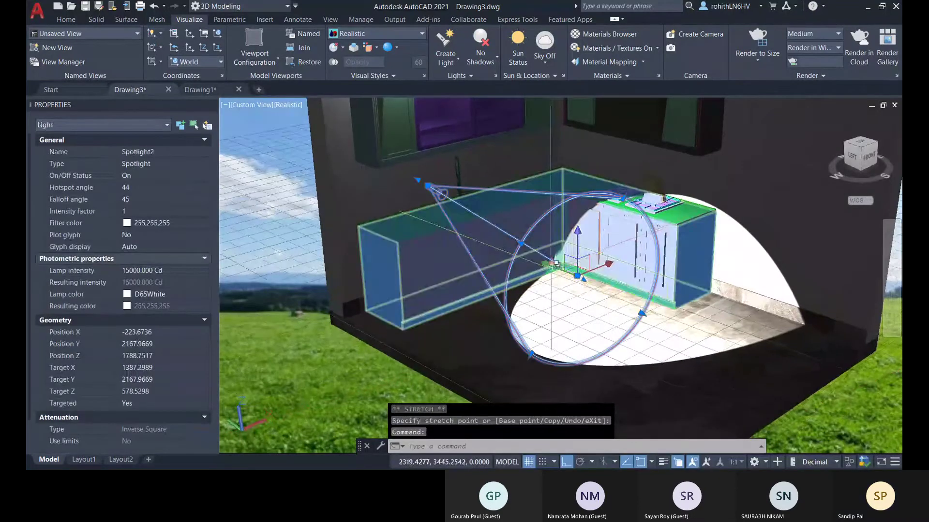
{"action": "left_click", "coordinate": [556, 264]}
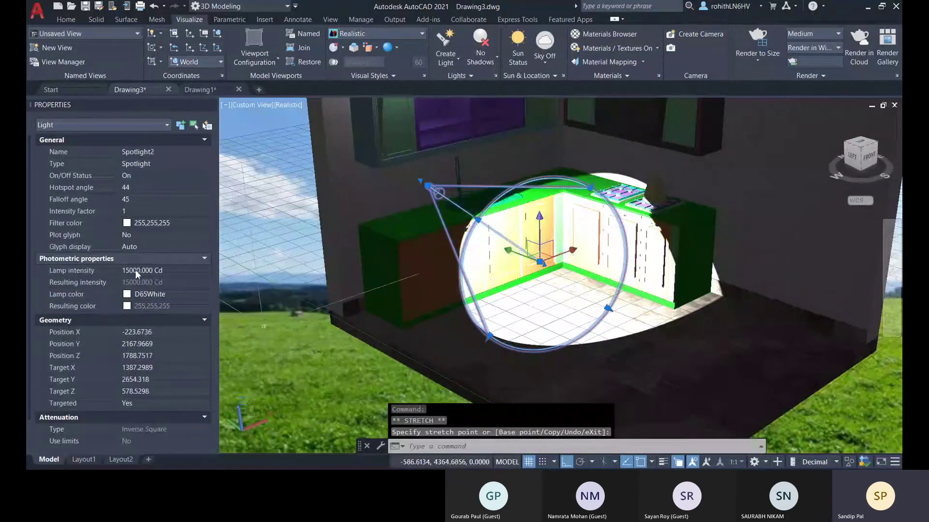
- Lower the spotlight's lamp intensity to 5000 Cd
{"action": "left_click", "coordinate": [130, 275]}
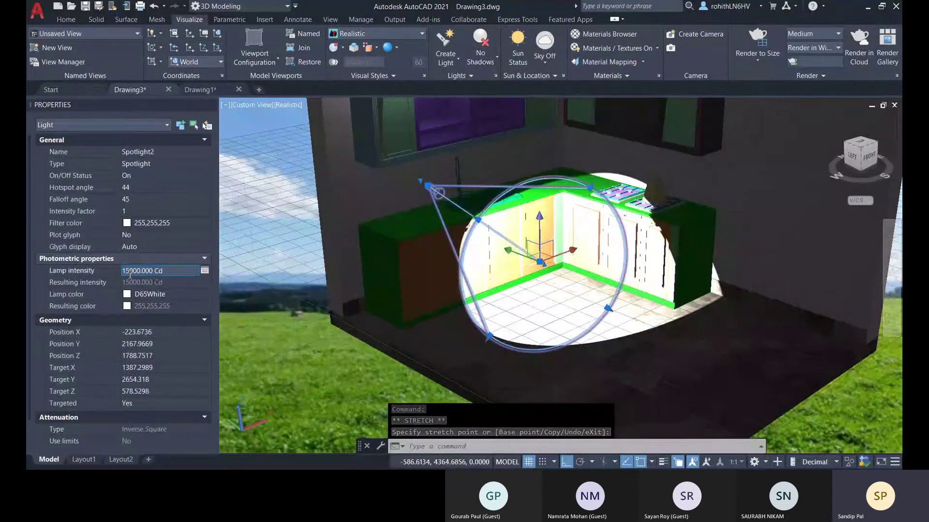
{"action": "key", "text": "BackSpace"}
{"action": "key", "text": "Return"}
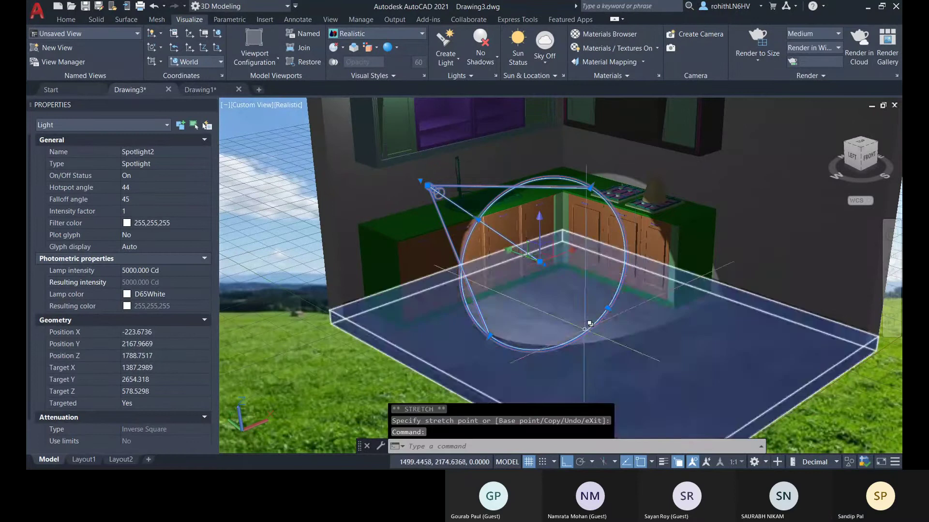
- Erase the spotlight from the kitchen model
{"action": "middle_click_drag", "start_coordinate": [586, 325], "coordinate": [568, 312], "text": "shift"}
{"action": "key", "text": "Delete"}
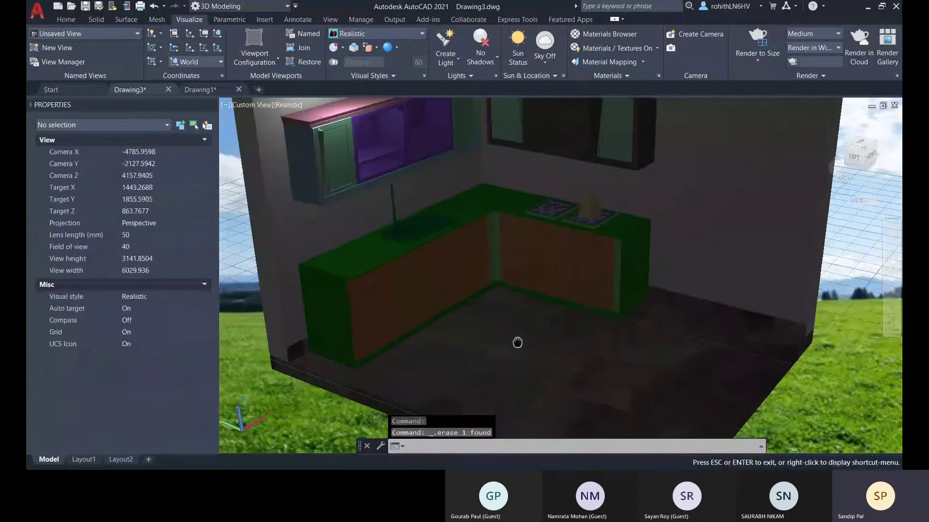
- Try to create a distant light with distant lights disabled for photometric lighting units
{"action": "left_click", "coordinate": [454, 65]}
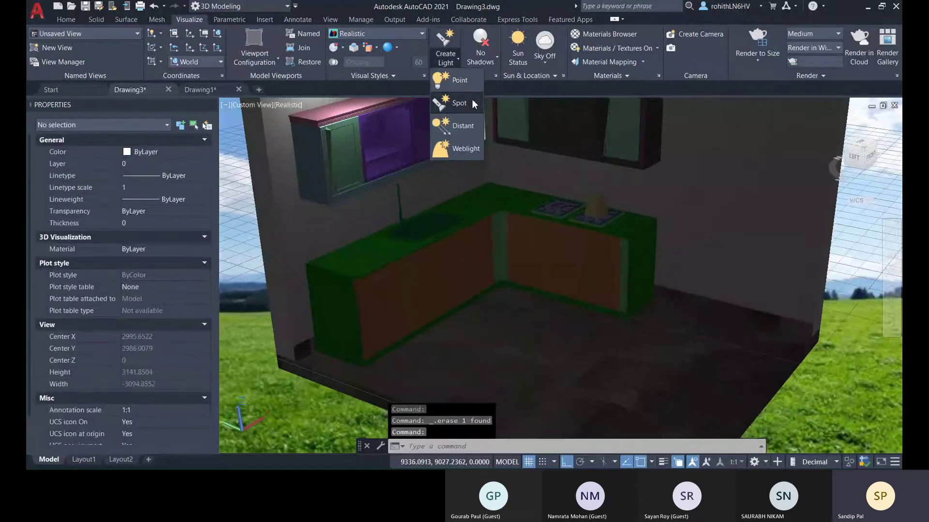
{"action": "left_click", "coordinate": [460, 129]}
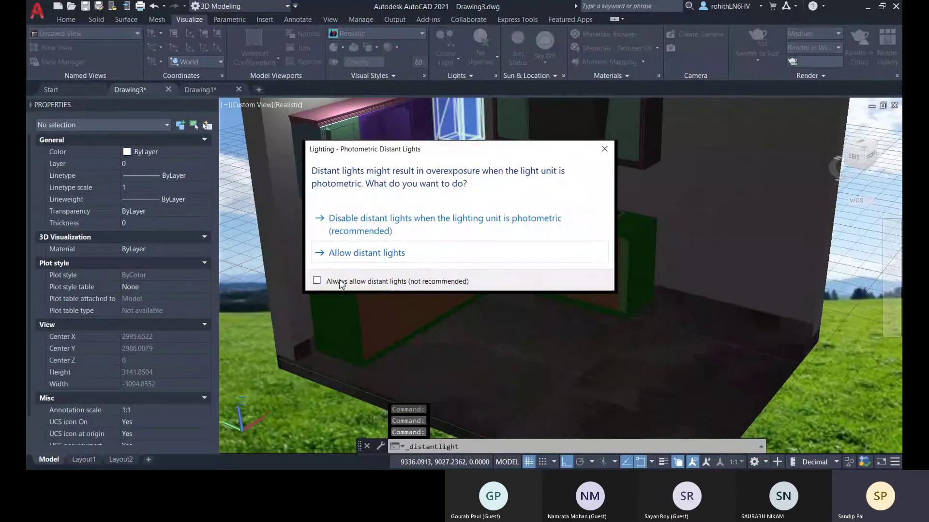
{"action": "left_click", "coordinate": [382, 233]}
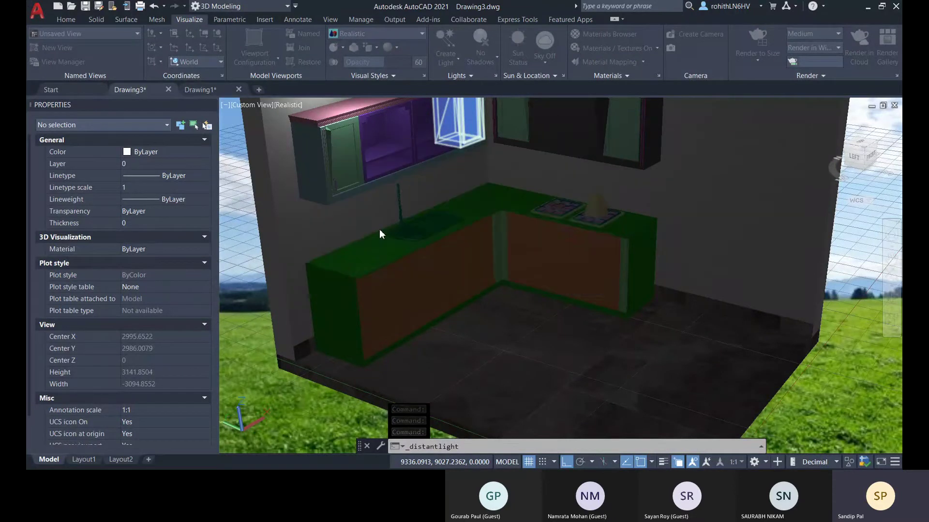
{"action": "scroll", "coordinate": [566, 294], "scroll_direction": "down", "scroll_amount": 2}
{"action": "middle_click_drag", "start_coordinate": [567, 294], "coordinate": [508, 193], "text": "shift"}
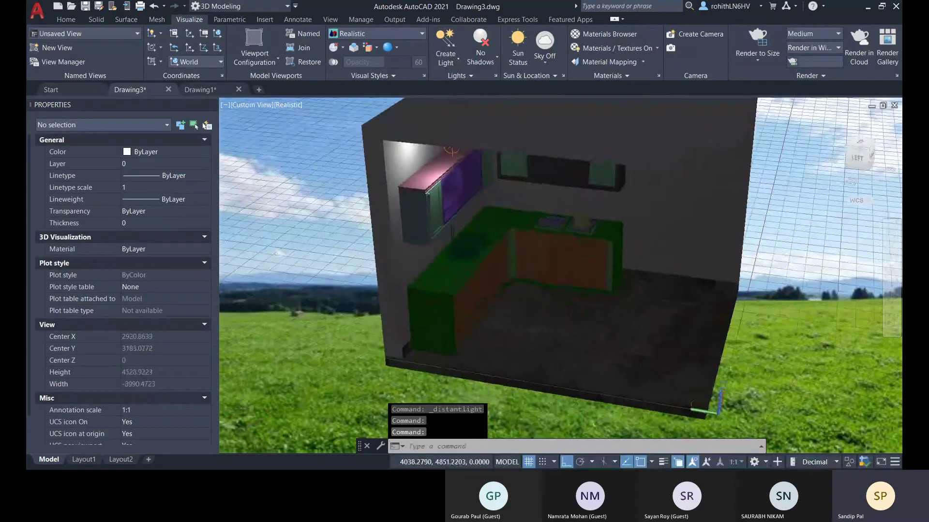
- Create a distant light with distant lights allowed, directed from the room's upper corner at Z 2900 straight down to about Z 2177
{"action": "left_click", "coordinate": [450, 61]}
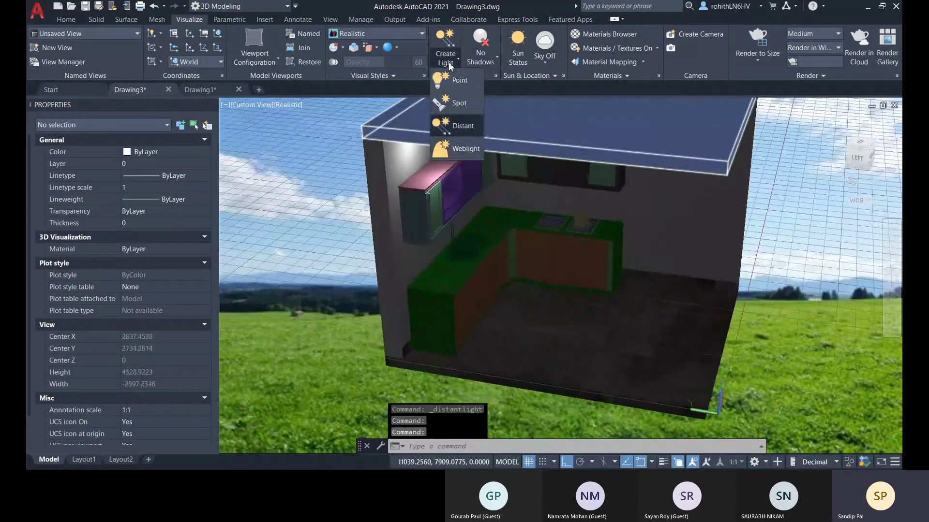
{"action": "left_click", "coordinate": [458, 127]}
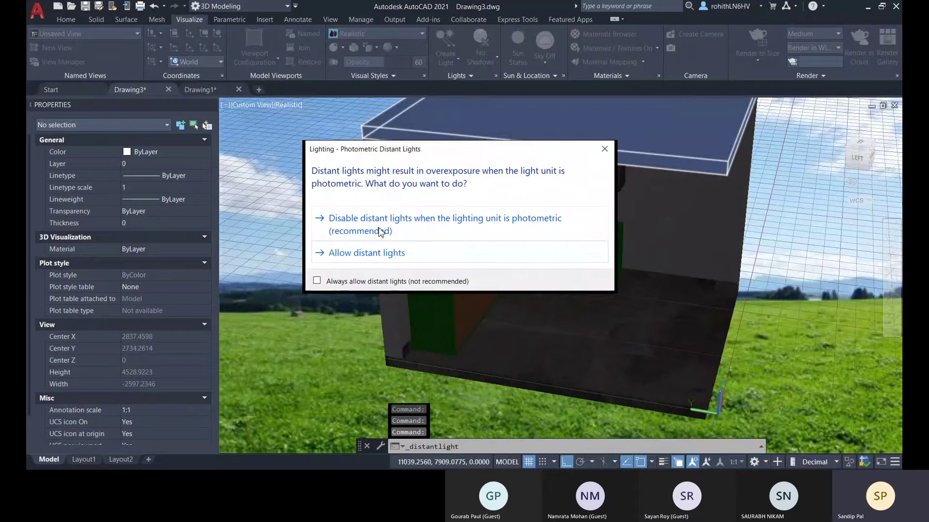
{"action": "left_click", "coordinate": [377, 253]}
{"action": "scroll", "coordinate": [503, 278], "scroll_direction": "up", "scroll_amount": 4}
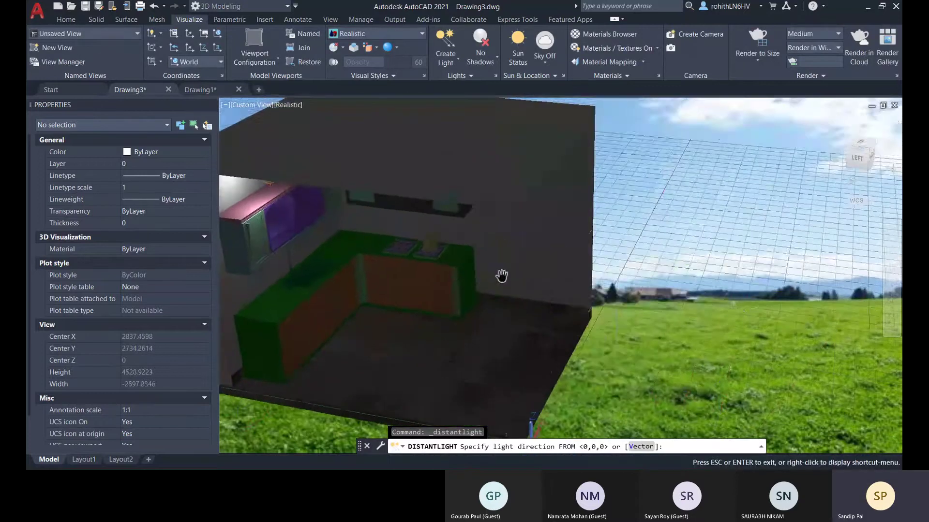
{"action": "scroll", "coordinate": [476, 289], "scroll_direction": "down", "scroll_amount": 5}
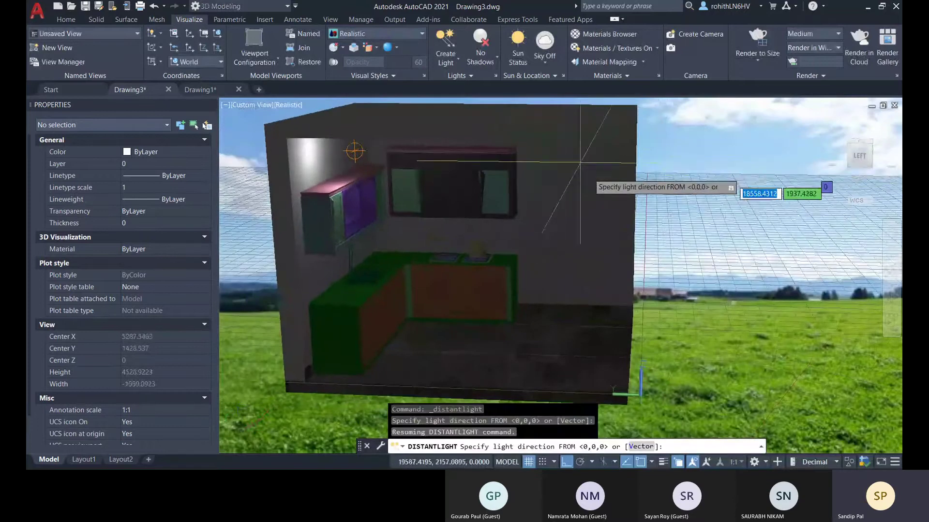
{"action": "middle_click_drag", "start_coordinate": [600, 184], "coordinate": [579, 209], "text": "shift"}
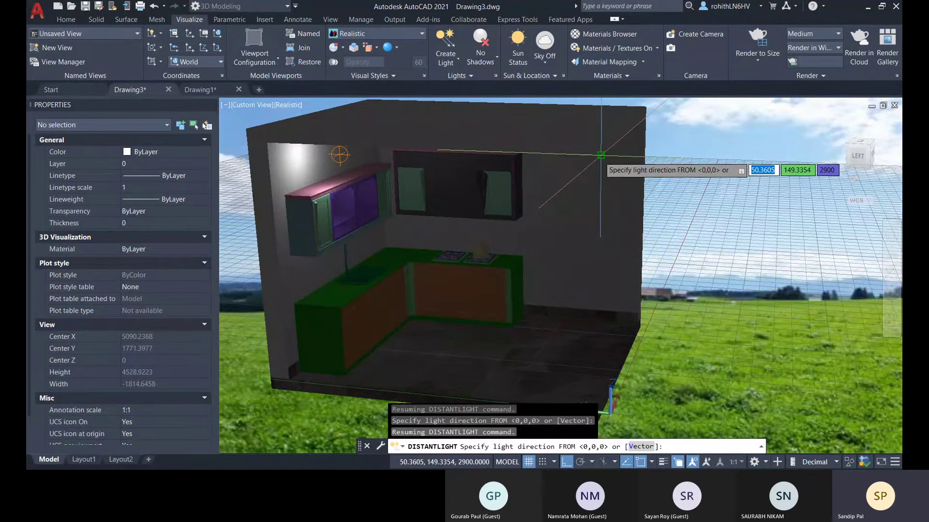
{"action": "left_click", "coordinate": [601, 156]}
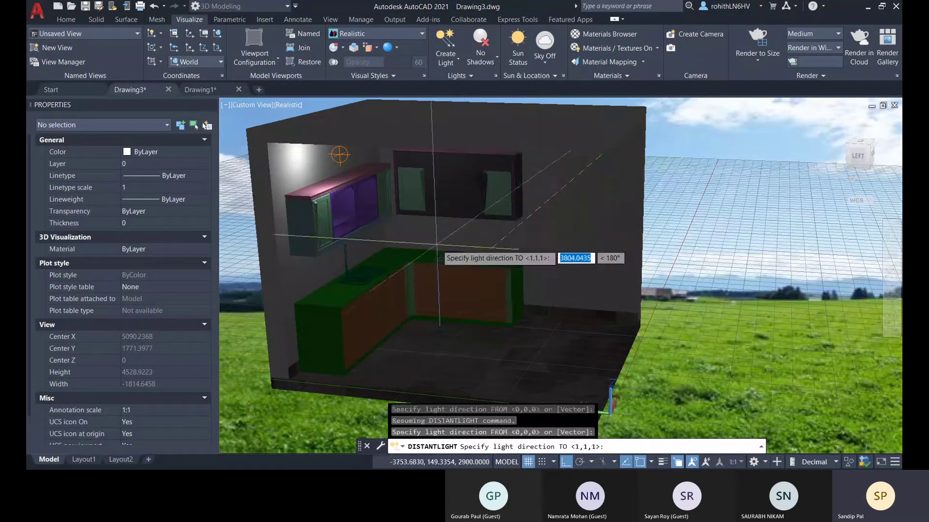
{"action": "middle_click_drag", "start_coordinate": [459, 251], "coordinate": [412, 211], "text": "shift"}
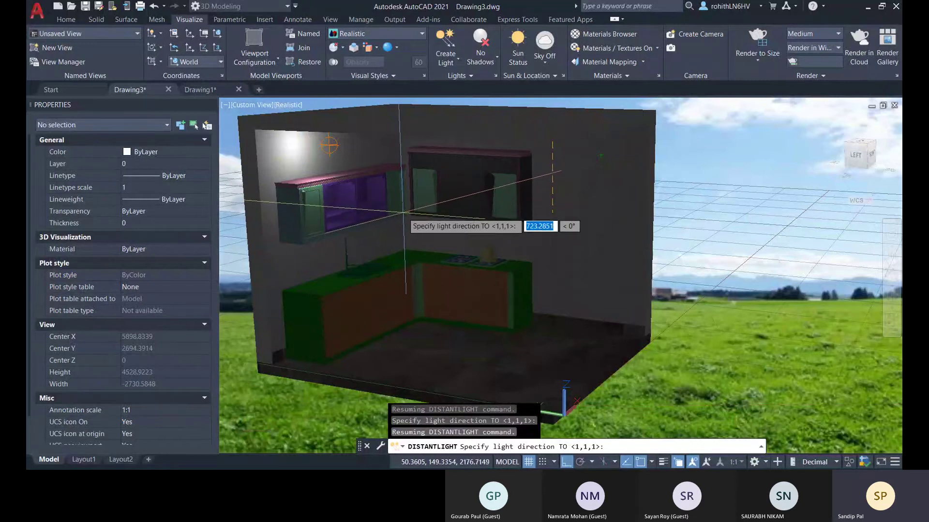
{"action": "left_click", "coordinate": [404, 212]}
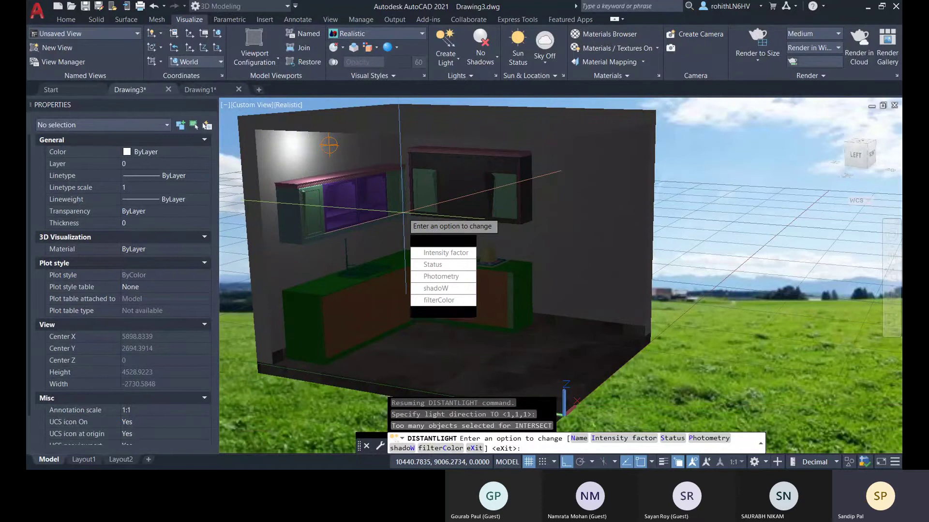
{"action": "key", "text": "Return"}
- Inspect the distant light's effect on the kitchen cabinets, walls and floor from several angles
{"action": "middle_click_drag", "start_coordinate": [387, 225], "coordinate": [433, 232], "text": "shift"}
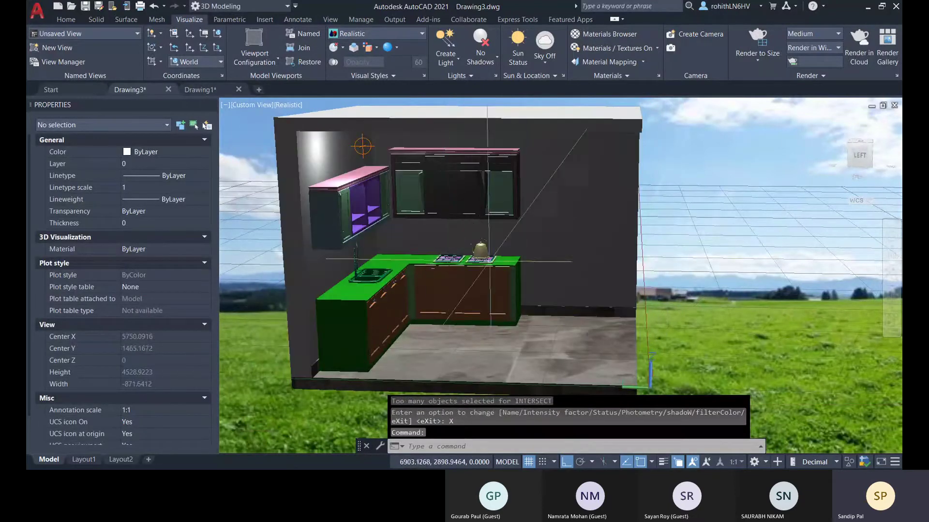
{"action": "middle_click_drag", "start_coordinate": [488, 261], "coordinate": [461, 252], "text": "shift"}
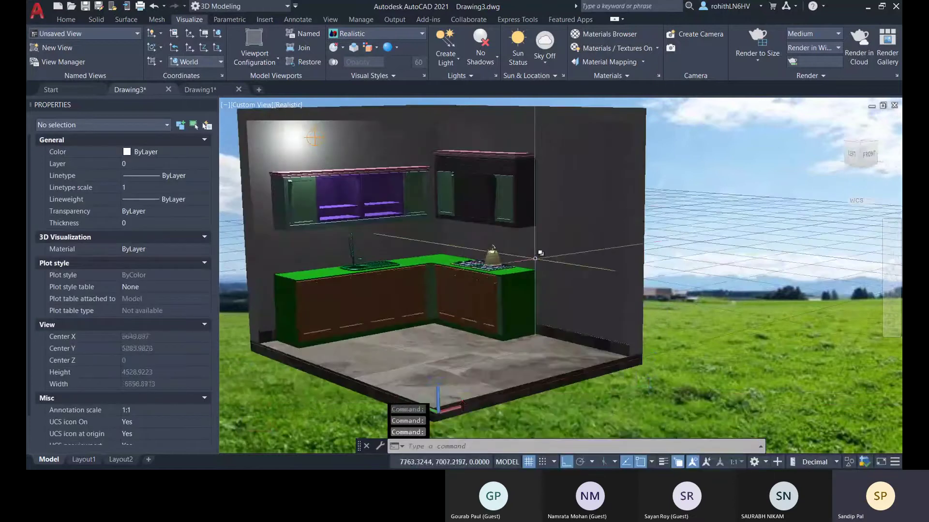
{"action": "middle_click_drag", "start_coordinate": [535, 259], "coordinate": [549, 285], "text": "shift"}
{"action": "middle_click_drag", "start_coordinate": [368, 286], "coordinate": [513, 302]}
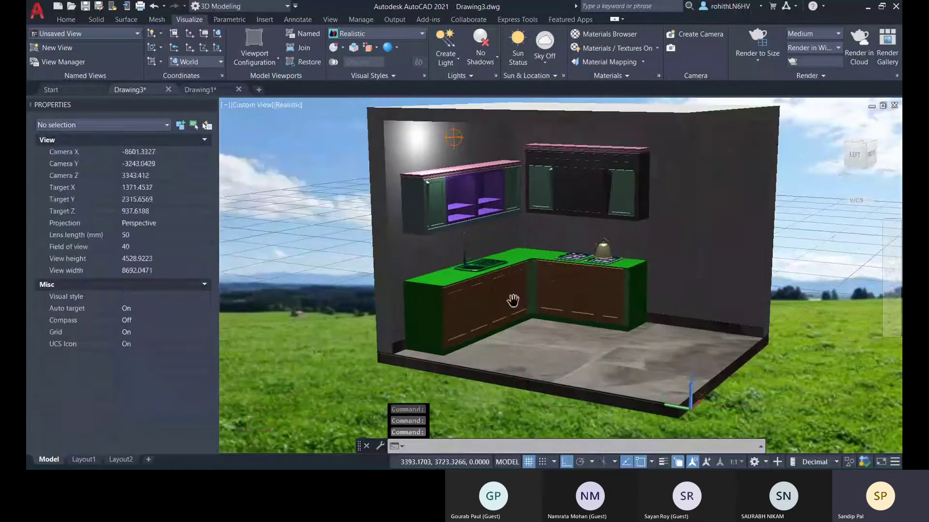
{"action": "middle_click_drag", "start_coordinate": [475, 277], "coordinate": [384, 271]}
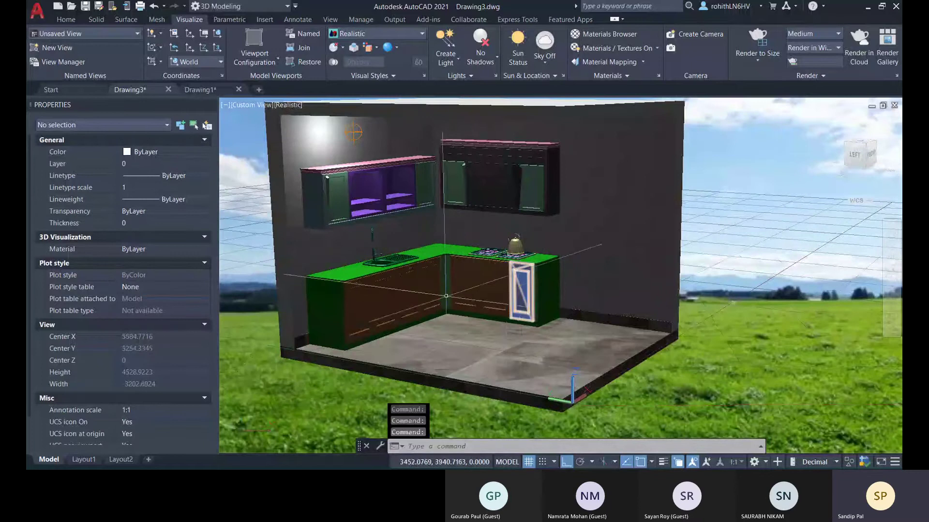
- Erase the remaining light placed near the wall above the open-shelf wall cabinet
{"action": "middle_click_drag", "start_coordinate": [440, 247], "coordinate": [436, 242]}
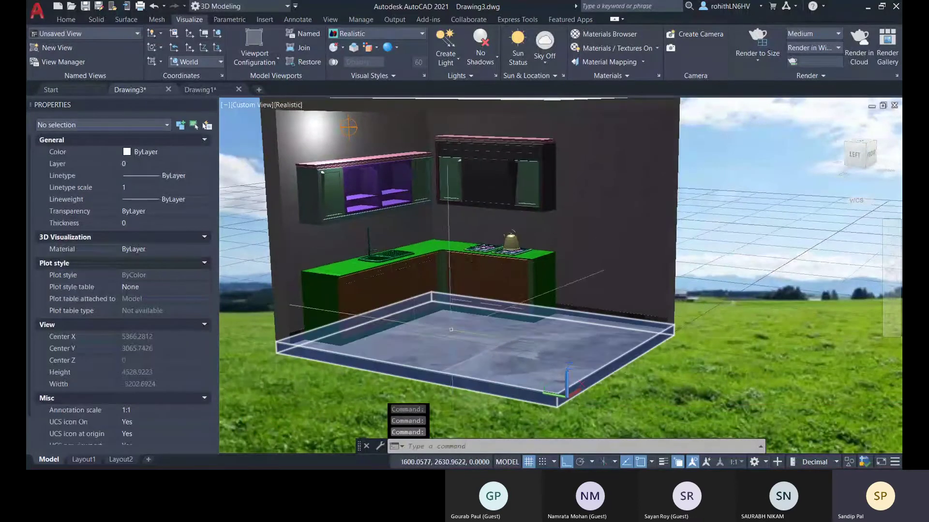
{"action": "middle_click_drag", "start_coordinate": [412, 262], "coordinate": [408, 285]}
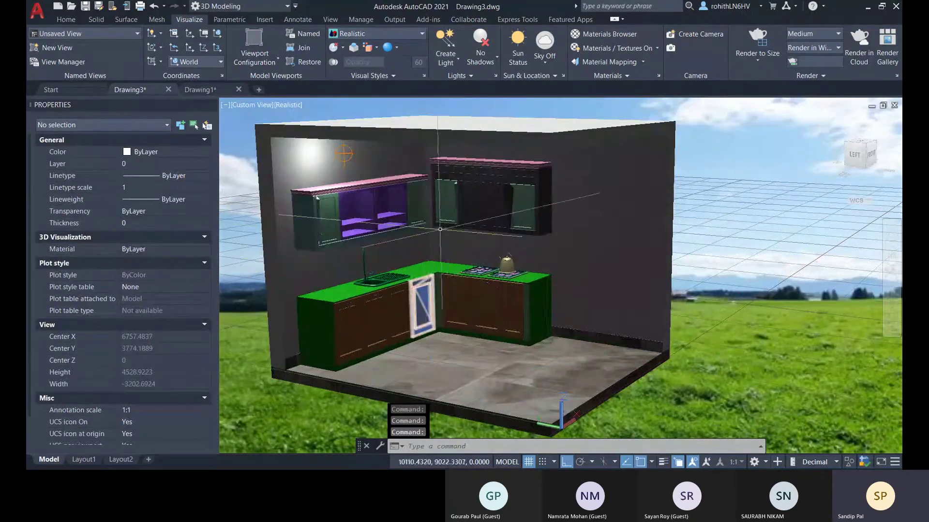
{"action": "scroll", "coordinate": [404, 218], "scroll_direction": "up", "scroll_amount": 5}
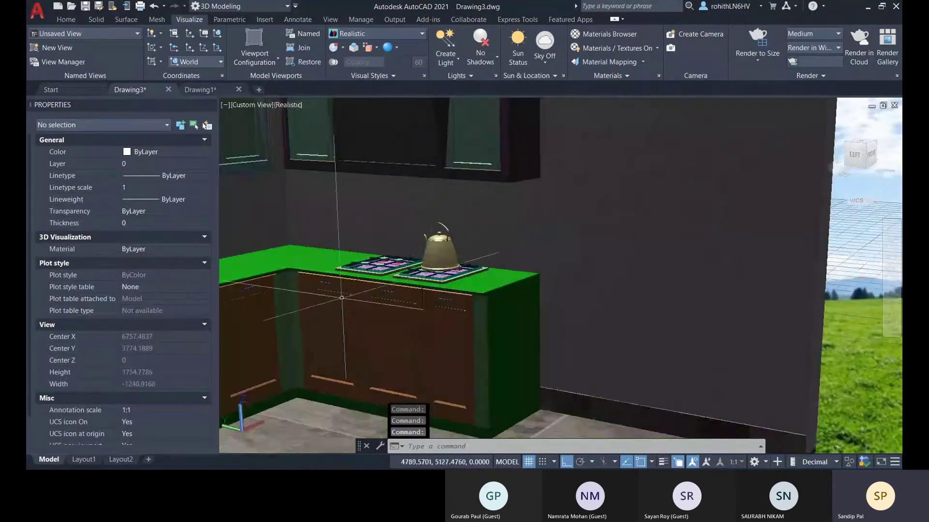
{"action": "scroll", "coordinate": [341, 297], "scroll_direction": "down", "scroll_amount": 5}
{"action": "middle_click_drag", "start_coordinate": [328, 298], "coordinate": [426, 292]}
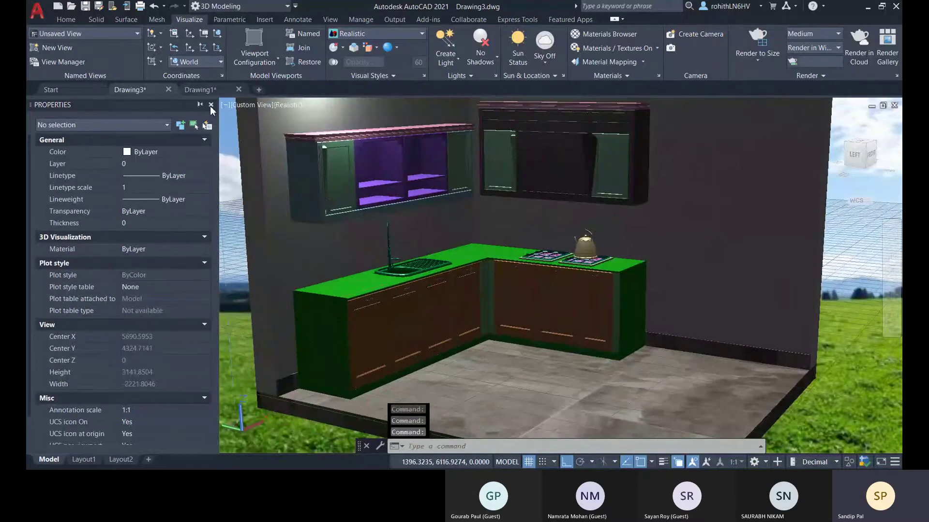
{"action": "left_click", "coordinate": [210, 106]}
{"action": "scroll", "coordinate": [396, 253], "scroll_direction": "down", "scroll_amount": 2}
{"action": "middle_click_drag", "start_coordinate": [396, 253], "coordinate": [380, 268]}
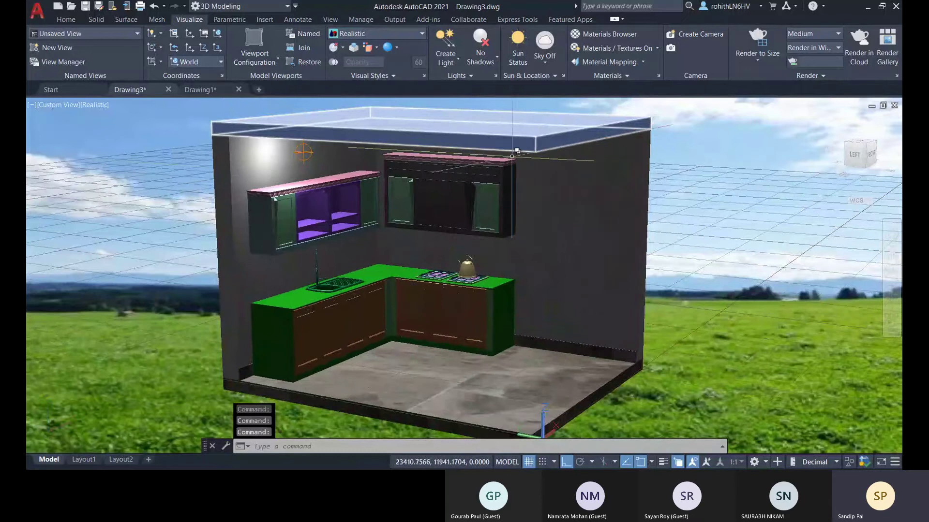
{"action": "left_click", "coordinate": [307, 150]}
{"action": "left_click", "coordinate": [339, 196]}
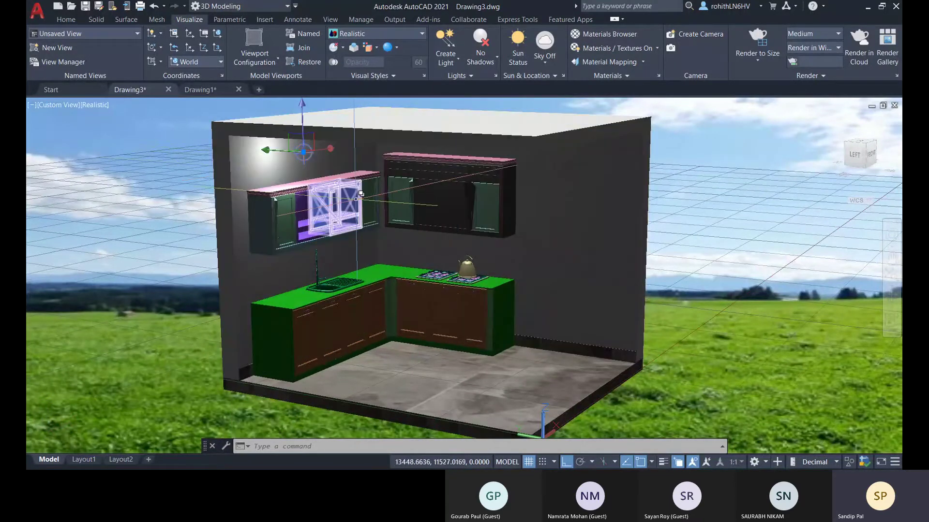
{"action": "key", "text": "Delete"}
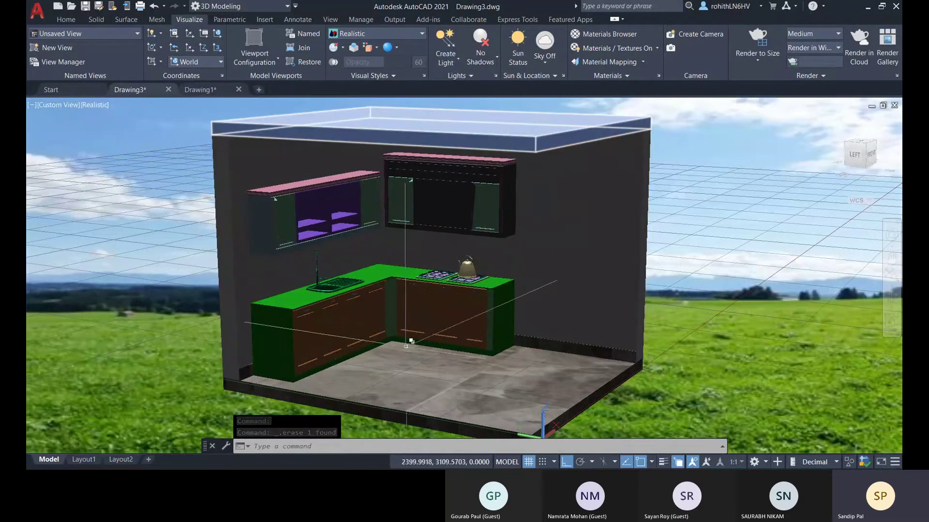
- Select Distantlight3 from the list of lights in the model and set its lamp intensity to 5000 Cd
{"action": "left_click", "coordinate": [495, 77]}
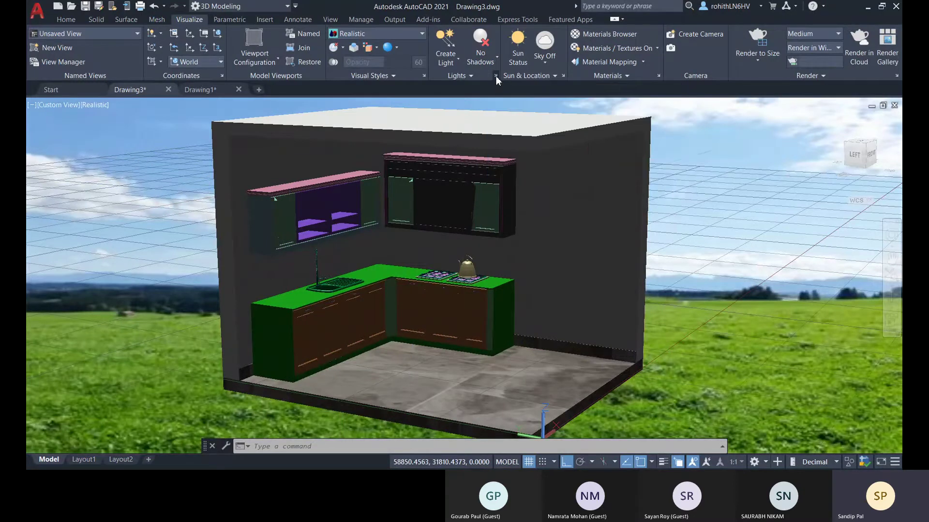
{"action": "left_click", "coordinate": [87, 132]}
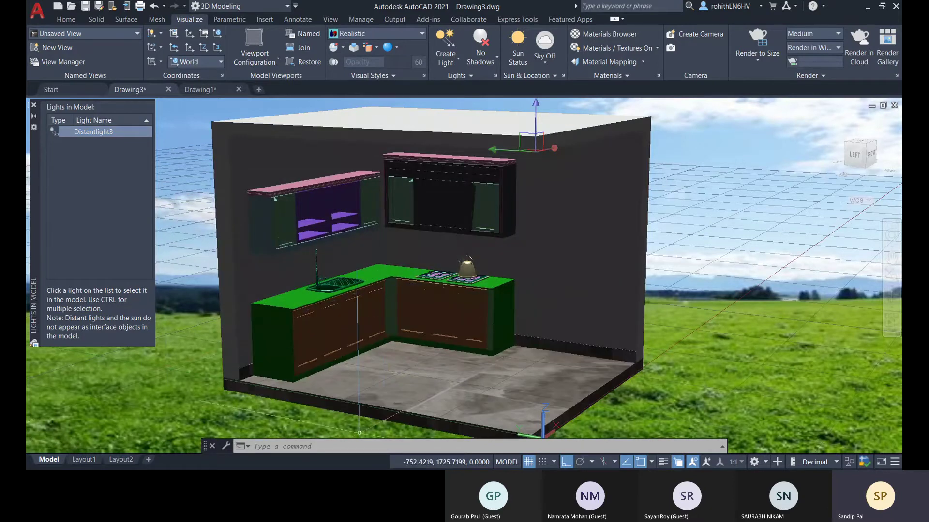
{"action": "key", "text": "ctrl+1"}
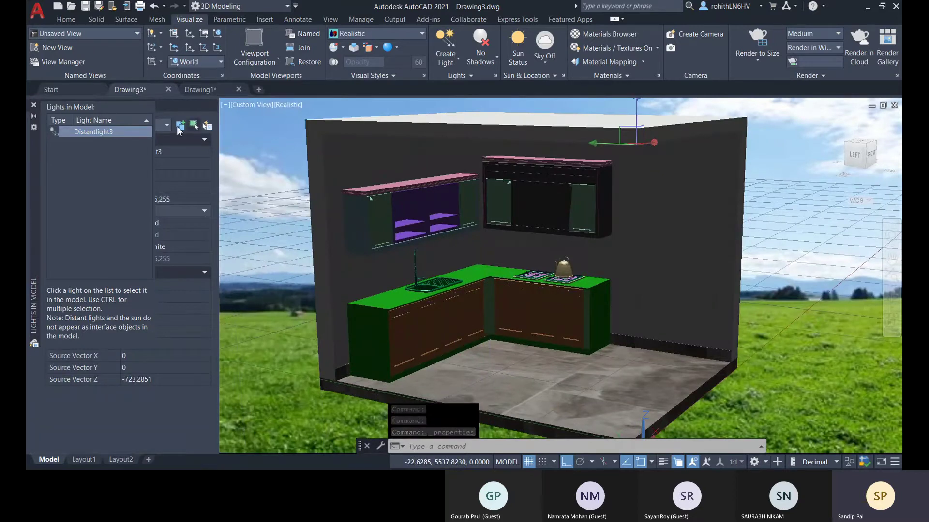
{"action": "left_click_drag", "start_coordinate": [32, 203], "coordinate": [265, 230]}
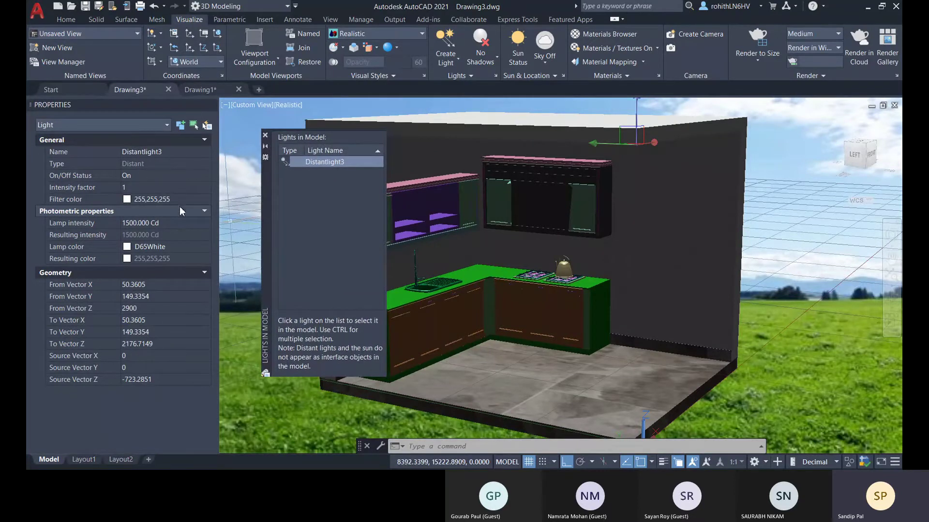
{"action": "left_click", "coordinate": [138, 224]}
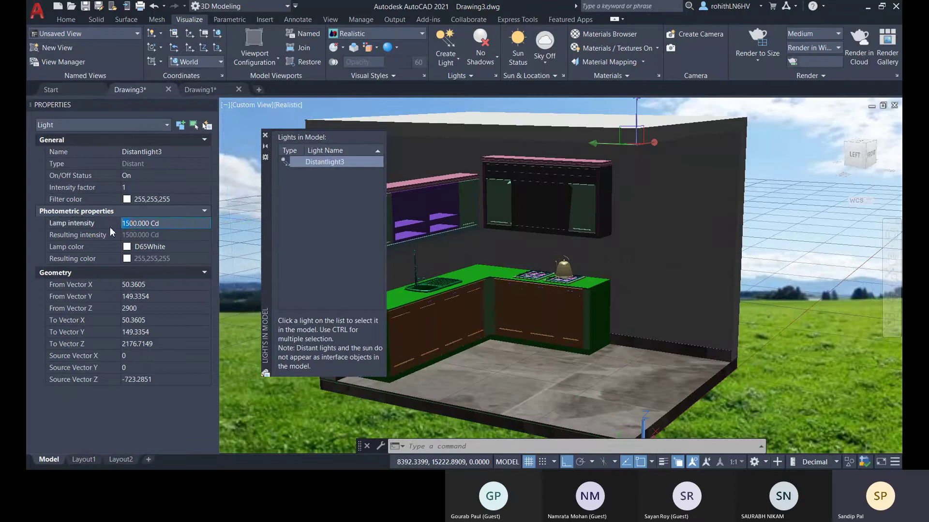
{"action": "key", "text": "Delete"}
{"action": "key", "text": "Return"}
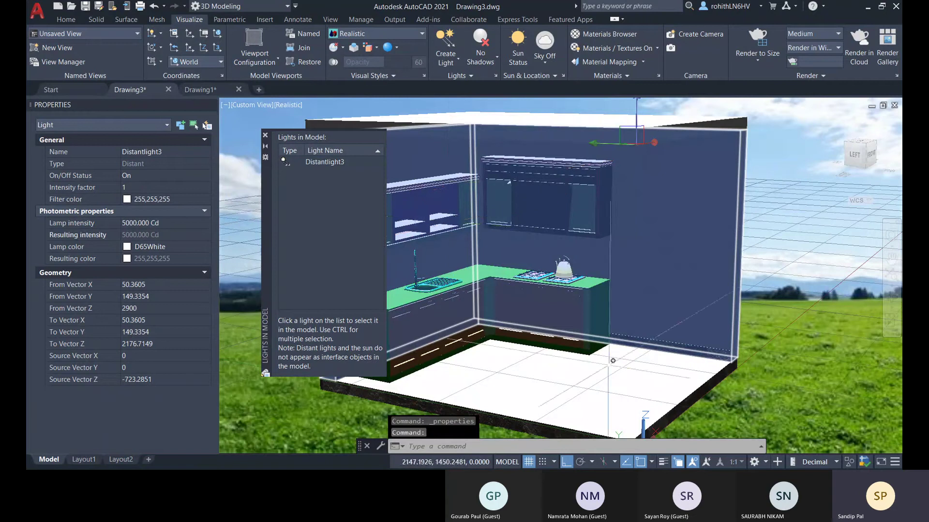
- Set the distant light's lamp intensity to 2000 Cd
{"action": "left_click", "coordinate": [131, 224]}
{"action": "type", "text": "2000"}
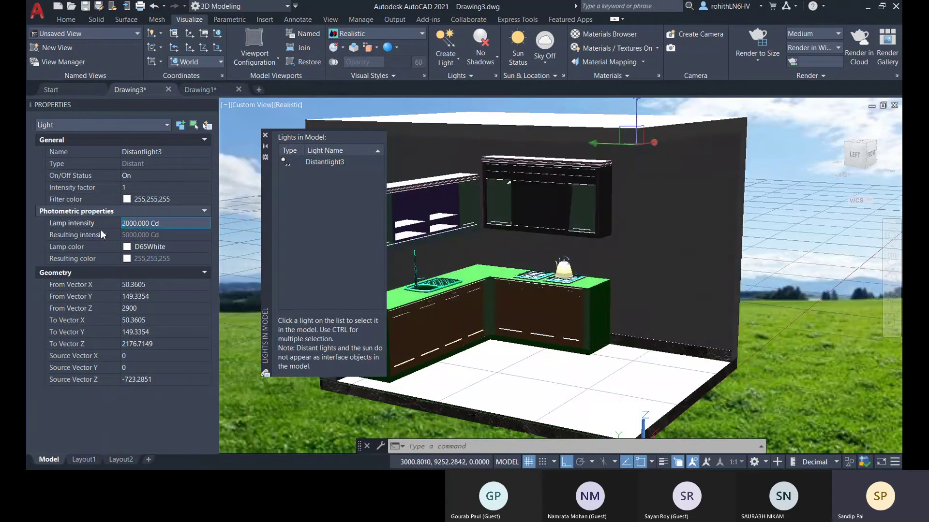
{"action": "key", "text": "Return"}
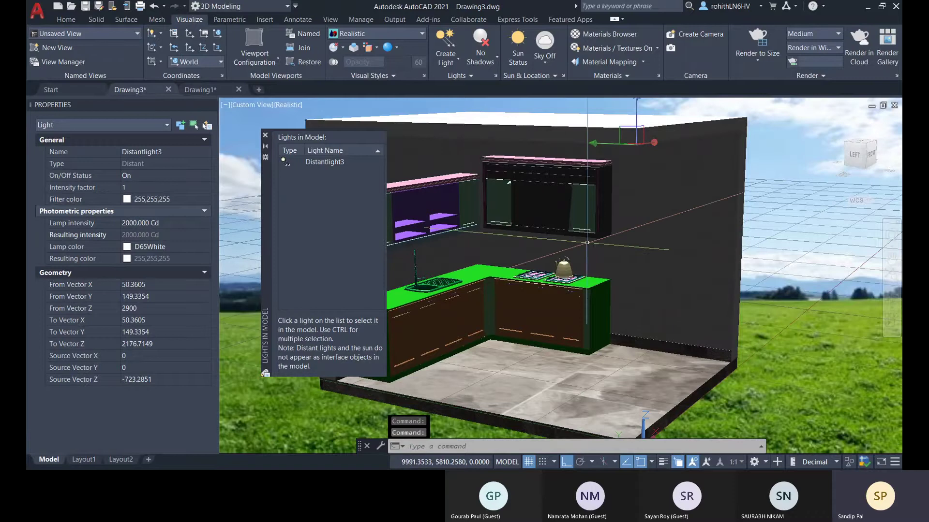
- Examine the lamp color and filter color options available for the distant light without changing them
{"action": "left_click", "coordinate": [162, 248]}
{"action": "left_click", "coordinate": [193, 245]}
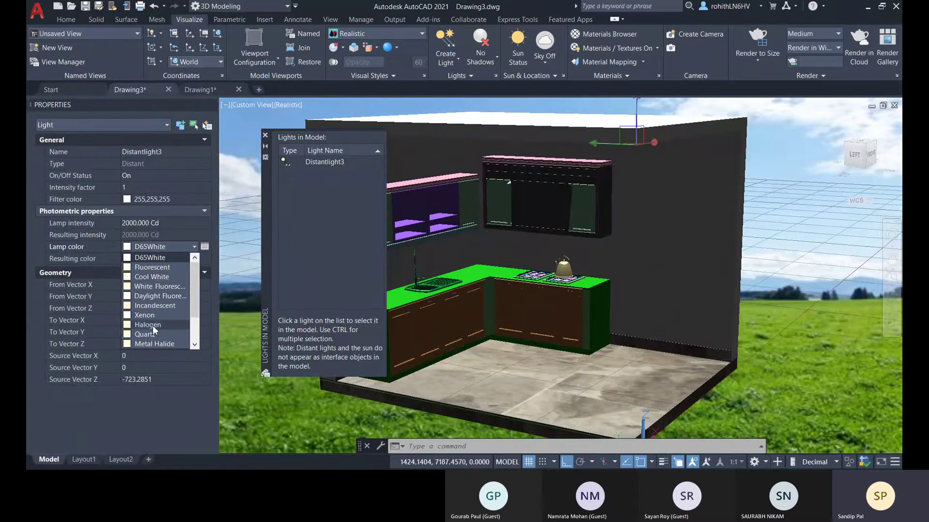
{"action": "scroll", "coordinate": [157, 341], "scroll_direction": "down", "scroll_amount": 2}
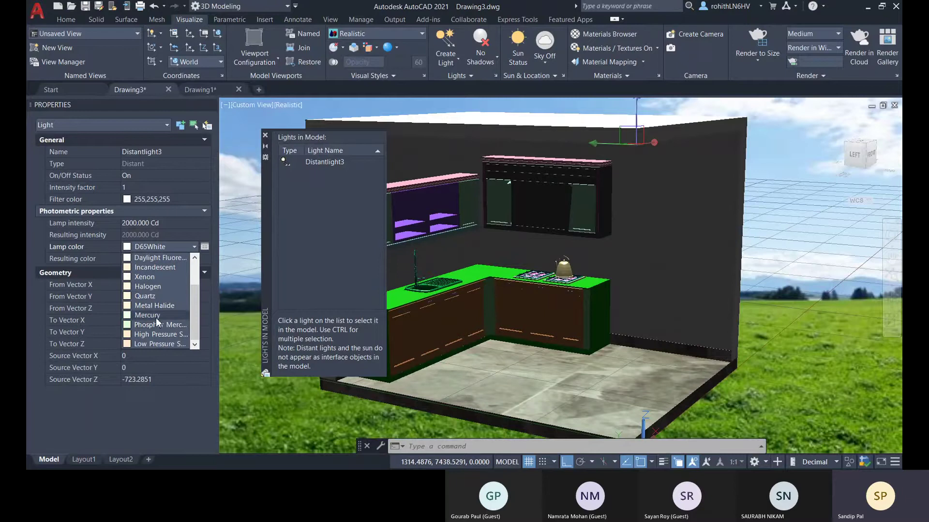
{"action": "left_click", "coordinate": [100, 254]}
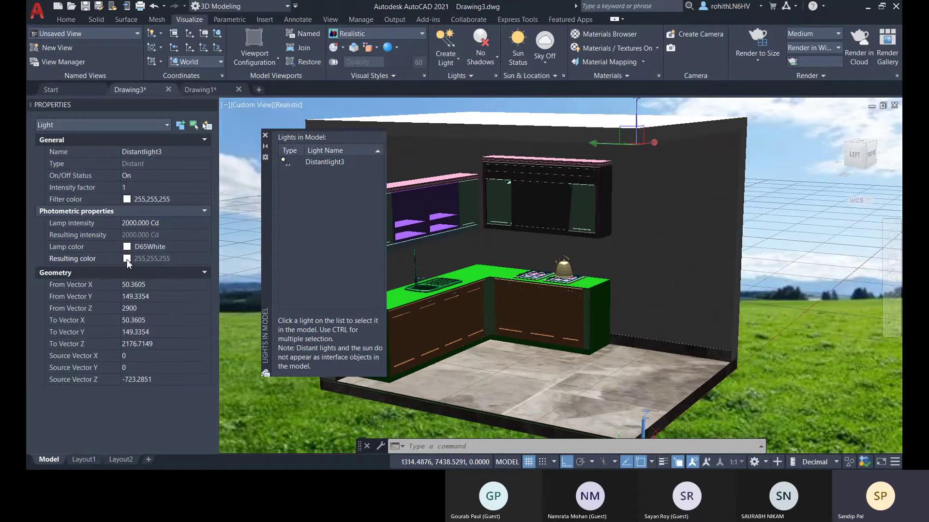
{"action": "left_click", "coordinate": [139, 249]}
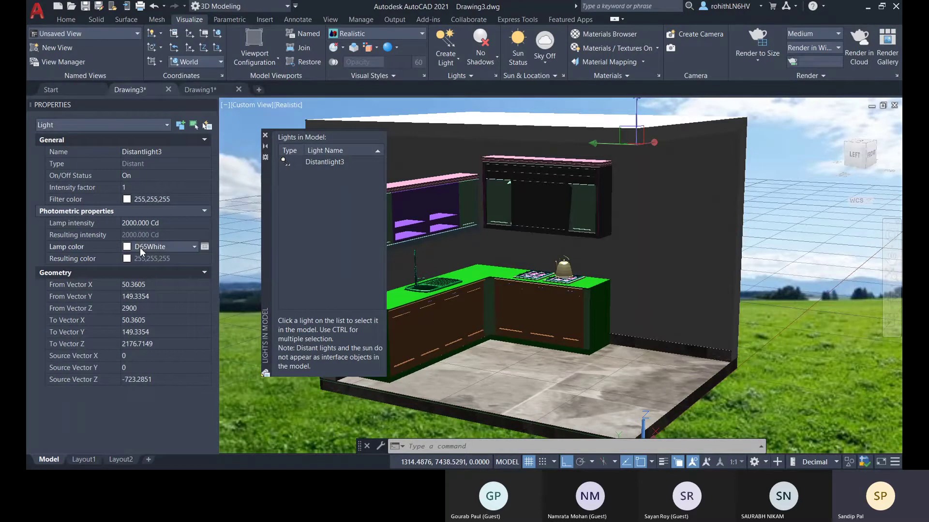
{"action": "left_click", "coordinate": [143, 199]}
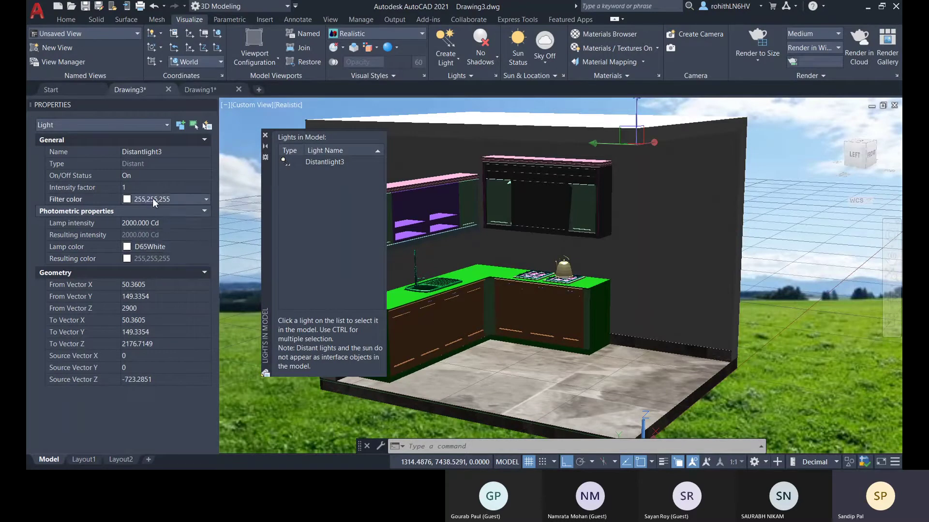
{"action": "left_click", "coordinate": [152, 199]}
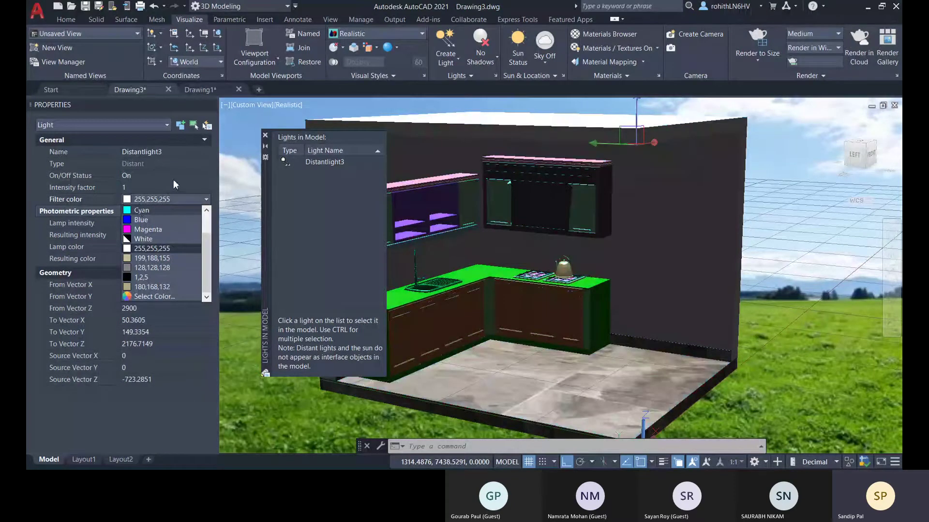
{"action": "left_click", "coordinate": [104, 203]}
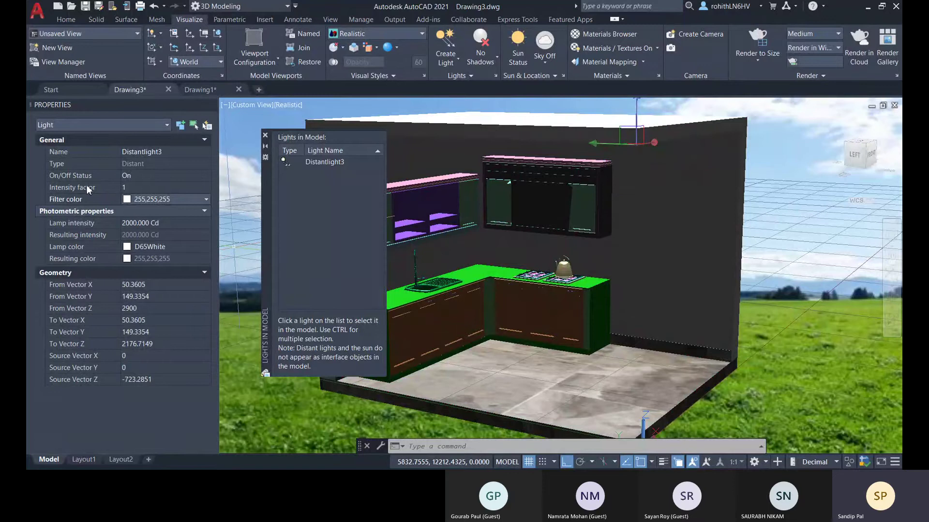
- Set the distant light's intensity factor to 2 and close its properties and the list of lights
{"action": "left_click", "coordinate": [126, 188]}
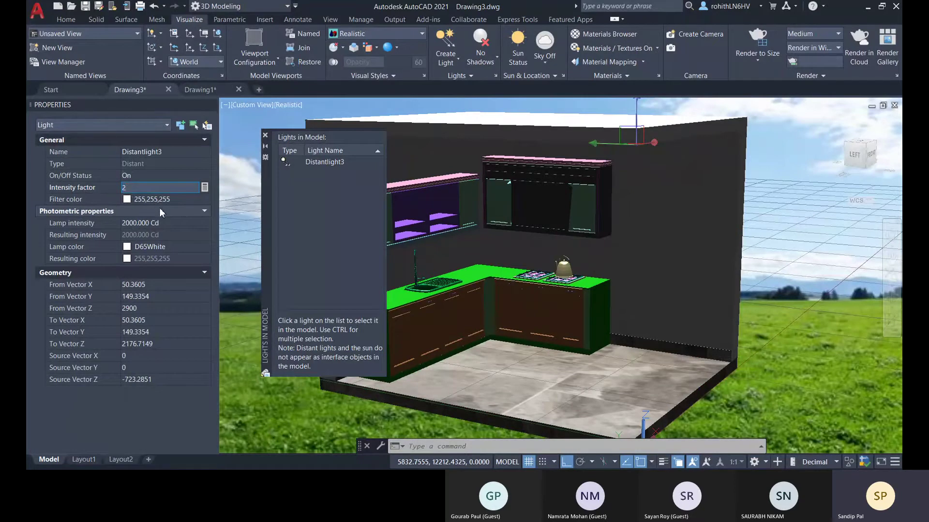
{"action": "key", "text": "Return"}
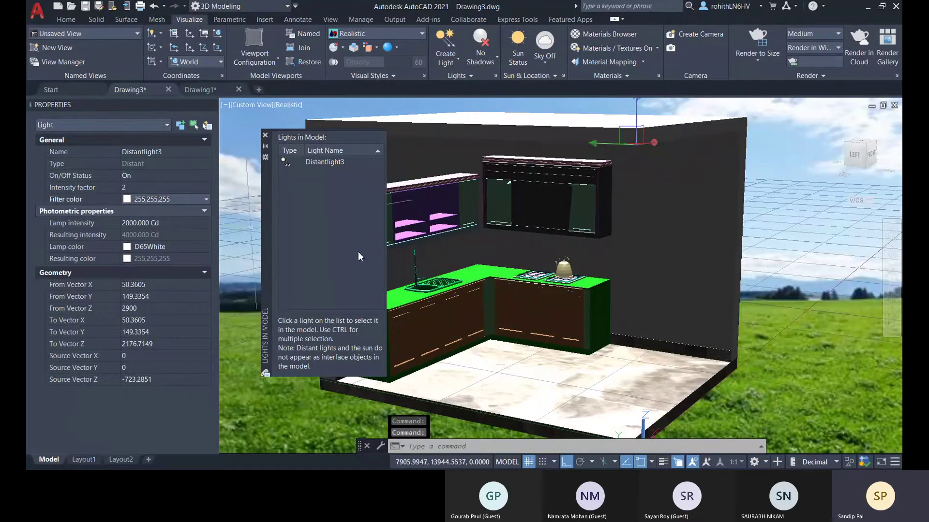
{"action": "left_click", "coordinate": [134, 187]}
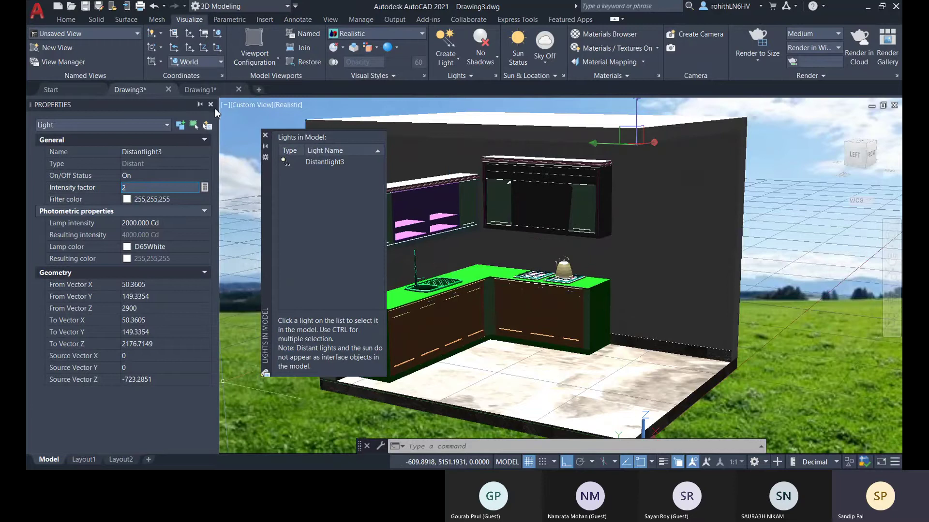
{"action": "left_click", "coordinate": [210, 104]}
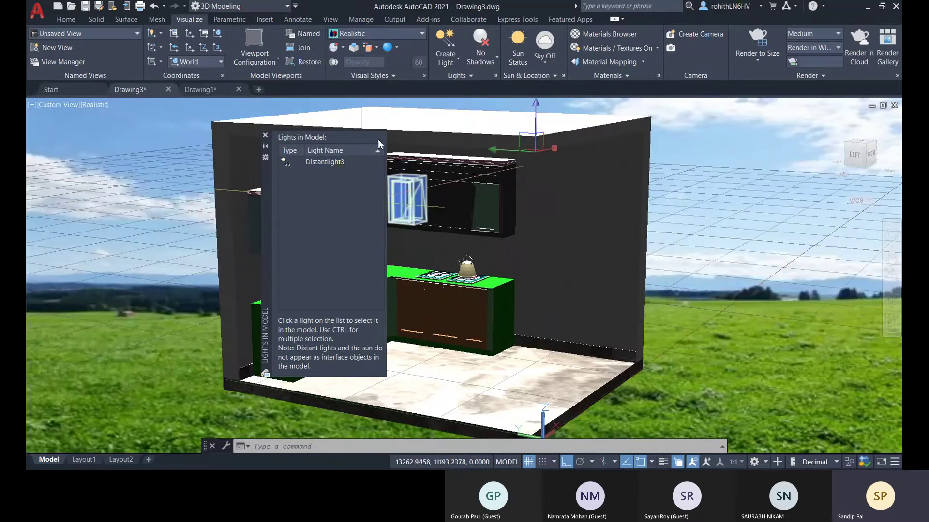
{"action": "left_click_drag", "start_coordinate": [264, 251], "coordinate": [128, 273]}
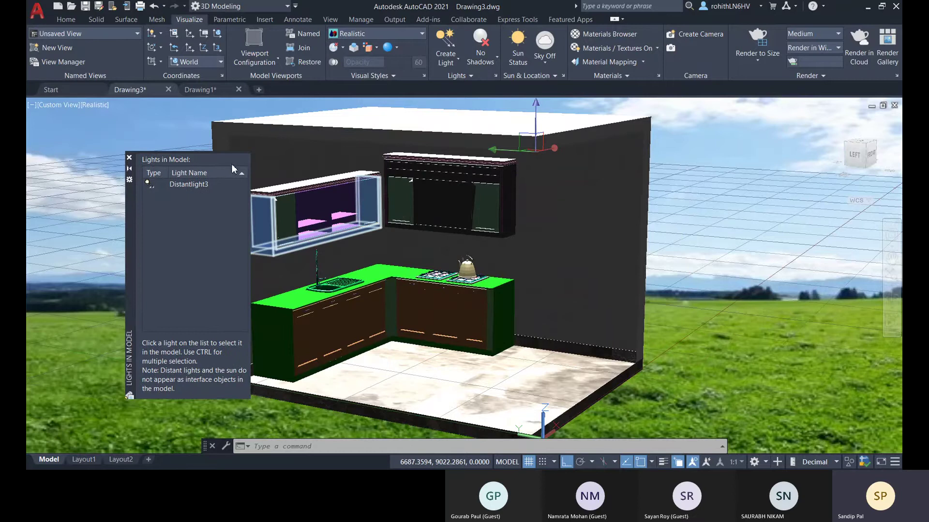
{"action": "left_click", "coordinate": [130, 158]}
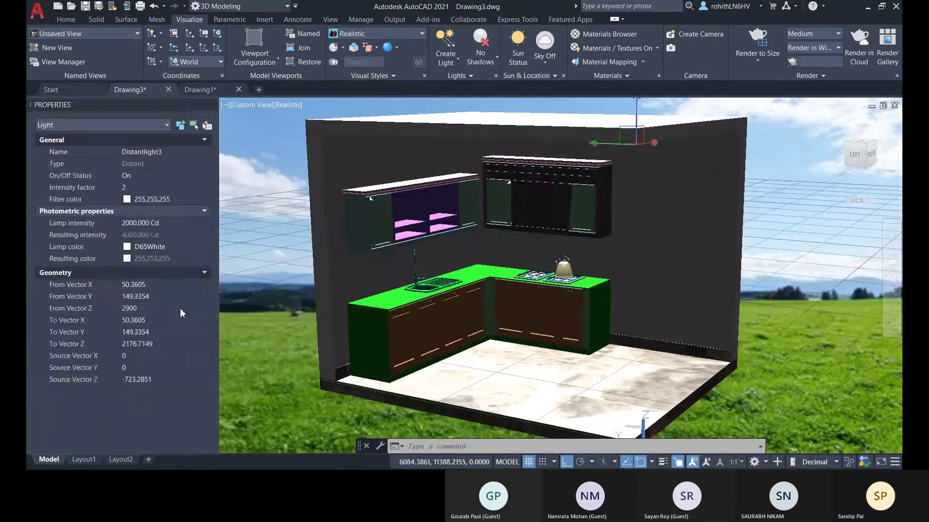
- Set the distant light's intensity factor to 1.5, close its properties and deselect it
{"action": "key", "text": "ctrl+1"}
{"action": "left_click", "coordinate": [128, 188]}
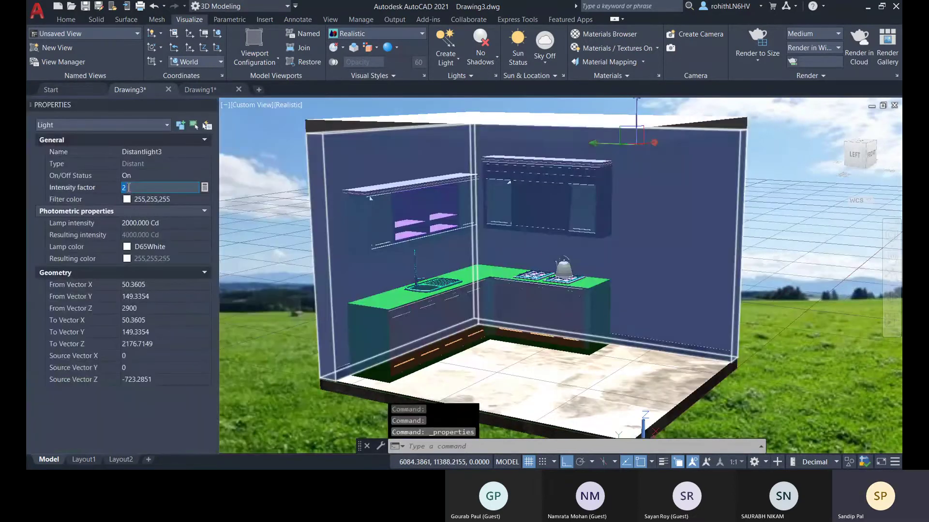
{"action": "type", "text": "1.5"}
{"action": "key", "text": "Return"}
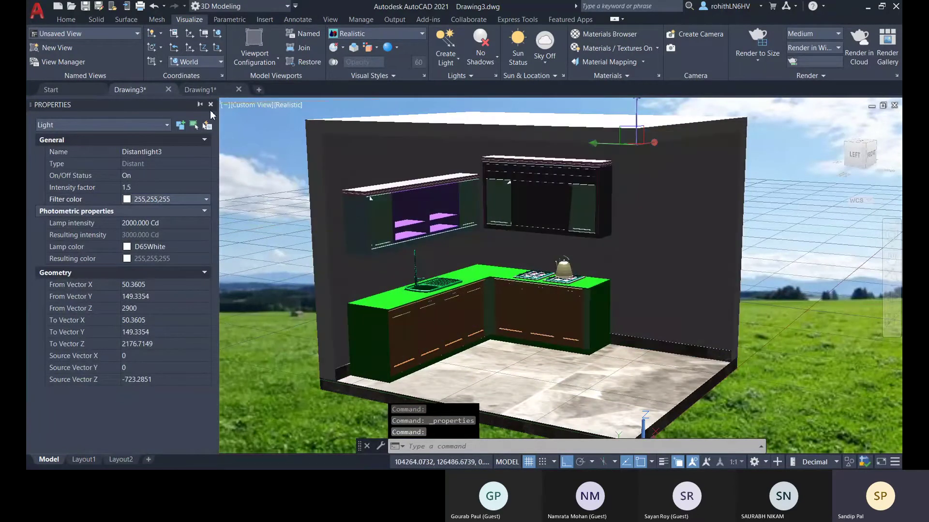
{"action": "left_click", "coordinate": [210, 105]}
{"action": "key", "text": "Escape"}
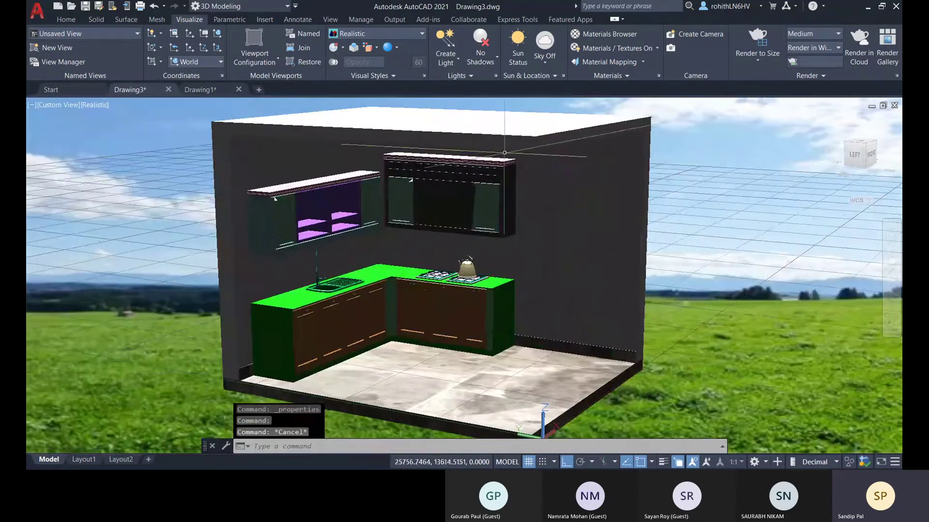
- Erase Distantlight3 through the list of lights in the model and close the list
{"action": "left_click", "coordinate": [563, 75]}
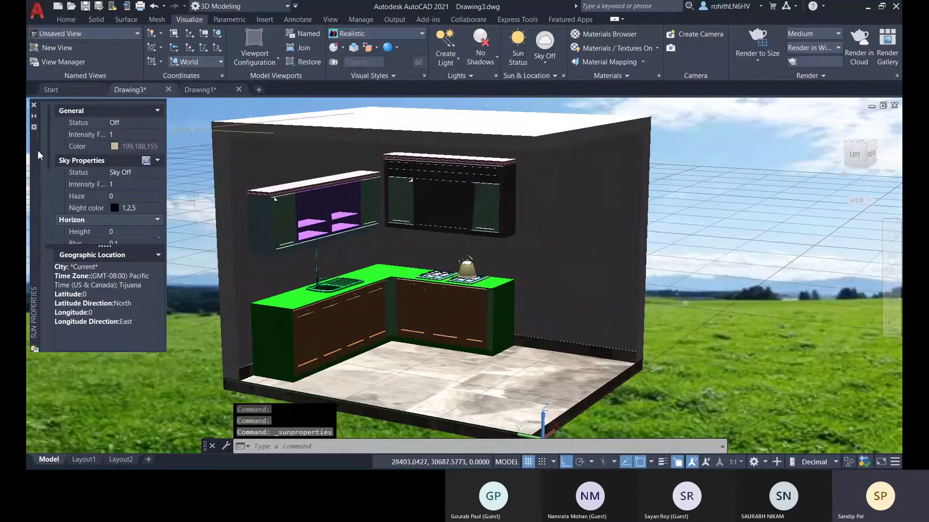
{"action": "left_click", "coordinate": [34, 105]}
{"action": "left_click", "coordinate": [494, 75]}
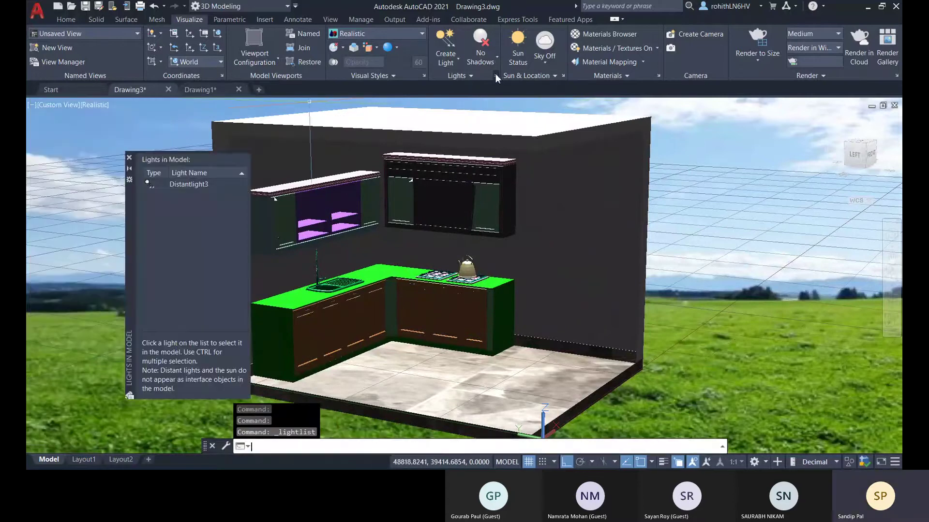
{"action": "left_click", "coordinate": [219, 187]}
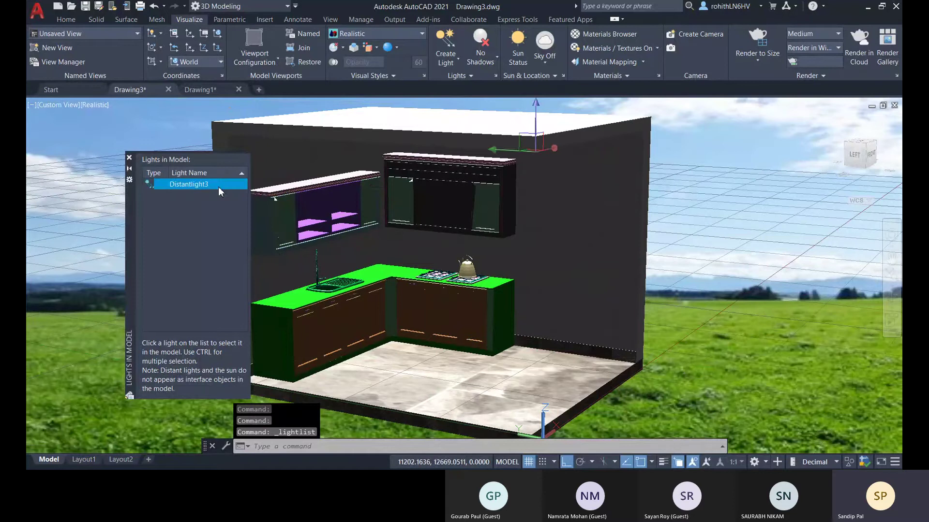
{"action": "key", "text": "Delete"}
{"action": "left_click", "coordinate": [129, 158]}
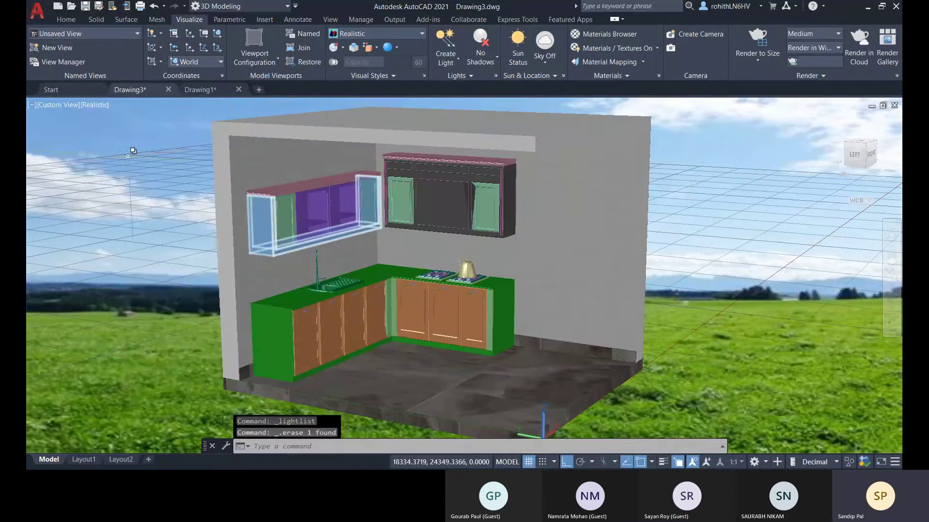
- Create a web light with its source picked over the ceiling and its target at the base cabinets' inner corner, keeping the default options
{"action": "left_click", "coordinate": [452, 62]}
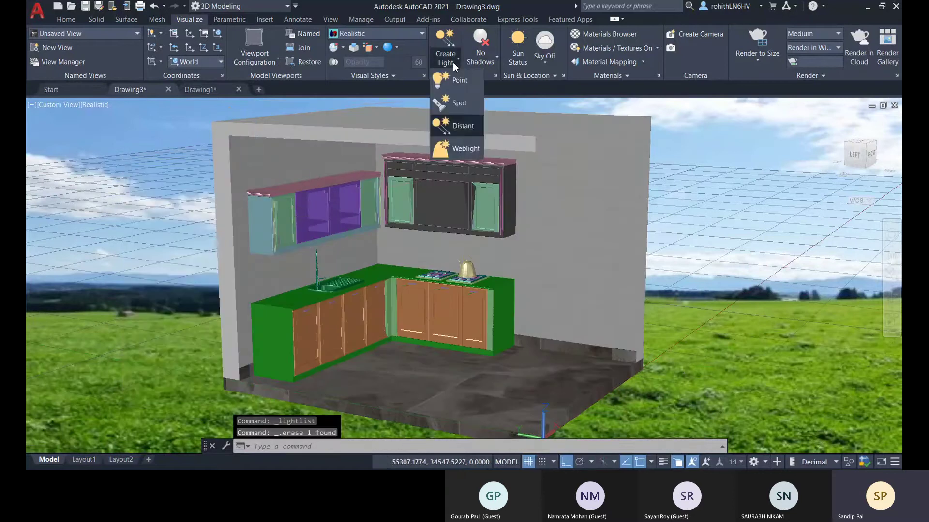
{"action": "left_click", "coordinate": [460, 150]}
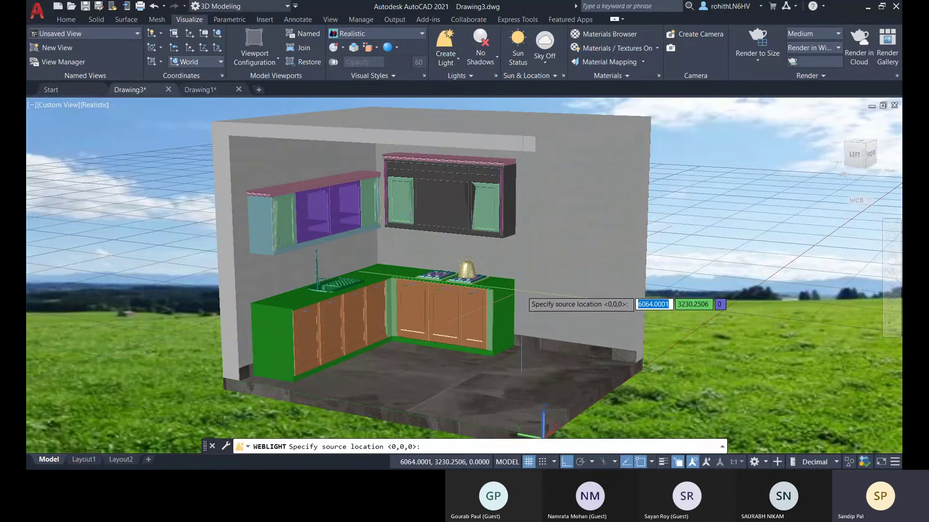
{"action": "middle_click_drag", "start_coordinate": [521, 290], "coordinate": [453, 286], "text": "shift"}
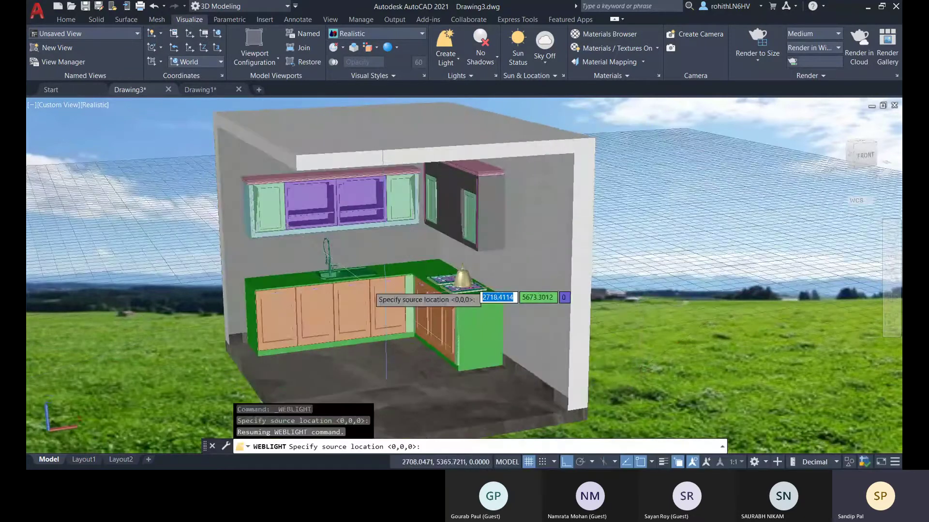
{"action": "middle_click_drag", "start_coordinate": [384, 258], "coordinate": [409, 251], "text": "shift"}
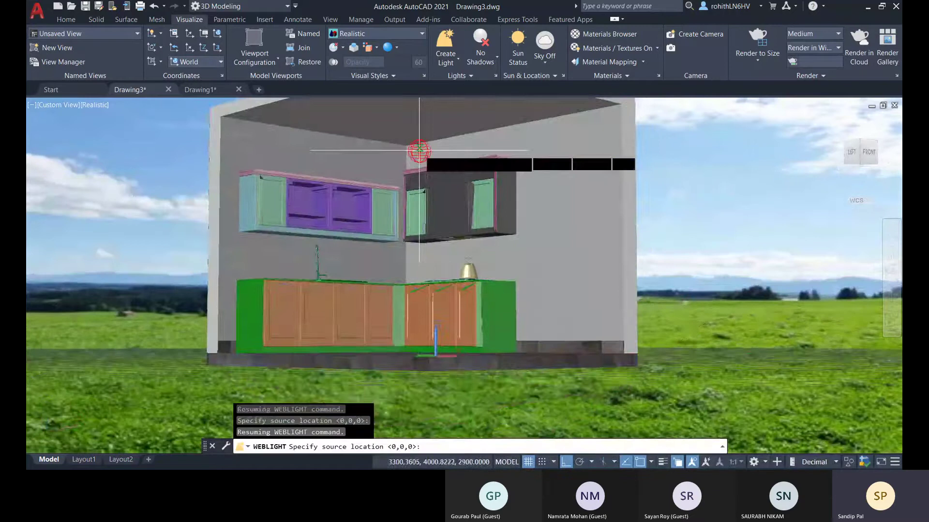
{"action": "middle_click_drag", "start_coordinate": [414, 155], "coordinate": [426, 249], "text": "shift"}
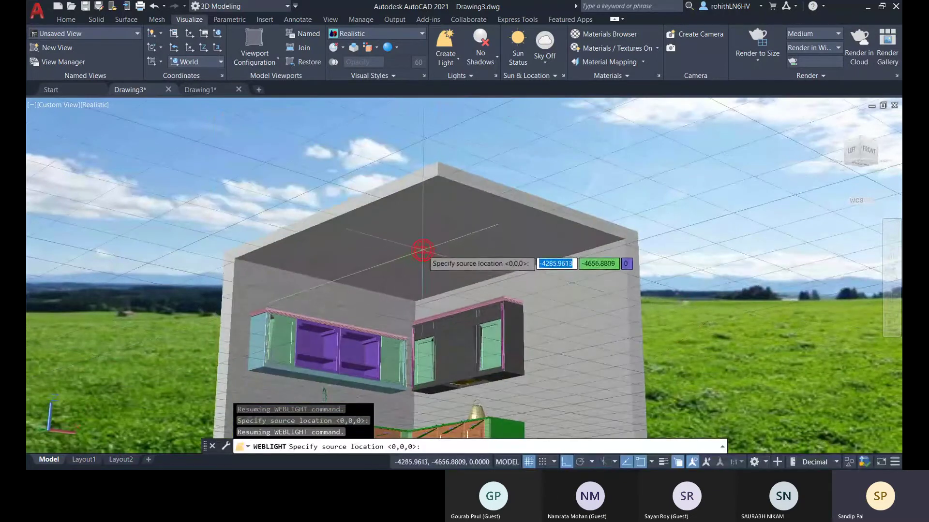
{"action": "left_click", "coordinate": [423, 250]}
{"action": "middle_click_drag", "start_coordinate": [423, 251], "coordinate": [413, 329], "text": "shift"}
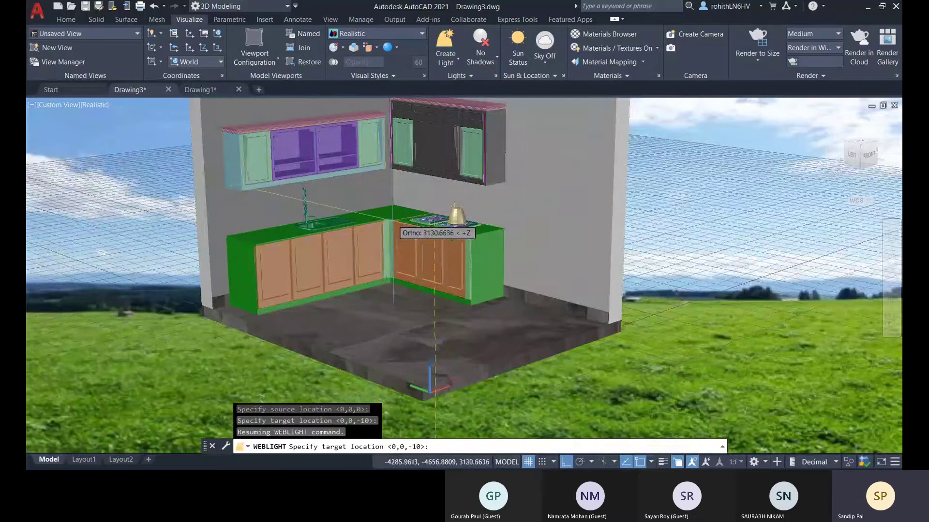
{"action": "middle_click_drag", "start_coordinate": [434, 225], "coordinate": [386, 221], "text": "shift"}
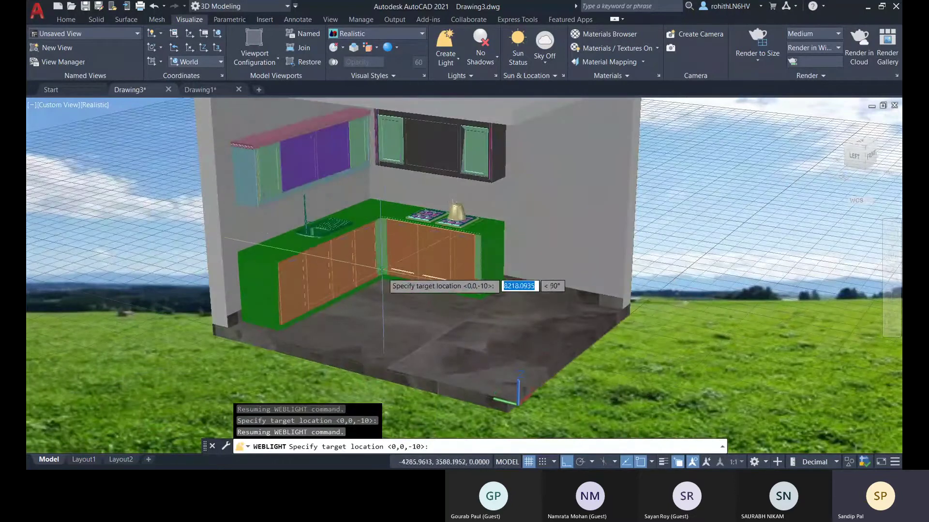
{"action": "left_click", "coordinate": [384, 274]}
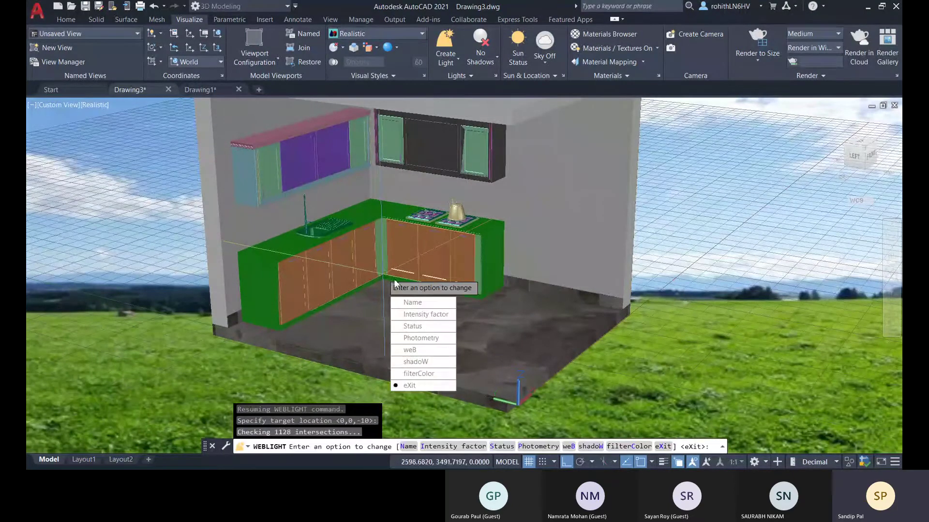
{"action": "left_click", "coordinate": [428, 384]}
{"action": "middle_click_drag", "start_coordinate": [500, 253], "coordinate": [484, 232], "text": "shift"}
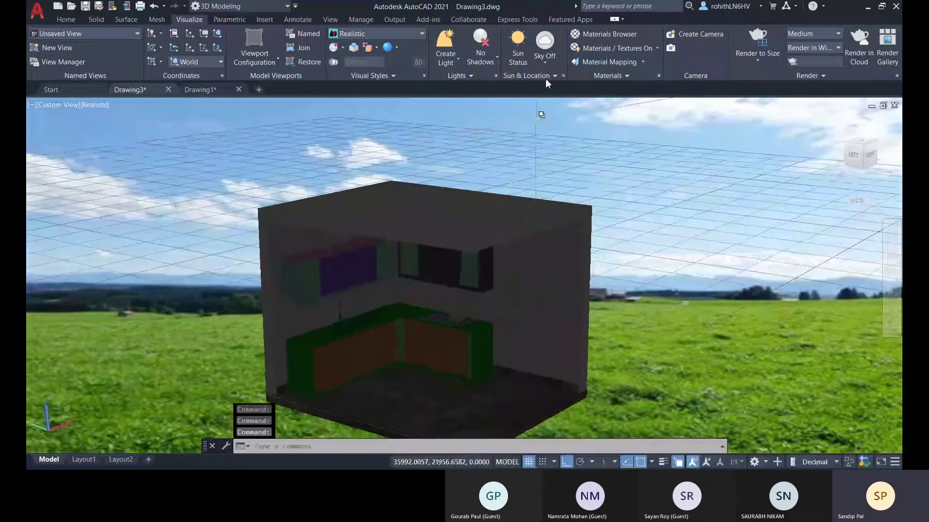
- Select Weblight4 through the list of lights in the model and move its source along the ground into the kitchen
{"action": "left_click", "coordinate": [496, 75]}
{"action": "left_click", "coordinate": [181, 184]}
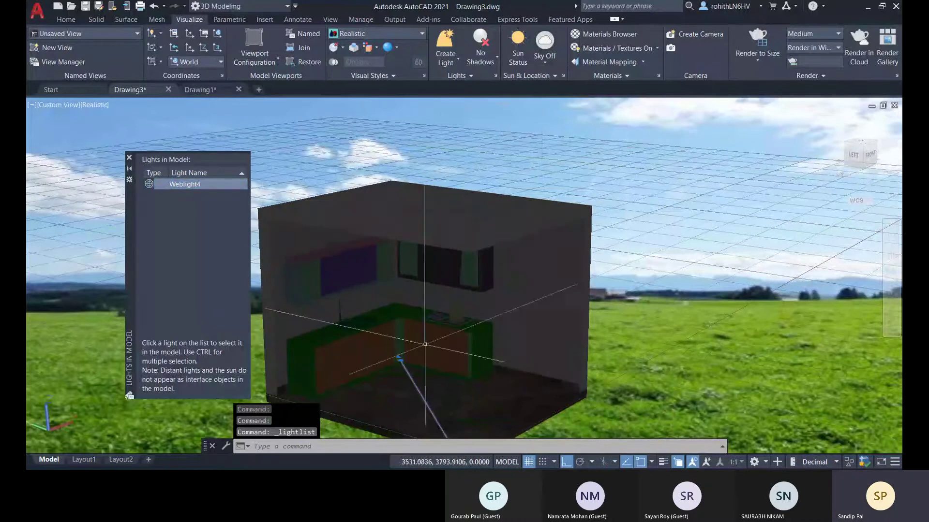
{"action": "middle_click_drag", "start_coordinate": [427, 355], "coordinate": [413, 255]}
{"action": "scroll", "coordinate": [517, 339], "scroll_direction": "down", "scroll_amount": 3}
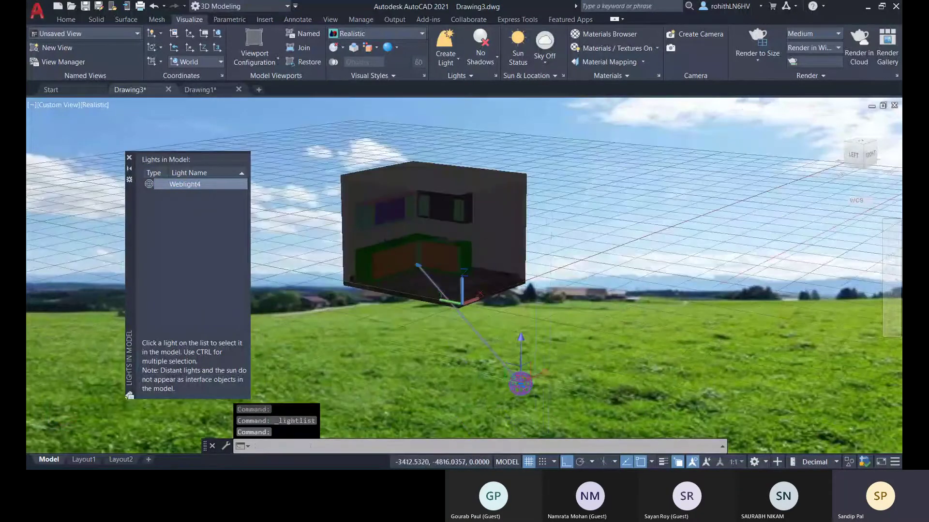
{"action": "middle_click_drag", "start_coordinate": [535, 384], "coordinate": [713, 345], "text": "shift"}
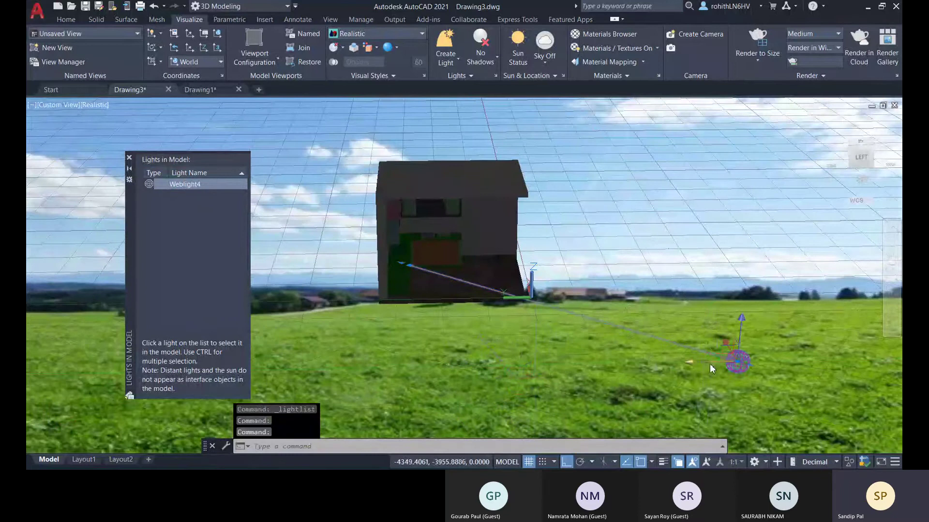
{"action": "left_click", "coordinate": [736, 362]}
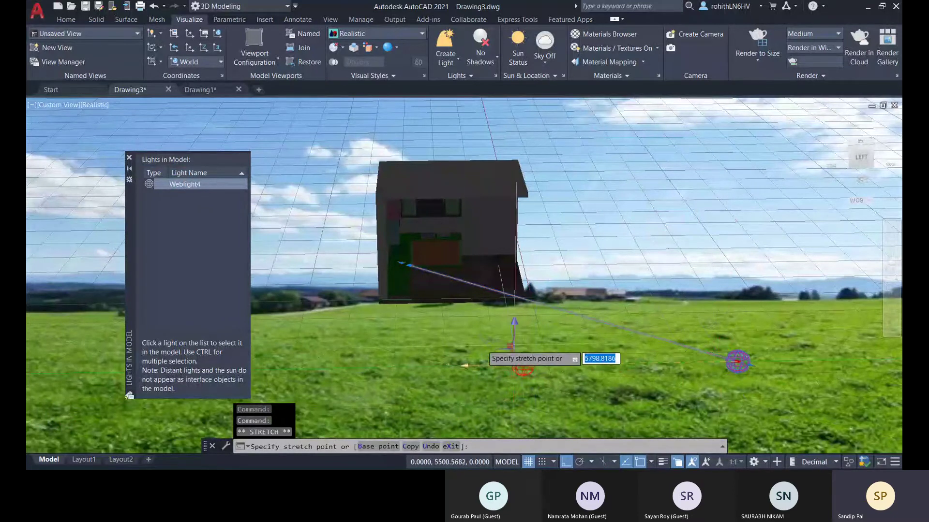
{"action": "middle_click_drag", "start_coordinate": [448, 365], "coordinate": [436, 330], "text": "shift"}
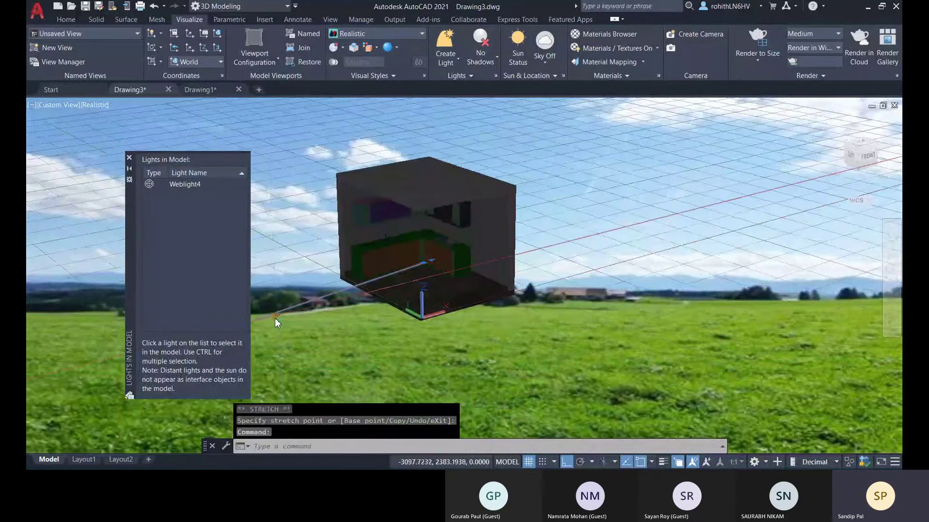
{"action": "left_click", "coordinate": [419, 279]}
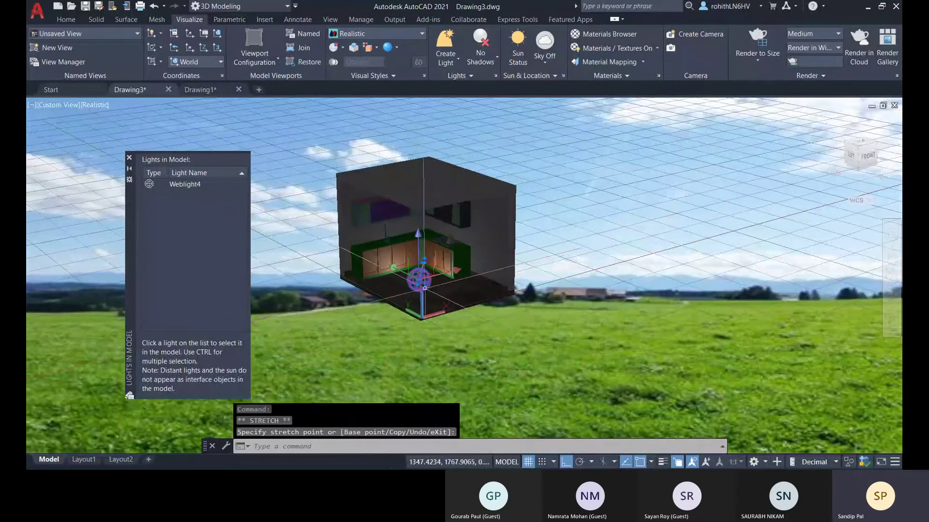
- Raise Weblight4's source vertically to above the countertop height
{"action": "left_click", "coordinate": [417, 241]}
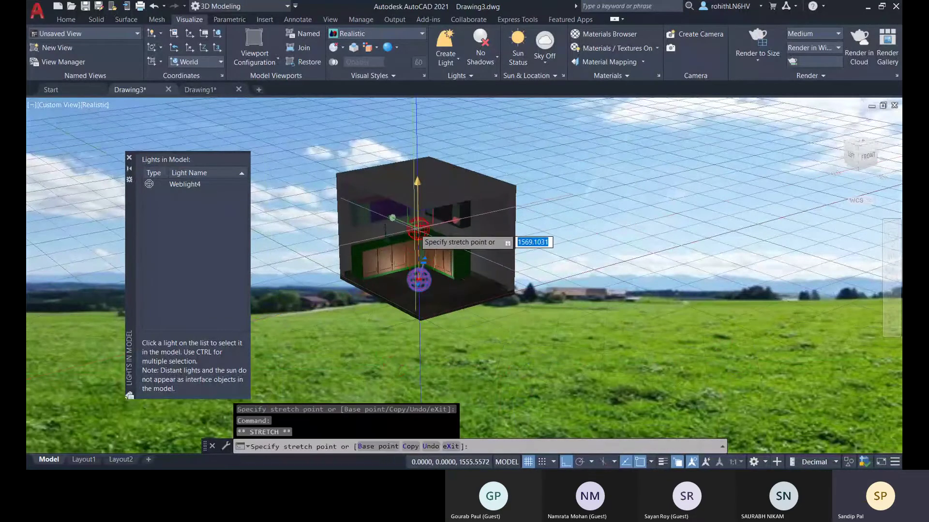
{"action": "middle_click_drag", "start_coordinate": [416, 259], "coordinate": [511, 263], "text": "shift"}
{"action": "scroll", "coordinate": [477, 238], "scroll_direction": "up", "scroll_amount": 3}
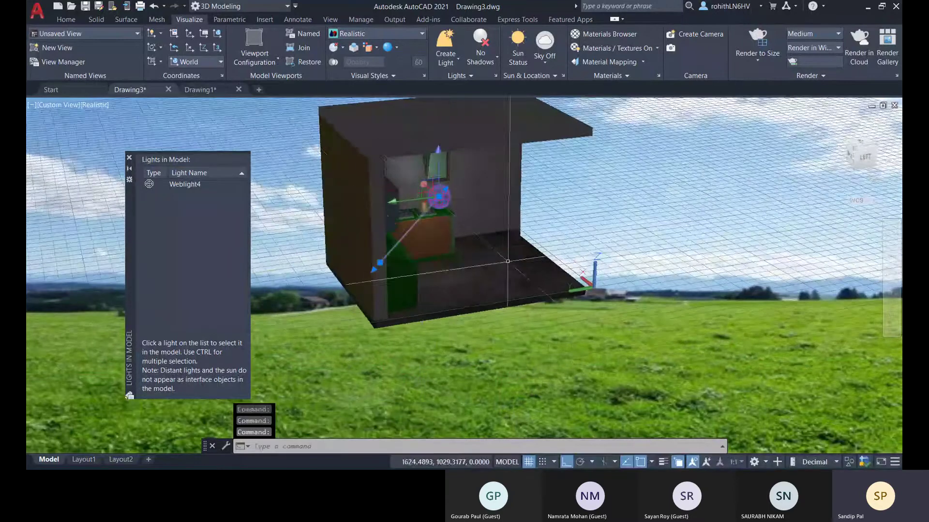
- Move Weblight4's target down below the floor and away from the base cabinets toward the middle of the room
{"action": "middle_click_drag", "start_coordinate": [419, 249], "coordinate": [391, 259], "text": "shift"}
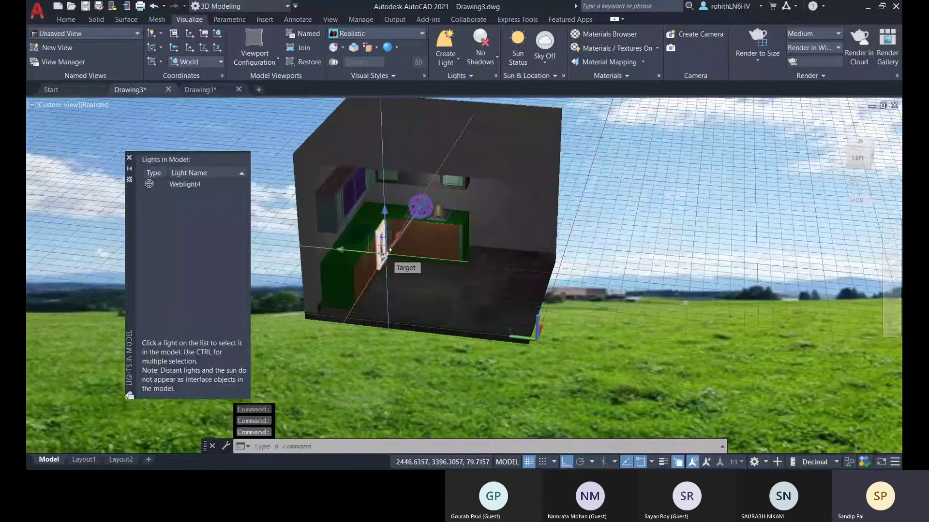
{"action": "left_click", "coordinate": [386, 253]}
{"action": "left_click", "coordinate": [425, 275]}
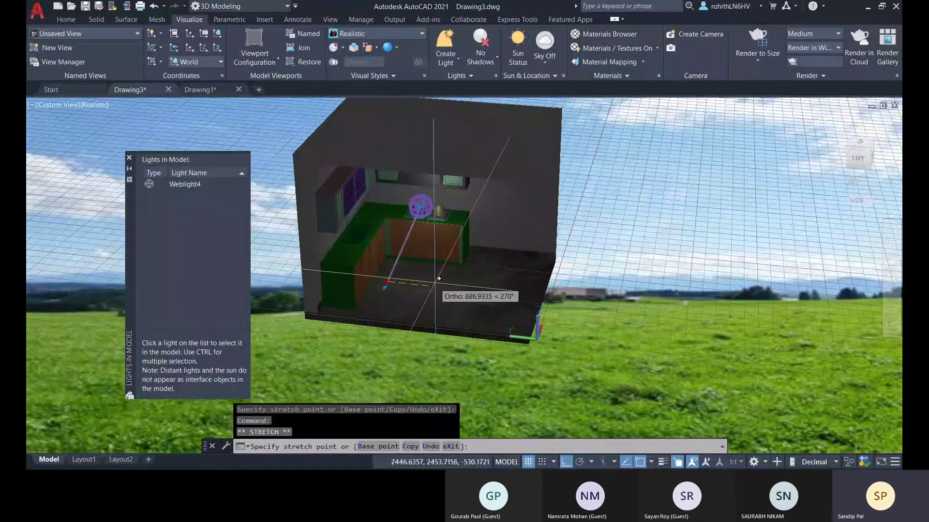
{"action": "middle_click_drag", "start_coordinate": [441, 285], "coordinate": [483, 290], "text": "shift"}
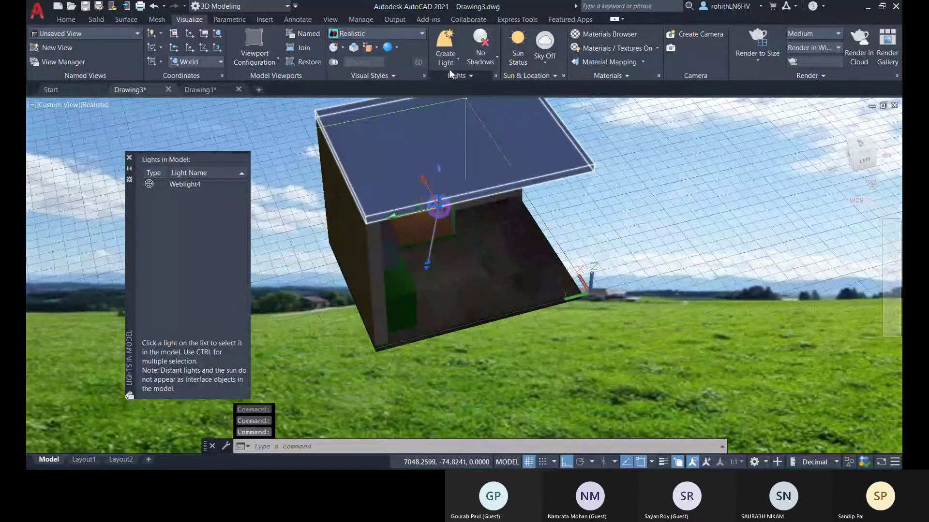
{"action": "left_click", "coordinate": [429, 256]}
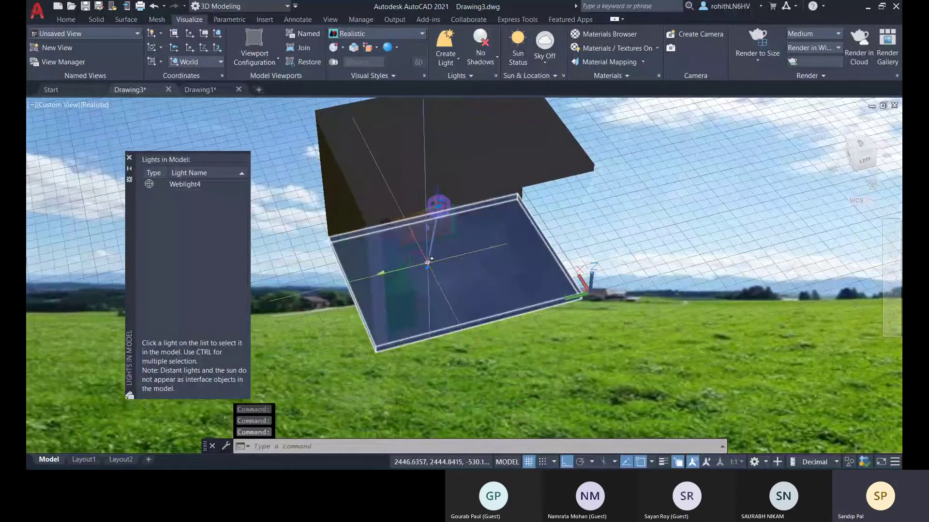
{"action": "middle_click_drag", "start_coordinate": [490, 274], "coordinate": [363, 213], "text": "shift"}
- Raise Weblight4's source vertically toward the ceiling, in front of the wall cabinets
{"action": "left_click", "coordinate": [397, 199]}
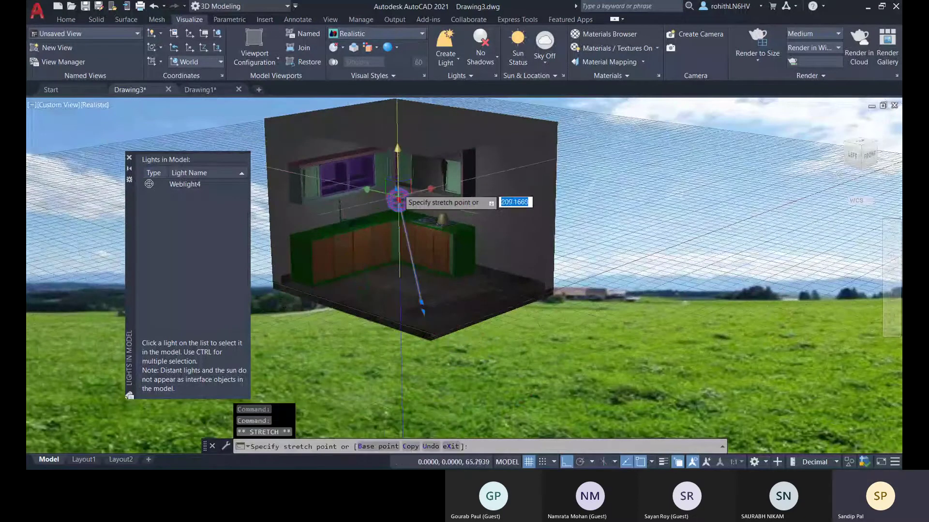
{"action": "left_click", "coordinate": [398, 161]}
{"action": "middle_click_drag", "start_coordinate": [448, 206], "coordinate": [429, 138], "text": "shift"}
{"action": "left_click", "coordinate": [402, 161]}
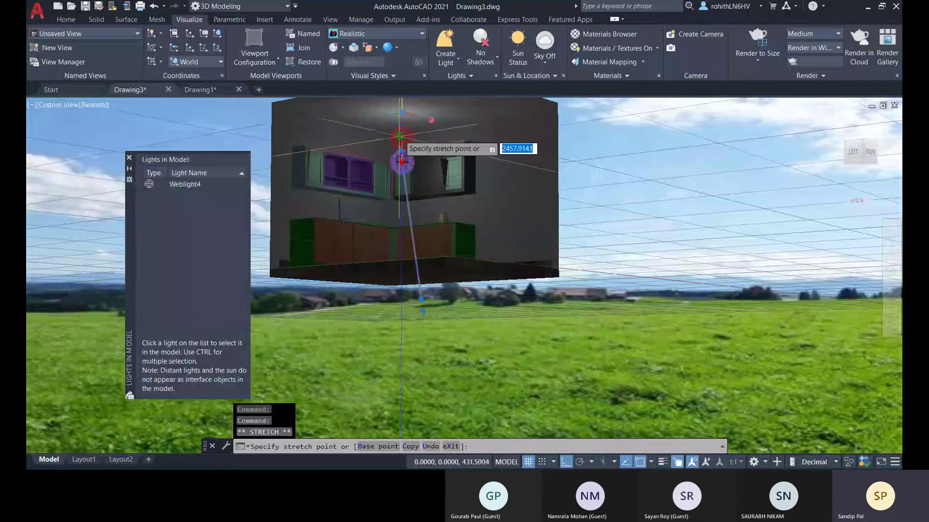
{"action": "scroll", "coordinate": [402, 129], "scroll_direction": "up", "scroll_amount": 6}
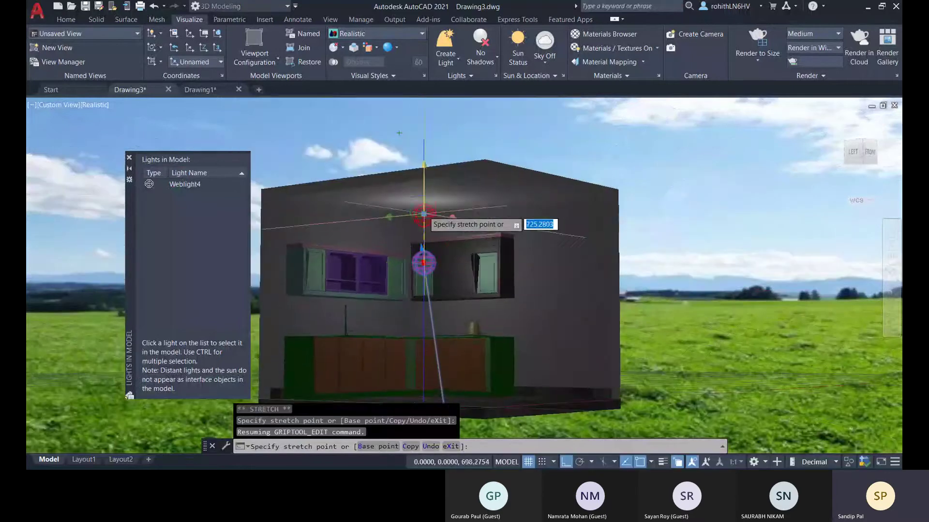
{"action": "scroll", "coordinate": [396, 169], "scroll_direction": "up", "scroll_amount": 3}
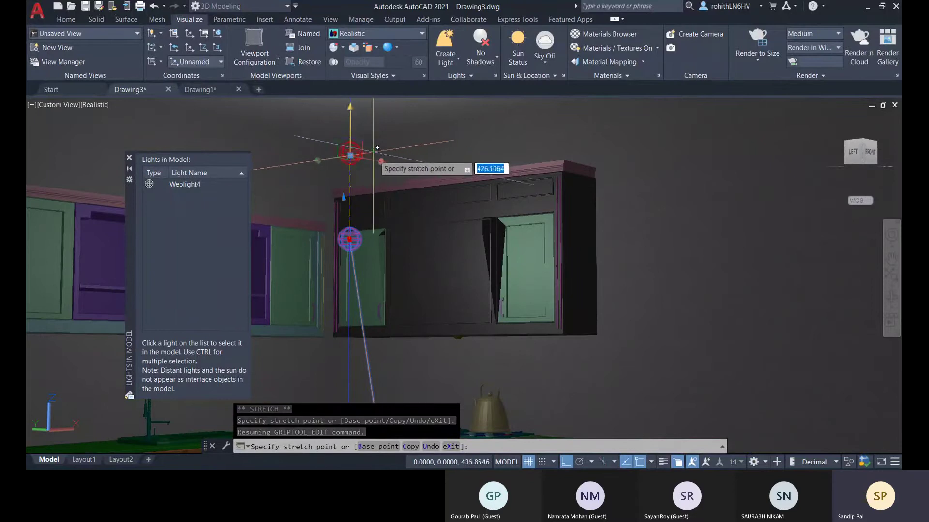
{"action": "middle_click_drag", "start_coordinate": [380, 154], "coordinate": [476, 237], "text": "shift"}
{"action": "key", "text": "Escape"}
{"action": "key", "text": "Escape"}
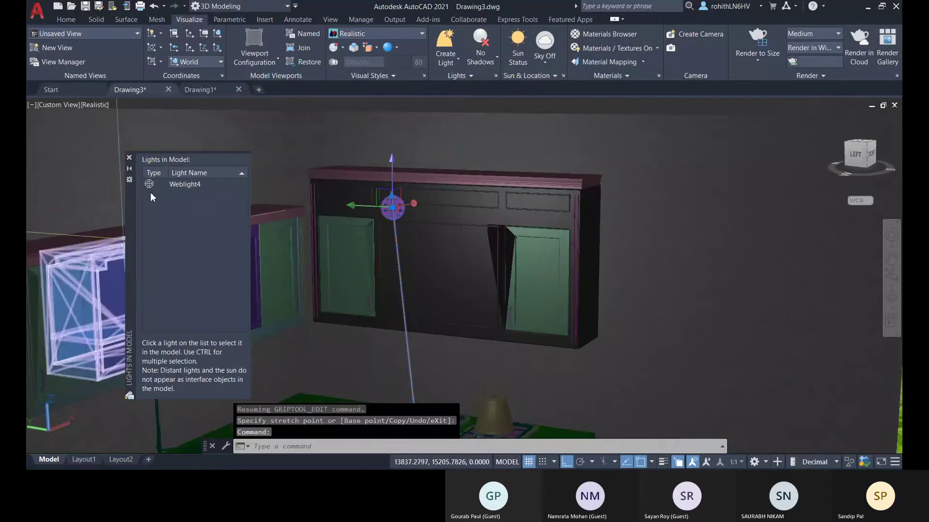
- Open the properties of Weblight4 and close the list of lights in the model
{"action": "left_click", "coordinate": [172, 183]}
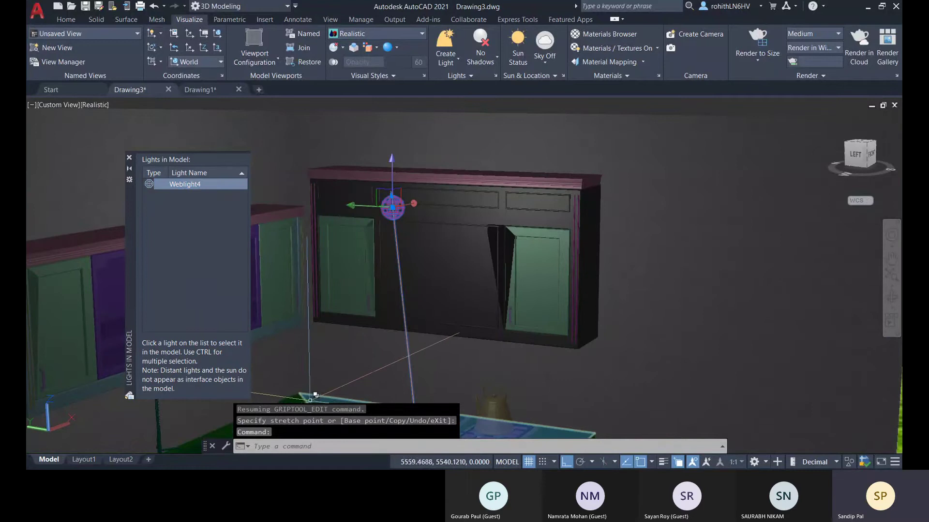
{"action": "key", "text": "ctrl+1"}
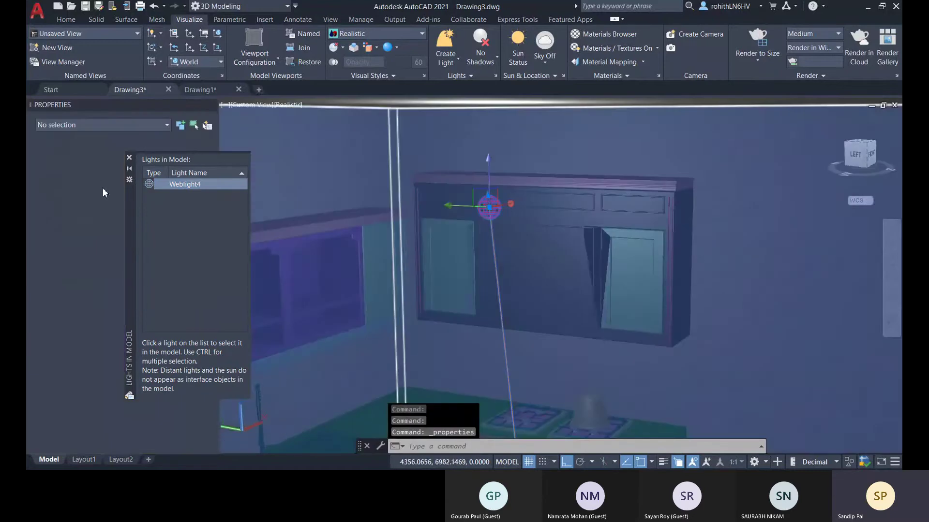
{"action": "left_click", "coordinate": [130, 158]}
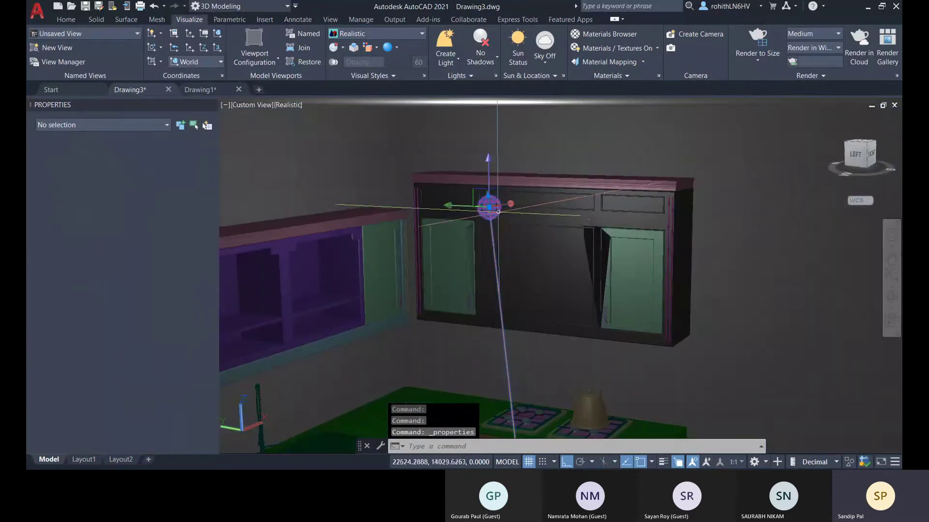
{"action": "left_click", "coordinate": [550, 259]}
{"action": "key", "text": "Escape"}
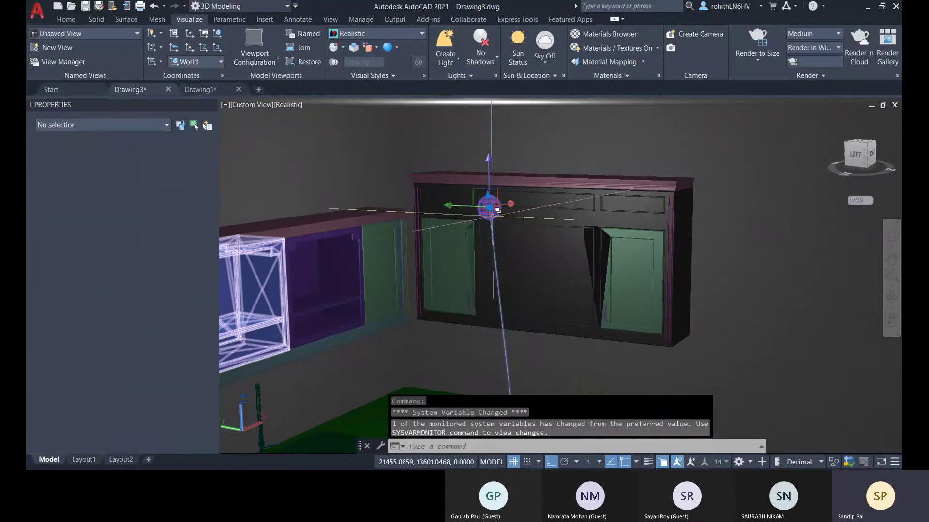
{"action": "left_click", "coordinate": [515, 230]}
{"action": "left_click", "coordinate": [531, 249]}
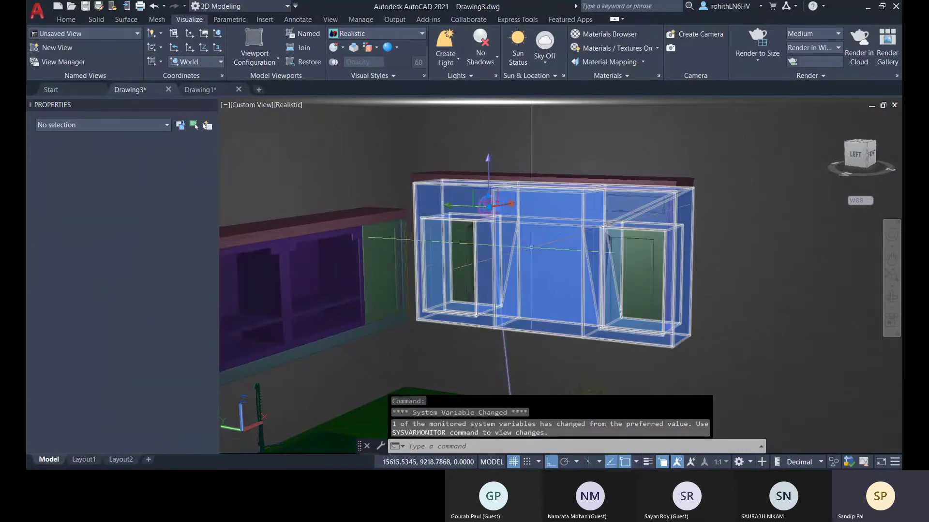
{"action": "key", "text": "Escape"}
{"action": "scroll", "coordinate": [318, 258], "scroll_direction": "down", "scroll_amount": 5}
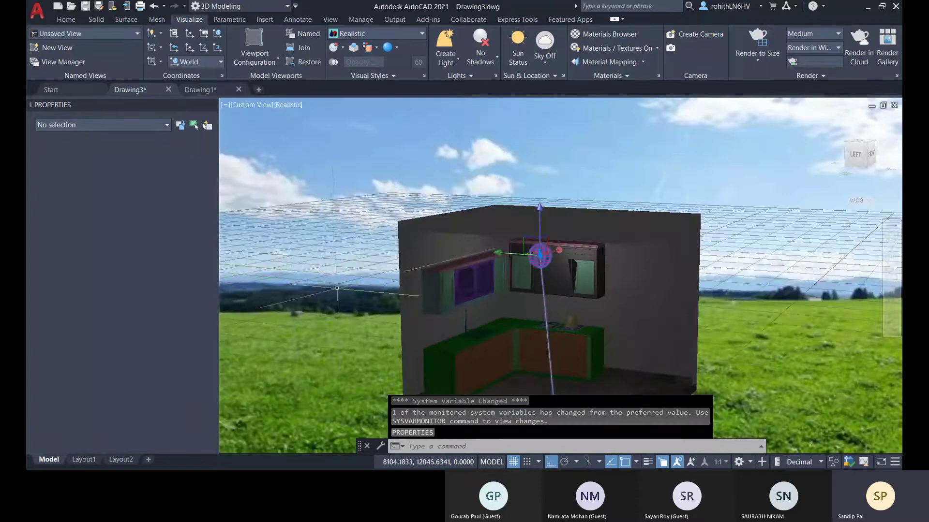
{"action": "middle_click_drag", "start_coordinate": [315, 255], "coordinate": [318, 257]}
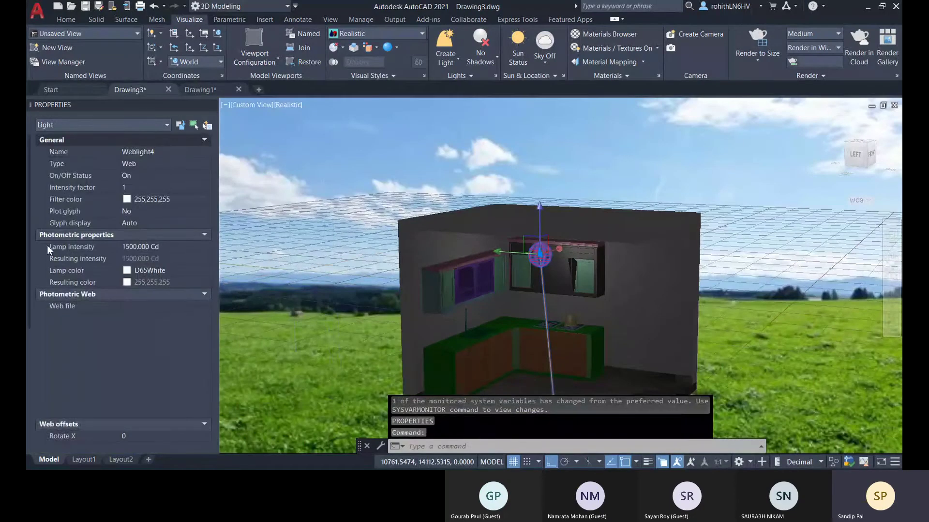
- Set Weblight4's lamp intensity to 15000 Cd
{"action": "left_click", "coordinate": [131, 249]}
{"action": "type", "text": "0"}
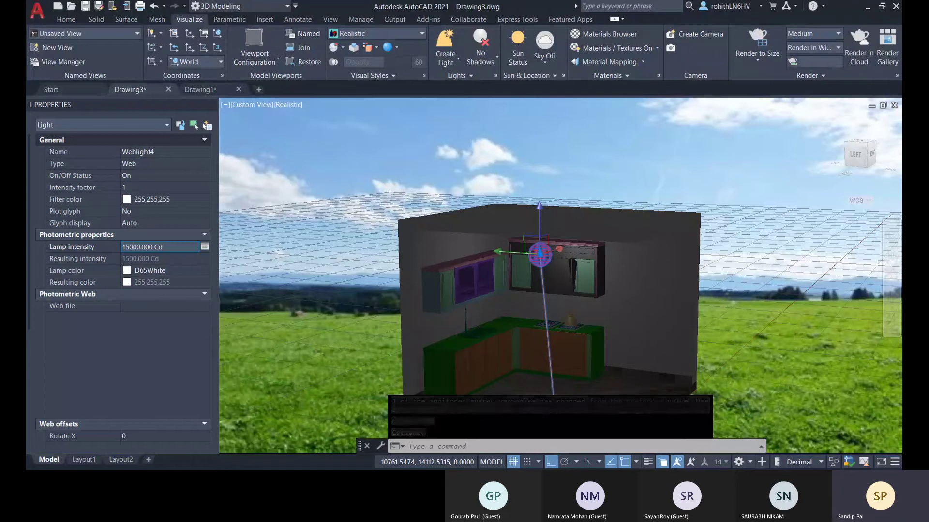
{"action": "key", "text": "Return"}
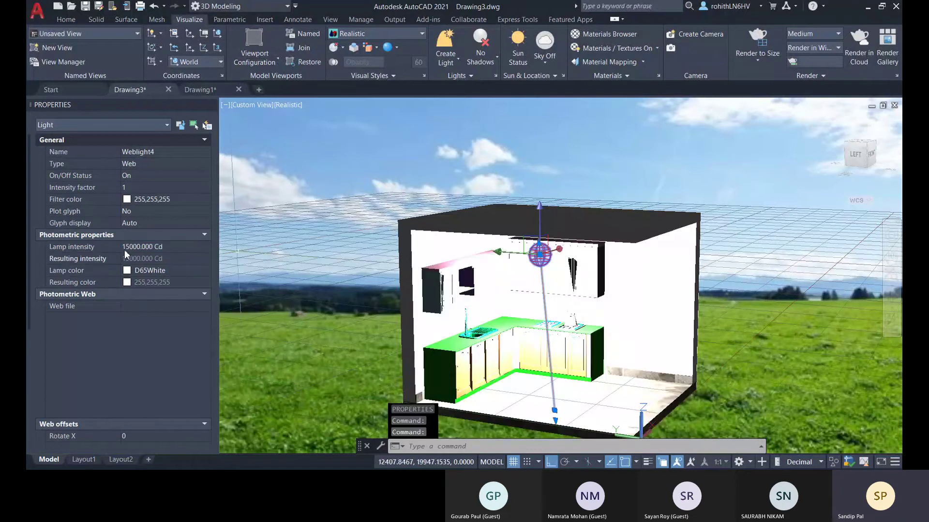
- Set Weblight4's lamp intensity to 5000 Cd and check the lighting on the cabinets and walls
{"action": "left_click", "coordinate": [124, 249]}
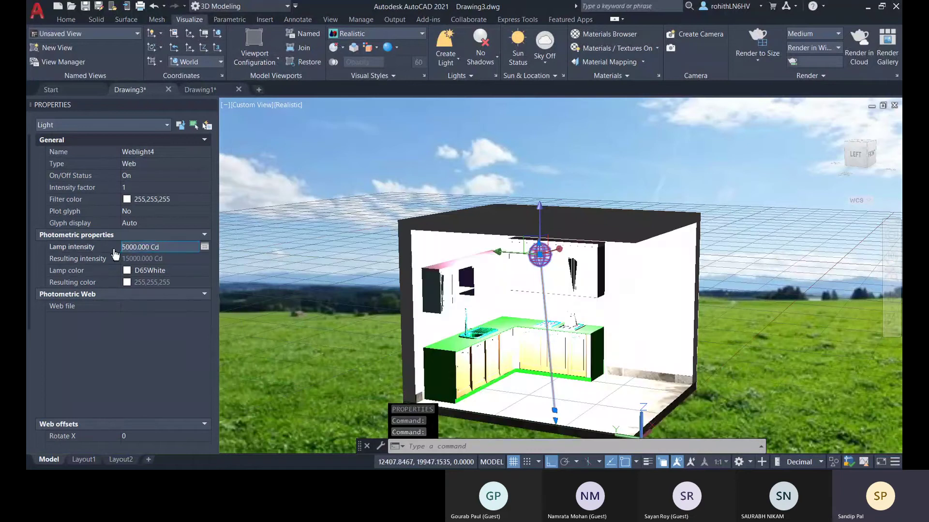
{"action": "key", "text": "Return"}
{"action": "mouse_move", "coordinate": [597, 306]}
{"action": "middle_mouse_down", "text": "shift"}
{"action": "mouse_move", "coordinate": [714, 289]}
{"action": "mouse_move", "coordinate": [600, 316]}
{"action": "middle_mouse_up", "text": "shift"}
{"action": "left_click", "coordinate": [518, 253]}
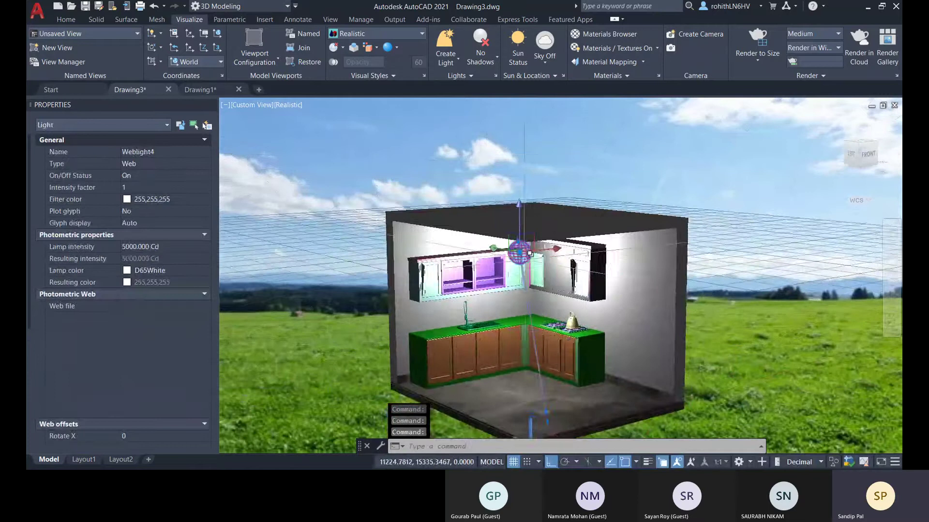
{"action": "scroll", "coordinate": [551, 274], "scroll_direction": "up", "scroll_amount": 3}
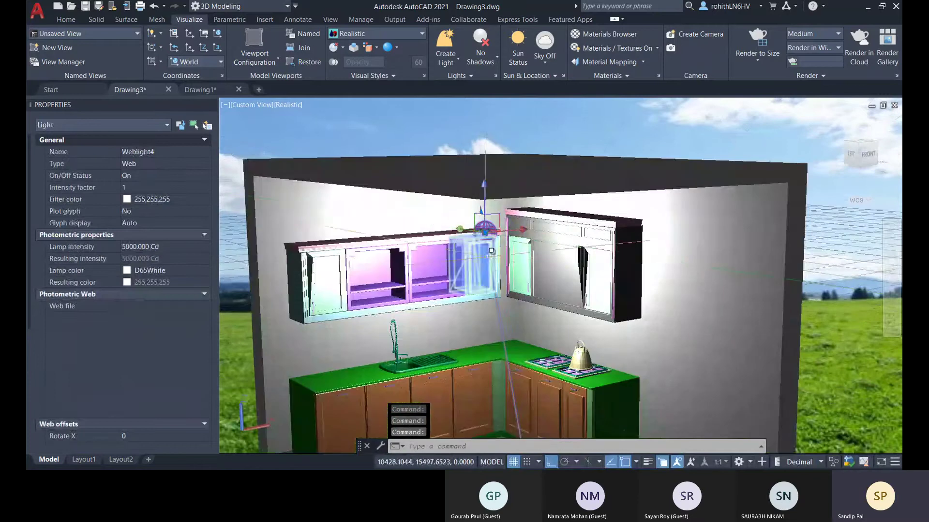
{"action": "scroll", "coordinate": [491, 251], "scroll_direction": "down", "scroll_amount": 3}
{"action": "middle_click_drag", "start_coordinate": [491, 251], "coordinate": [529, 286], "text": "shift"}
- Set Weblight4's lamp intensity to 2000 Cd
{"action": "scroll", "coordinate": [535, 289], "scroll_direction": "up", "scroll_amount": 2}
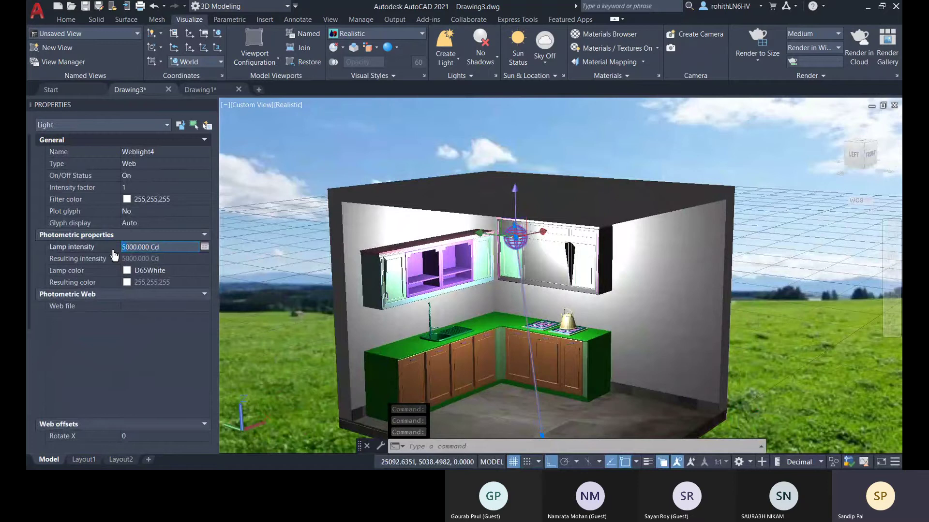
{"action": "key", "text": "Return"}
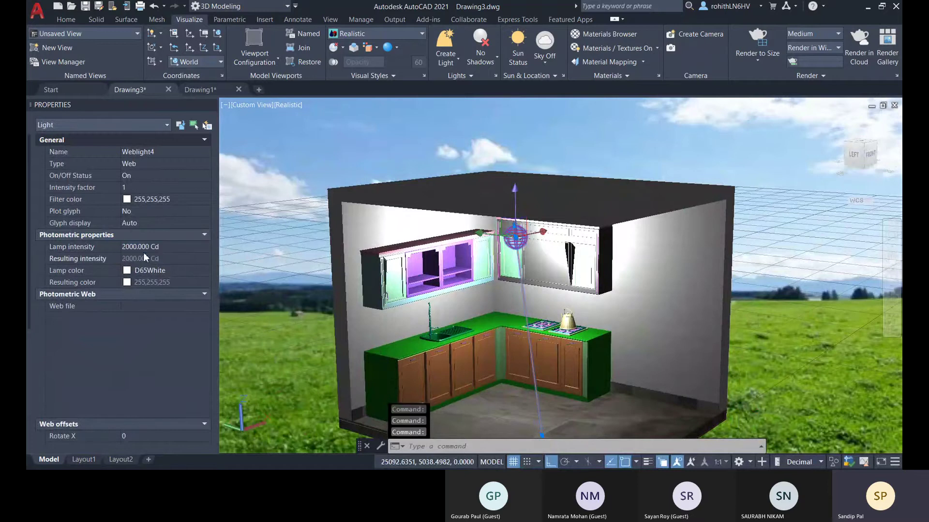
{"action": "middle_click_drag", "start_coordinate": [484, 300], "coordinate": [503, 291], "text": "shift"}
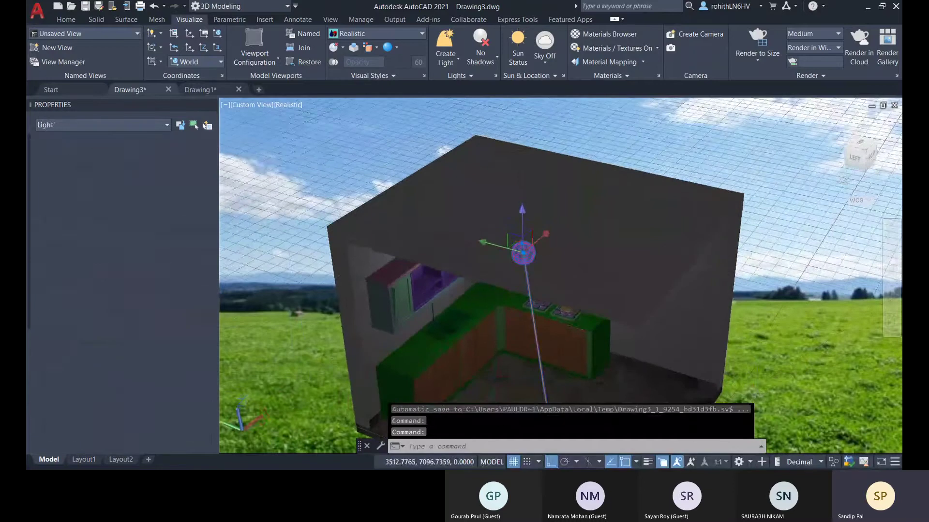
{"action": "left_click", "coordinate": [524, 252]}
{"action": "left_click", "coordinate": [210, 106]}
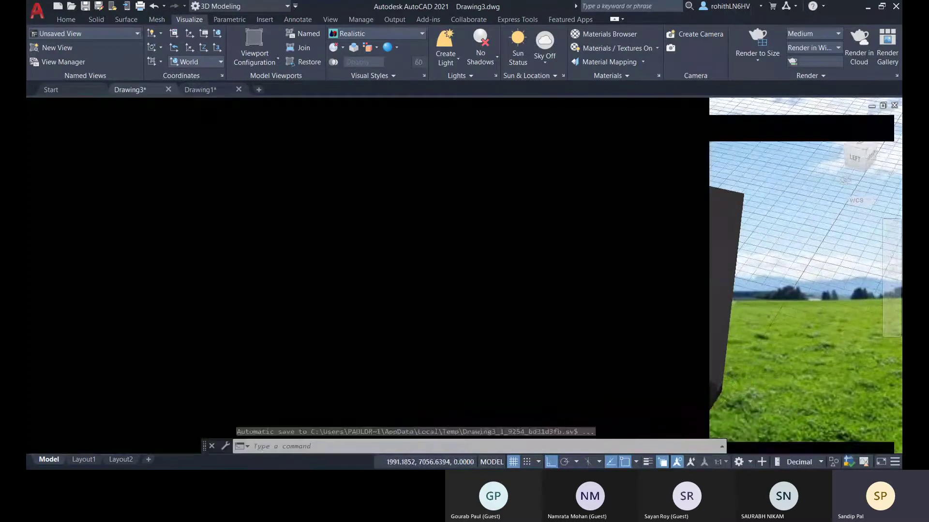
{"action": "middle_click_drag", "start_coordinate": [494, 366], "coordinate": [497, 331]}
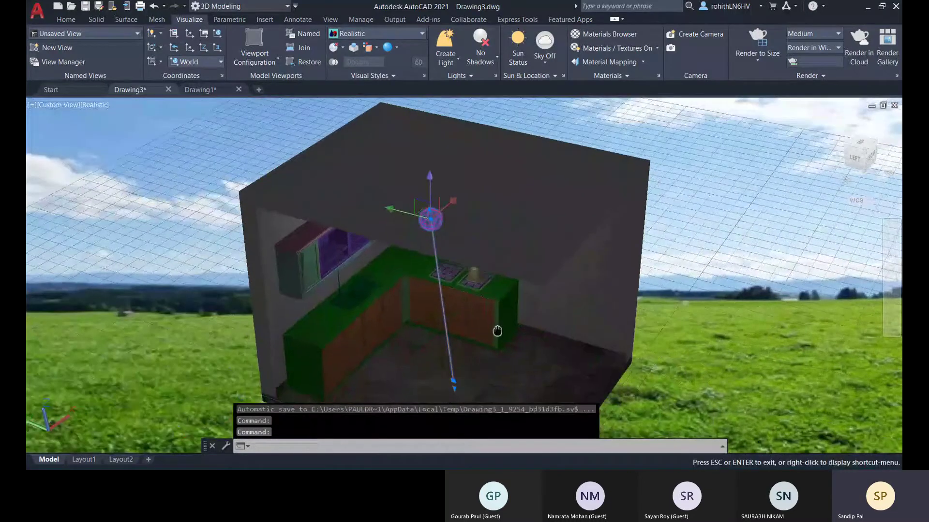
{"action": "right_click", "coordinate": [454, 379]}
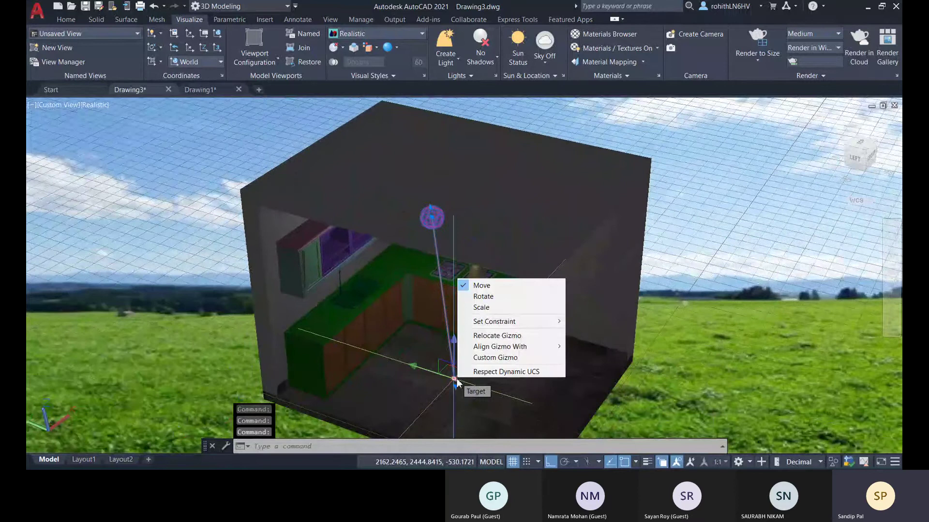
{"action": "left_click", "coordinate": [454, 379]}
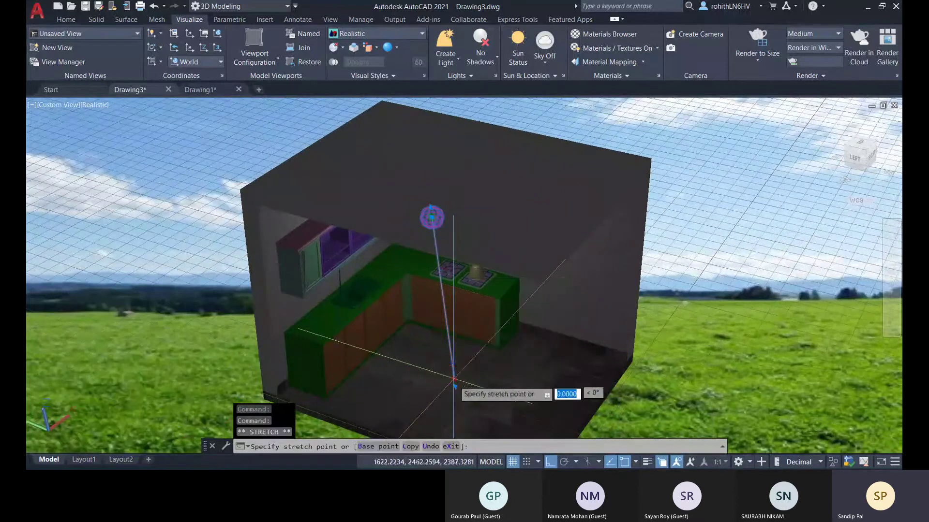
{"action": "key", "text": "Escape"}
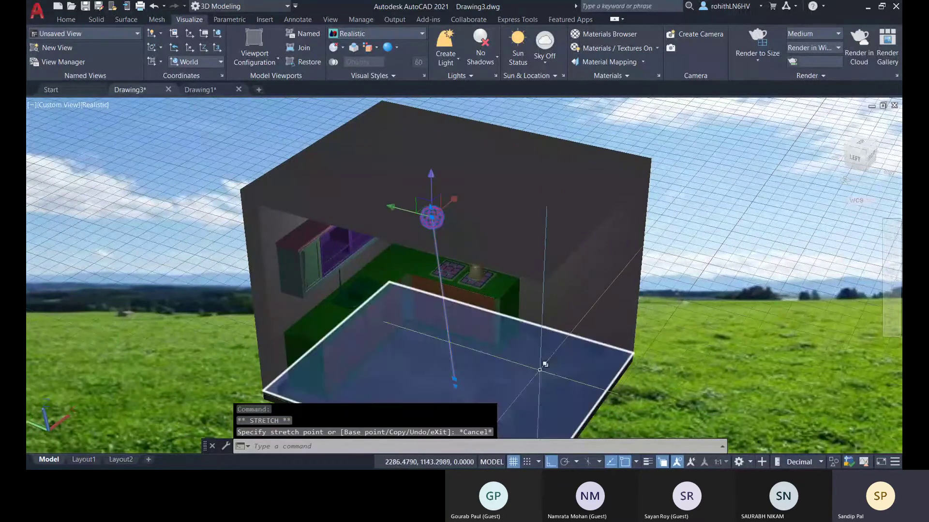
- Check Weblight4's light type in its properties, close the properties and deselect the light
{"action": "key", "text": "ctrl+1"}
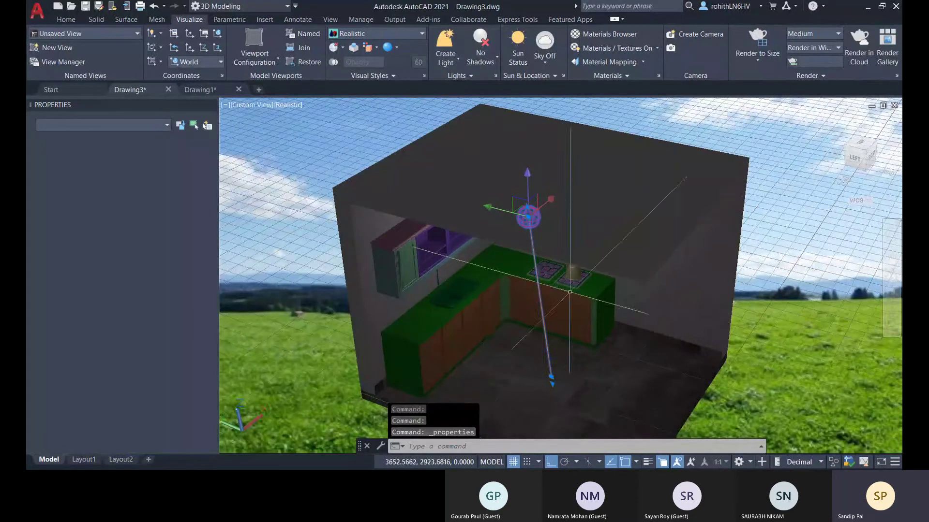
{"action": "middle_click_drag", "start_coordinate": [574, 282], "coordinate": [575, 251], "text": "shift"}
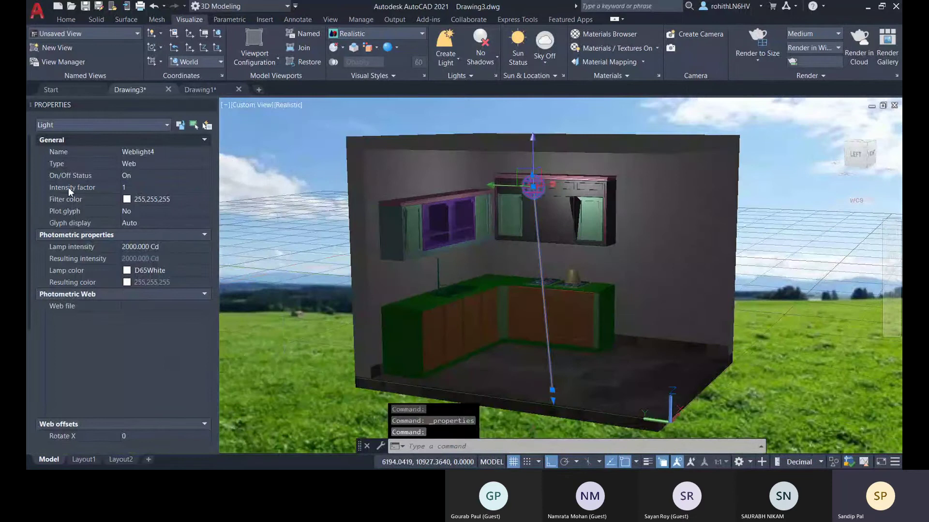
{"action": "left_click", "coordinate": [157, 164]}
{"action": "left_click", "coordinate": [164, 164]}
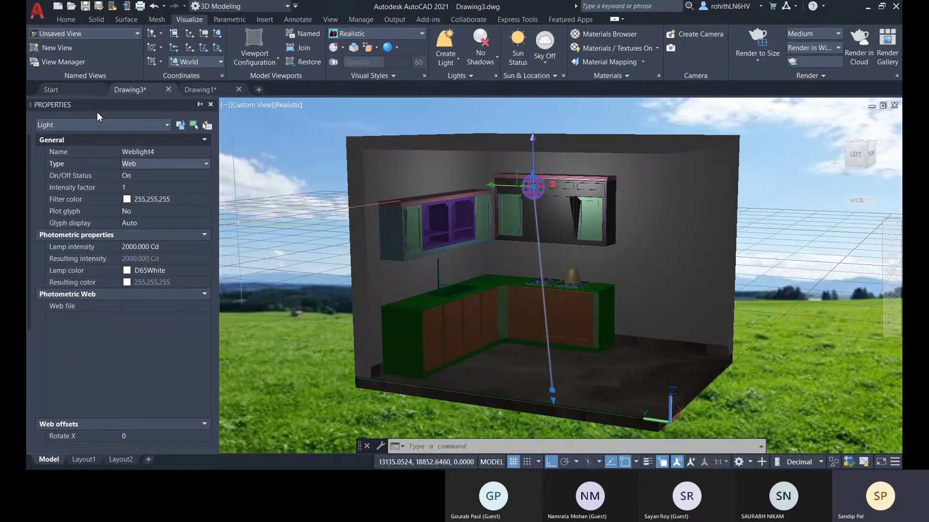
{"action": "left_click", "coordinate": [210, 105]}
{"action": "key", "text": "Escape"}
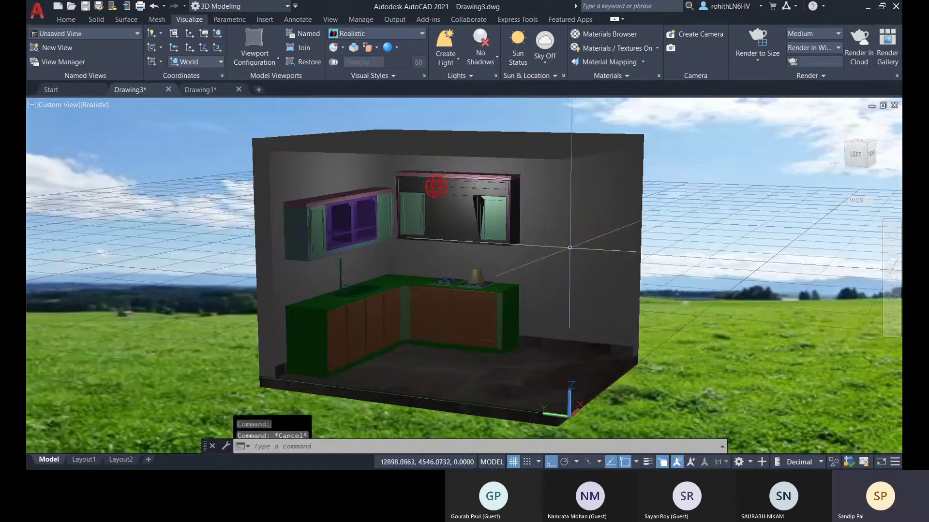
- In the Left view, raise Weblight4's source vertically to just below the ceiling
{"action": "middle_click_drag", "start_coordinate": [479, 234], "coordinate": [481, 261], "text": "shift"}
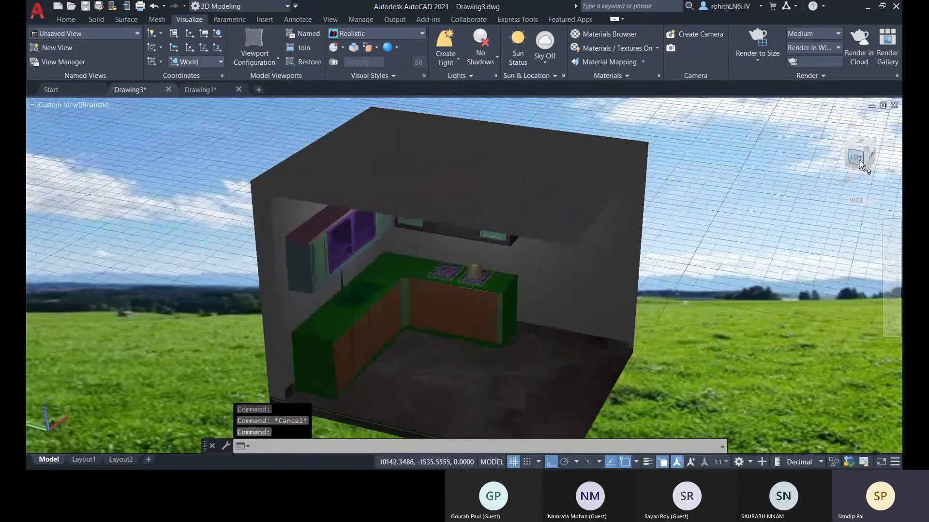
{"action": "left_click", "coordinate": [859, 161]}
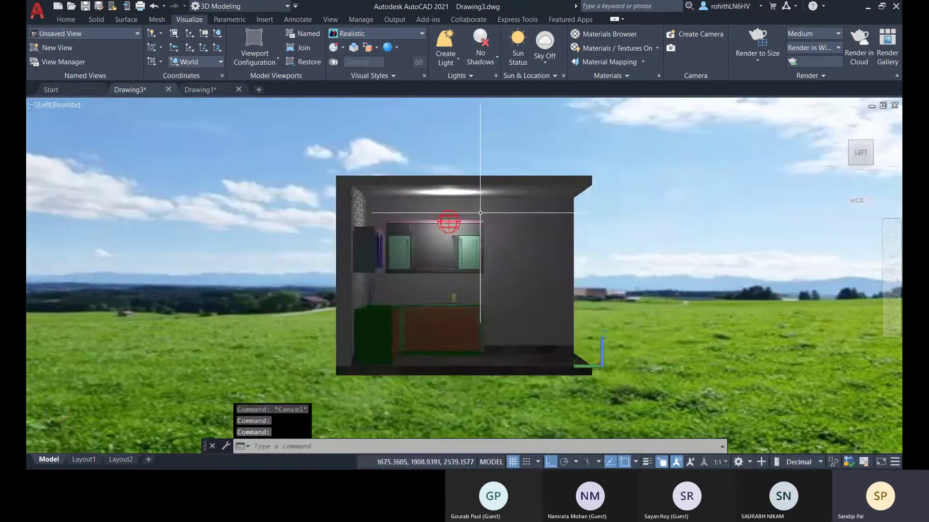
{"action": "left_click", "coordinate": [450, 209]}
{"action": "left_click", "coordinate": [504, 255]}
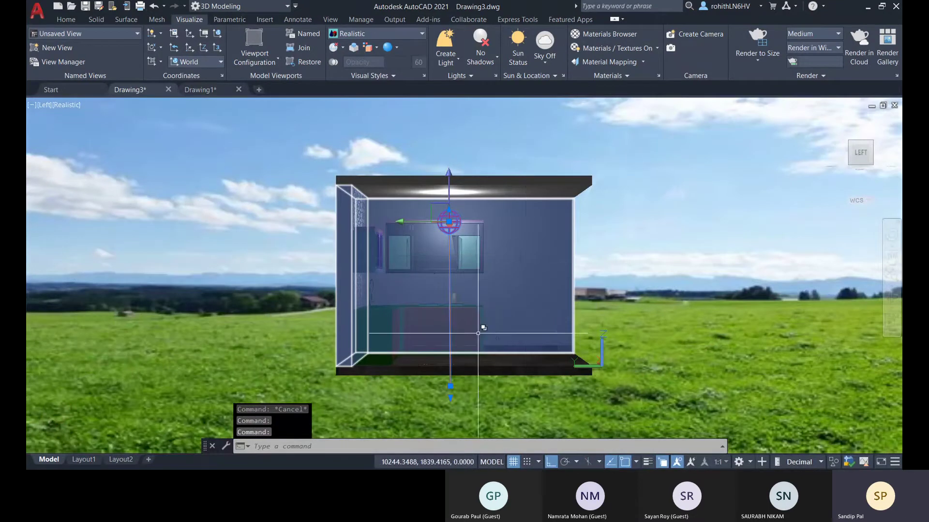
{"action": "left_click", "coordinate": [449, 222]}
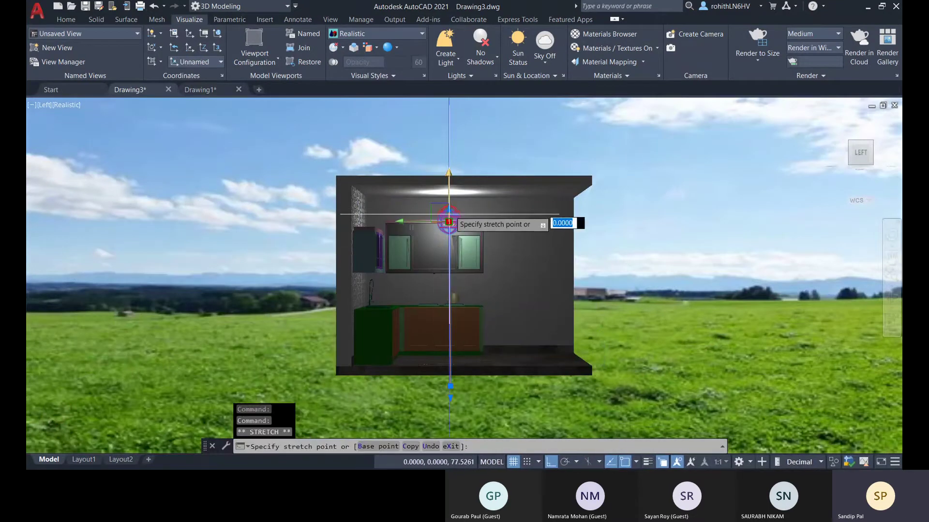
{"action": "left_click", "coordinate": [448, 204]}
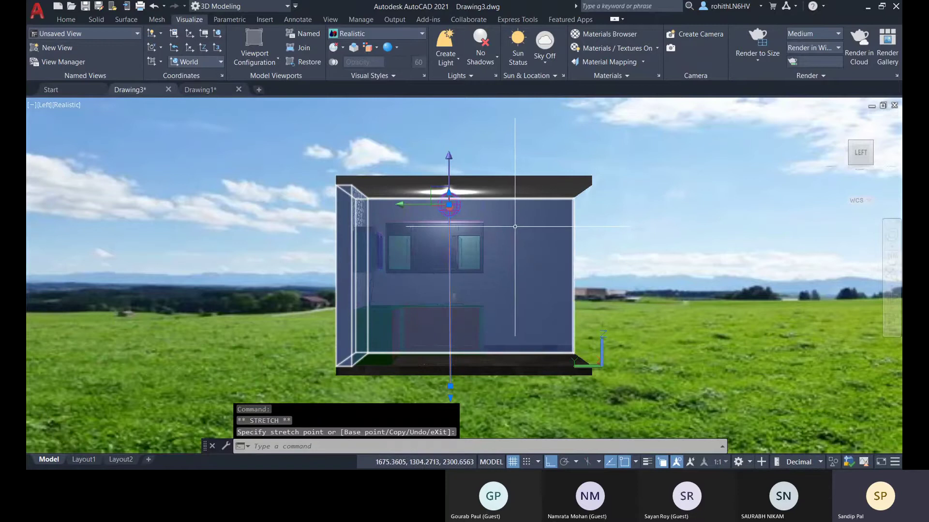
- From above, move Weblight4's source horizontally to near the outer end of the wall cabinets with the open shelves, leaving the target in place
{"action": "middle_click_drag", "start_coordinate": [520, 225], "coordinate": [421, 323], "text": "shift"}
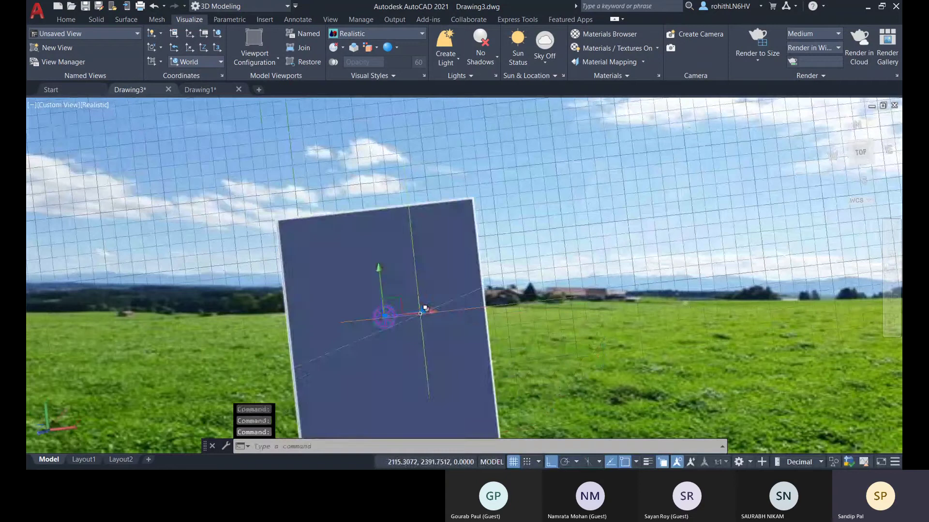
{"action": "left_click", "coordinate": [423, 311]}
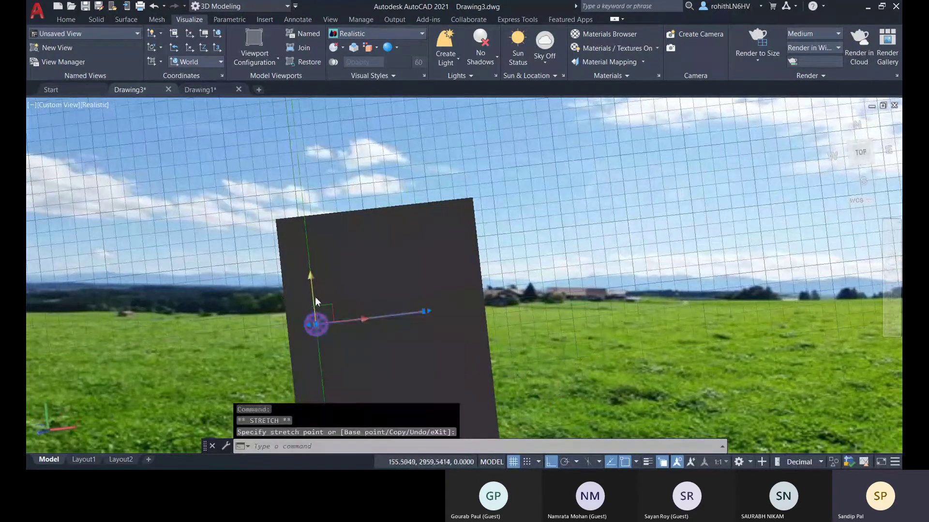
{"action": "left_click", "coordinate": [310, 272]}
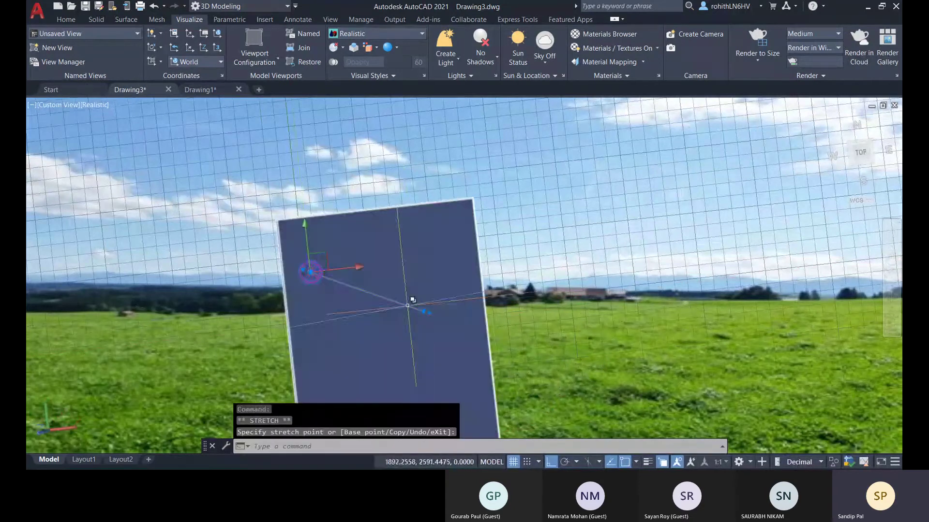
{"action": "key", "text": "Escape"}
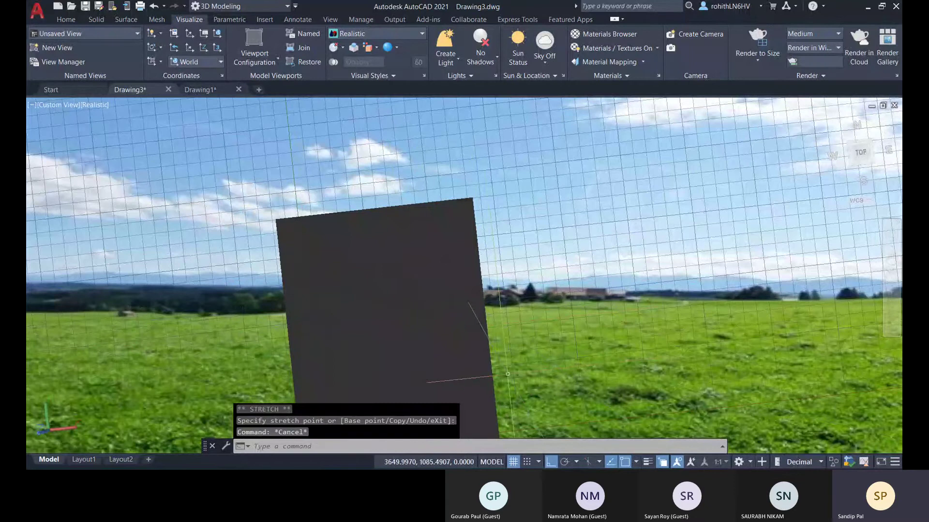
- Copy Weblight4 from its source point to the inner corner of the room, above where the wall cabinets meet
{"action": "middle_click_drag", "start_coordinate": [363, 292], "coordinate": [354, 226], "text": "shift"}
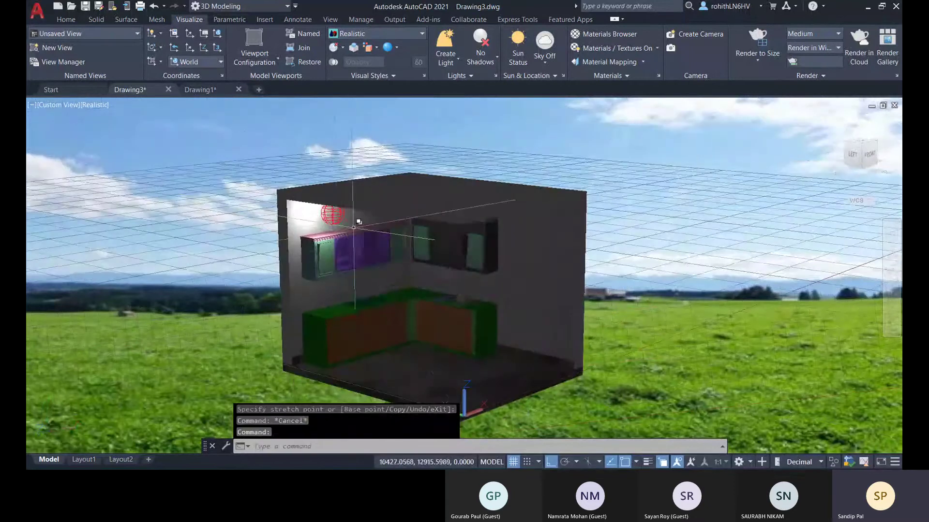
{"action": "left_click", "coordinate": [342, 212]}
{"action": "left_click", "coordinate": [425, 263]}
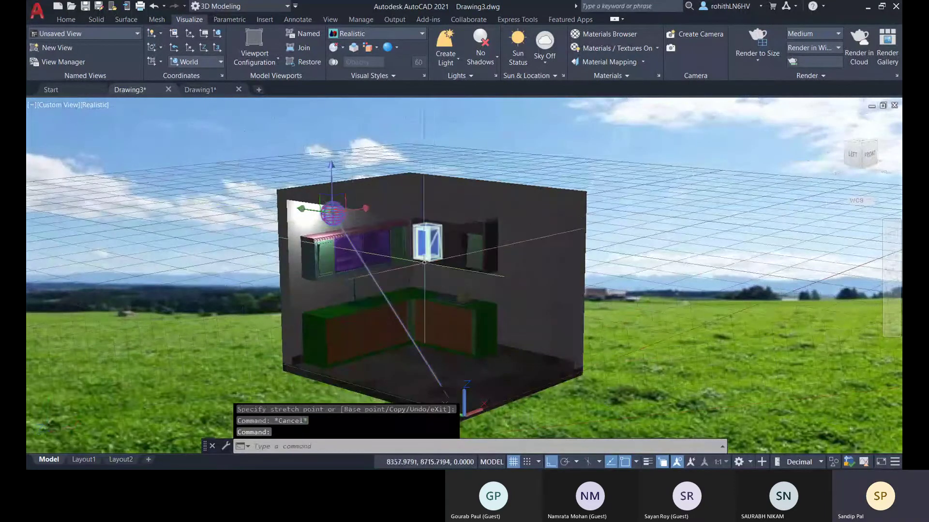
{"action": "middle_click_drag", "start_coordinate": [425, 263], "coordinate": [410, 333], "text": "shift"}
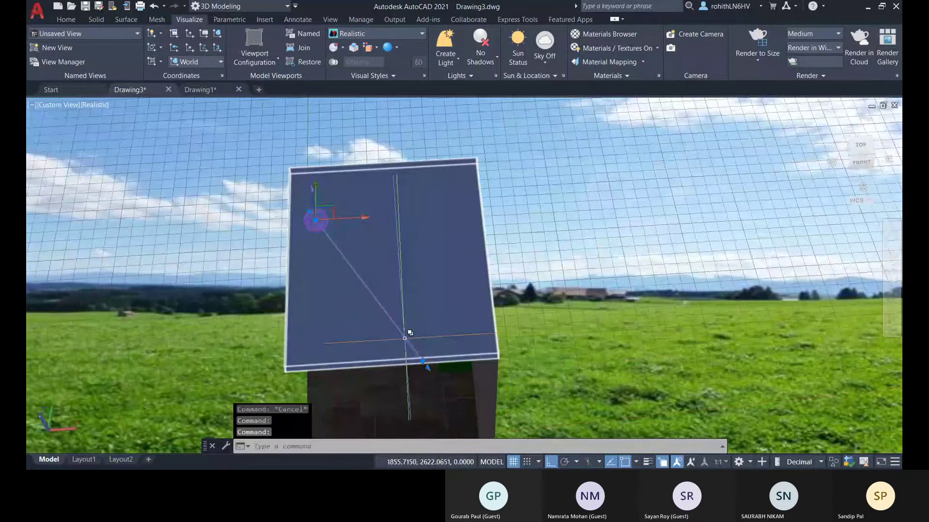
{"action": "type", "text": "co"}
{"action": "key", "text": "Return"}
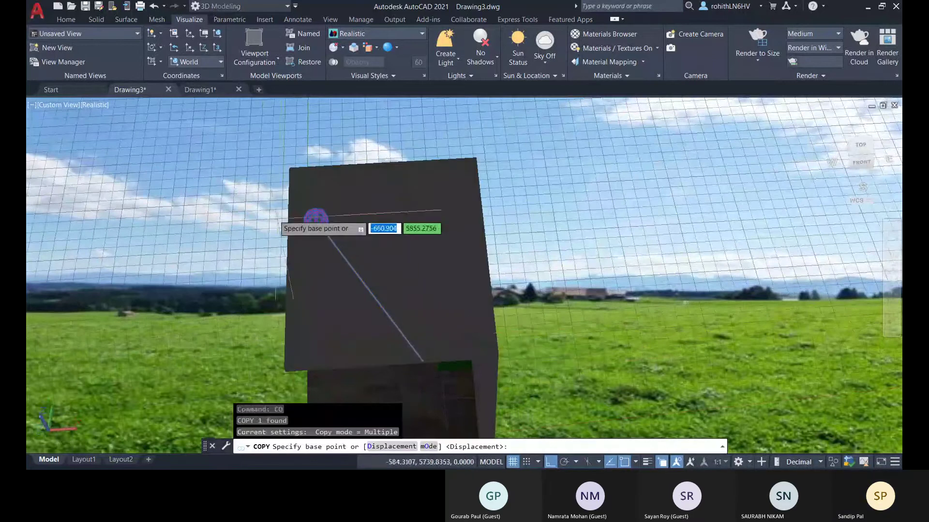
{"action": "left_click", "coordinate": [317, 218]}
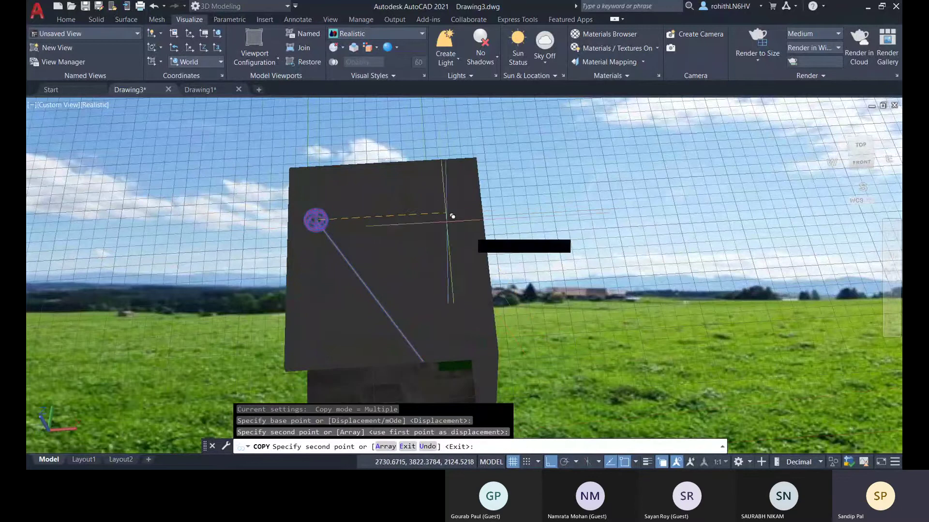
{"action": "left_click", "coordinate": [478, 297]}
{"action": "middle_click_drag", "start_coordinate": [479, 298], "coordinate": [544, 207], "text": "shift"}
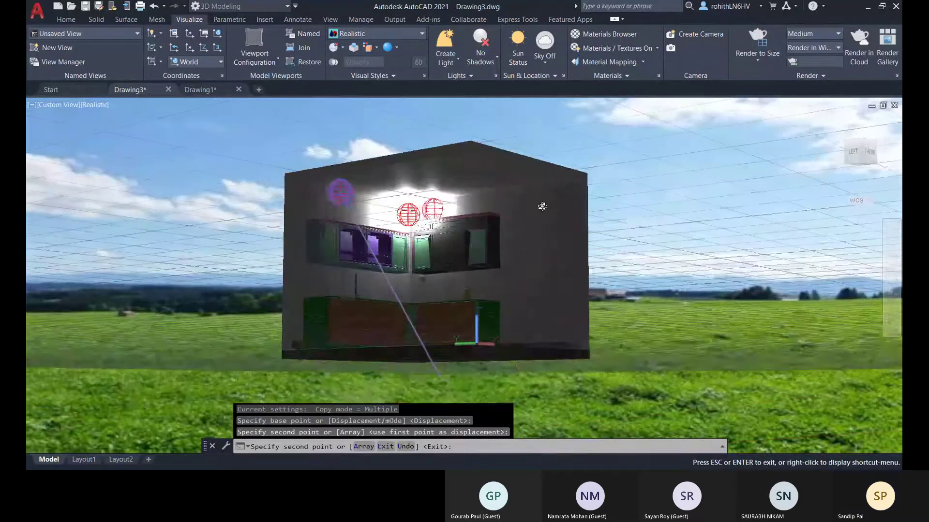
{"action": "key", "text": "Escape"}
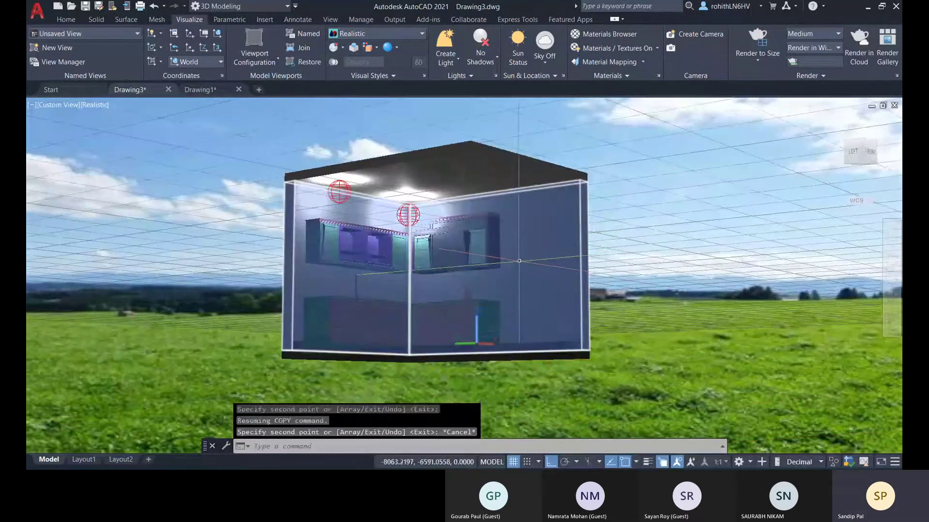
- Select the copied web light at the room corner and examine the lighting of the two lights from several angles
{"action": "mouse_move", "coordinate": [519, 261]}
{"action": "middle_mouse_down", "text": "shift"}
{"action": "mouse_move", "coordinate": [564, 261]}
{"action": "mouse_move", "coordinate": [568, 288]}
{"action": "mouse_move", "coordinate": [608, 262]}
{"action": "mouse_move", "coordinate": [518, 291]}
{"action": "mouse_move", "coordinate": [504, 261]}
{"action": "middle_mouse_up", "text": "shift"}
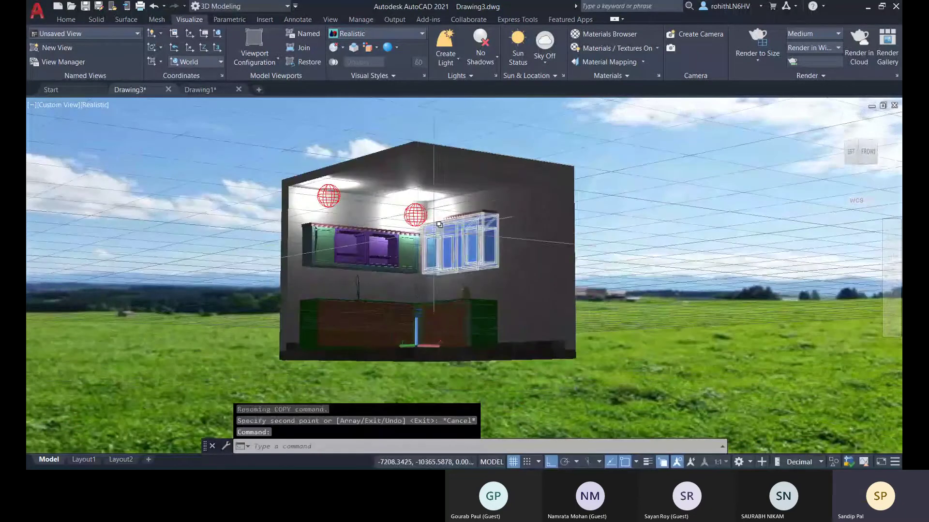
{"action": "left_click", "coordinate": [418, 208]}
{"action": "left_click", "coordinate": [461, 255]}
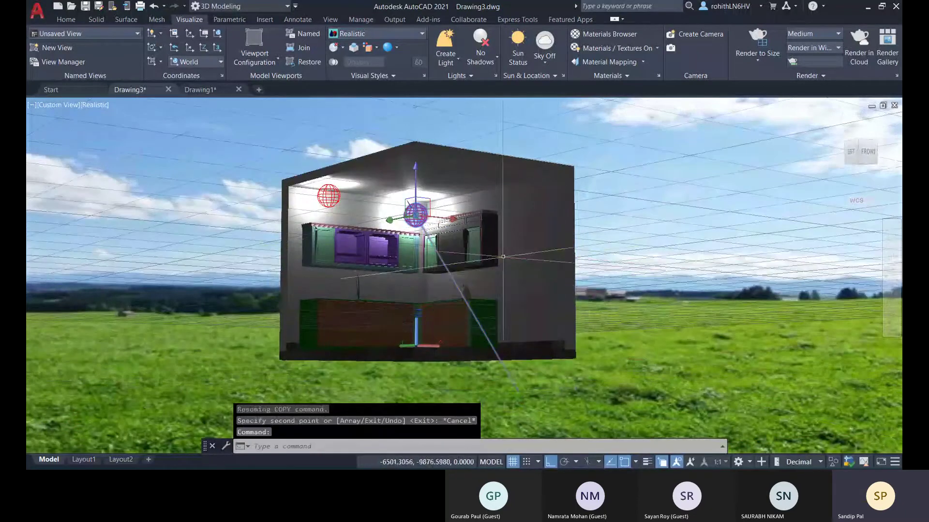
{"action": "middle_click_drag", "start_coordinate": [404, 267], "coordinate": [346, 217], "text": "shift"}
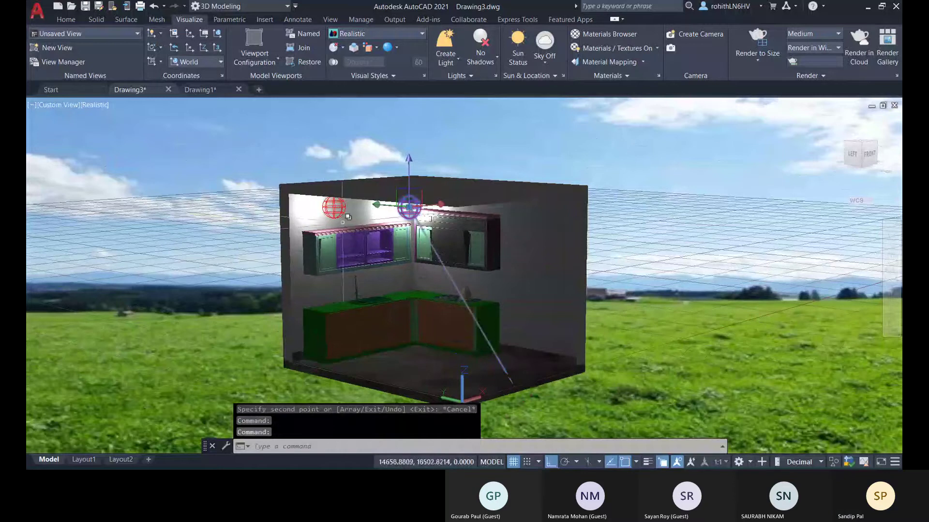
{"action": "middle_click_drag", "start_coordinate": [535, 252], "coordinate": [501, 223], "text": "shift"}
{"action": "key", "text": "Escape"}
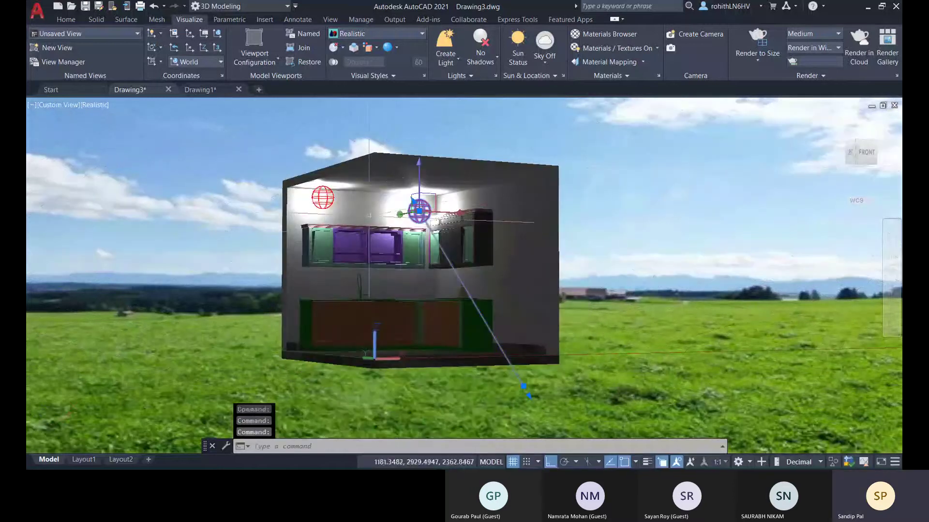
- Try to select both web lights together, choosing the light rather than the wall solid among overlapping objects
{"action": "left_click", "coordinate": [330, 190]}
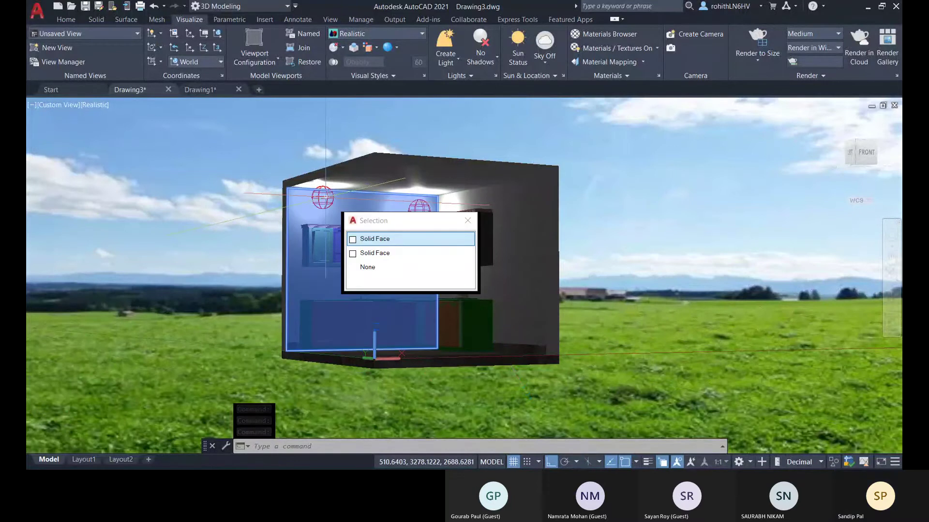
{"action": "left_click", "coordinate": [460, 225]}
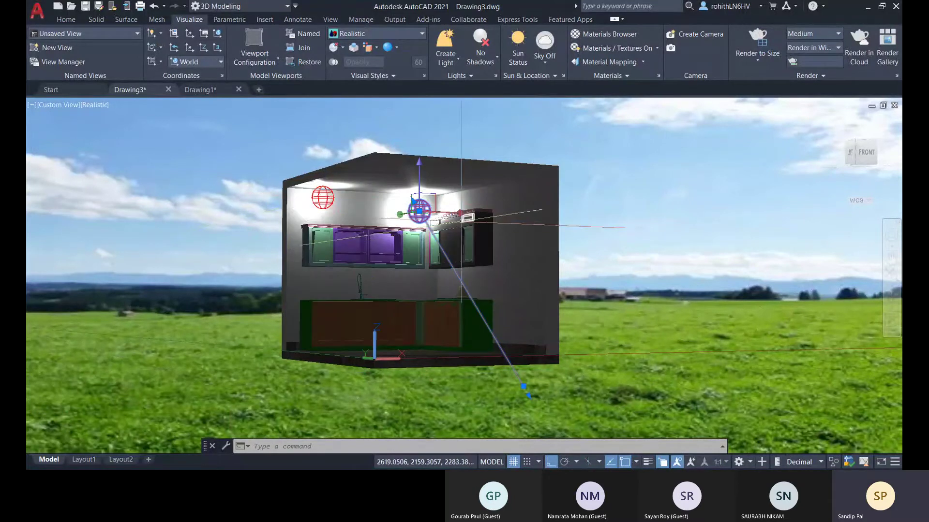
{"action": "left_click", "coordinate": [323, 199]}
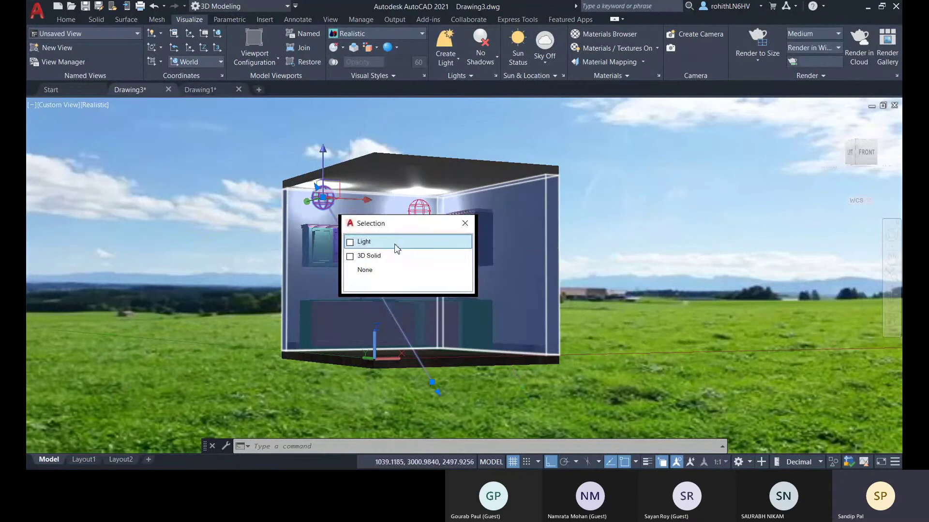
{"action": "left_click", "coordinate": [395, 245]}
{"action": "middle_click_drag", "start_coordinate": [394, 247], "coordinate": [433, 203], "text": "shift"}
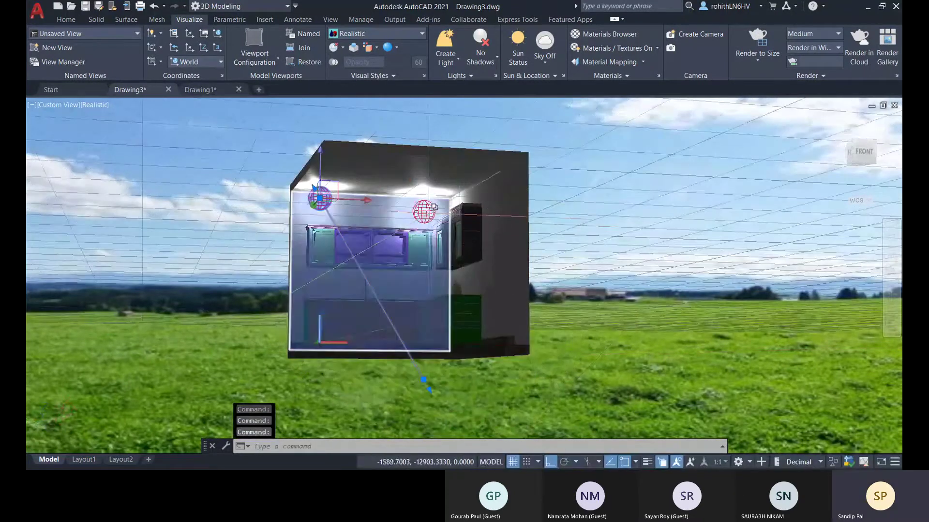
{"action": "left_click", "coordinate": [434, 203]}
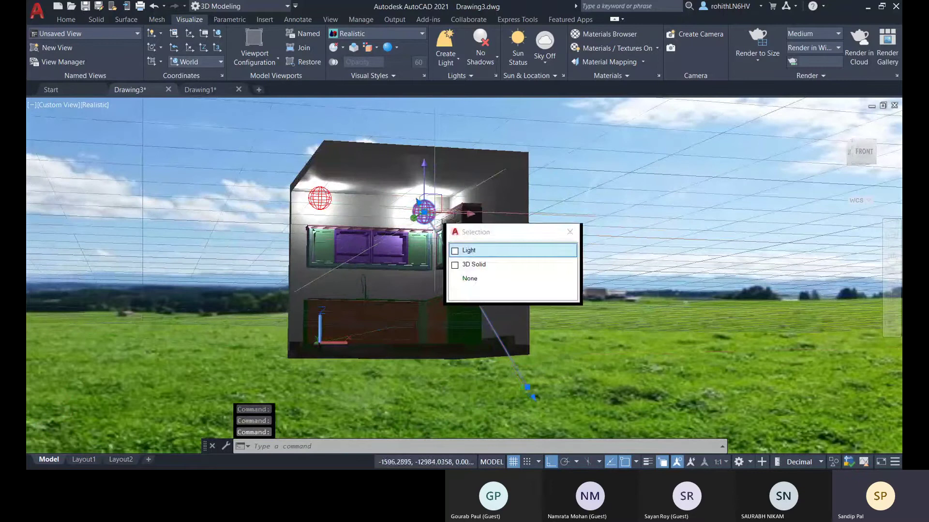
{"action": "left_click", "coordinate": [477, 250]}
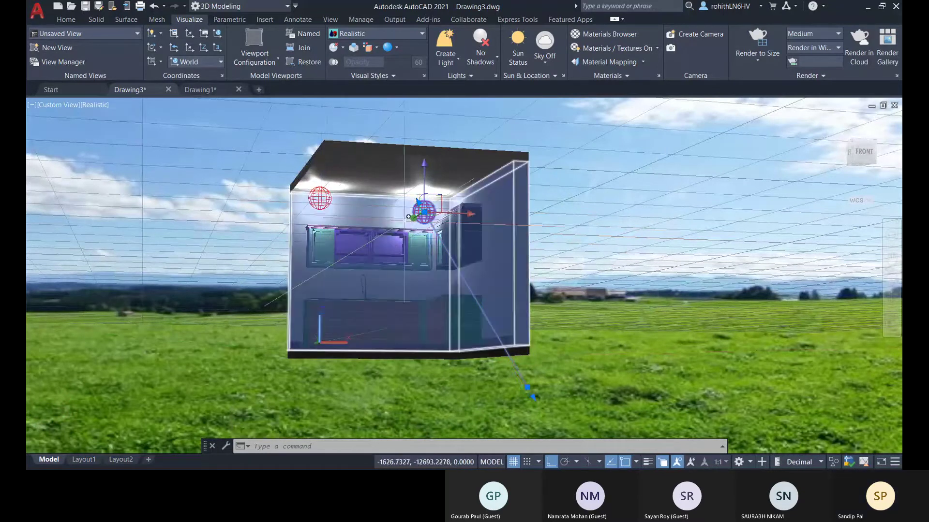
{"action": "middle_click_drag", "start_coordinate": [327, 198], "coordinate": [383, 194], "text": "shift"}
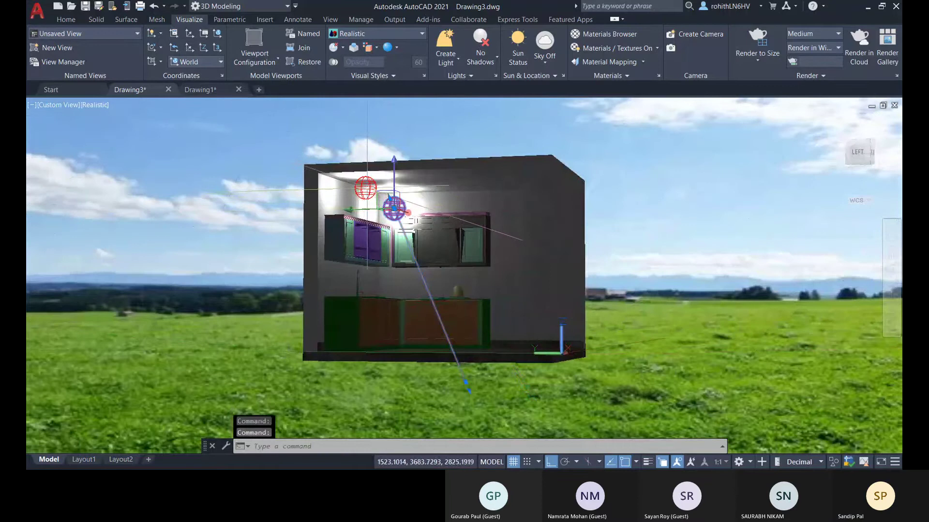
{"action": "scroll", "coordinate": [412, 220], "scroll_direction": "up", "scroll_amount": 2}
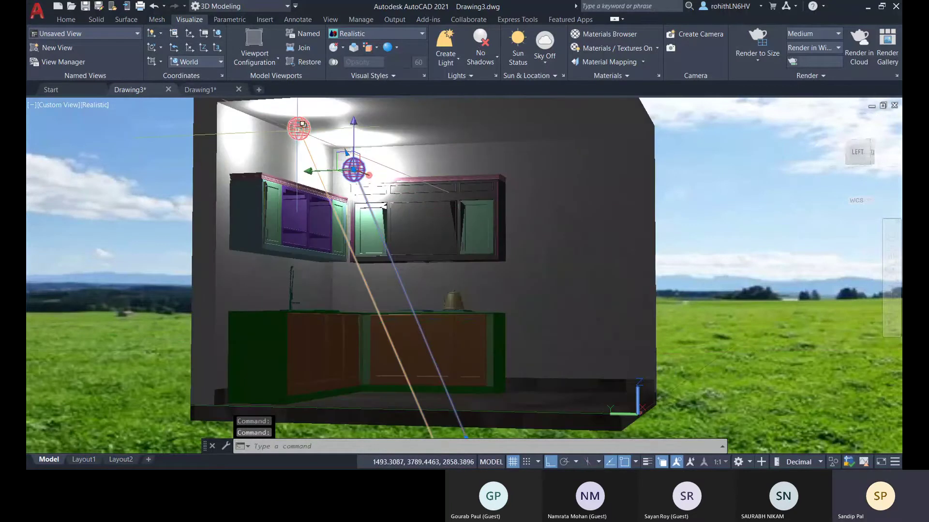
{"action": "key", "text": "Escape"}
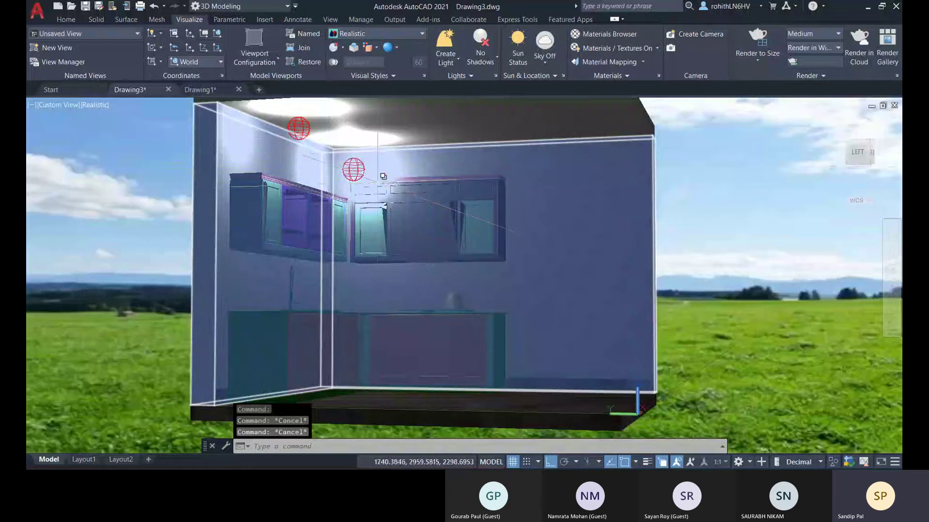
- Test adding objects to and removing them from the selection with repeated crossing windows over the kitchen room, and clear the selection
{"action": "scroll", "coordinate": [383, 176], "scroll_direction": "down", "scroll_amount": 5}
{"action": "middle_click_drag", "start_coordinate": [383, 176], "coordinate": [556, 207], "text": "shift"}
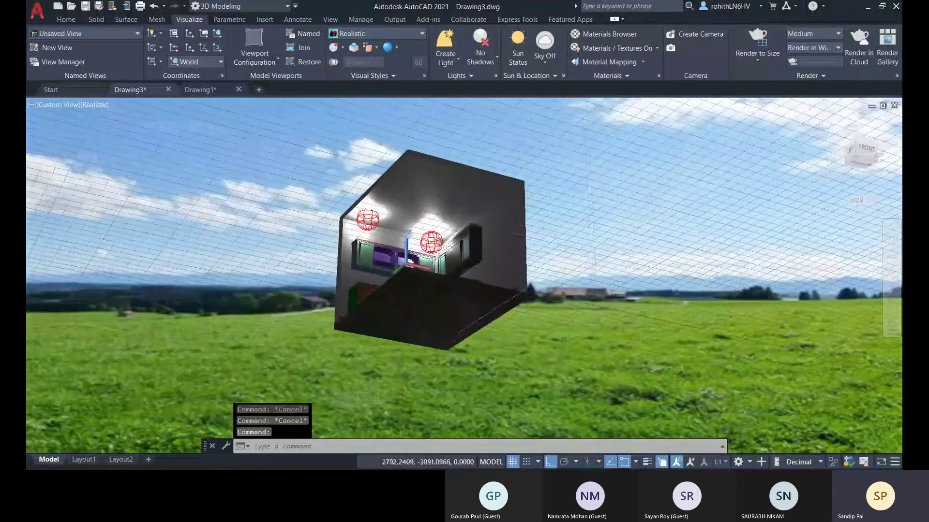
{"action": "left_click", "coordinate": [591, 253]}
{"action": "left_click", "coordinate": [282, 185]}
{"action": "middle_click_drag", "start_coordinate": [558, 268], "coordinate": [557, 288], "text": "shift"}
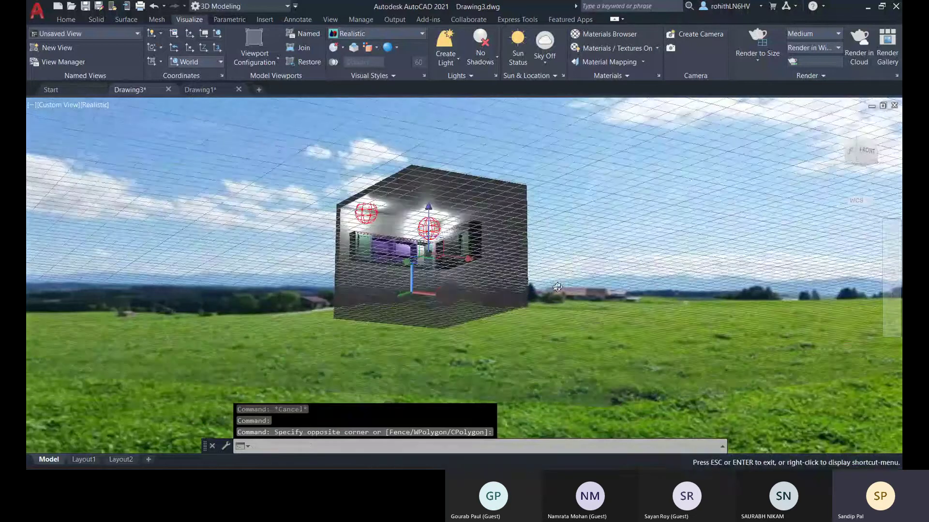
{"action": "left_click", "coordinate": [610, 305]}
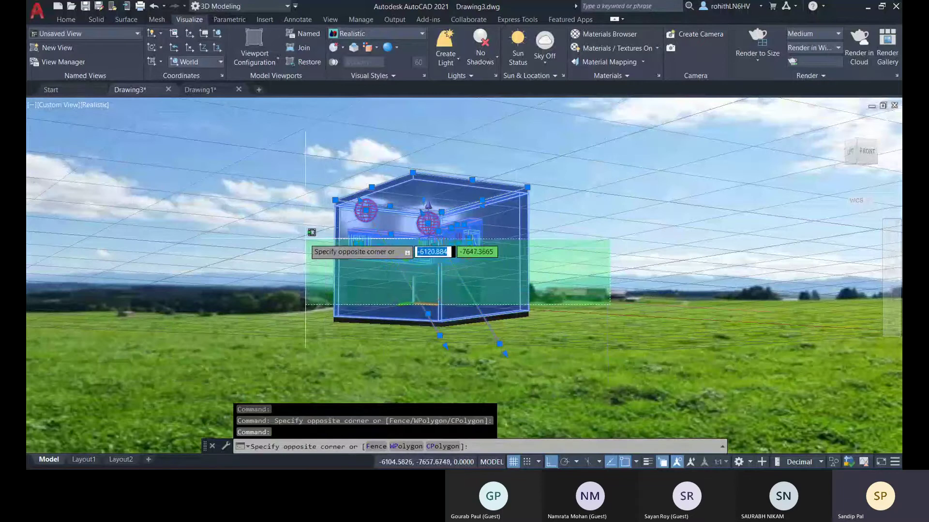
{"action": "left_click", "coordinate": [305, 239]}
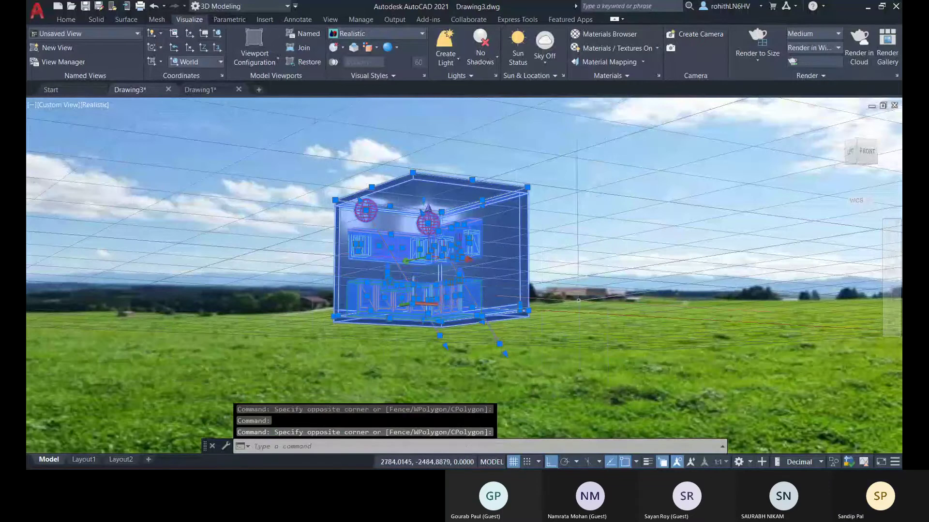
{"action": "left_click", "coordinate": [578, 300], "text": "shift"}
{"action": "left_click", "coordinate": [338, 245], "text": "shift"}
{"action": "middle_click_drag", "start_coordinate": [512, 268], "coordinate": [520, 289]}
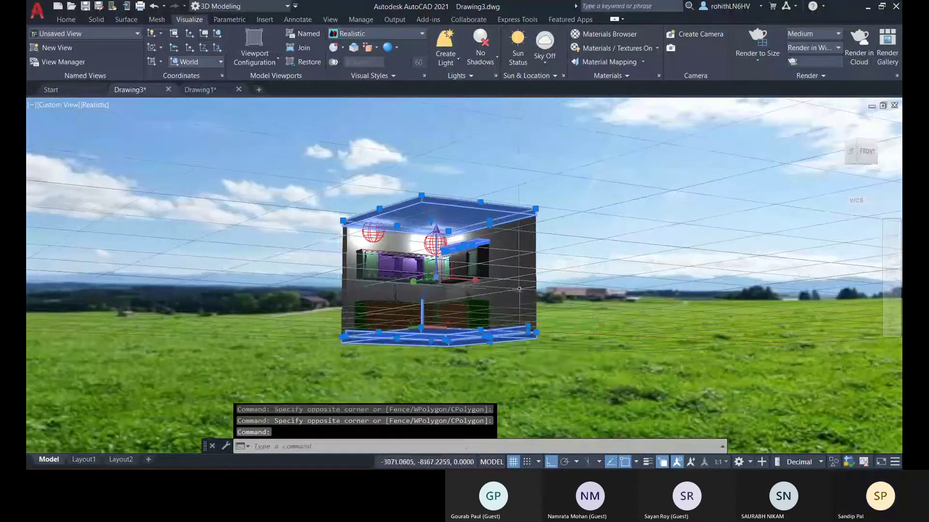
{"action": "left_click", "coordinate": [597, 366]}
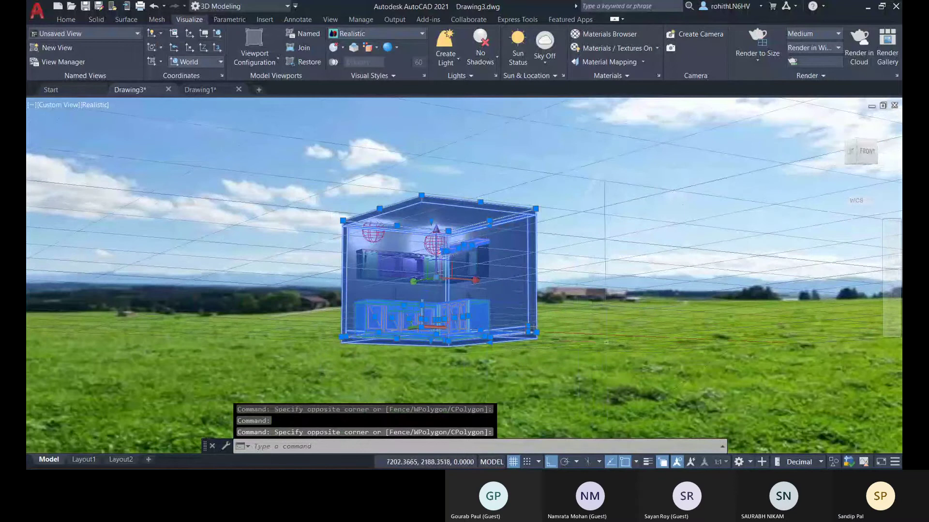
{"action": "left_click", "coordinate": [610, 346]}
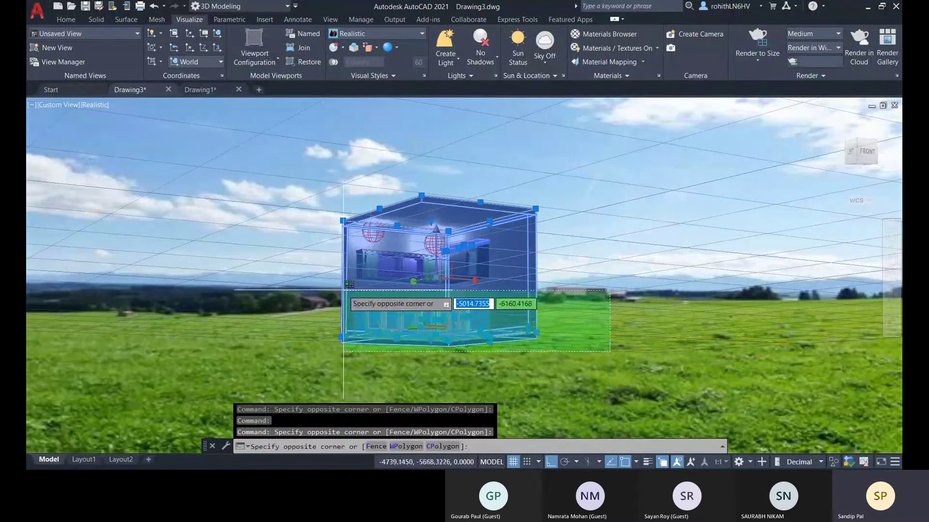
{"action": "left_click", "coordinate": [342, 290]}
{"action": "left_click", "coordinate": [591, 311]}
{"action": "left_click", "coordinate": [338, 275]}
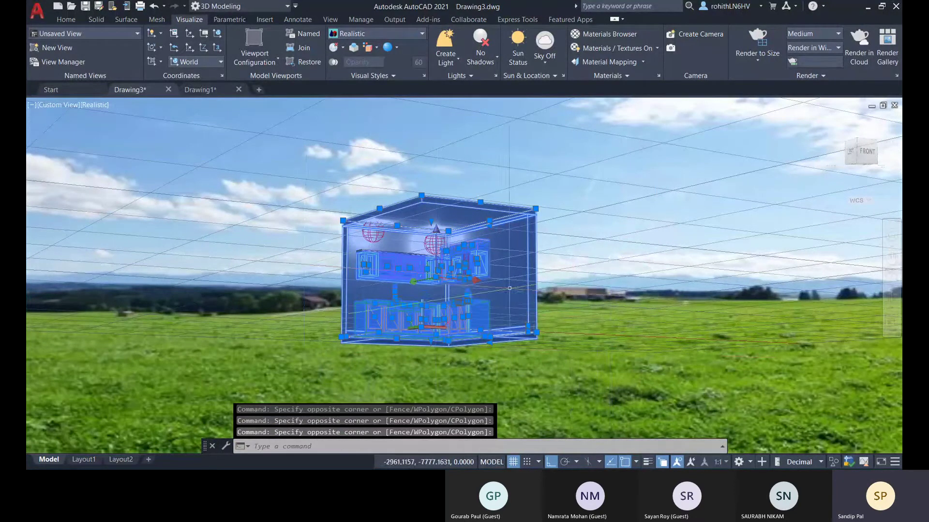
{"action": "middle_click_drag", "start_coordinate": [504, 284], "coordinate": [474, 290], "text": "shift"}
{"action": "key", "text": "Escape"}
{"action": "key", "text": "Escape"}
{"action": "key", "text": "Escape"}
- Copy the two web lights together horizontally from above, across the room towards the side opposite the open-shelf wall cabinets
{"action": "middle_click_drag", "start_coordinate": [248, 227], "coordinate": [425, 183]}
{"action": "scroll", "coordinate": [427, 179], "scroll_direction": "up", "scroll_amount": 2}
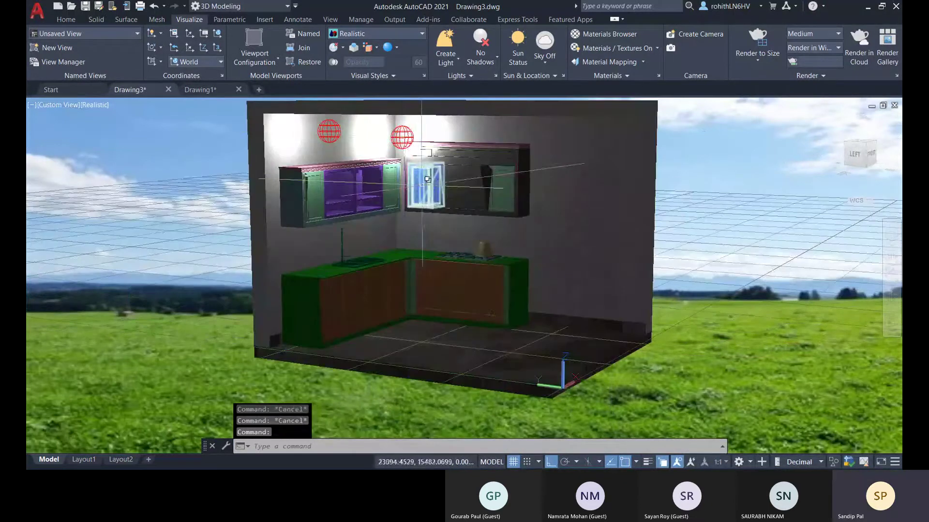
{"action": "left_click", "coordinate": [407, 136]}
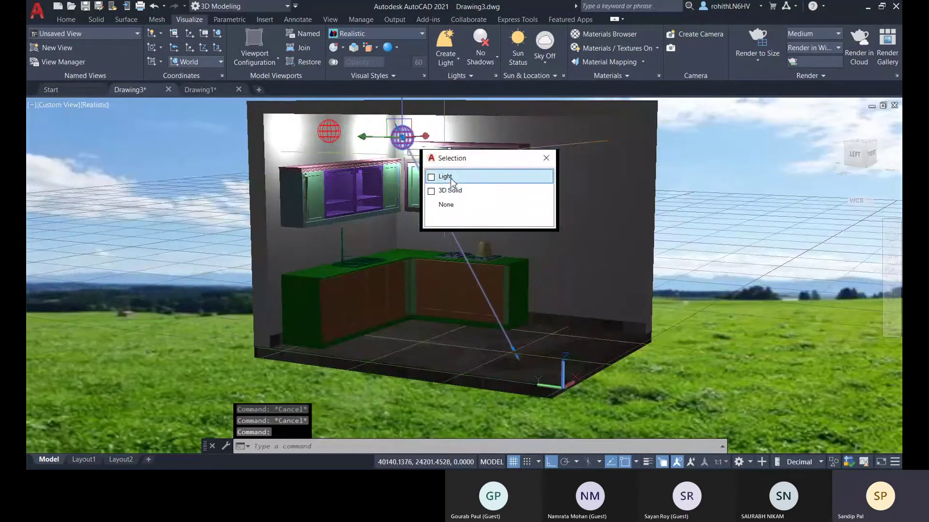
{"action": "left_click", "coordinate": [448, 176]}
{"action": "middle_click_drag", "start_coordinate": [343, 129], "coordinate": [350, 167]}
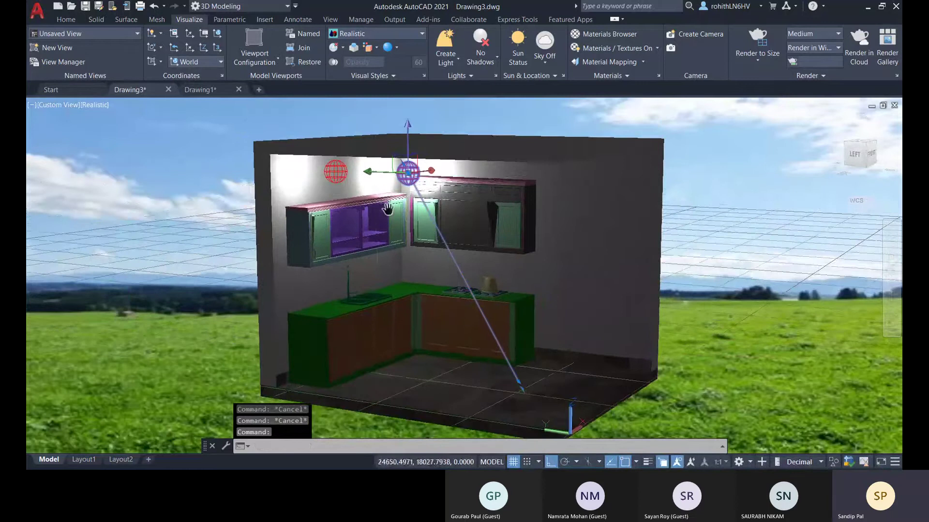
{"action": "left_click", "coordinate": [348, 166]}
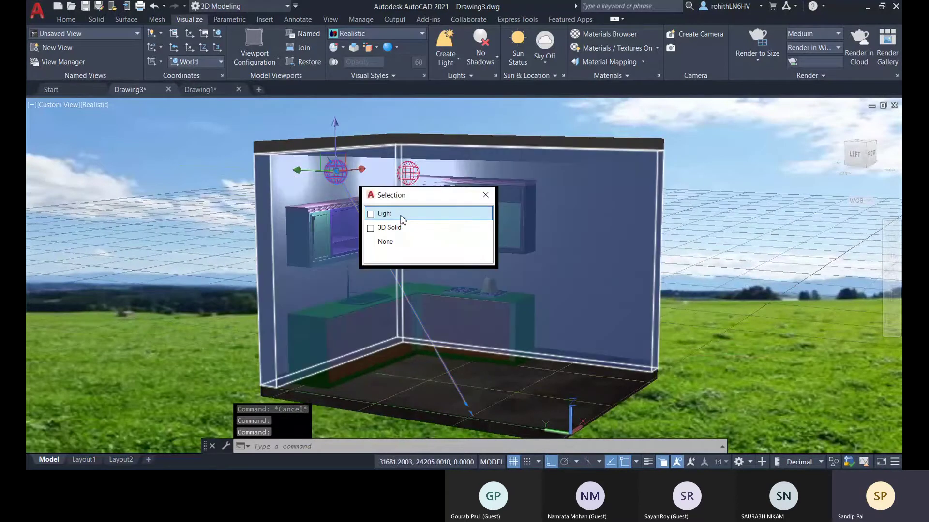
{"action": "left_click", "coordinate": [419, 209]}
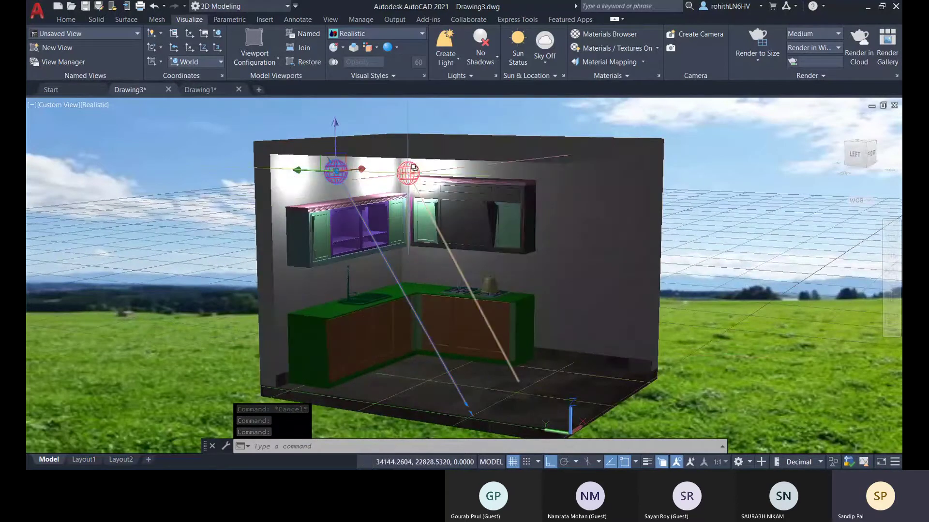
{"action": "left_click", "coordinate": [407, 172]}
{"action": "left_click", "coordinate": [458, 218]}
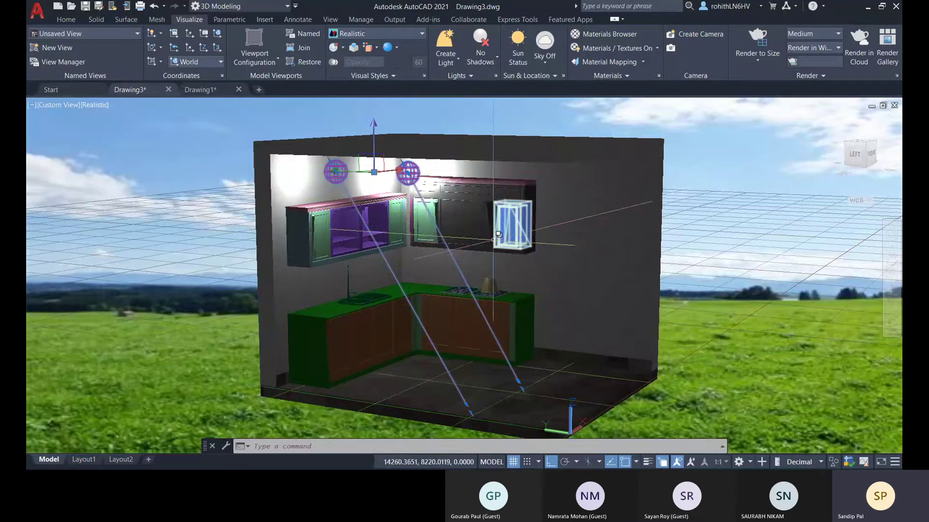
{"action": "middle_click_drag", "start_coordinate": [483, 222], "coordinate": [474, 290], "text": "shift"}
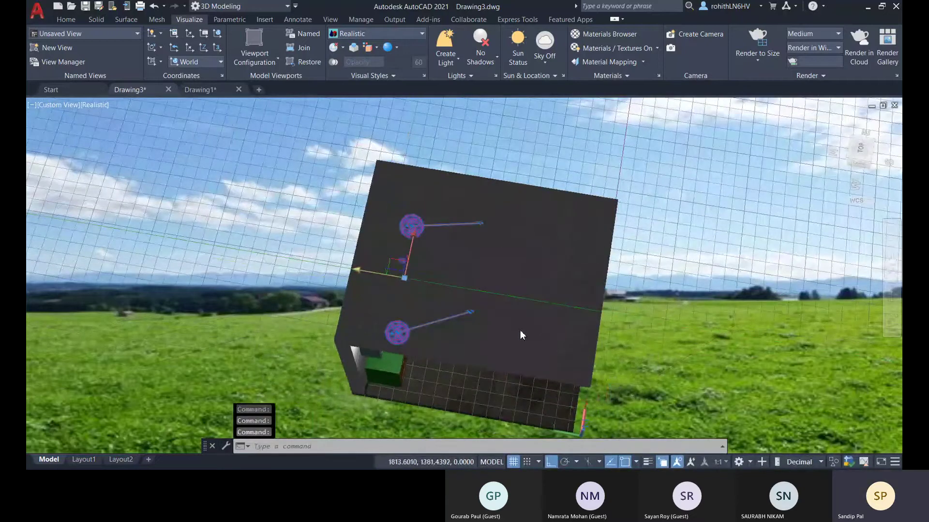
{"action": "type", "text": "Co"}
{"action": "key", "text": "Return"}
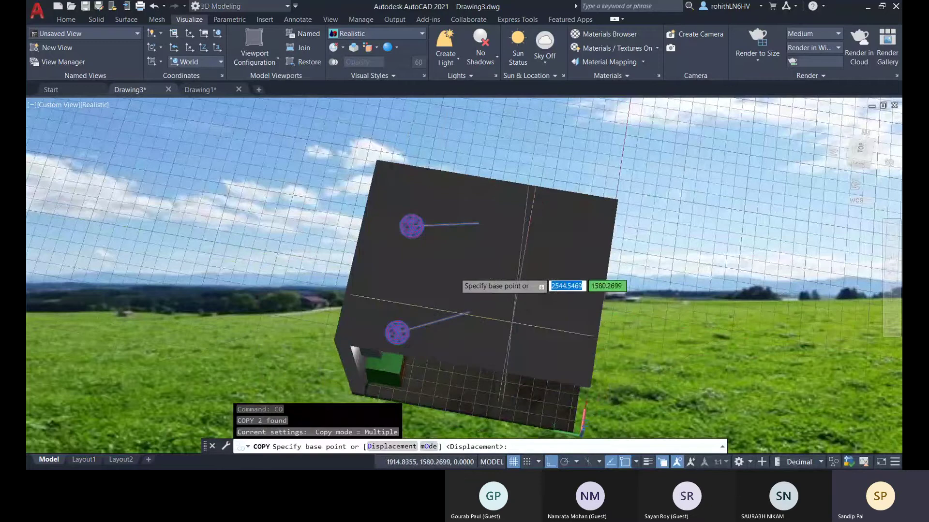
{"action": "left_click", "coordinate": [413, 270]}
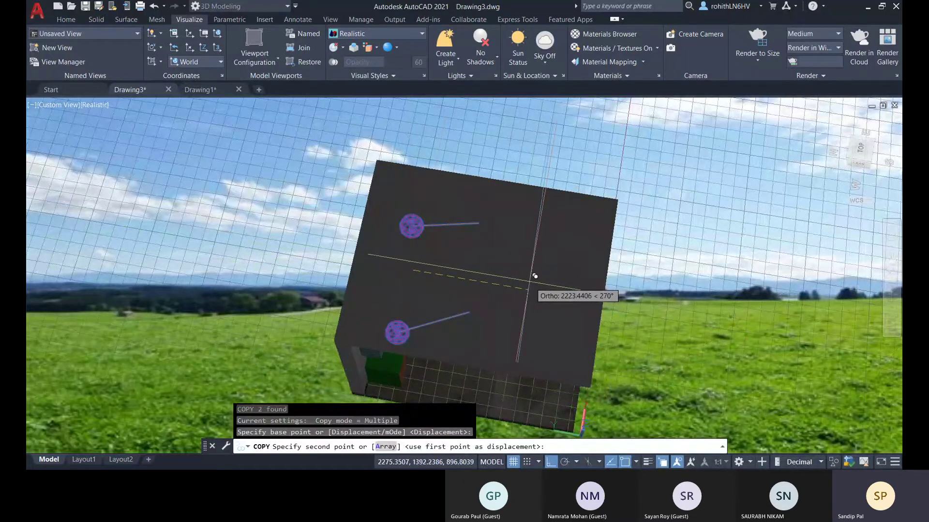
{"action": "left_click", "coordinate": [616, 302]}
{"action": "middle_click_drag", "start_coordinate": [617, 303], "coordinate": [571, 223], "text": "shift"}
{"action": "key", "text": "Escape"}
{"action": "key", "text": "Escape"}
{"action": "key", "text": "Escape"}
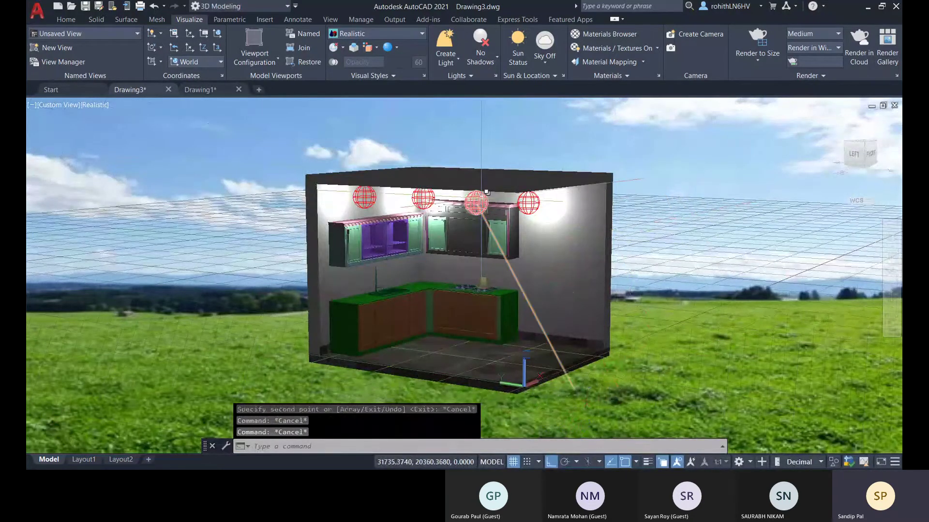
- Review the selection mode settings in the program options and close them without changes
{"action": "right_click", "coordinate": [644, 194]}
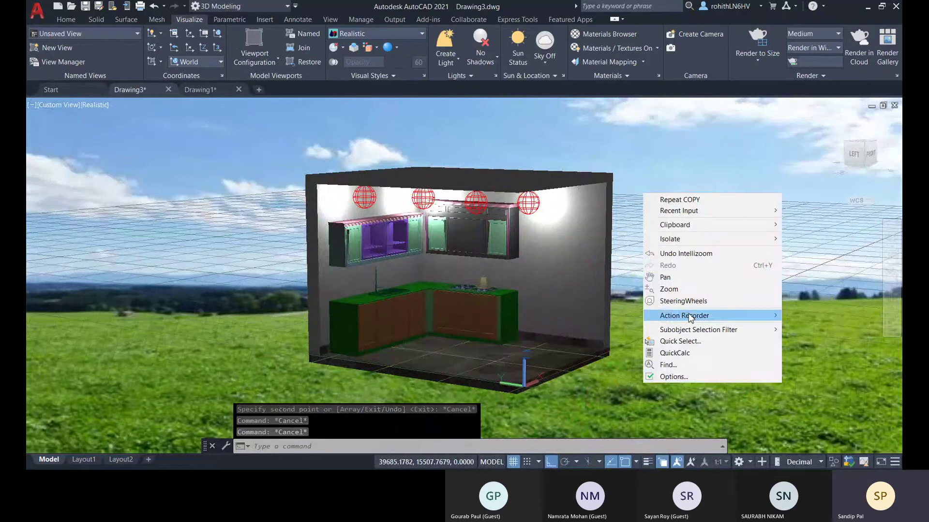
{"action": "left_click", "coordinate": [683, 377]}
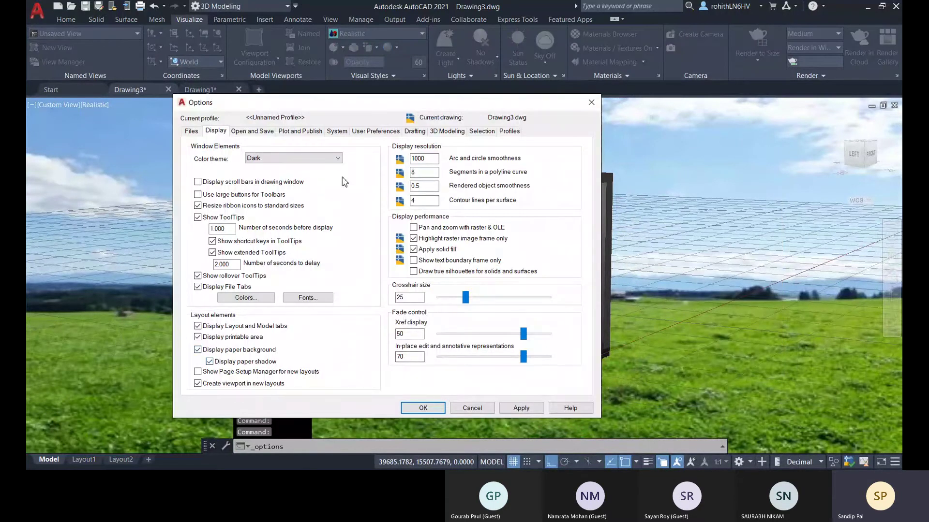
{"action": "left_click", "coordinate": [481, 131]}
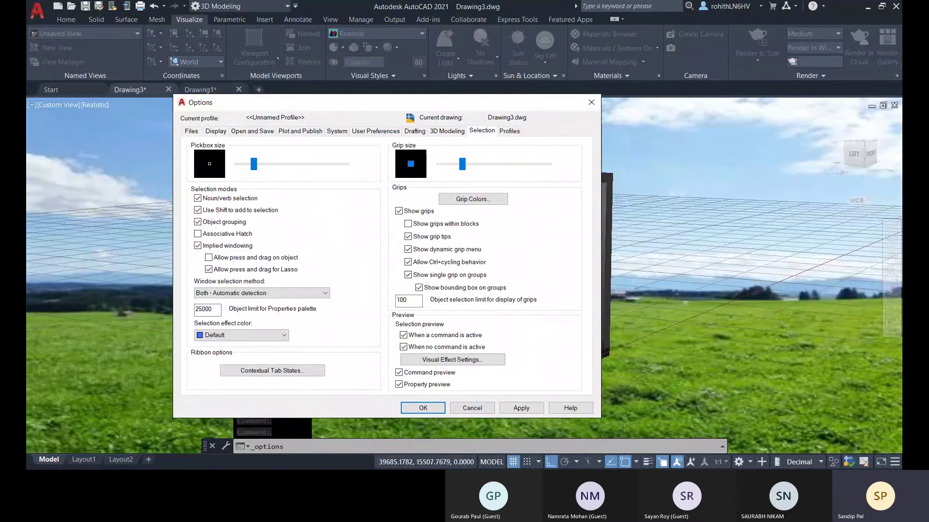
{"action": "left_click", "coordinate": [423, 408]}
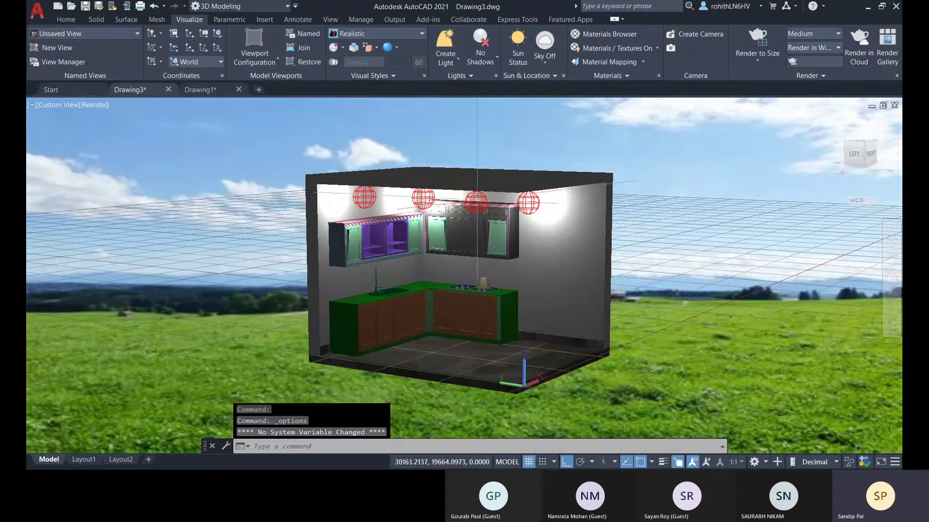
- Try to select all four web lights, choosing the light among overlapping objects, and display their shared properties
{"action": "left_click", "coordinate": [476, 202]}
{"action": "left_click", "coordinate": [535, 237]}
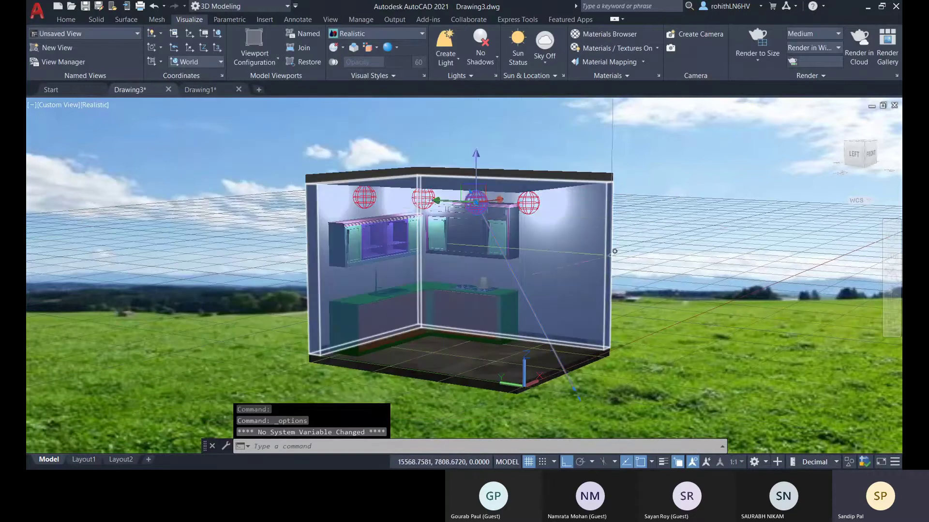
{"action": "left_click", "coordinate": [529, 205]}
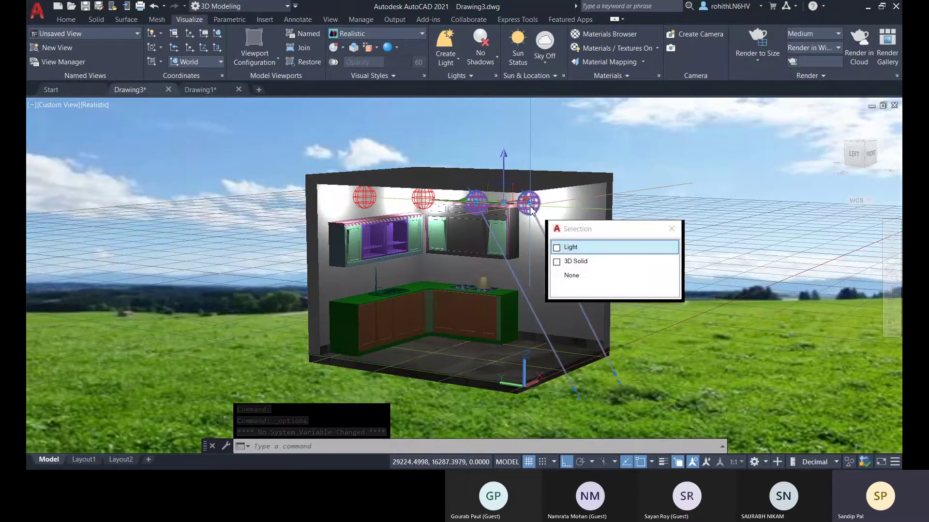
{"action": "left_click", "coordinate": [565, 247]}
{"action": "left_click", "coordinate": [422, 199]}
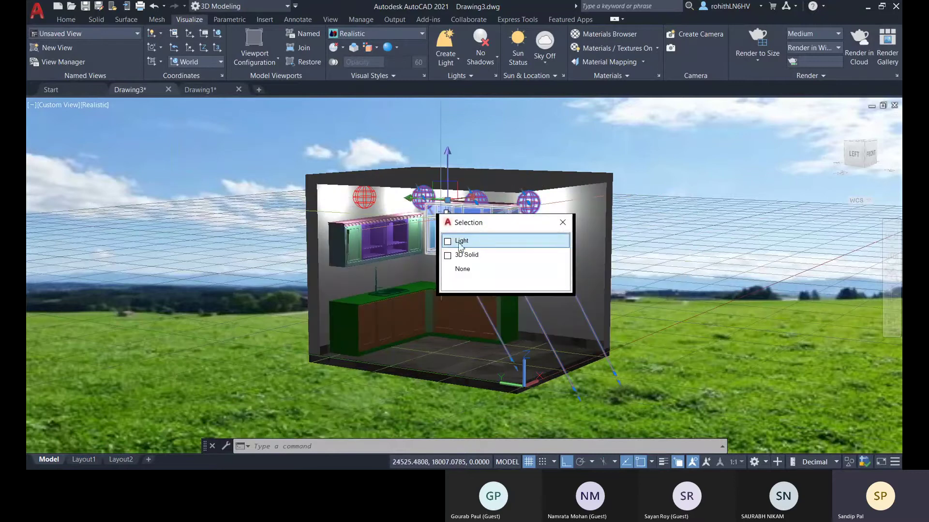
{"action": "left_click", "coordinate": [455, 240]}
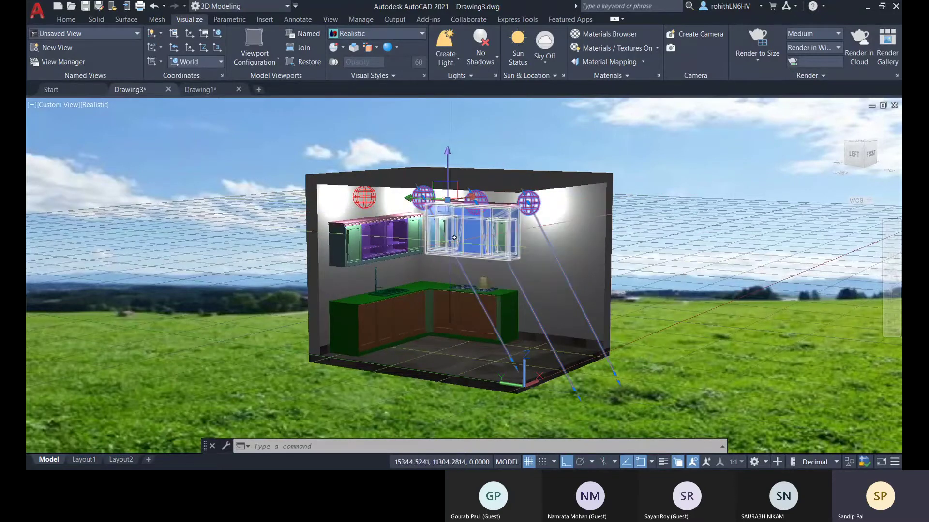
{"action": "left_click", "coordinate": [366, 203]}
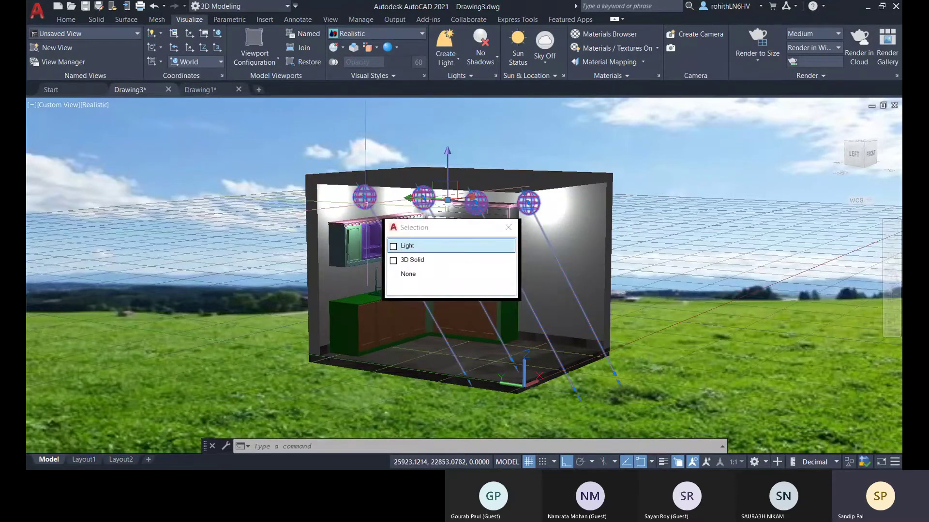
{"action": "left_click", "coordinate": [408, 247]}
{"action": "key", "text": "ctrl+1"}
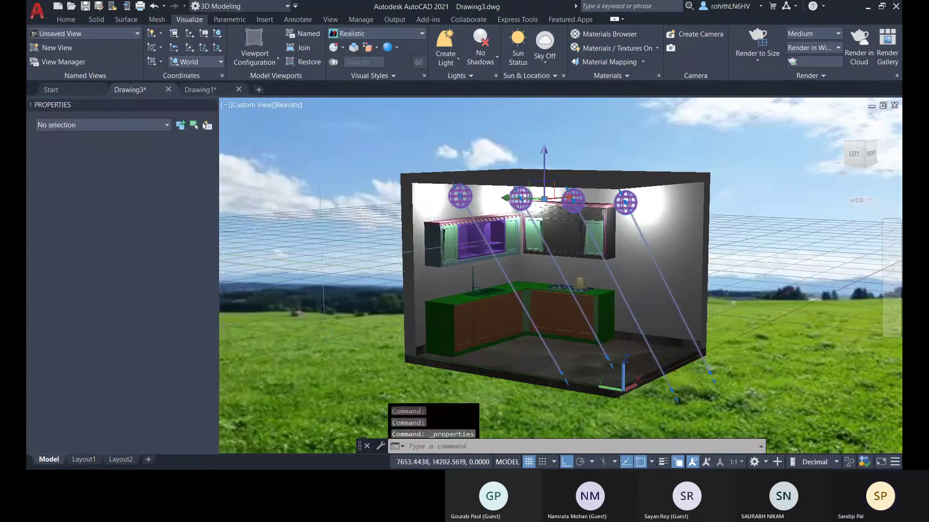
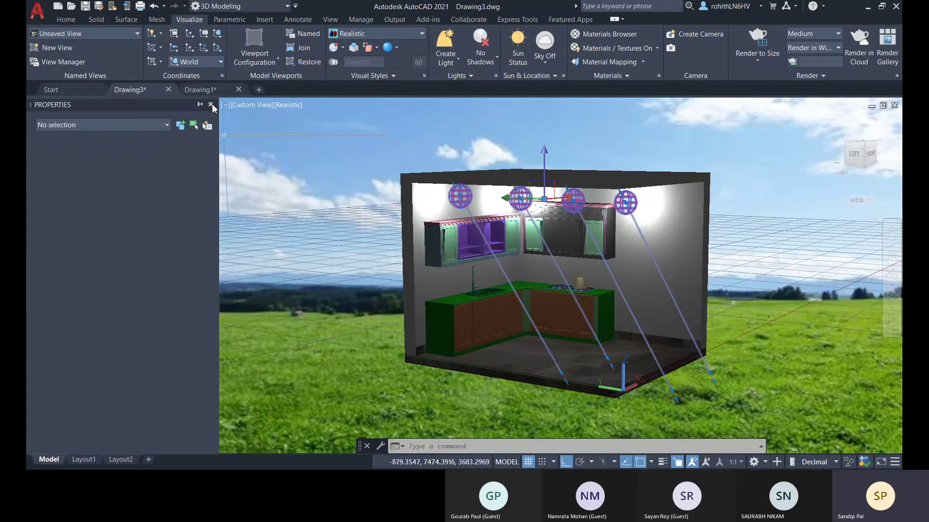
{"action": "left_click", "coordinate": [211, 105]}
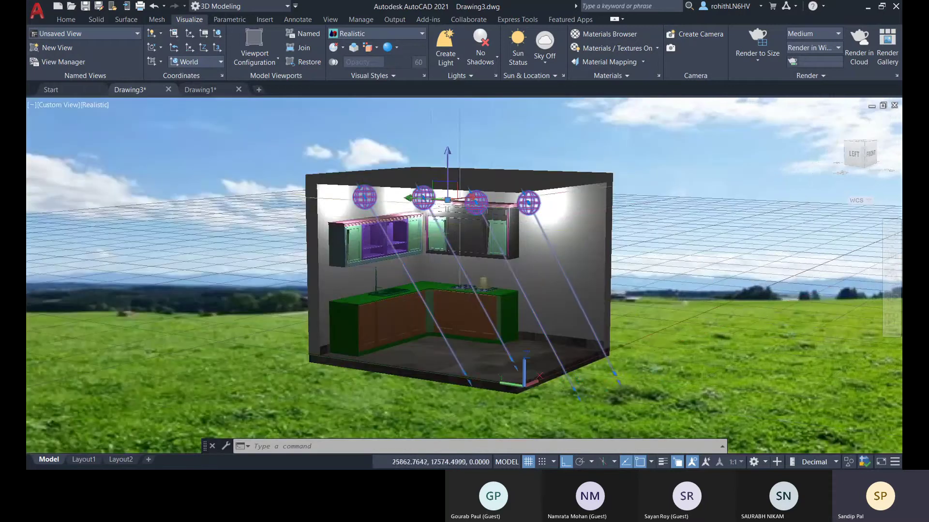
{"action": "key", "text": "Escape"}
- Select the web light near the room's inner corner, choosing the light among overlapping objects, and open the object properties
{"action": "left_click", "coordinate": [427, 206]}
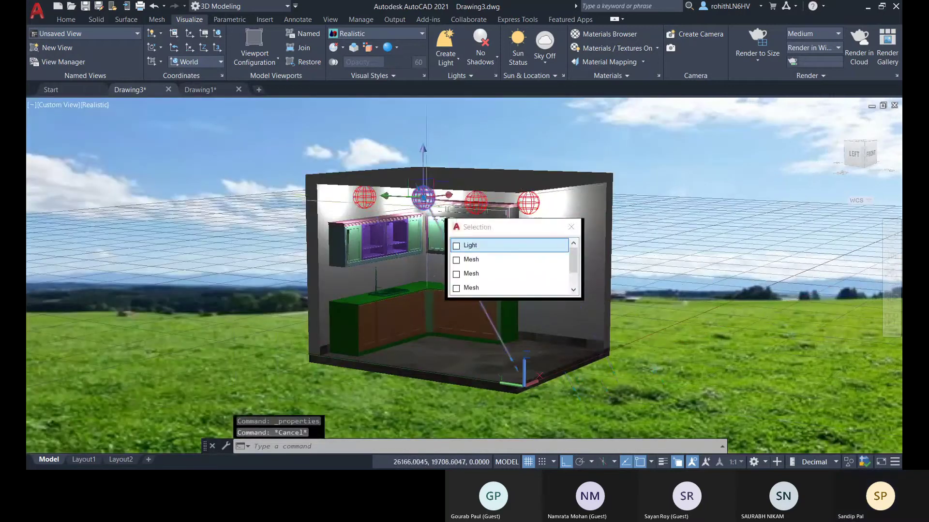
{"action": "left_click", "coordinate": [471, 246]}
{"action": "key", "text": "ctrl+1"}
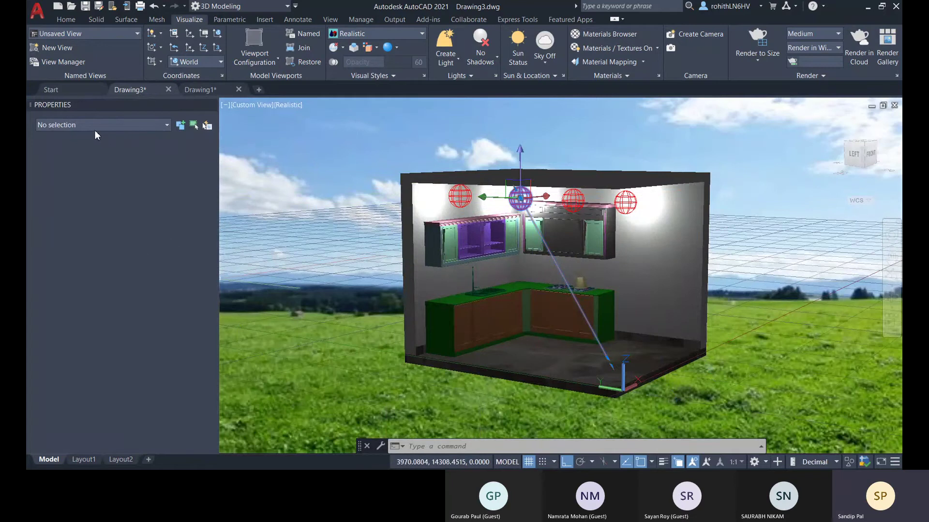
- Pick all four web lights for property editing and set their light type to Point
{"action": "left_click", "coordinate": [194, 126]}
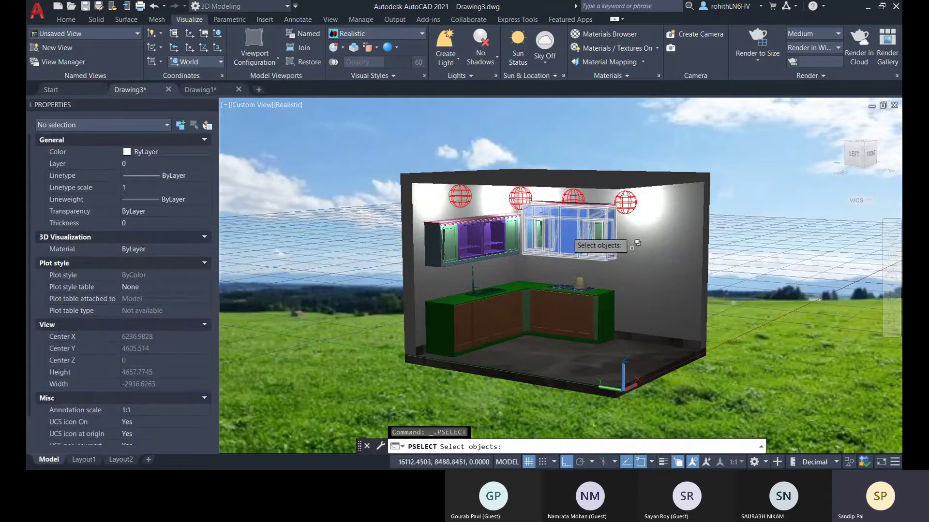
{"action": "left_click", "coordinate": [519, 192]}
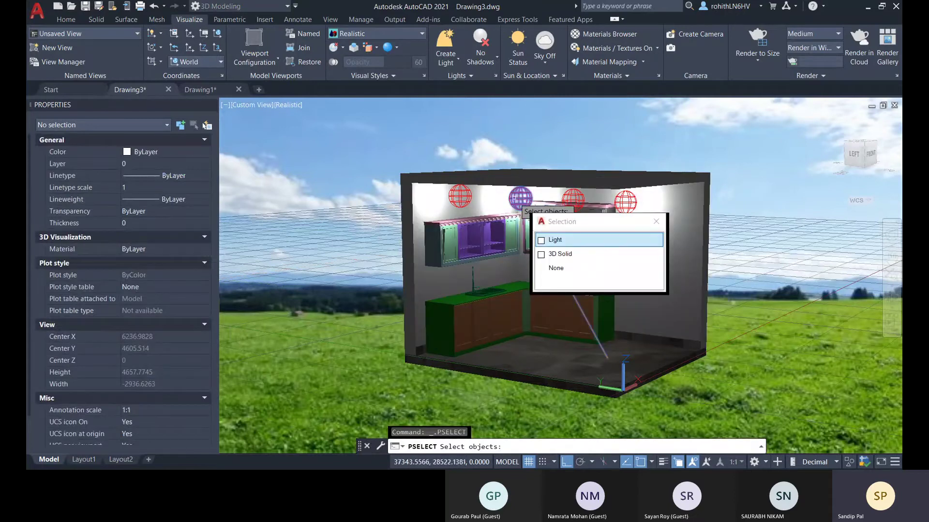
{"action": "left_click", "coordinate": [601, 239]}
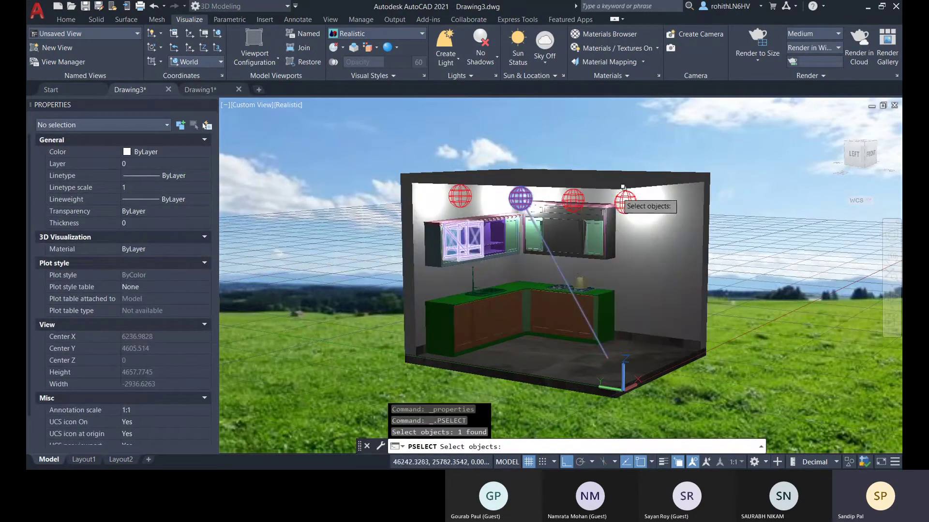
{"action": "left_click", "coordinate": [576, 213]}
{"action": "left_click", "coordinate": [624, 244]}
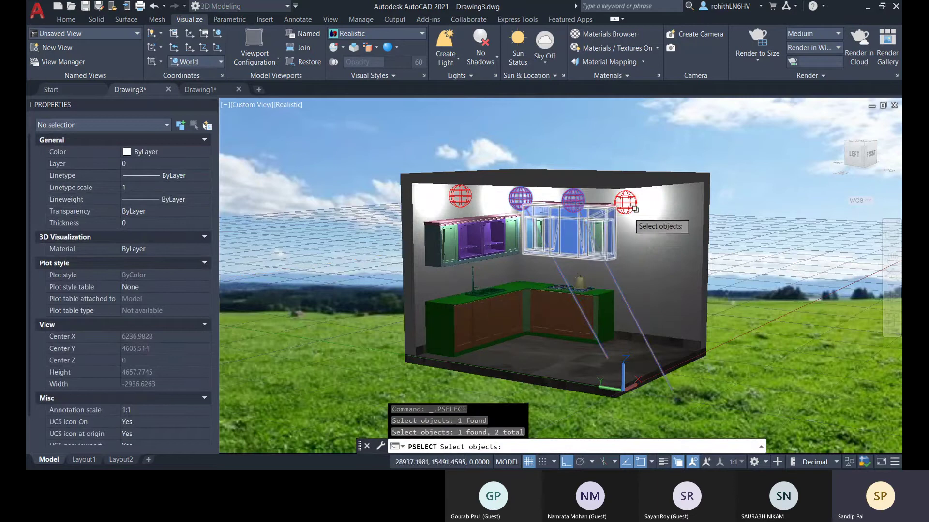
{"action": "left_click", "coordinate": [626, 207]}
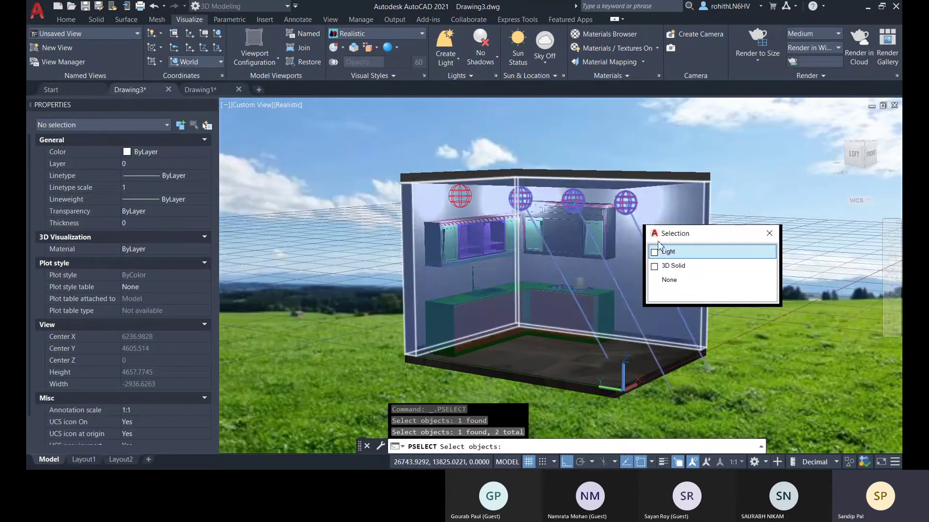
{"action": "left_click", "coordinate": [692, 252]}
{"action": "left_click", "coordinate": [469, 197]}
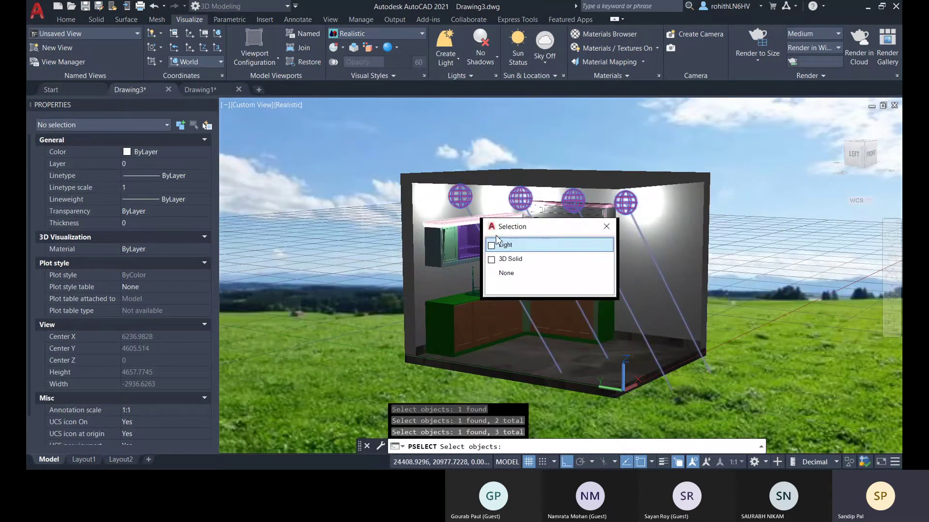
{"action": "left_click", "coordinate": [505, 245]}
{"action": "key", "text": "Return"}
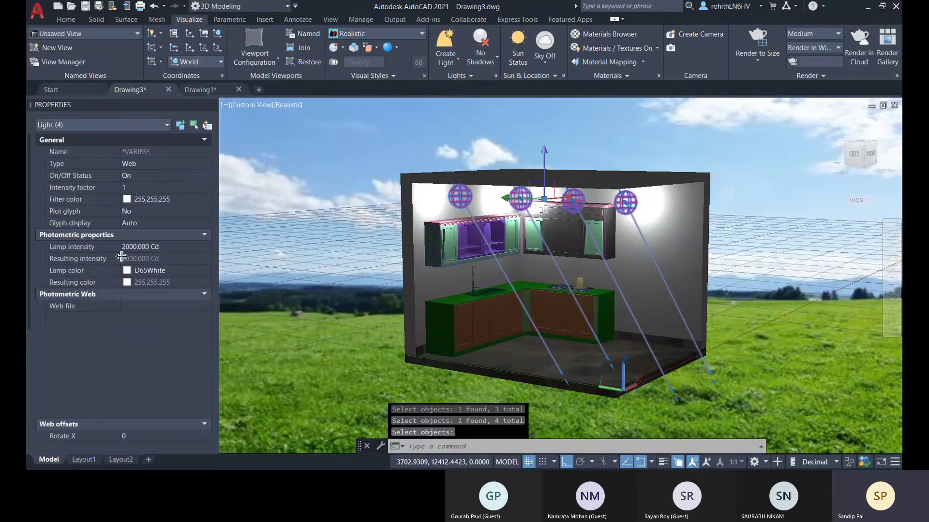
{"action": "left_click", "coordinate": [159, 164]}
{"action": "left_click", "coordinate": [172, 163]}
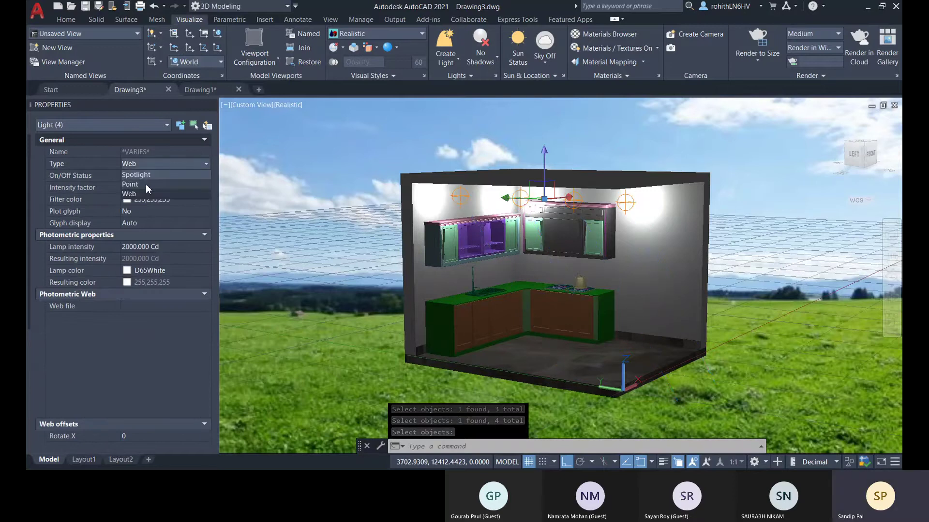
{"action": "left_click", "coordinate": [146, 184]}
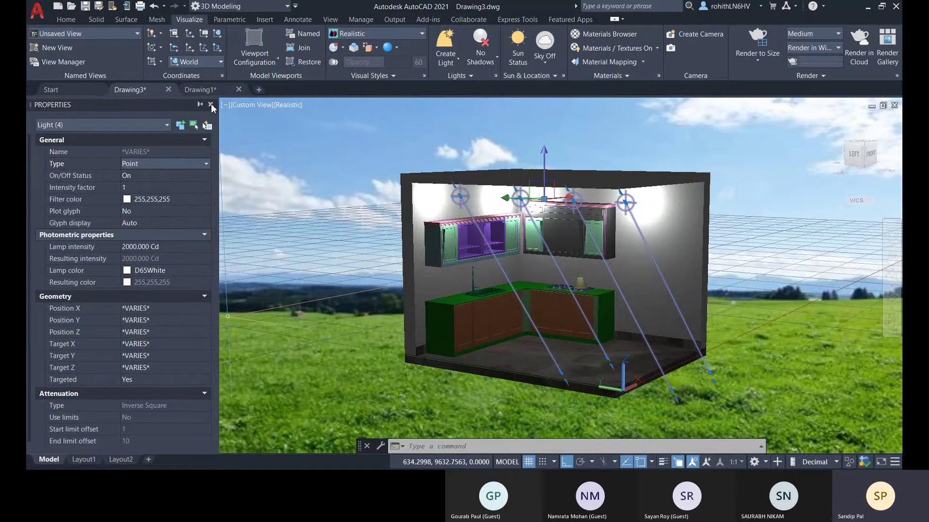
{"action": "scroll", "coordinate": [198, 365], "scroll_direction": "down", "scroll_amount": 1}
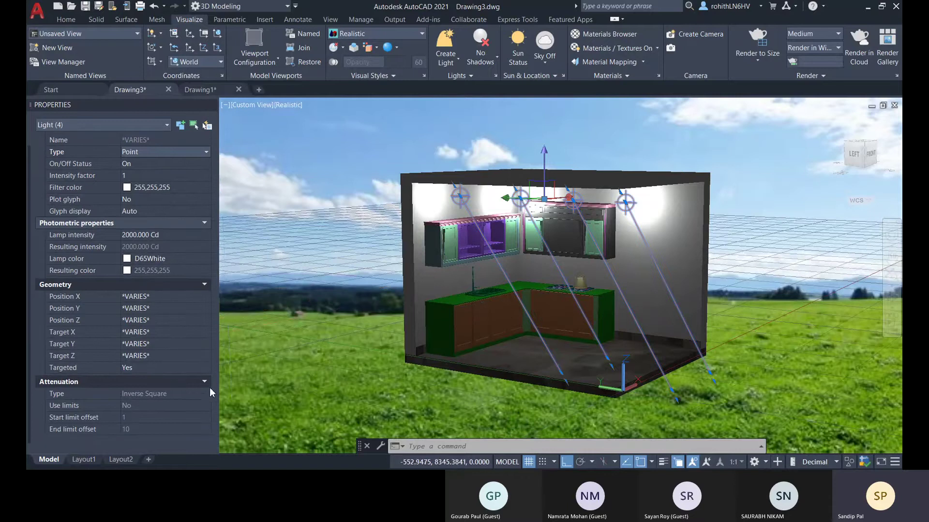
{"action": "left_click", "coordinate": [212, 106]}
{"action": "key", "text": "Escape"}
{"action": "middle_click_drag", "start_coordinate": [619, 339], "coordinate": [600, 300], "text": "shift"}
{"action": "left_click", "coordinate": [563, 211]}
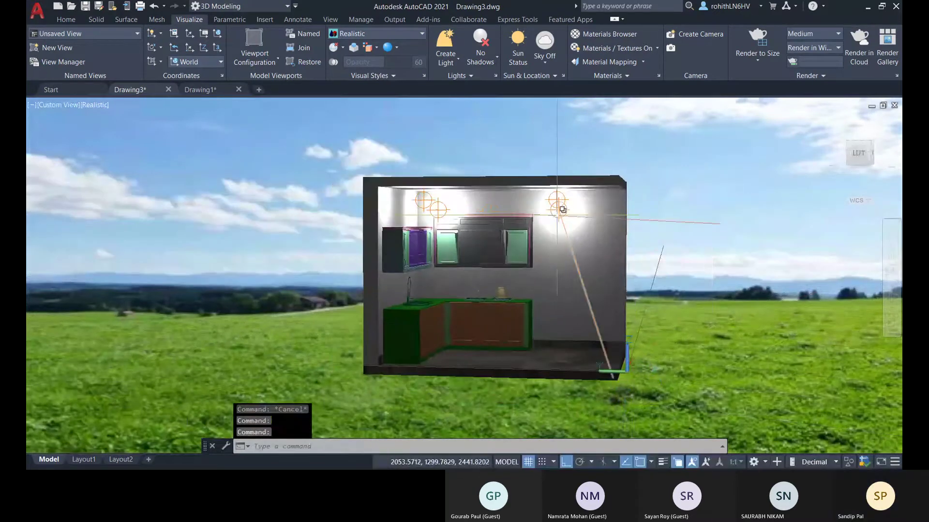
{"action": "left_click", "coordinate": [621, 257]}
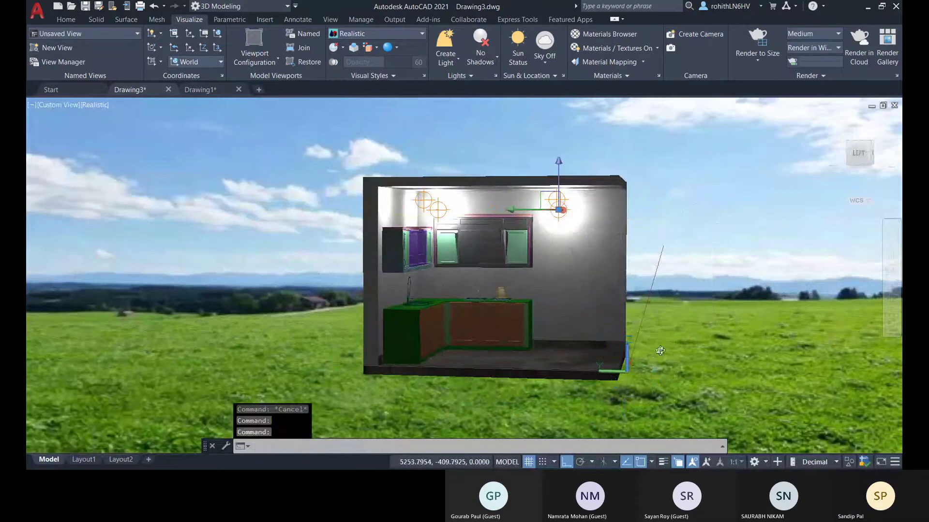
{"action": "middle_click_drag", "start_coordinate": [621, 300], "coordinate": [619, 334], "text": "shift"}
{"action": "left_click", "coordinate": [610, 359]}
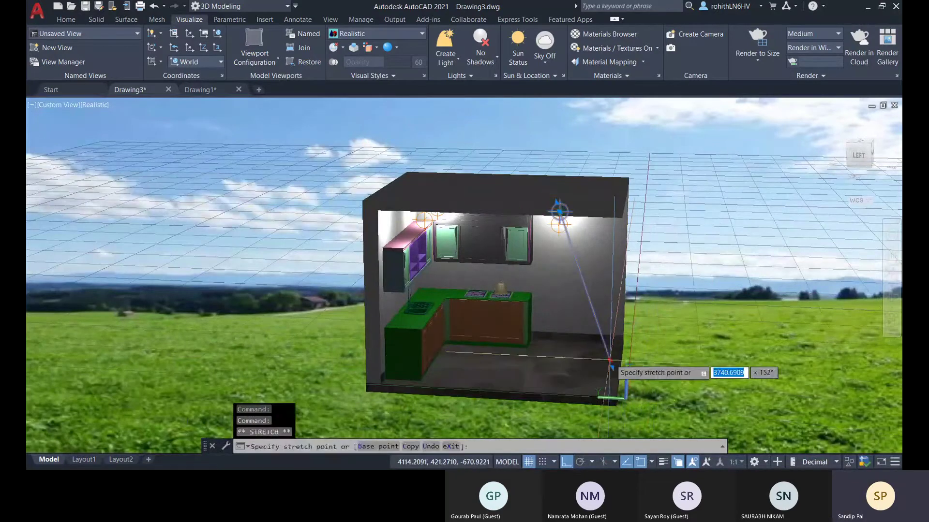
{"action": "key", "text": "Escape"}
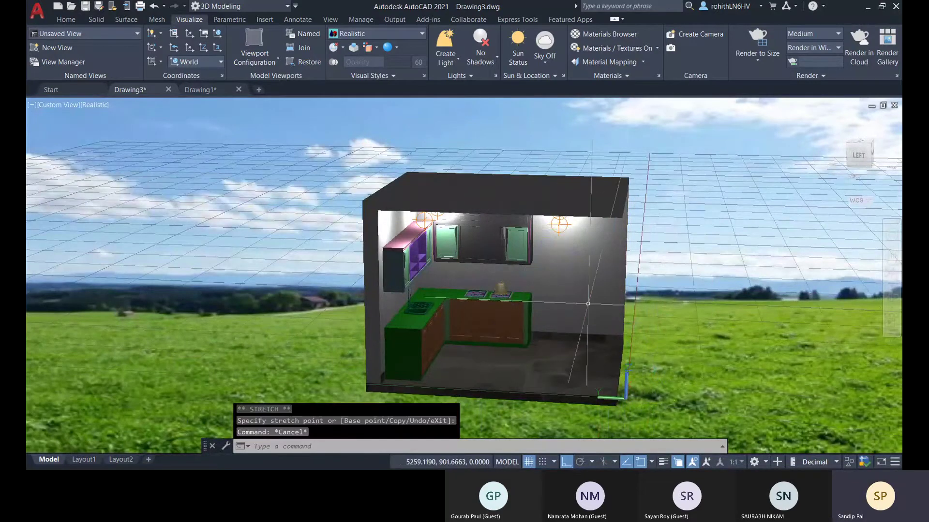
- Reposition the target point of the point light near the bare wall across the kitchen floor, and clear the selection
{"action": "left_click", "coordinate": [599, 314]}
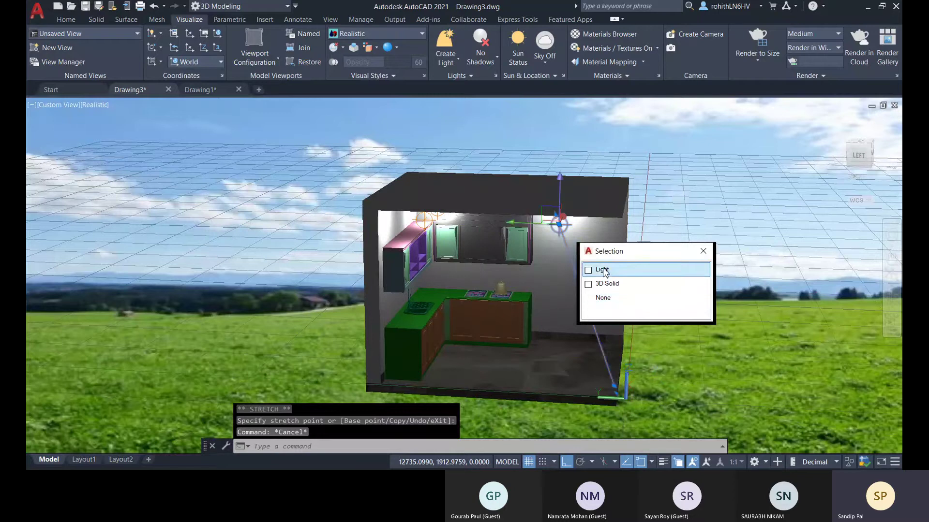
{"action": "left_click", "coordinate": [602, 270]}
{"action": "left_click", "coordinate": [614, 385]}
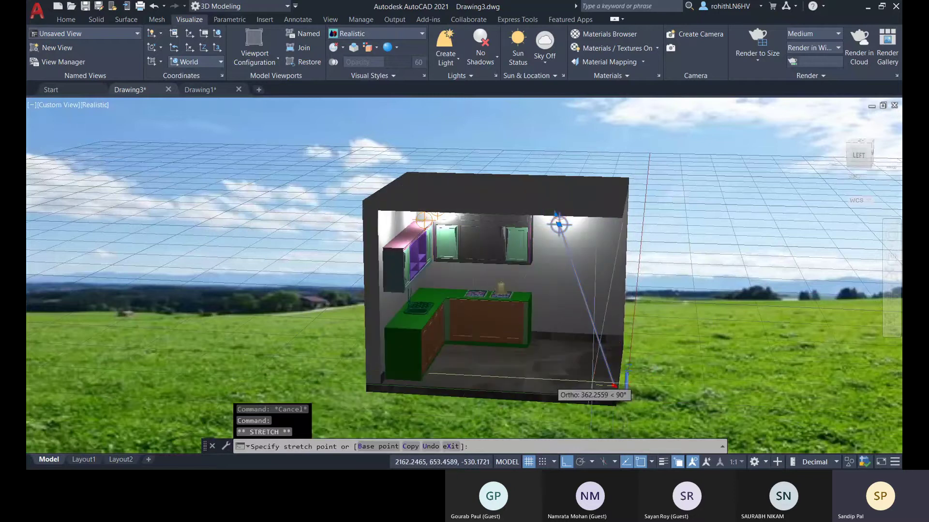
{"action": "left_click", "coordinate": [478, 363]}
{"action": "left_click", "coordinate": [593, 361]}
{"action": "middle_click_drag", "start_coordinate": [592, 361], "coordinate": [545, 217], "text": "shift"}
{"action": "key", "text": "Escape"}
{"action": "key", "text": "Escape"}
- Start a new camera and place its location at the kitchen floor's open outer corner, opposite the inner corner of the L-shaped counter
{"action": "scroll", "coordinate": [561, 311], "scroll_direction": "up", "scroll_amount": 2}
{"action": "scroll", "coordinate": [561, 311], "scroll_direction": "up", "scroll_amount": 1}
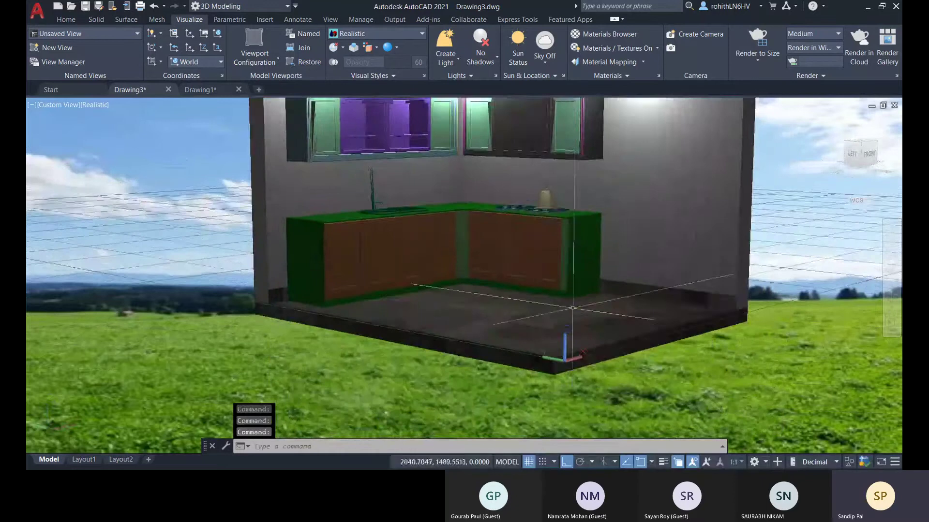
{"action": "scroll", "coordinate": [546, 242], "scroll_direction": "down", "scroll_amount": 1}
{"action": "middle_click_drag", "start_coordinate": [561, 307], "coordinate": [572, 393]}
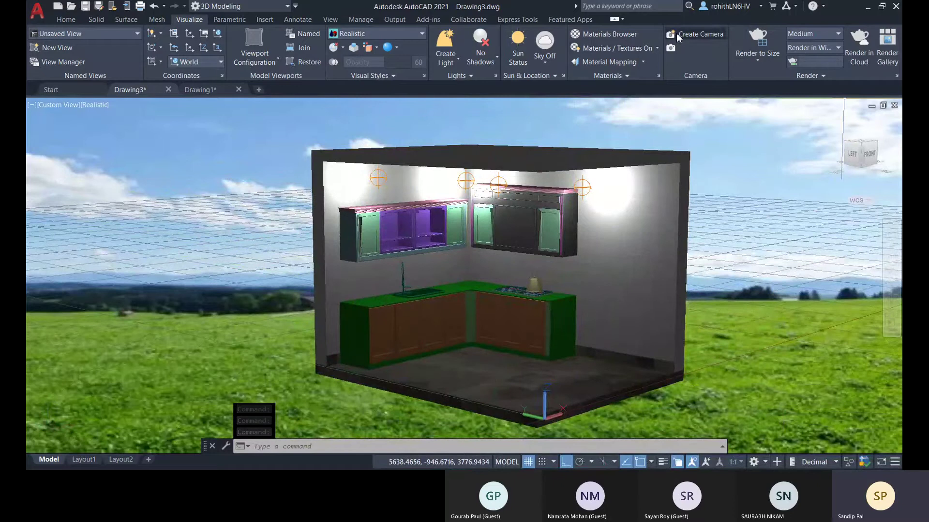
{"action": "scroll", "coordinate": [606, 196], "scroll_direction": "down", "scroll_amount": 2}
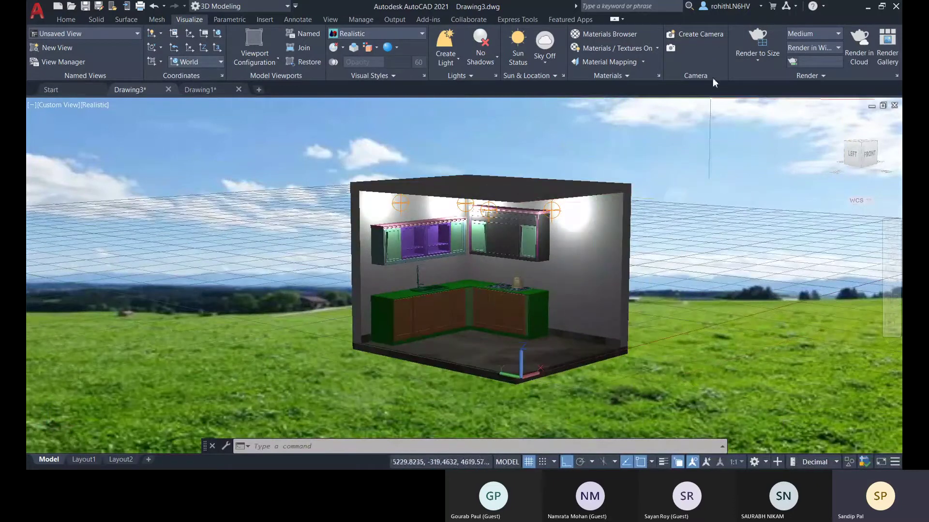
{"action": "left_click", "coordinate": [692, 36]}
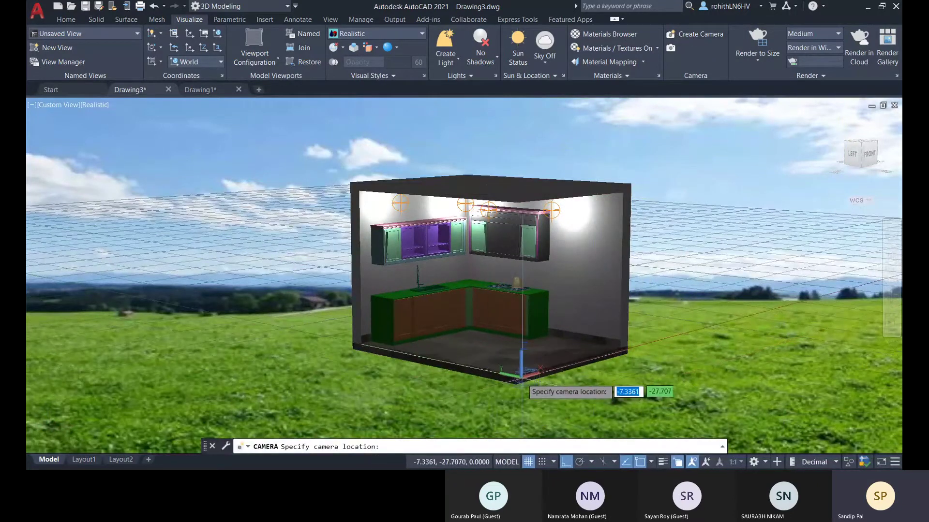
{"action": "scroll", "coordinate": [531, 395], "scroll_direction": "up", "scroll_amount": 3}
{"action": "middle_click_drag", "start_coordinate": [531, 395], "coordinate": [489, 272]}
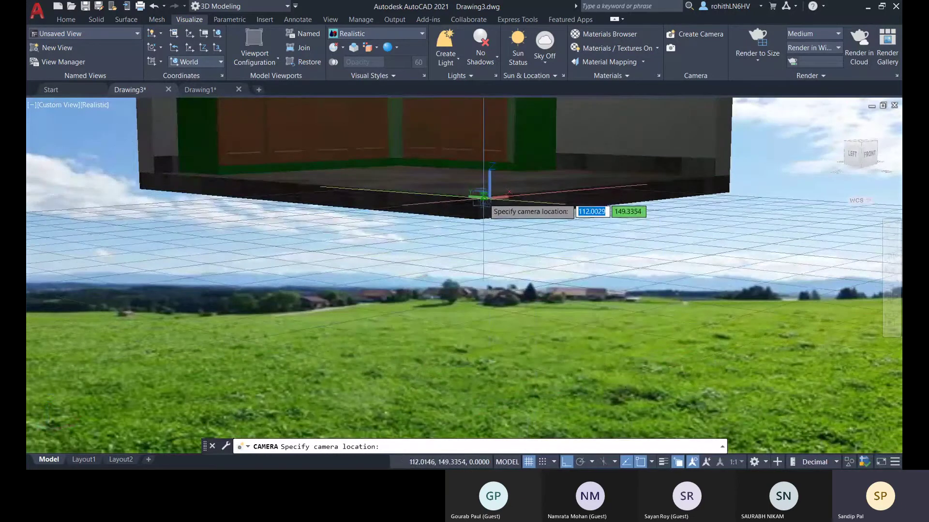
{"action": "middle_click_drag", "start_coordinate": [483, 197], "coordinate": [497, 333]}
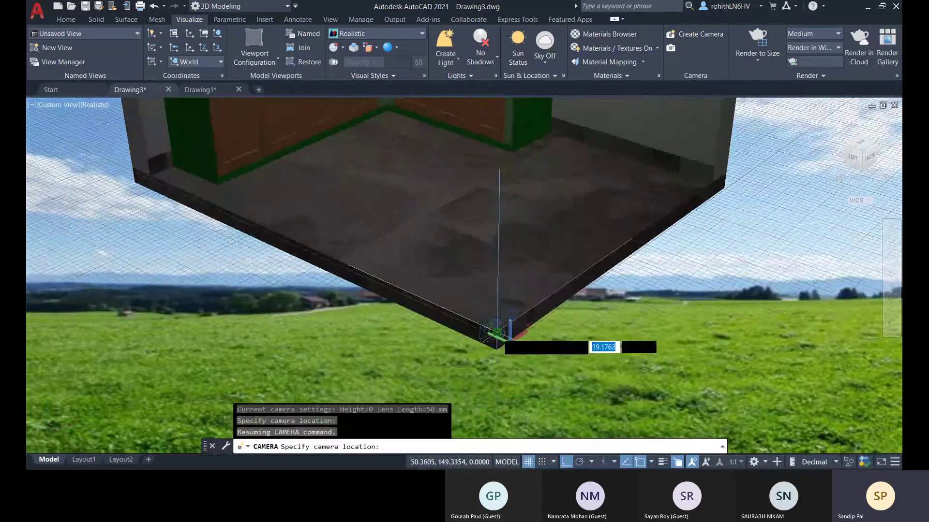
{"action": "left_click", "coordinate": [497, 334]}
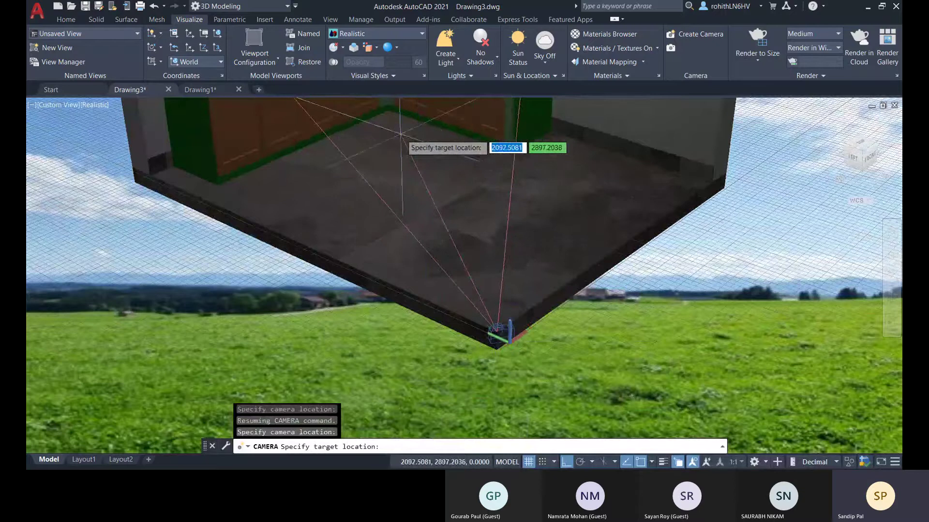
- Aim the camera's target at the inner corner of the L-shaped counter and finish creating the camera
{"action": "middle_click_drag", "start_coordinate": [401, 134], "coordinate": [425, 226]}
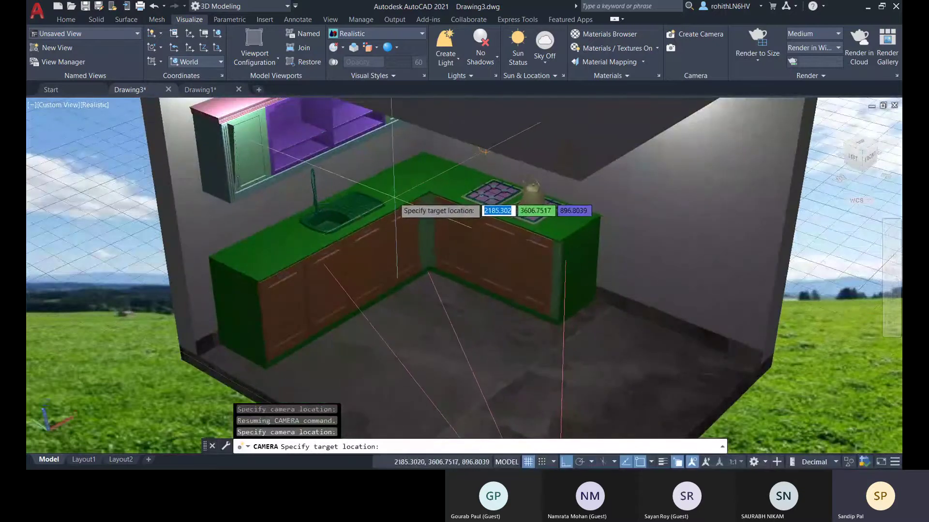
{"action": "left_click", "coordinate": [390, 194]}
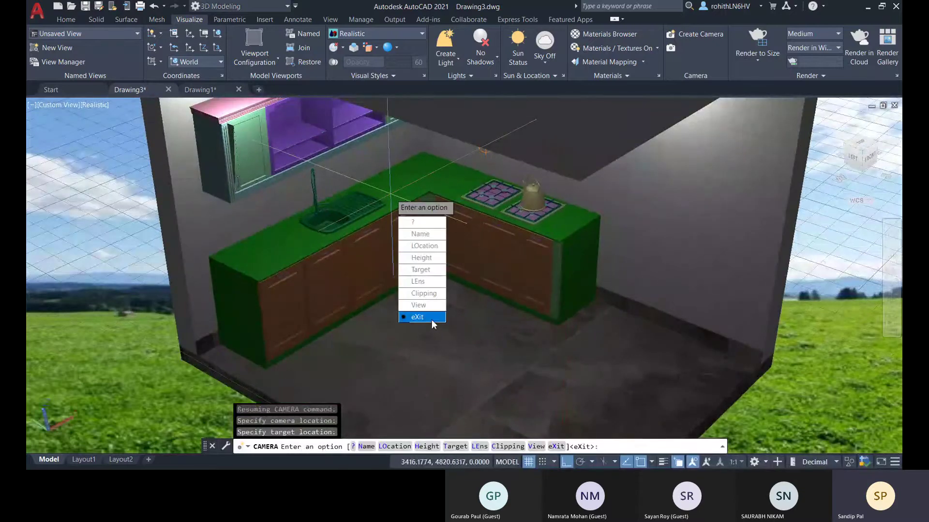
{"action": "left_click", "coordinate": [432, 321]}
- Select the new camera and raise its location straight up to a height of about 1476
{"action": "scroll", "coordinate": [463, 275], "scroll_direction": "down", "scroll_amount": 3}
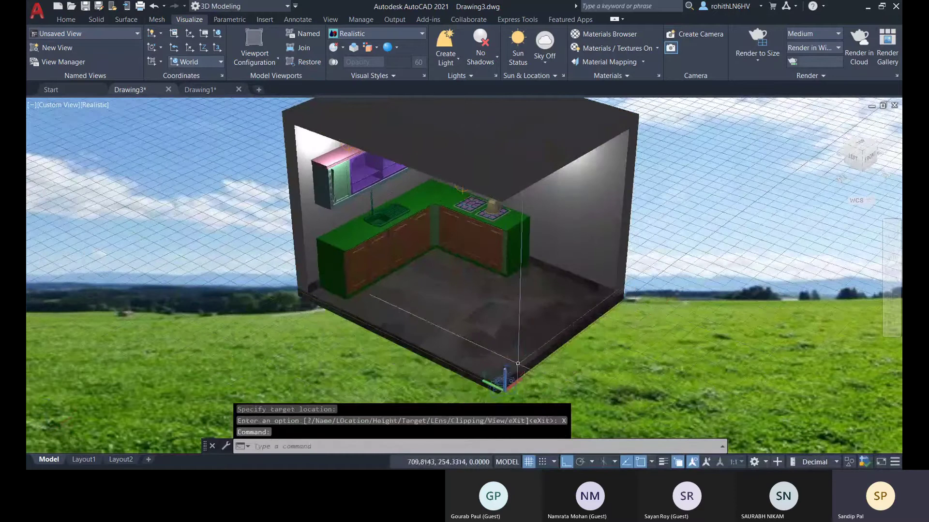
{"action": "left_click", "coordinate": [502, 383]}
{"action": "left_click", "coordinate": [558, 414]}
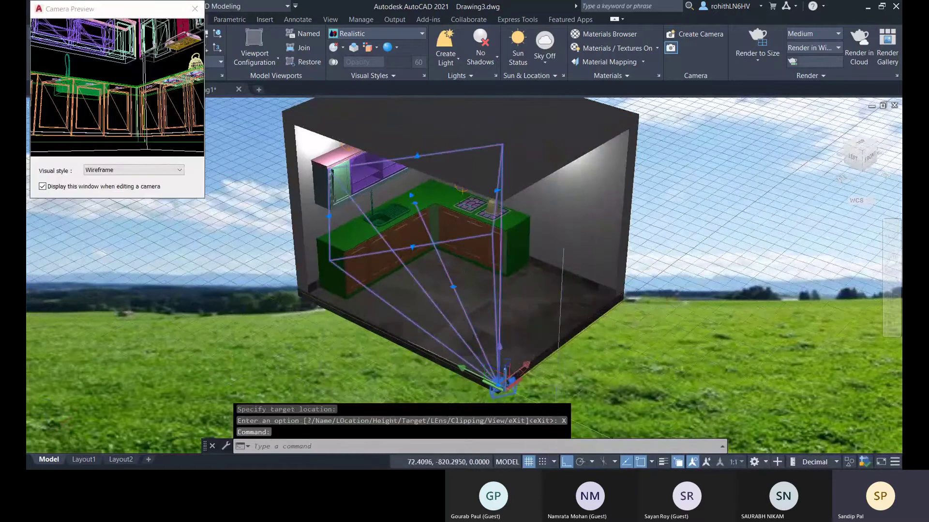
{"action": "left_click", "coordinate": [498, 385]}
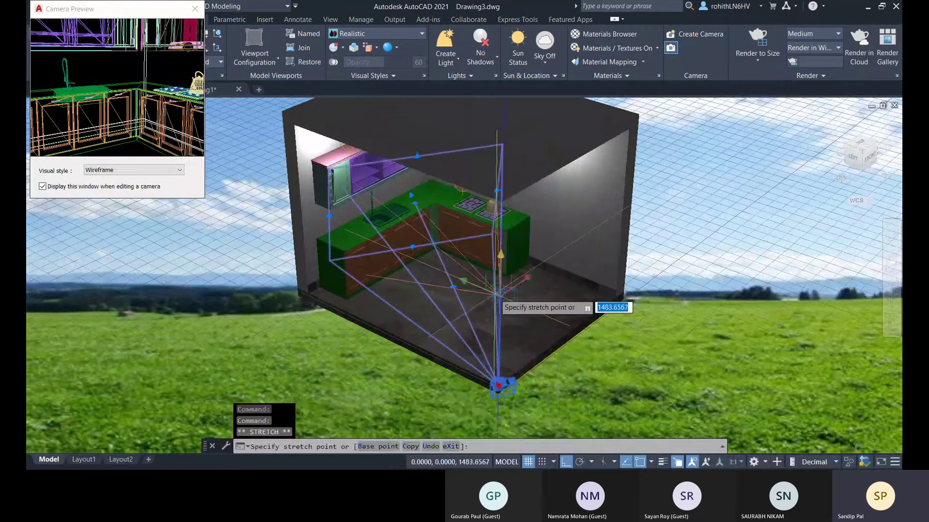
{"action": "left_click", "coordinate": [498, 292]}
- Raise the camera's target point straight up to a height of about 1787
{"action": "middle_click_drag", "start_coordinate": [498, 293], "coordinate": [518, 283], "text": "shift"}
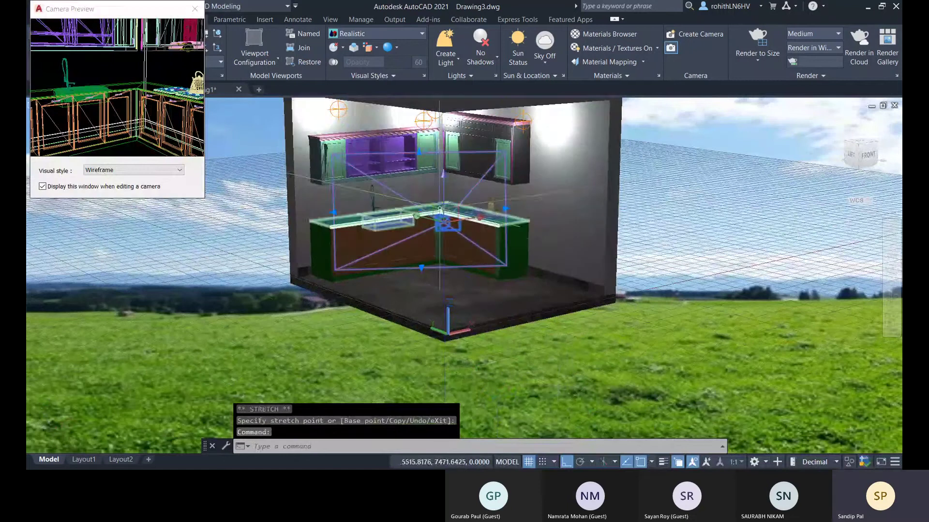
{"action": "middle_click_drag", "start_coordinate": [401, 249], "coordinate": [411, 212], "text": "shift"}
{"action": "left_click", "coordinate": [412, 212]}
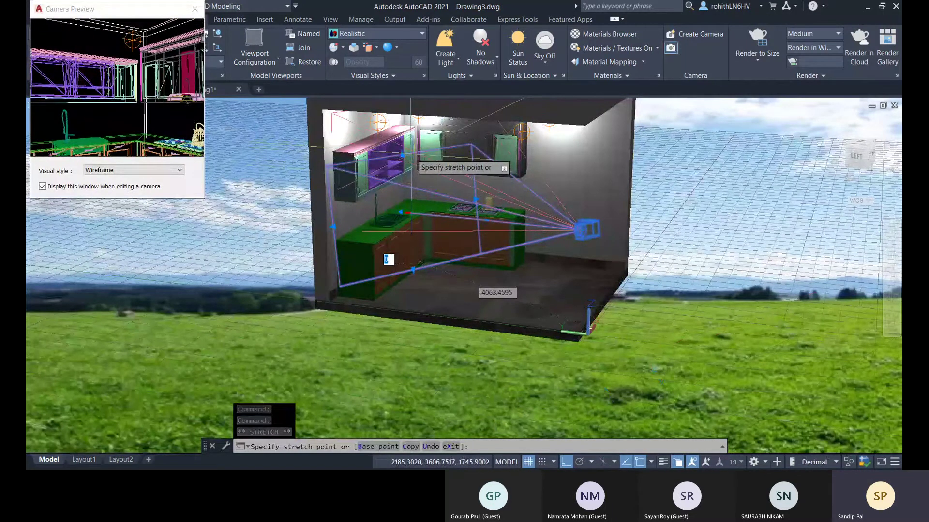
{"action": "left_click", "coordinate": [411, 154]}
- Widen the camera's field of view to about 62 degrees by stretching the edge of its view frame
{"action": "middle_click_drag", "start_coordinate": [590, 263], "coordinate": [524, 246], "text": "shift"}
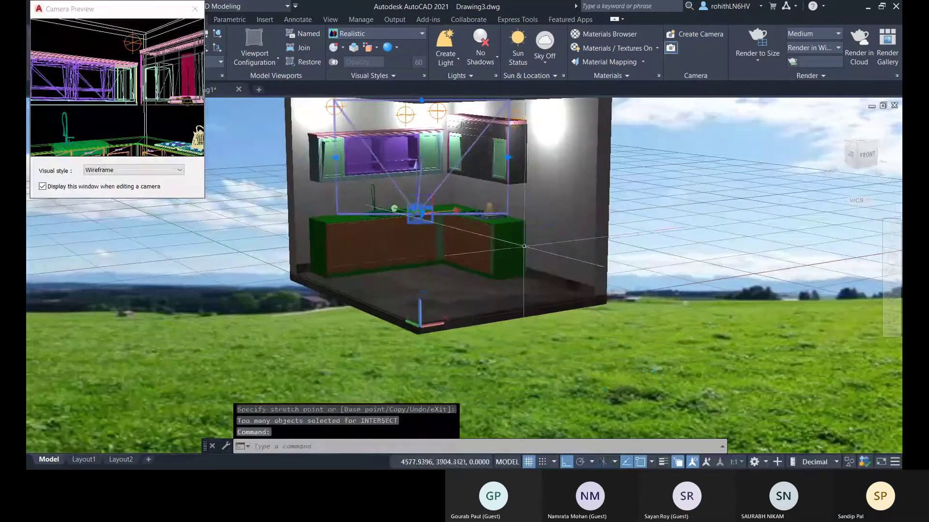
{"action": "middle_click_drag", "start_coordinate": [487, 211], "coordinate": [496, 235], "text": "shift"}
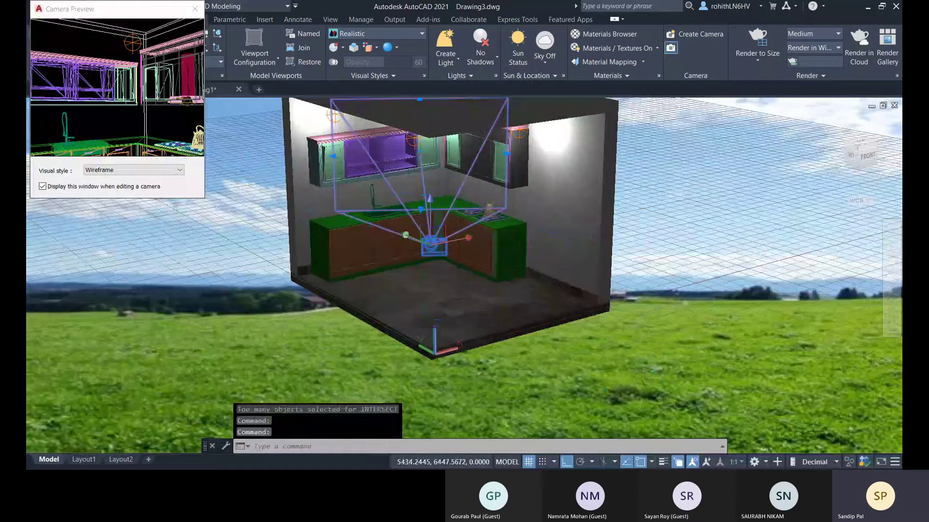
{"action": "left_click", "coordinate": [510, 149]}
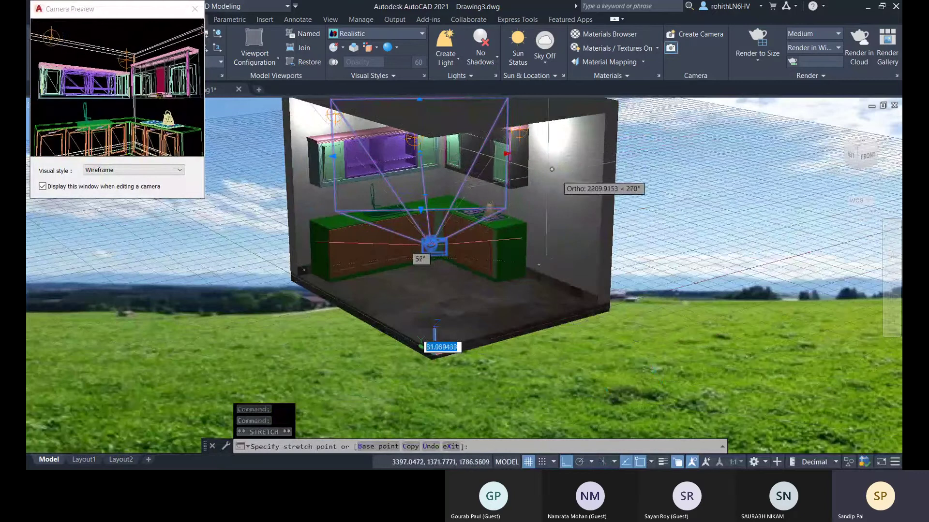
{"action": "left_click", "coordinate": [571, 192]}
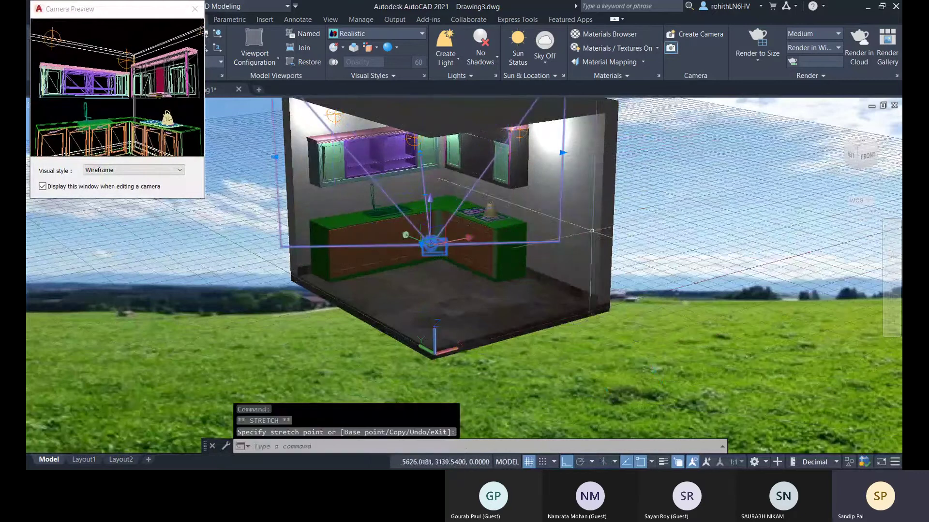
- Open the object properties, pick the camera to list its settings, and close the camera preview covering them
{"action": "middle_click_drag", "start_coordinate": [571, 192], "coordinate": [483, 289], "text": "shift"}
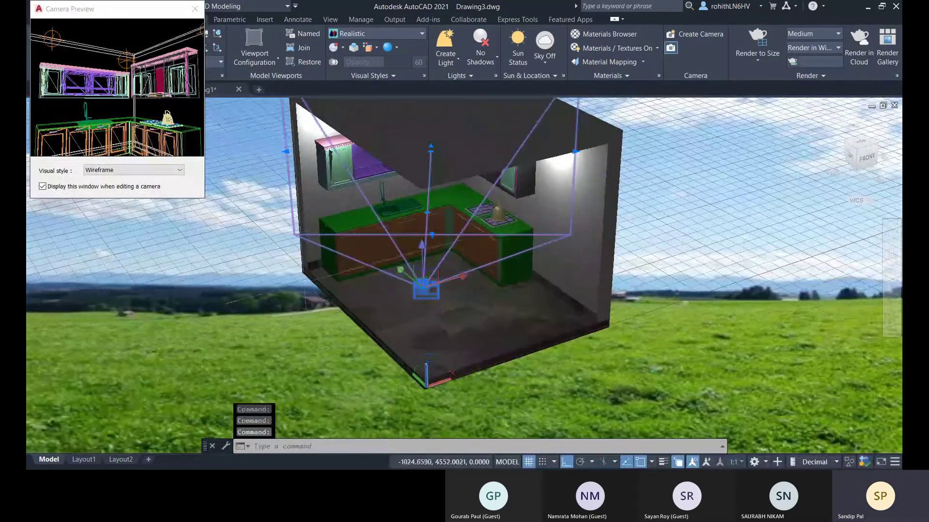
{"action": "middle_click_drag", "start_coordinate": [426, 290], "coordinate": [576, 263], "text": "shift"}
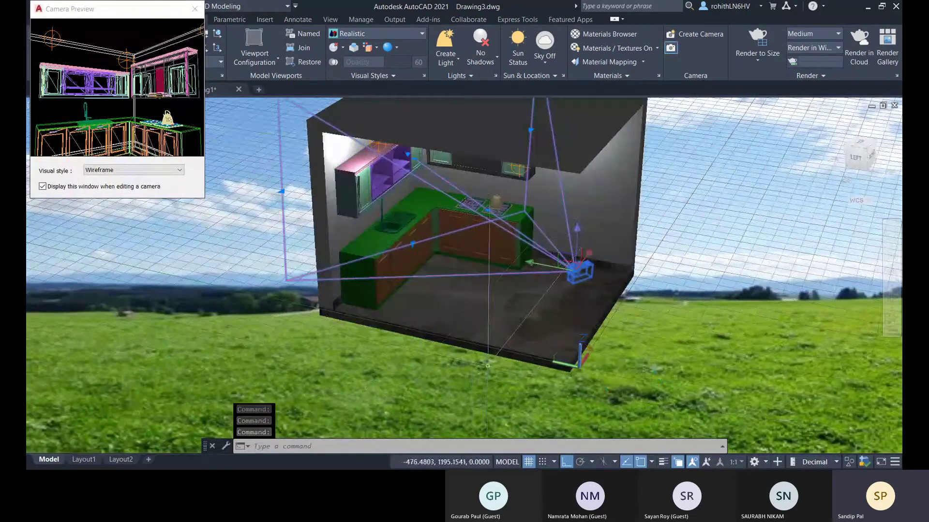
{"action": "key", "text": "ctrl+1"}
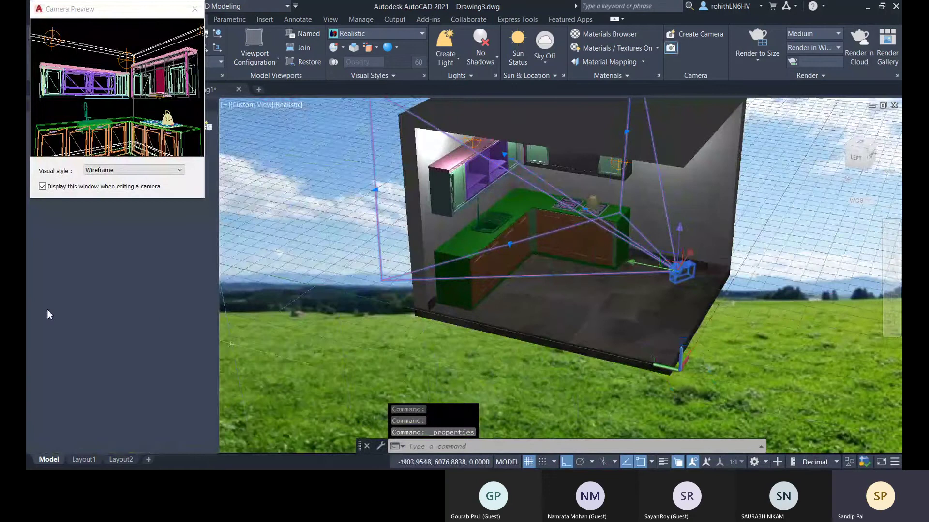
{"action": "left_click_drag", "start_coordinate": [88, 9], "coordinate": [138, 24]}
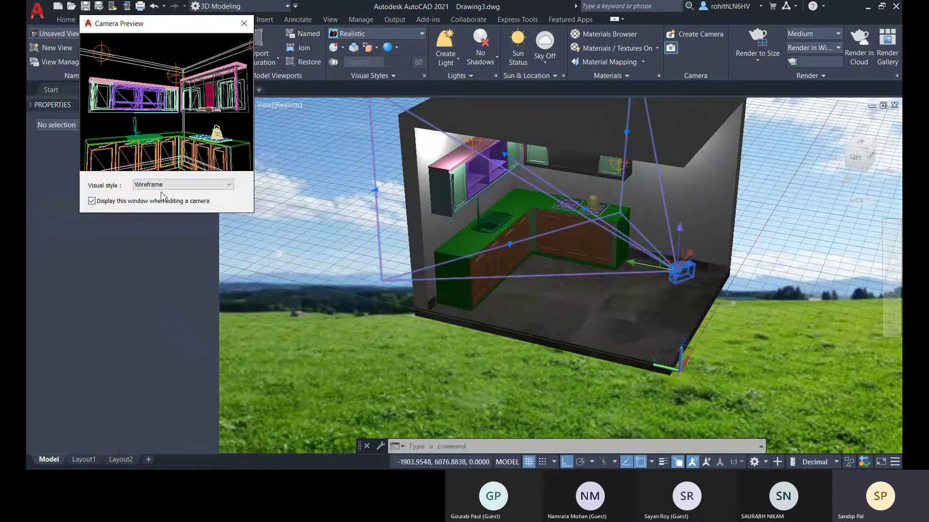
{"action": "left_click", "coordinate": [244, 24]}
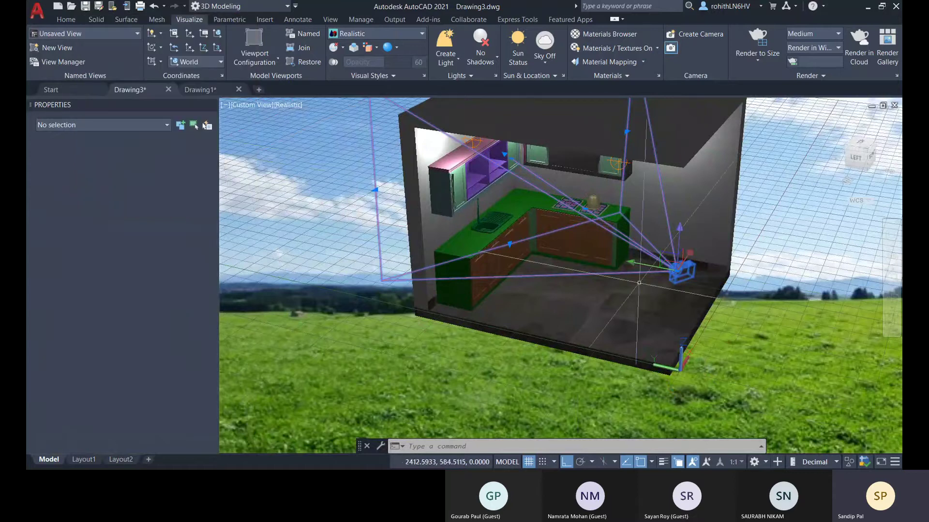
{"action": "left_click", "coordinate": [193, 125]}
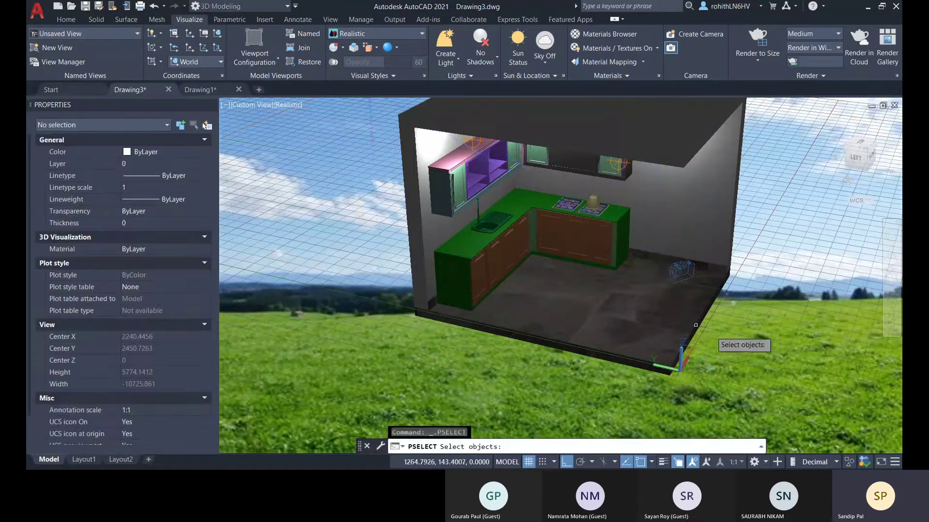
{"action": "left_click", "coordinate": [683, 273]}
{"action": "left_click", "coordinate": [718, 311]}
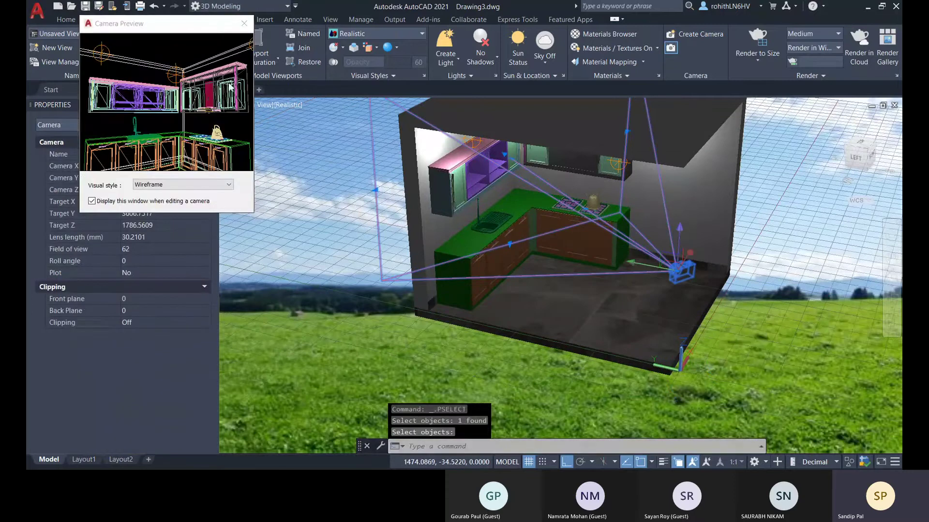
{"action": "left_click", "coordinate": [244, 23]}
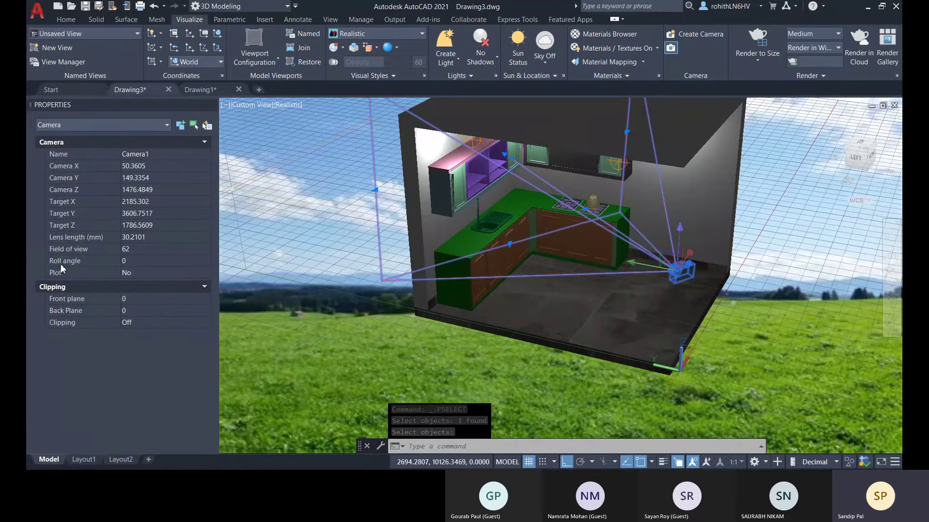
- Set the camera's lens length to 45 mm, close the properties, and shift the camera a little farther back from the cabinets
{"action": "left_click", "coordinate": [204, 237]}
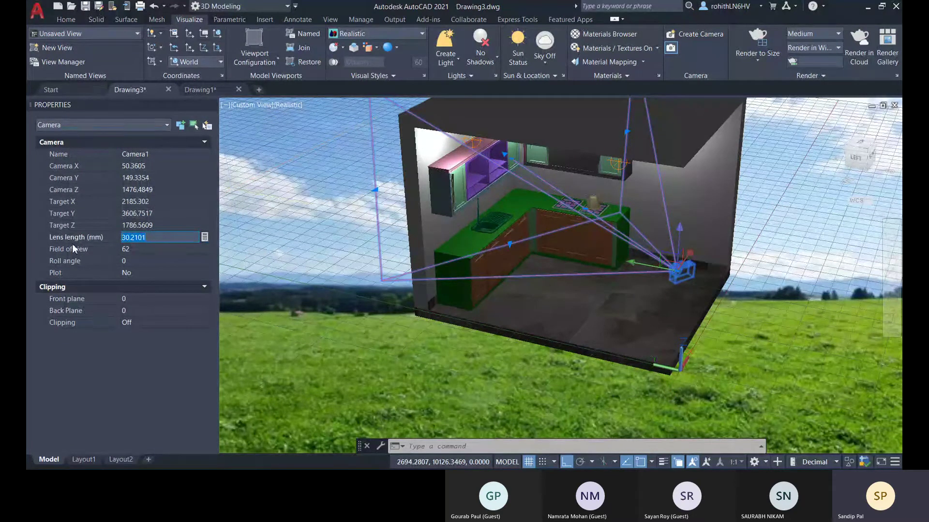
{"action": "type", "text": "45"}
{"action": "key", "text": "Tab"}
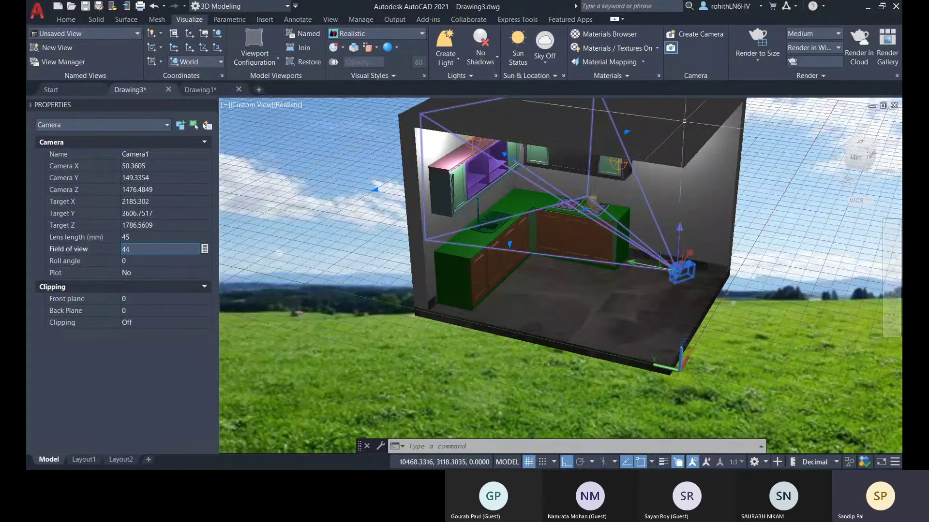
{"action": "left_click", "coordinate": [211, 106]}
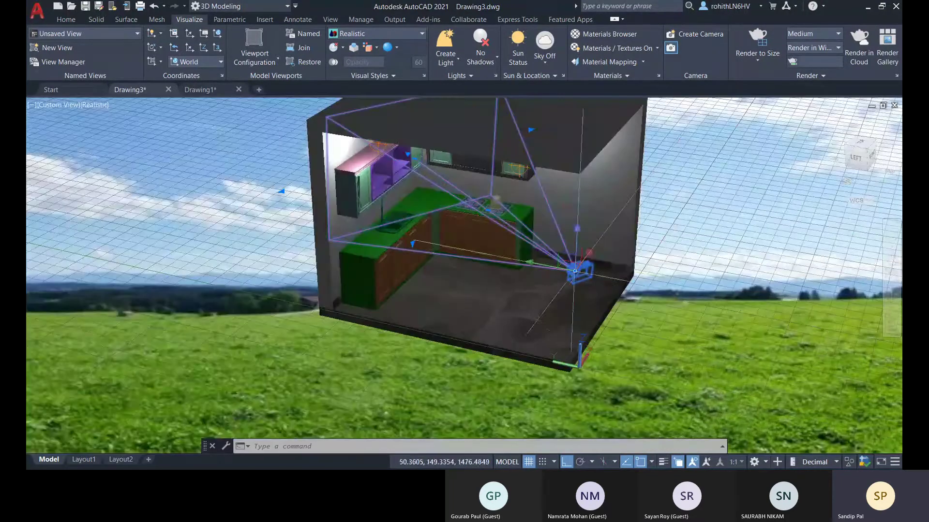
{"action": "left_click", "coordinate": [578, 270]}
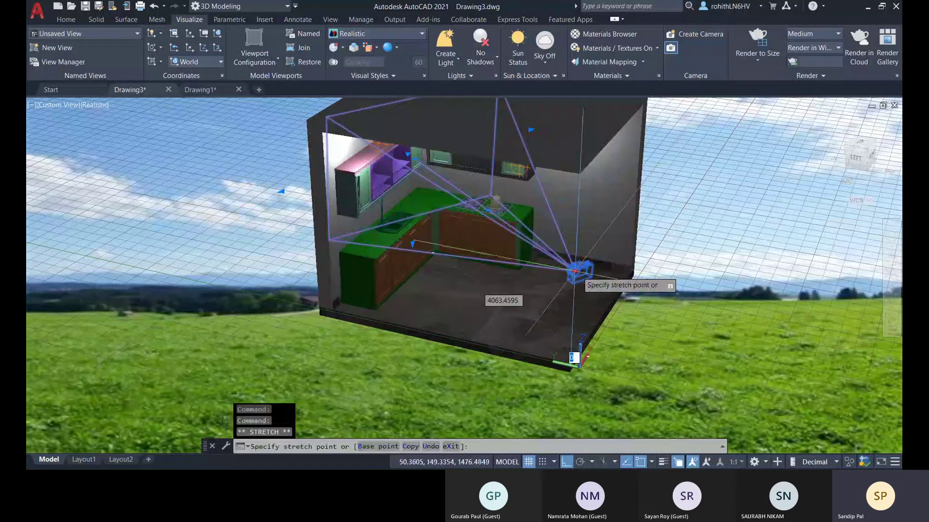
{"action": "left_click", "coordinate": [610, 274]}
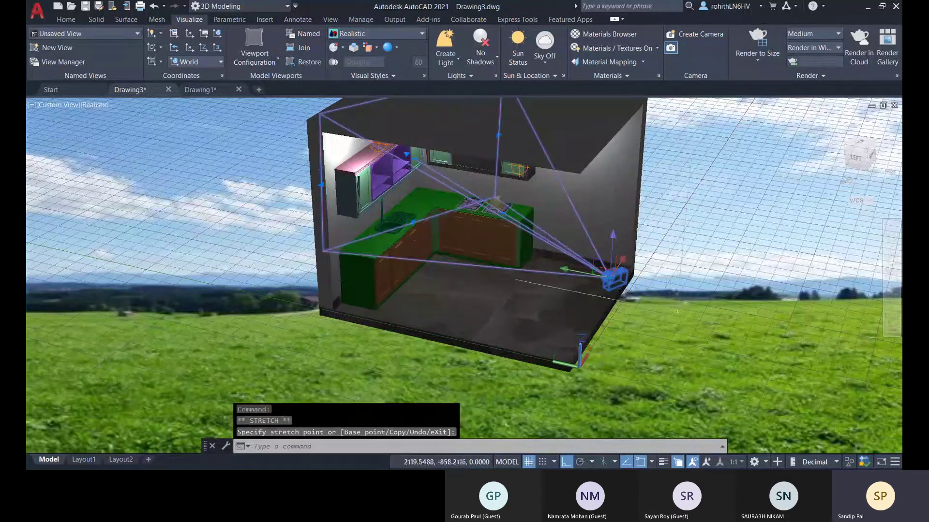
- Switch the viewport from the custom view to the saved Camera1 view
{"action": "left_click", "coordinate": [94, 105]}
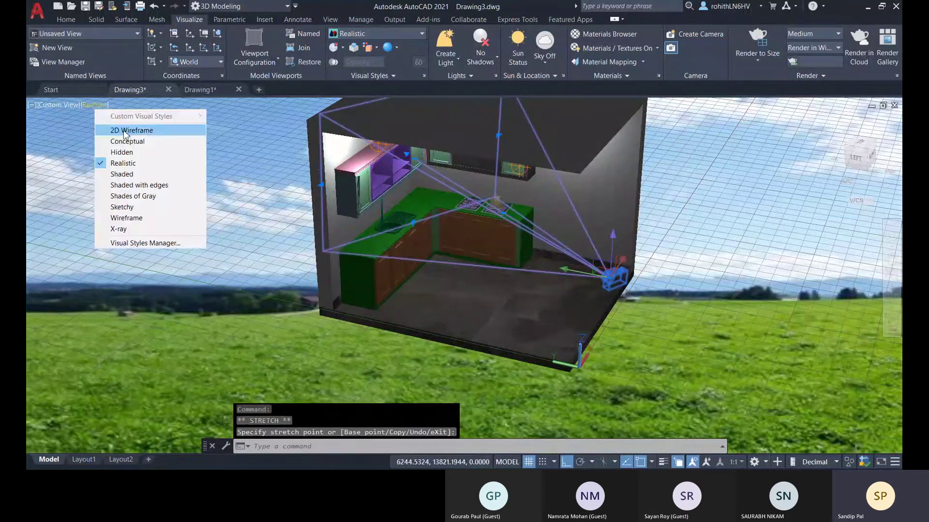
{"action": "key", "text": "Escape"}
{"action": "left_click", "coordinate": [64, 127]}
{"action": "left_click", "coordinate": [65, 126]}
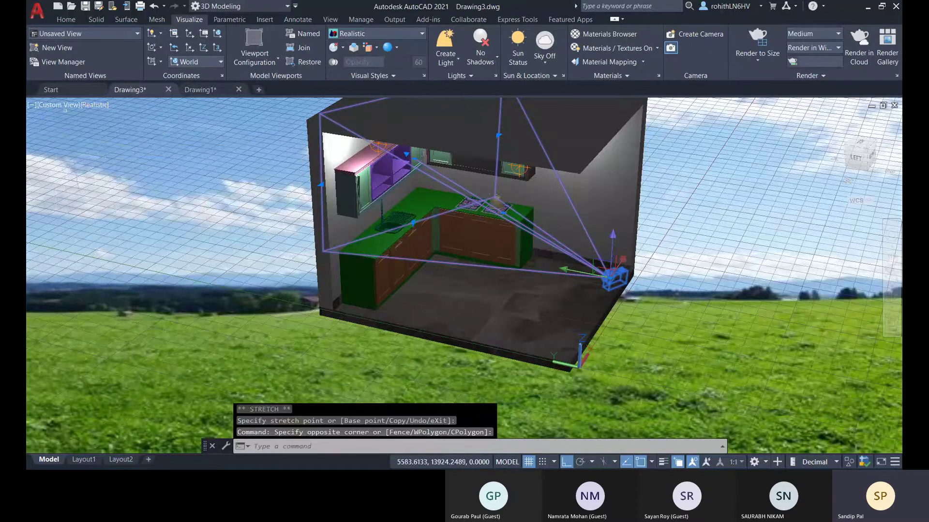
{"action": "left_click", "coordinate": [58, 106]}
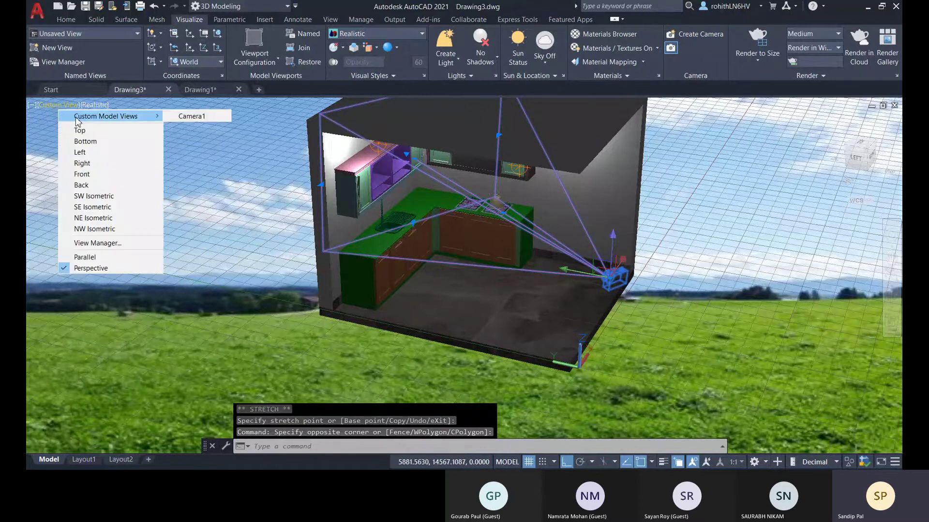
{"action": "left_click", "coordinate": [176, 117]}
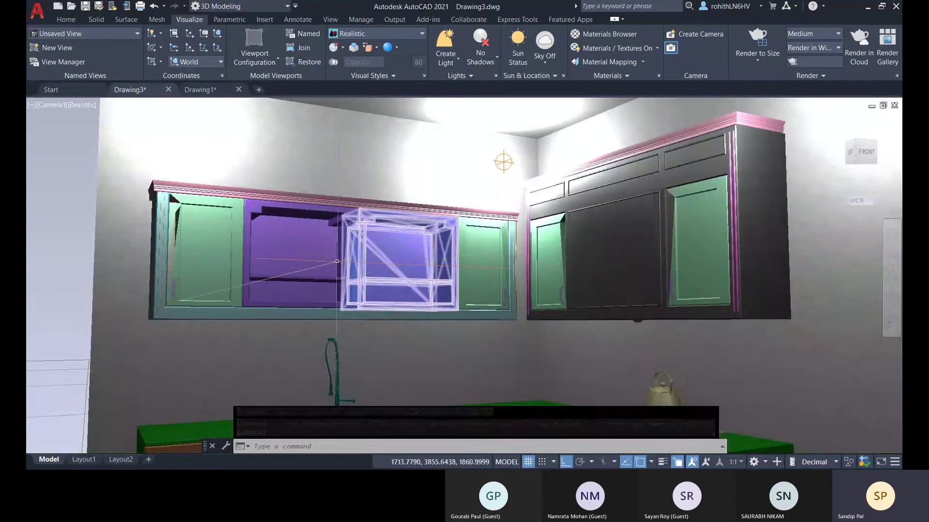
- Switch the viewport from the camera view to SW Isometric and select the camera among the overlapping objects
{"action": "left_click", "coordinate": [337, 261]}
{"action": "key", "text": "Delete"}
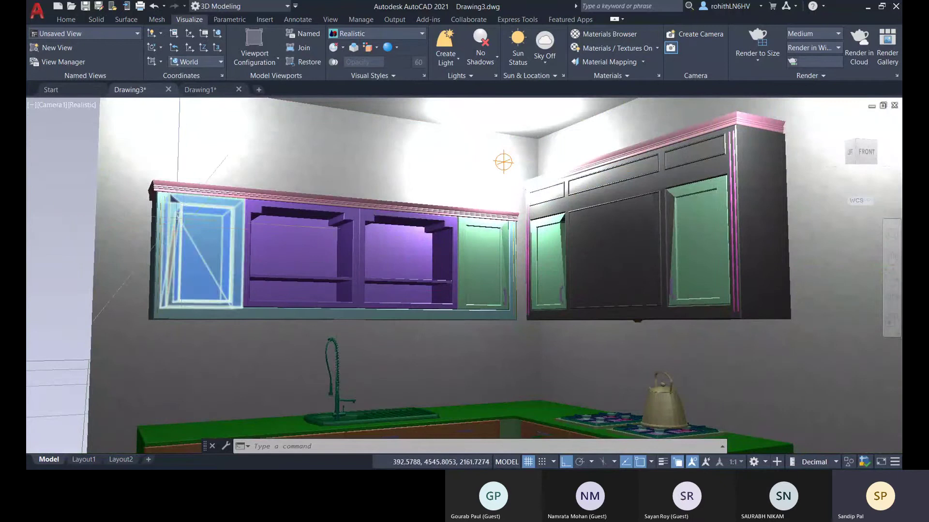
{"action": "left_click", "coordinate": [47, 106]}
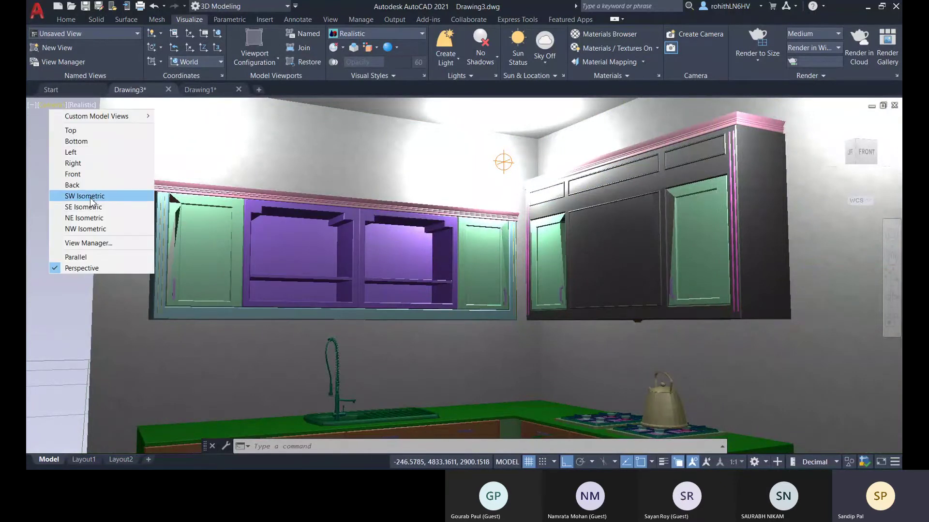
{"action": "left_click", "coordinate": [90, 199]}
{"action": "left_click", "coordinate": [516, 293]}
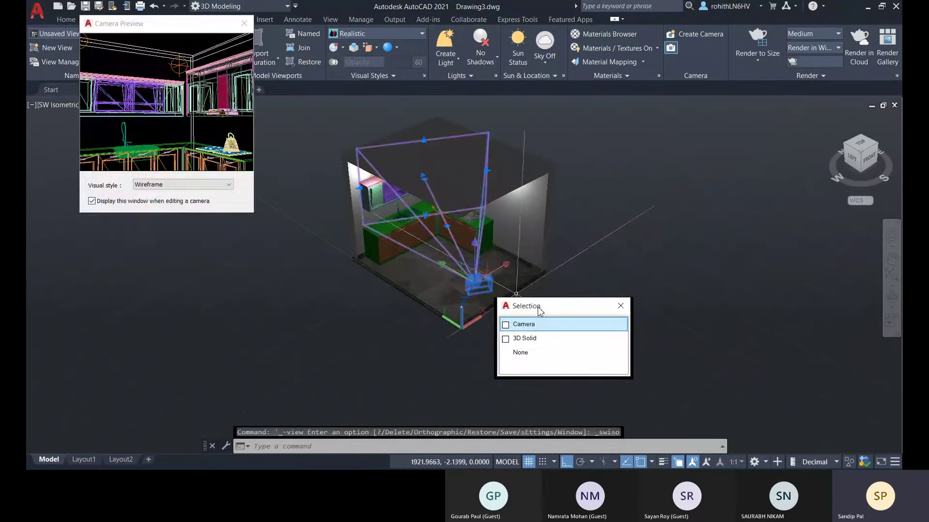
{"action": "left_click", "coordinate": [549, 325]}
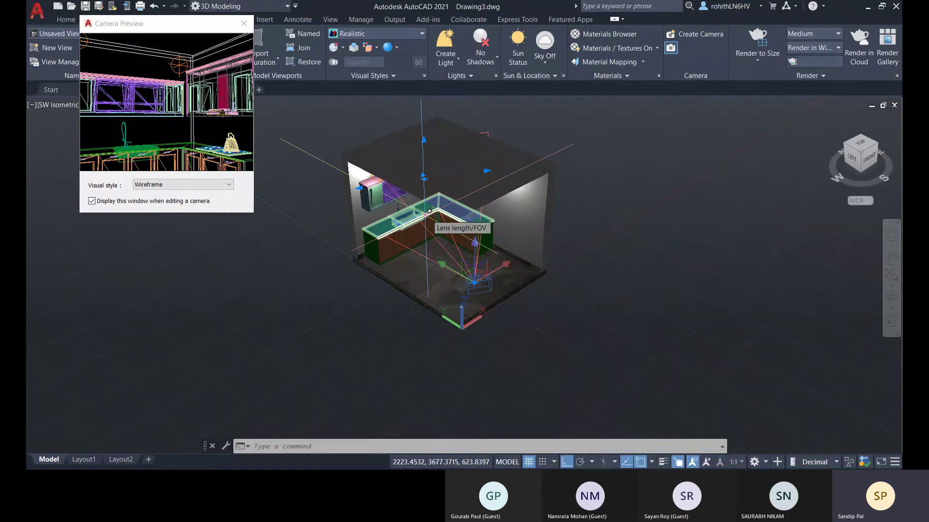
- Widen the selected camera's field of view to about 50 degrees by stretching the side edge of its view frame
{"action": "left_click", "coordinate": [428, 211]}
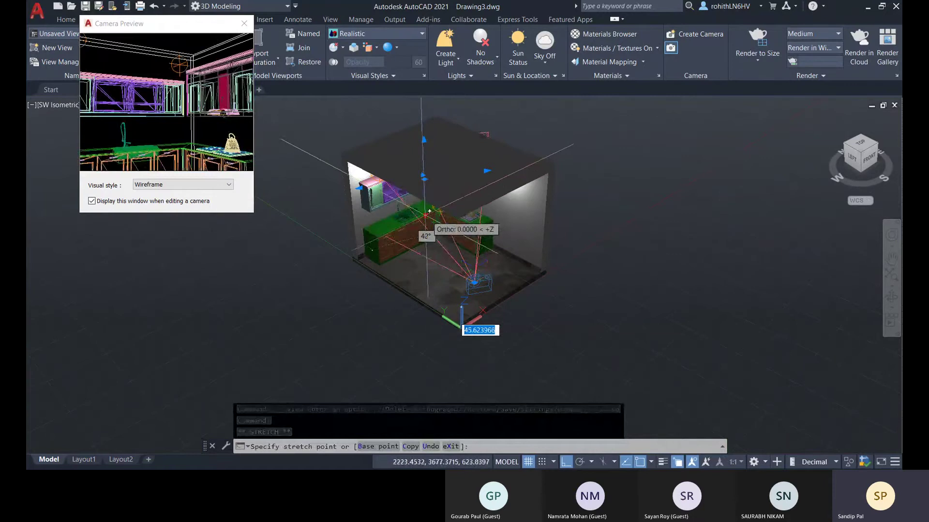
{"action": "key", "text": "Escape"}
{"action": "left_click", "coordinate": [487, 170]}
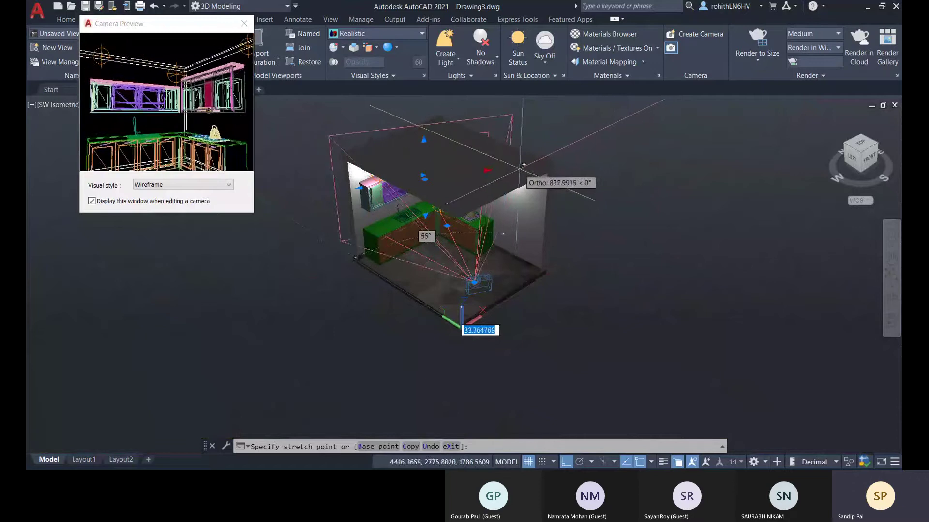
{"action": "left_click", "coordinate": [519, 167]}
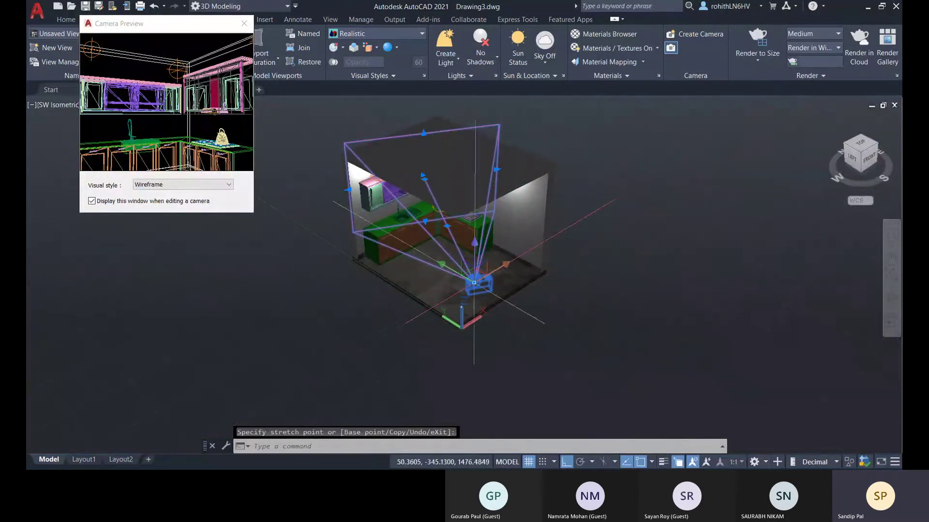
- Turn Ortho off and use the rotate gizmo to turn the camera about its vertical axis to about 354 degrees
{"action": "right_click", "coordinate": [475, 283]}
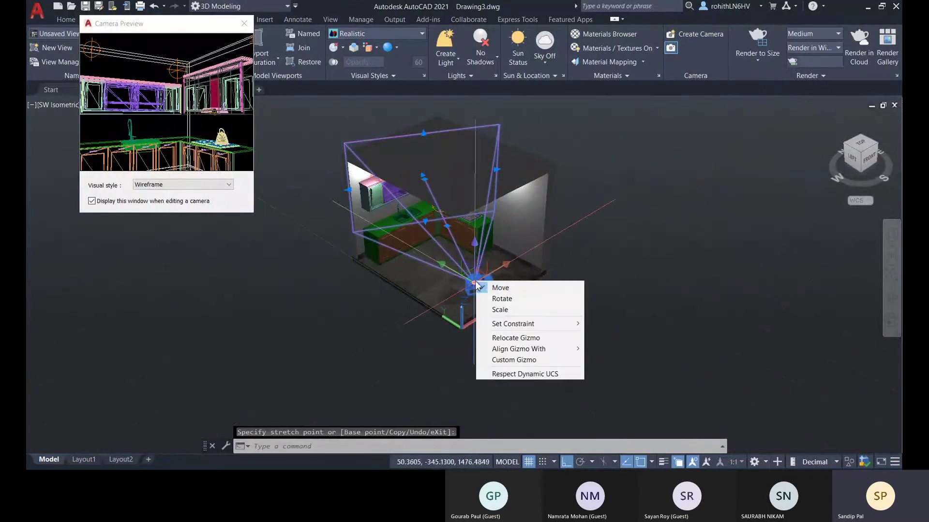
{"action": "left_click", "coordinate": [509, 299]}
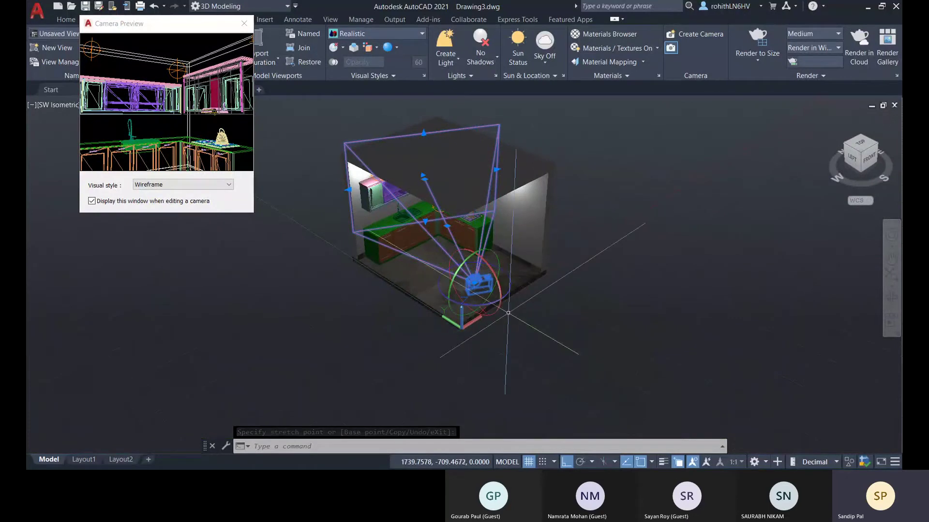
{"action": "left_click", "coordinate": [481, 305]}
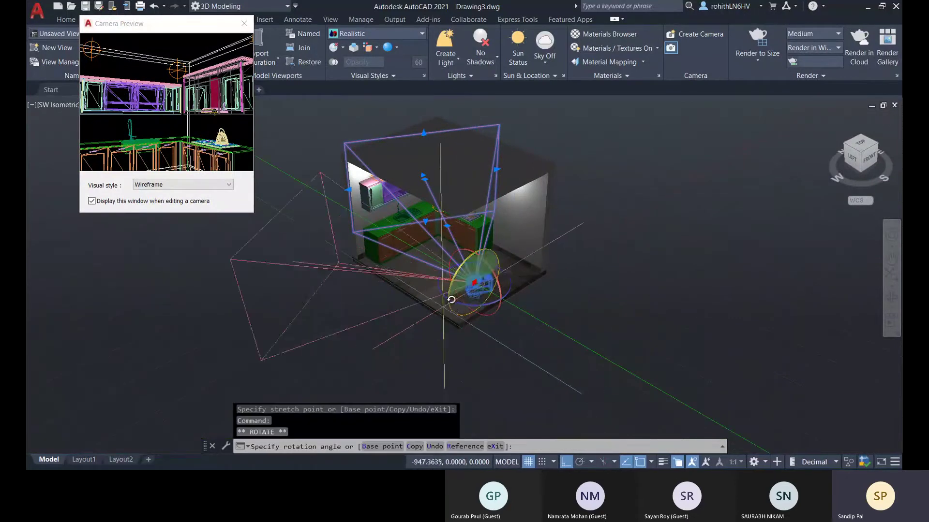
{"action": "left_click", "coordinate": [566, 462]}
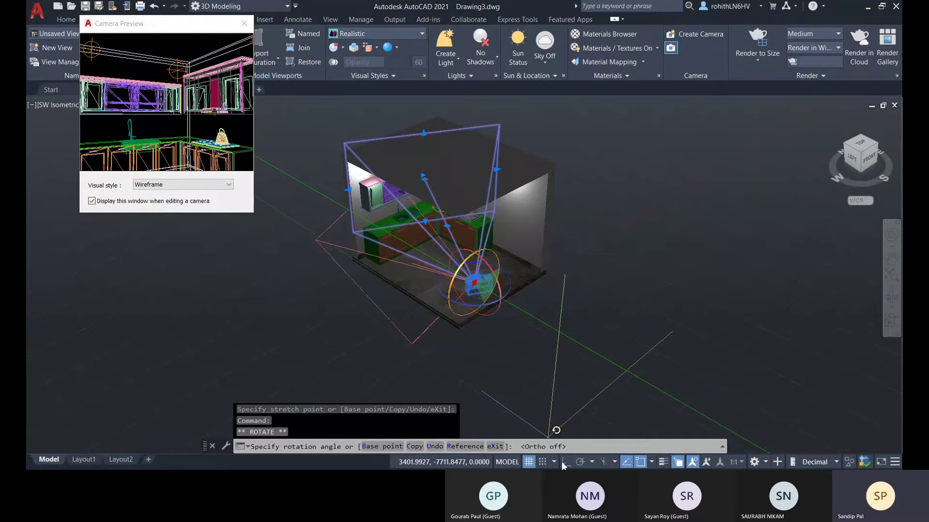
{"action": "key", "text": "Escape"}
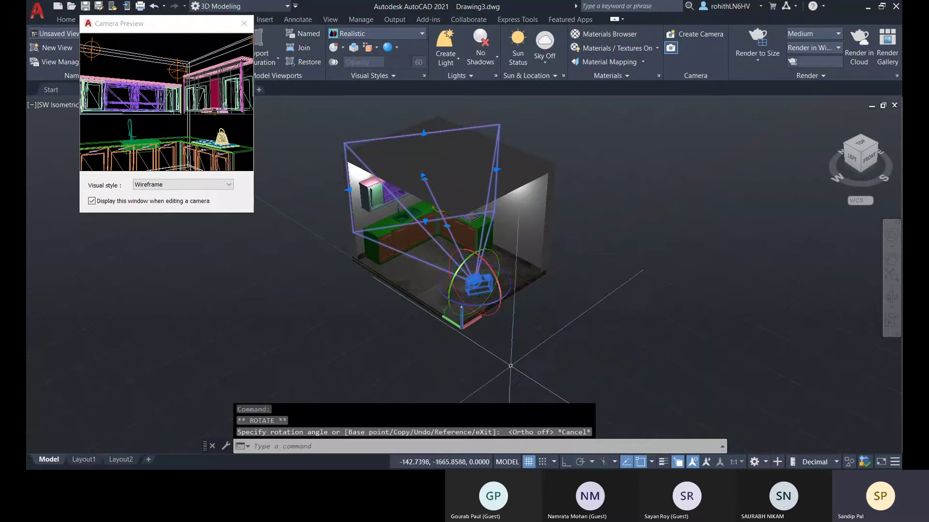
{"action": "left_click", "coordinate": [495, 306]}
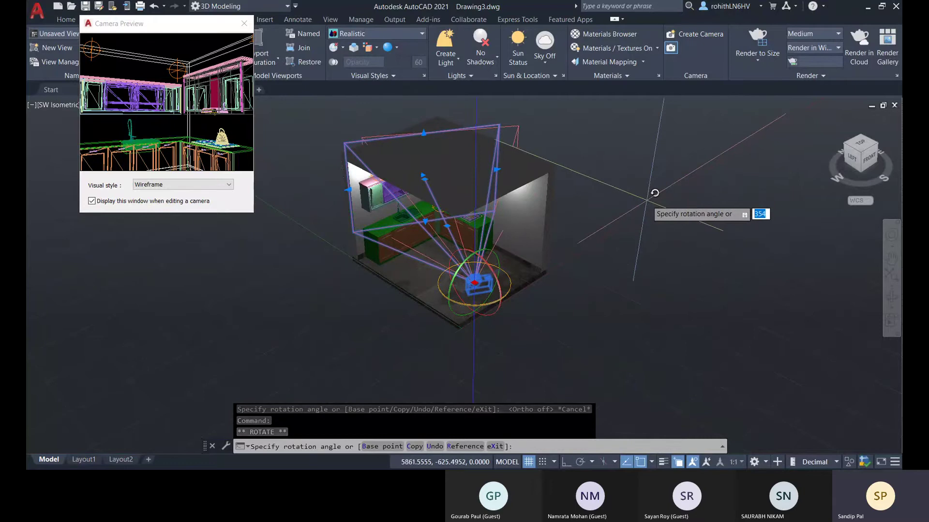
{"action": "key", "text": "Escape"}
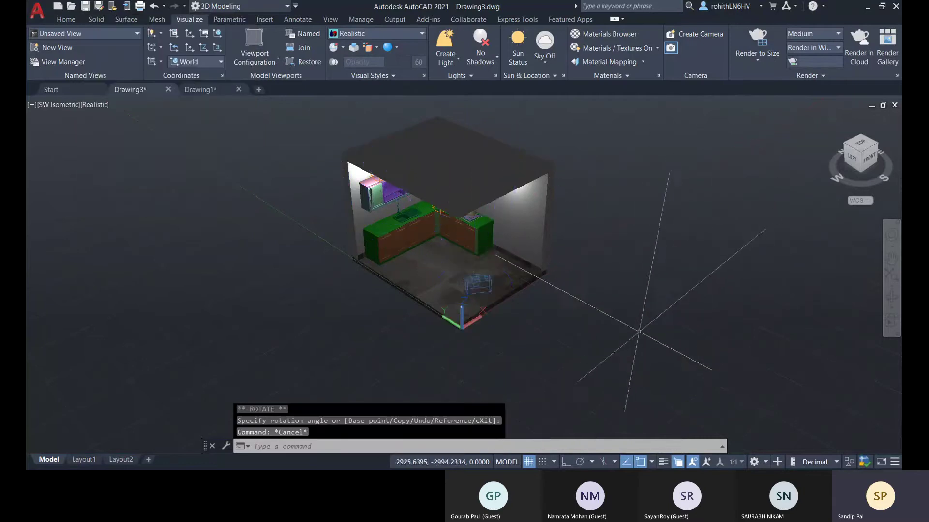
- Reselect the camera, open its properties, and place the palette clear of the camera preview and the model
{"action": "left_click", "coordinate": [485, 272]}
{"action": "left_click", "coordinate": [545, 318]}
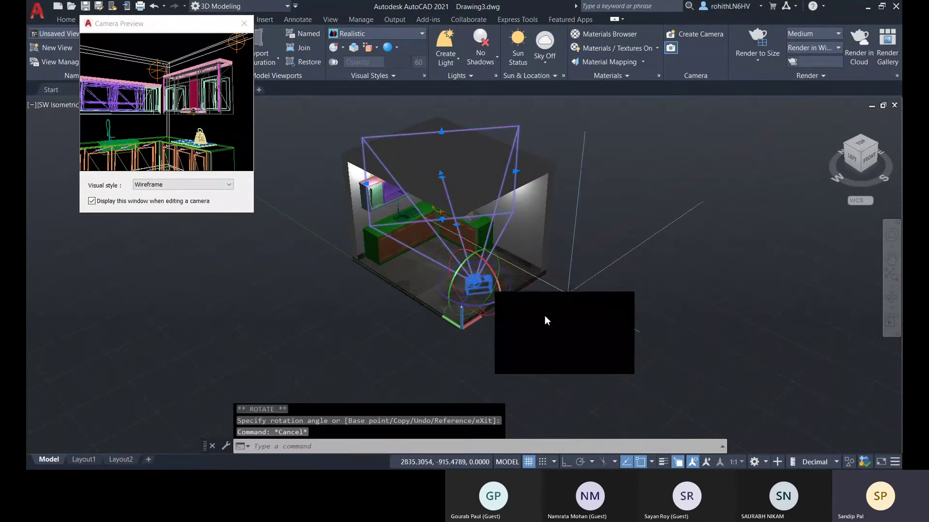
{"action": "key", "text": "ctrl+1"}
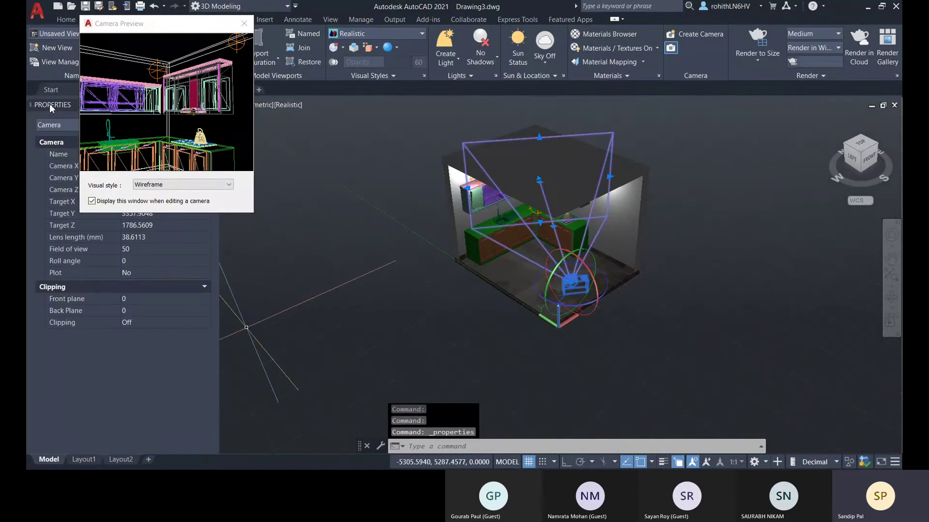
{"action": "left_click_drag", "start_coordinate": [289, 187], "coordinate": [290, 189]}
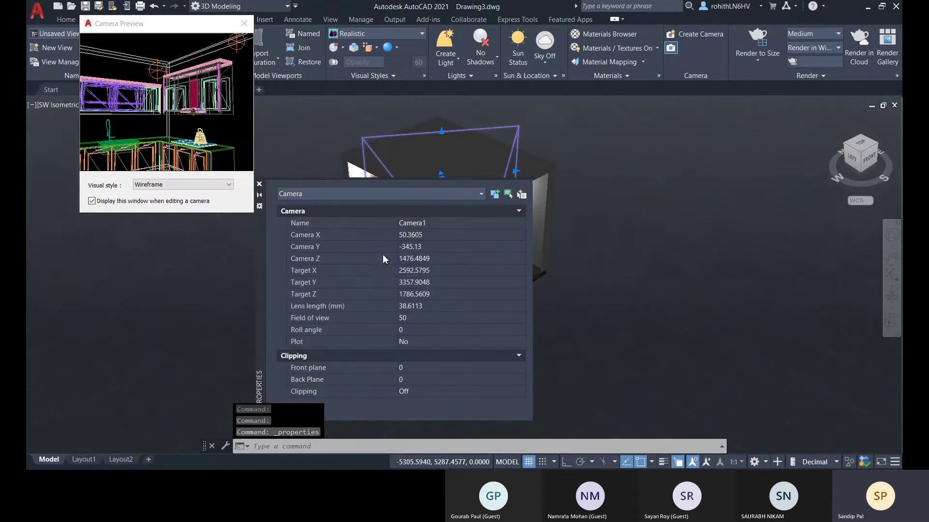
{"action": "left_click_drag", "start_coordinate": [262, 248], "coordinate": [575, 192]}
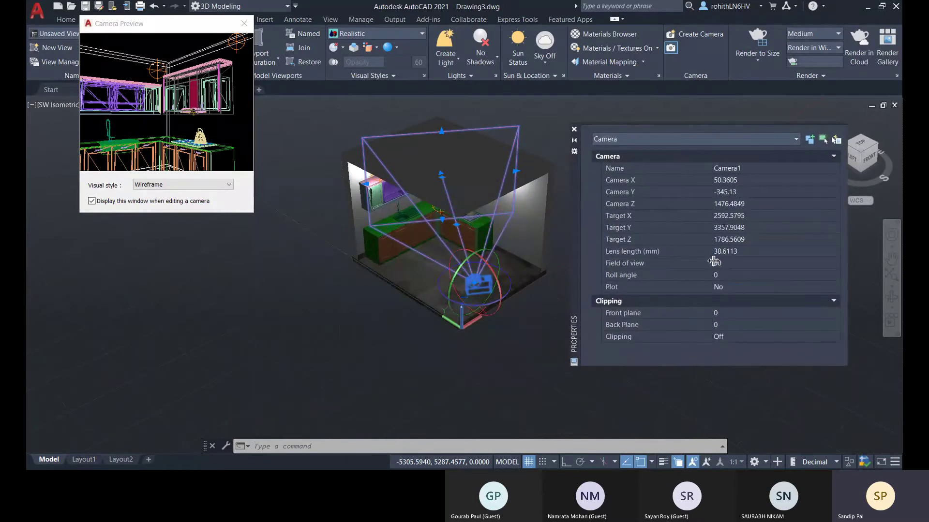
- Try lens lengths of 35 mm and 45 mm for the camera
{"action": "left_click", "coordinate": [752, 252]}
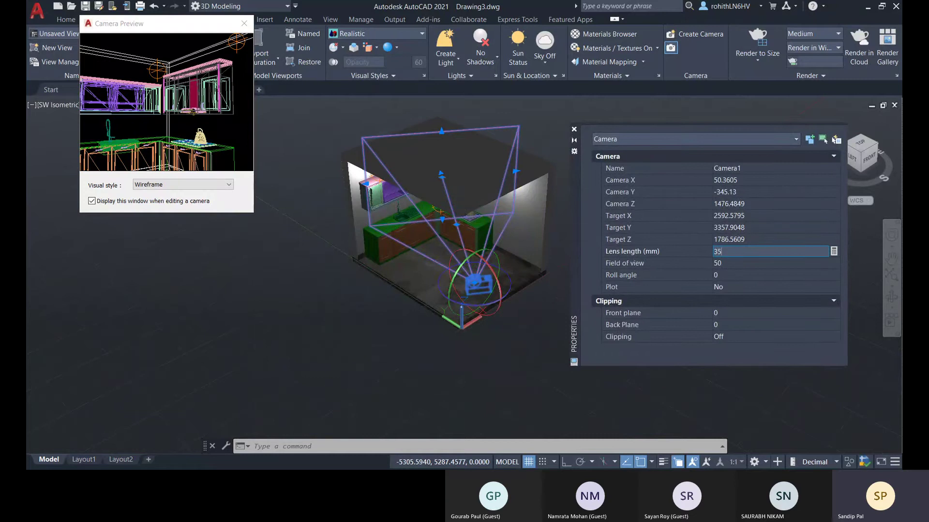
{"action": "key", "text": "Tab"}
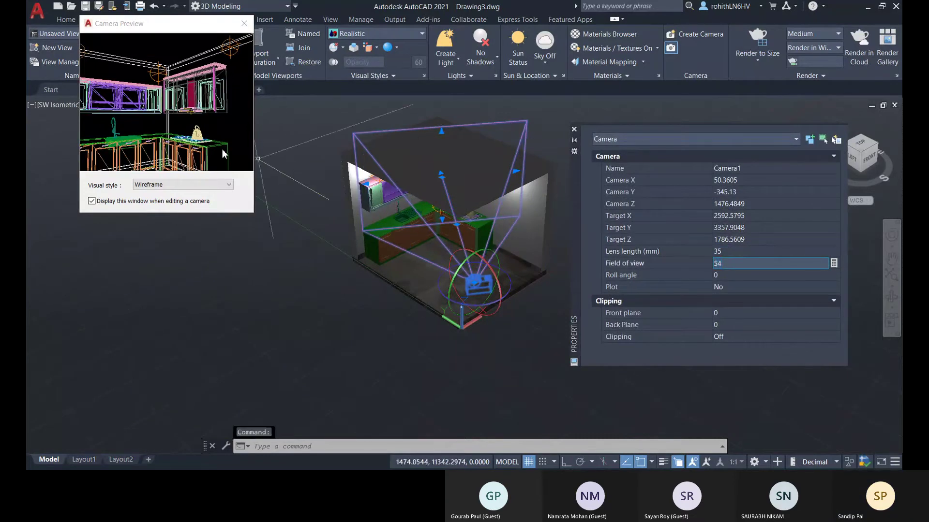
{"action": "left_click", "coordinate": [737, 253]}
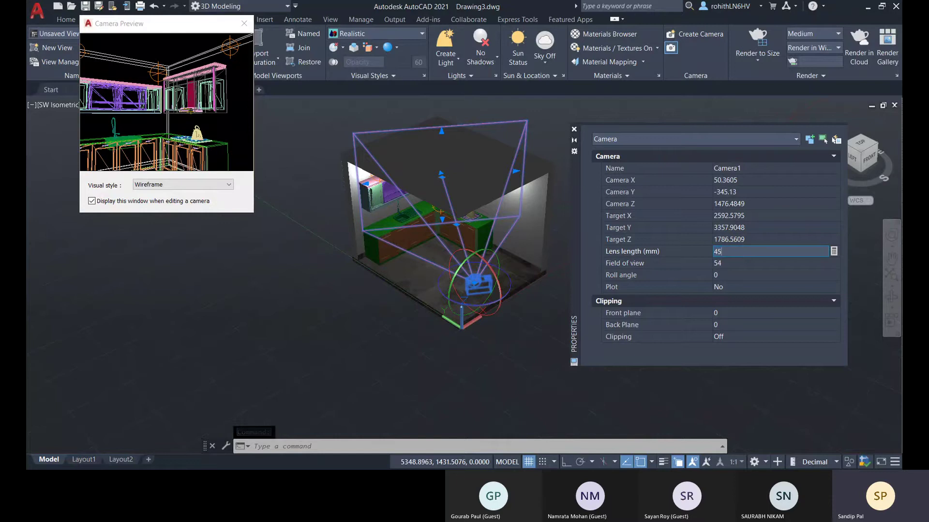
{"action": "type", "text": "45"}
{"action": "left_click", "coordinate": [755, 263]}
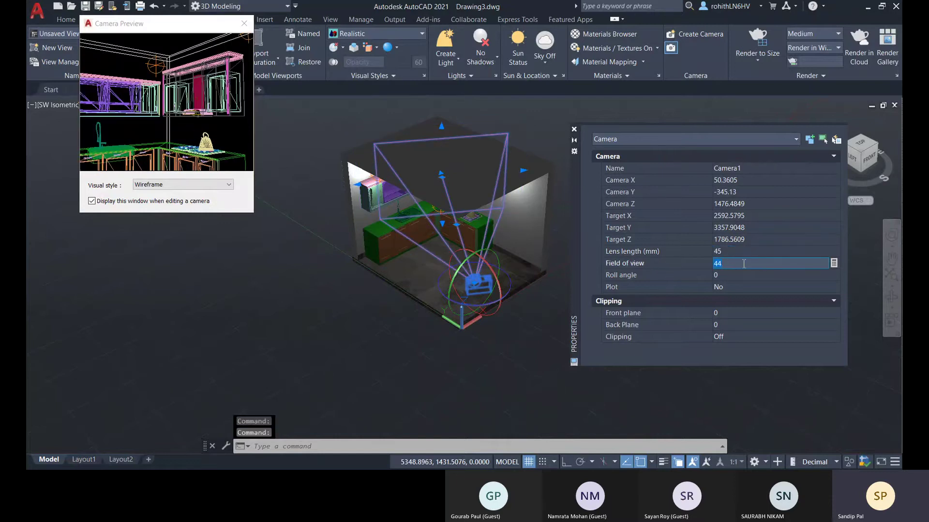
- Try a camera lens length of 60 mm, set the field of view to 50 degrees, and close the properties
{"action": "left_click", "coordinate": [737, 253]}
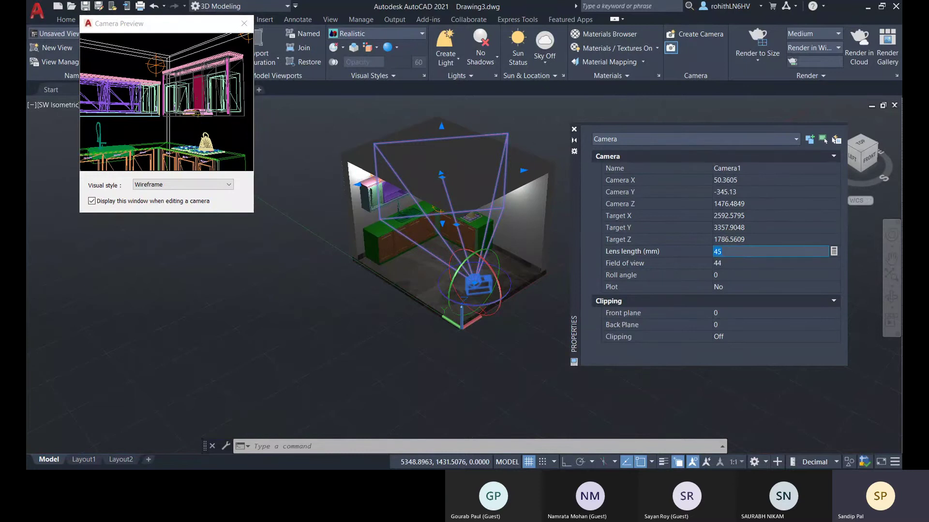
{"action": "key", "text": "Return"}
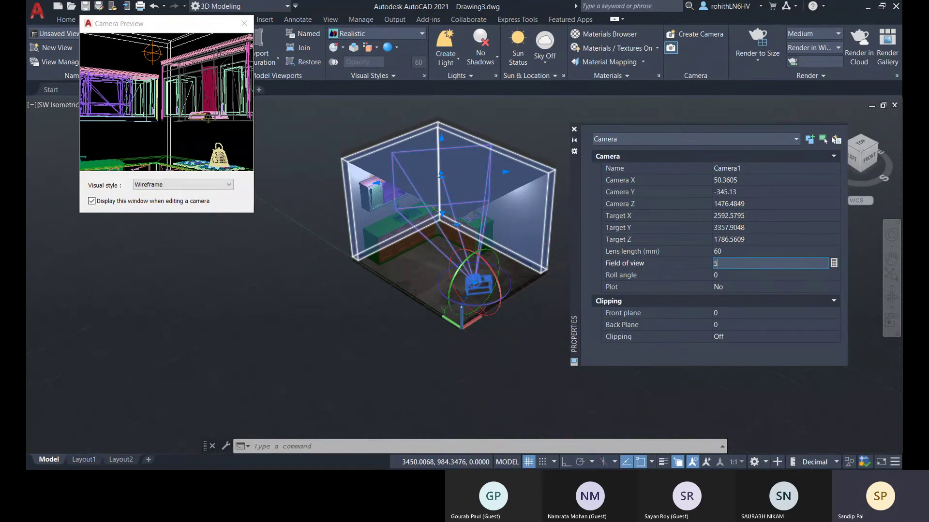
{"action": "left_click", "coordinate": [759, 275]}
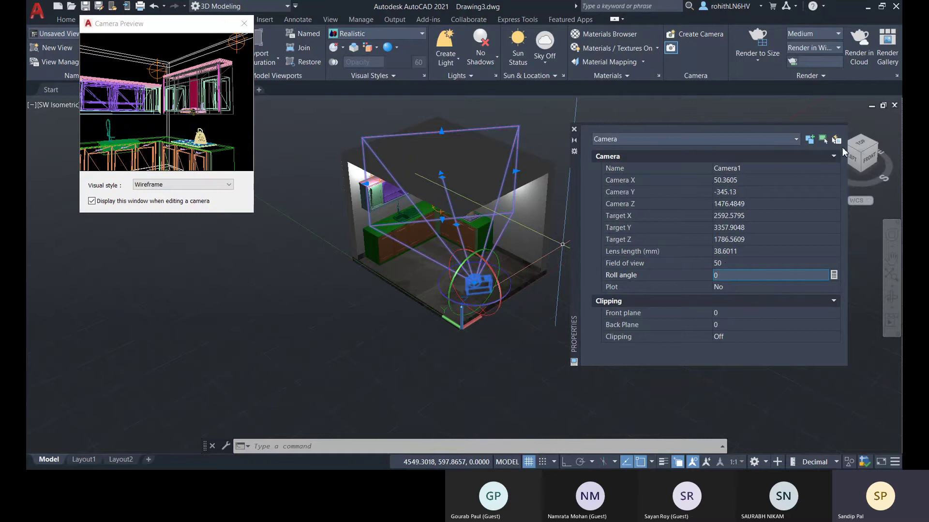
{"action": "left_click", "coordinate": [575, 129]}
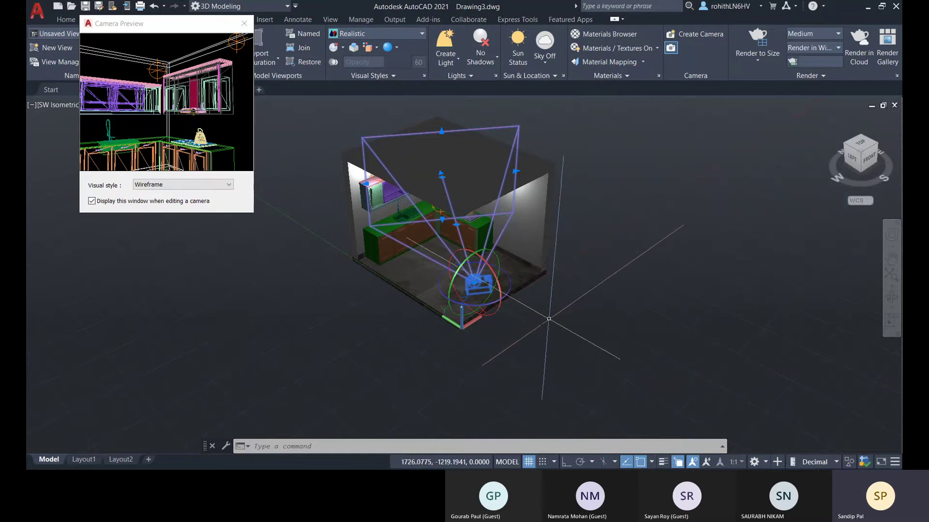
- With the move gizmo, shift the camera back along the Y axis by about 1930 units and forward again by about 294
{"action": "right_click", "coordinate": [477, 283]}
{"action": "left_click", "coordinate": [493, 284]}
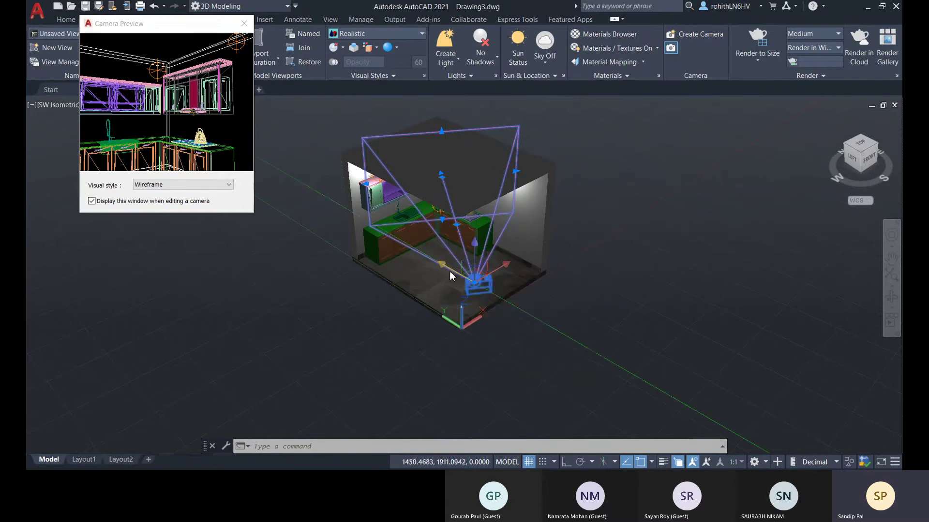
{"action": "left_click", "coordinate": [476, 282]}
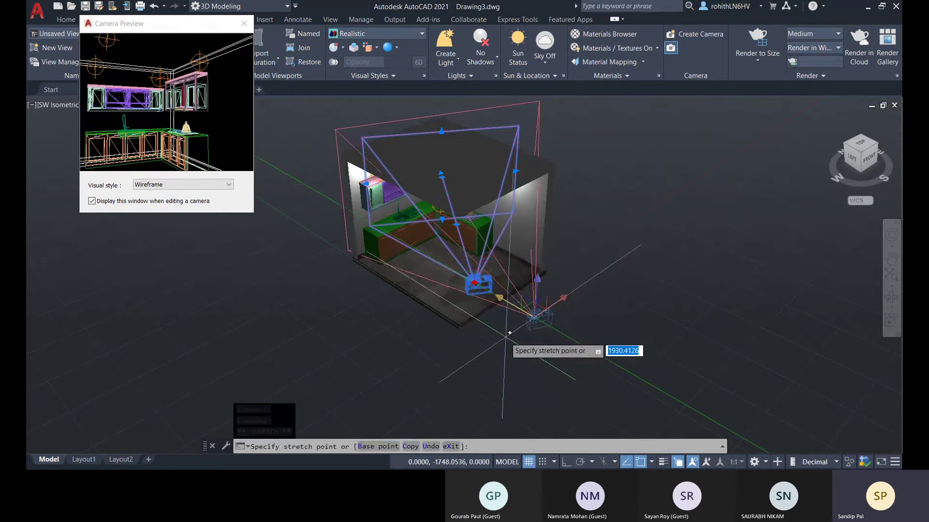
{"action": "key", "text": "Escape"}
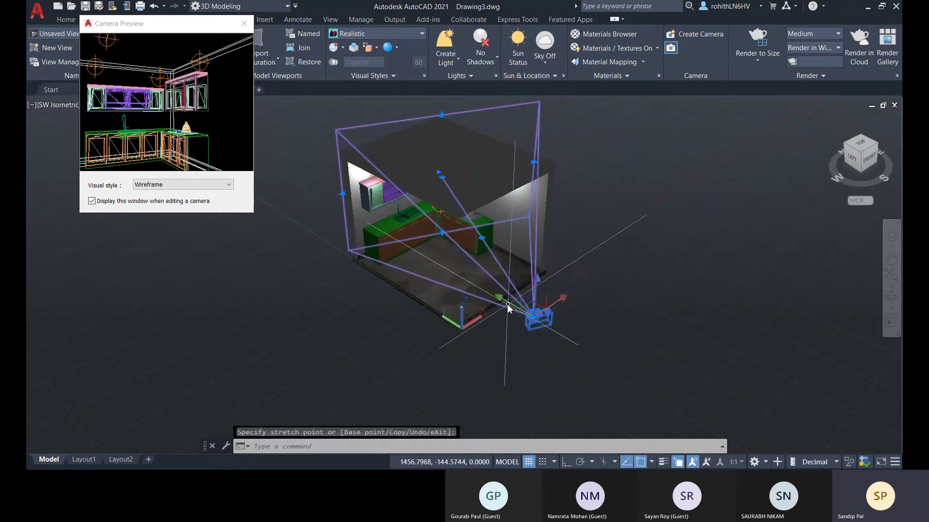
{"action": "left_click", "coordinate": [531, 316]}
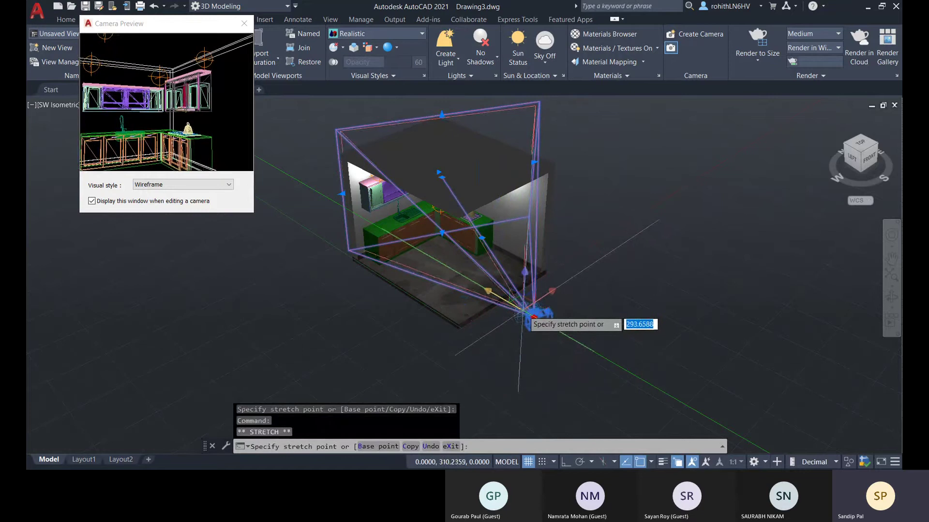
{"action": "left_click", "coordinate": [530, 314]}
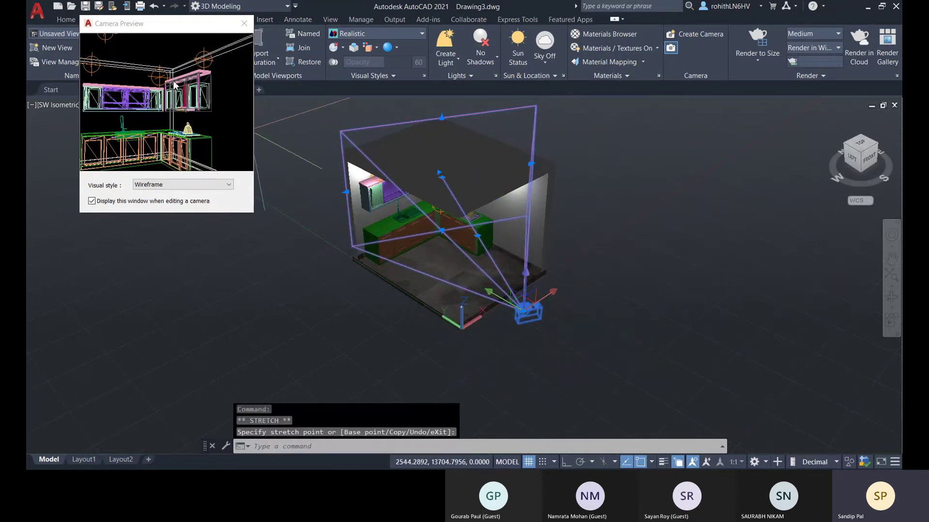
- Show the camera preview in the Realistic visual style and close the preview window
{"action": "left_click", "coordinate": [156, 185]}
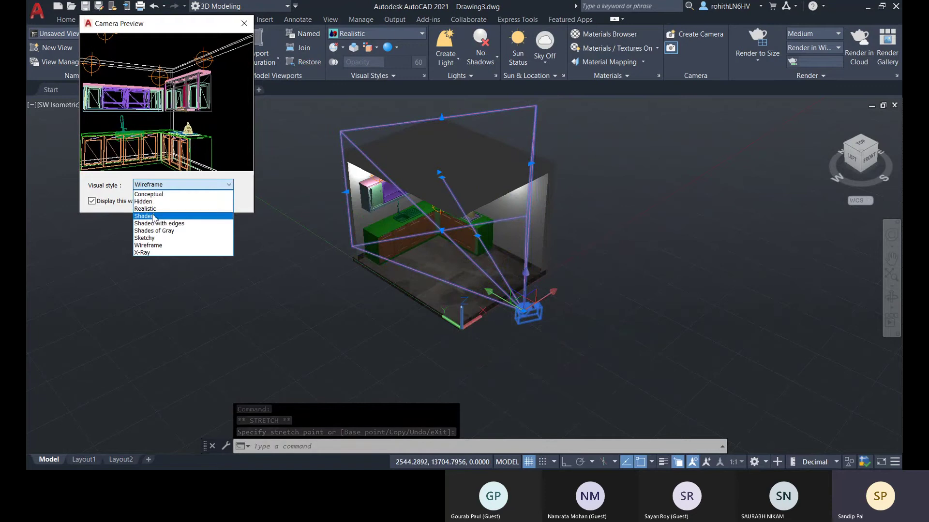
{"action": "left_click", "coordinate": [154, 209]}
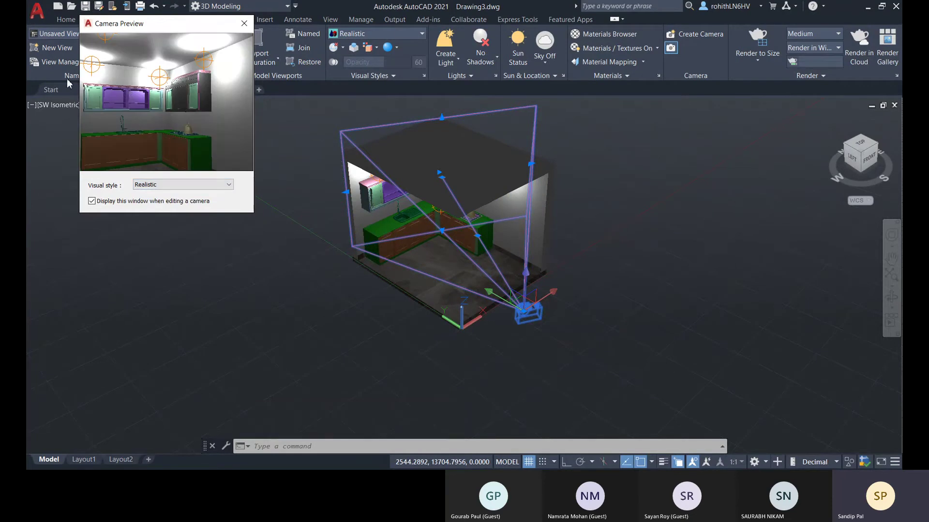
{"action": "left_click", "coordinate": [244, 23]}
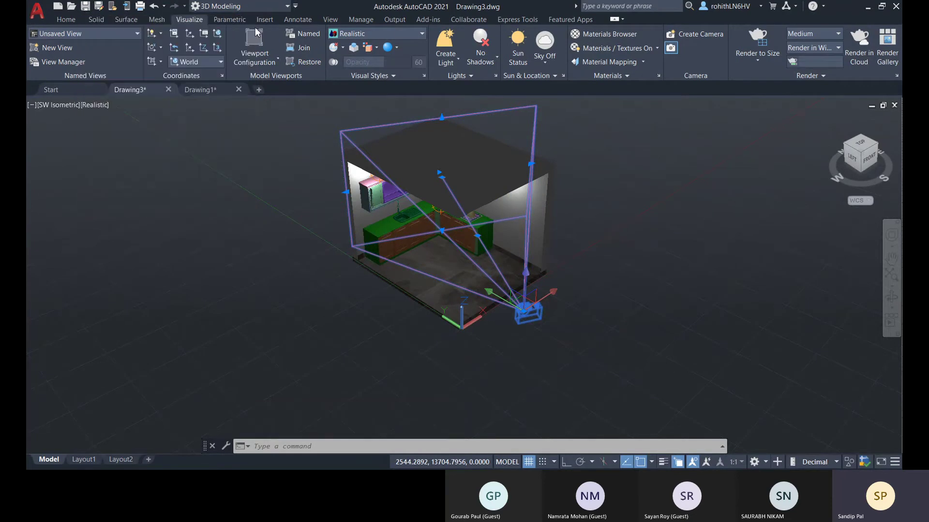
- Restore the Camera1 view and set the render output size to 1920 x 1080 px Full HDTV
{"action": "left_click", "coordinate": [65, 105]}
{"action": "mouse_move", "coordinate": [97, 118]}
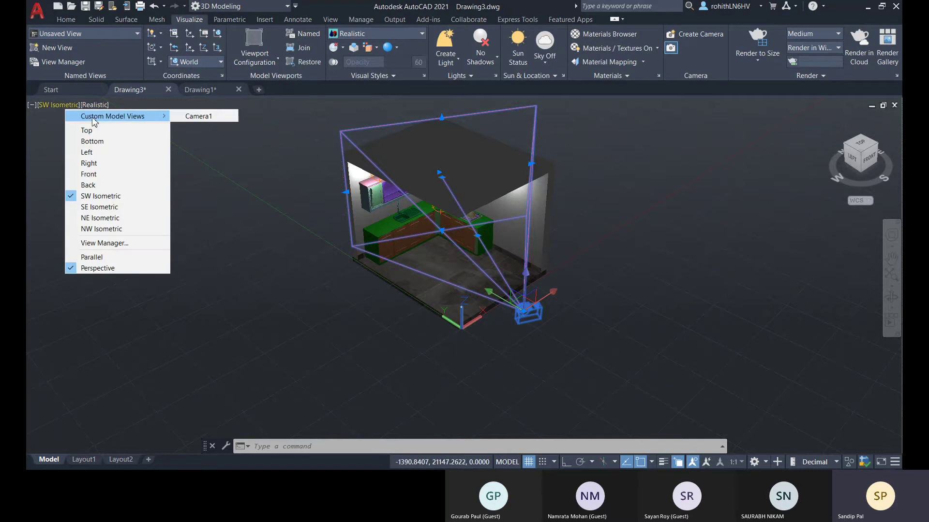
{"action": "left_click", "coordinate": [198, 116]}
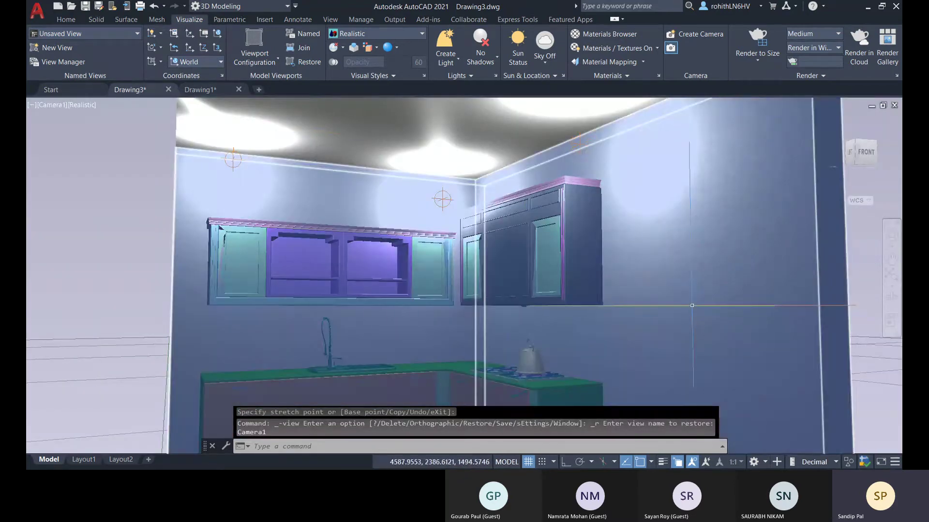
{"action": "middle_click_drag", "start_coordinate": [691, 307], "coordinate": [310, 263]}
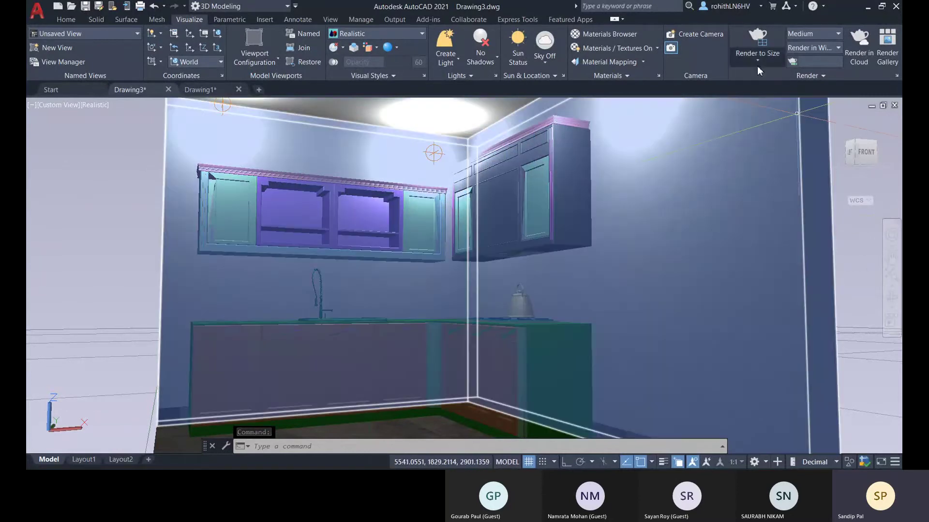
{"action": "left_click", "coordinate": [757, 61]}
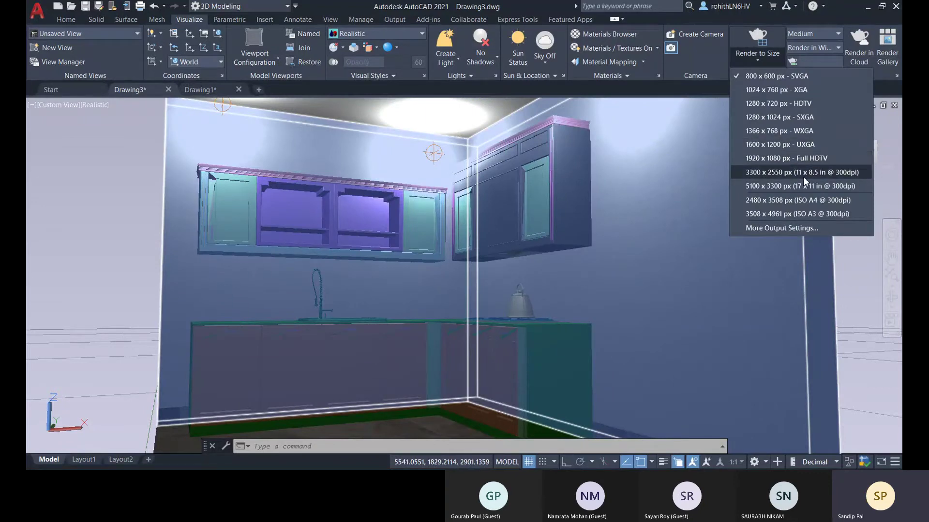
{"action": "left_click", "coordinate": [777, 159]}
- Try render duration by time and by level with High accuracy in the render presets, and return to the Medium preset
{"action": "left_click", "coordinate": [822, 34]}
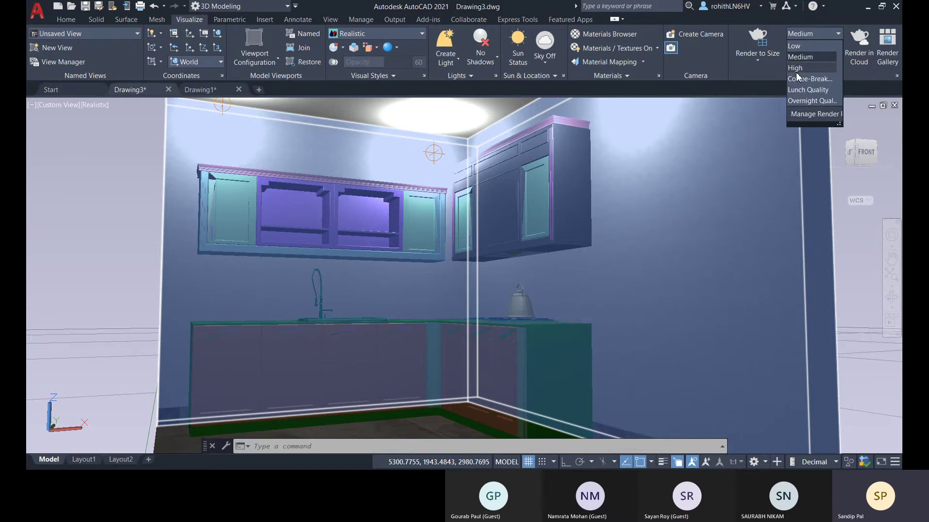
{"action": "left_click", "coordinate": [811, 114]}
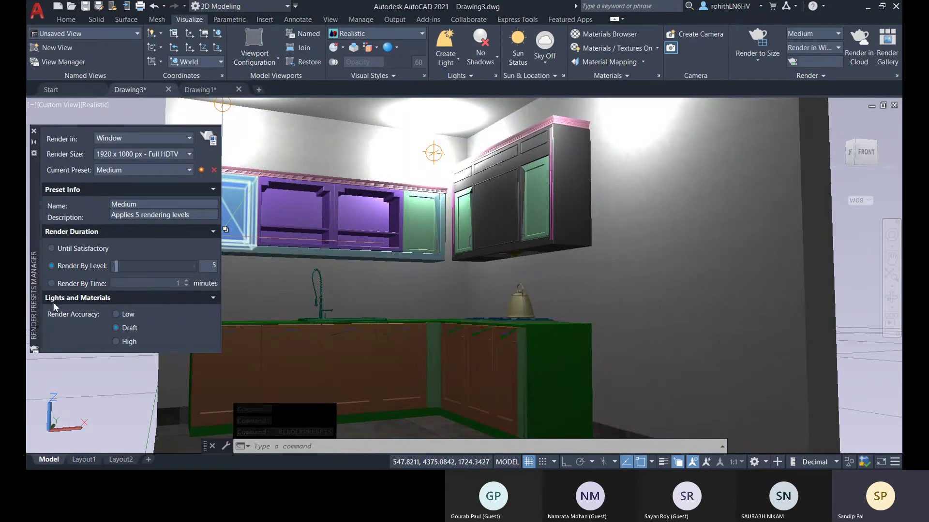
{"action": "left_click", "coordinate": [51, 283]}
{"action": "left_click", "coordinate": [52, 284]}
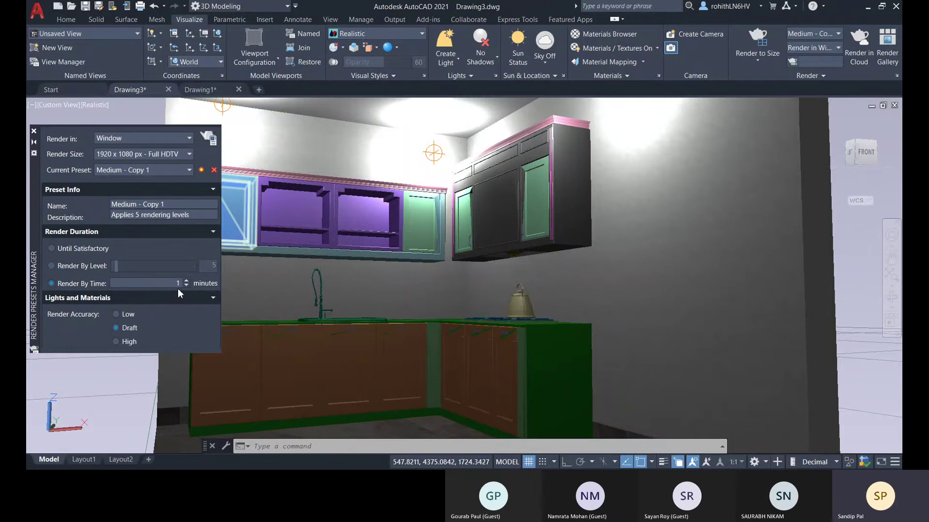
{"action": "left_click", "coordinate": [115, 341]}
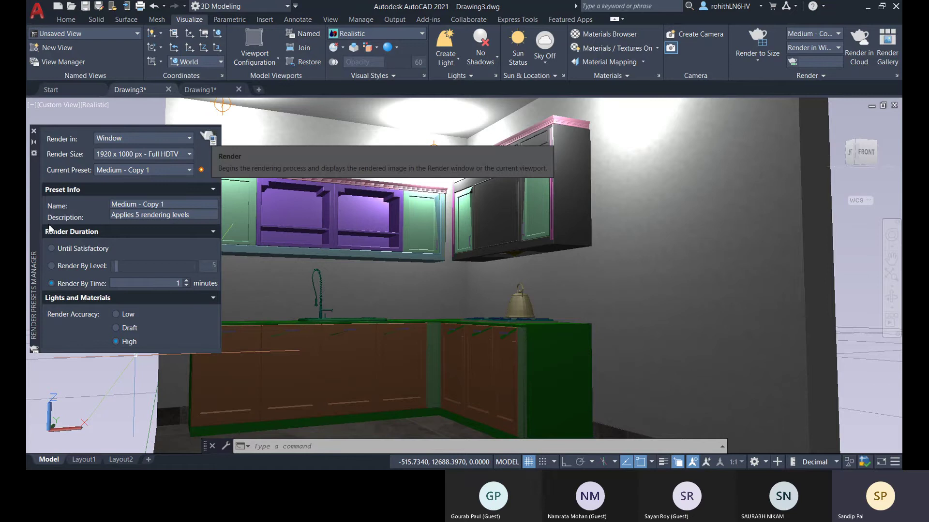
{"action": "left_click", "coordinate": [51, 265]}
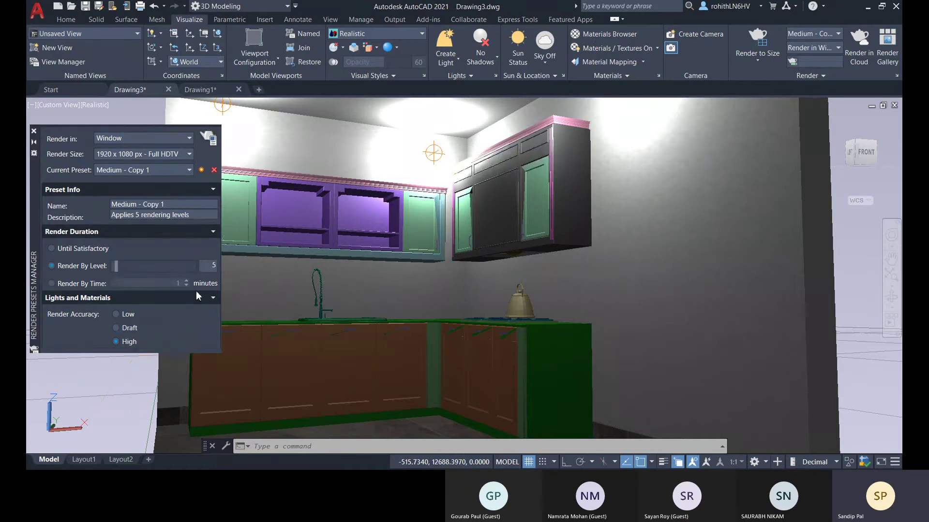
{"action": "left_click", "coordinate": [187, 205]}
{"action": "left_click", "coordinate": [193, 216]}
{"action": "left_click", "coordinate": [34, 132]}
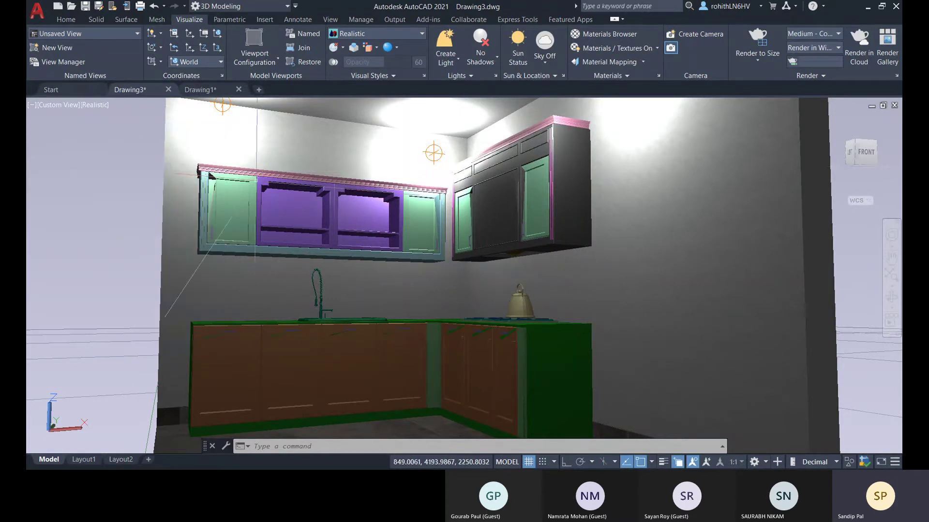
{"action": "left_click", "coordinate": [835, 35]}
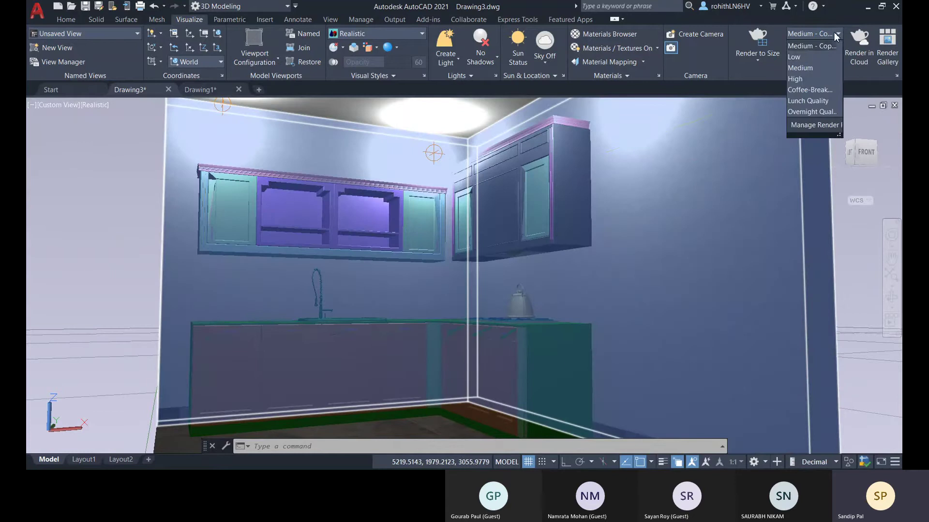
{"action": "left_click", "coordinate": [802, 68]}
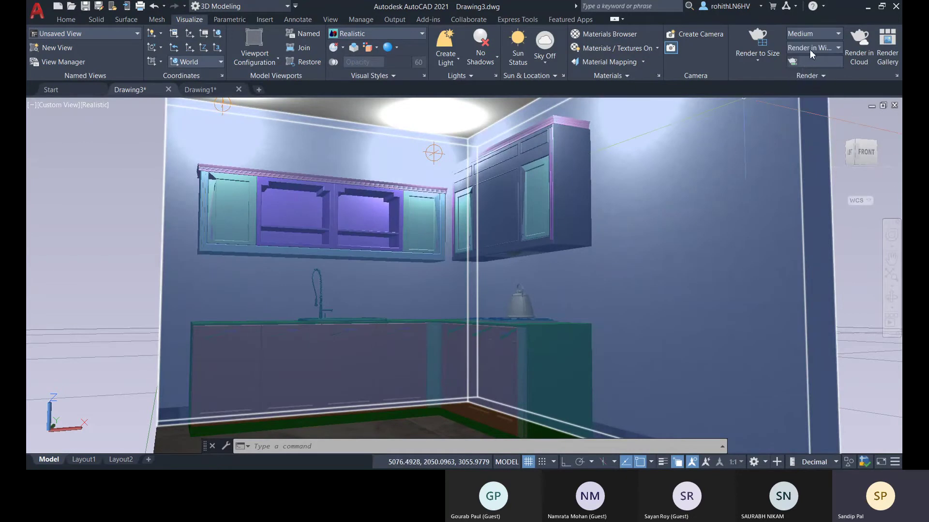
- Reset the viewport to the saved Camera1 view
{"action": "left_click", "coordinate": [825, 49]}
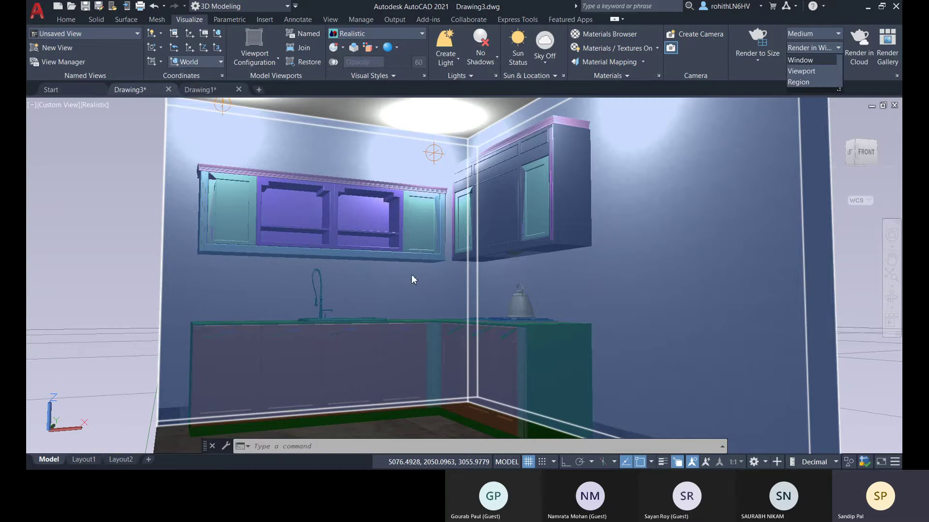
{"action": "scroll", "coordinate": [505, 282], "scroll_direction": "down", "scroll_amount": 5}
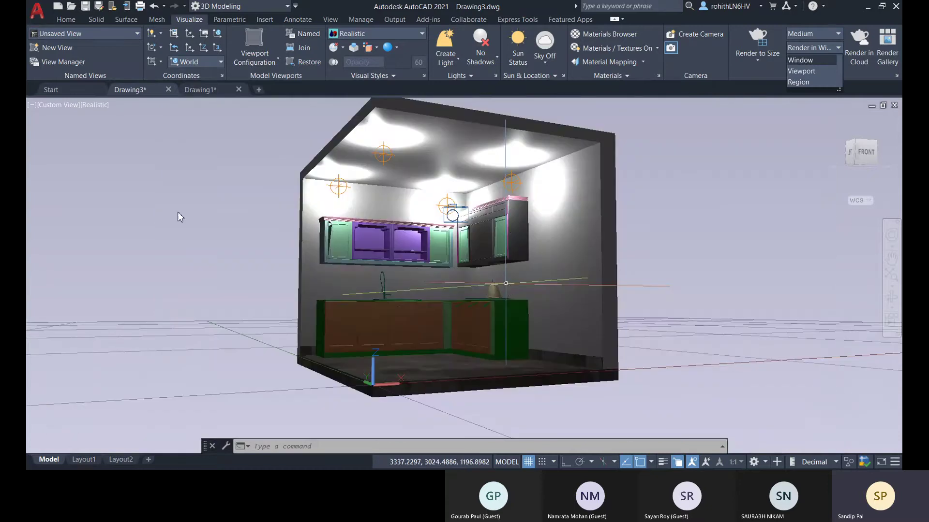
{"action": "left_click", "coordinate": [68, 105]}
{"action": "mouse_move", "coordinate": [96, 119]}
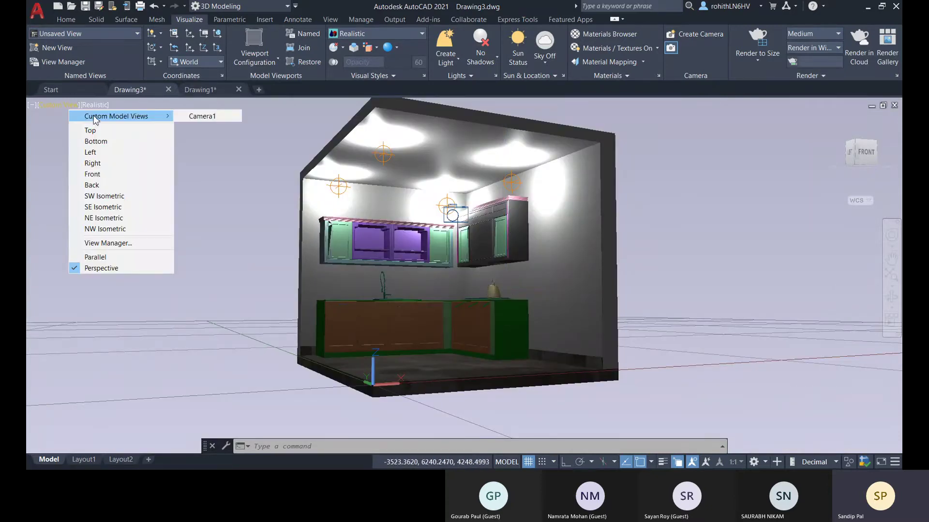
{"action": "left_click", "coordinate": [188, 118]}
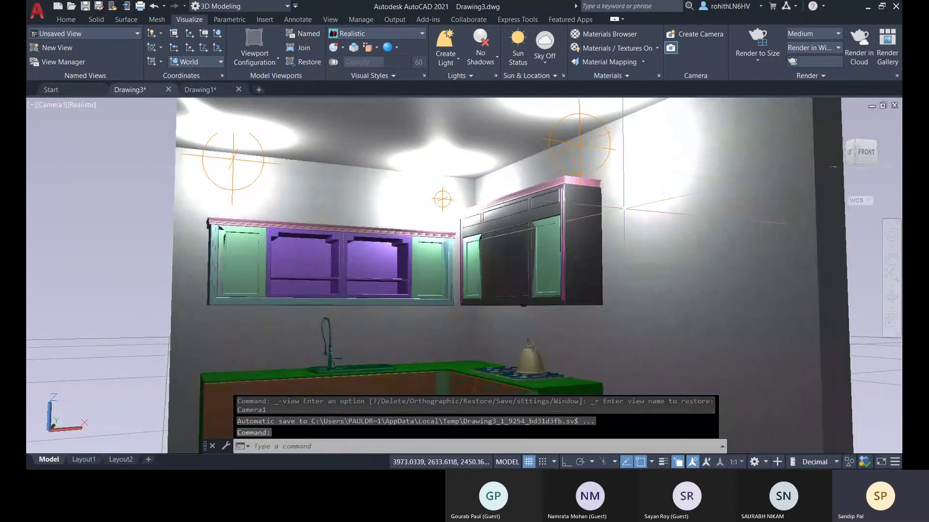
{"action": "middle_click_drag", "start_coordinate": [623, 208], "coordinate": [611, 99]}
{"action": "key", "text": "Escape"}
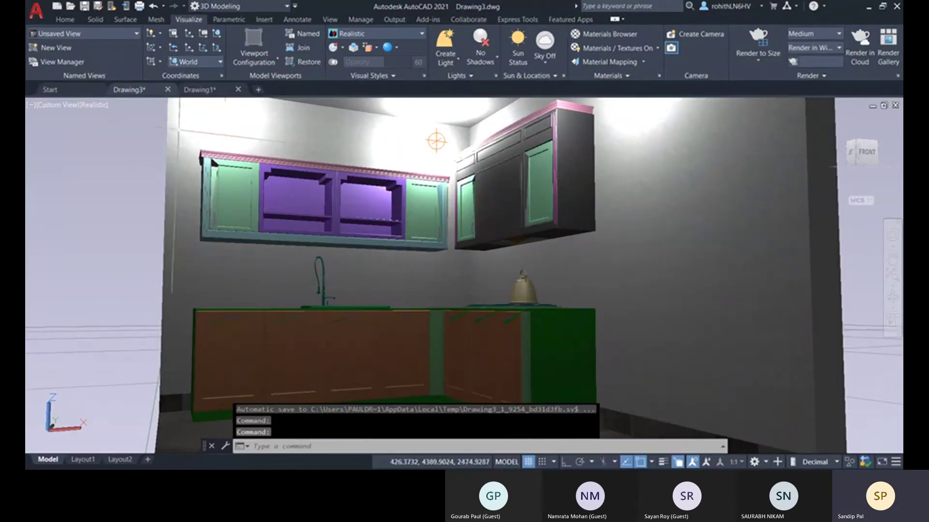
{"action": "left_click", "coordinate": [51, 105]}
{"action": "mouse_move", "coordinate": [107, 119]}
{"action": "left_click", "coordinate": [175, 119]}
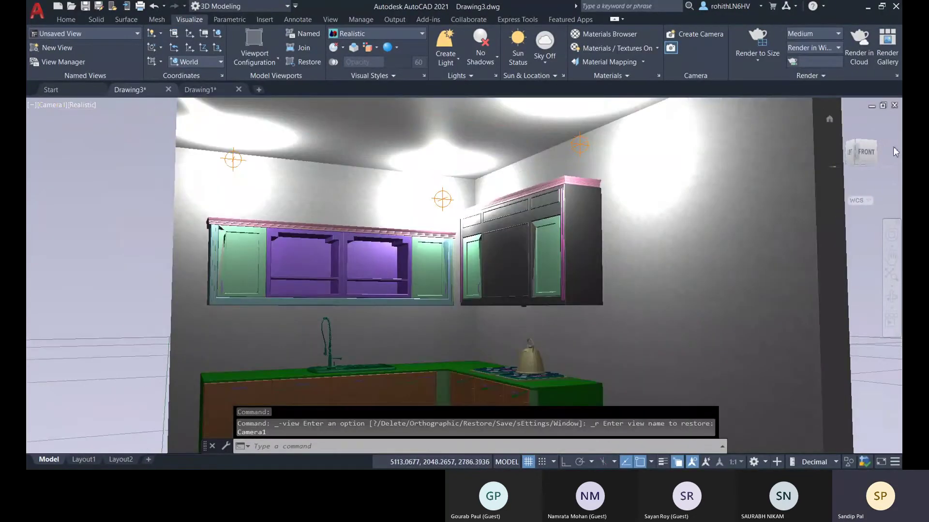
- Set the render destination to Region
{"action": "left_click", "coordinate": [820, 48]}
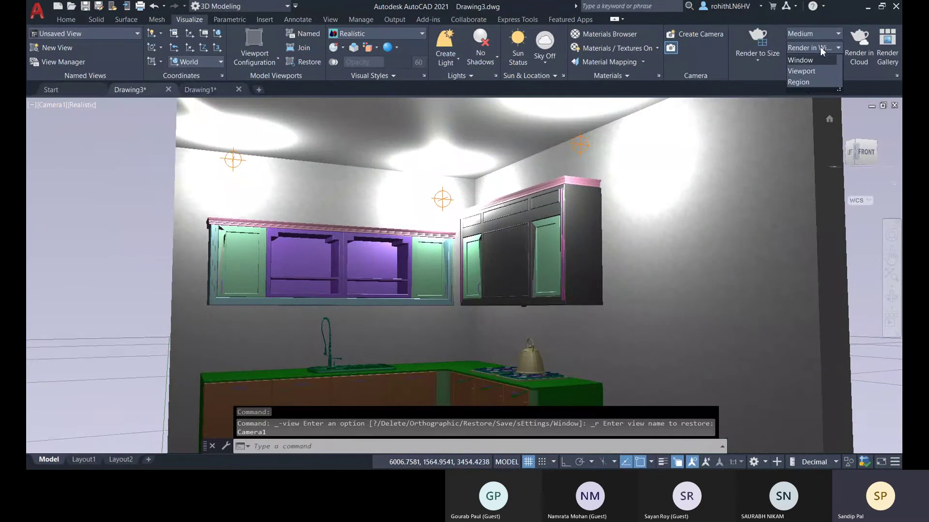
{"action": "left_click", "coordinate": [803, 82]}
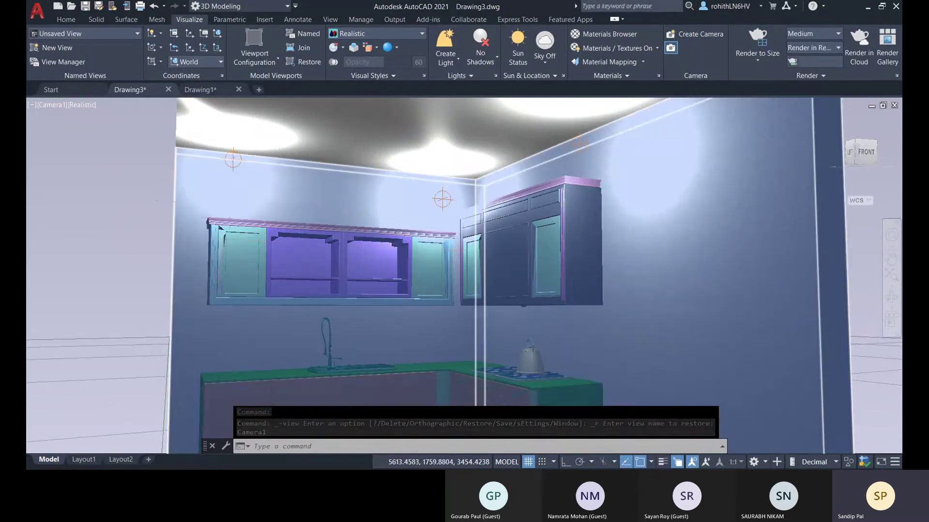
{"action": "left_click", "coordinate": [826, 53]}
{"action": "left_click", "coordinate": [811, 83]}
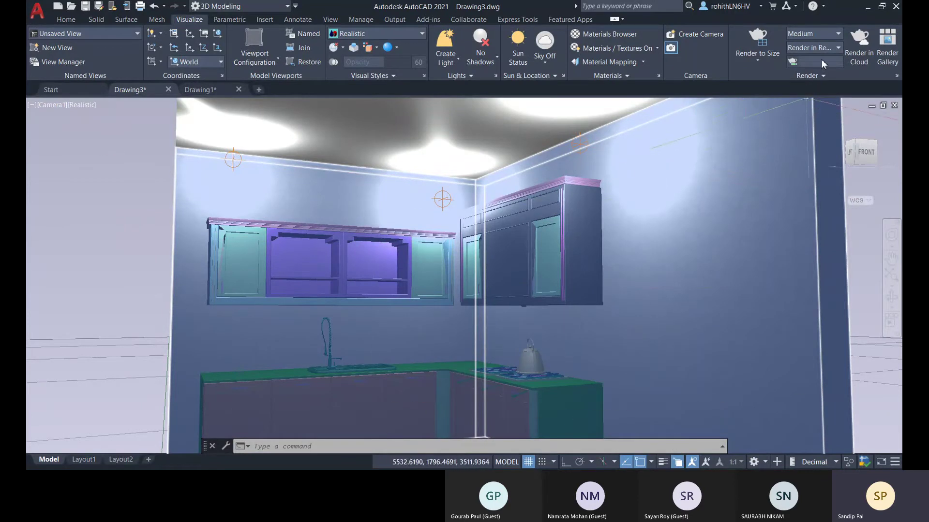
{"action": "left_click", "coordinate": [828, 48]}
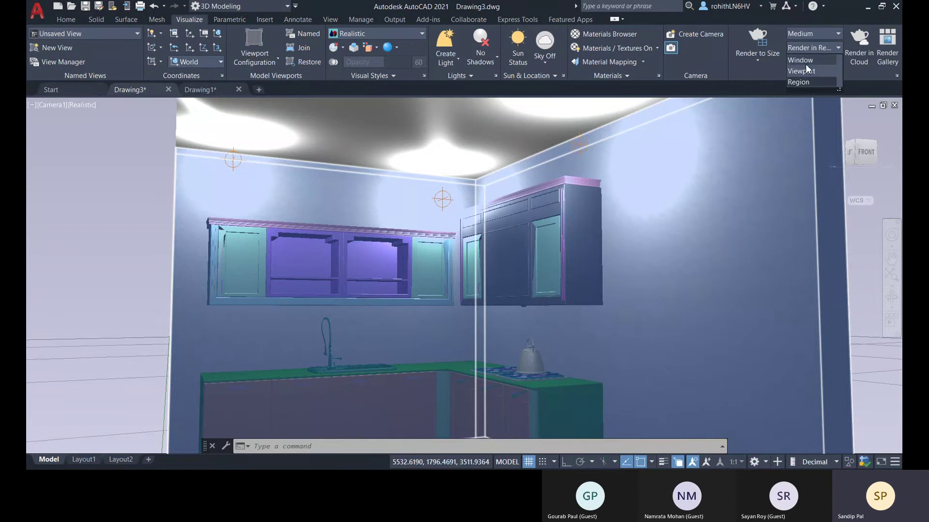
{"action": "left_click", "coordinate": [803, 83]}
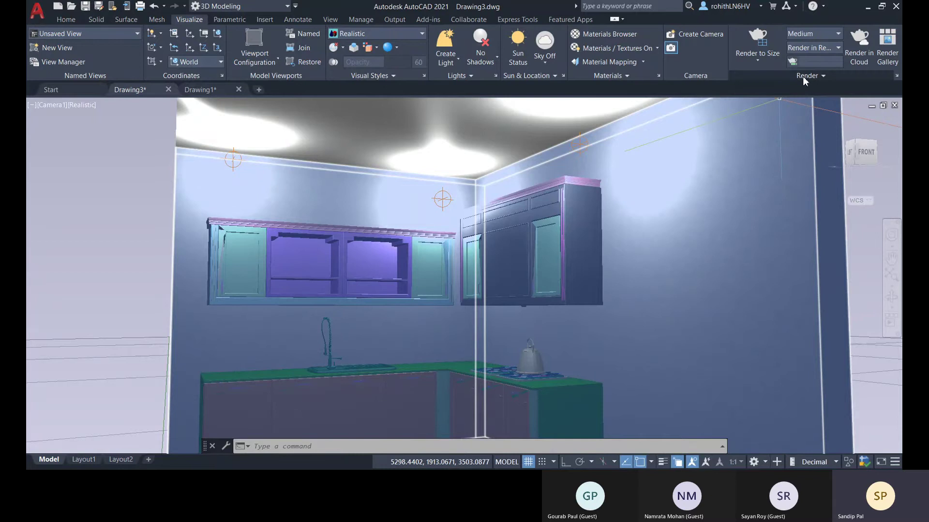
- Dock the render presets manager, render a crop window covering the cabinets, counter and side wall, and close the manager
{"action": "left_click", "coordinate": [899, 76]}
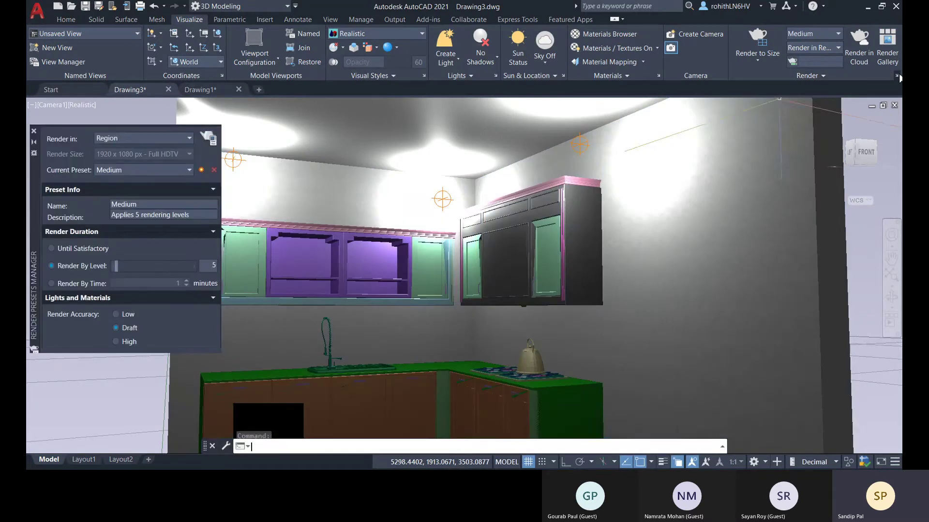
{"action": "left_click", "coordinate": [209, 139]}
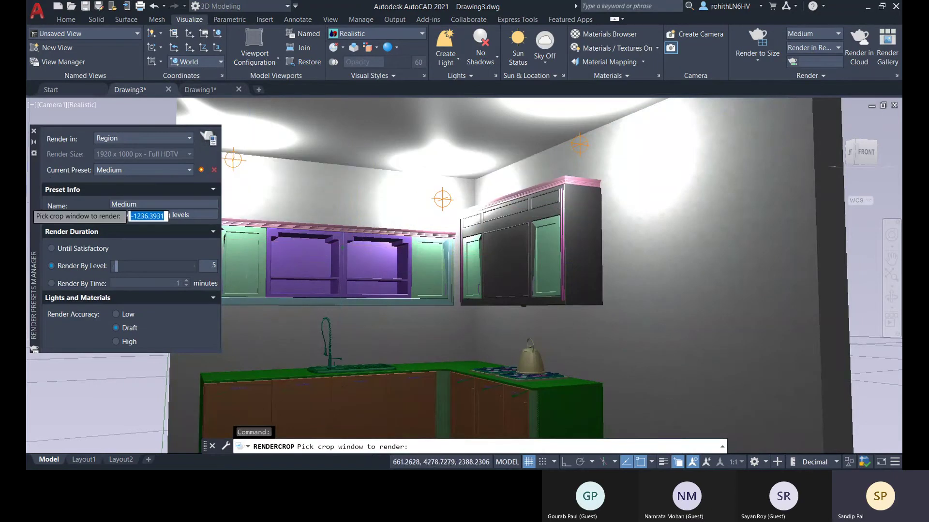
{"action": "left_click_drag", "start_coordinate": [34, 189], "coordinate": [26, 190]}
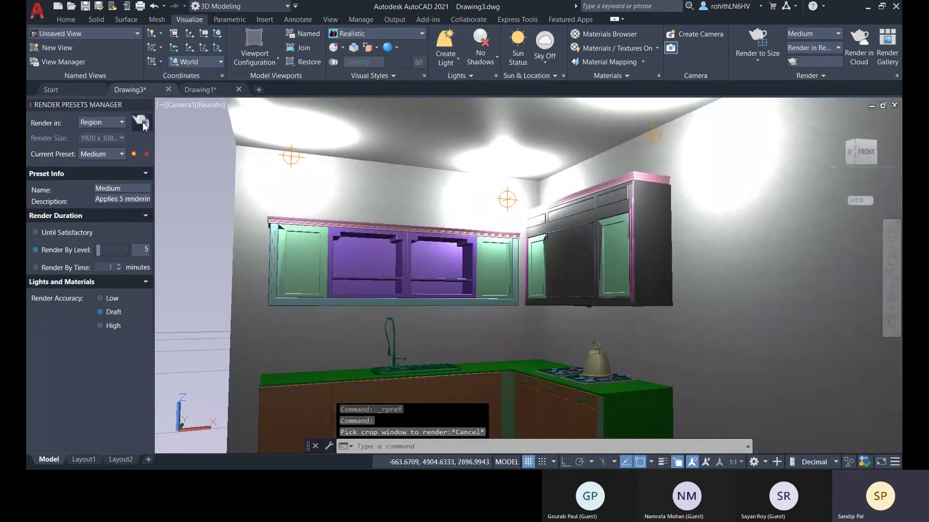
{"action": "left_click", "coordinate": [140, 122]}
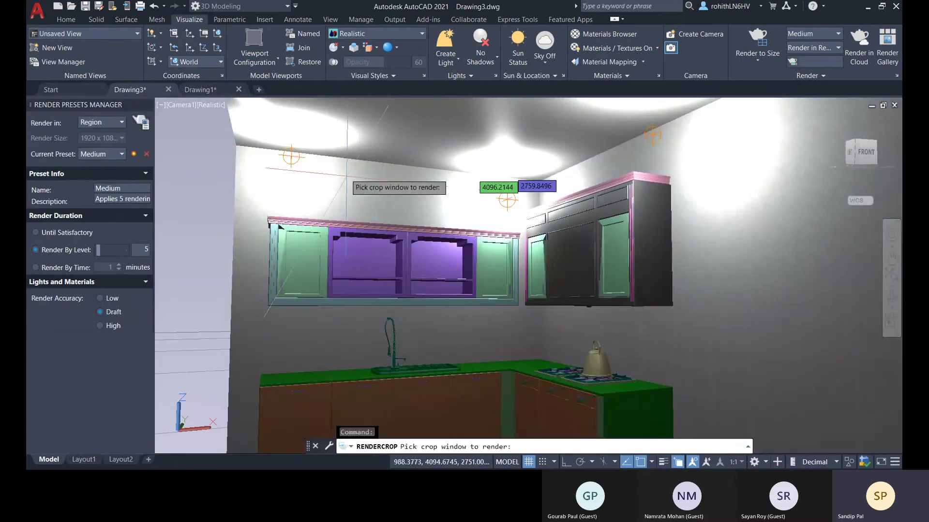
{"action": "left_click", "coordinate": [237, 145]}
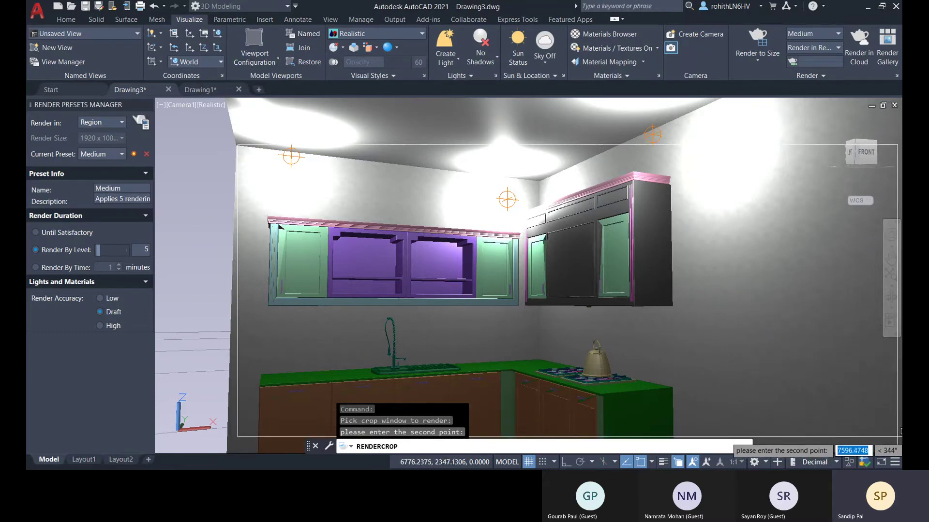
{"action": "left_click", "coordinate": [899, 433]}
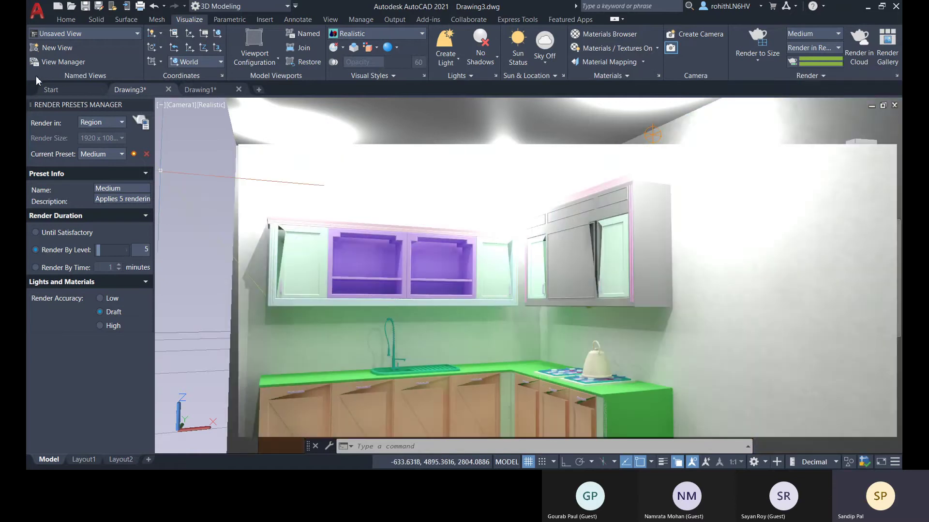
{"action": "left_click", "coordinate": [146, 105]}
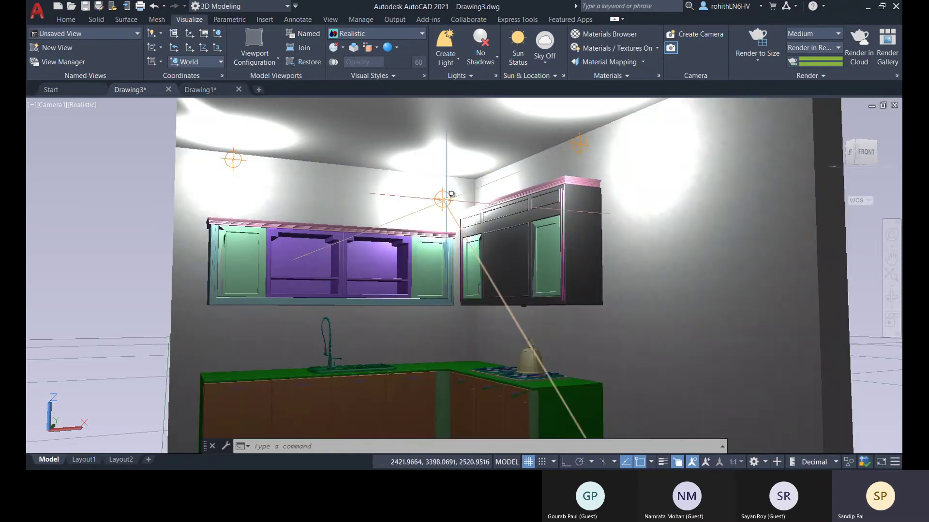
- In the list of lights in the model, select all four web lights and open the properties of Weblight4
{"action": "left_click", "coordinate": [451, 194]}
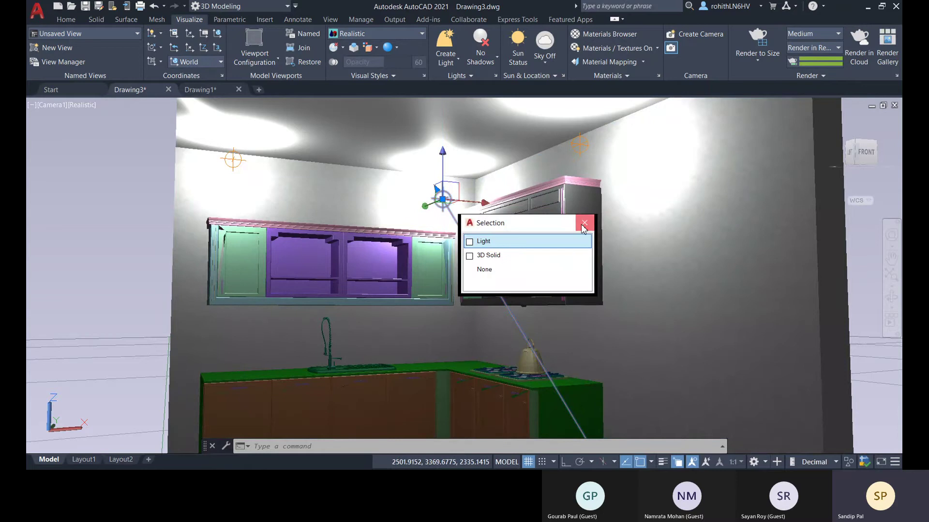
{"action": "left_click", "coordinate": [583, 224]}
{"action": "left_click", "coordinate": [496, 76]}
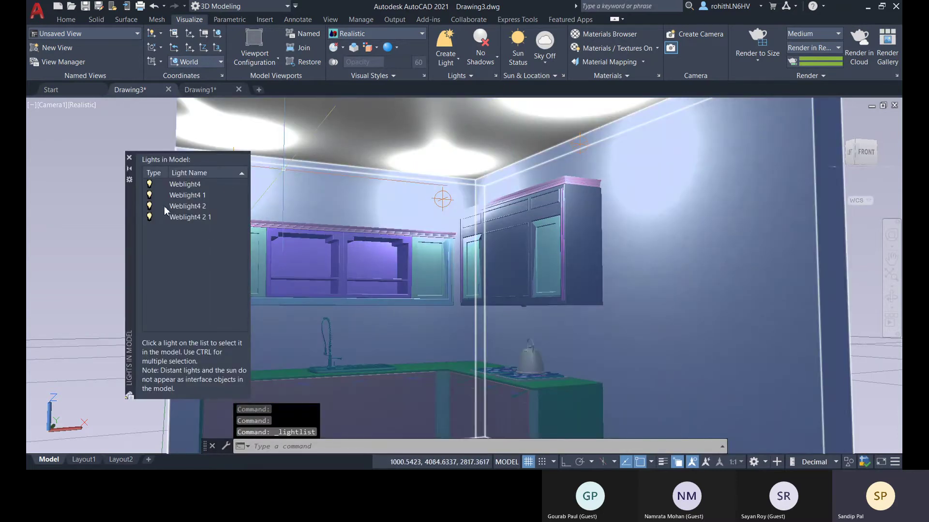
{"action": "left_click", "coordinate": [184, 219]}
{"action": "left_click", "coordinate": [190, 207], "text": "ctrl"}
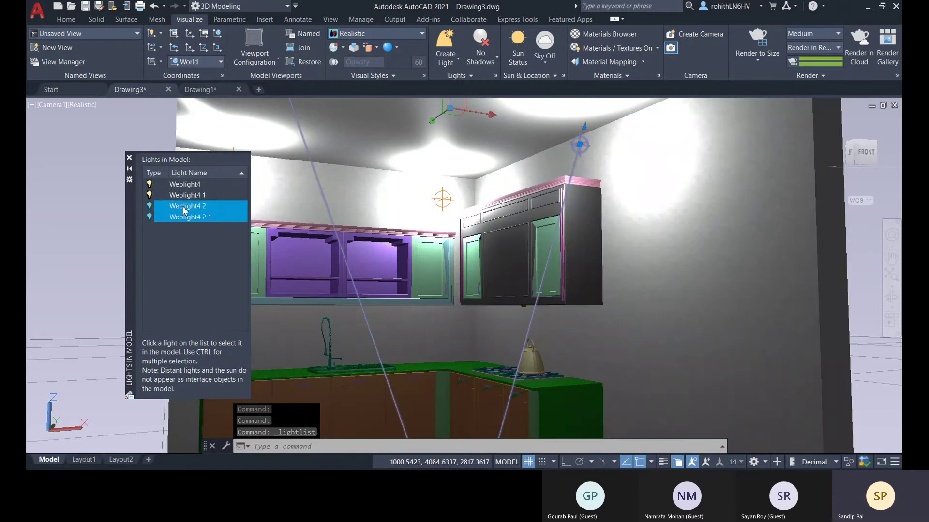
{"action": "left_click", "coordinate": [184, 194], "text": "ctrl"}
{"action": "left_click", "coordinate": [185, 184], "text": "ctrl"}
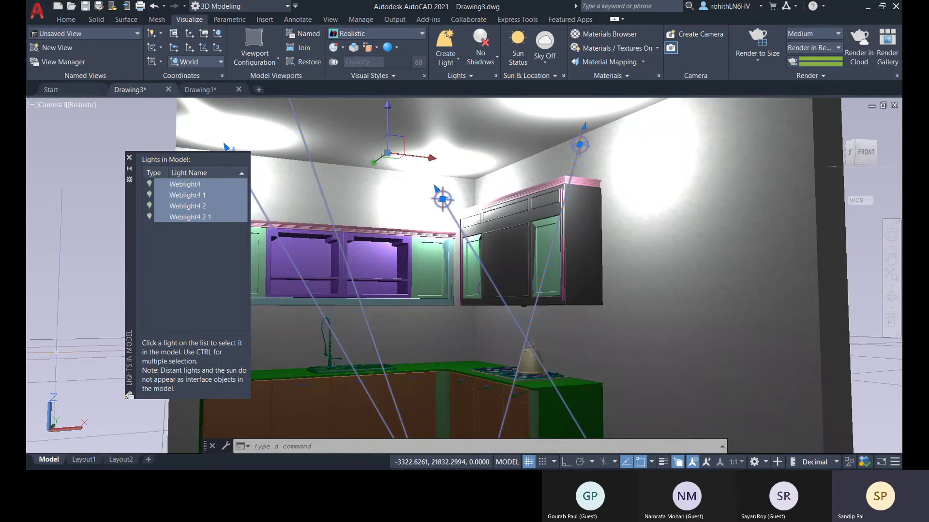
{"action": "double_click", "coordinate": [188, 184]}
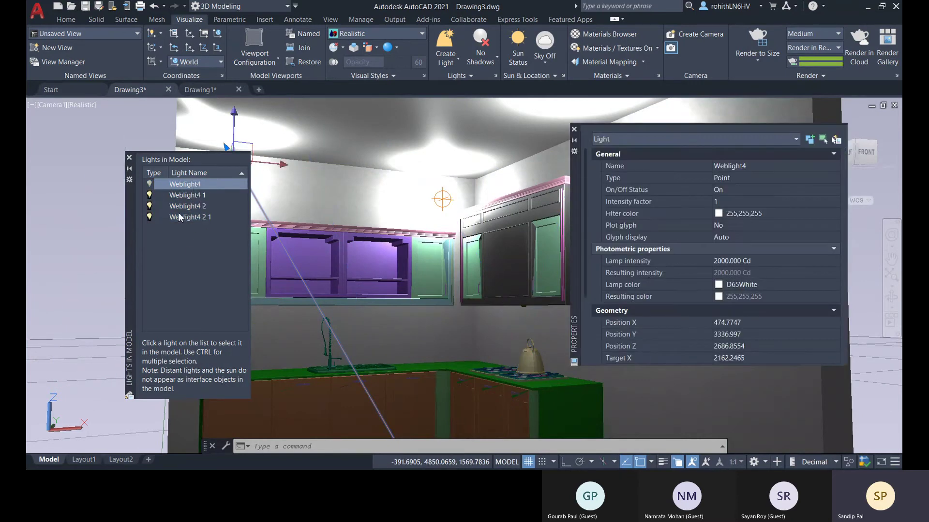
- Set the lamp intensity of Weblight4 to 1000 Cd and close its properties
{"action": "left_click", "coordinate": [717, 262]}
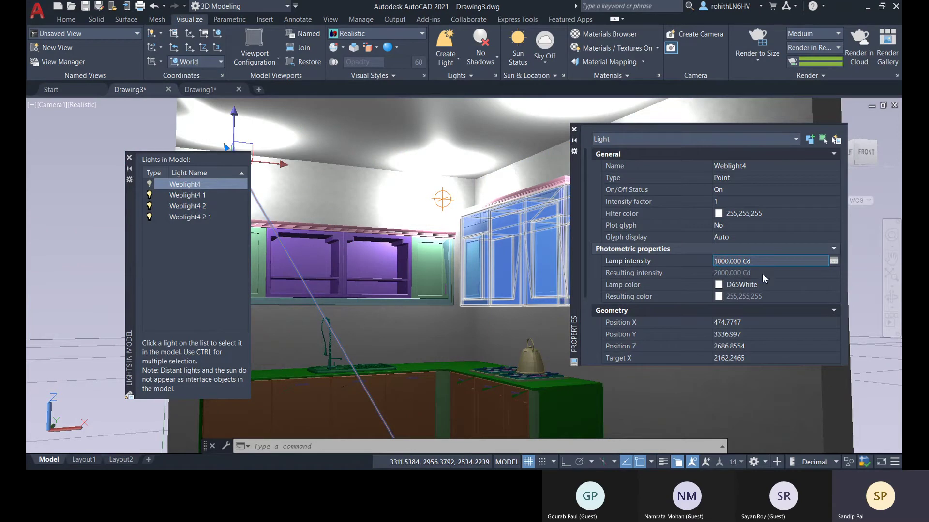
{"action": "key", "text": "Return"}
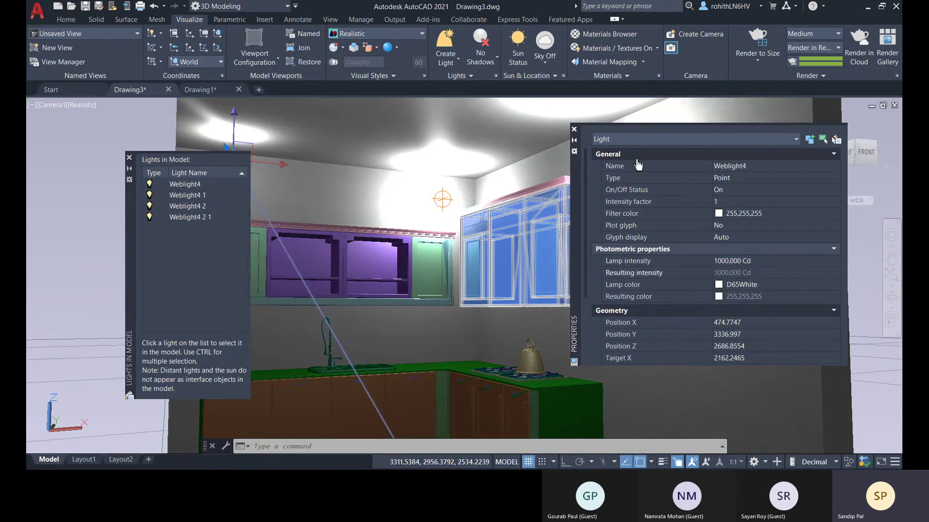
{"action": "left_click", "coordinate": [574, 130]}
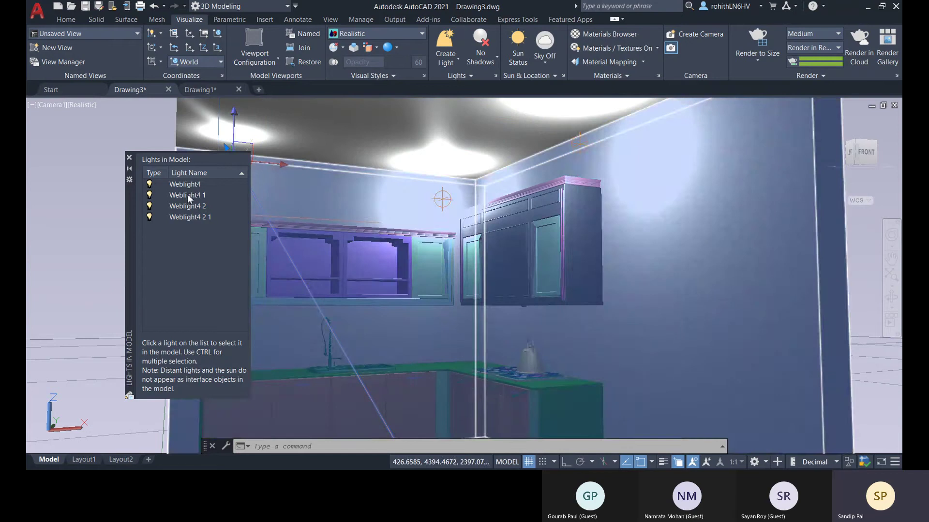
- Set the lamp intensity of both Weblight4 1 and Weblight4 2 to 1000 Cd
{"action": "double_click", "coordinate": [187, 194]}
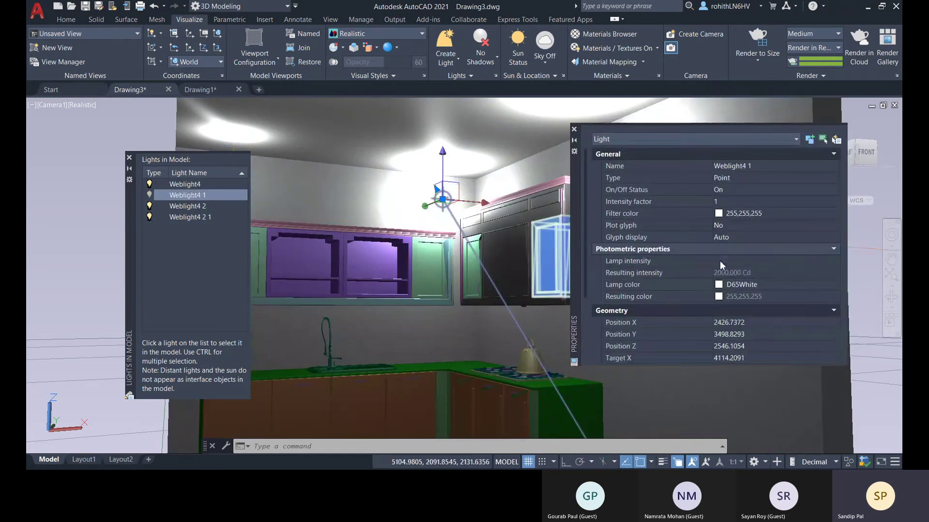
{"action": "left_click", "coordinate": [719, 261]}
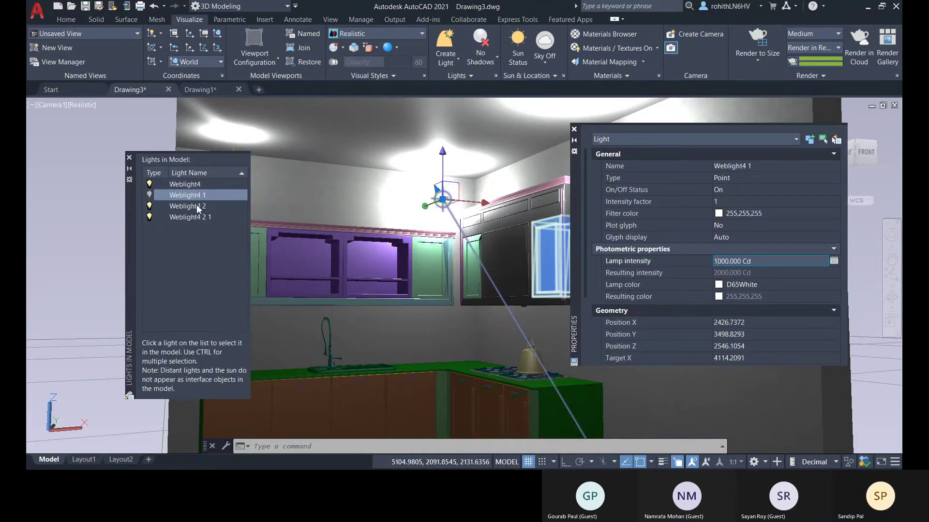
{"action": "left_click", "coordinate": [187, 206]}
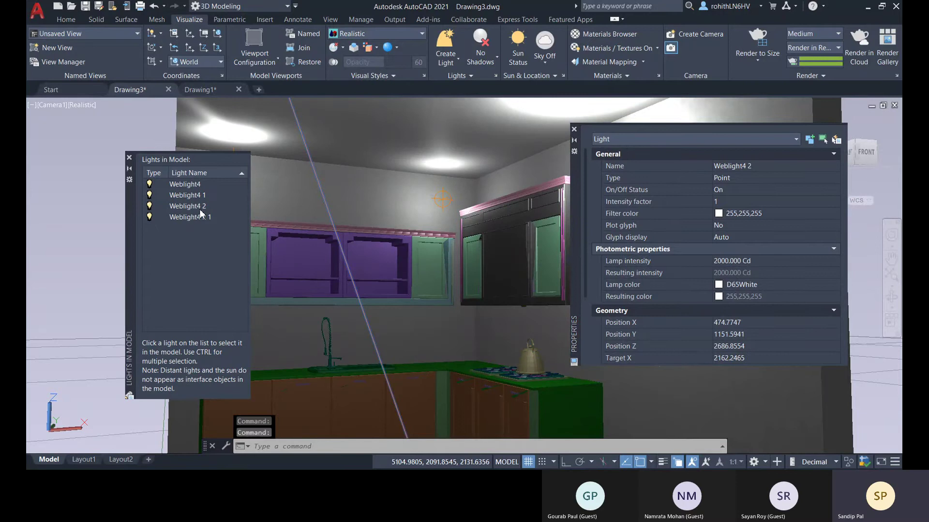
{"action": "left_click", "coordinate": [719, 261]}
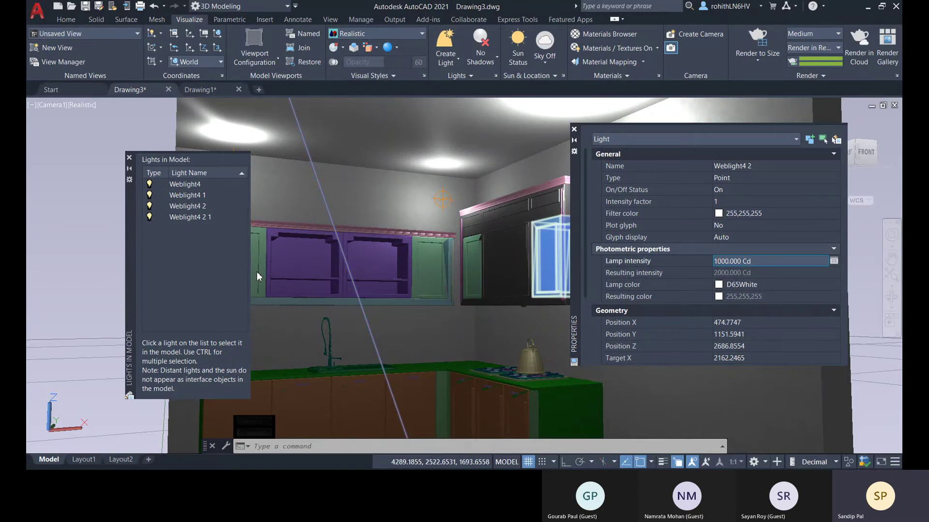
- Set the lamp intensity of Weblight4 2 1 to 1000 Cd, and close its properties and the list of lights
{"action": "left_click", "coordinate": [194, 217]}
{"action": "left_click", "coordinate": [719, 262]}
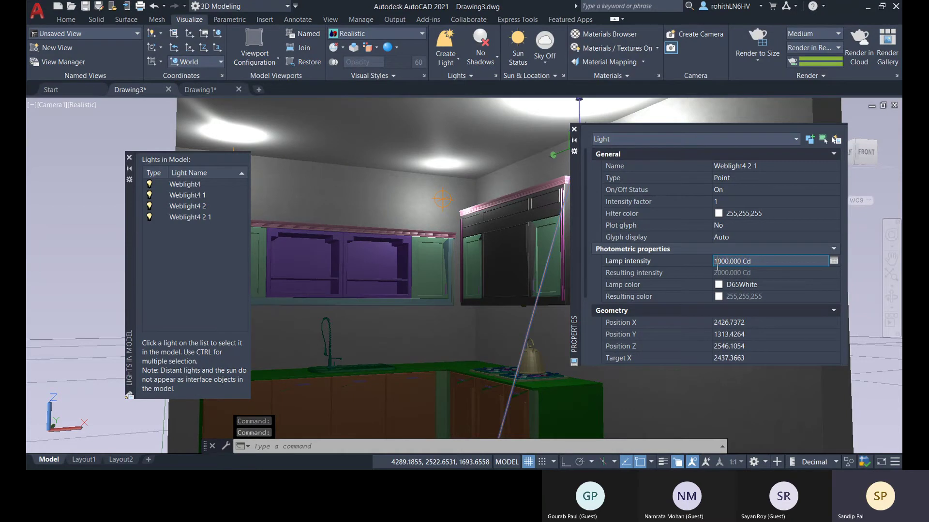
{"action": "key", "text": "Return"}
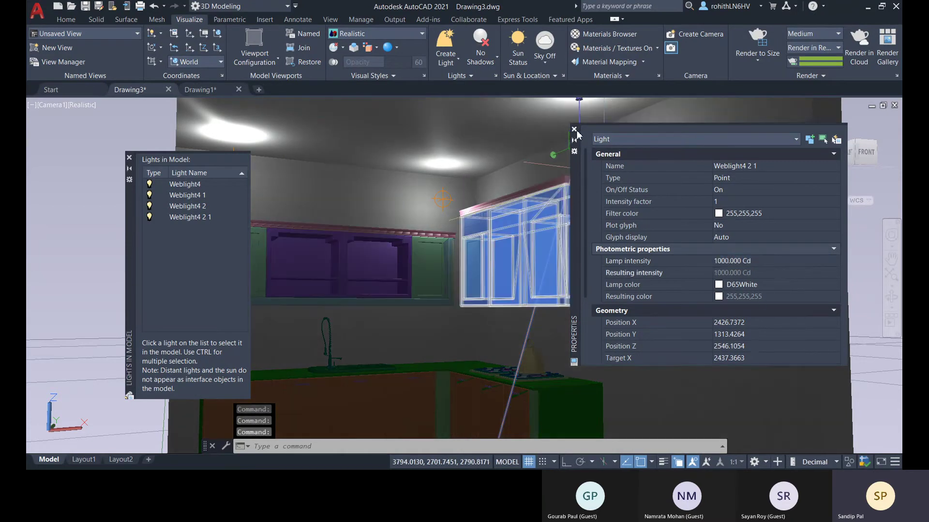
{"action": "left_click", "coordinate": [574, 129]}
{"action": "left_click", "coordinate": [129, 157]}
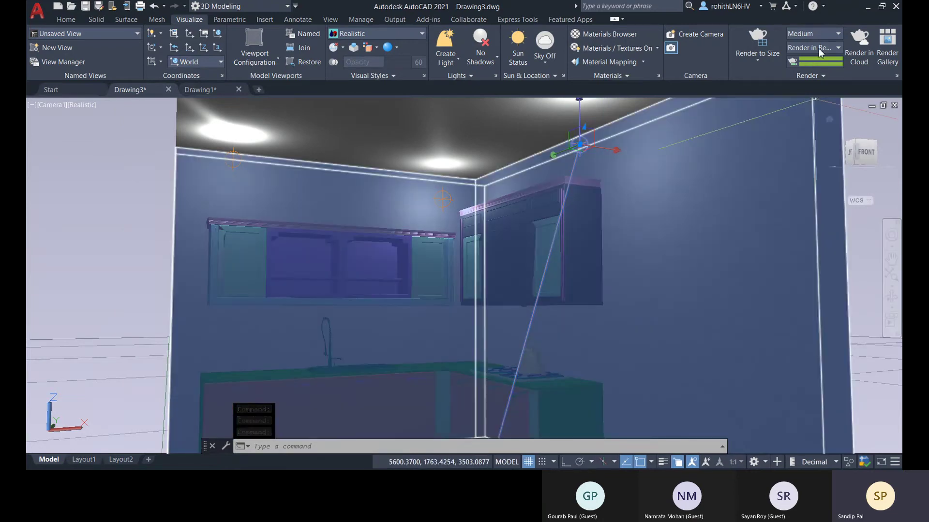
- With Region as the render destination, render a crop window covering the wall cabinets, counter and part of the side wall
{"action": "left_click", "coordinate": [819, 51]}
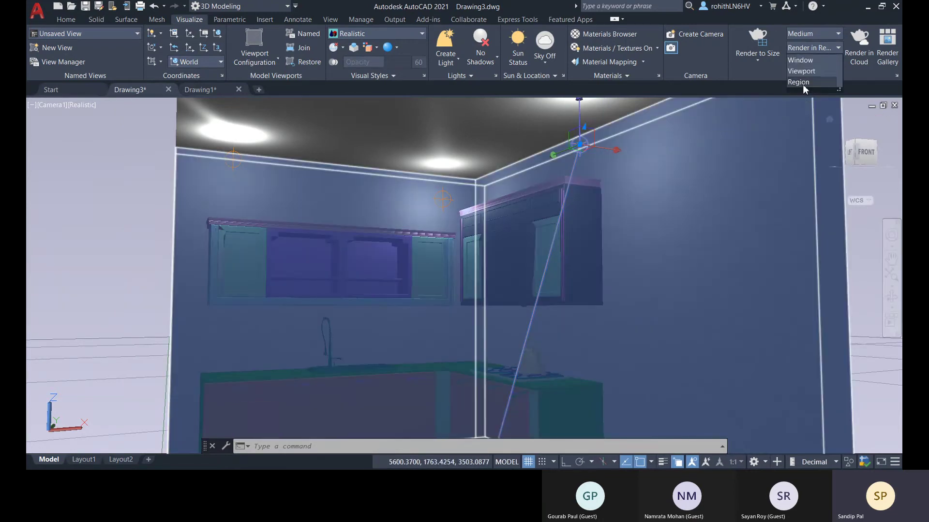
{"action": "left_click", "coordinate": [802, 83]}
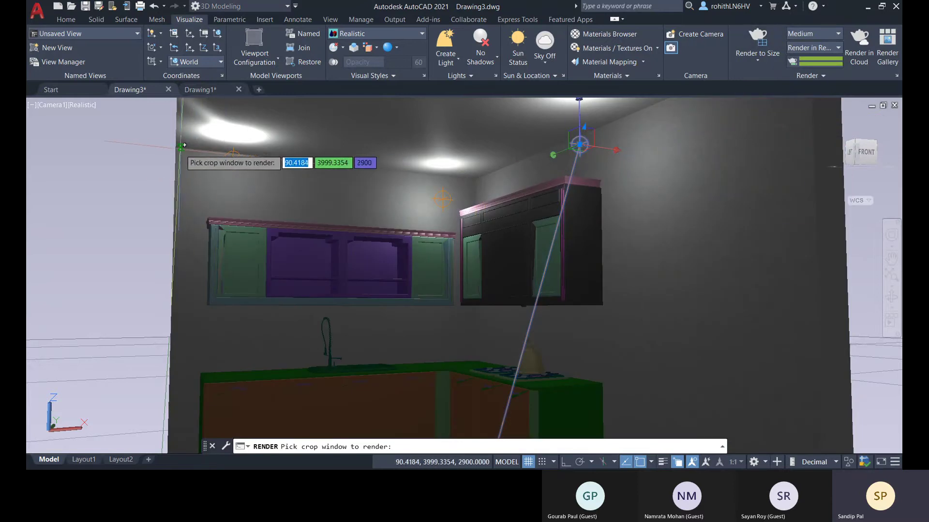
{"action": "left_click", "coordinate": [180, 147]}
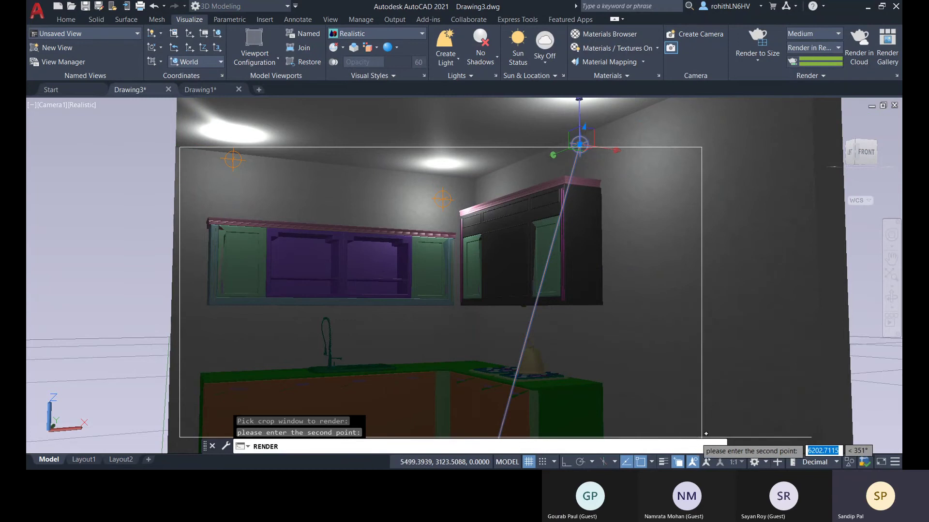
{"action": "left_click", "coordinate": [701, 435]}
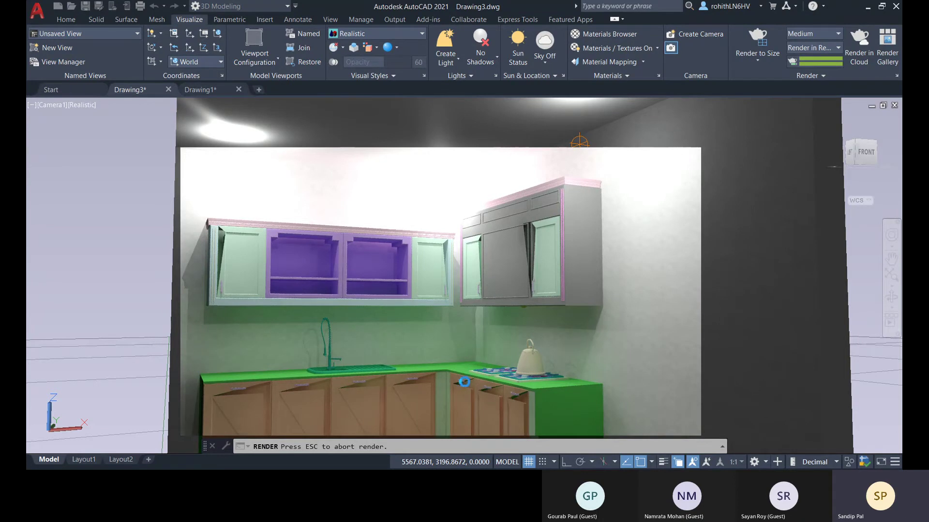
- Open the recent drawing Living Room Interior Decoration and set its viewport to the SW Isometric view
{"action": "left_click", "coordinate": [65, 92]}
{"action": "scroll", "coordinate": [450, 382], "scroll_direction": "down", "scroll_amount": 3}
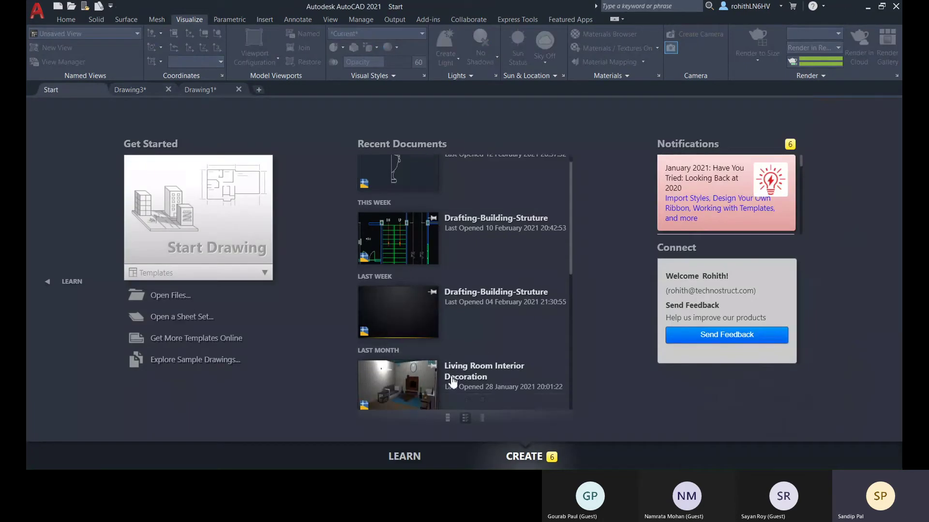
{"action": "left_click", "coordinate": [412, 298]}
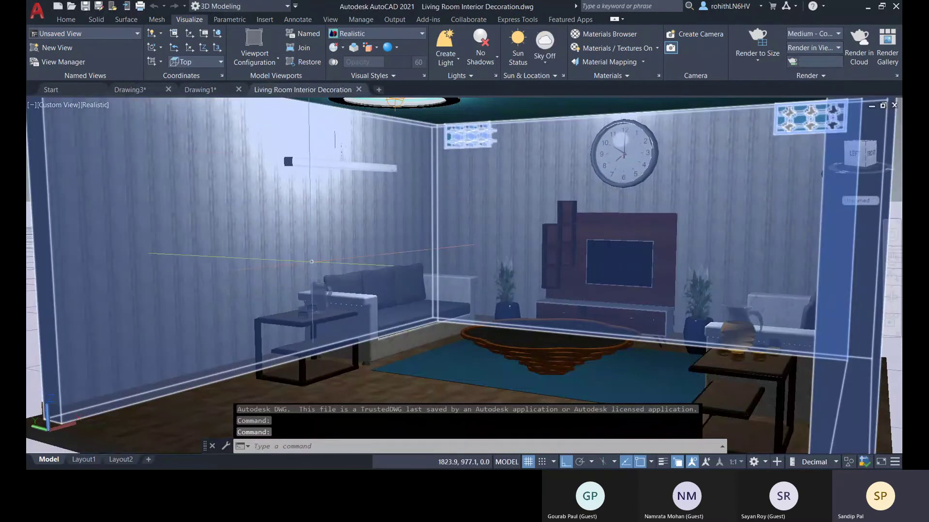
{"action": "left_click", "coordinate": [57, 105]}
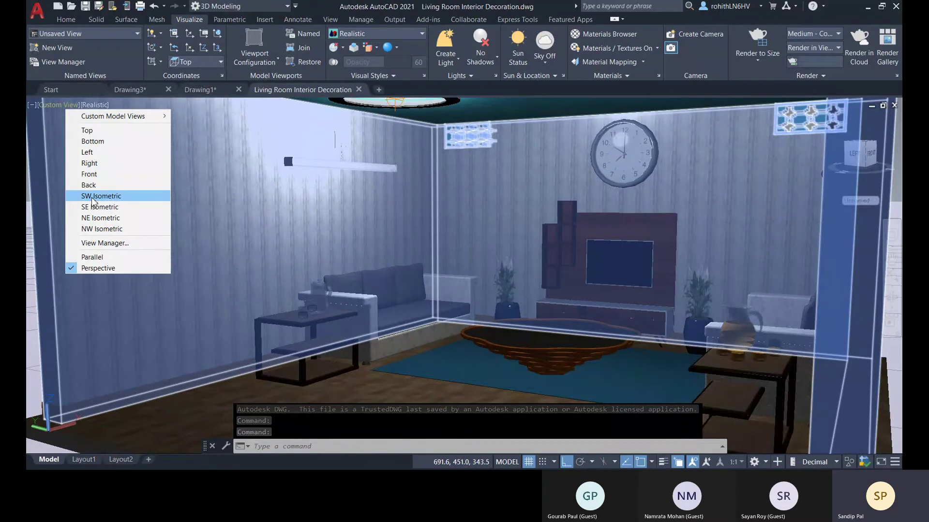
{"action": "left_click", "coordinate": [102, 196]}
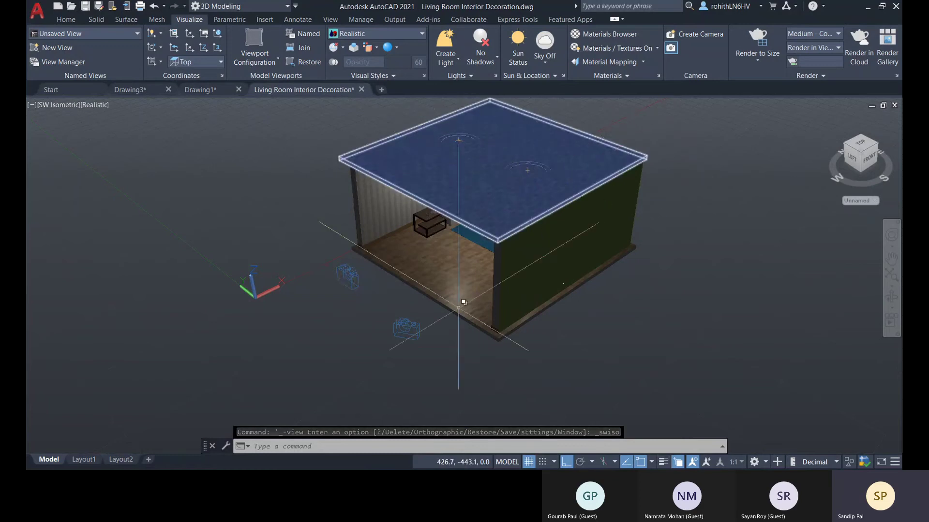
- Examine the living room model from outside and inside, including its floor, furniture, wall and ceiling lights, and camera positions
{"action": "scroll", "coordinate": [454, 285], "scroll_direction": "up", "scroll_amount": 10}
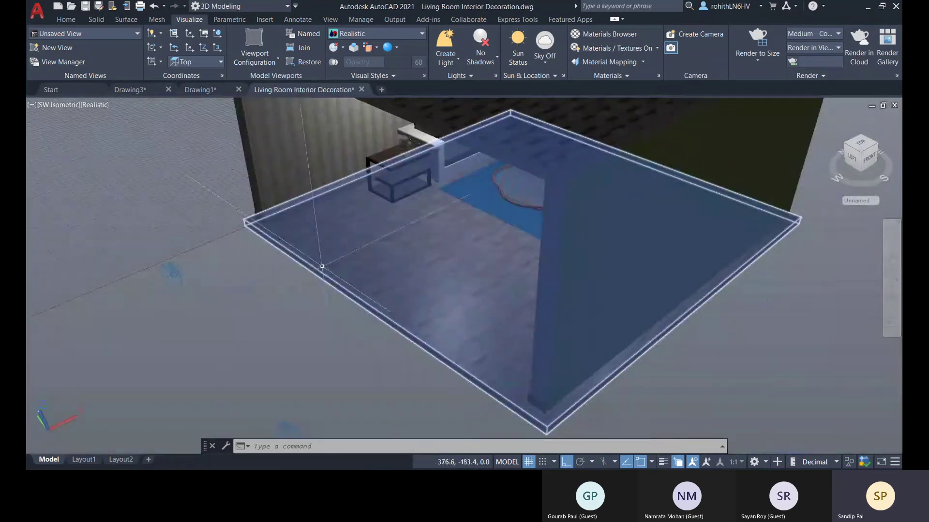
{"action": "scroll", "coordinate": [469, 309], "scroll_direction": "down", "scroll_amount": 5}
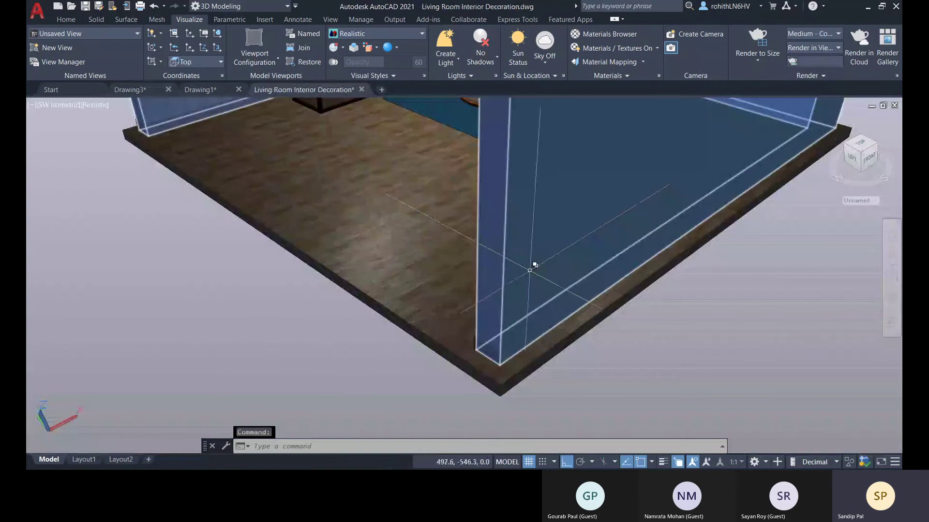
{"action": "scroll", "coordinate": [503, 266], "scroll_direction": "up", "scroll_amount": 3}
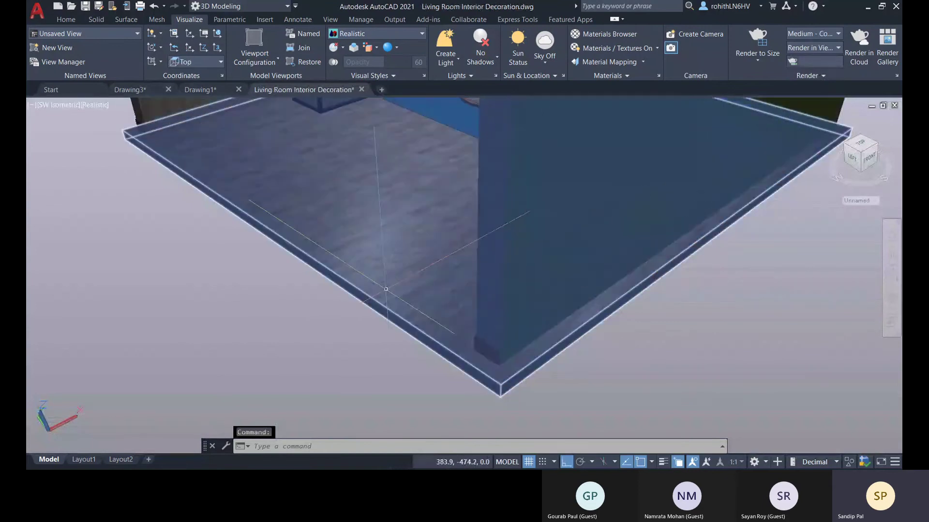
{"action": "scroll", "coordinate": [385, 275], "scroll_direction": "up", "scroll_amount": 2}
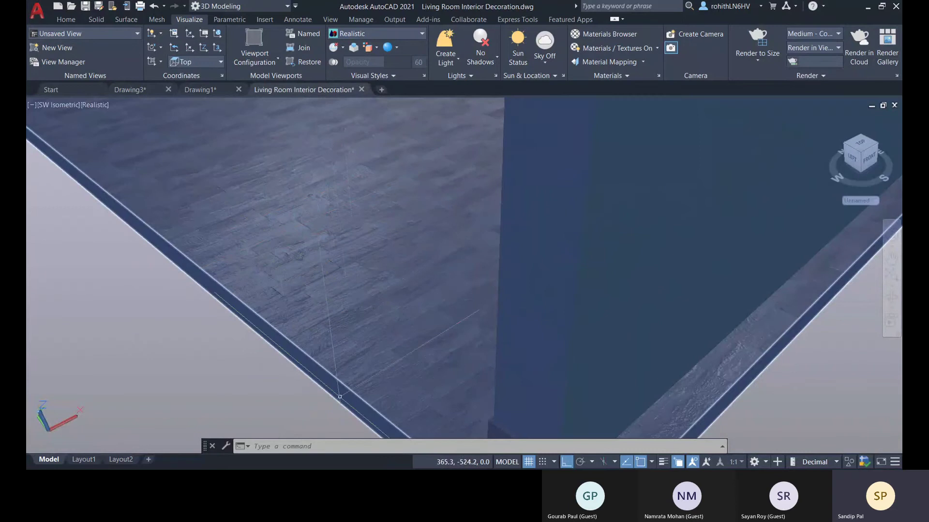
{"action": "scroll", "coordinate": [183, 353], "scroll_direction": "down", "scroll_amount": 4}
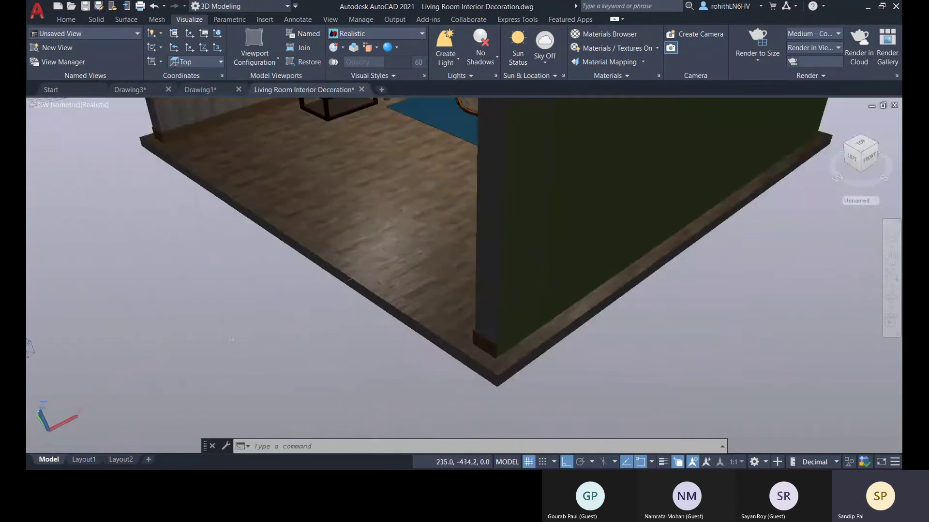
{"action": "middle_click_drag", "start_coordinate": [233, 338], "coordinate": [375, 324], "text": "shift"}
{"action": "scroll", "coordinate": [213, 210], "scroll_direction": "up", "scroll_amount": 3}
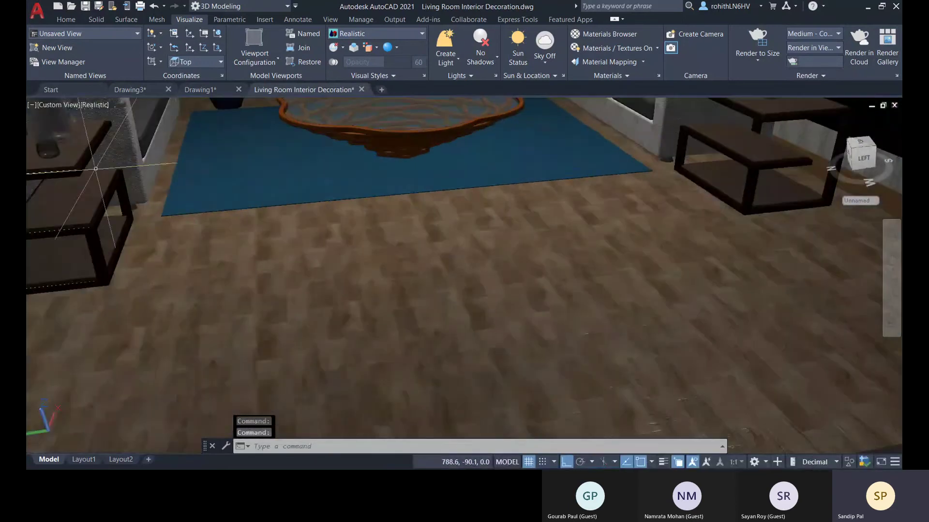
{"action": "middle_click_drag", "start_coordinate": [86, 171], "coordinate": [262, 226]}
{"action": "scroll", "coordinate": [459, 239], "scroll_direction": "down", "scroll_amount": 5}
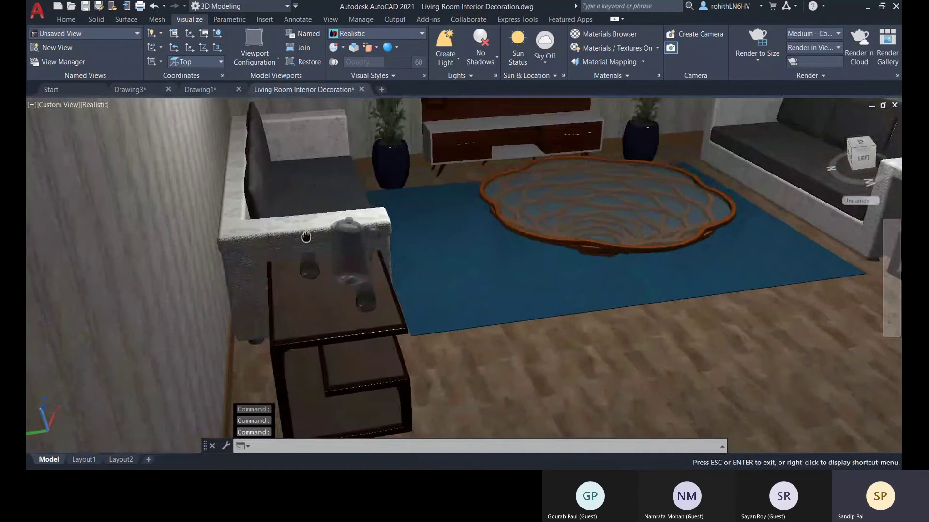
{"action": "middle_click_drag", "start_coordinate": [459, 239], "coordinate": [339, 247], "text": "shift"}
{"action": "scroll", "coordinate": [585, 270], "scroll_direction": "down", "scroll_amount": 5}
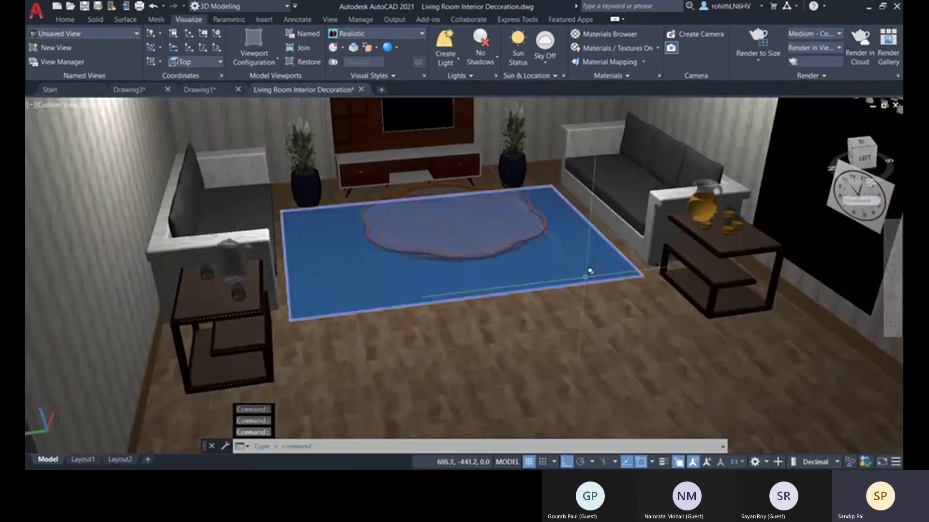
{"action": "middle_click_drag", "start_coordinate": [645, 296], "coordinate": [616, 252], "text": "shift"}
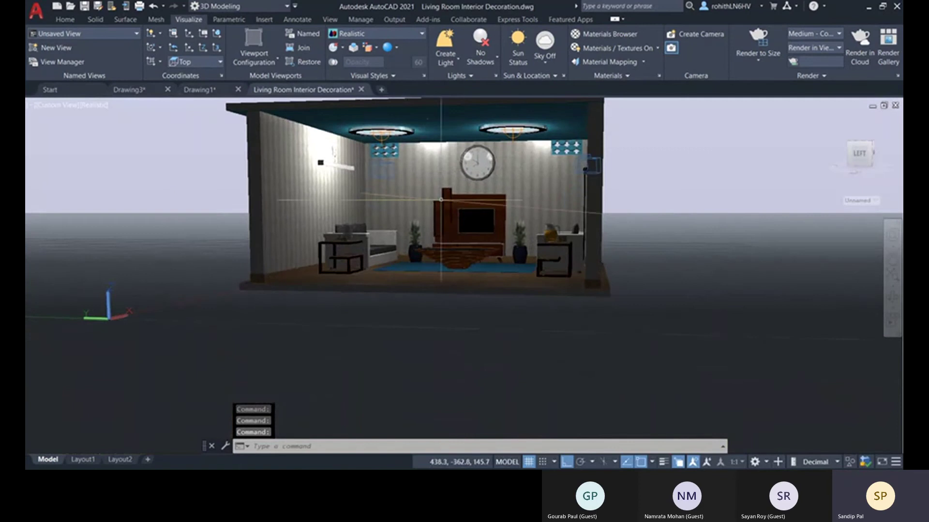
{"action": "scroll", "coordinate": [337, 167], "scroll_direction": "up", "scroll_amount": 10}
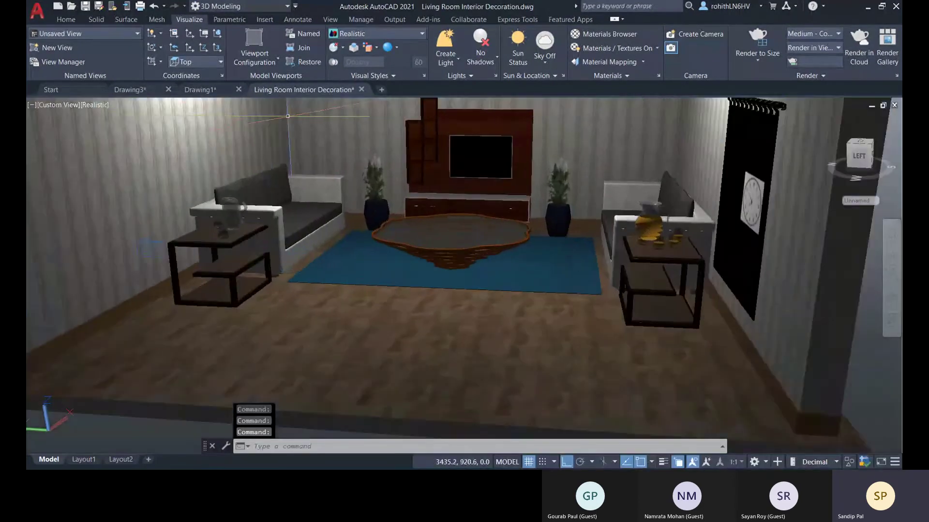
{"action": "middle_click_drag", "start_coordinate": [342, 186], "coordinate": [370, 256], "text": "shift"}
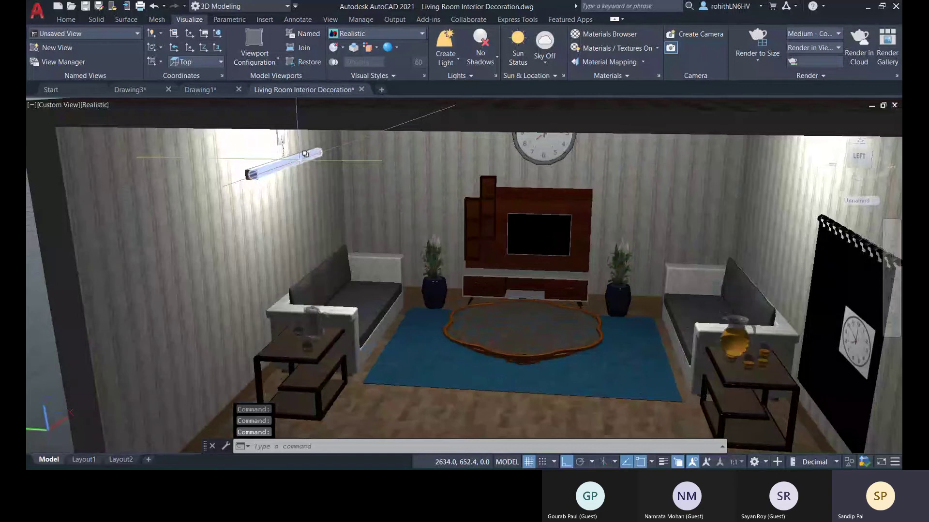
{"action": "scroll", "coordinate": [307, 152], "scroll_direction": "down", "scroll_amount": 5}
{"action": "middle_click_drag", "start_coordinate": [307, 152], "coordinate": [290, 300], "text": "shift"}
{"action": "scroll", "coordinate": [432, 200], "scroll_direction": "up", "scroll_amount": 5}
{"action": "scroll", "coordinate": [432, 199], "scroll_direction": "down", "scroll_amount": 5}
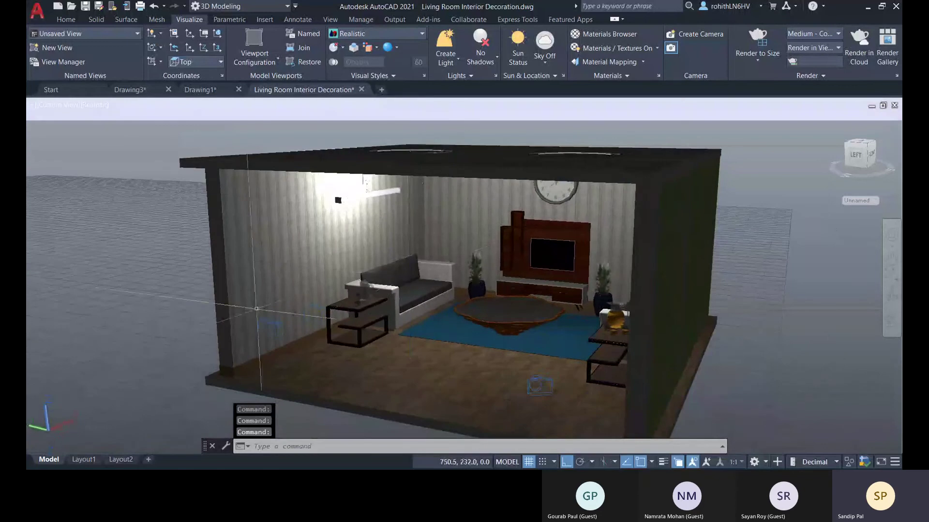
- Select each of the two cameras in front of the living room in turn to preview its view, clearing the selection between them
{"action": "left_click", "coordinate": [269, 325]}
{"action": "left_click", "coordinate": [270, 325]}
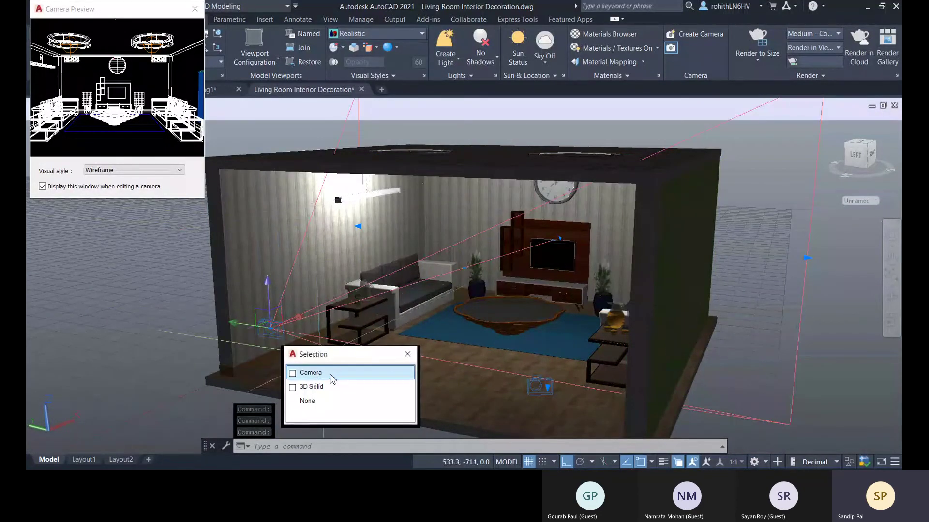
{"action": "left_click", "coordinate": [349, 386]}
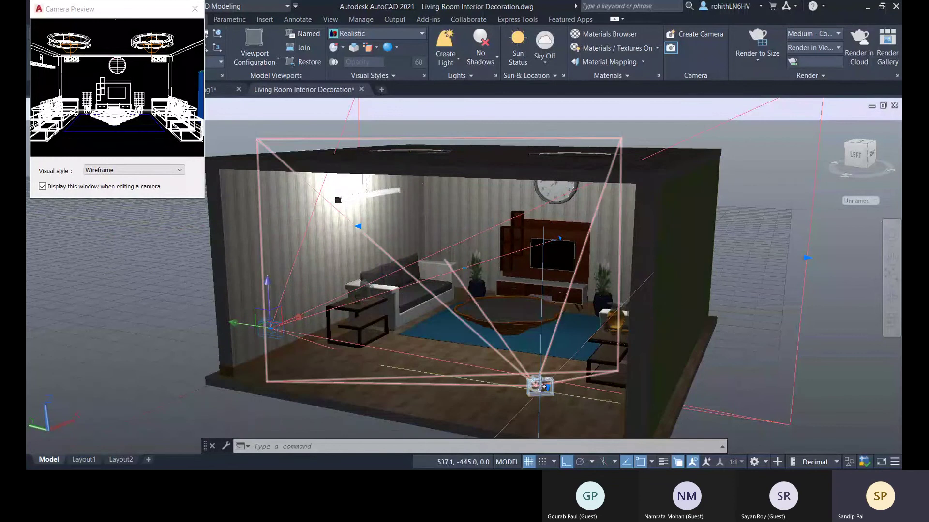
{"action": "left_click", "coordinate": [540, 386]}
{"action": "key", "text": "Escape"}
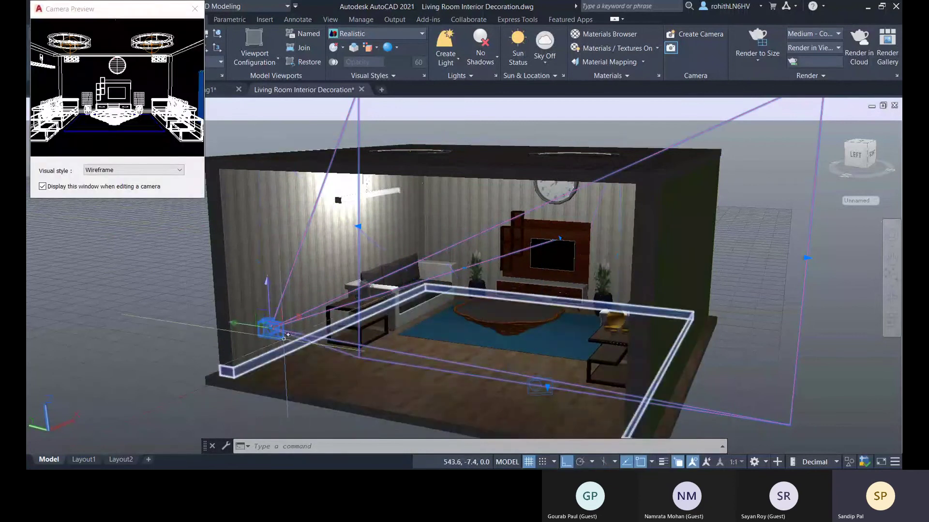
{"action": "key", "text": "Escape"}
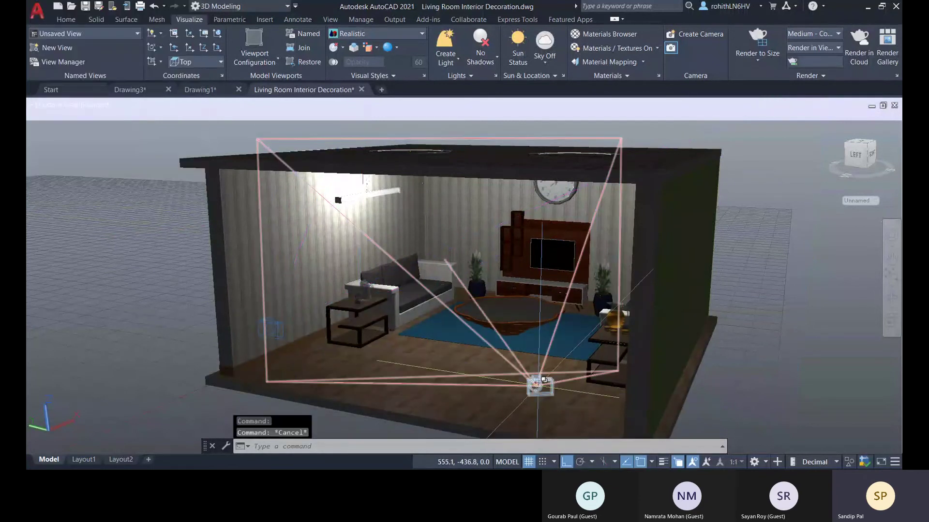
{"action": "left_click", "coordinate": [539, 386]}
{"action": "left_click", "coordinate": [618, 415]}
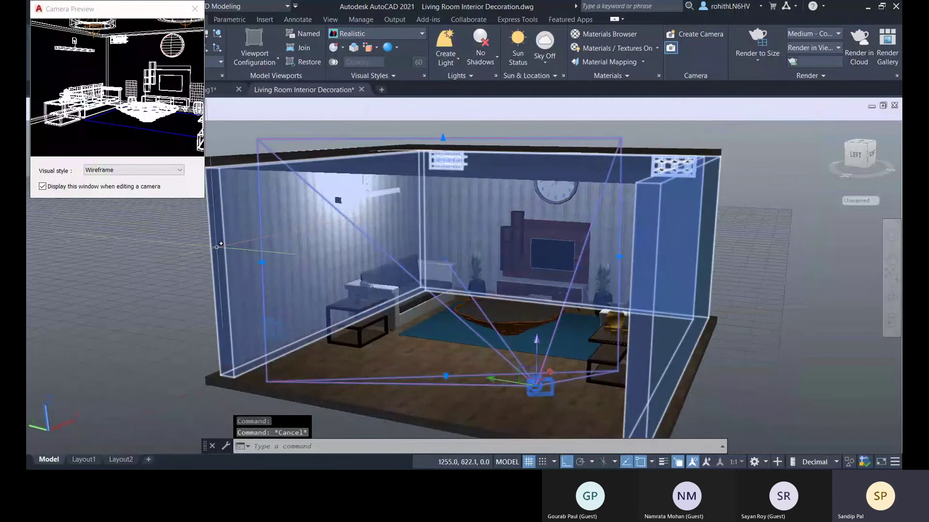
- Close the camera preview and switch the viewport to the Camera2 view of the living room
{"action": "left_click", "coordinate": [195, 9]}
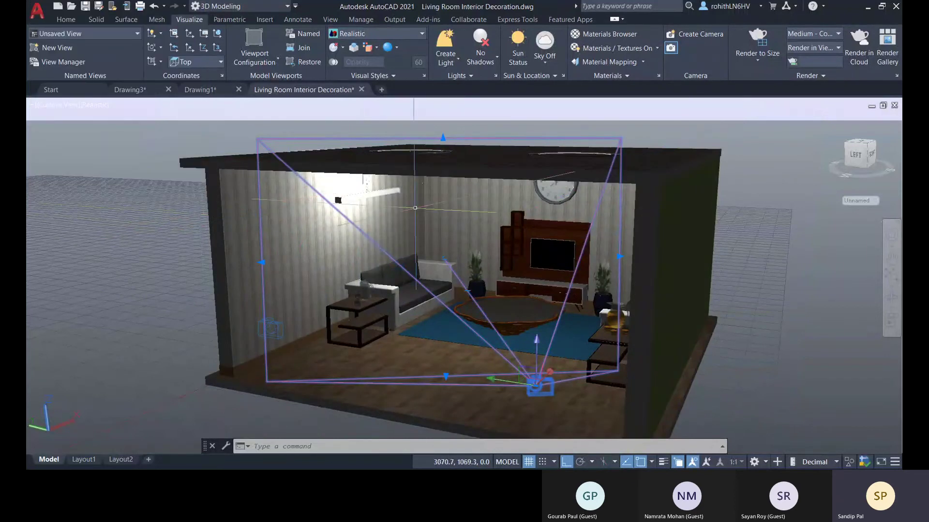
{"action": "left_click", "coordinate": [70, 106]}
{"action": "mouse_move", "coordinate": [121, 120]}
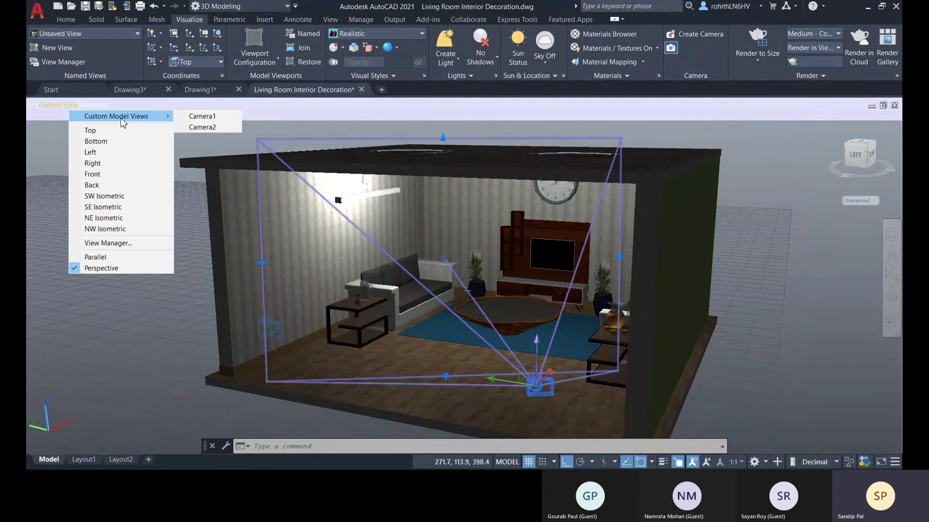
{"action": "left_click", "coordinate": [191, 130]}
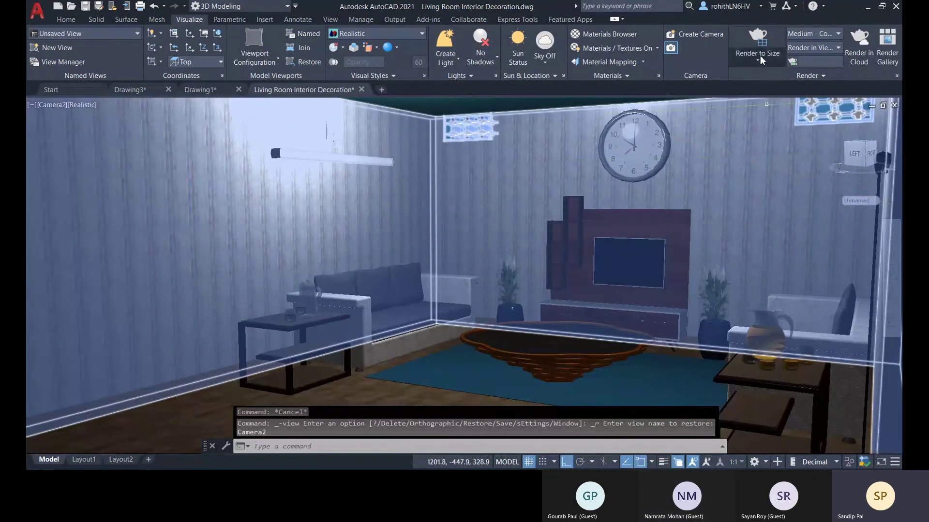
{"action": "left_click", "coordinate": [762, 59]}
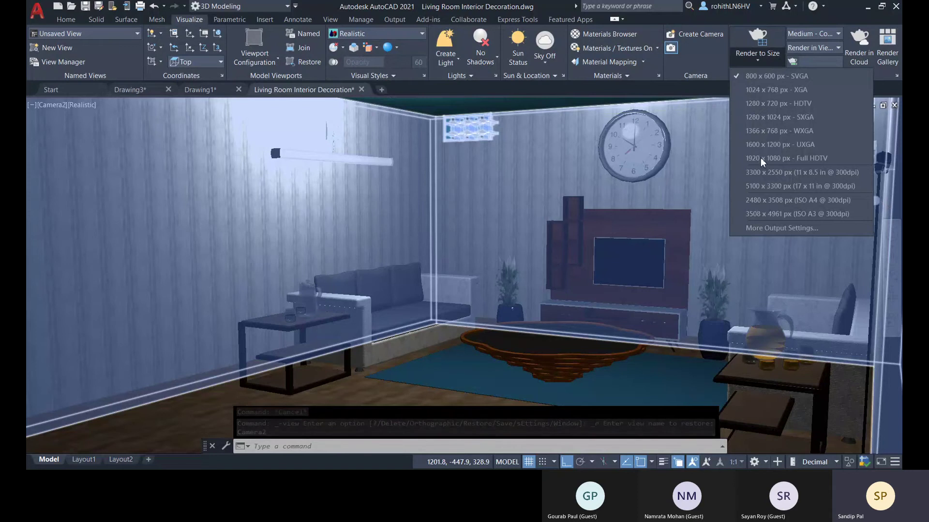
{"action": "left_click", "coordinate": [719, 84]}
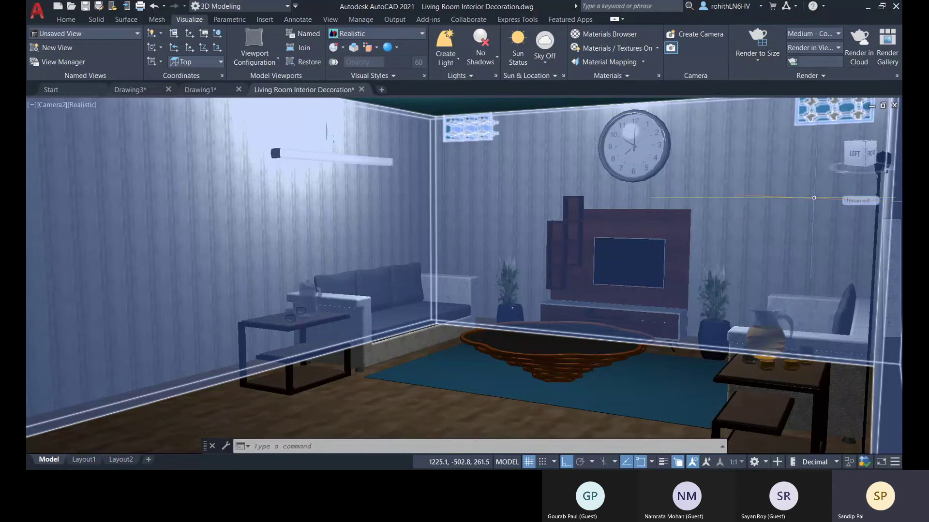
{"action": "key", "text": "Escape"}
{"action": "left_click", "coordinate": [769, 61]}
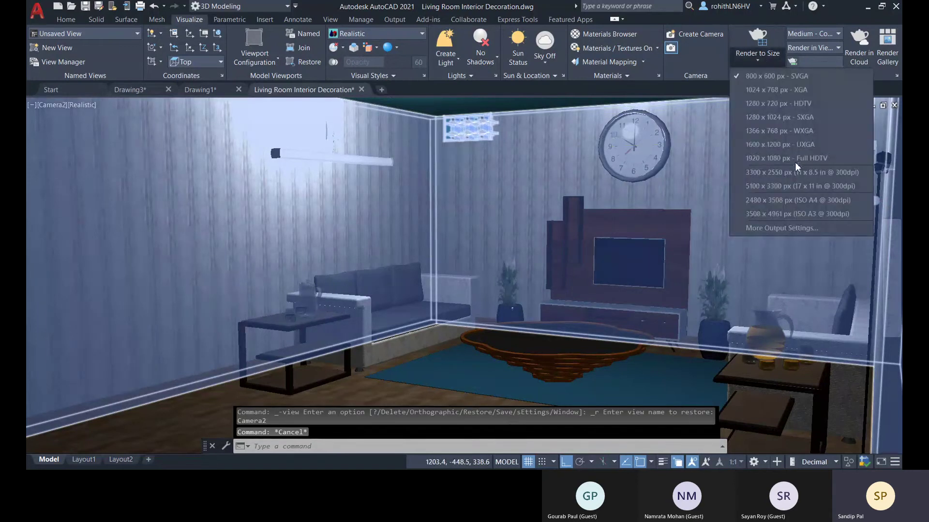
{"action": "left_click", "coordinate": [834, 31]}
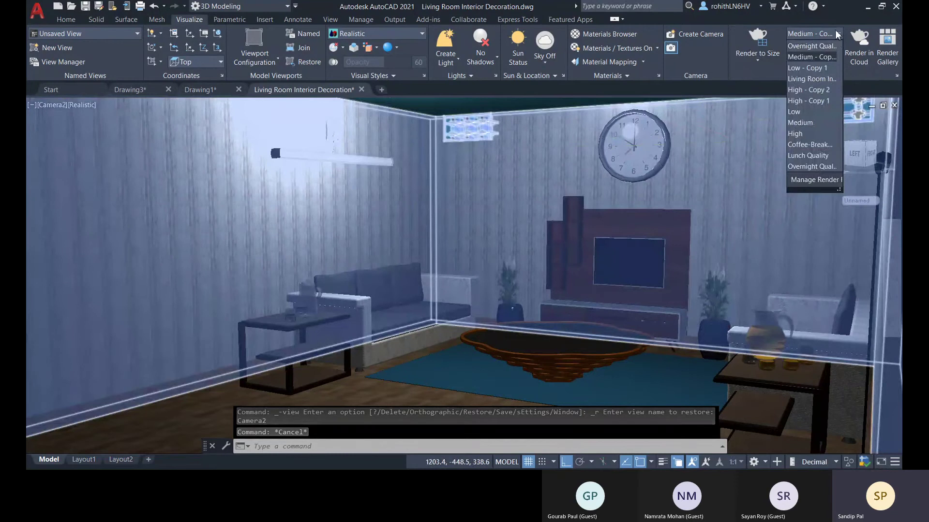
{"action": "left_click", "coordinate": [834, 30]}
- Configure the render to open in a window at 1920 x 1080 px Full HDTV with the Medium preset
{"action": "left_click", "coordinate": [835, 47]}
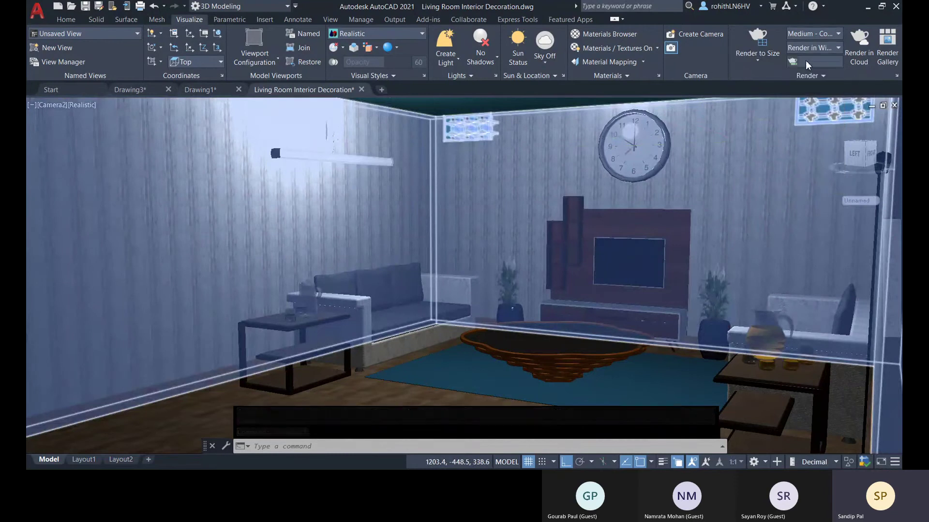
{"action": "left_click", "coordinate": [805, 58]}
{"action": "left_click", "coordinate": [764, 55]}
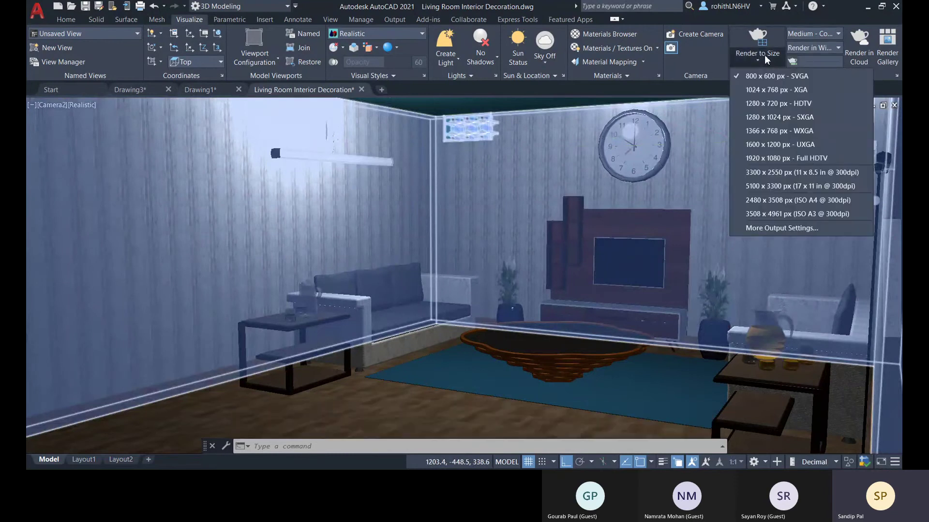
{"action": "left_click", "coordinate": [795, 162]}
{"action": "left_click", "coordinate": [820, 33]}
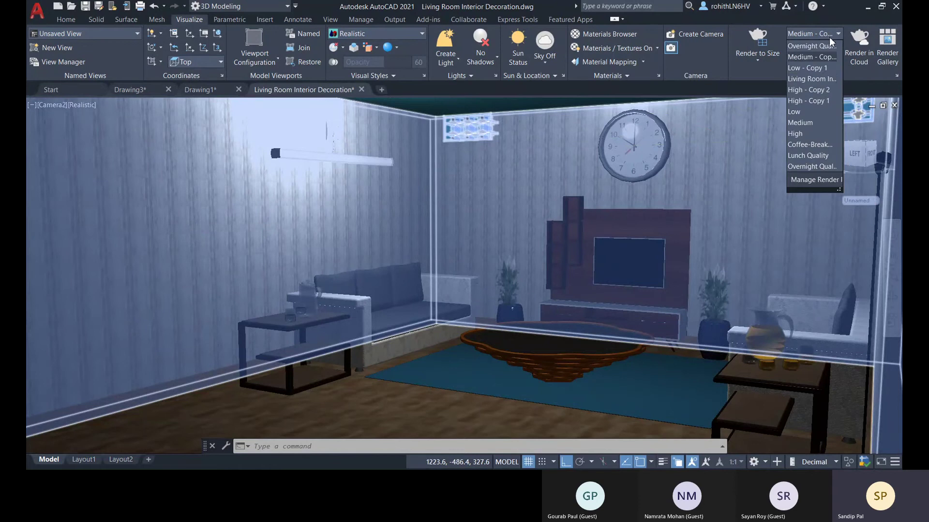
{"action": "left_click", "coordinate": [815, 124]}
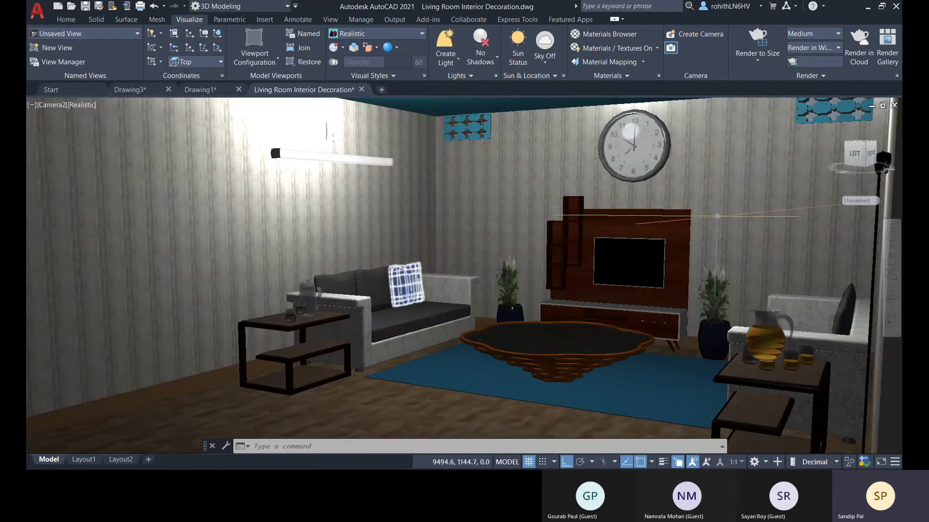
{"action": "key", "text": "Delete"}
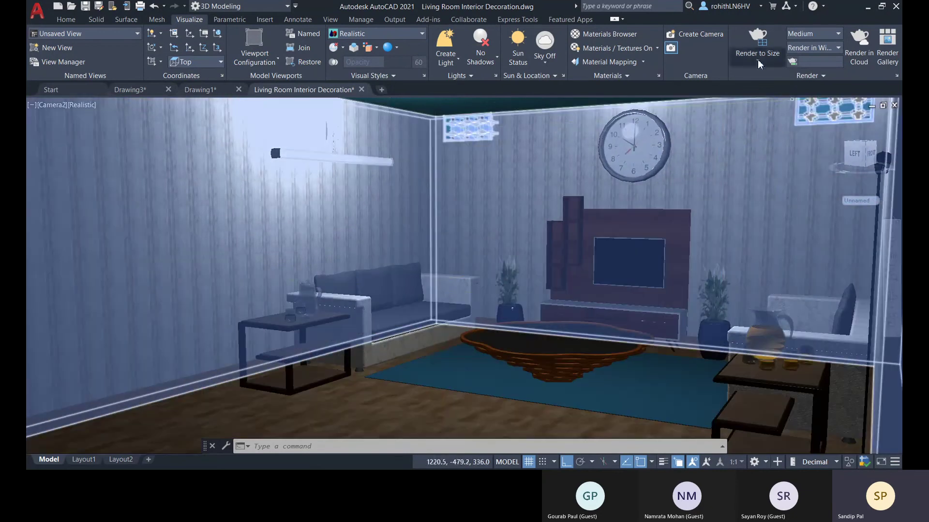